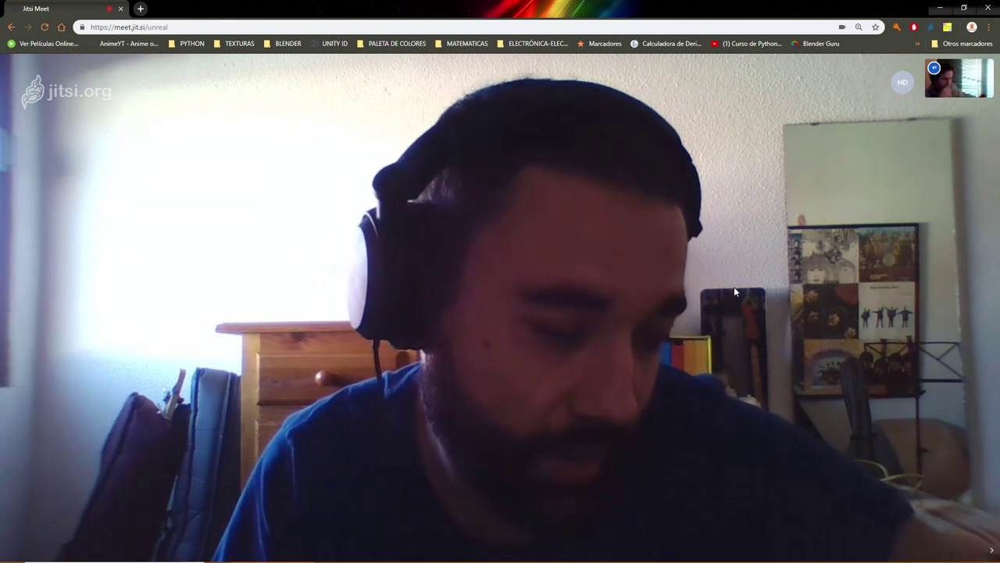
Bring the Epic Games Launcher Marketplace in front of the full-screen meeting and rest on the Free menu.
mouse_move(730, 267)
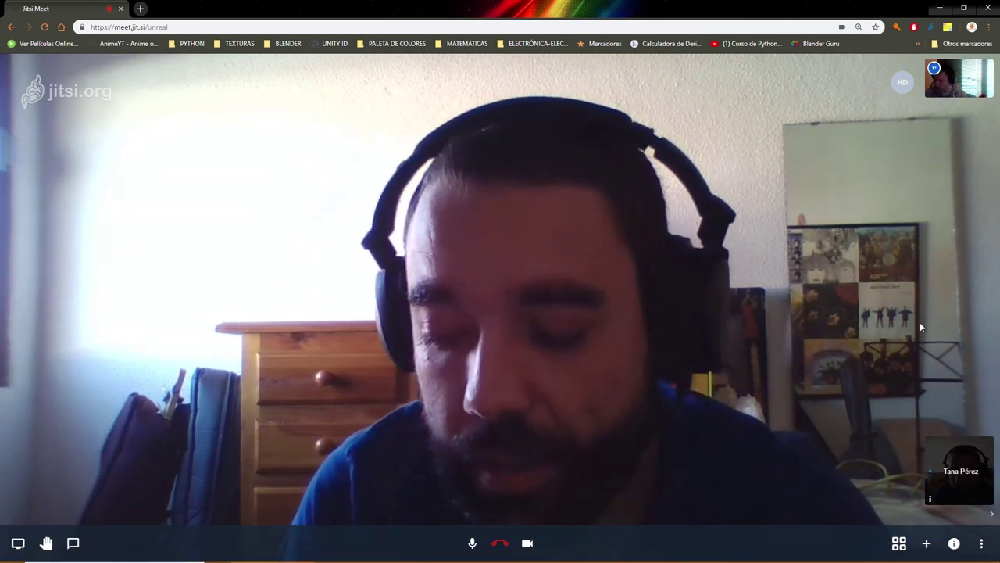
key(F11)
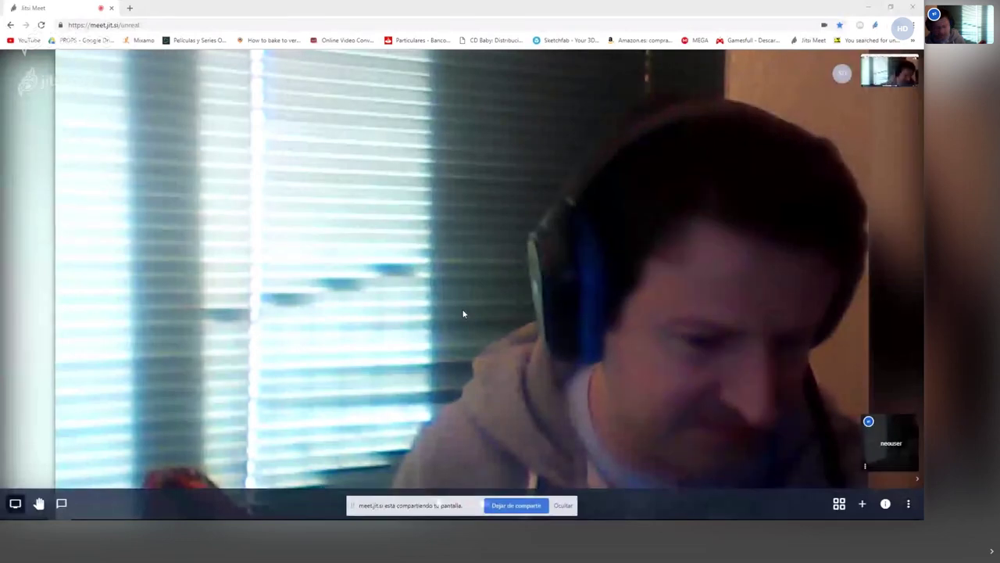
key(alt+Tab)
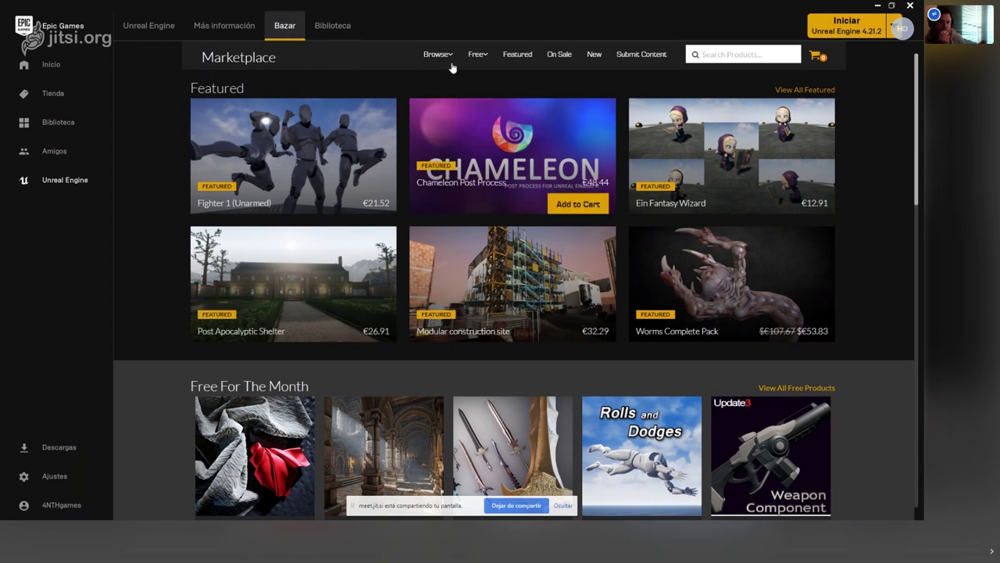
mouse_move(478, 54)
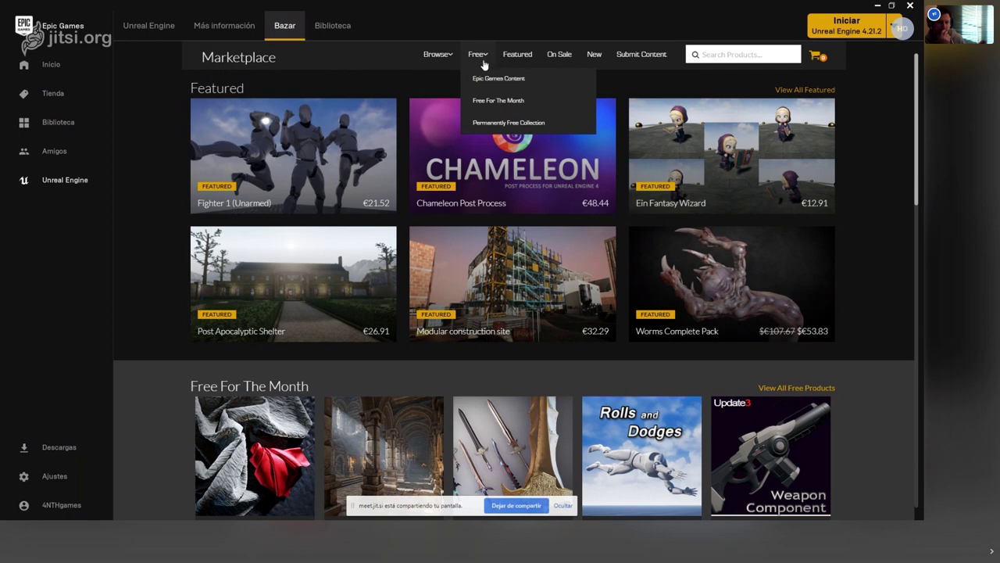
Show and browse the Marketplace's Free For The Month products.
click(490, 106)
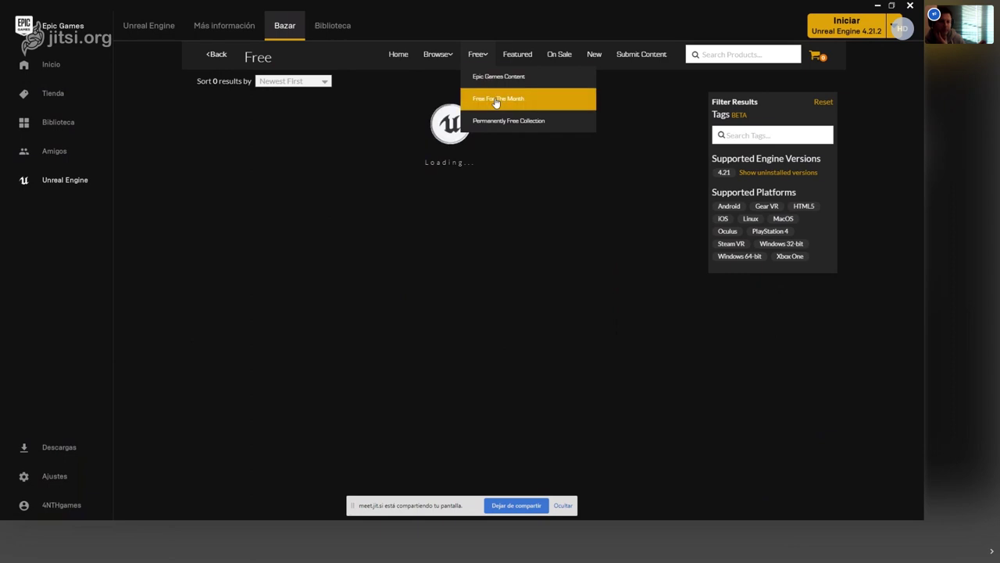
click(494, 100)
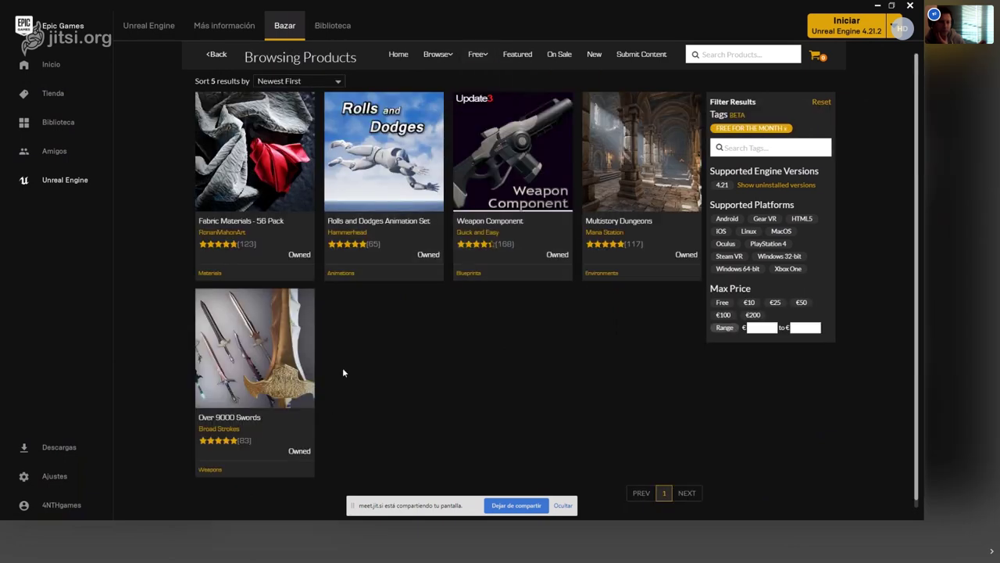
mouse_move(485, 65)
mouse_move(255, 176)
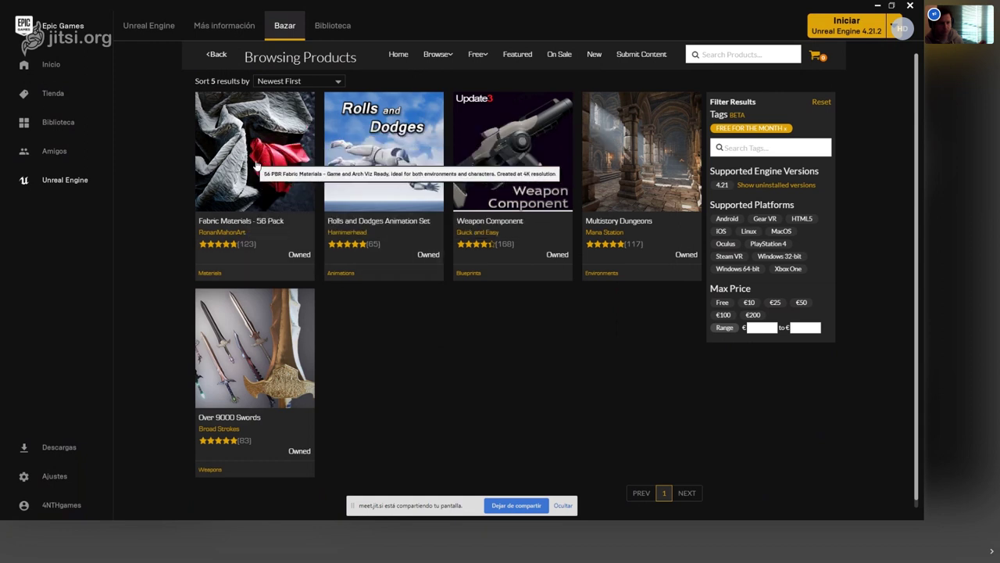
mouse_move(258, 150)
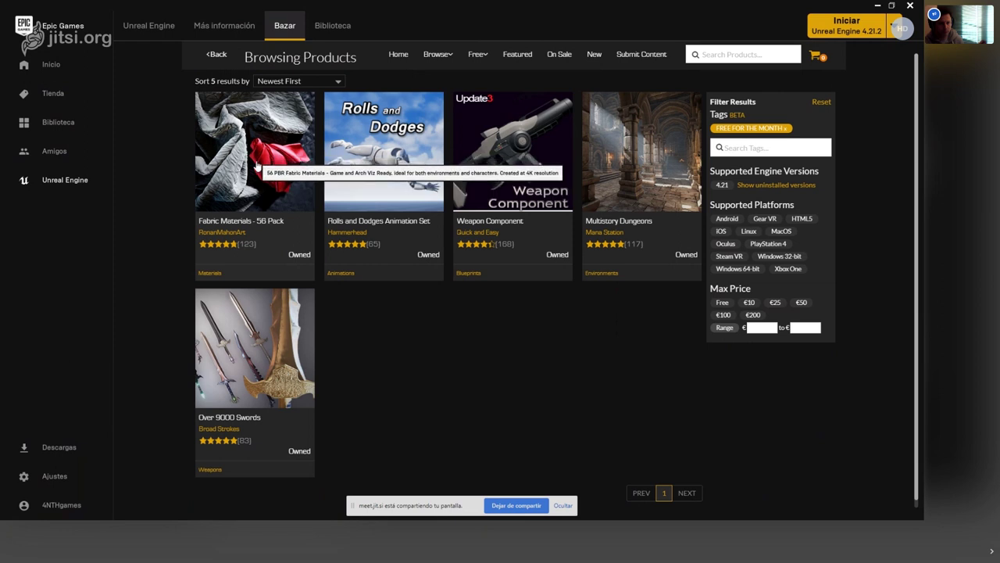
mouse_move(360, 168)
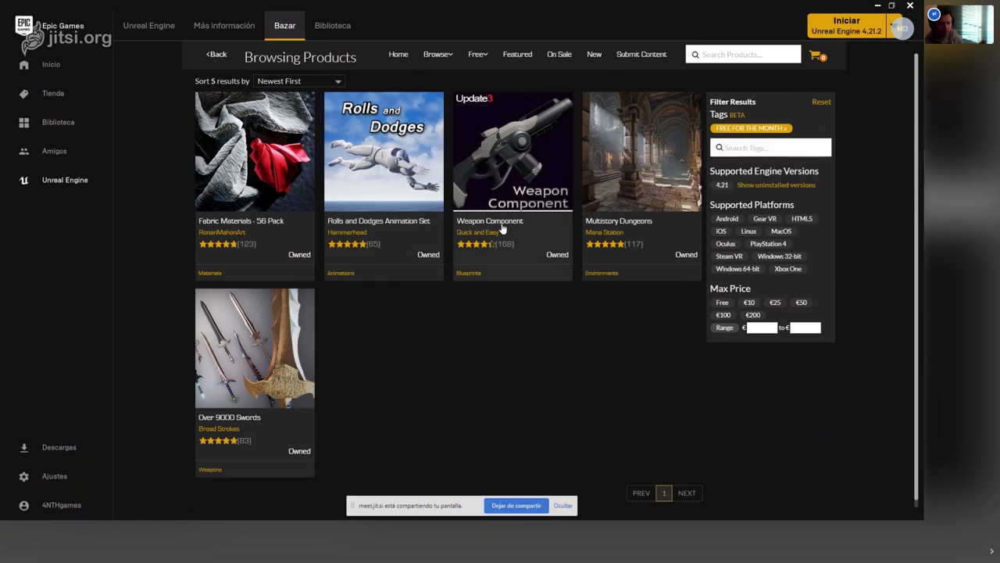
mouse_move(530, 159)
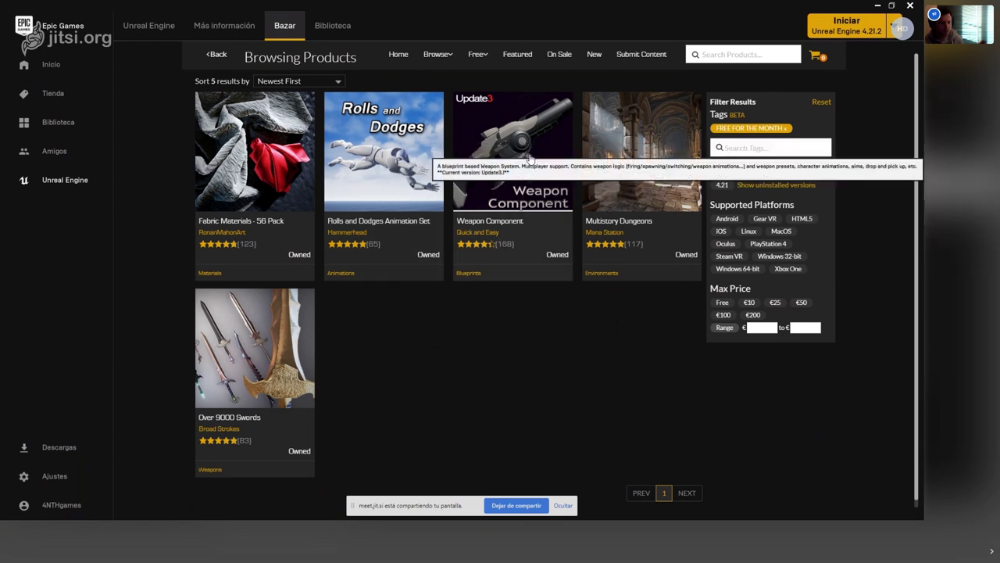
mouse_move(671, 127)
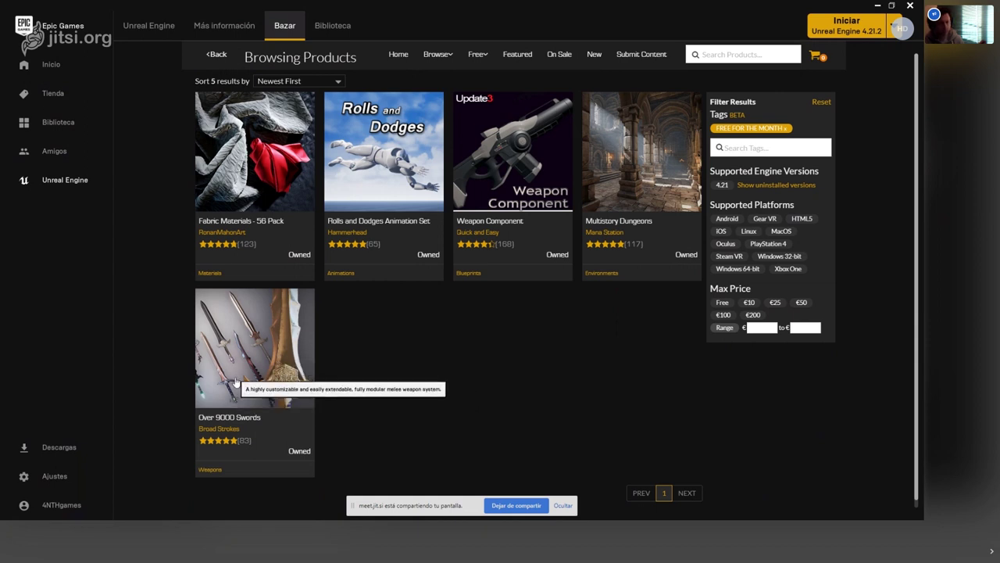
View the Over 9000 Swords product details, then return to the free products list.
click(281, 379)
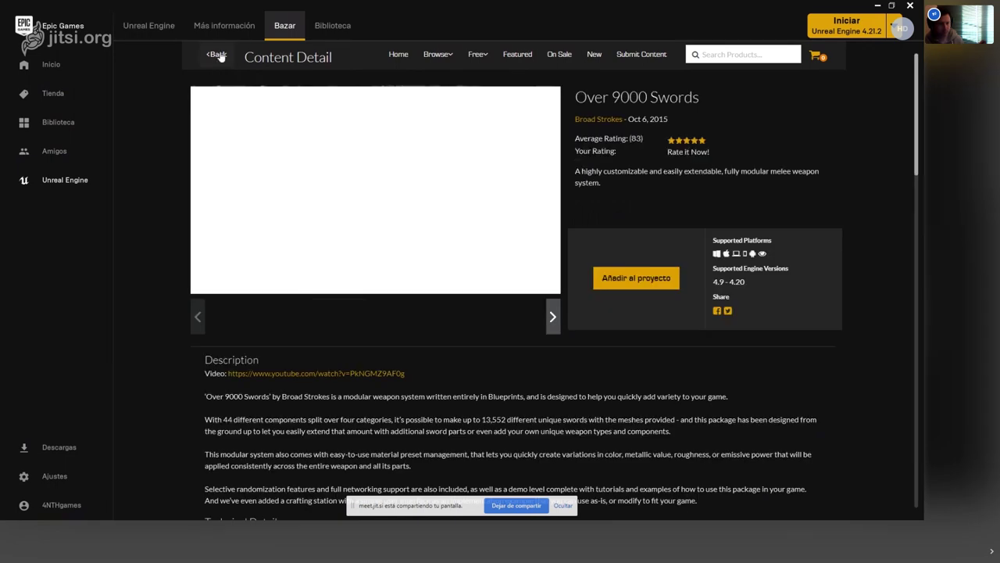
click(216, 54)
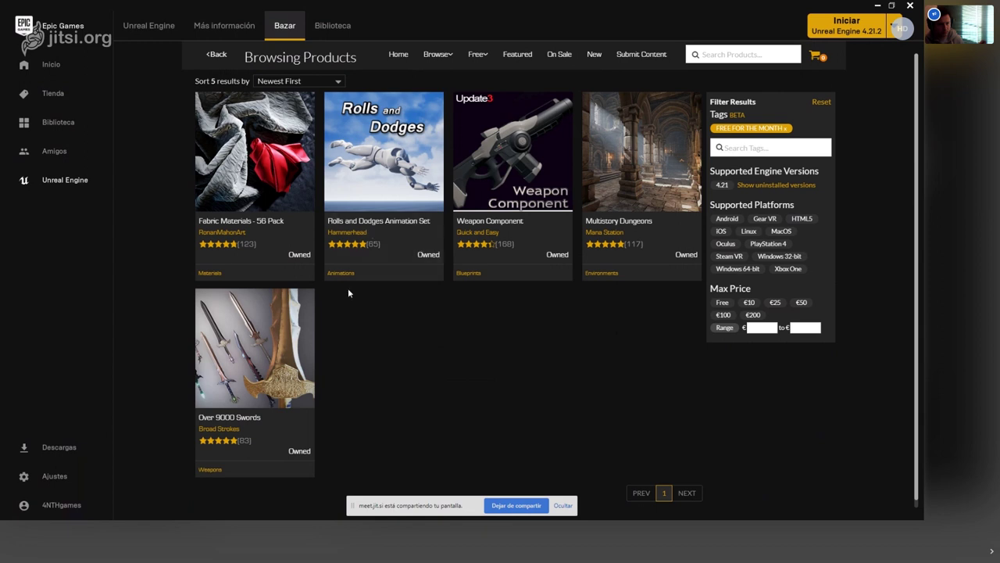
mouse_move(477, 55)
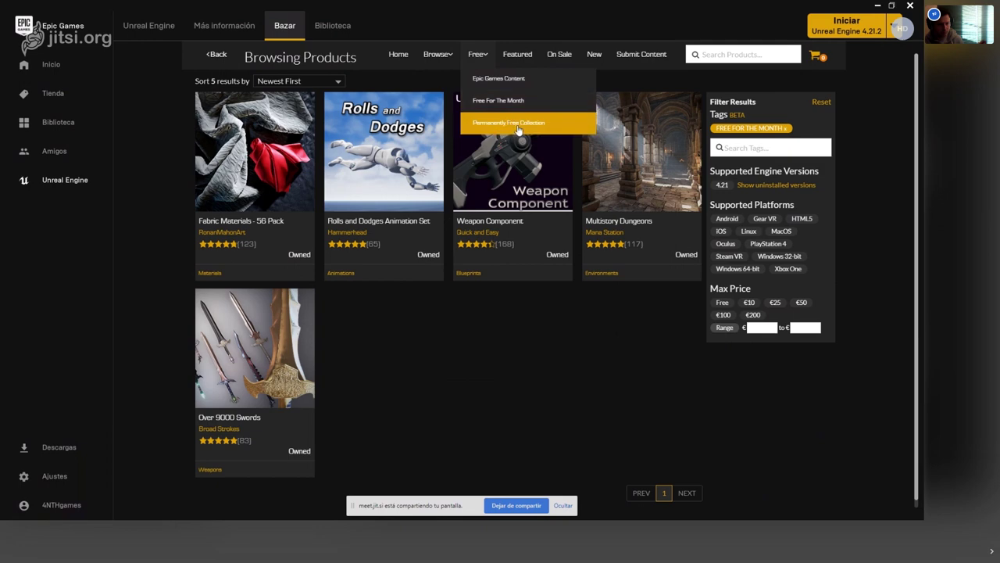
Browse pages 1 and 2 of the 25-product Permanently Free Collection.
click(538, 129)
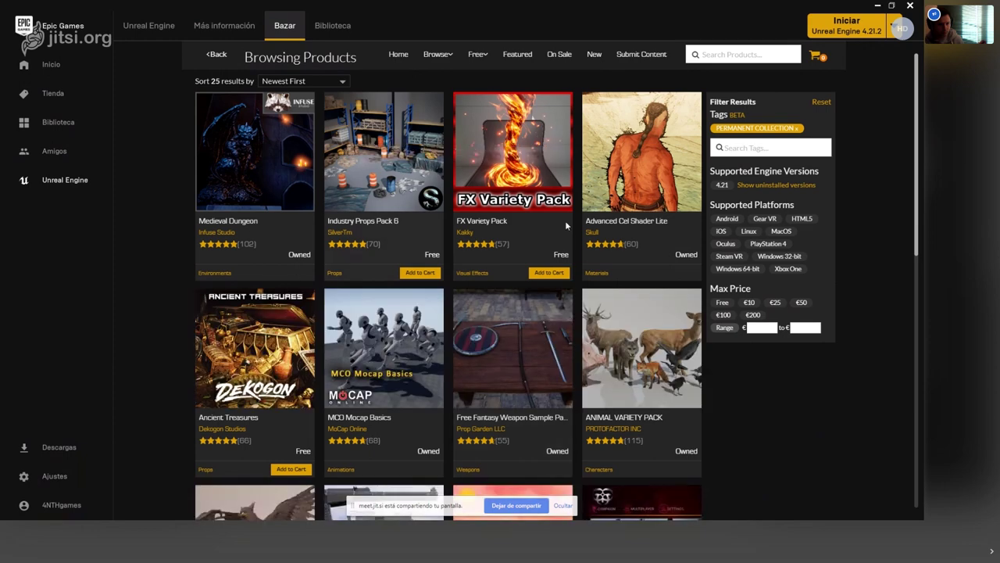
scroll(526, 333, down, 1)
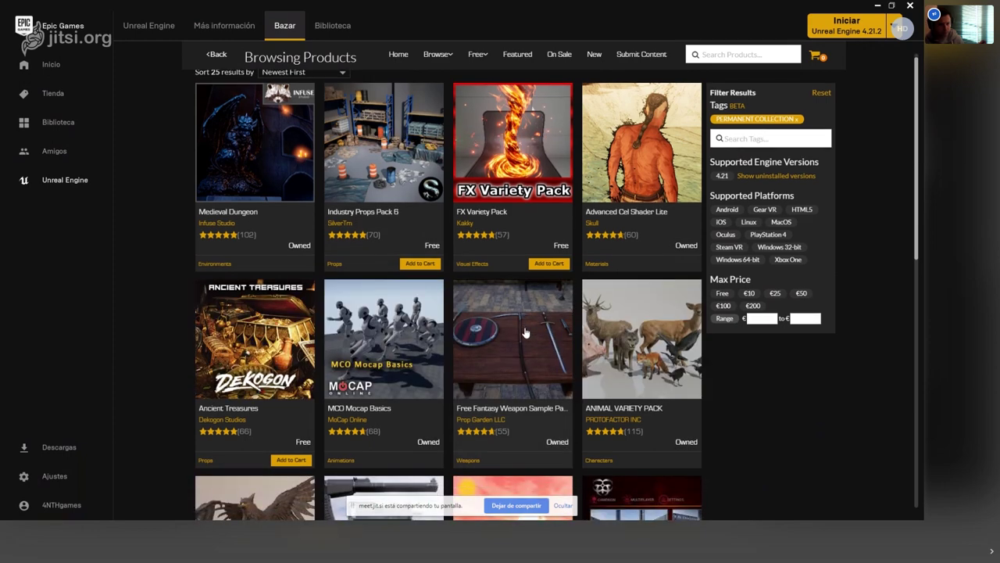
scroll(526, 333, down, 2)
scroll(526, 333, down, 4)
scroll(525, 333, down, 3)
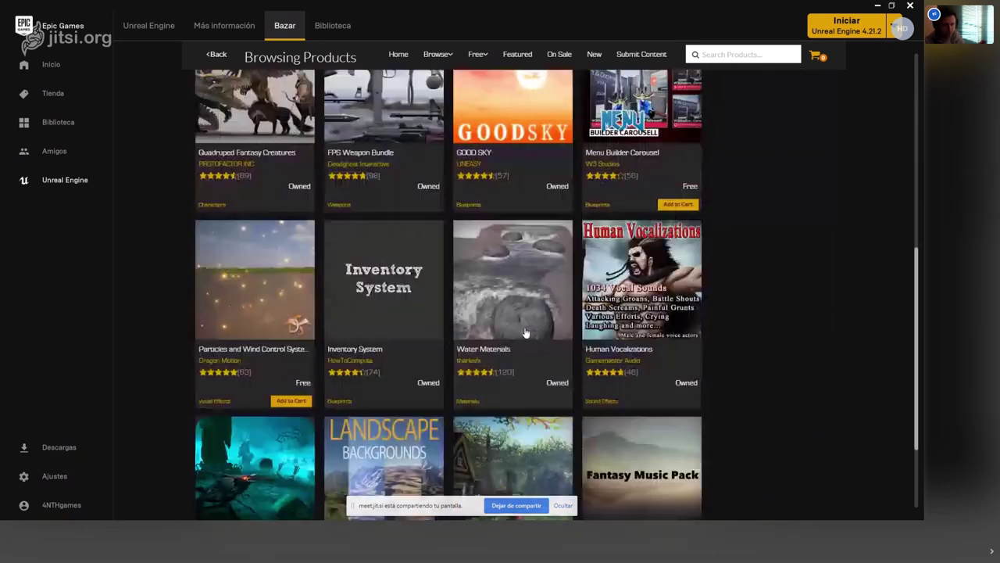
scroll(525, 327, down, 3)
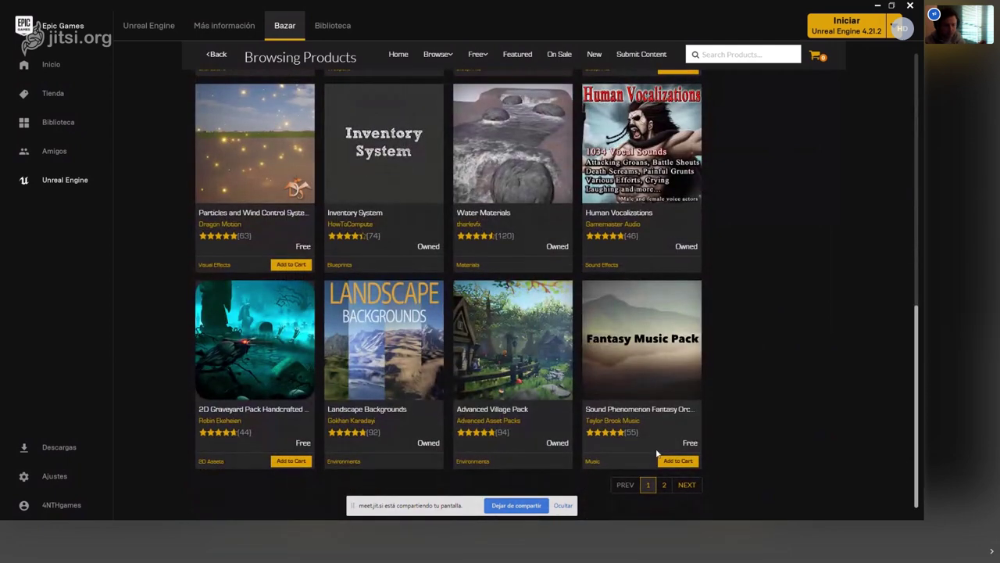
click(664, 484)
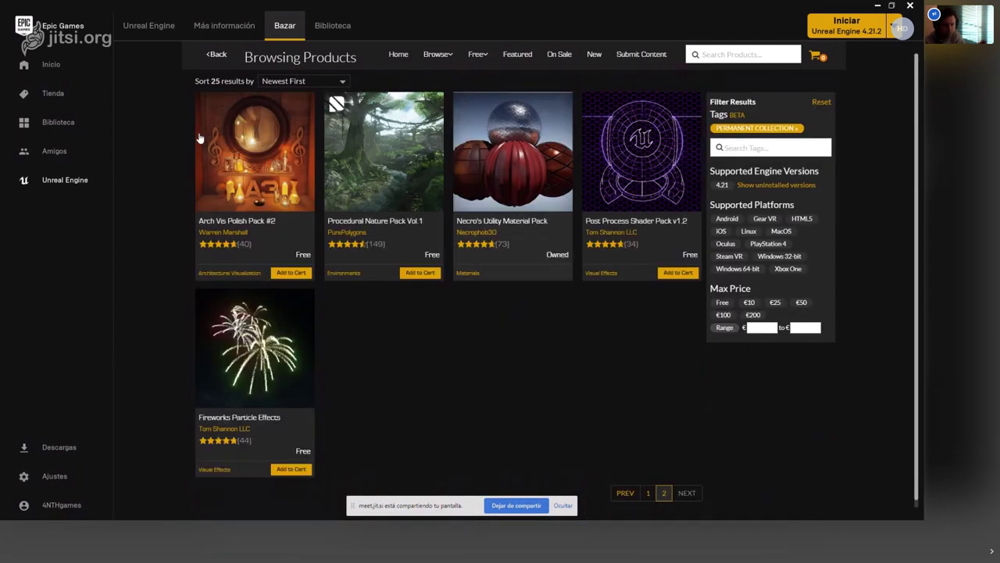
click(648, 492)
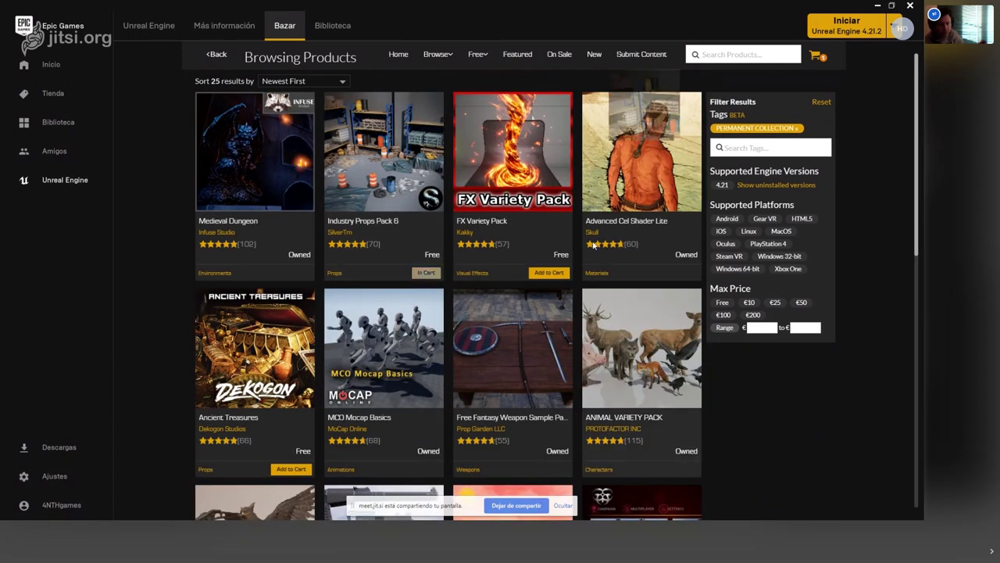
Review the shopping cart holding the free Industry Props Pack 6.
click(819, 57)
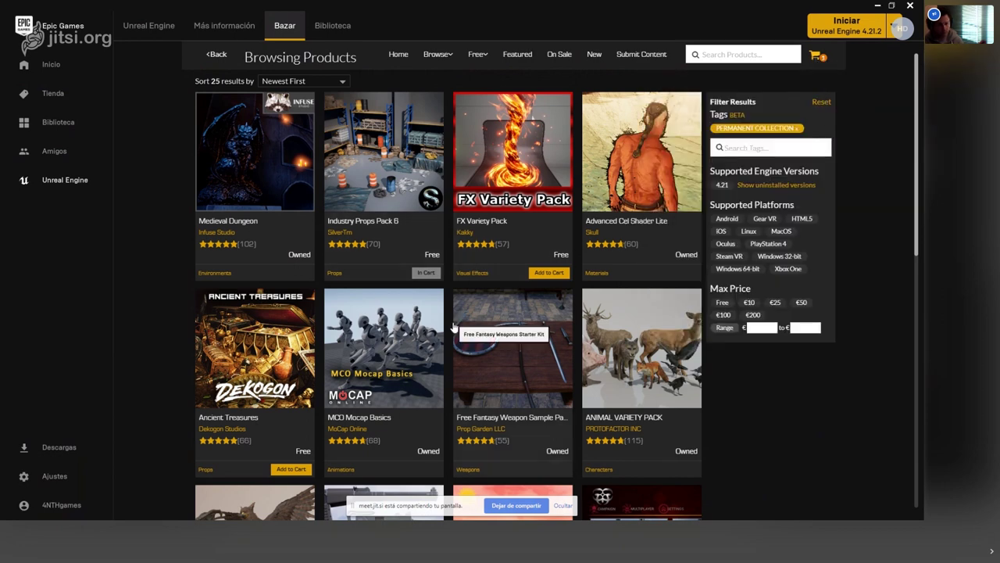
scroll(459, 322, down, 1)
scroll(459, 323, down, 2)
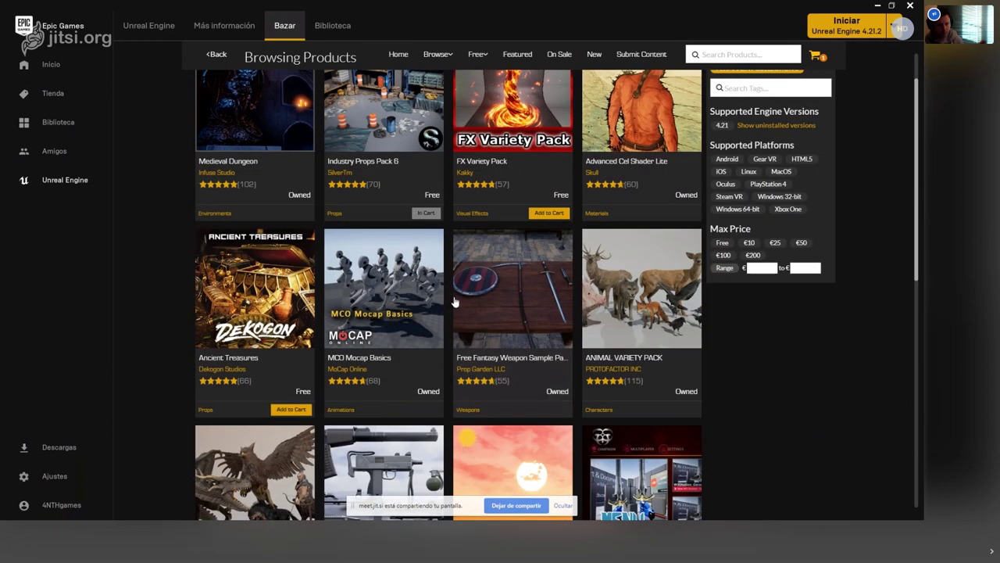
scroll(477, 161, down, 2)
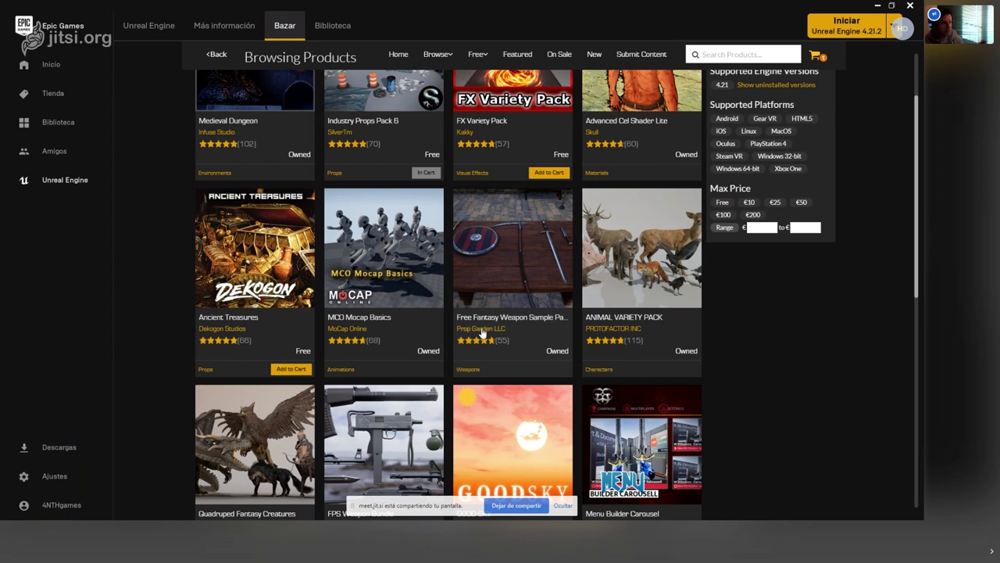
scroll(483, 333, up, 1)
scroll(483, 334, up, 2)
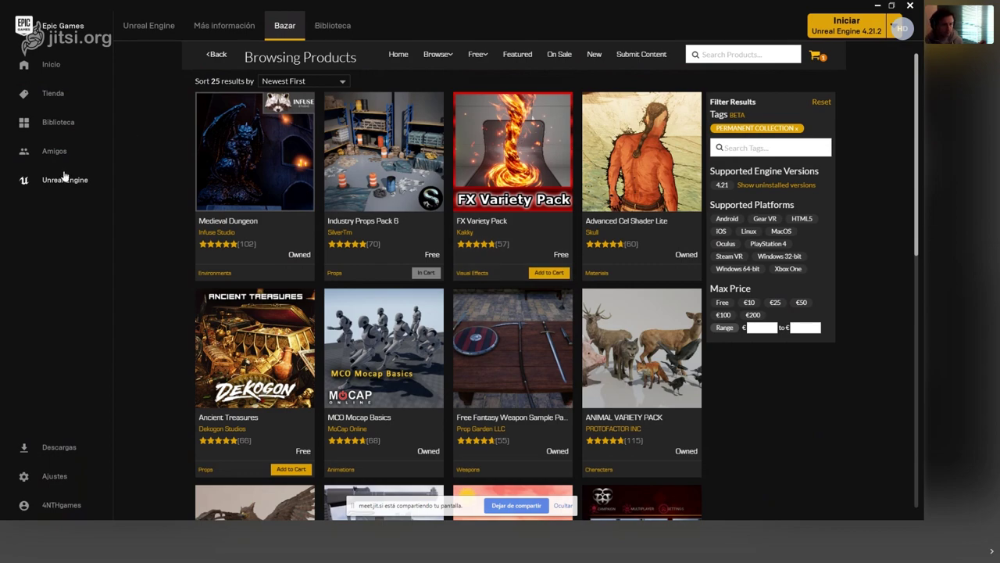
click(334, 25)
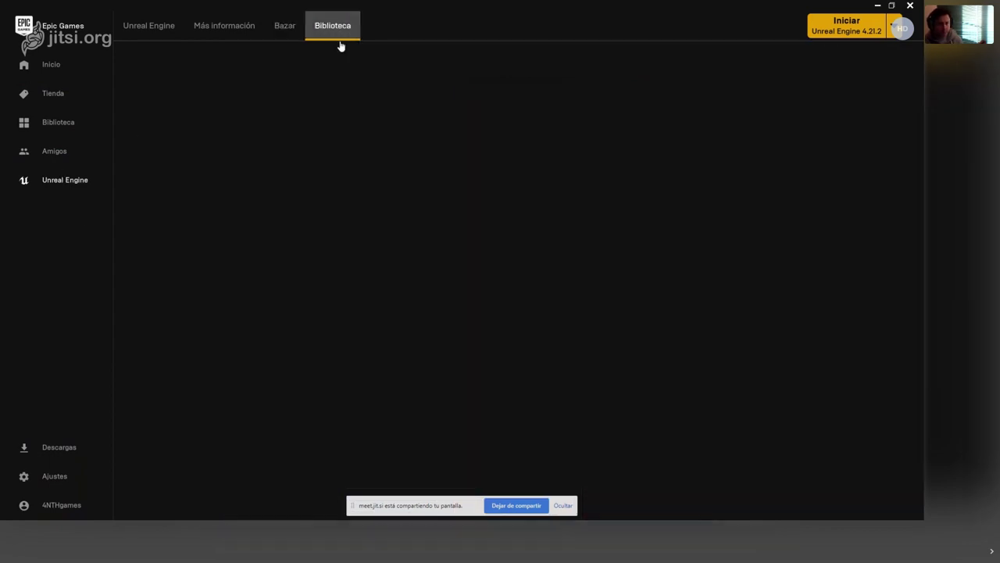
scroll(412, 374, down, 4)
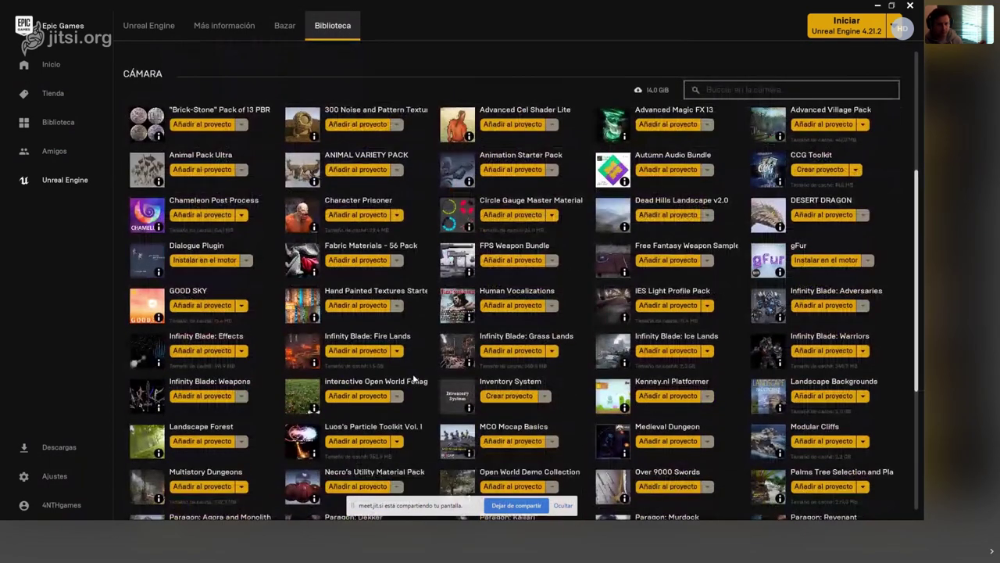
scroll(672, 315, down, 1)
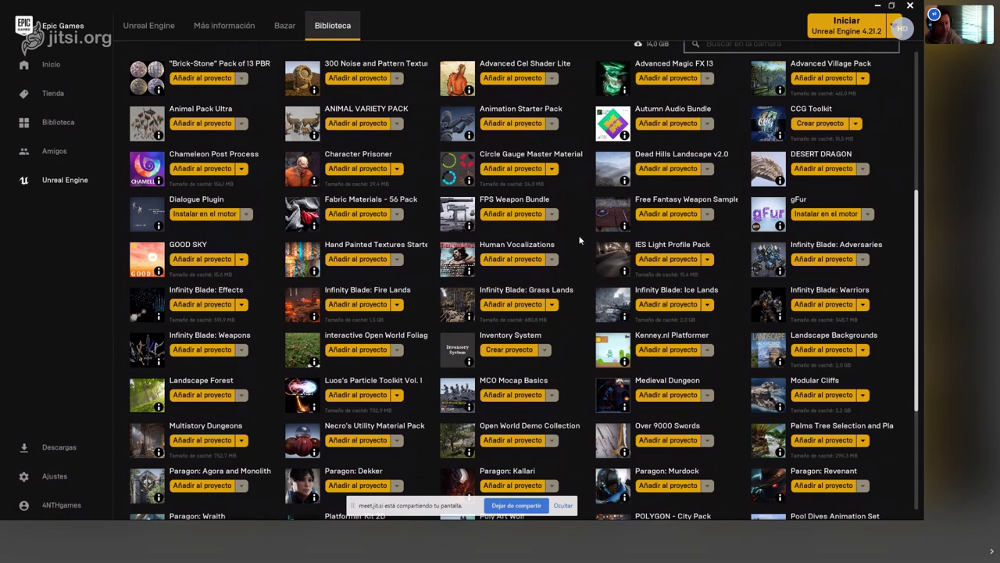
scroll(580, 240, down, 1)
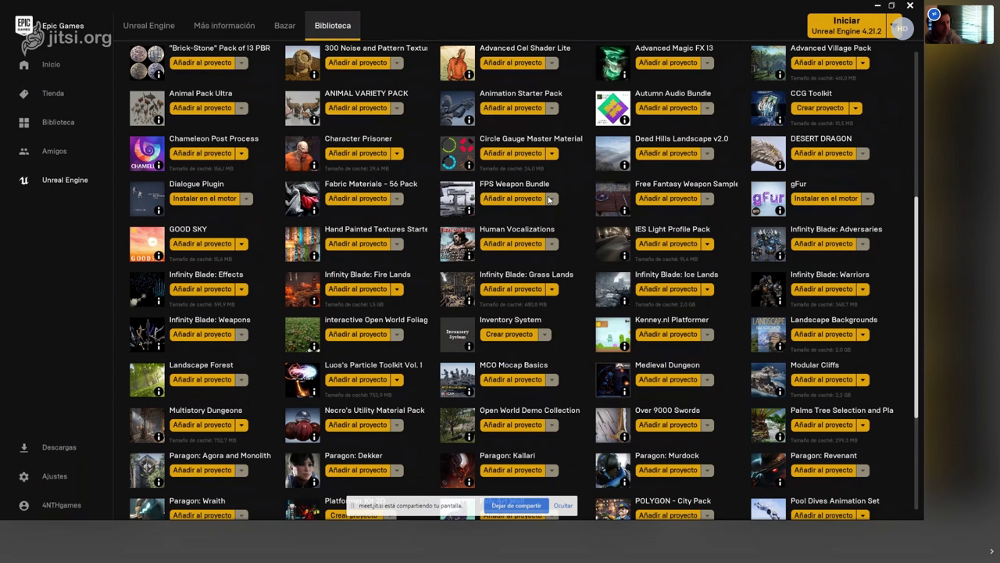
scroll(546, 195, up, 2)
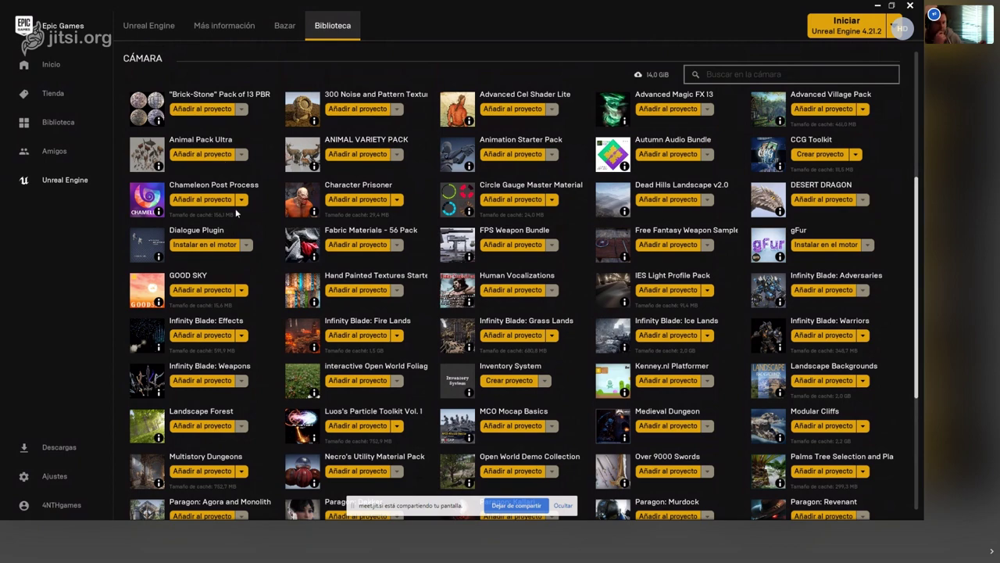
scroll(375, 258, down, 4)
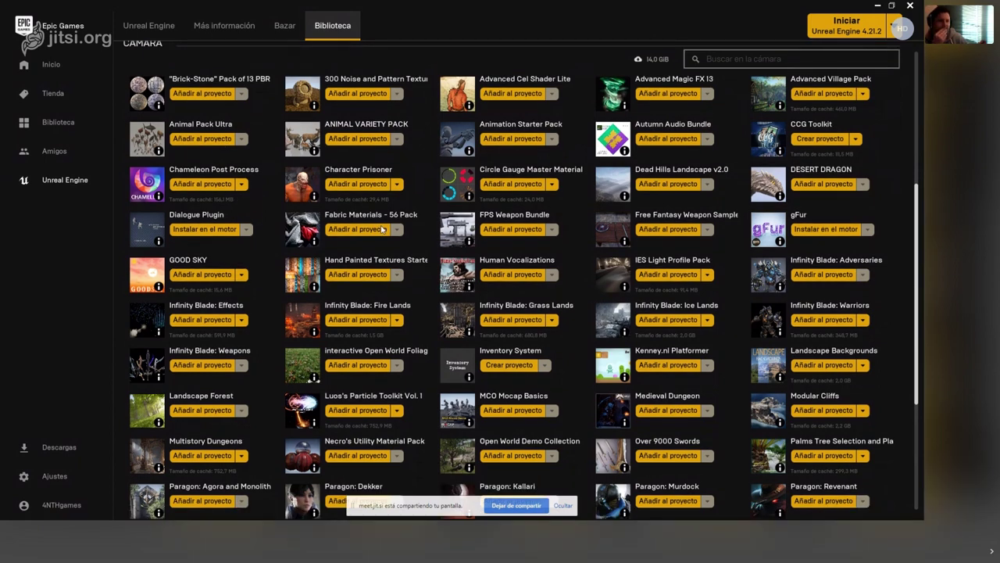
scroll(518, 305, up, 2)
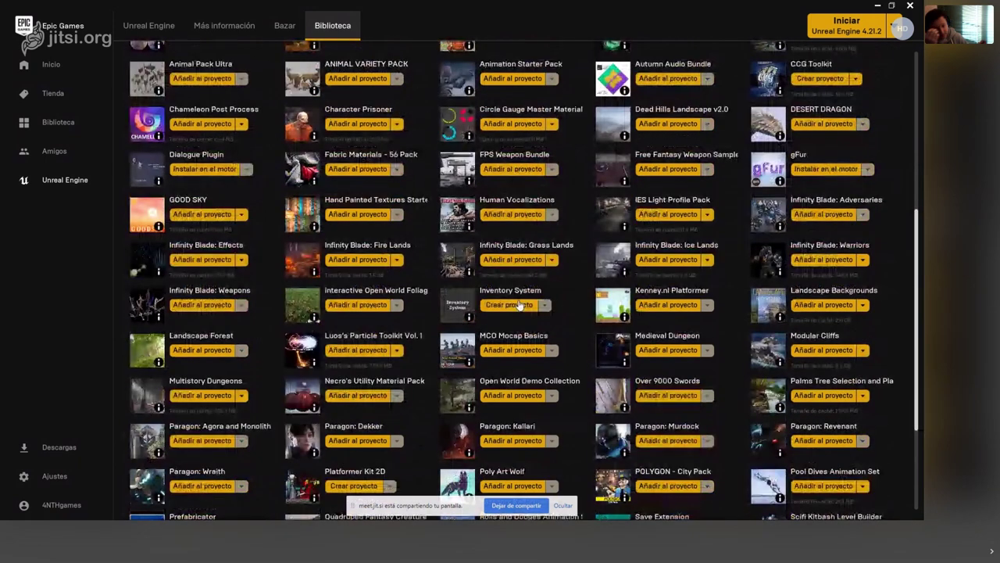
scroll(518, 306, up, 1)
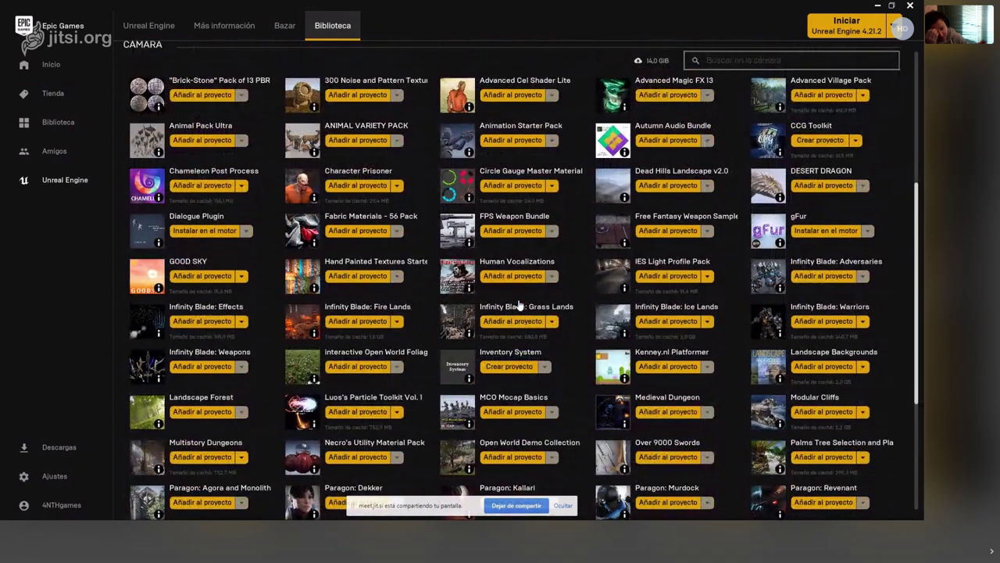
scroll(518, 306, up, 1)
scroll(518, 306, up, 2)
scroll(518, 305, up, 2)
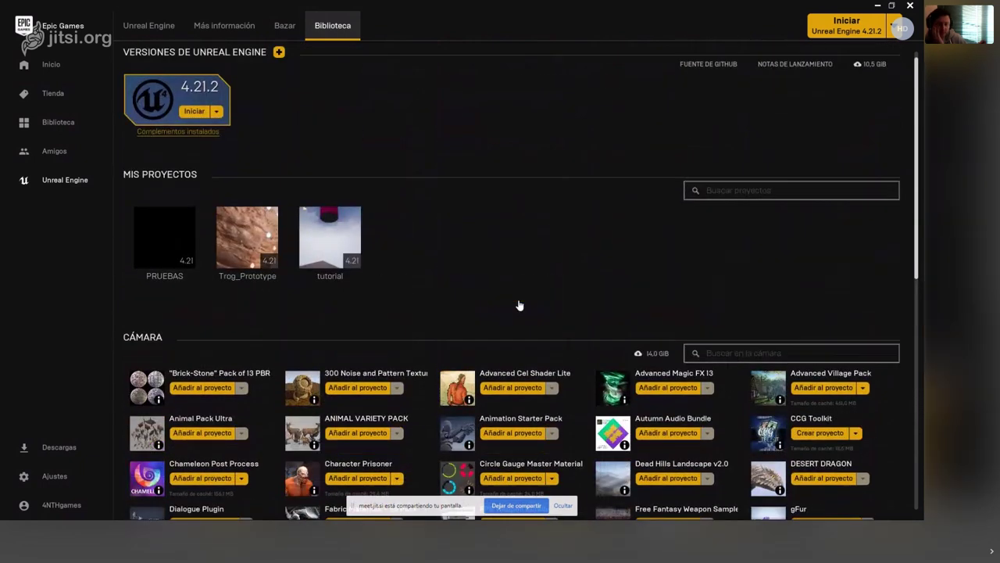
scroll(518, 306, down, 2)
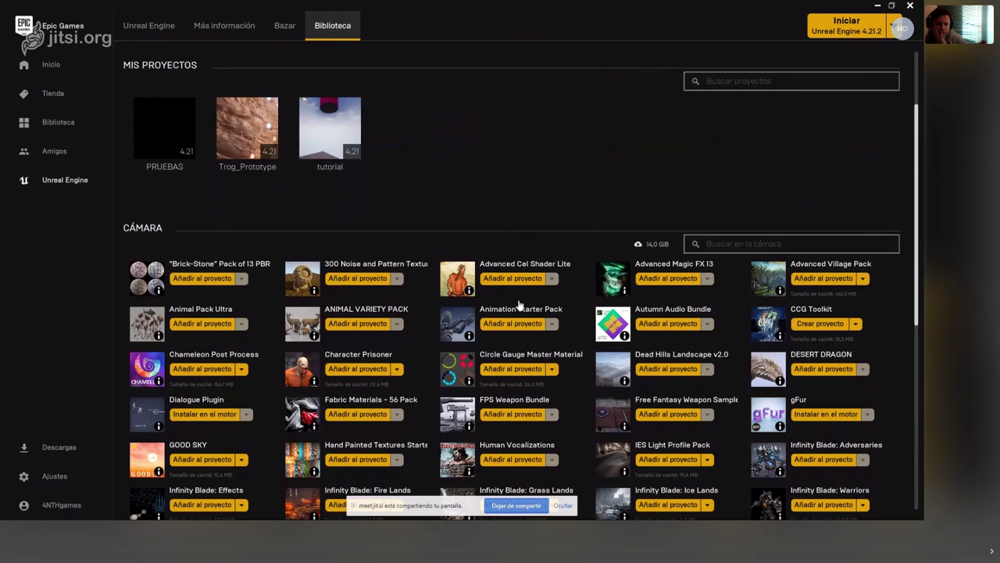
scroll(518, 304, down, 1)
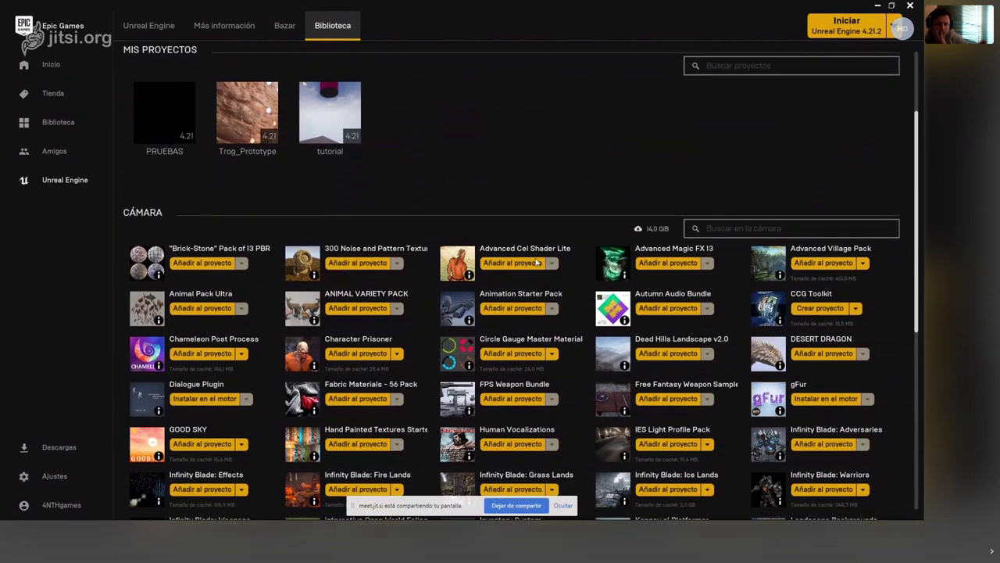
scroll(537, 263, down, 3)
scroll(547, 252, down, 1)
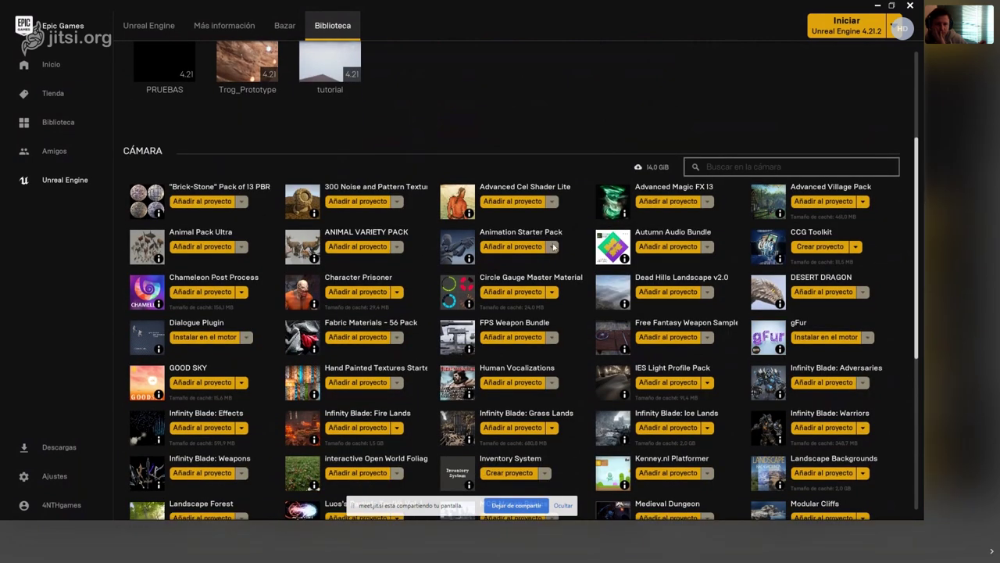
scroll(556, 245, down, 8)
scroll(561, 244, down, 2)
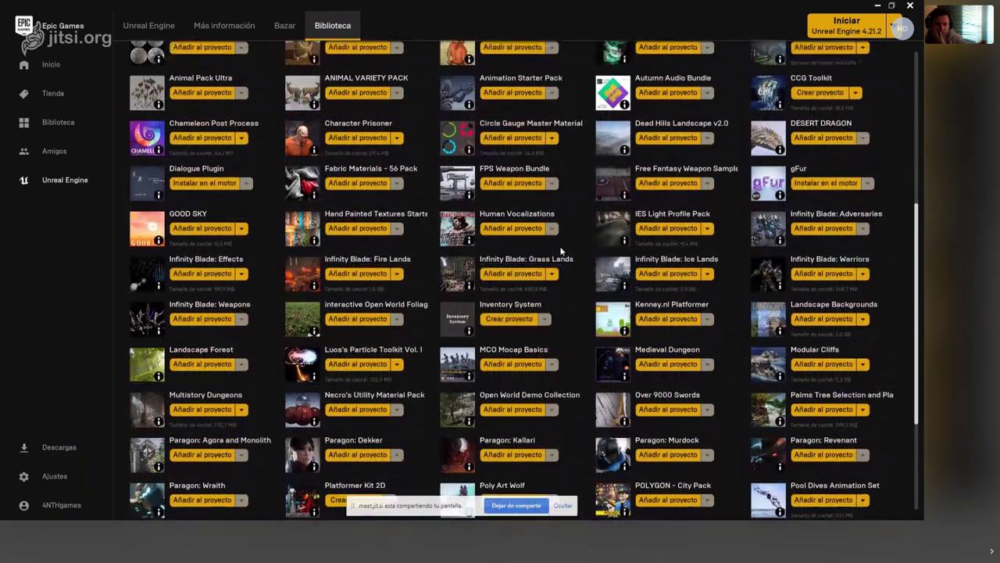
scroll(565, 242, down, 7)
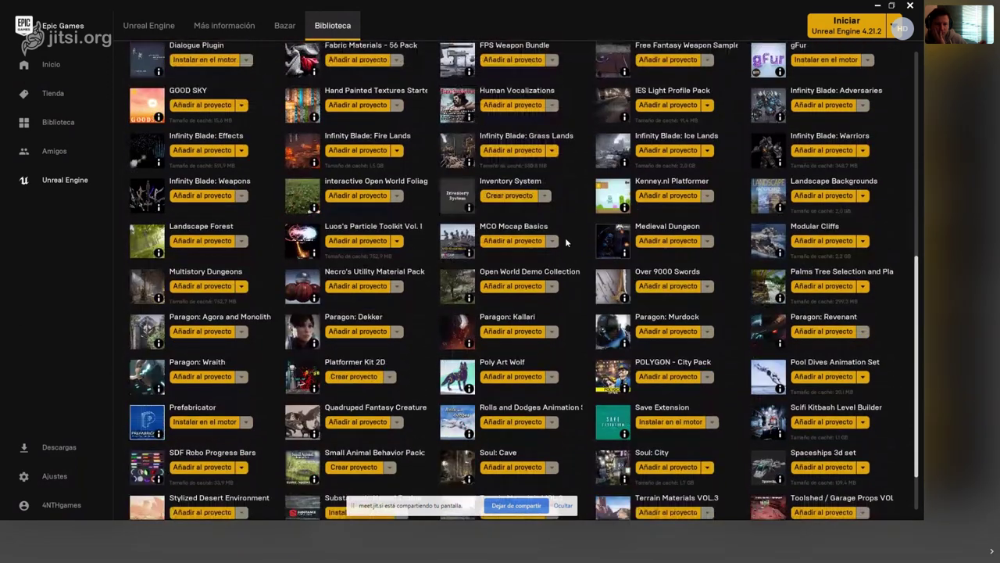
scroll(565, 242, down, 5)
scroll(562, 238, up, 7)
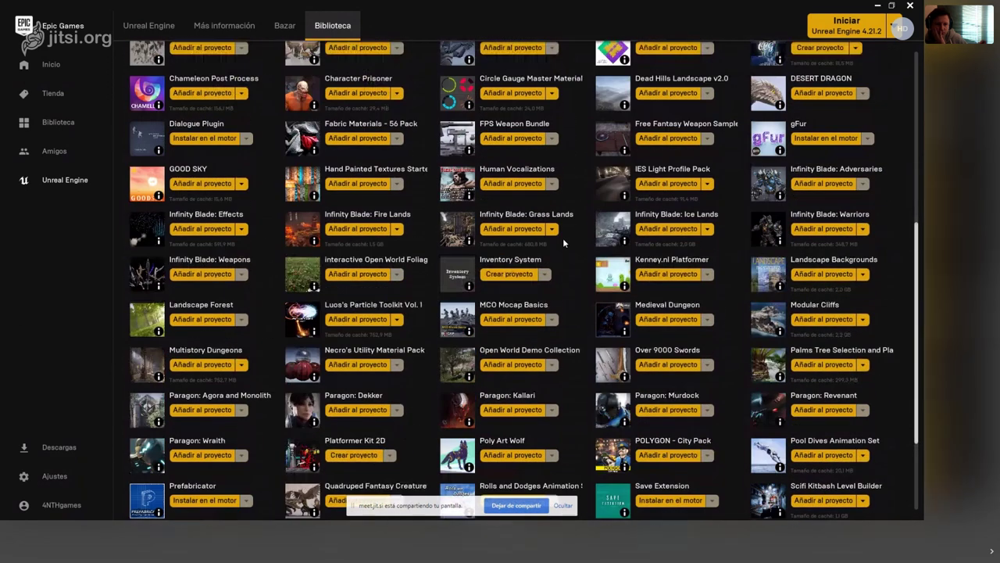
scroll(563, 240, up, 4)
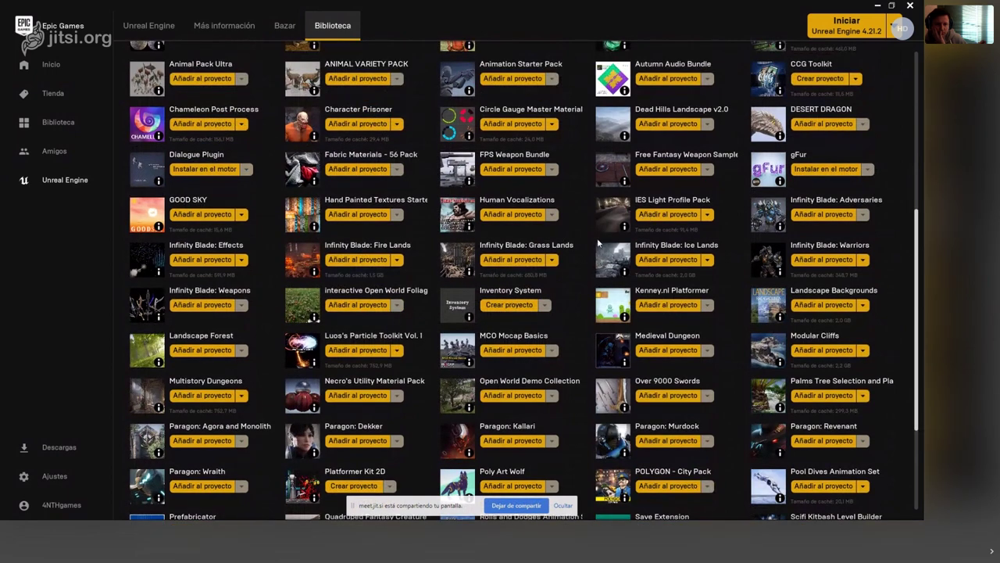
scroll(597, 239, up, 4)
scroll(597, 238, up, 10)
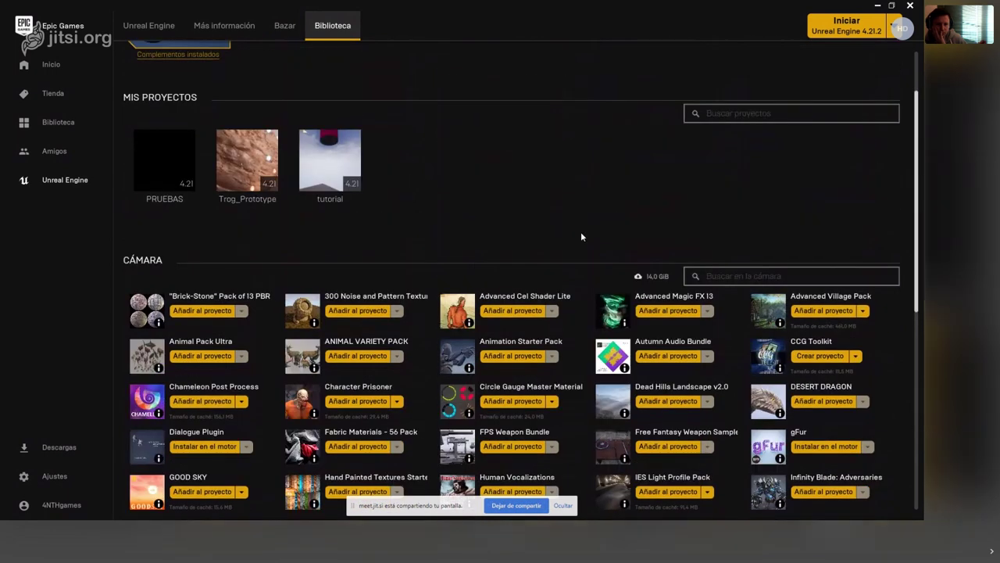
scroll(581, 231, up, 8)
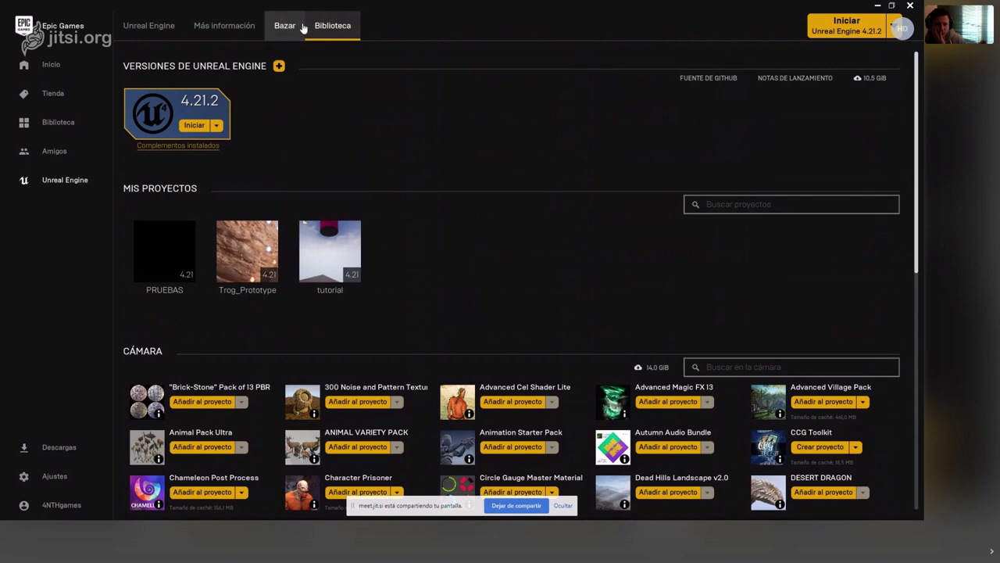
Create the Tutorial_Unreal project from the First Person Blueprint template with starter content.
key(alt+Tab)
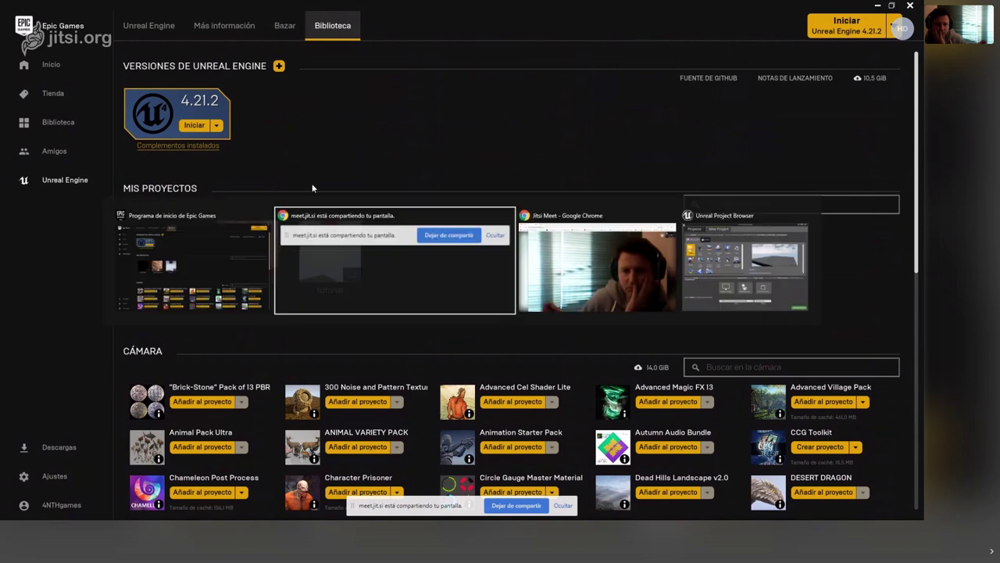
key(alt+Tab)
key(alt+Tab)
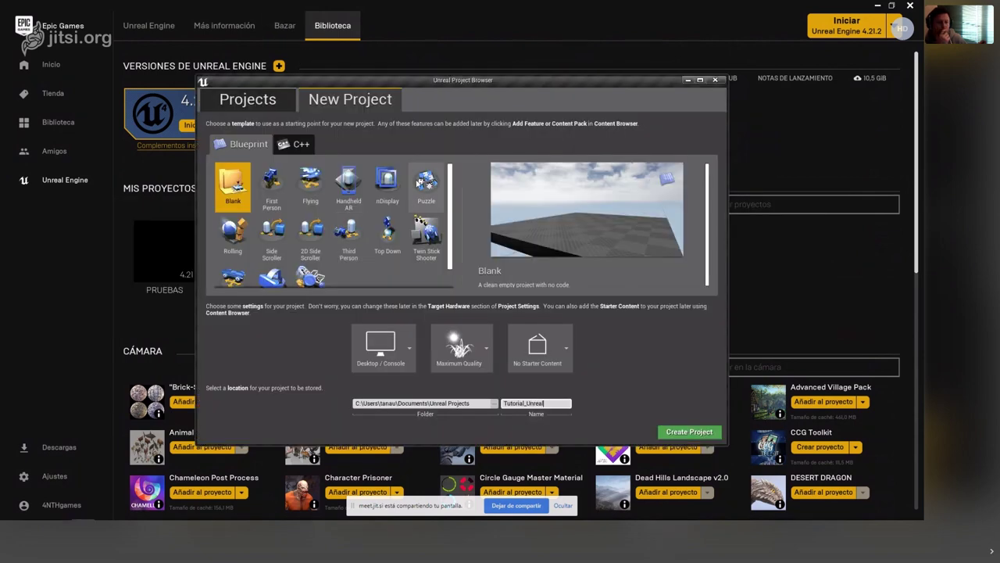
click(280, 188)
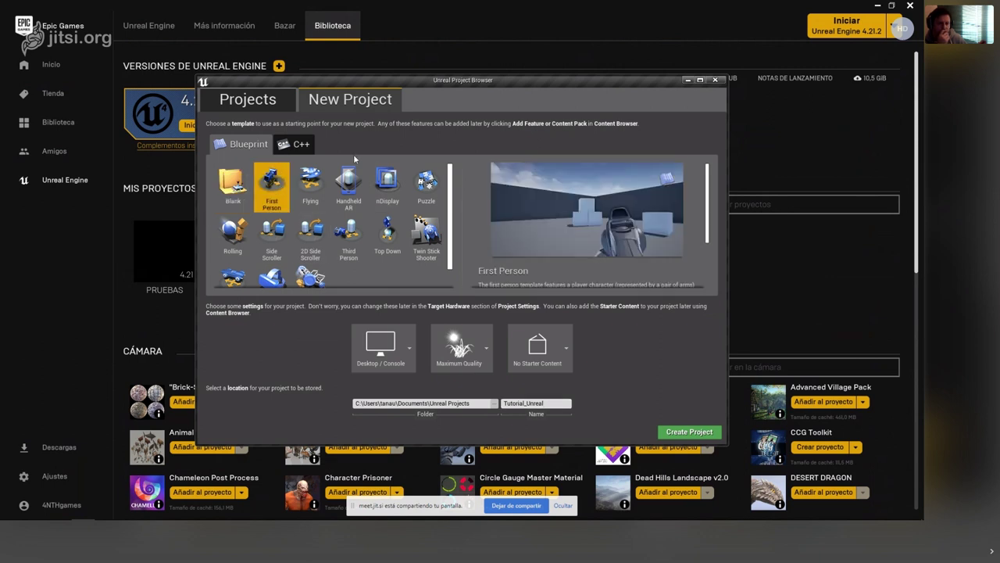
click(561, 353)
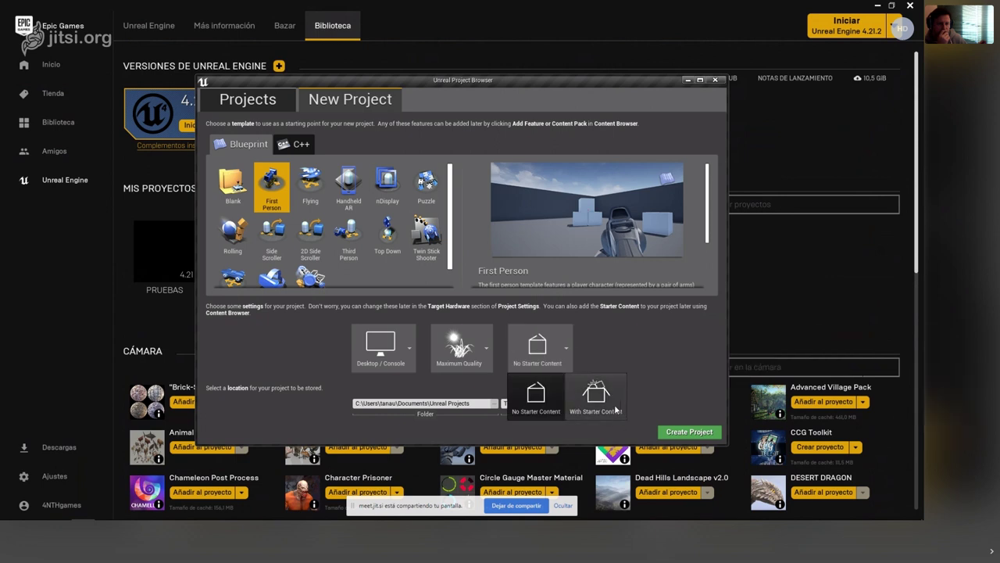
click(615, 410)
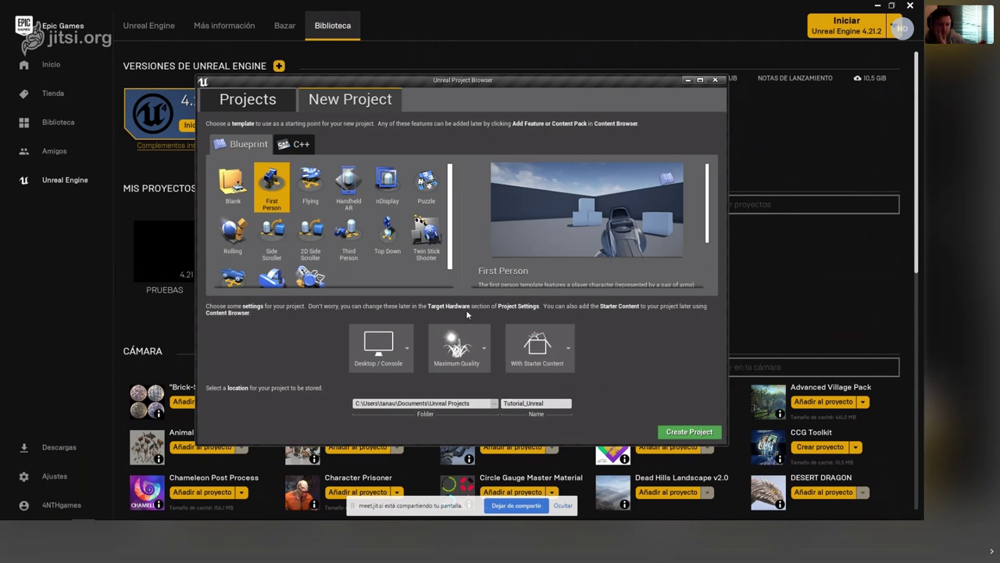
click(695, 432)
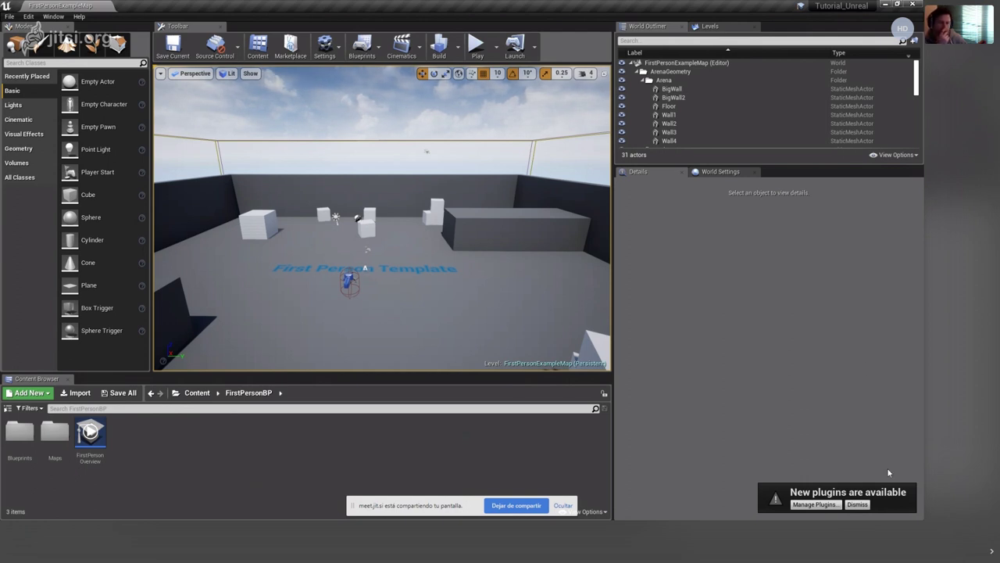
Dismiss the new plugins notice, pull the view back over the arena, and list the play modes.
click(867, 504)
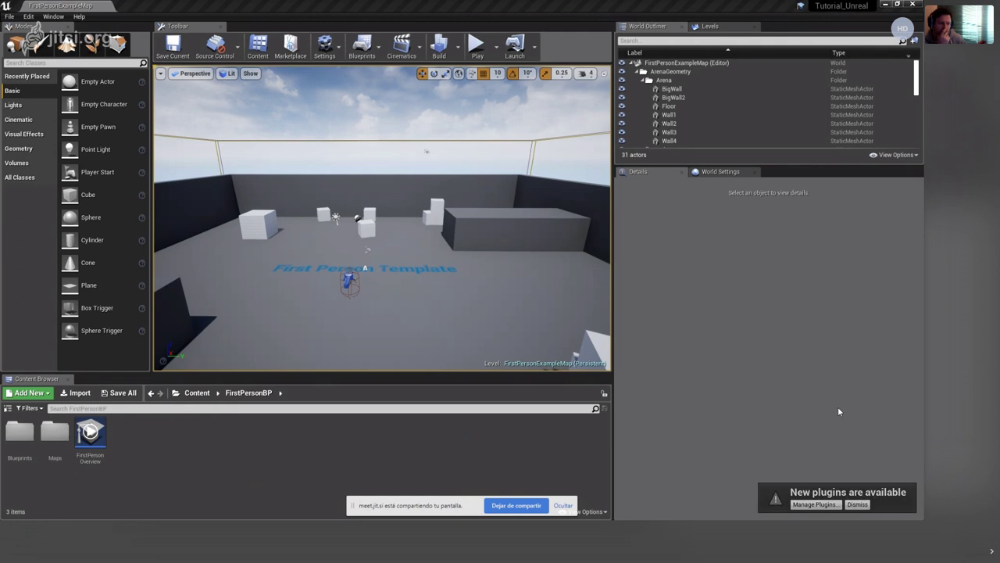
drag(356, 194, 367, 227)
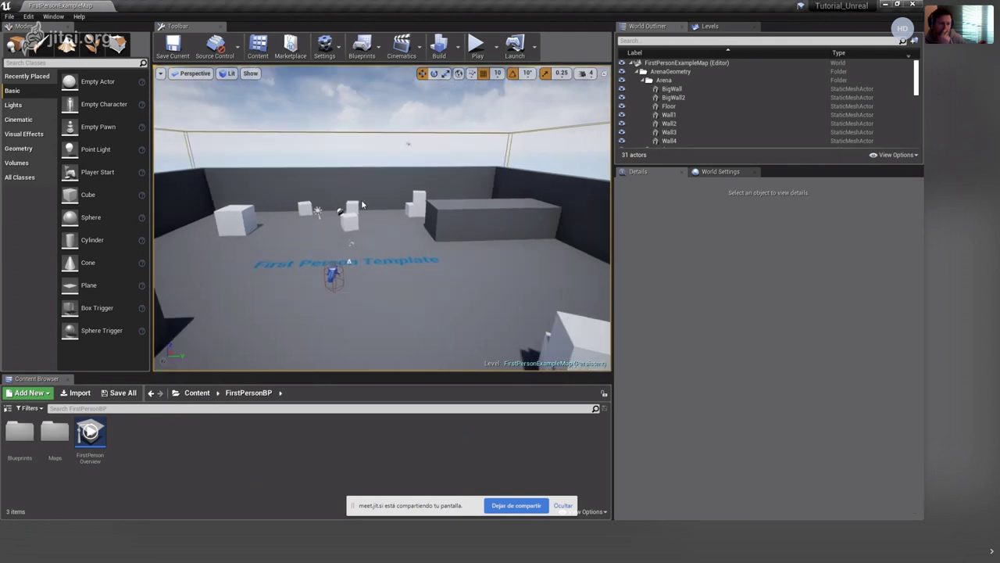
click(496, 47)
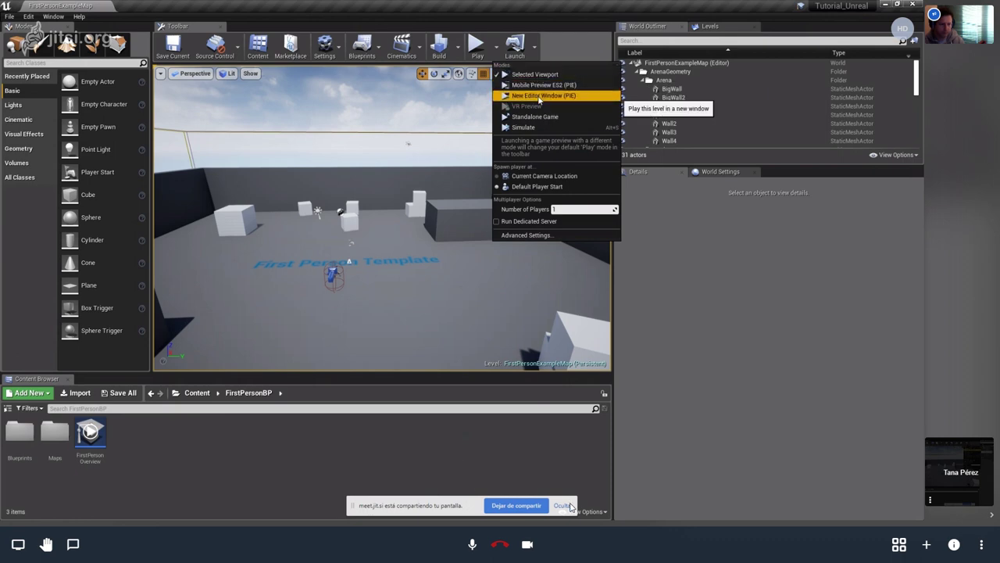
Test-play the arena in a New Editor Window several times, walking forward and stopping with Esc.
click(538, 97)
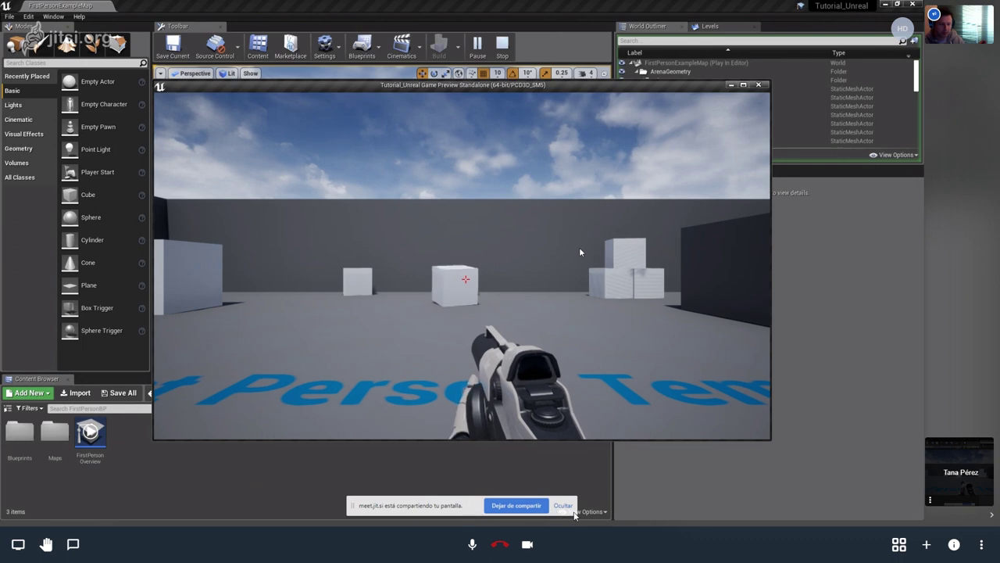
key(Escape)
click(567, 507)
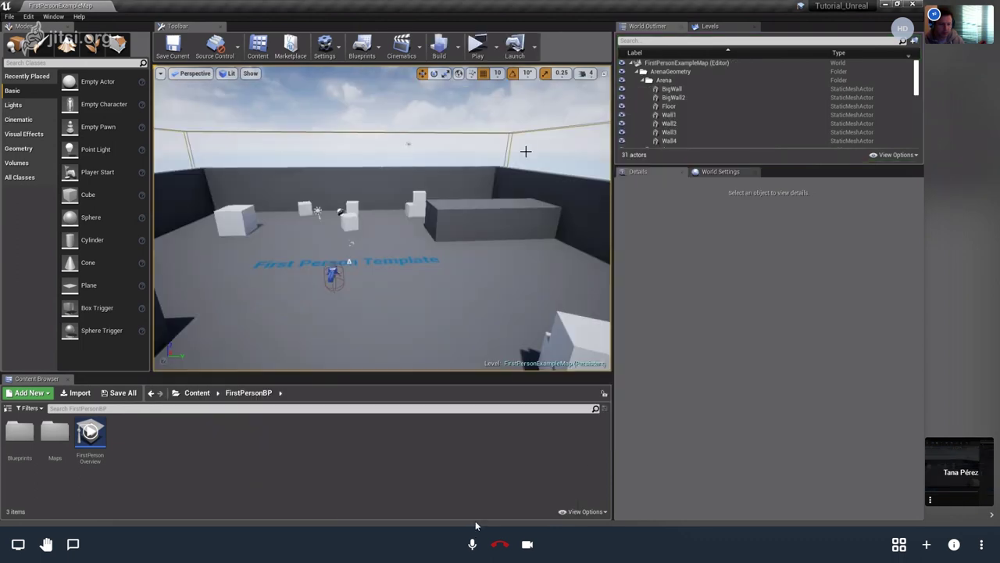
click(478, 45)
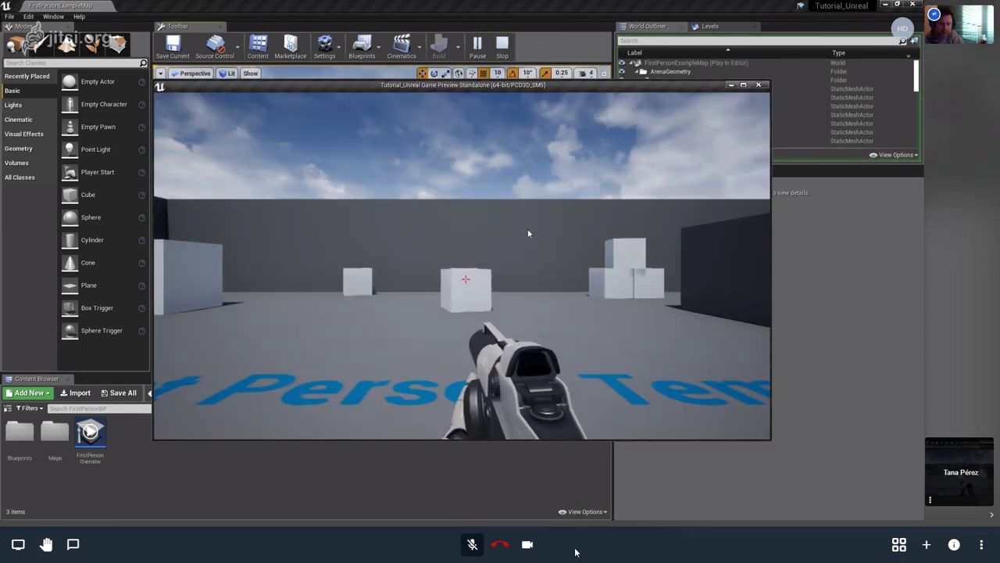
key(w)
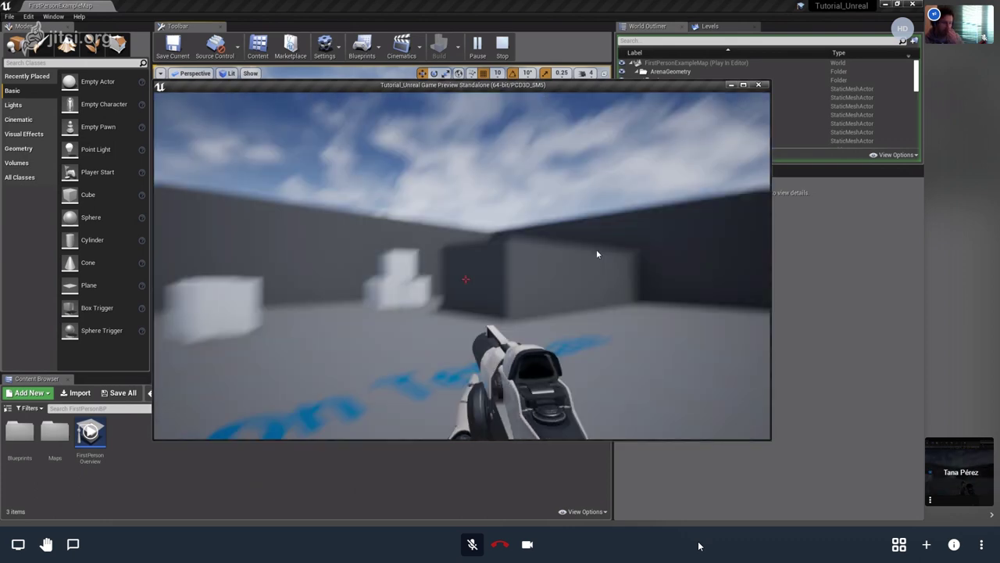
key(Escape)
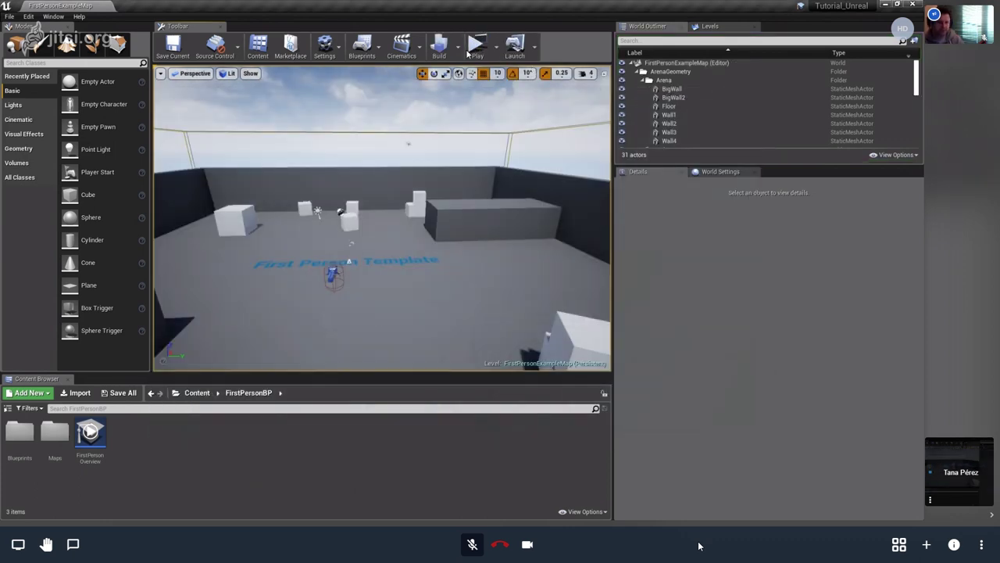
click(473, 47)
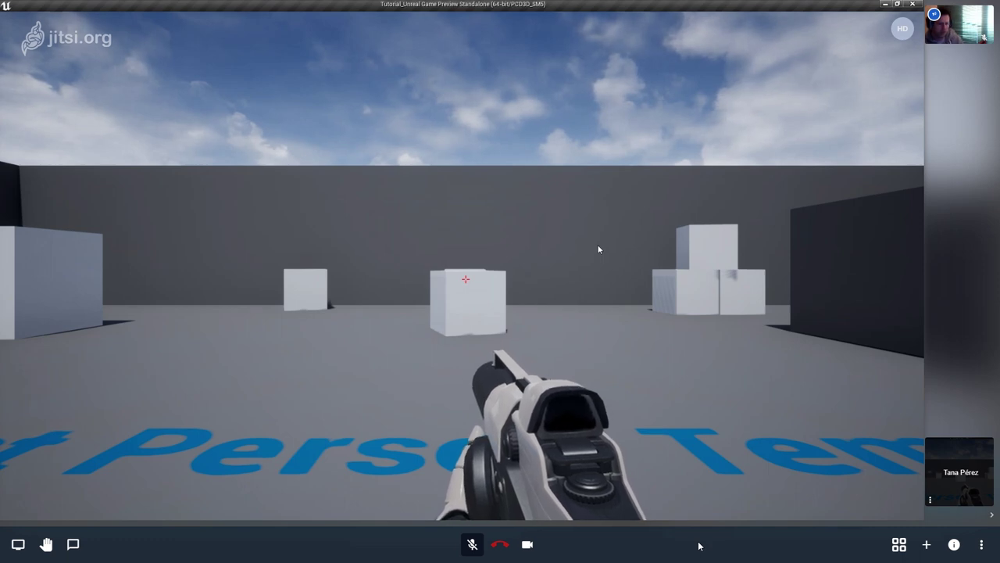
mouse_move(417, 264)
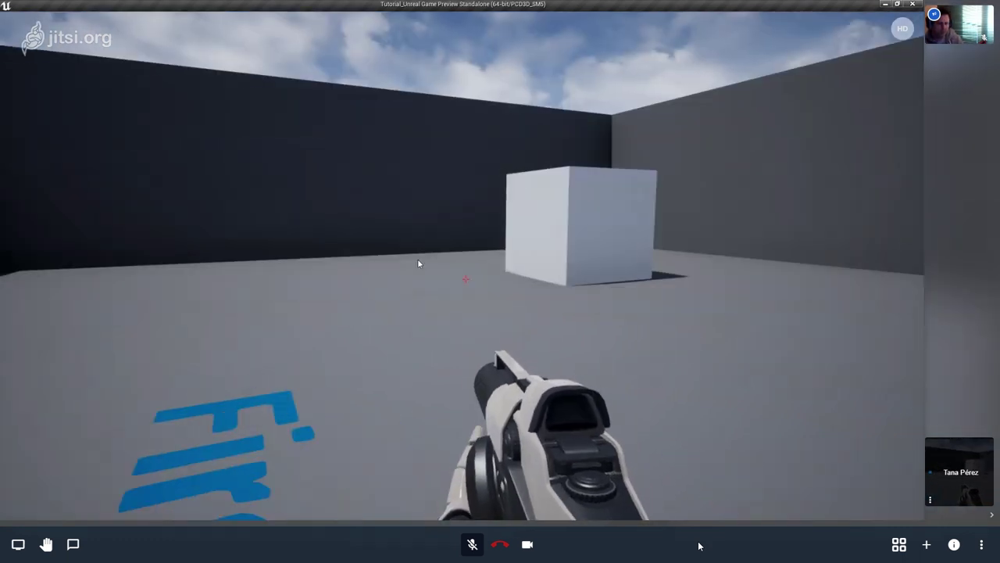
mouse_move(451, 258)
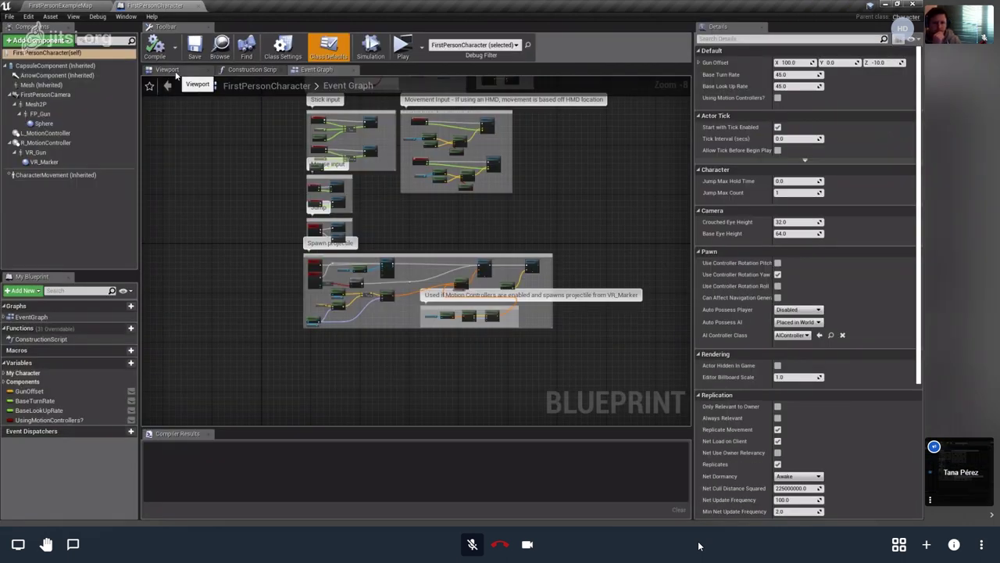
Unmute the microphone in the call.
click(474, 546)
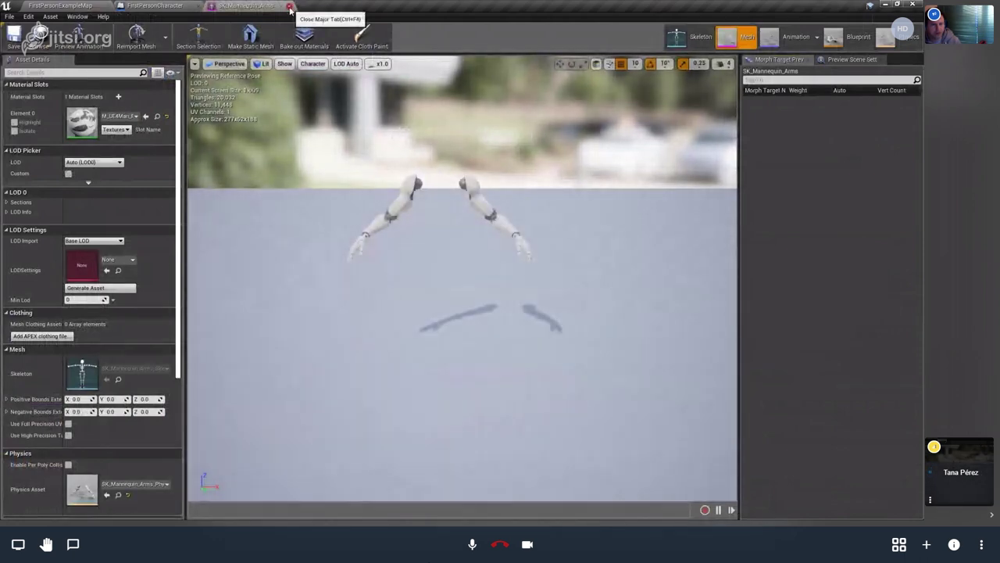
Close SK_Mannequin_Arms, reopen it from the Content Browser, then close its tab again.
click(290, 8)
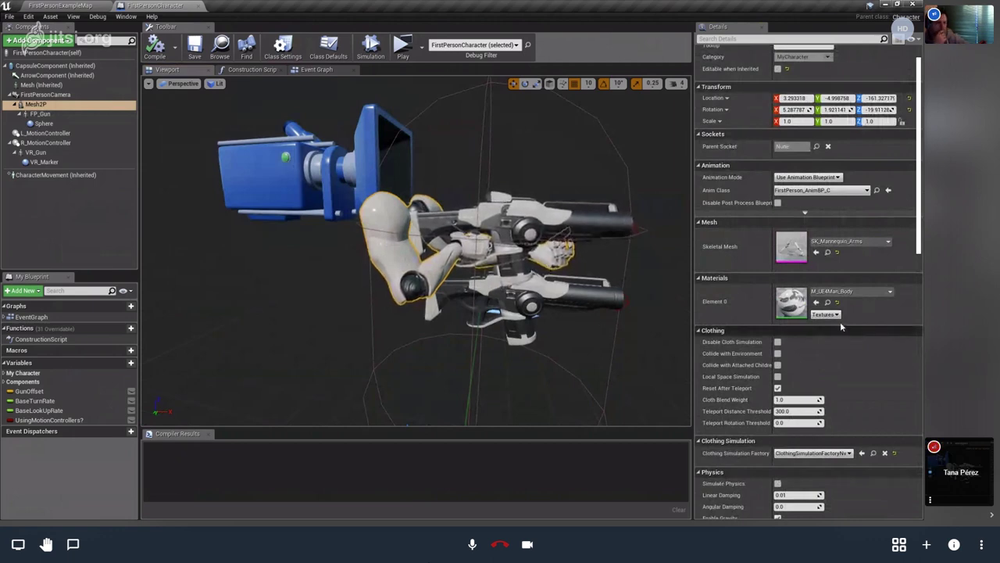
click(831, 254)
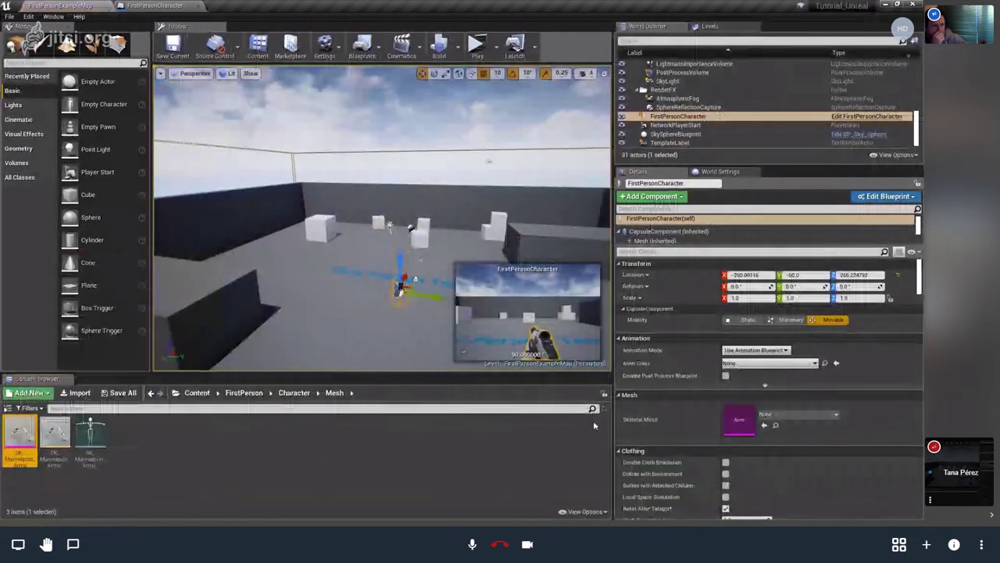
double_click(23, 431)
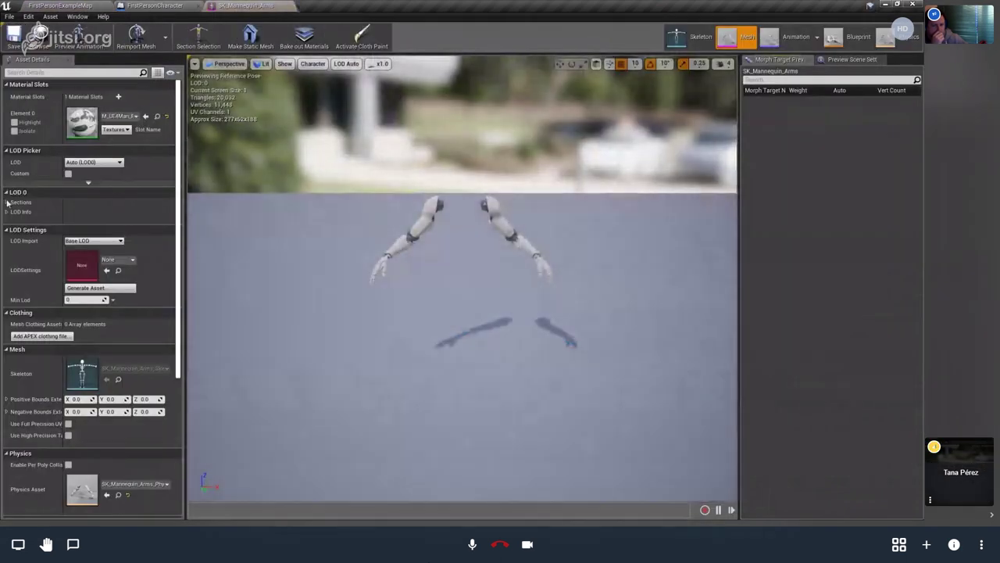
click(291, 6)
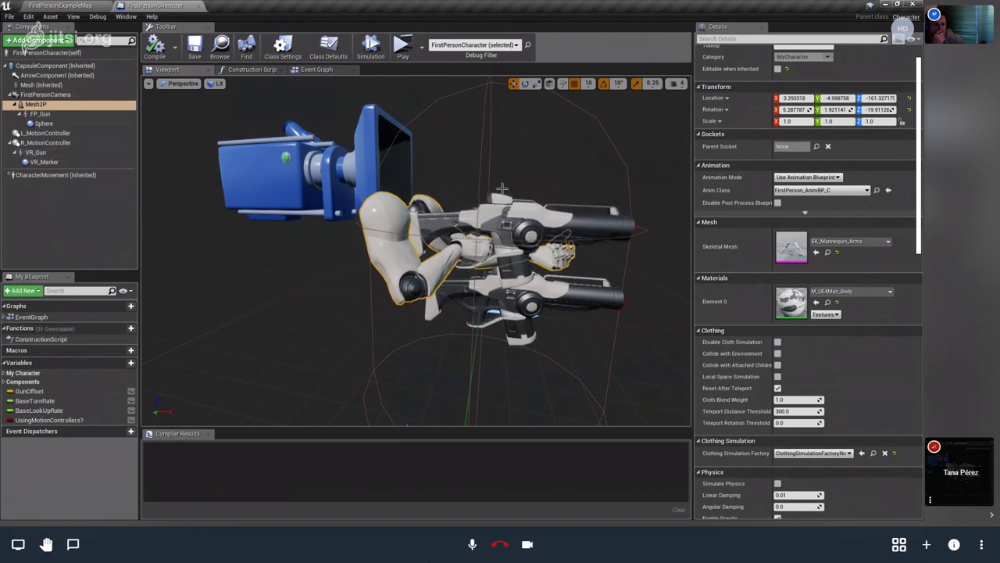
Delete the Mesh2P arms, FP_Gun and Sphere components from FirstPersonCharacter.
mouse_move(58, 109)
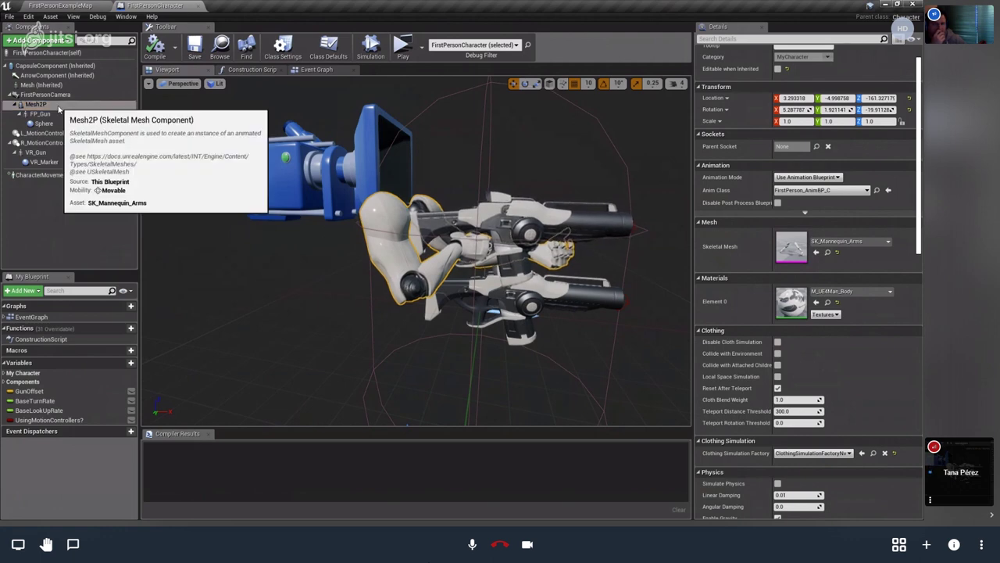
click(59, 106)
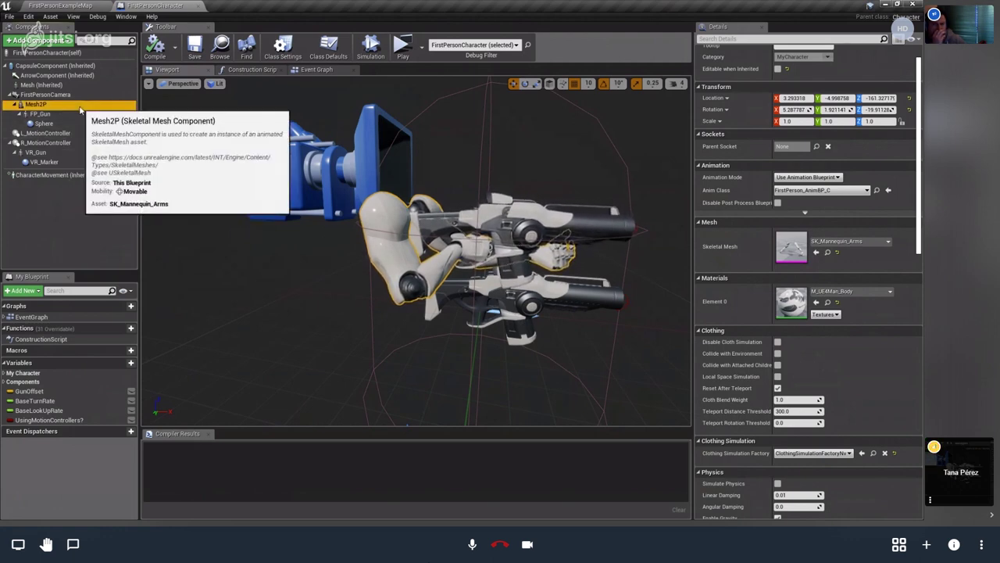
key(Delete)
click(46, 106)
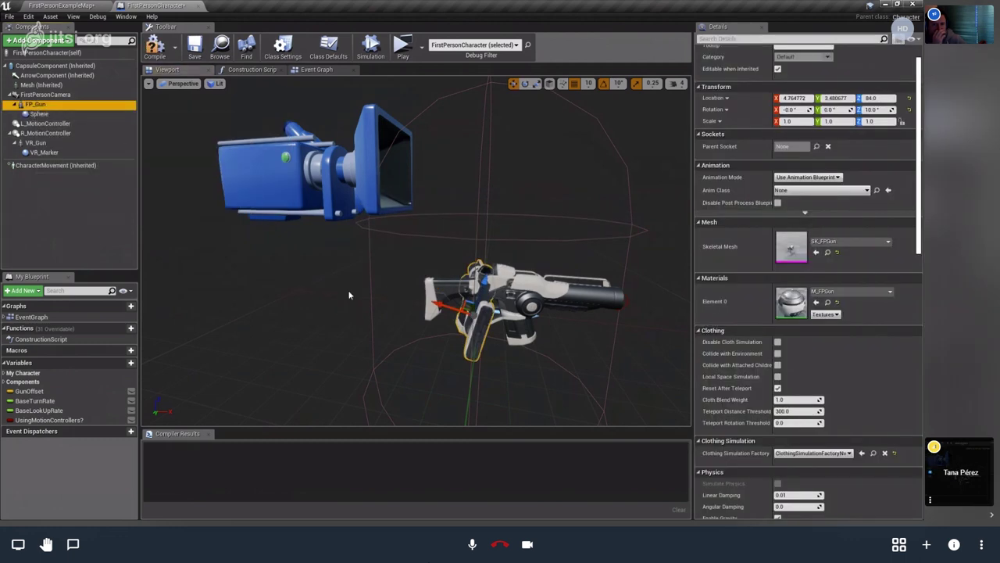
key(f)
mouse_move(493, 322)
alt+mouse_down()
mouse_move(532, 328)
mouse_move(520, 341)
alt+mouse_up()
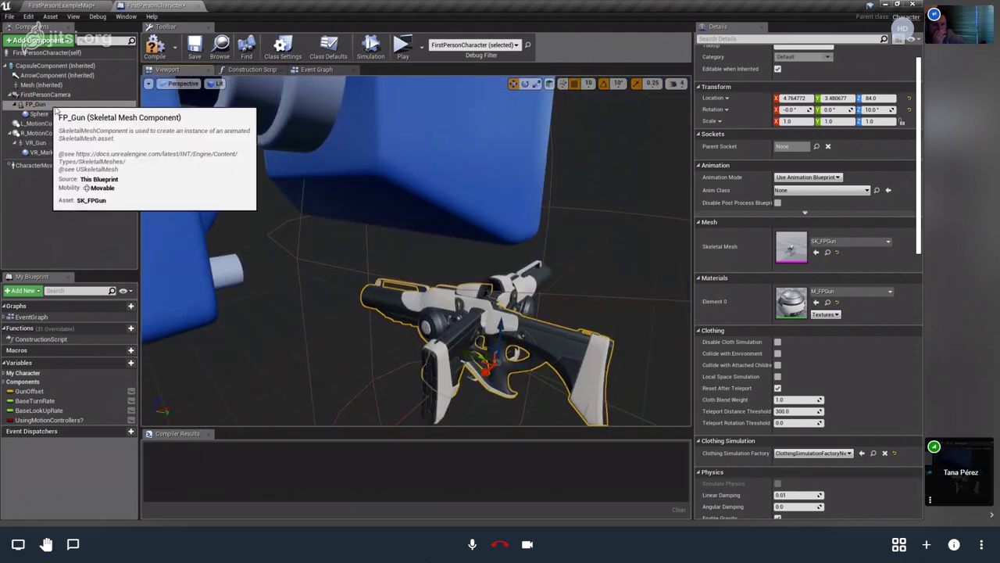
key(Delete)
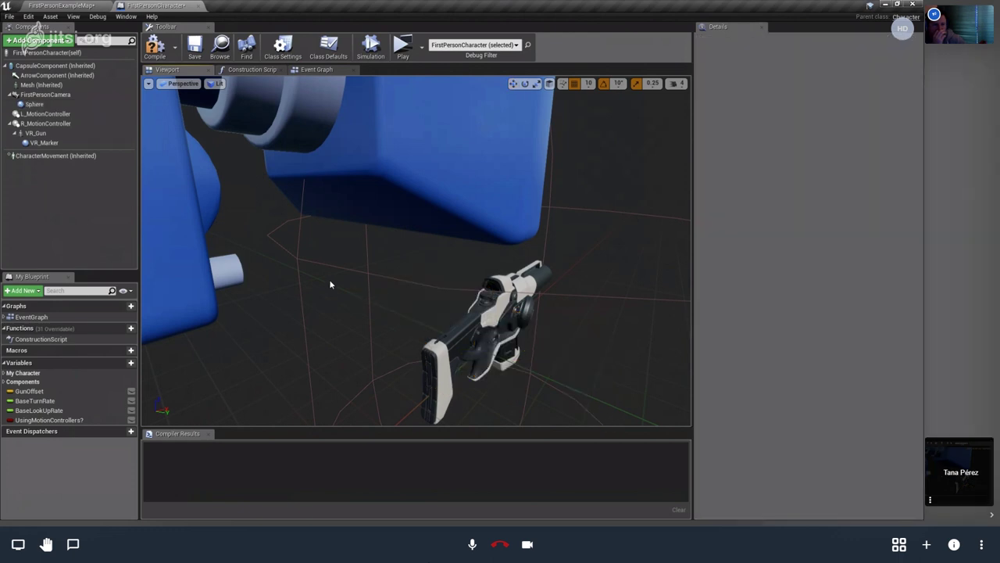
click(34, 104)
key(f)
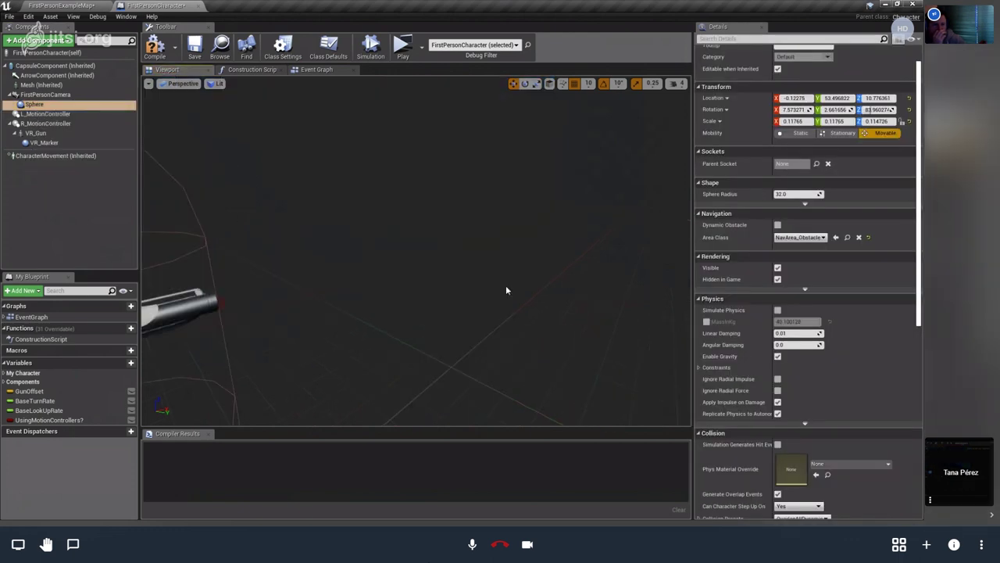
scroll(480, 295, down, 5)
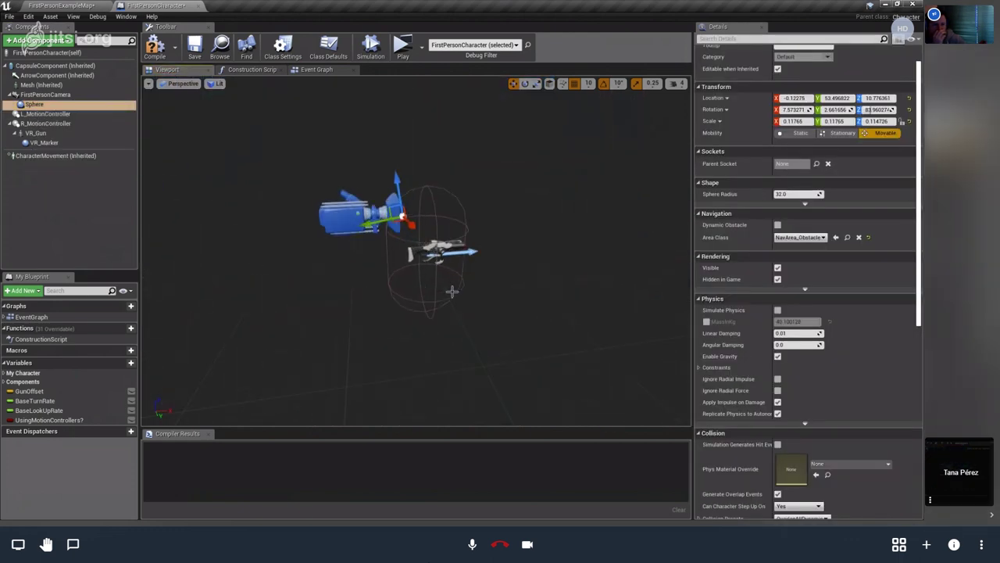
alt+drag(452, 291, 405, 272)
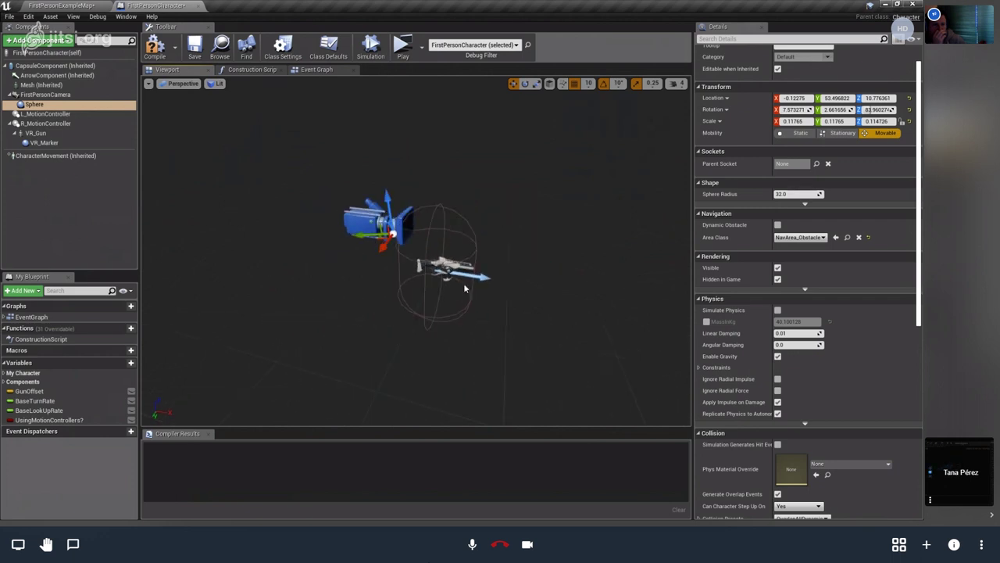
scroll(406, 271, up, 2)
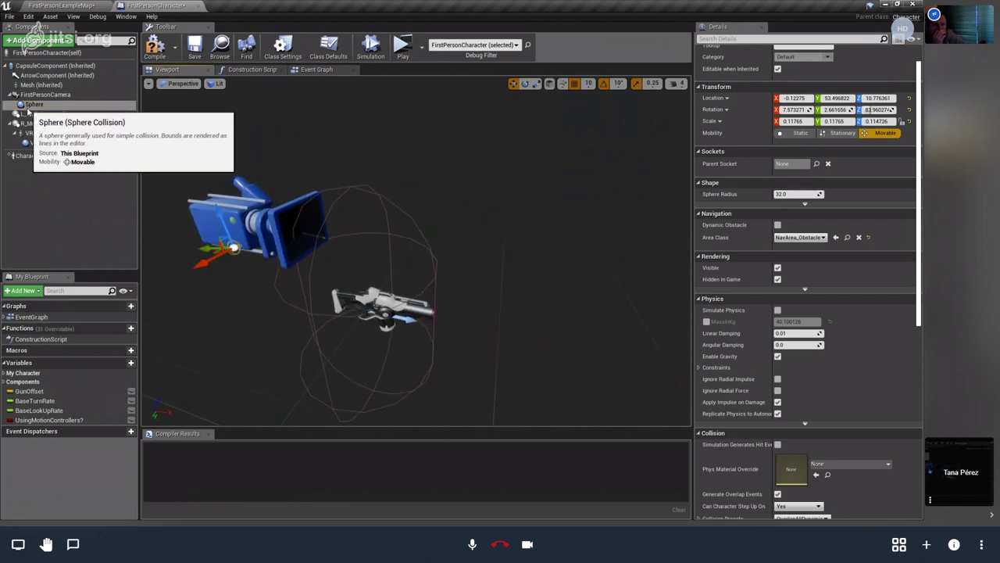
key(Delete)
Delete the L_MotionController, R_MotionController, VR_Gun and VR_Marker components, leaving only the capsule.
click(43, 104)
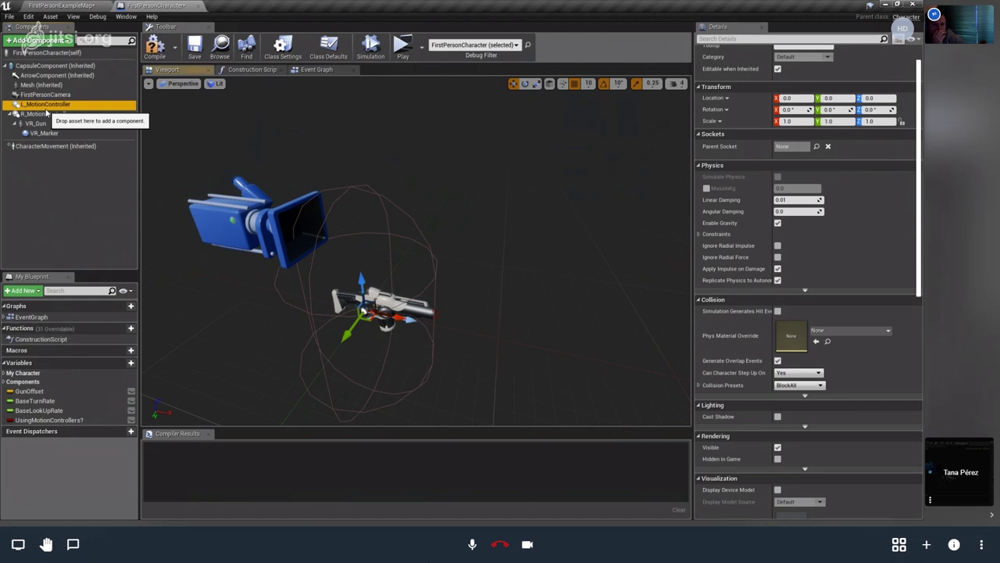
key(Delete)
click(43, 104)
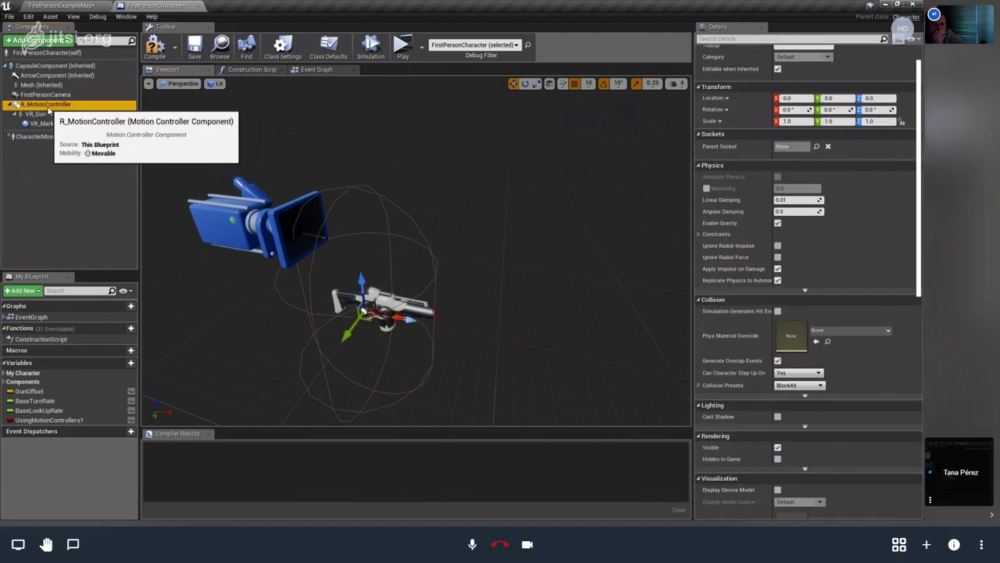
key(Delete)
click(45, 106)
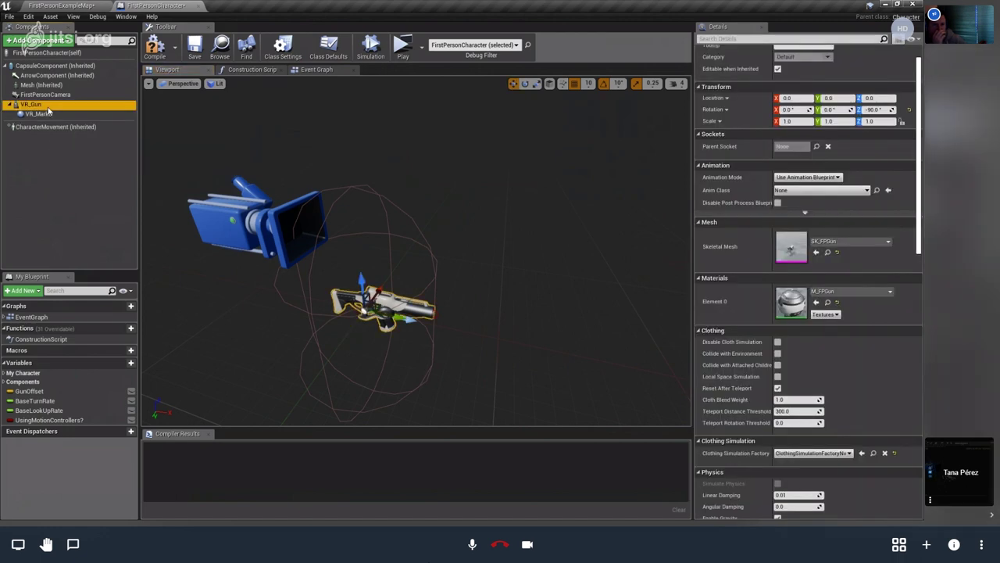
key(Delete)
click(35, 104)
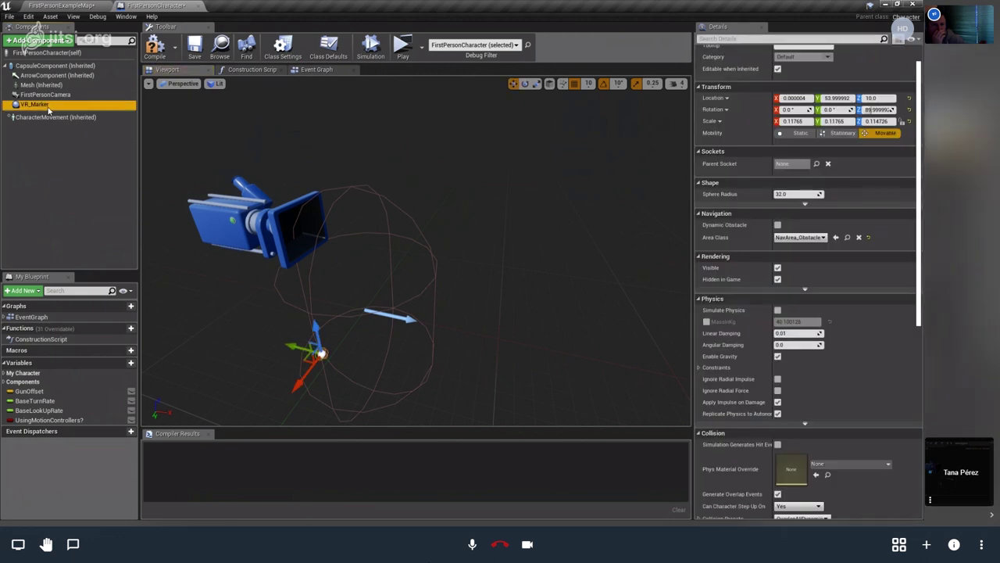
key(Delete)
scroll(336, 284, up, 3)
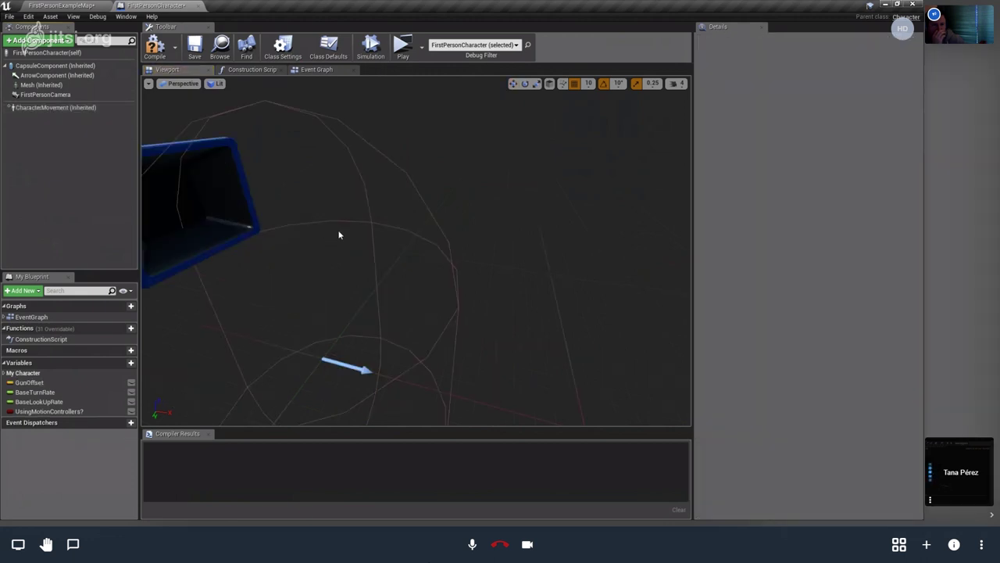
scroll(339, 235, down, 5)
right_drag(340, 234, 319, 243)
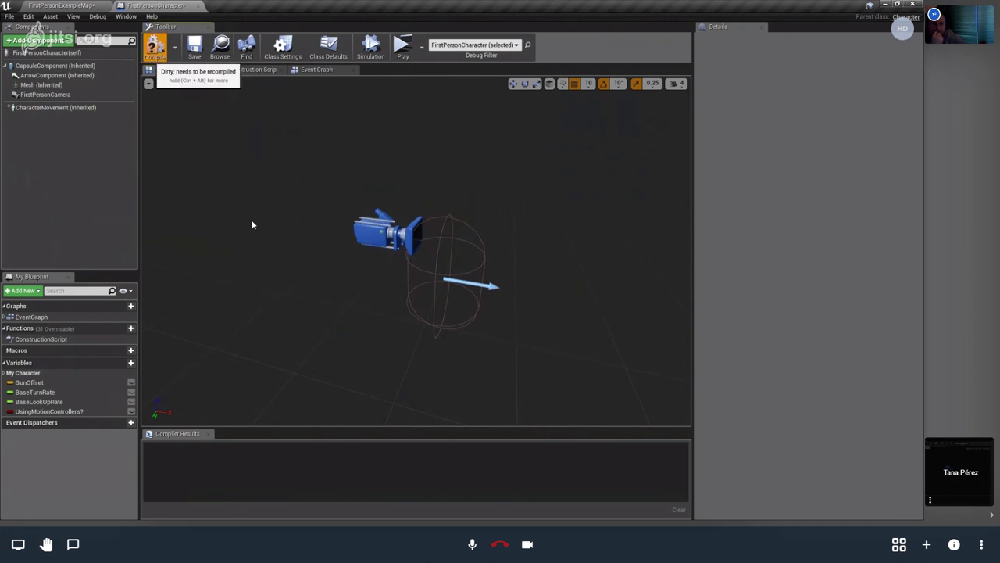
Compile FirstPersonCharacter and bring the Spawn projectile nodes into view in the Event Graph.
click(155, 48)
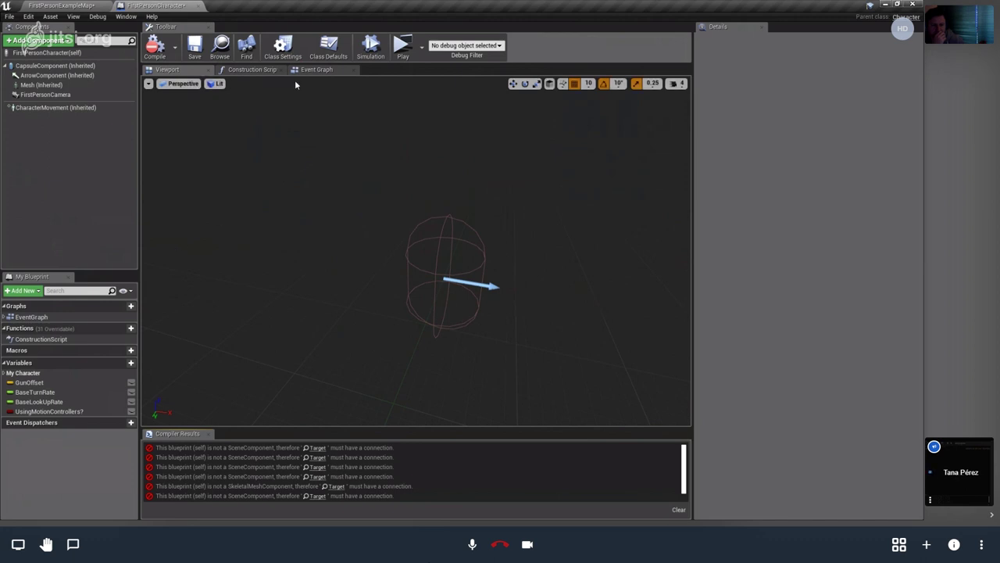
click(319, 70)
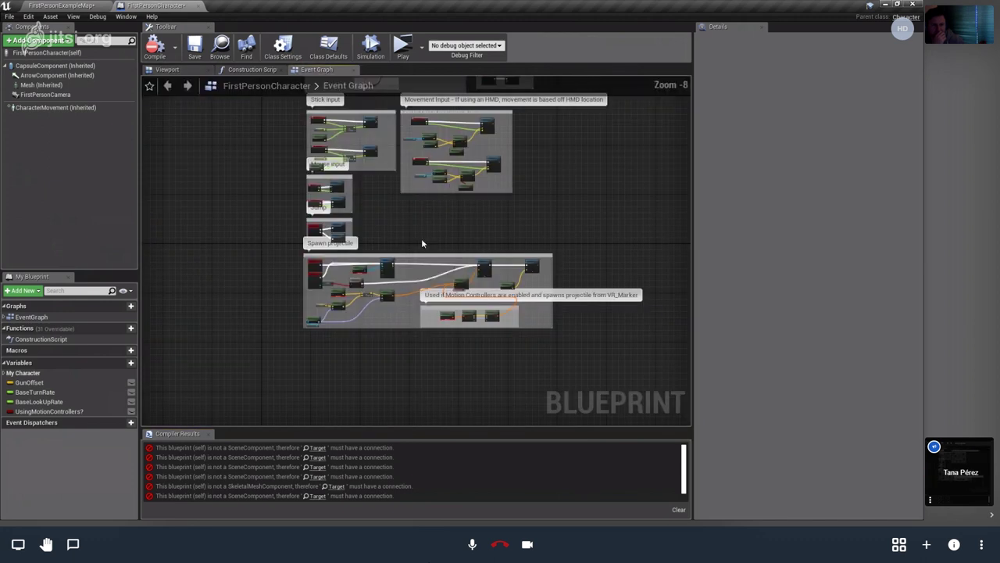
scroll(421, 239, up, 2)
right_drag(419, 227, 550, 125)
scroll(484, 169, up, 2)
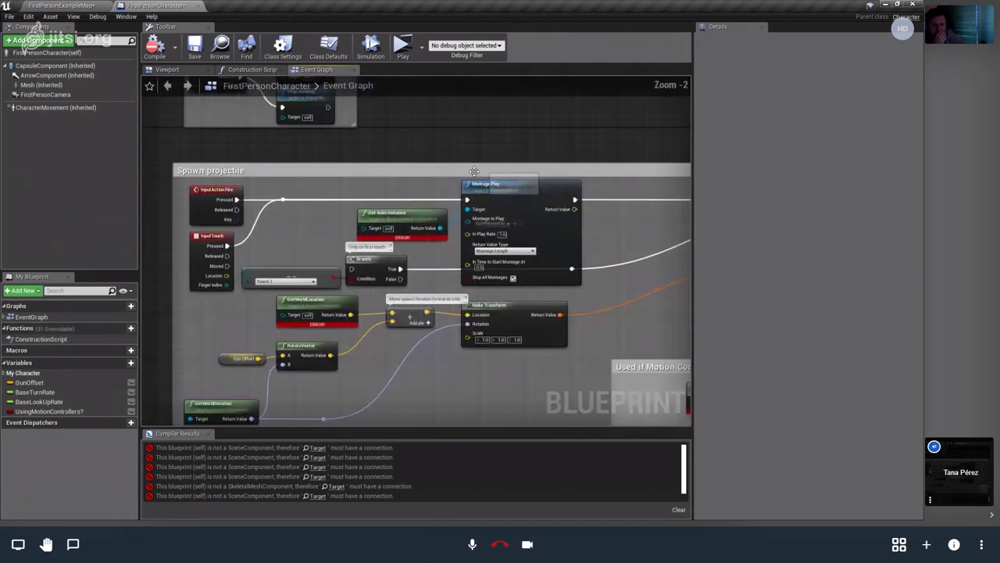
scroll(484, 168, up, 1)
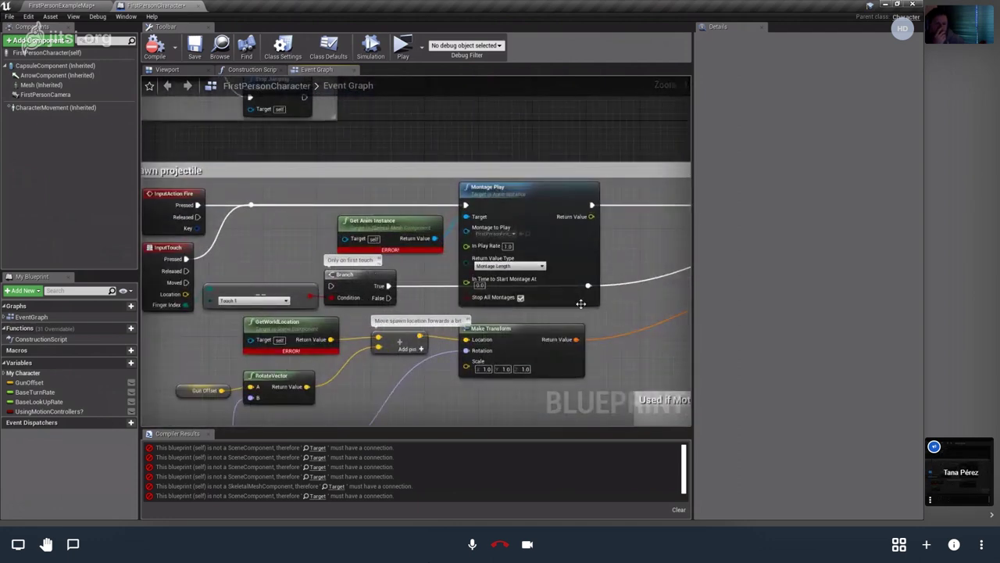
right_drag(139, 174, 315, 185)
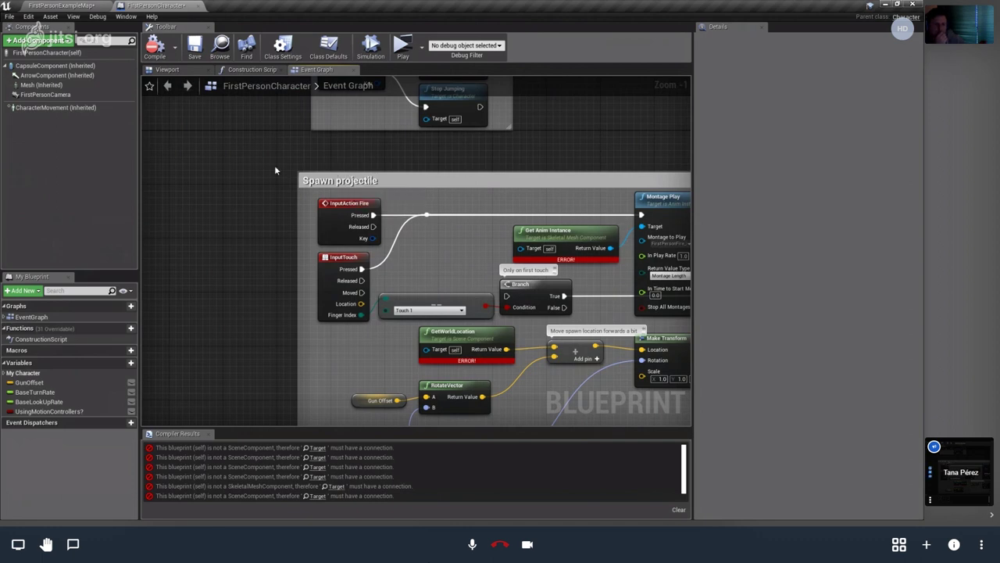
Delete the Spawn projectile node groups, then pan to the Jump and Mouse input nodes.
scroll(275, 166, down, 3)
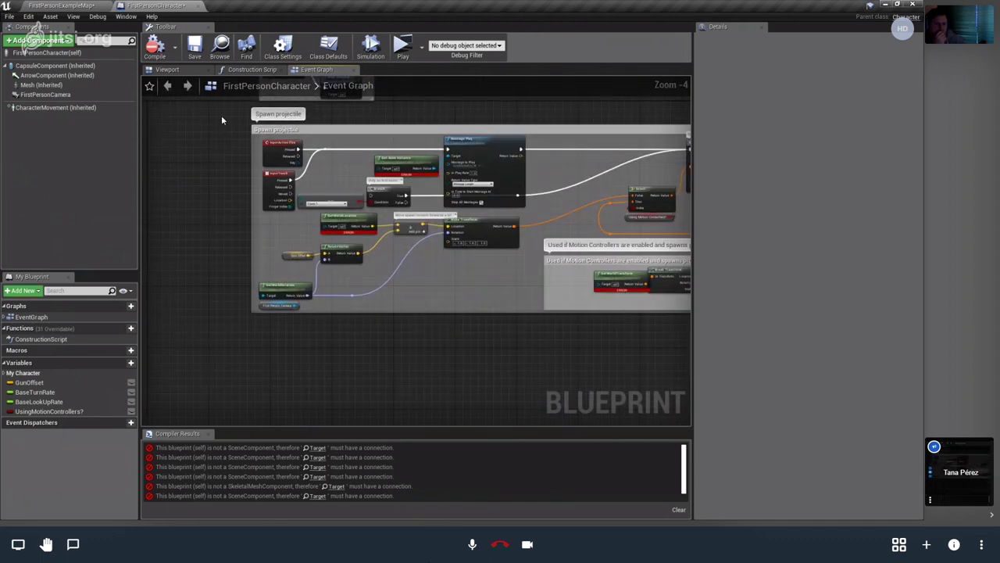
mouse_move(221, 115)
mouse_down()
mouse_move(283, 231)
mouse_move(729, 326)
mouse_move(719, 329)
mouse_up()
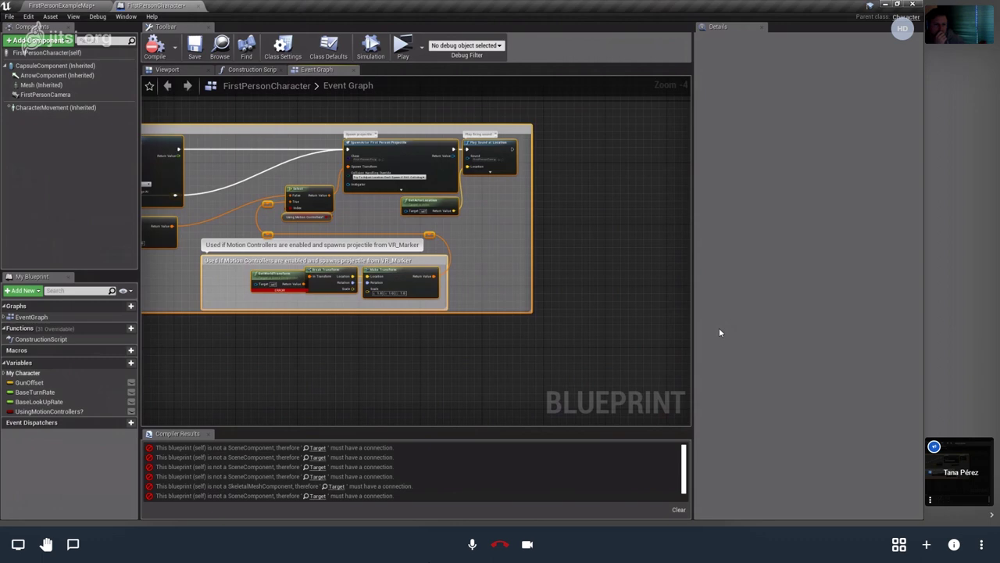
key(Delete)
right_drag(355, 282, 560, 281)
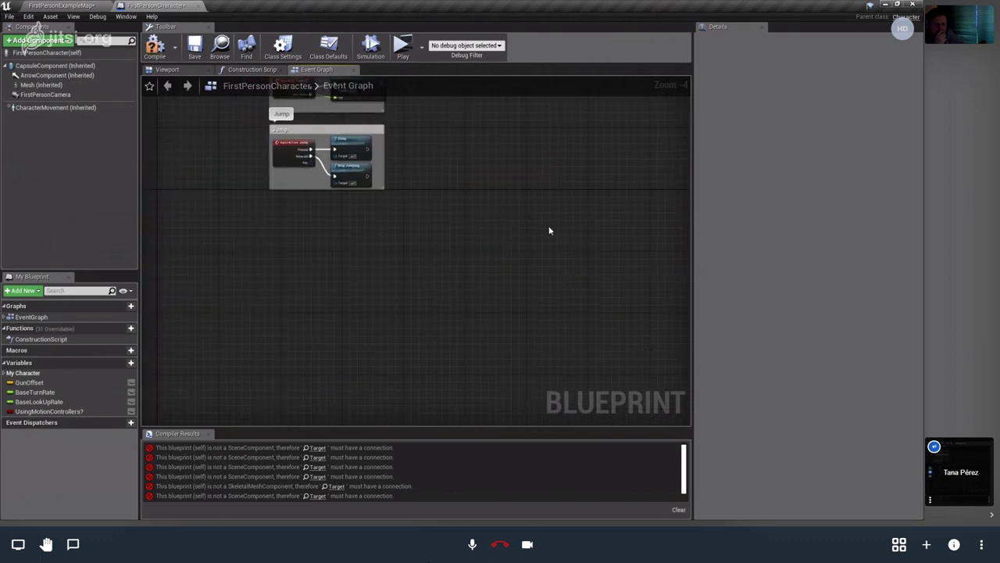
right_drag(549, 230, 534, 406)
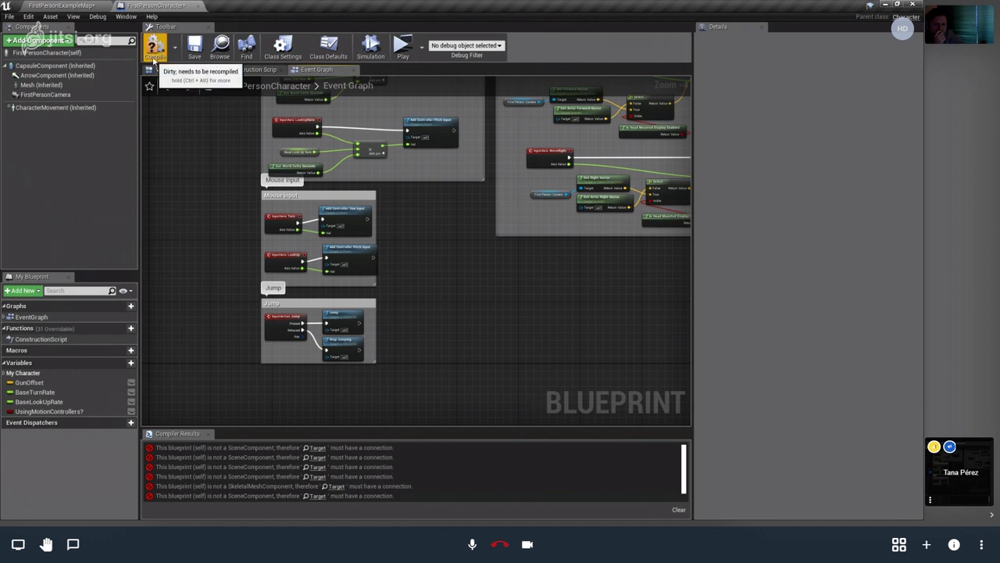
Recompile the blueprint and jump to the first error's node near the Branch and SET nodes.
click(154, 54)
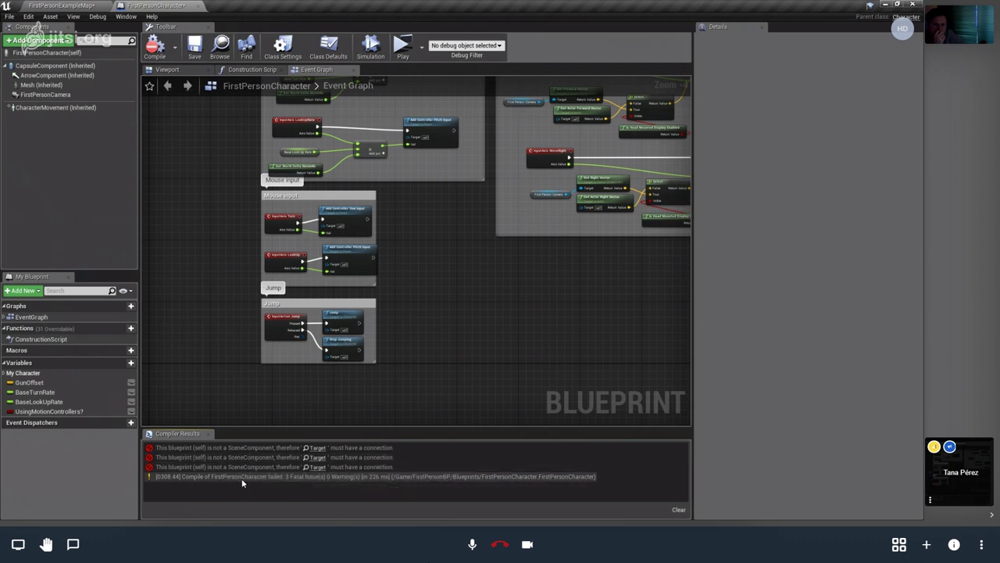
click(312, 452)
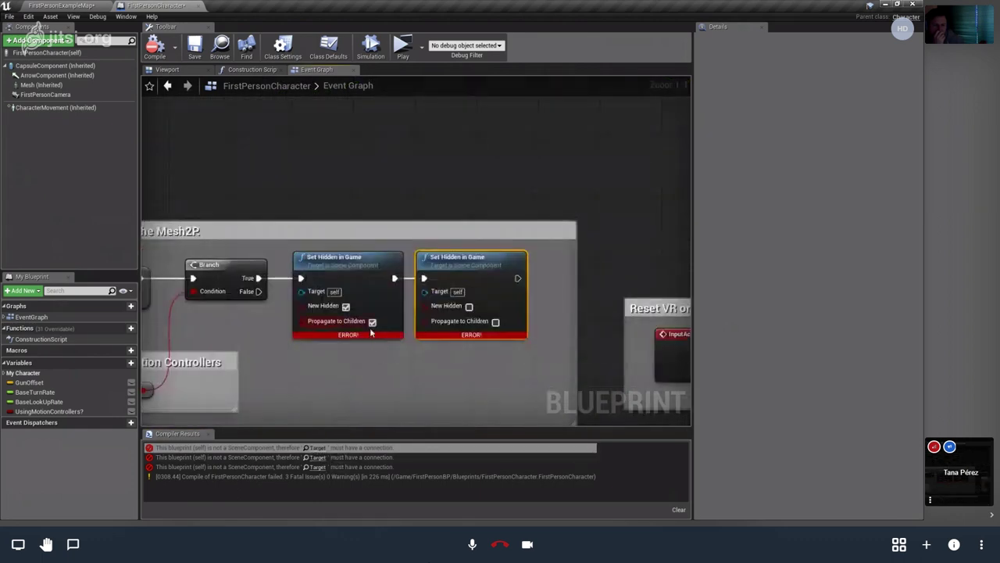
scroll(326, 205, down, 1)
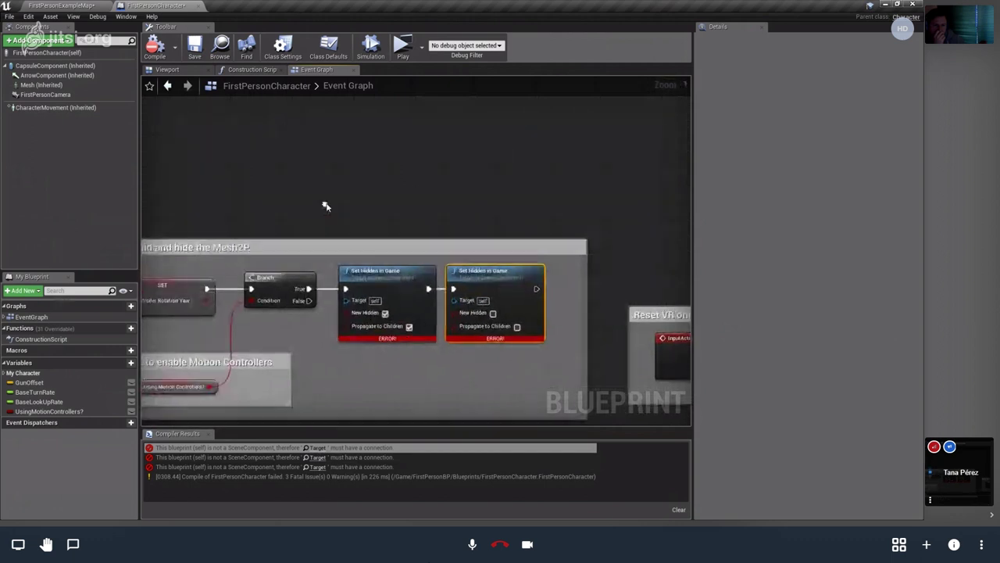
right_drag(326, 205, 424, 203)
scroll(424, 199, down, 1)
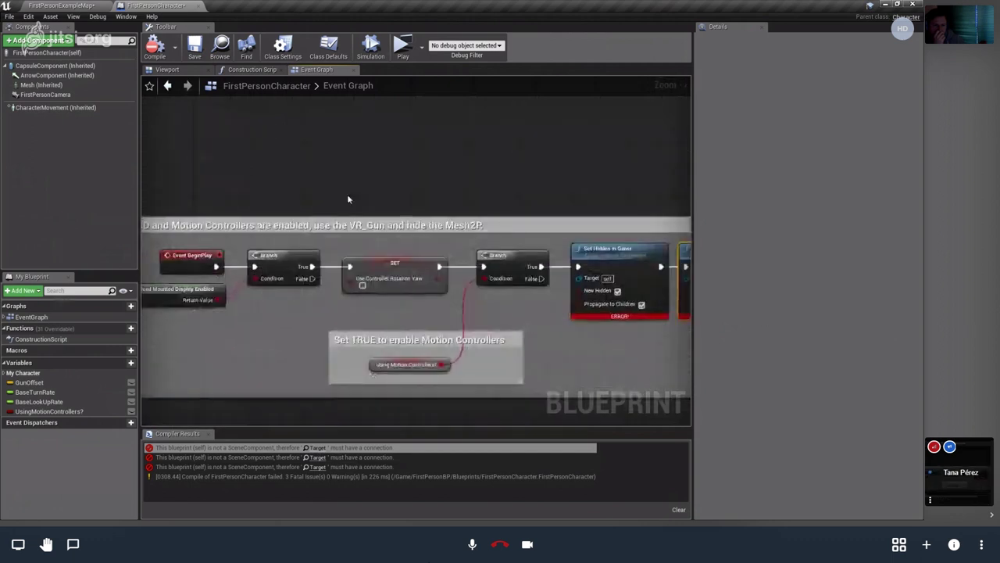
scroll(347, 194, down, 1)
scroll(351, 190, down, 1)
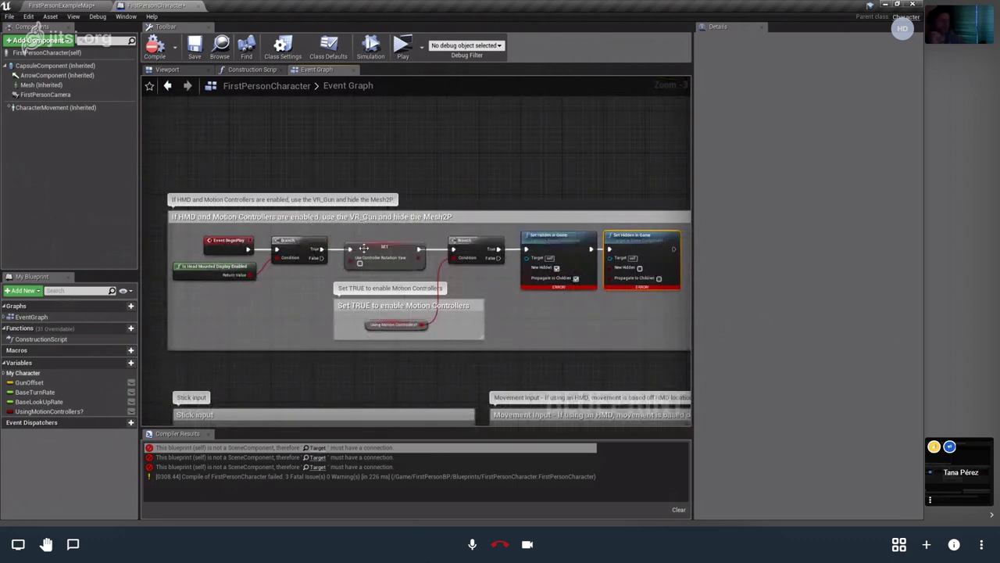
scroll(359, 347, down, 1)
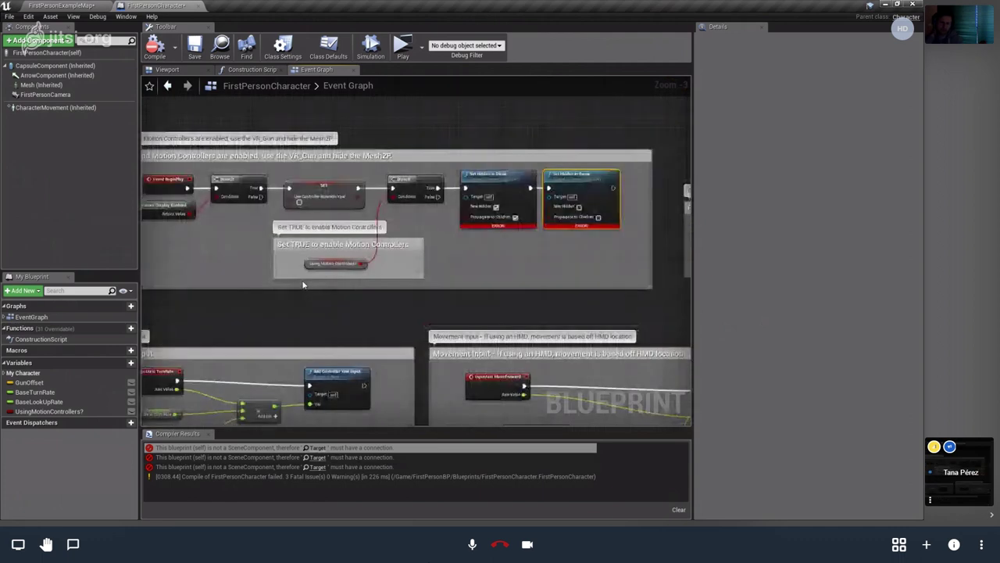
scroll(359, 347, down, 1)
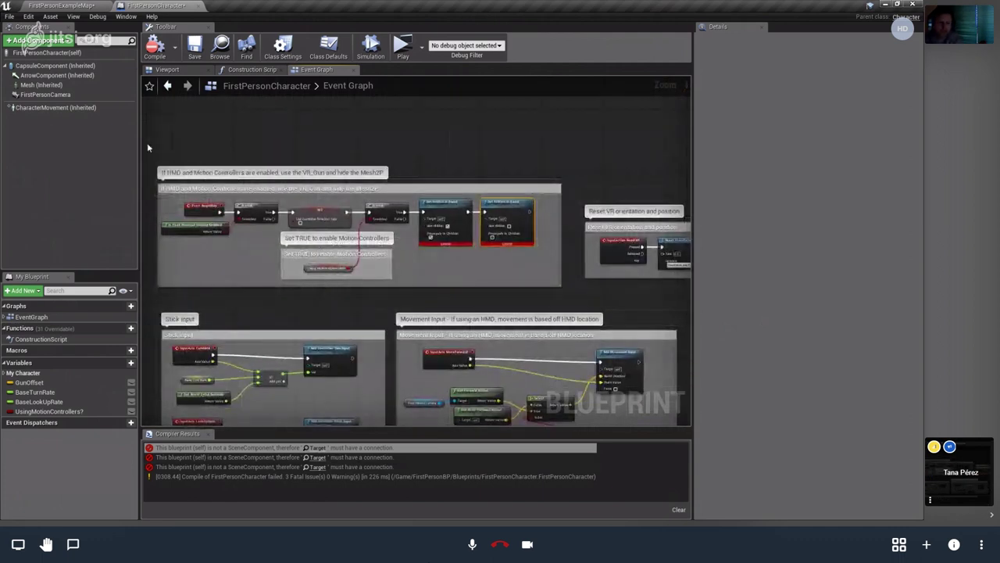
Delete the HMD and motion controllers comment block, recompile, and jump to the remaining error.
right_drag(150, 139, 190, 139)
key(Delete)
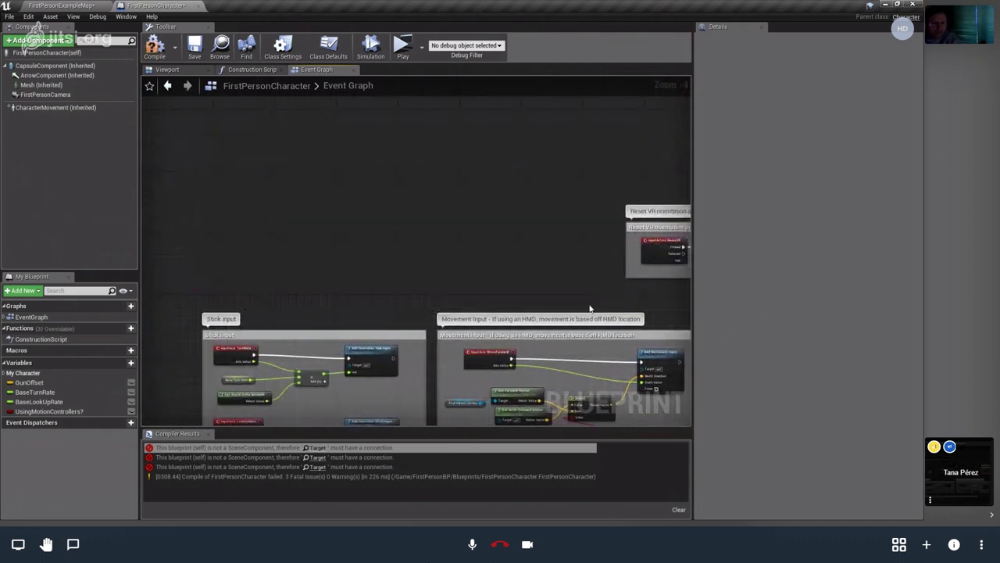
click(154, 45)
right_drag(482, 268, 360, 178)
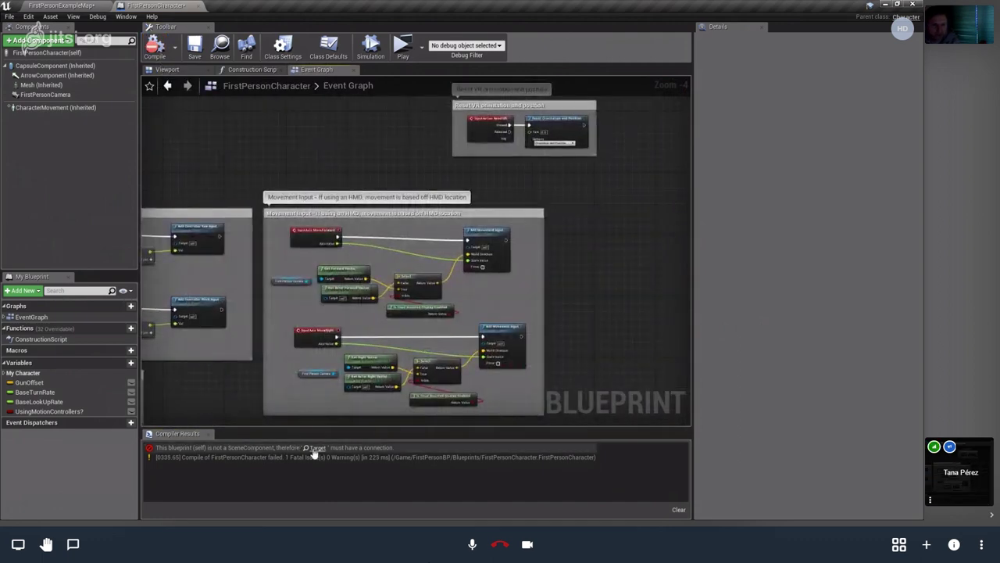
click(315, 447)
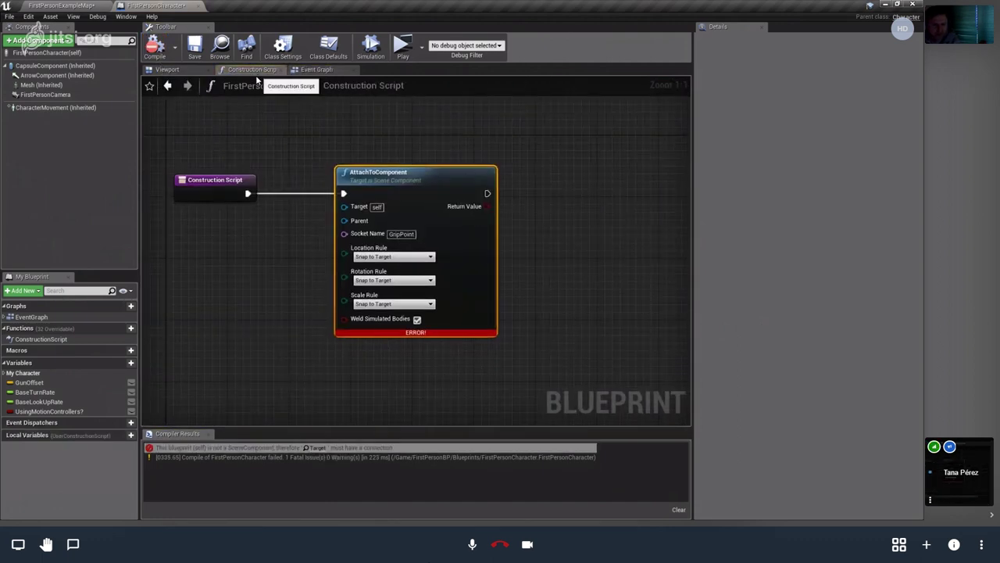
Delete the AttachToComponent node from the Construction Script and recompile without errors.
scroll(234, 161, down, 2)
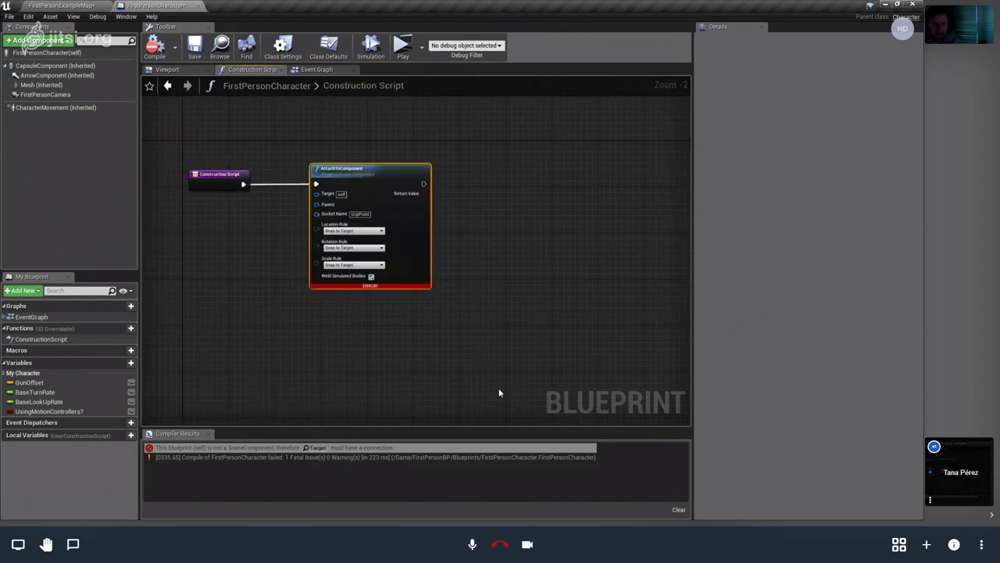
scroll(305, 188, up, 2)
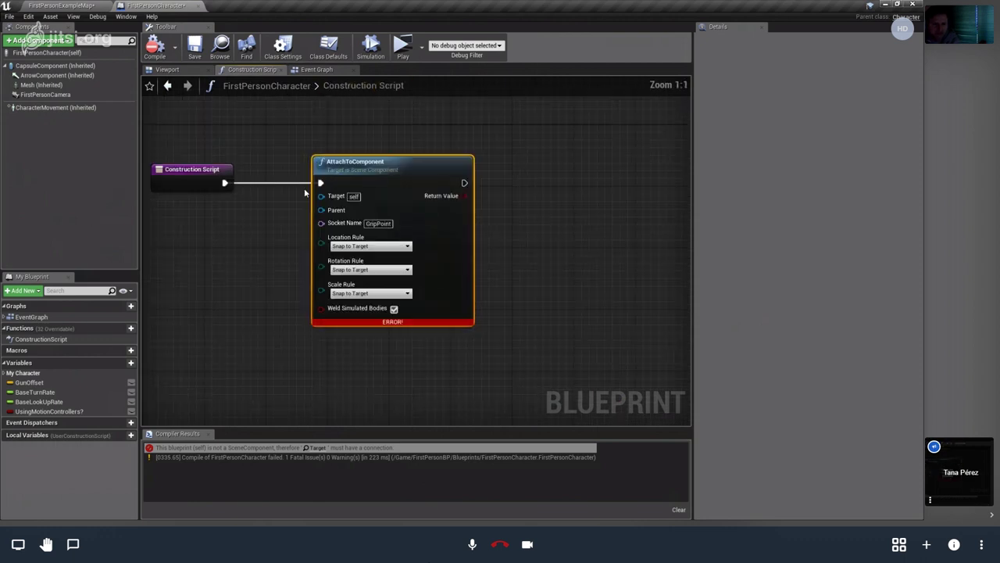
drag(298, 130, 508, 339)
drag(272, 114, 498, 370)
key(Delete)
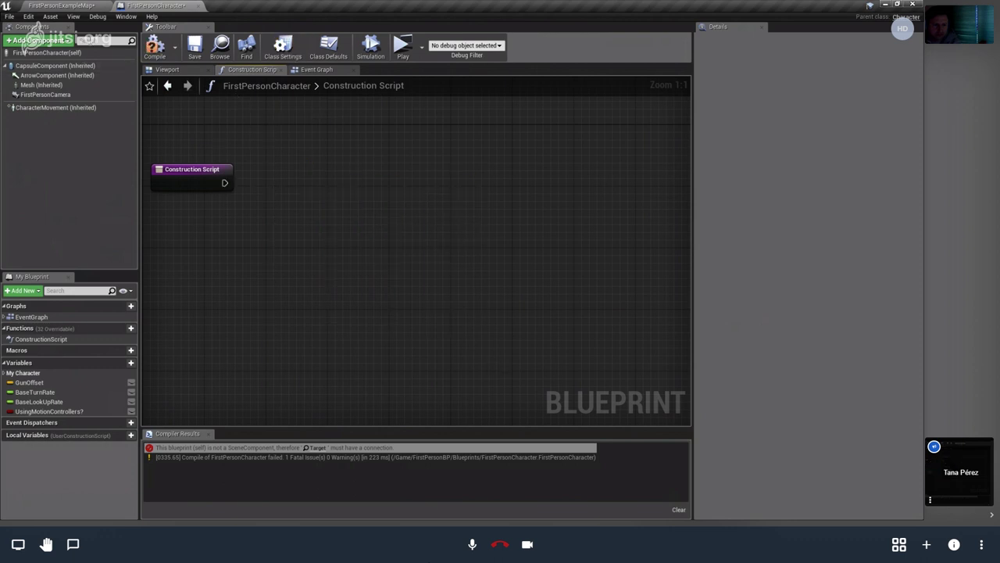
click(155, 47)
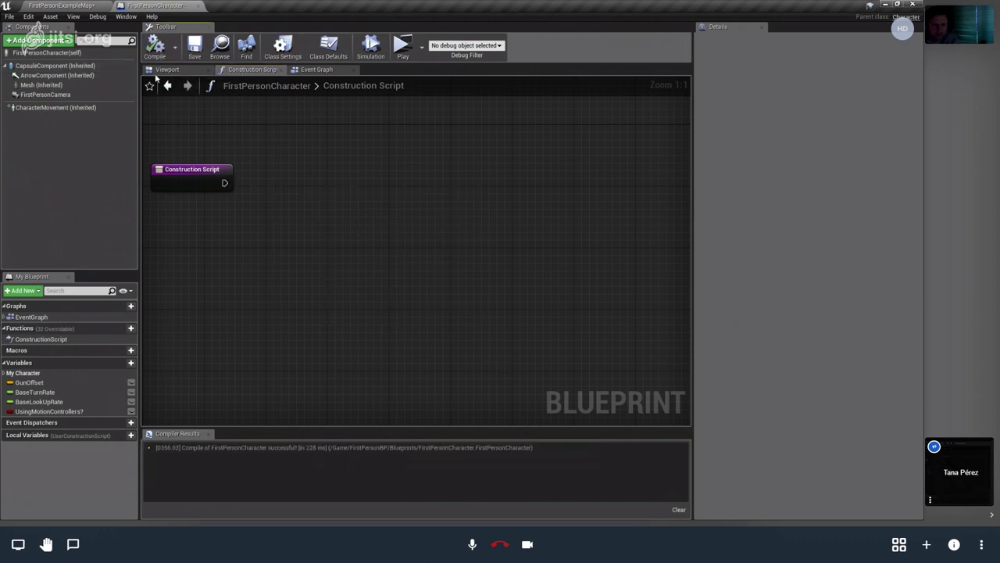
Return to FirstPersonExampleMap and play-test the level in a full-screen game window.
click(65, 7)
click(477, 46)
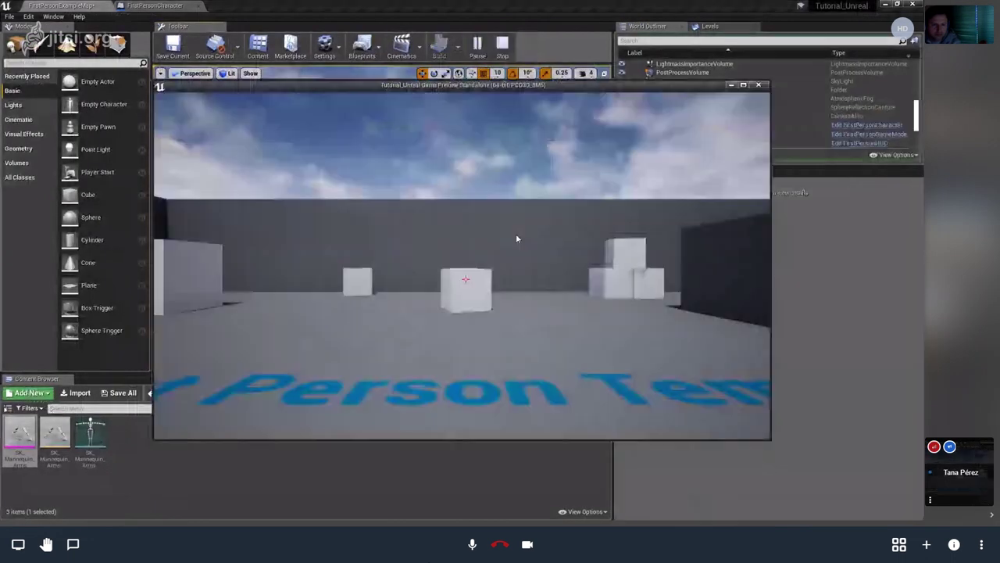
click(743, 85)
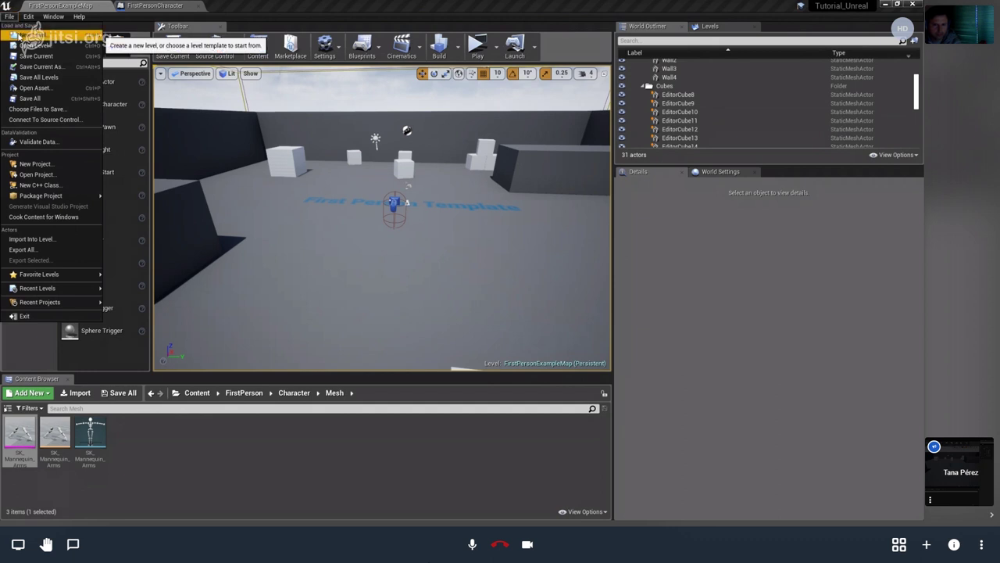
Select the FirstPersonCharacter in the level, focus the view on it, and return to its blueprint.
click(465, 241)
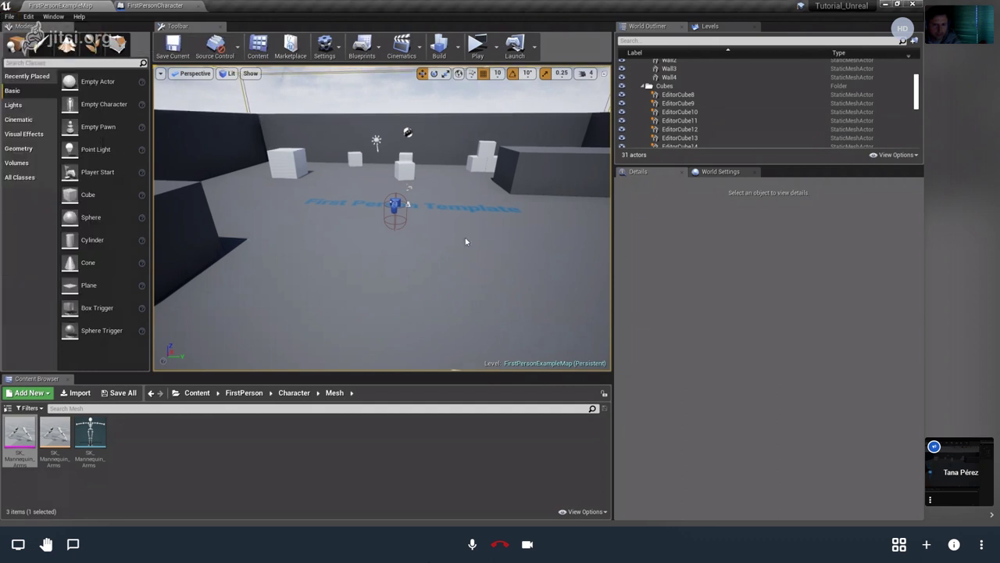
drag(469, 234, 492, 224)
mouse_move(493, 225)
right_down()
mouse_move(384, 209)
mouse_move(424, 256)
right_up()
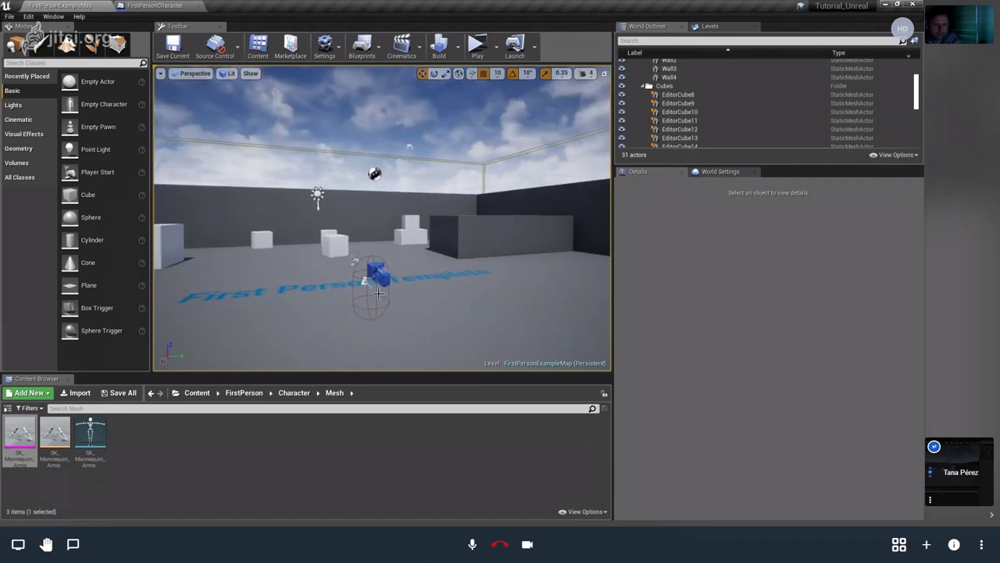
click(381, 279)
right_drag(311, 284, 266, 314)
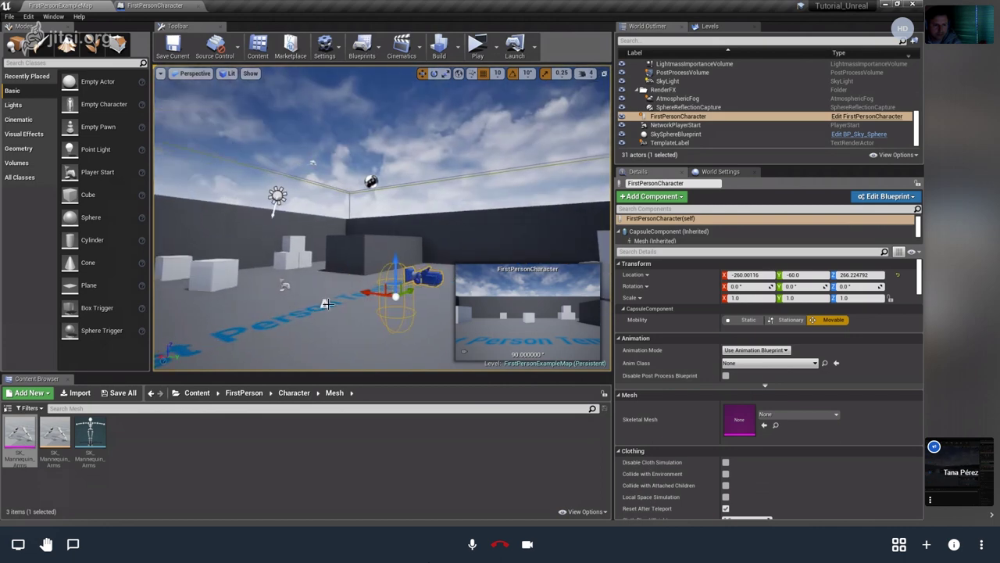
right_drag(297, 310, 269, 316)
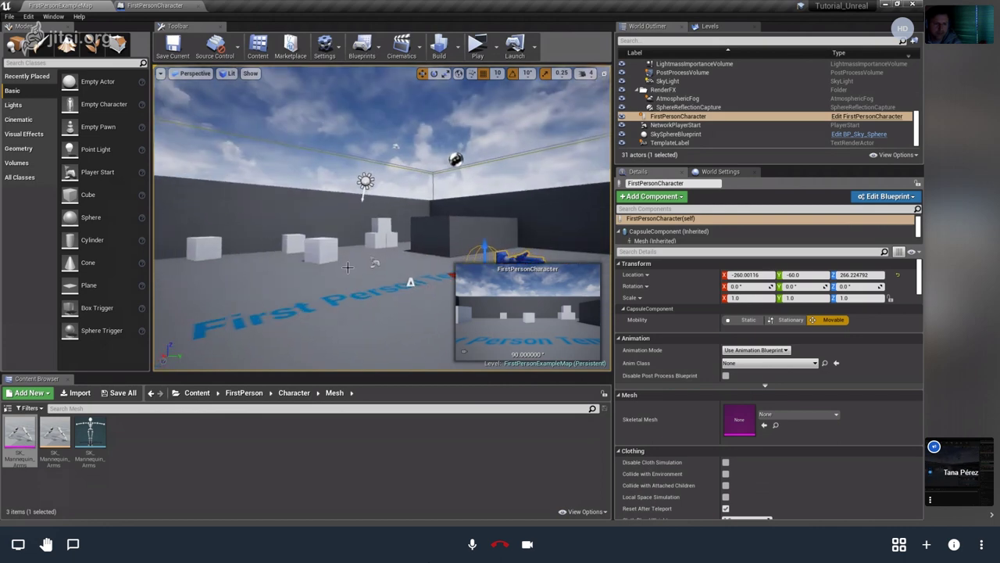
key(f)
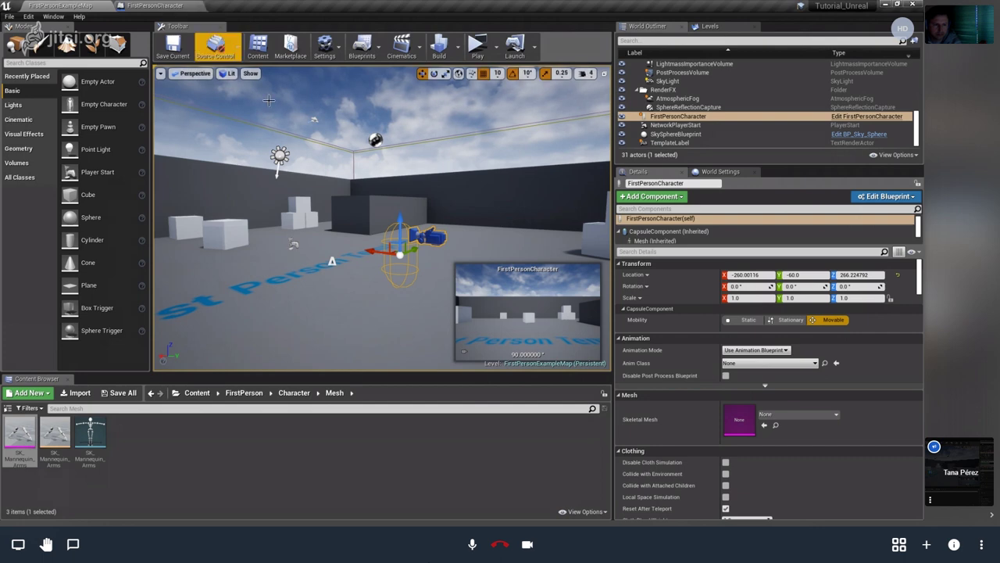
click(175, 6)
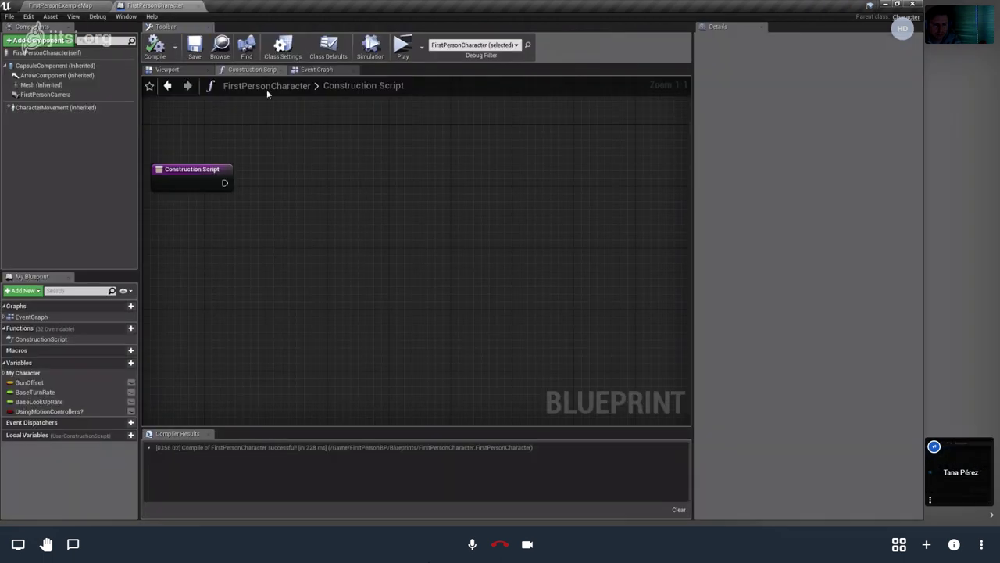
Browse the Event Graph from the MoveForward and MoveRight nodes down to the Mouse input group.
click(316, 70)
scroll(462, 209, down, 4)
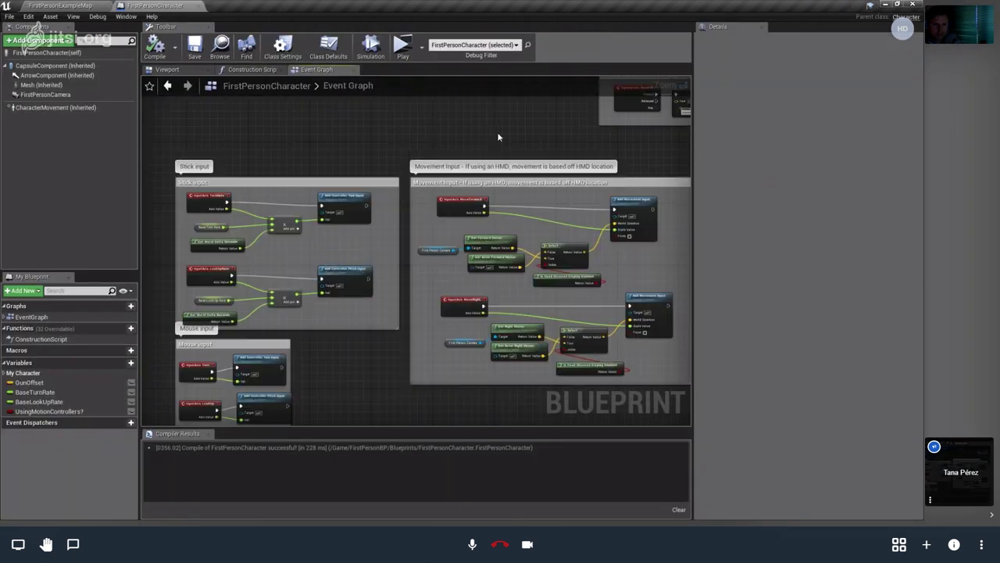
scroll(462, 209, up, 3)
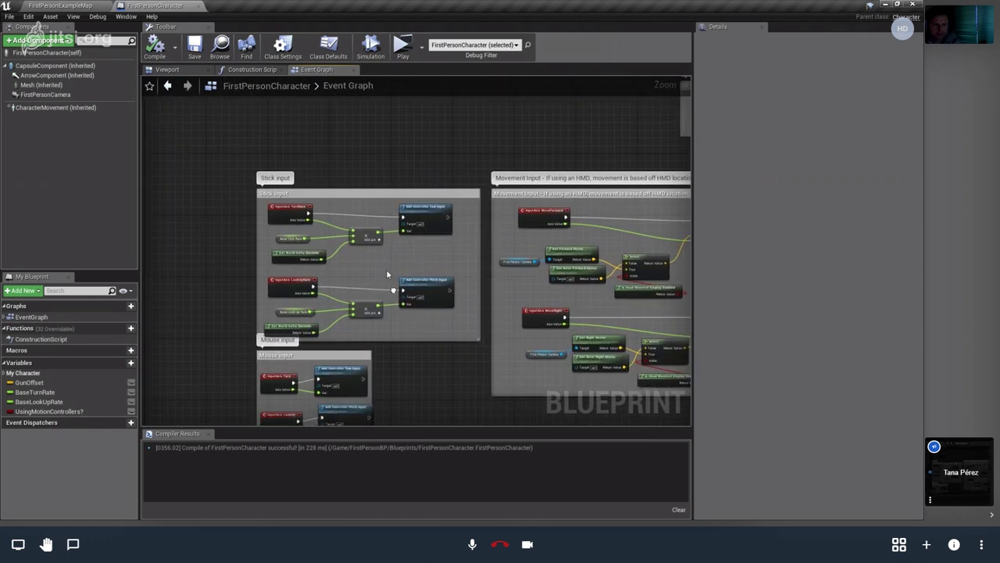
scroll(391, 256, up, 2)
scroll(391, 256, up, 2)
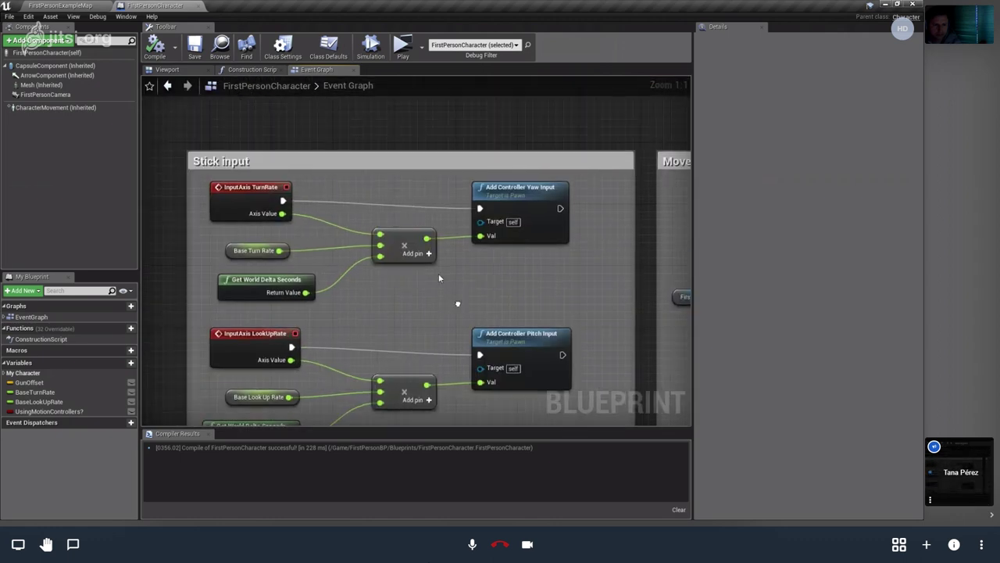
scroll(516, 244, down, 1)
mouse_move(516, 243)
right_down()
mouse_move(354, 254)
mouse_move(261, 235)
mouse_move(344, 154)
mouse_move(252, 117)
right_up()
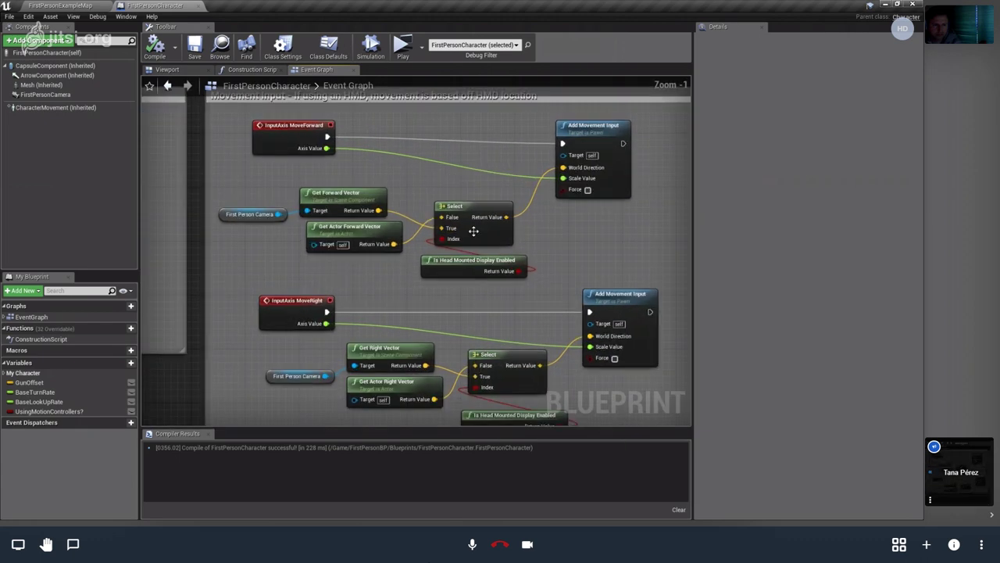
scroll(252, 117, up, 1)
drag(253, 117, 244, 124)
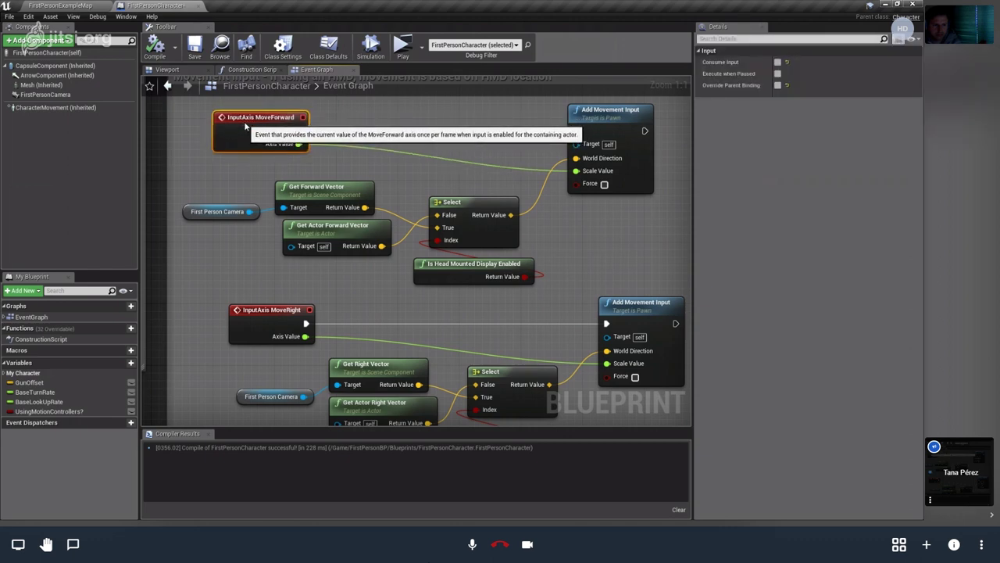
drag(585, 182, 585, 190)
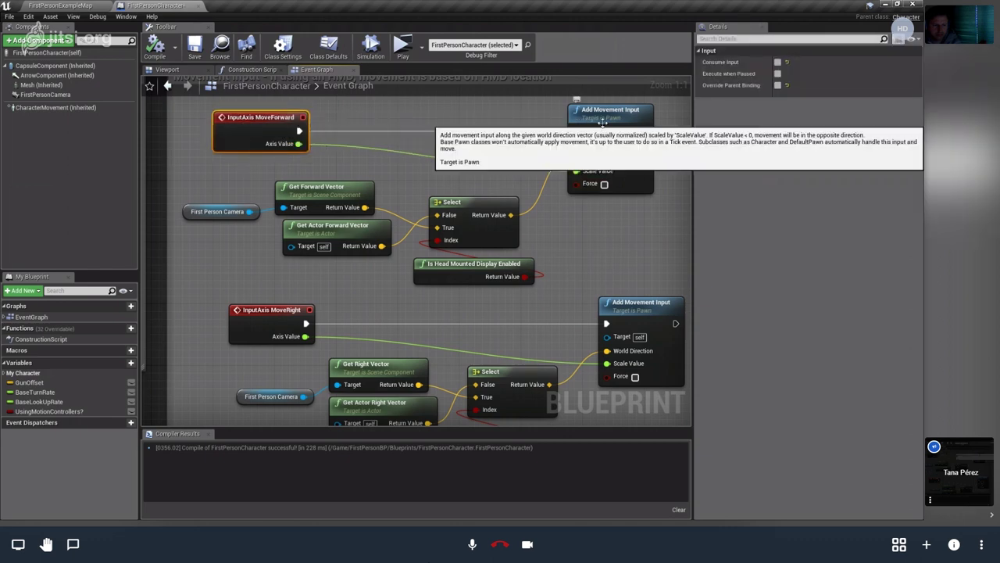
right_drag(582, 231, 581, 135)
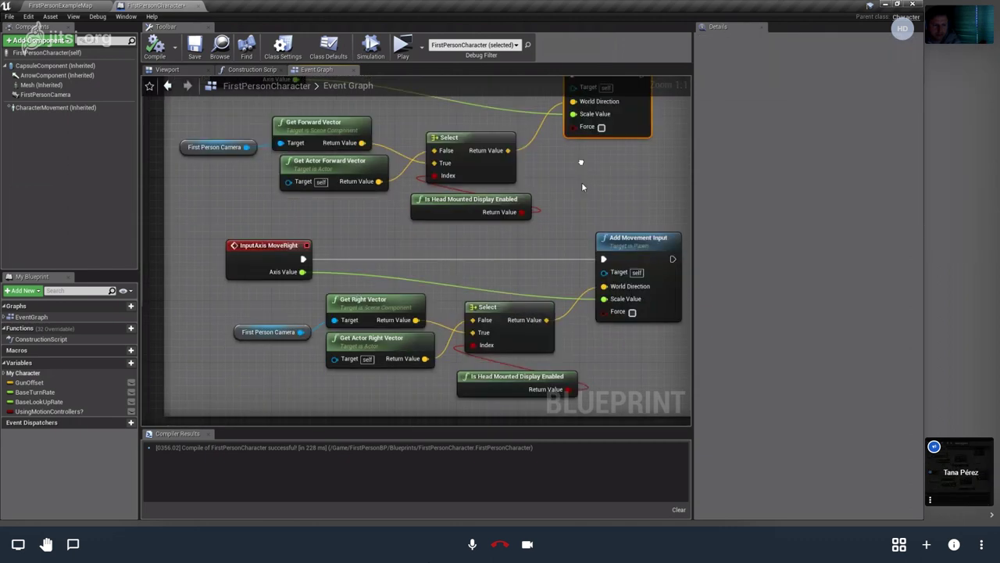
right_drag(507, 227, 486, 179)
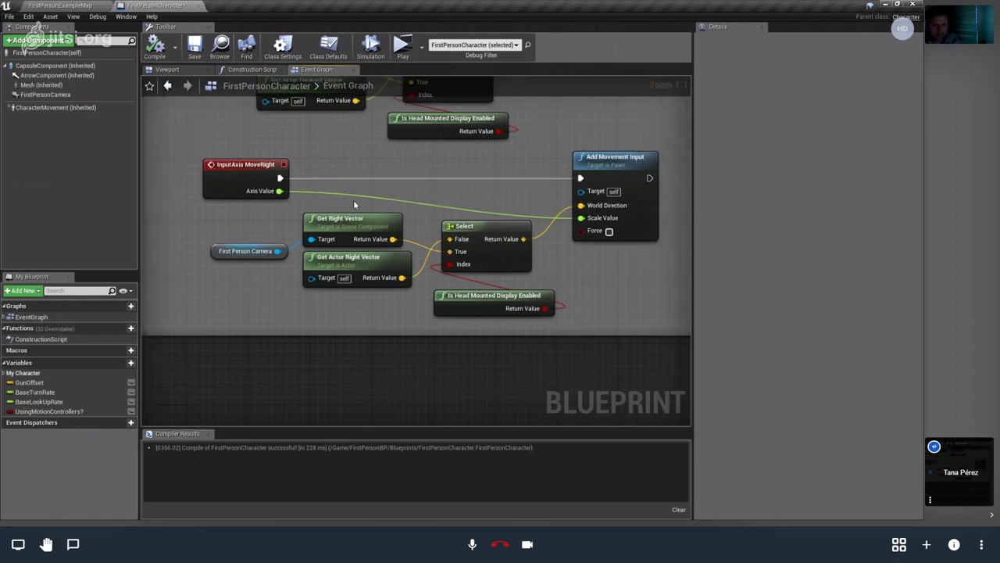
scroll(493, 326, down, 2)
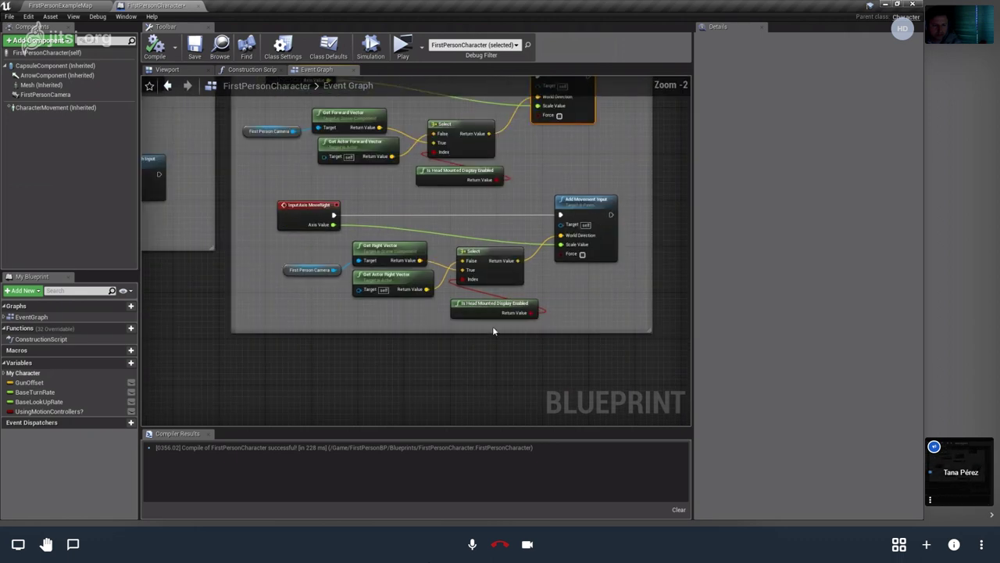
right_drag(475, 347, 743, 330)
right_drag(555, 344, 539, 270)
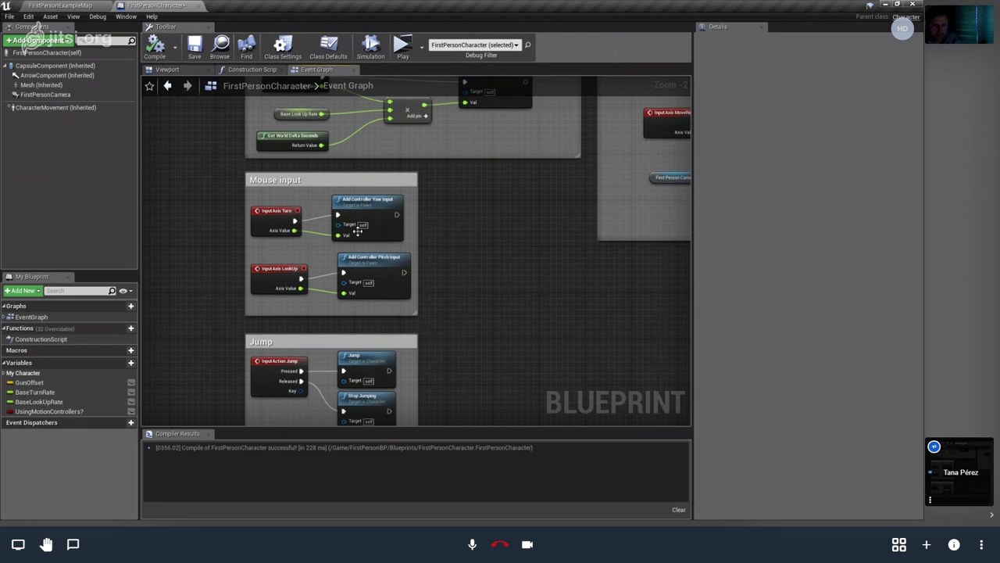
scroll(205, 207, up, 2)
Undock the FirstPersonCharacter blueprint into its own floating window.
mouse_move(394, 287)
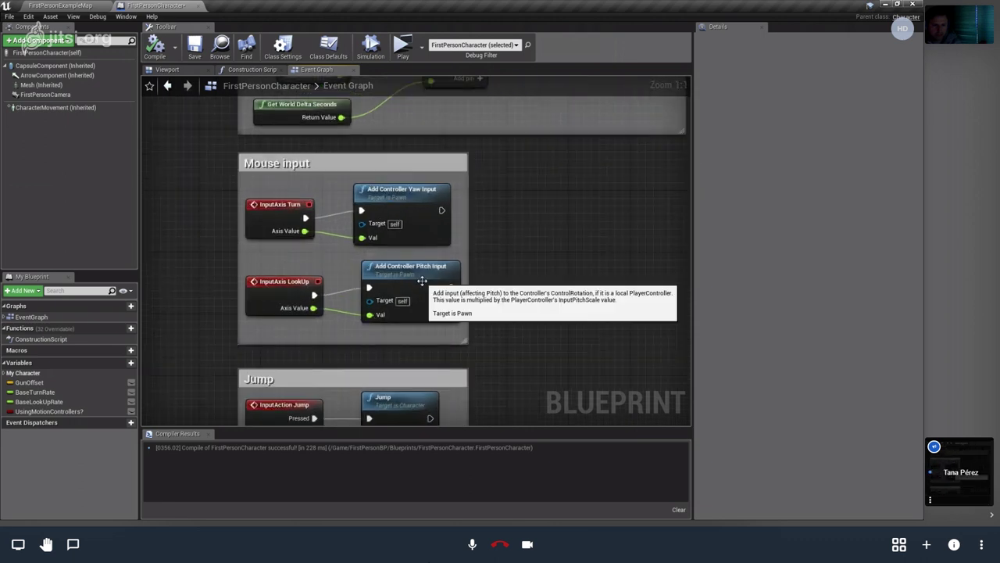
click(276, 173)
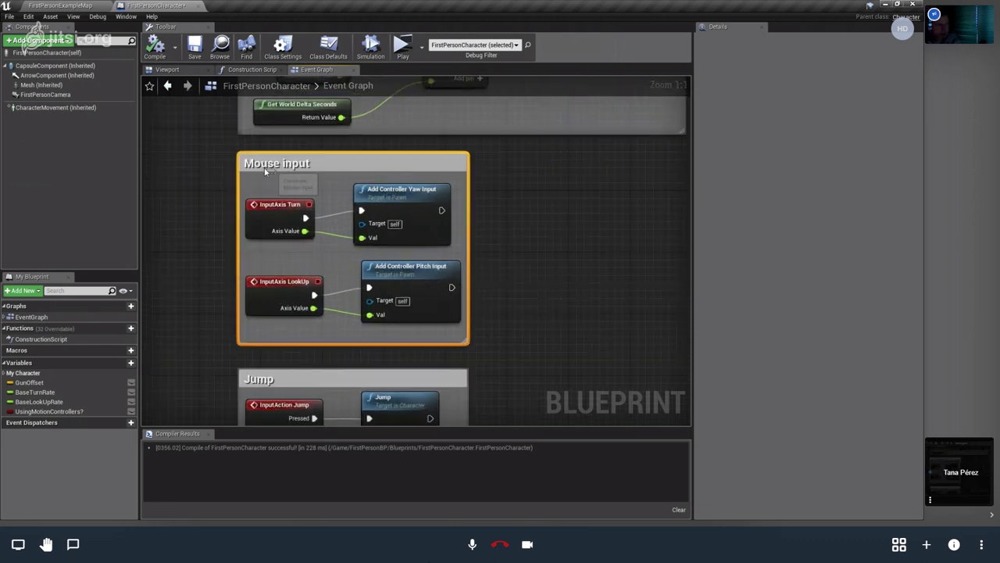
click(196, 209)
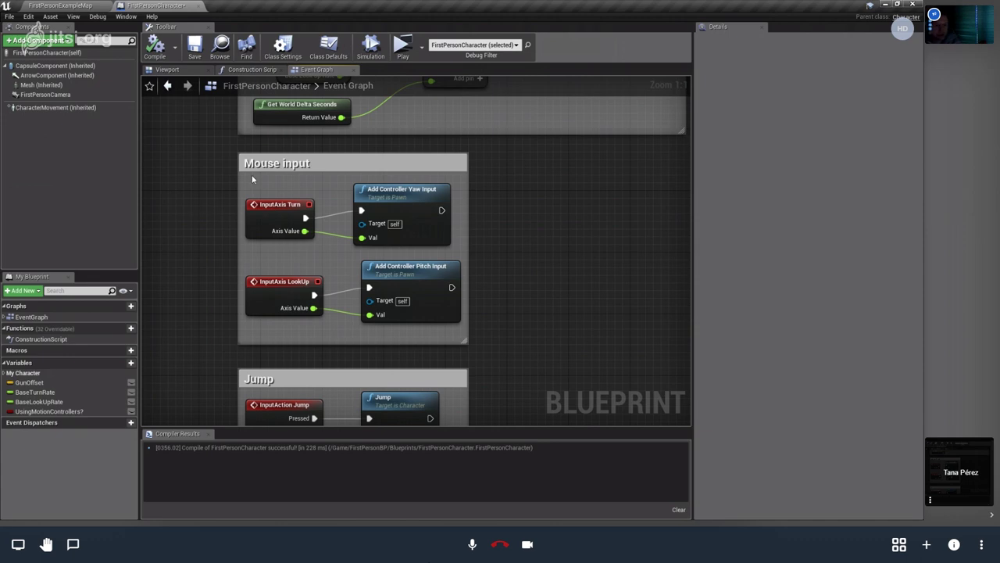
drag(160, 6, 449, 169)
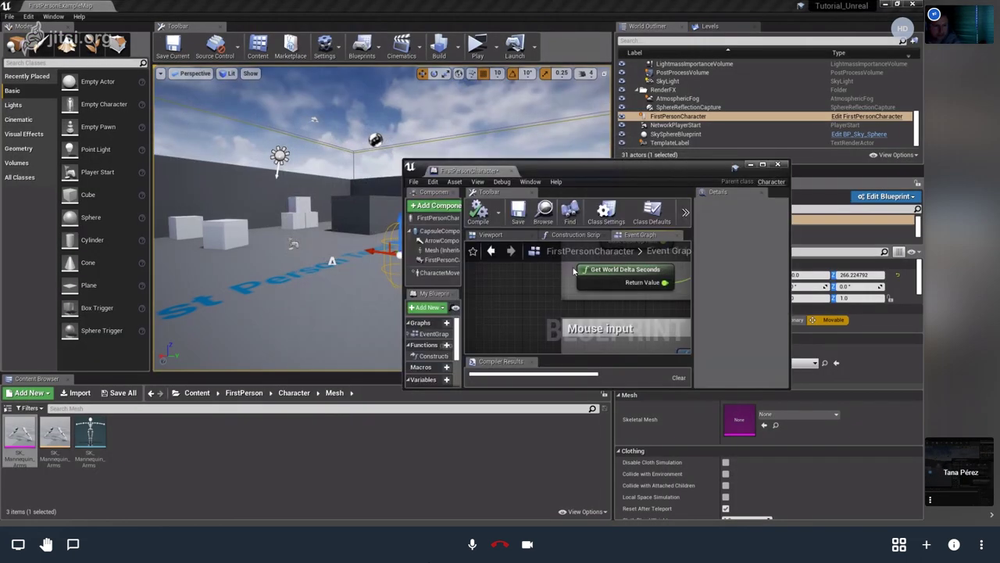
Simulate the level briefly, then enlarge the floating blueprint window and zoom out its graph.
click(497, 48)
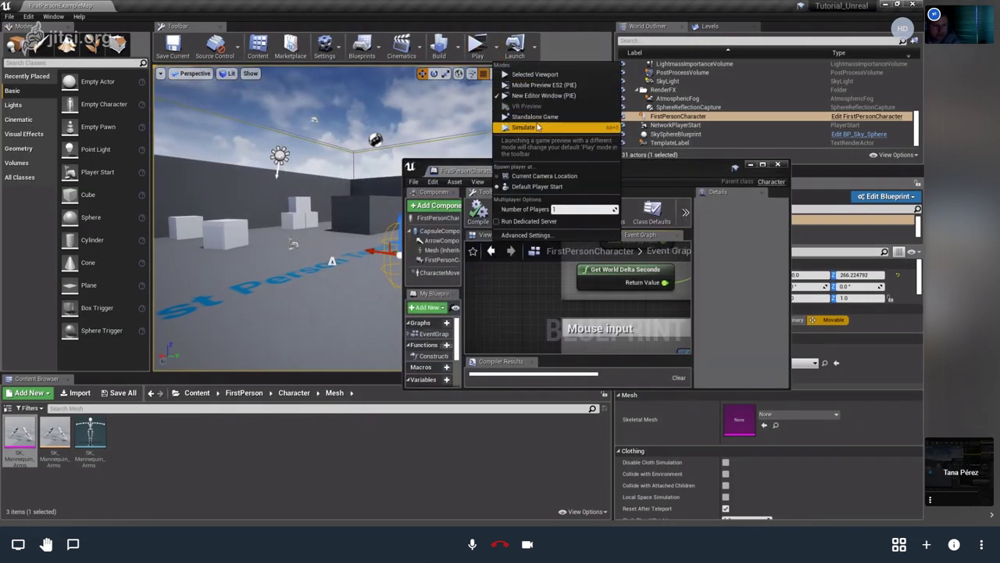
click(535, 75)
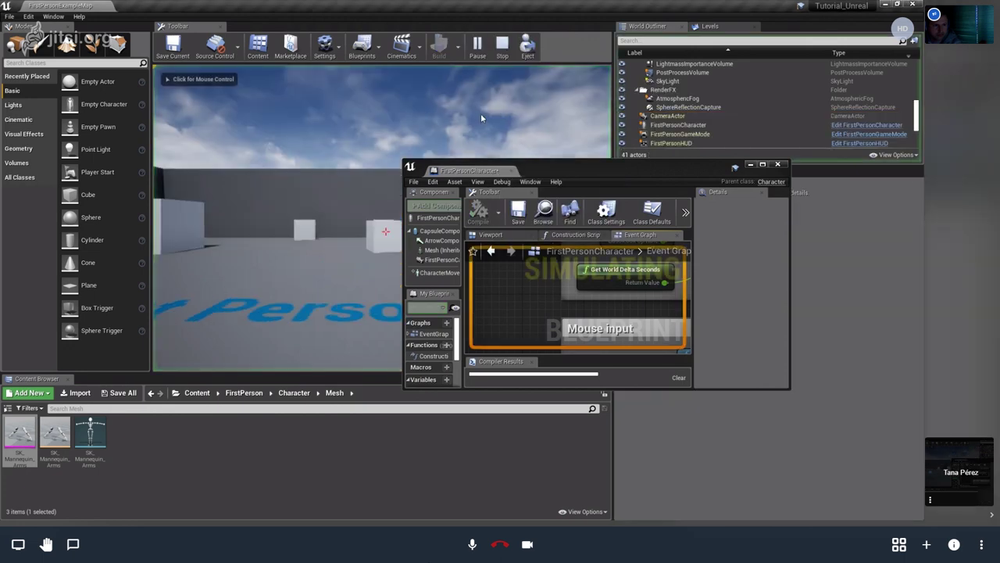
click(502, 48)
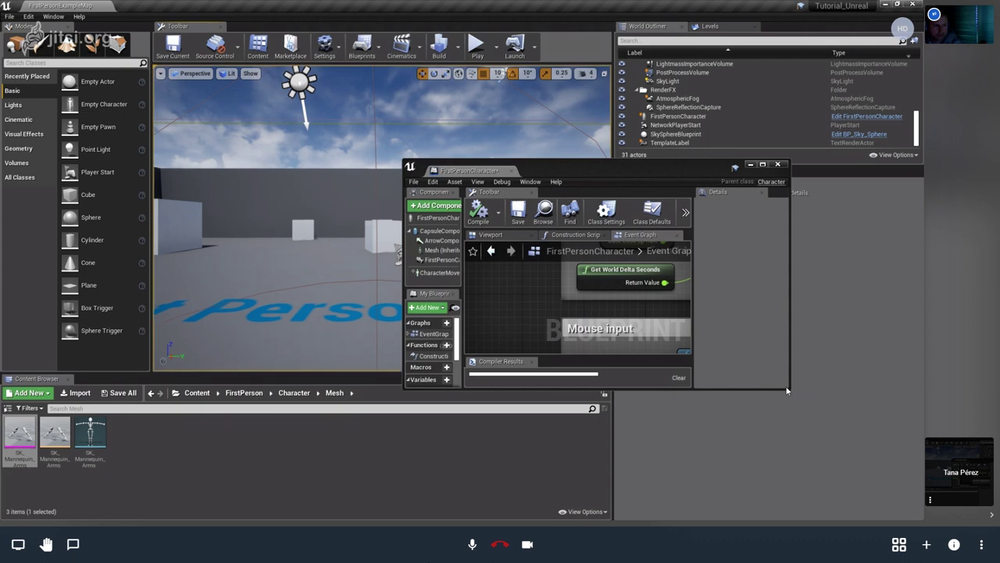
drag(789, 388, 924, 519)
scroll(672, 378, down, 2)
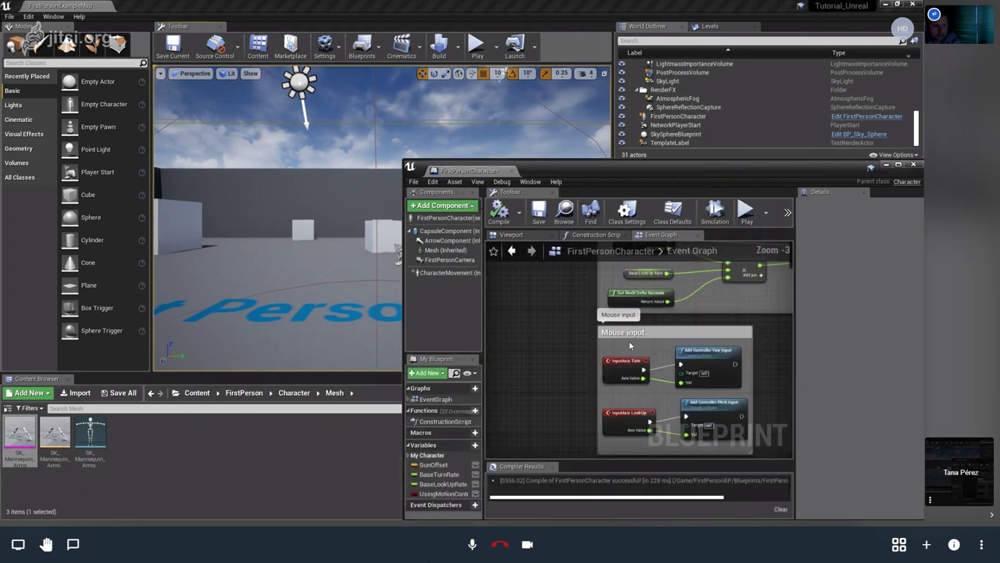
scroll(672, 379, down, 3)
scroll(692, 400, down, 1)
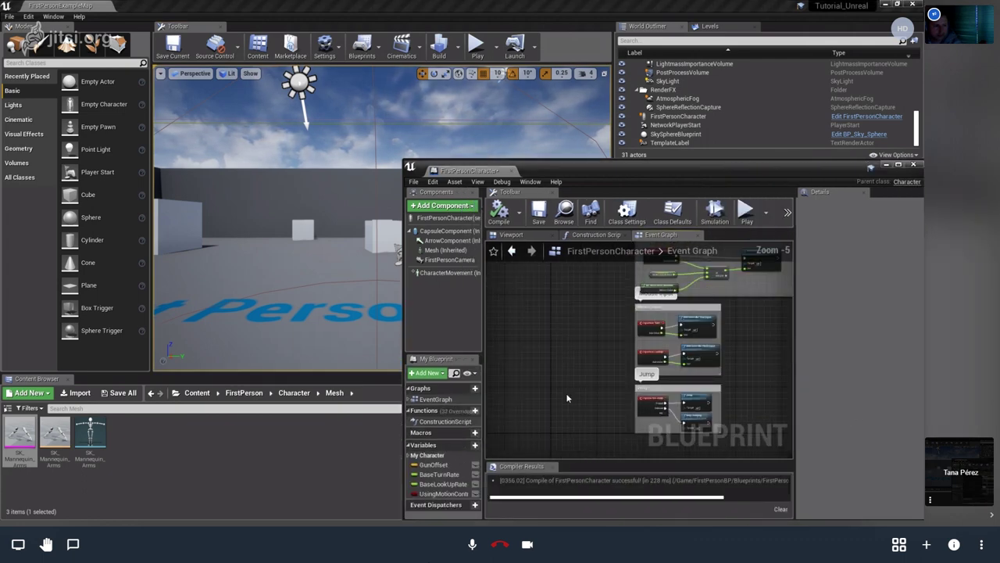
scroll(565, 400, down, 1)
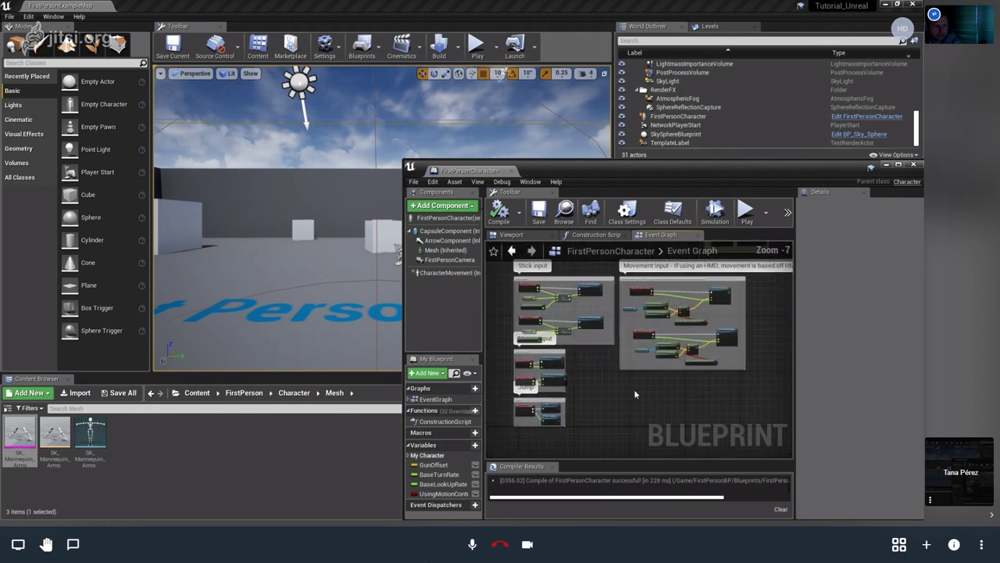
Play the level in the editor, walk the character up to the cubes and back, then exit.
click(477, 47)
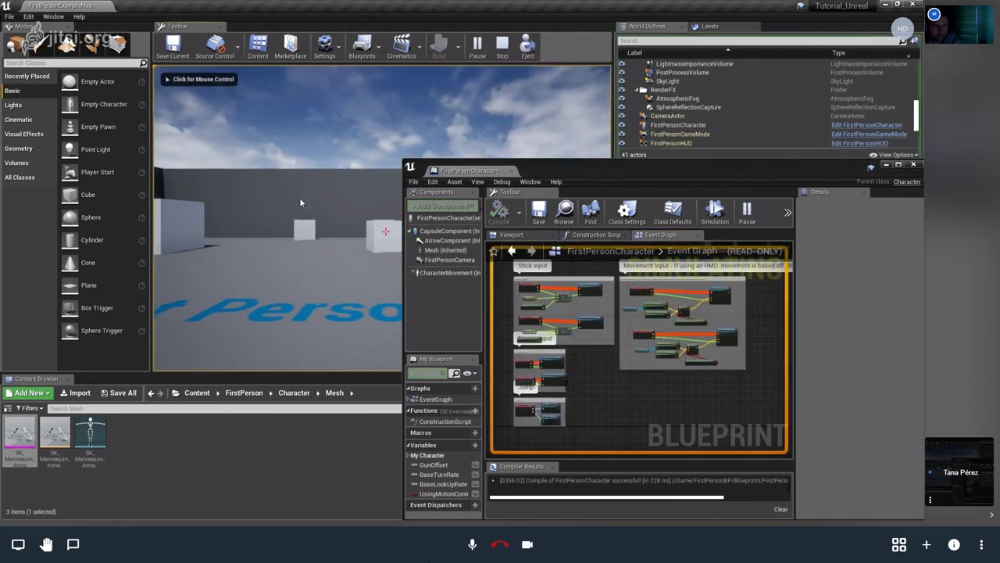
click(318, 201)
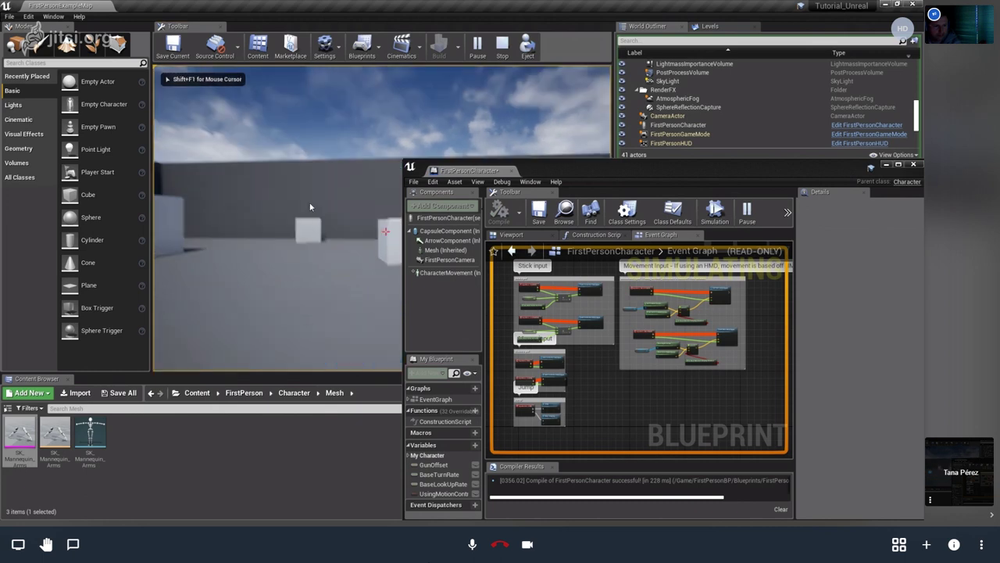
key(w)
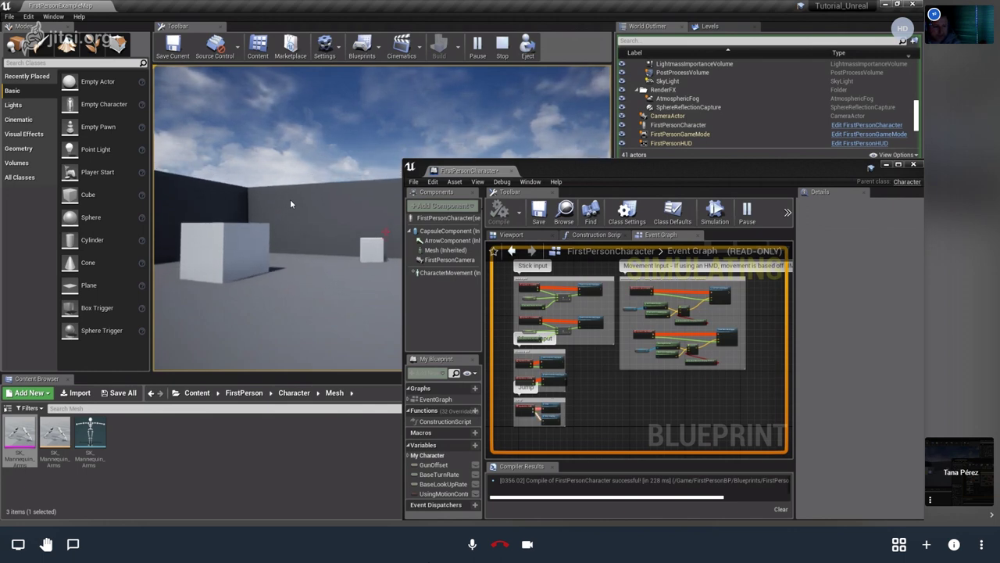
key(w)
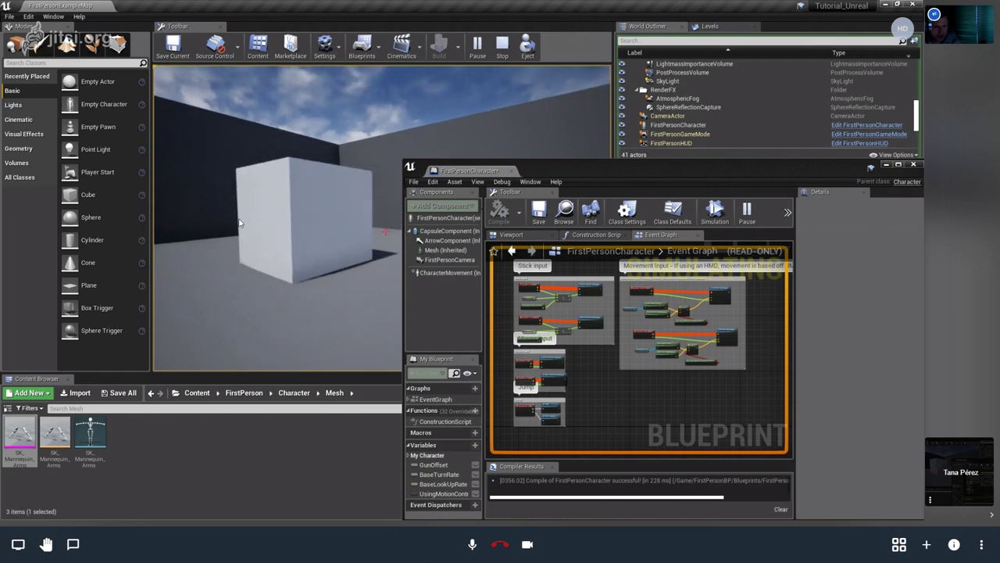
key(w)
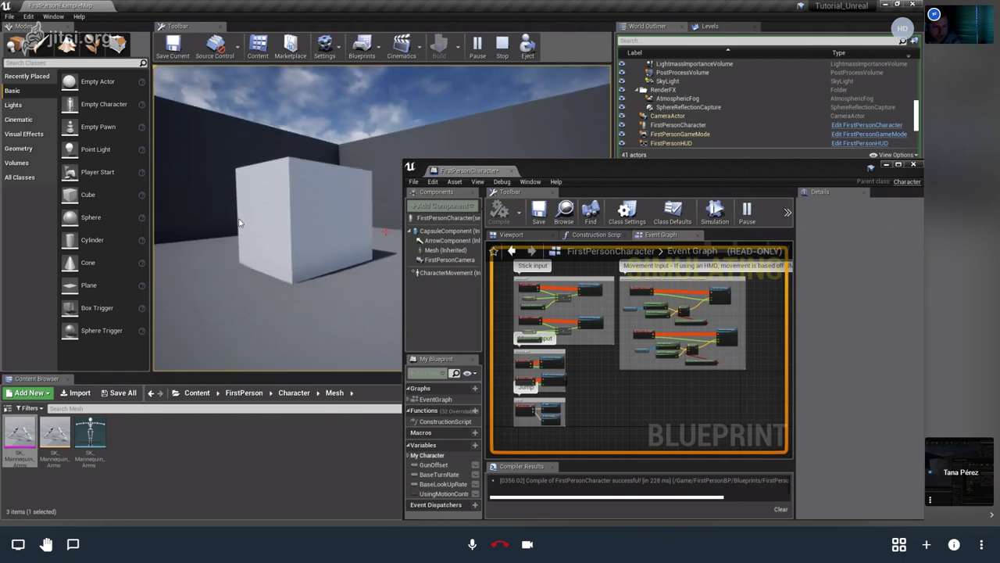
key(s)
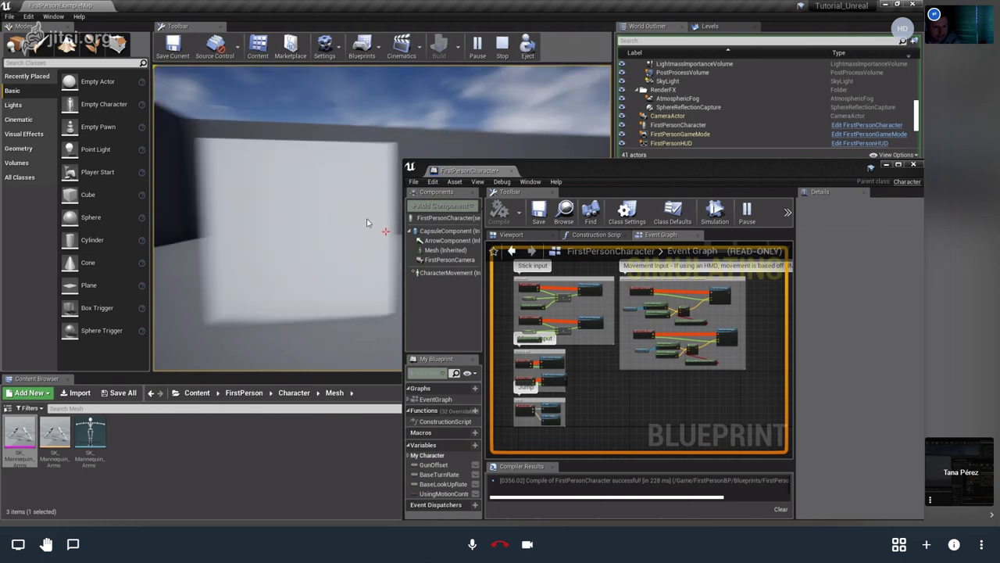
key(s)
key(w)
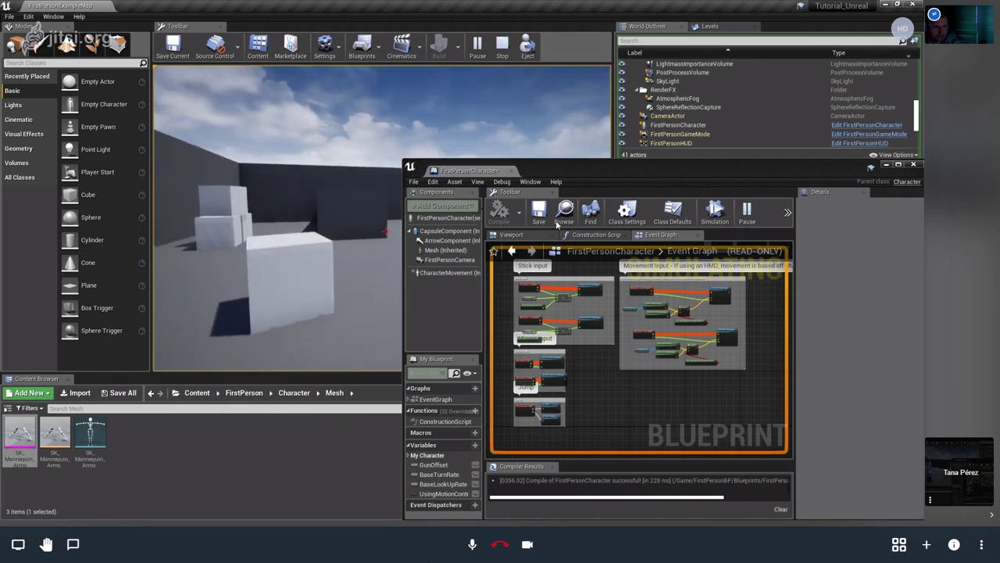
key(w)
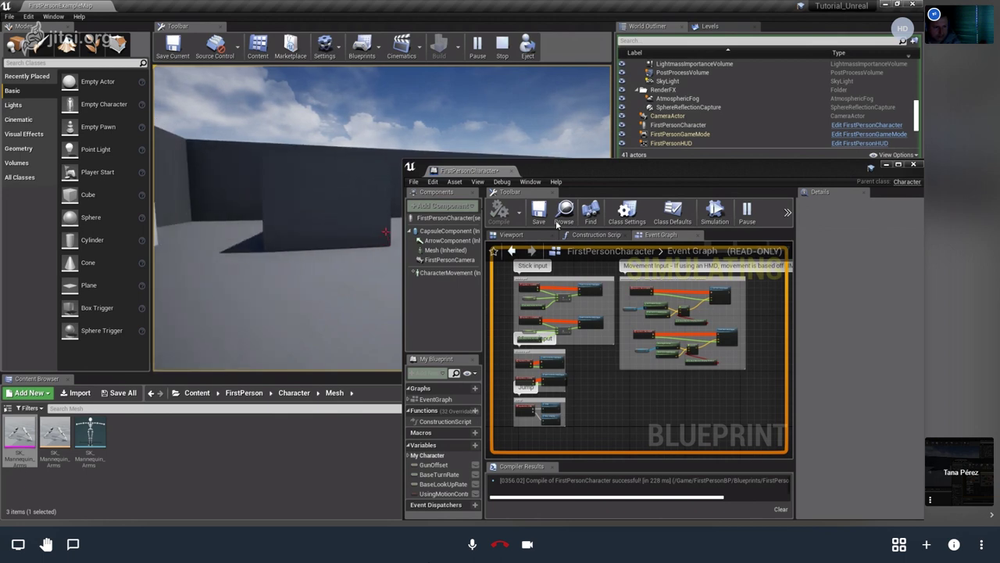
key(Escape)
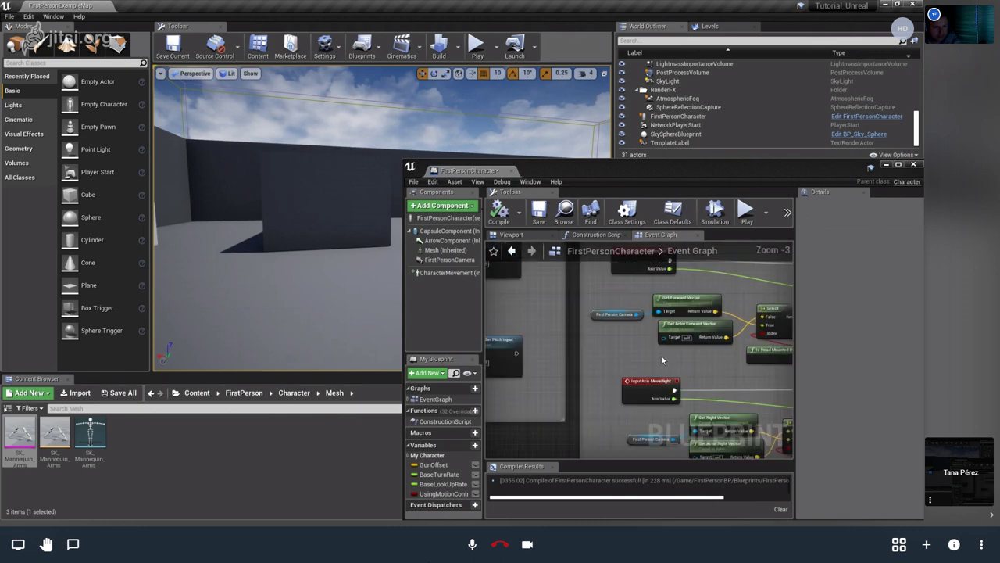
Pan the graph to the MoveForward and MoveRight nodes, then close the blueprint window.
scroll(661, 357, up, 4)
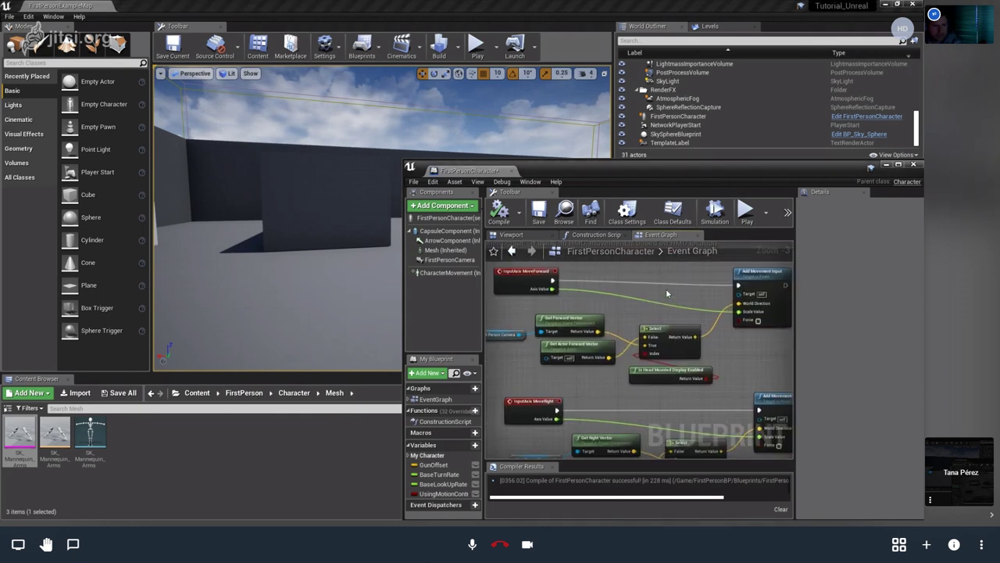
right_drag(666, 288, 637, 299)
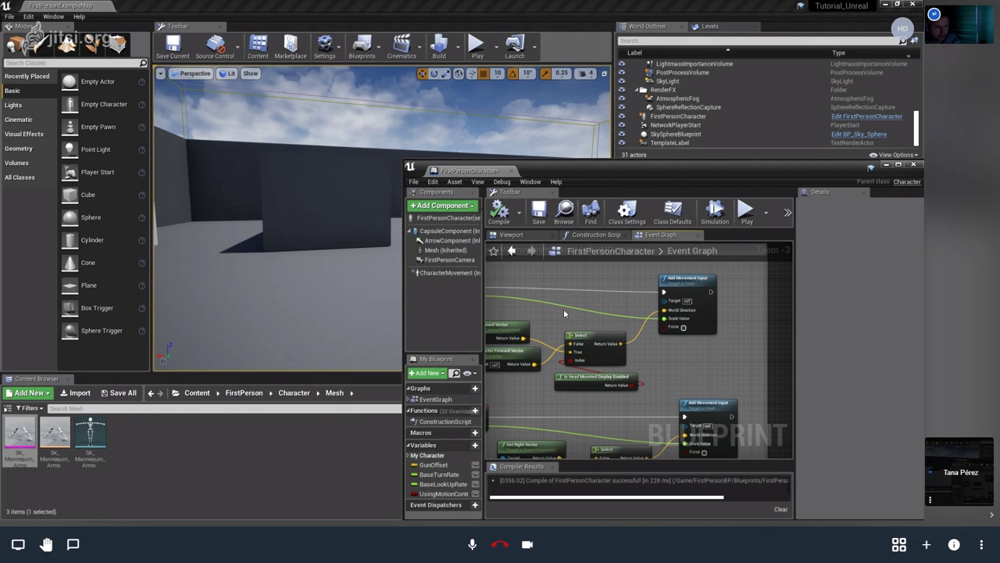
right_drag(564, 309, 612, 328)
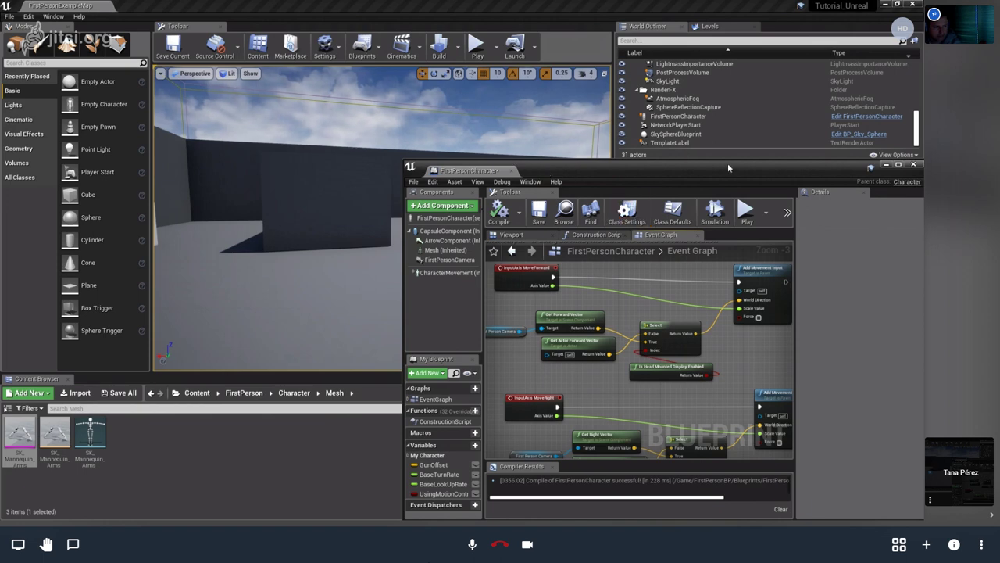
drag(716, 166, 602, 122)
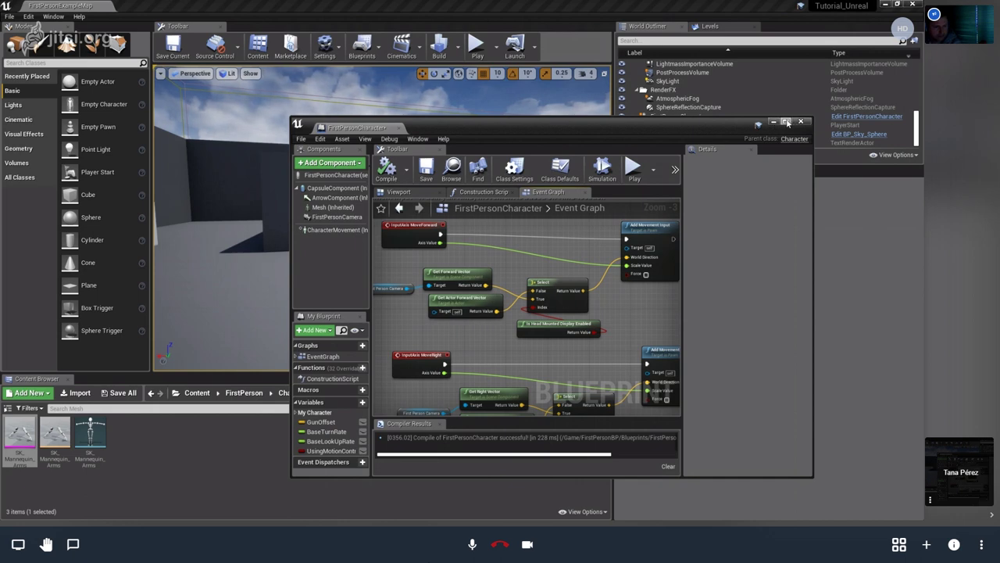
click(800, 122)
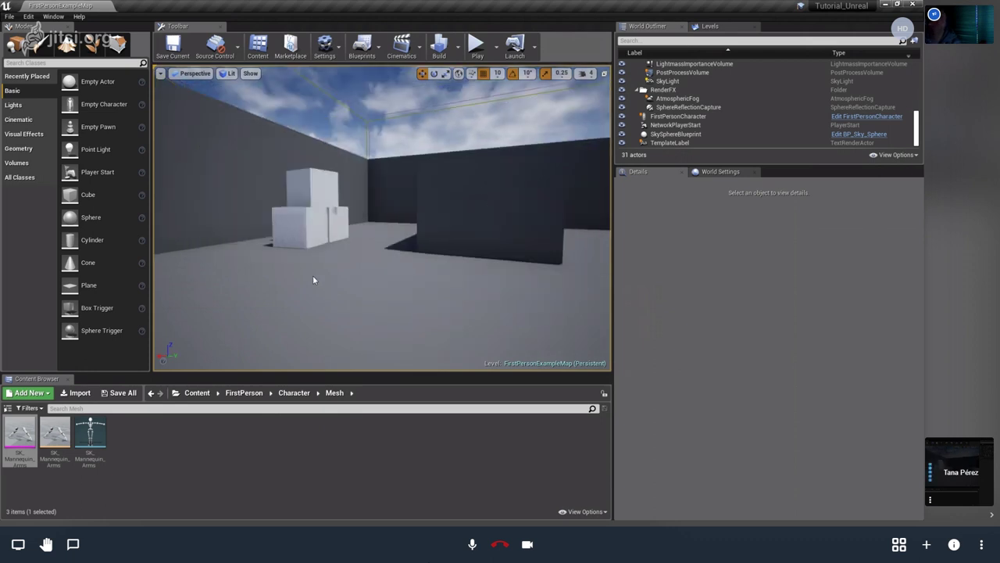
Orbit the perspective viewport toward the dark wall and the stacked white cubes.
mouse_move(314, 279)
right_down()
mouse_move(319, 304)
mouse_move(381, 177)
right_up()
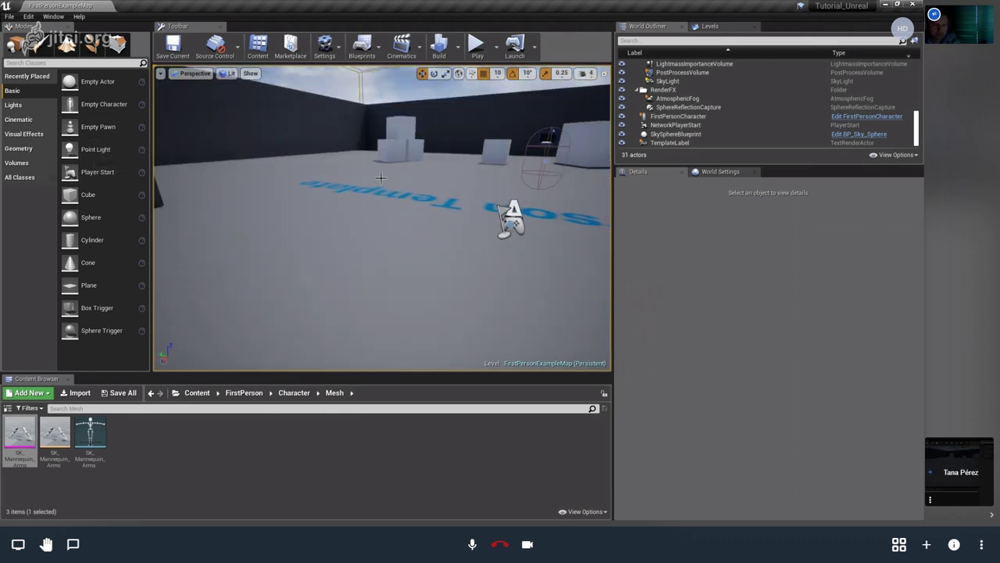
right_drag(403, 220, 408, 253)
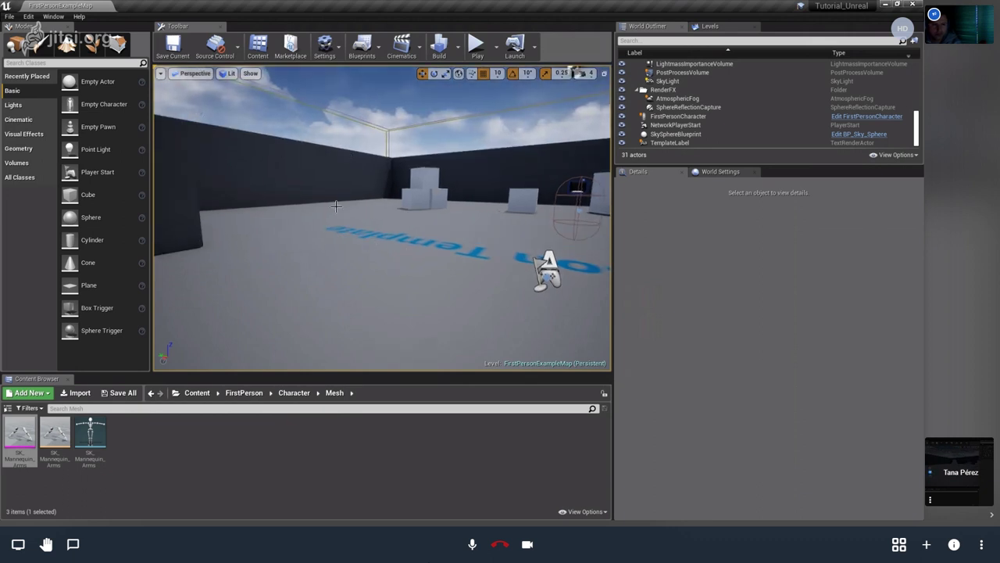
mouse_move(336, 206)
right_down()
mouse_move(192, 212)
mouse_move(374, 254)
right_up()
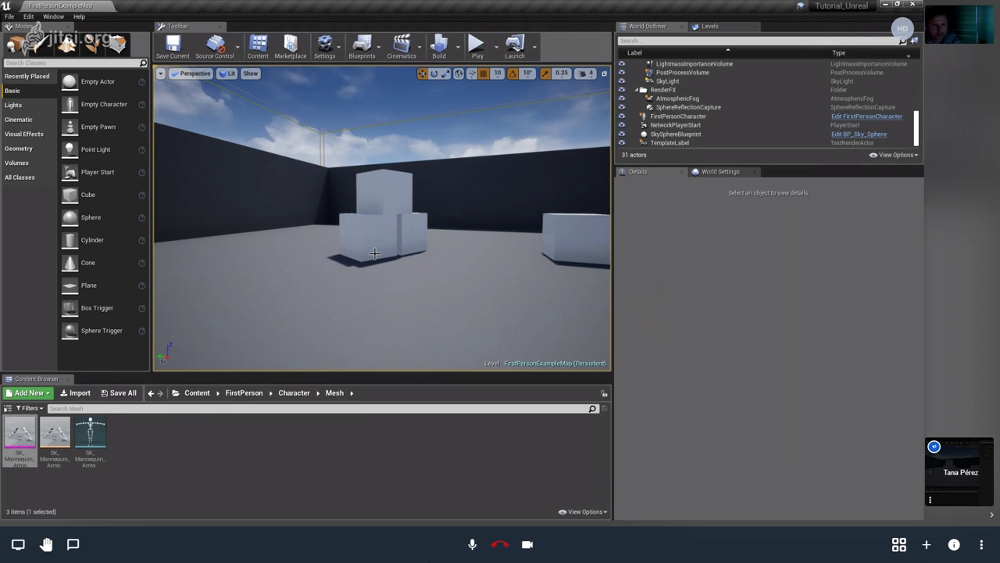
right_drag(292, 261, 244, 276)
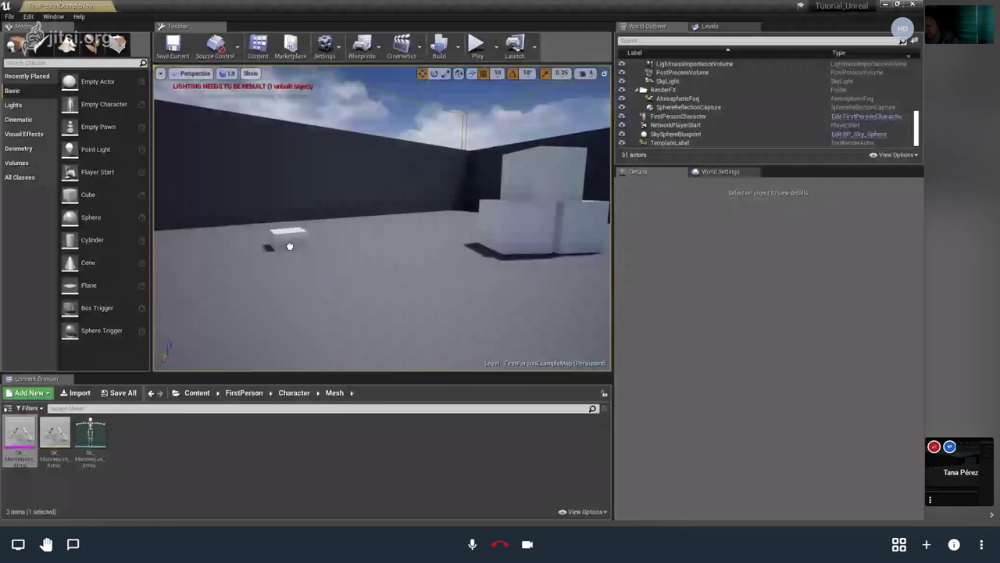
Place a new cube on the floor and lower it to Z 220.
drag(289, 246, 301, 214)
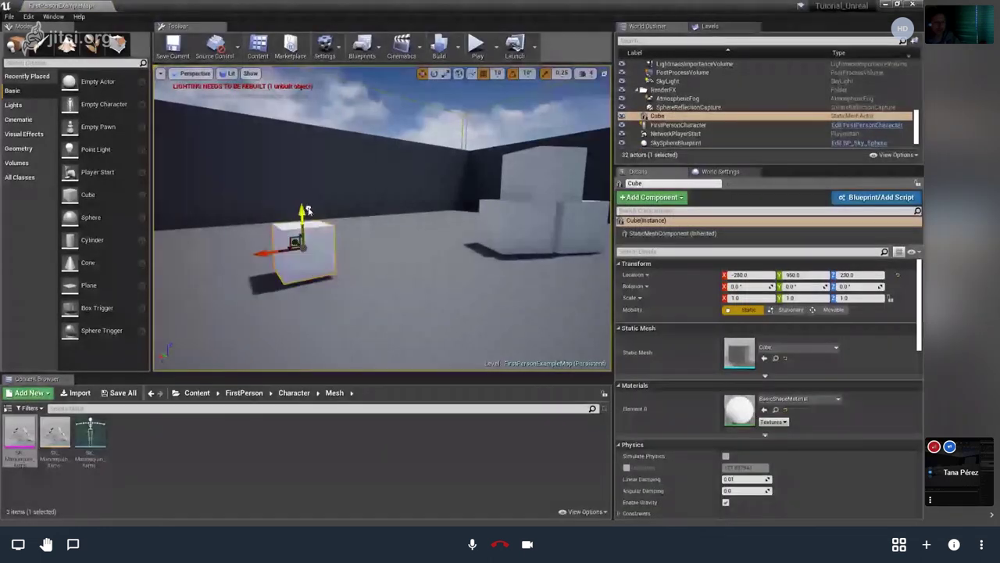
click(197, 392)
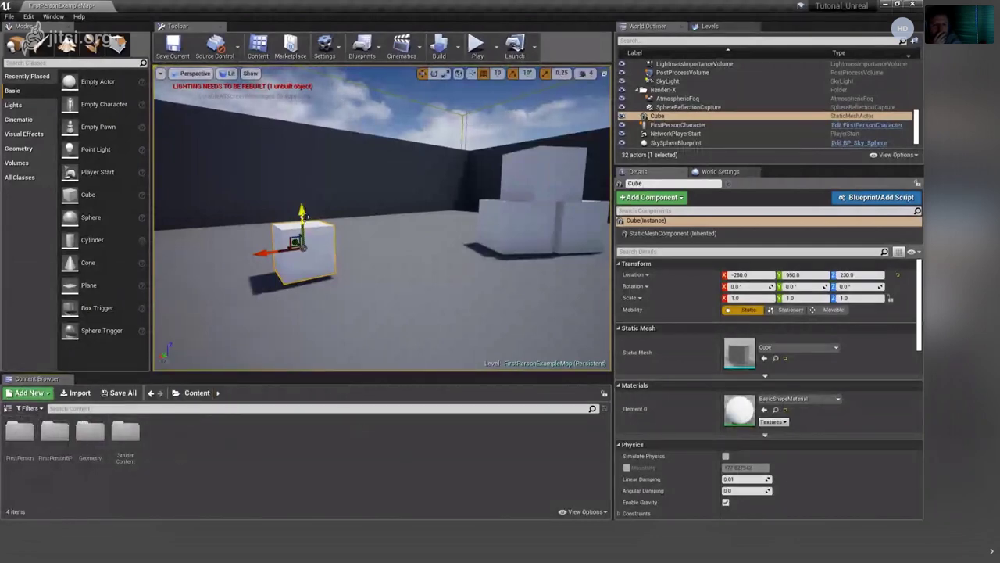
drag(302, 213, 302, 218)
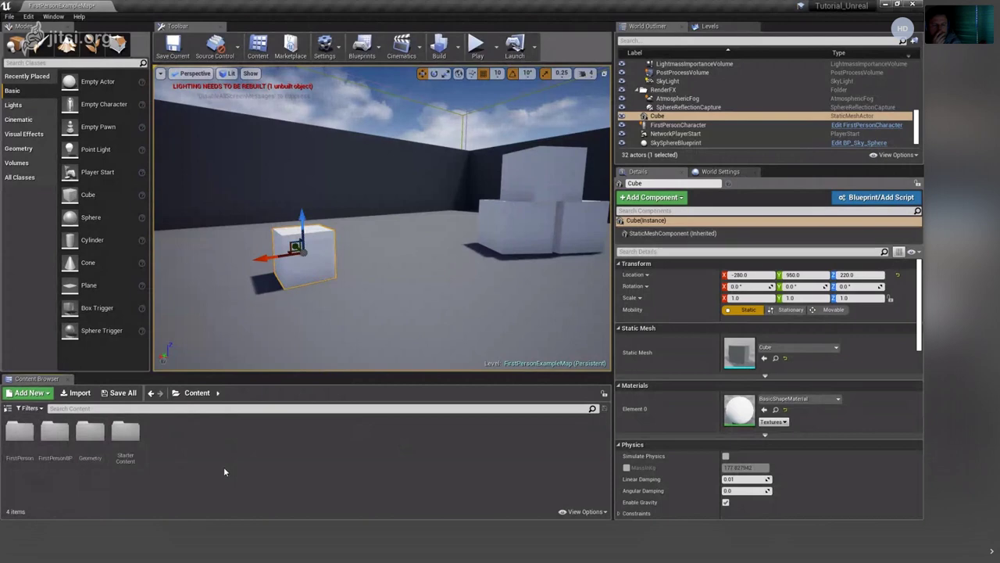
Create a Material asset in the Content folder and name it color_de_cubo.
right_click(223, 471)
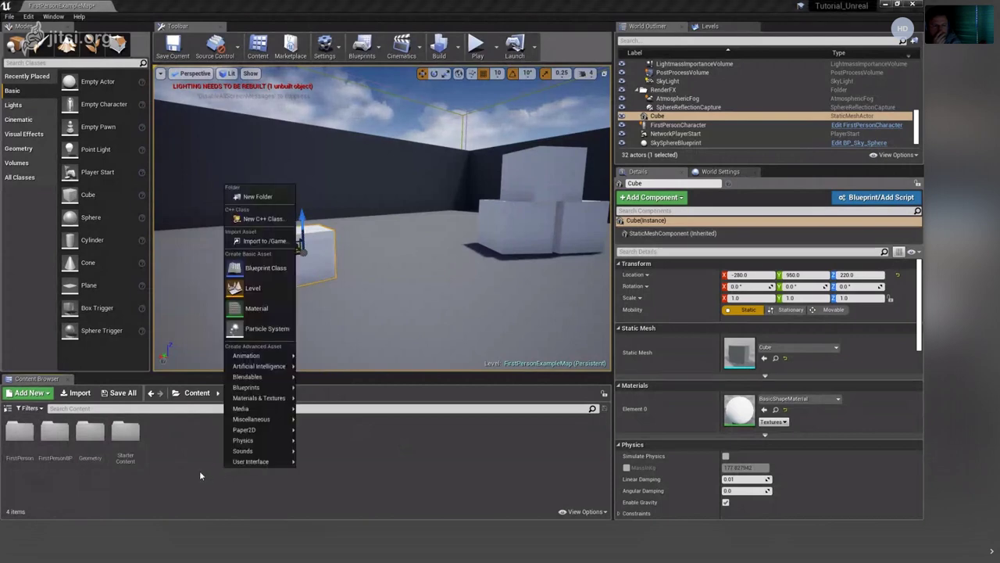
click(274, 310)
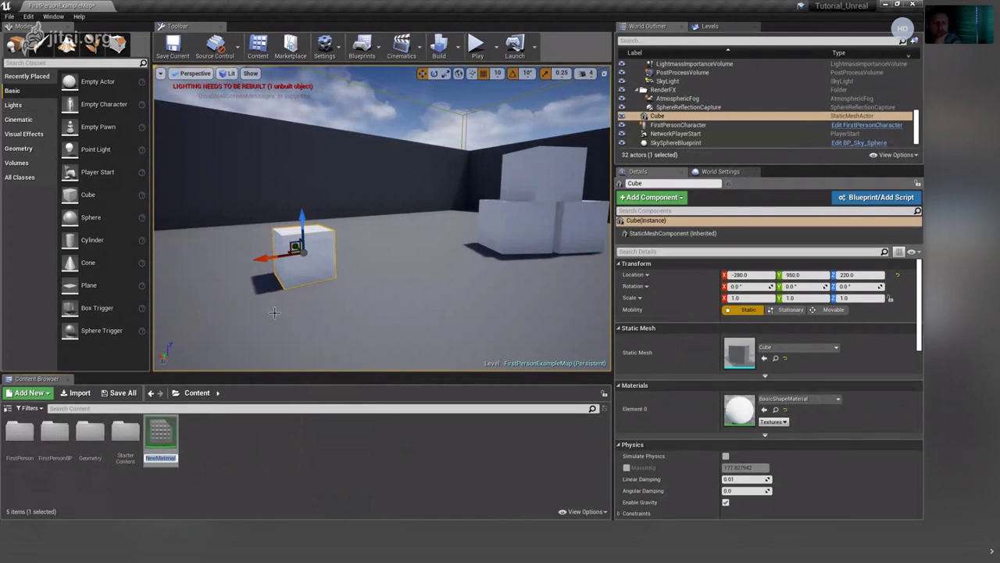
text(color)
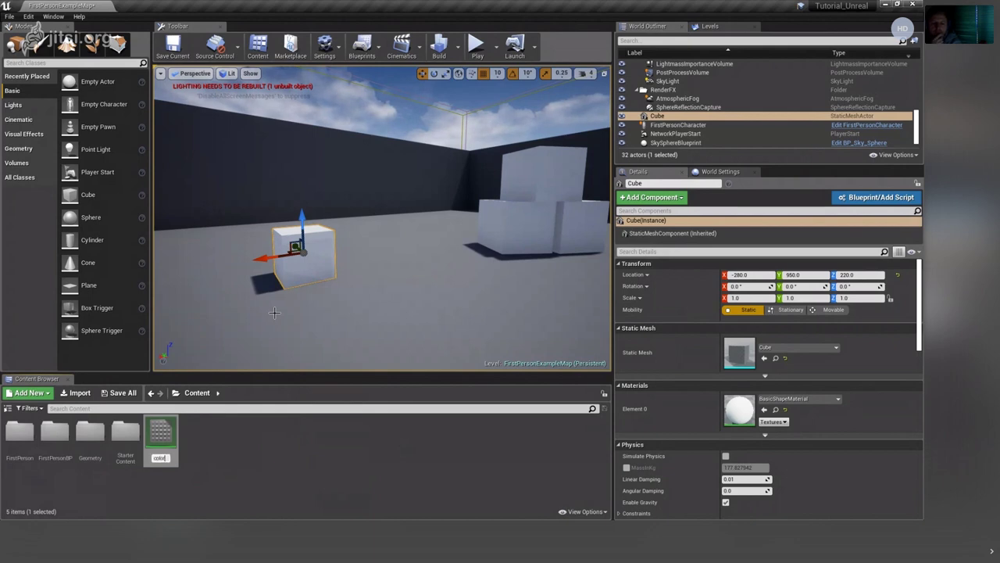
text(edcub)
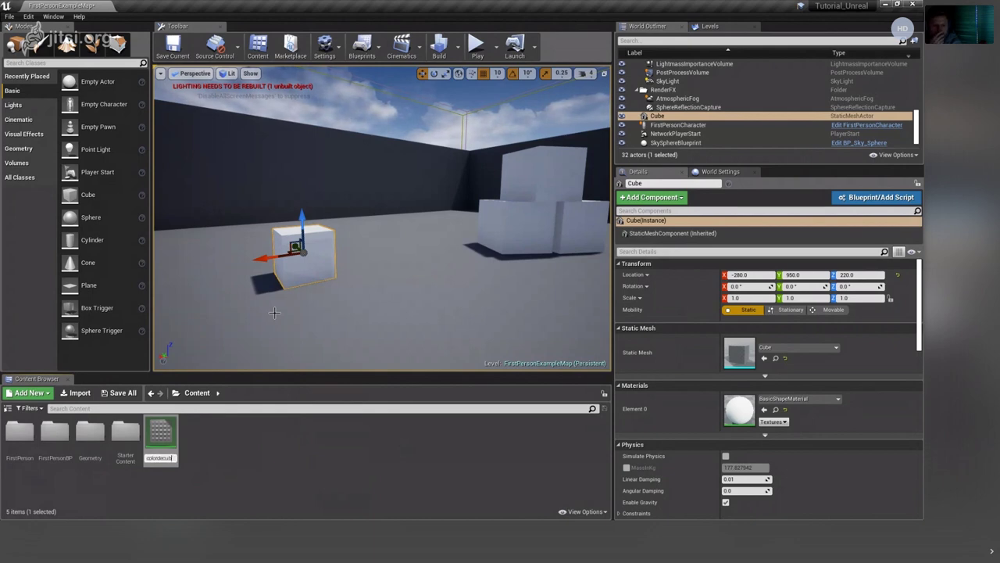
text(e)
key(BackSpace)
key(BackSpace)
key(BackSpace)
key(BackSpace)
key(BackSpace)
key(BackSpace)
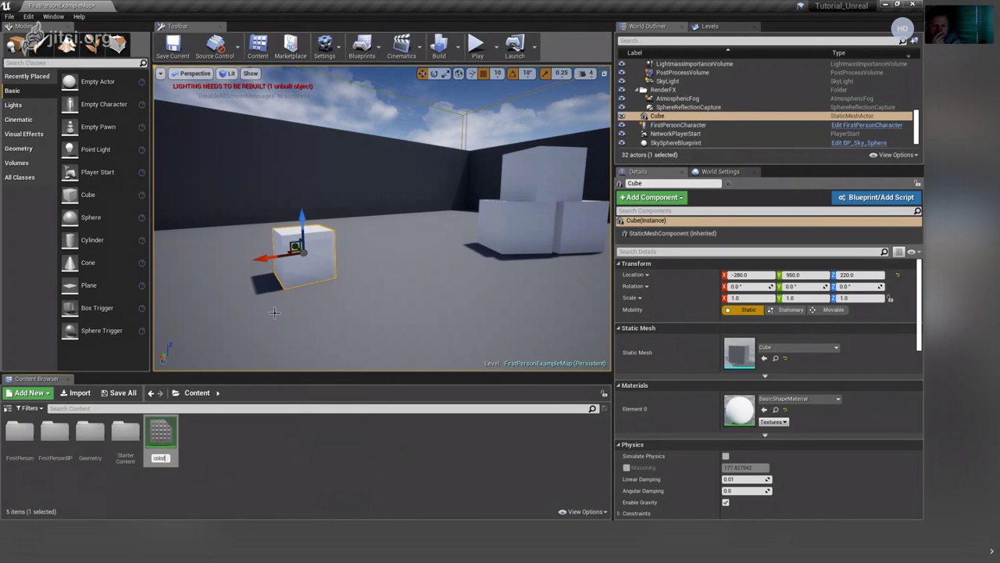
text(_d)
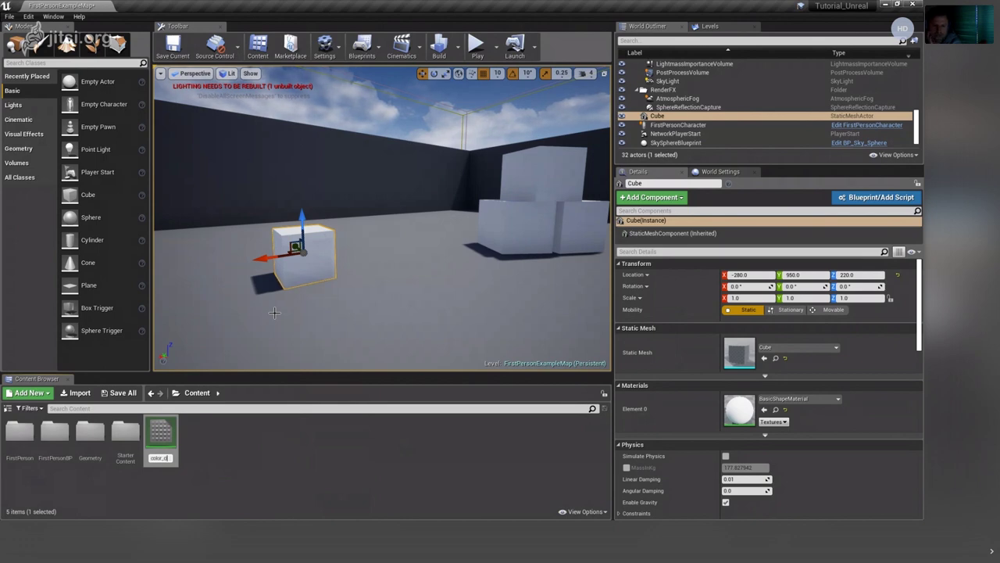
text(e_cubo)
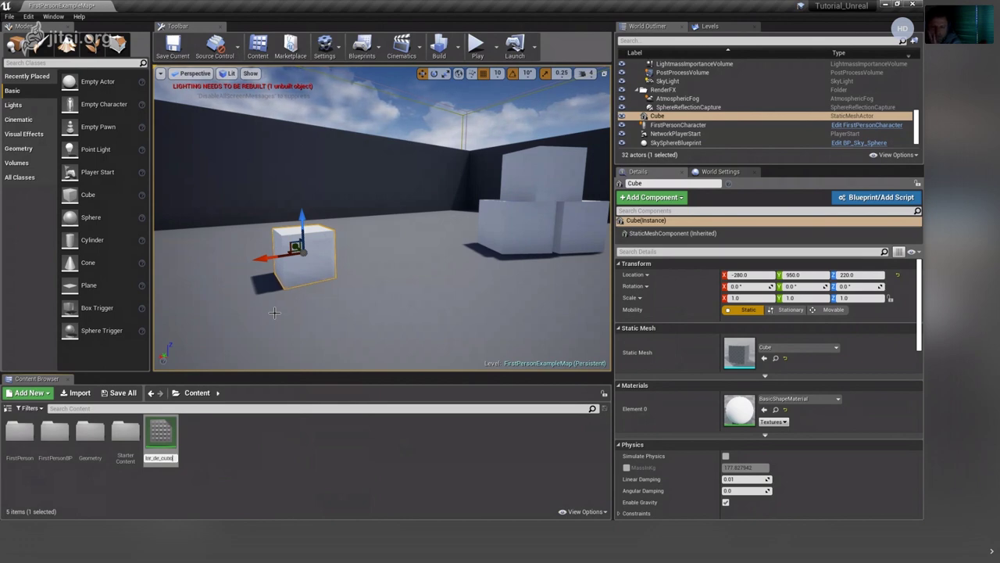
key(Return)
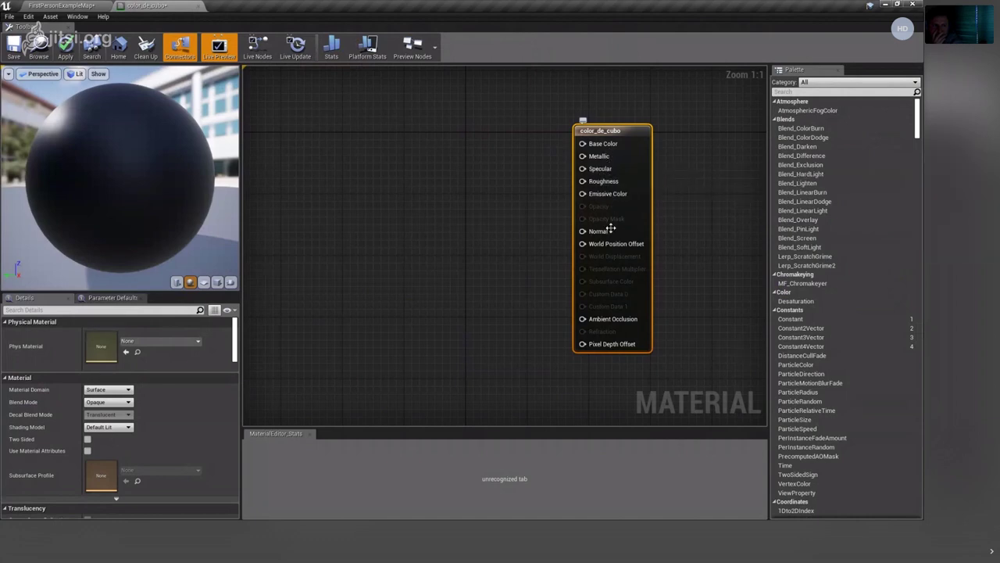
Reposition the color_de_cubo result node toward the right side of the material graph.
mouse_move(601, 131)
mouse_down()
mouse_move(599, 111)
mouse_move(673, 165)
mouse_up()
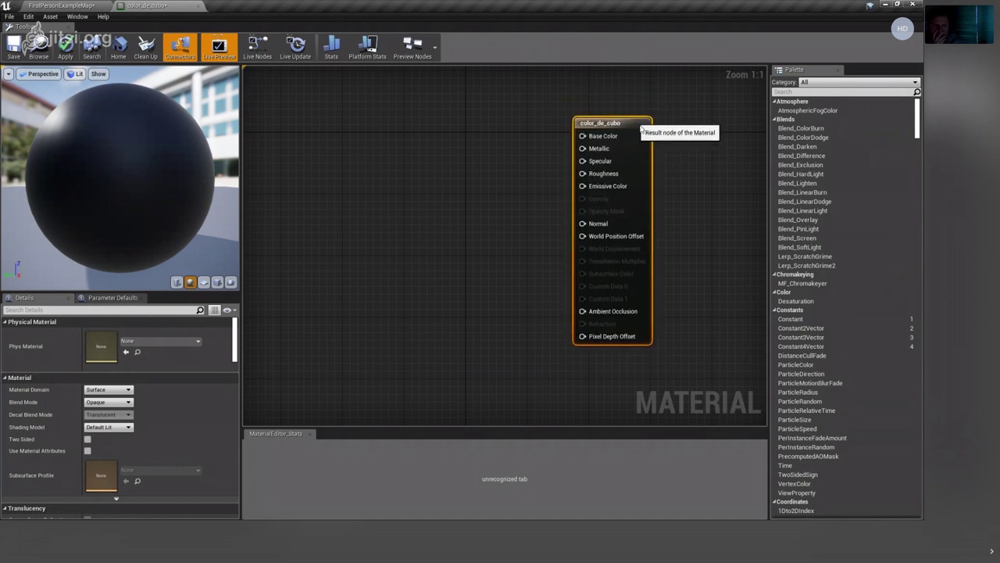
drag(569, 130, 676, 389)
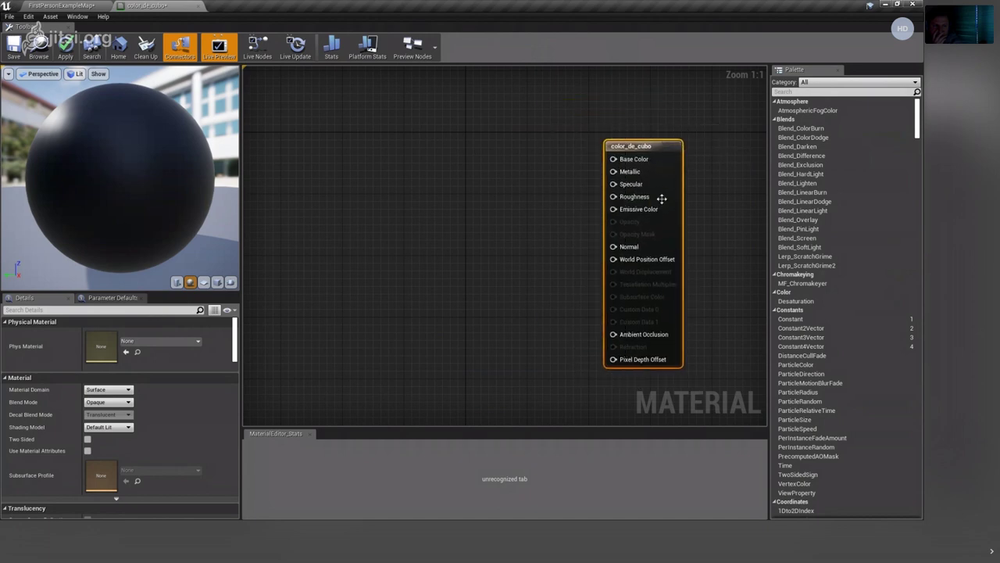
right_drag(340, 269, 389, 258)
scroll(391, 258, down, 1)
scroll(389, 258, up, 1)
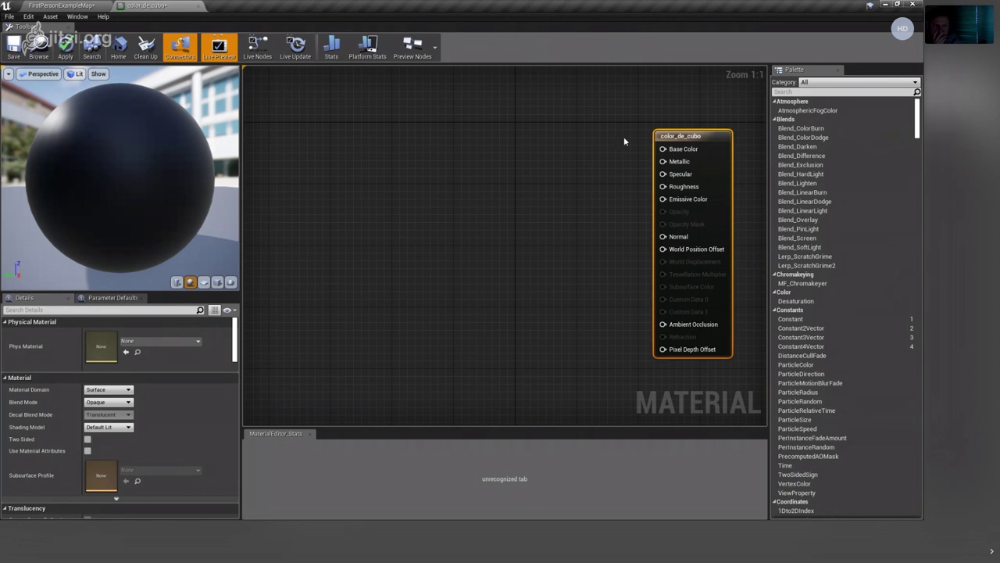
mouse_move(662, 148)
mouse_down()
mouse_move(394, 209)
mouse_move(410, 206)
mouse_up()
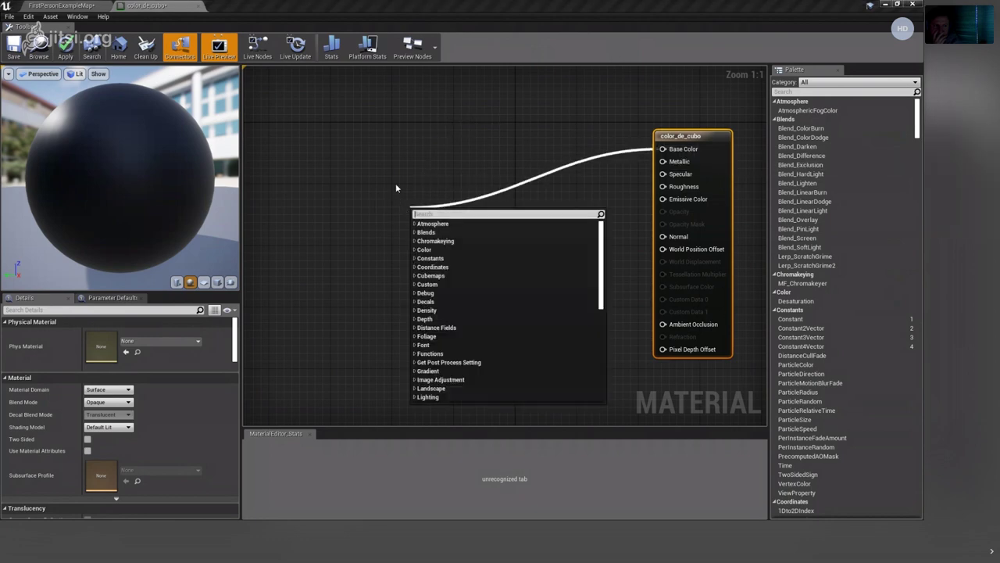
click(396, 189)
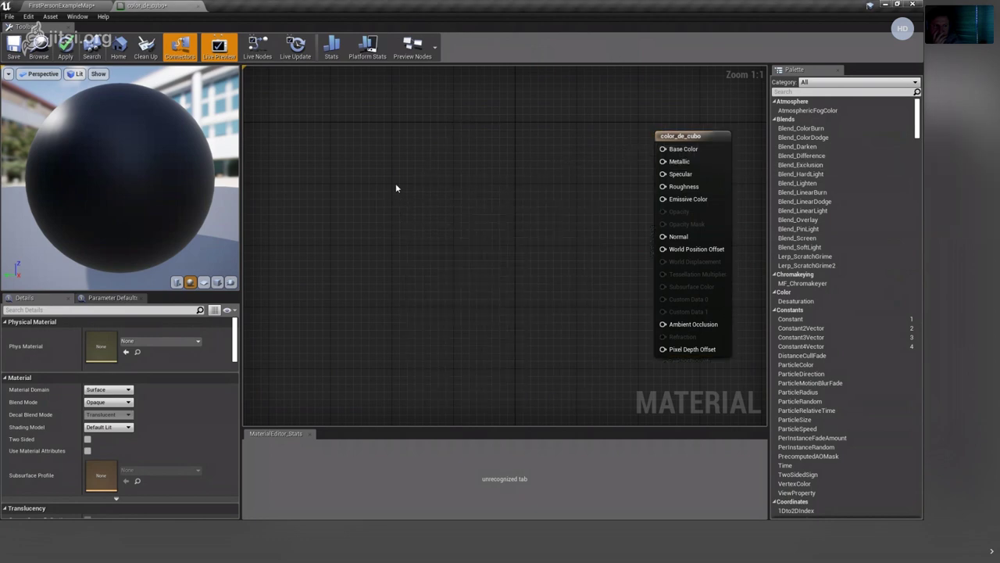
Add a Constant3Vector and a VectorParameter (searched with 'vector'), placing Param near the result node.
click(412, 232)
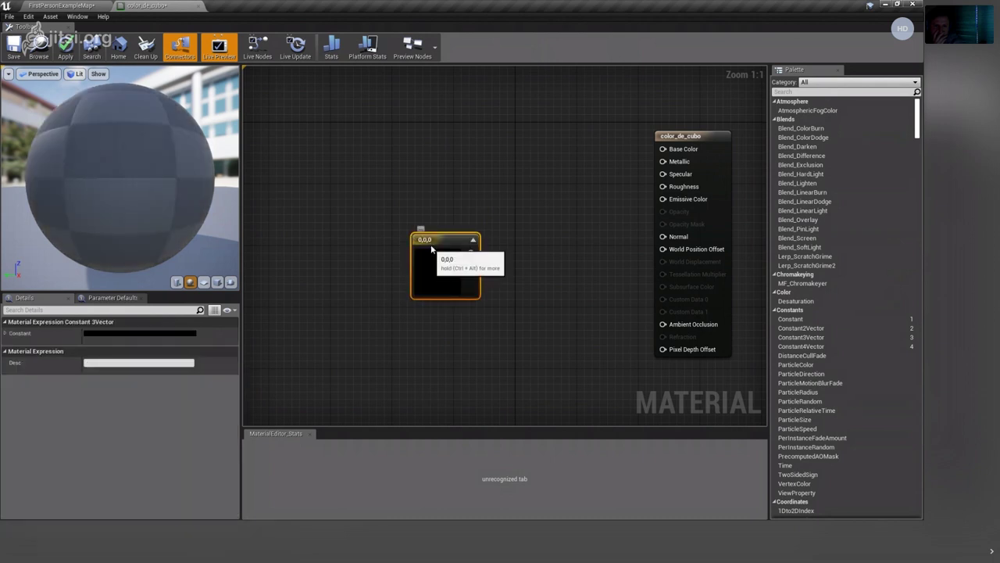
drag(430, 225, 438, 233)
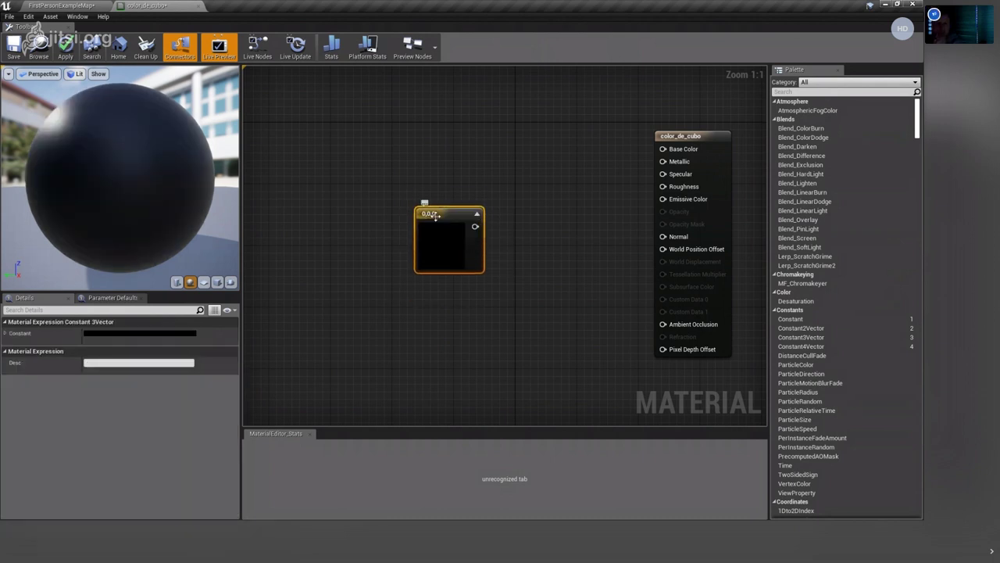
key(Delete)
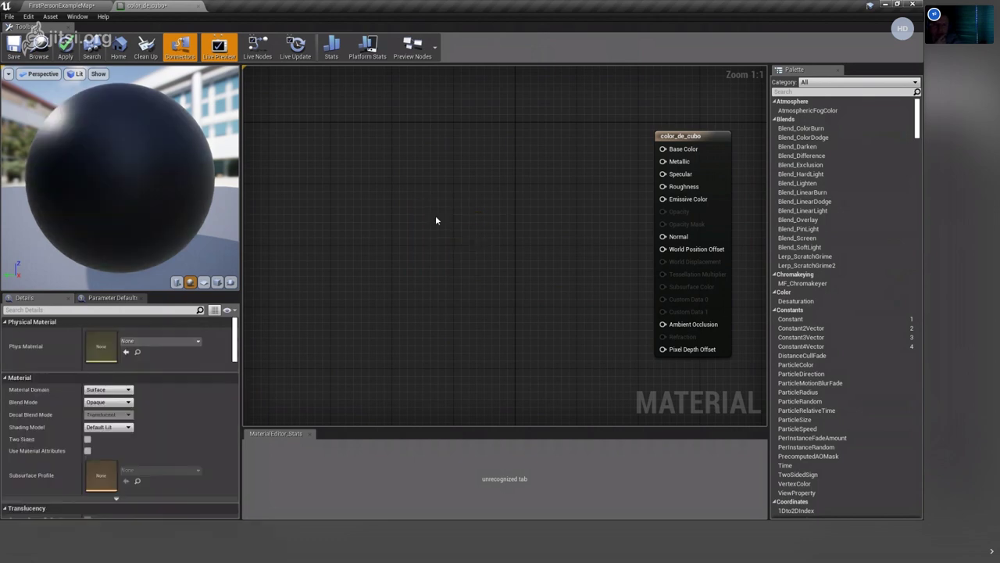
click(435, 215)
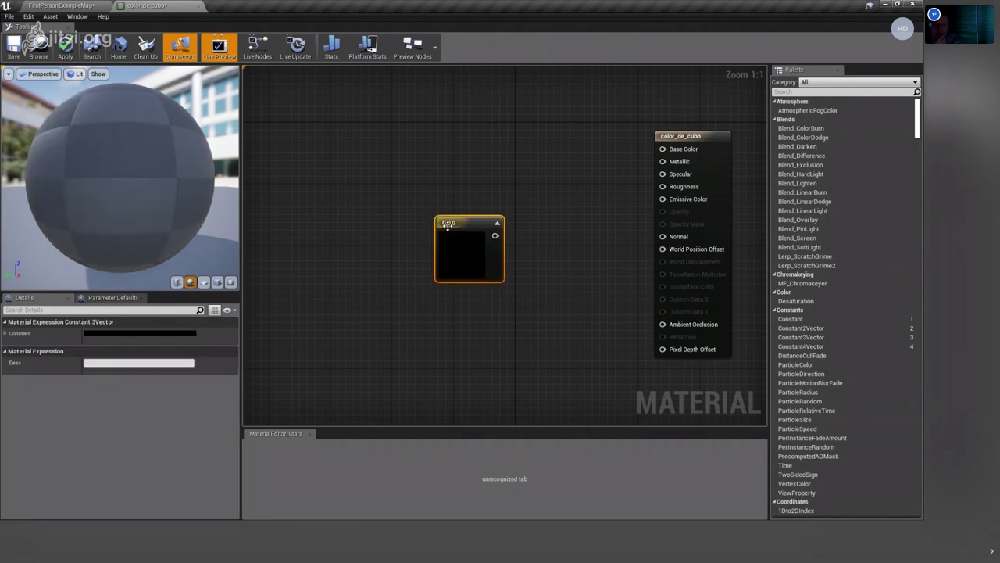
right_click(447, 177)
text(vector)
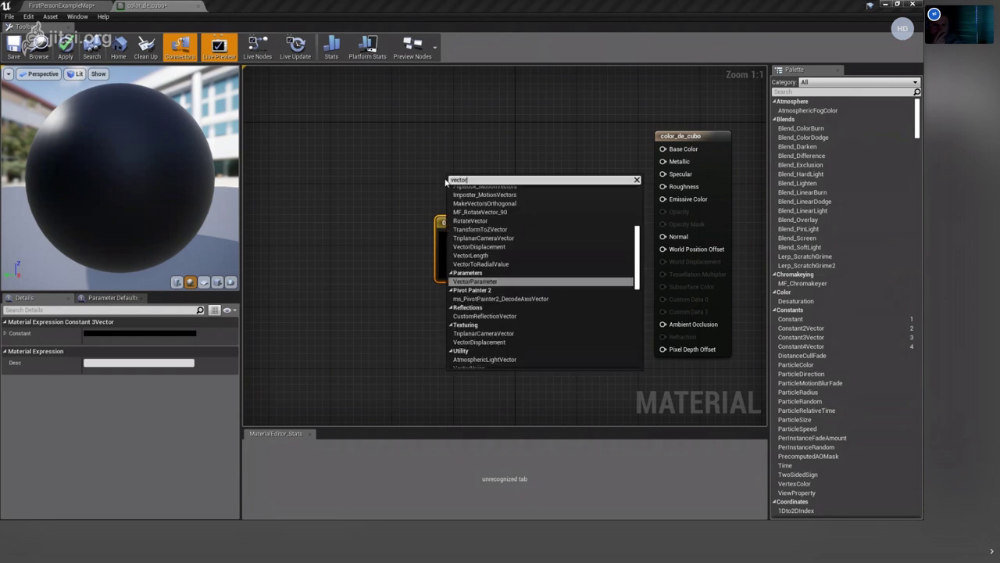
click(520, 282)
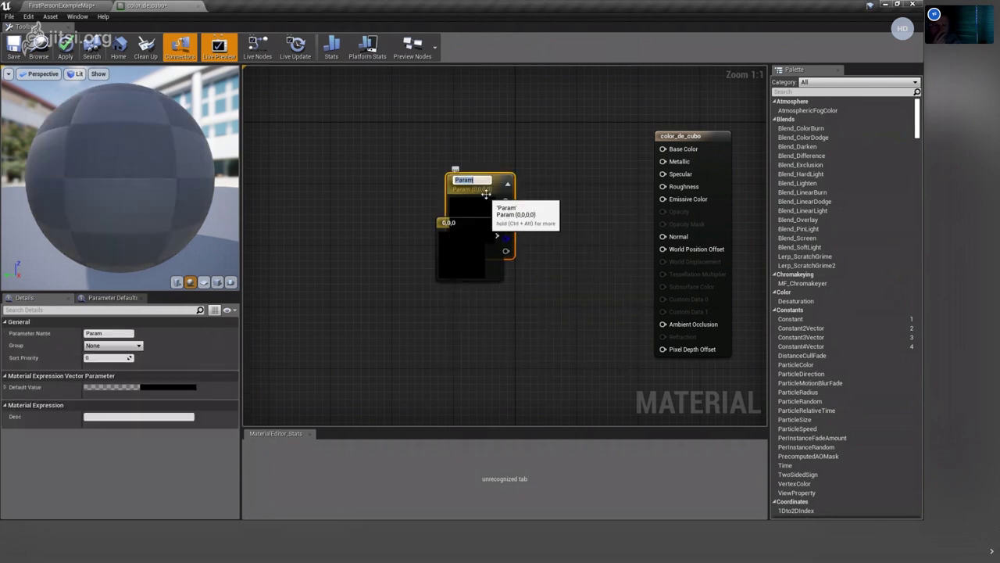
drag(486, 193, 524, 135)
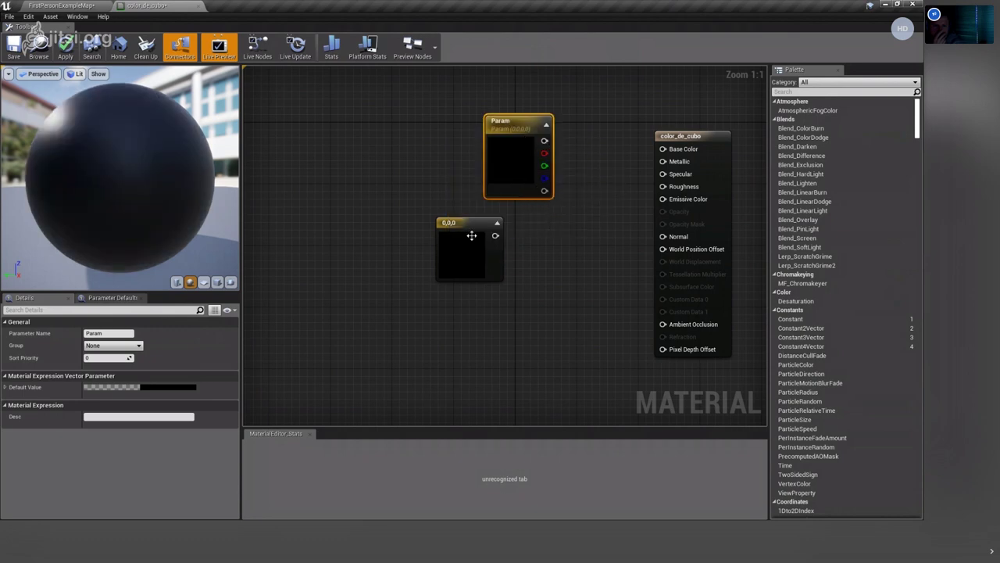
Convert the 0,0,0 constant into parameter Param_1, reposition it, and type 'color' as its name.
right_click(470, 223)
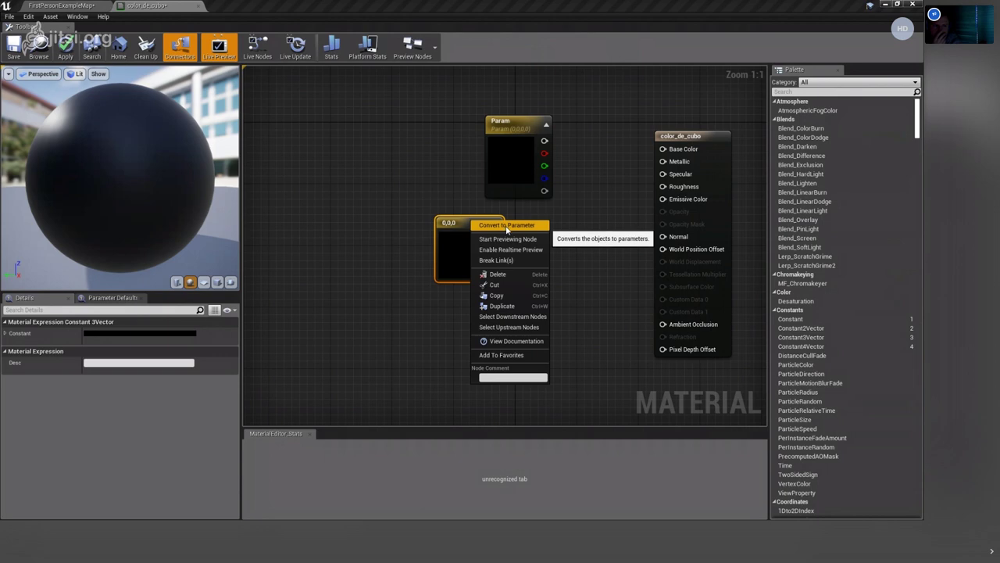
click(504, 226)
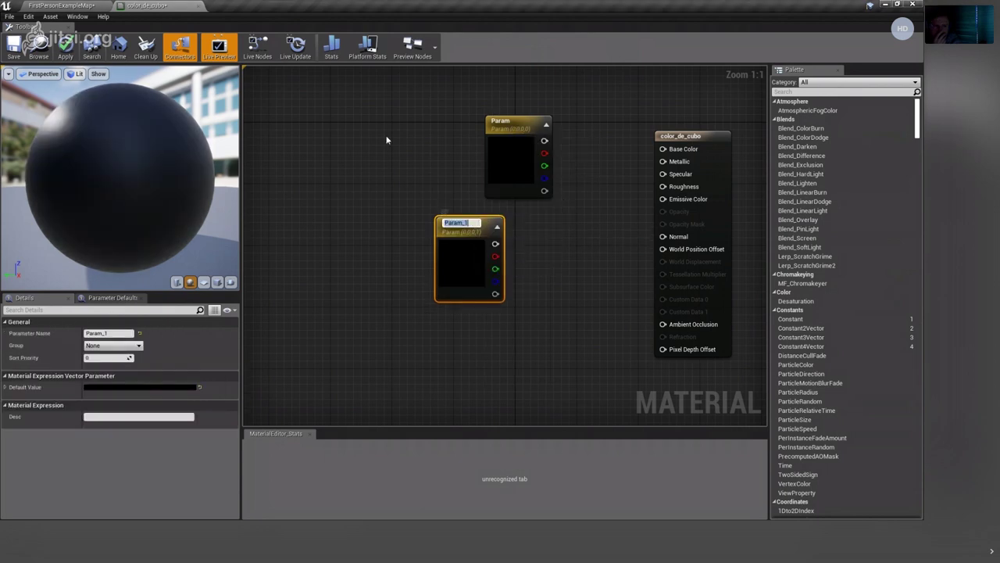
click(407, 169)
drag(442, 228, 407, 173)
drag(406, 238, 406, 300)
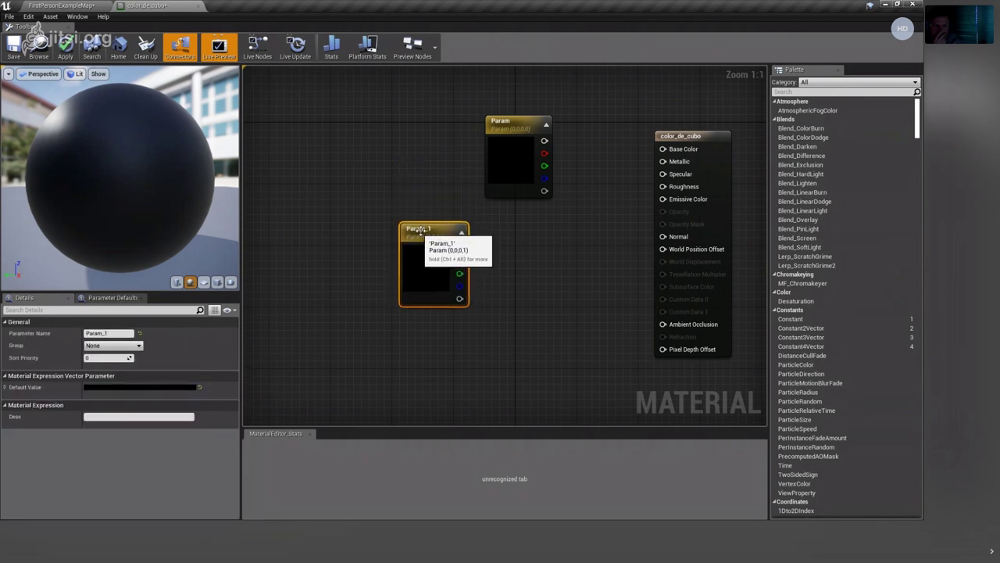
double_click(422, 229)
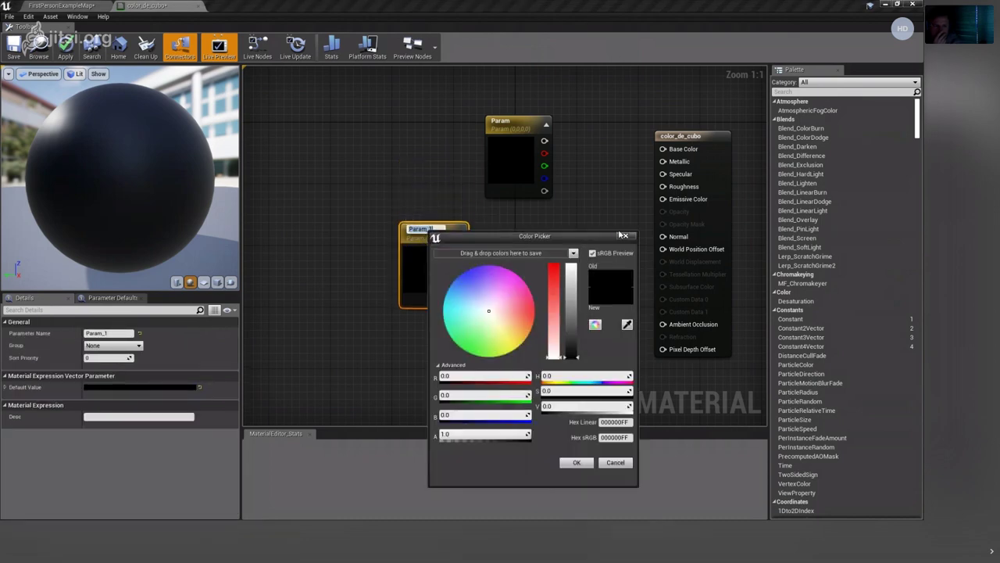
click(623, 235)
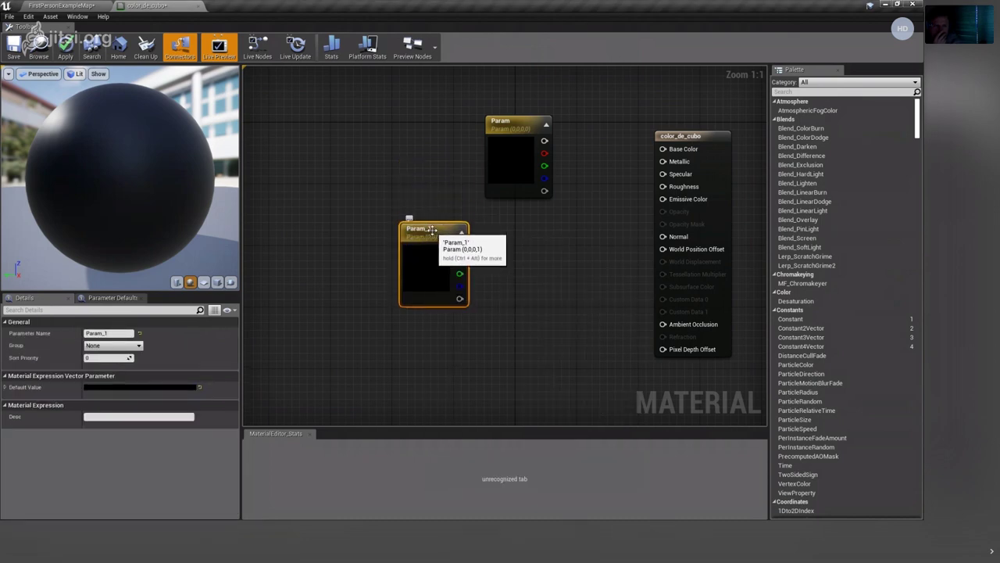
click(109, 333)
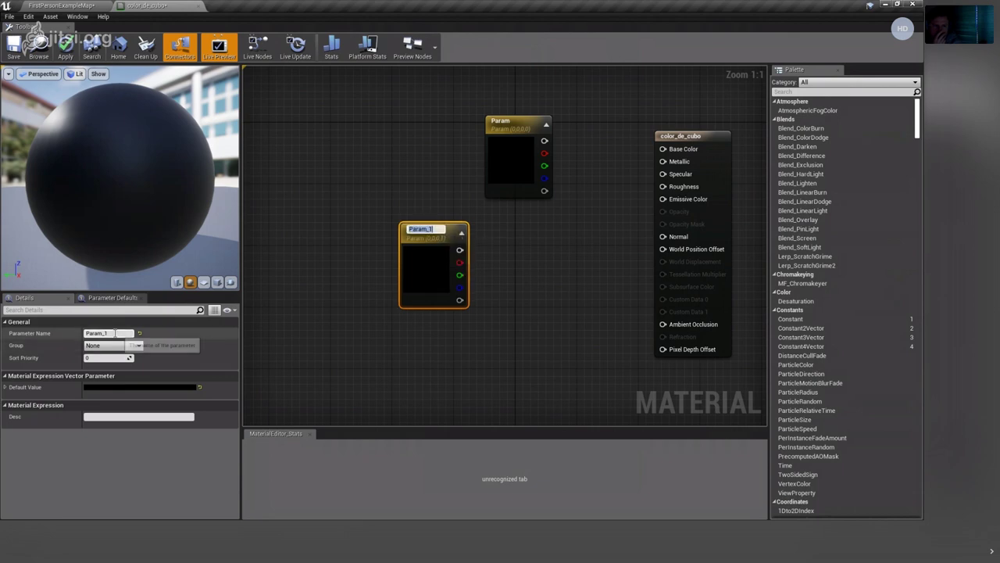
text(color)
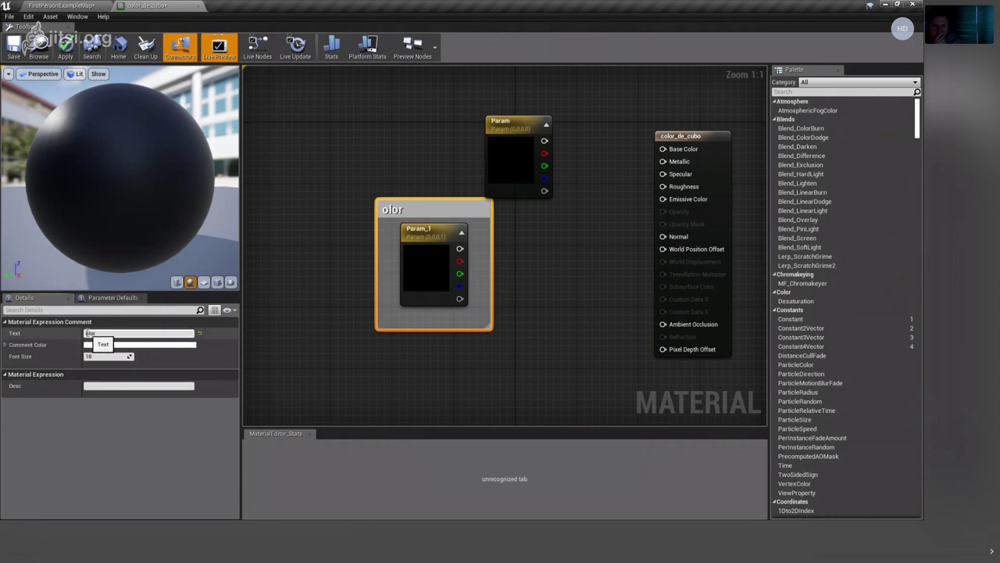
Correct the comment title to 'color' and rename the Param_1 parameter to 'color'.
click(87, 332)
text(c)
key(Return)
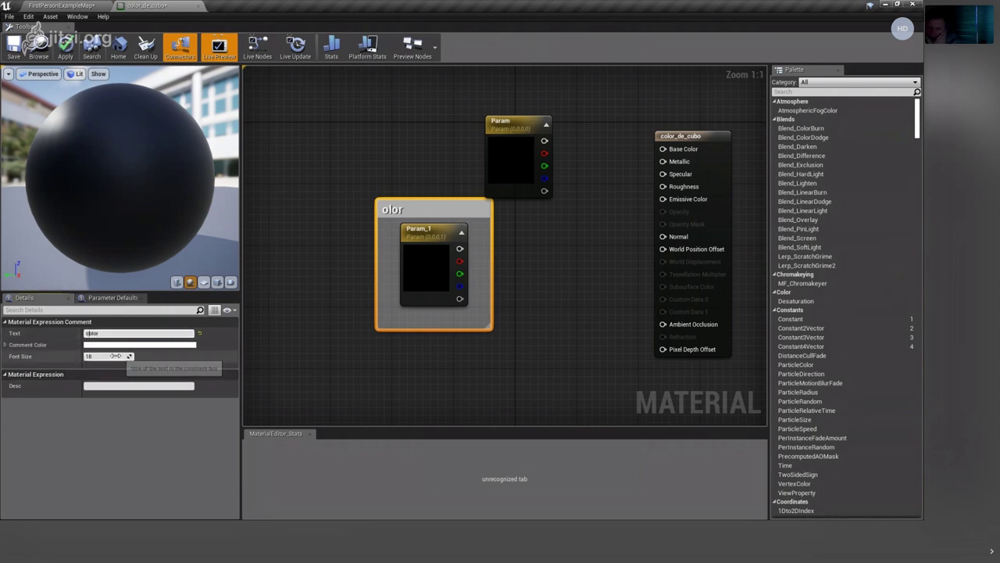
click(402, 232)
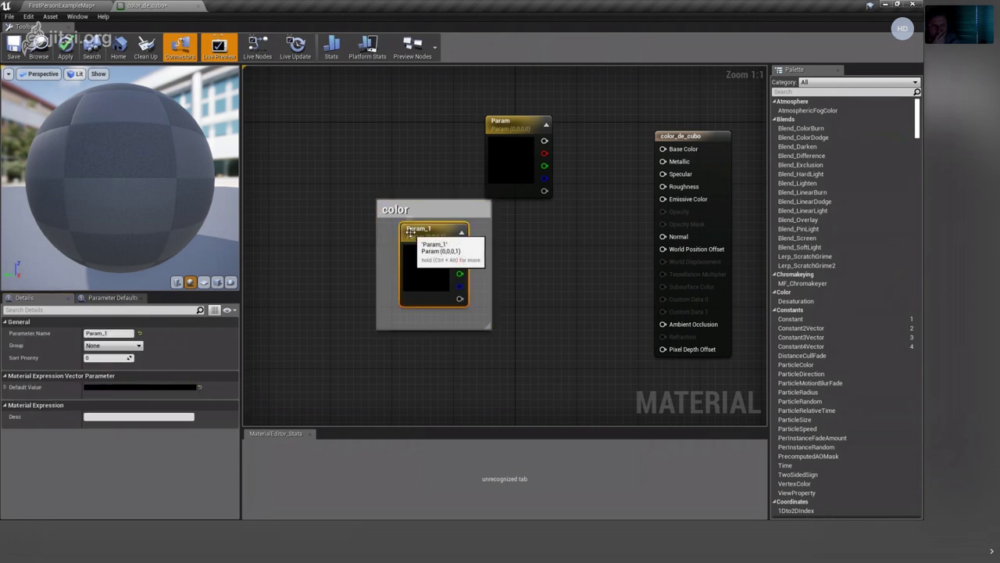
click(111, 333)
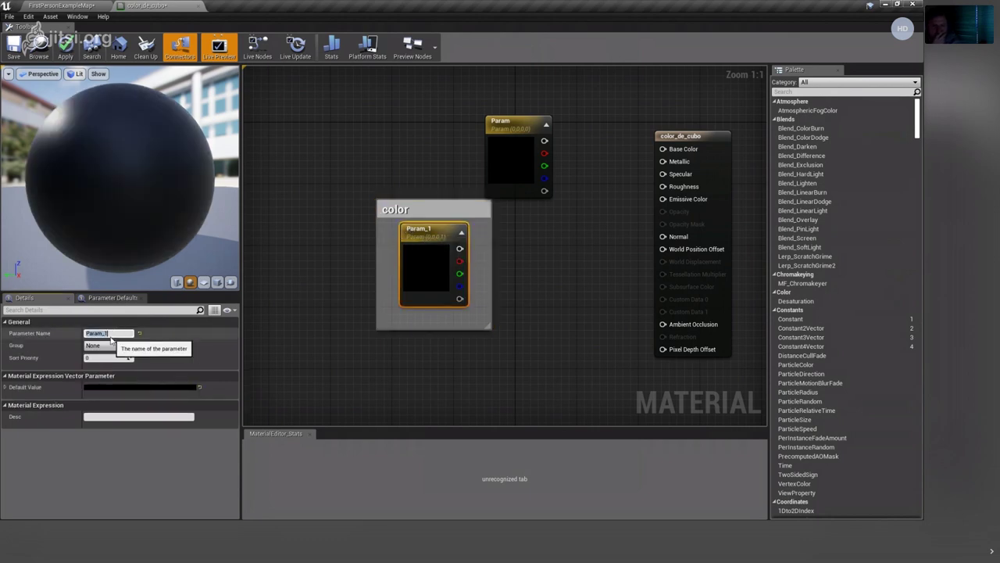
text(color)
key(Return)
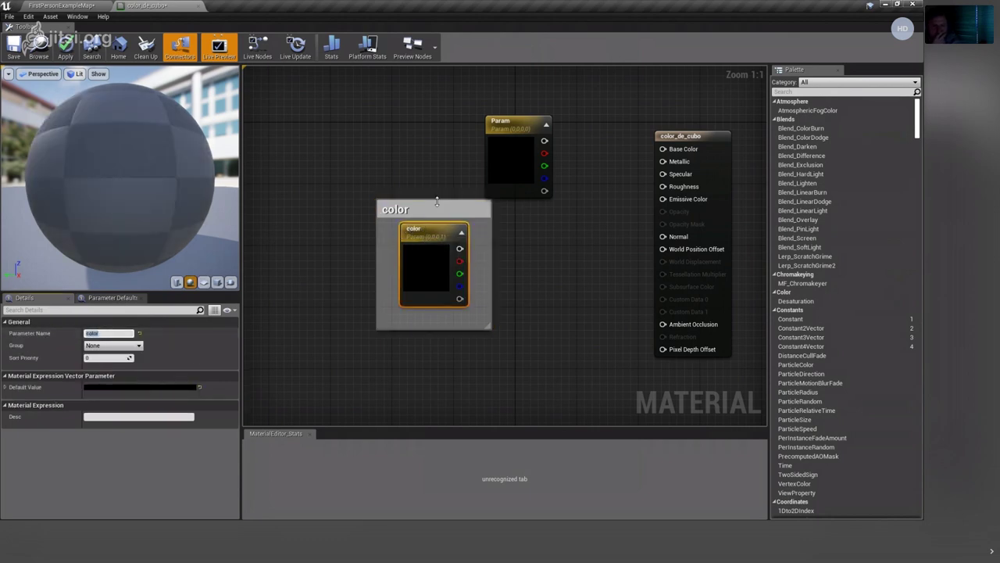
Move the color comment box up-left and delete the spare Param node.
click(437, 202)
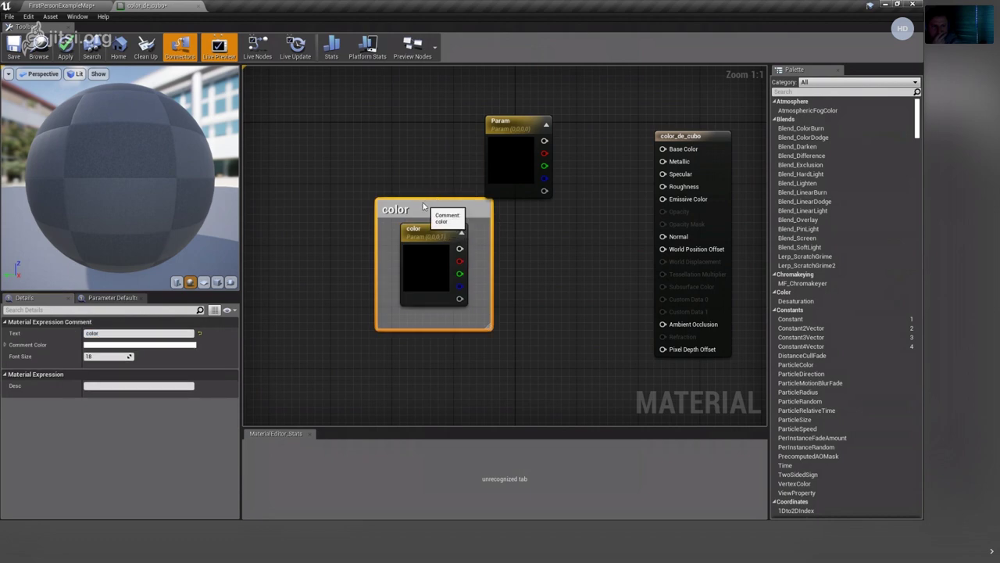
drag(424, 206, 386, 184)
double_click(386, 185)
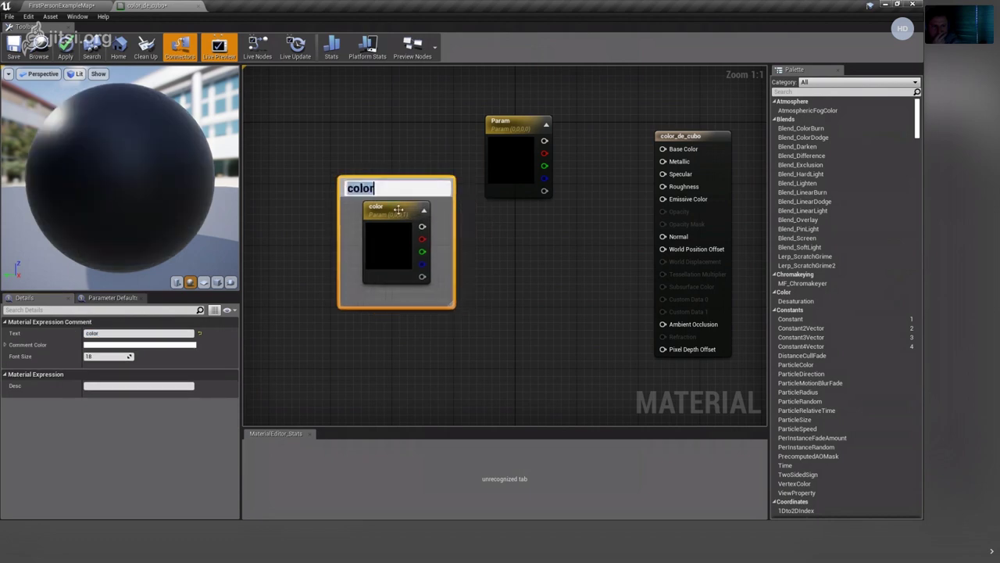
double_click(516, 133)
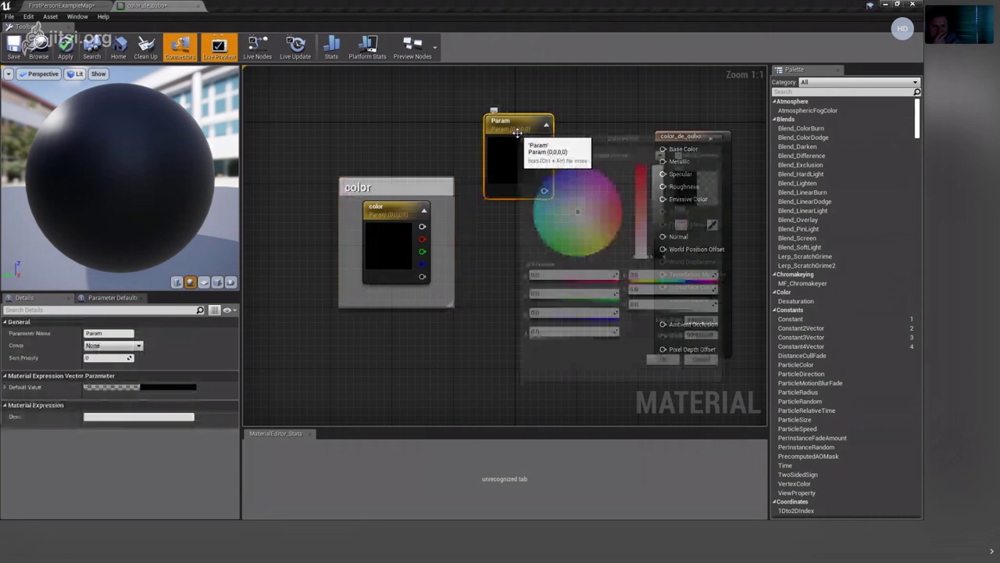
click(698, 360)
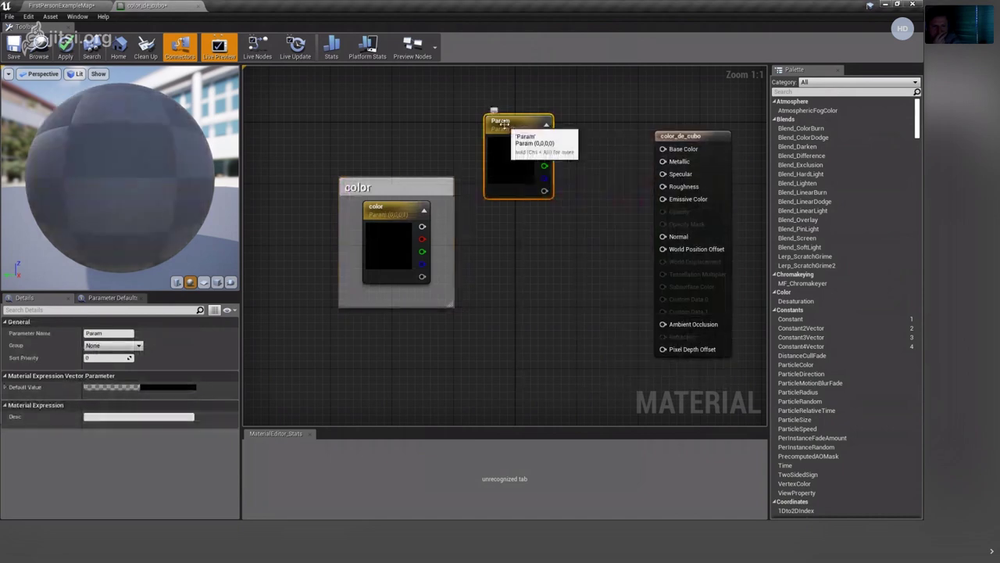
key(Delete)
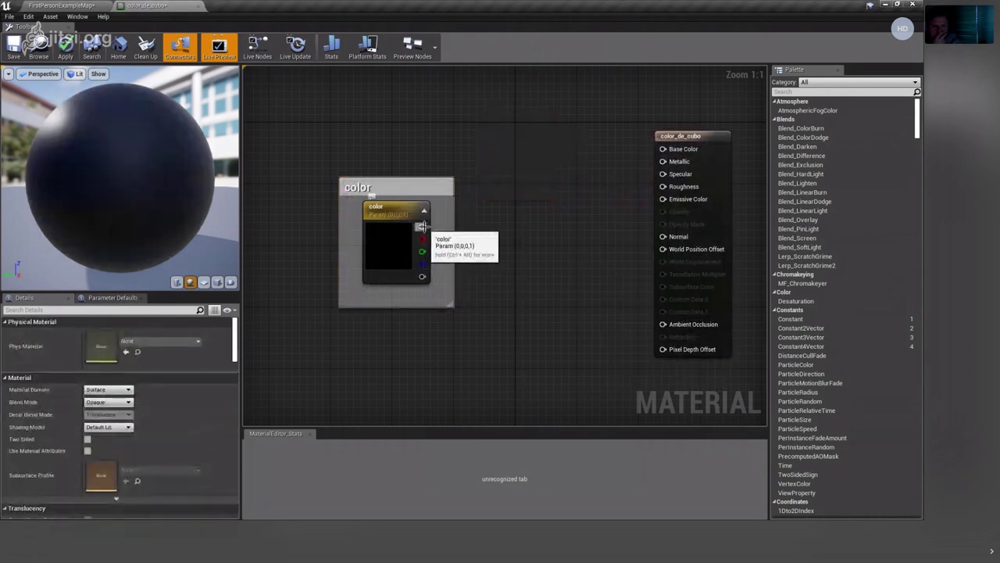
Wire the color parameter's output into the material's Base Color input.
drag(420, 226, 574, 123)
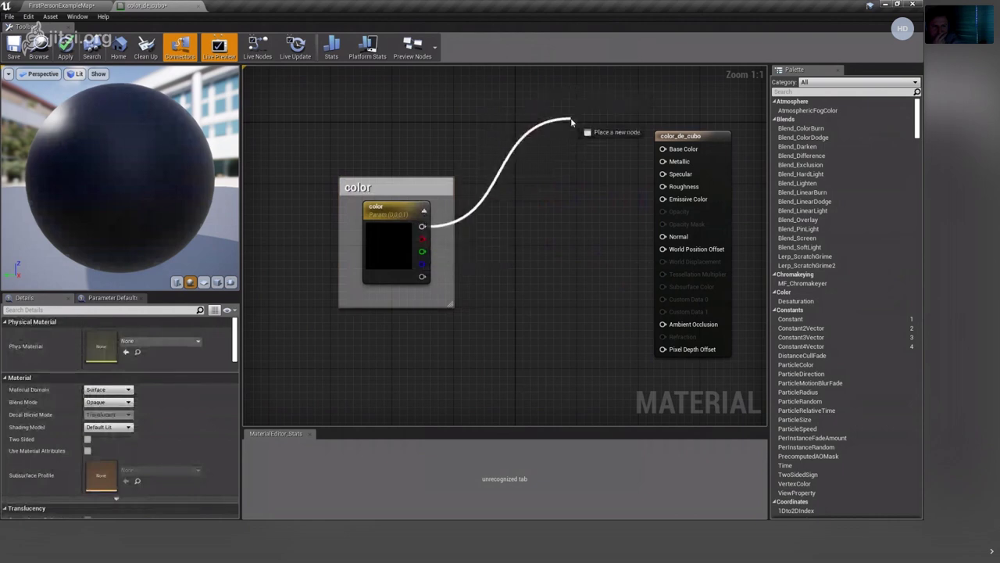
click(436, 123)
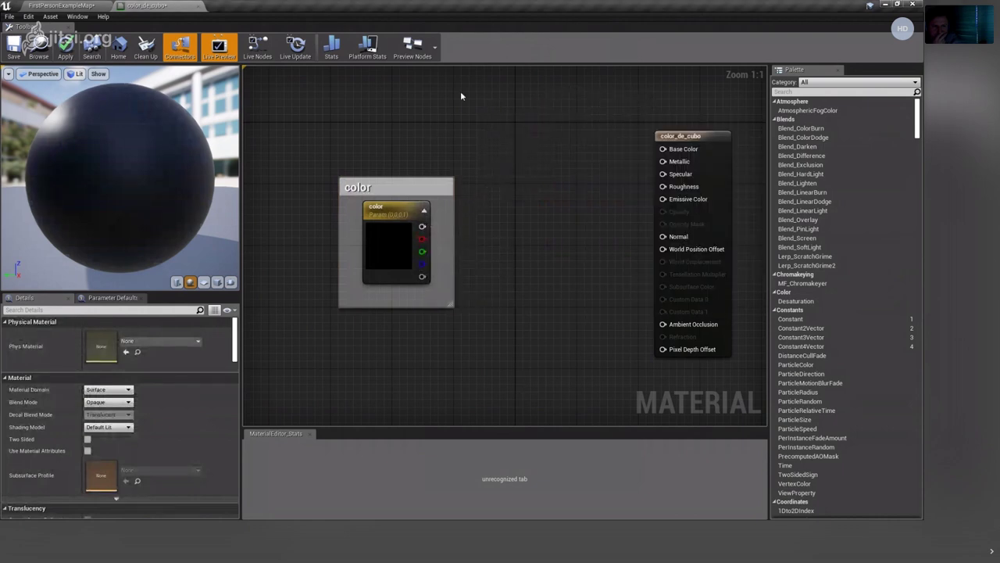
click(392, 210)
drag(413, 233, 679, 154)
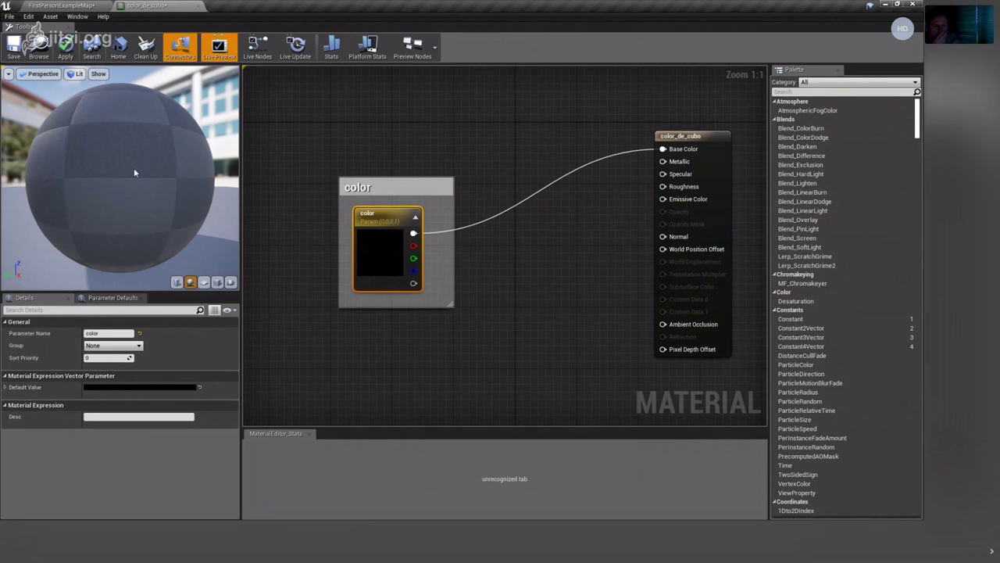
Set the color parameter to a saturated blue and apply the material.
double_click(372, 269)
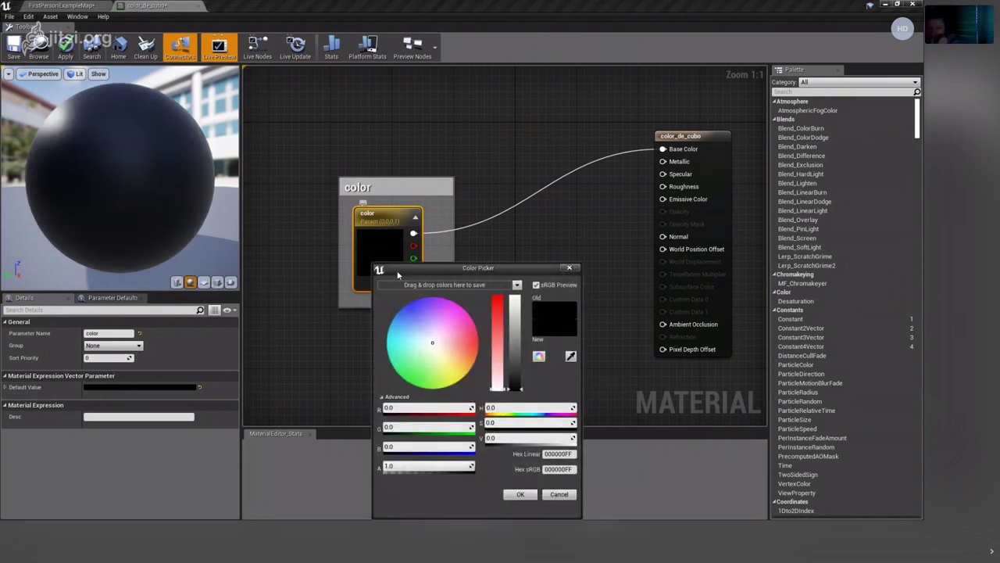
drag(398, 273, 484, 168)
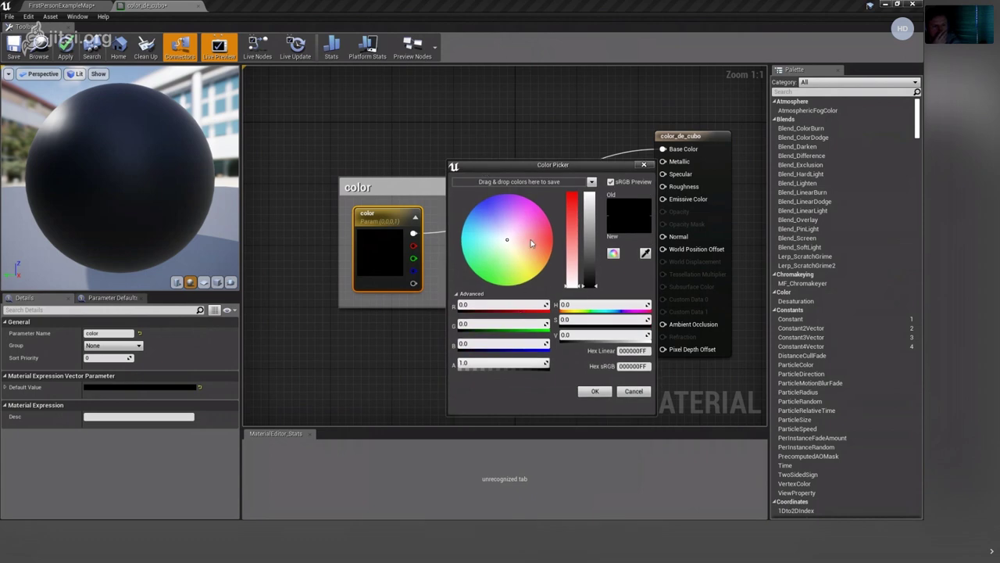
click(525, 202)
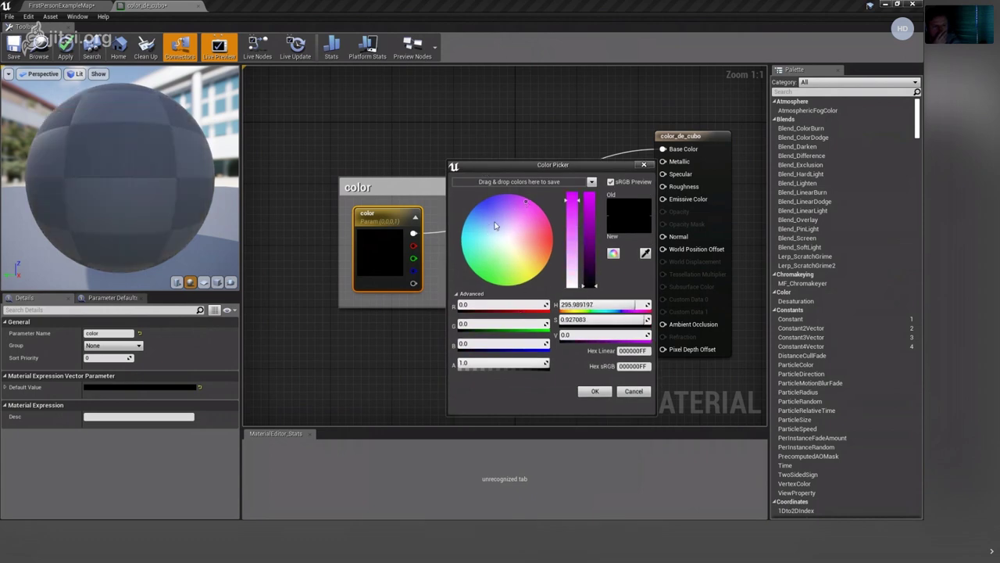
click(485, 198)
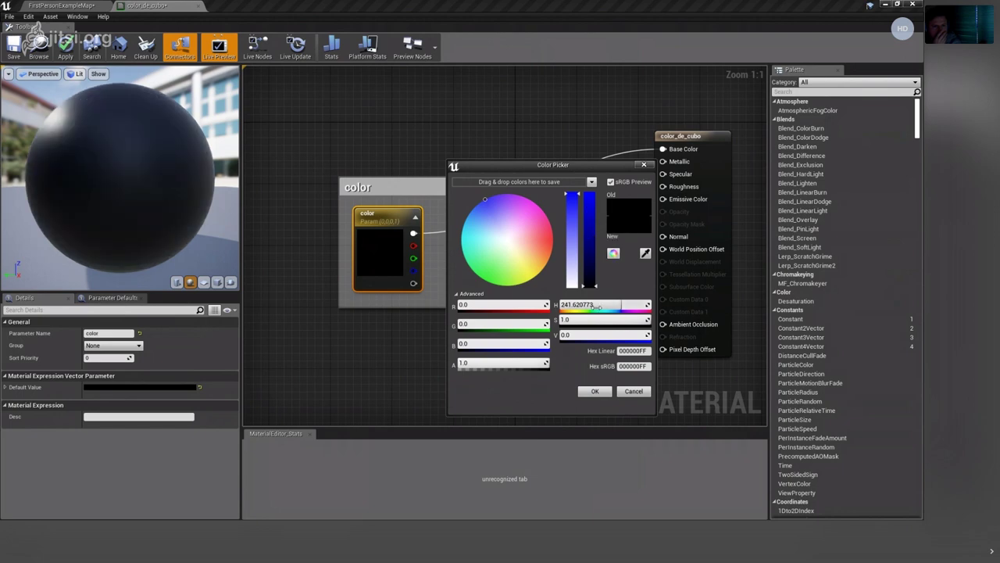
click(596, 390)
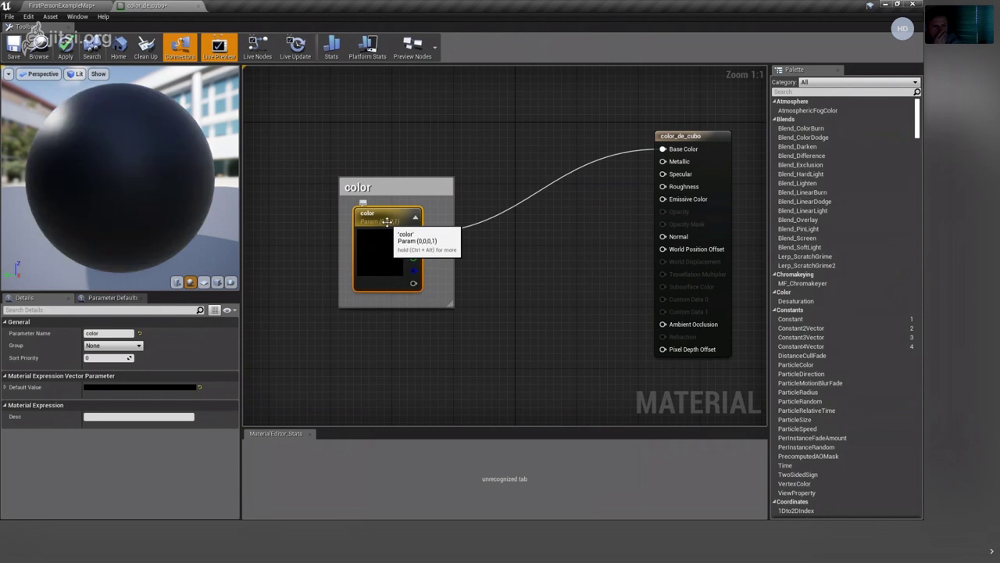
click(13, 45)
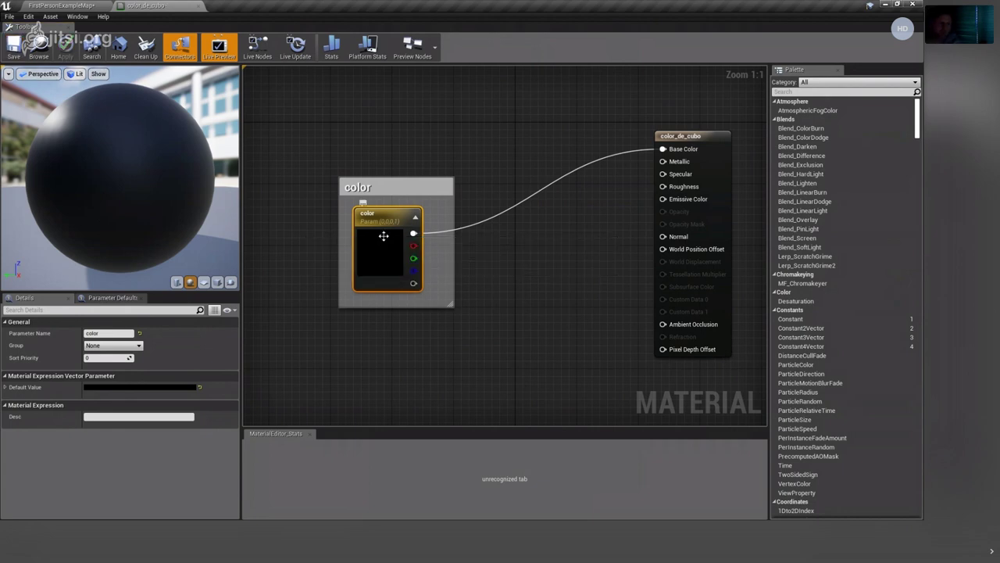
Change the color parameter to a saturated purple-blue.
double_click(384, 234)
drag(438, 293, 426, 276)
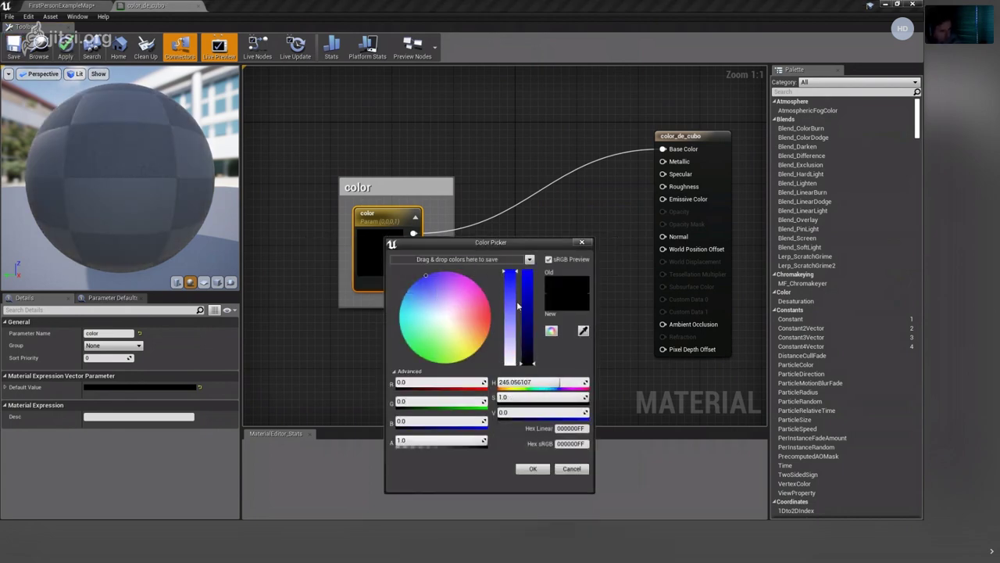
drag(527, 362, 527, 271)
click(536, 471)
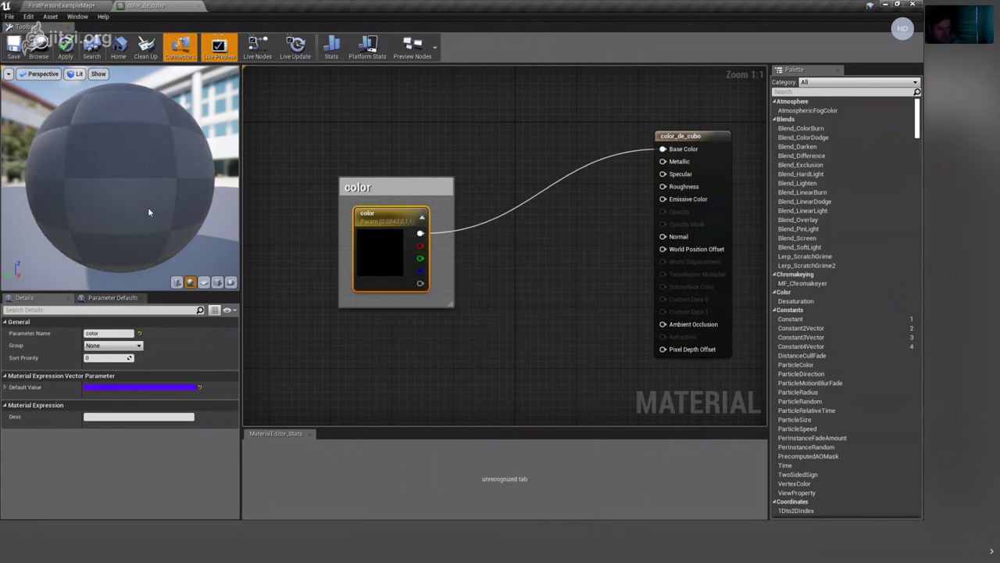
Experiment with brightness and hue in the colour picker, settling on a lighter blue.
double_click(377, 259)
drag(513, 297, 513, 387)
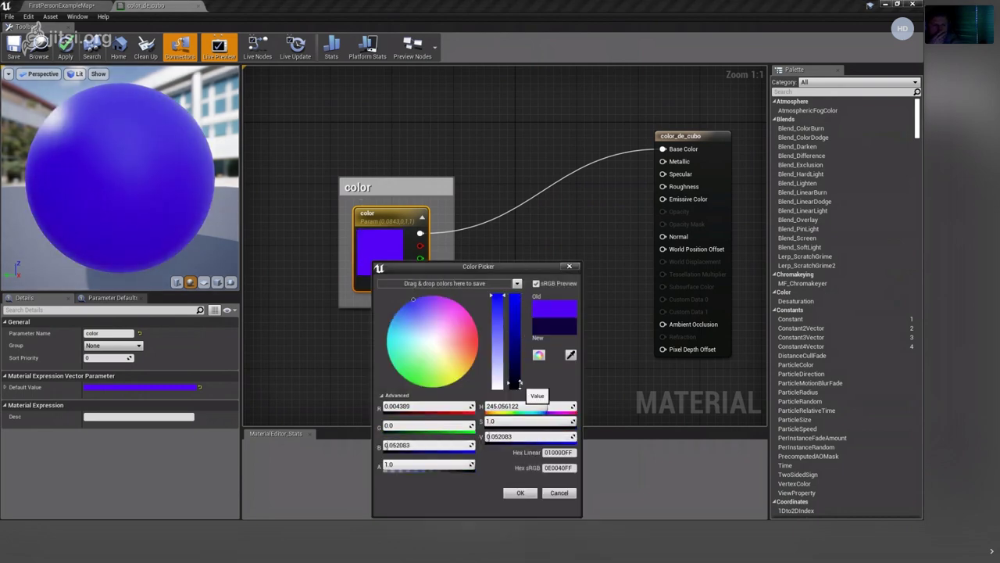
mouse_move(485, 268)
mouse_down()
mouse_move(523, 199)
mouse_move(568, 157)
mouse_up()
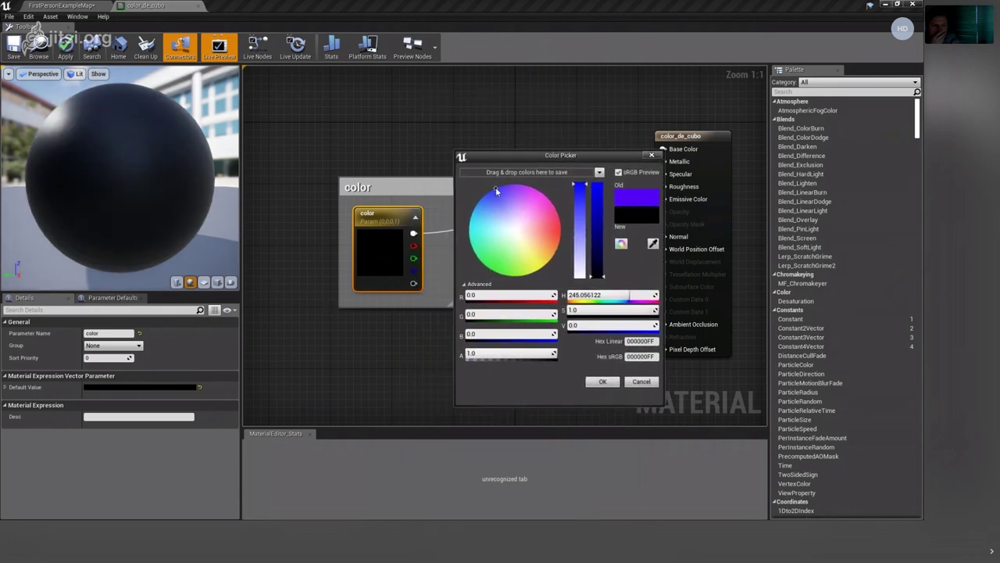
drag(495, 190, 557, 209)
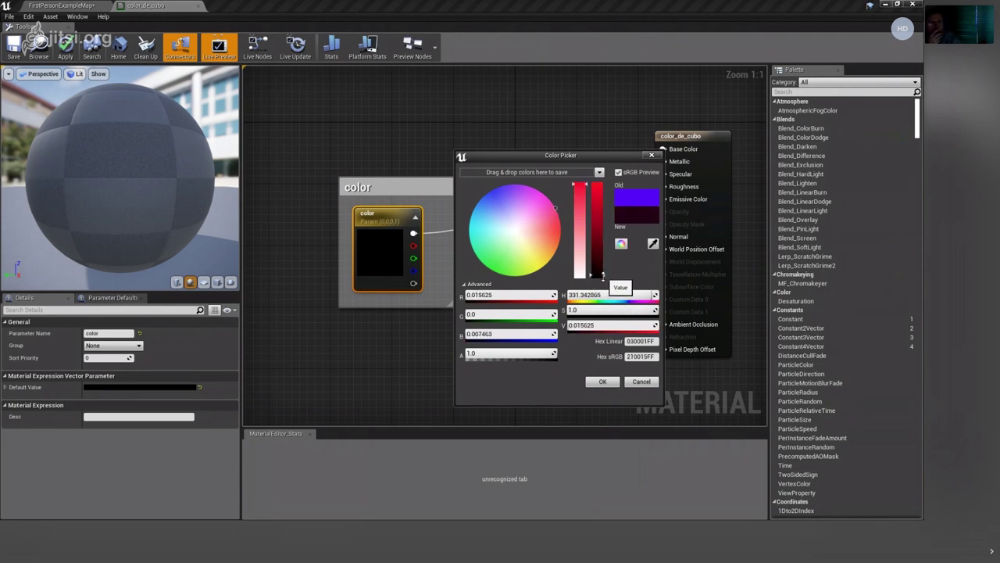
click(597, 269)
mouse_move(604, 252)
mouse_down()
mouse_move(600, 279)
mouse_move(588, 184)
mouse_up()
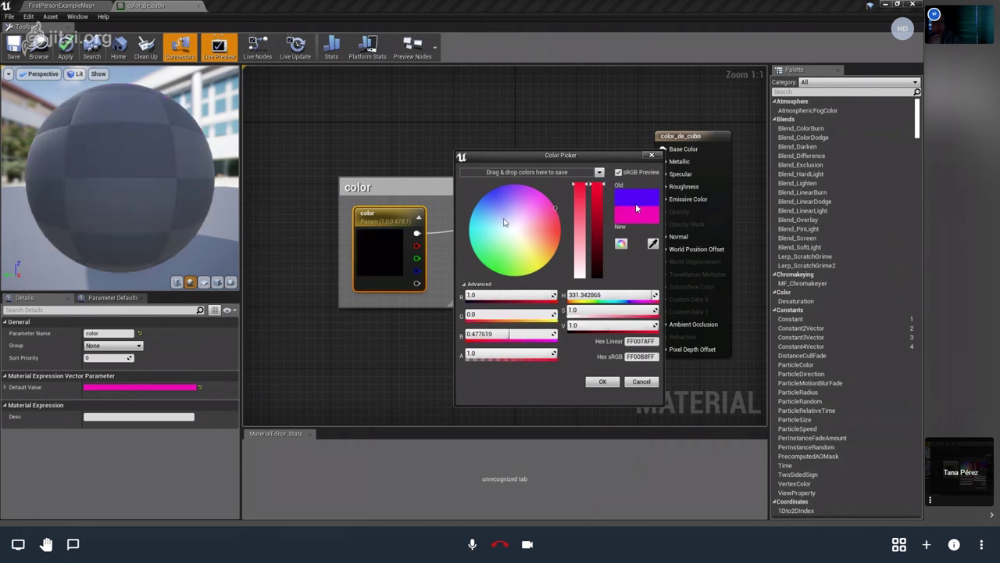
drag(509, 224, 479, 211)
click(636, 205)
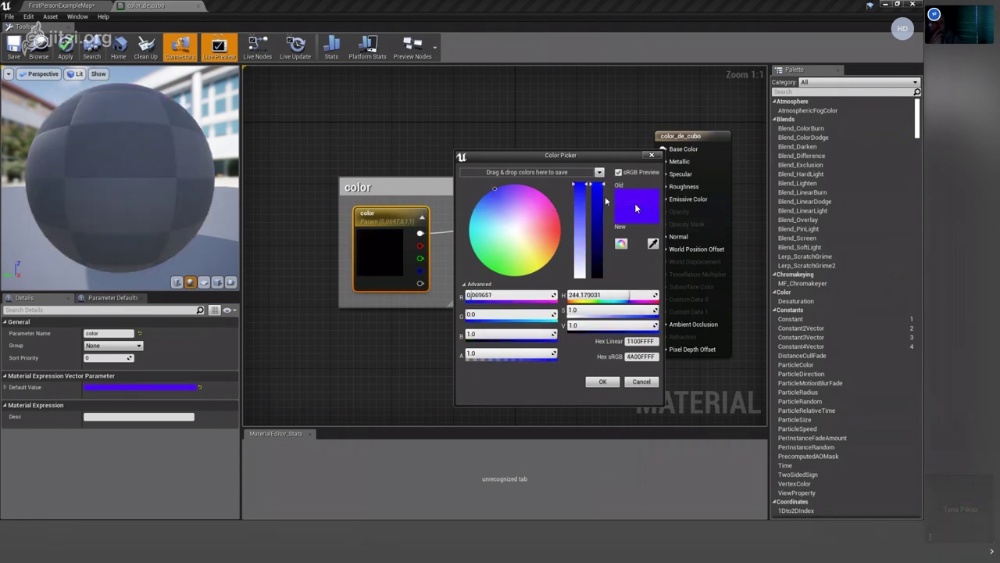
mouse_move(525, 214)
mouse_down()
mouse_move(494, 188)
mouse_move(483, 196)
mouse_up()
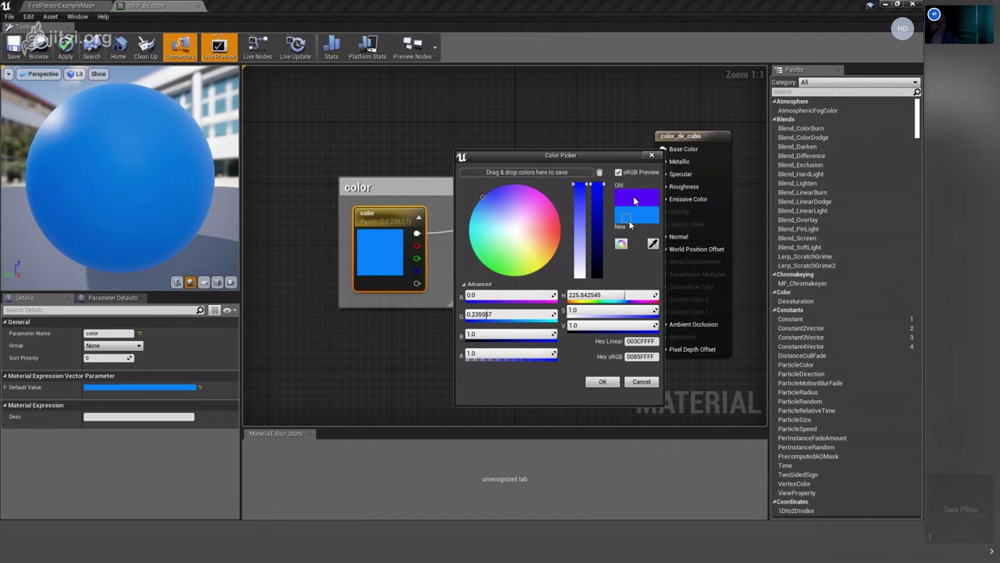
Store the new blue as a saved colour swatch and confirm it.
drag(635, 217, 638, 222)
drag(582, 190, 552, 178)
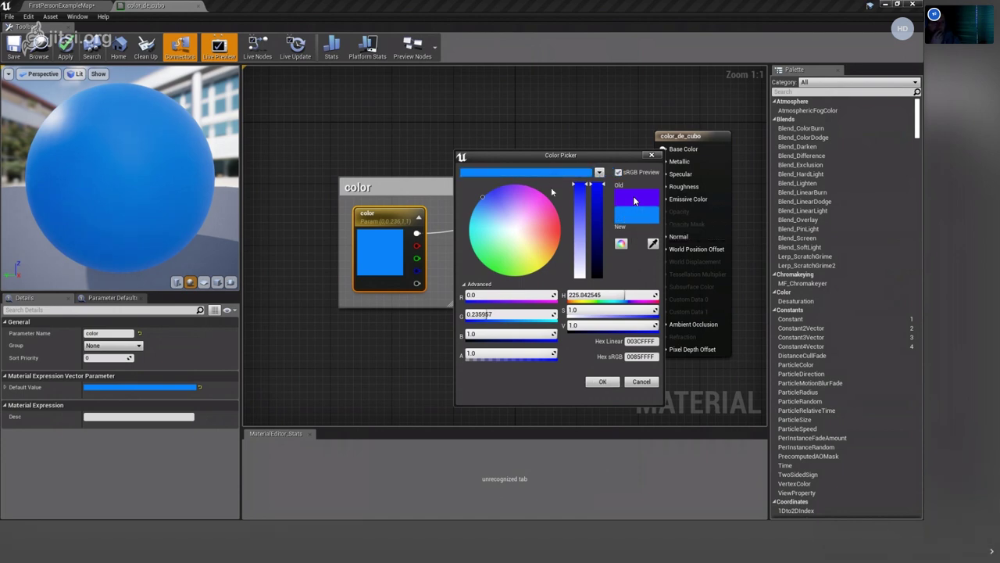
click(600, 171)
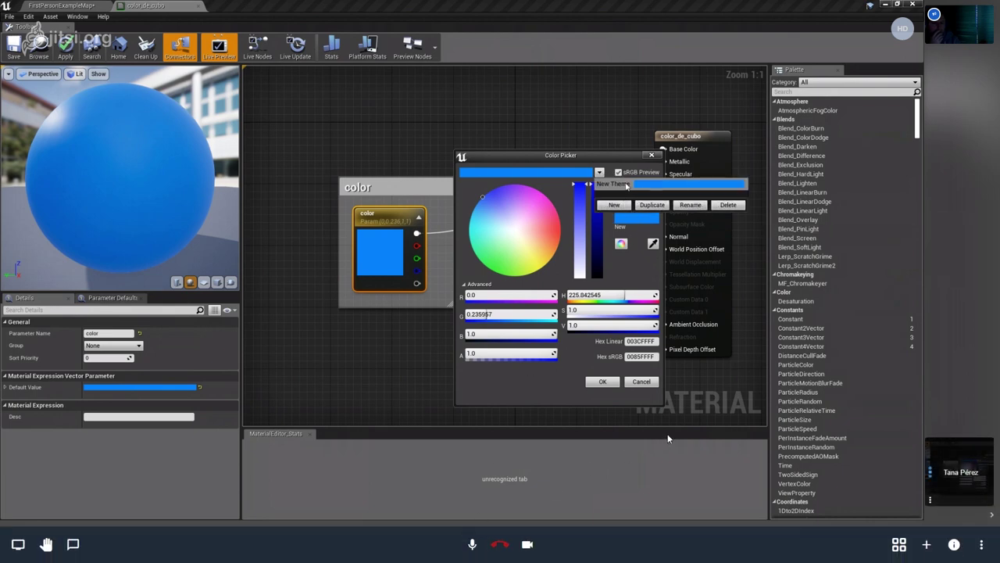
click(624, 233)
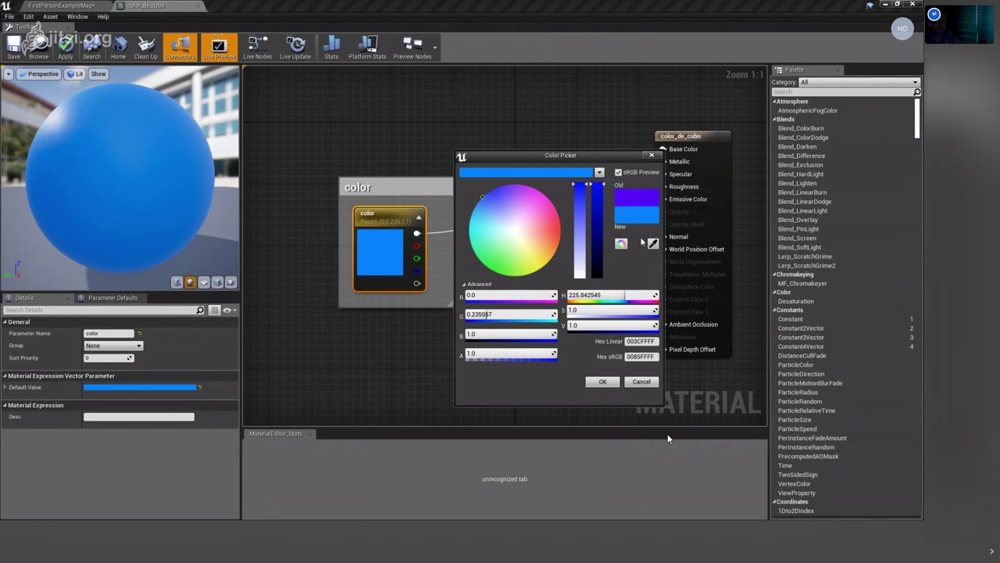
click(599, 384)
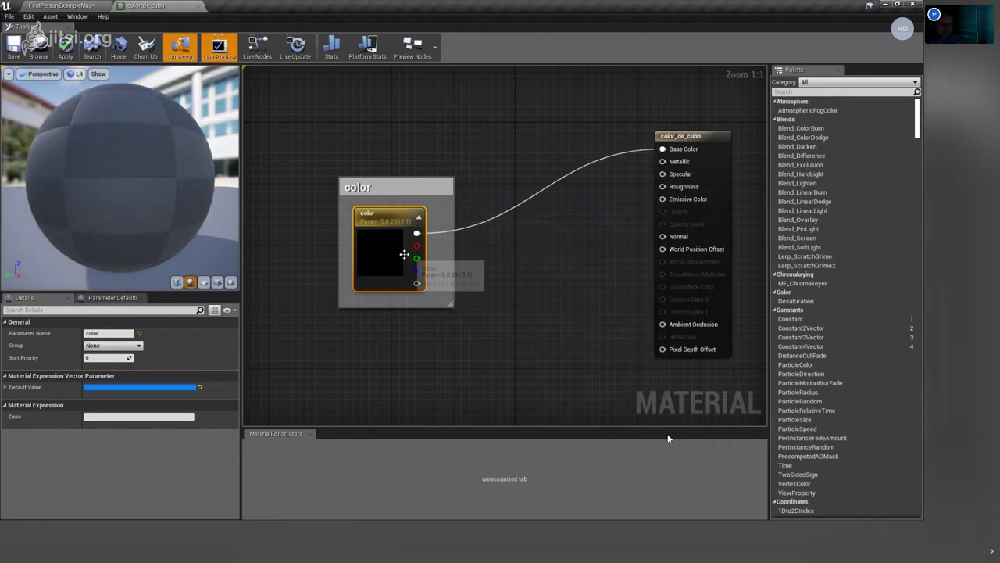
Try a purple shade for the color parameter but discard it, keeping blue.
double_click(381, 251)
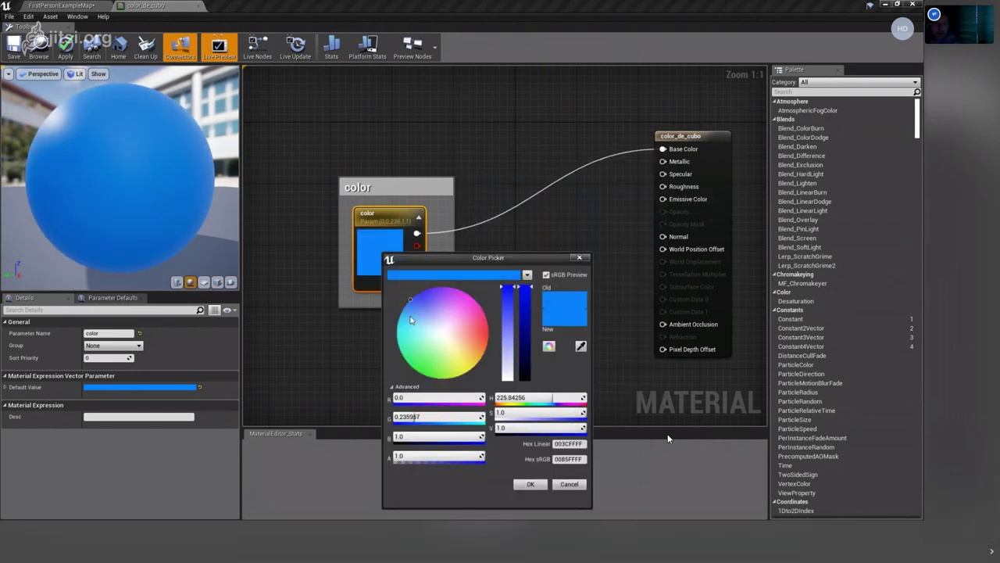
drag(459, 258, 560, 140)
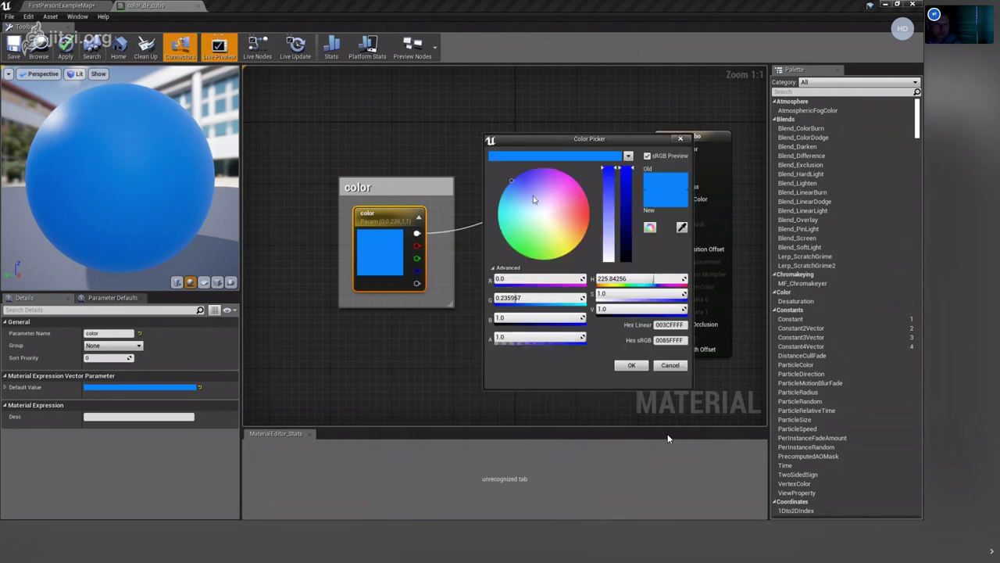
drag(515, 186, 523, 173)
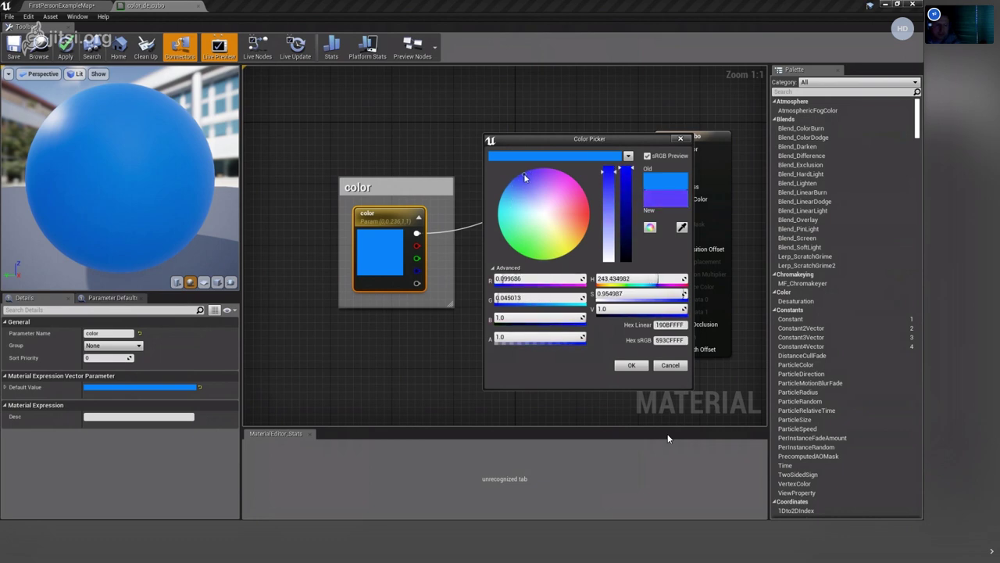
click(670, 365)
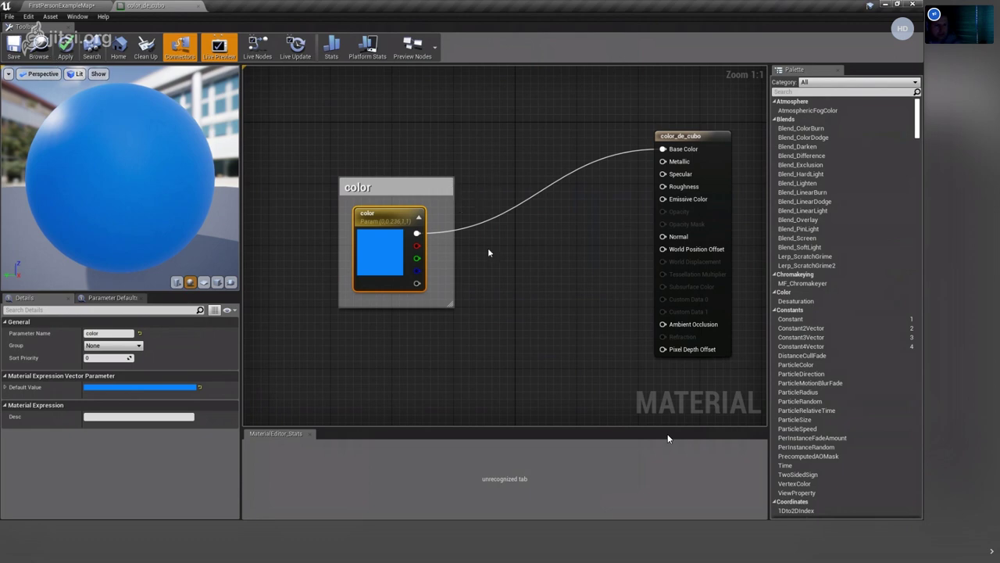
Nudge the color comment box up, save color_de_cubo and close its editor.
drag(408, 192, 407, 175)
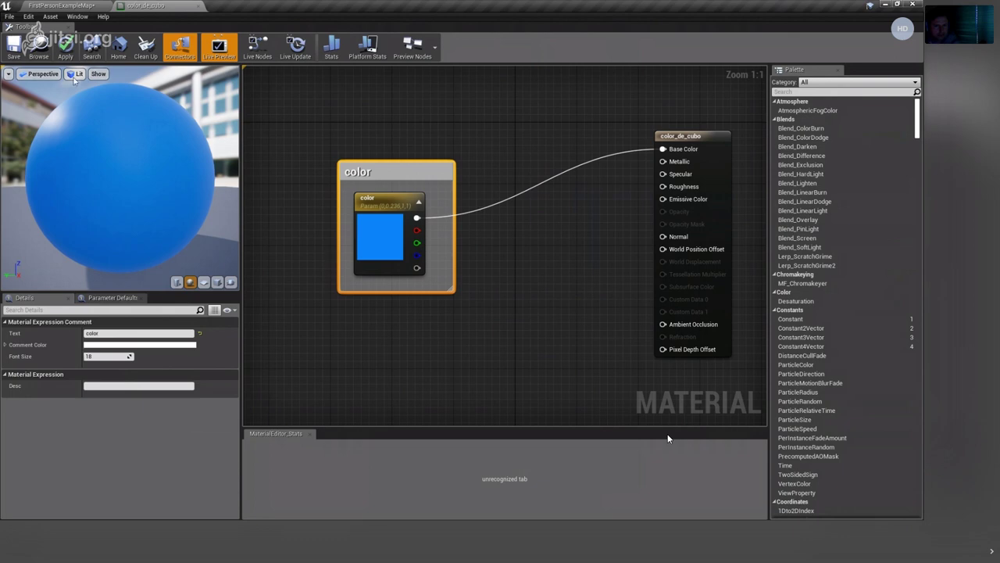
click(14, 52)
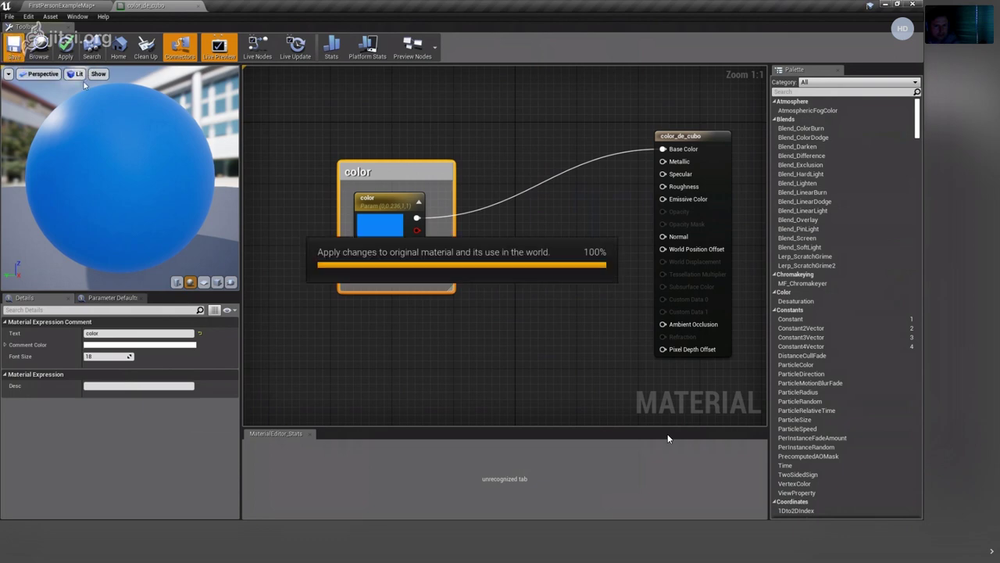
click(199, 6)
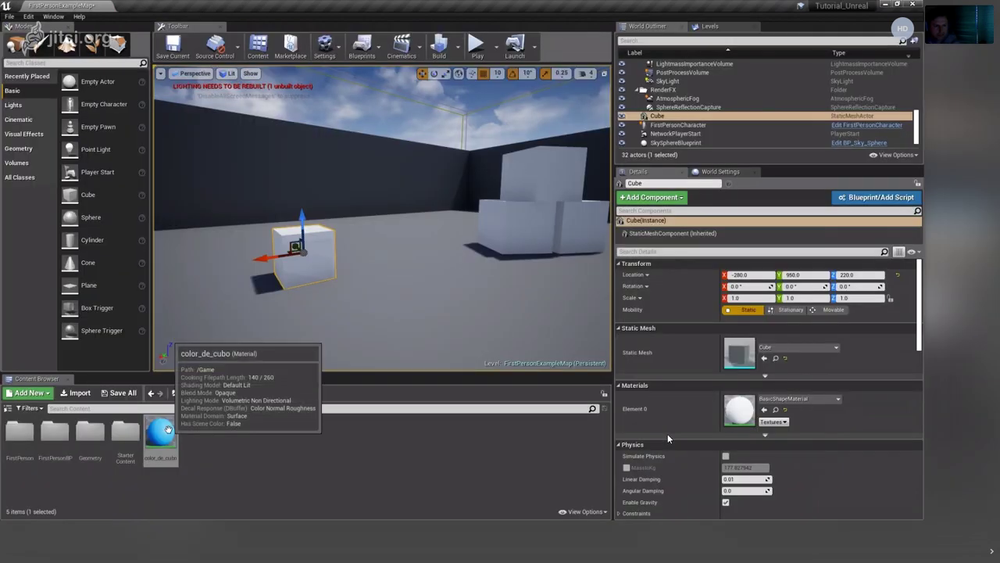
Assign color_de_cubo to the cube's Element 0 material so it shows solid blue.
drag(160, 434, 321, 279)
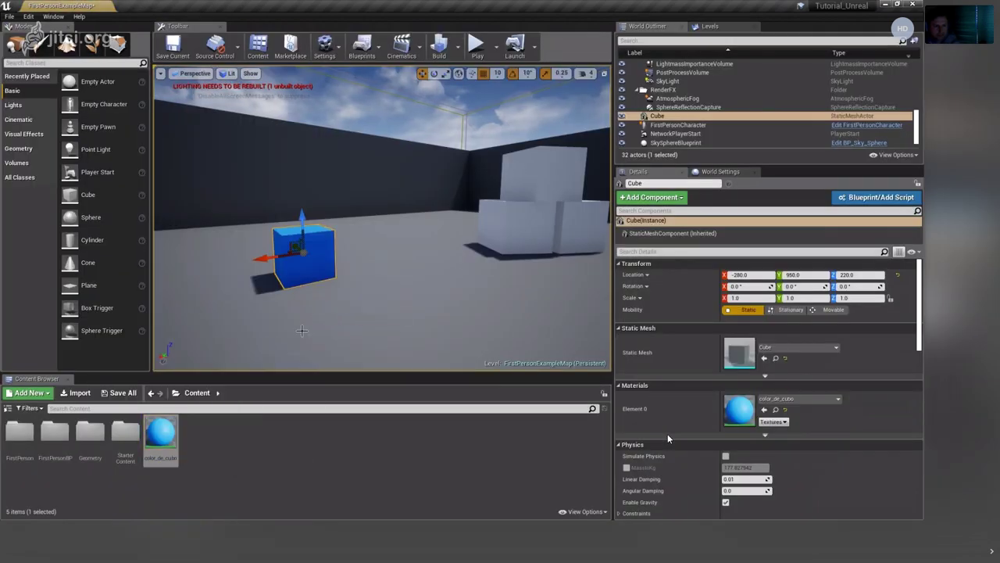
key(f)
scroll(338, 298, up, 3)
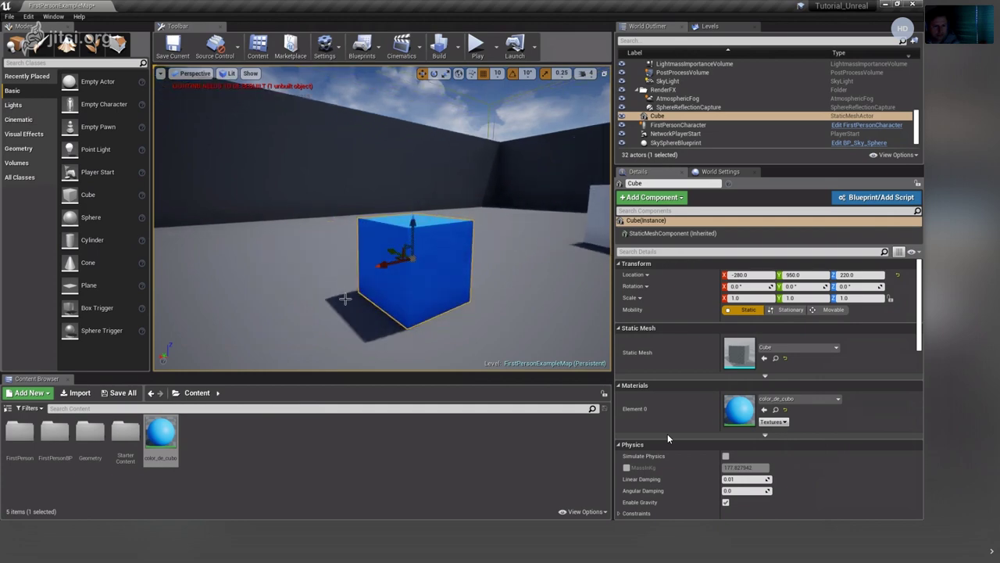
click(786, 410)
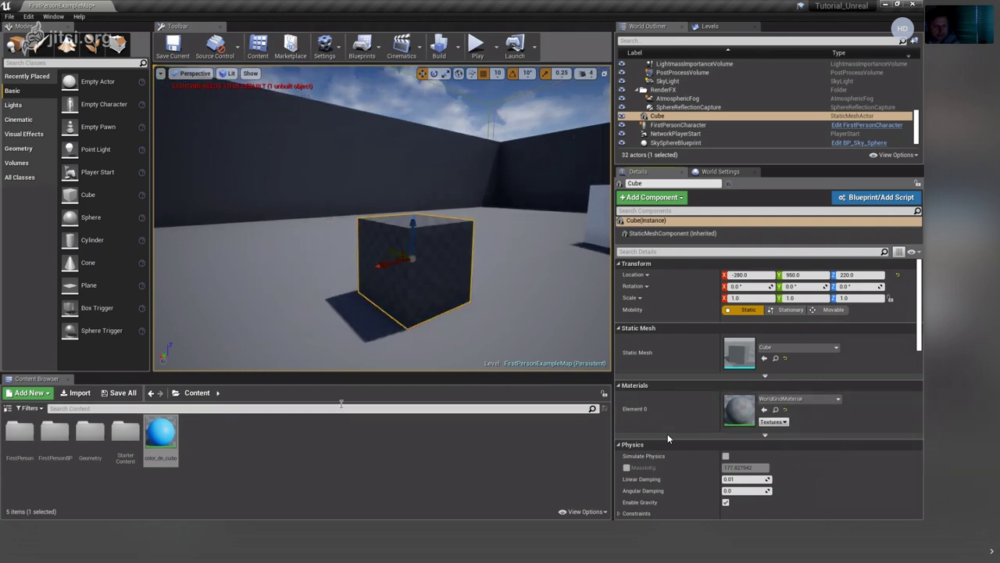
click(167, 435)
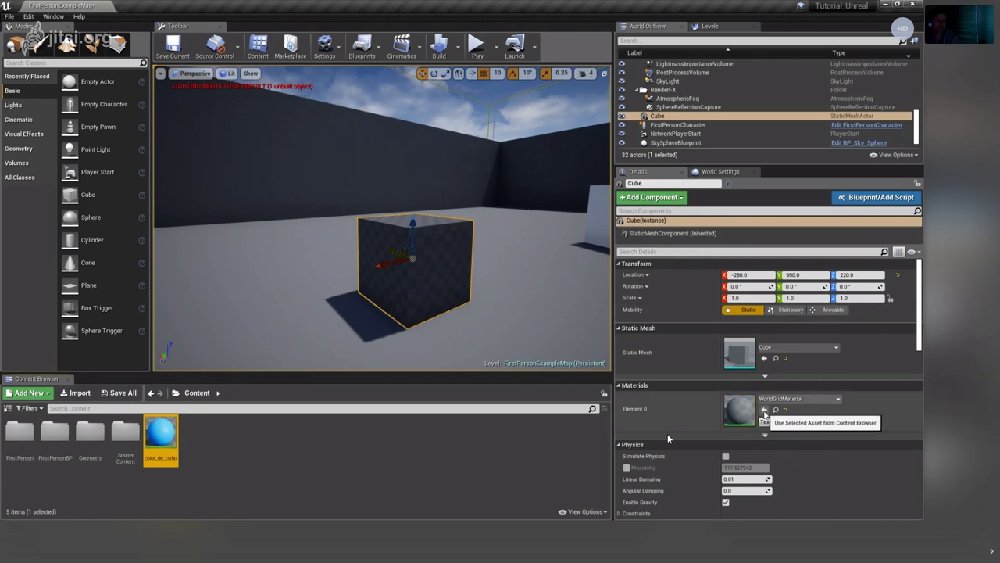
click(764, 411)
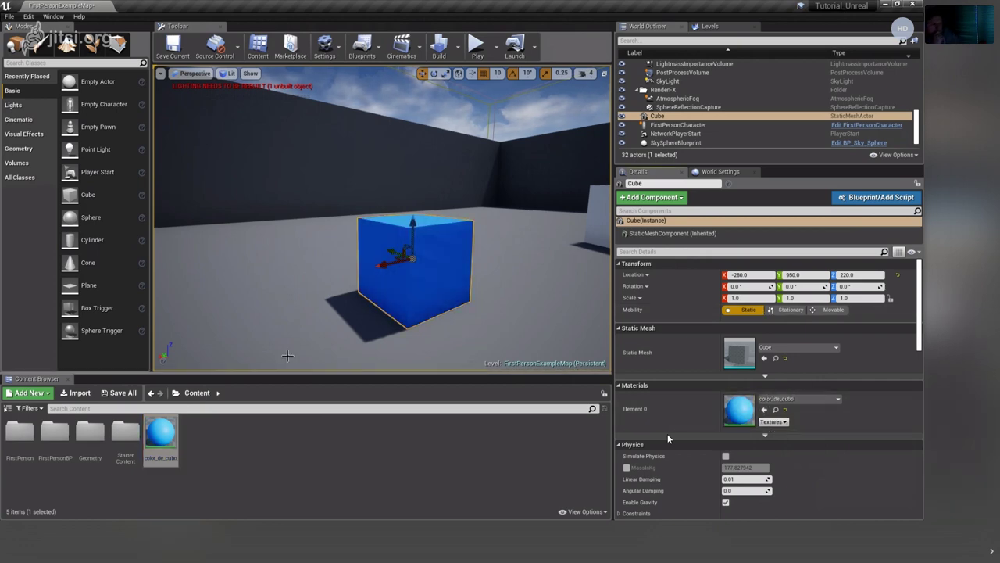
mouse_move(288, 355)
mouse_down()
mouse_move(305, 273)
mouse_move(373, 215)
mouse_up()
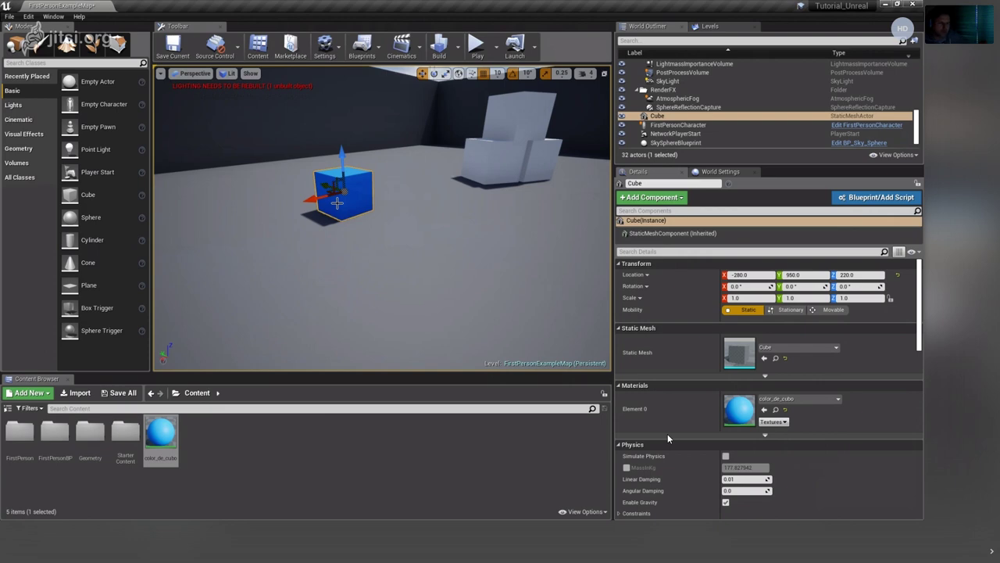
Duplicate color_de_cubo as cubo_rojo and drop a second cube, Cube2, into the level.
right_click(165, 440)
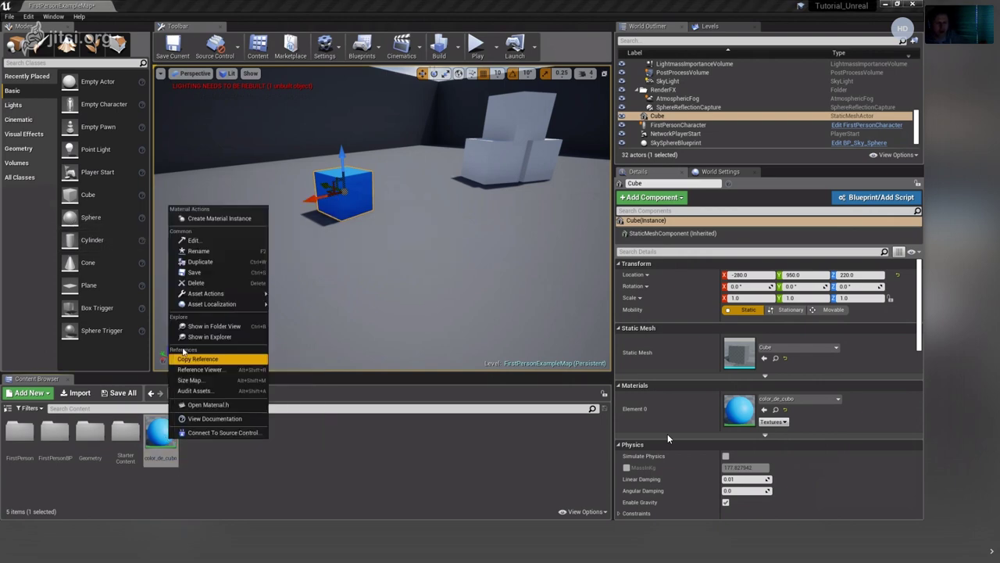
click(218, 268)
text(cubo_)
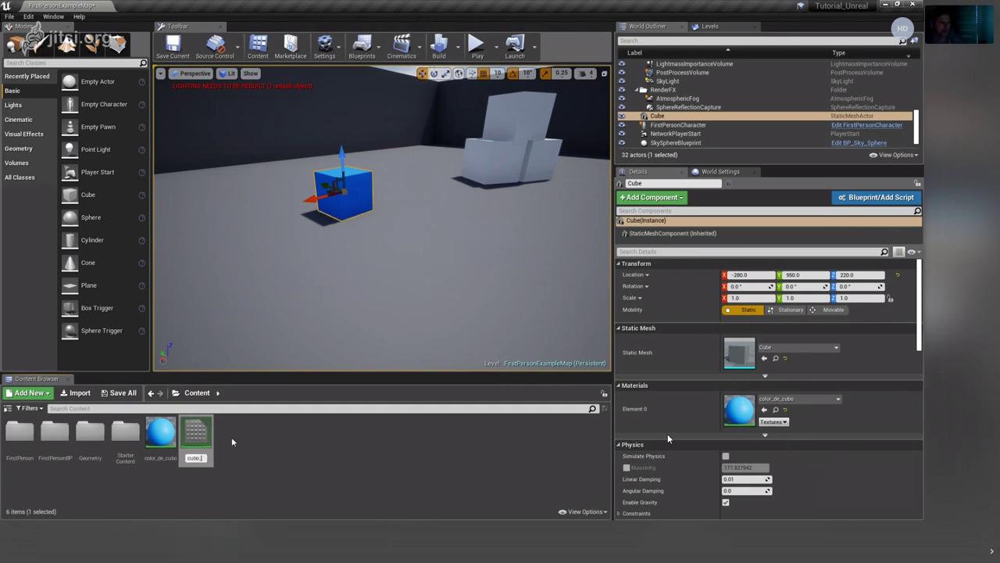
text(rojo)
key(Return)
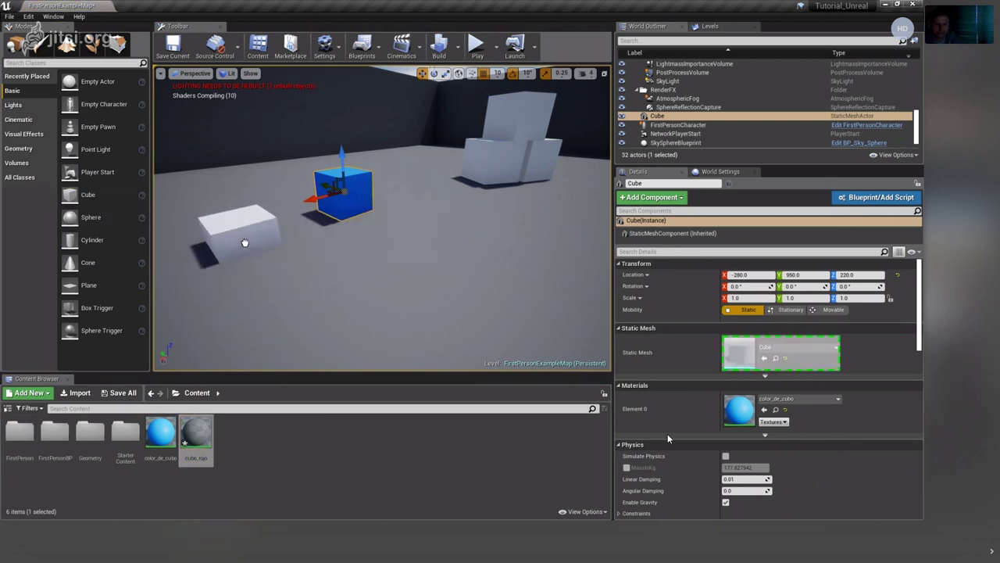
drag(96, 201, 232, 195)
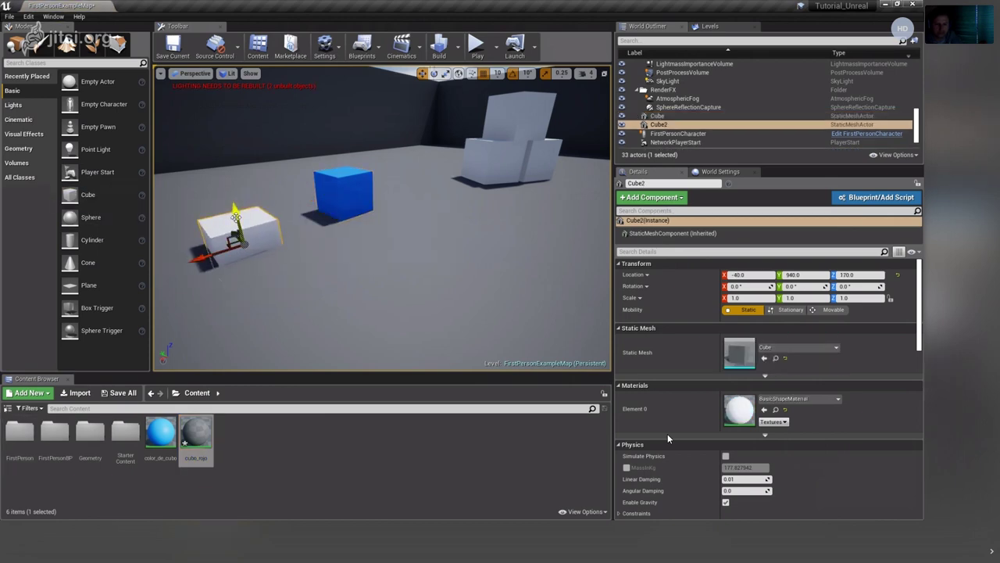
Set cubo_rojo's color parameter to pure red (FF0000), save it and close the editor.
click(192, 426)
double_click(192, 426)
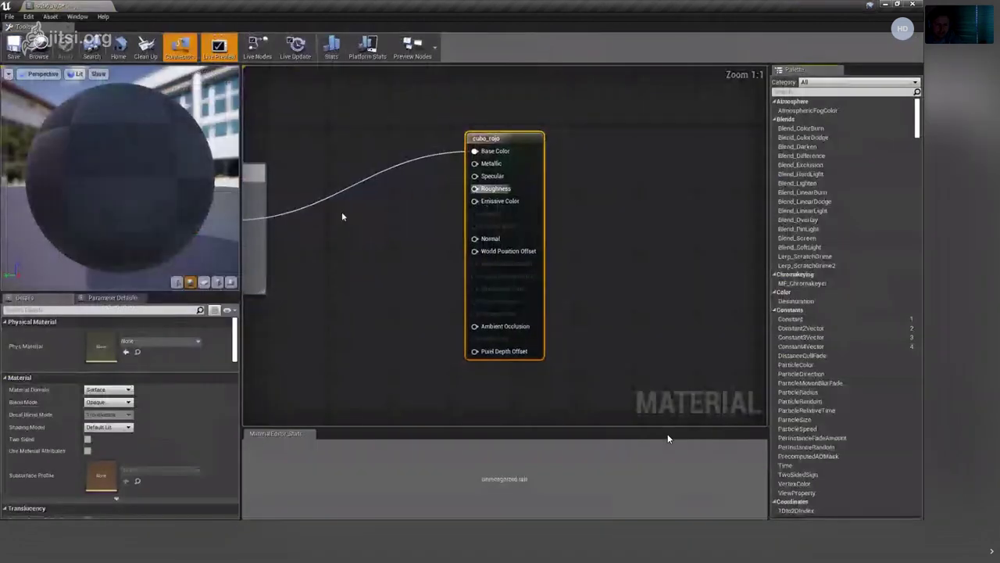
double_click(343, 243)
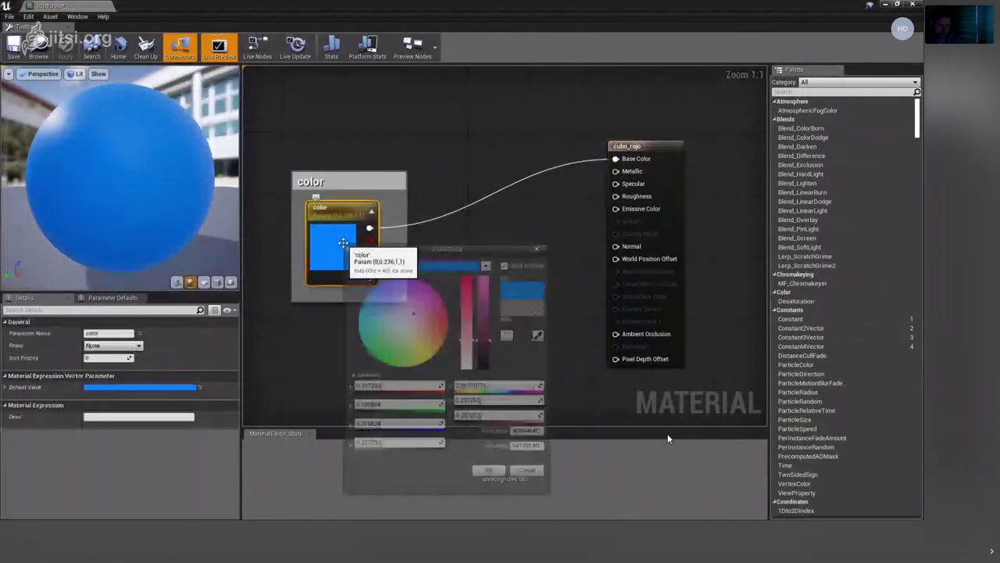
click(461, 320)
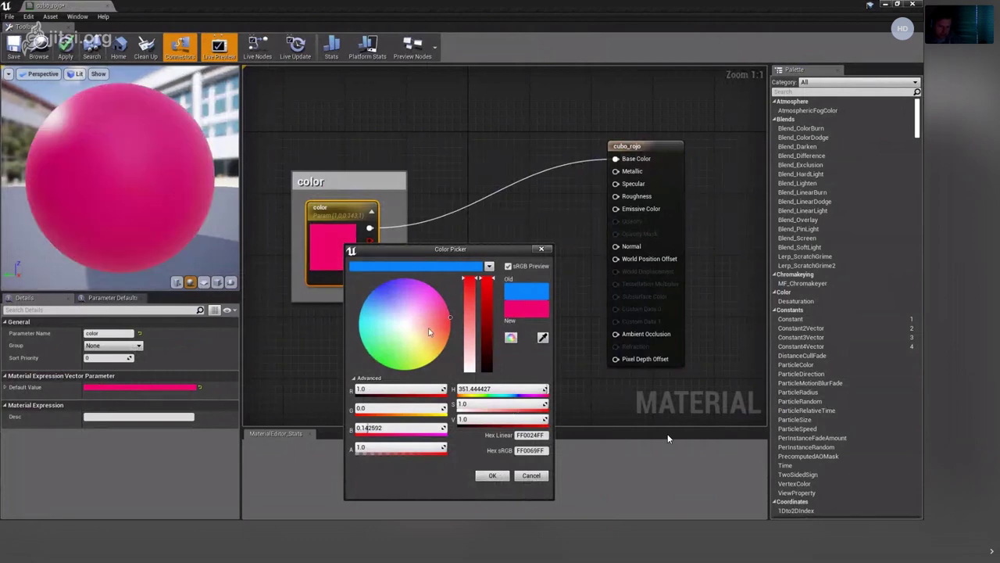
click(458, 325)
click(461, 323)
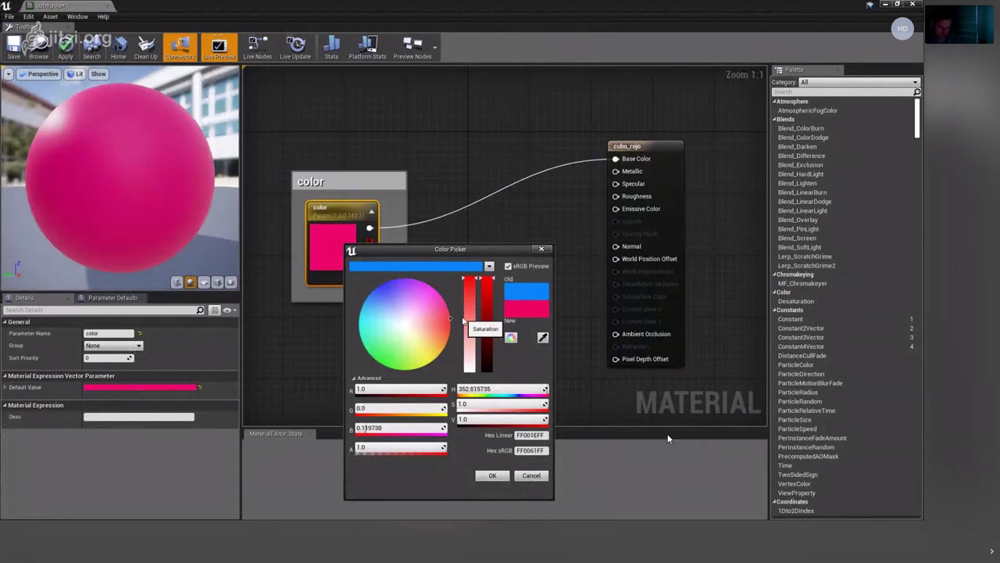
click(468, 328)
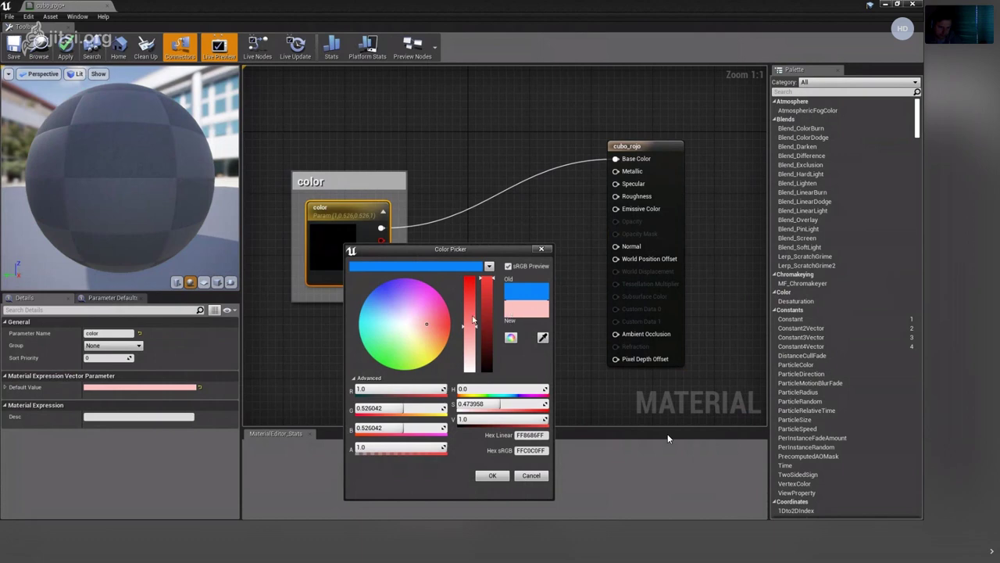
drag(464, 329, 469, 278)
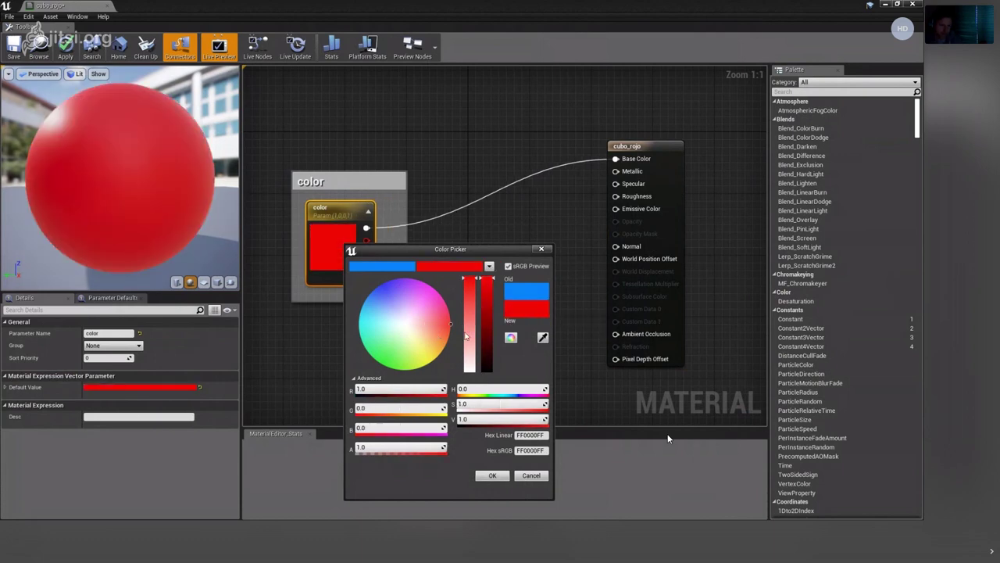
click(492, 476)
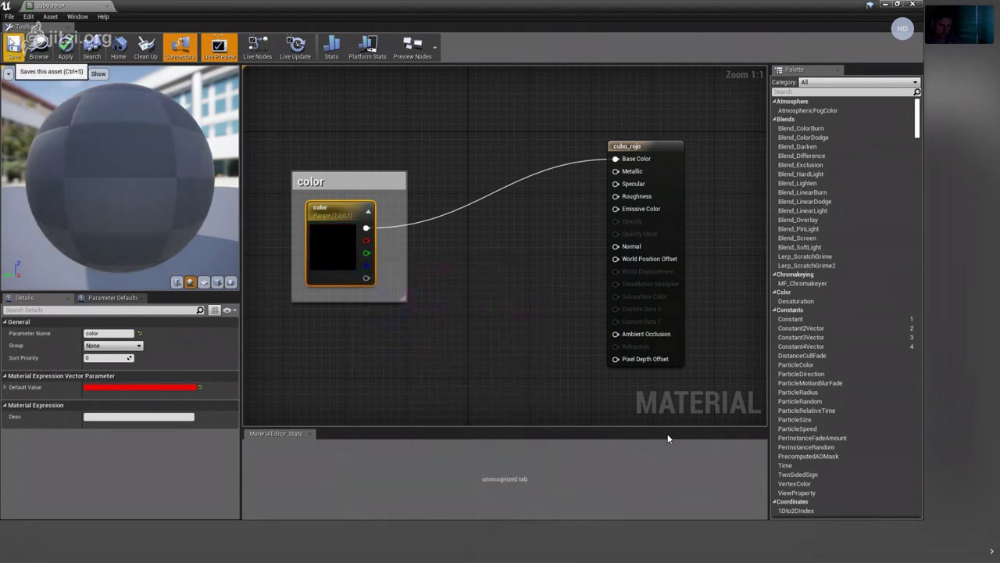
click(14, 47)
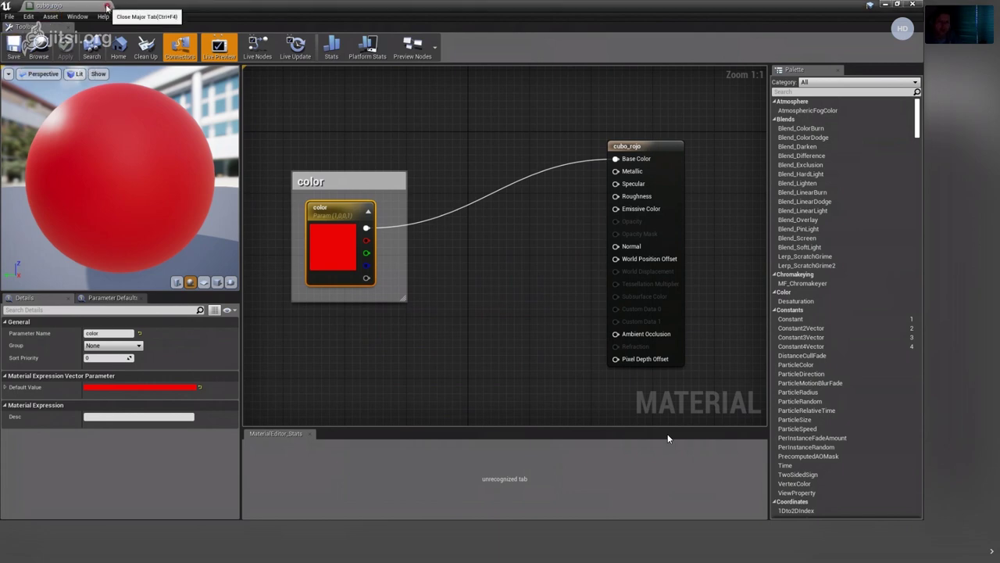
click(107, 6)
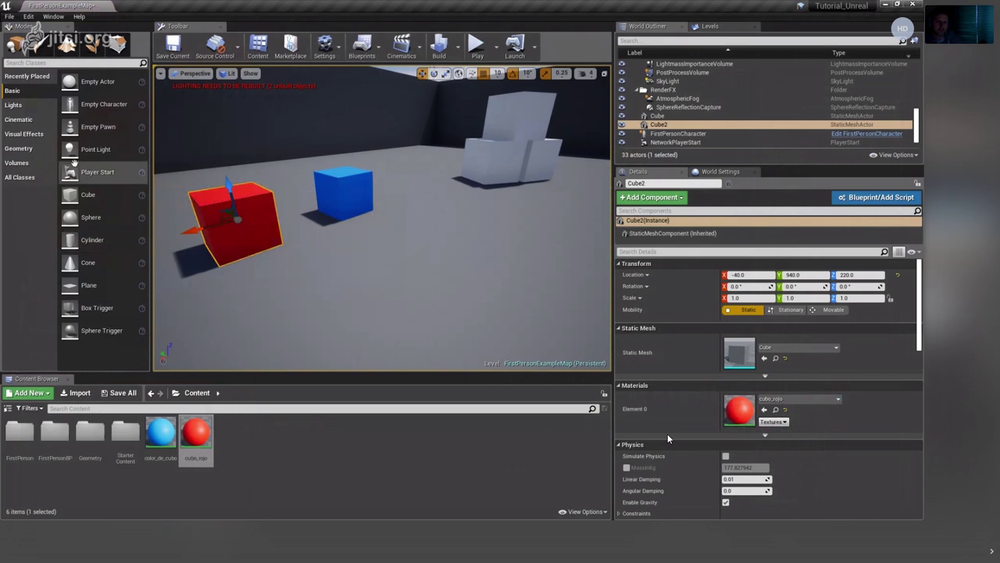
Search 'trigger' in the Modes panel to list Box, Capsule, Sphere Trigger and Trigger Volume.
click(58, 64)
text(trigger)
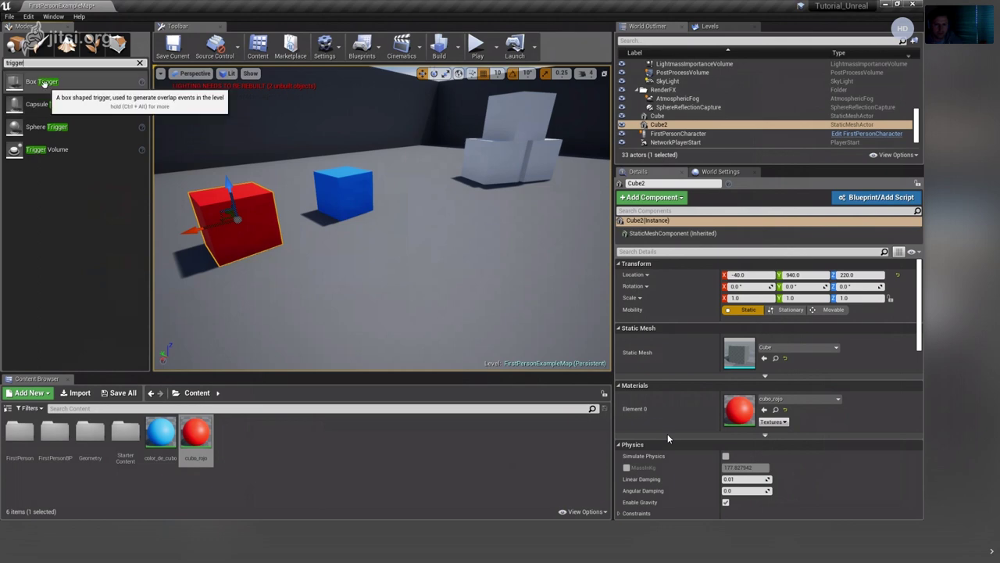
Place a Box Trigger near the red cube and raise it to Z 210.
drag(45, 83, 271, 276)
key(f)
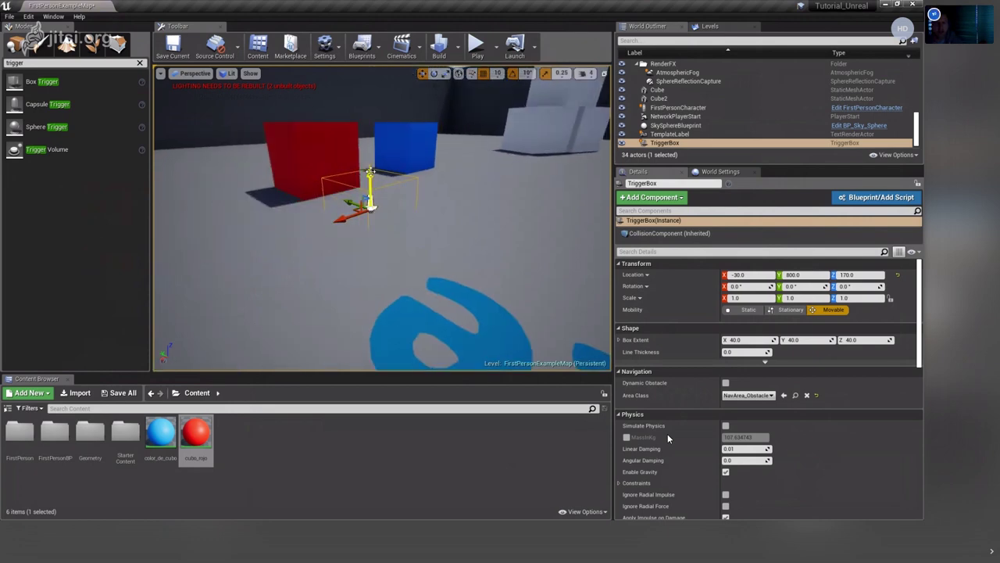
drag(369, 177, 369, 147)
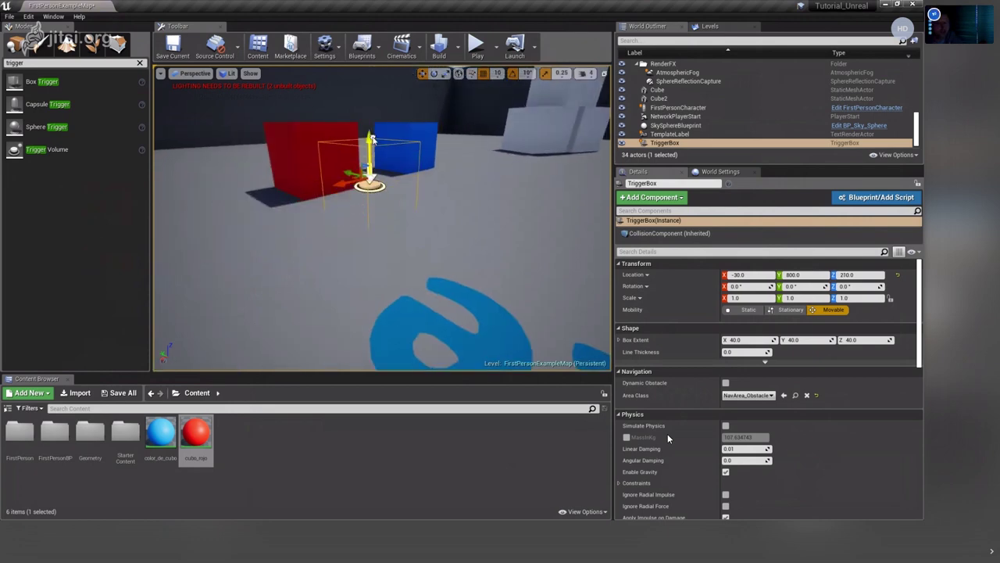
Place a Trigger Volume in the level near the cubes.
drag(39, 149, 235, 245)
key(f)
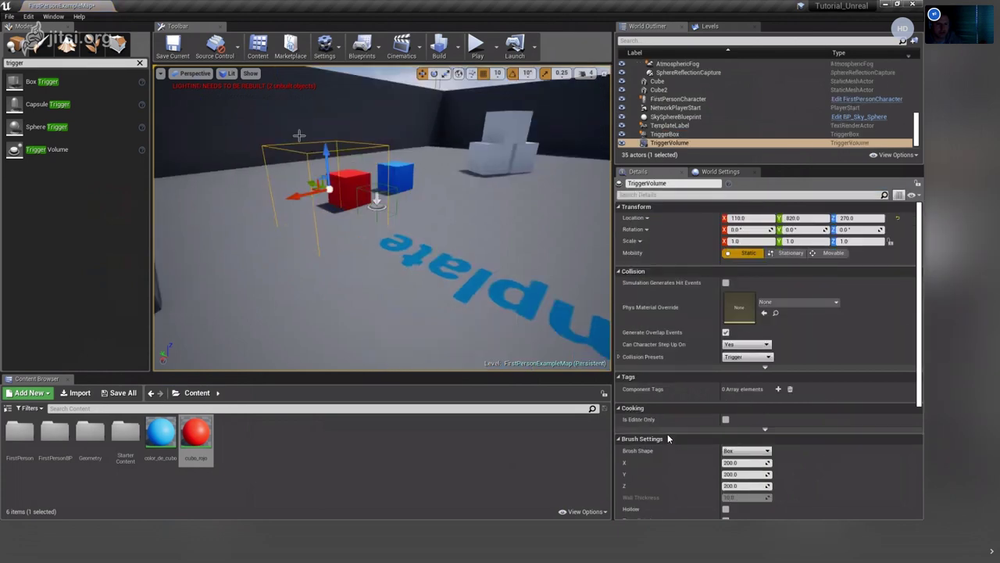
scroll(289, 229, up, 3)
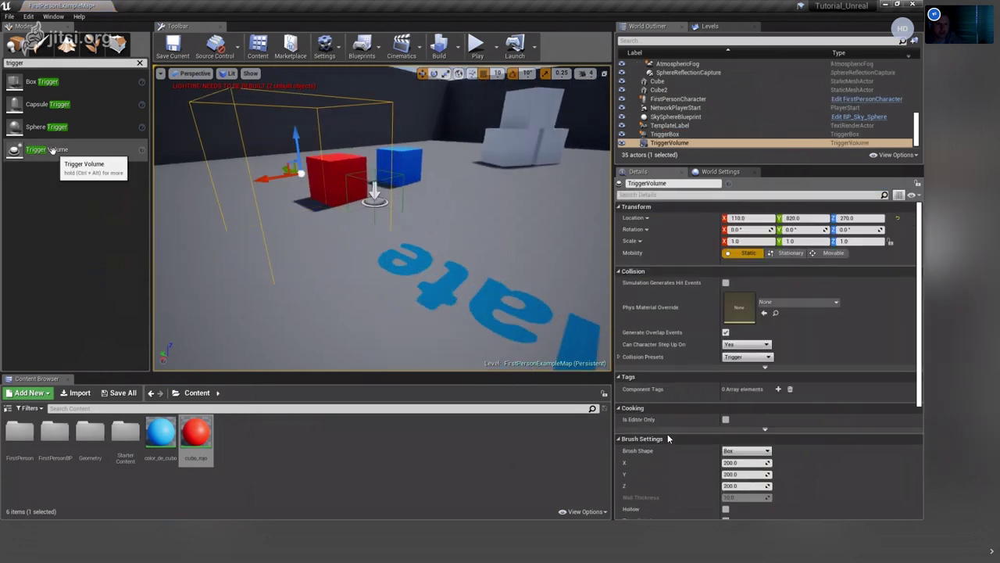
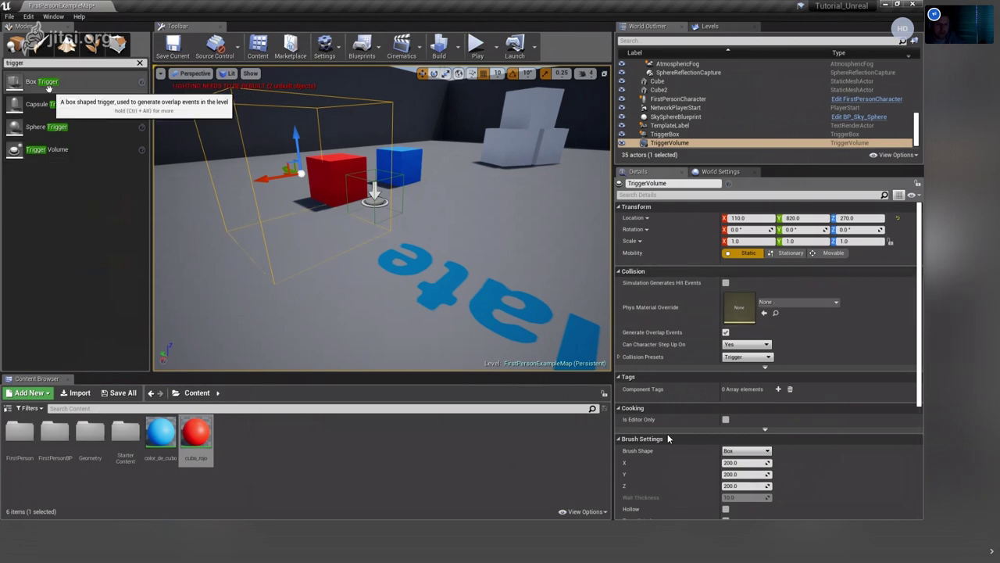
Inspect the blue Cube, Floor, TriggerVolume and TriggerBox actors in the World Outliner.
click(398, 180)
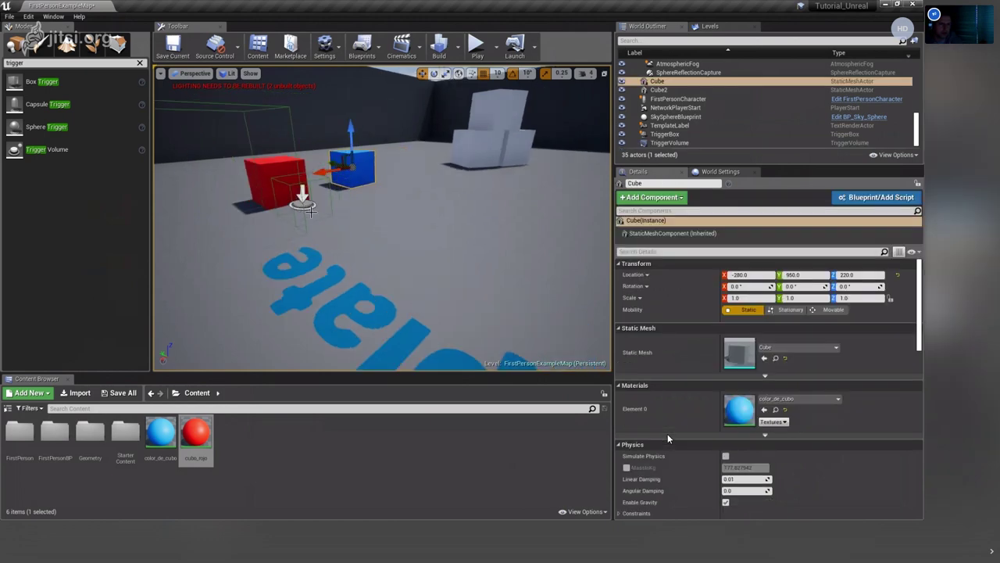
click(327, 216)
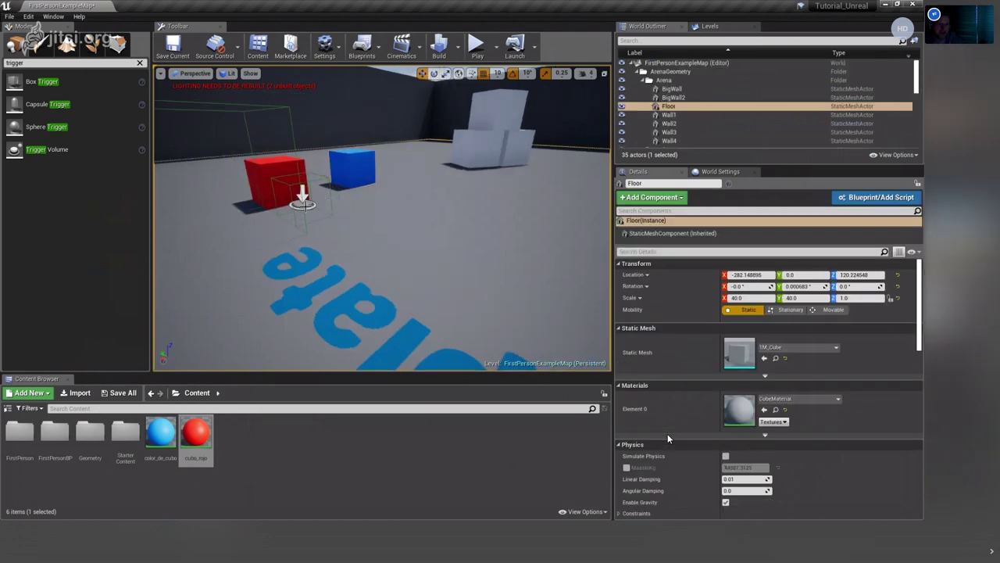
scroll(822, 394, down, 2)
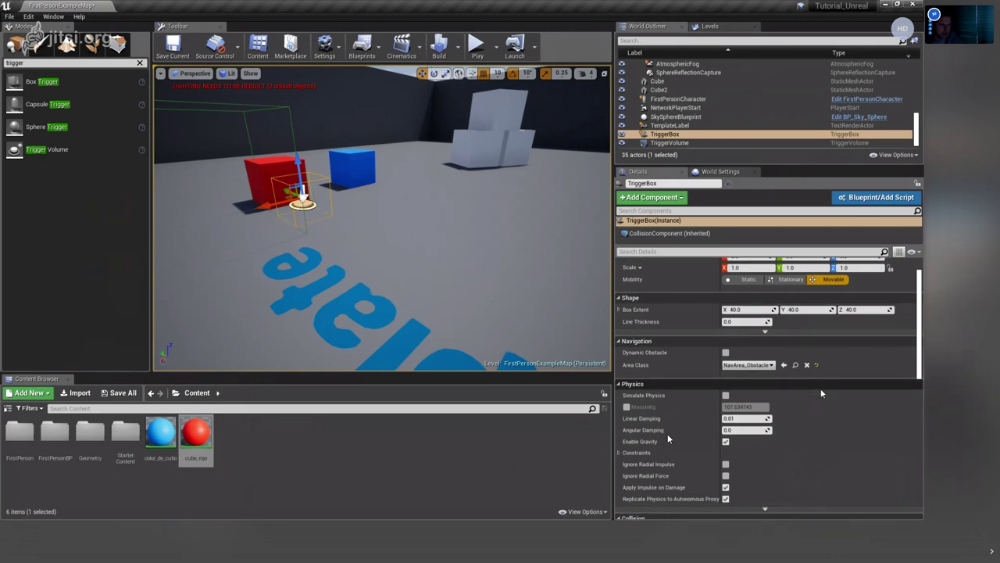
click(234, 262)
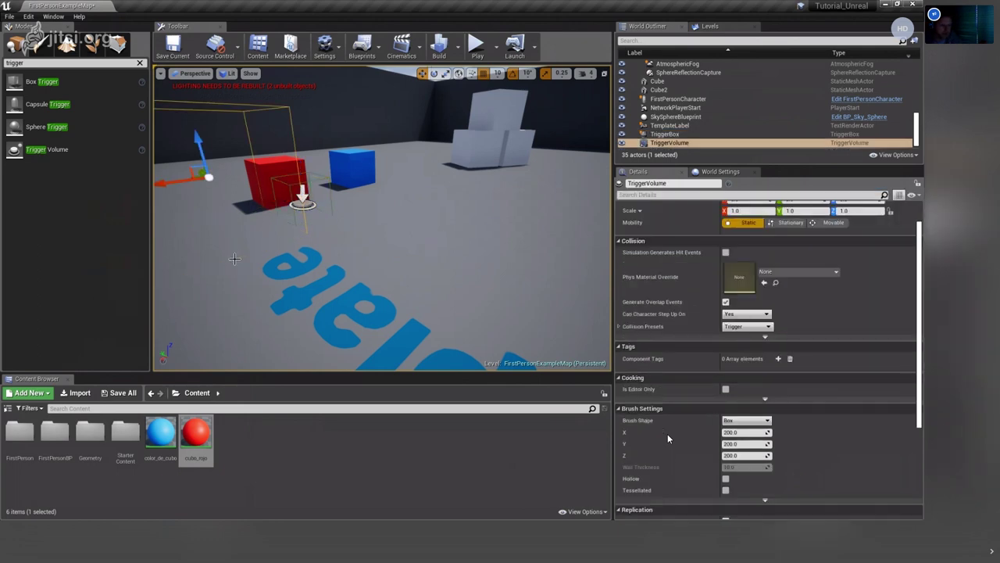
click(309, 203)
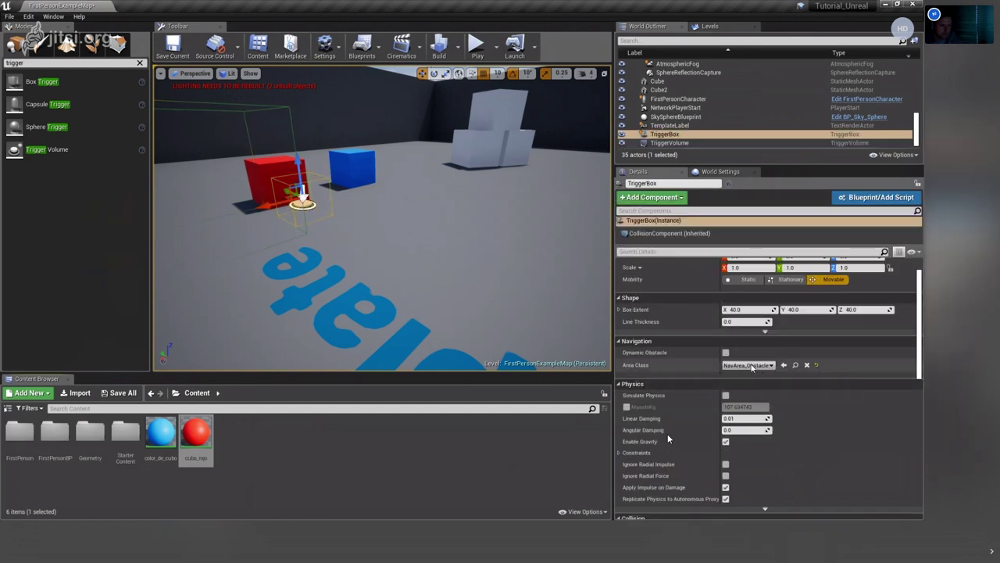
click(750, 365)
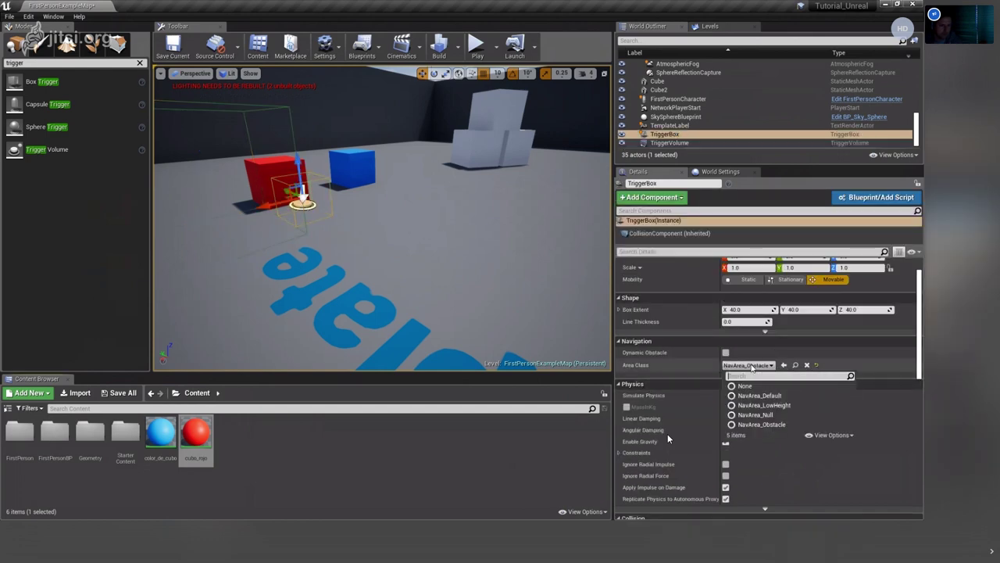
Delete the TriggerVolume from the level.
click(242, 230)
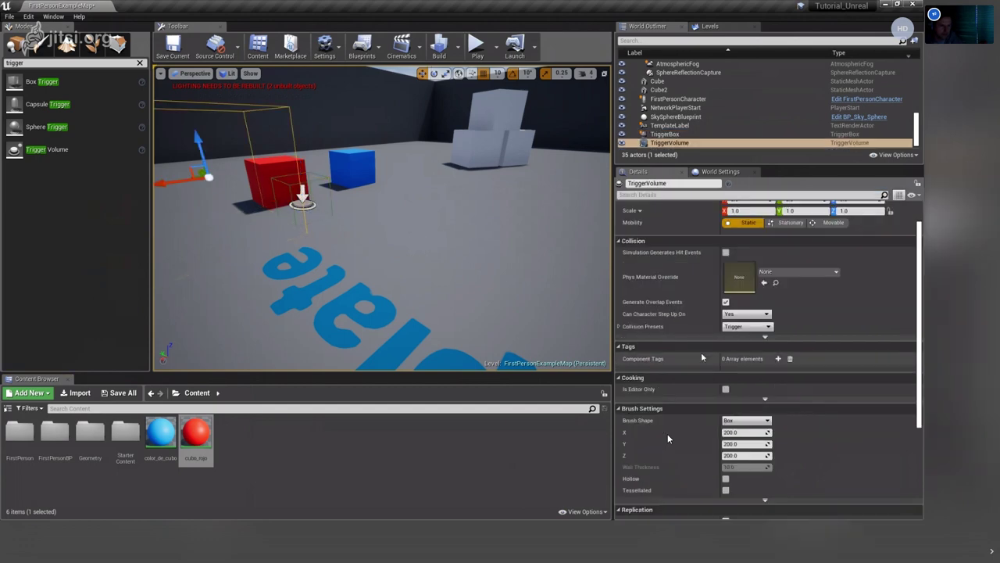
right_drag(391, 235, 406, 243)
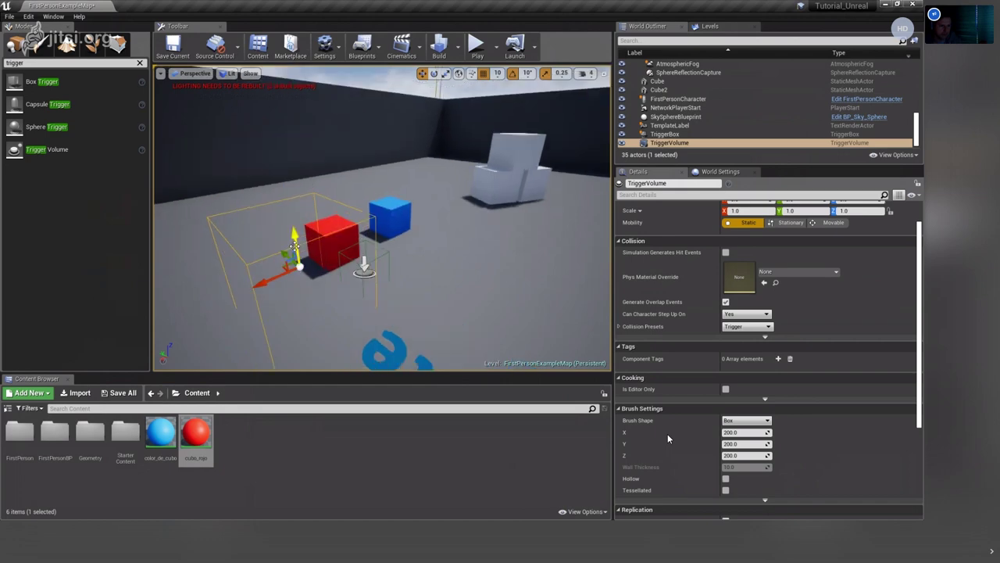
key(Delete)
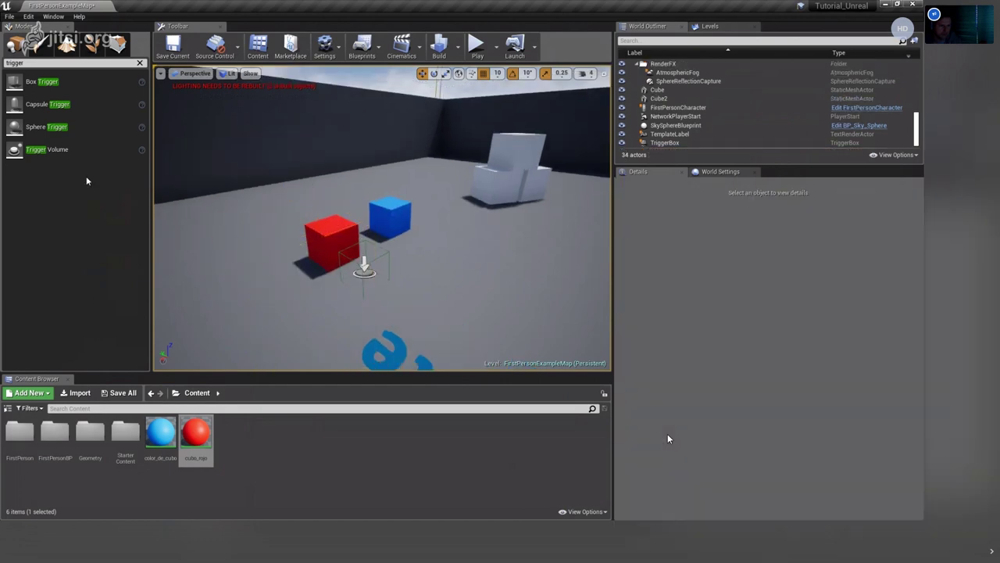
Place a Box Trigger in the level beside the red cube and select it.
mouse_move(39, 81)
mouse_down()
mouse_move(173, 199)
mouse_move(359, 266)
mouse_up()
scroll(372, 286, up, 2)
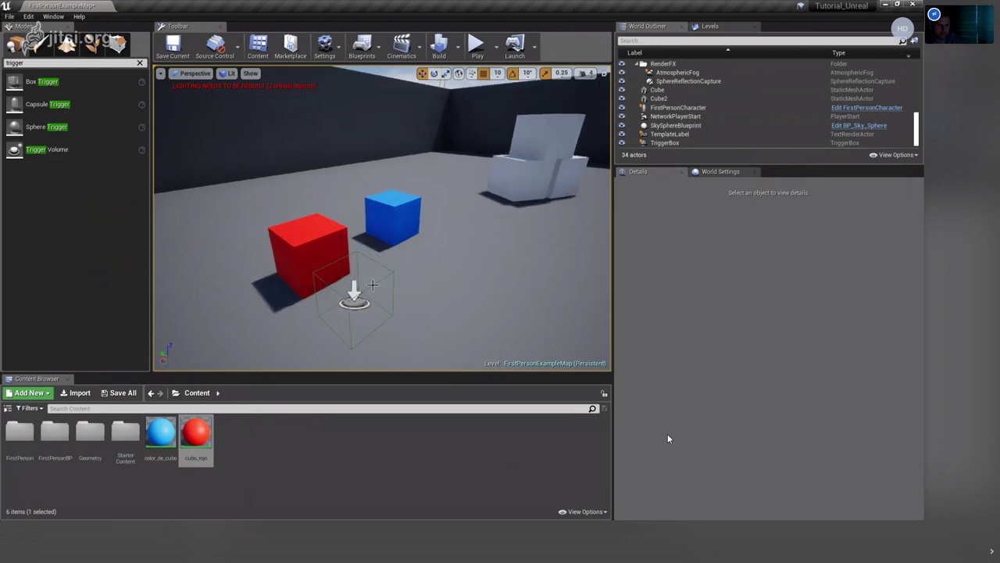
click(336, 250)
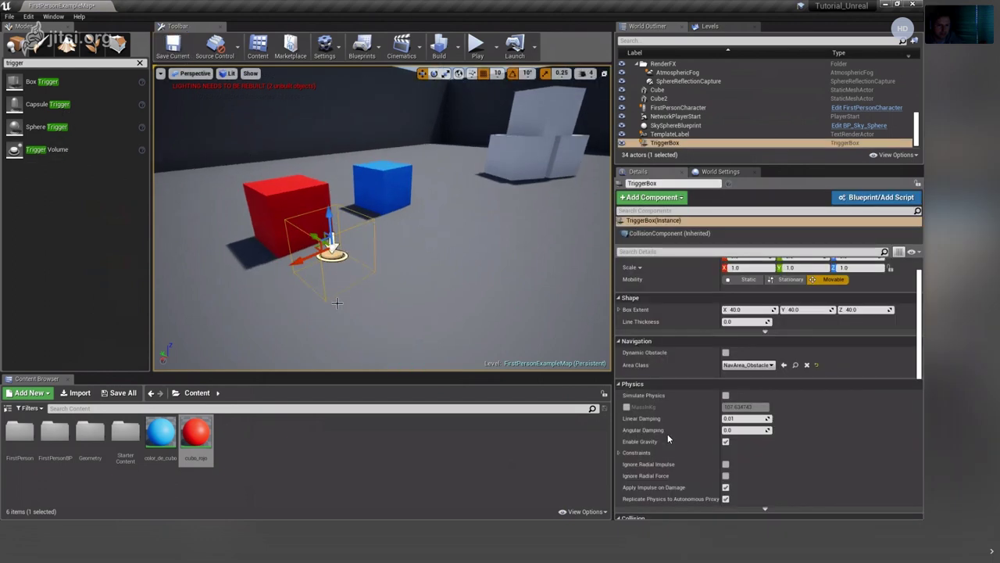
scroll(344, 297, down, 2)
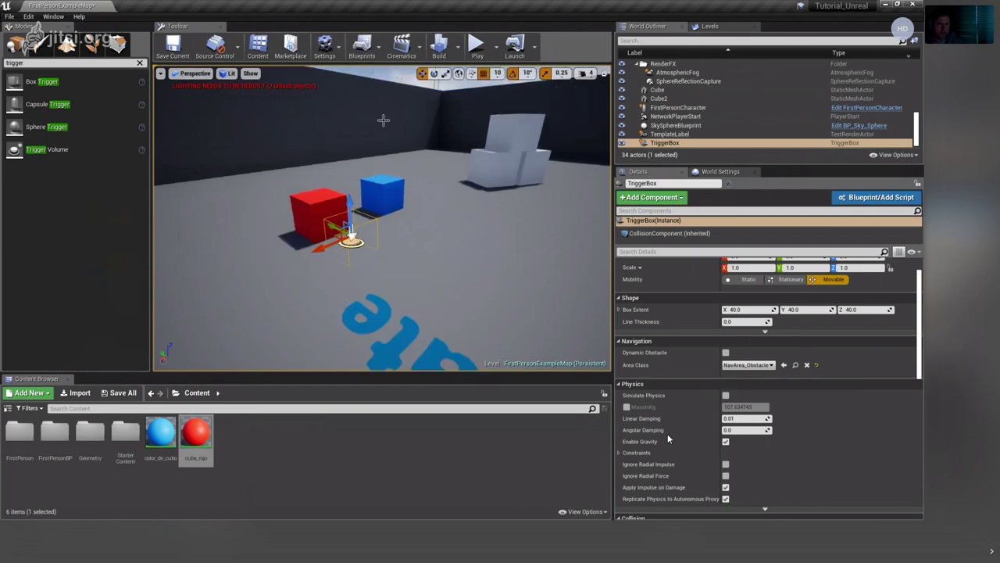
click(367, 56)
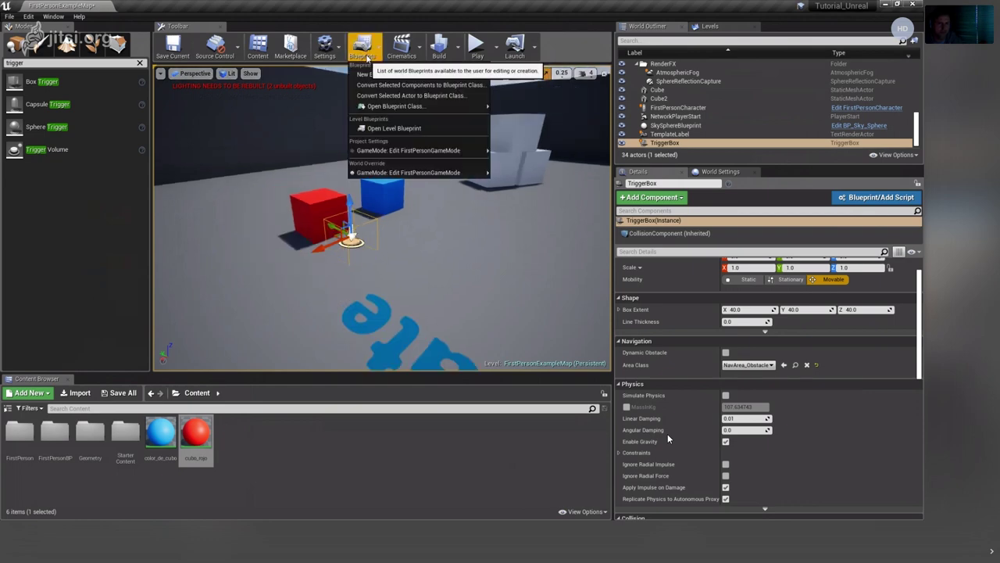
Open the map's Level Blueprint in its own tab next to the level editor.
click(422, 129)
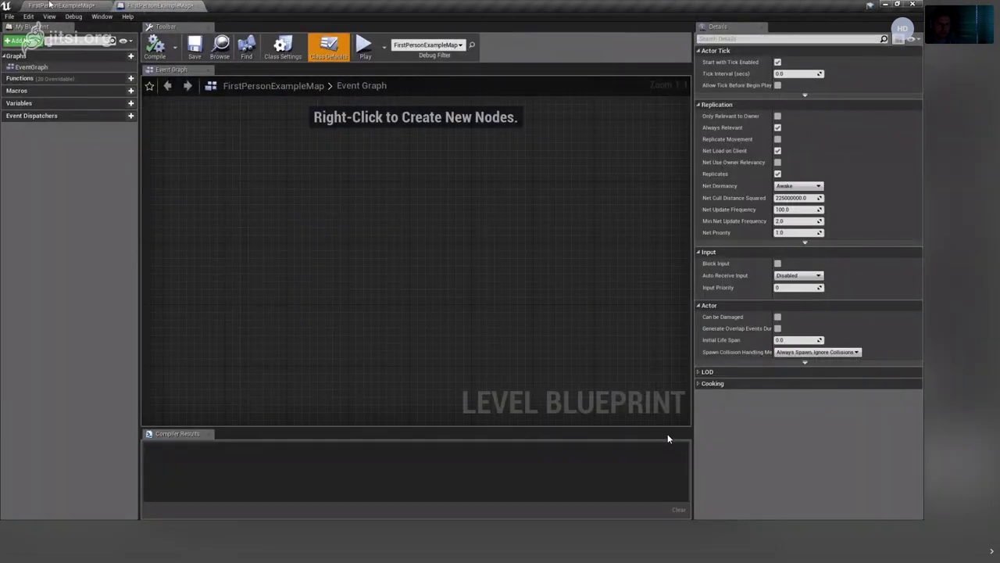
click(49, 4)
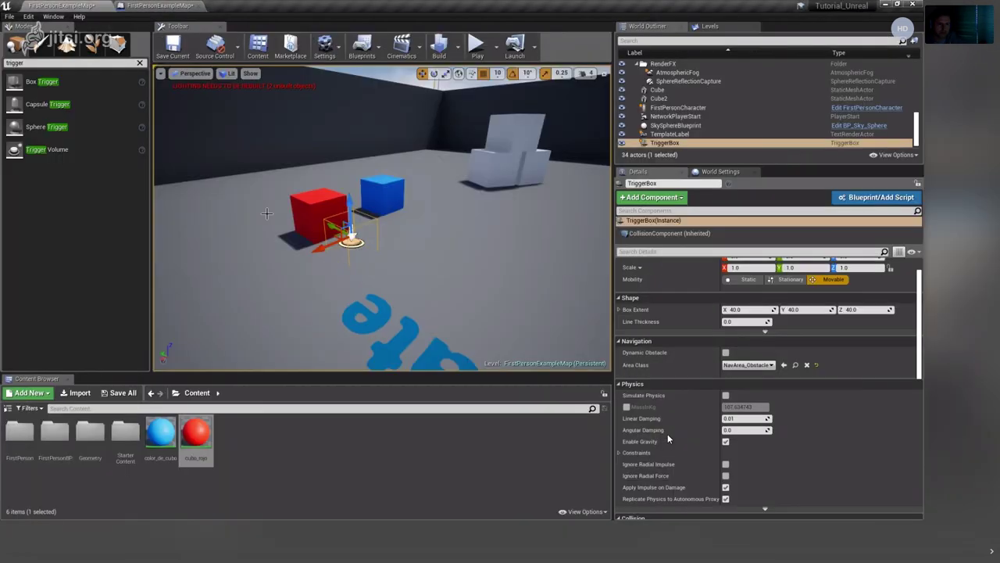
click(179, 4)
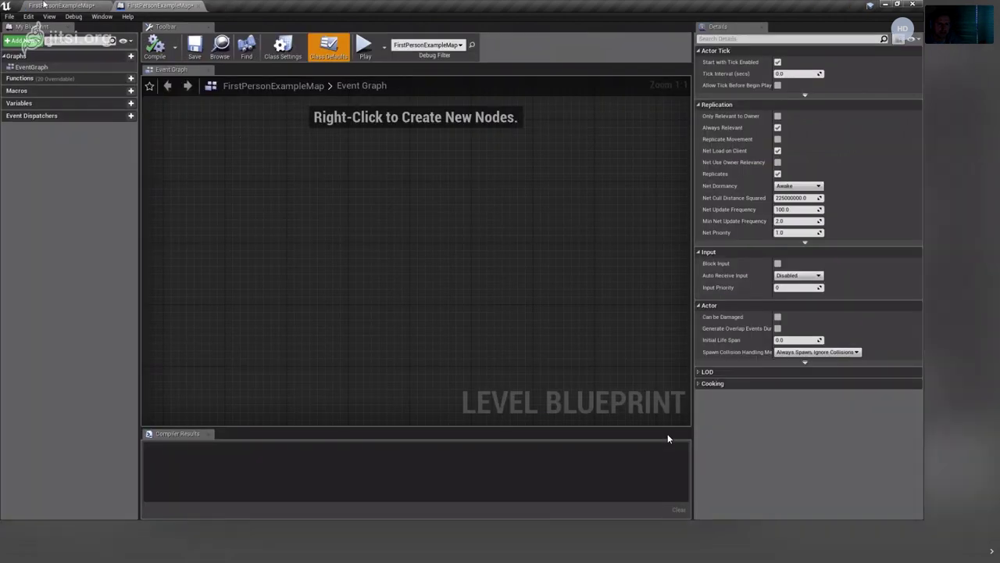
key(alt+Tab)
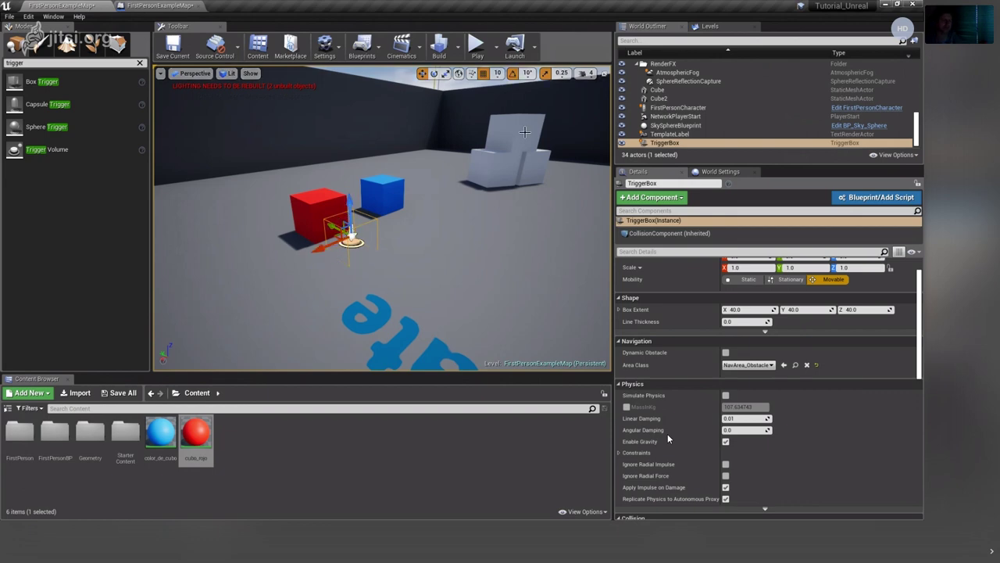
scroll(684, 121, up, 2)
scroll(684, 121, down, 2)
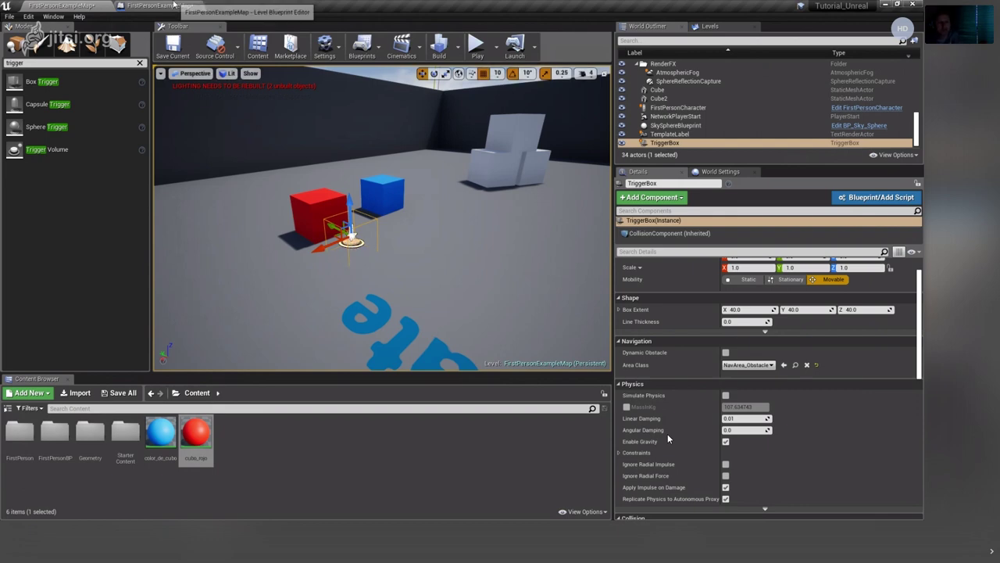
Add a TriggerBox reference node to the Event Graph and move it down-left.
click(174, 6)
right_click(281, 246)
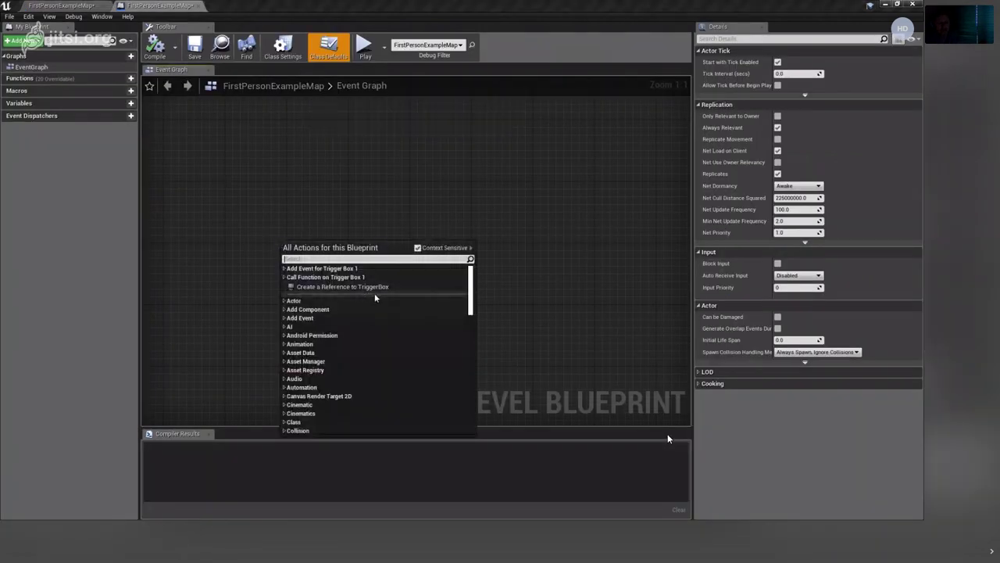
click(380, 289)
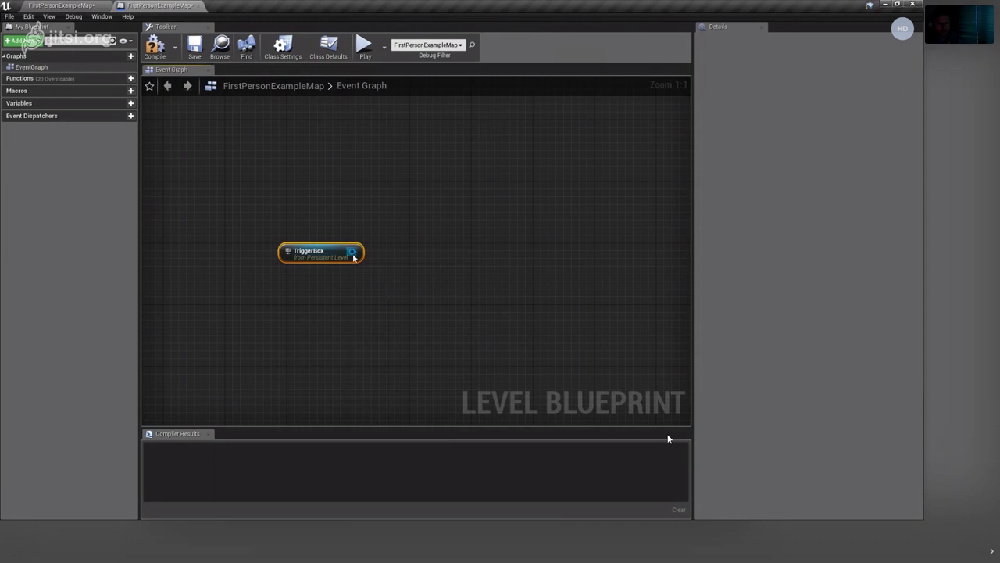
drag(354, 258, 328, 305)
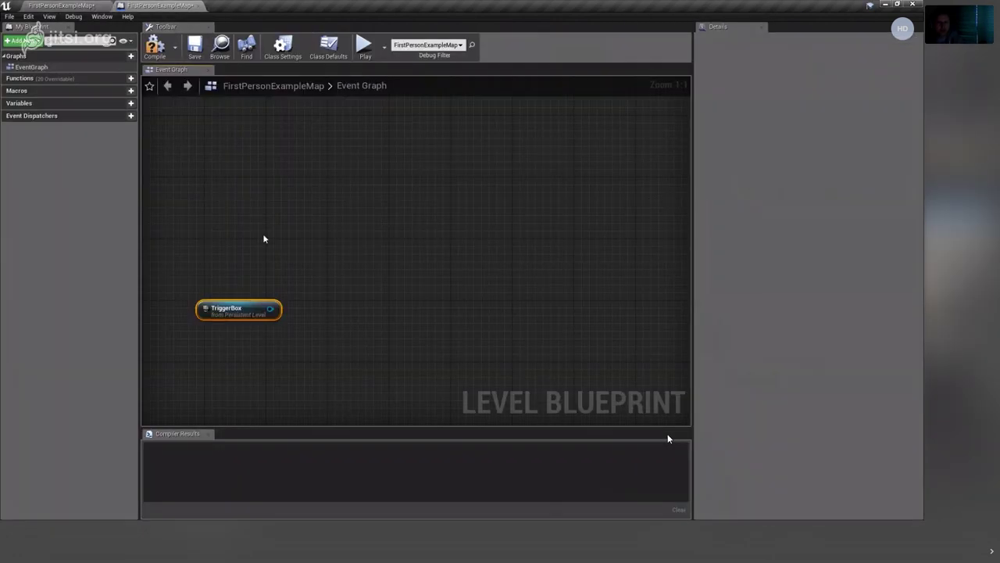
Expand Add Event for Trigger Box 1 to show its Collision events.
right_click(264, 238)
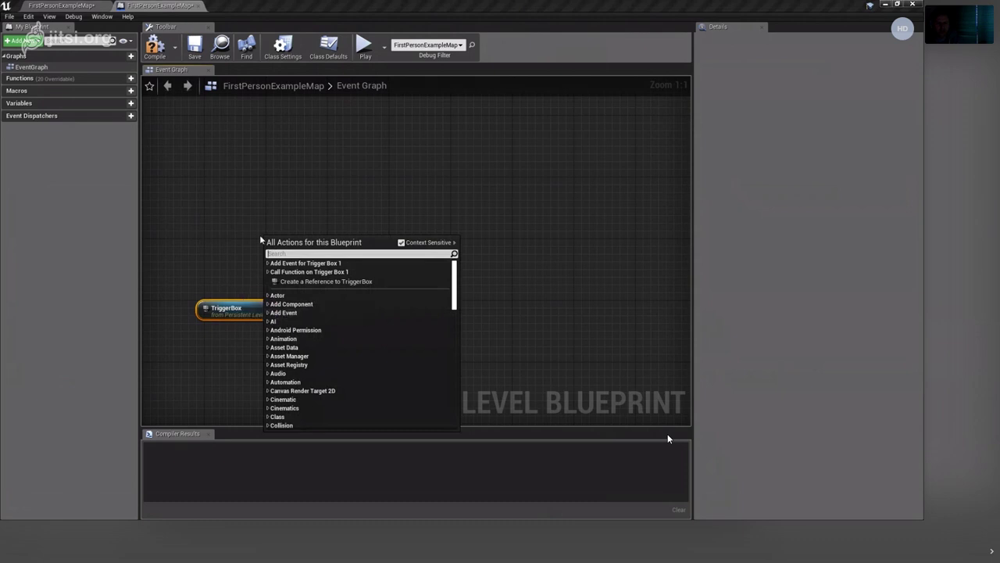
click(316, 227)
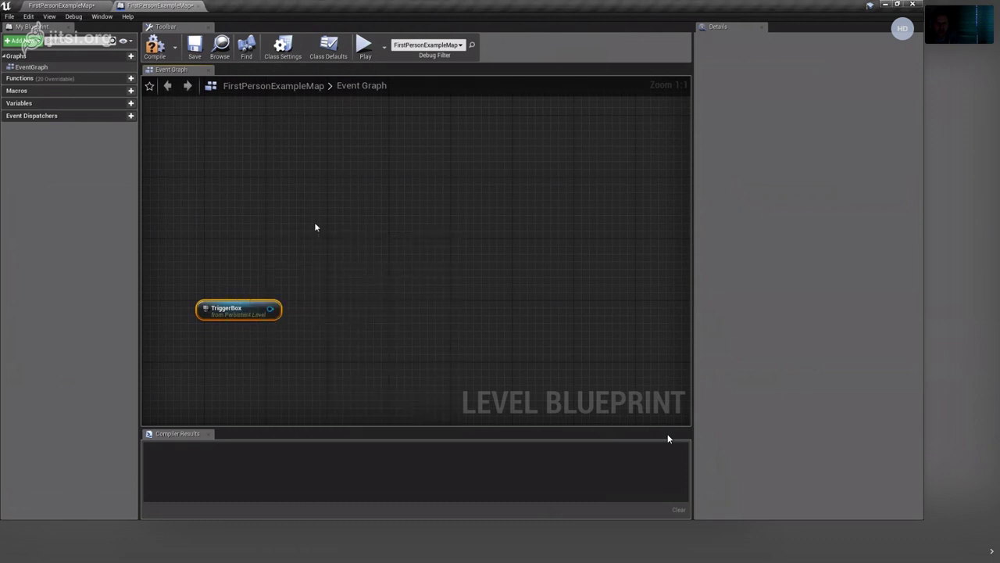
right_click(315, 228)
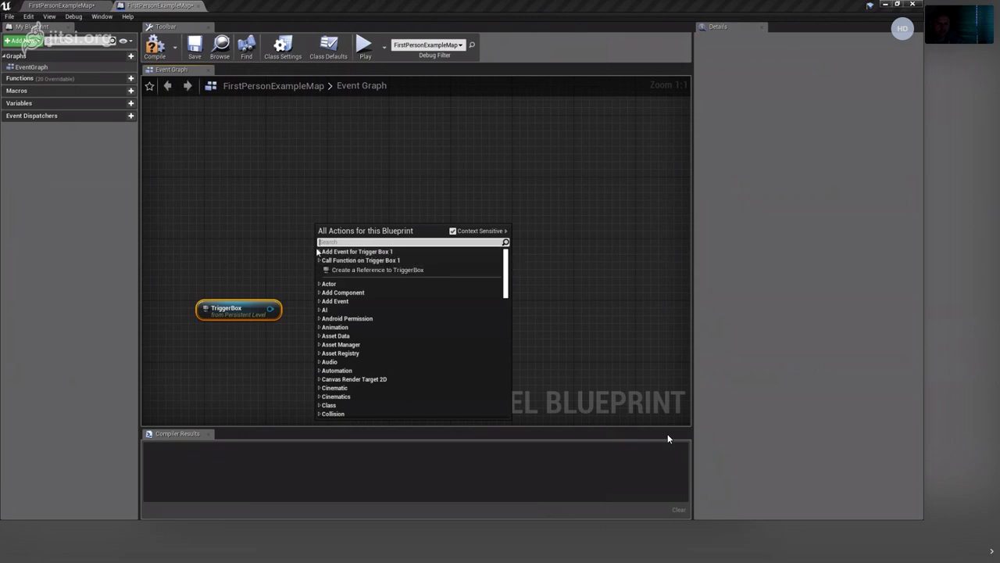
click(319, 253)
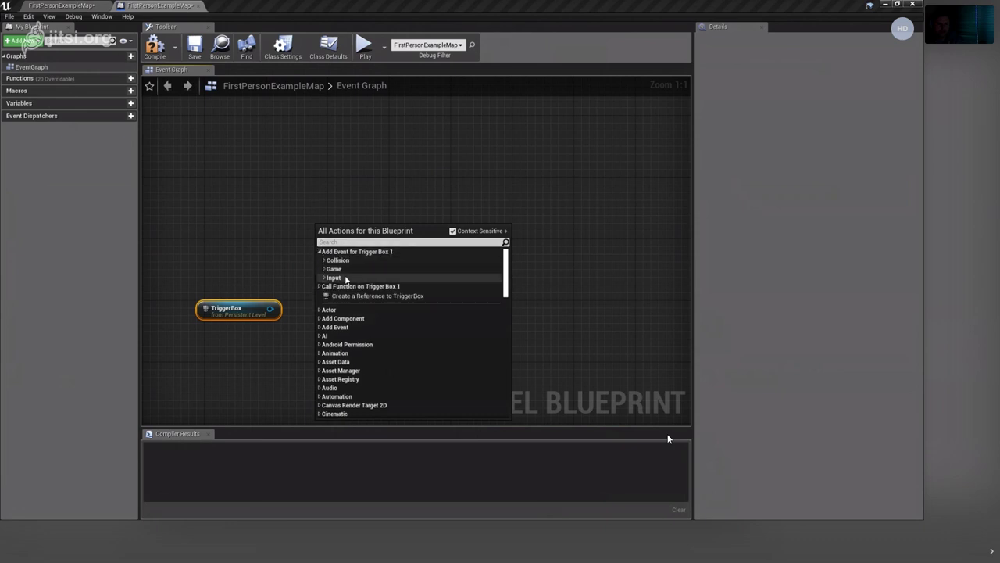
click(325, 260)
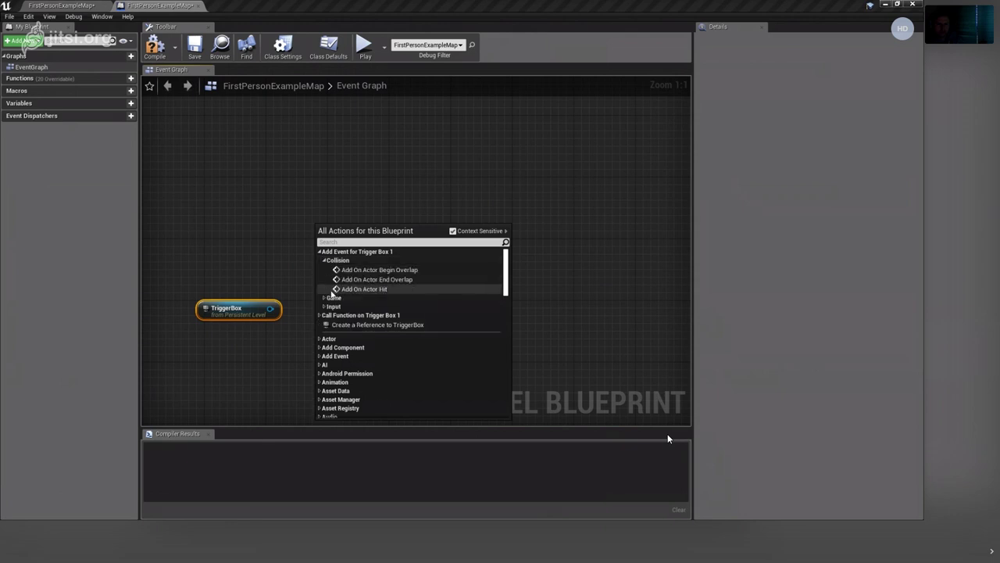
Add an OnActorBeginOverlap event for the TriggerBox and position it.
click(415, 274)
drag(399, 239, 282, 184)
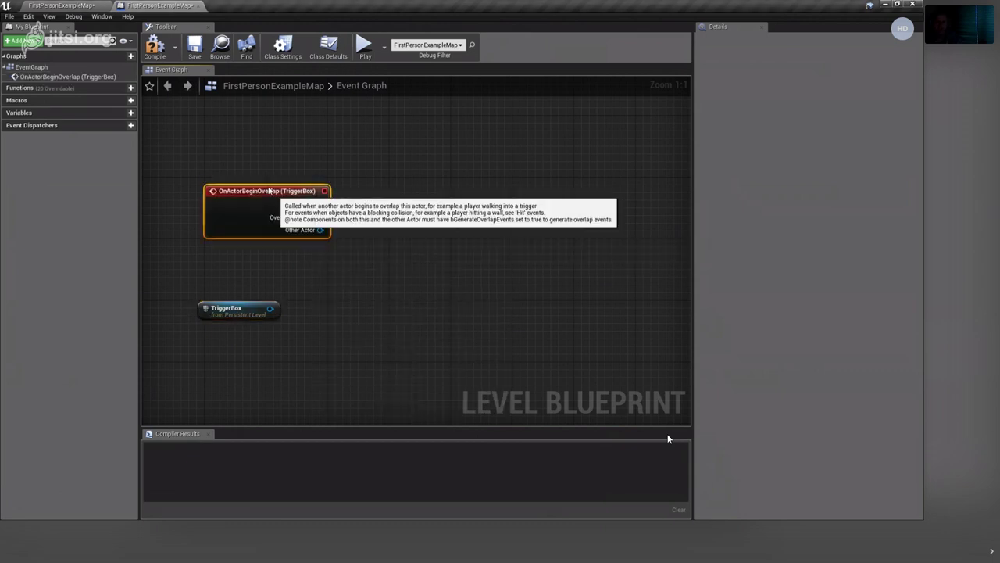
right_drag(284, 312, 364, 304)
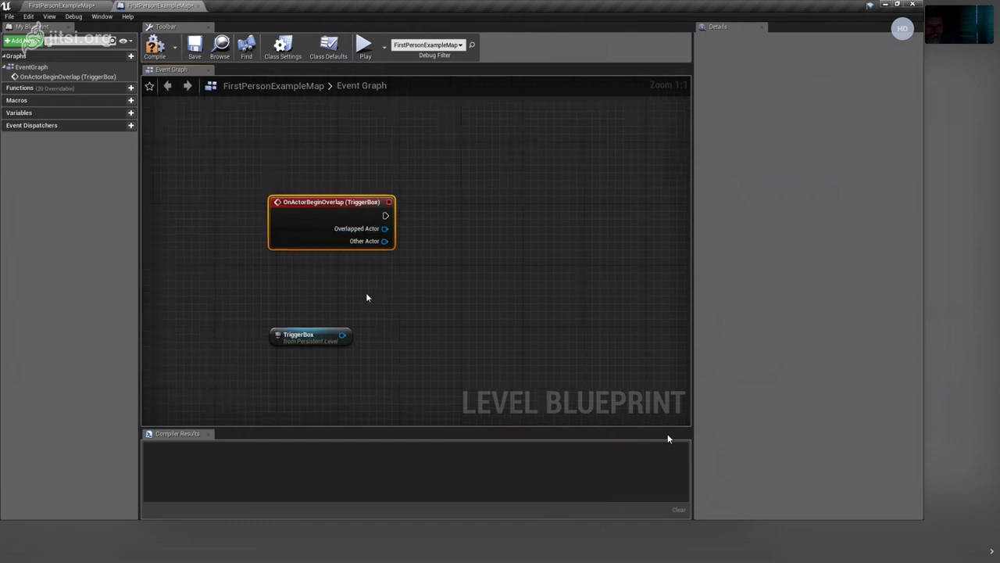
Delete the TriggerBox reference node and pull a wire from Other Actor.
drag(275, 292, 323, 349)
key(Delete)
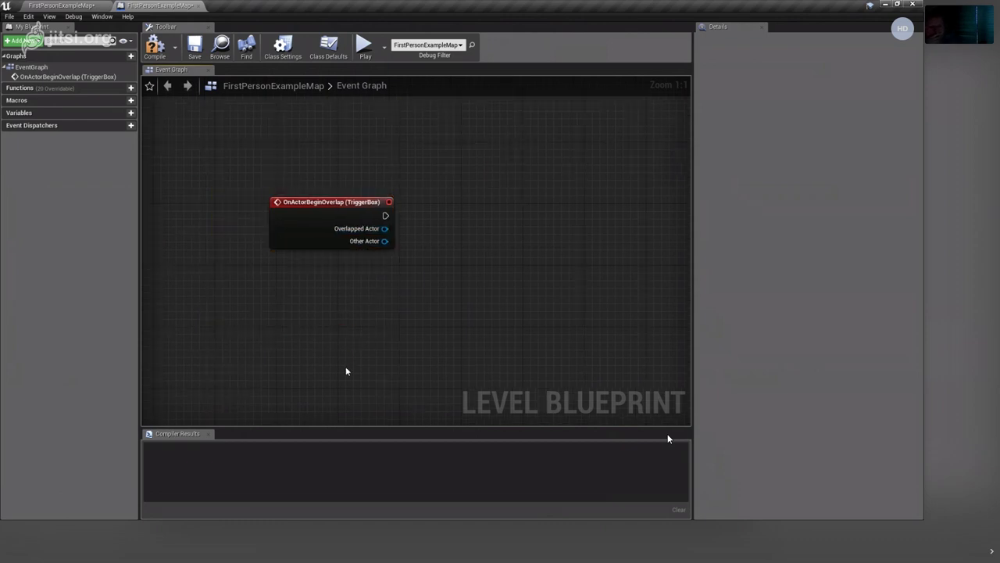
drag(319, 202, 290, 226)
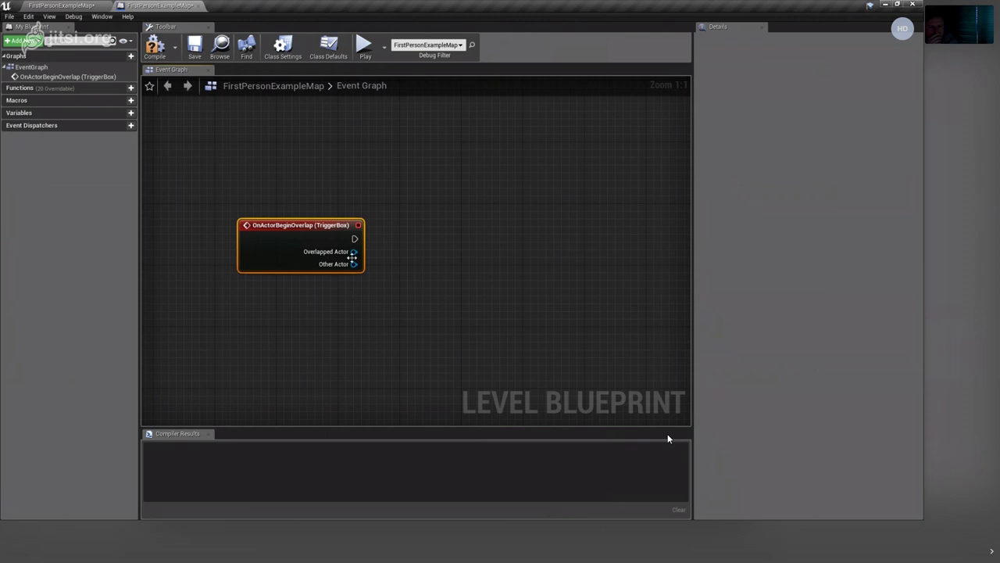
mouse_move(354, 264)
mouse_down()
mouse_move(492, 182)
mouse_move(536, 186)
mouse_up()
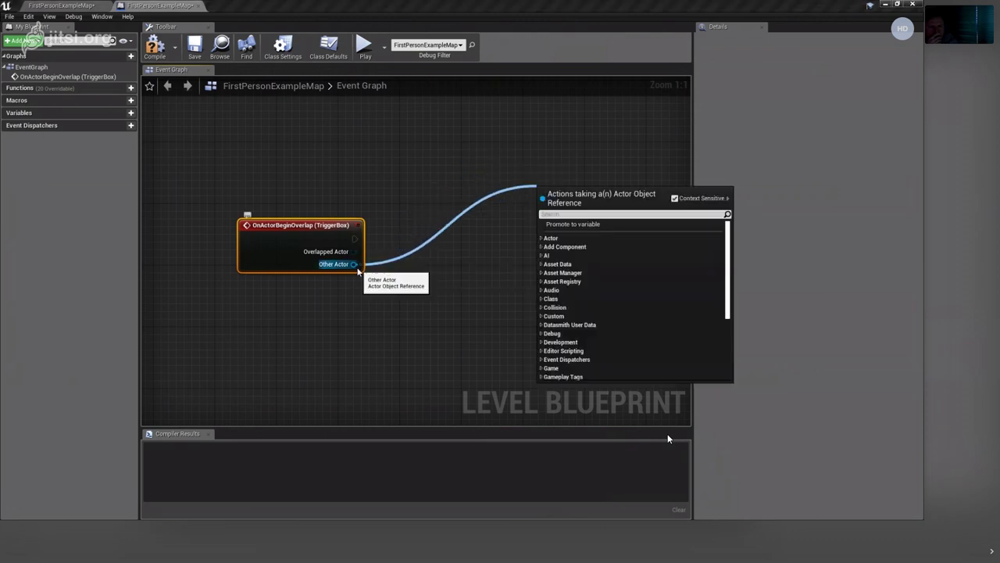
drag(354, 264, 442, 191)
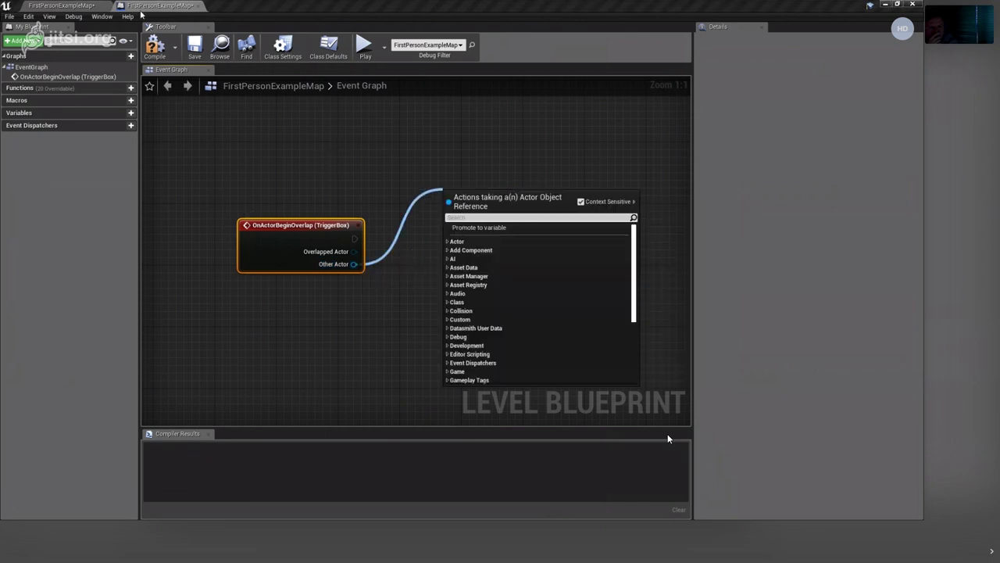
Browse to Content > FirstPersonBP > Blueprints and check the FirstPersonCharacter asset.
click(69, 4)
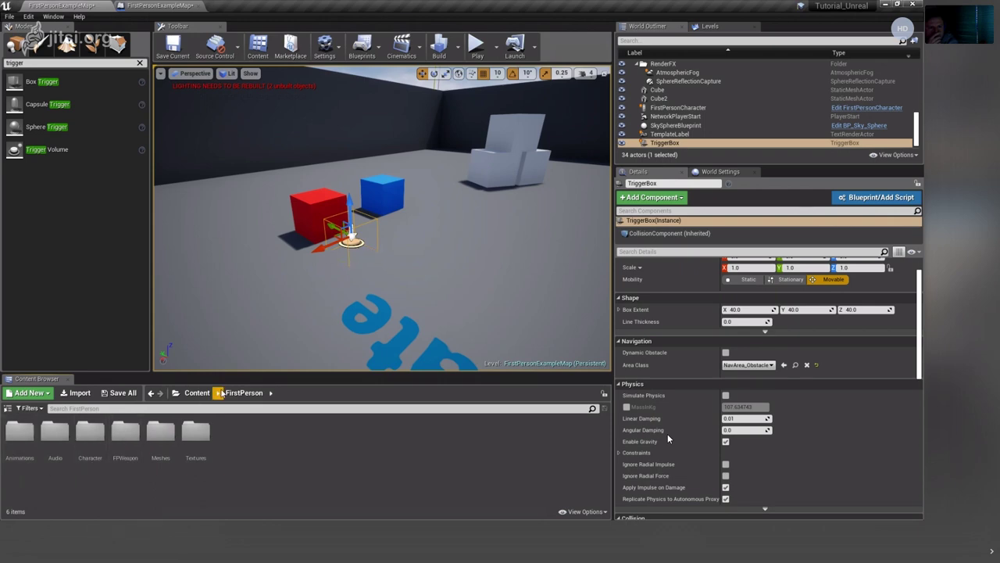
click(197, 392)
double_click(63, 453)
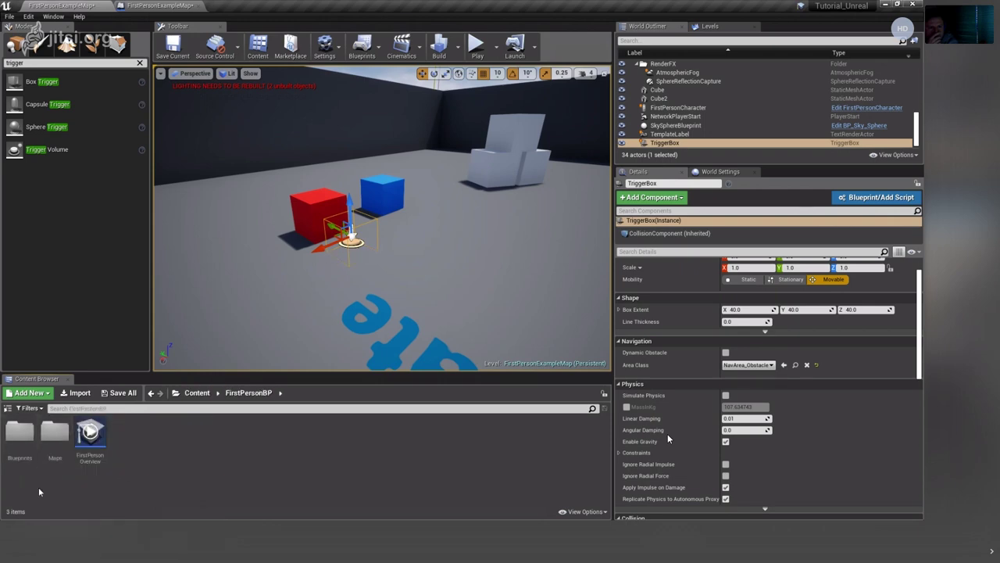
double_click(20, 438)
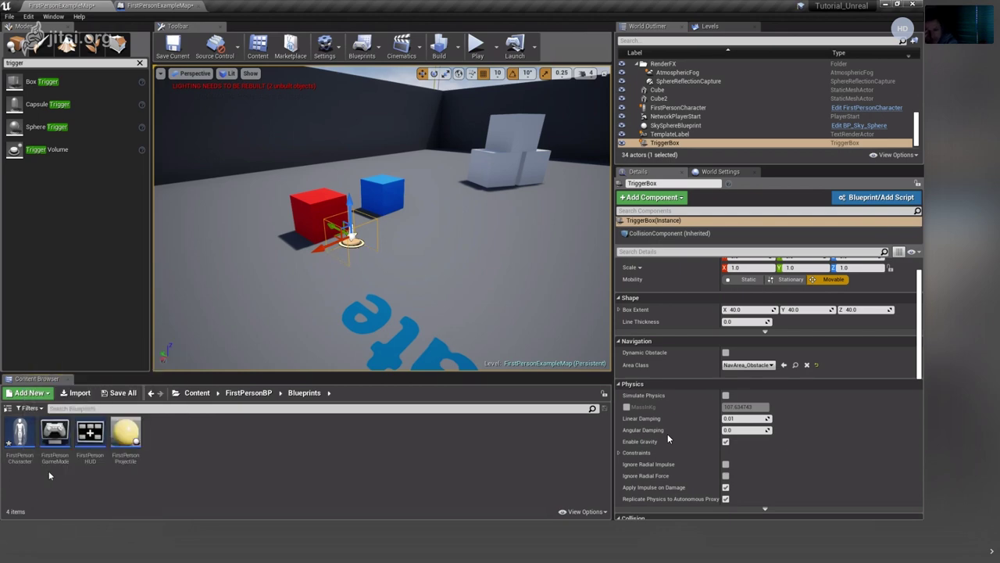
right_click(29, 449)
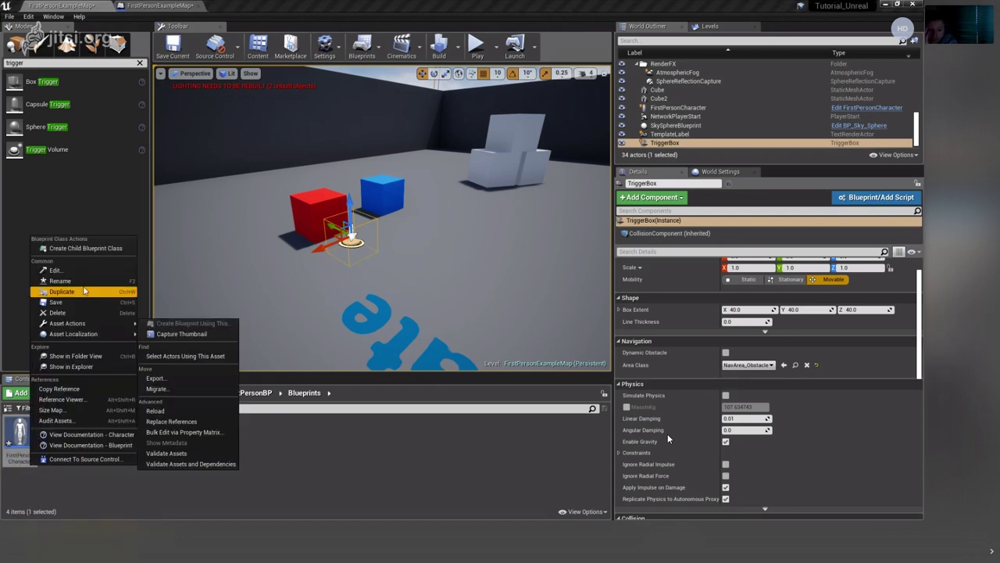
key(Escape)
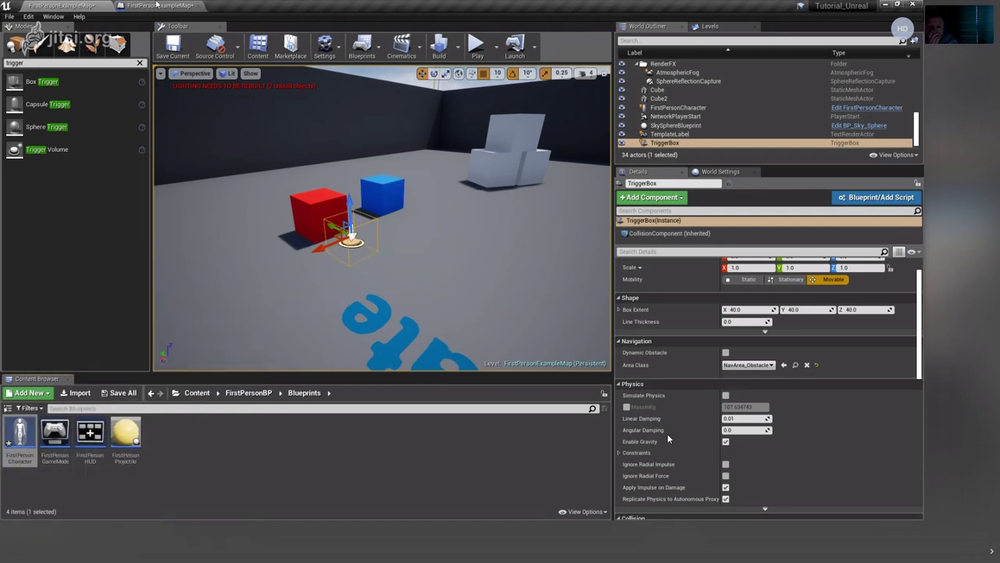
click(156, 5)
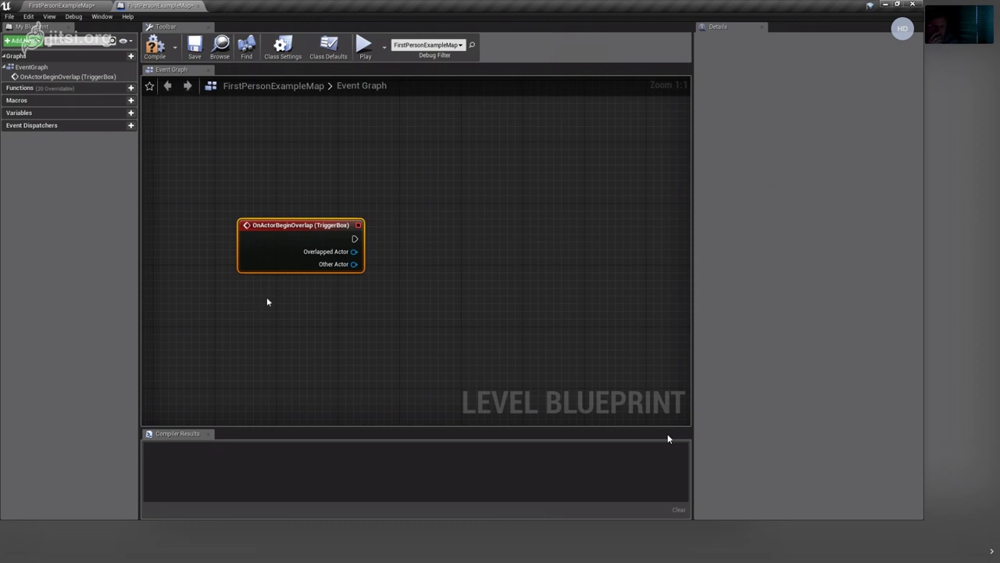
Add a Cast To FirstPersonCharacter node from Other Actor via the 'cast to first' search.
mouse_move(289, 259)
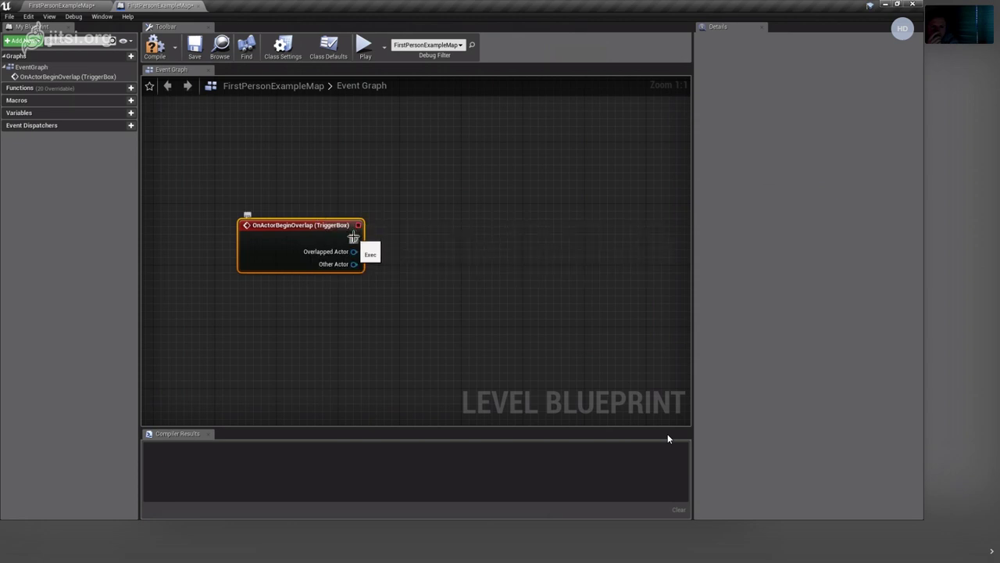
drag(354, 264, 397, 221)
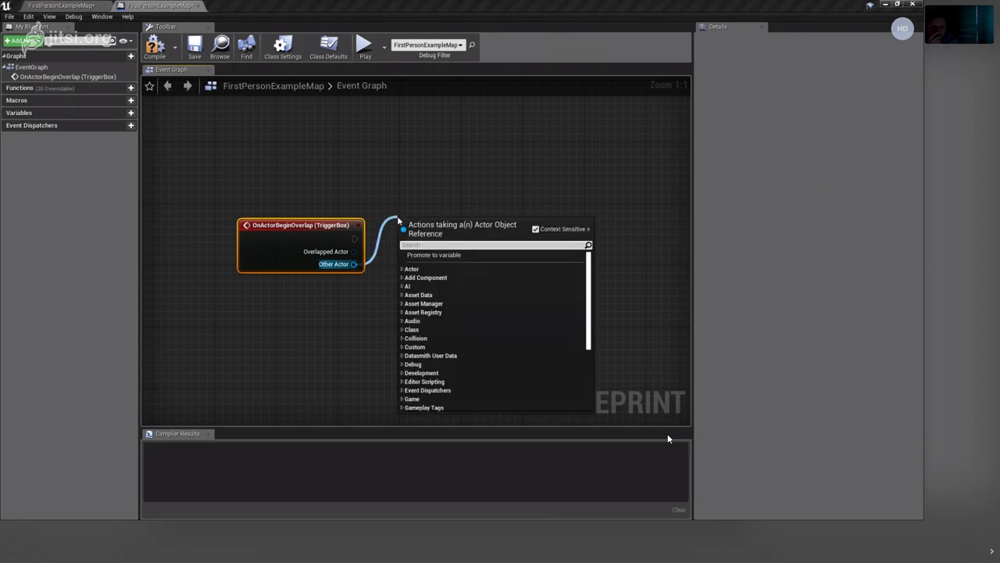
text(c)
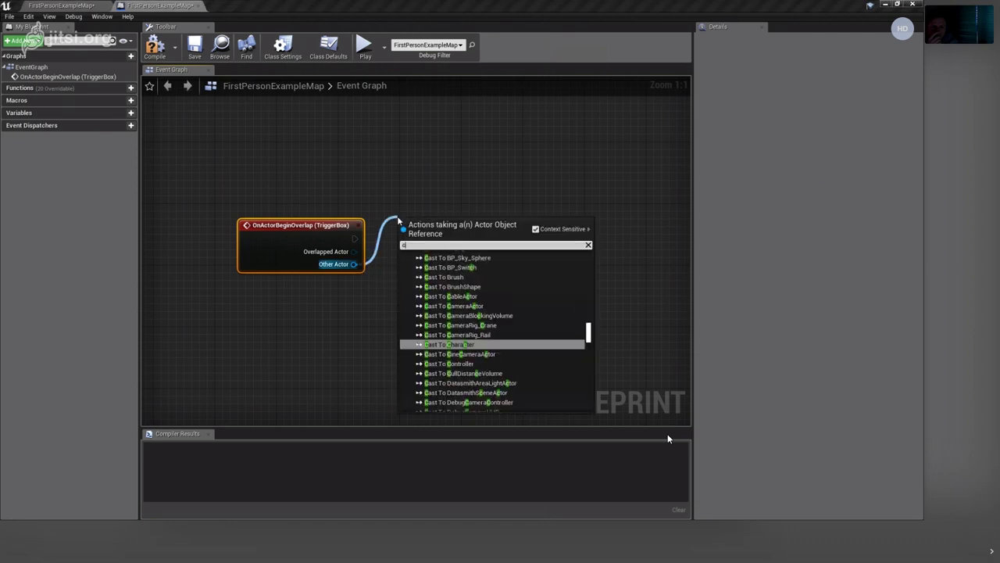
text(ast to )
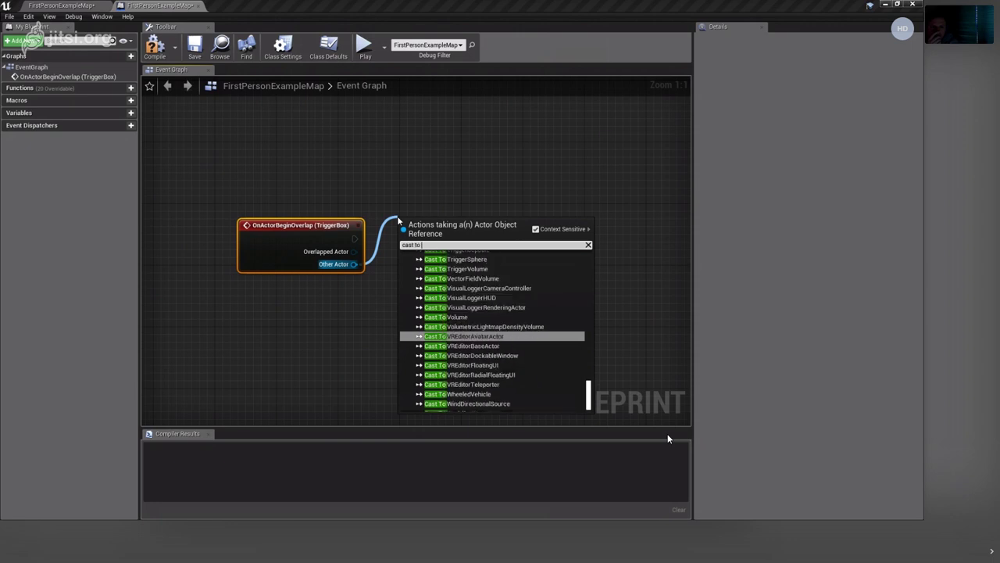
text(first)
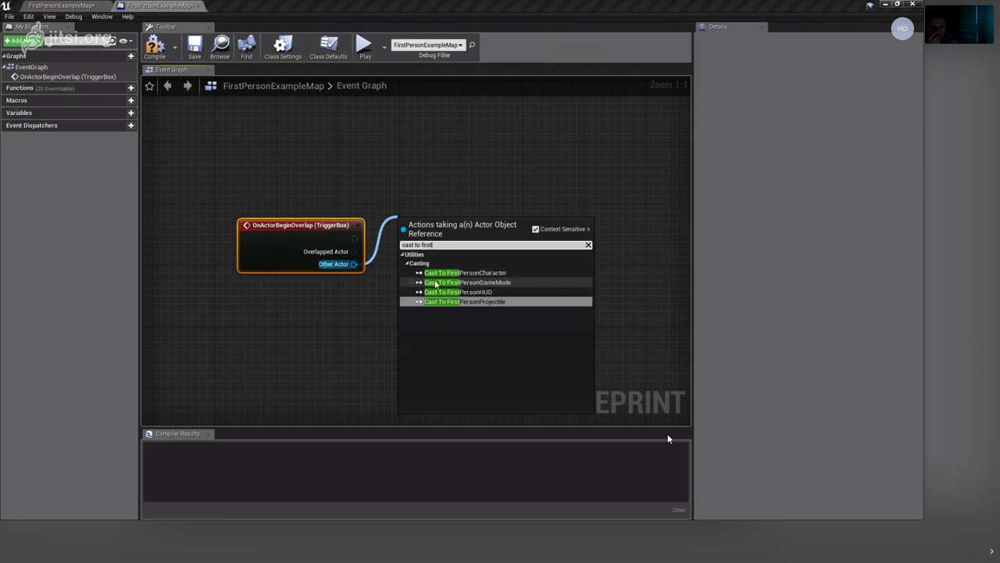
click(474, 274)
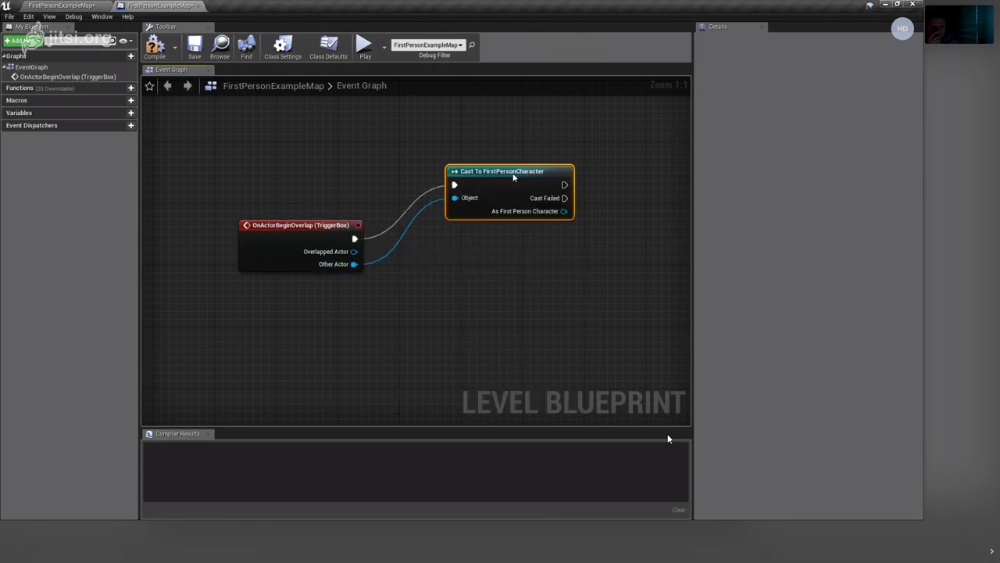
drag(472, 251, 535, 211)
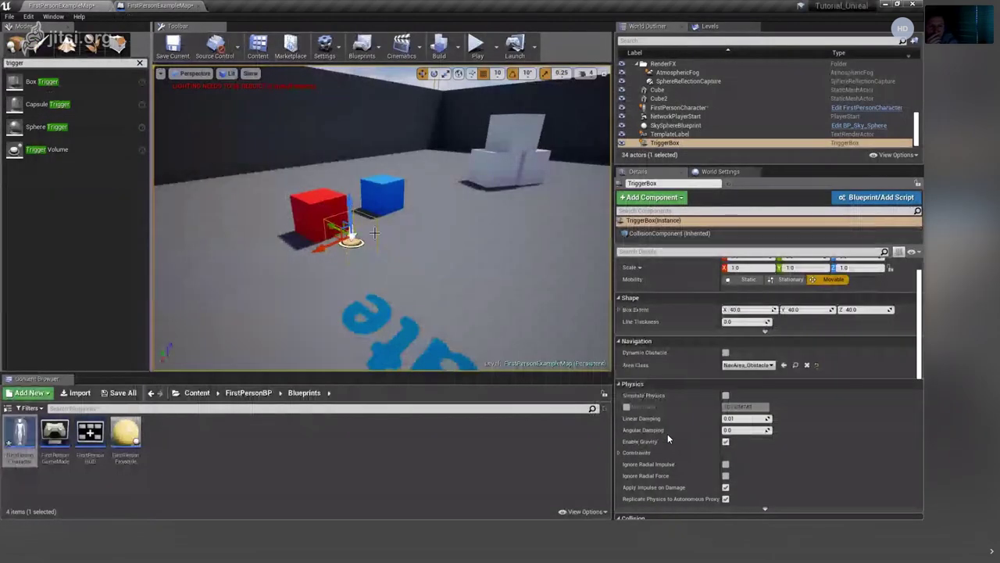
Move the cast node down beside the overlap event.
click(160, 5)
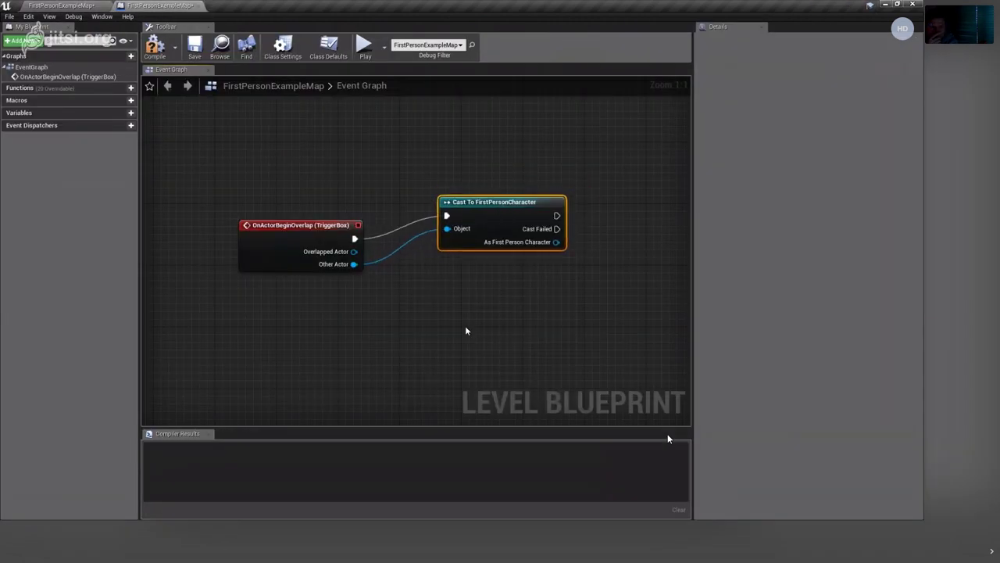
right_drag(465, 325, 261, 199)
right_drag(286, 161, 467, 161)
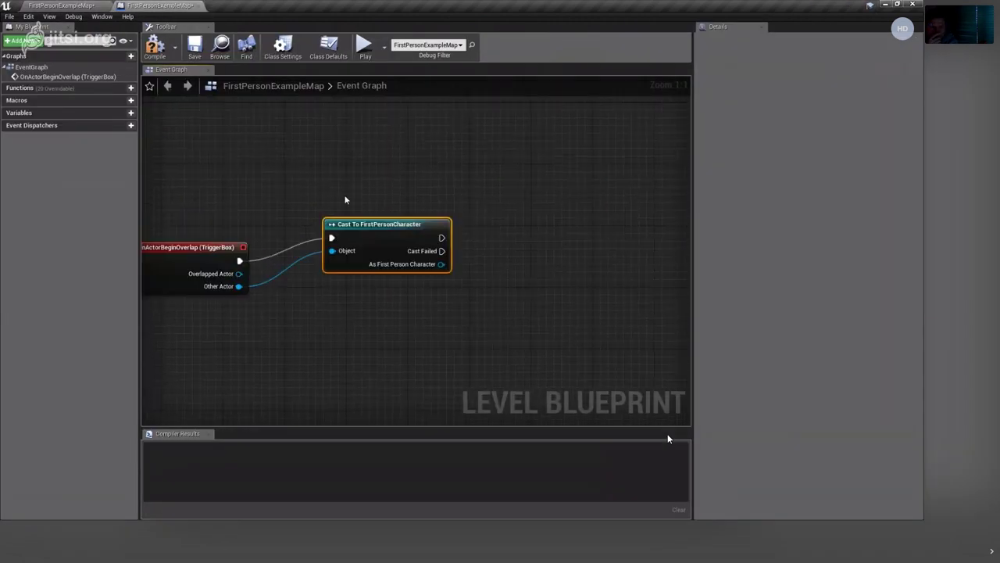
right_drag(214, 158, 280, 159)
scroll(277, 188, down, 1)
scroll(277, 188, up, 1)
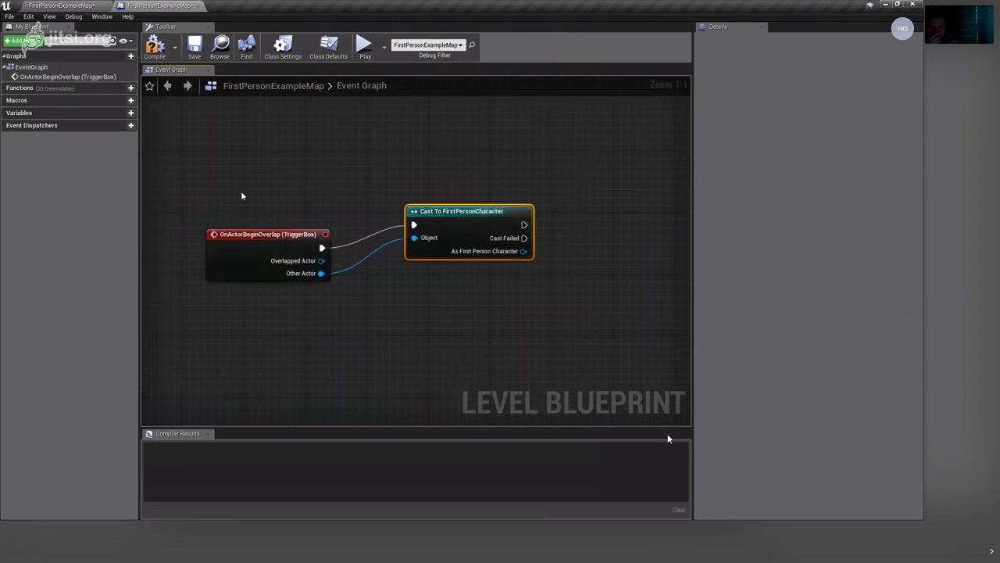
scroll(276, 302, down, 1)
scroll(288, 315, down, 1)
mouse_move(239, 158)
mouse_down()
mouse_move(252, 227)
mouse_move(275, 211)
mouse_up()
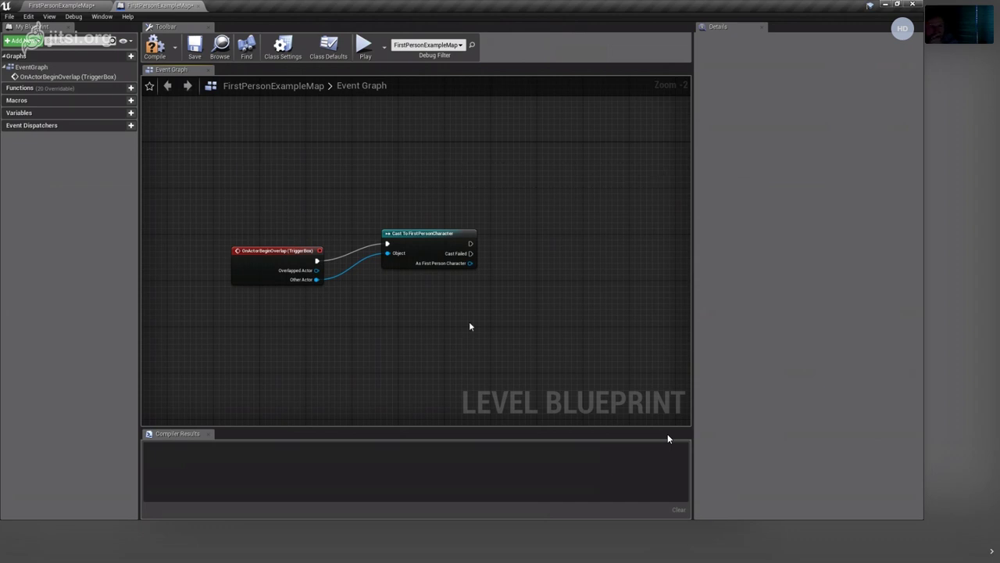
drag(422, 233, 427, 250)
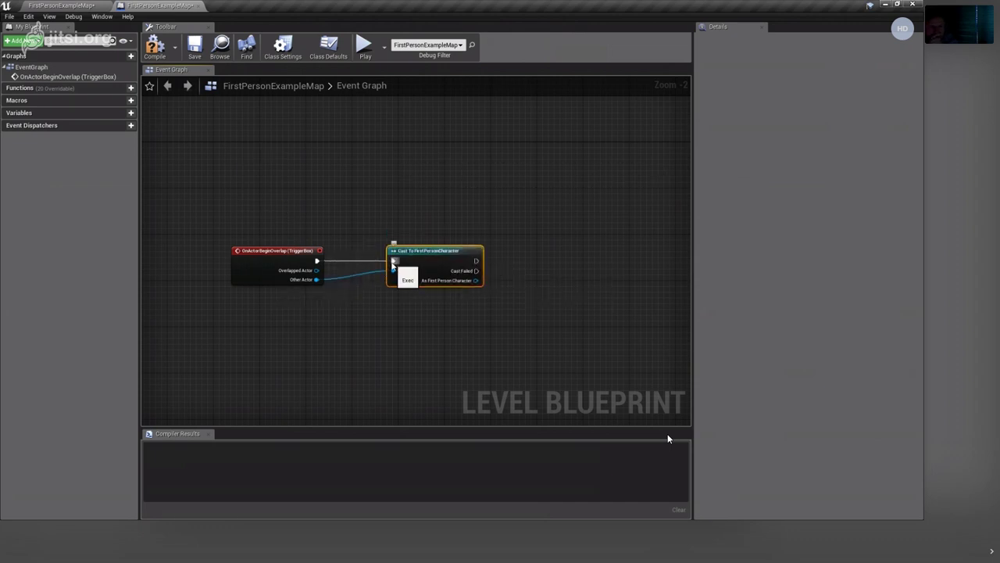
Wire the event's execution output into the cast node and break its Object wire.
alt+click(392, 262)
drag(317, 261, 393, 262)
alt+click(393, 263)
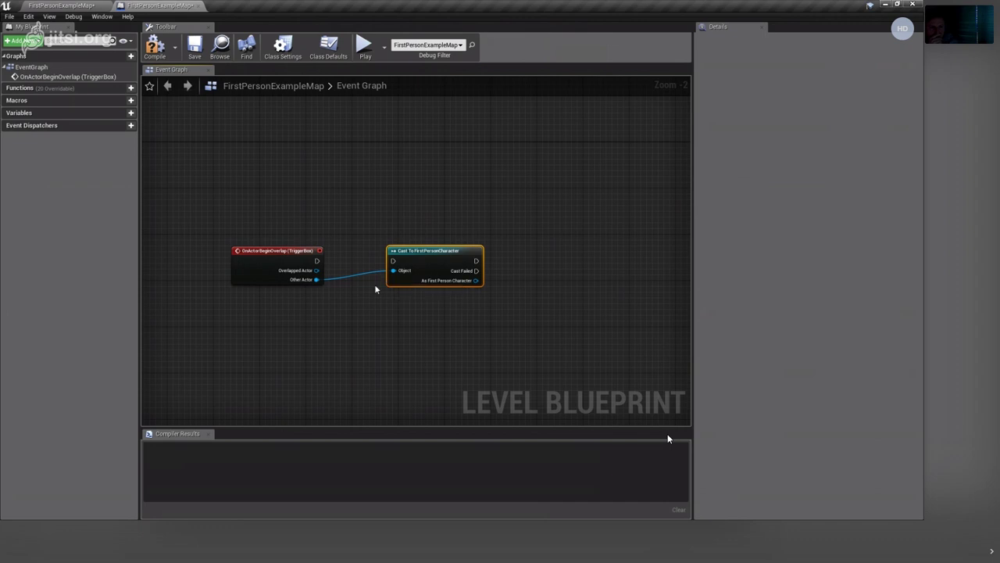
scroll(336, 311, up, 2)
mouse_move(354, 227)
mouse_down()
mouse_move(433, 241)
mouse_move(455, 227)
mouse_up()
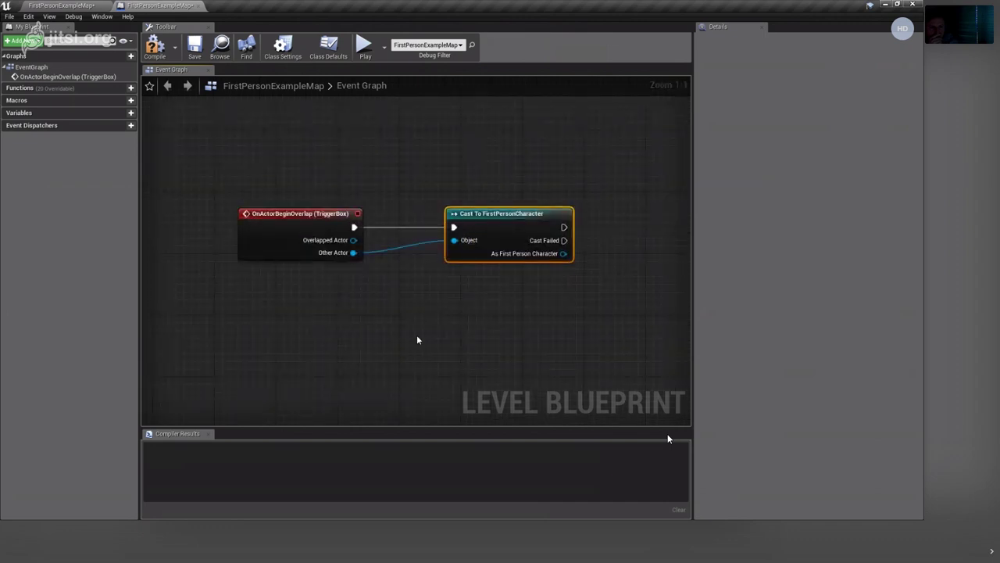
alt+click(454, 240)
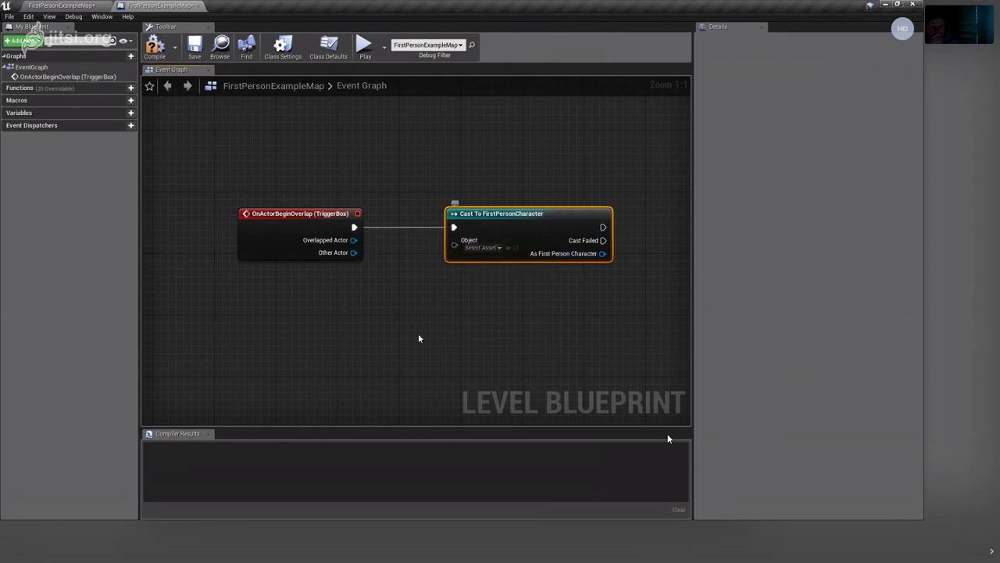
Compile the Level Blueprint, getting errors on the cast's unconnected Object input.
click(155, 47)
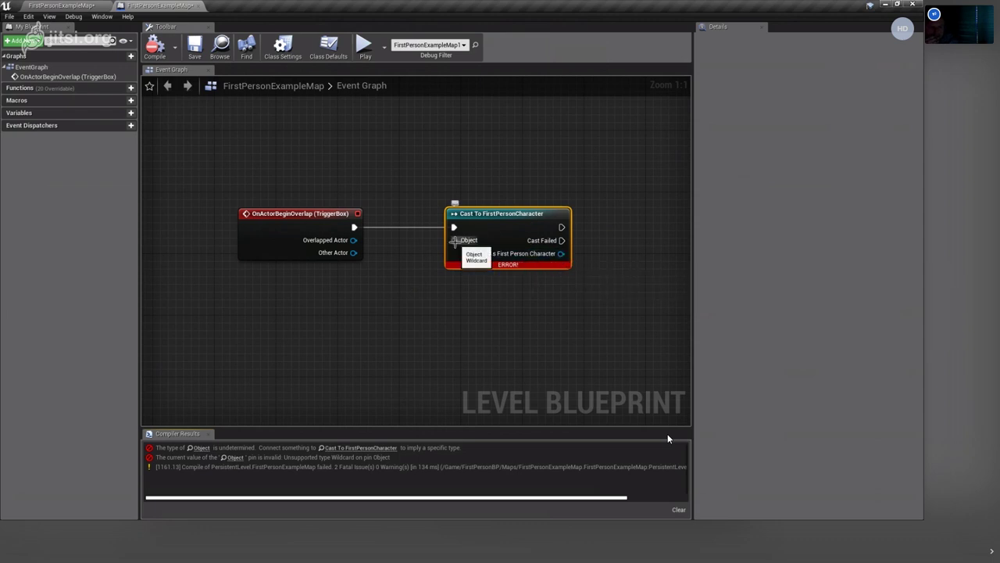
mouse_move(454, 240)
mouse_down()
mouse_move(413, 345)
mouse_move(407, 322)
mouse_up()
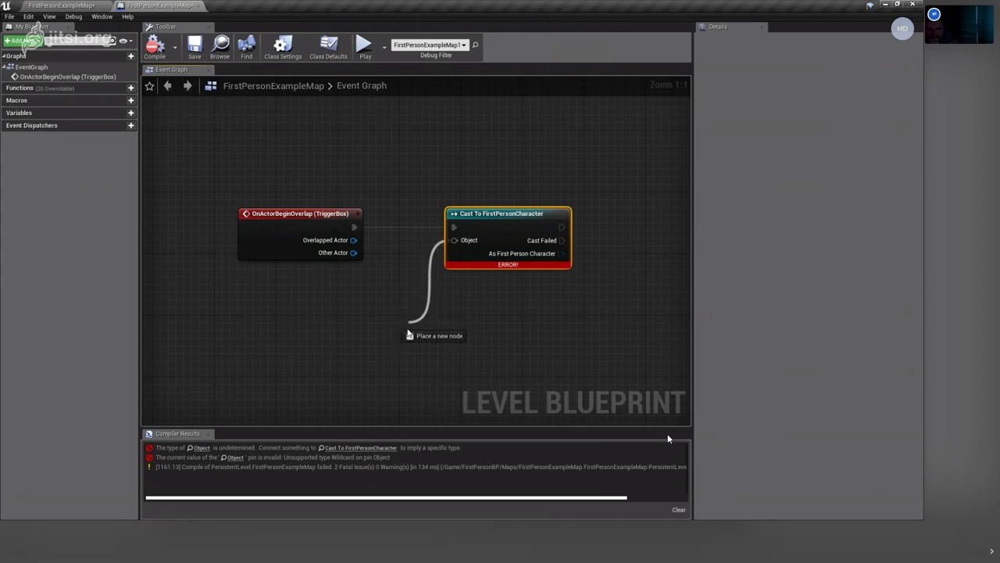
drag(407, 322, 409, 326)
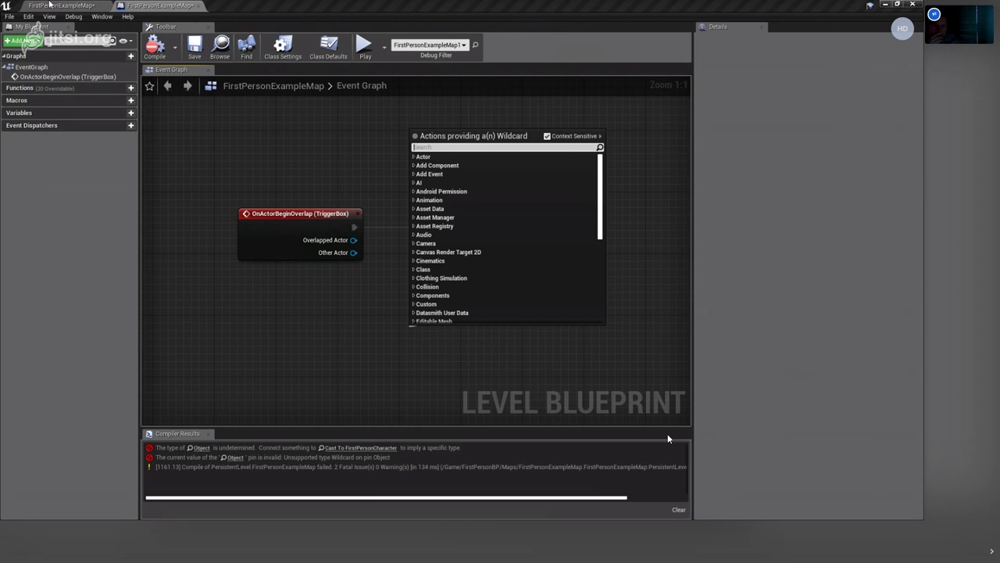
click(49, 4)
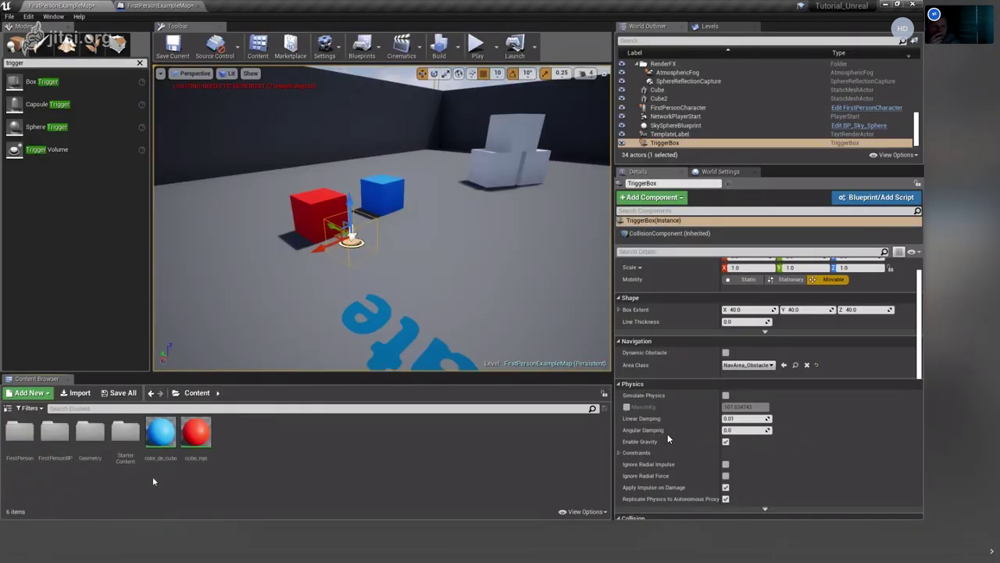
Open FirstPersonGameMode's defaults from FirstPersonBP > Blueprints to check its FirstPersonCharacter default pawn.
double_click(44, 440)
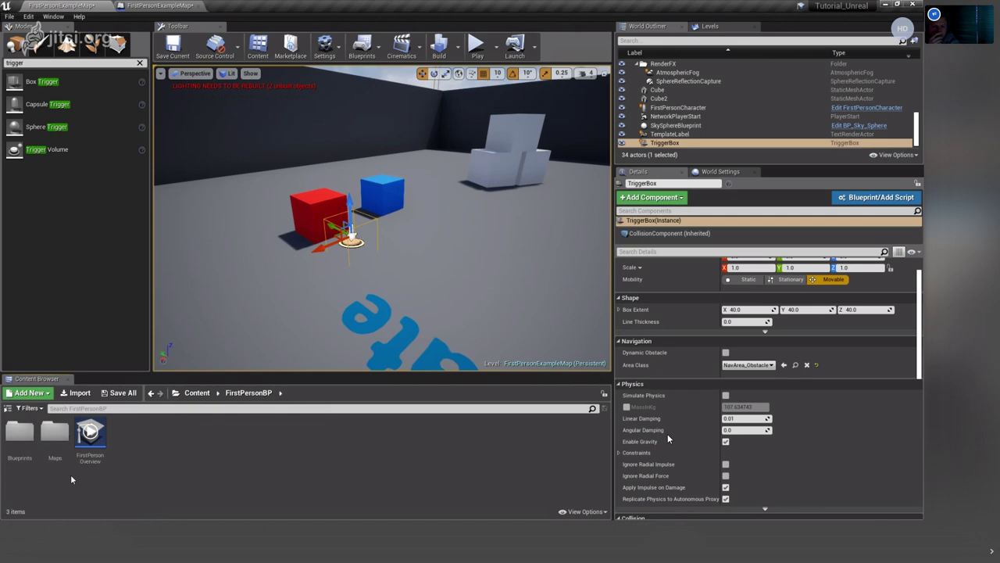
double_click(19, 434)
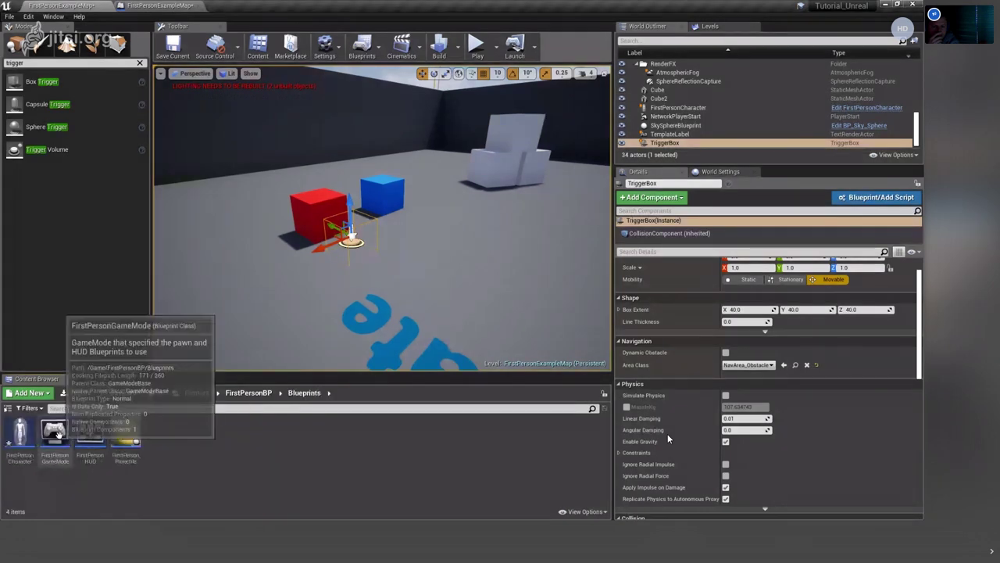
double_click(49, 435)
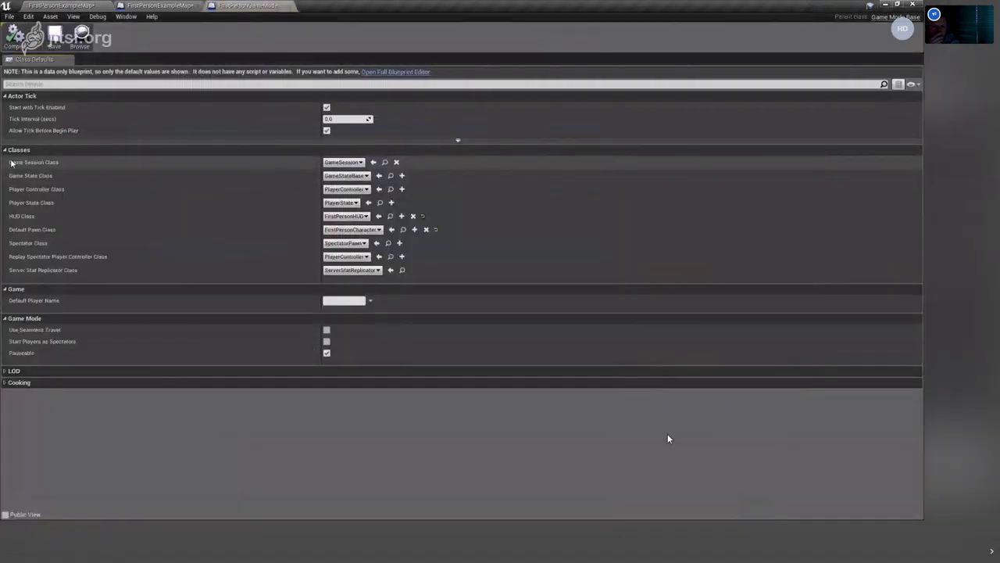
click(86, 4)
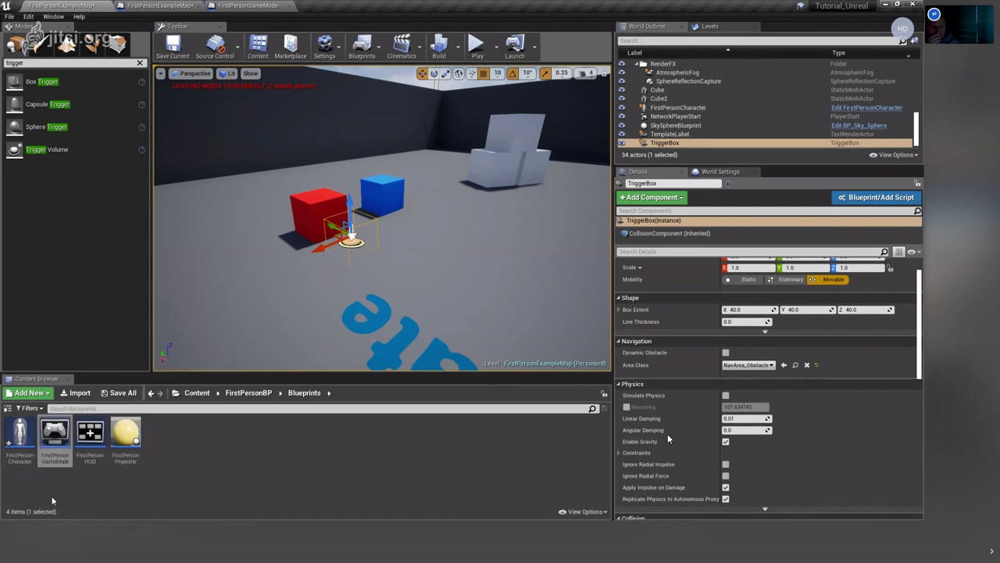
click(255, 6)
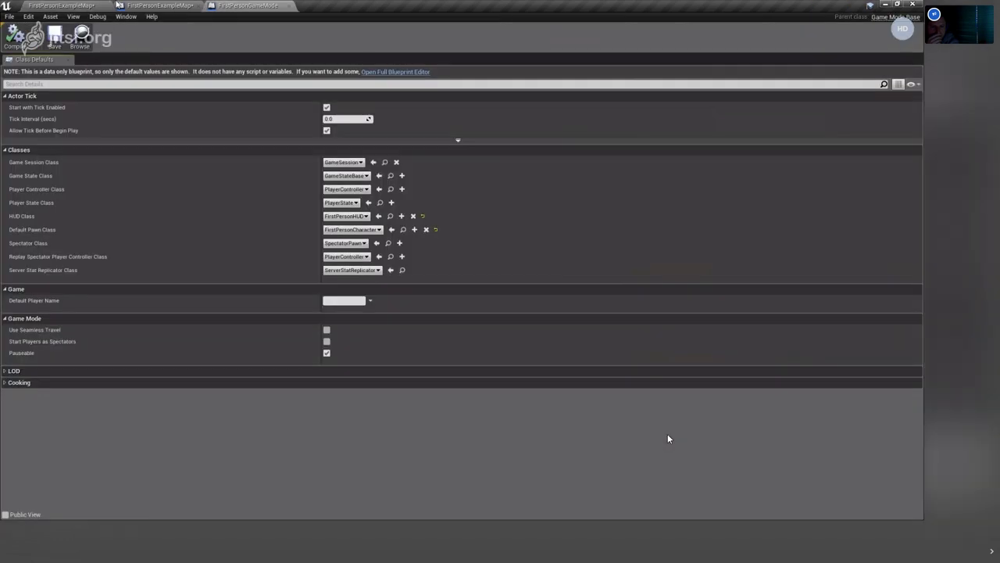
click(92, 6)
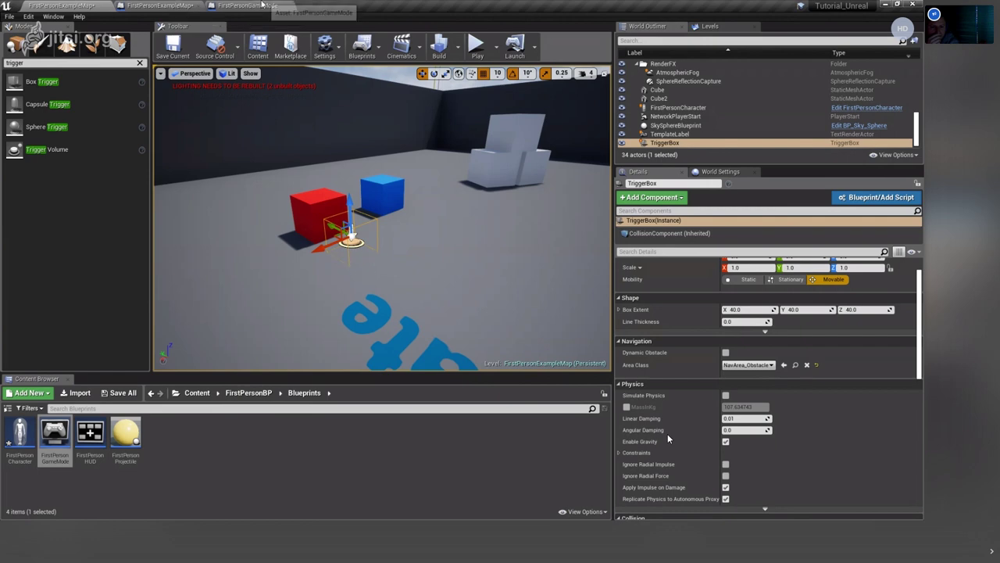
Review the FirstPersonGameMode defaults, then return to the Level Blueprint's Event Graph.
click(263, 6)
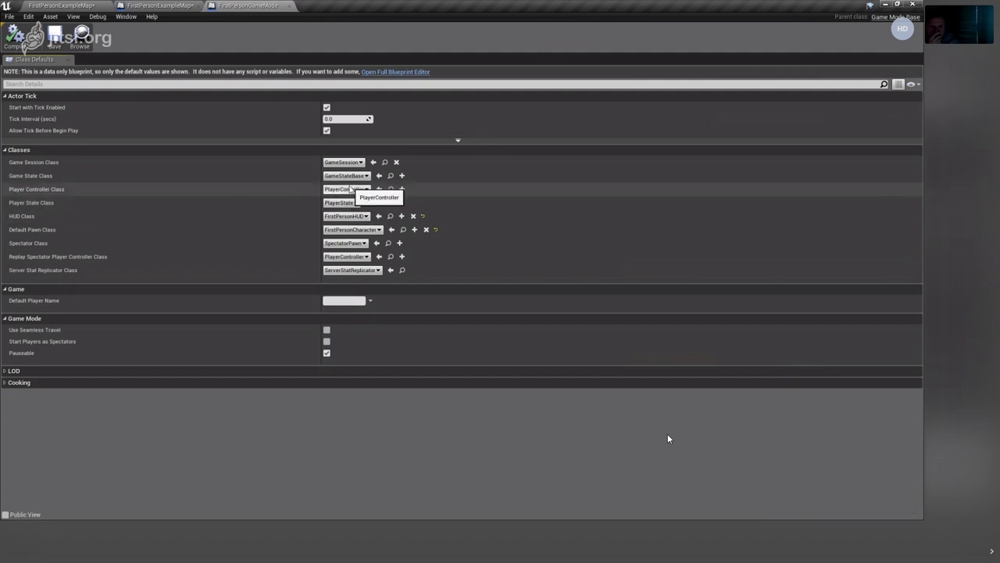
click(172, 5)
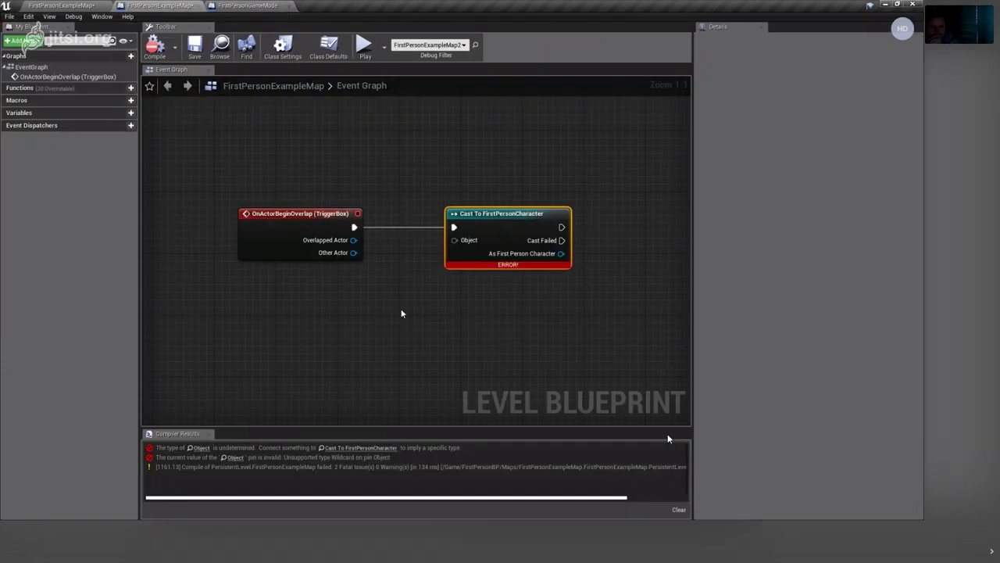
Connect Other Actor to the cast's Object input and compile without errors.
mouse_move(454, 240)
mouse_down()
mouse_move(360, 267)
mouse_move(354, 252)
mouse_up()
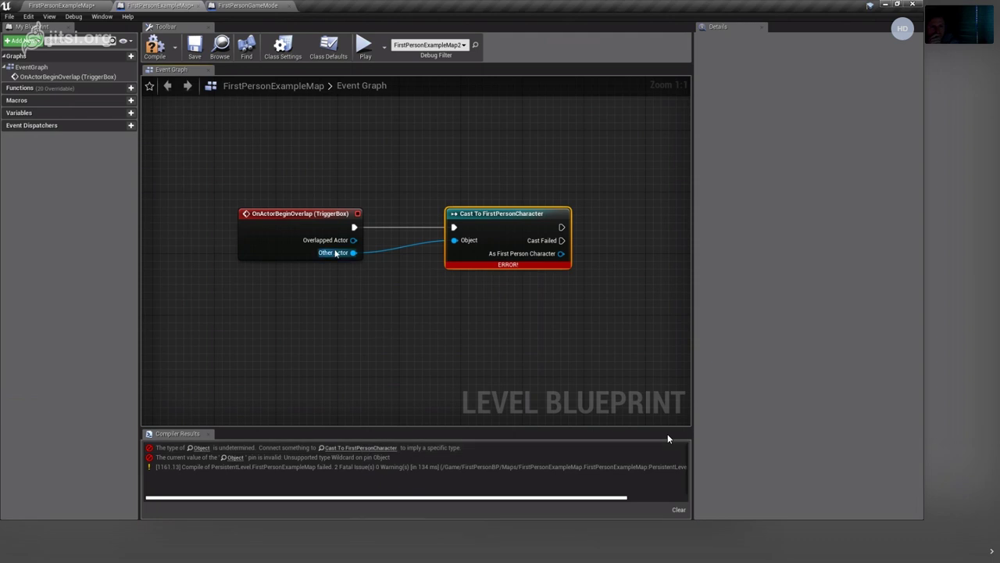
drag(501, 219, 477, 218)
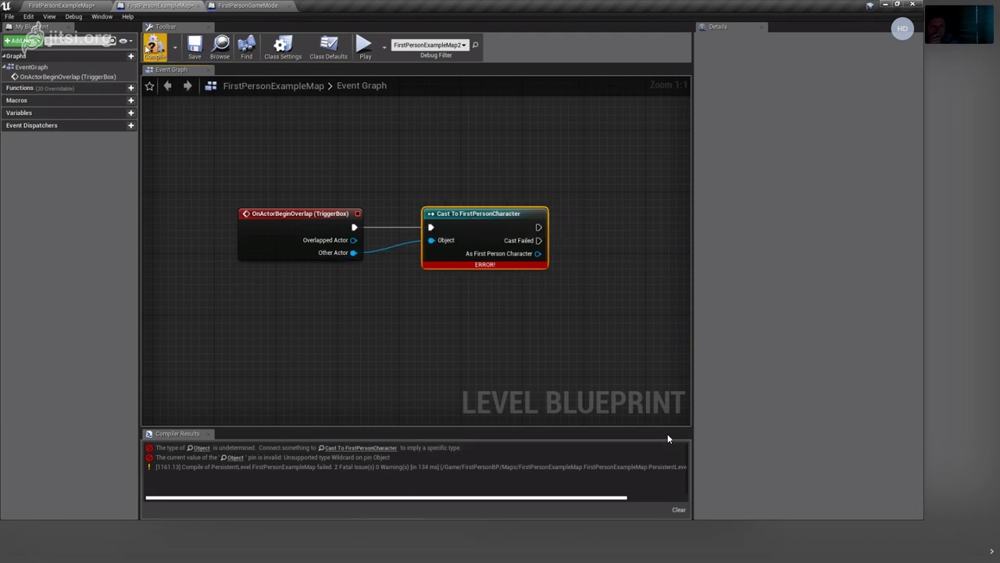
click(155, 49)
Pan the graph and select the OnActorBeginOverlap and cast nodes.
right_drag(497, 320, 293, 240)
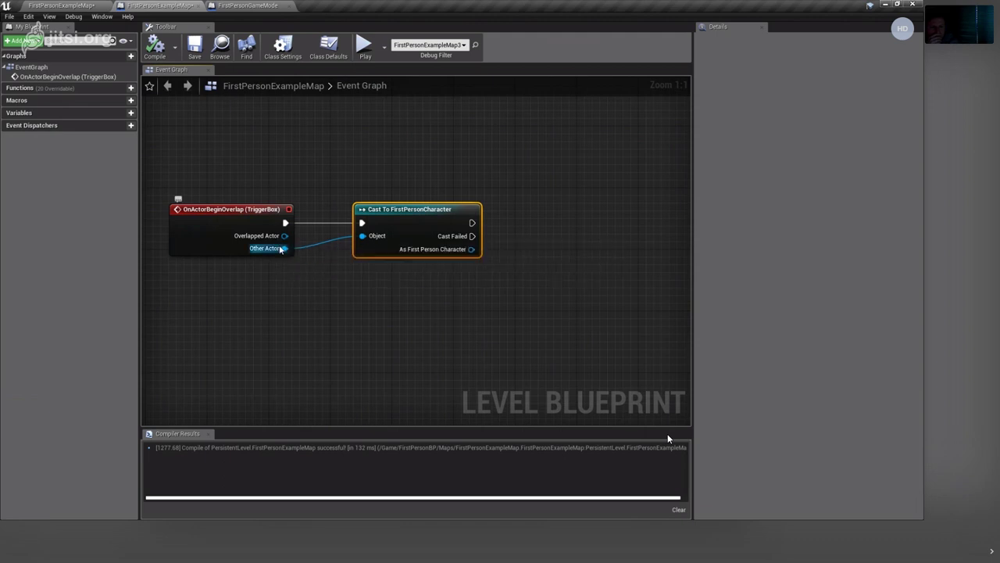
mouse_move(322, 161)
mouse_down()
mouse_move(418, 325)
mouse_move(619, 326)
mouse_up()
drag(158, 166, 259, 272)
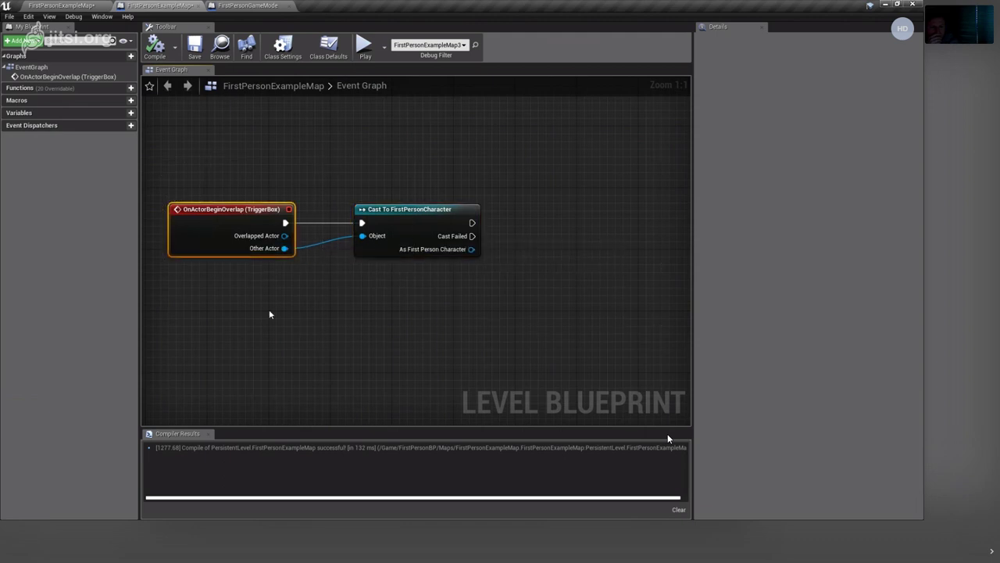
right_drag(311, 329, 258, 336)
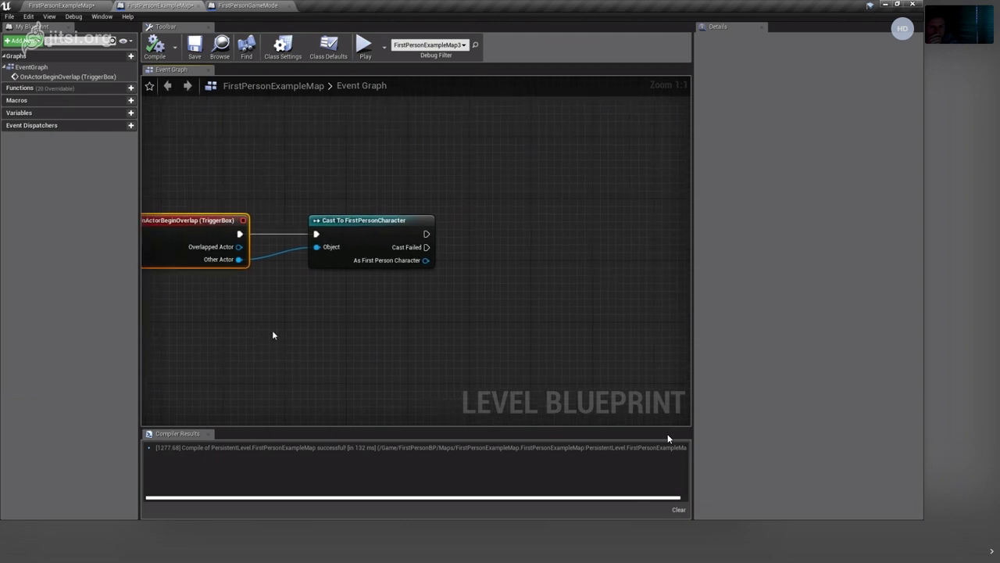
right_drag(311, 380, 252, 387)
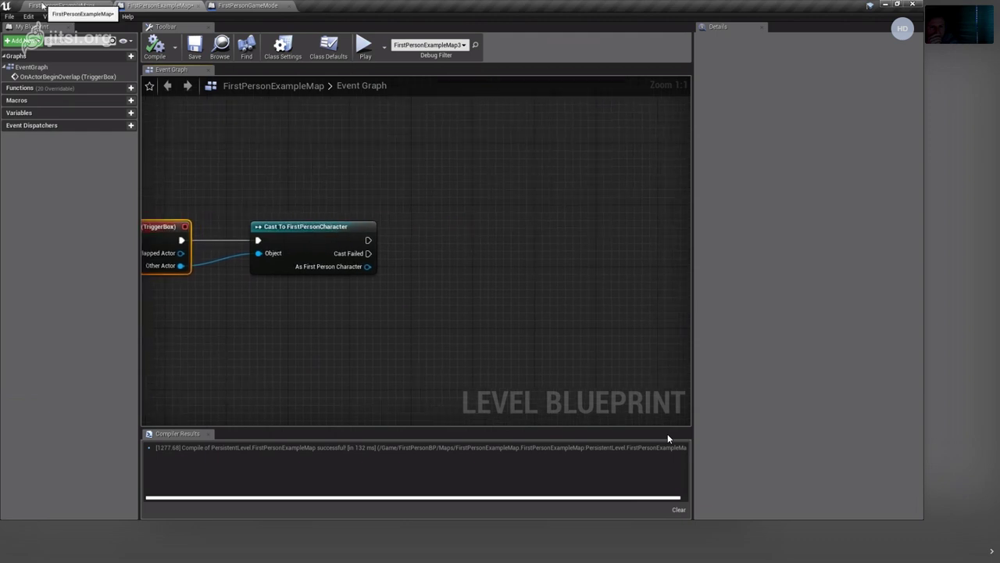
click(42, 6)
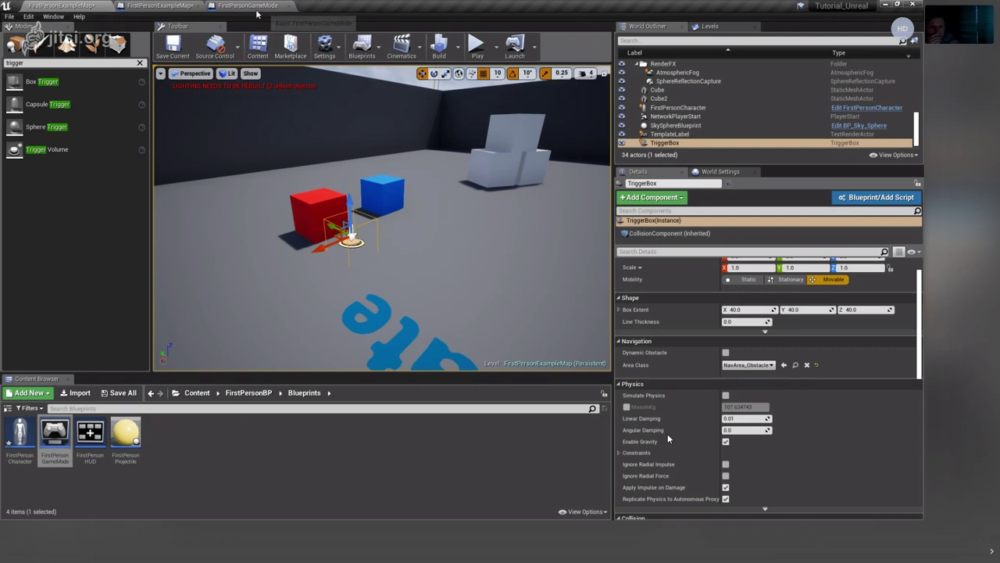
click(156, 6)
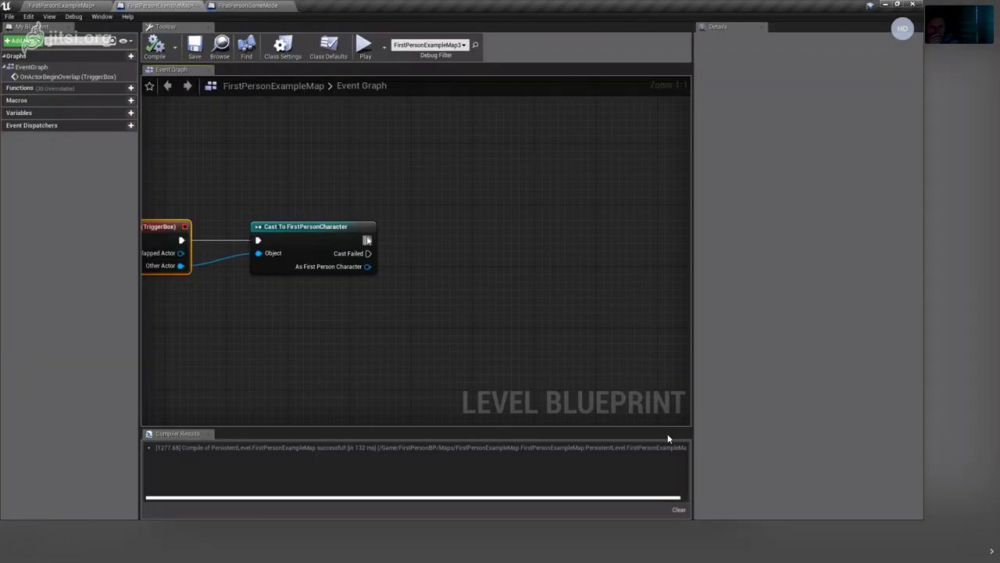
Add a Print String node after the cast's success output and expand its advanced pins.
drag(367, 240, 457, 228)
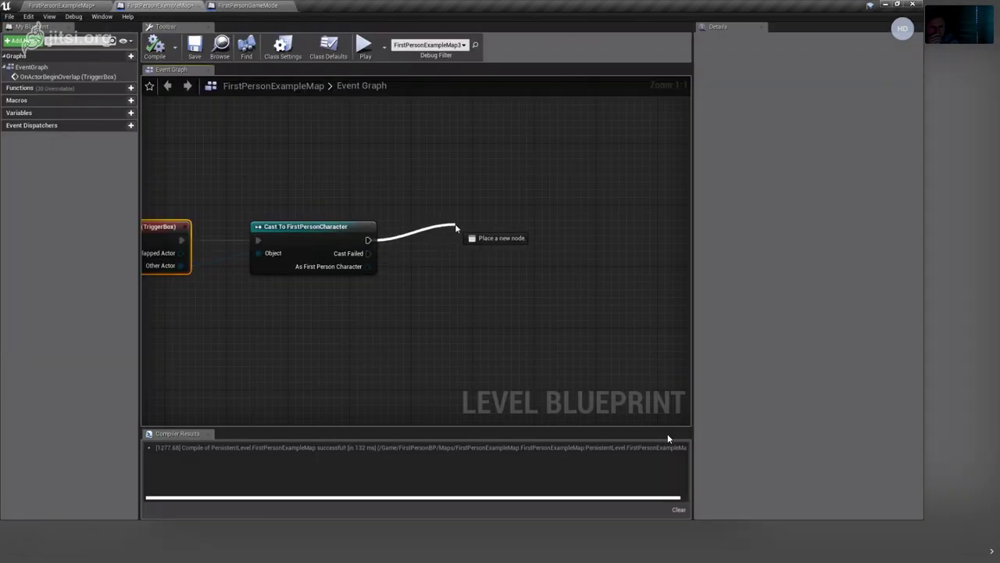
drag(456, 228, 458, 227)
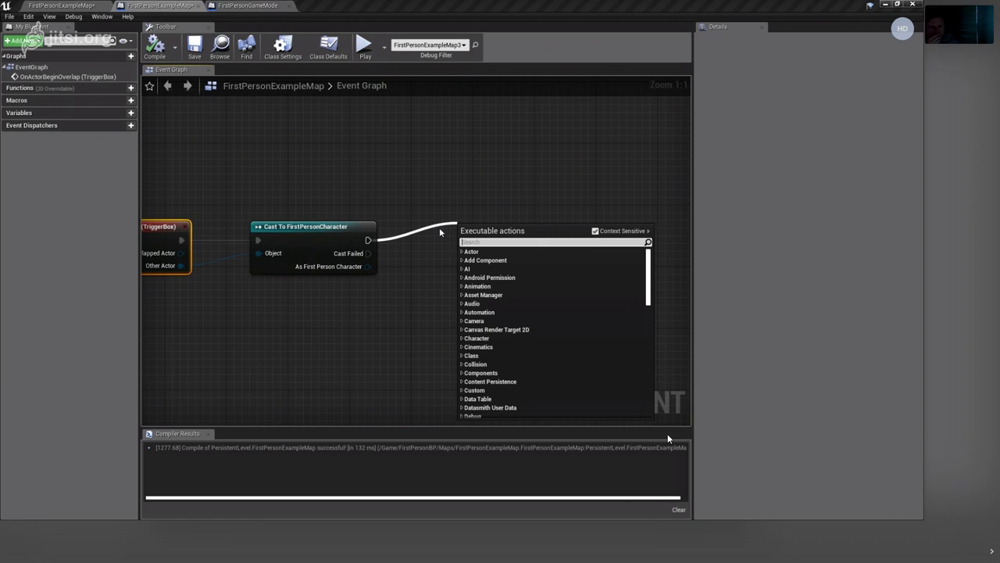
text(printstring)
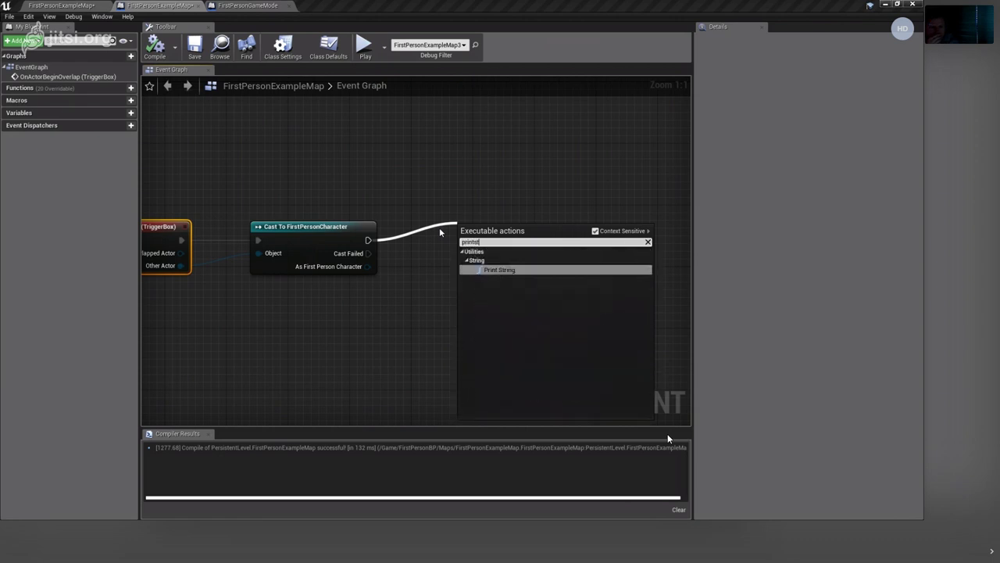
key(Return)
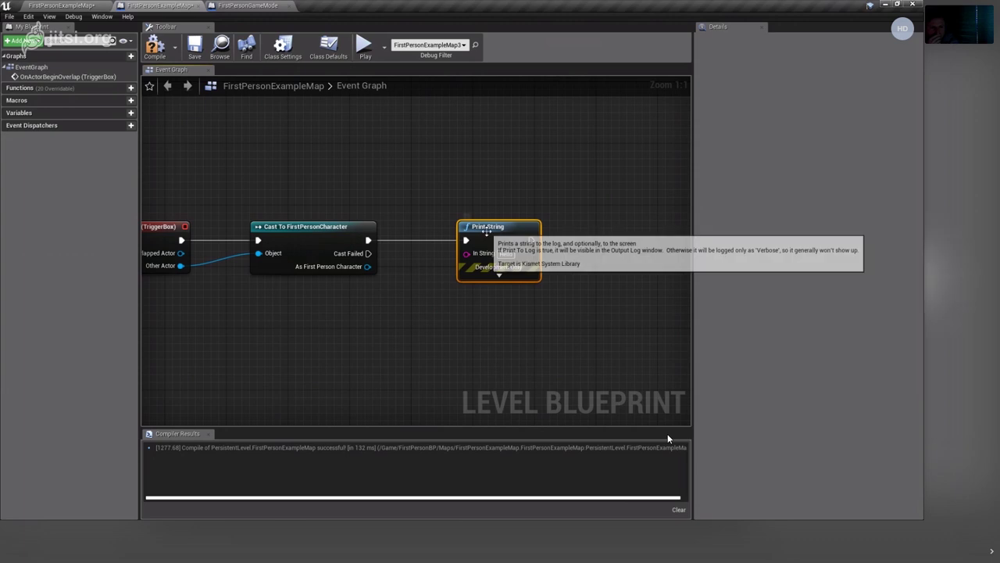
mouse_move(492, 236)
mouse_down()
mouse_move(523, 198)
mouse_move(530, 206)
mouse_up()
click(537, 244)
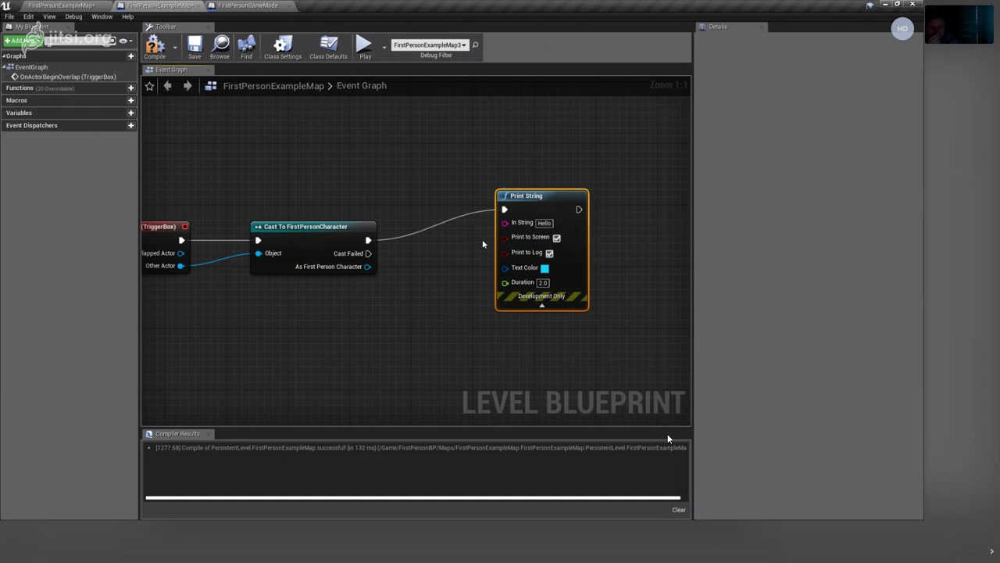
Set the Print String text to 'soy el cubo rojo' and its Duration to 5.
drag(513, 200, 485, 193)
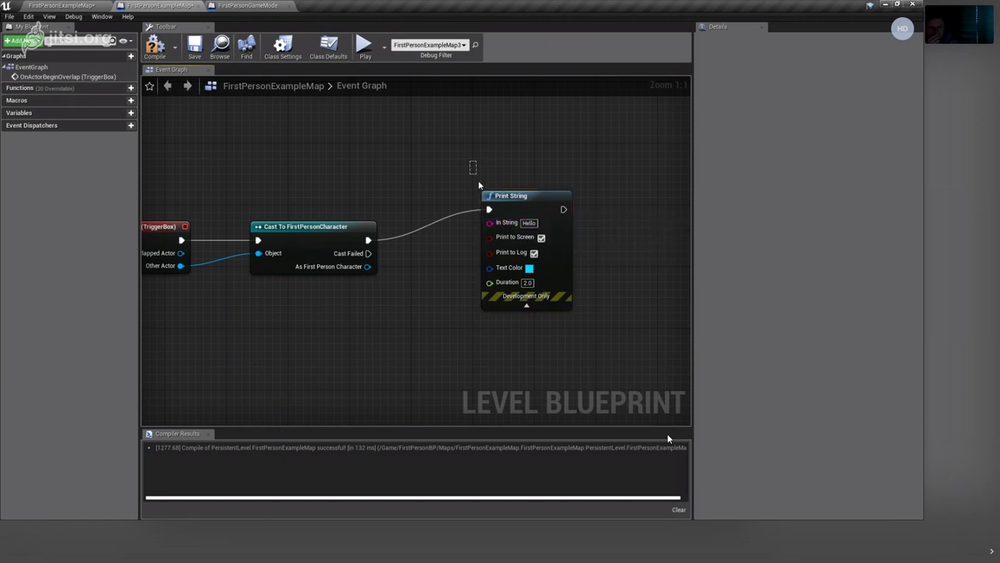
drag(470, 161, 585, 355)
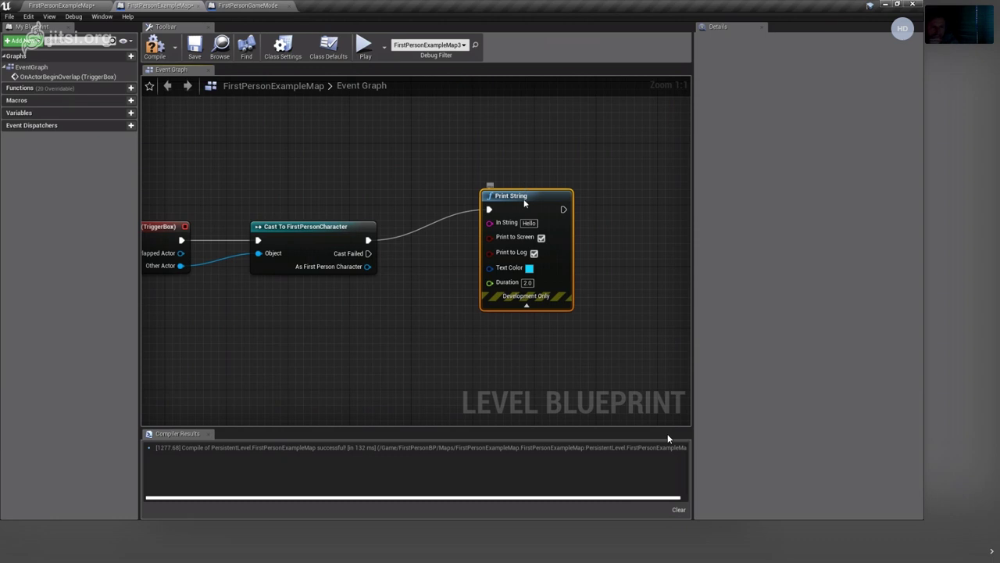
drag(524, 203, 517, 187)
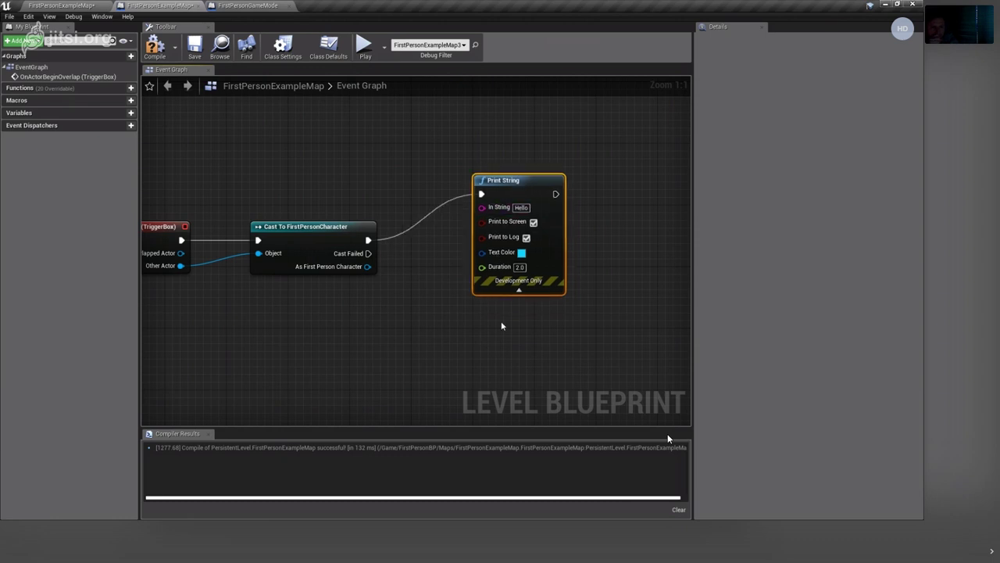
click(521, 208)
text(soy el q)
text(ubo rojo)
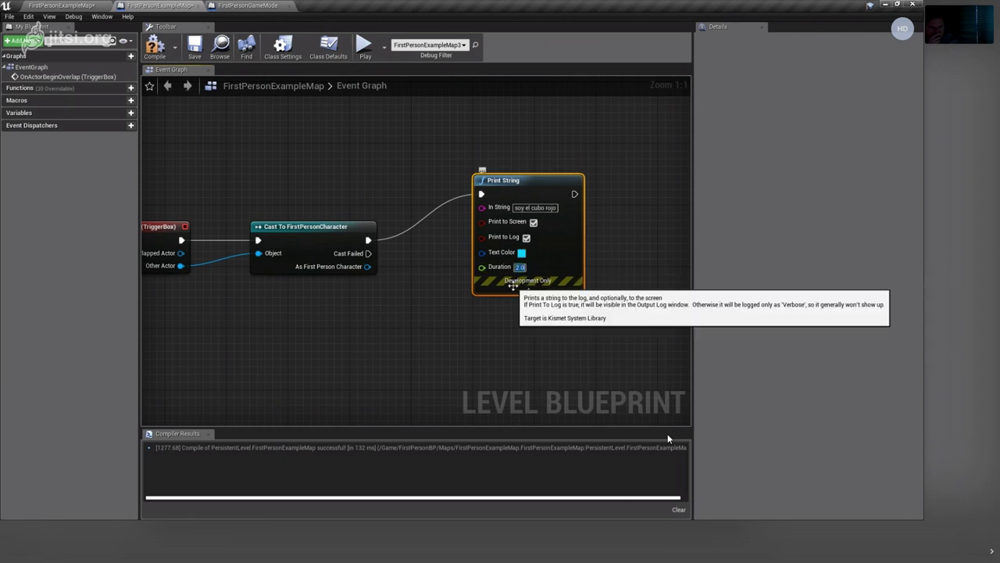
text(5)
key(Return)
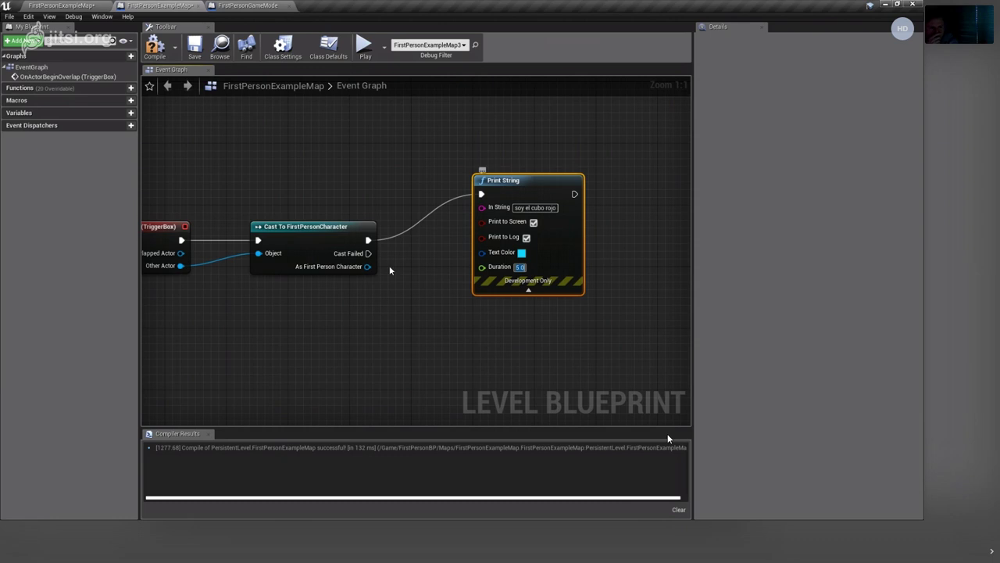
Compile the level blueprint, save the map, and test it in a quick in-editor play session.
click(155, 47)
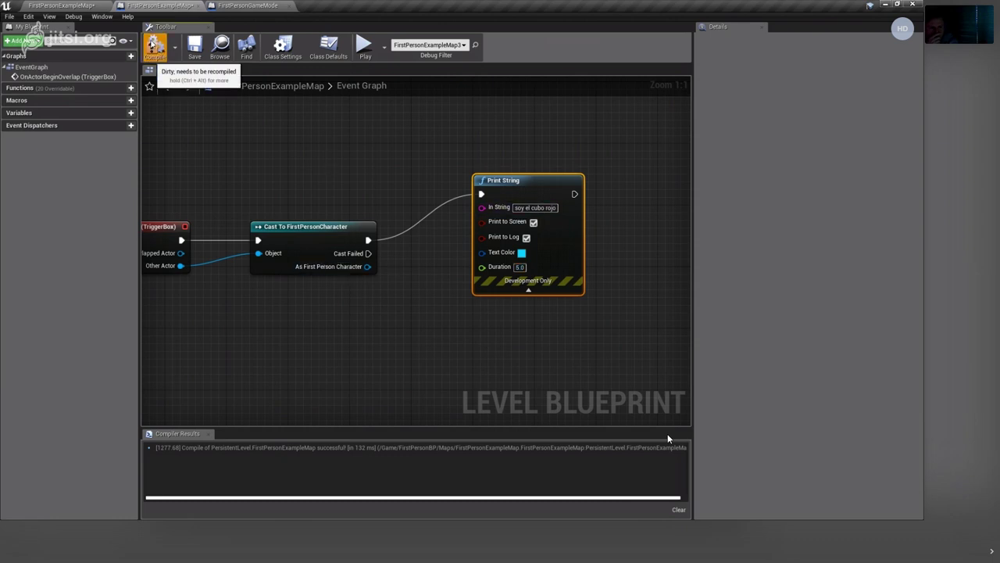
click(191, 49)
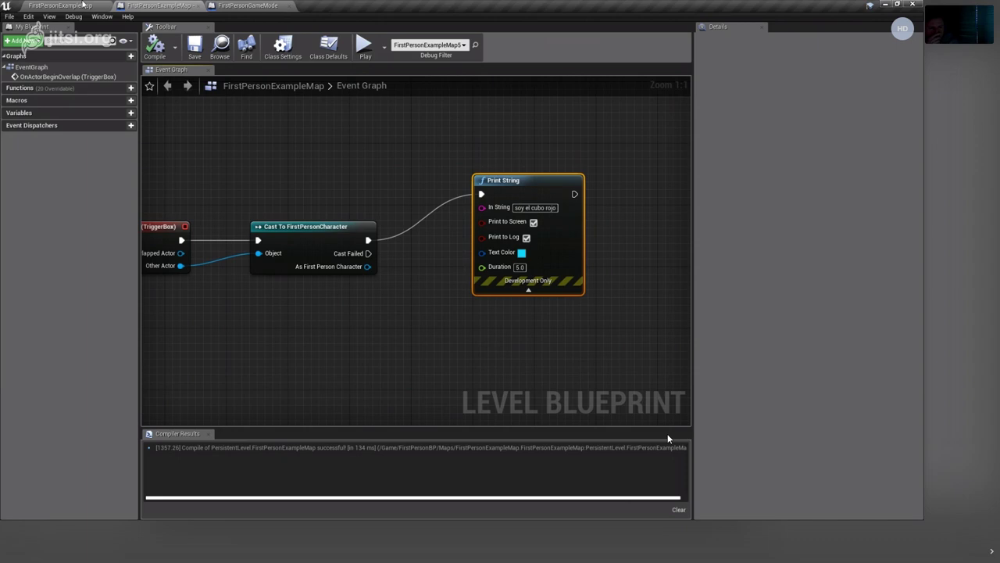
click(82, 5)
click(477, 43)
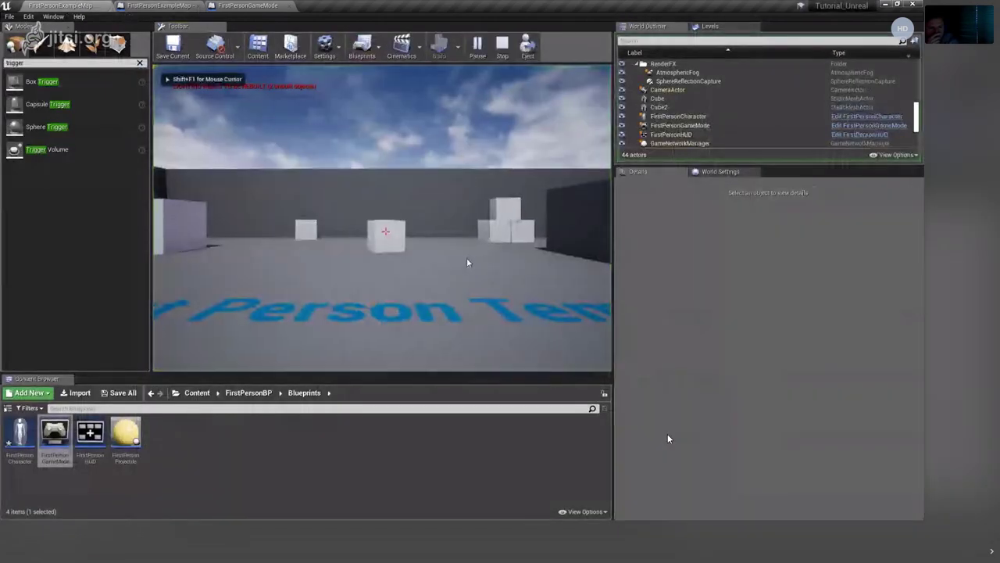
click(467, 263)
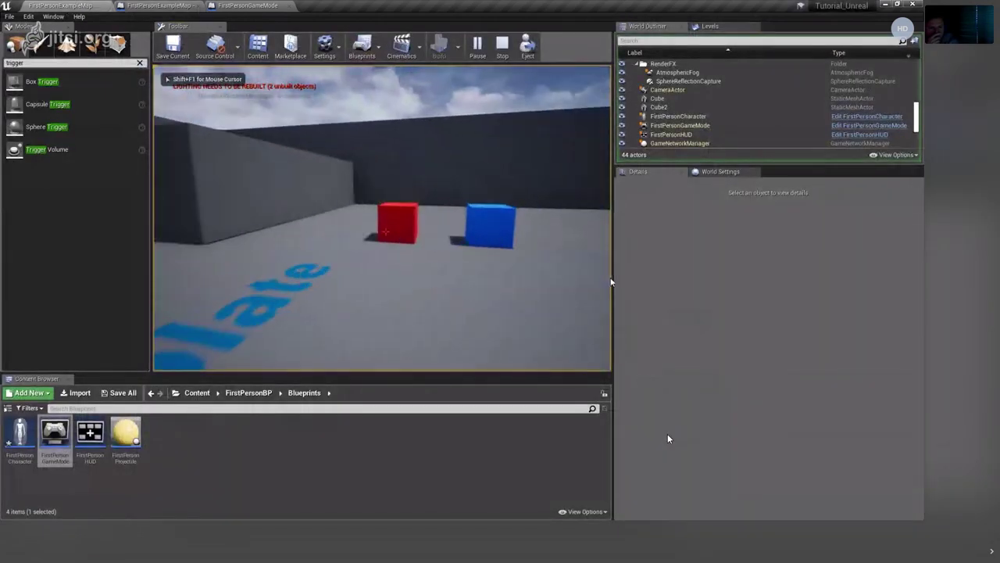
key(w)
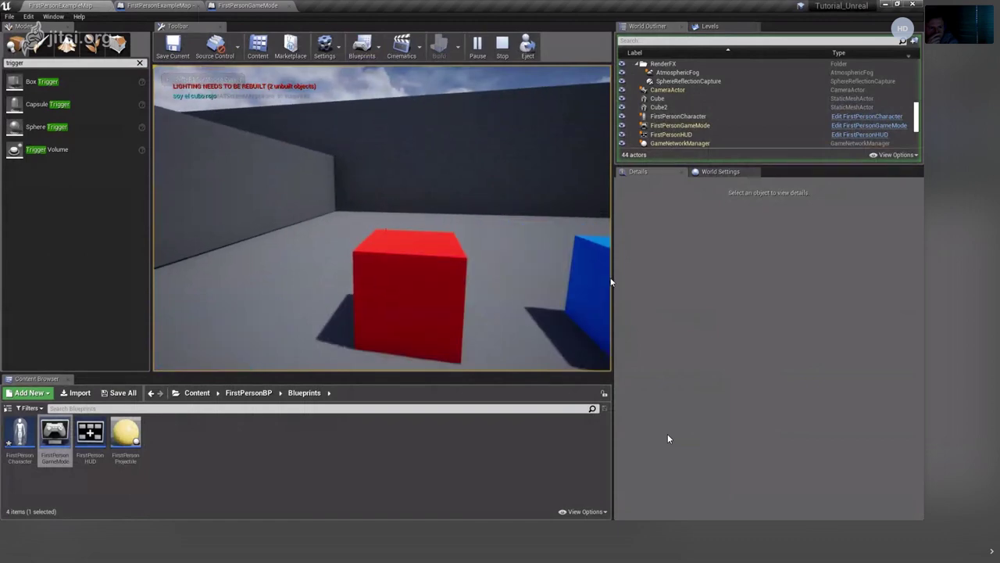
key(Escape)
Play the level in a maximized Standalone window, walk up to the cubes, then exit.
click(495, 46)
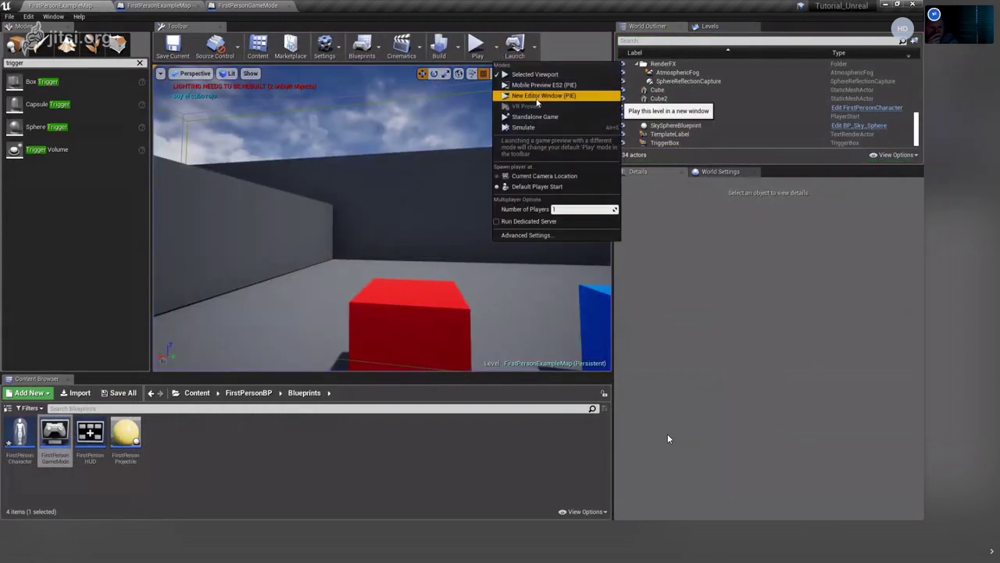
click(537, 97)
click(740, 93)
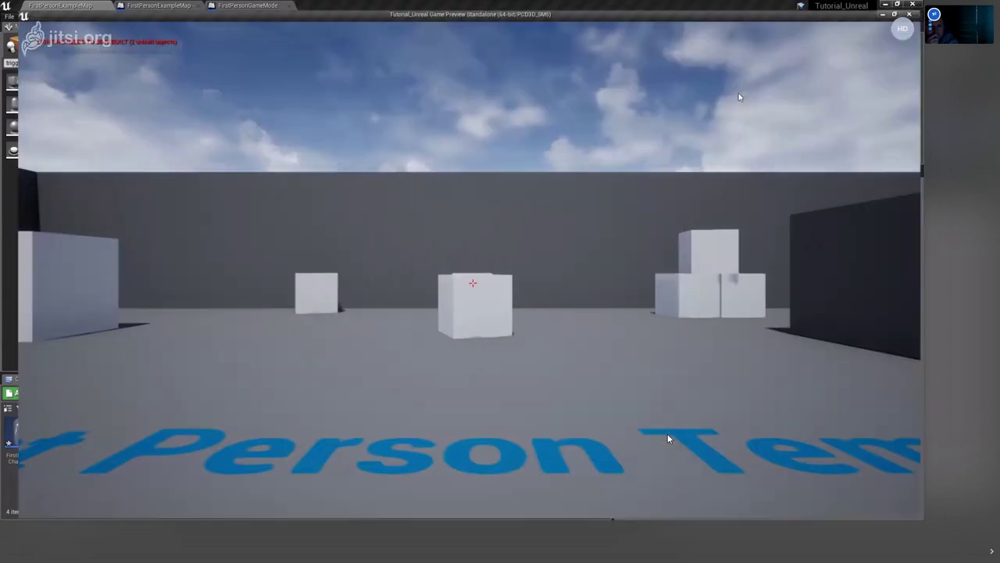
click(447, 265)
key(w)
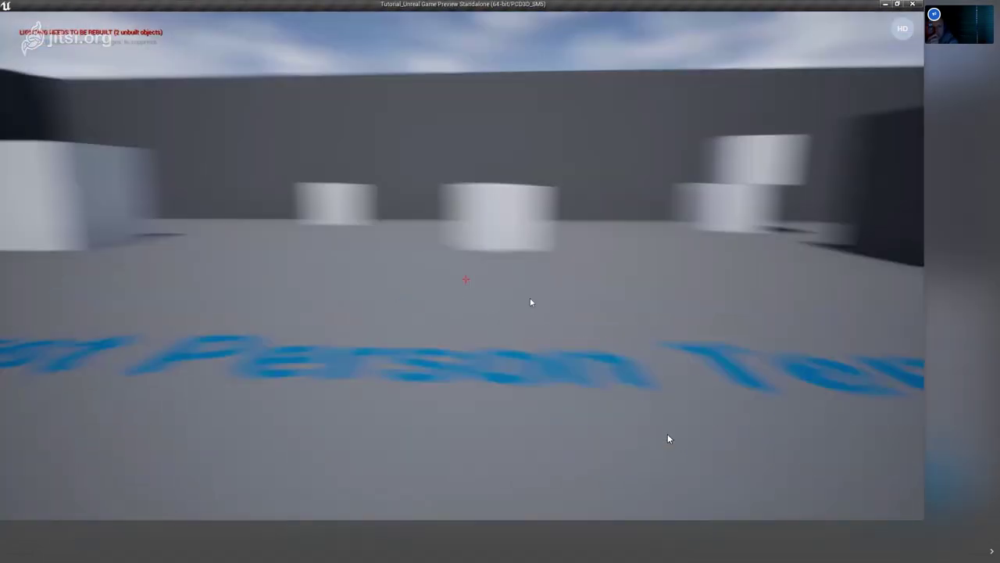
key(w)
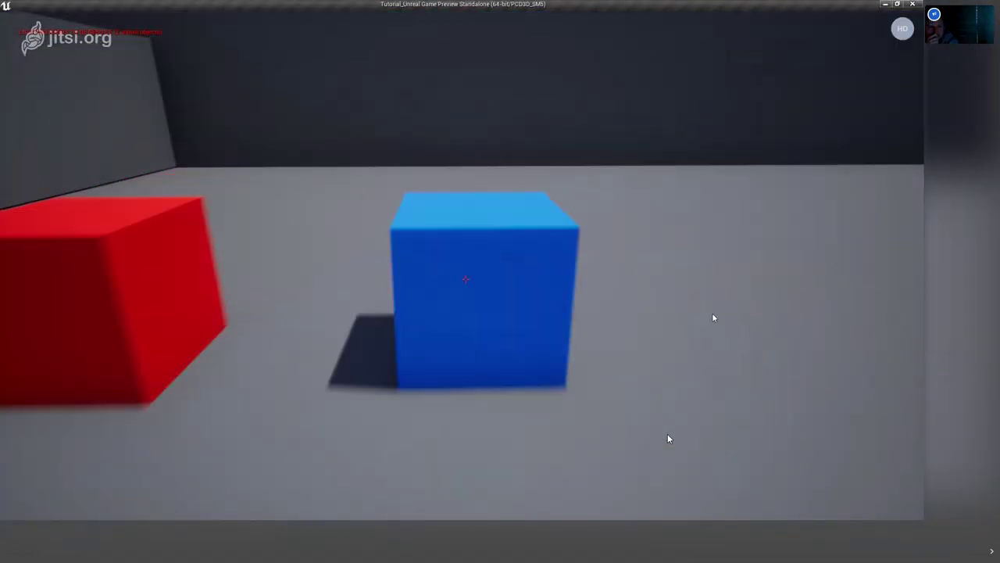
key(a)
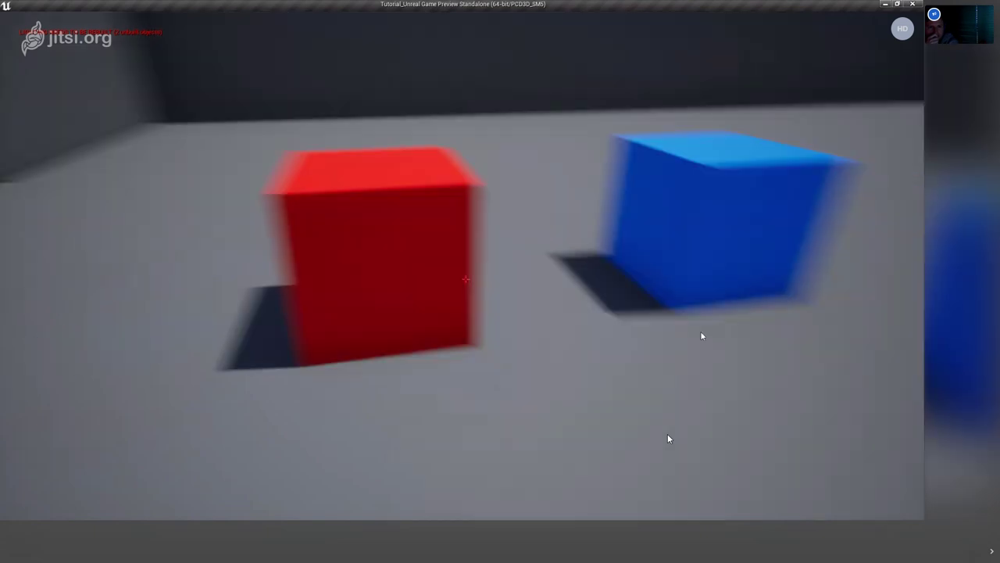
key(w)
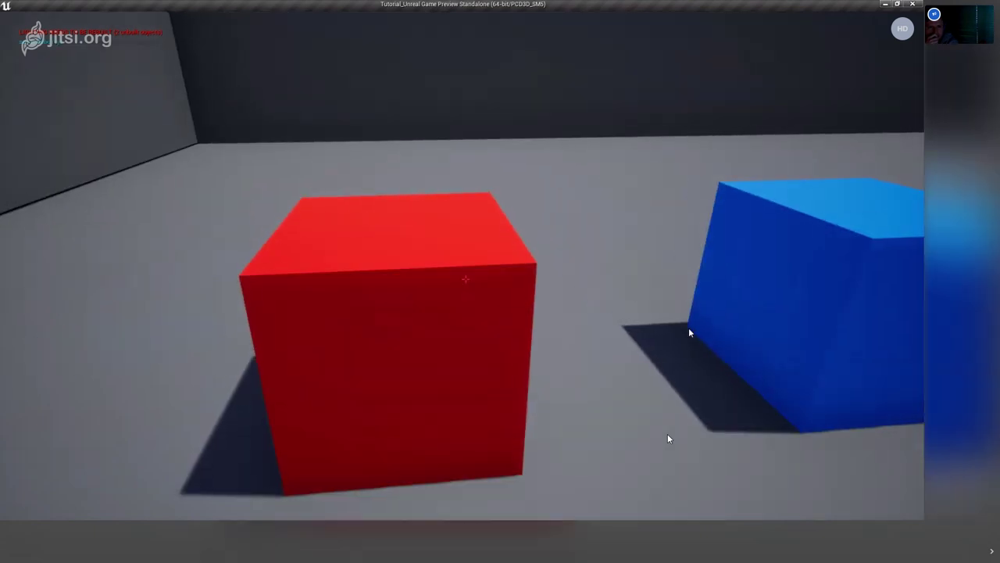
key(s)
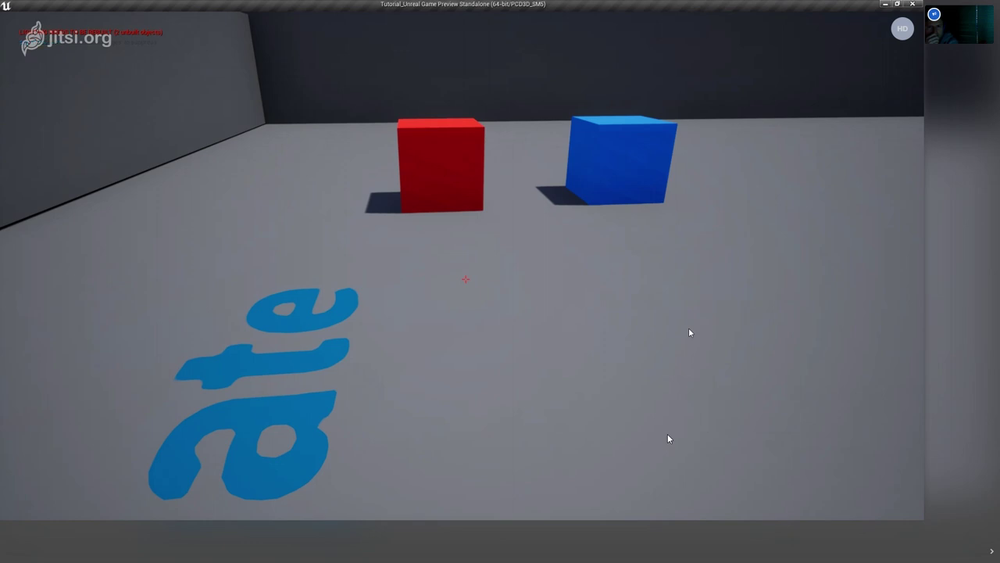
key(w)
key(w)
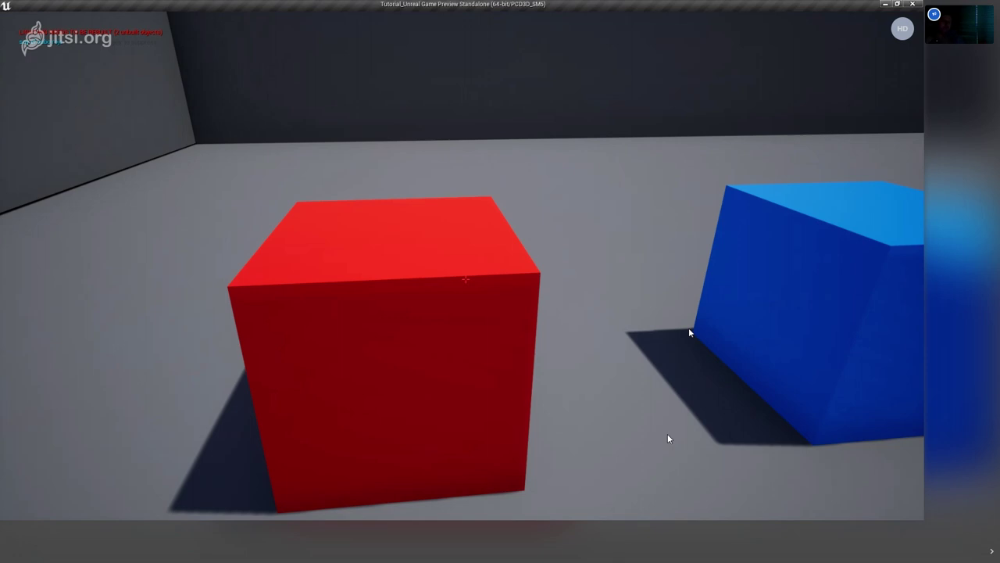
key(s)
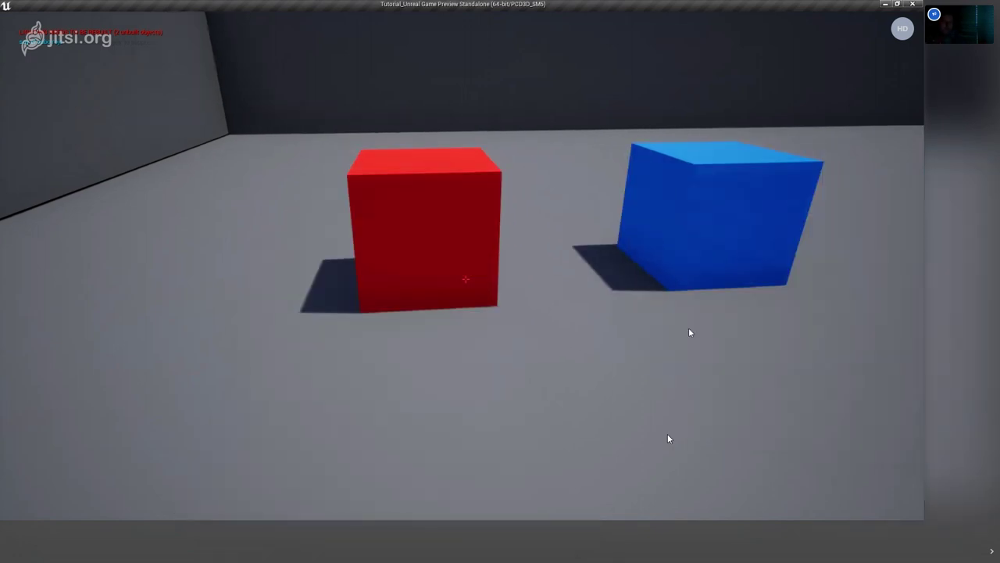
key(Escape)
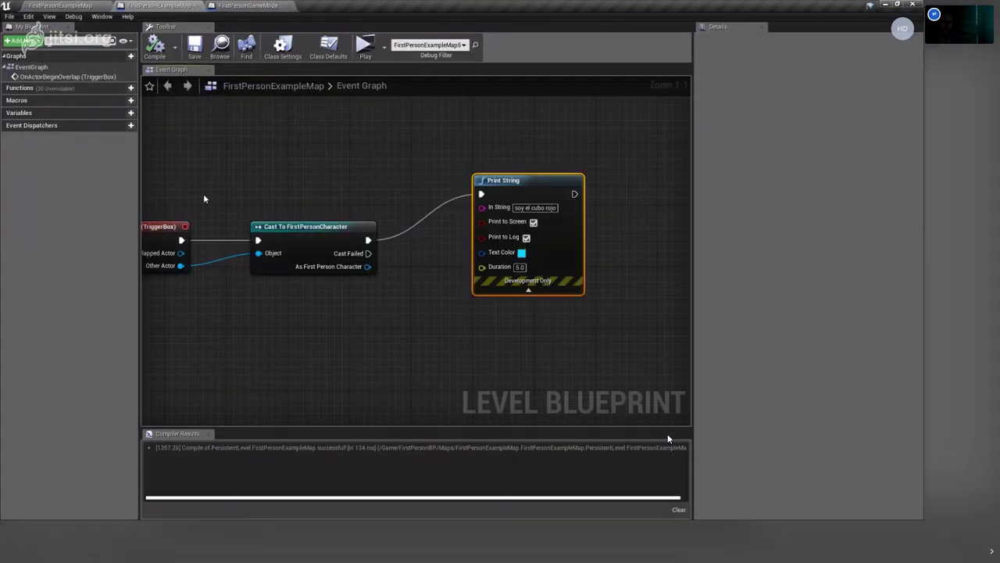
Select and reposition the OnActorBeginOverlap node, bringing Print String into view.
drag(212, 150, 383, 286)
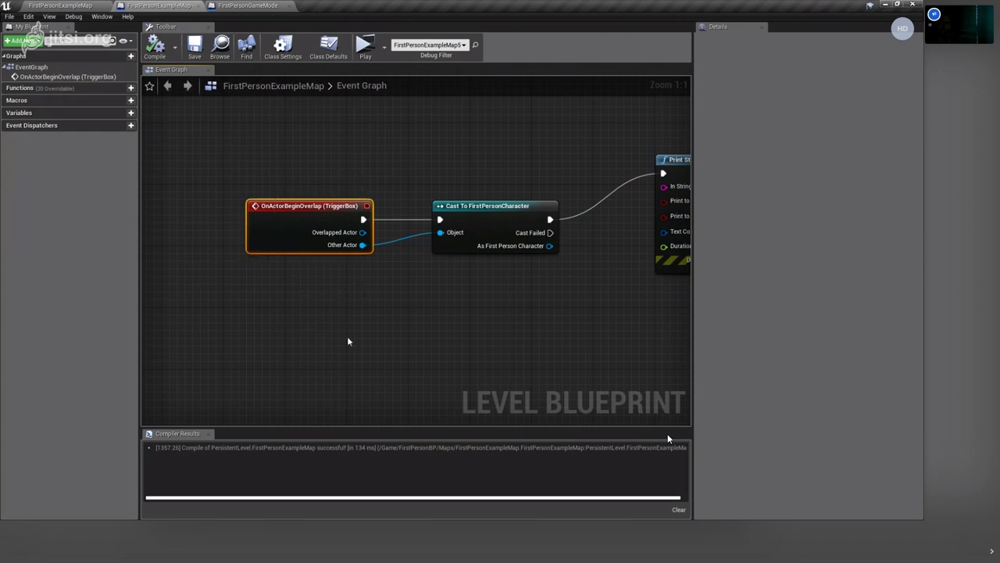
right_drag(348, 342, 349, 189)
key(ctrl+z)
right_click(335, 297)
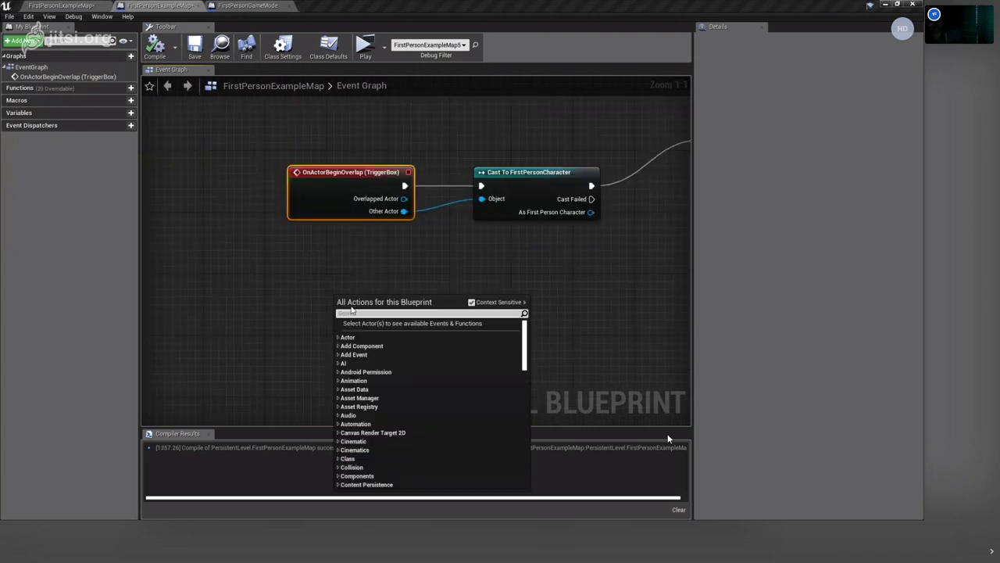
drag(274, 141, 429, 260)
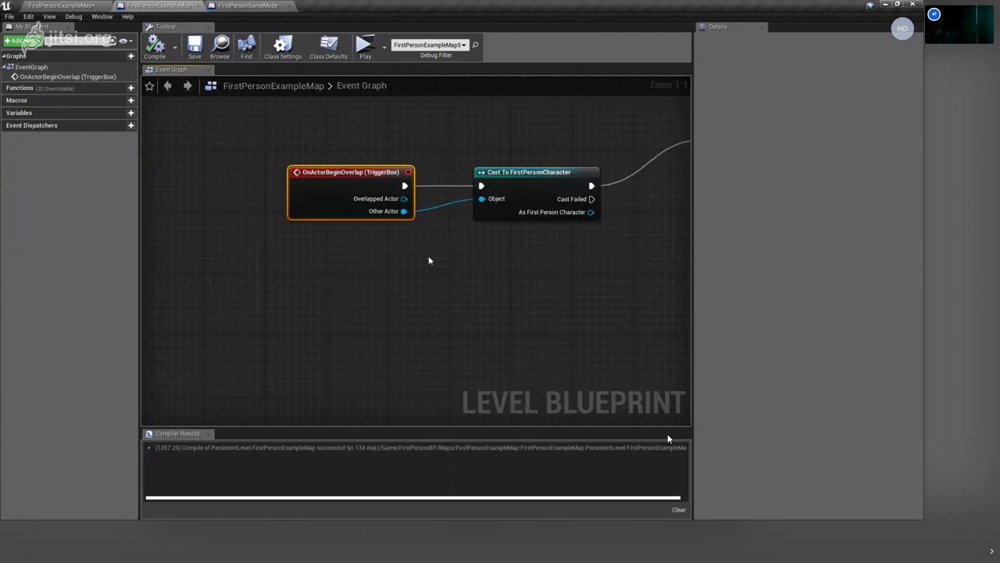
drag(253, 137, 429, 270)
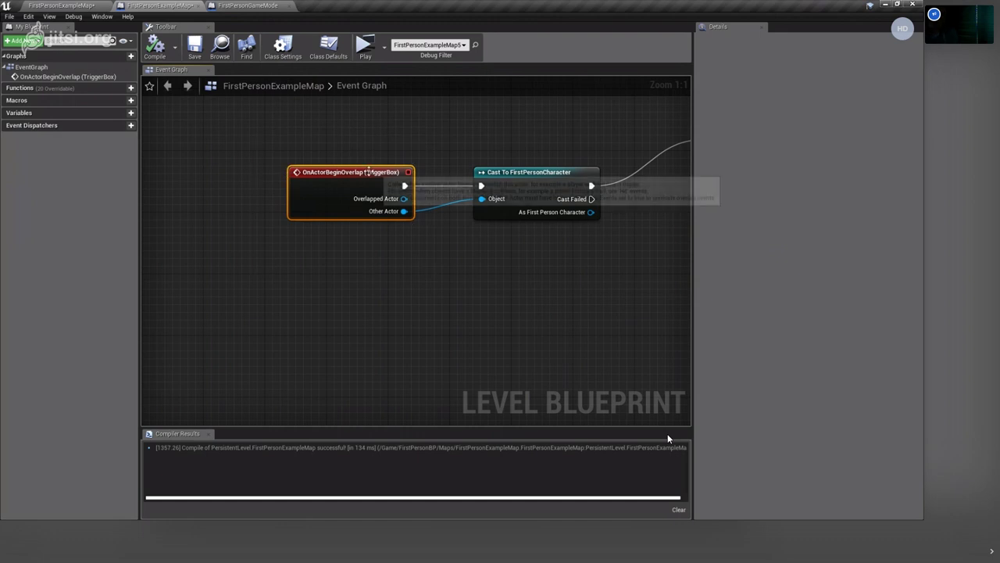
right_drag(420, 203, 308, 196)
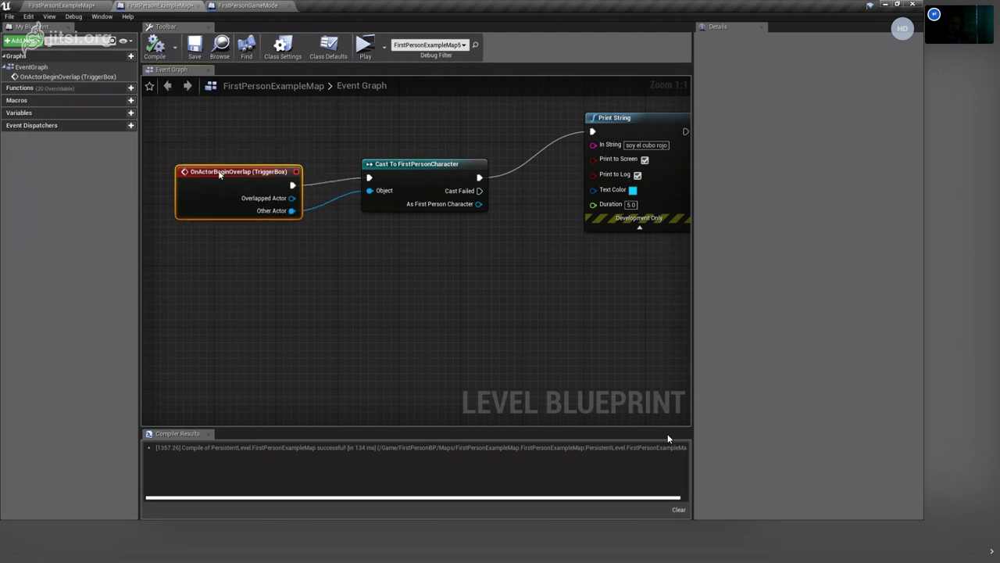
drag(222, 167, 231, 162)
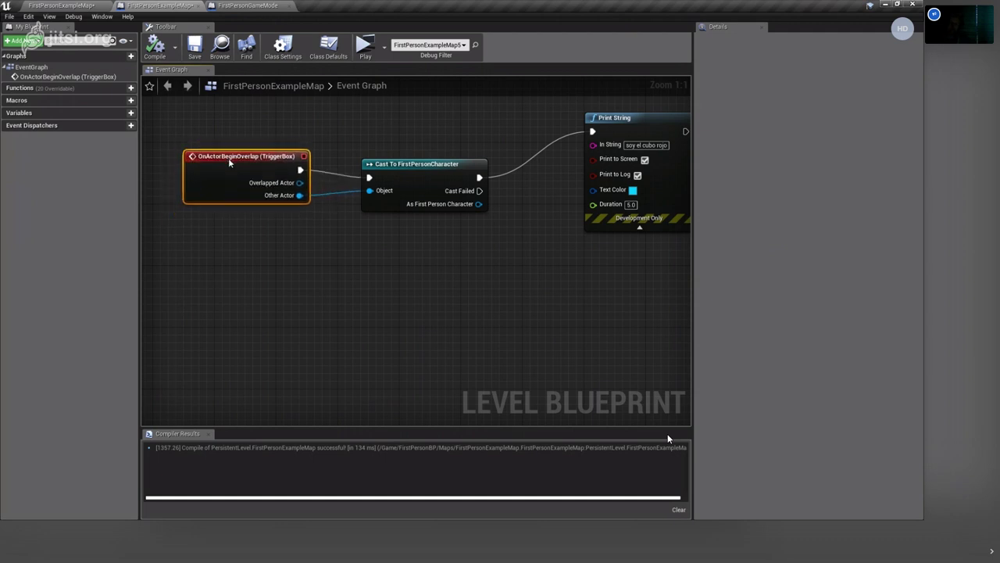
drag(258, 152, 258, 159)
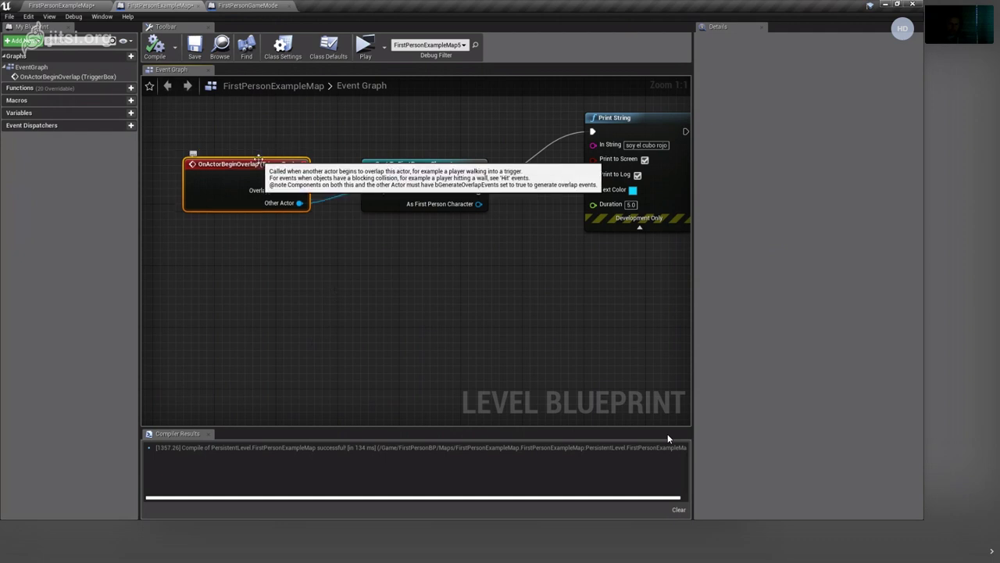
Align the overlap event, Cast To FirstPersonCharacter and Print String nodes into one row.
drag(339, 139, 736, 274)
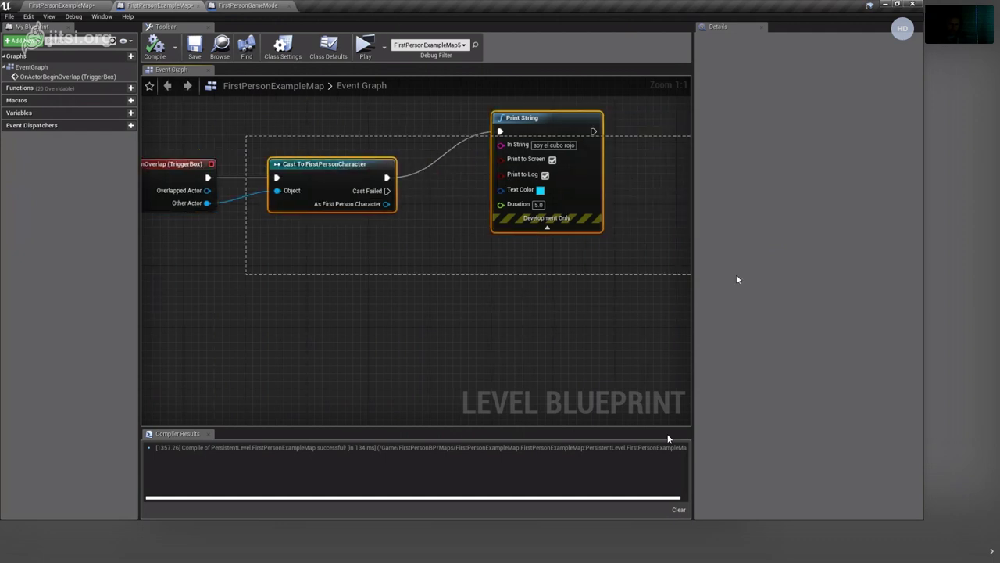
mouse_move(367, 276)
right_down()
mouse_move(460, 281)
mouse_move(395, 266)
mouse_move(328, 313)
right_up()
click(394, 267)
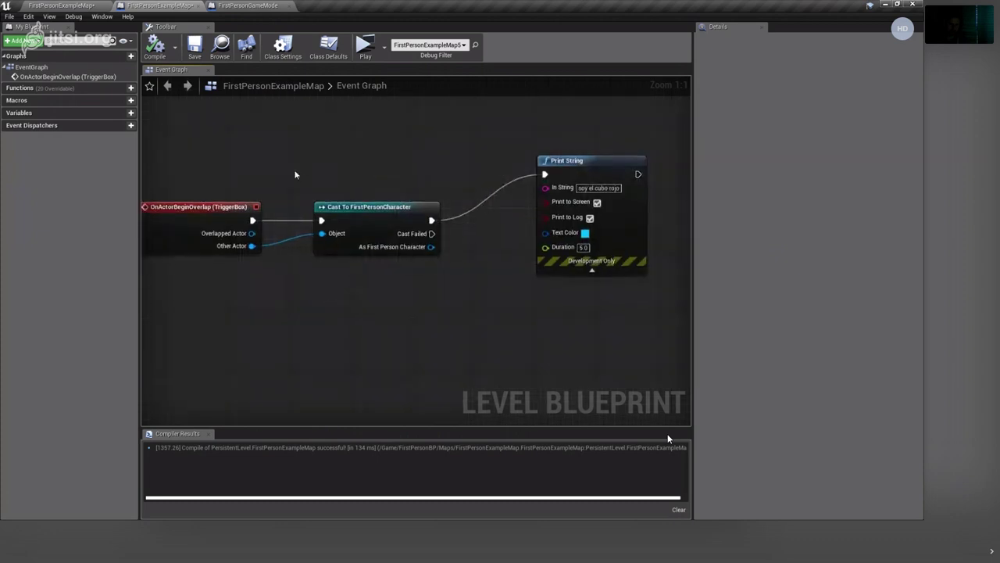
click(547, 154)
right_drag(313, 188, 288, 188)
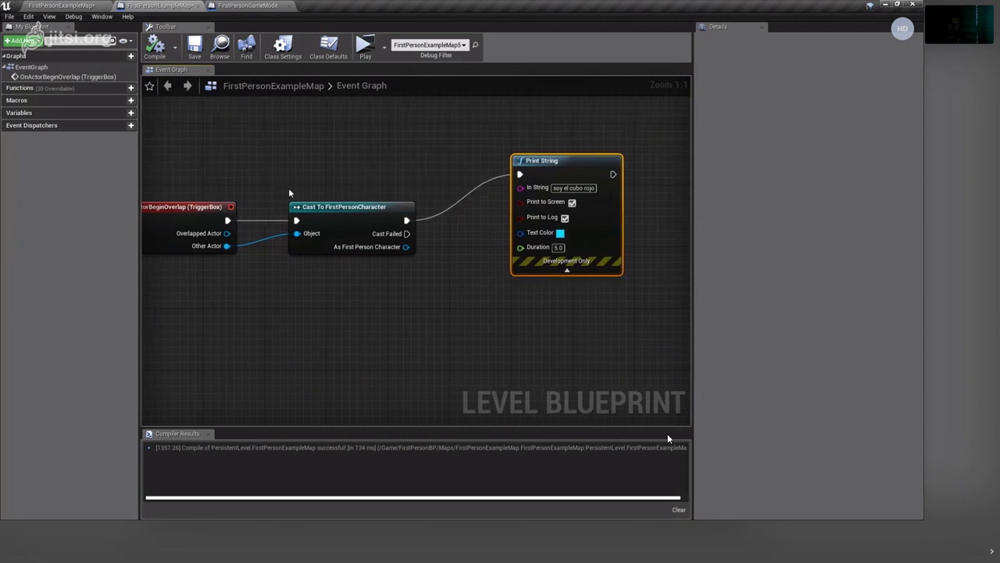
drag(324, 212, 360, 431)
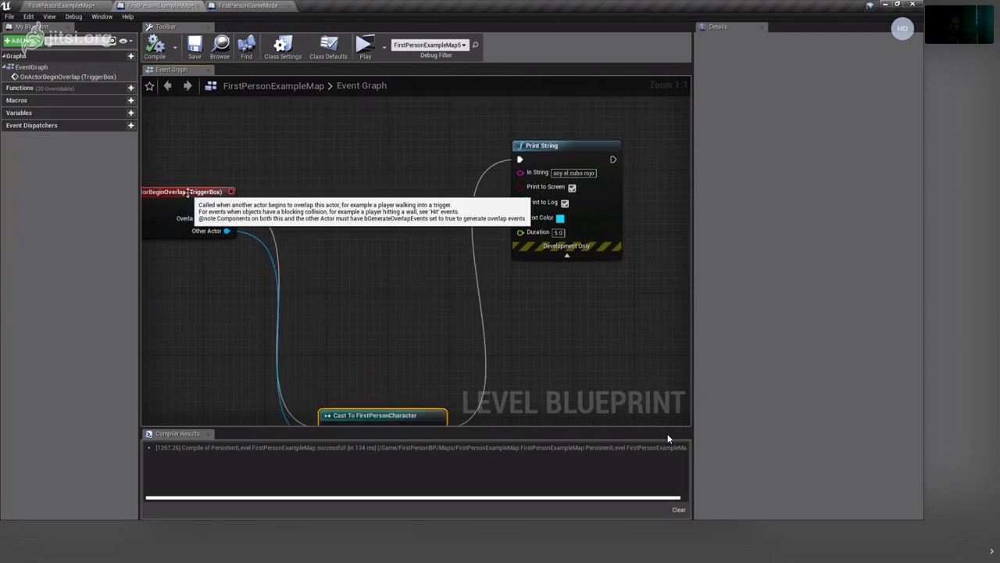
drag(181, 192, 267, 192)
drag(191, 140, 630, 266)
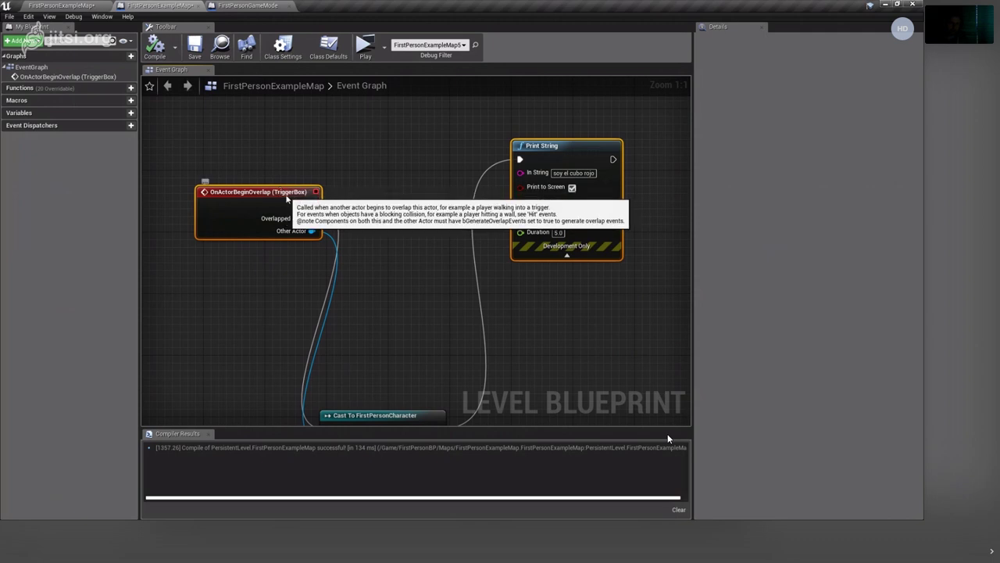
drag(307, 191, 299, 168)
drag(512, 149, 520, 157)
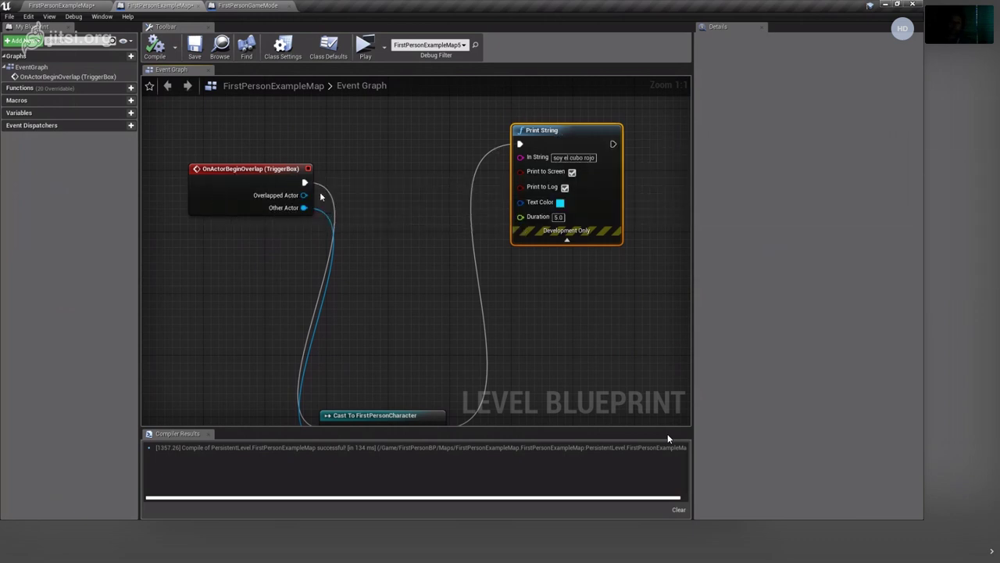
drag(558, 151, 557, 166)
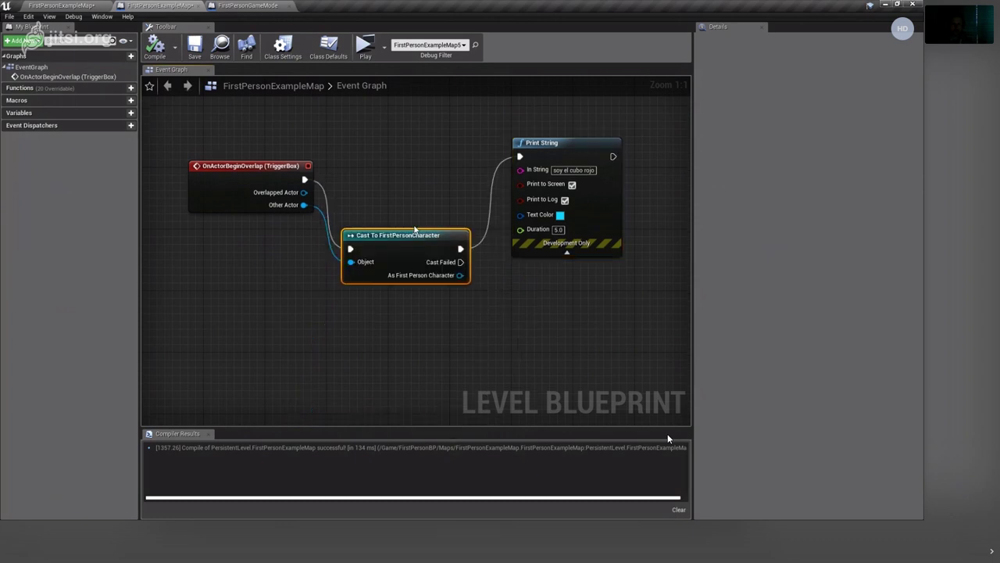
drag(386, 419, 424, 192)
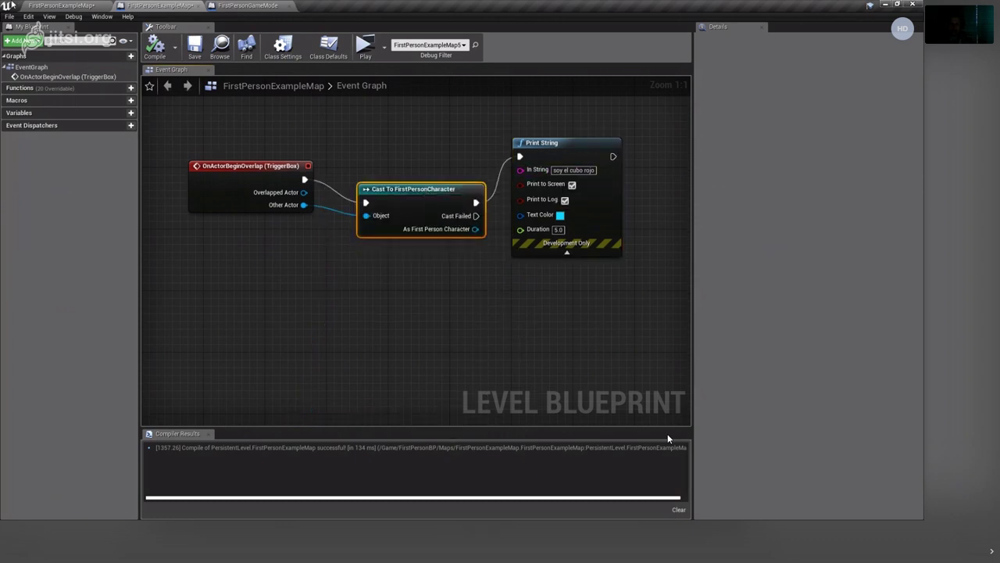
Duplicate the TriggerBox onto the blue cube as TriggerBox2, then reselect the original.
click(59, 5)
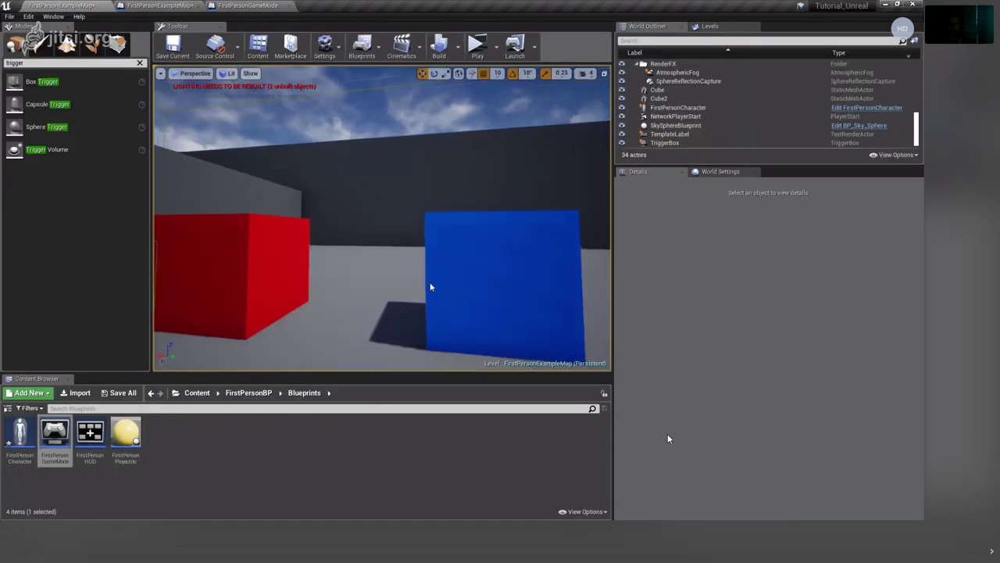
click(230, 221)
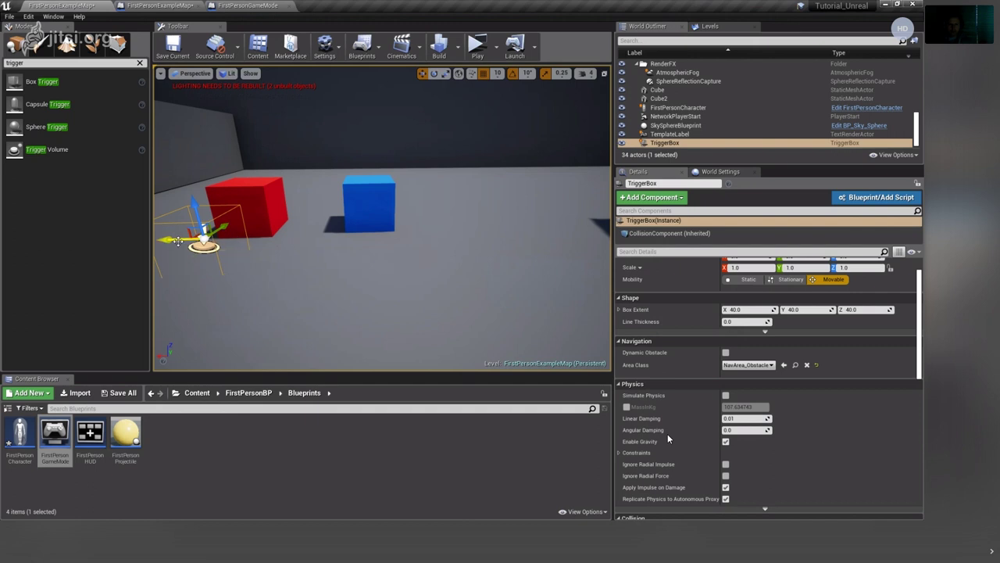
alt+drag(177, 241, 342, 245)
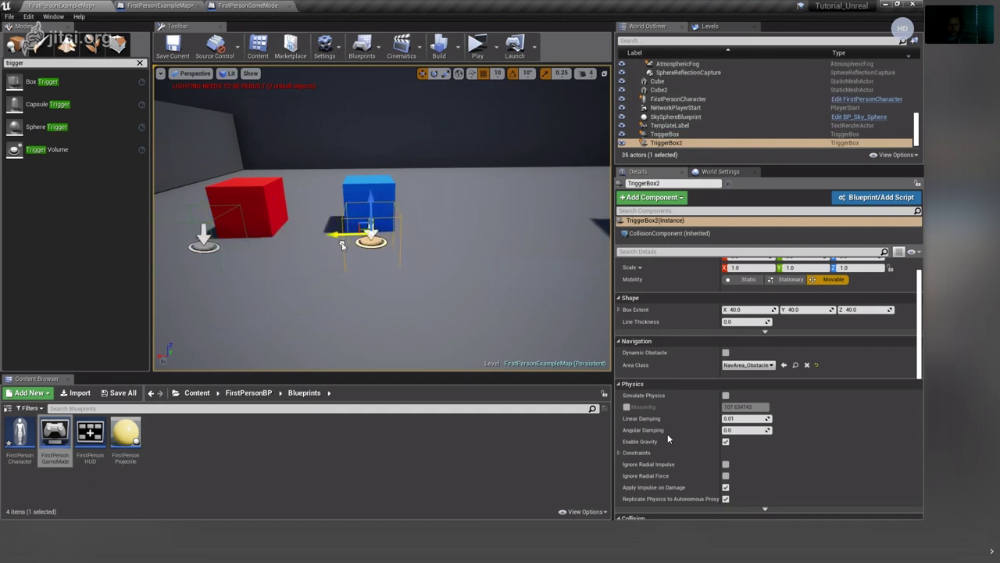
click(665, 134)
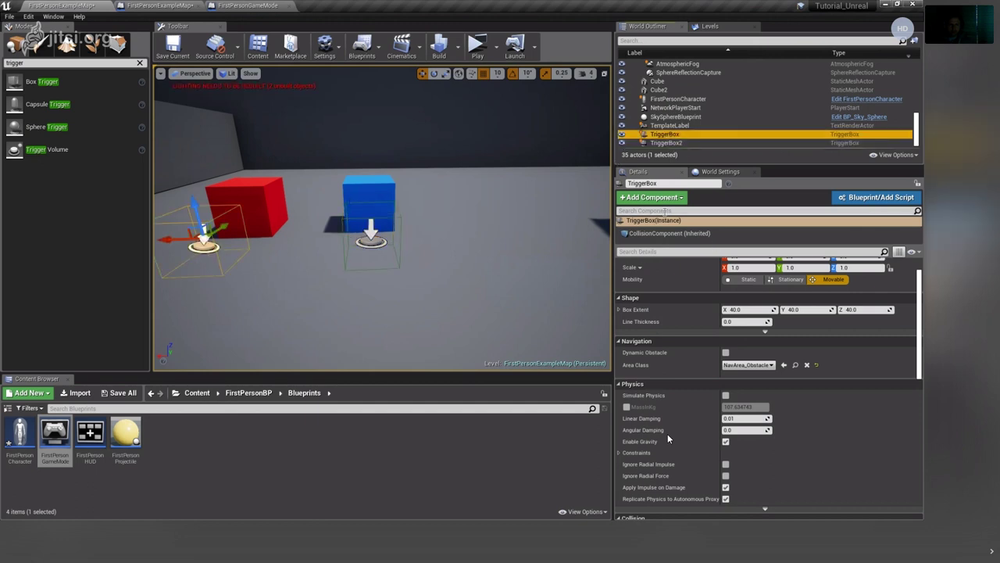
scroll(641, 285, up, 2)
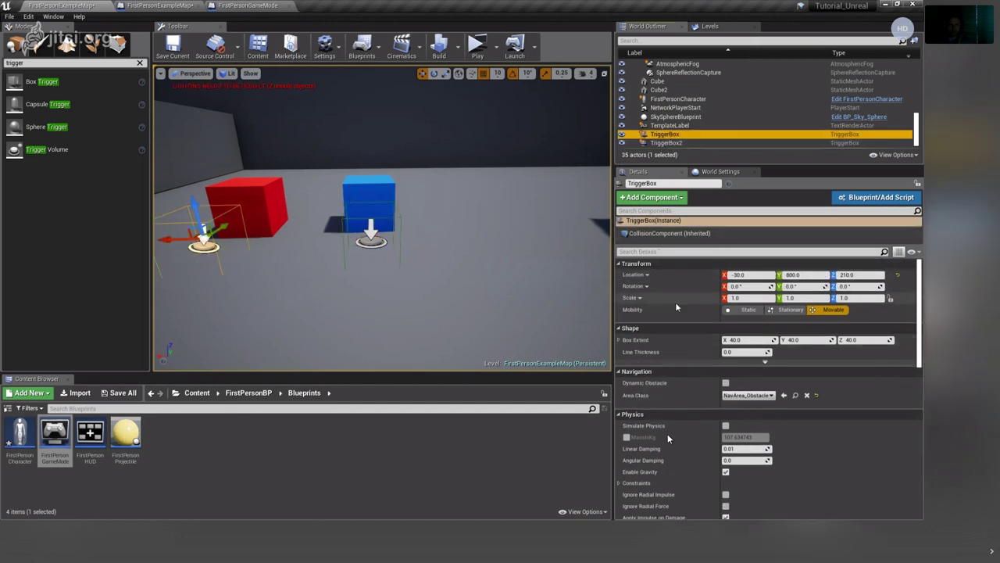
Rename the original TriggerBox to 'trigger cubo rojo'.
click(654, 220)
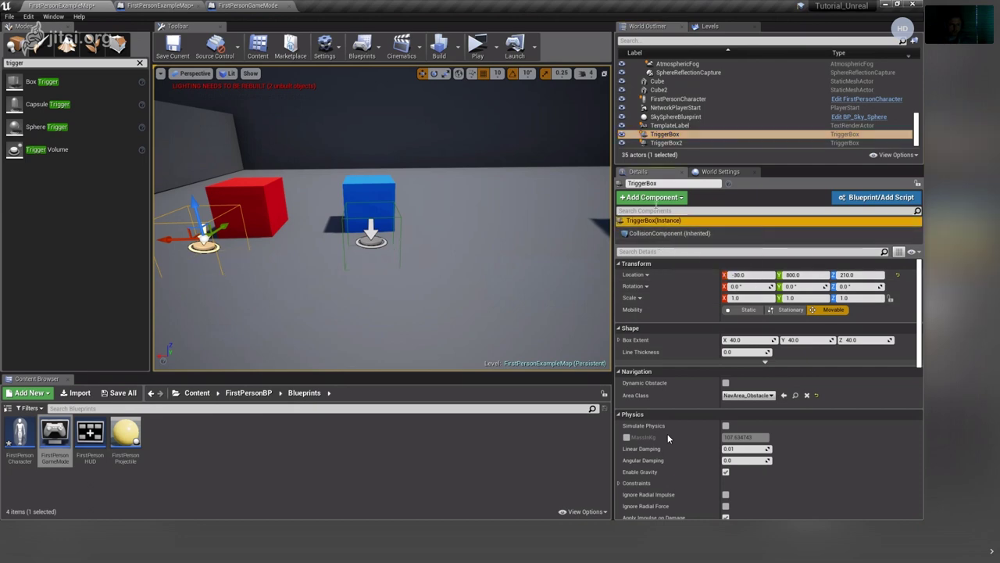
double_click(660, 134)
click(668, 135)
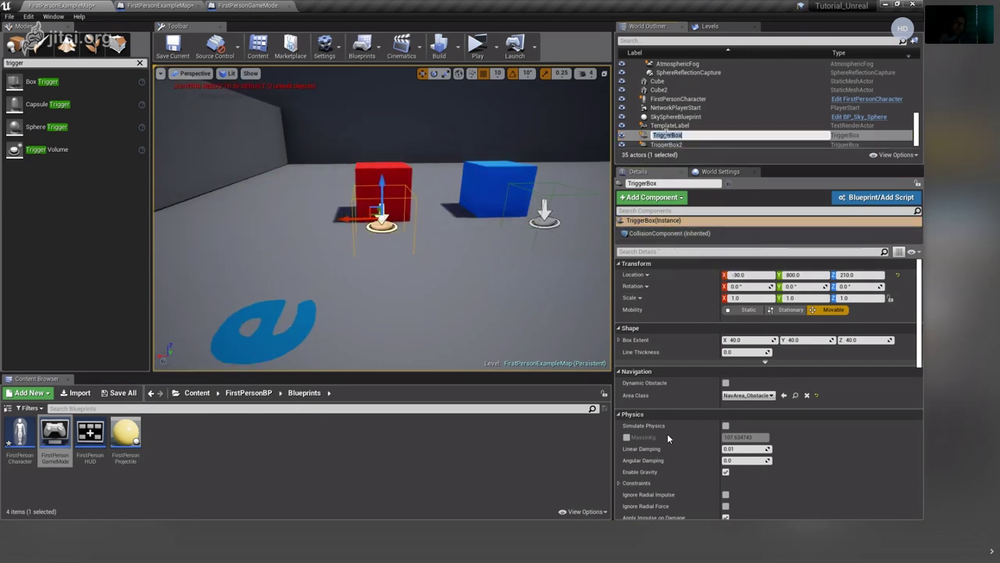
text(tri)
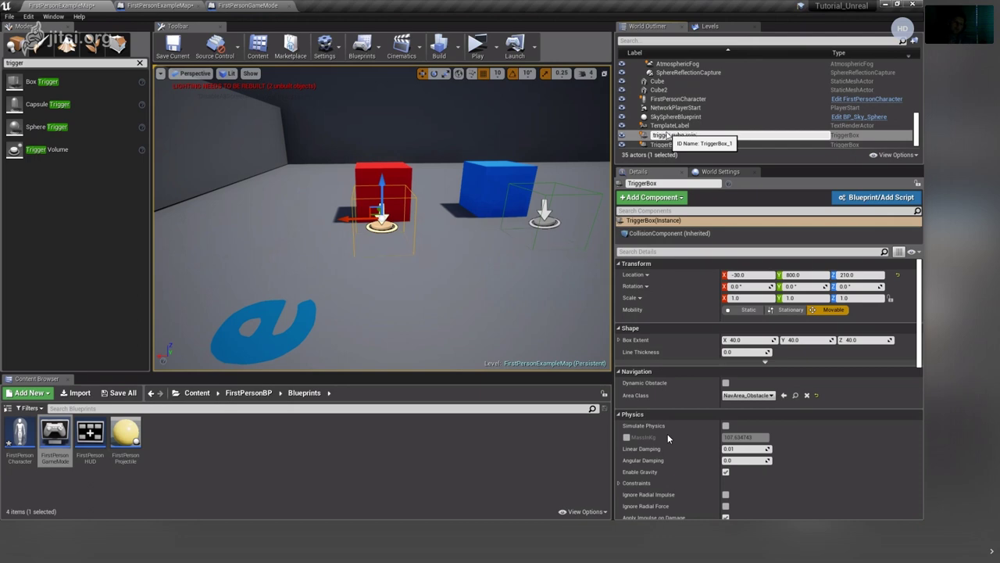
key(Return)
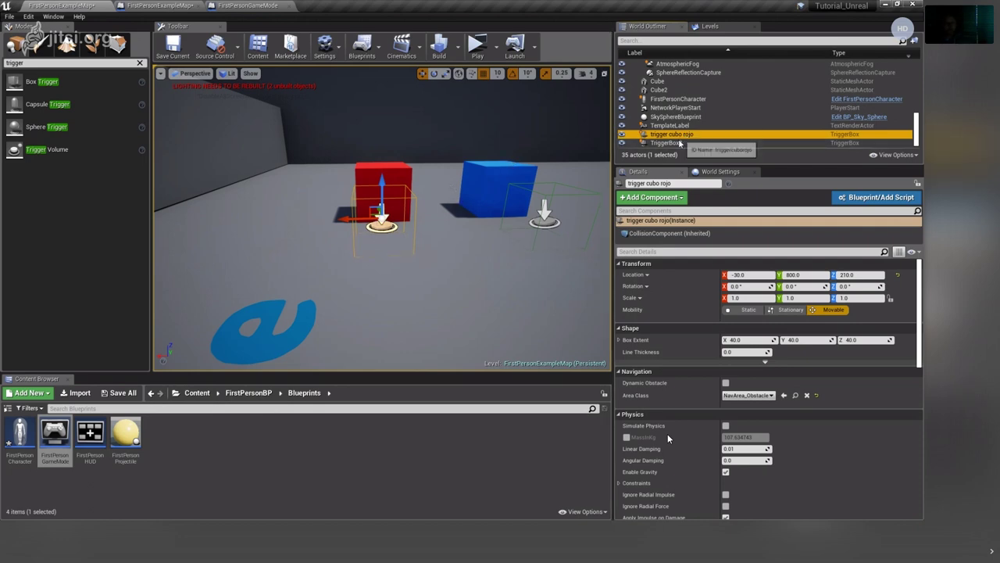
Compare the red cube Cube2 with its trigger cubo rojo box in the viewport.
click(370, 172)
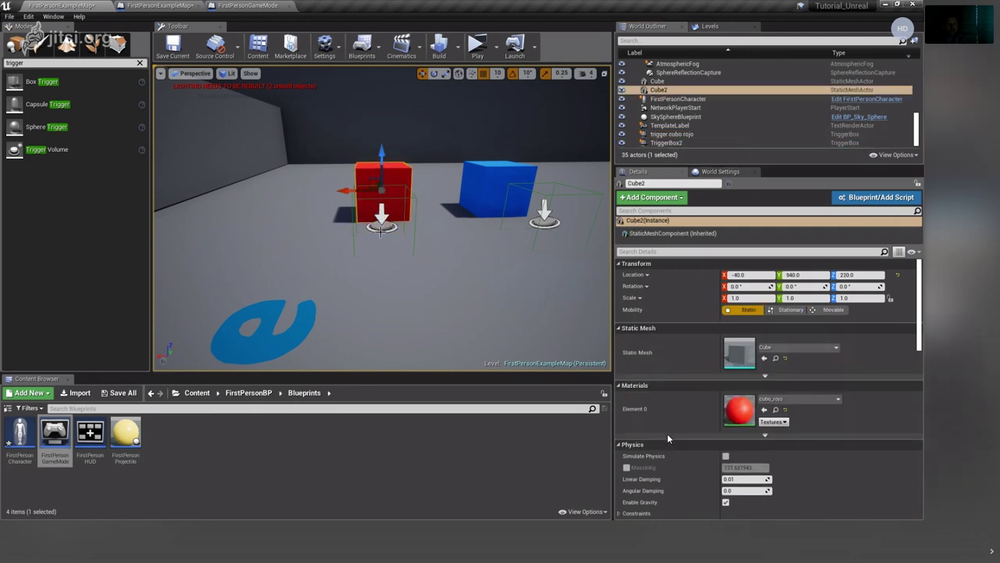
click(375, 178)
click(375, 178)
click(382, 222)
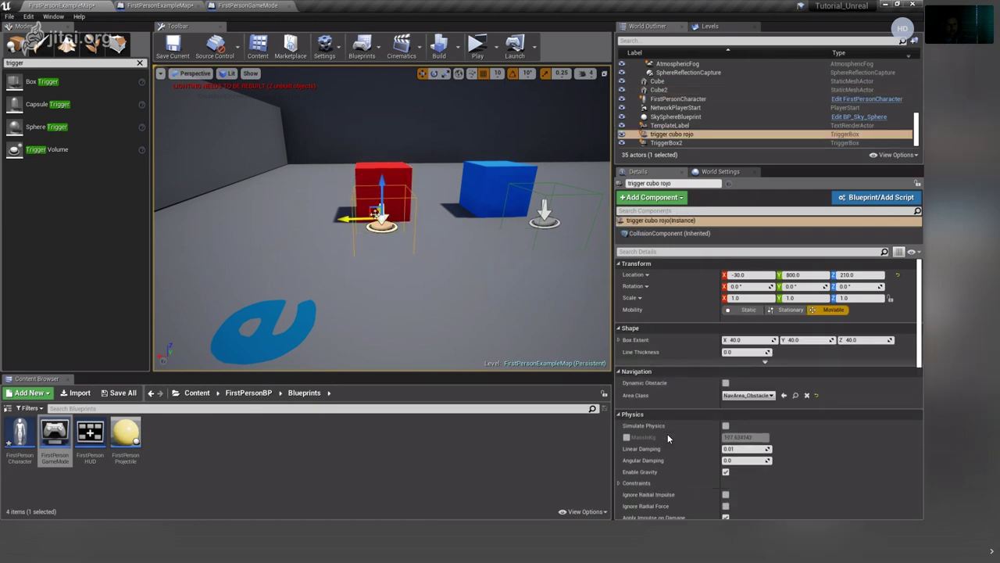
scroll(359, 205, down, 3)
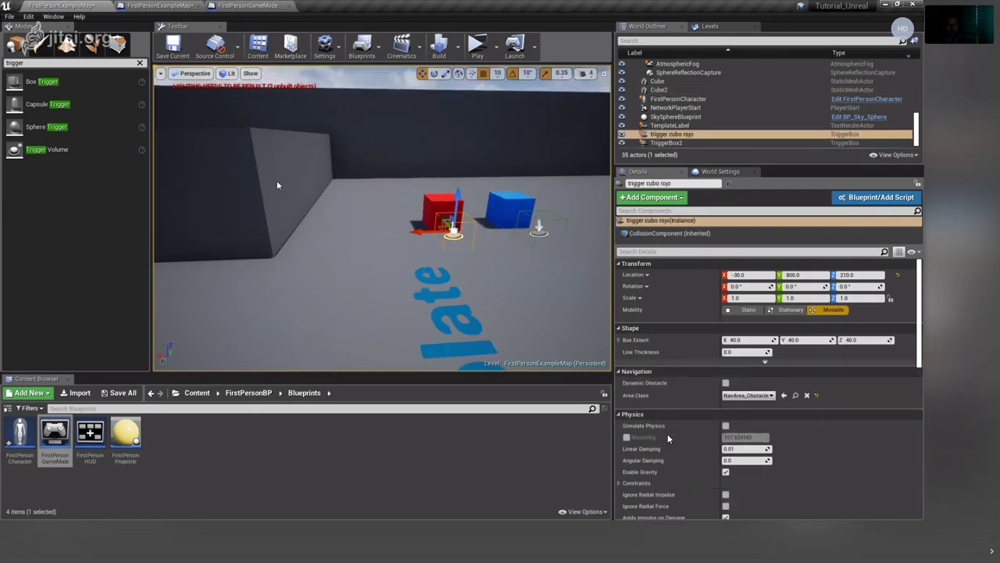
mouse_move(360, 205)
alt+mouse_down()
mouse_move(463, 225)
mouse_move(279, 176)
alt+mouse_up()
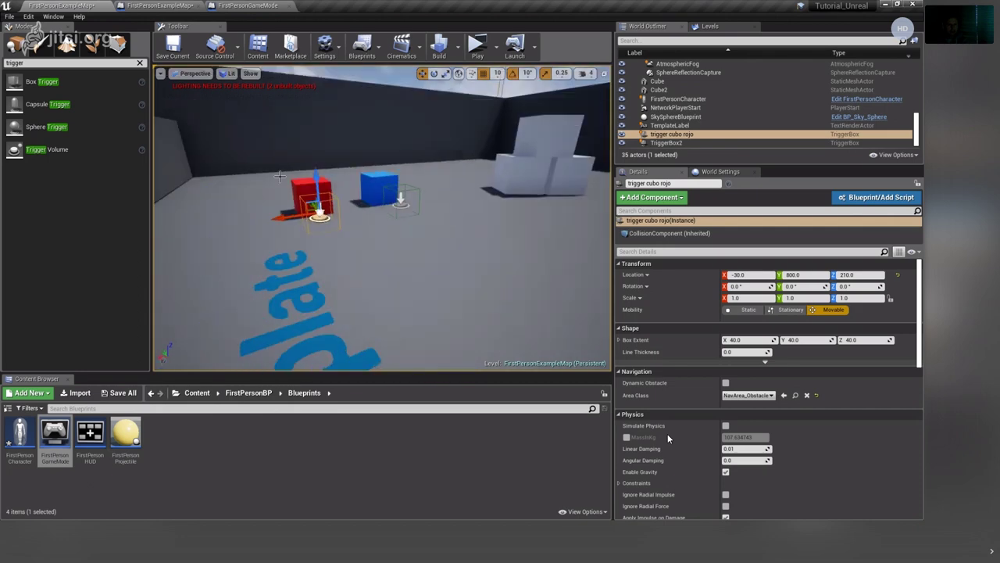
click(299, 186)
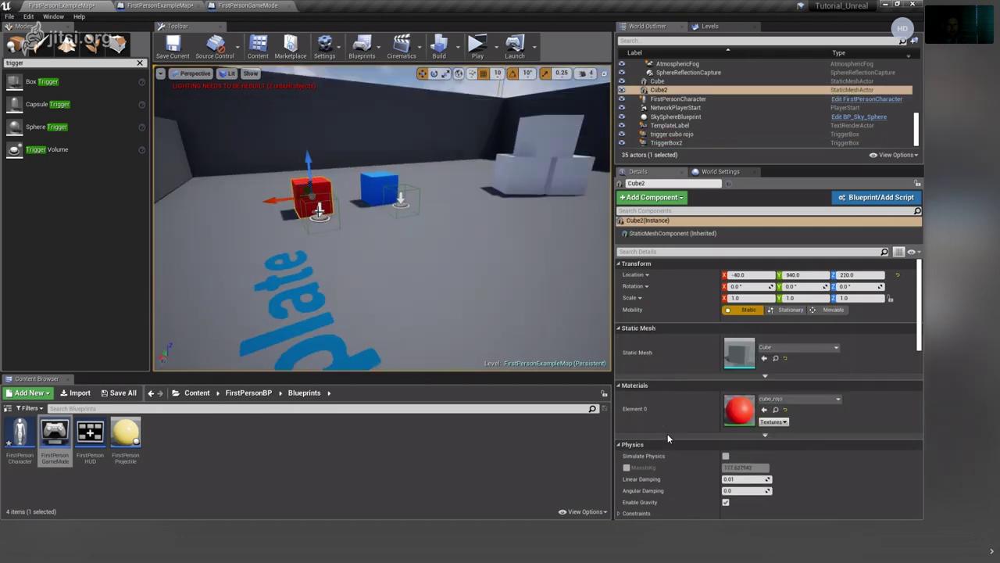
click(317, 214)
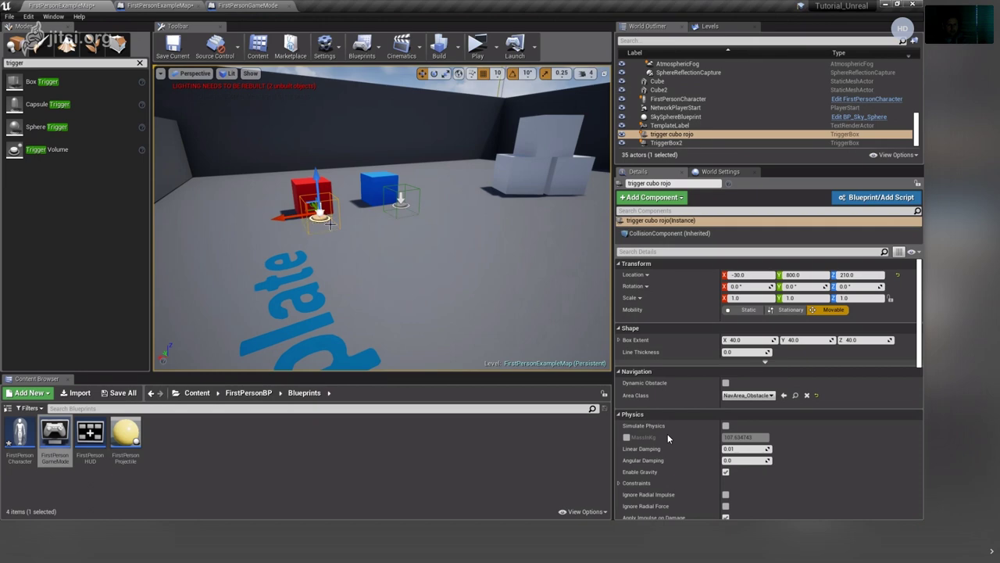
drag(351, 228, 351, 233)
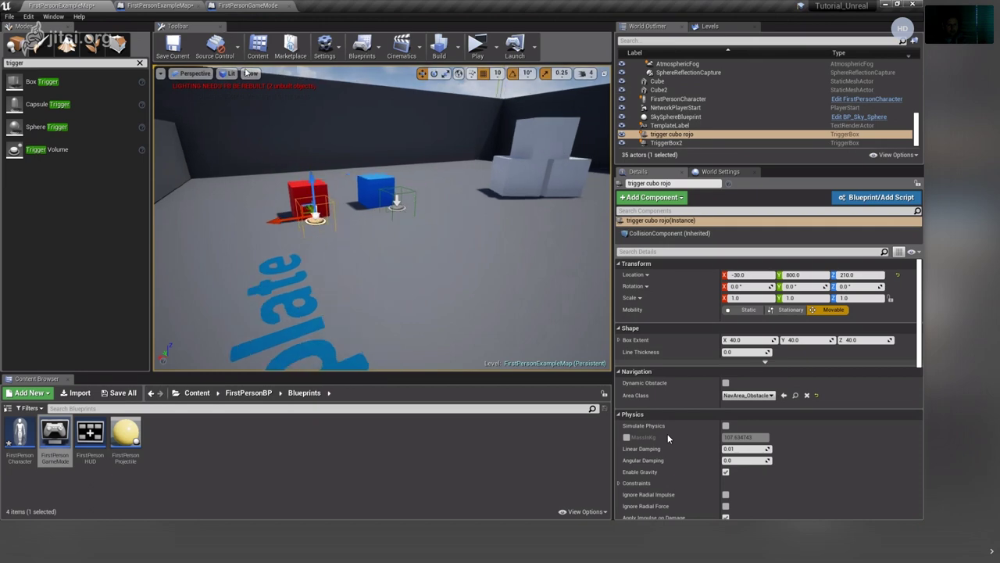
Rename the second trigger box to 'trigger cubo azul'.
double_click(672, 143)
click(678, 144)
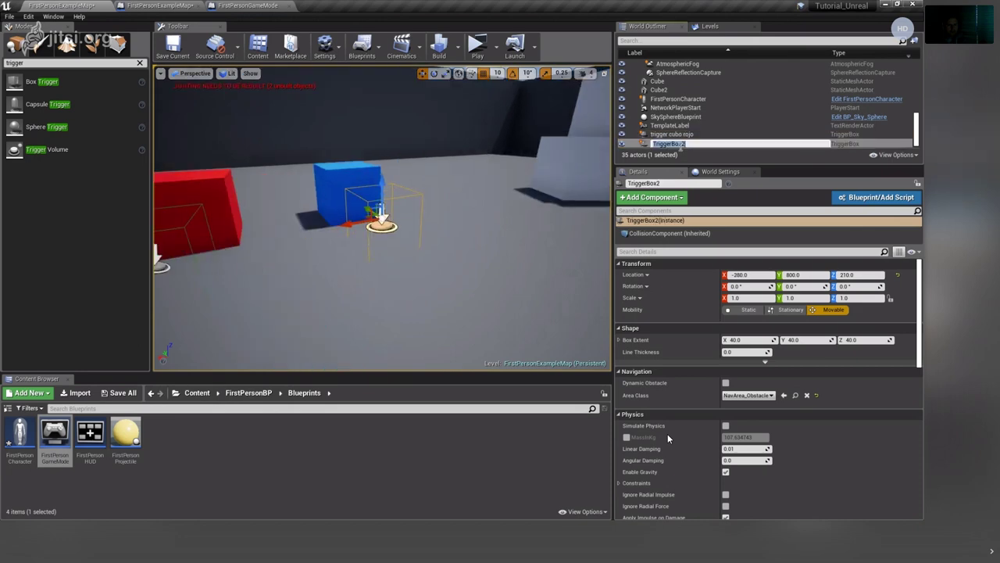
text(tri)
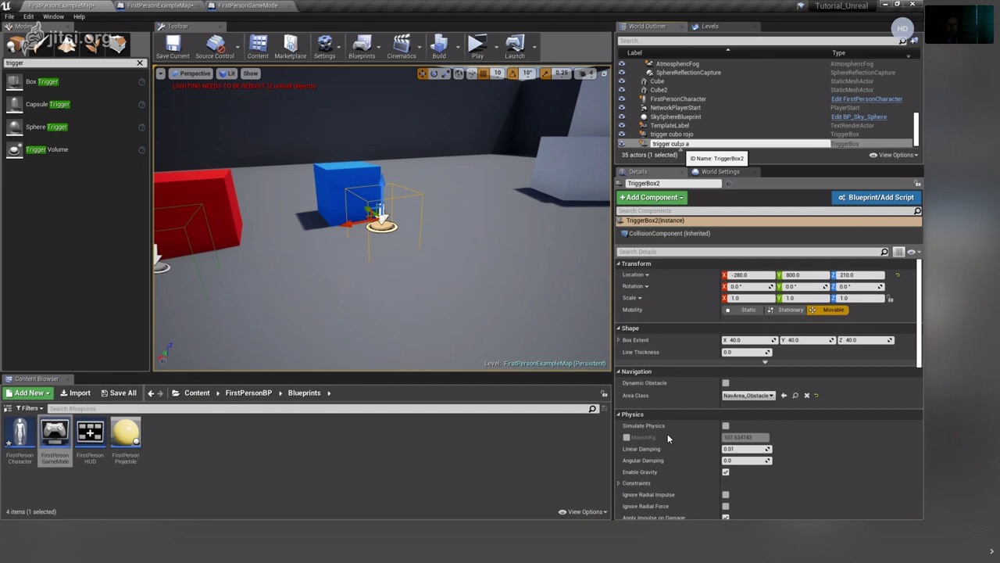
text(l)
key(Return)
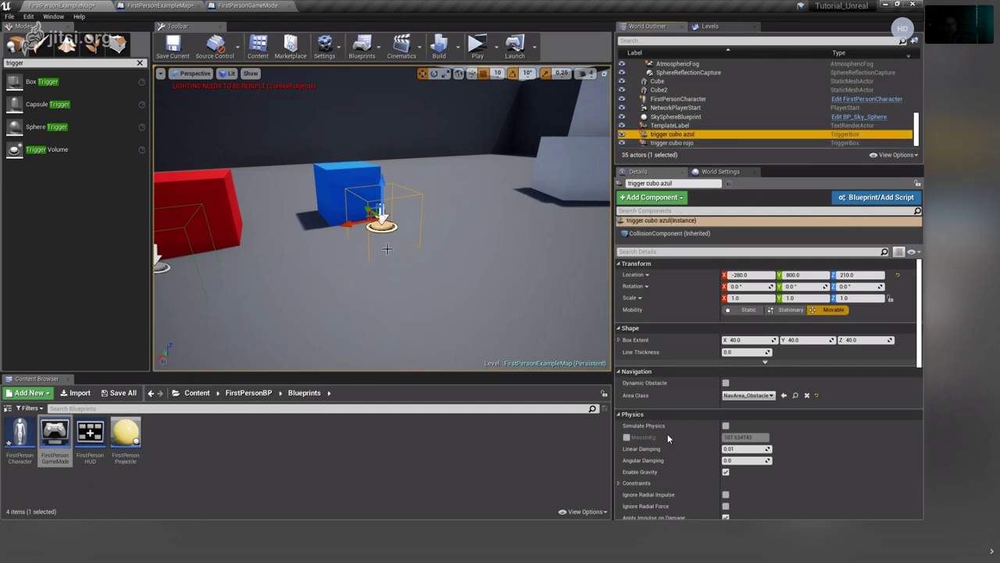
right_drag(458, 243, 458, 243)
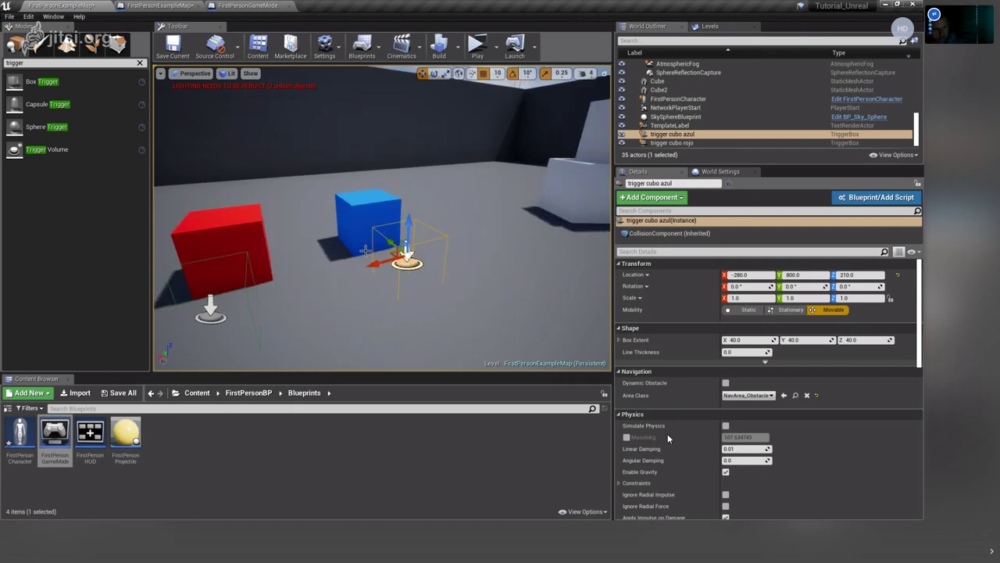
drag(334, 265, 334, 265)
middle_drag(334, 265, 401, 289)
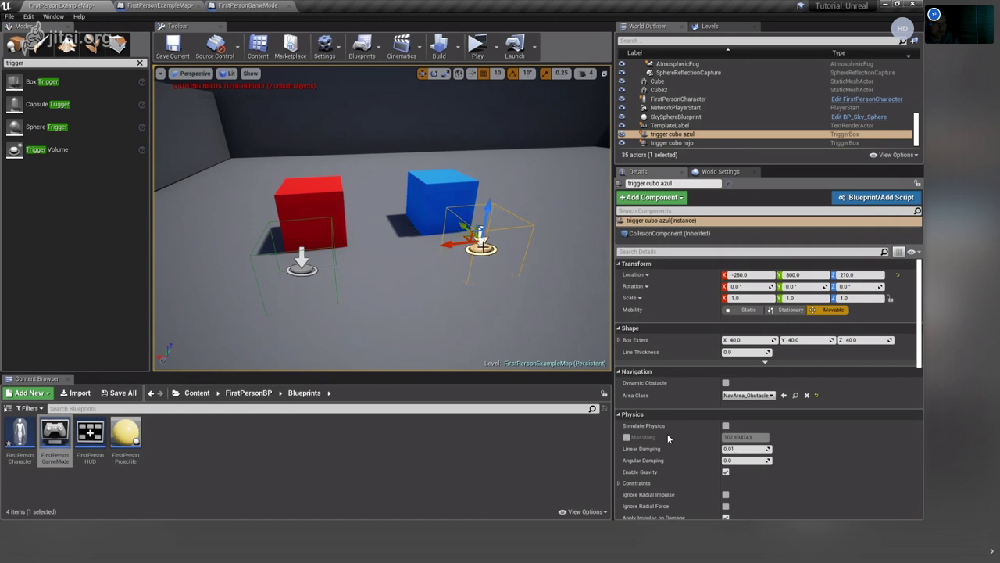
Browse from trigger cubo azul's Area Class to NavArea_Obstacle and decline the Visual Studio prompt.
click(848, 136)
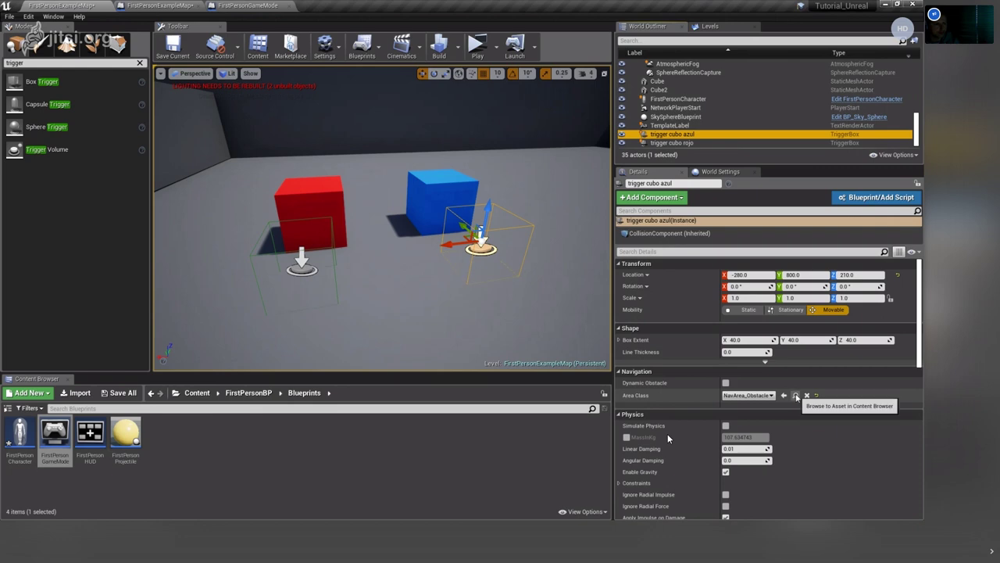
click(795, 395)
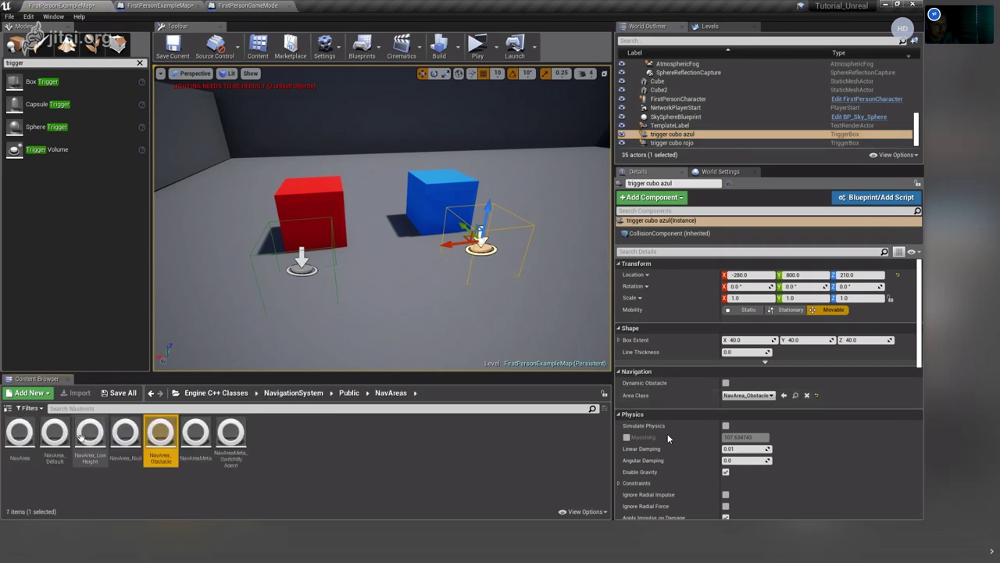
double_click(170, 441)
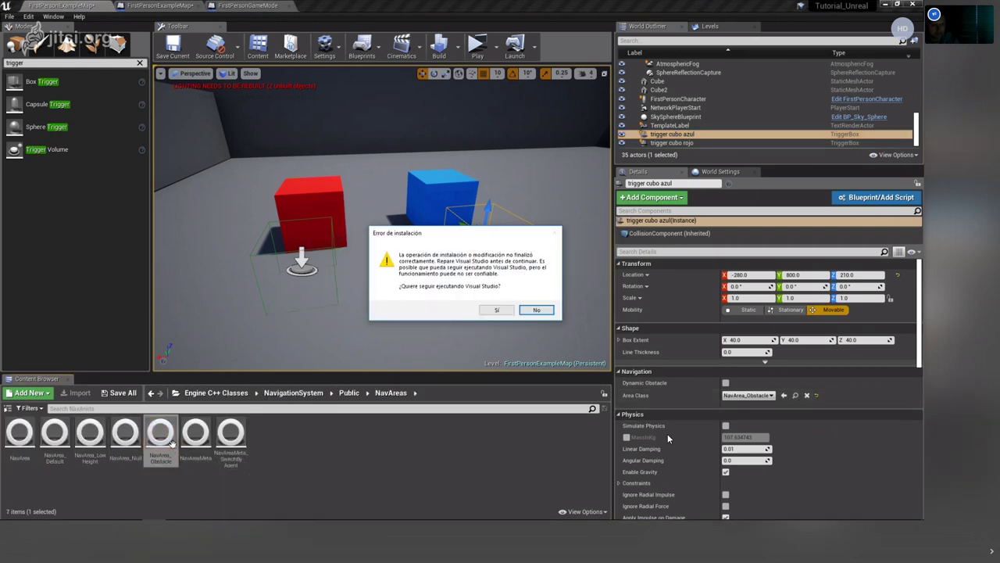
click(536, 310)
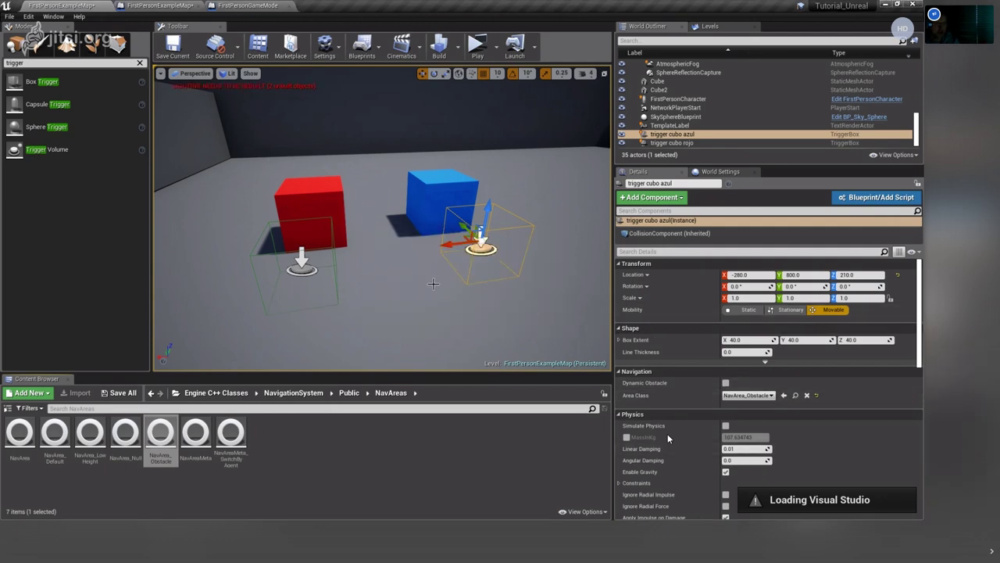
Reframe the view around the cubes and reselect trigger cubo azul.
drag(434, 284, 389, 237)
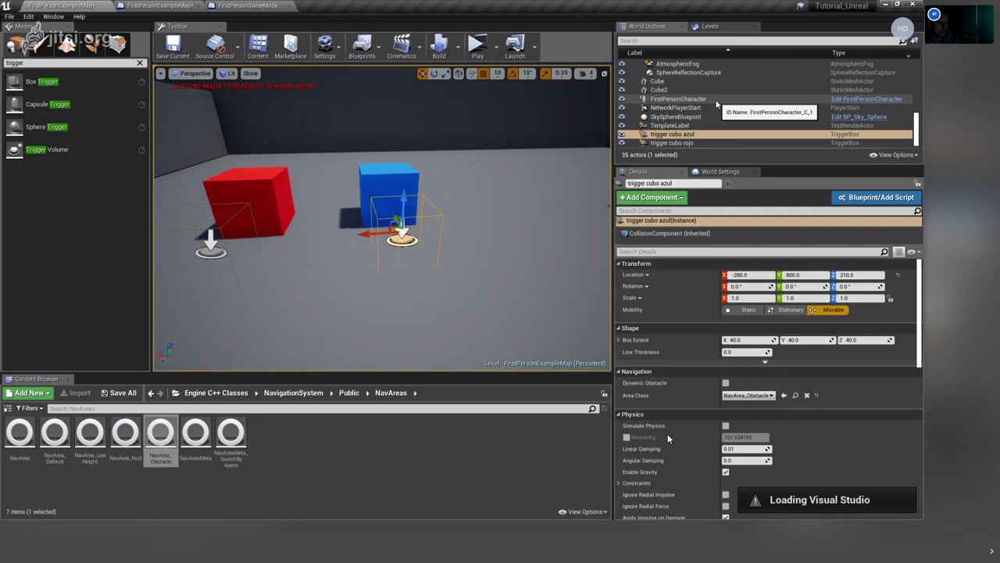
drag(311, 216, 311, 207)
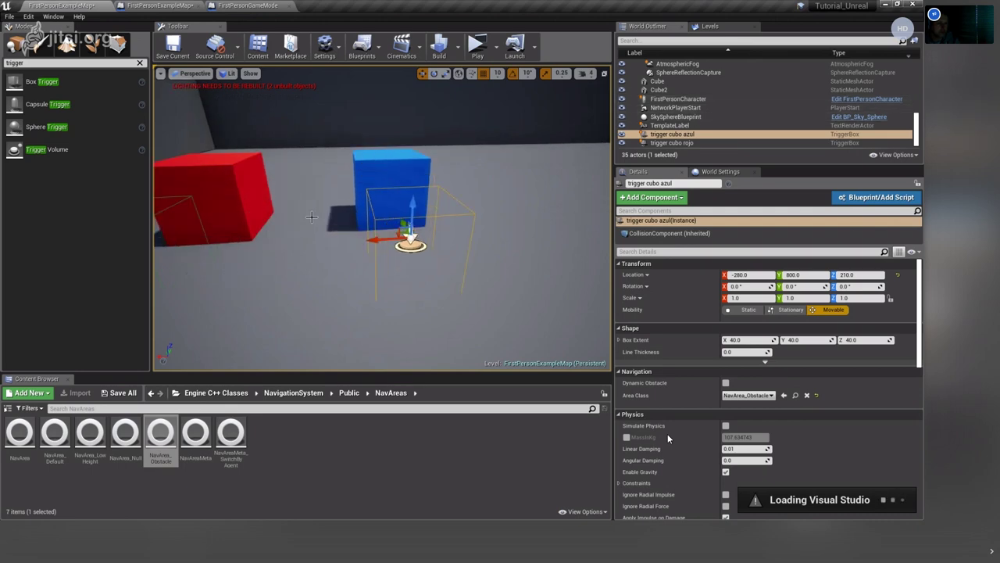
scroll(311, 216, down, 5)
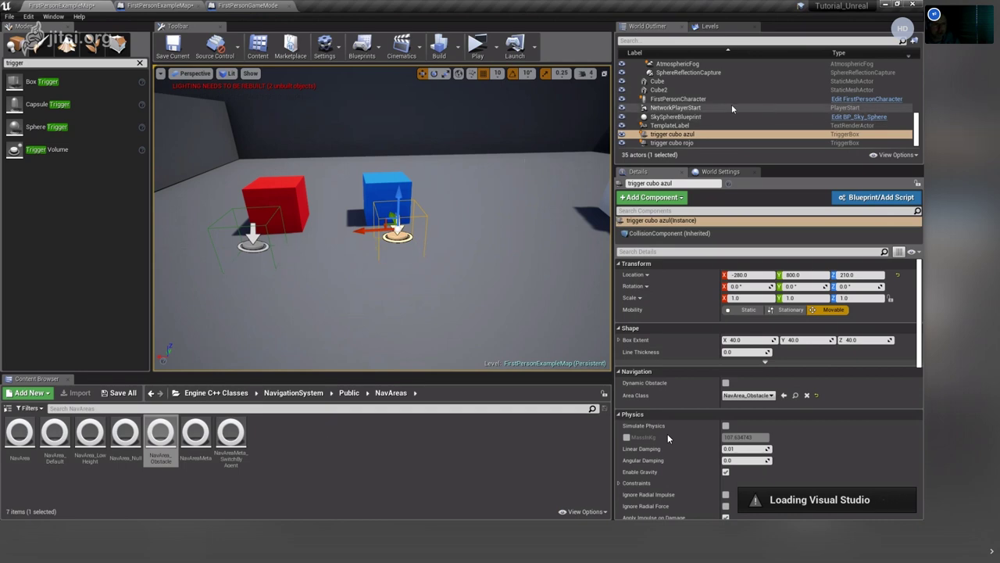
click(914, 134)
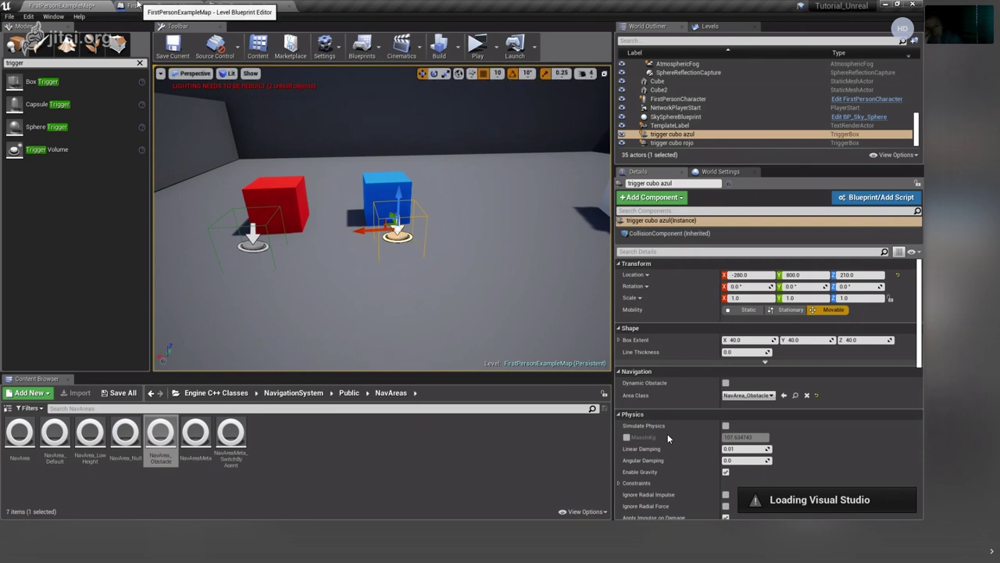
Add an OnActorBeginOverlap event for trigger cubo azul to the Level Blueprint.
click(137, 5)
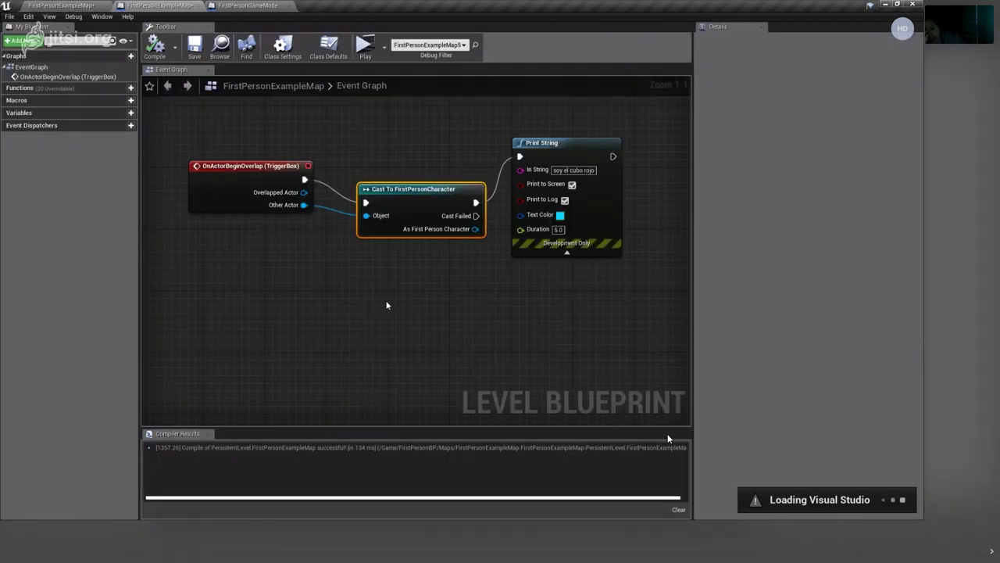
right_click(265, 270)
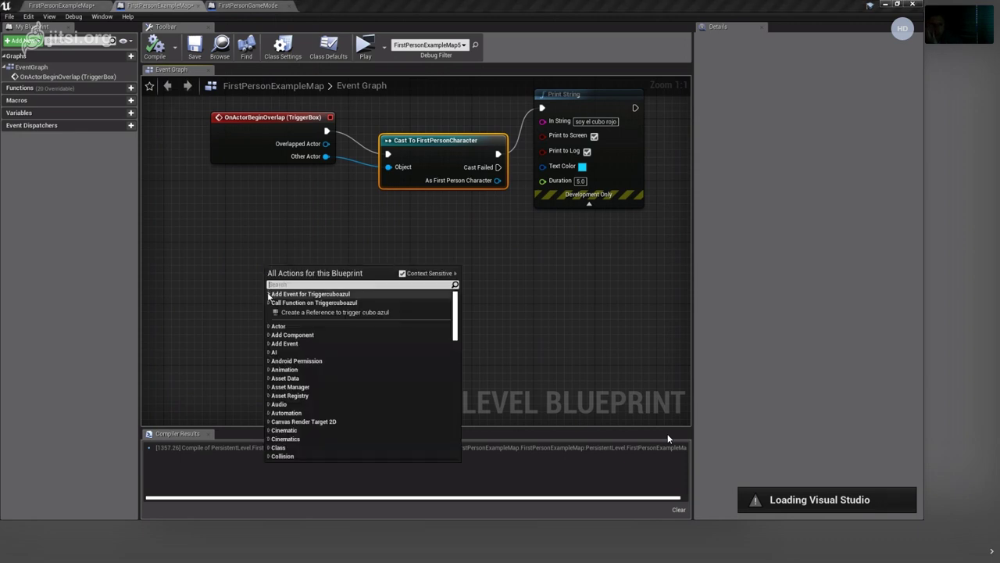
click(269, 294)
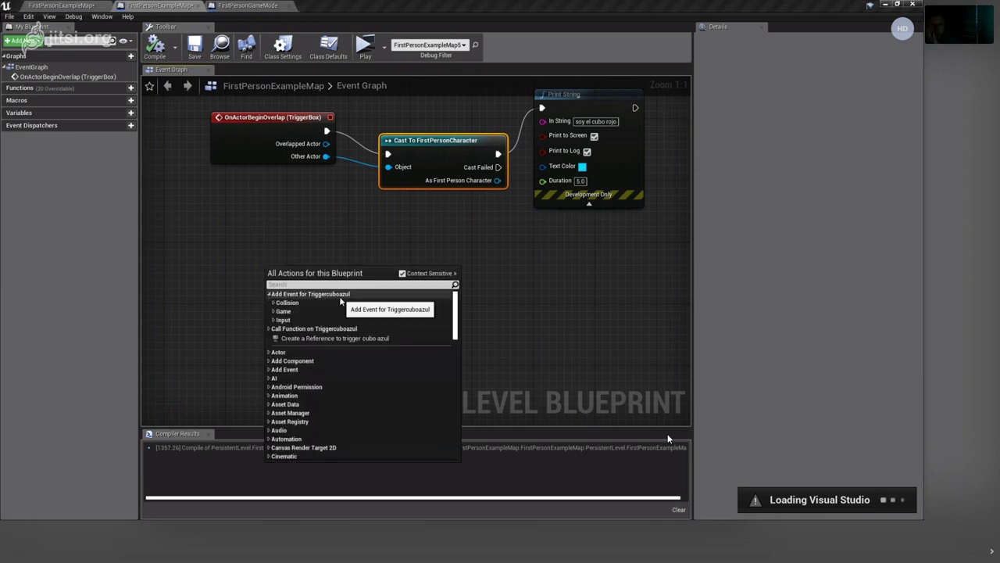
click(294, 304)
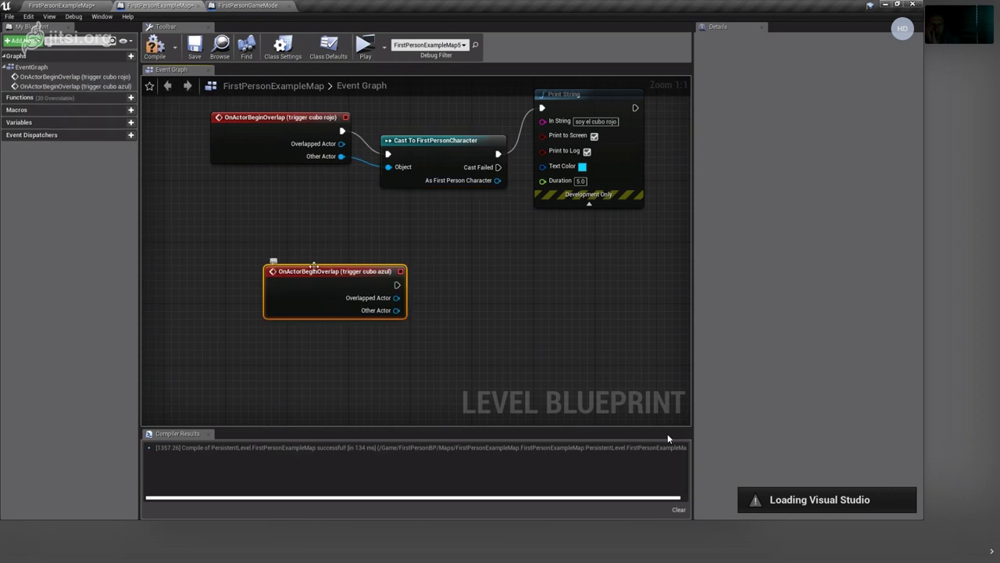
drag(274, 262, 243, 245)
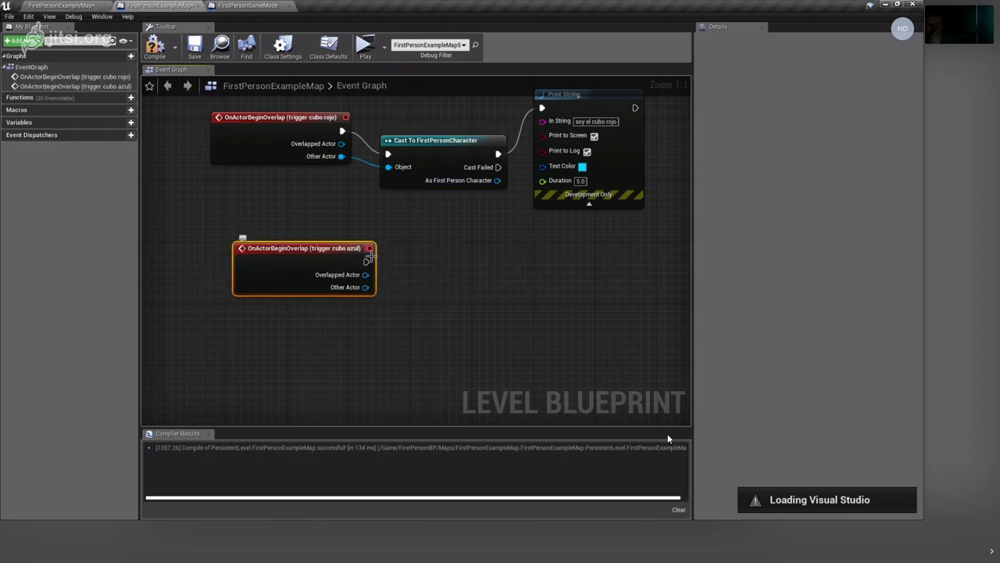
Paste copies of the Cast and Print String nodes beside the new azul event.
right_drag(368, 260, 337, 299)
right_drag(460, 310, 363, 263)
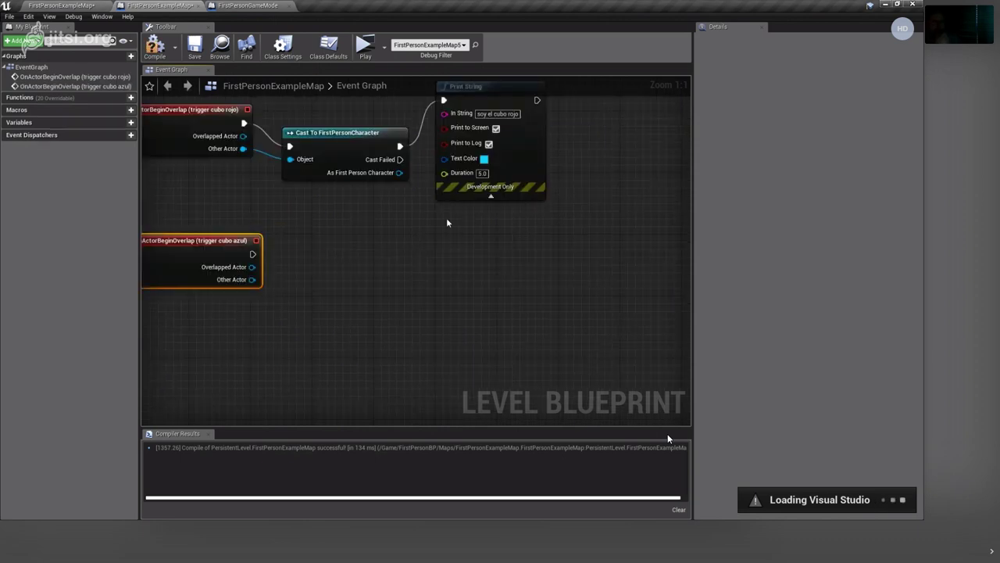
right_drag(444, 257, 478, 318)
drag(331, 117, 600, 279)
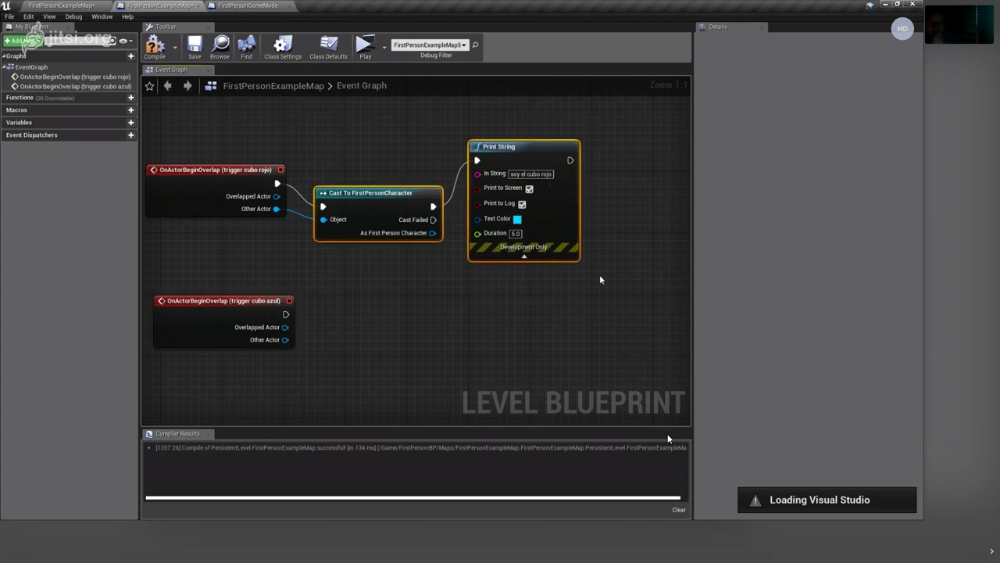
click(411, 345)
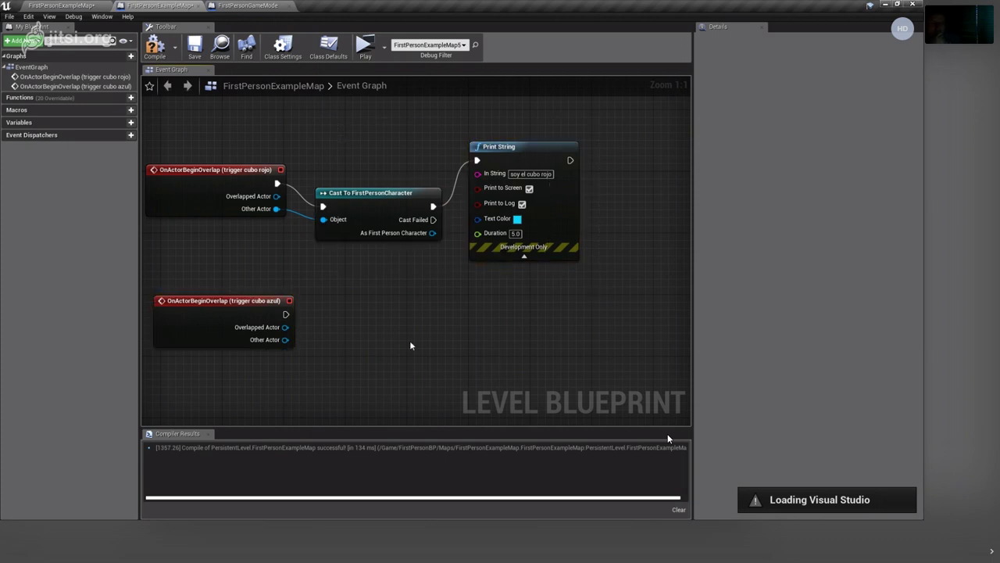
key(ctrl+v)
drag(414, 367, 421, 330)
mouse_move(381, 307)
right_down()
mouse_move(385, 290)
mouse_move(436, 243)
right_up()
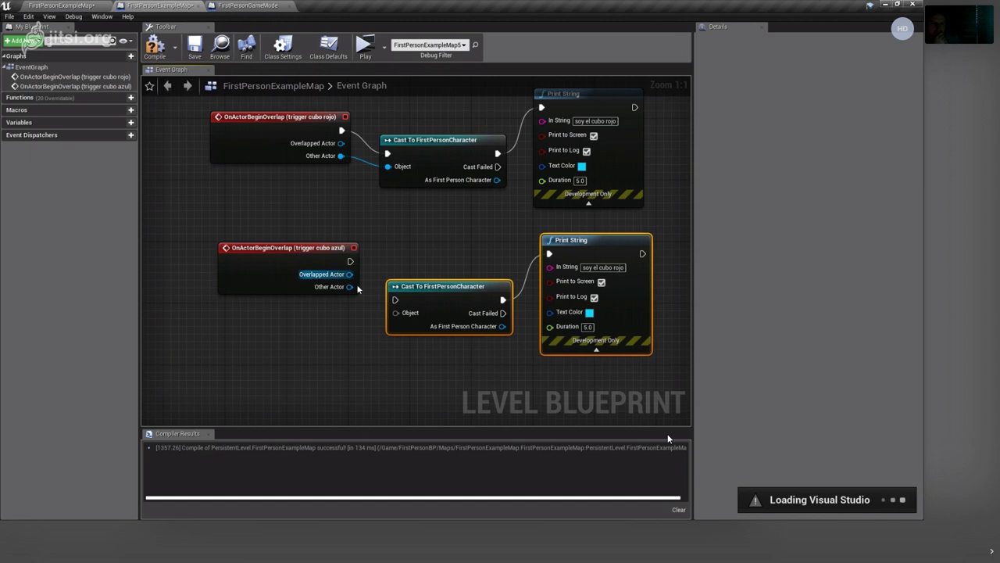
click(295, 249)
drag(295, 248, 254, 271)
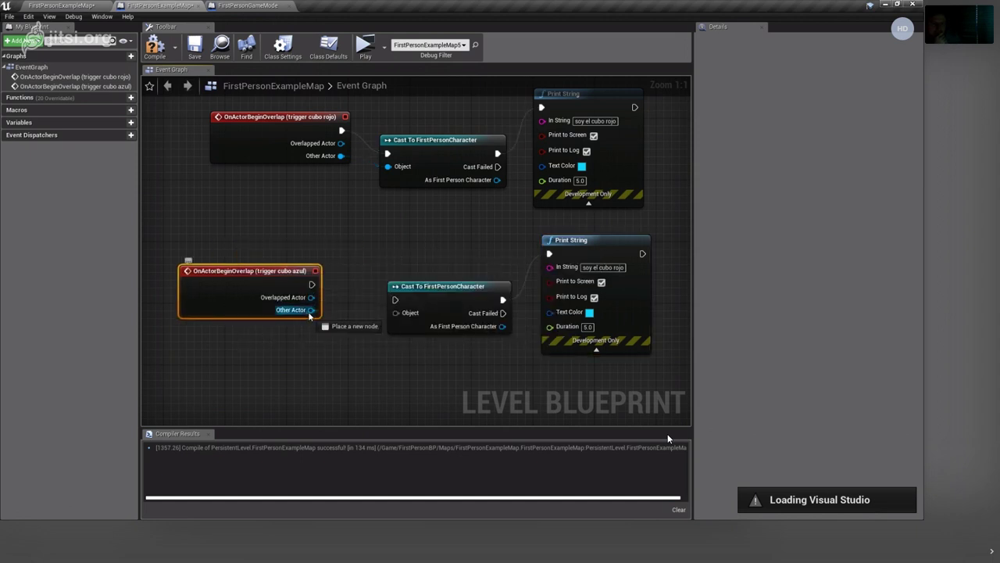
Wire the azul event to the cast, change the message to 'soy el cubo azul', and compile.
drag(310, 309, 396, 313)
mouse_move(312, 284)
mouse_down()
mouse_move(390, 310)
mouse_move(395, 300)
mouse_up()
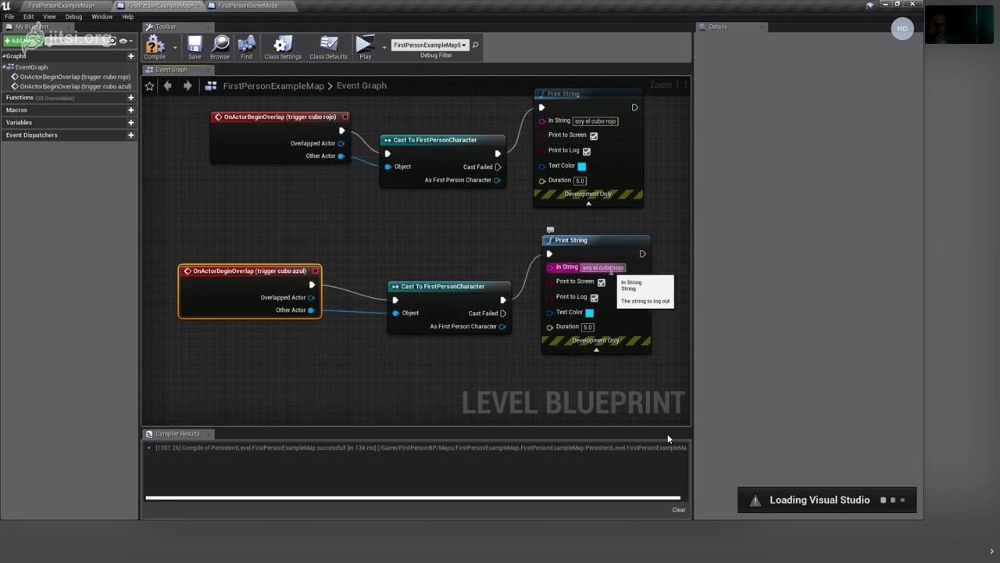
text(azul)
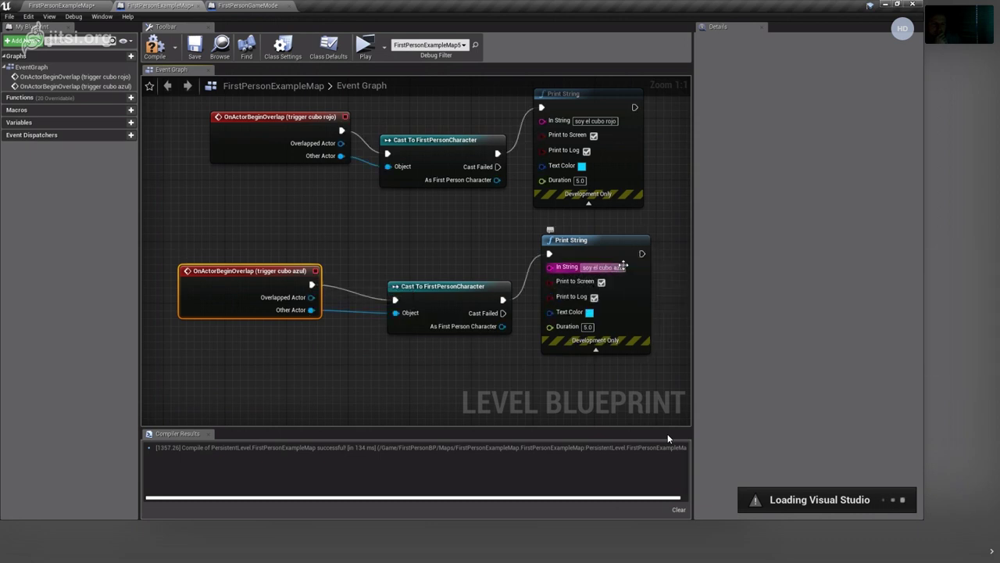
key(Return)
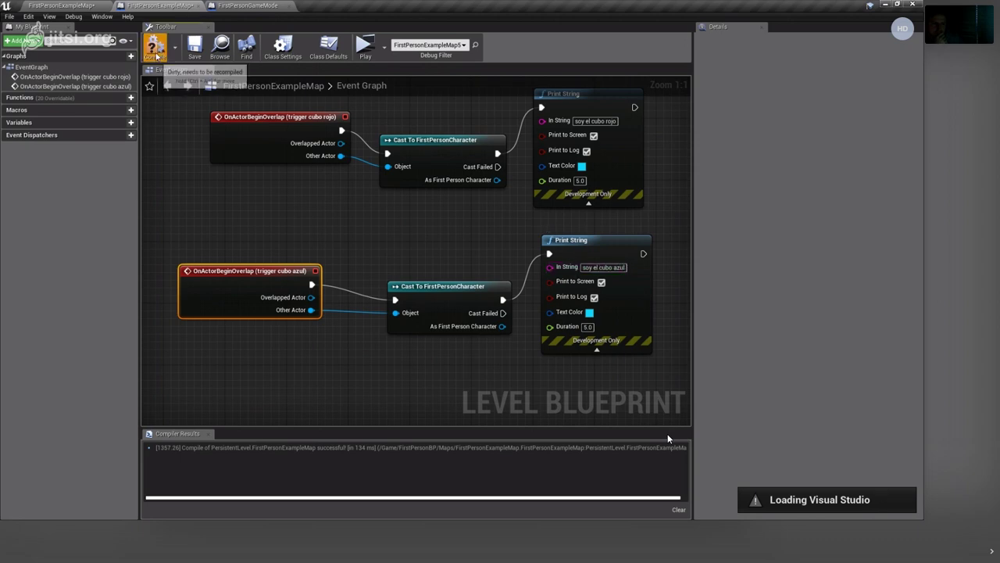
click(155, 47)
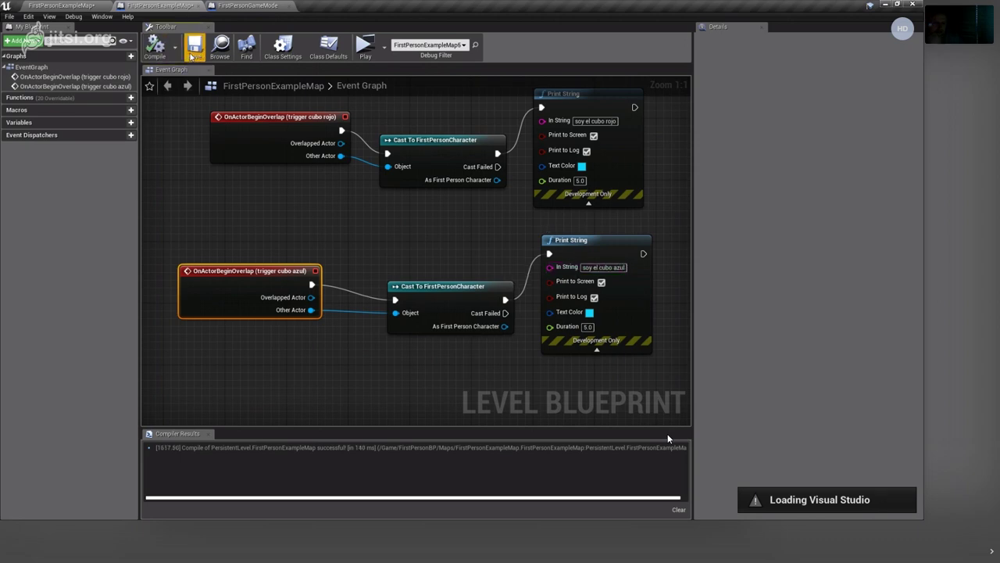
click(44, 4)
Play in a maximized Standalone window and walk with WASD between the red and blue cubes.
click(476, 48)
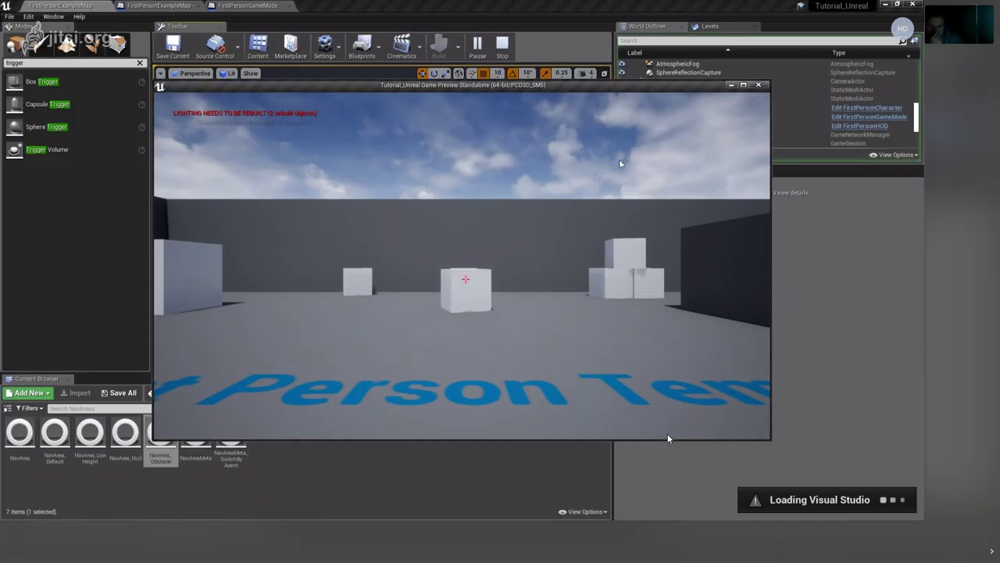
click(743, 85)
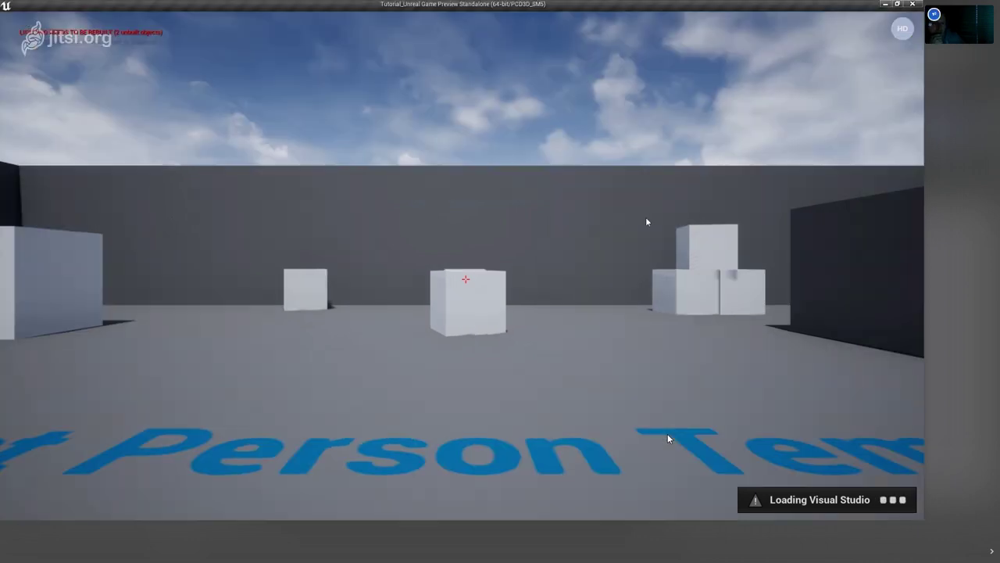
key(w)
key(w)
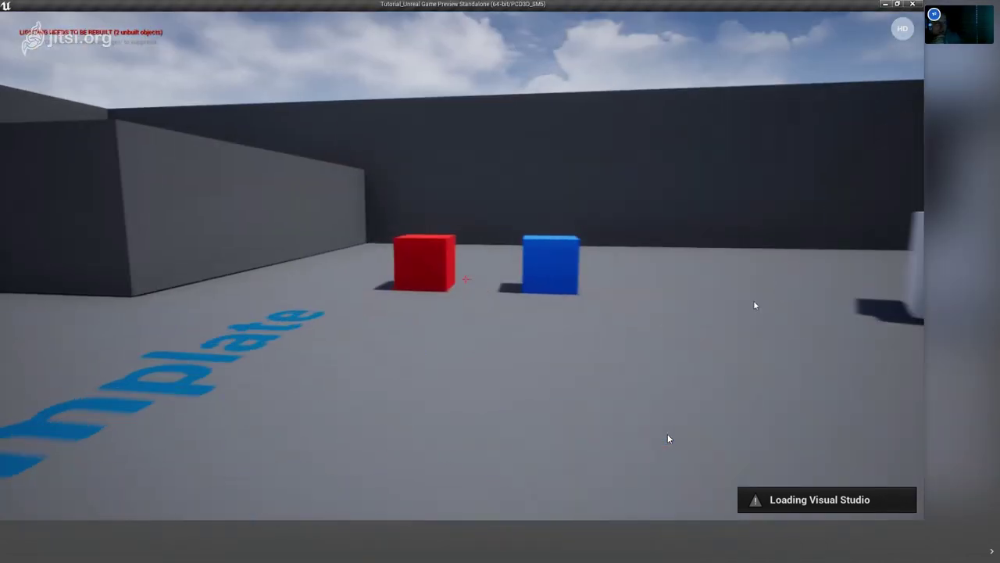
key(w)
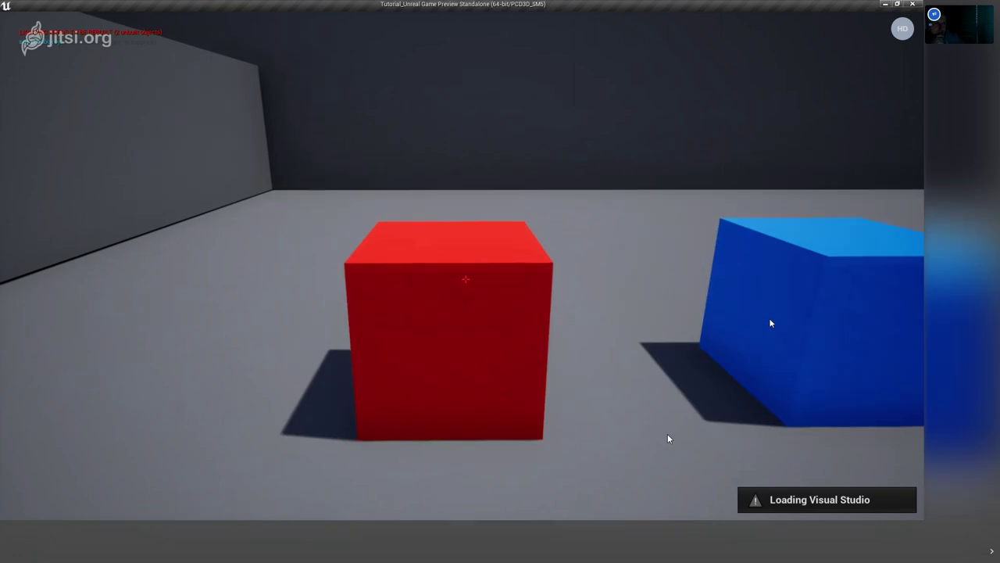
key(s)
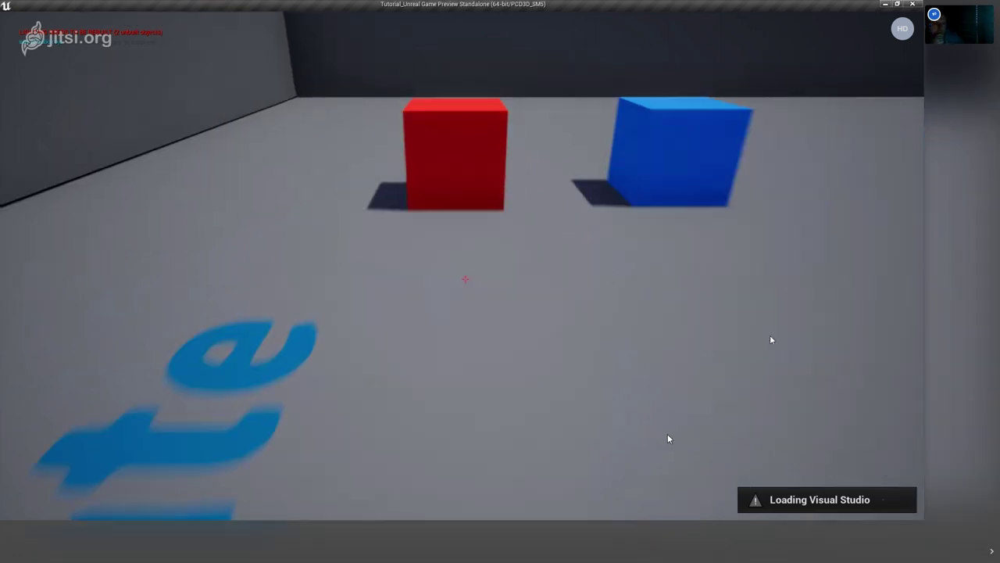
key(d)
key(w)
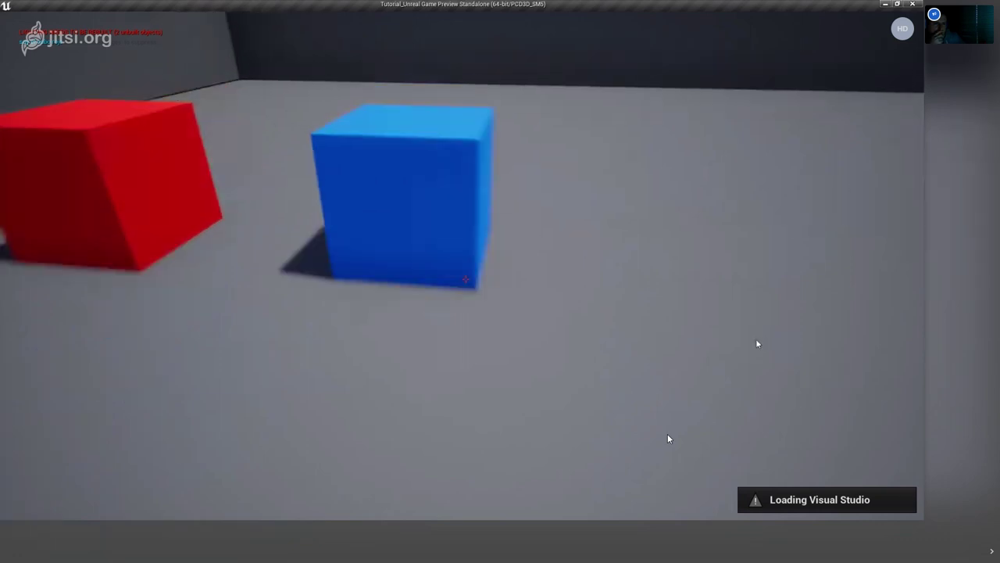
key(w)
key(s)
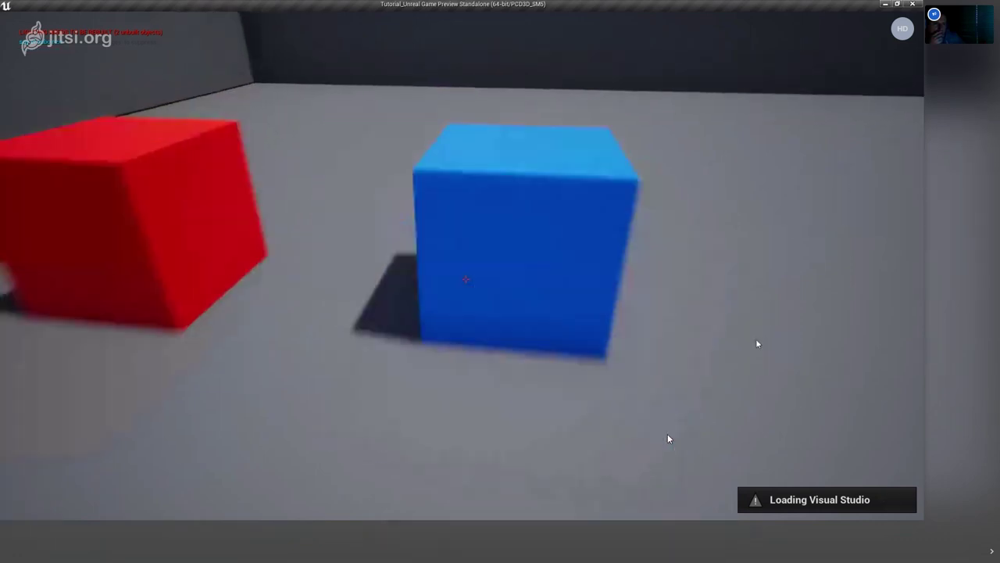
key(s)
key(a)
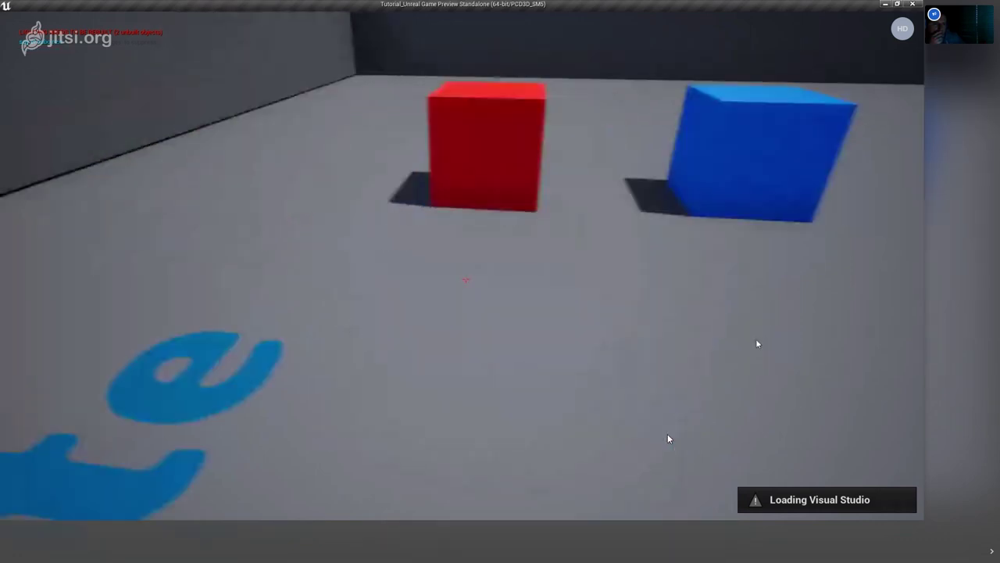
key(w)
key(s)
key(d)
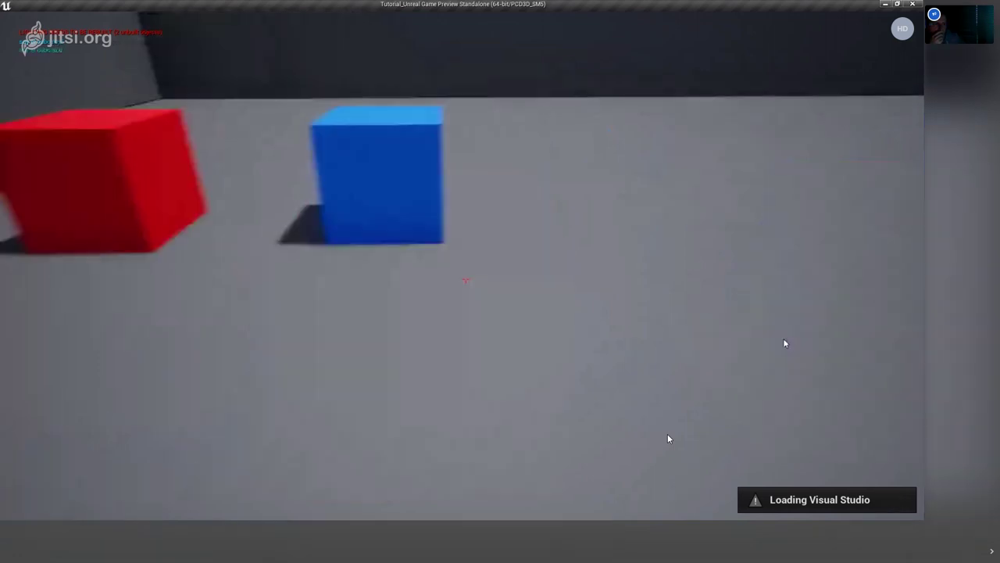
key(w)
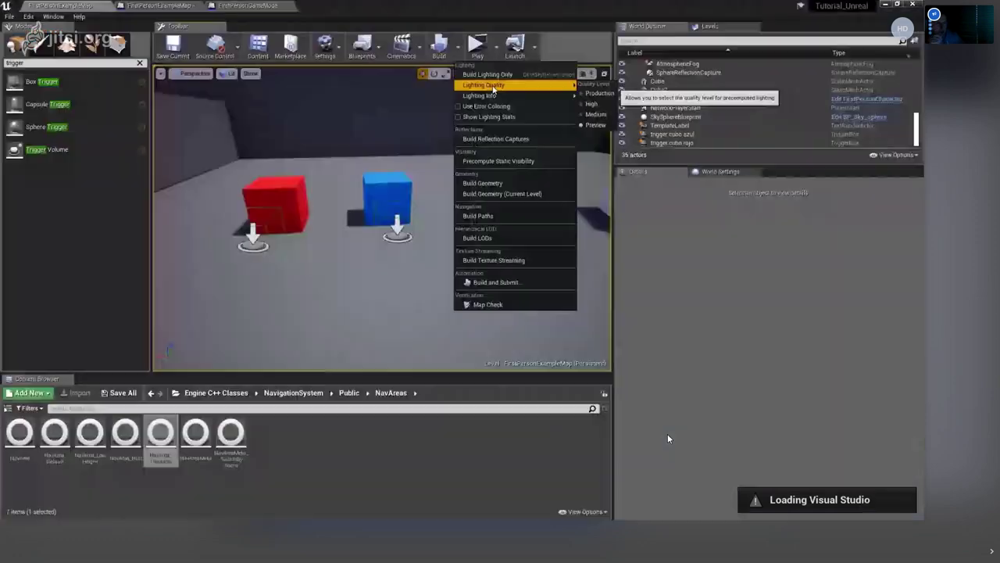
Build lighting only and allow the SwarmAgent through the Windows Defender Firewall.
click(556, 82)
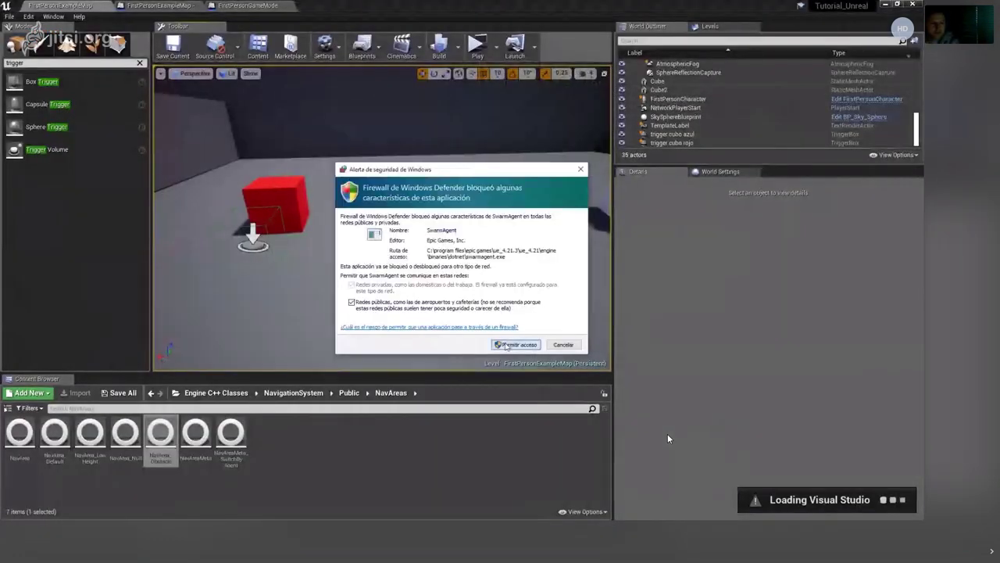
click(505, 347)
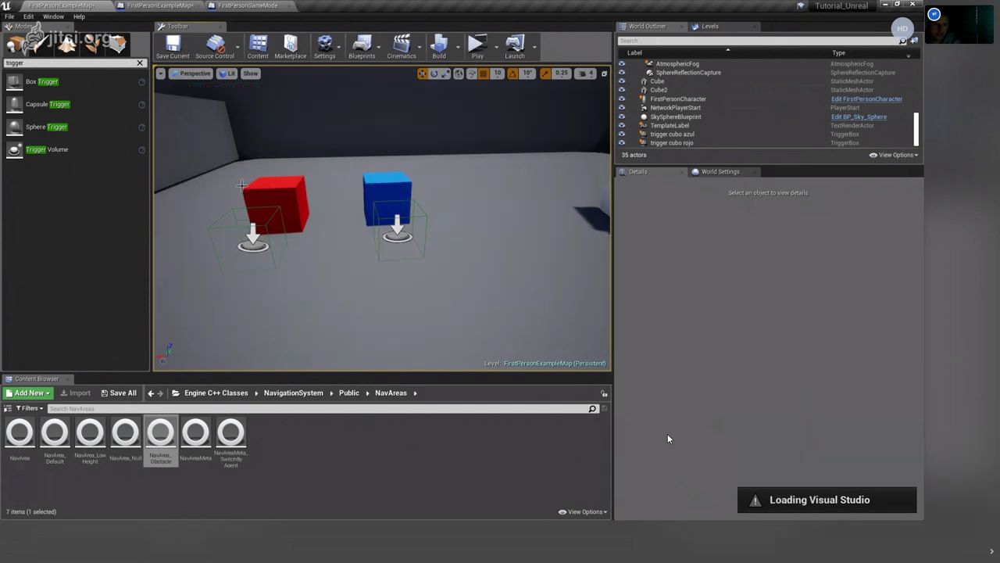
Push the blue cube farther back along Y to 1300.
mouse_move(309, 244)
mouse_down()
mouse_move(252, 263)
mouse_move(191, 242)
mouse_move(361, 213)
mouse_move(423, 241)
mouse_move(372, 226)
mouse_up()
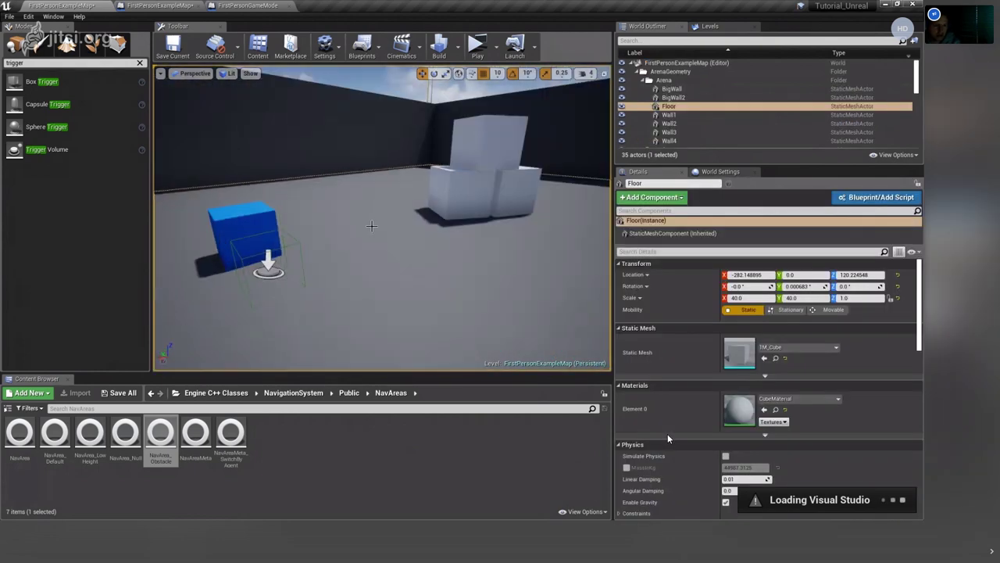
drag(372, 226, 357, 236)
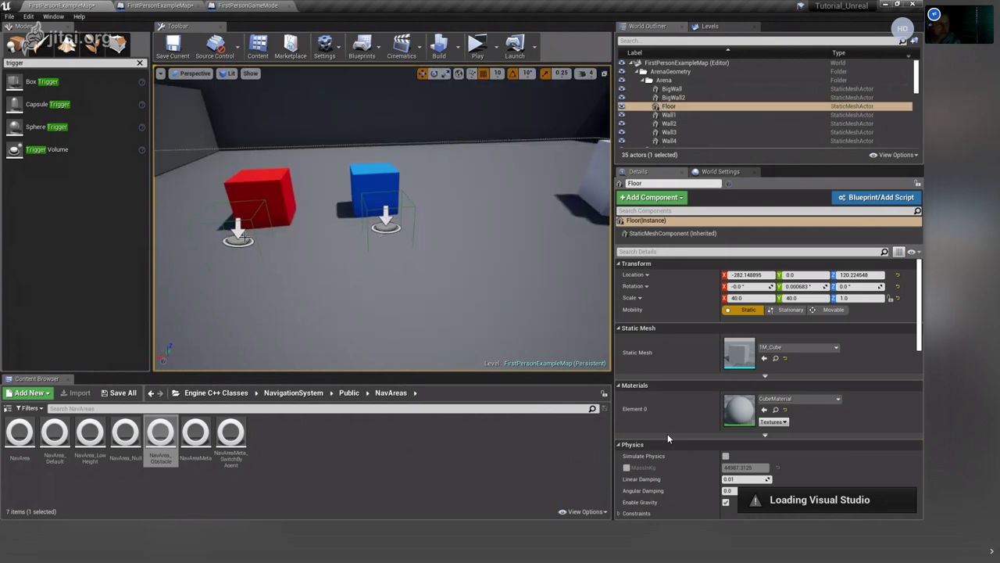
drag(243, 237, 246, 235)
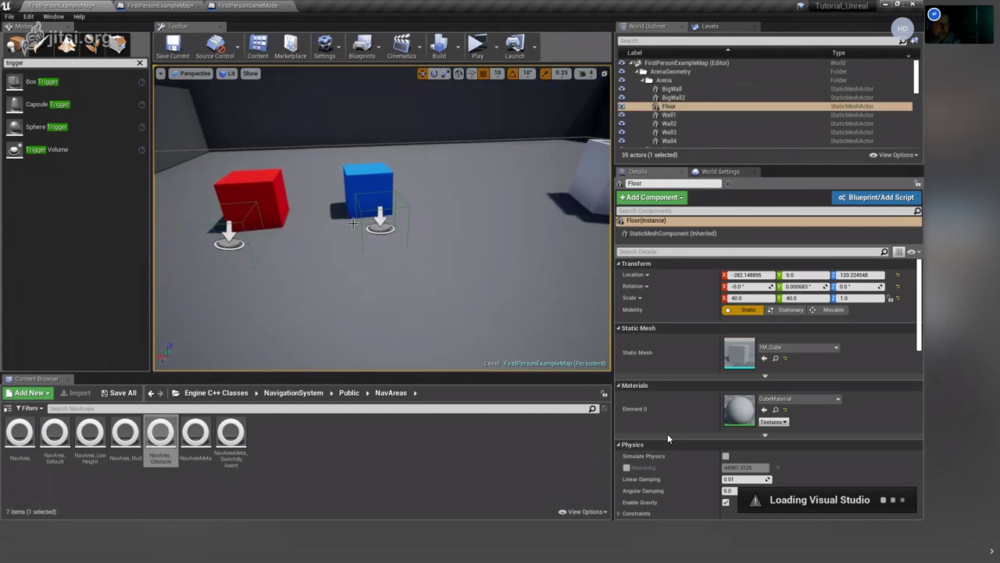
click(356, 190)
mouse_move(355, 190)
mouse_down()
mouse_move(317, 268)
mouse_move(408, 189)
mouse_up()
drag(497, 216, 537, 276)
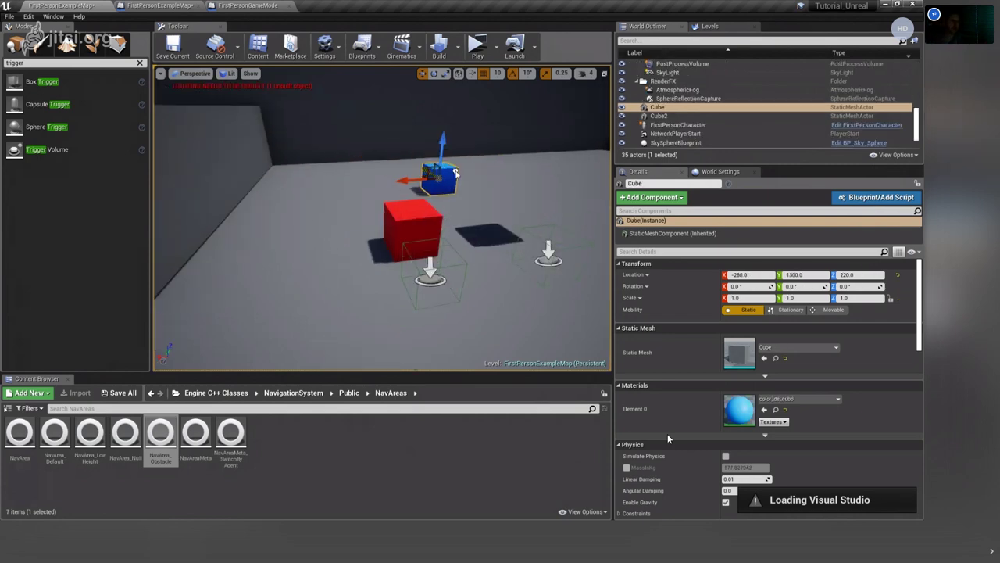
Move the 'trigger cubo azul' box up beside the blue cube, leaving the pair ungrouped.
click(547, 261)
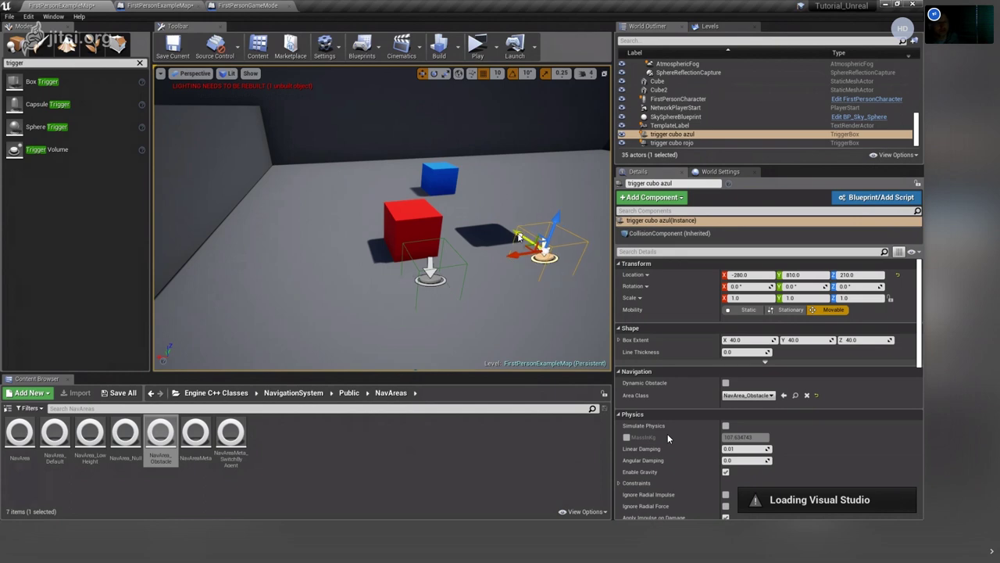
drag(539, 254, 383, 188)
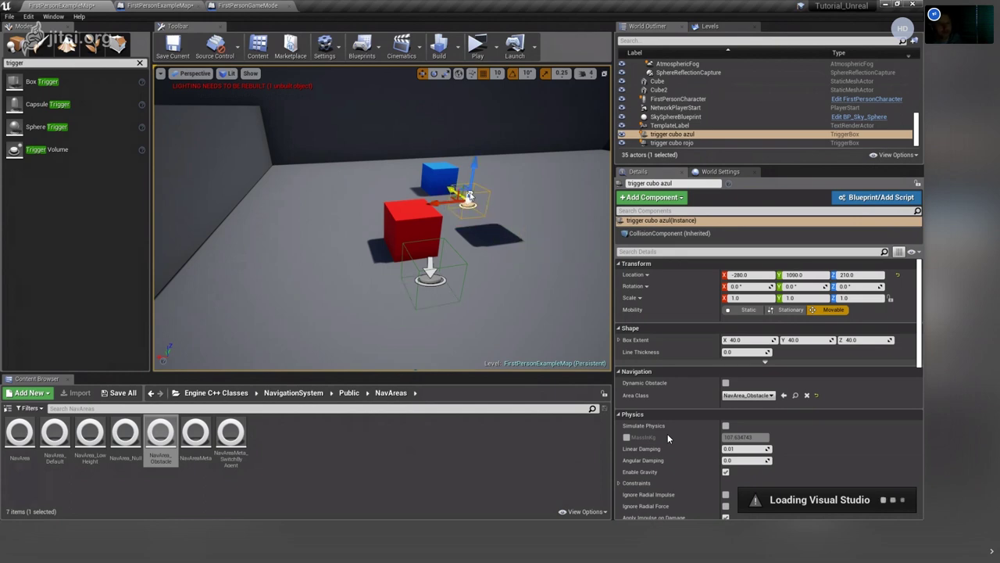
ctrl+click(428, 182)
right_click(438, 184)
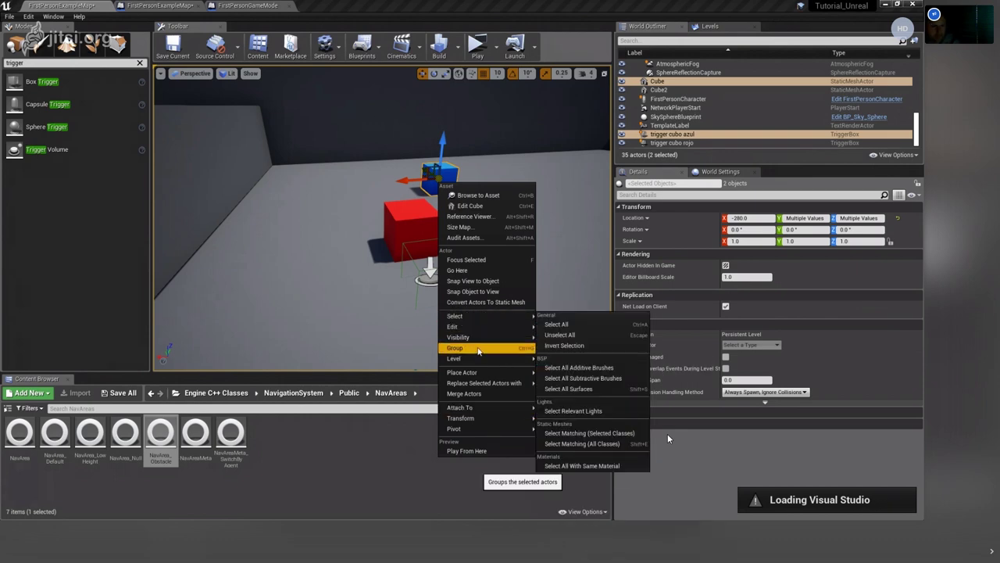
key(Escape)
click(453, 301)
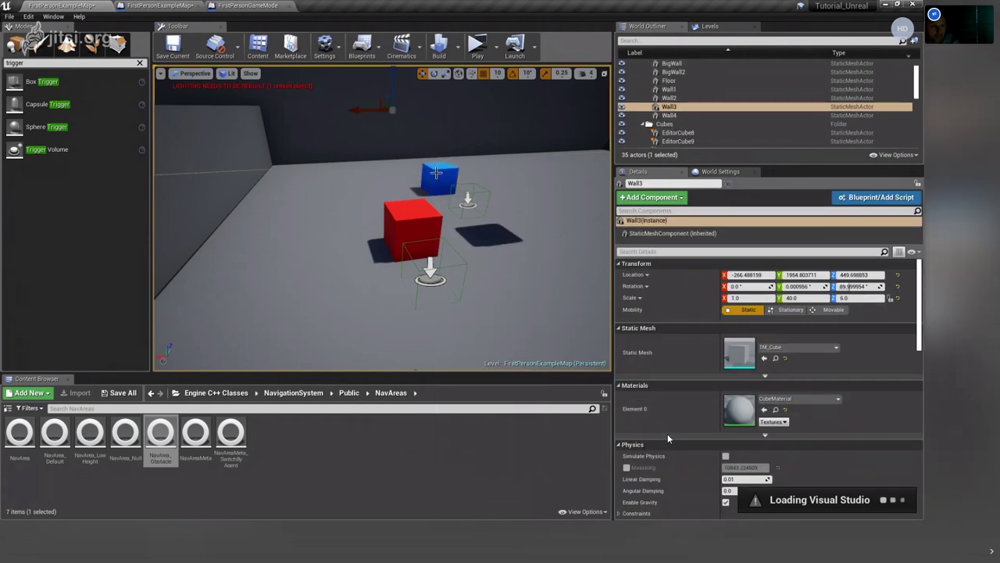
drag(454, 301, 451, 278)
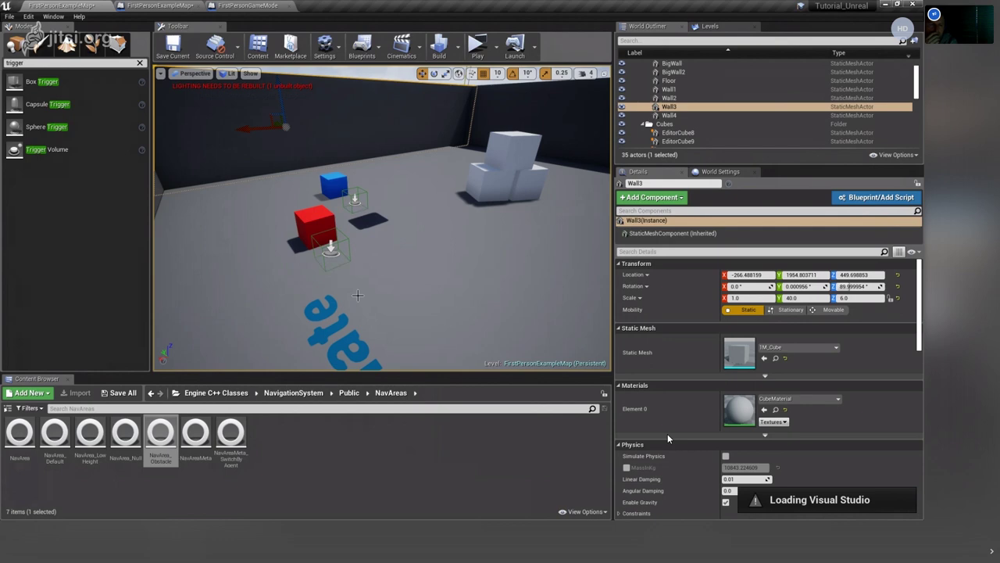
mouse_move(397, 281)
mouse_down()
mouse_move(368, 280)
mouse_move(458, 279)
mouse_move(401, 287)
mouse_up()
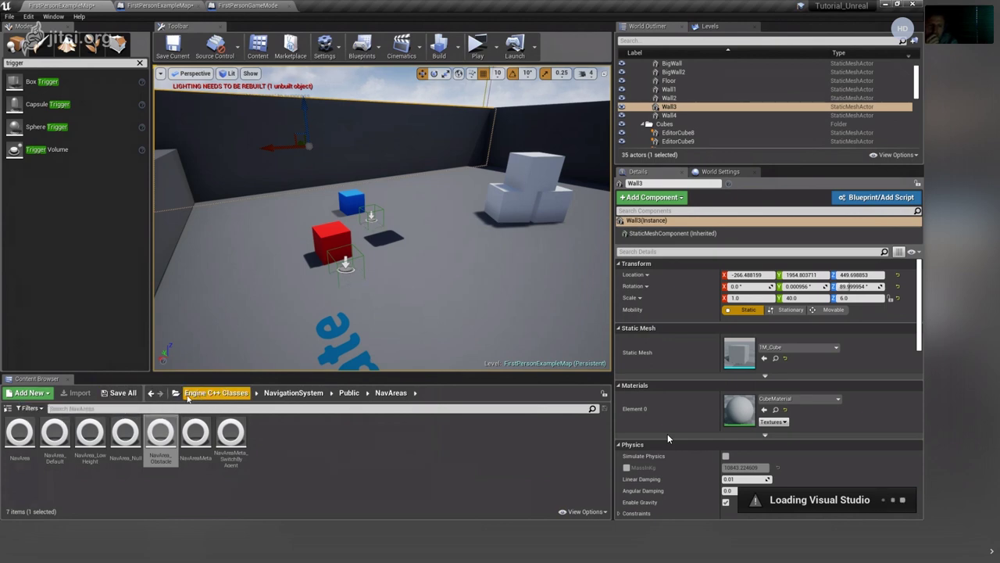
Point the Content Browser at the project's Content folder.
click(177, 393)
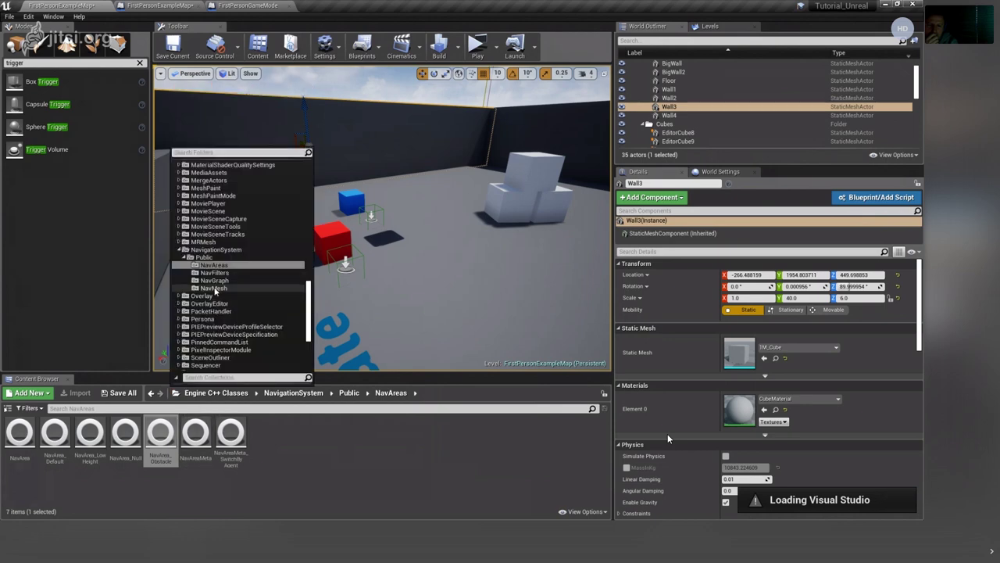
scroll(214, 312, up, 5)
scroll(213, 311, up, 5)
text(conte)
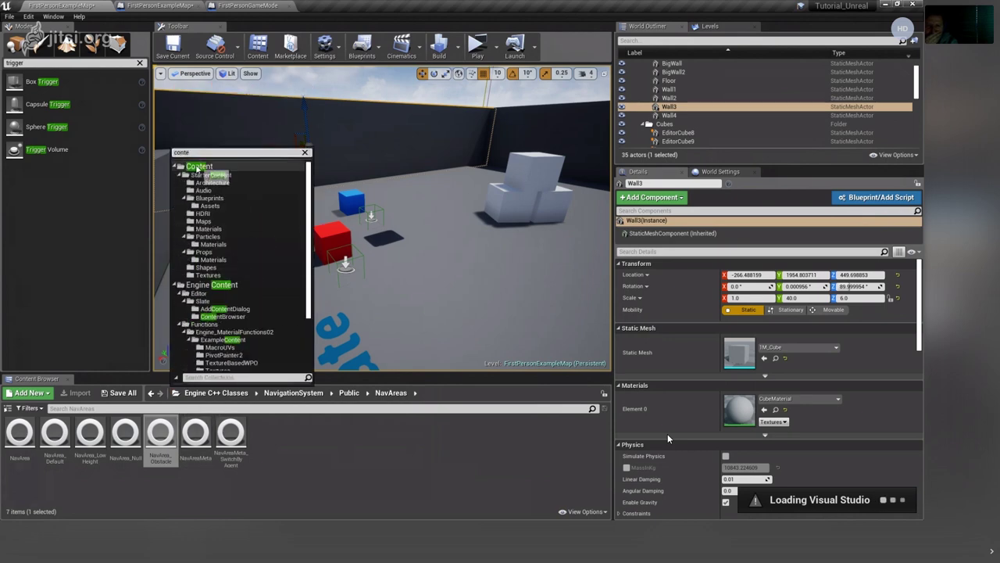
click(198, 166)
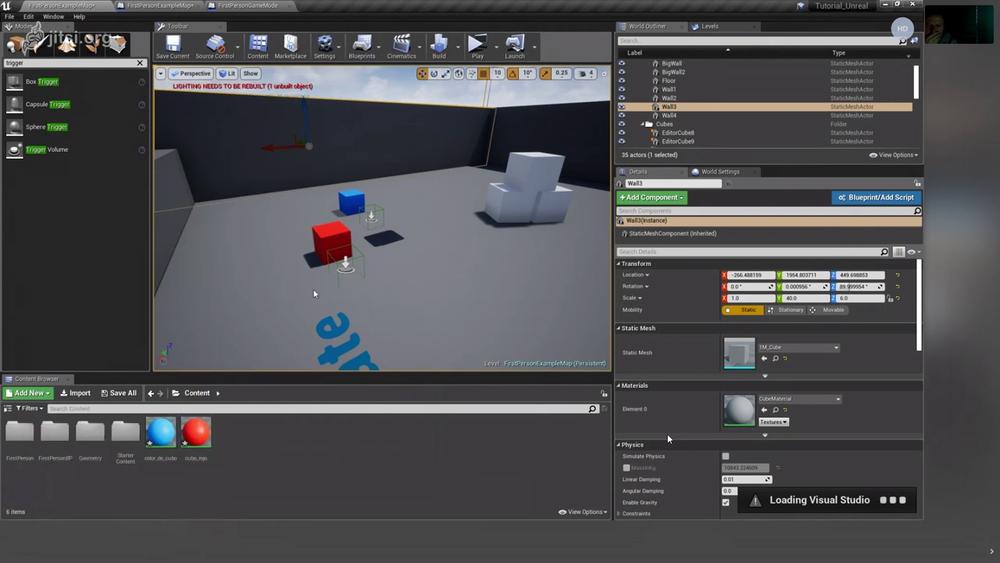
drag(313, 289, 344, 291)
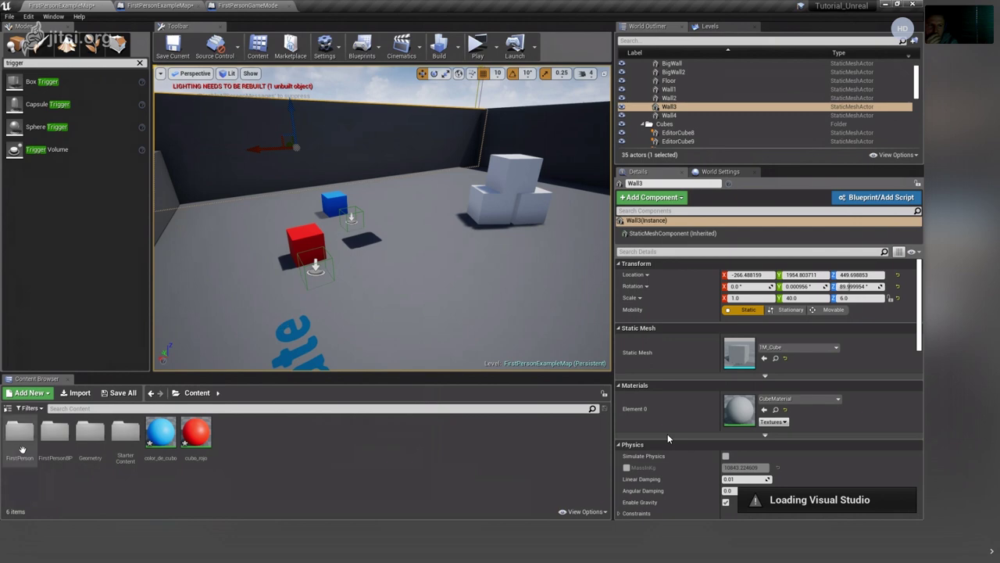
Open the FirstPersonCharacter blueprint from FirstPersonBP > Blueprints.
double_click(54, 434)
double_click(29, 436)
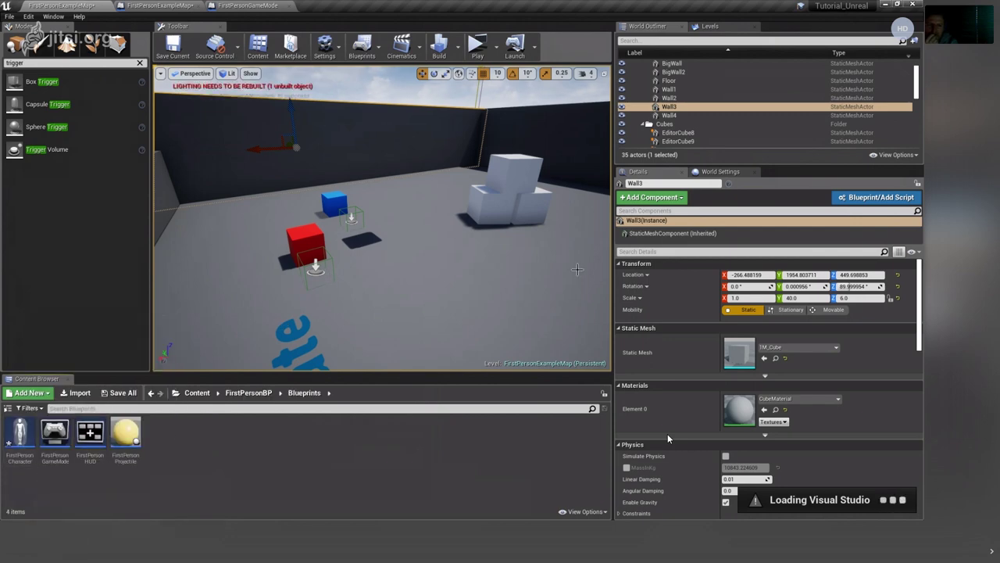
double_click(32, 445)
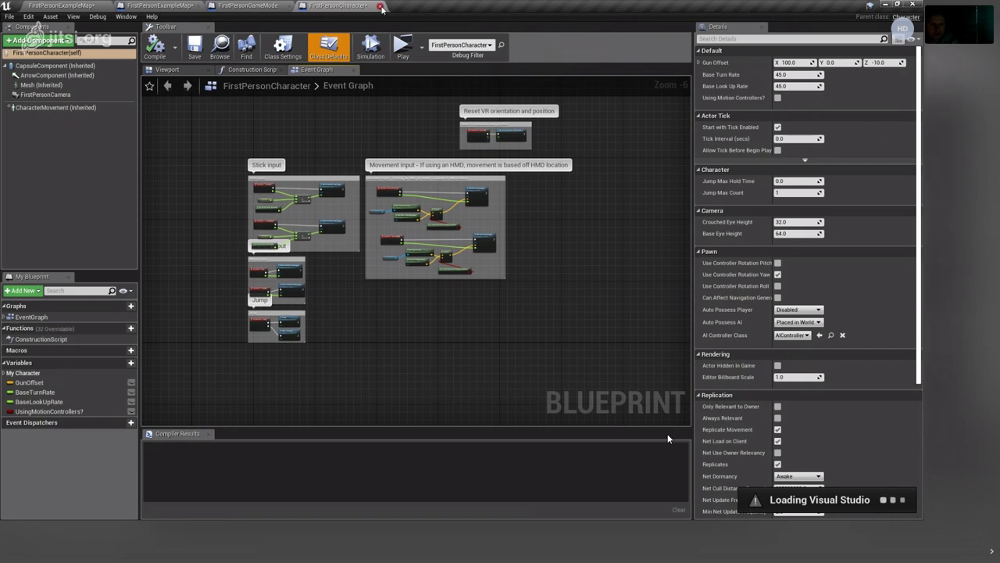
Close the FirstPersonCharacter and FirstPersonGameMode editors and return to the Content folder.
click(385, 6)
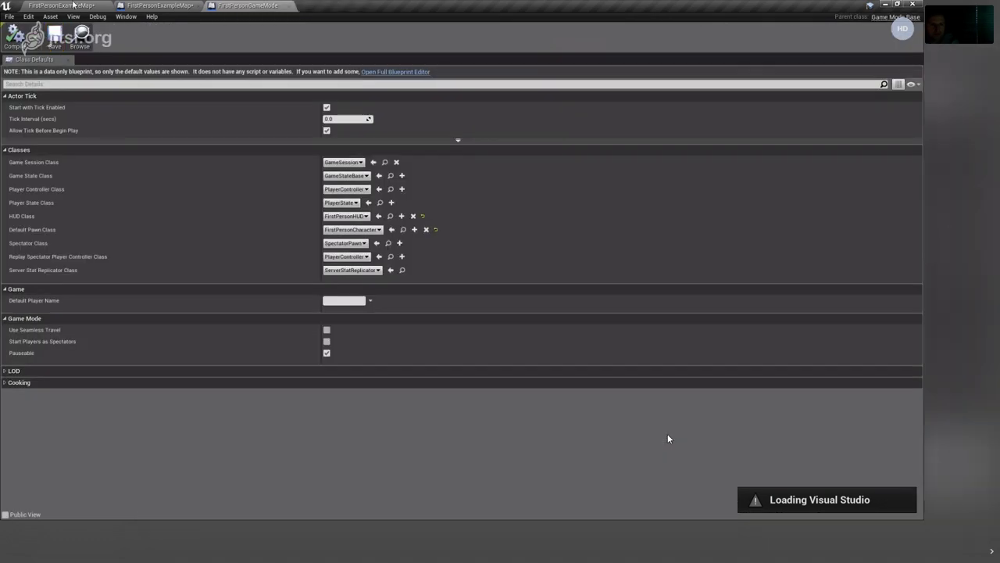
click(295, 5)
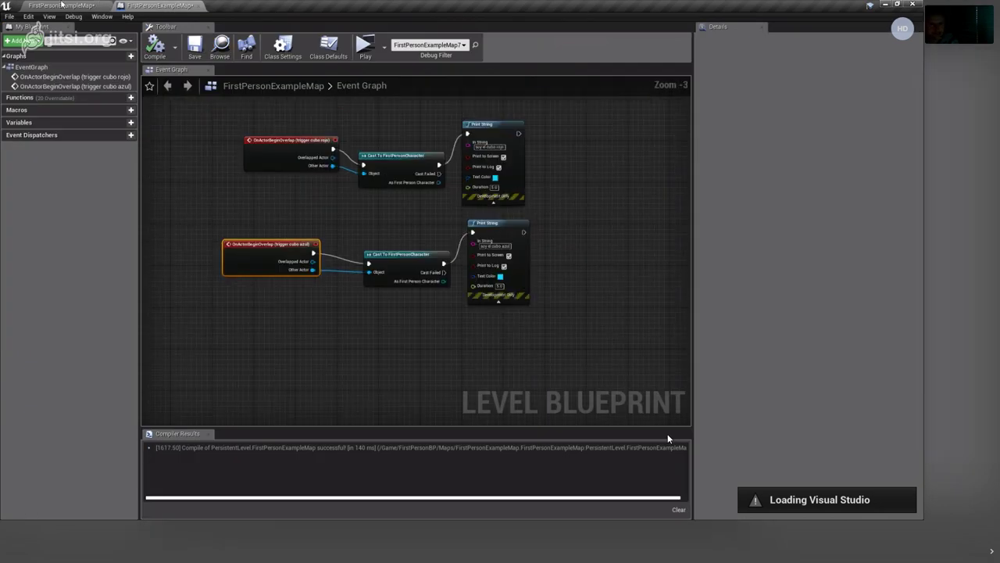
click(61, 6)
right_drag(518, 279, 293, 328)
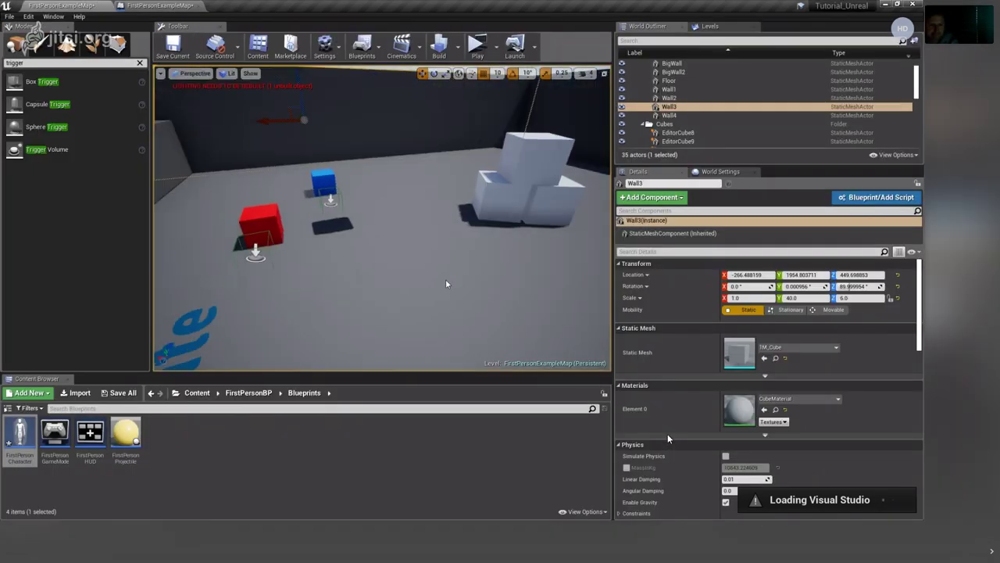
click(197, 393)
Create a new Blueprint Class in Content with Actor as its parent class.
right_click(254, 445)
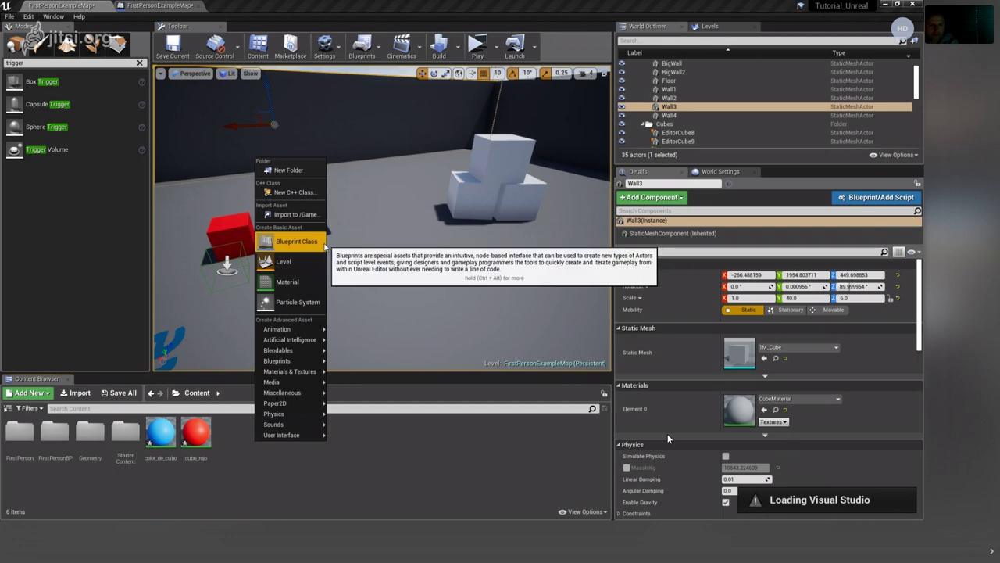
click(315, 244)
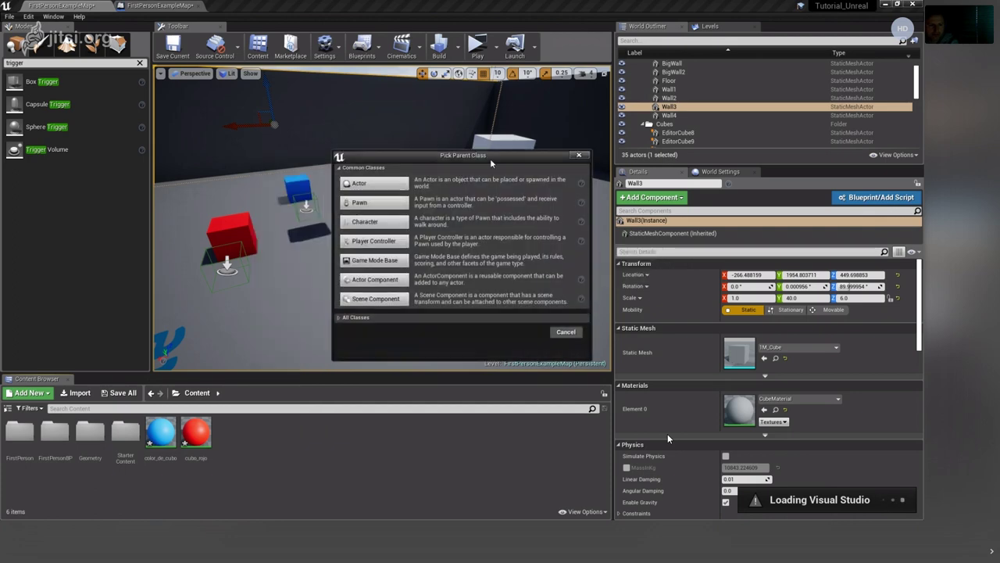
drag(490, 157, 485, 136)
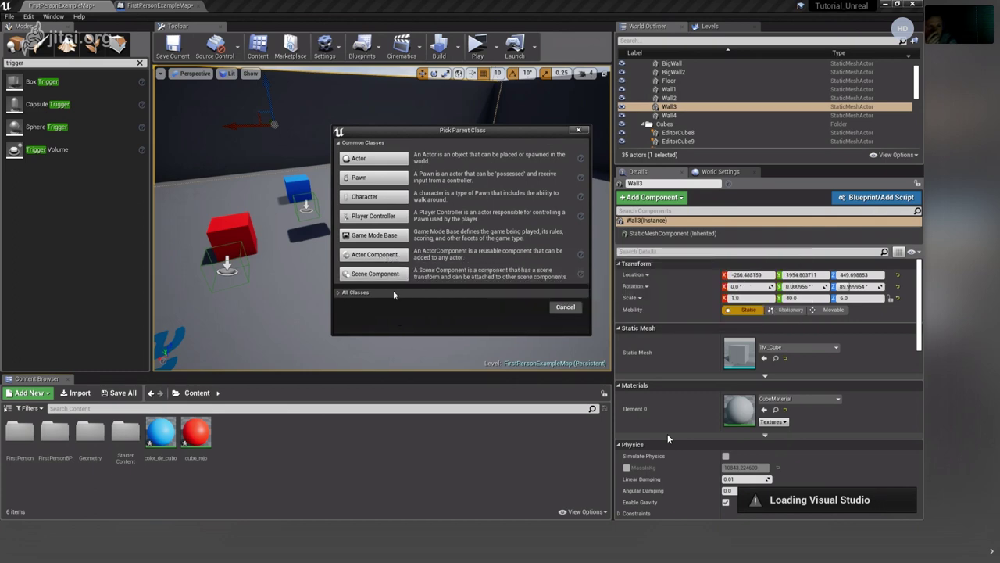
click(340, 293)
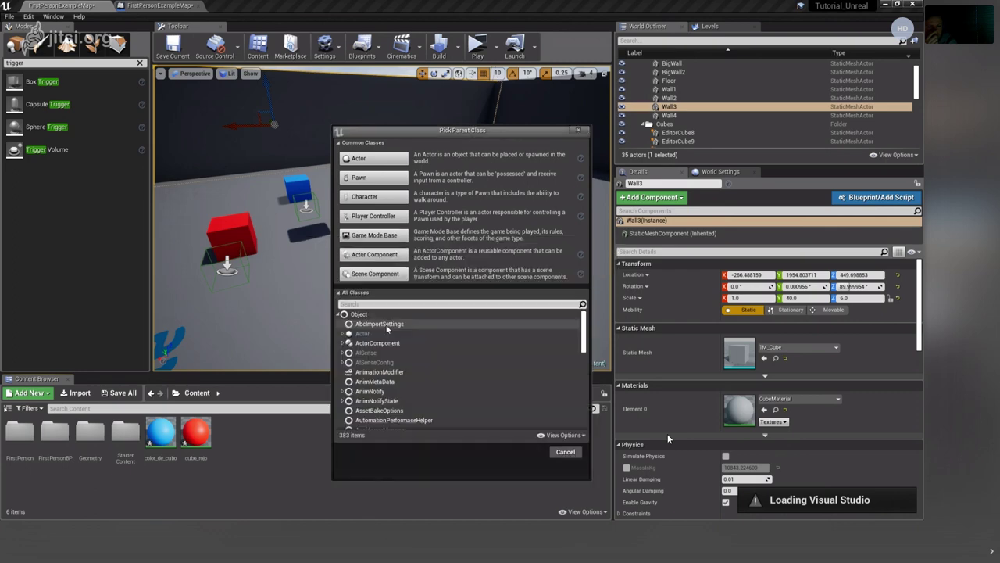
scroll(585, 324, down, 5)
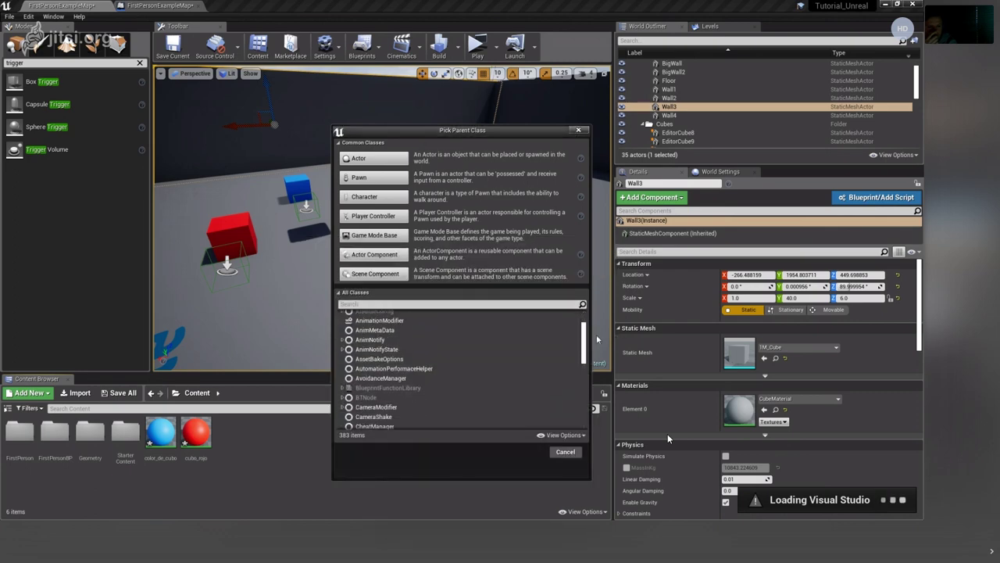
drag(585, 328, 586, 384)
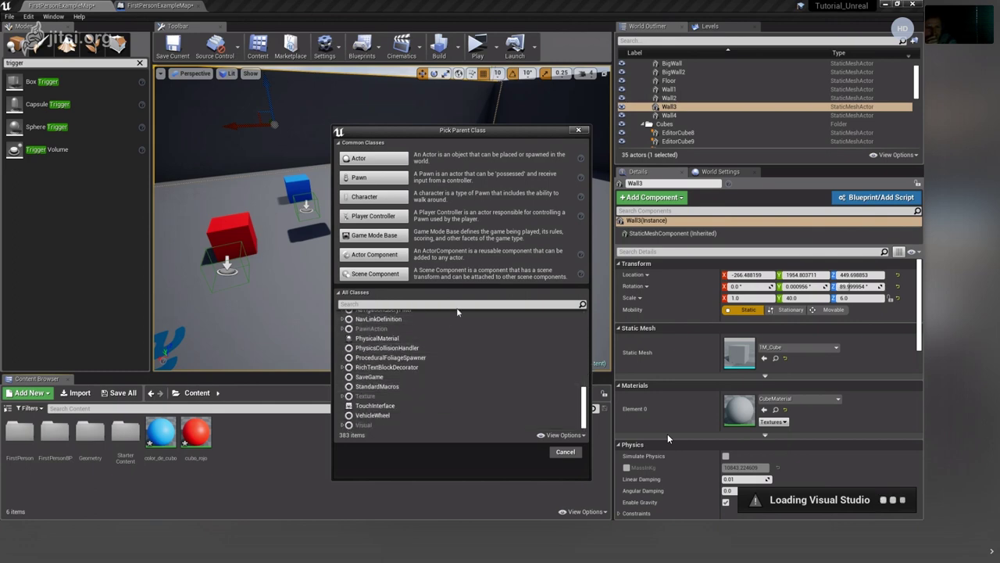
click(458, 305)
text(game insa)
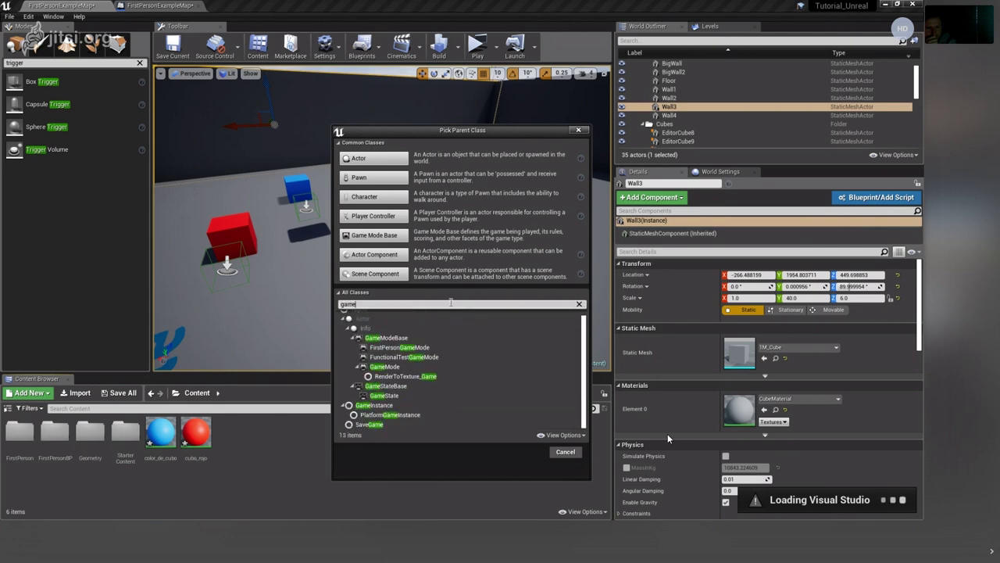
key(BackSpace)
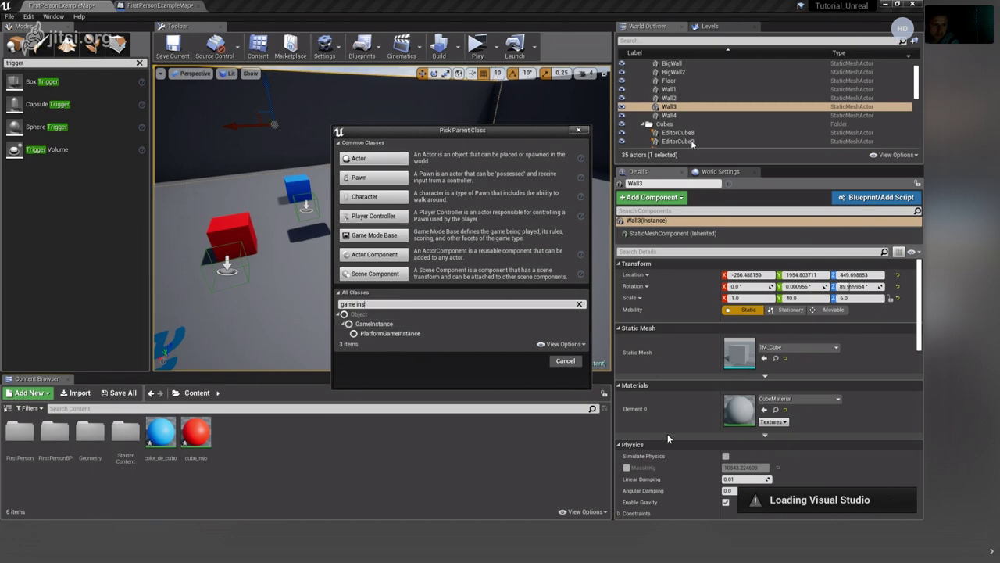
click(376, 159)
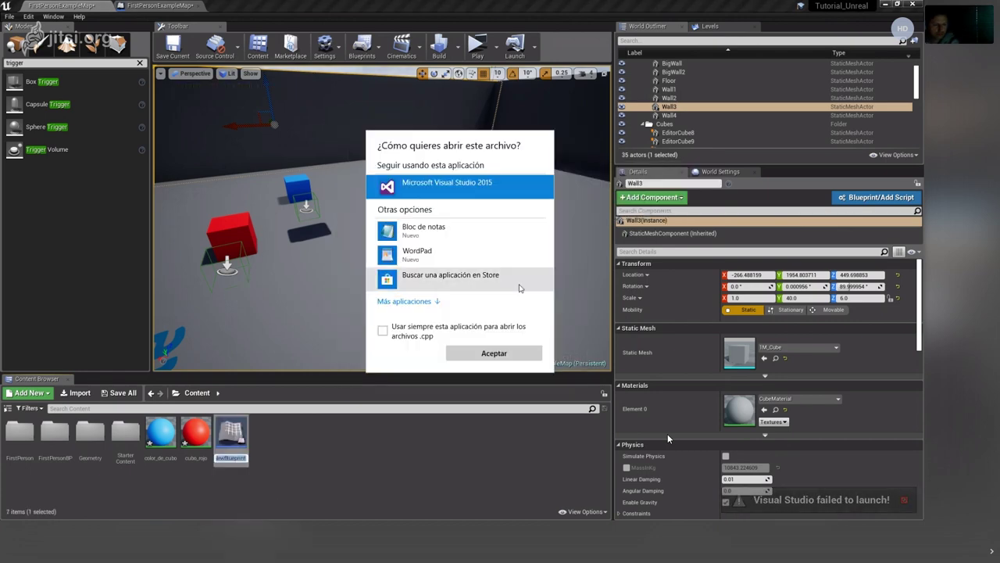
Dismiss the Windows open-with prompt and rename the new Blueprint to actor_cubo_rojo.
click(330, 460)
right_click(227, 438)
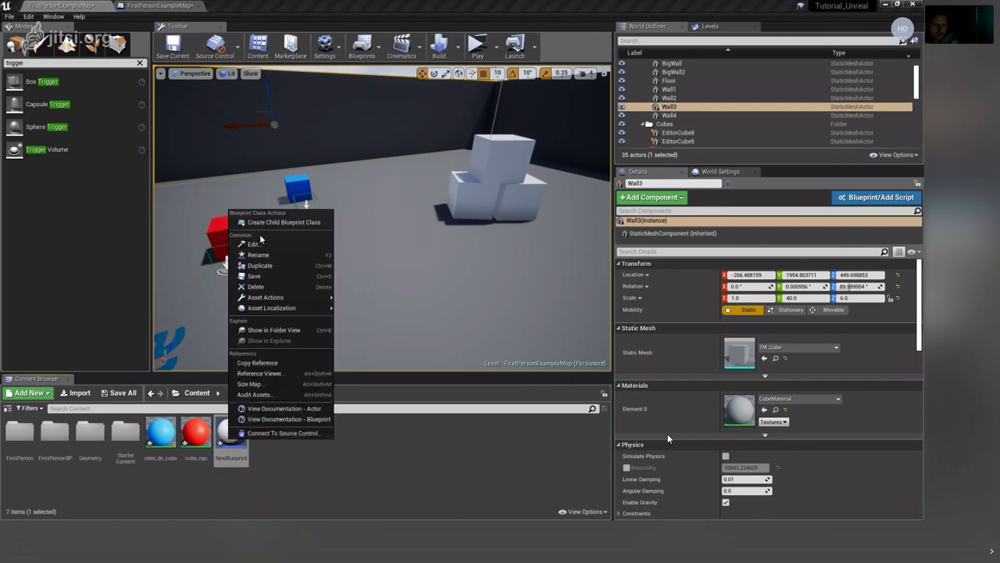
click(267, 258)
text(cu)
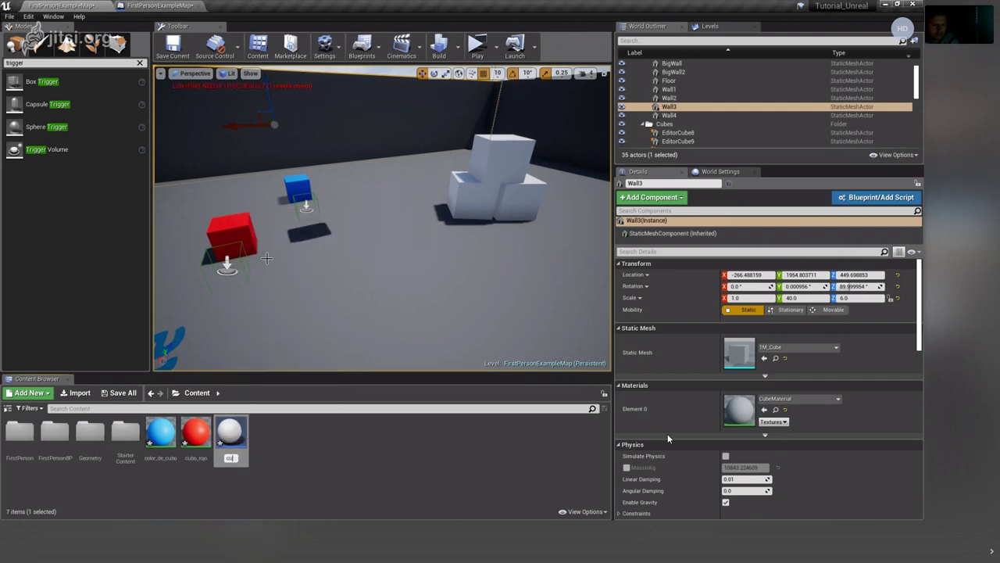
text(bo)
key(BackSpace)
key(BackSpace)
key(BackSpace)
key(BackSpace)
text(actor)
text(_cubo)
text(_ro)
text(jo)
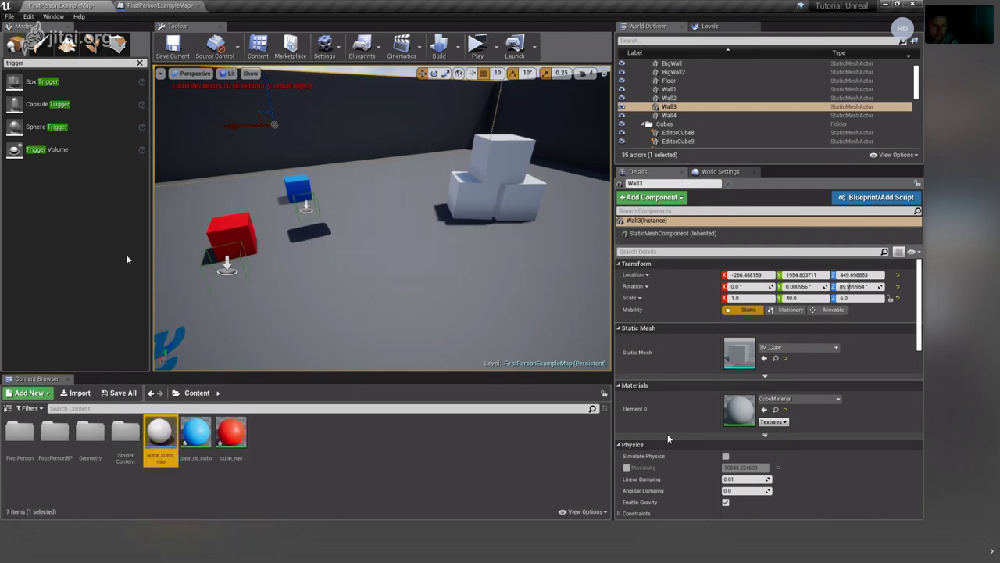
Open the actor_cubo_rojo Blueprint for editing.
right_click(168, 432)
click(200, 474)
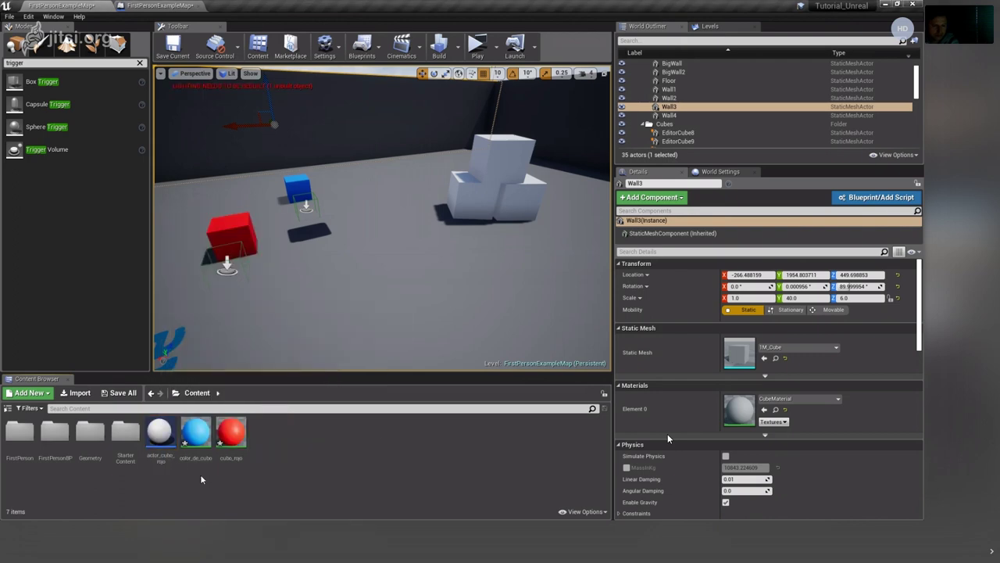
double_click(160, 434)
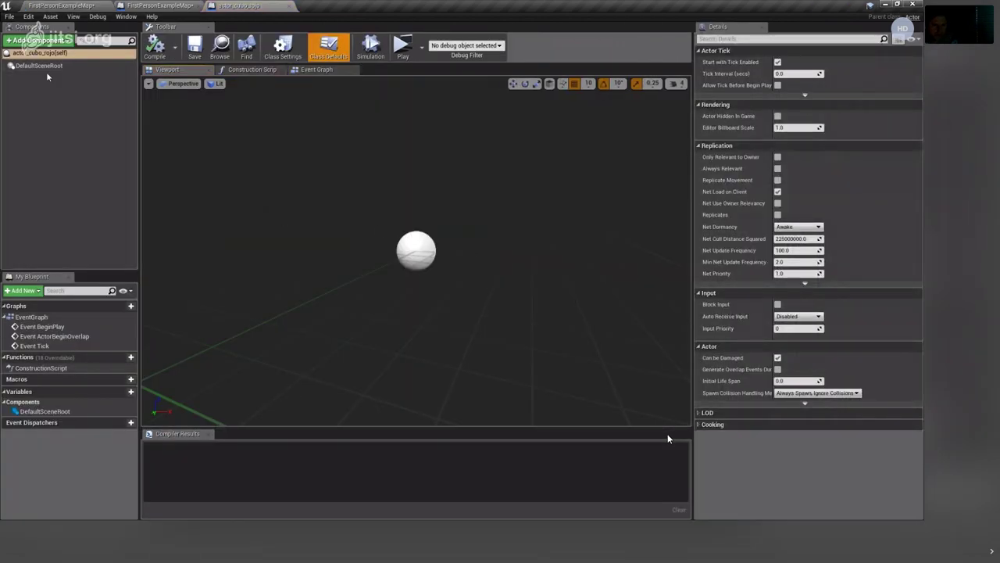
Inspect DefaultSceneRoot, run a quick play test, then go back to the actor_cubo_rojo Blueprint.
click(50, 68)
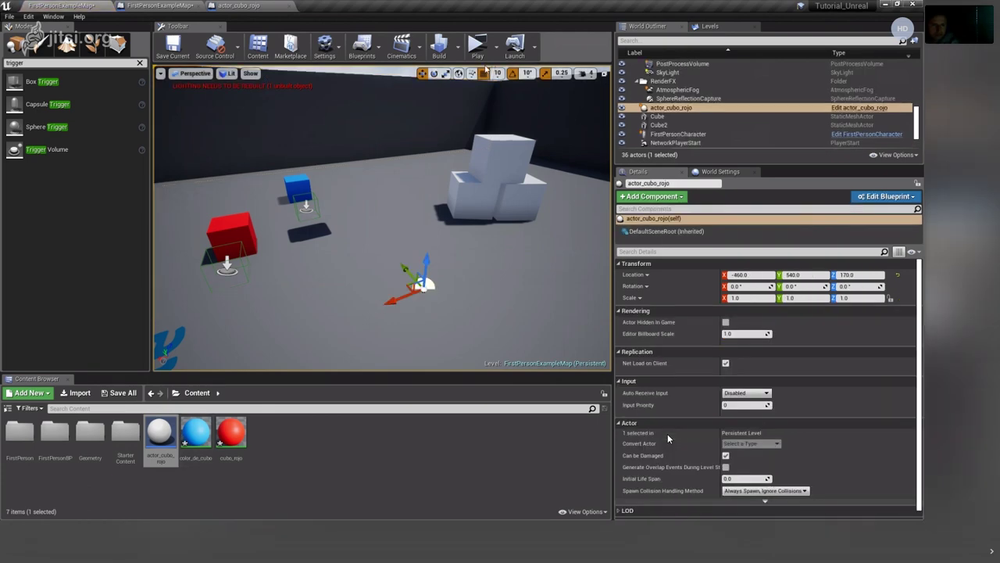
click(477, 46)
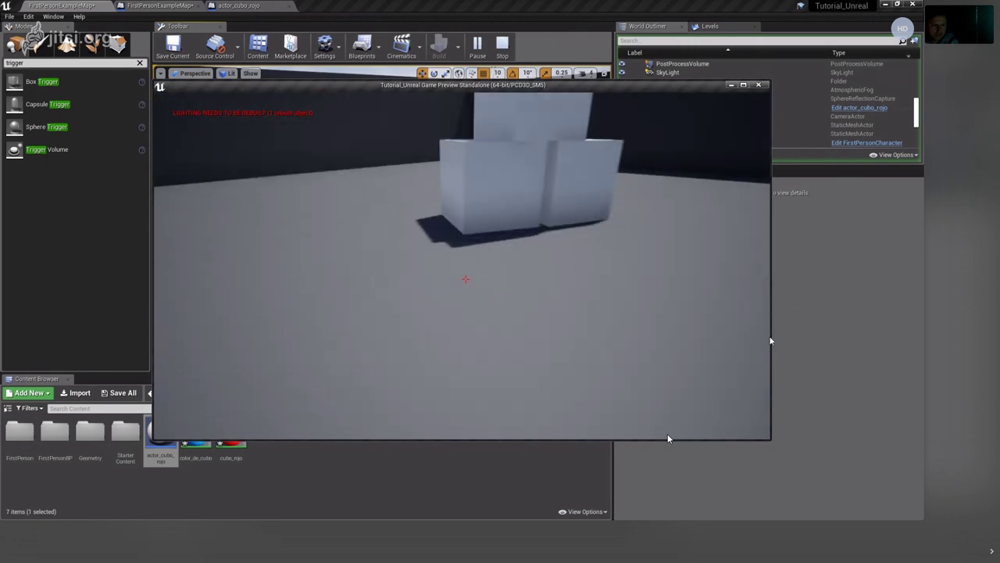
key(Escape)
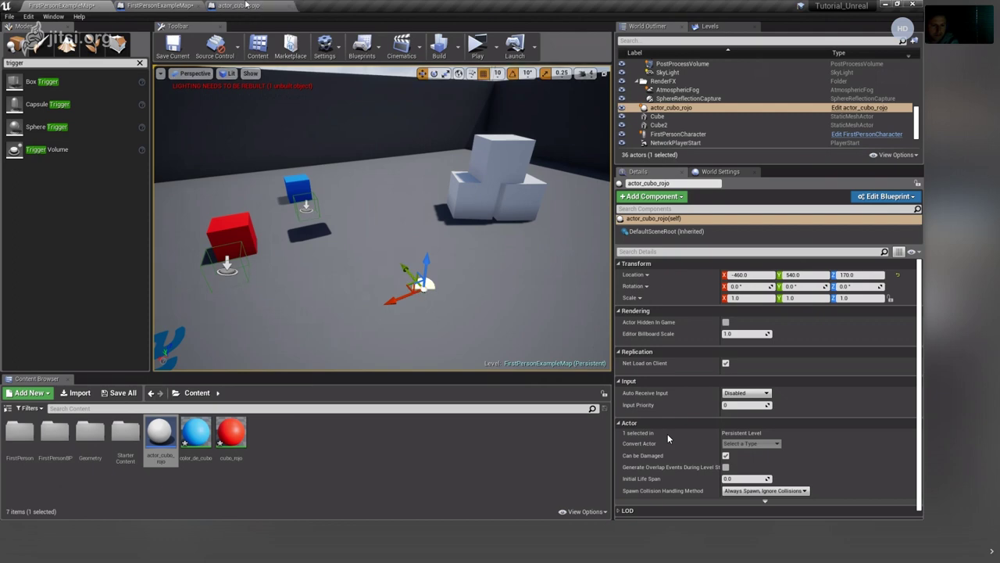
click(246, 5)
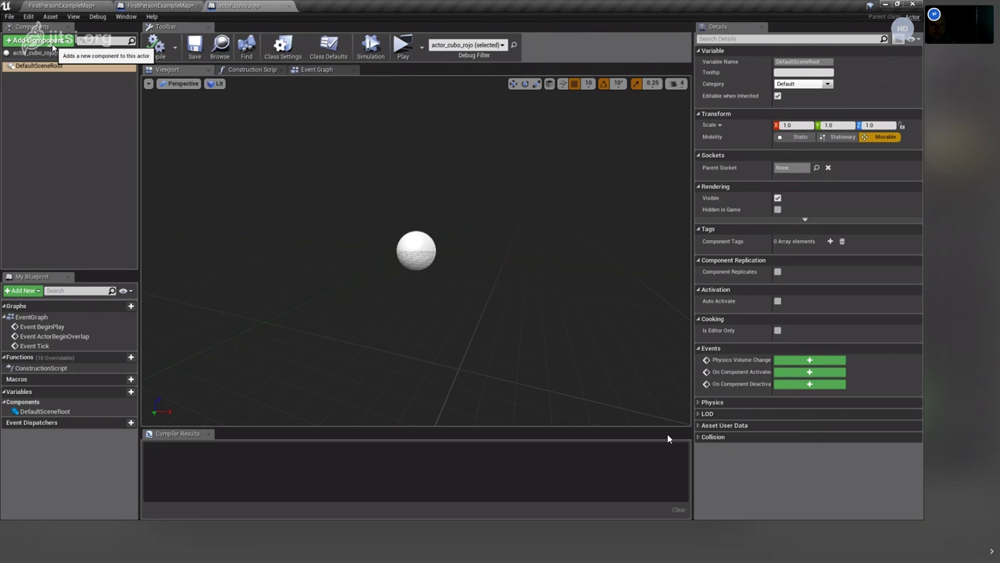
Add a Static Mesh component to actor_cubo_rojo by searching 'stati' in Add Component.
click(36, 39)
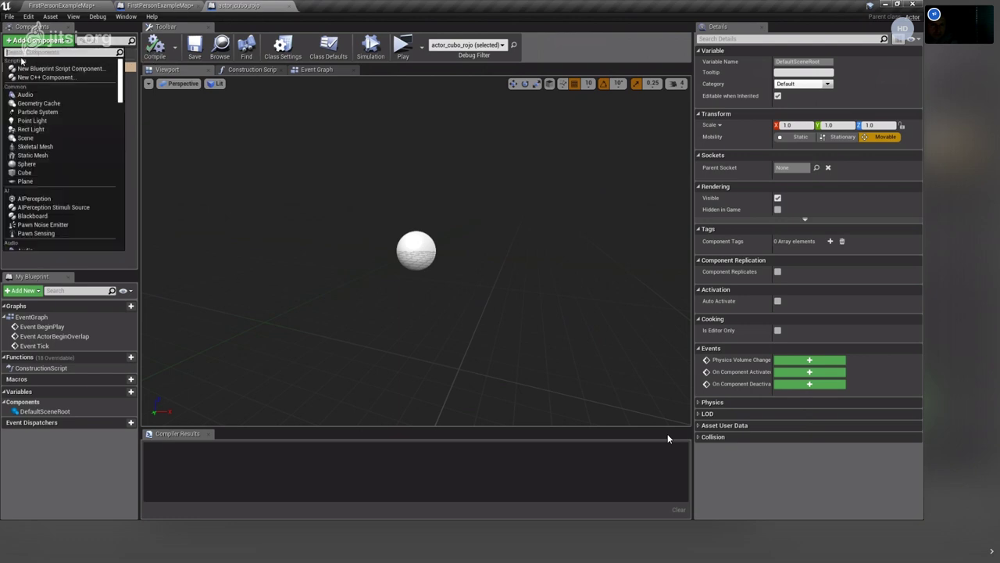
text(sta)
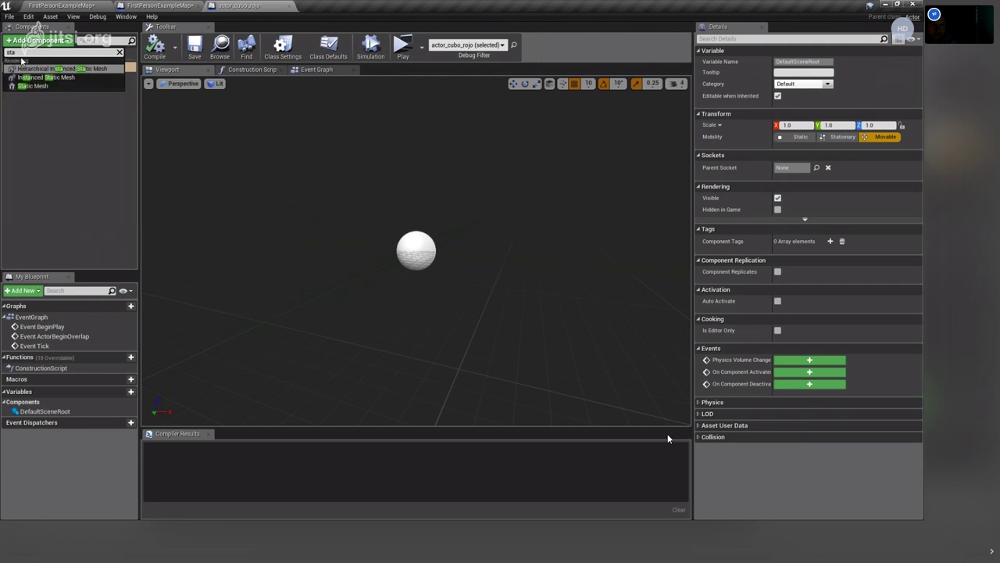
key(BackSpace)
key(BackSpace)
key(BackSpace)
scroll(122, 82, down, 3)
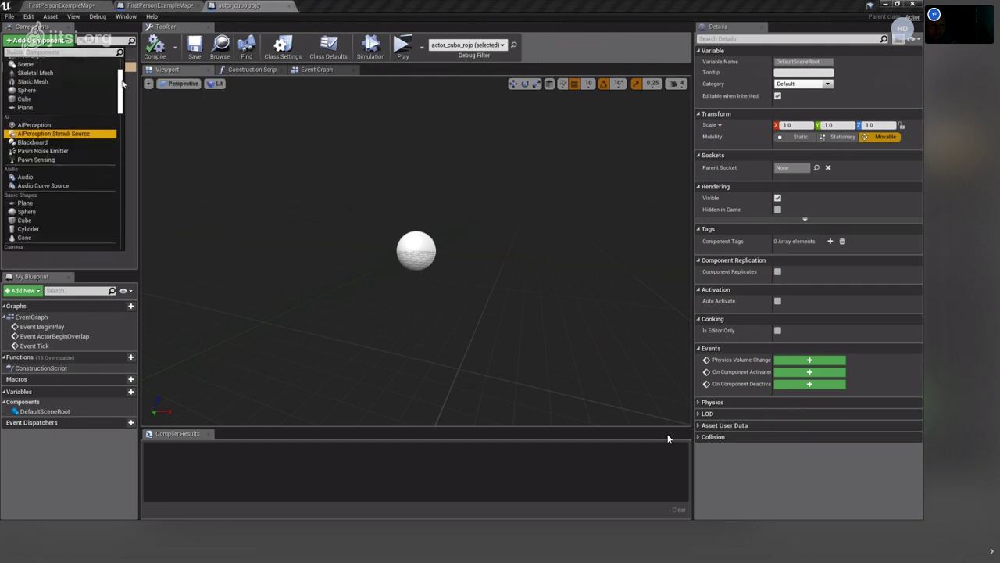
mouse_move(122, 81)
mouse_down()
mouse_move(122, 218)
mouse_move(122, 202)
mouse_up()
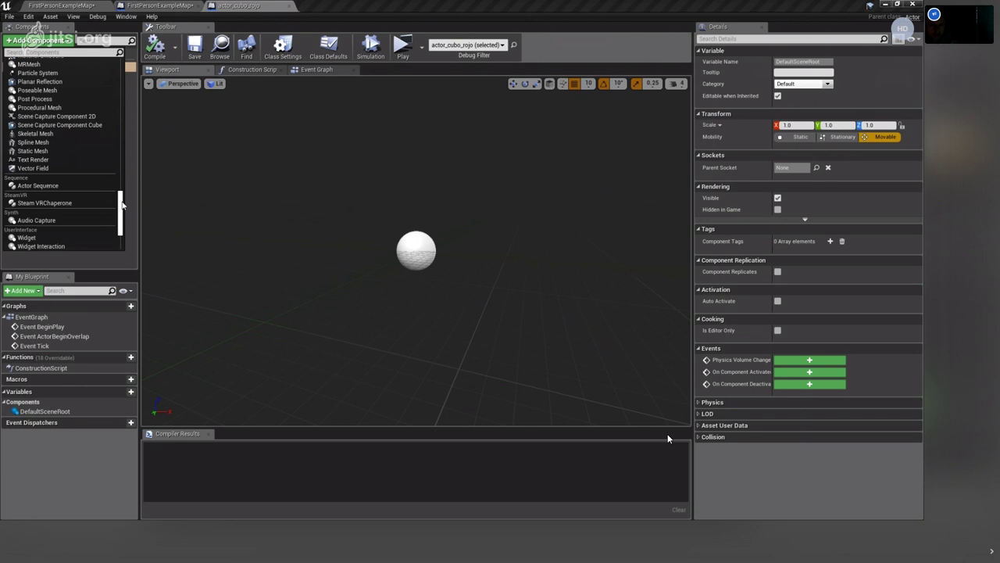
drag(122, 205, 122, 204)
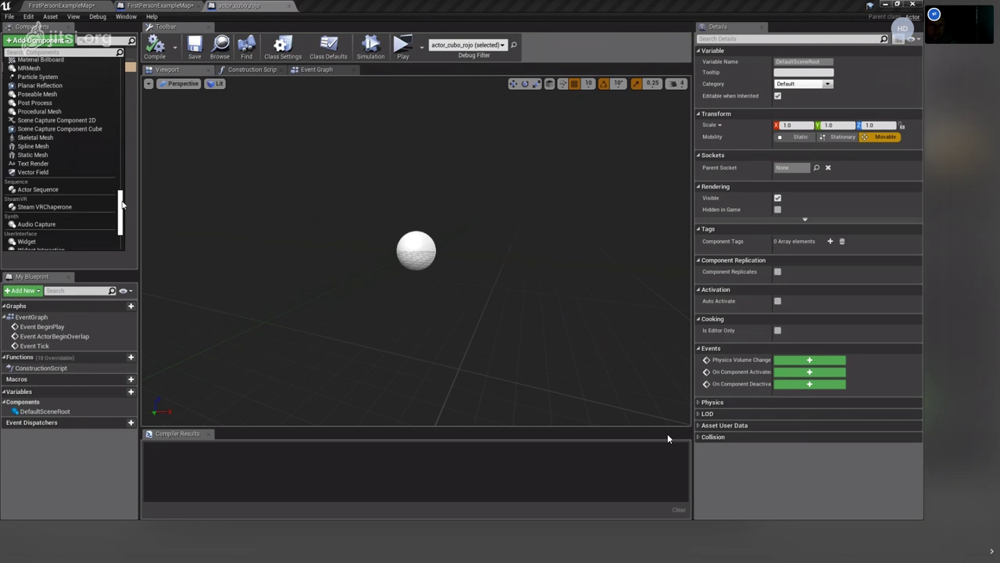
drag(122, 203, 121, 121)
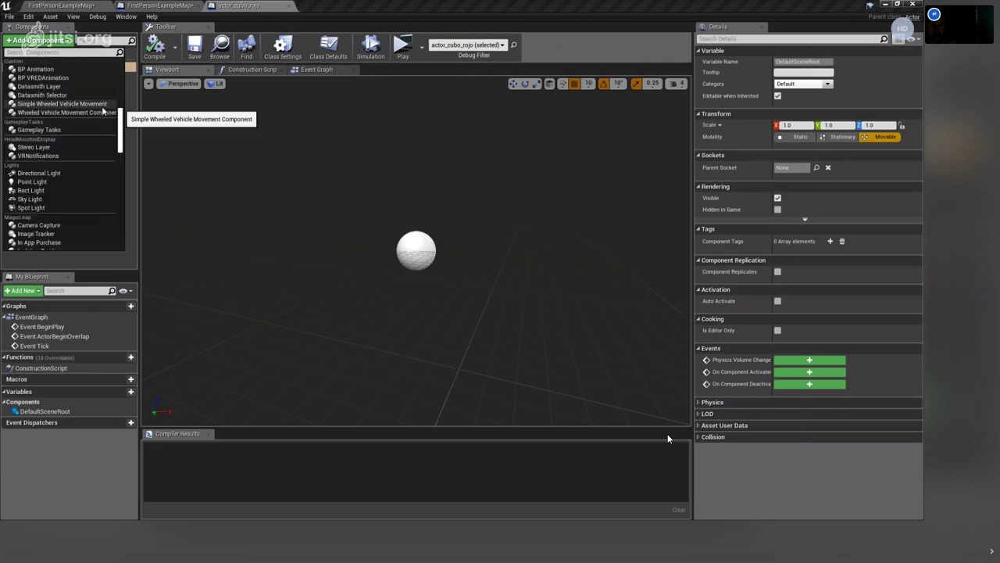
text(stati)
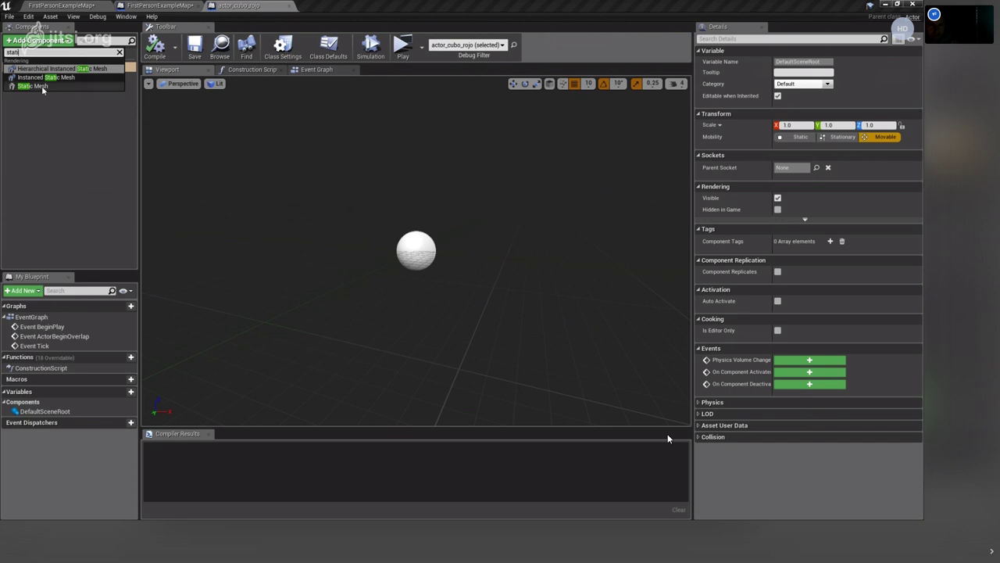
click(42, 88)
Name the component cubo and assign it the 1M_Cube static mesh.
text(cubo)
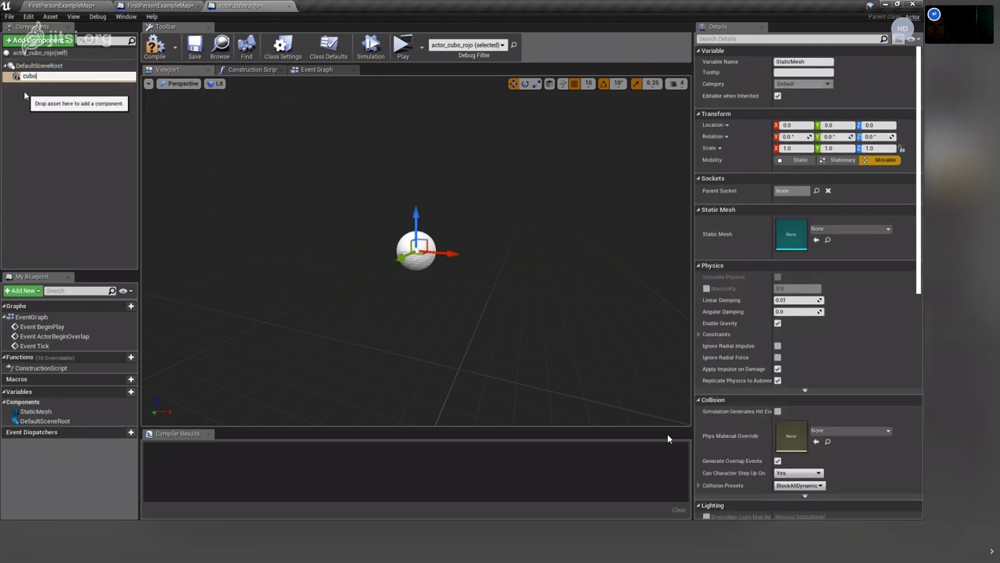
key(Return)
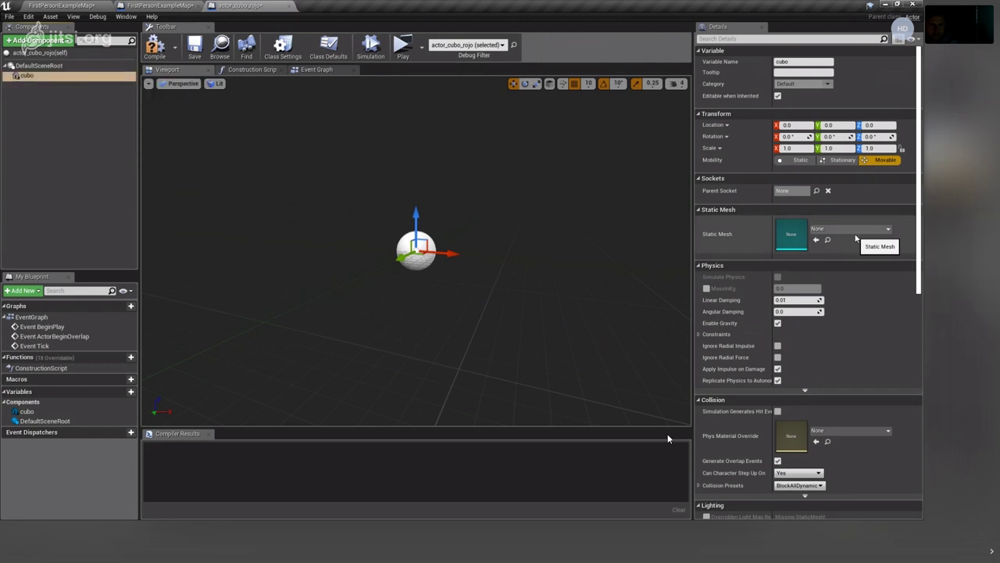
click(833, 229)
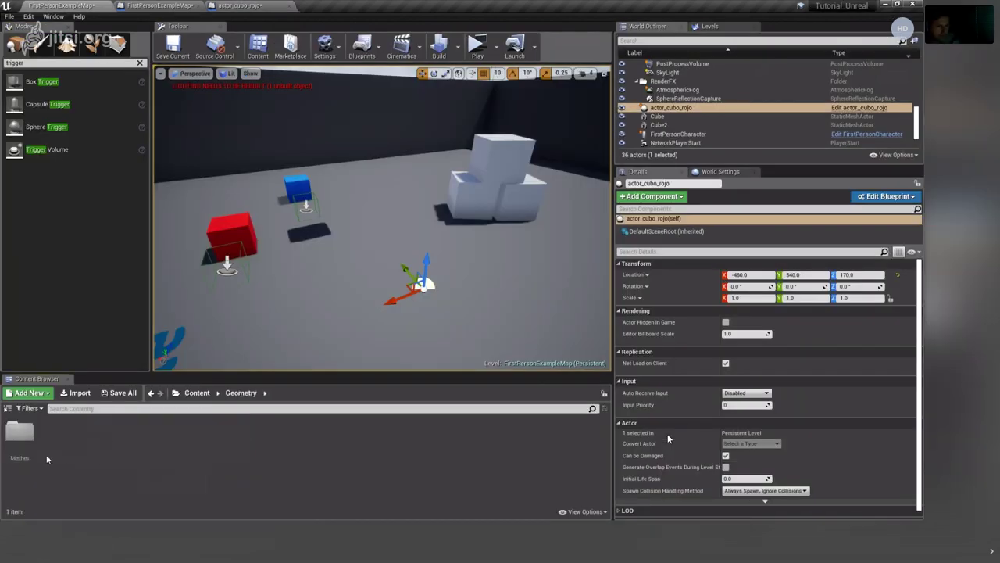
double_click(46, 458)
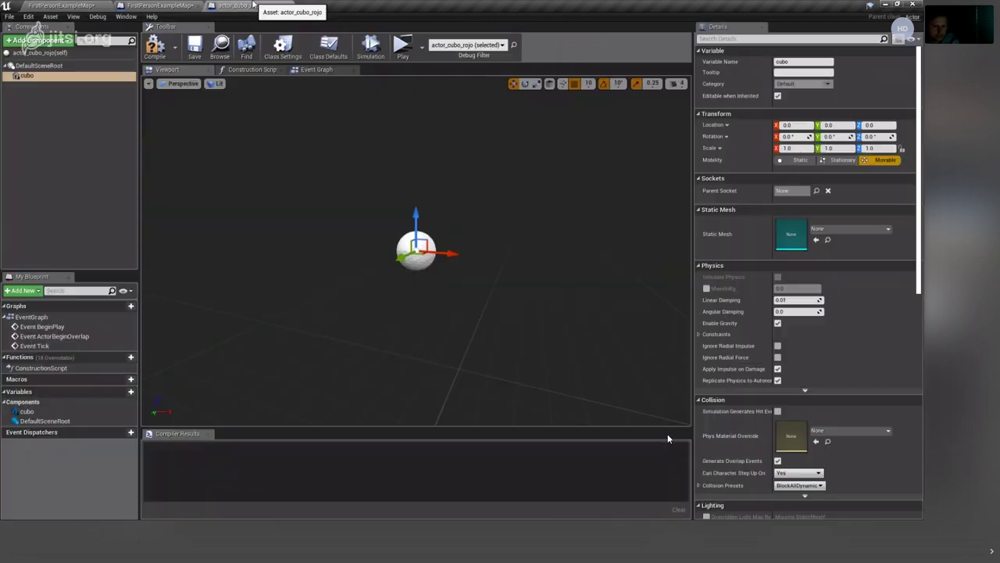
click(853, 230)
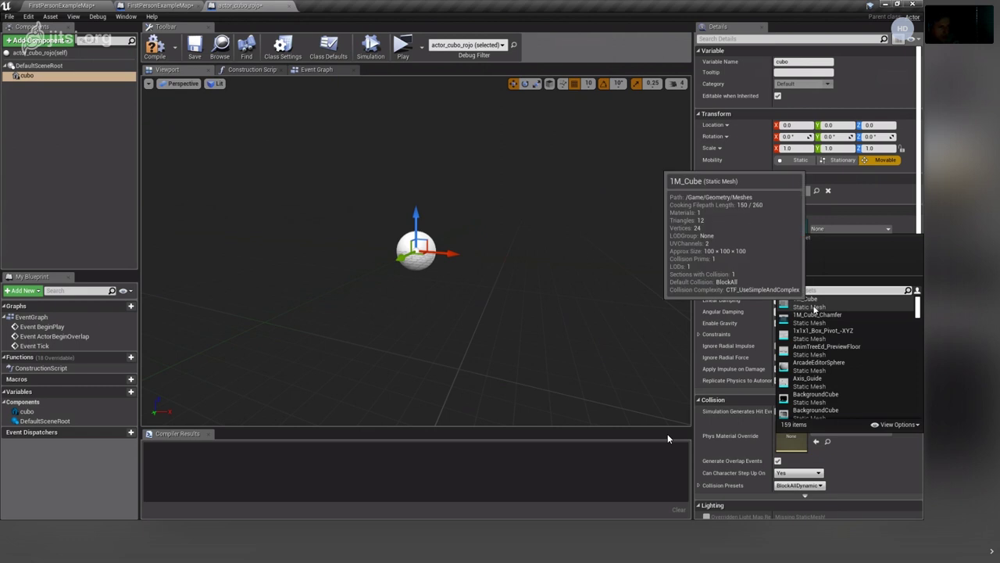
click(813, 305)
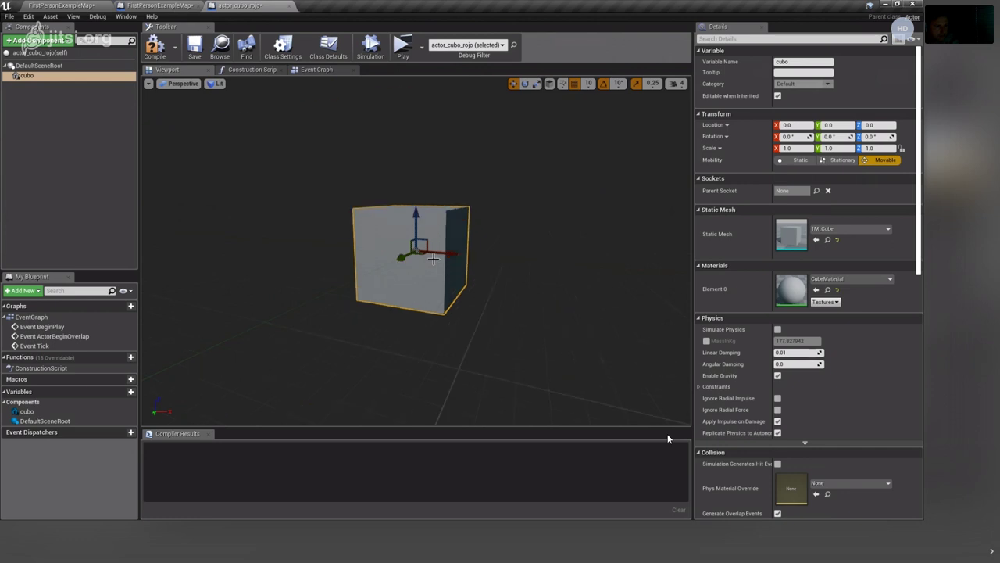
Set Element 0 material to cubo_rojo, then compile and save the Blueprint.
click(859, 283)
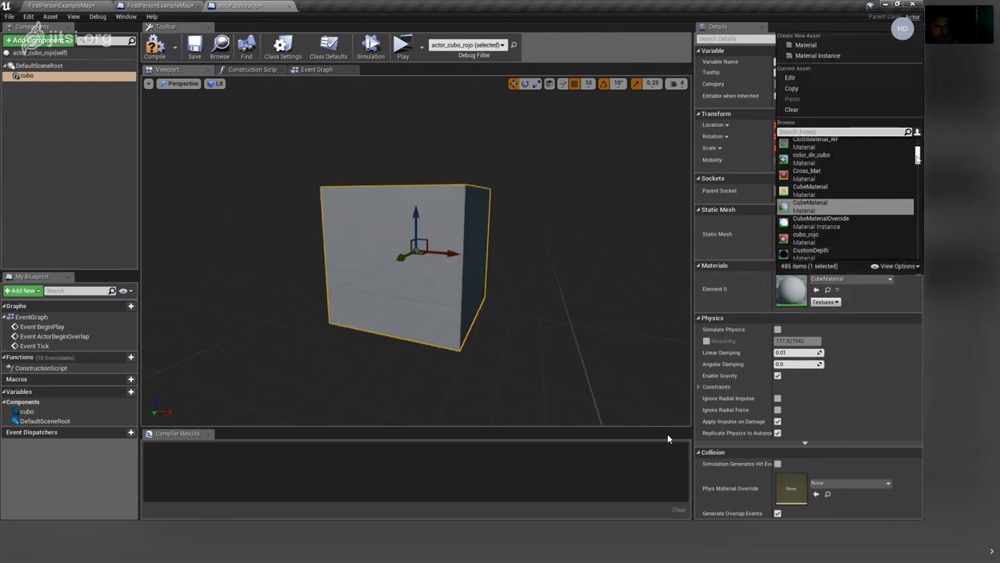
drag(918, 158, 919, 169)
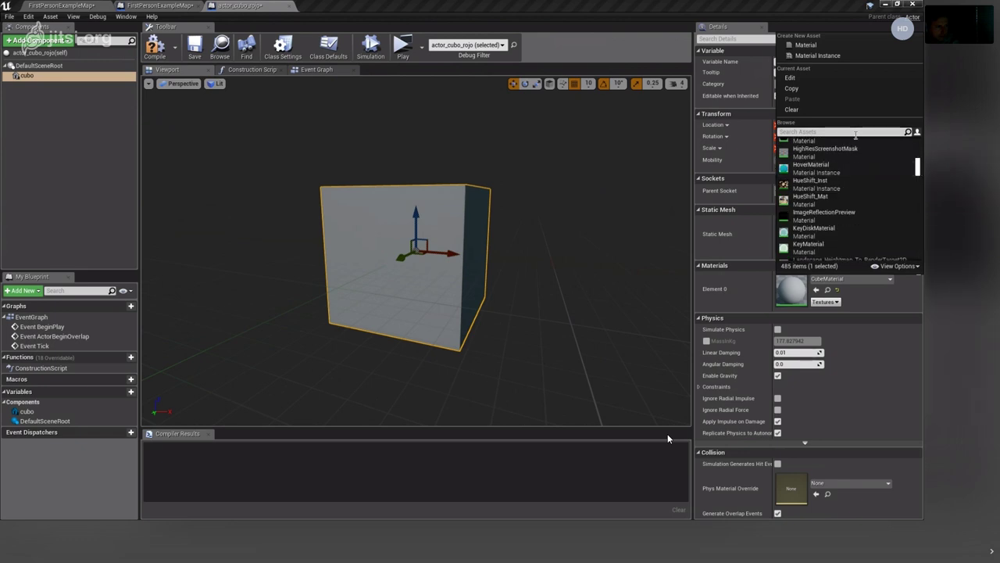
text(cubo)
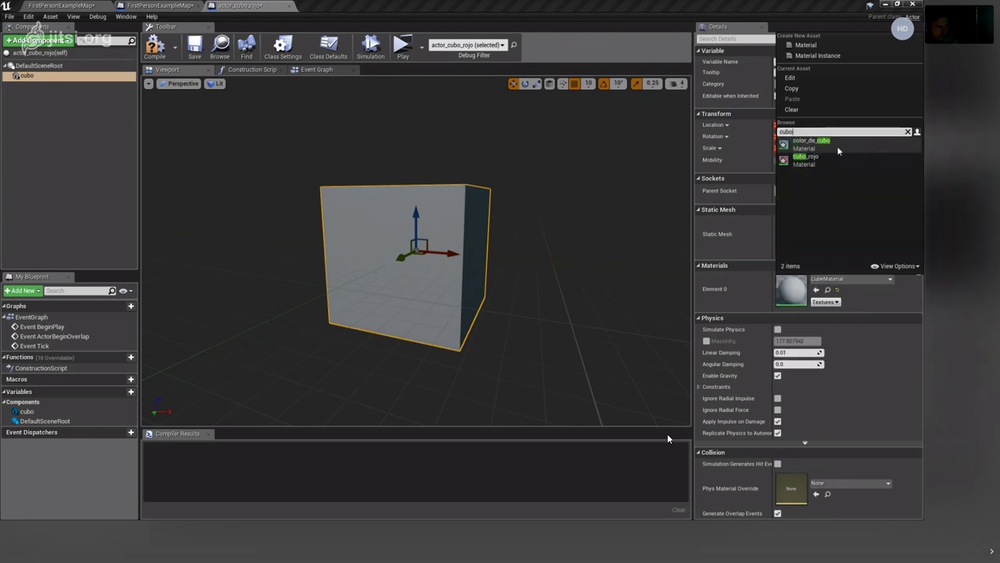
click(806, 159)
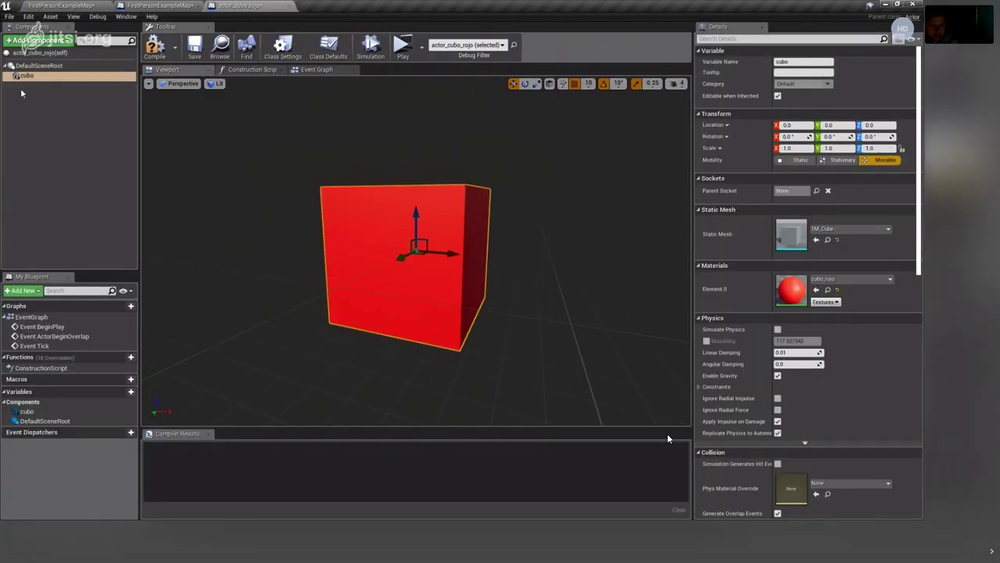
click(155, 47)
click(195, 48)
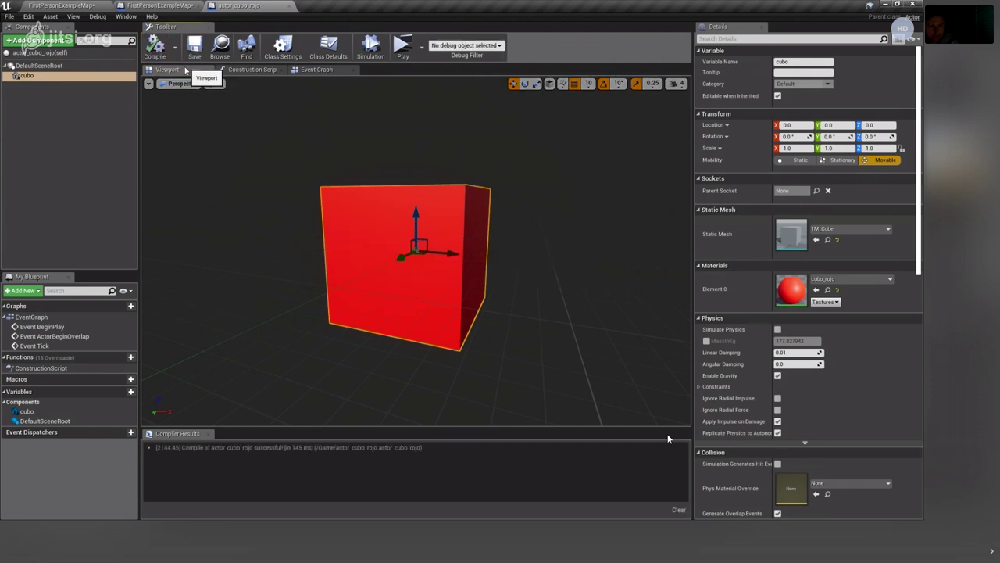
Look over the actor_cubo_rojo Event Graph, then switch to the FirstPersonExampleMap Level Blueprint.
click(335, 73)
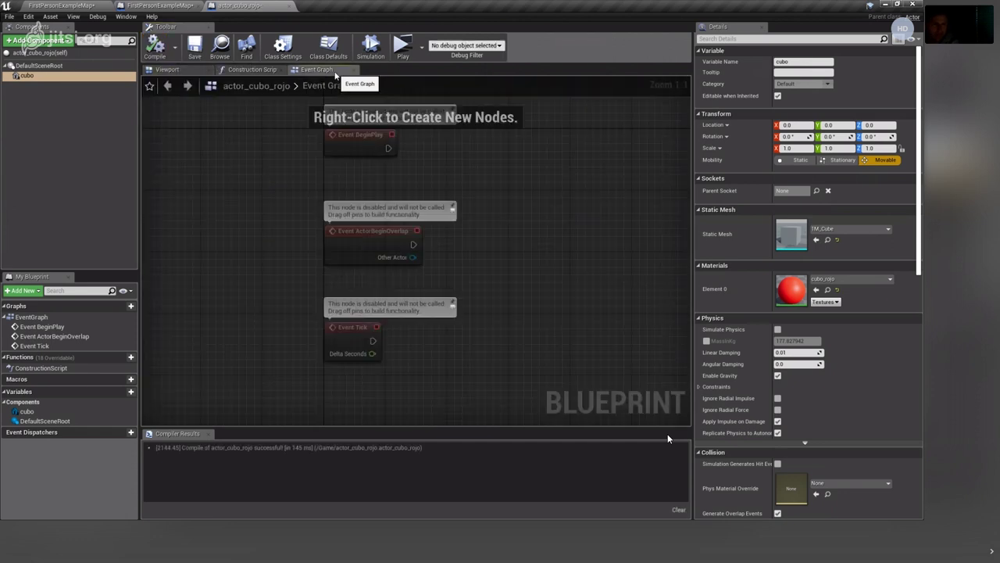
right_drag(560, 248, 355, 266)
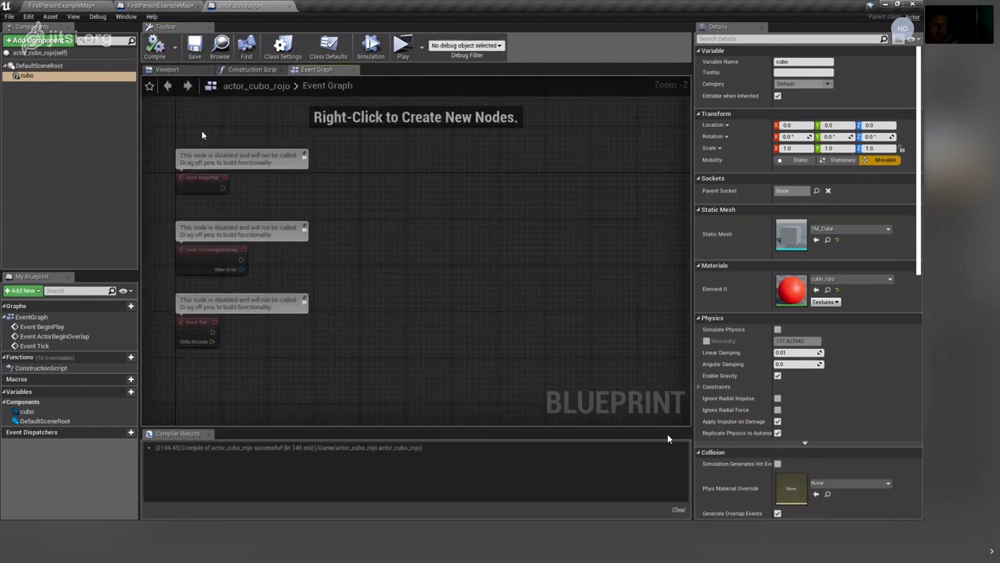
right_drag(401, 172, 468, 111)
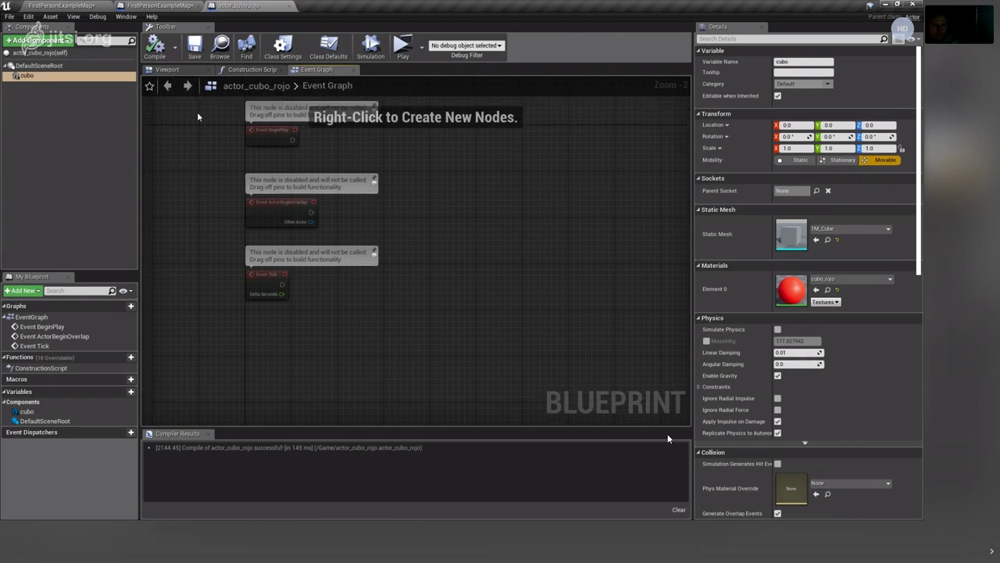
click(141, 5)
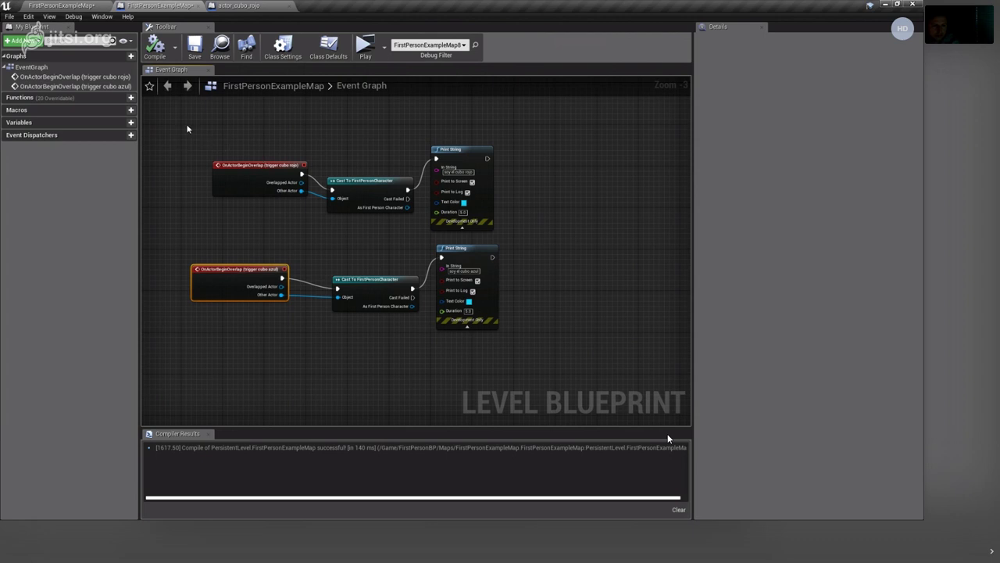
In the level, shift the blue cube together with its trigger down and right.
click(40, 4)
click(294, 190)
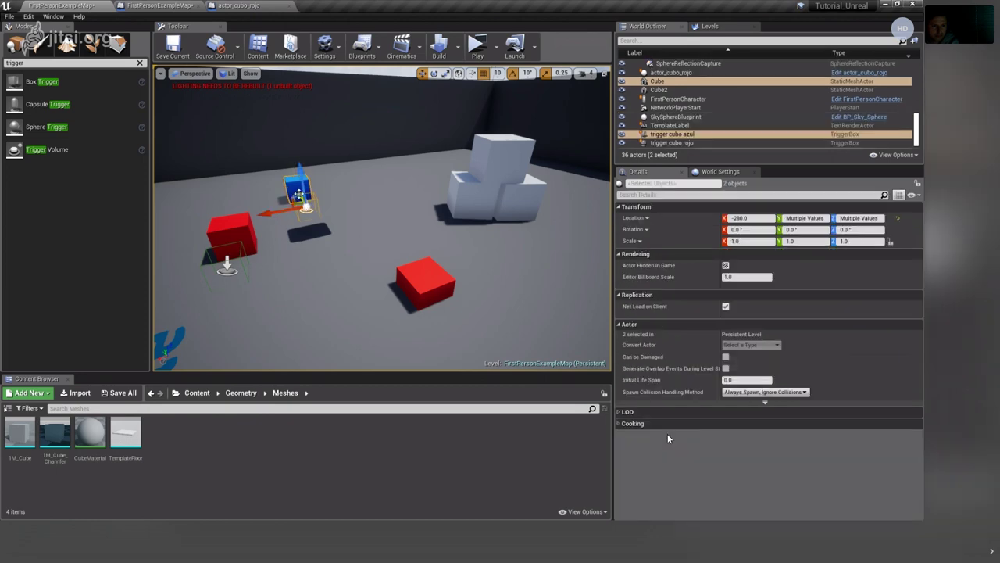
drag(305, 205, 328, 251)
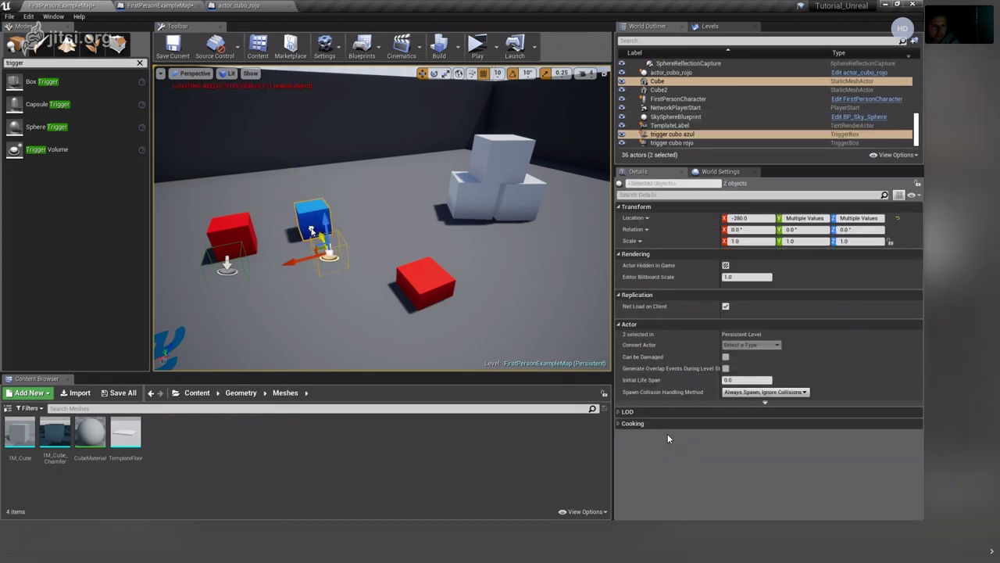
Slide the actor_cubo_rojo instance along Y to 400 near the white boxes.
click(436, 287)
drag(435, 287, 487, 272)
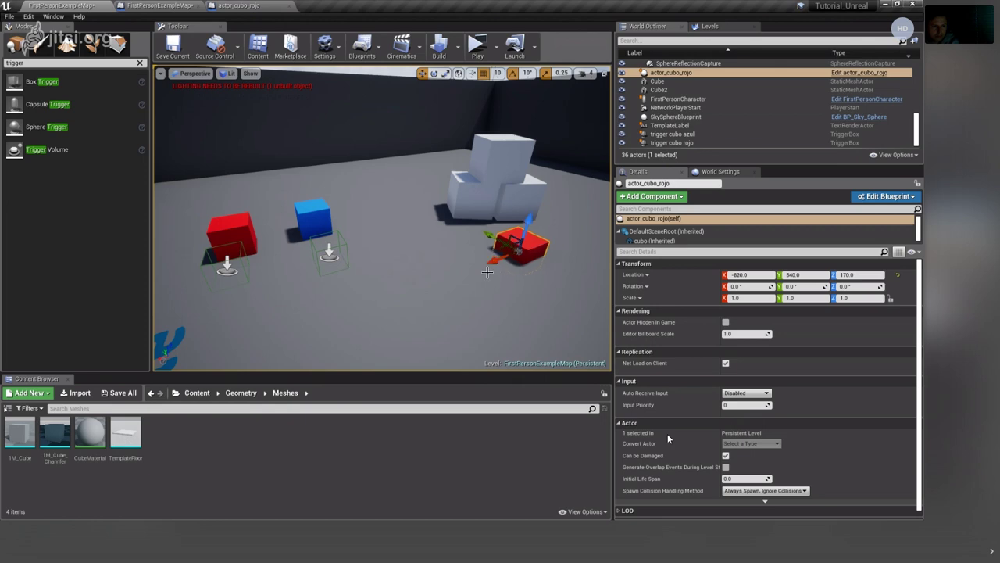
right_drag(468, 287, 545, 286)
drag(325, 231, 354, 232)
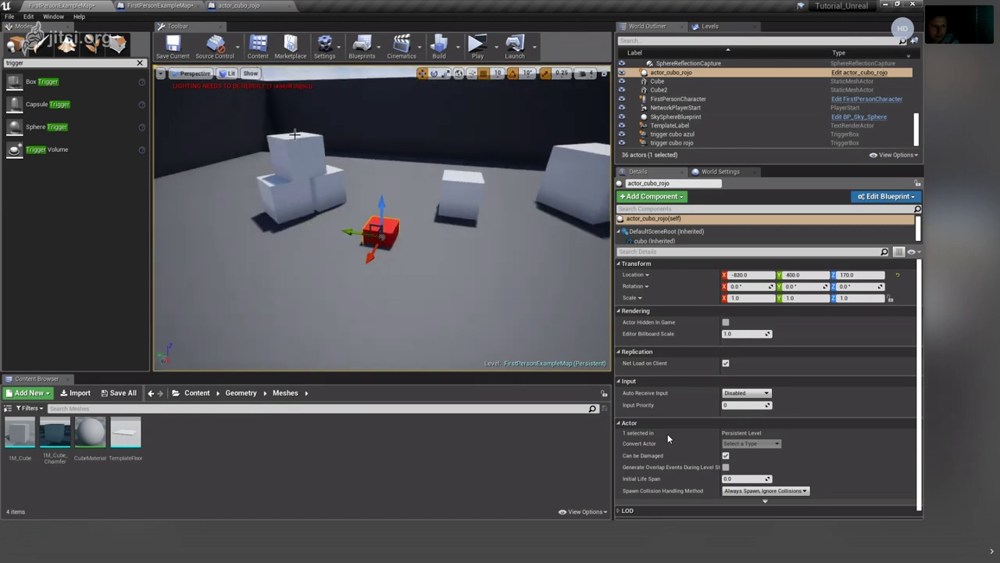
click(238, 6)
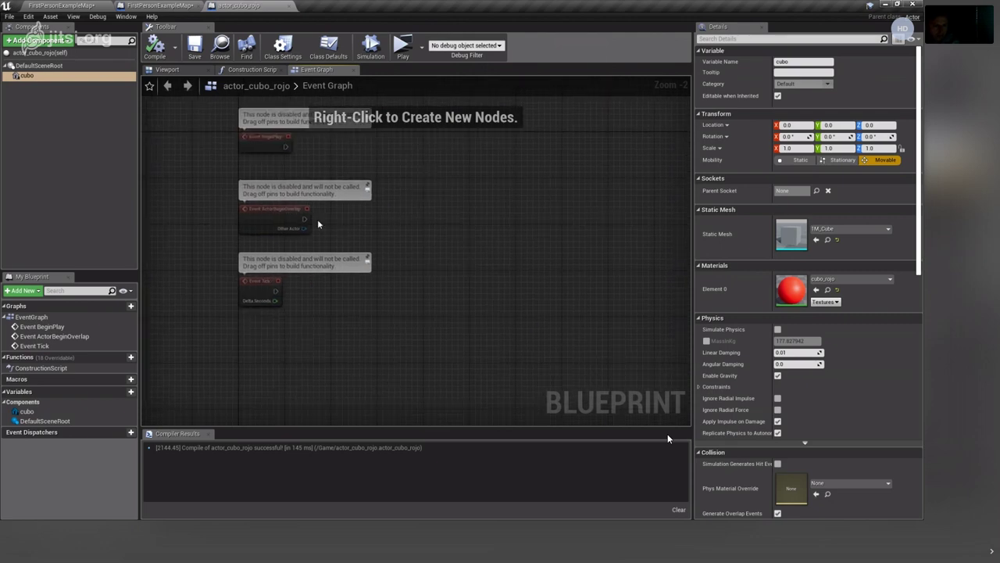
Show the actor_cubo_rojo Viewport preview and orbit around the red cubo mesh.
scroll(244, 220, up, 2)
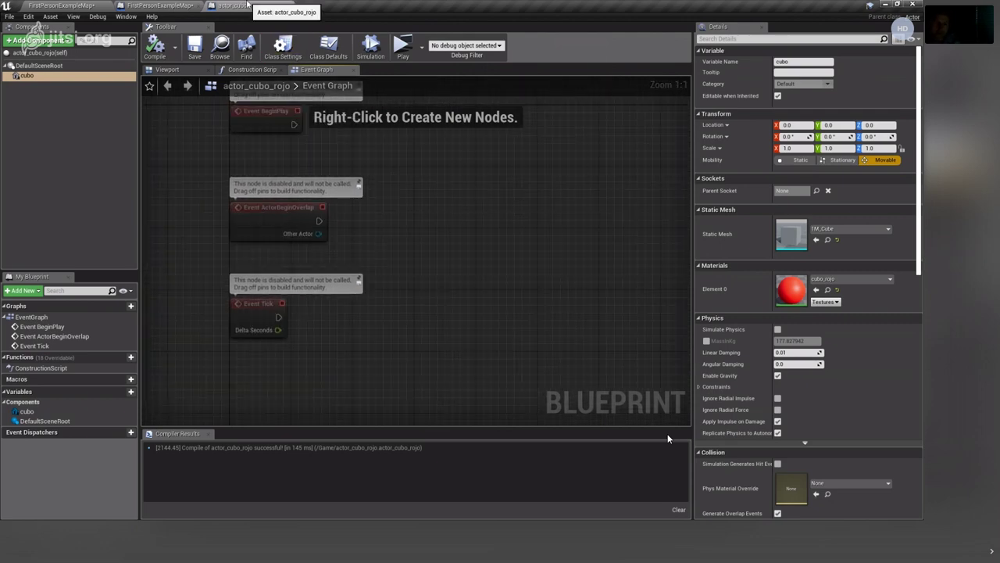
click(181, 5)
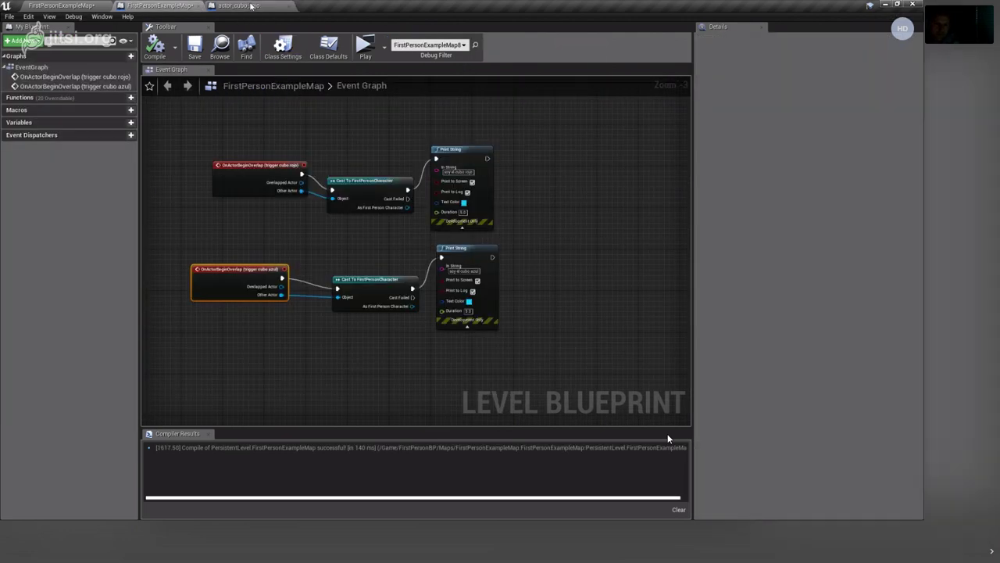
click(250, 6)
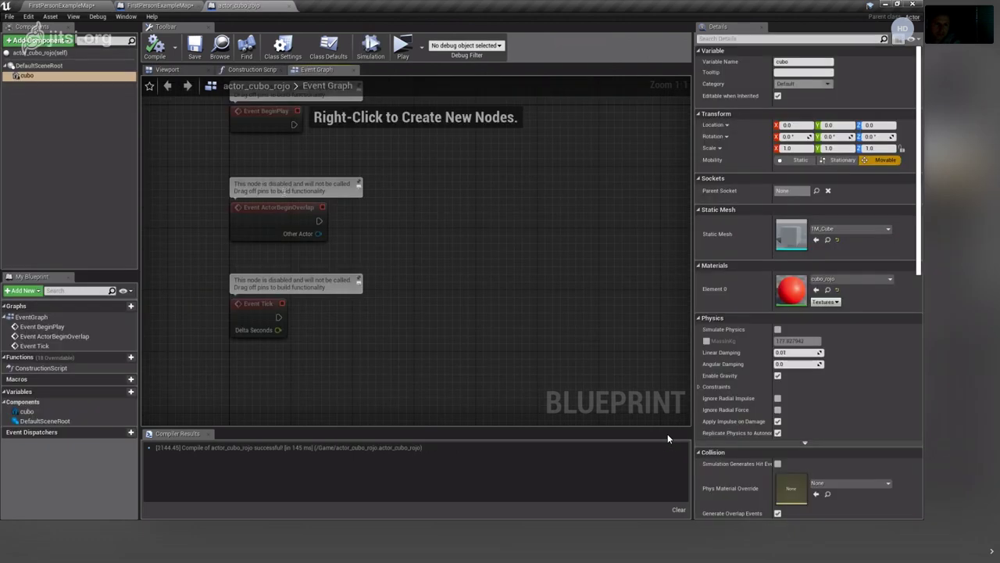
click(166, 70)
scroll(329, 262, down, 3)
scroll(329, 264, down, 2)
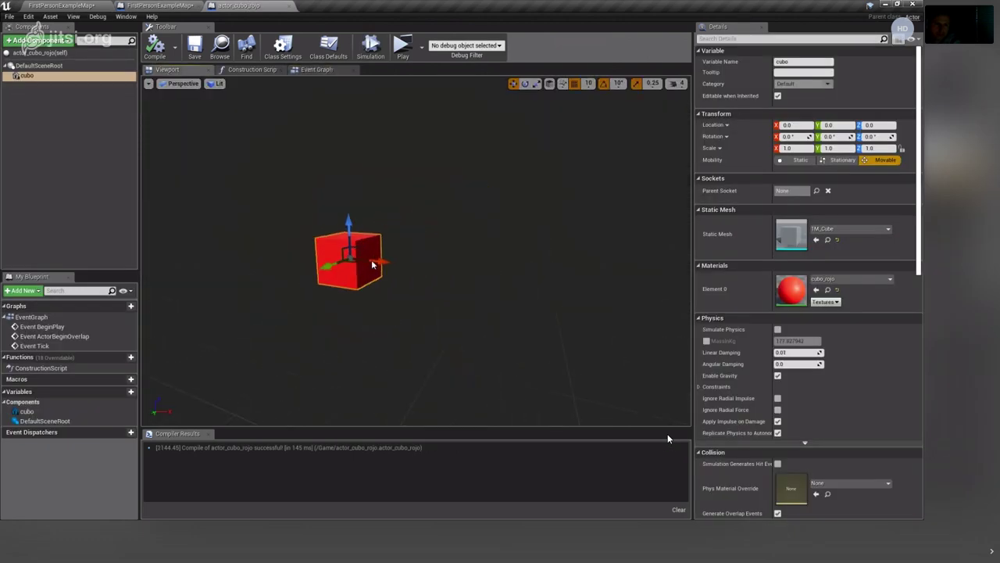
mouse_move(373, 265)
mouse_down()
mouse_move(356, 293)
mouse_move(360, 316)
mouse_move(335, 315)
mouse_move(359, 312)
mouse_up()
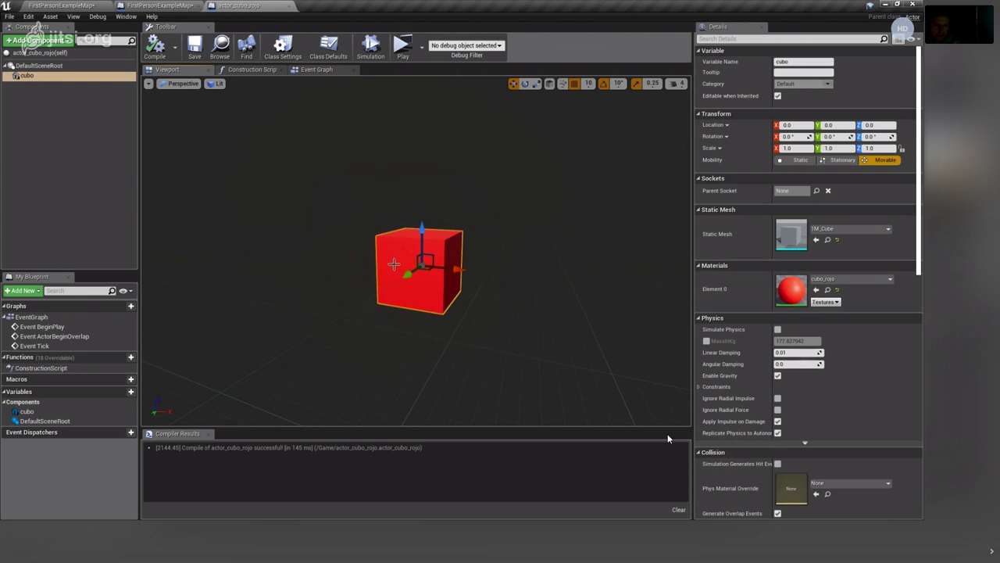
scroll(395, 266, up, 3)
scroll(396, 266, down, 3)
click(44, 5)
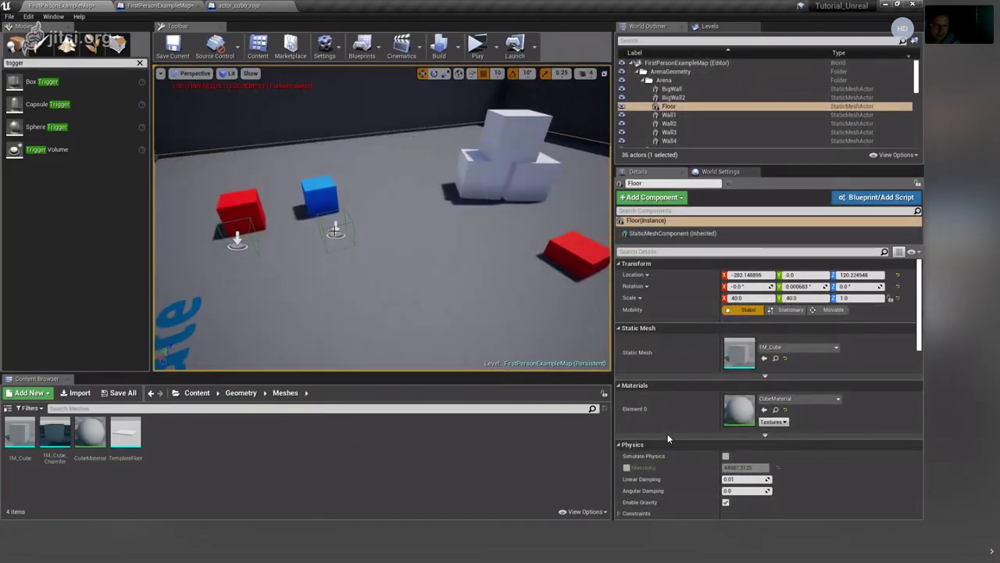
Add a Box Collision component to actor_cubo_rojo, found by searching 'col'.
click(258, 6)
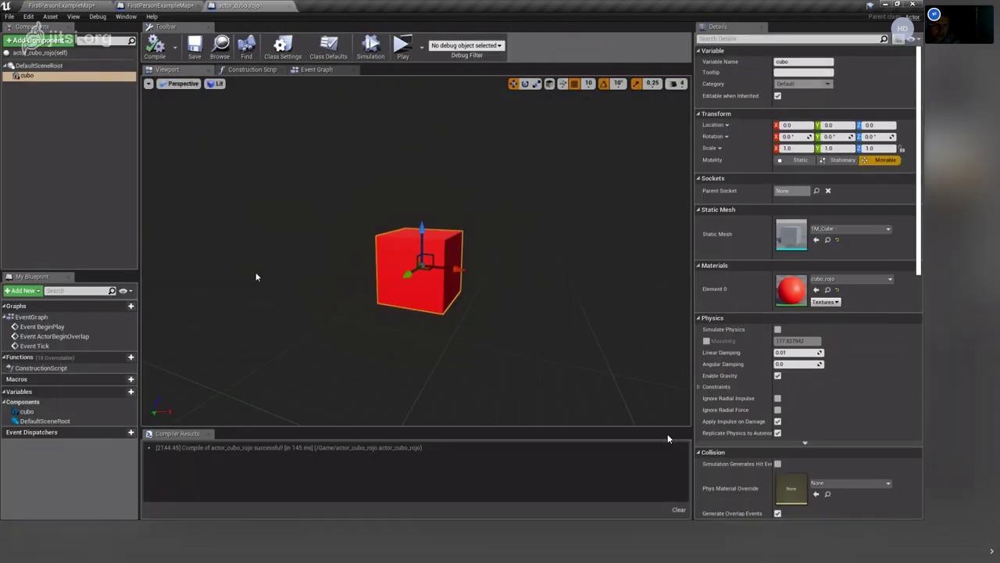
click(37, 43)
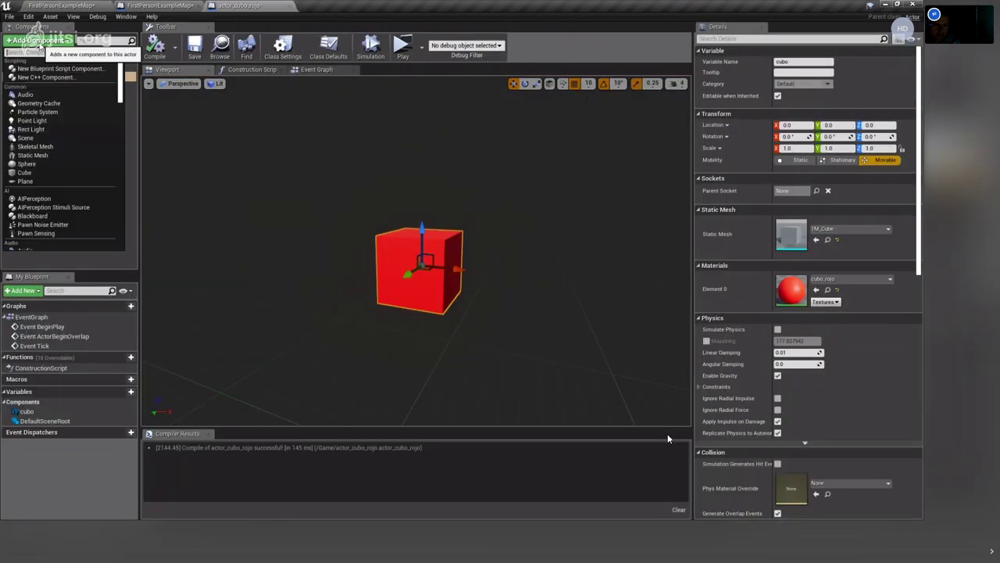
text(trigg)
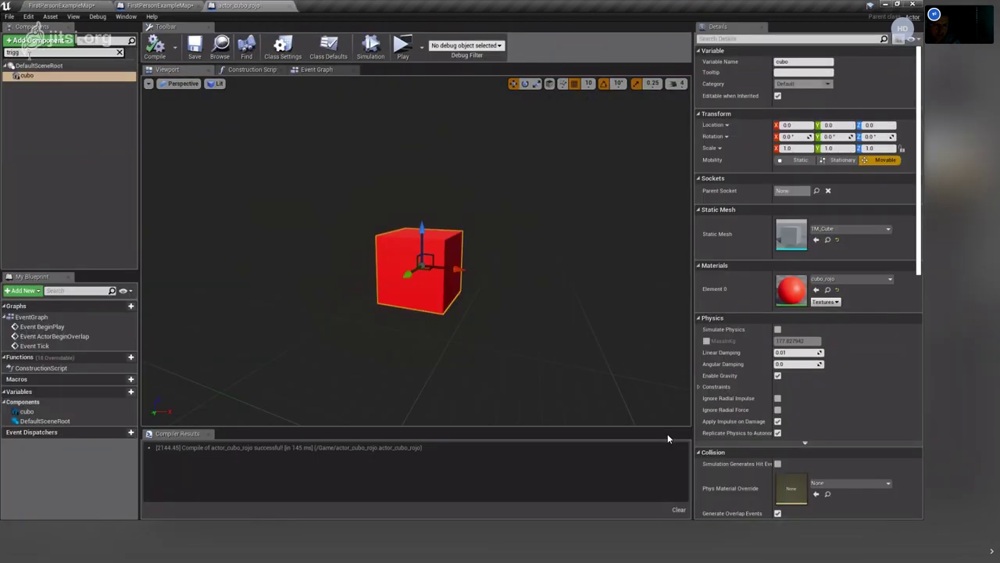
key(BackSpace)
key(BackSpace)
key(BackSpace)
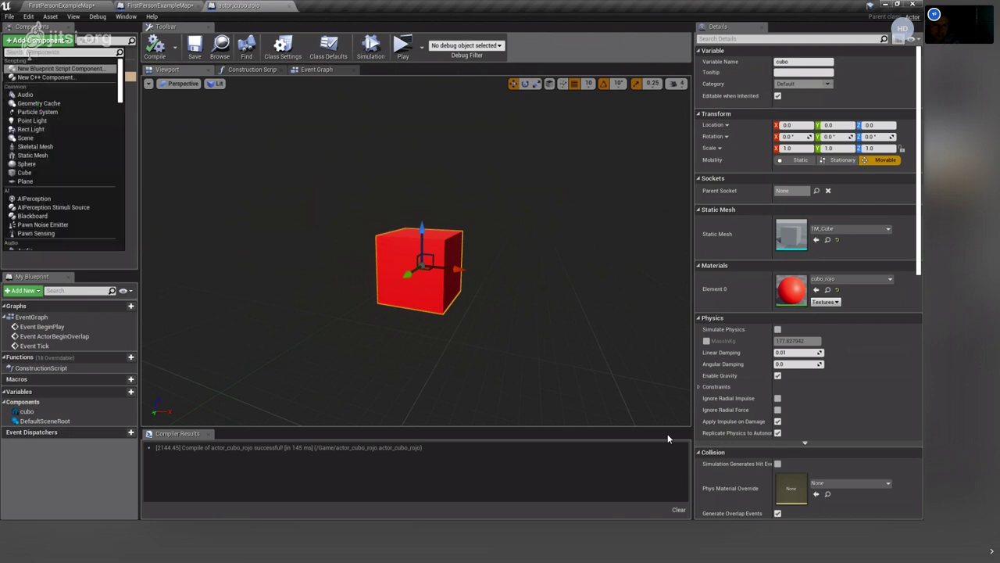
text(co)
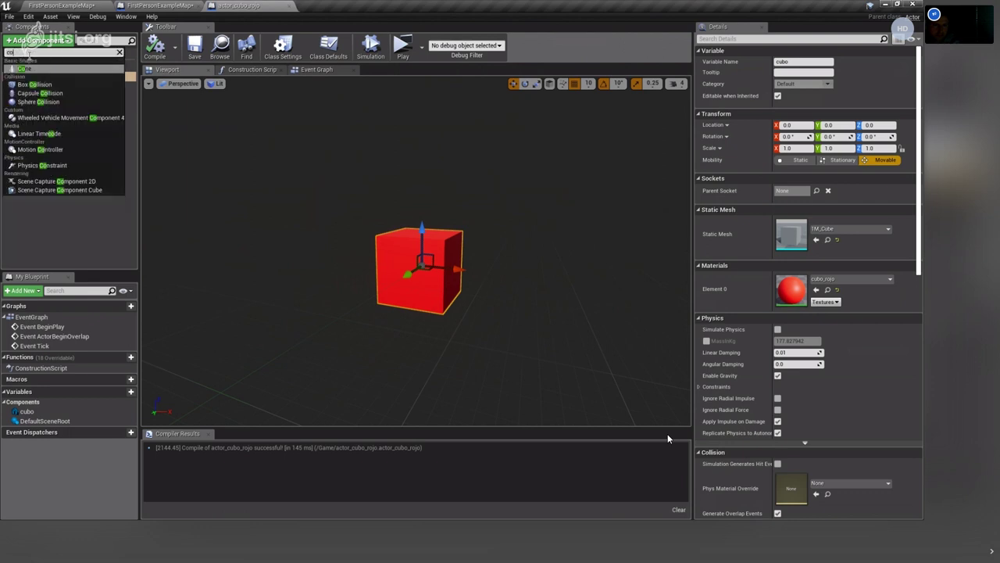
text(l)
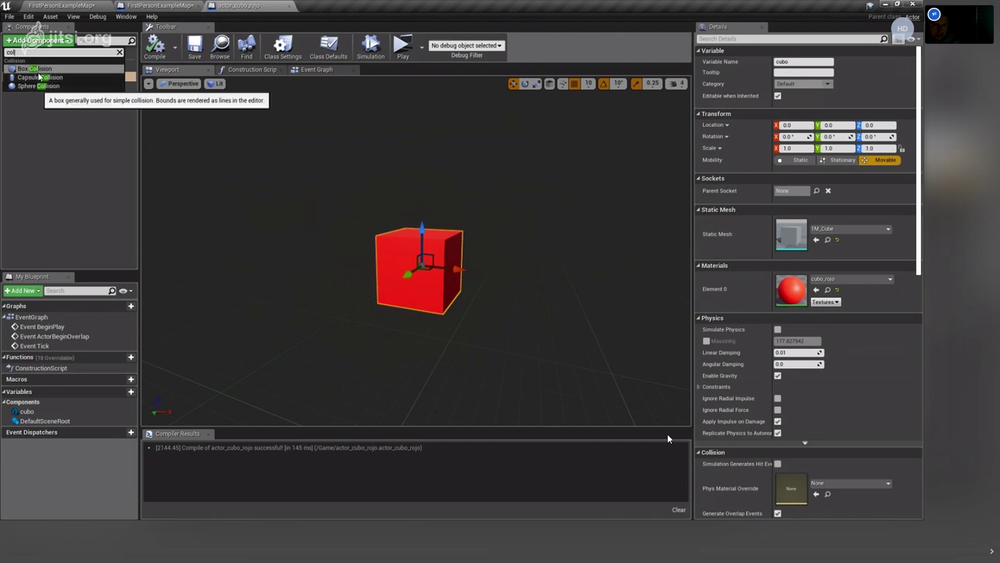
click(38, 76)
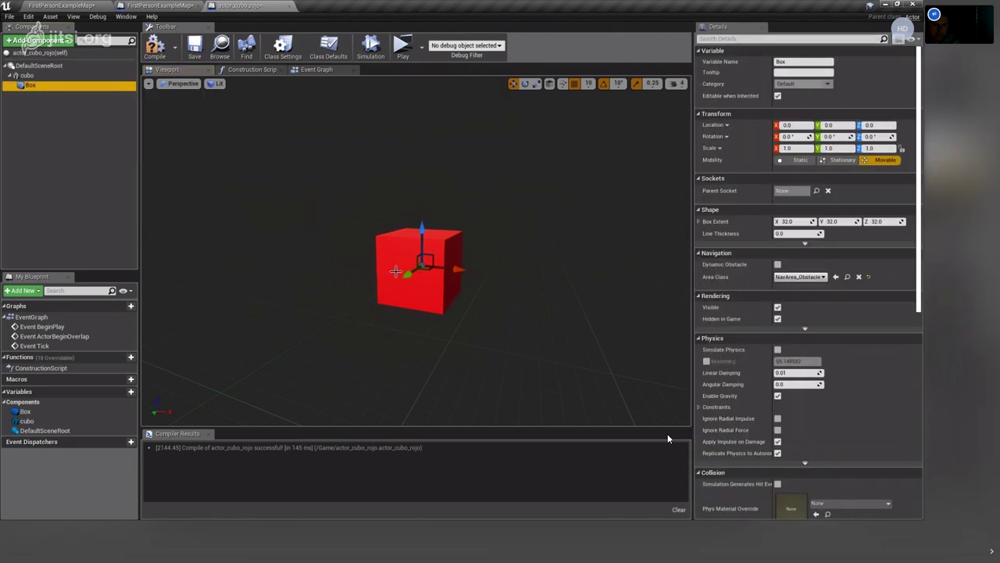
Scale the box collision to about 2.0 on X and 2.25 on Y and Z.
click(536, 82)
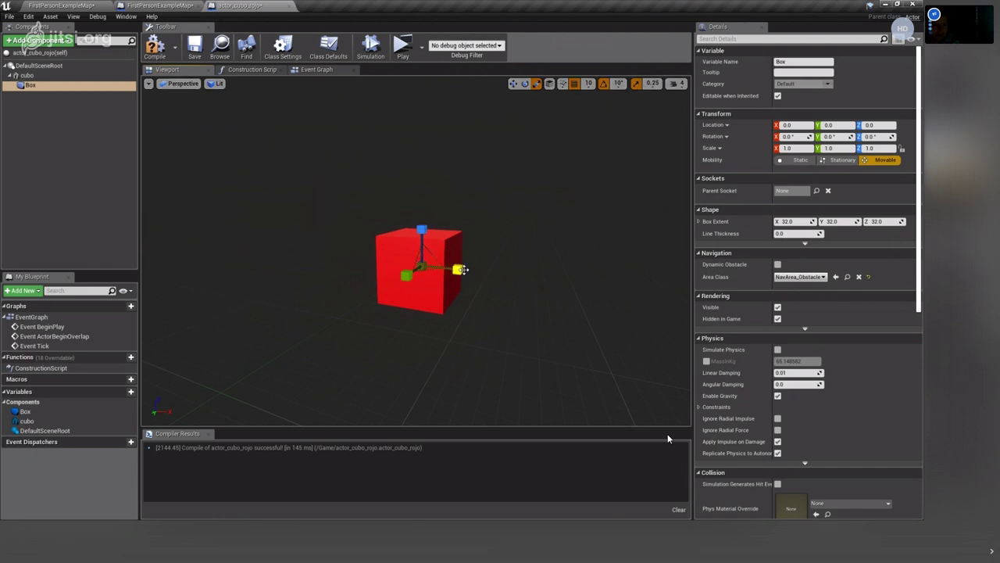
drag(457, 270, 492, 268)
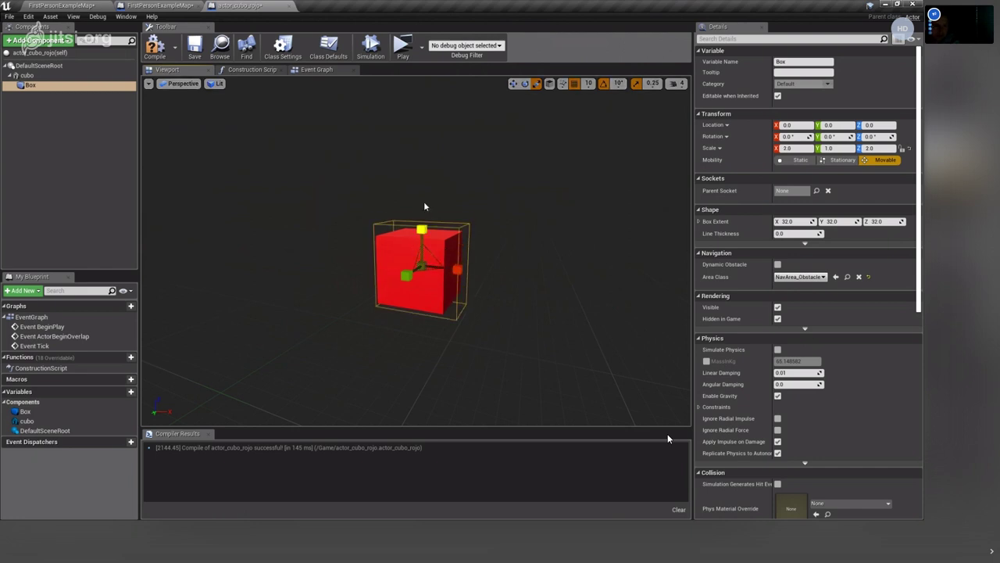
drag(407, 275, 369, 287)
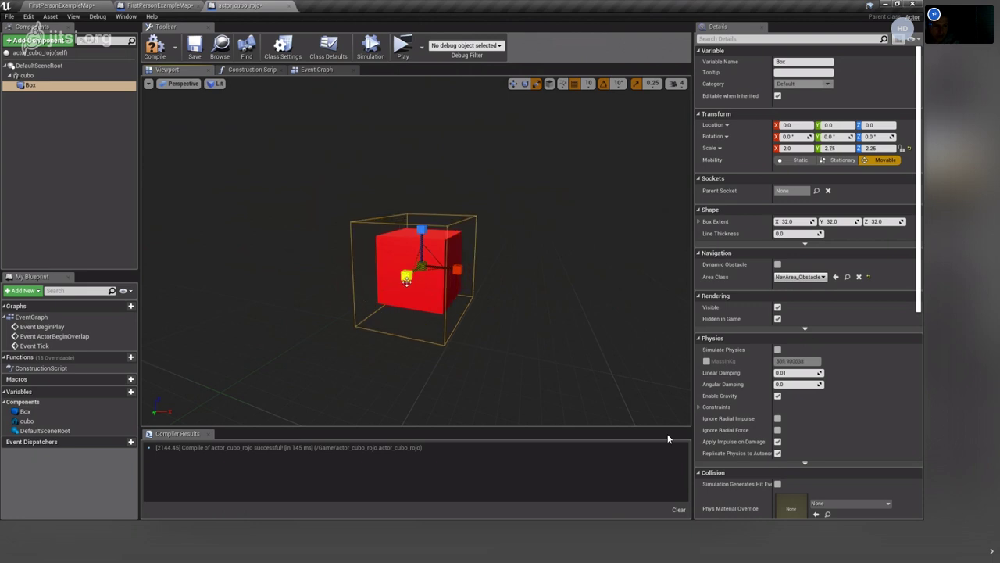
mouse_move(371, 292)
right_down()
mouse_move(361, 340)
mouse_move(418, 347)
right_up()
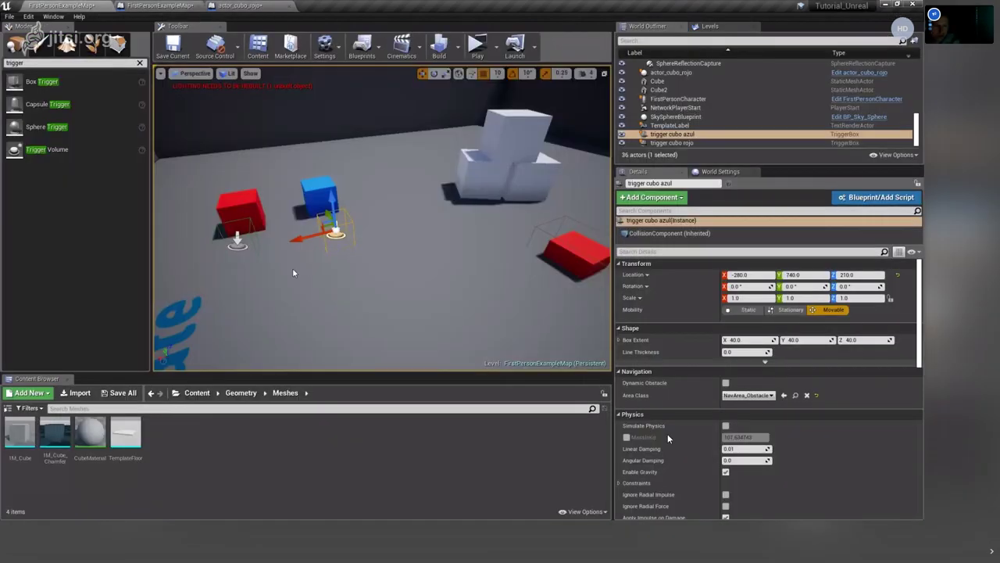
Duplicate the blue cube by Alt-dragging it aside, creating Cube3.
right_drag(295, 266, 484, 289)
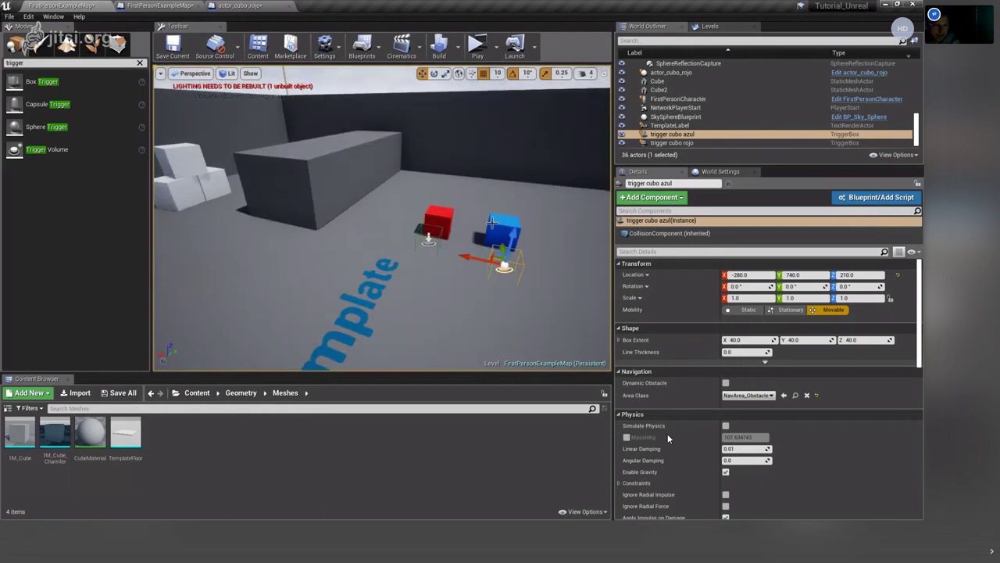
click(437, 221)
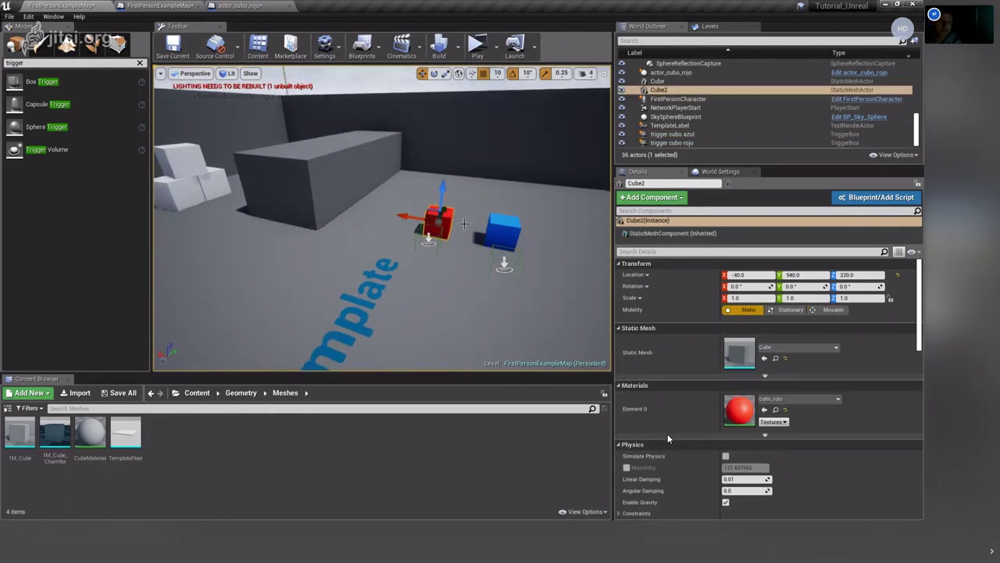
click(502, 230)
click(437, 222)
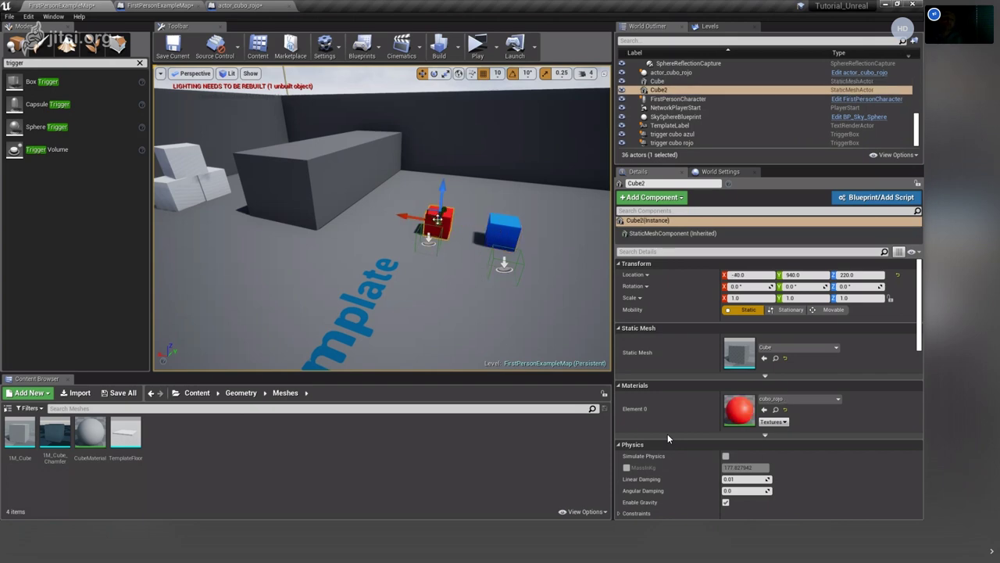
click(500, 227)
right_drag(500, 235, 196, 235)
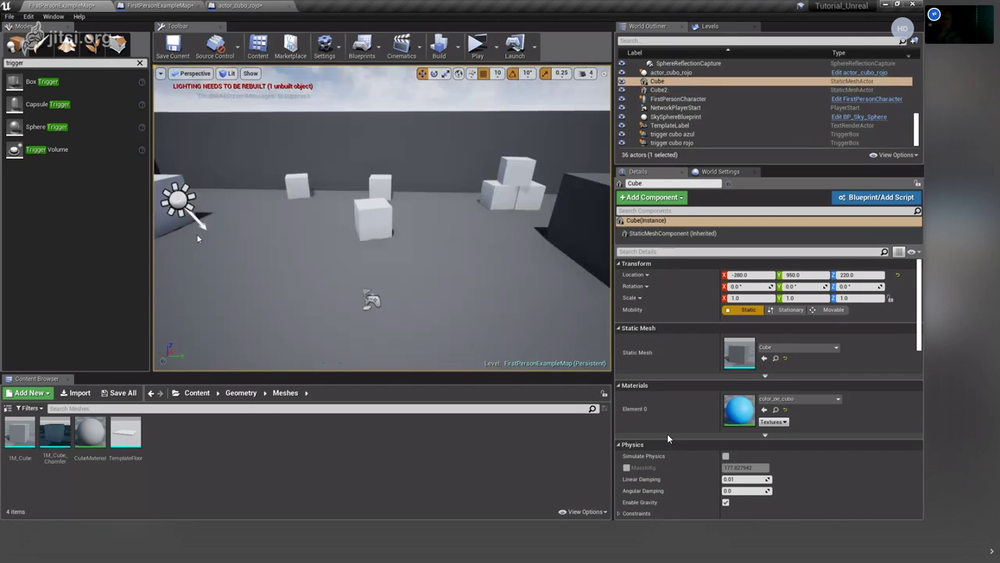
key(f)
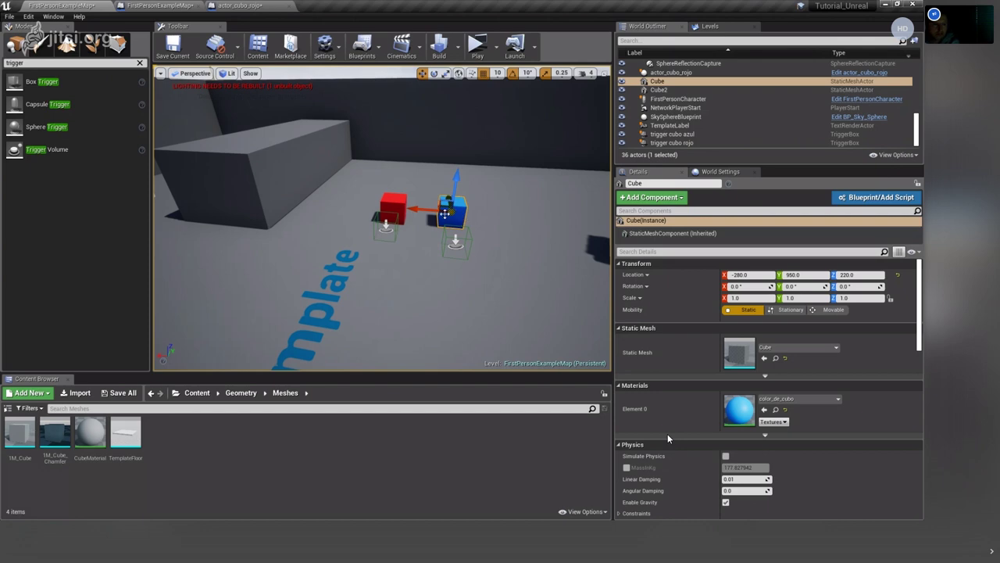
ctrl+click(456, 244)
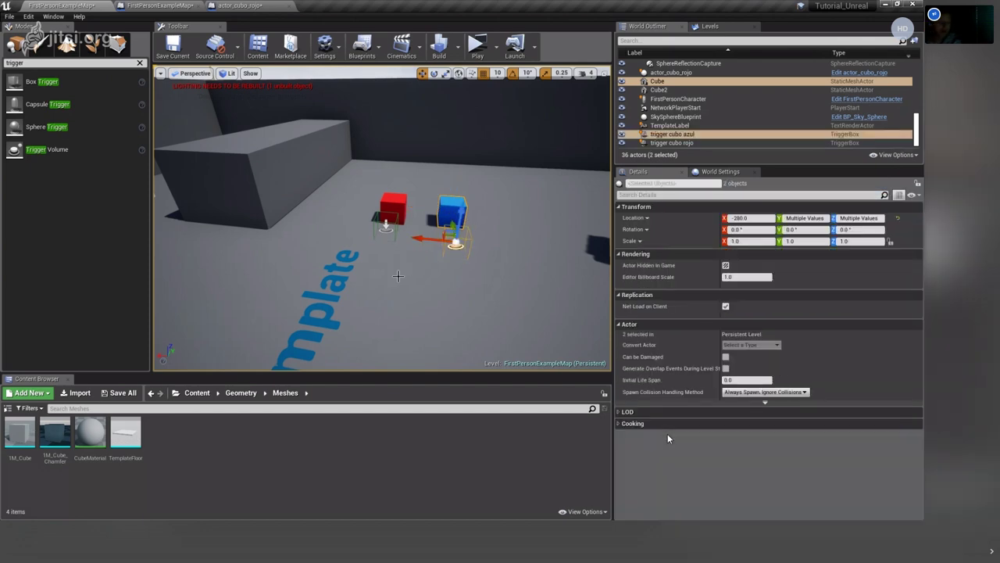
mouse_move(429, 240)
right_down()
mouse_move(404, 275)
mouse_move(415, 270)
right_up()
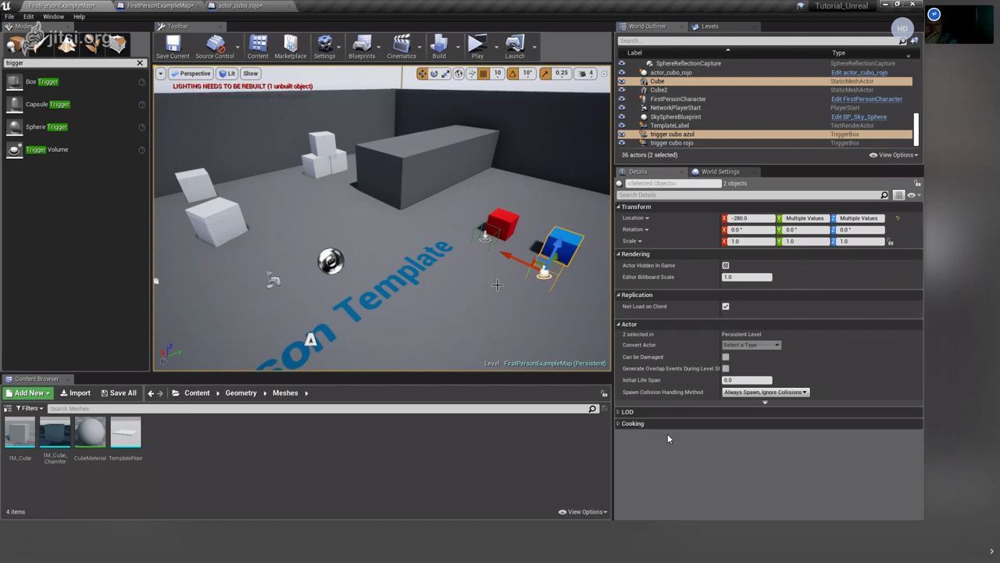
click(559, 248)
mouse_move(537, 243)
alt+mouse_down()
mouse_move(477, 197)
mouse_move(272, 188)
alt+mouse_up()
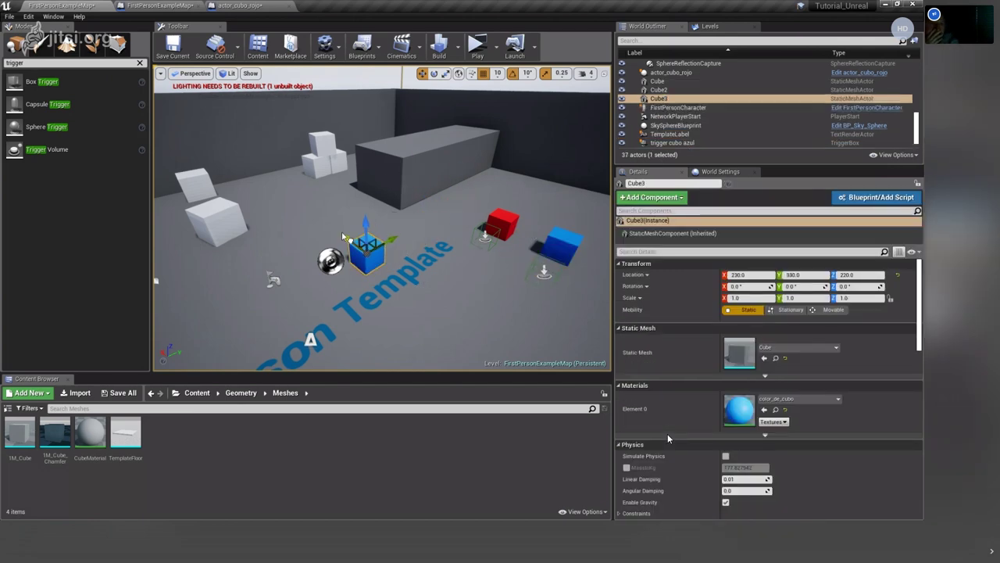
Duplicate the blue trigger box as trigger cubo azul2 and move it elsewhere.
click(545, 272)
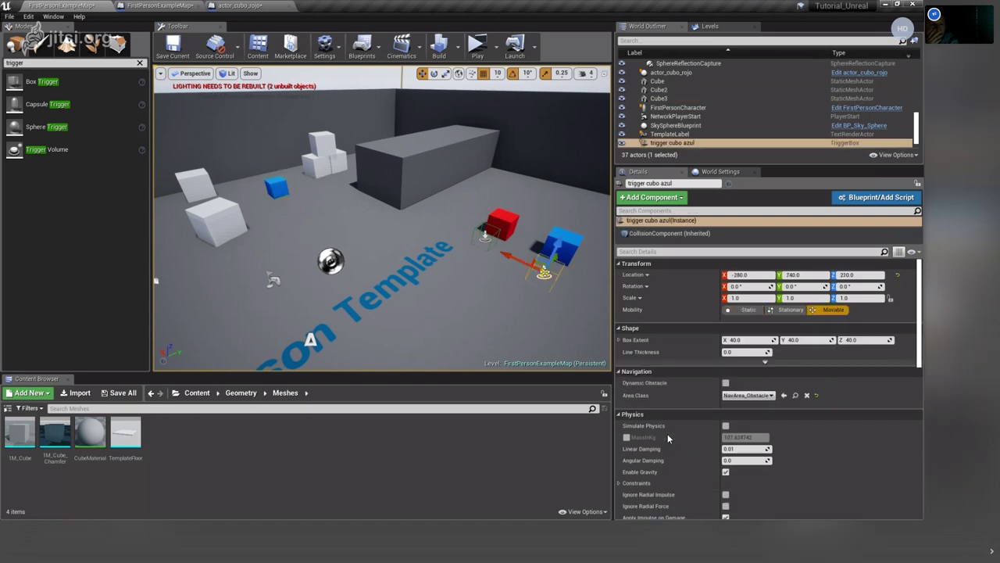
mouse_move(545, 269)
alt+mouse_down()
mouse_move(430, 196)
mouse_move(353, 221)
mouse_move(319, 198)
mouse_move(280, 195)
mouse_move(328, 214)
alt+mouse_up()
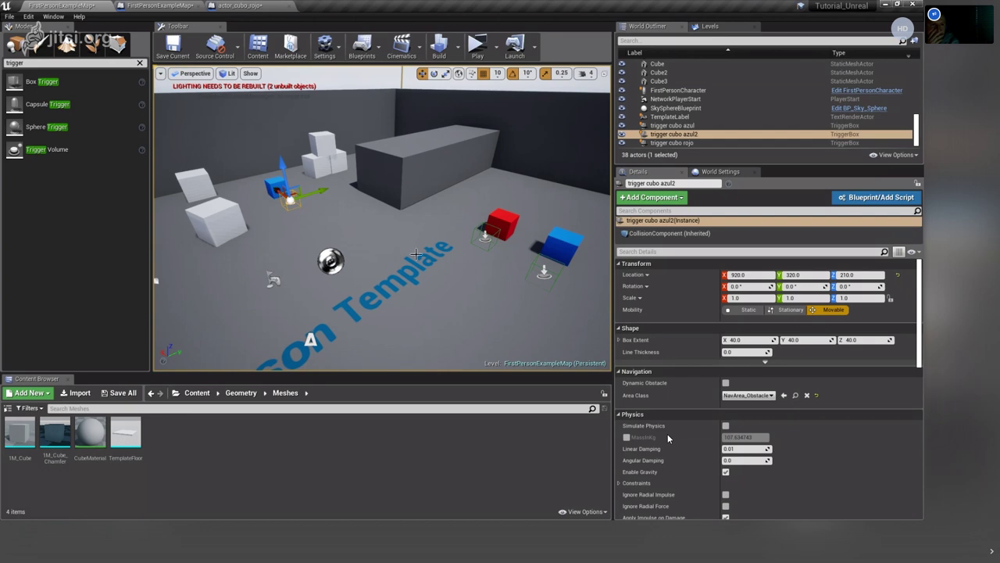
right_drag(405, 236, 394, 251)
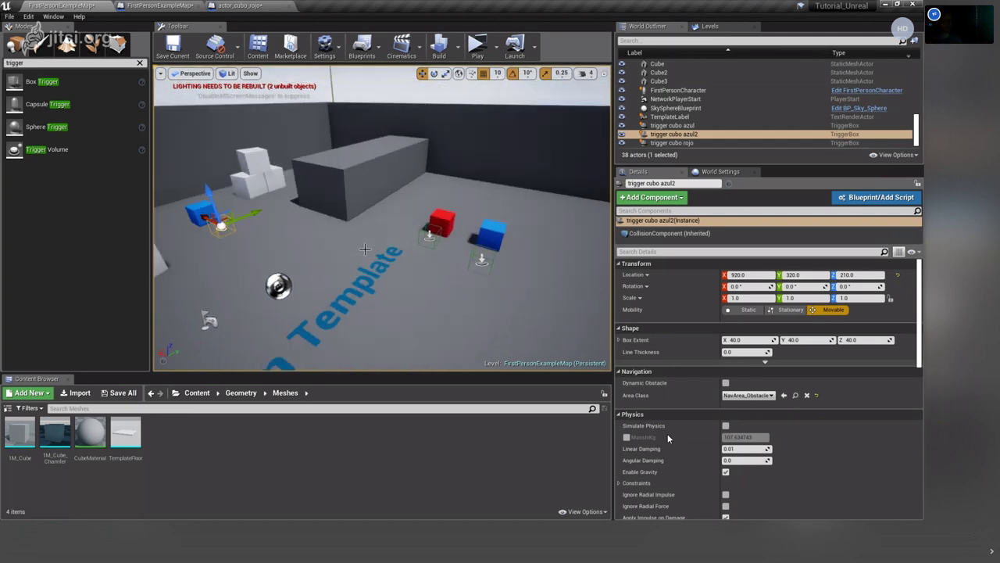
right_drag(361, 250, 328, 252)
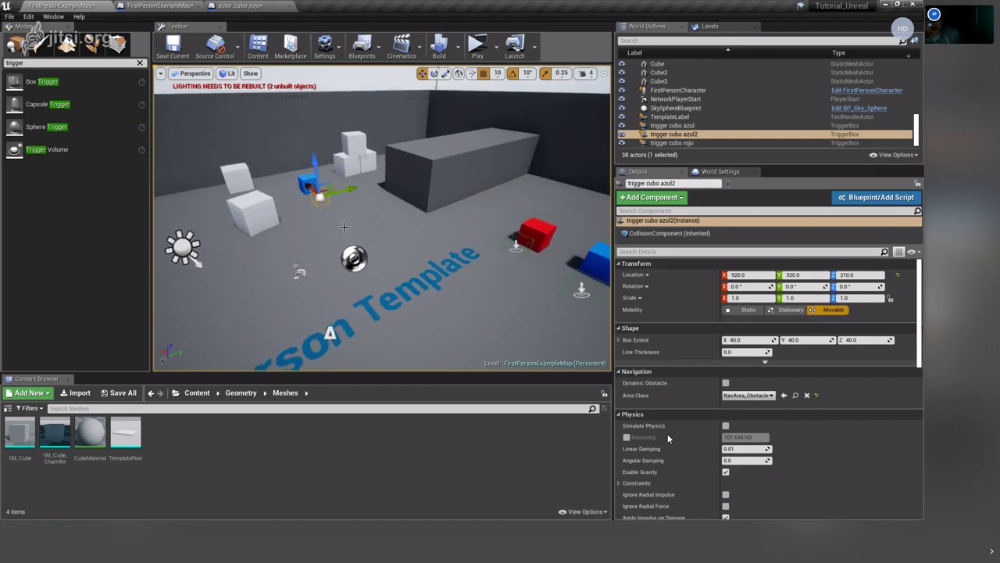
mouse_move(403, 262)
right_down()
mouse_move(349, 350)
mouse_move(339, 309)
right_up()
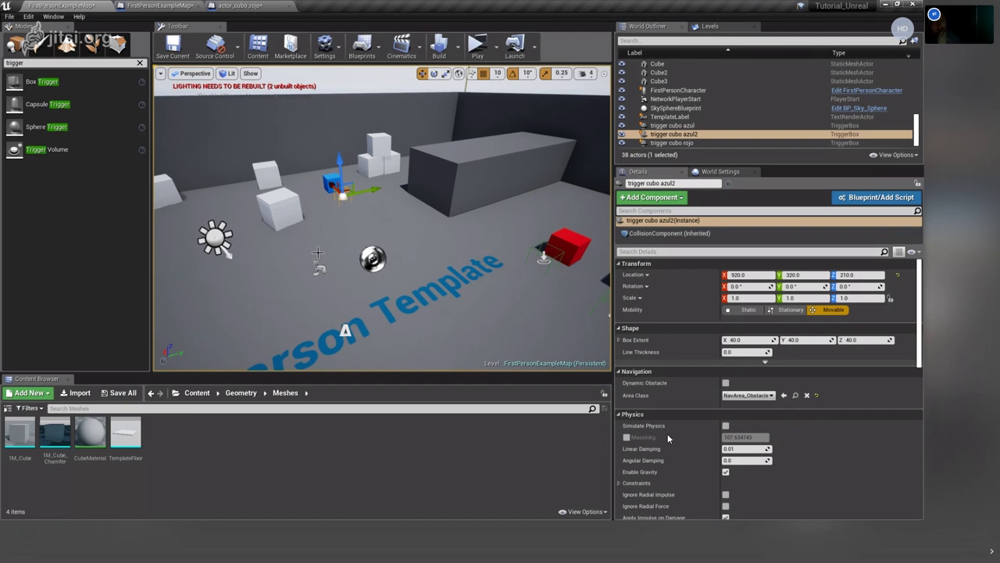
mouse_move(361, 228)
mouse_down()
mouse_move(368, 185)
mouse_move(526, 225)
mouse_move(516, 228)
mouse_up()
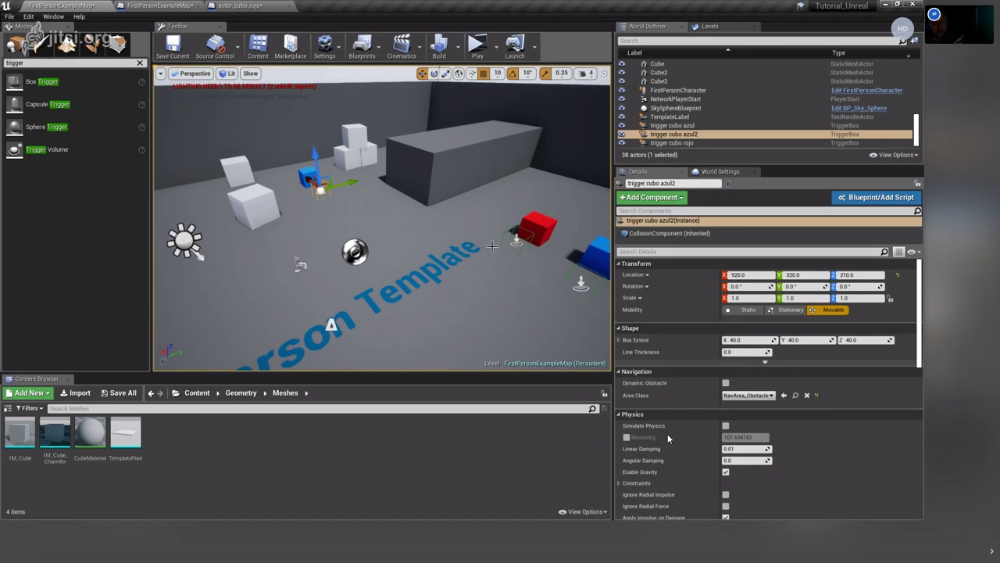
mouse_move(472, 285)
mouse_down()
mouse_move(490, 314)
mouse_move(339, 117)
mouse_up()
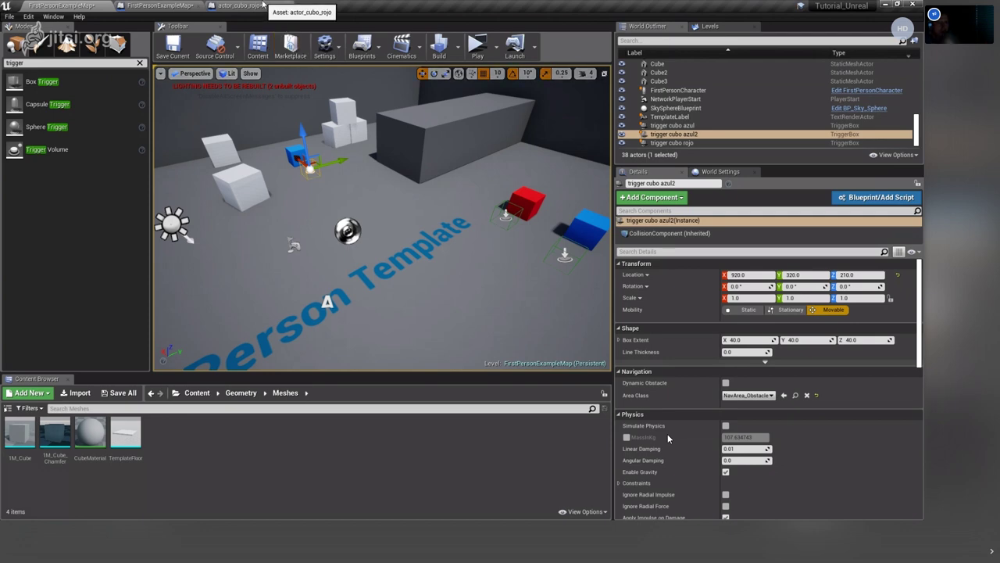
right_drag(374, 200, 374, 199)
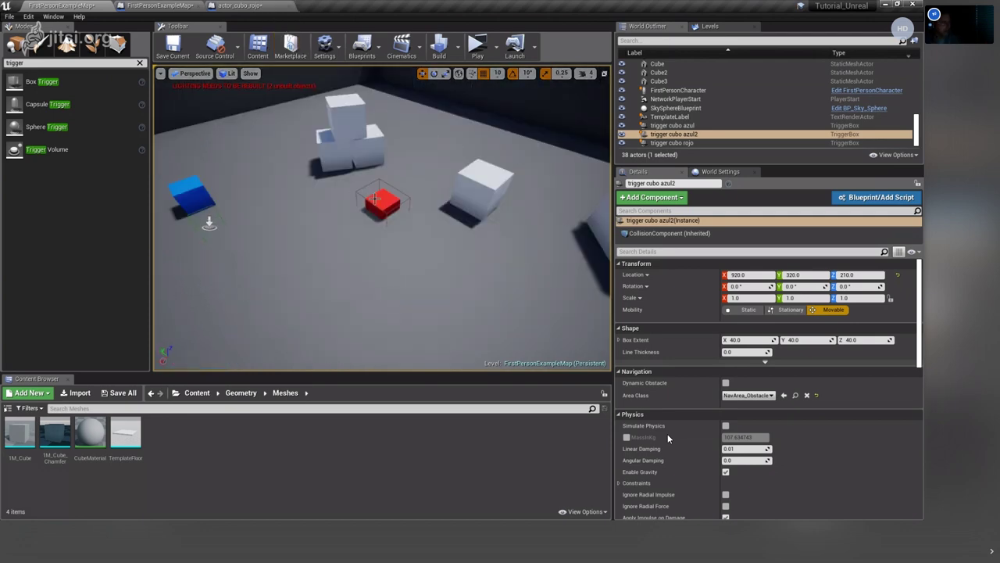
Nudge the red cube actor_cubo_rojo down on Z, then set it back to height 250.
click(374, 199)
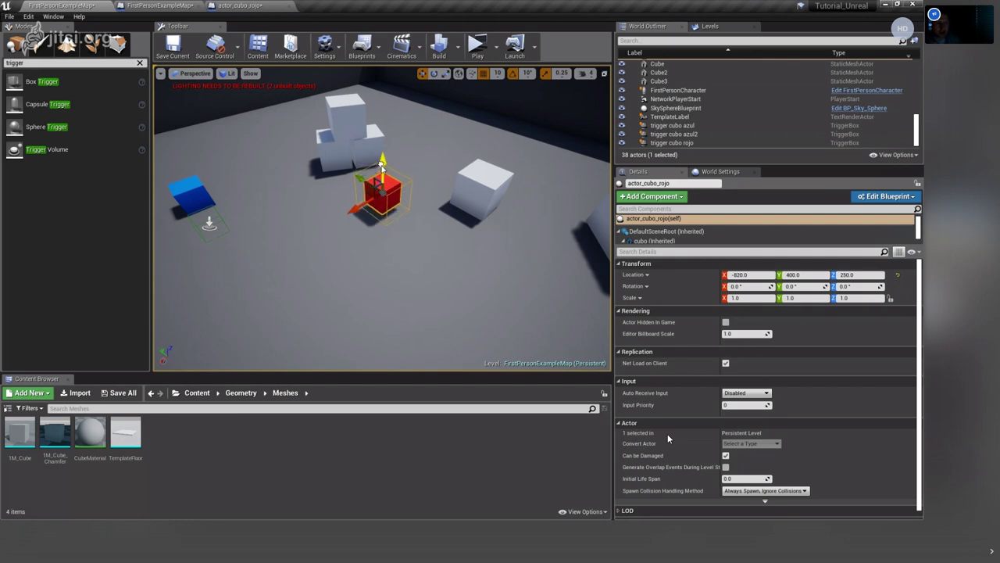
mouse_move(350, 241)
right_down()
mouse_move(264, 234)
mouse_move(348, 248)
right_up()
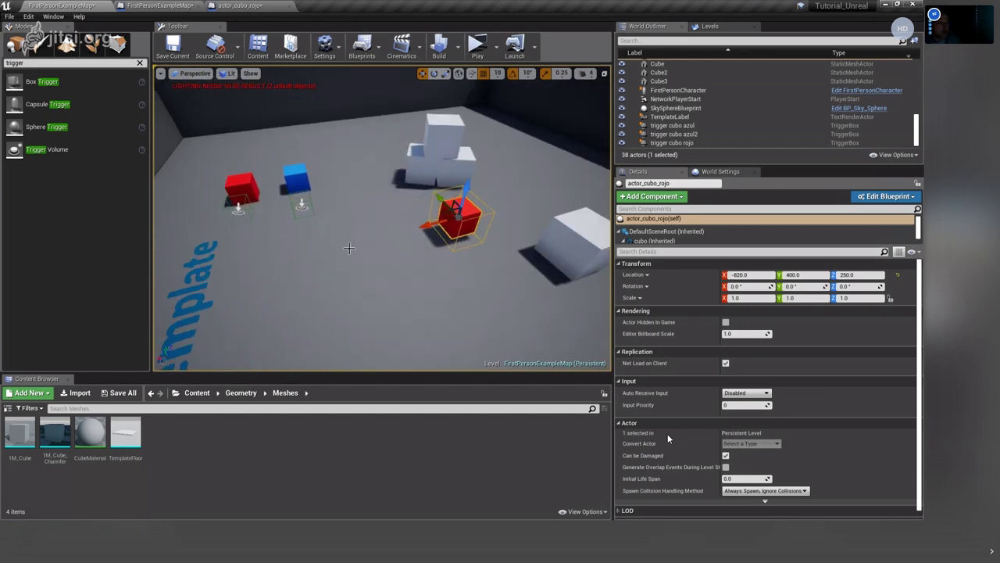
right_drag(354, 248, 353, 248)
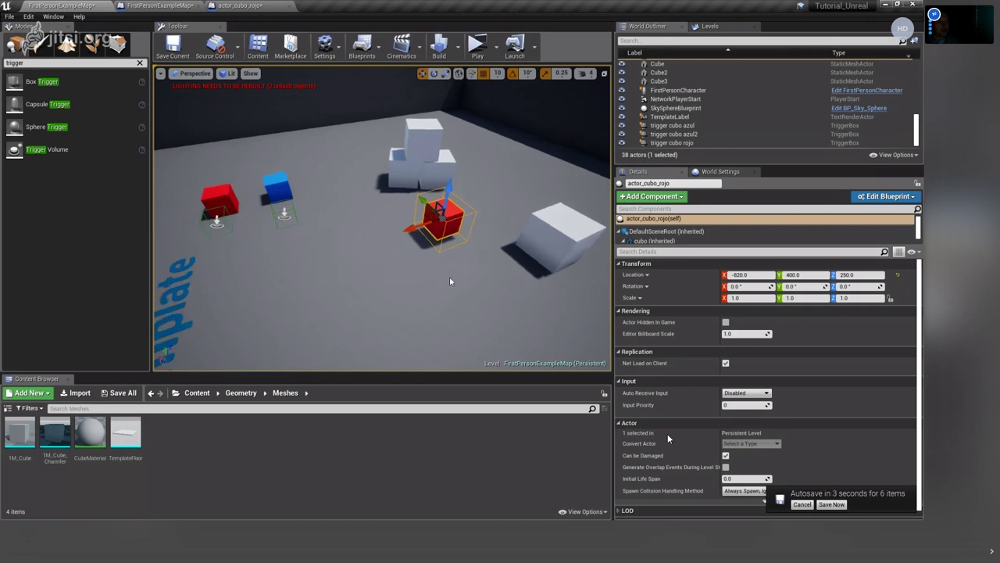
mouse_move(473, 272)
mouse_down()
mouse_move(461, 266)
mouse_move(460, 314)
mouse_up()
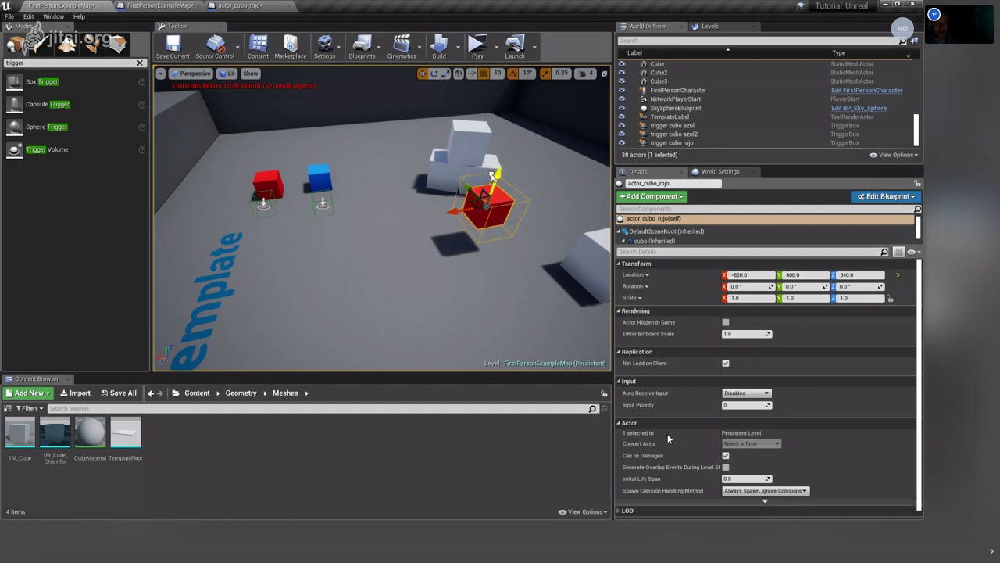
drag(490, 198, 490, 206)
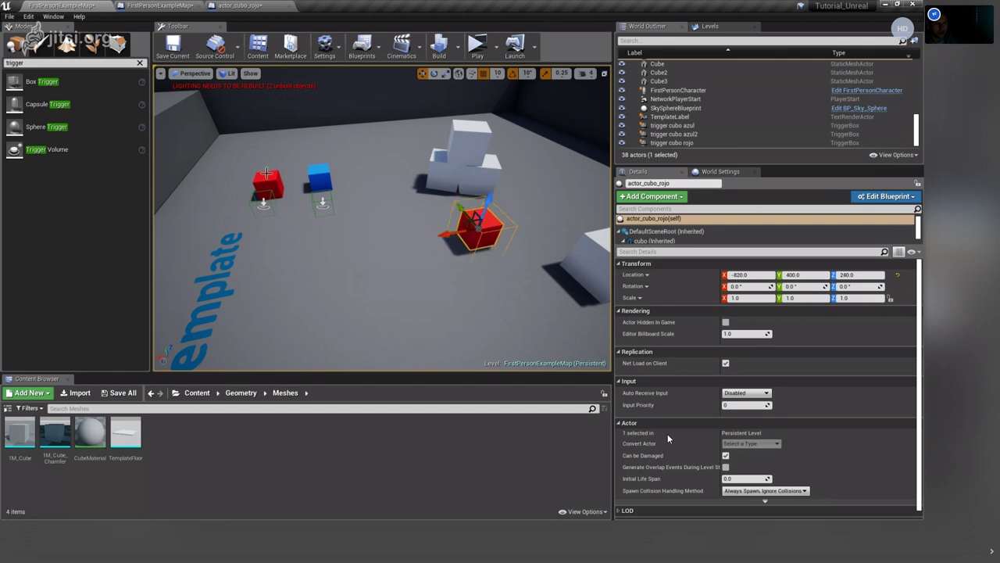
click(265, 177)
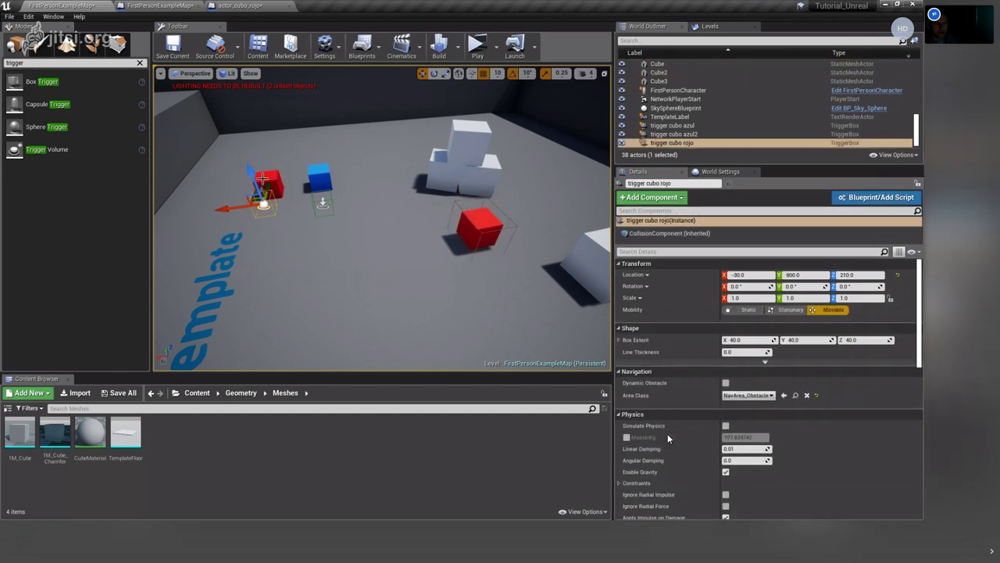
click(265, 193)
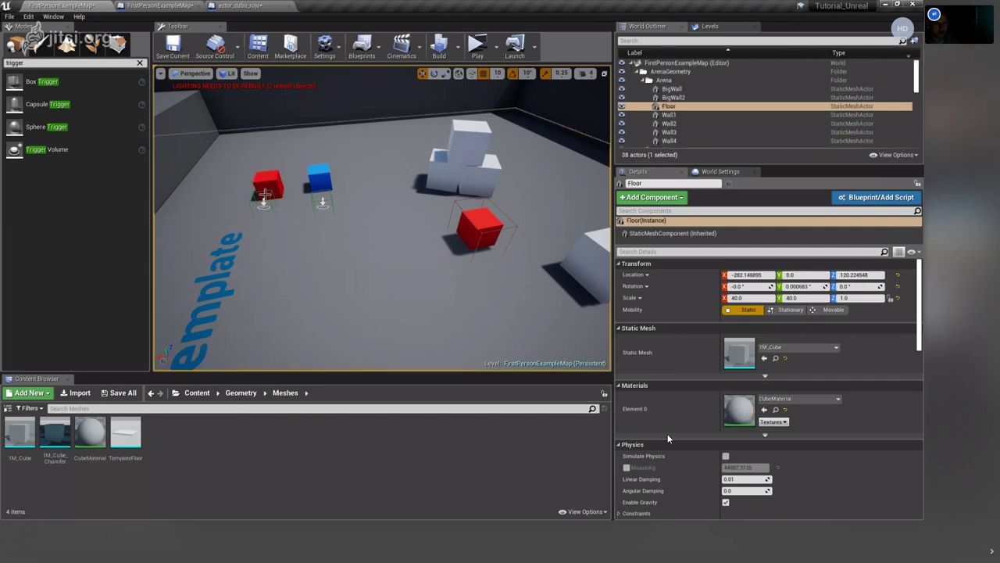
click(265, 194)
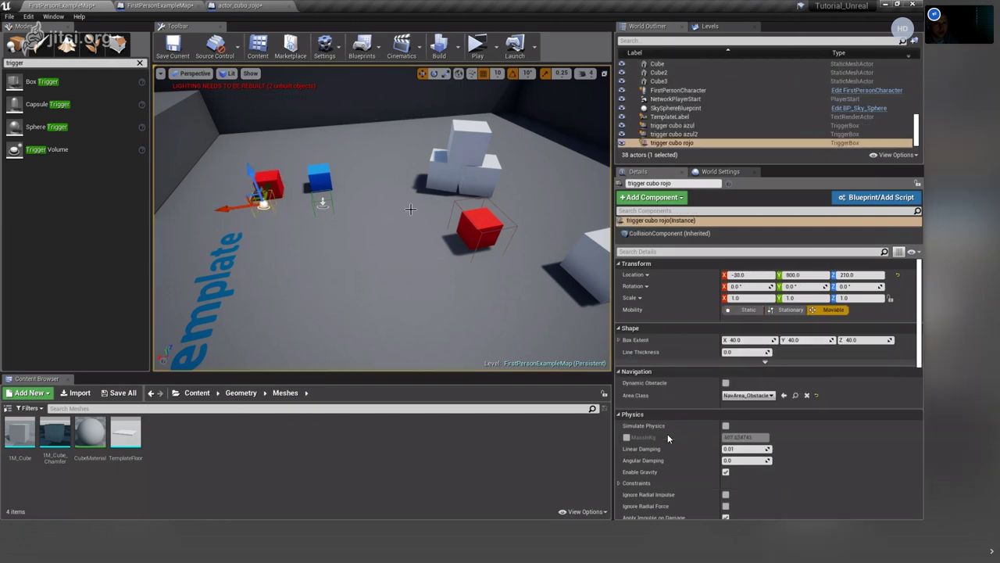
click(490, 226)
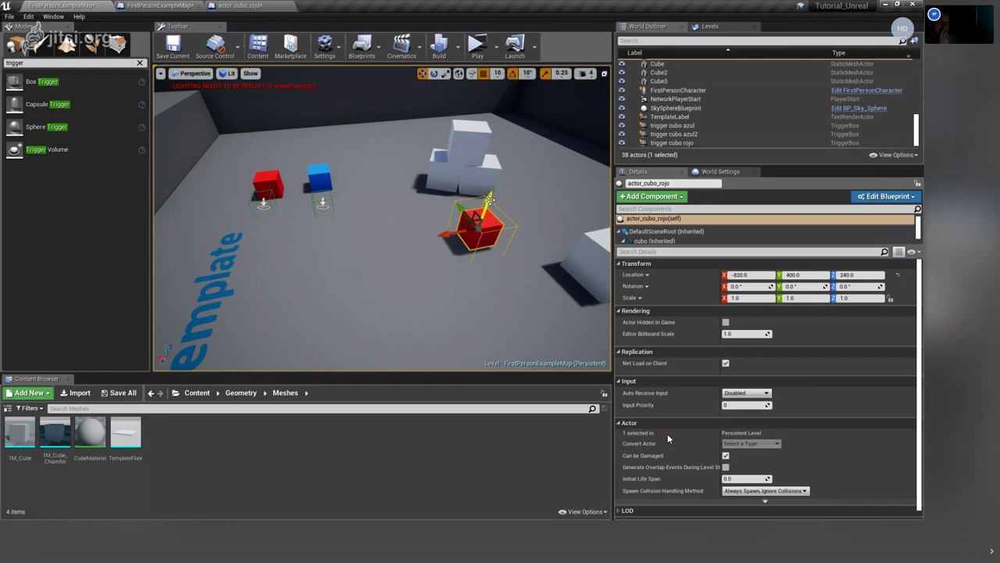
drag(485, 203, 493, 193)
drag(491, 205, 491, 197)
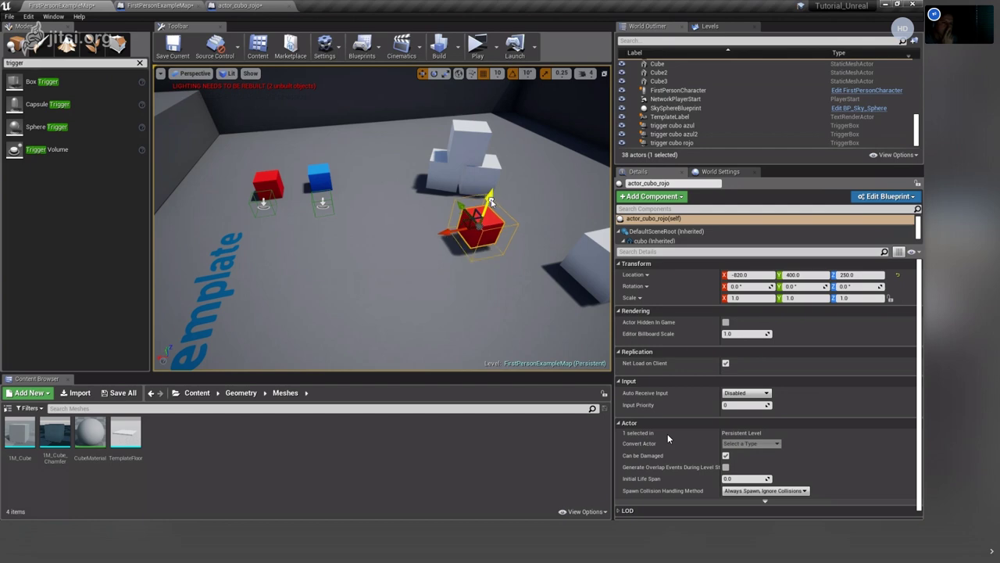
Deselect the red cube and return to the actor_cubo_rojo Blueprint editor.
drag(335, 279, 420, 254)
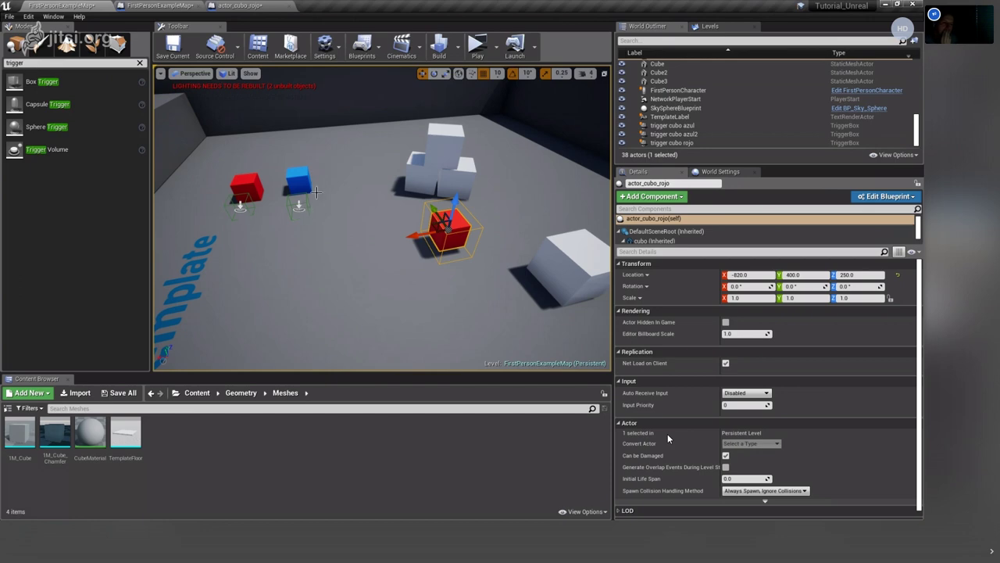
click(297, 213)
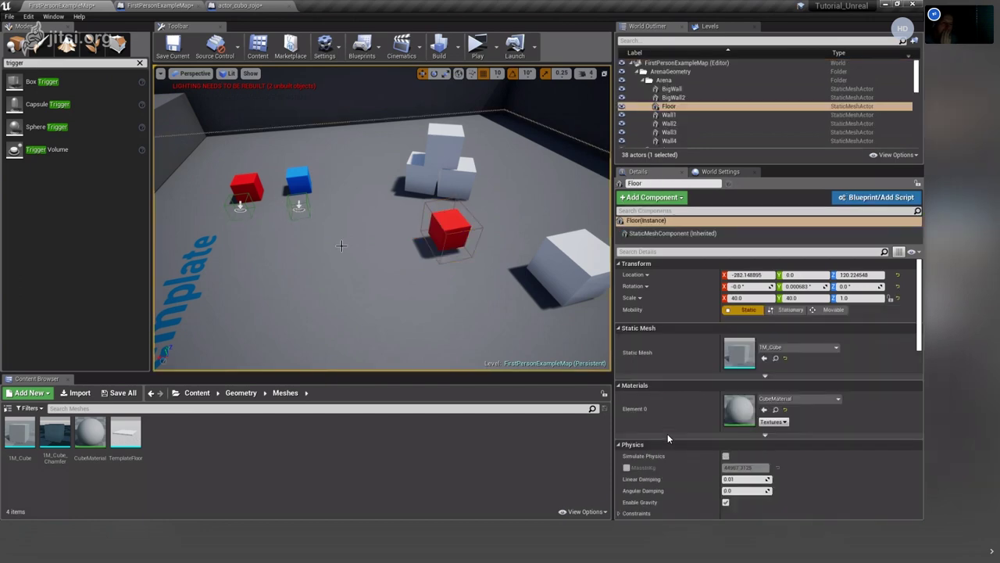
click(250, 6)
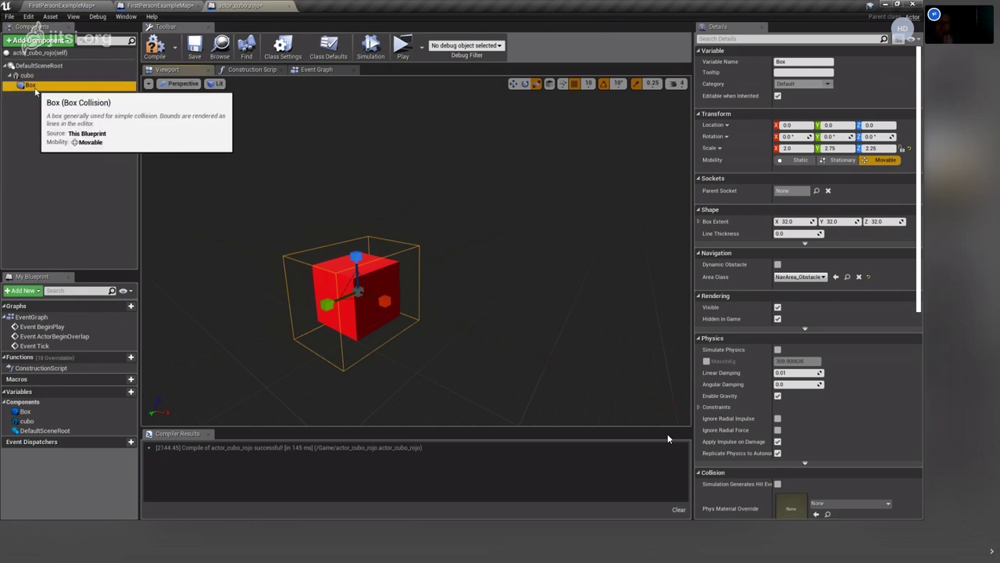
Rename the Box collision component to 'trigger'.
click(35, 88)
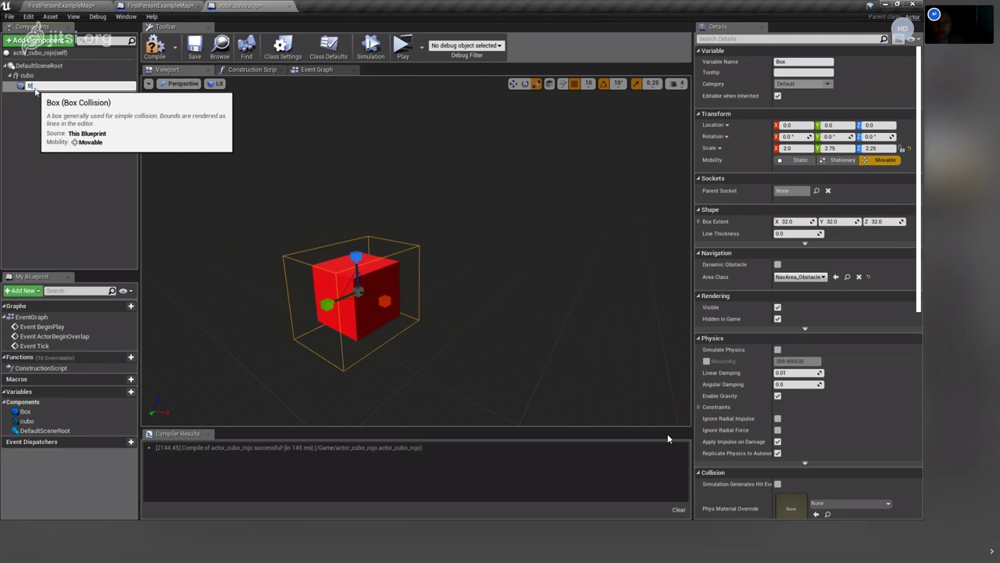
key(Return)
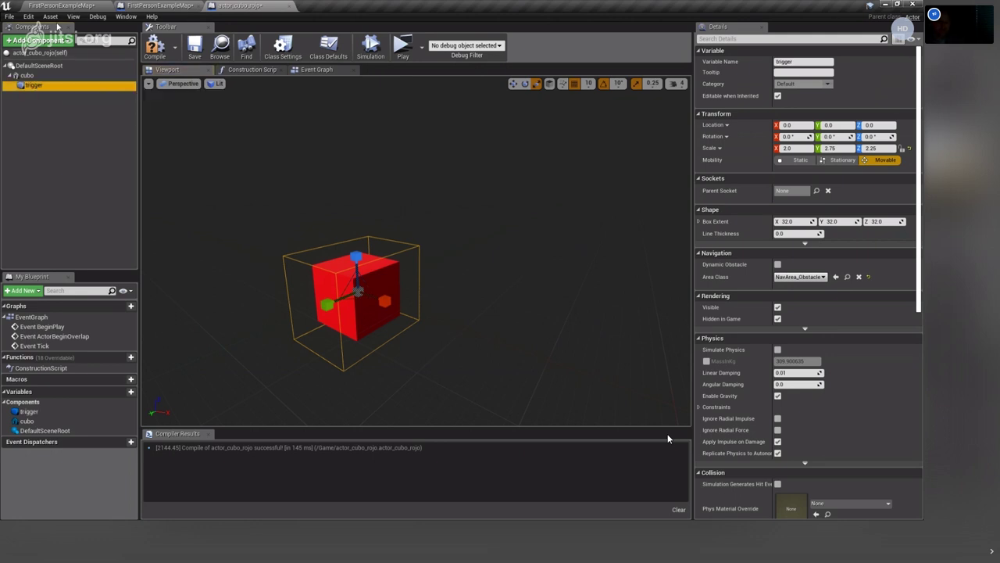
click(31, 87)
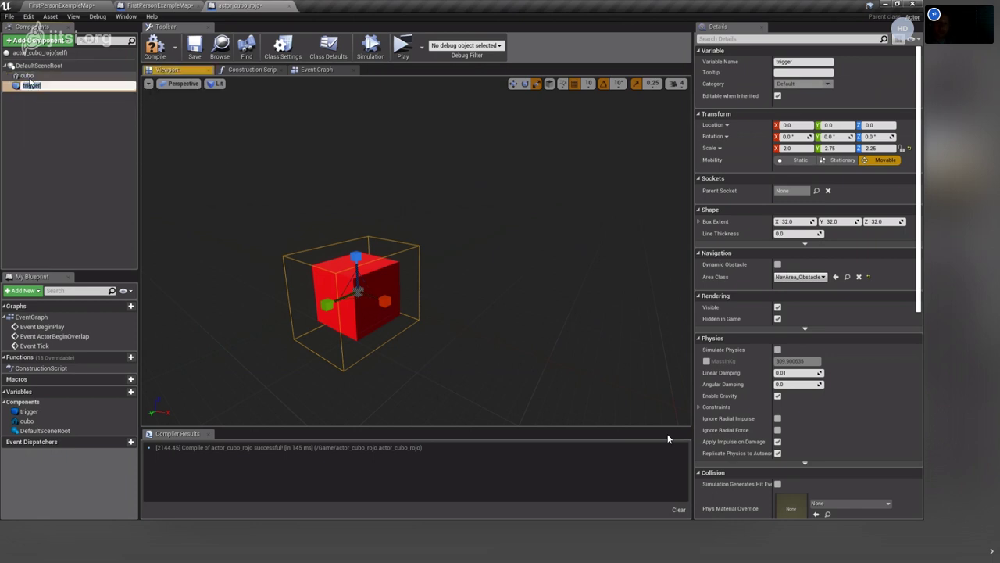
click(37, 115)
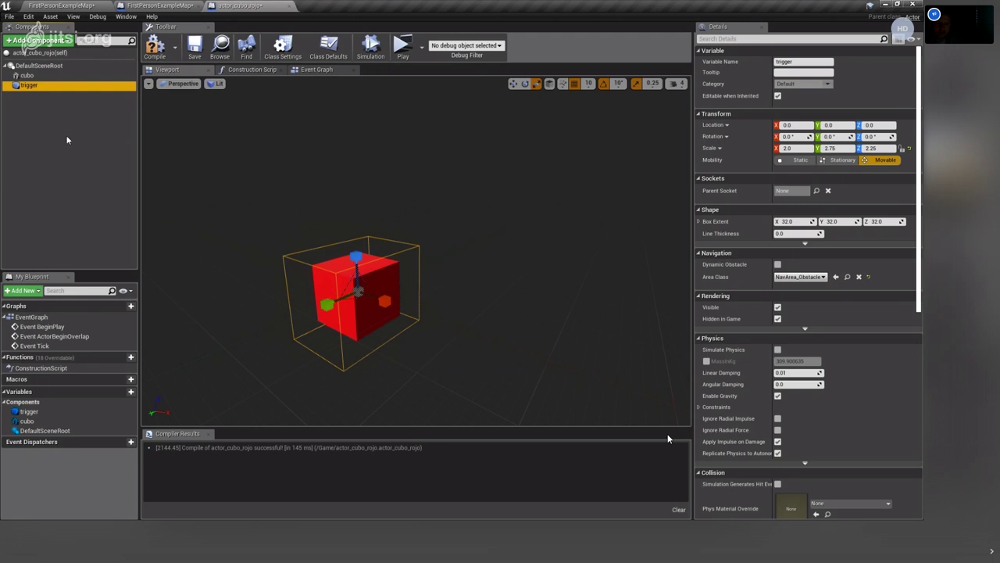
Detach trigger and reattach it beneath the cubo mesh, then select cubo.
drag(30, 85, 27, 75)
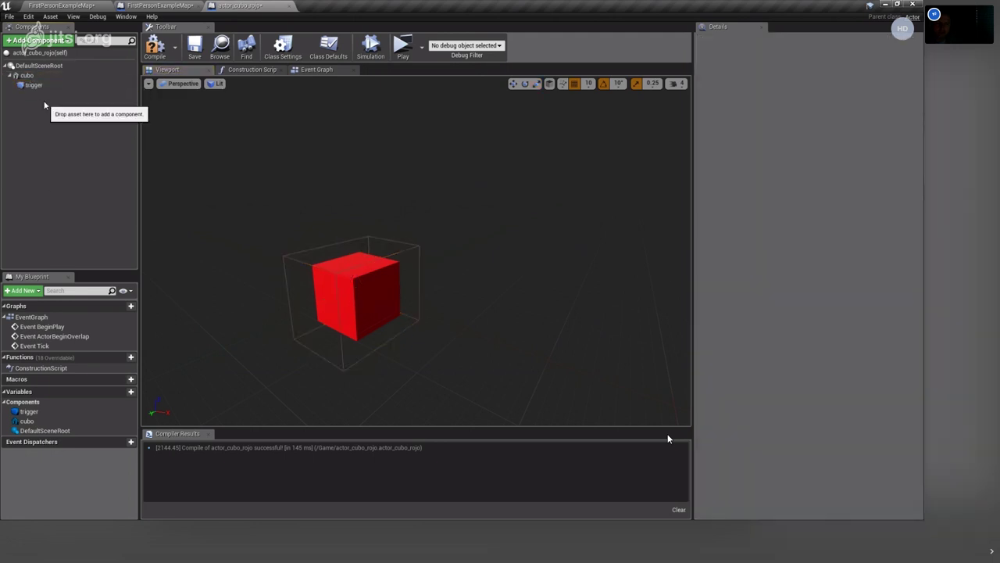
click(29, 78)
drag(29, 84, 31, 86)
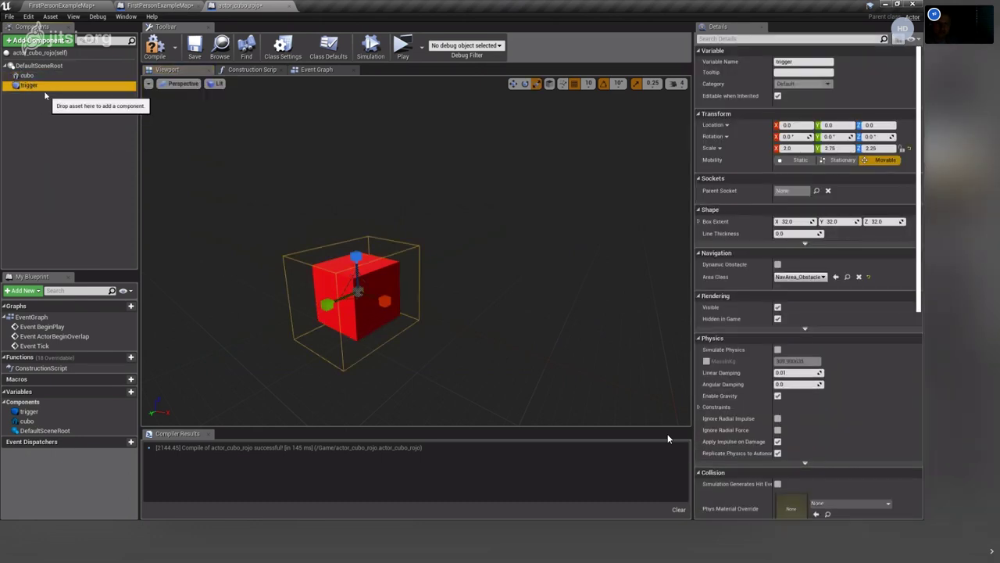
drag(29, 84, 28, 75)
click(82, 165)
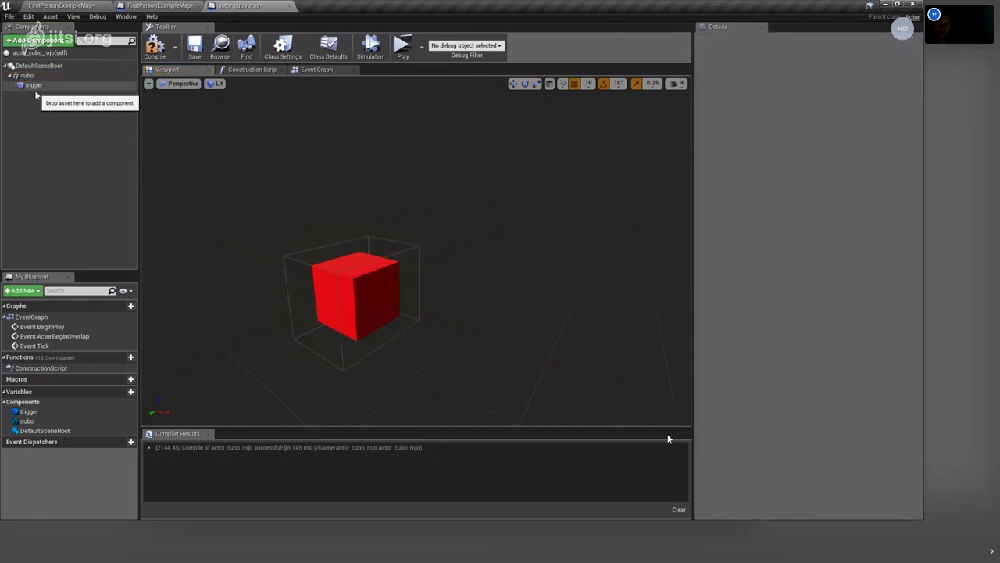
click(31, 84)
drag(343, 254, 344, 270)
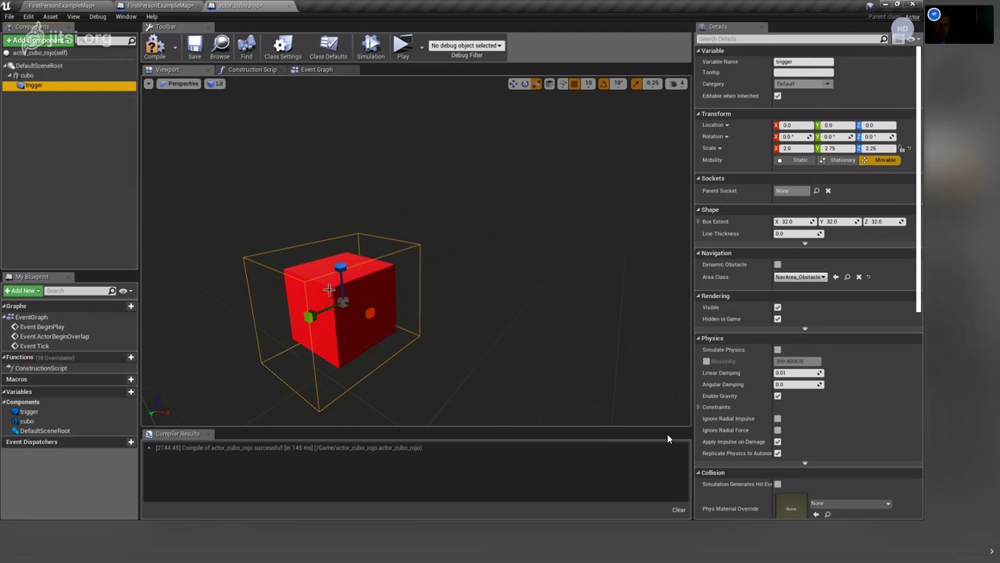
click(313, 290)
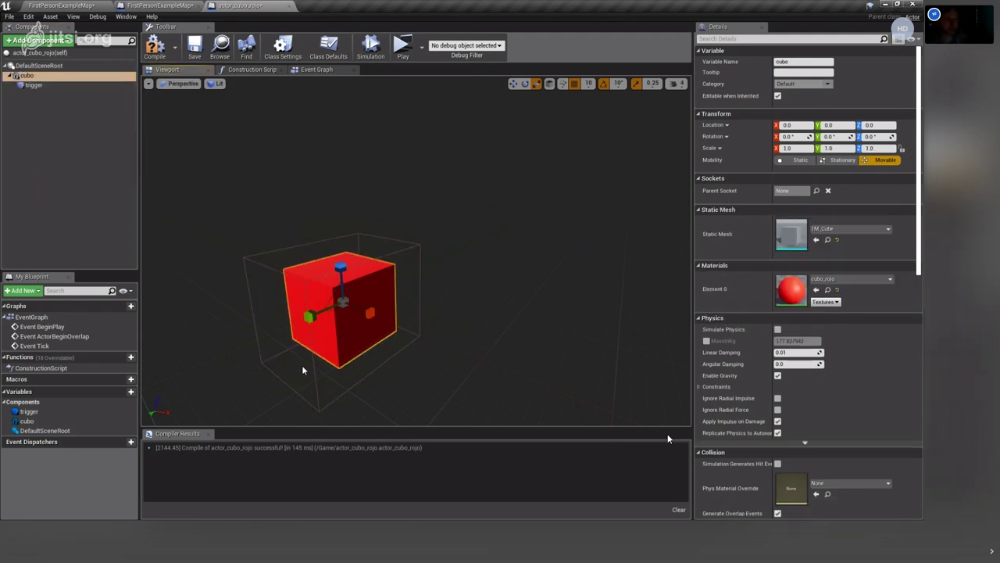
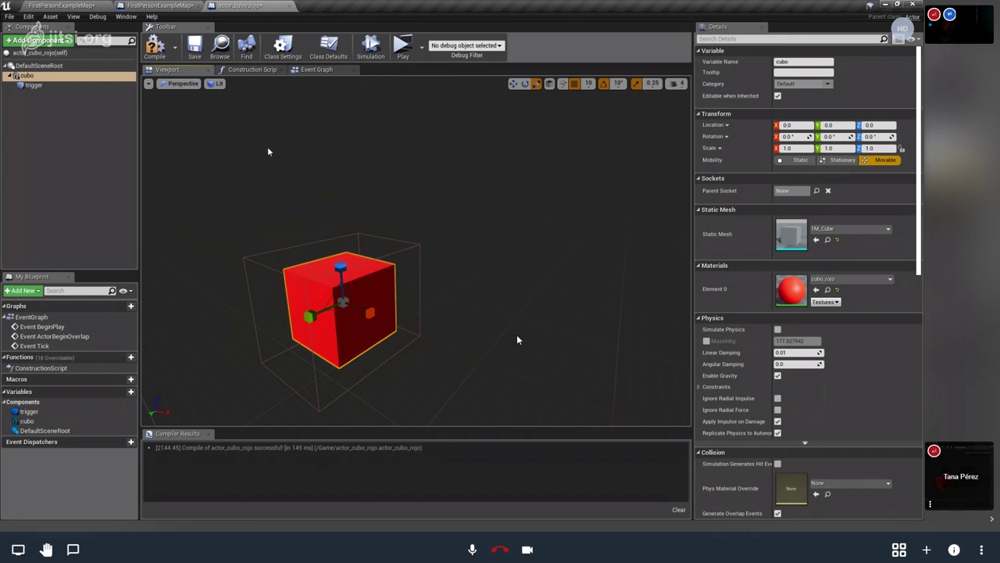
Drag the trigger box off the cubo mesh and drop it onto DefaultSceneRoot, beside cubo.
key(alt+Tab)
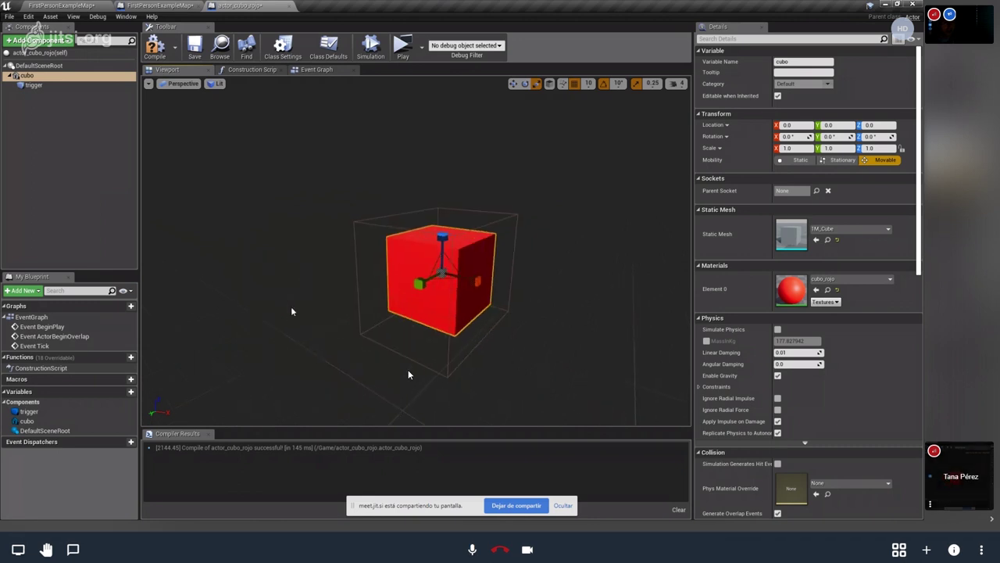
click(33, 84)
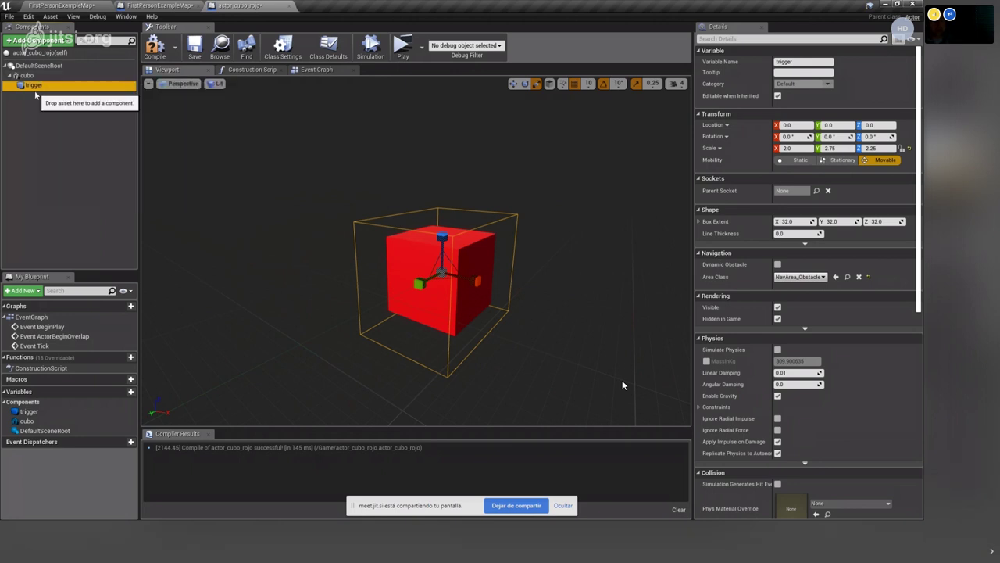
drag(31, 85, 31, 77)
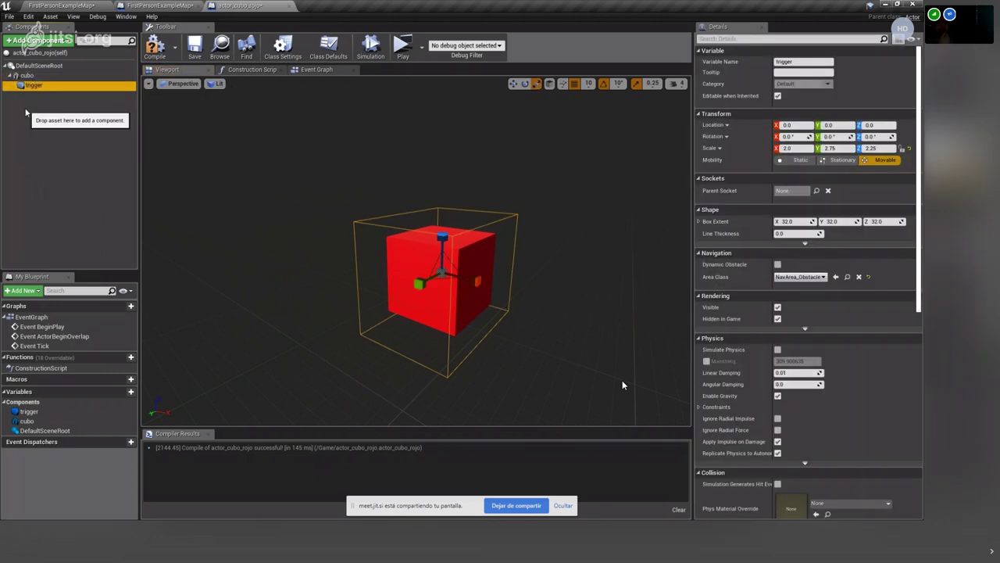
click(38, 85)
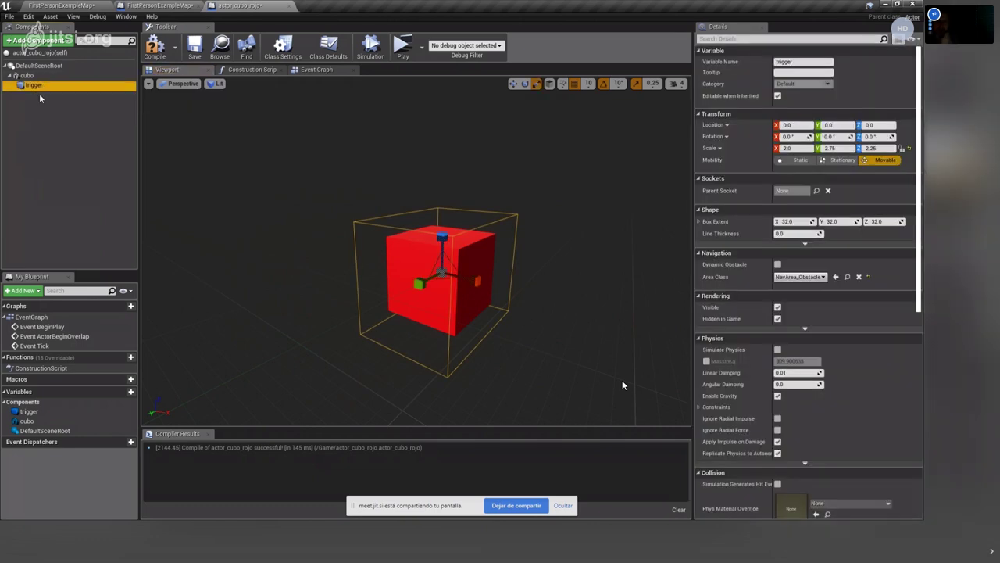
drag(47, 88, 34, 102)
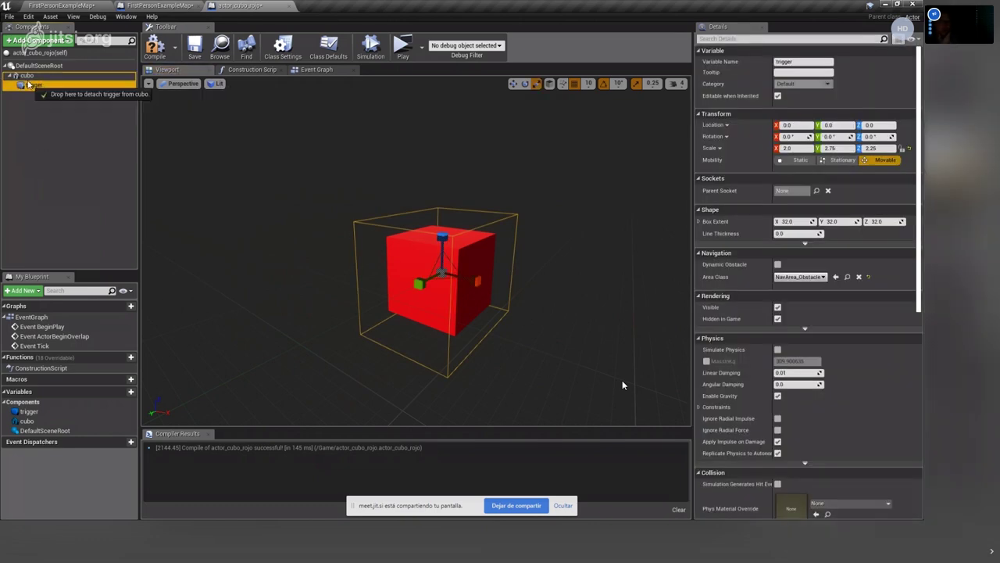
click(34, 102)
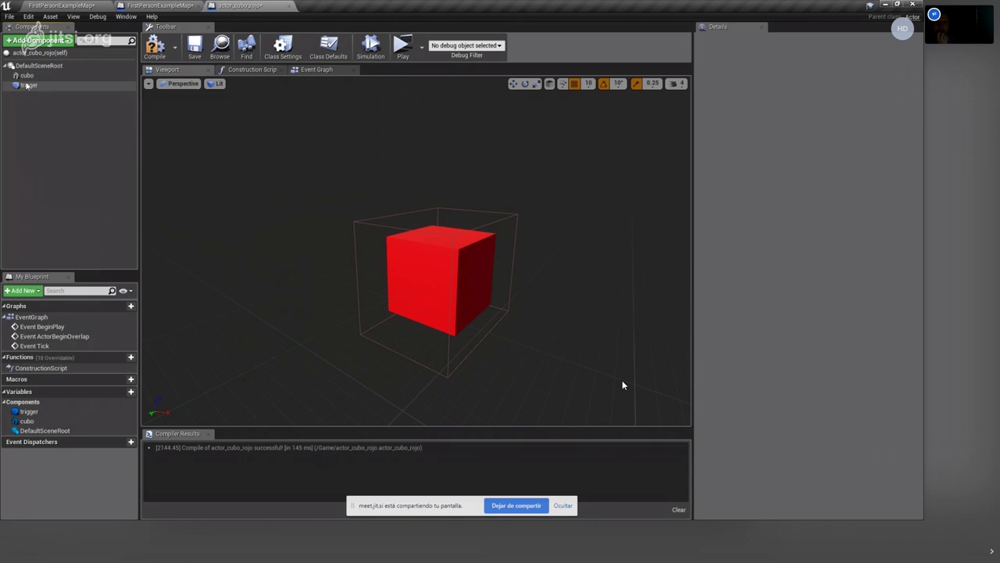
Drag the trigger component onto cubo, then drop it back beside cubo.
click(31, 85)
mouse_move(31, 85)
mouse_down()
mouse_move(27, 75)
mouse_move(43, 86)
mouse_up()
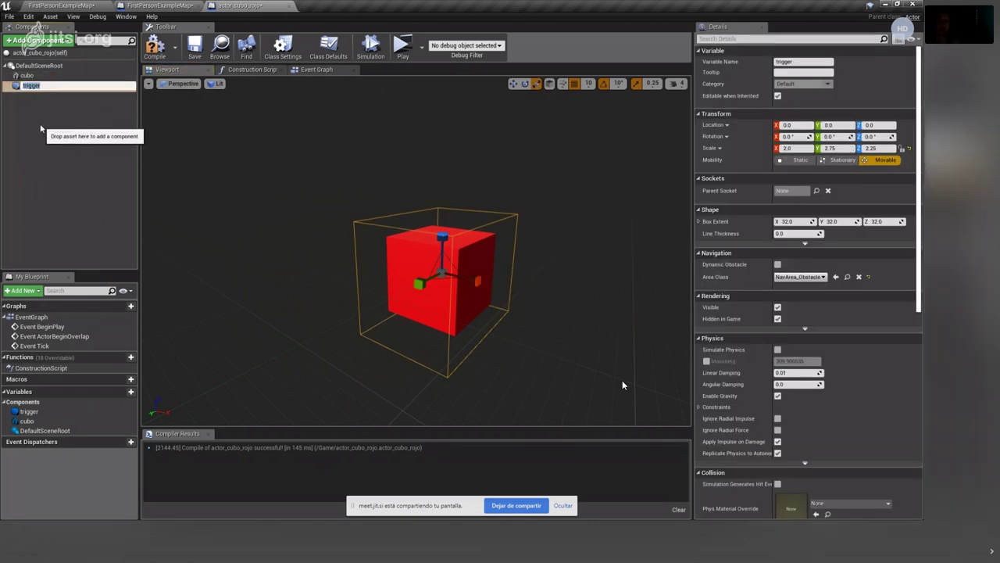
click(41, 128)
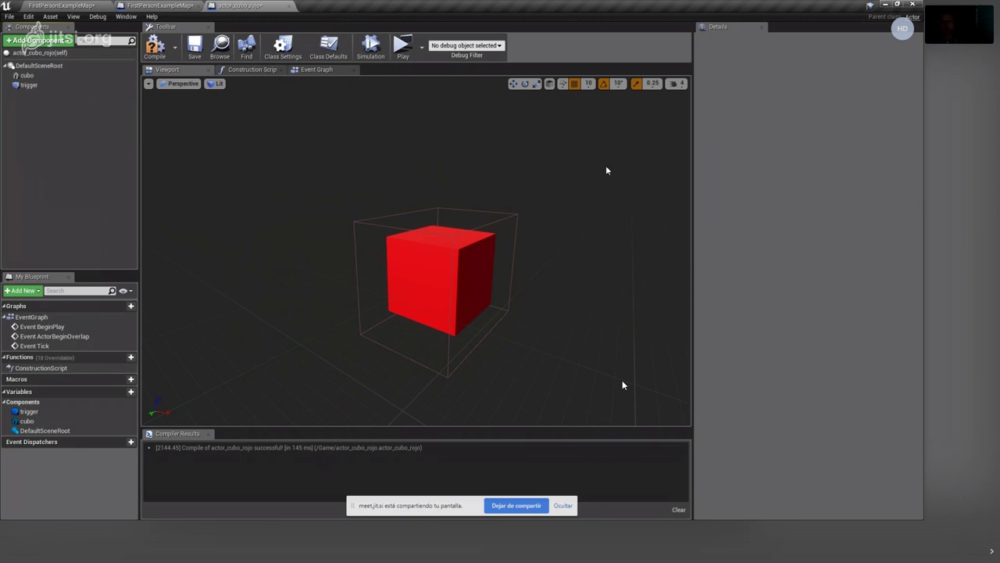
Inspect DefaultSceneRoot's settings, then reselect the trigger component.
click(39, 65)
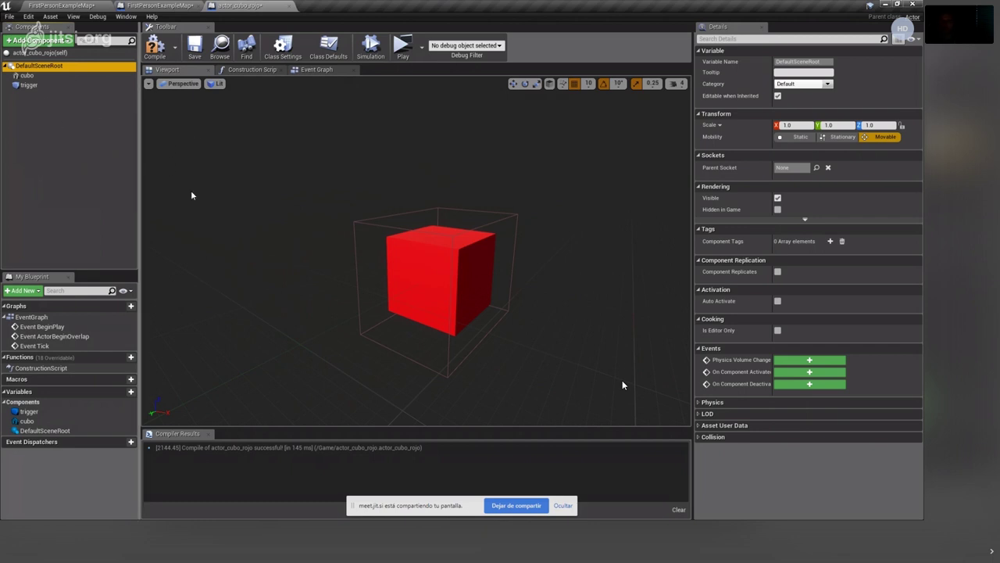
click(564, 505)
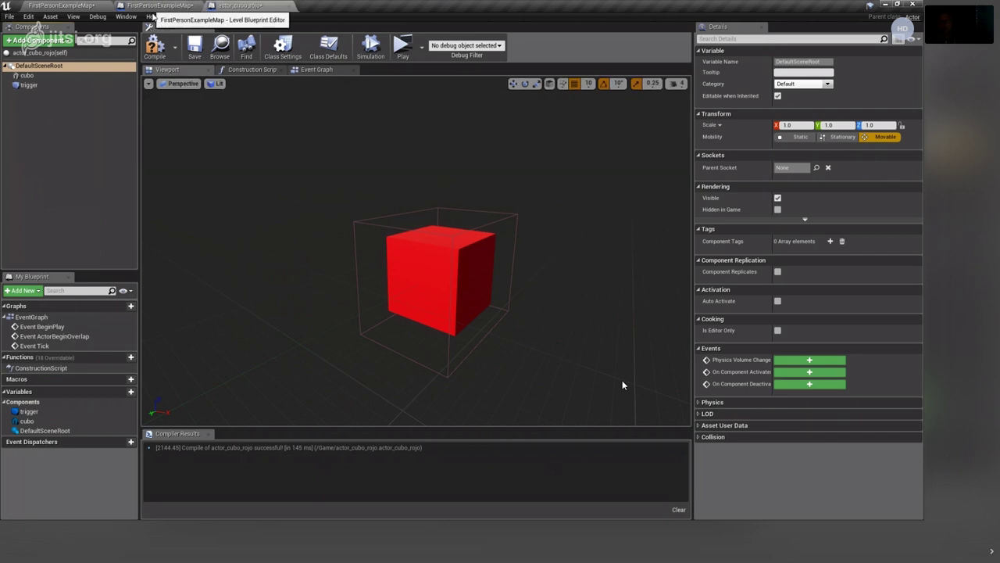
click(153, 9)
click(238, 5)
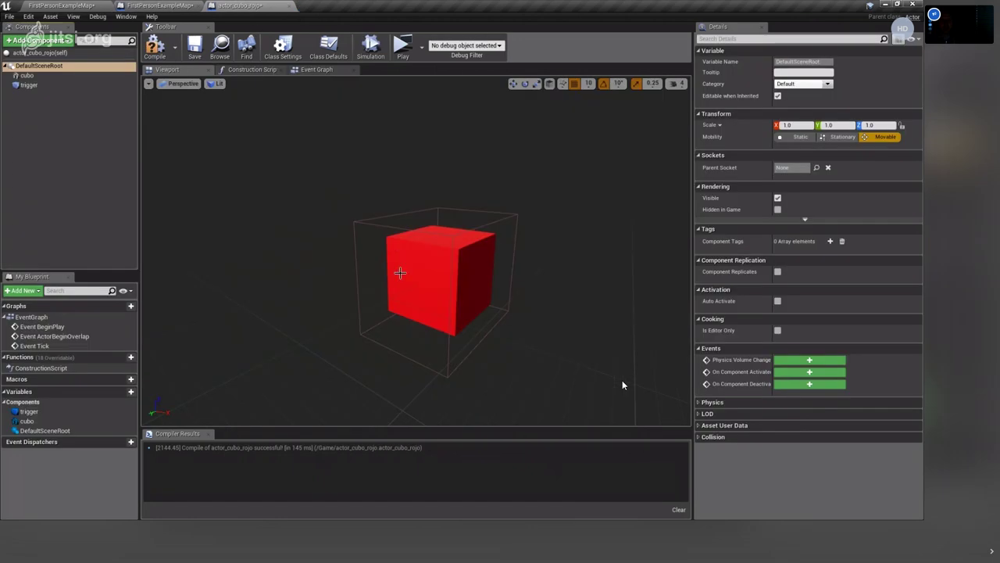
click(31, 99)
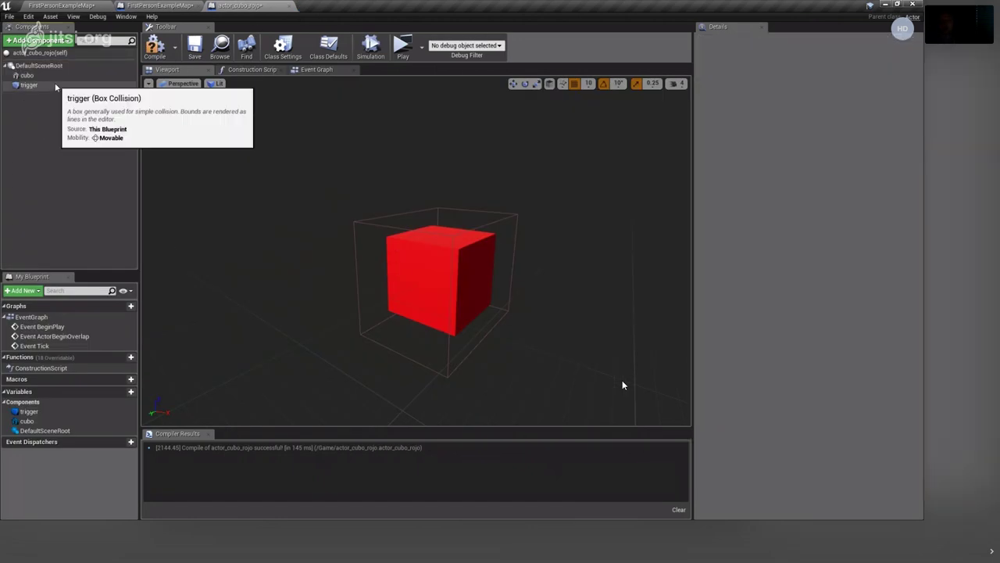
click(48, 85)
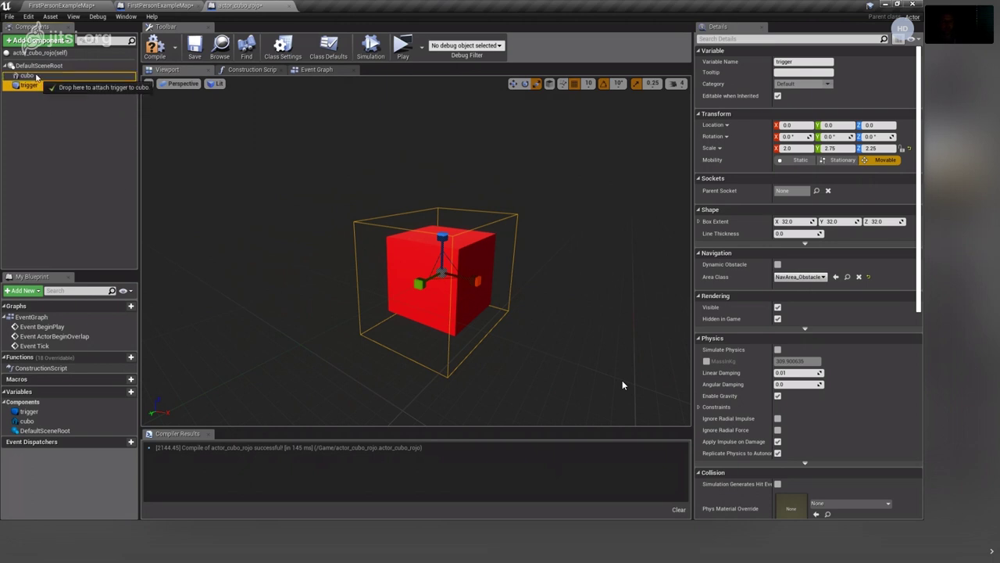
drag(32, 86, 28, 75)
click(27, 75)
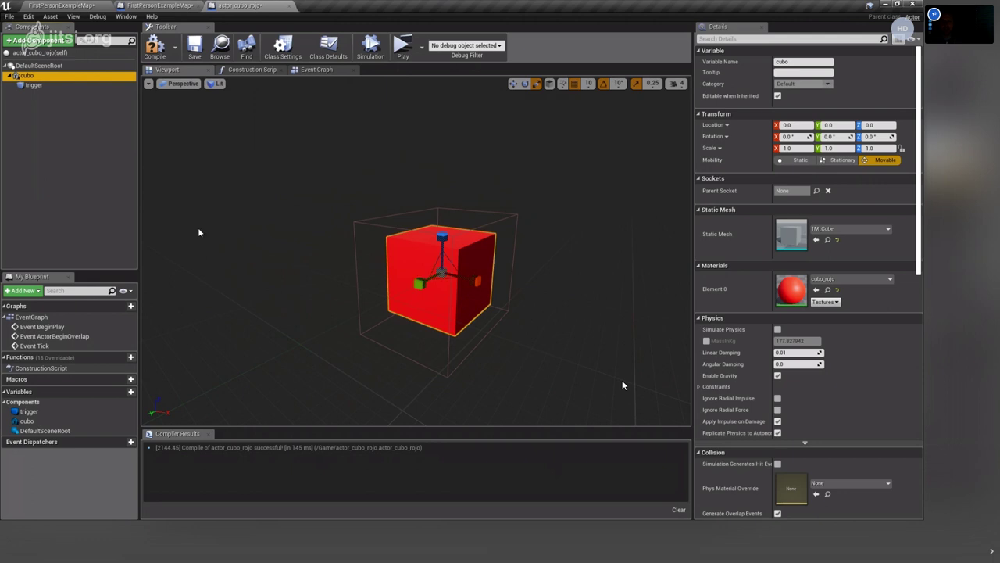
drag(32, 85, 36, 90)
click(35, 85)
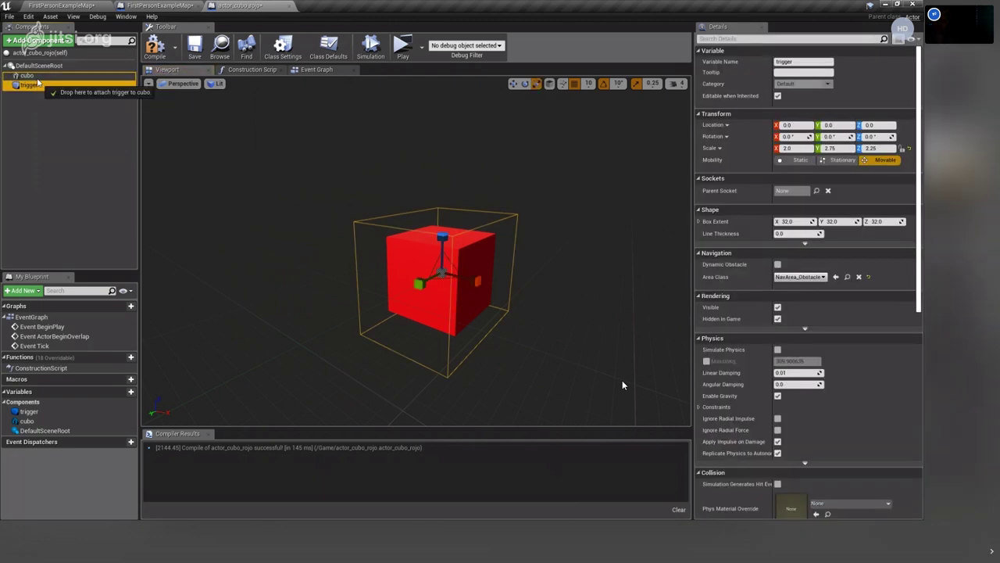
click(40, 118)
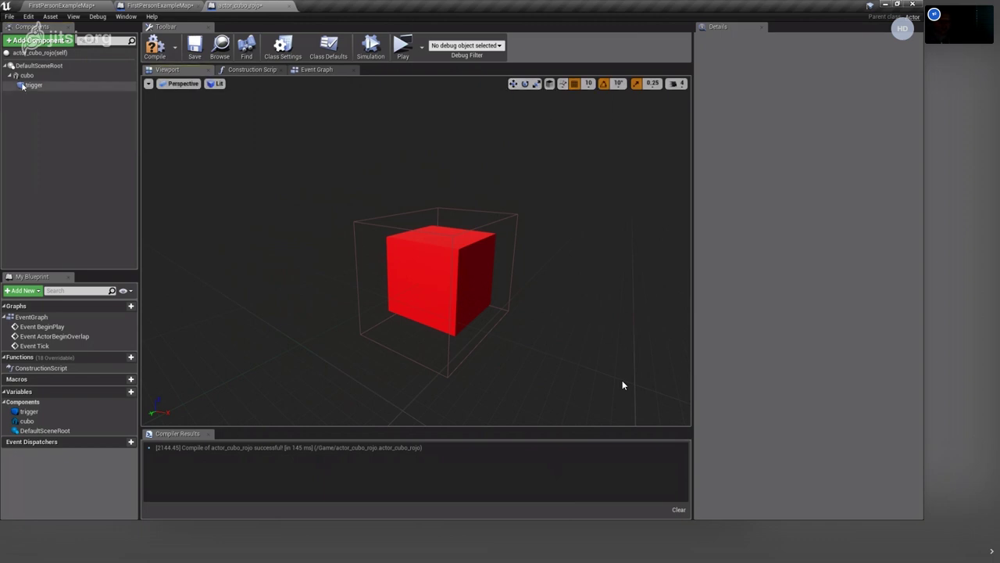
click(27, 76)
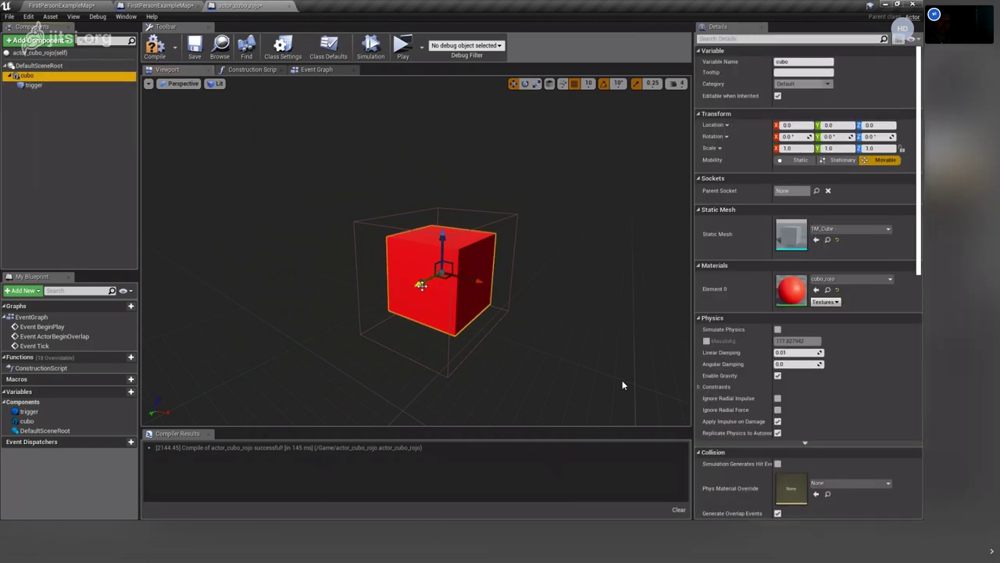
Slide the cube and the trigger box along Y, returning the trigger to Y -20.
mouse_move(421, 285)
mouse_down()
mouse_move(358, 302)
mouse_move(426, 274)
mouse_up()
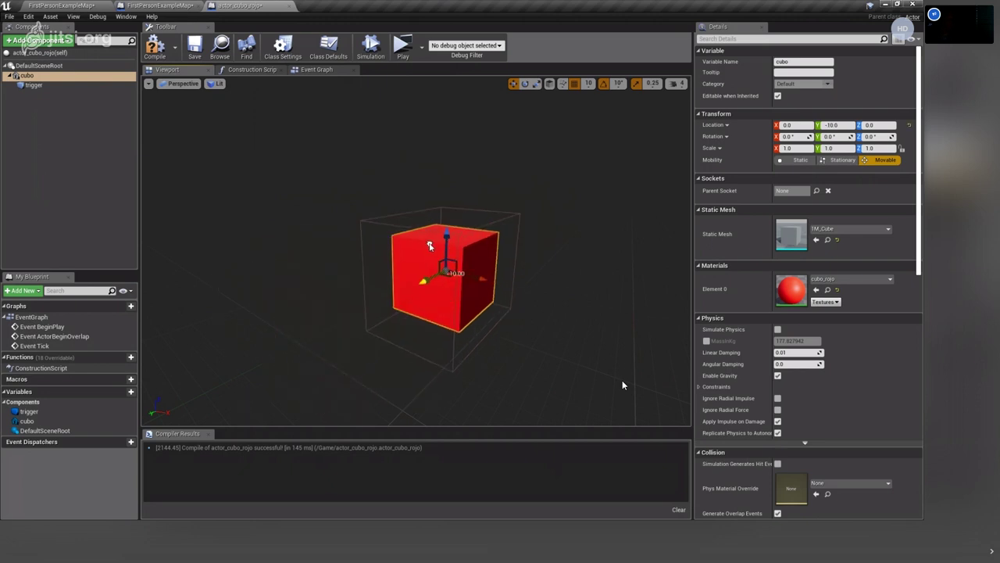
click(34, 86)
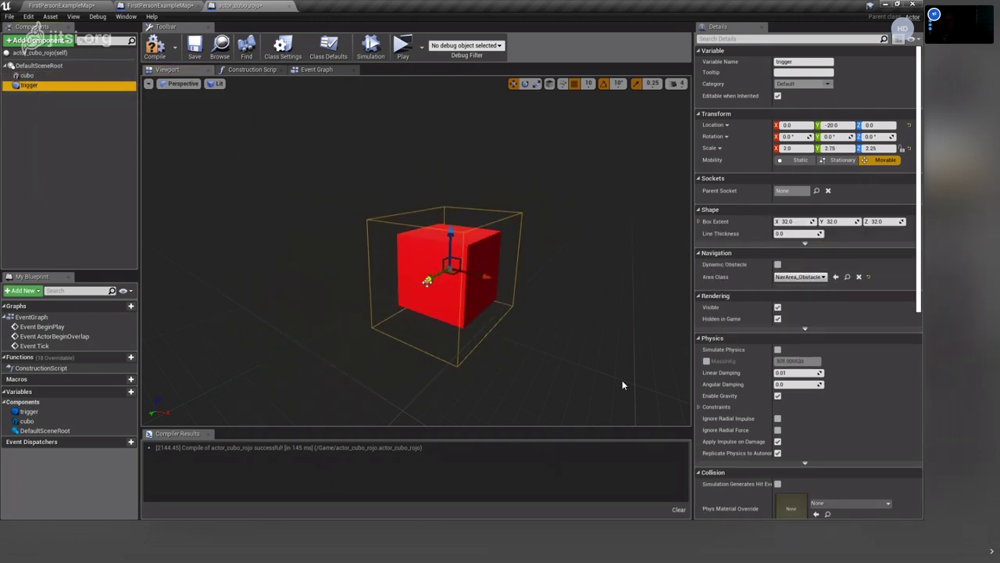
mouse_move(427, 281)
mouse_down()
mouse_move(478, 267)
mouse_move(431, 284)
mouse_up()
drag(34, 85, 27, 76)
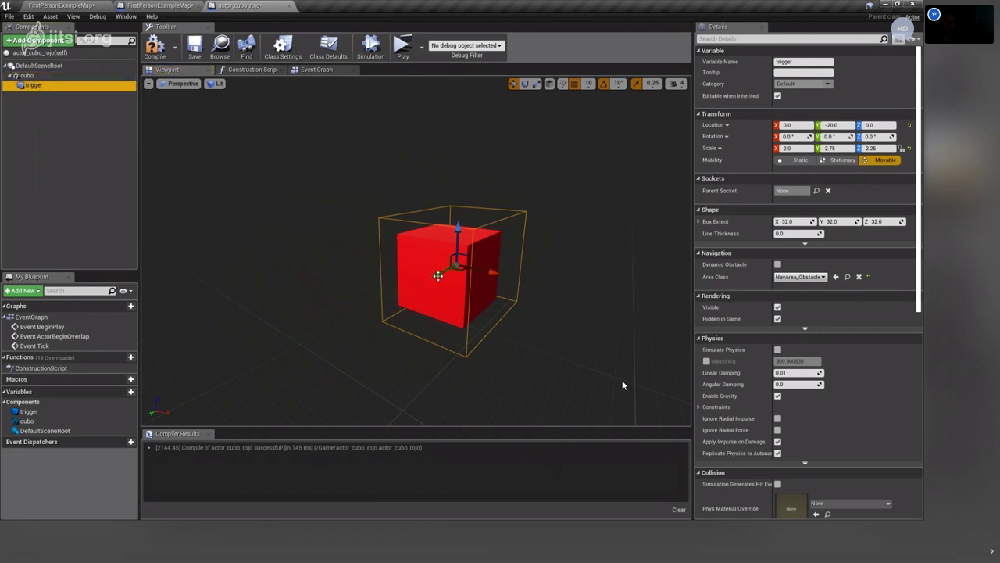
mouse_move(442, 269)
mouse_down()
mouse_move(455, 261)
mouse_move(449, 270)
mouse_up()
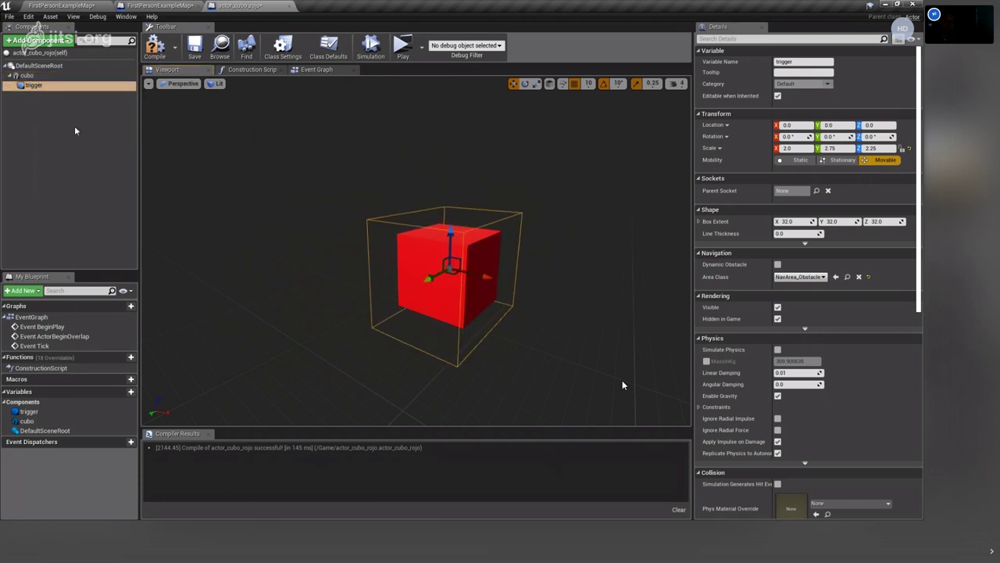
Move the cubo mesh to Location Y -260, away from the root sphere, and zoom out.
click(27, 76)
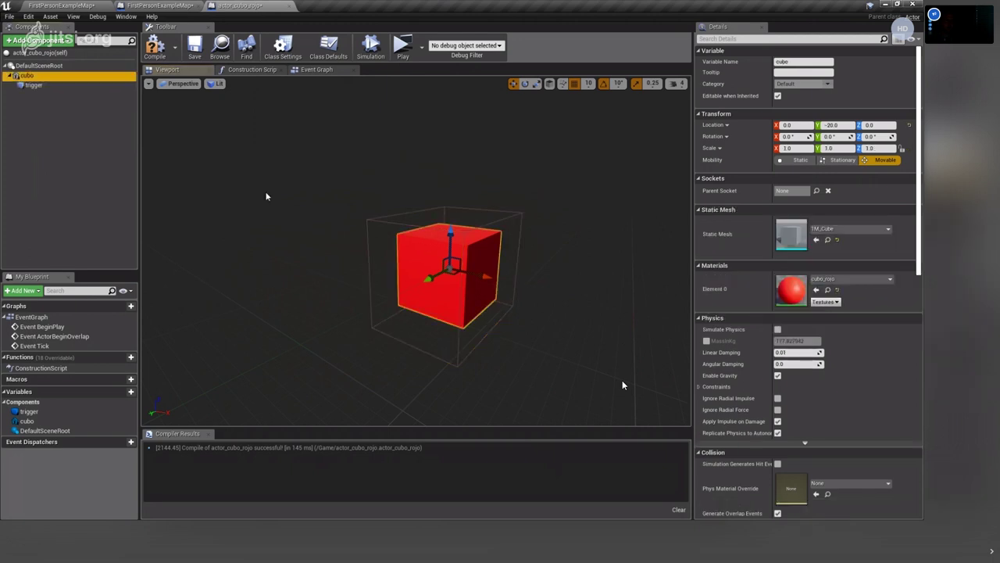
drag(426, 280, 443, 288)
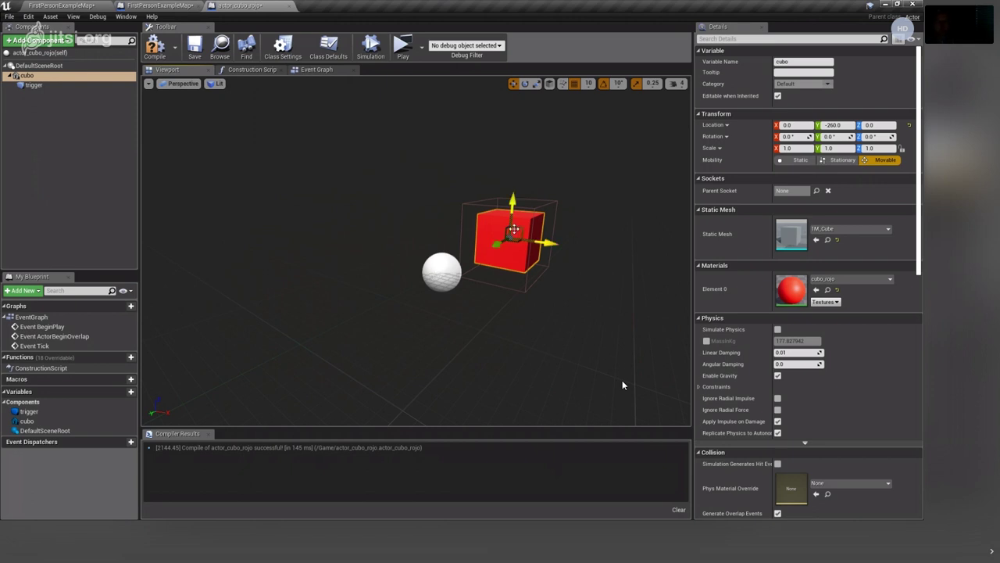
drag(448, 354, 368, 283)
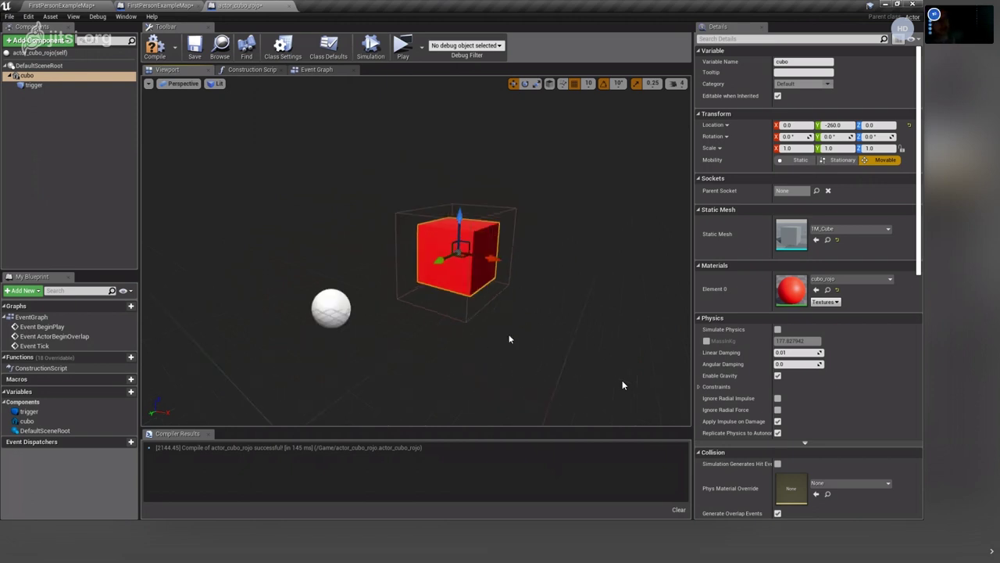
click(369, 283)
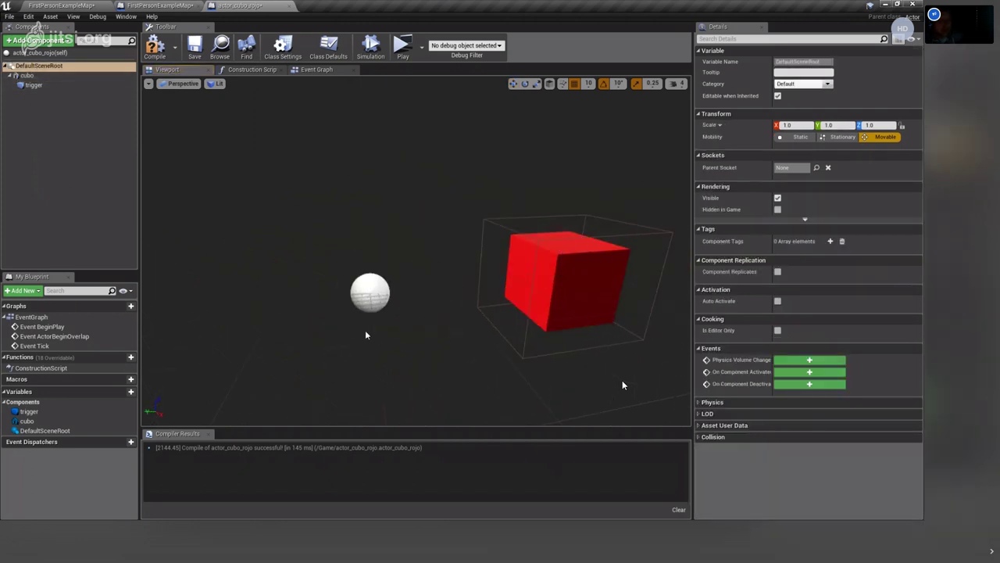
click(395, 347)
scroll(380, 282, down, 2)
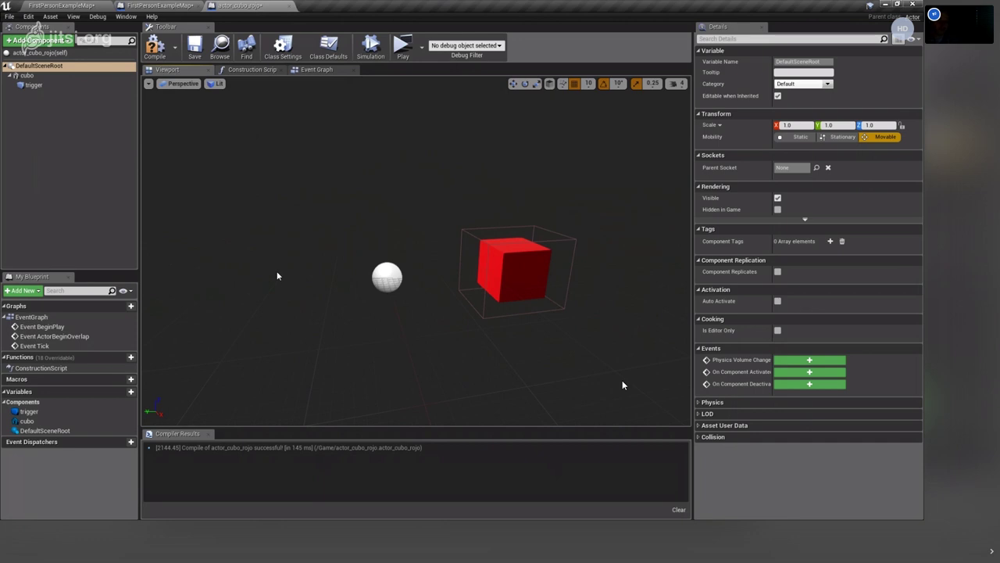
Move the cube back to the root by setting its Location Y to 0.
click(514, 272)
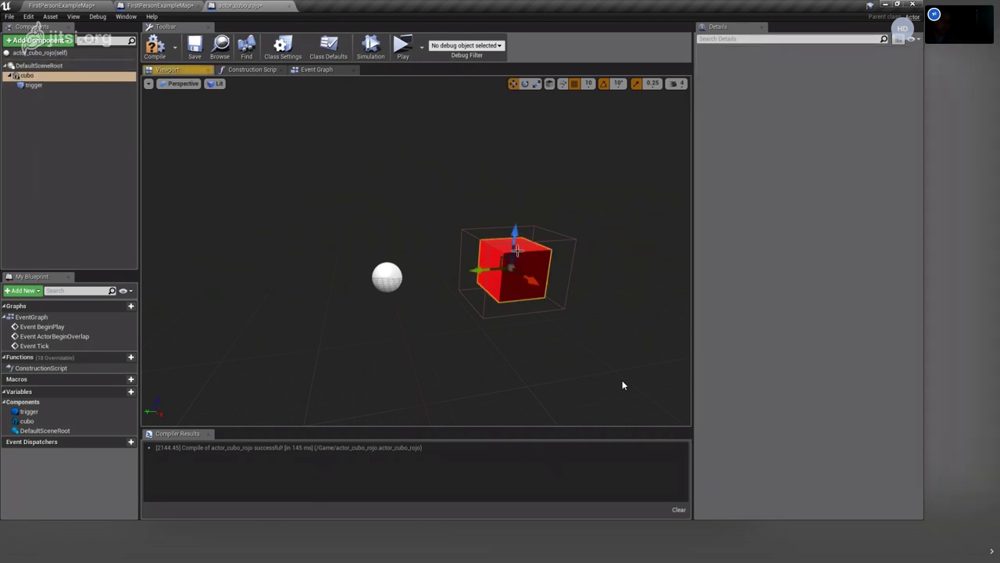
mouse_move(474, 272)
mouse_down()
mouse_move(361, 286)
mouse_move(327, 346)
mouse_up()
right_drag(326, 345, 391, 352)
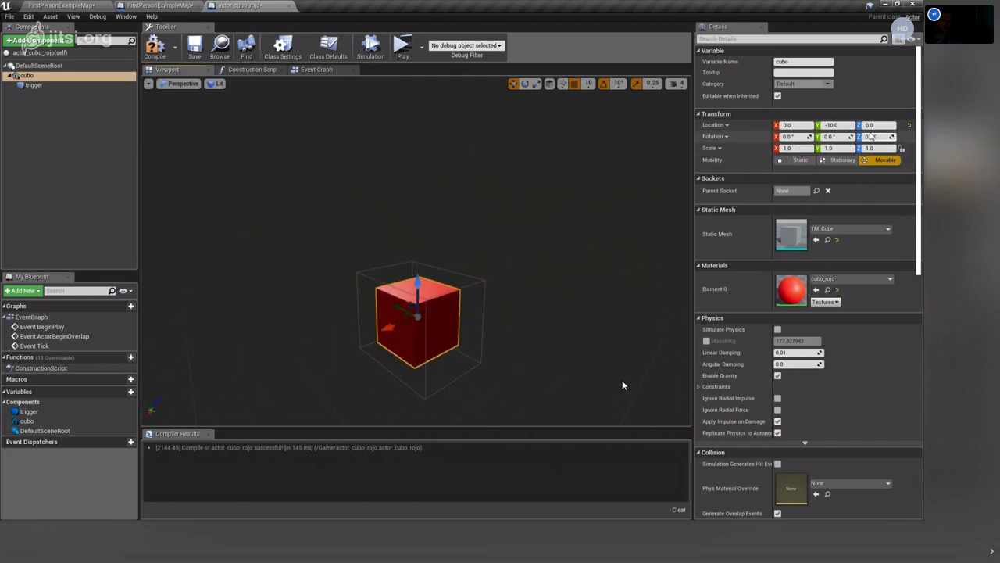
click(844, 125)
text(0)
key(Return)
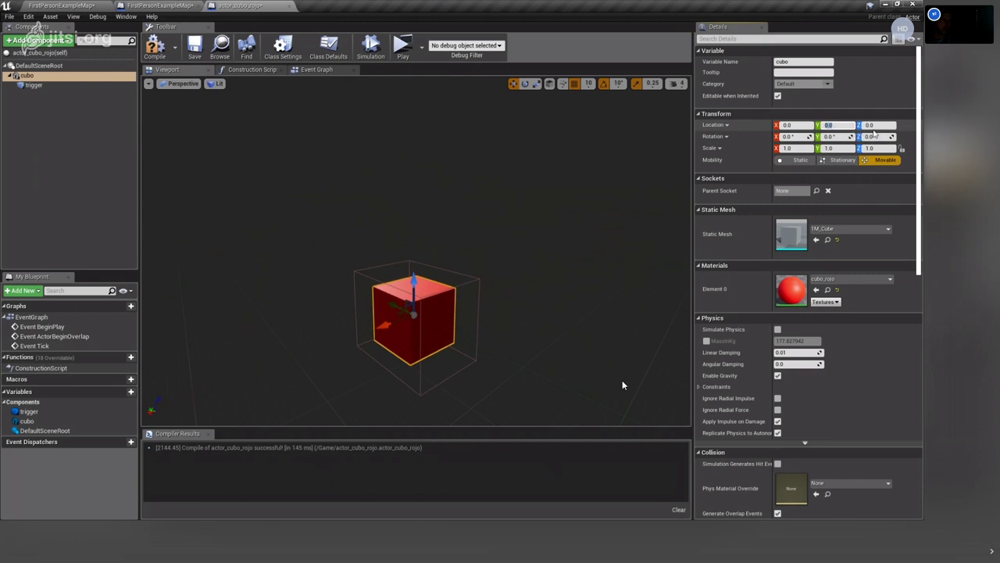
Drag the trigger box along X to Location 120, beside the red cube.
click(32, 84)
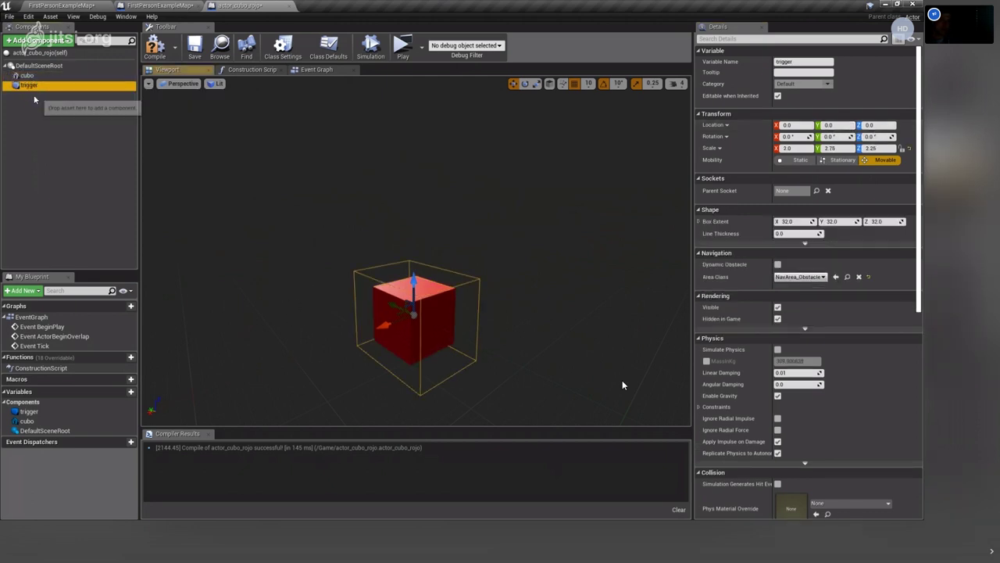
mouse_move(261, 339)
right_down()
mouse_move(285, 355)
mouse_move(268, 365)
right_up()
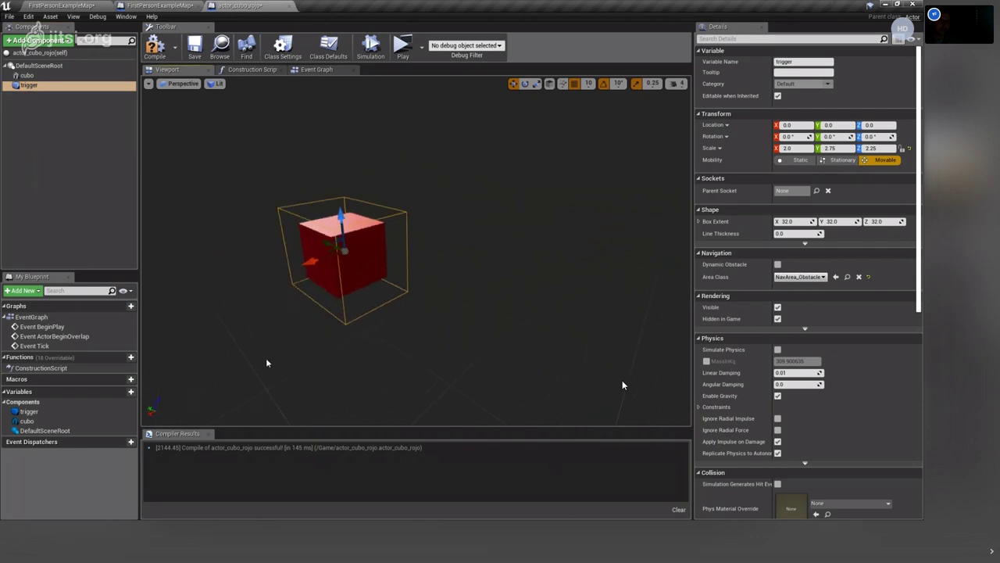
click(71, 5)
click(238, 5)
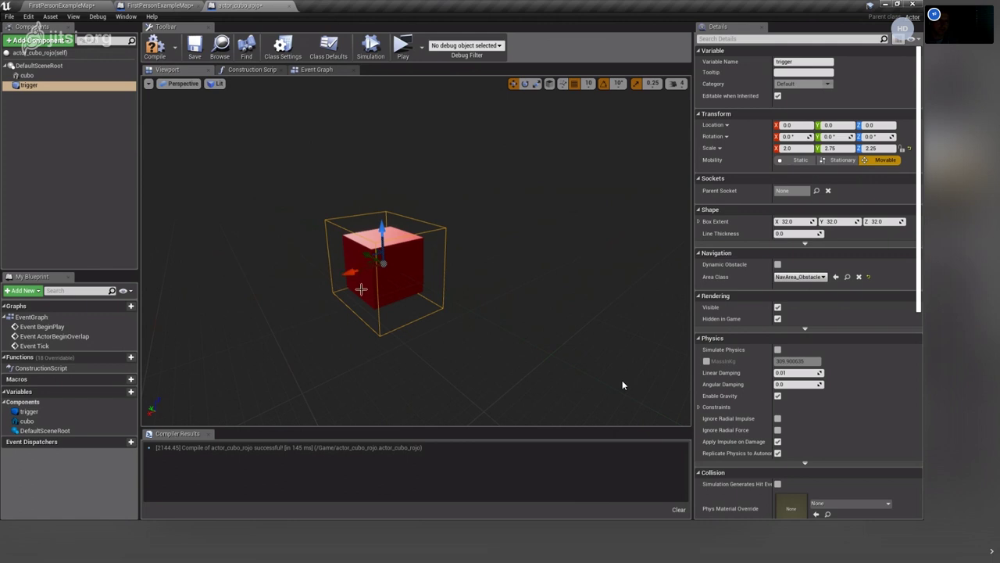
click(35, 86)
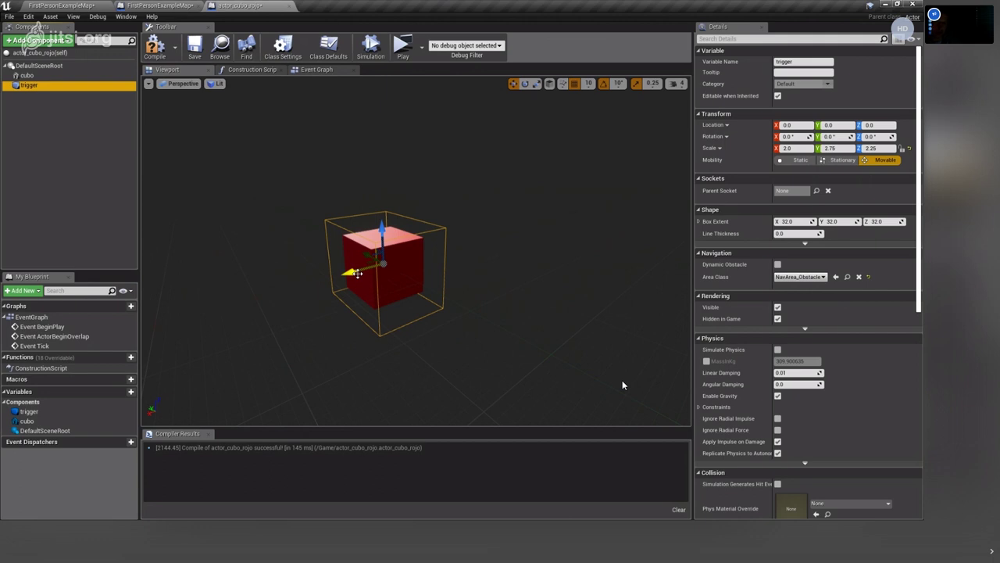
drag(344, 276, 262, 313)
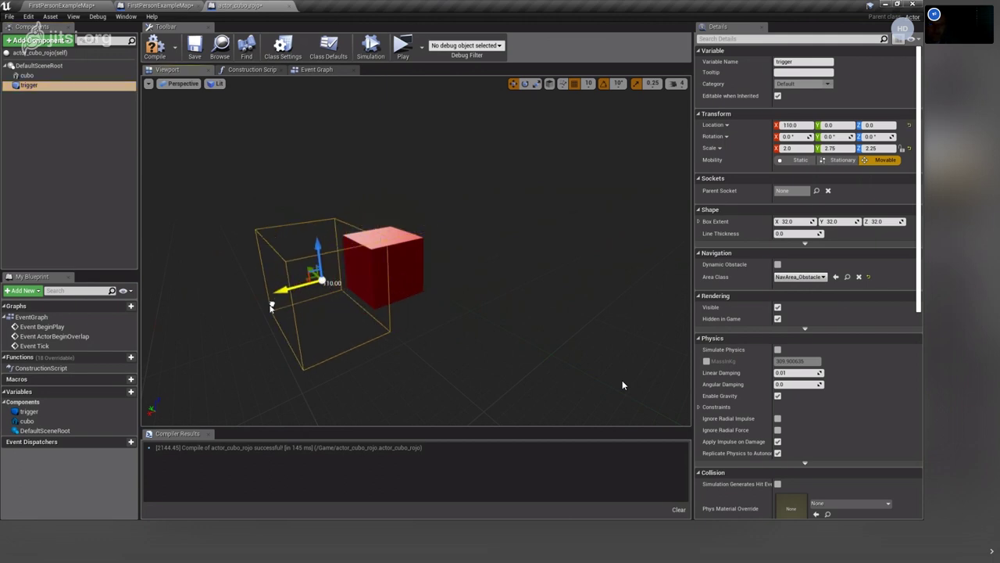
mouse_move(262, 312)
right_down()
mouse_move(326, 332)
mouse_move(290, 328)
right_up()
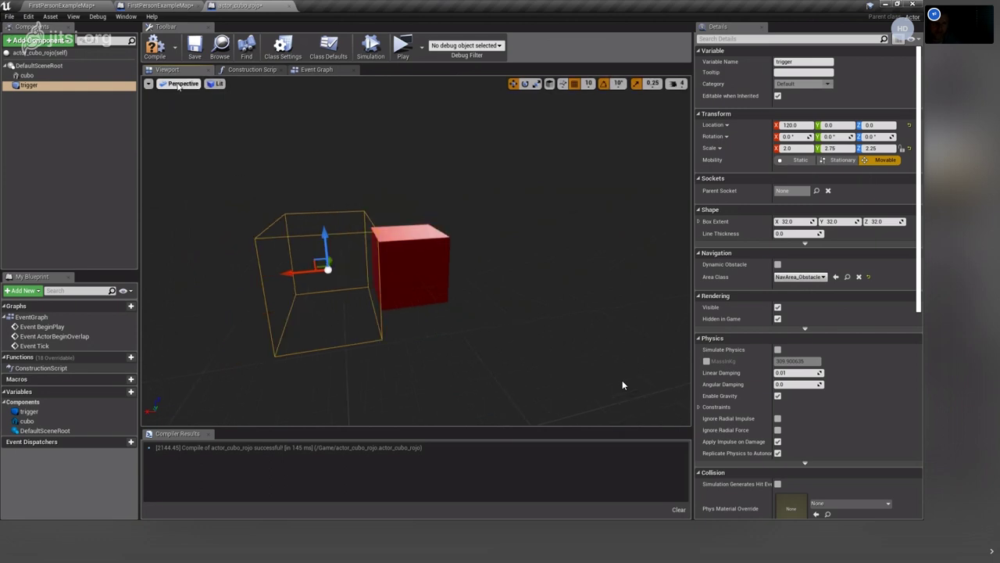
click(178, 85)
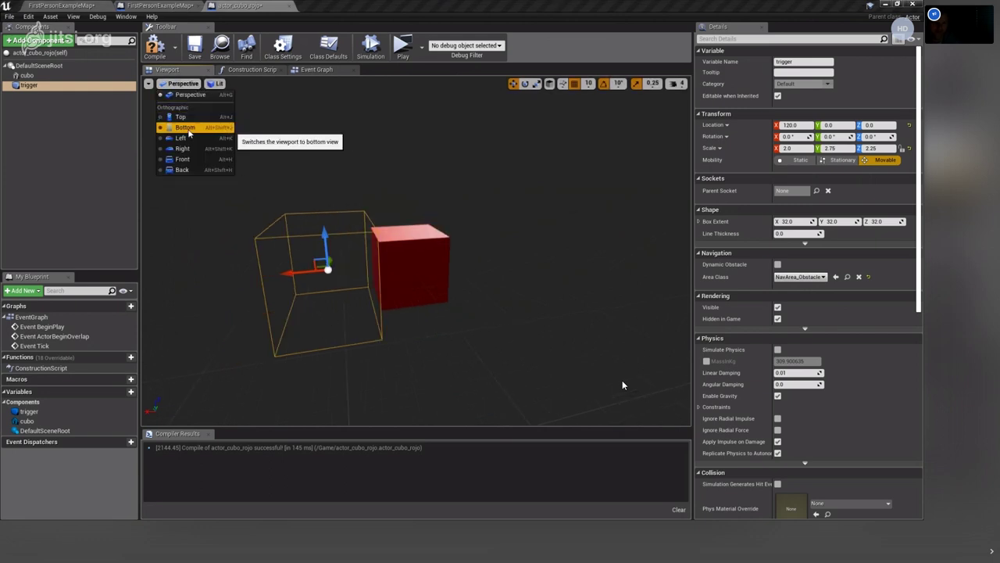
click(188, 129)
click(184, 85)
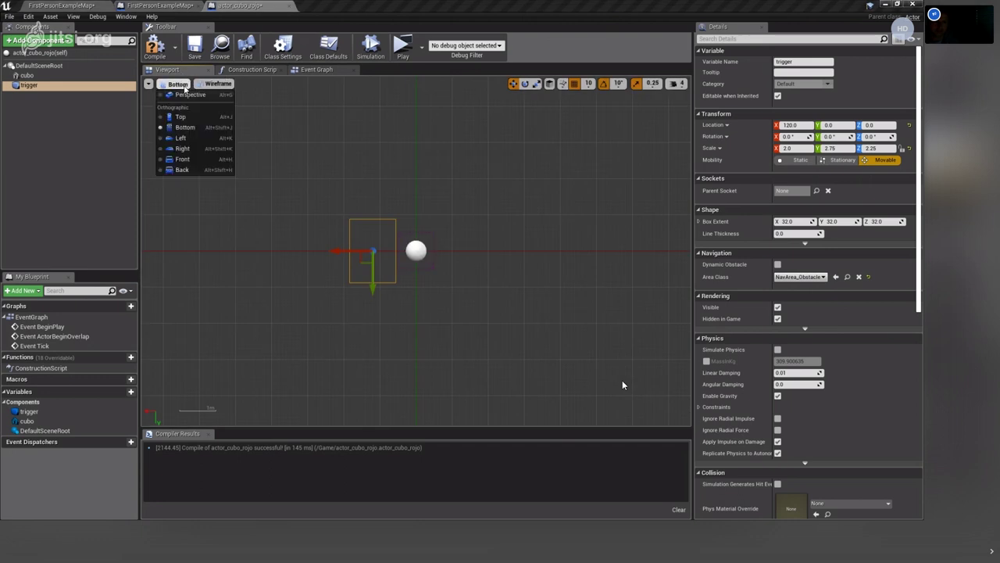
click(180, 138)
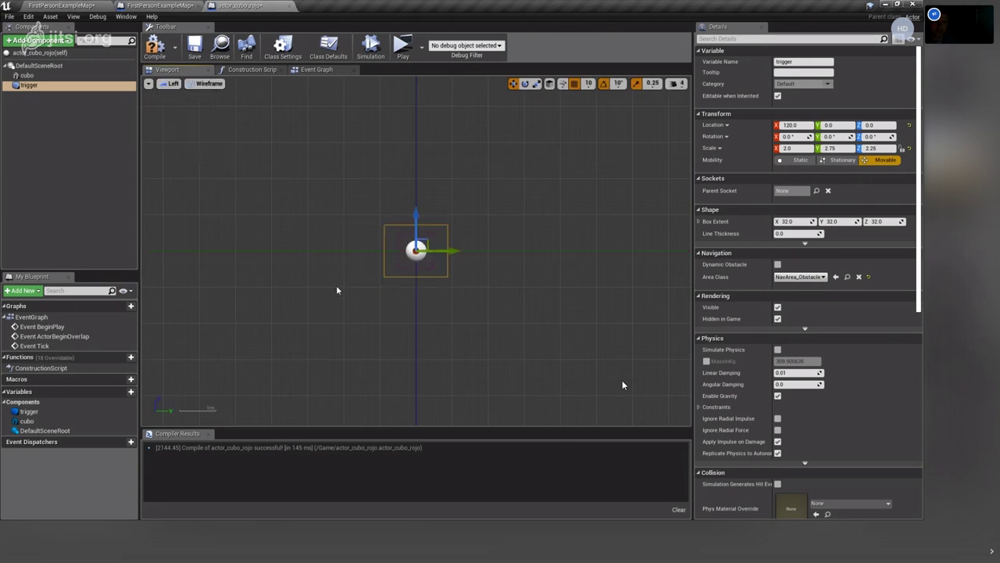
click(173, 83)
click(194, 157)
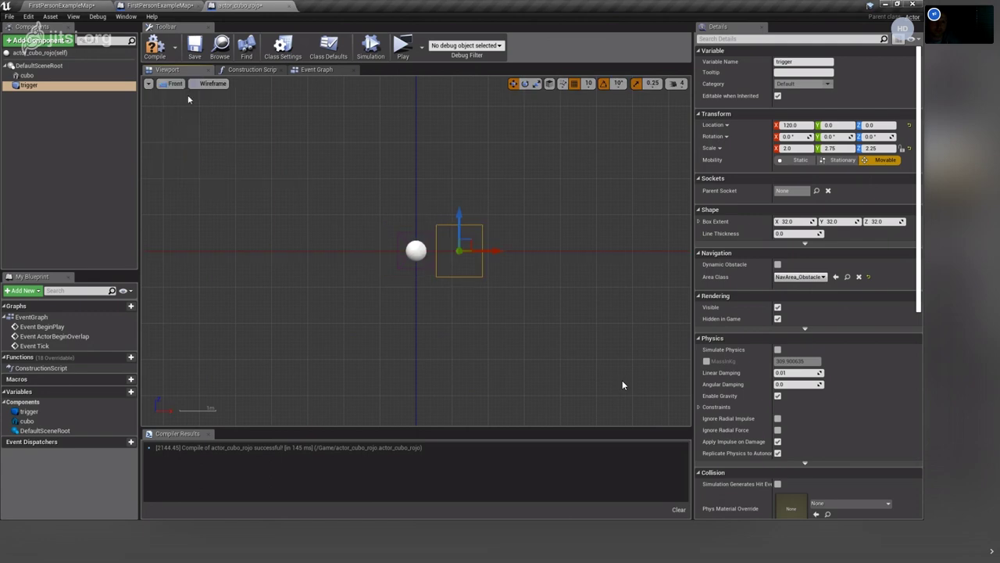
click(178, 84)
click(189, 99)
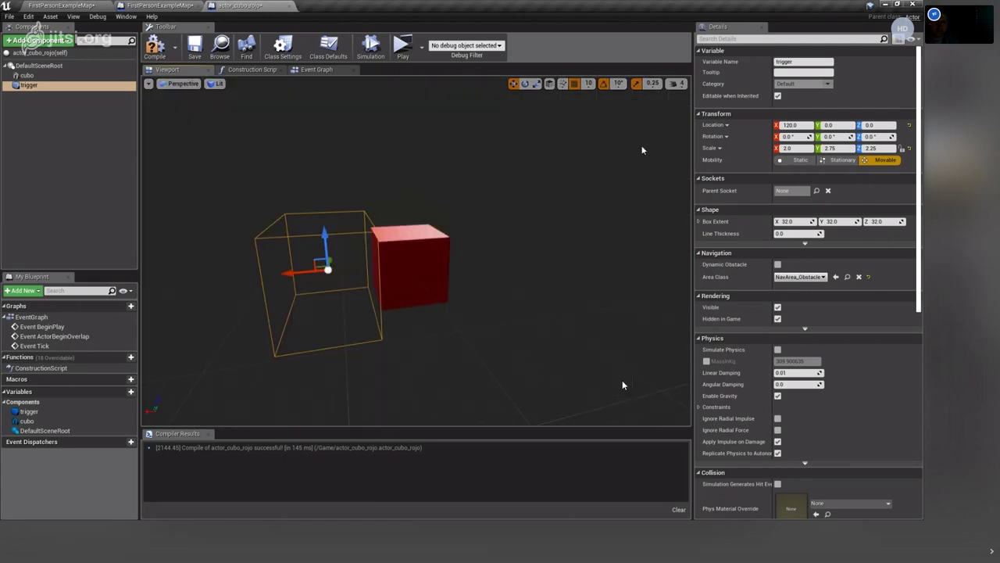
click(180, 84)
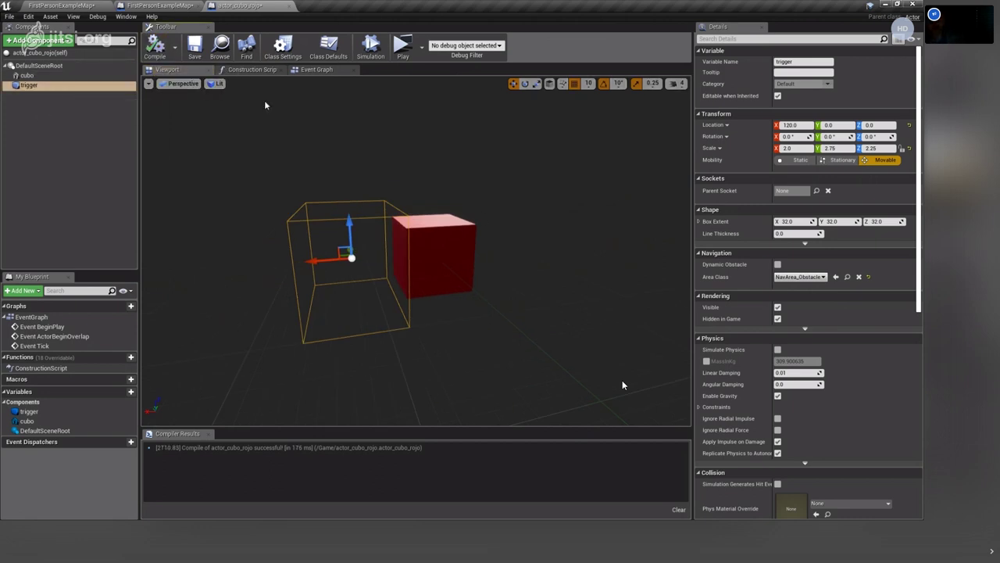
In the Event Graph, add cubo and trigger references, delete Cubo, and position the Trigger node.
click(331, 72)
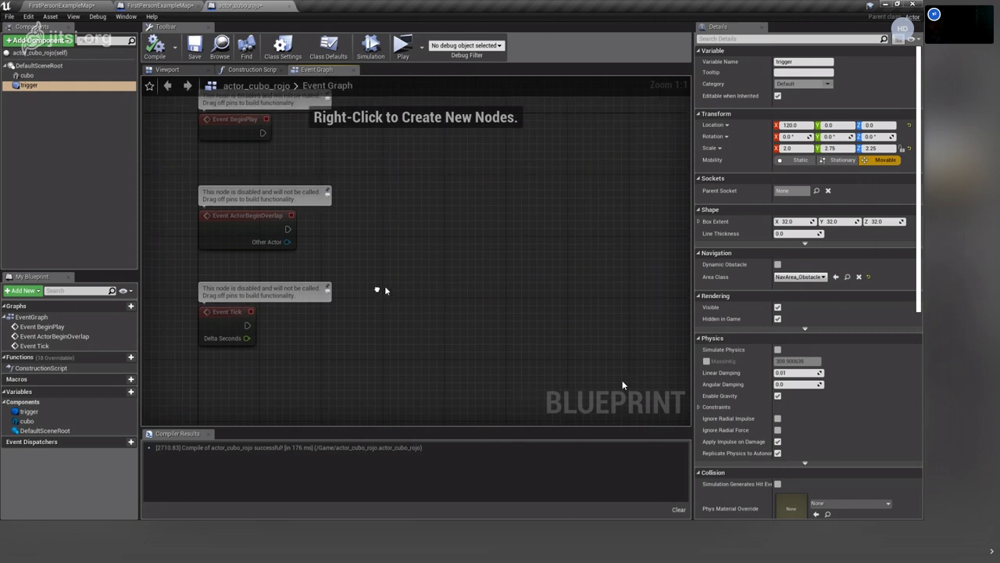
drag(26, 75, 455, 294)
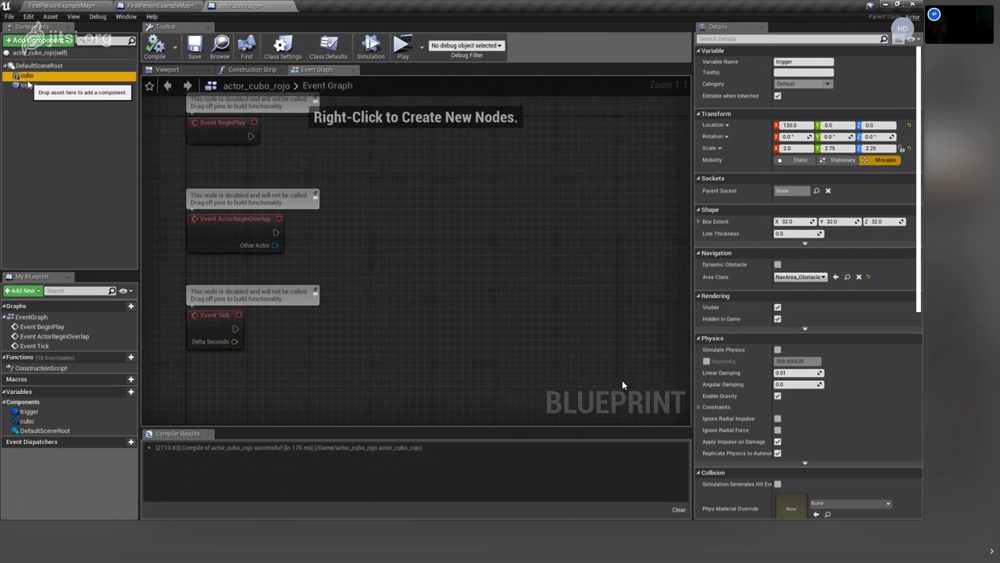
drag(28, 84, 382, 152)
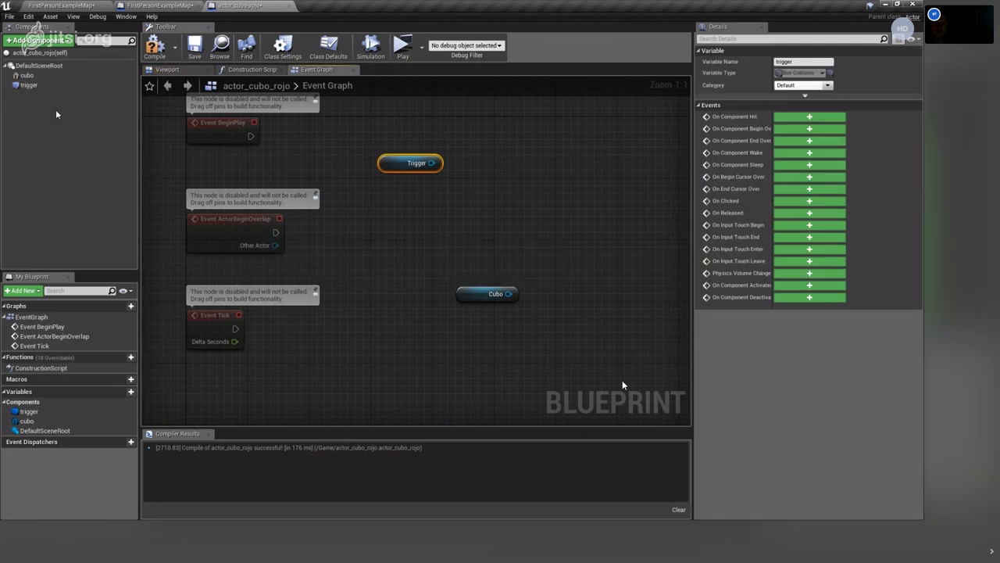
click(465, 288)
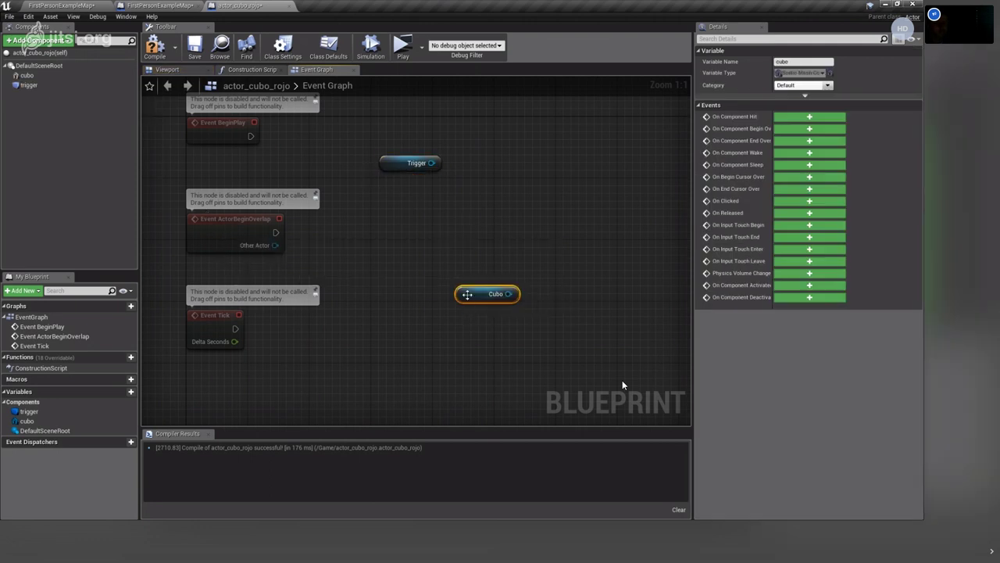
drag(467, 294, 391, 209)
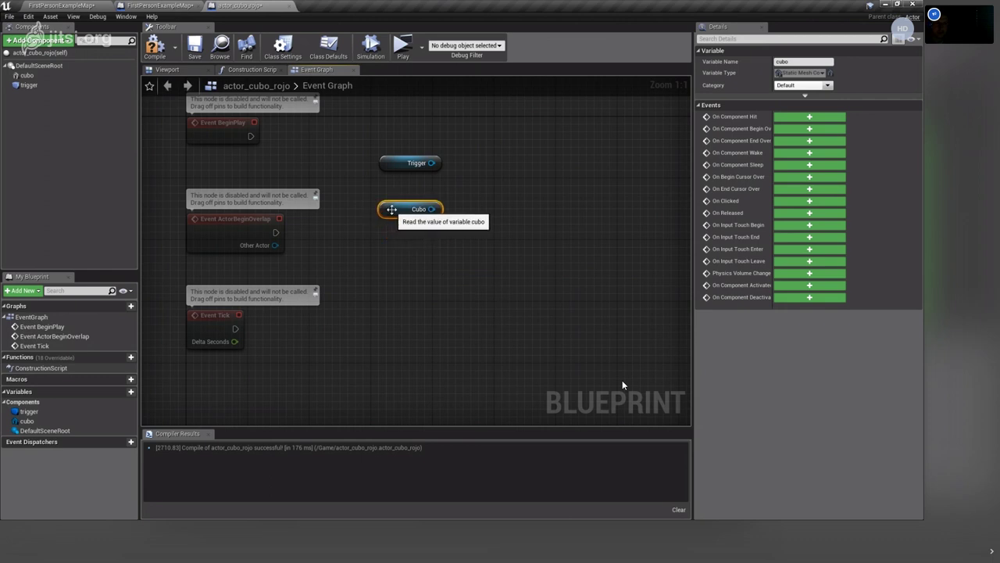
key(Delete)
drag(391, 163, 401, 243)
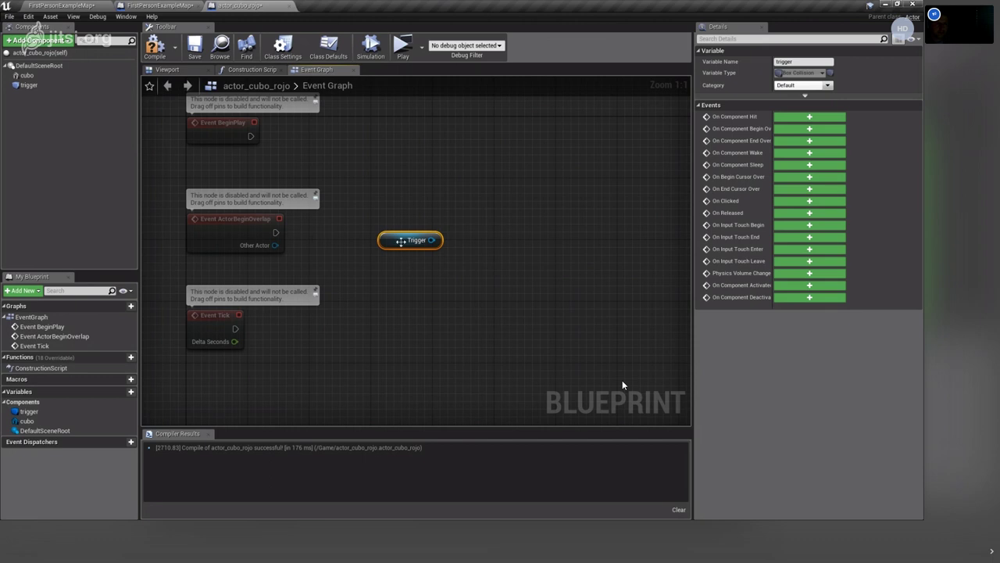
right_click(401, 241)
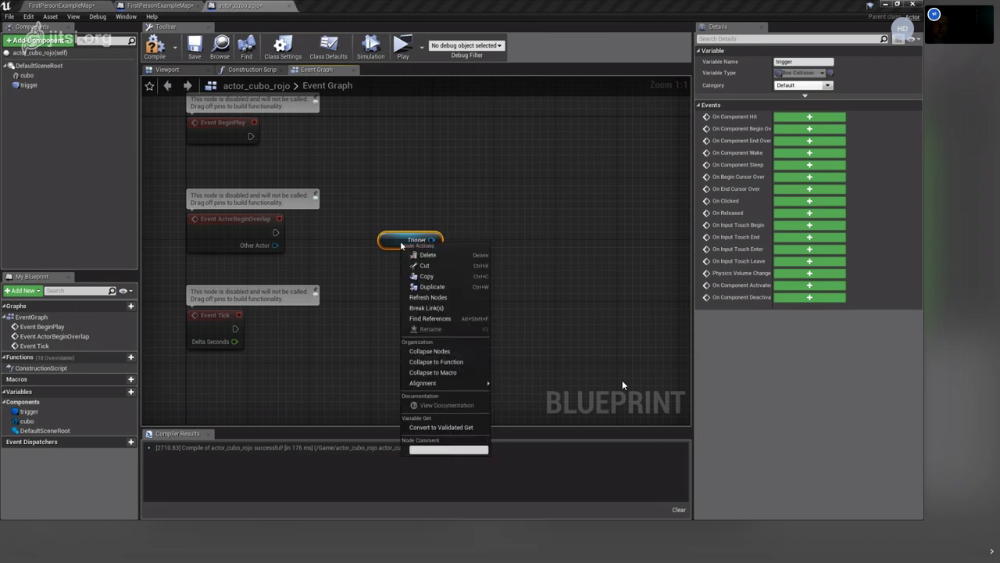
Browse the Trigger's Add Event > Collision events in the action list, then cancel.
click(28, 84)
right_click(433, 177)
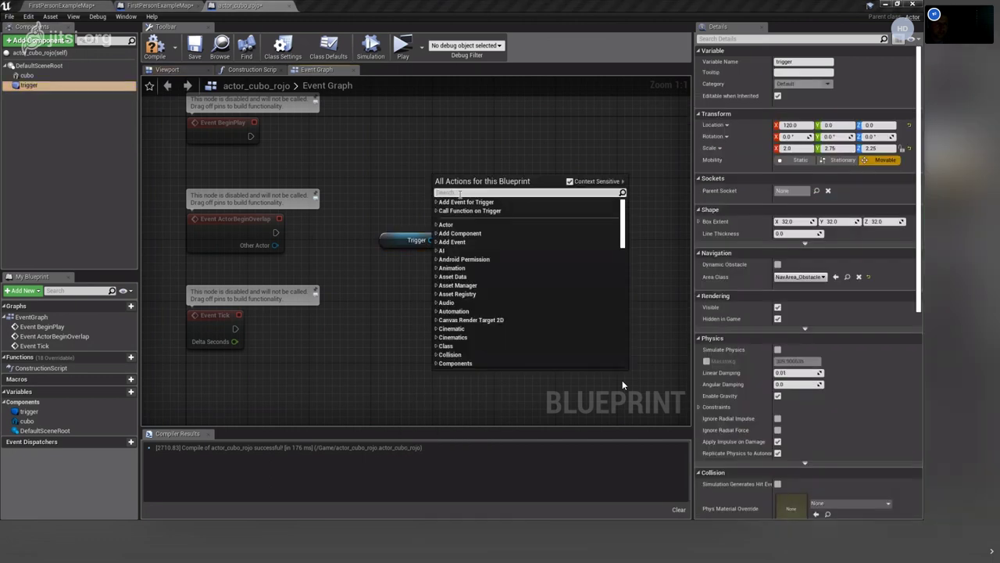
click(28, 84)
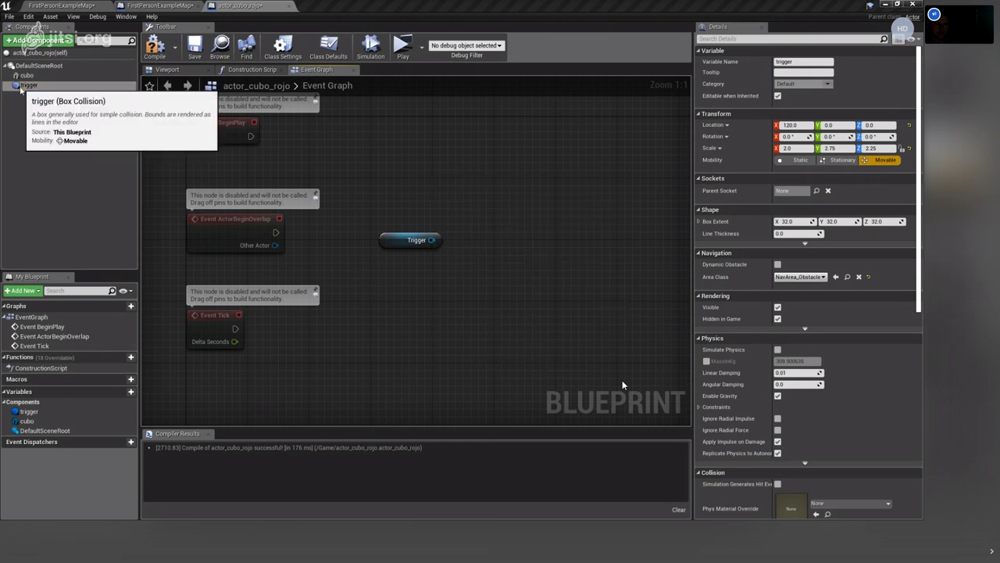
right_click(426, 176)
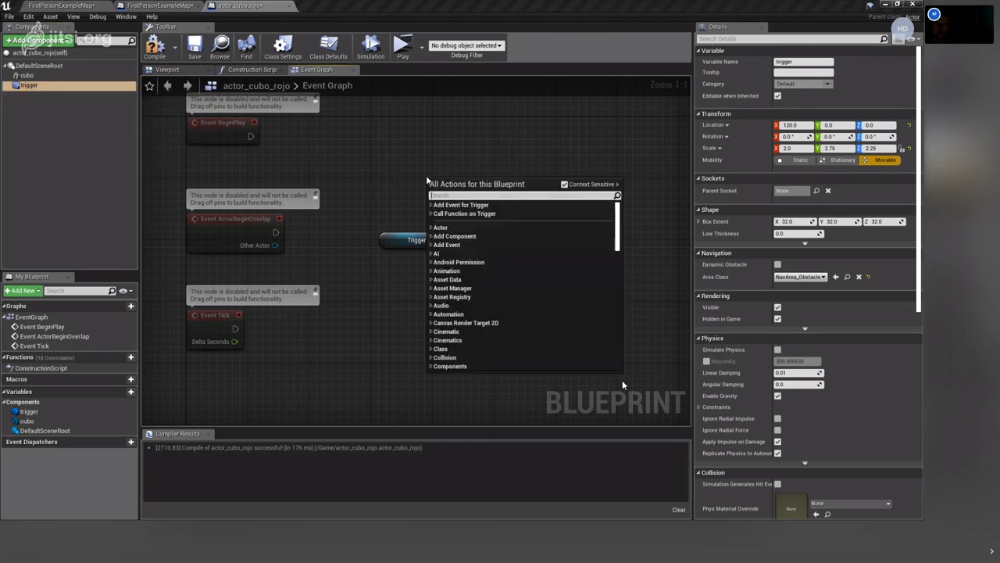
click(431, 205)
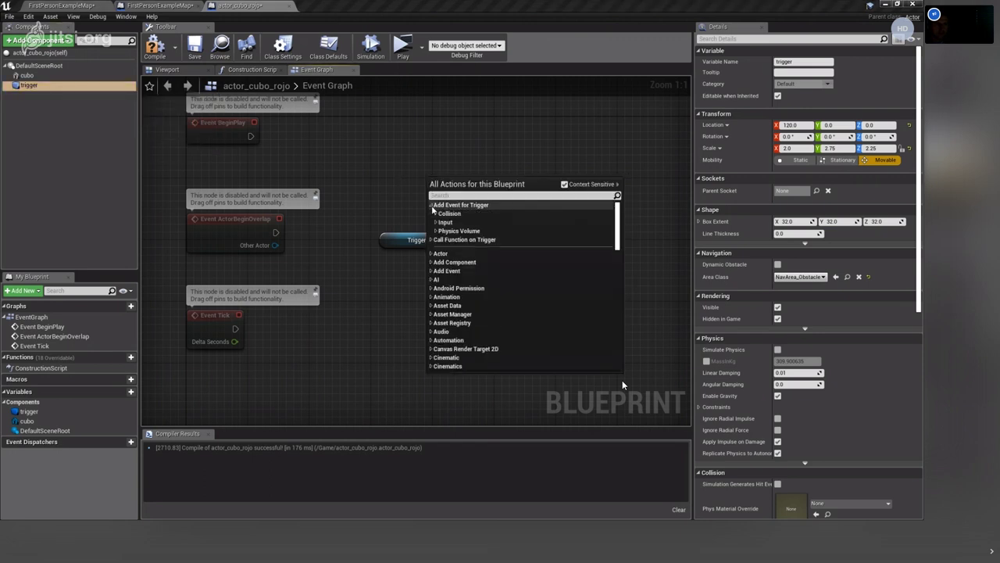
click(436, 213)
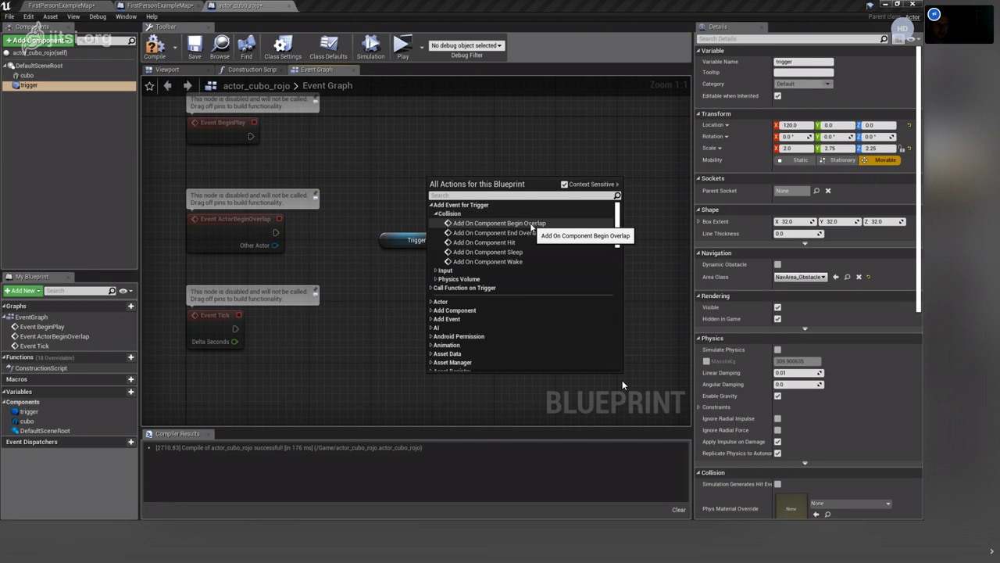
key(Escape)
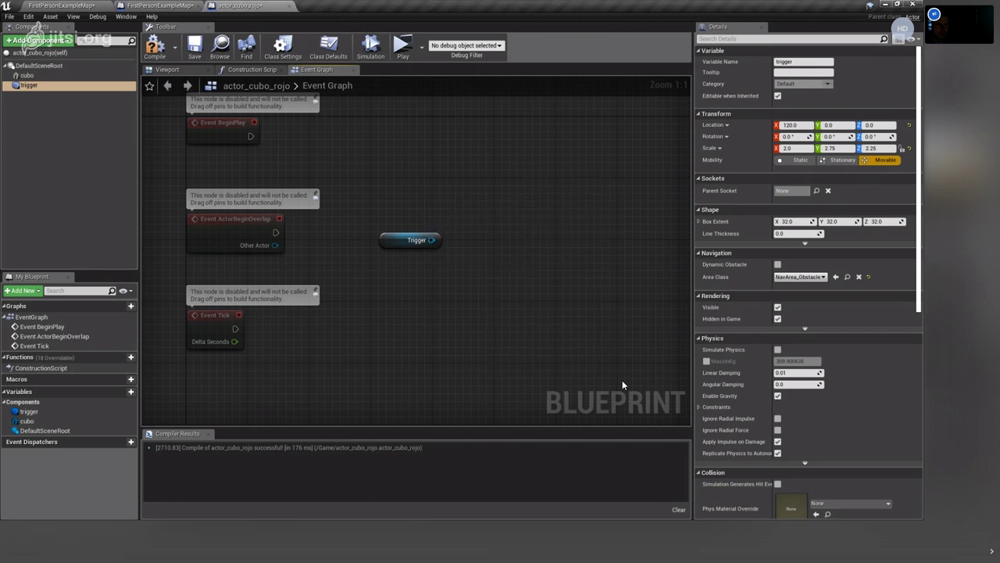
click(411, 240)
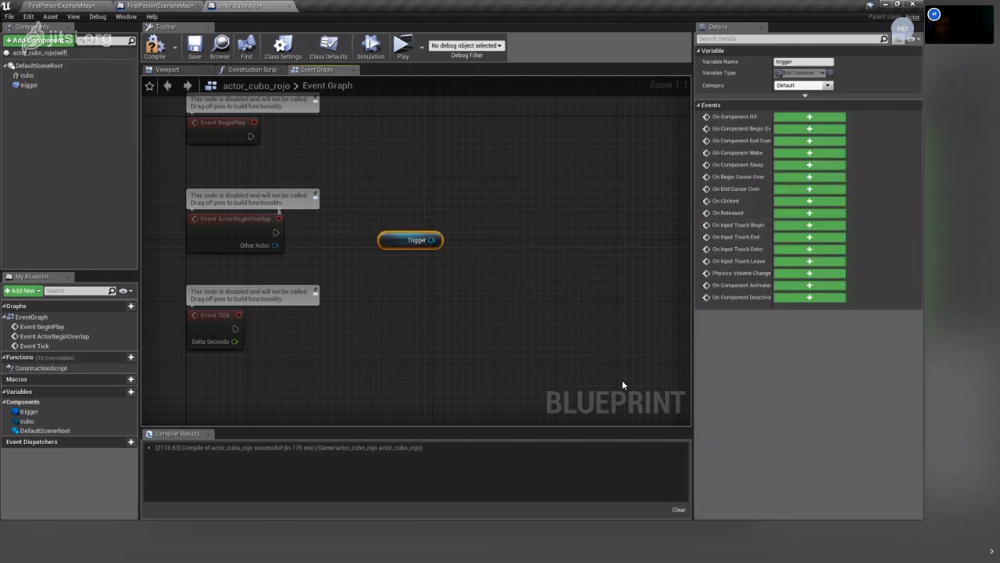
Show the trigger's Details Events section and widen the name column to read full event names.
click(29, 84)
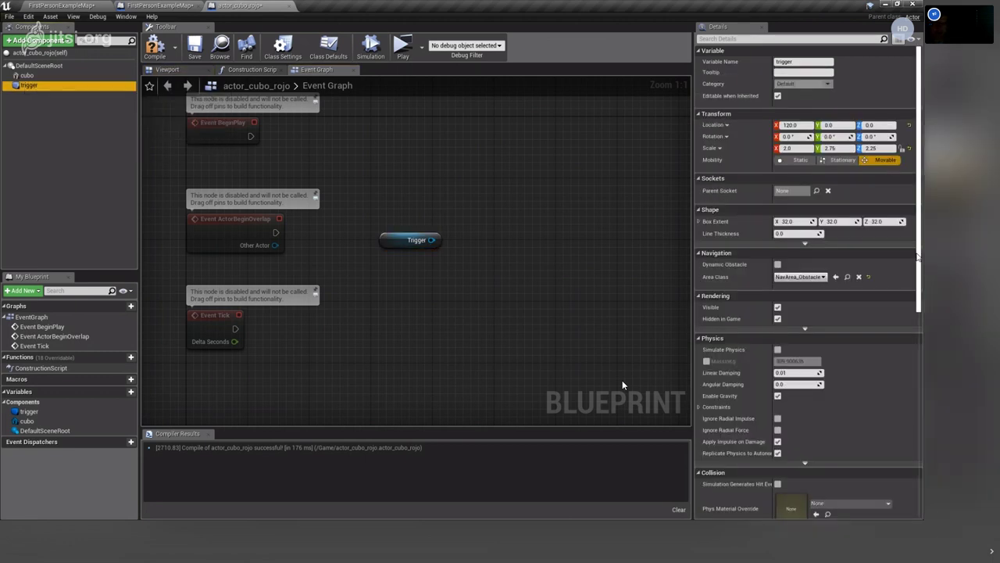
scroll(916, 256, down, 10)
scroll(906, 259, up, 9)
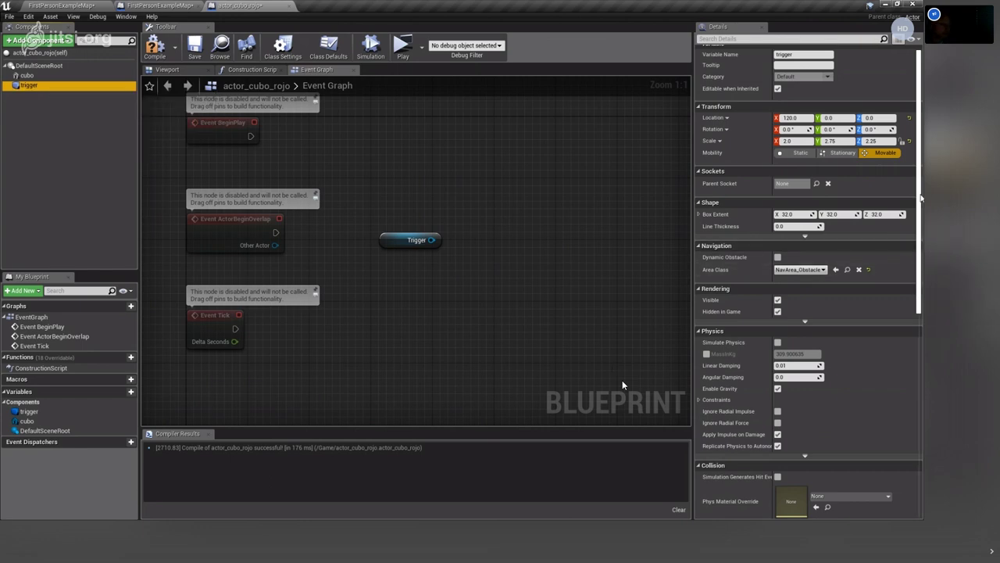
drag(921, 199, 920, 412)
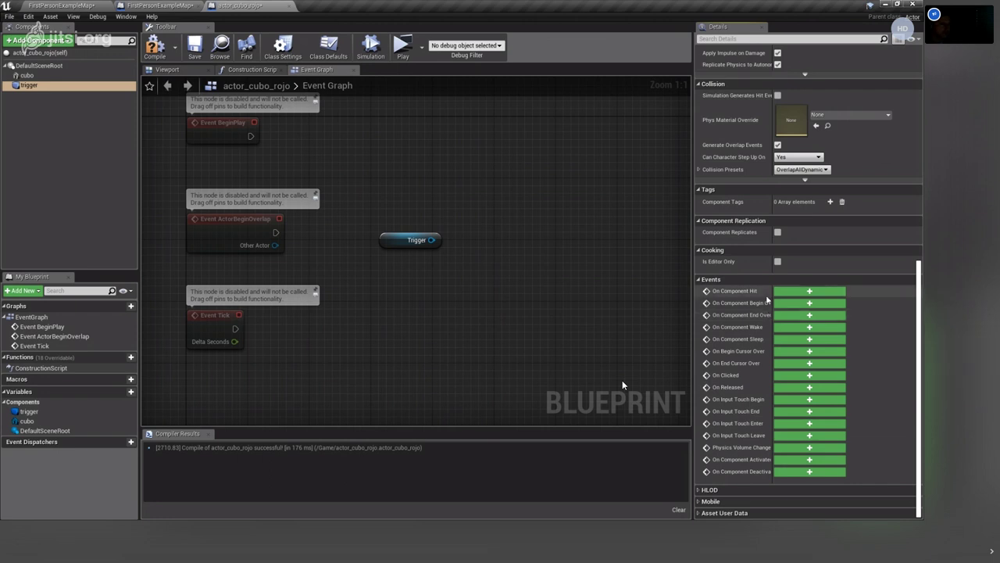
drag(771, 290, 809, 291)
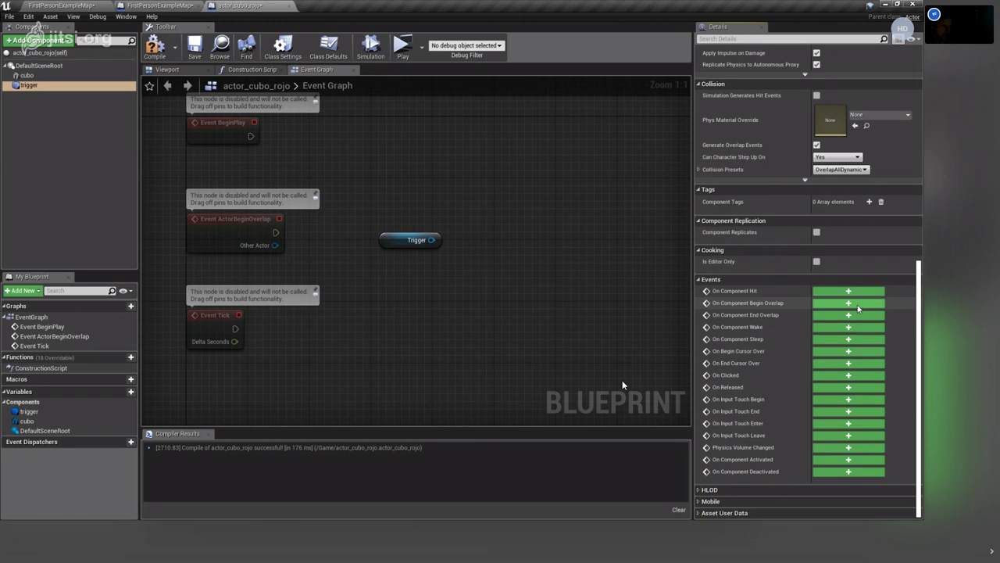
Add a trigger begin-overlap event node, move it, then delete it.
click(850, 303)
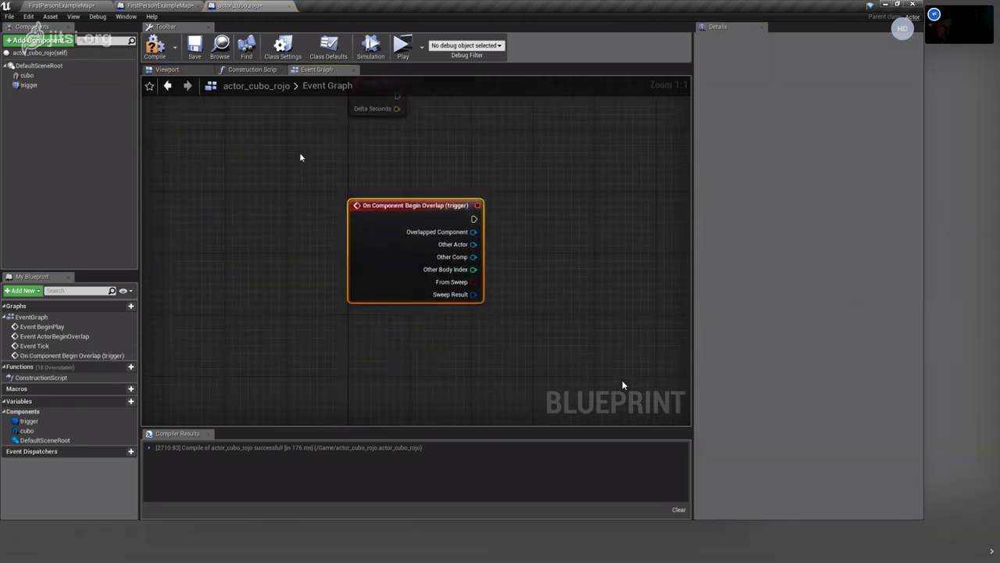
drag(369, 203, 354, 242)
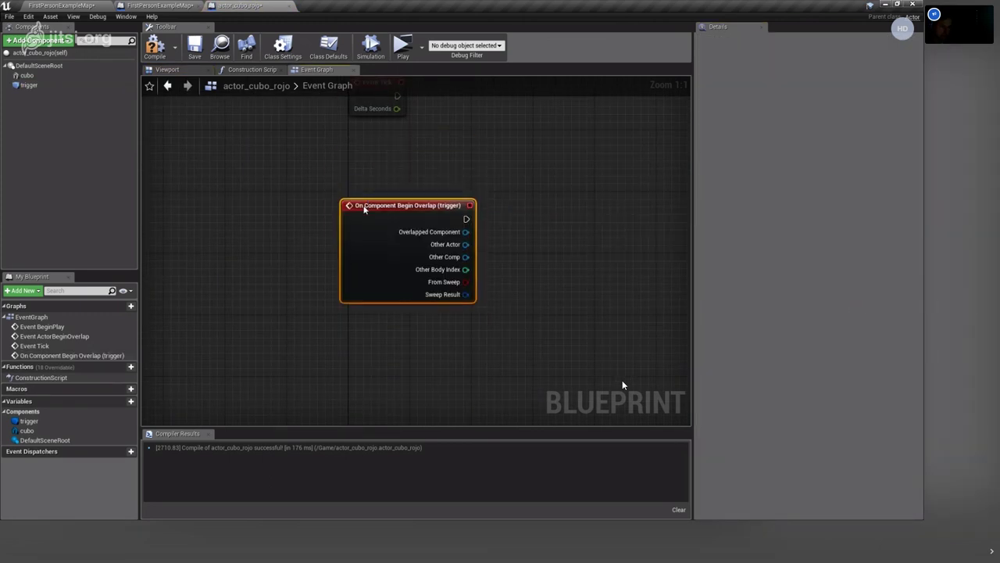
click(28, 75)
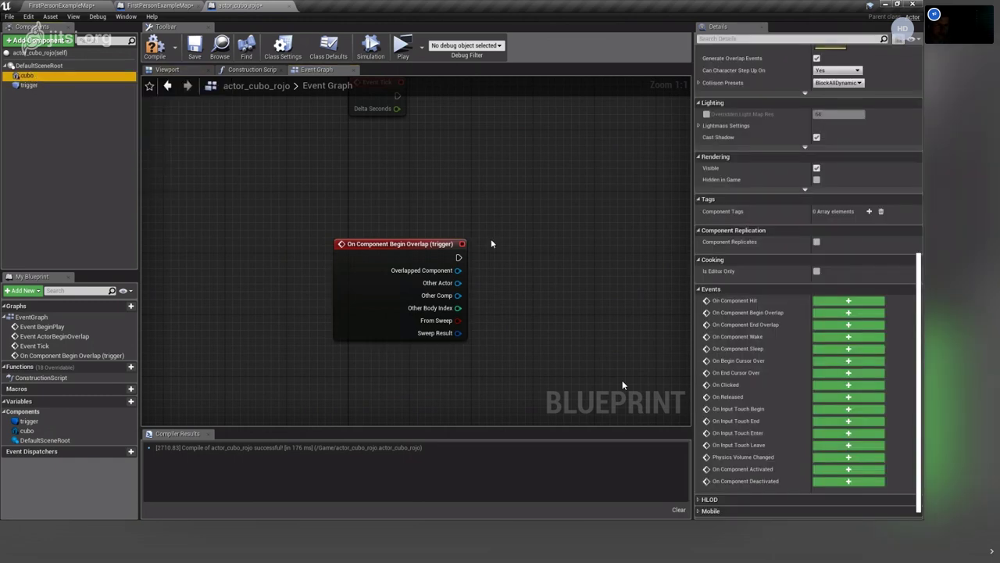
click(413, 245)
key(Delete)
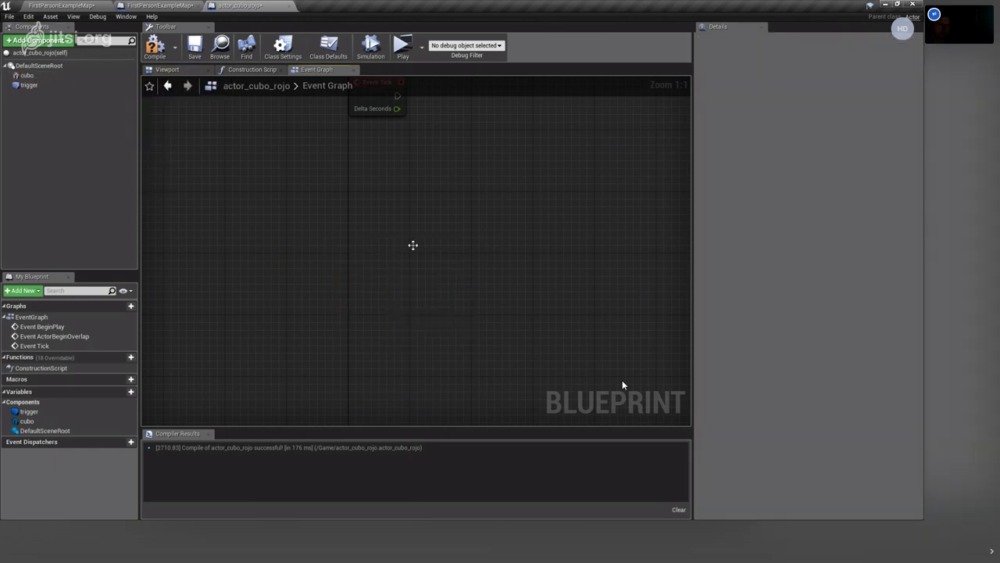
Select the cubo component and place a Cubo reference node in the graph.
click(27, 76)
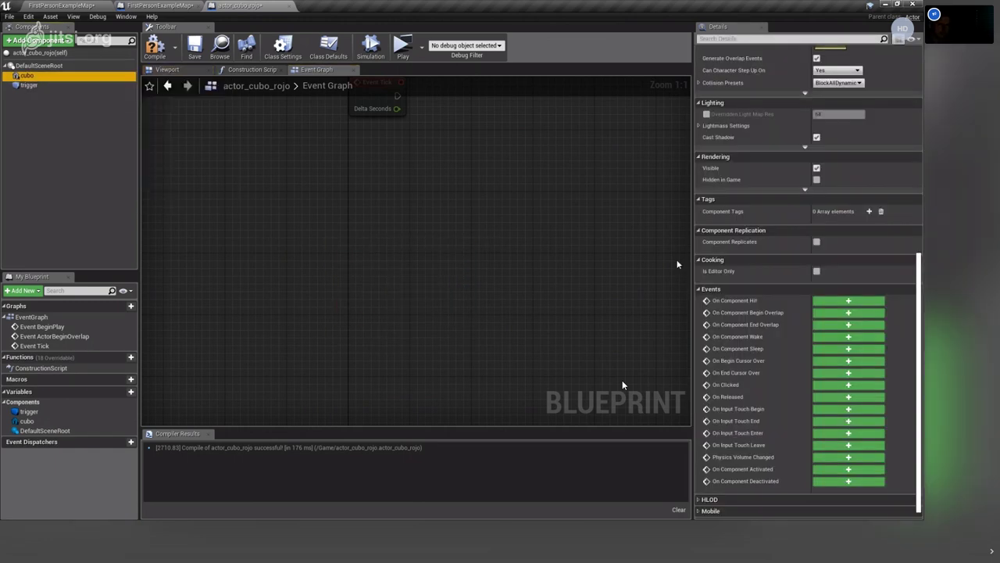
scroll(726, 247, up, 1)
scroll(727, 247, up, 2)
right_click(27, 76)
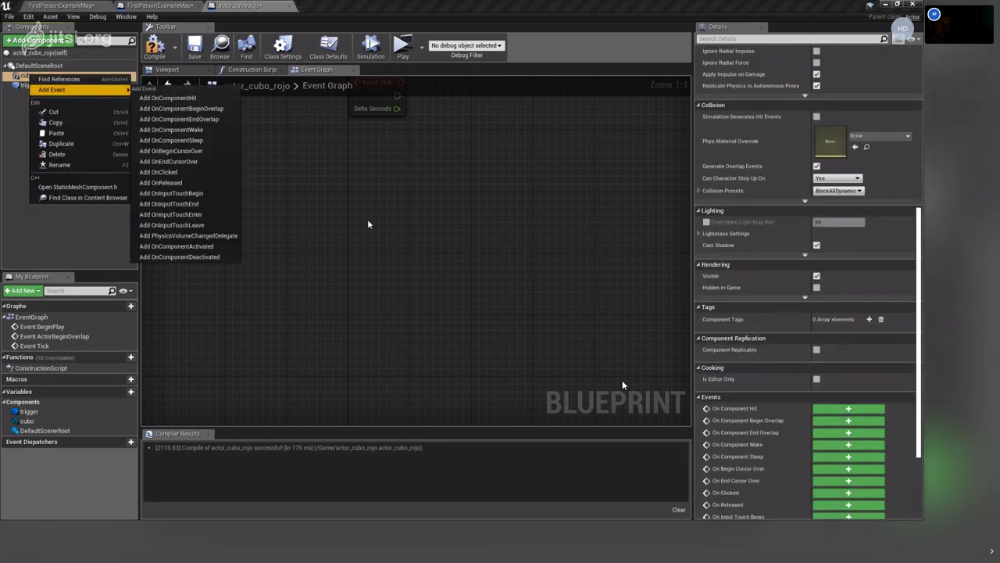
click(31, 98)
click(27, 76)
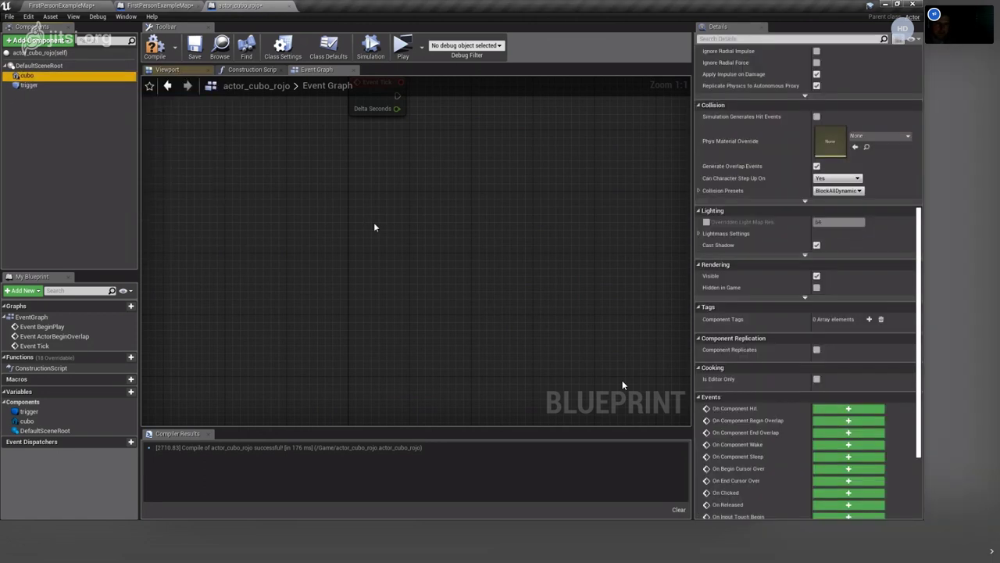
drag(328, 252, 329, 253)
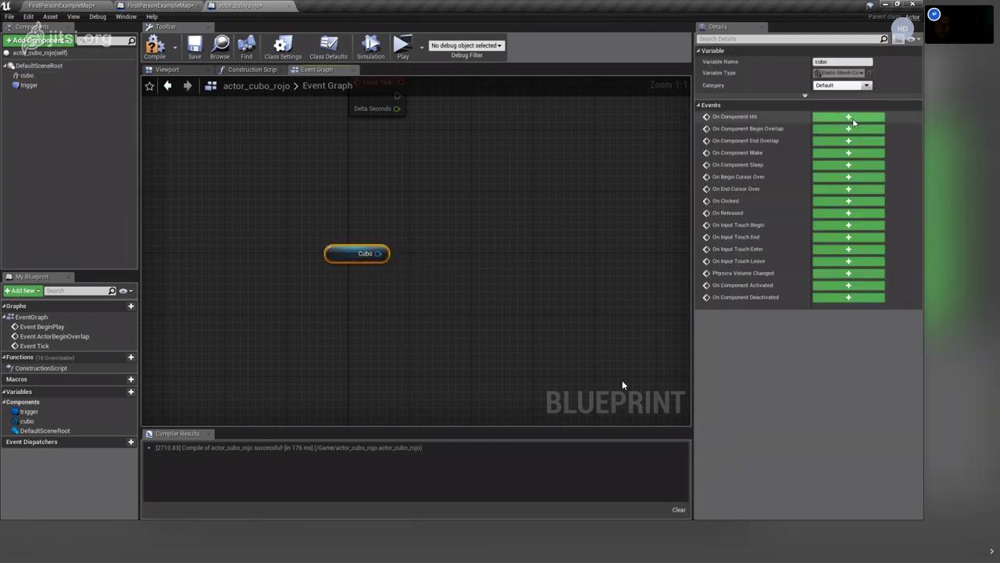
Add cubo's On Component Begin Overlap event from Details Events and delete the Cubo reference node.
click(27, 75)
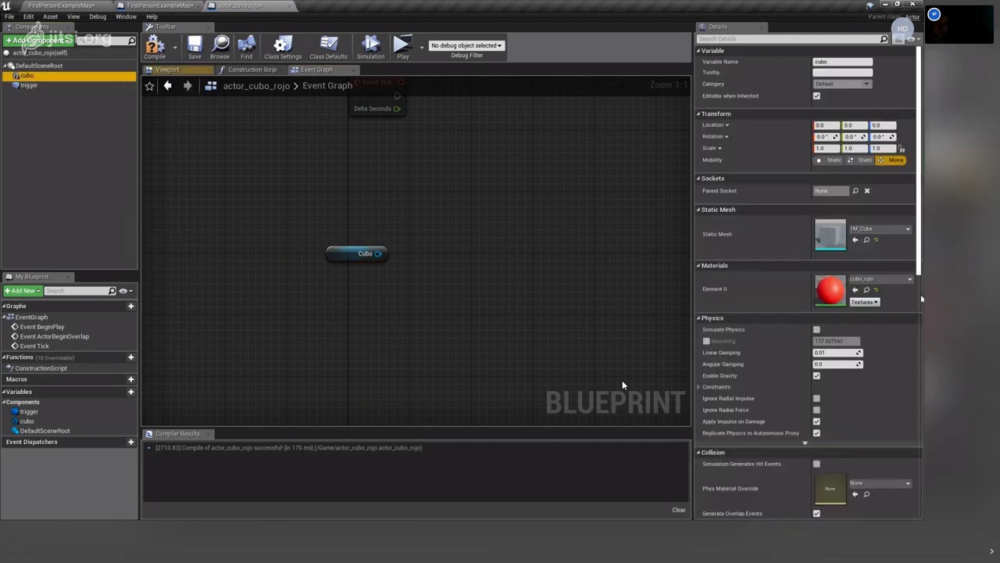
scroll(897, 340, down, 3)
scroll(897, 340, down, 2)
scroll(897, 340, down, 3)
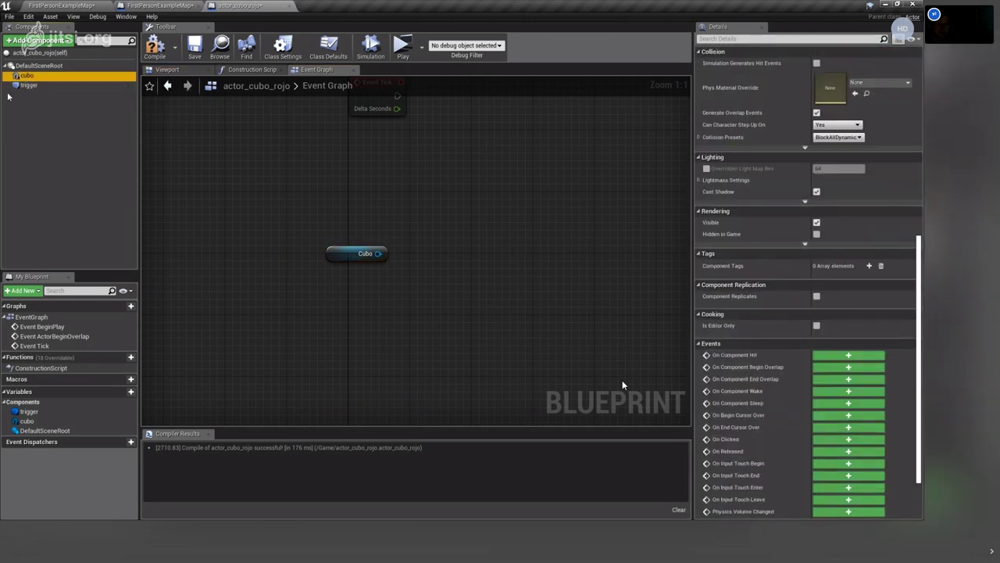
click(338, 253)
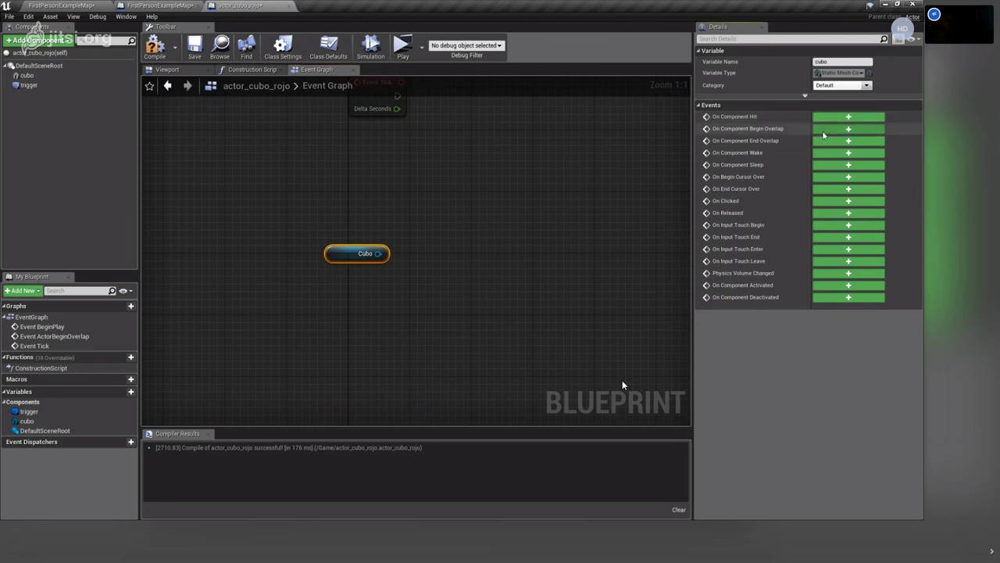
click(848, 129)
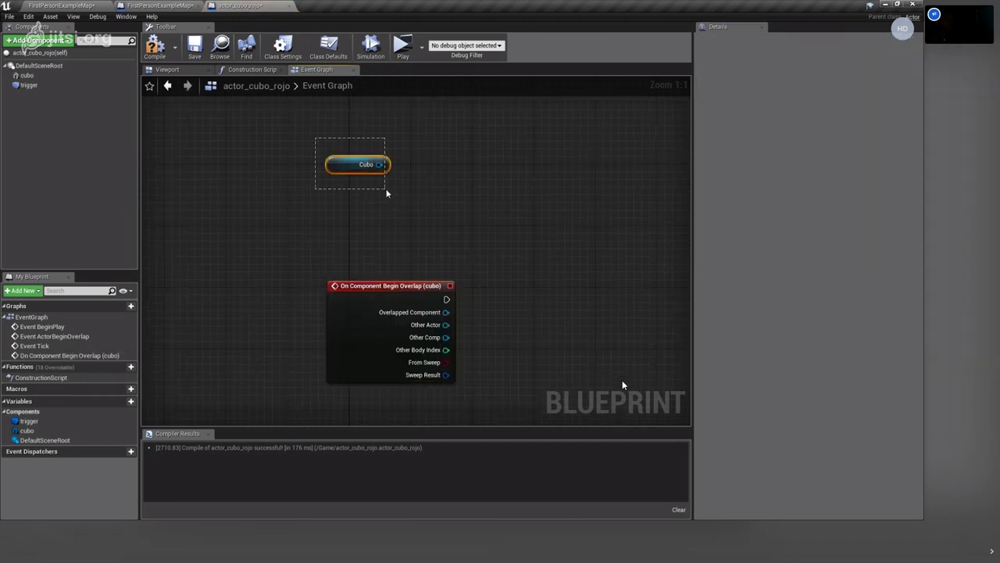
key(Delete)
Add trigger's On Component Begin Overlap event and stack it below cubo's overlap node.
click(374, 283)
right_drag(665, 371, 498, 269)
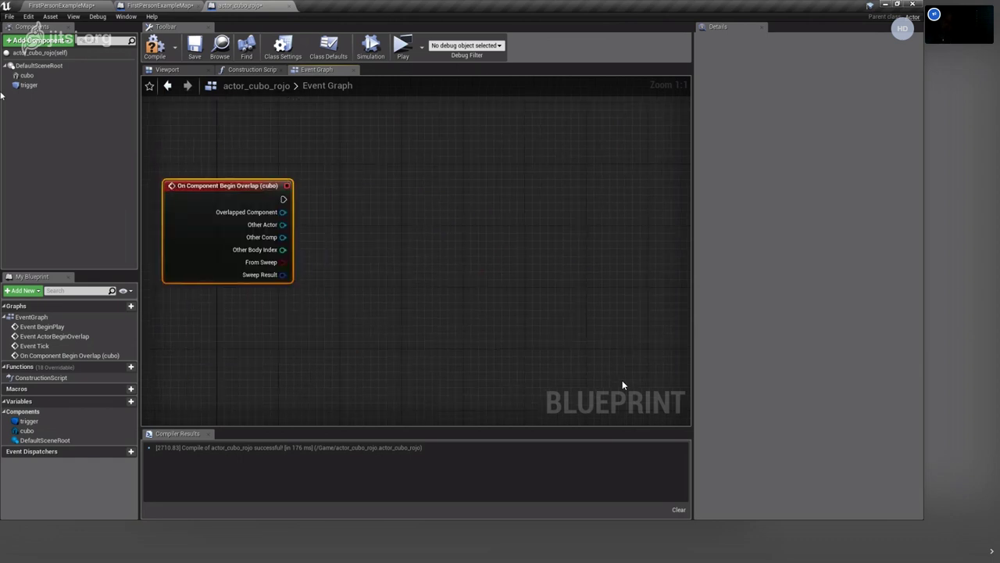
mouse_move(29, 84)
mouse_down()
mouse_move(101, 104)
mouse_move(72, 92)
mouse_up()
scroll(858, 474, down, 2)
scroll(872, 430, down, 1)
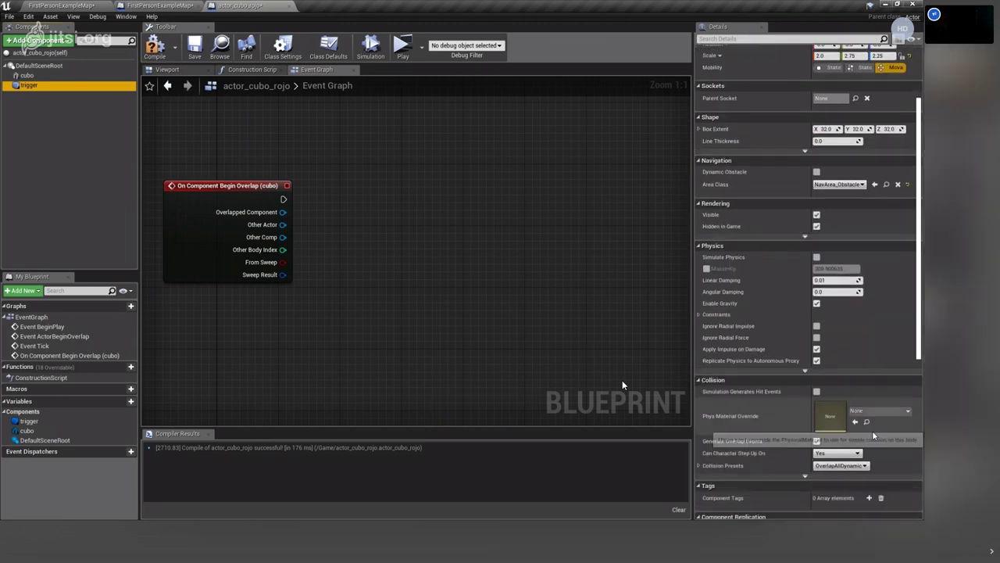
scroll(874, 434, down, 5)
click(849, 445)
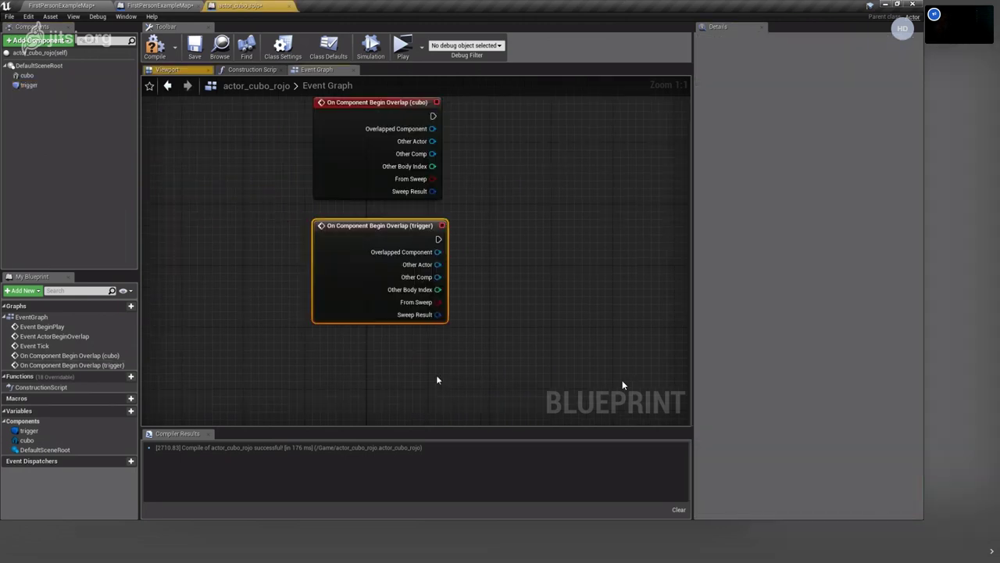
right_drag(476, 203, 319, 205)
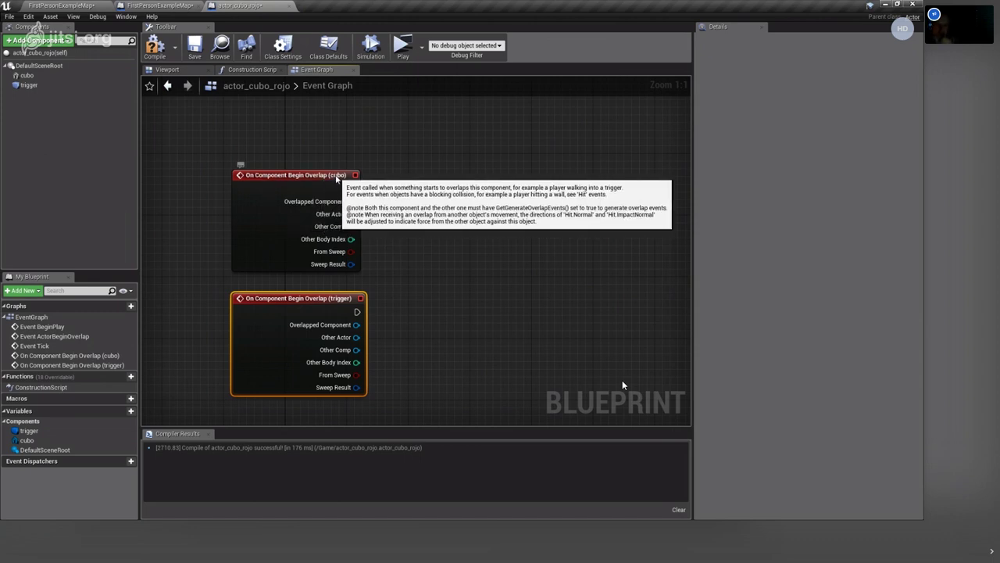
drag(336, 178, 336, 170)
drag(313, 294, 313, 284)
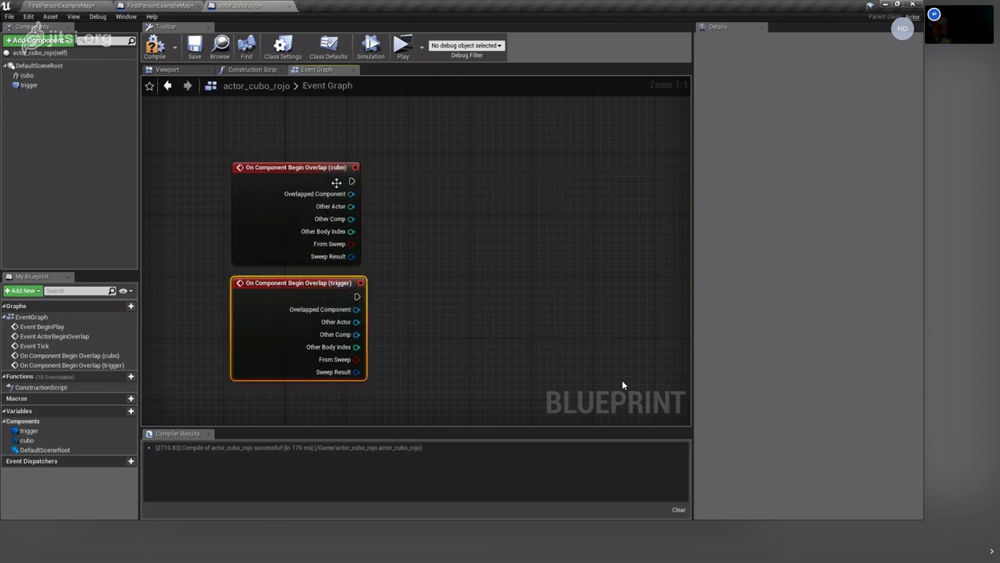
click(329, 174)
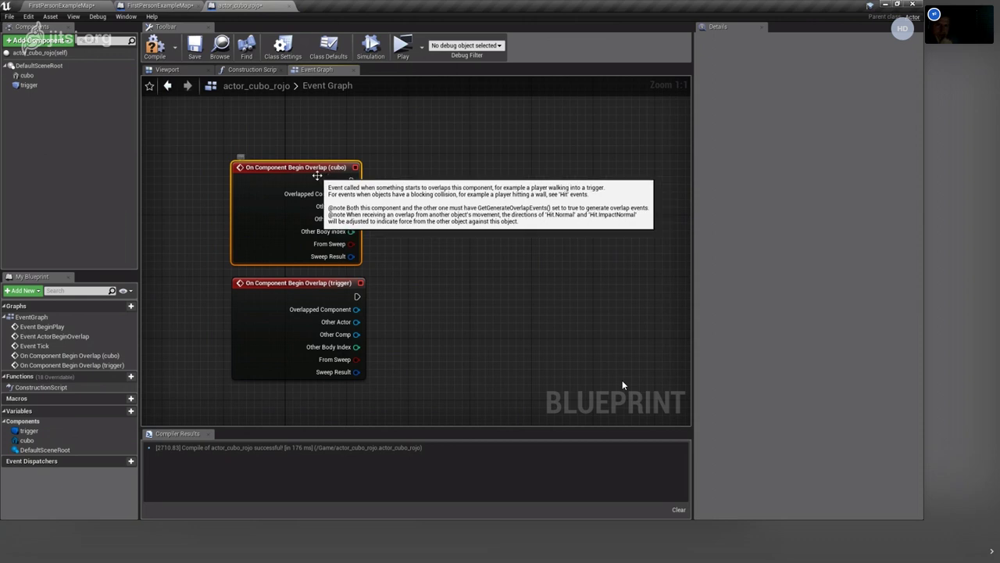
Delete the cubo overlap event and move the trigger overlap node higher in the graph.
key(Delete)
drag(297, 283, 305, 190)
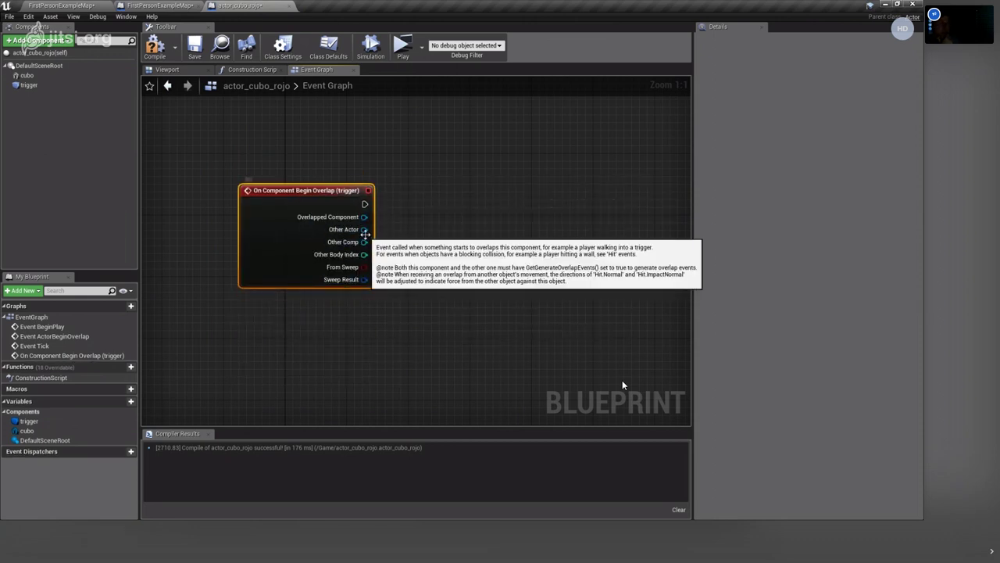
drag(364, 229, 453, 195)
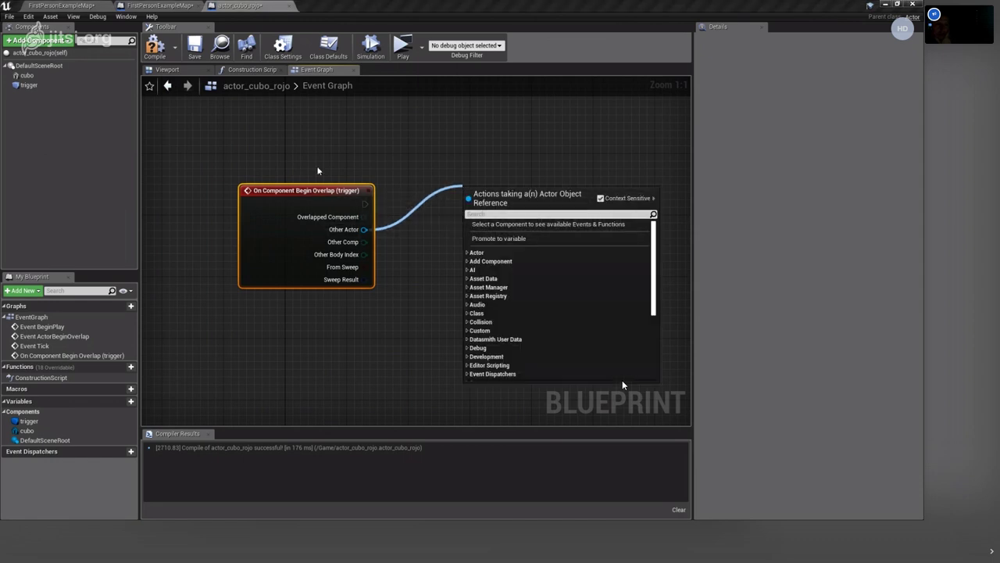
right_drag(317, 167, 266, 171)
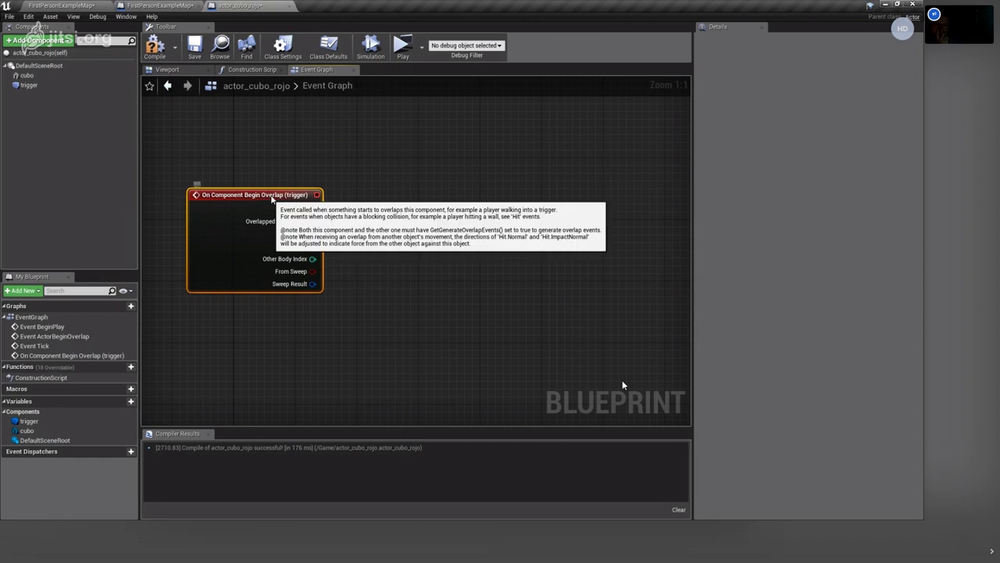
drag(267, 204, 283, 174)
Pull a wire from the trigger event's Other Actor pin and search 'cast to firs'.
drag(328, 215, 370, 167)
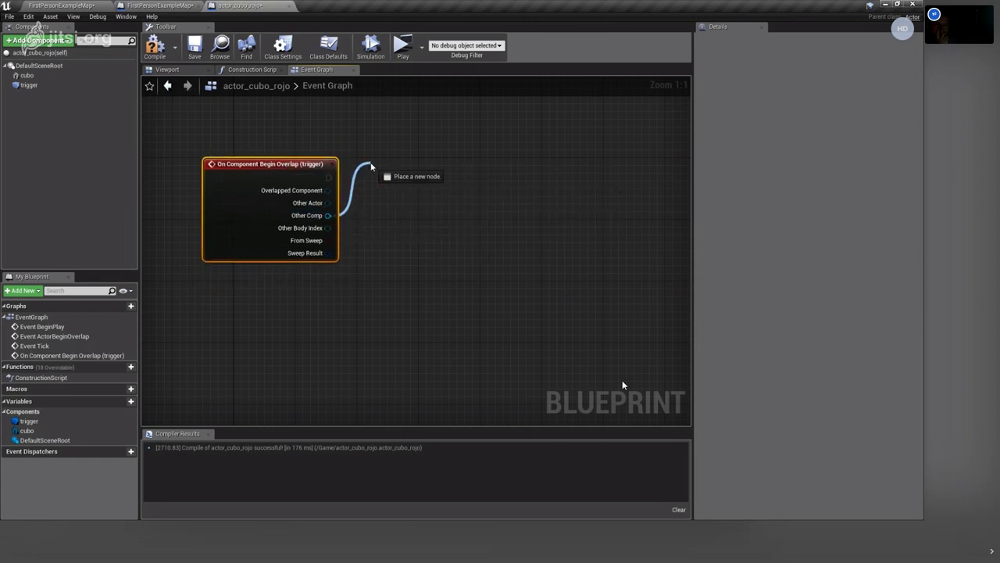
mouse_move(328, 203)
mouse_down()
mouse_move(483, 175)
mouse_move(490, 210)
mouse_move(490, 160)
mouse_up()
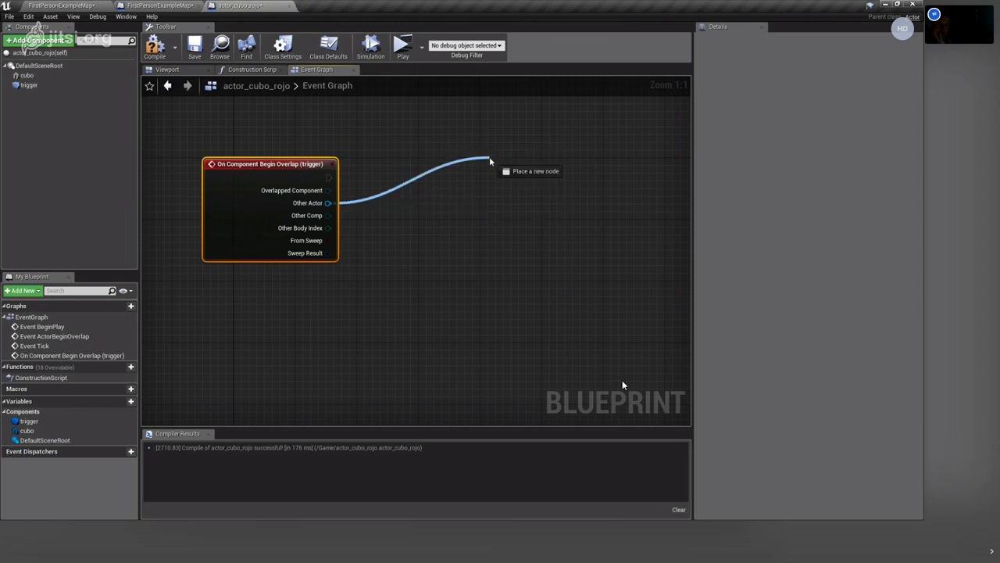
drag(490, 158, 490, 159)
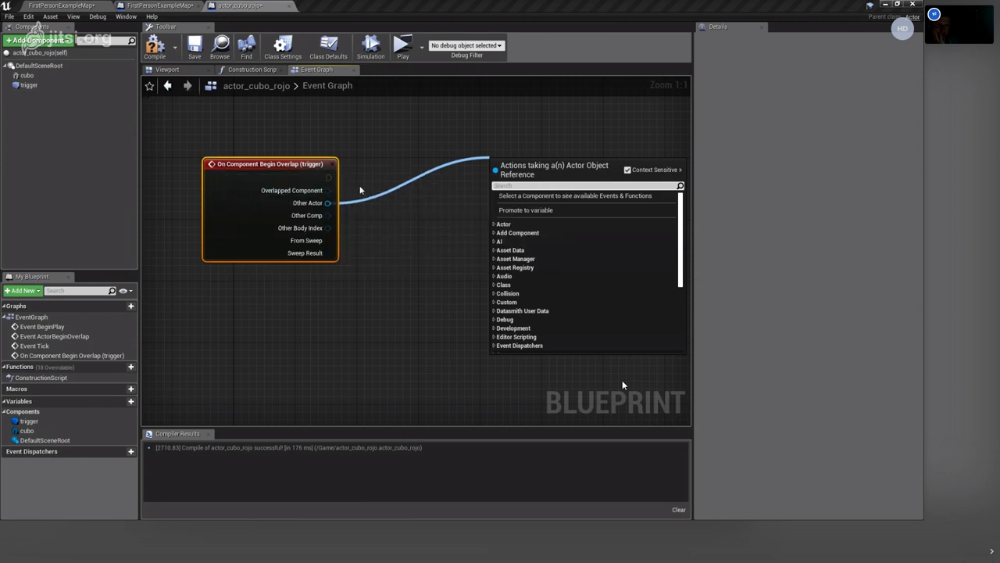
drag(328, 202, 423, 161)
text(ca)
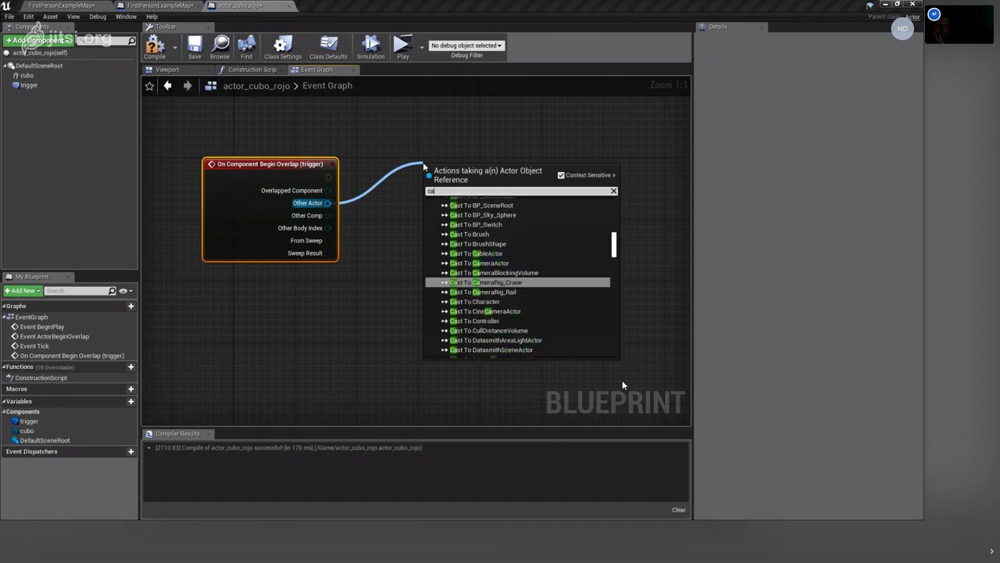
text(st to )
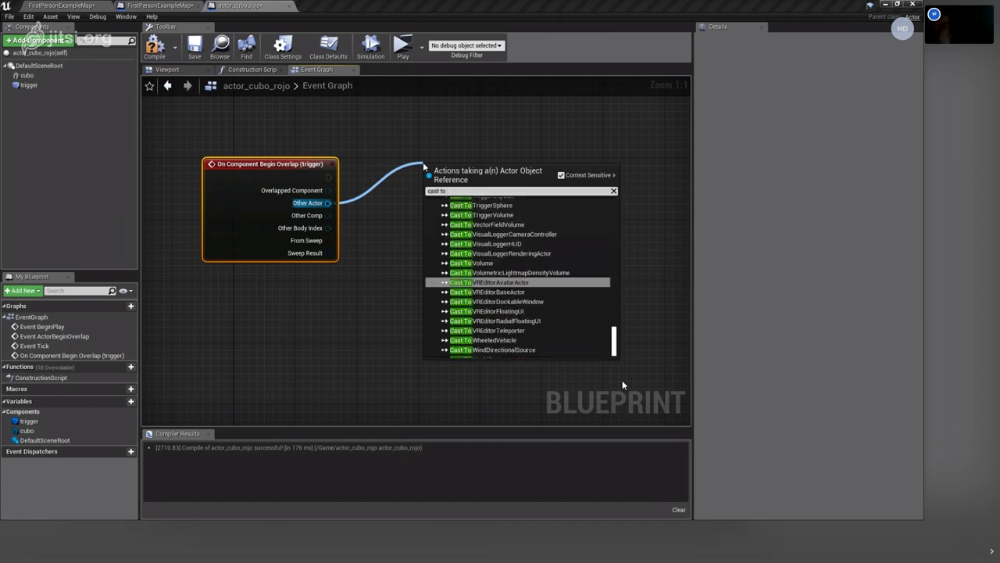
text(firs)
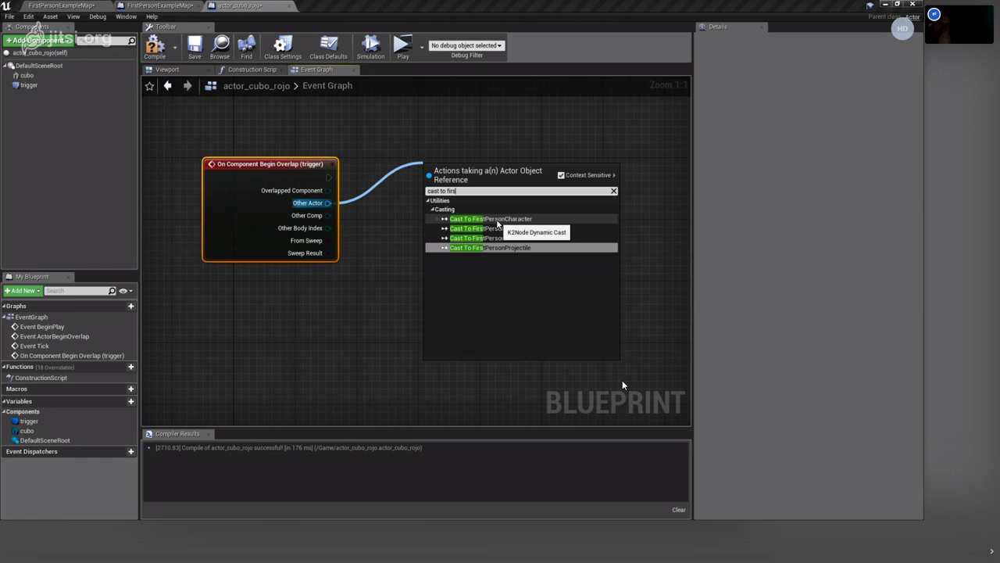
Add Cast To FirstPersonCharacter, wire Other Actor into its Object pin, and compile without errors.
click(497, 220)
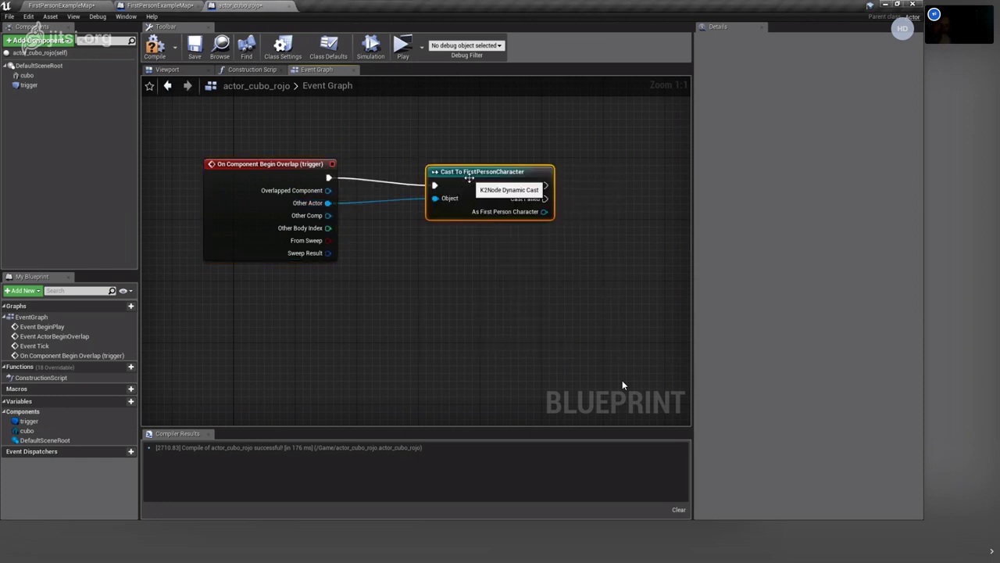
click(154, 47)
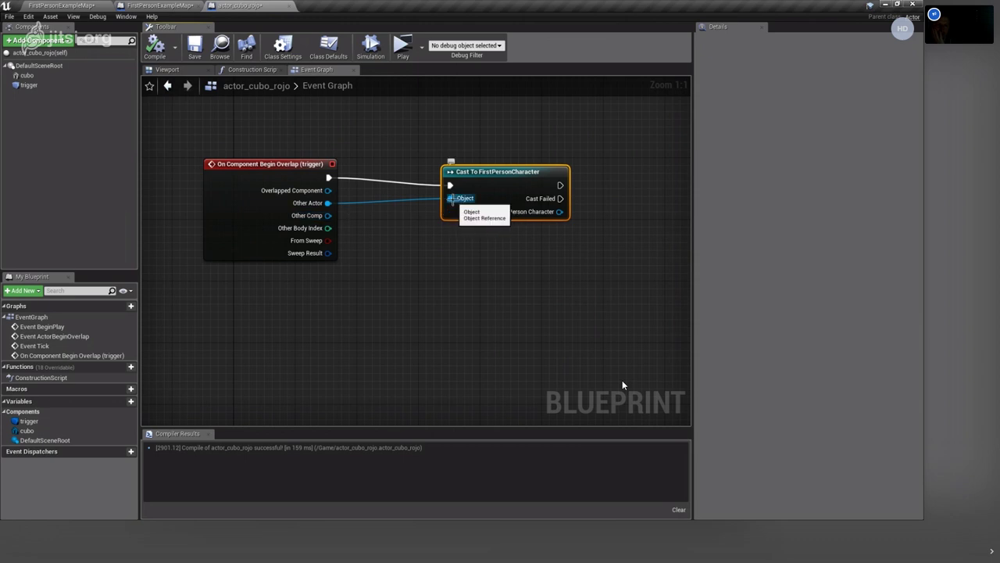
alt+click(450, 199)
click(150, 48)
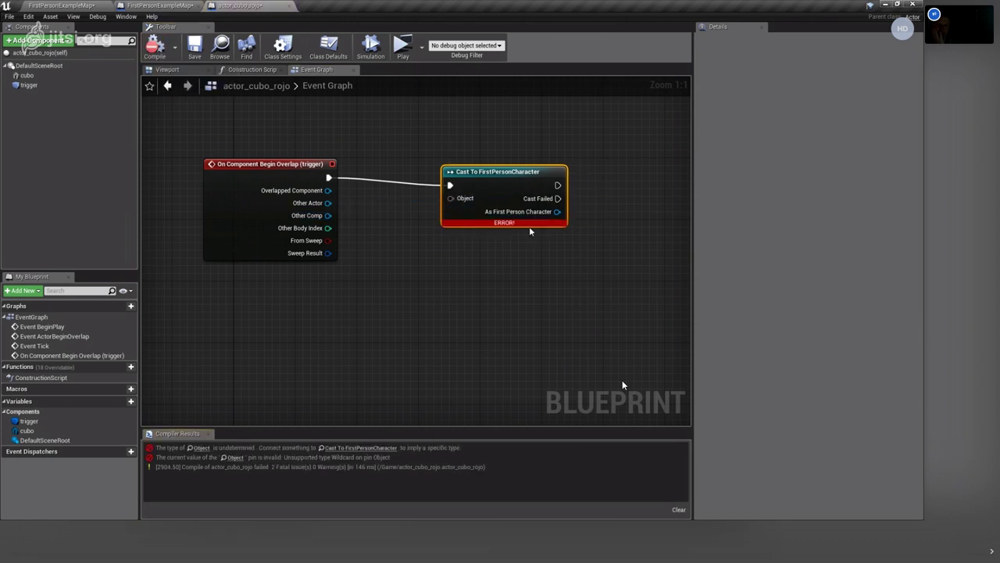
drag(327, 202, 450, 199)
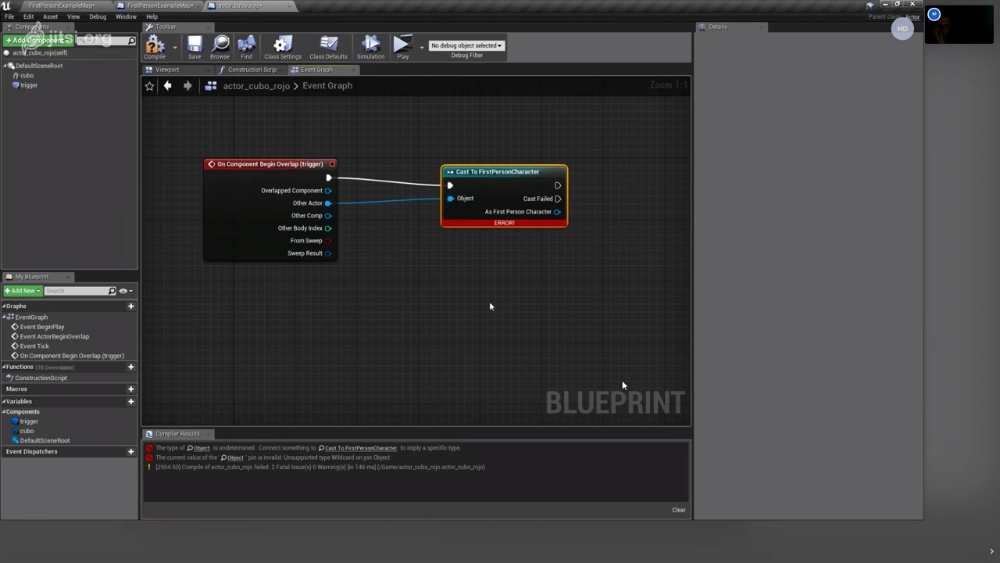
right_drag(490, 306, 191, 259)
click(154, 49)
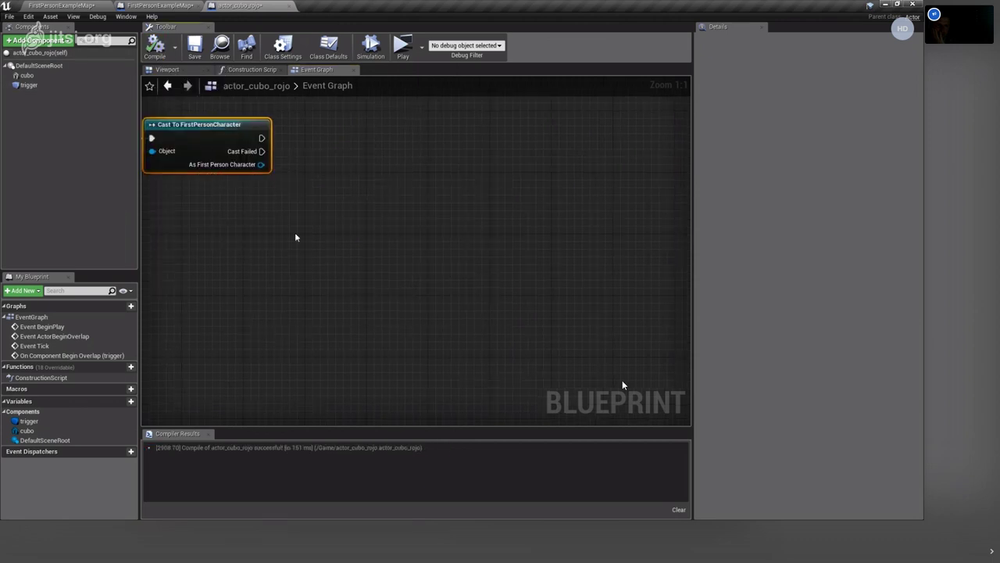
Reposition the cast node, then drag from its execution output and search 'print'.
right_drag(295, 237, 568, 279)
right_drag(506, 276, 467, 299)
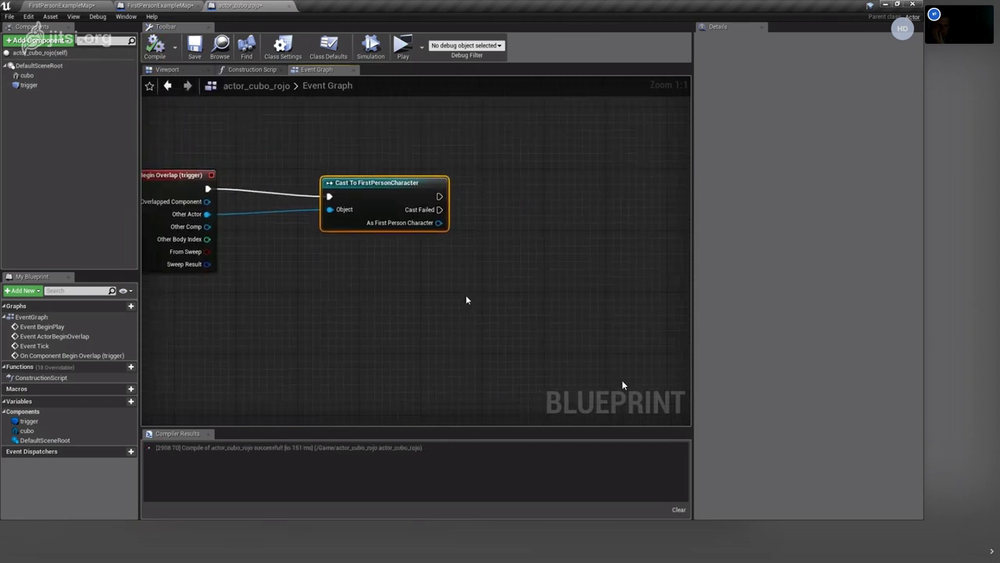
drag(366, 181, 337, 188)
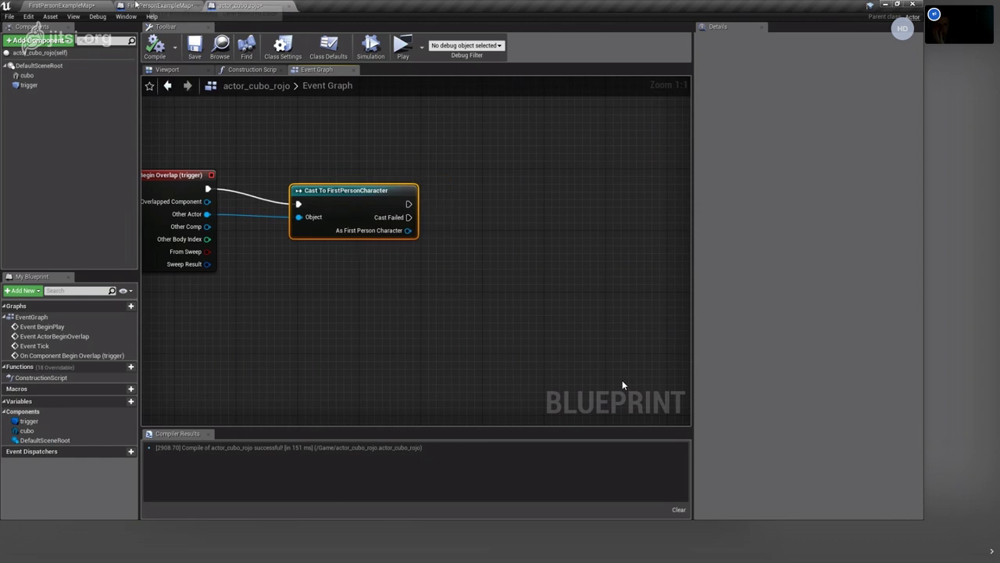
click(136, 5)
click(240, 6)
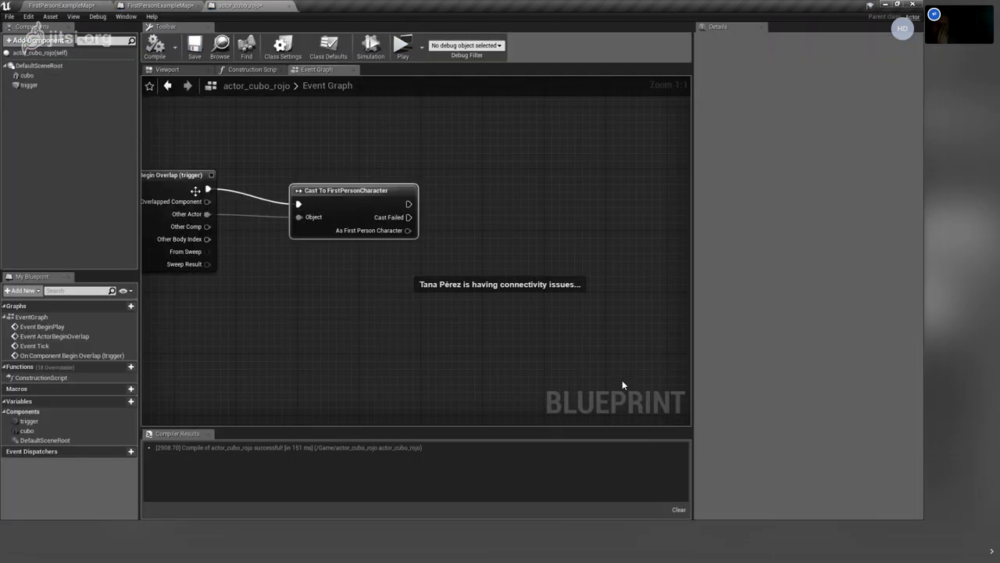
drag(408, 203, 506, 192)
text(print)
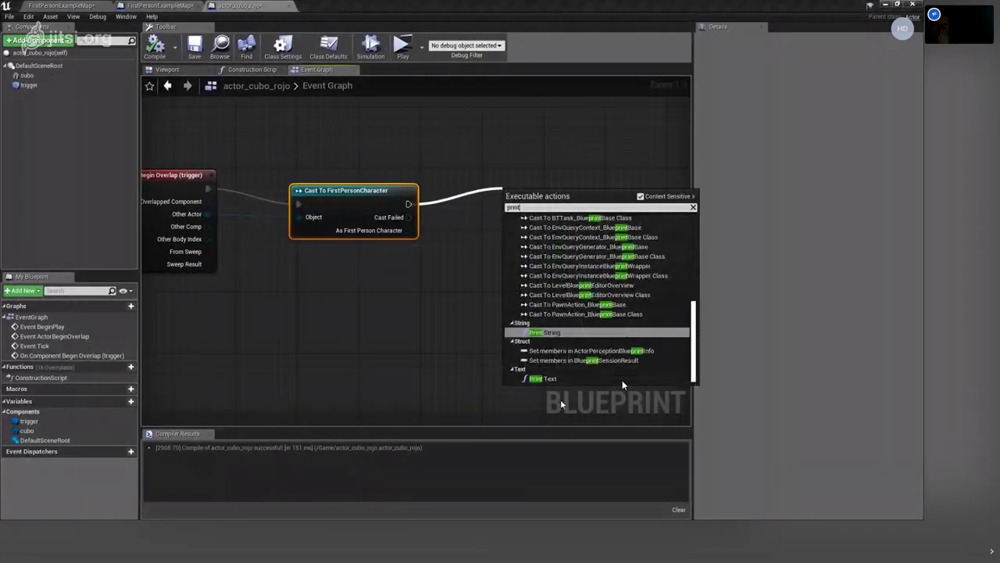
Add a Print String after the cast with In String 'soy el actor cubo rojo', then compile.
click(565, 335)
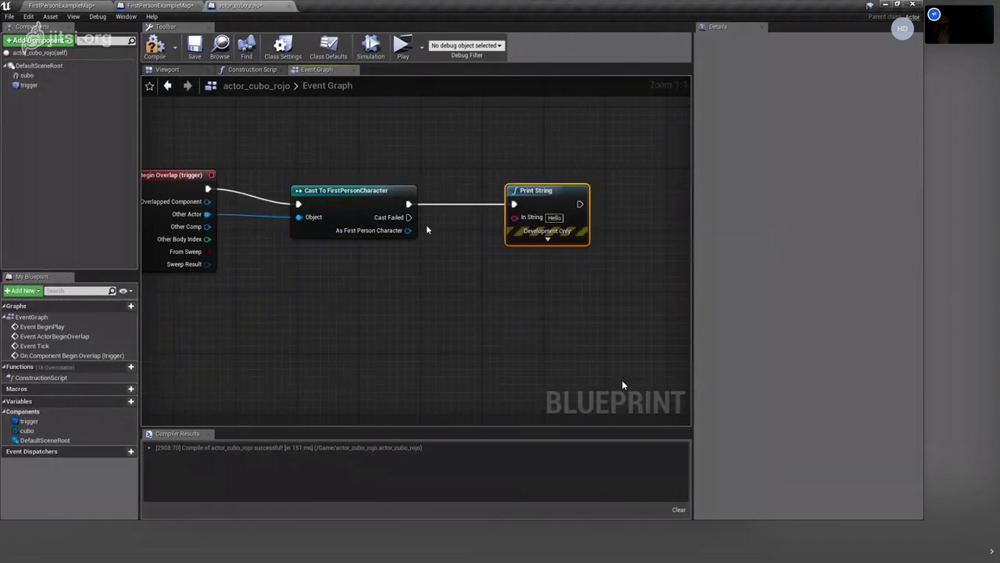
drag(554, 217, 569, 217)
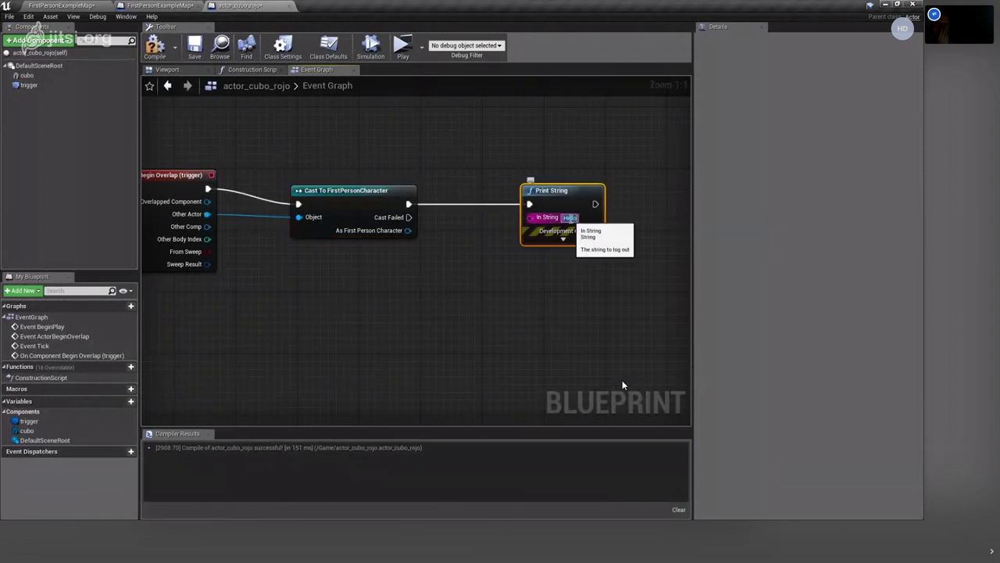
text(soy el c)
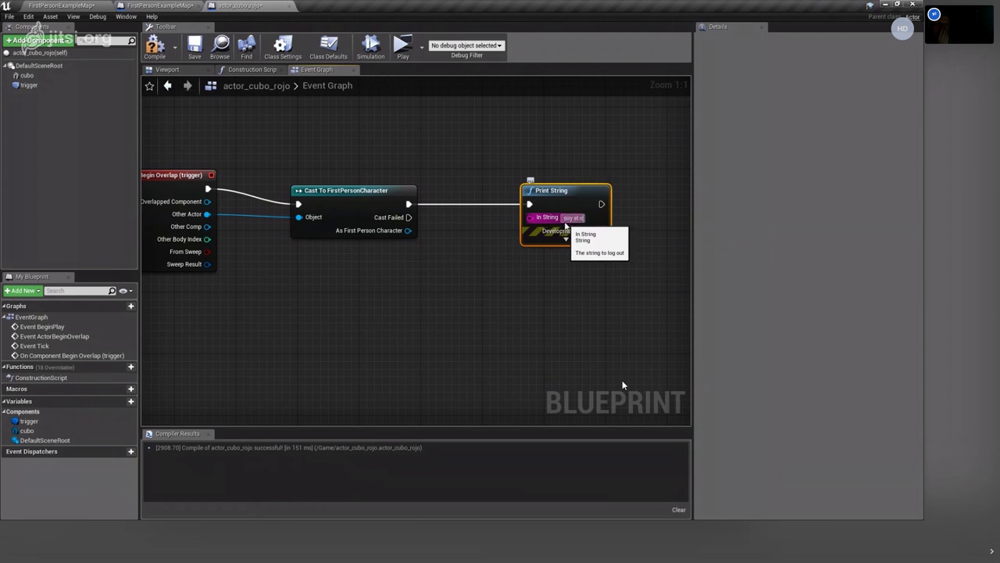
text(ubo rojo)
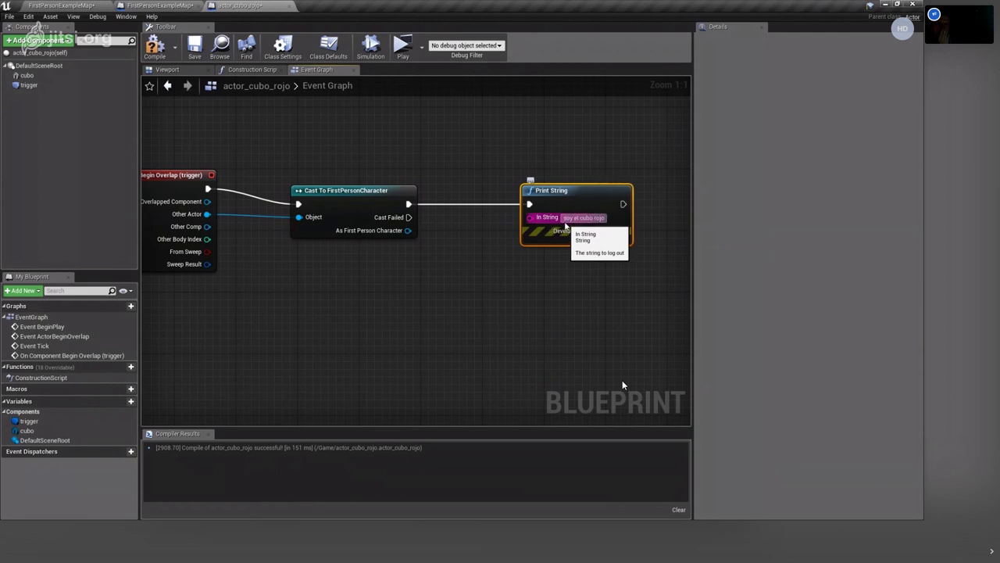
key(BackSpace)
key(BackSpace)
key(BackSpace)
key(BackSpace)
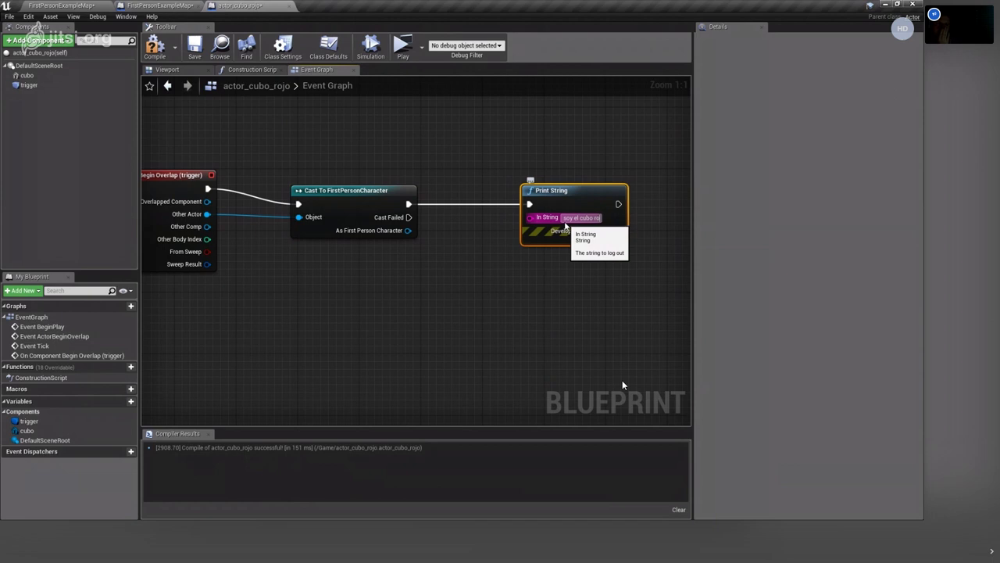
key(BackSpace)
key(BackSpace)
key(BackSpace)
key(BackSpace)
key(BackSpace)
key(BackSpace)
text(actor)
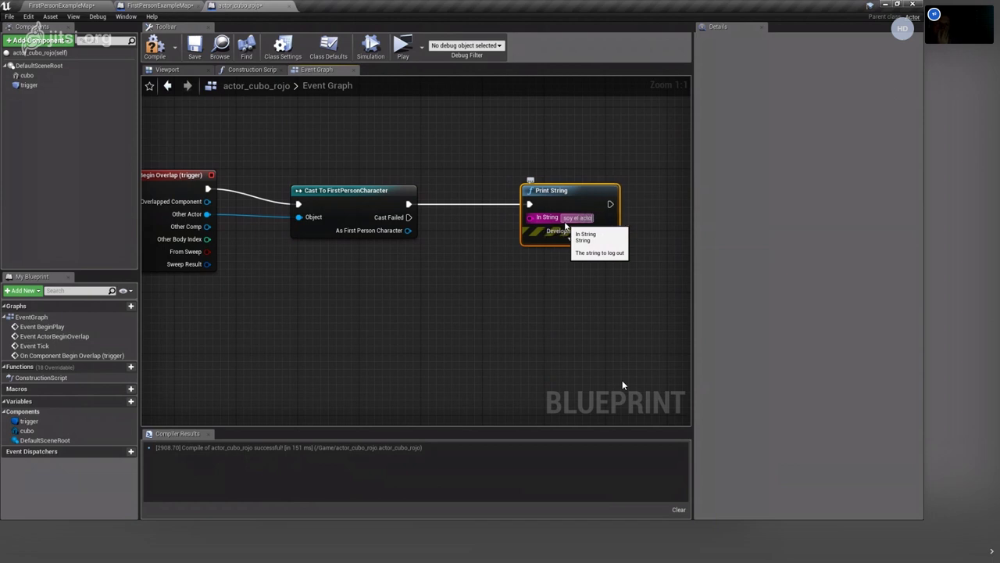
text( cubo rojo)
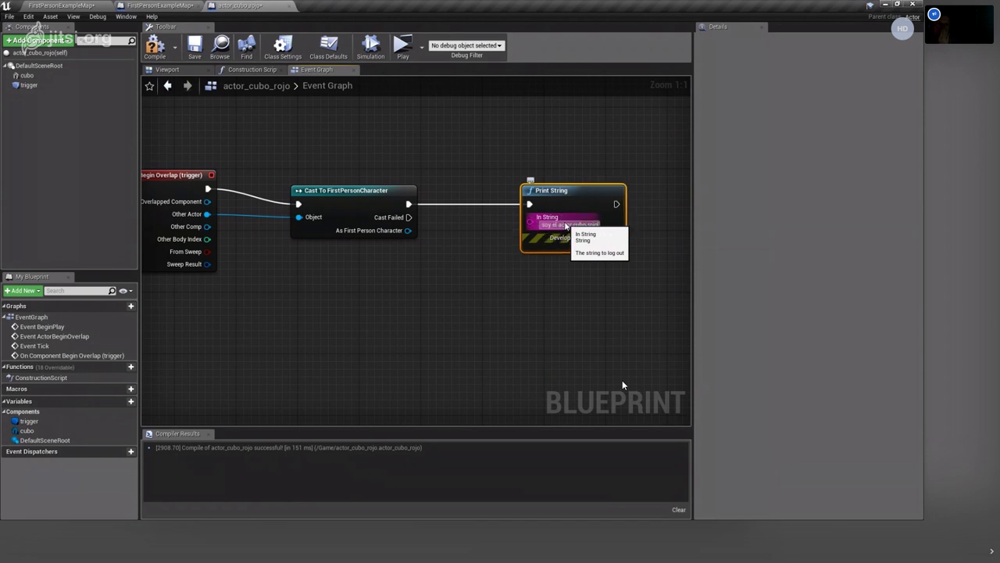
key(Return)
click(478, 327)
click(155, 47)
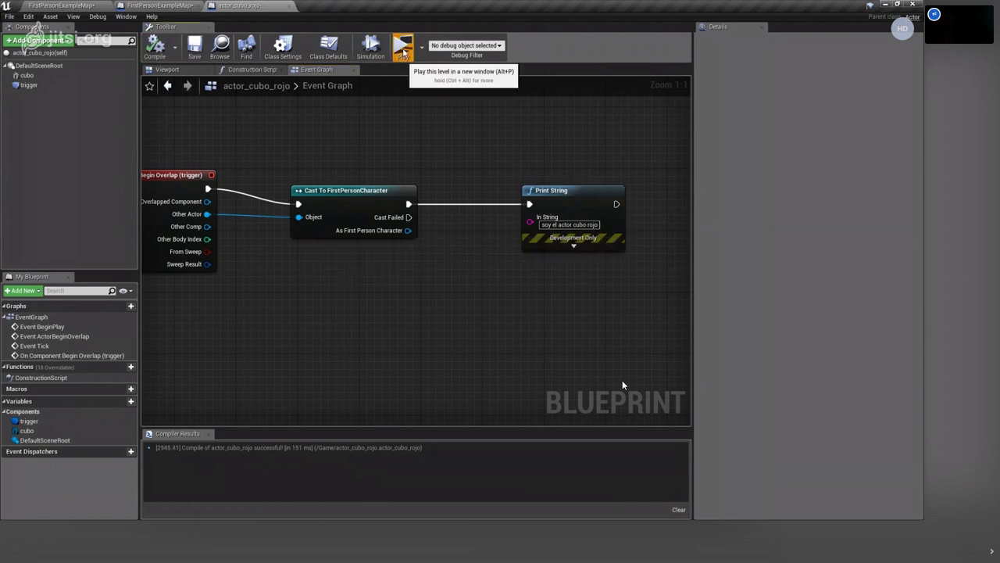
click(403, 52)
click(744, 85)
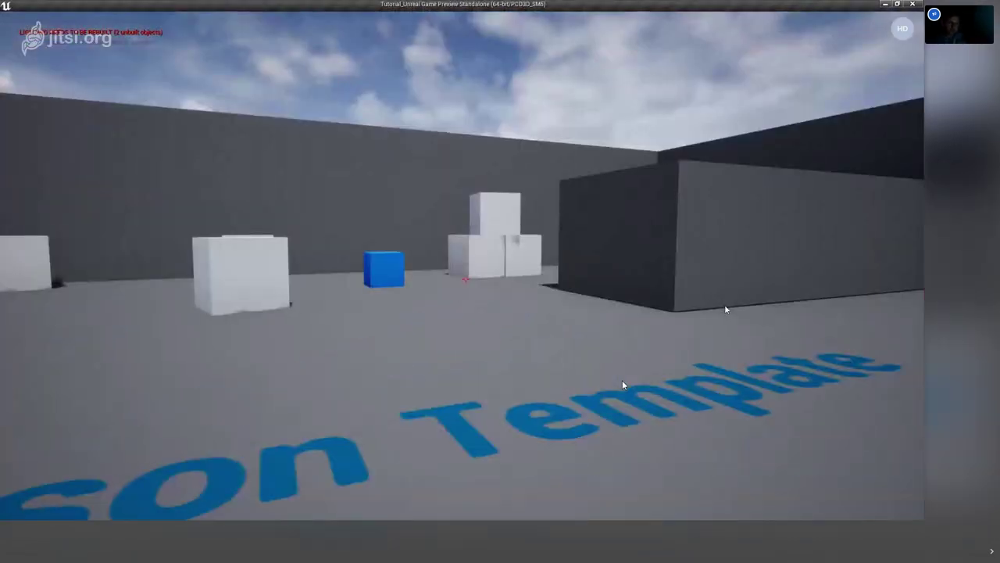
drag(724, 308, 765, 338)
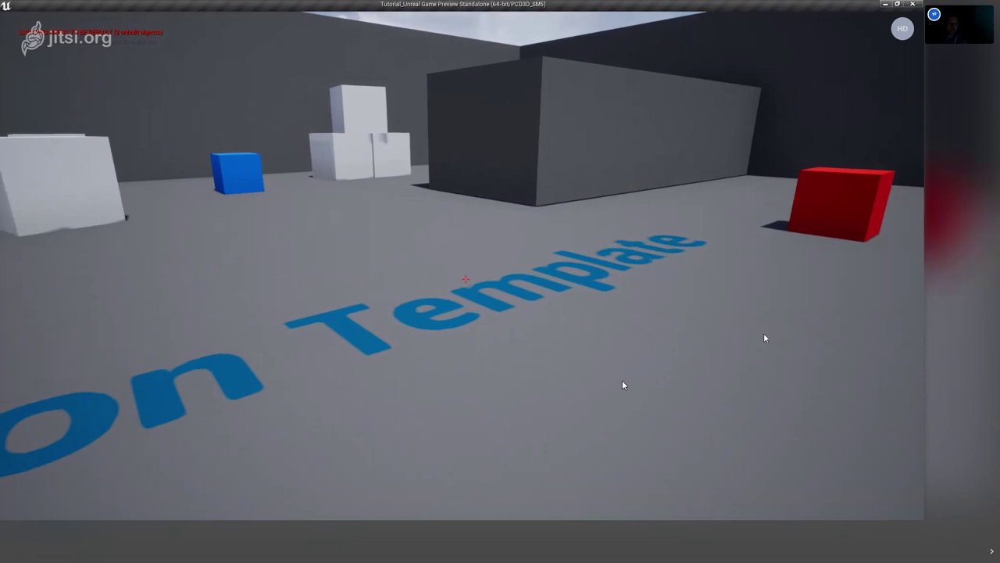
mouse_move(765, 338)
mouse_down()
mouse_move(786, 344)
mouse_move(659, 393)
mouse_move(924, 342)
mouse_move(896, 319)
mouse_move(871, 319)
mouse_up()
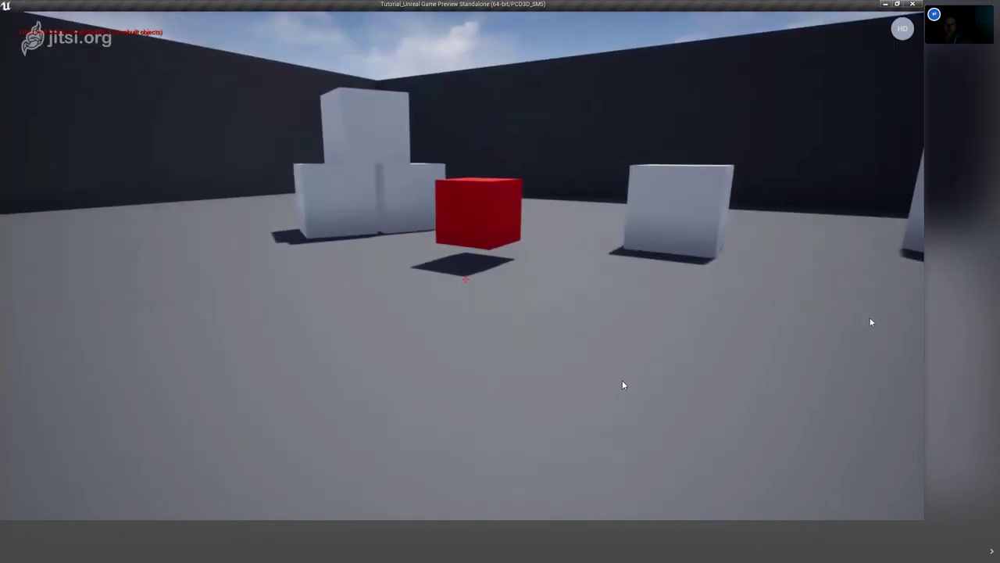
key(w)
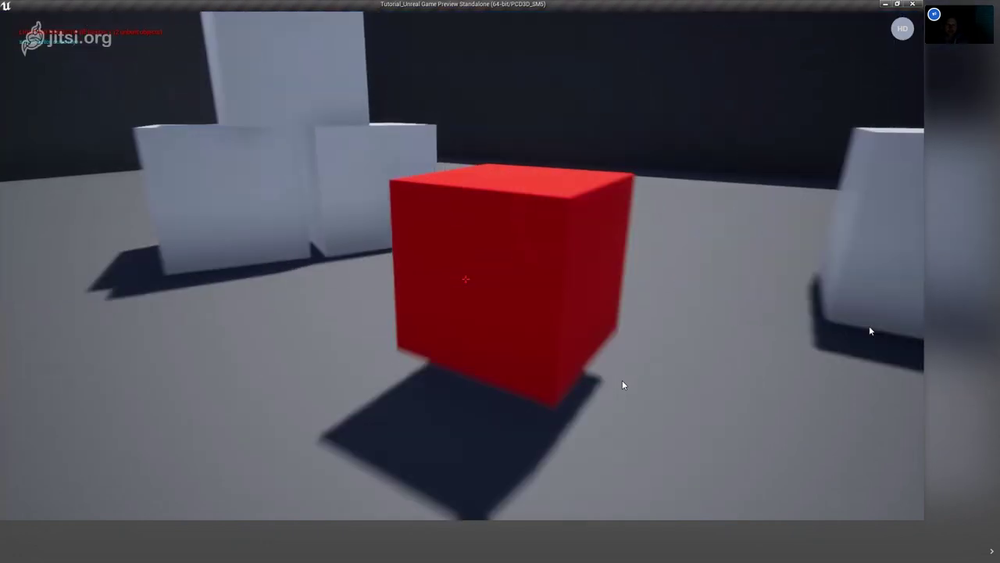
key(s)
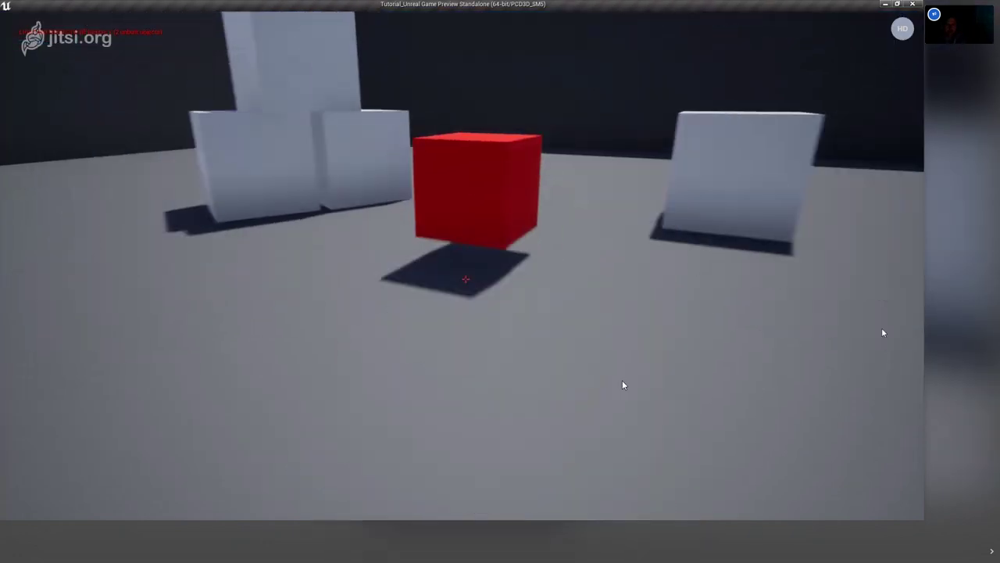
key(w)
key(s)
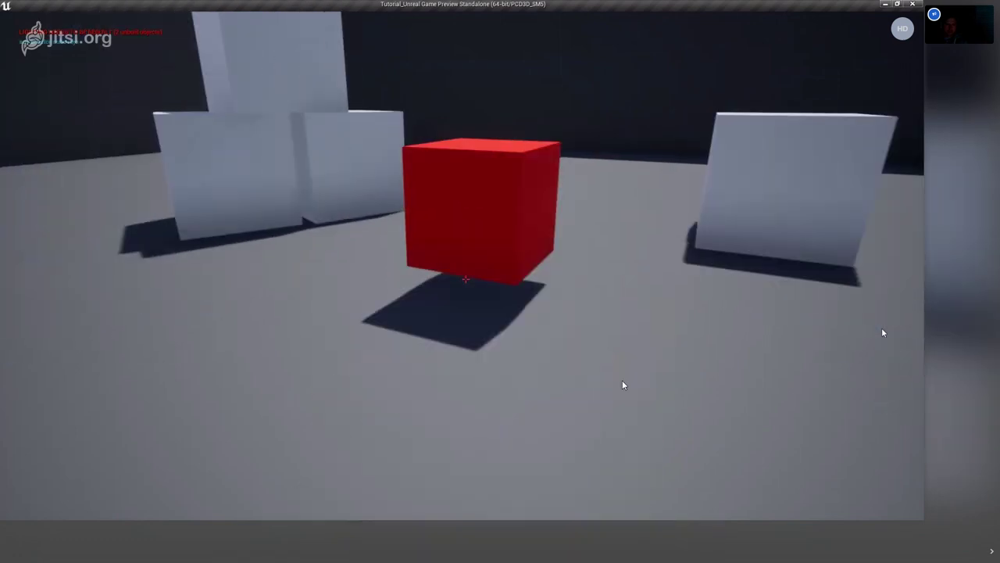
key(w)
key(w)
key(s)
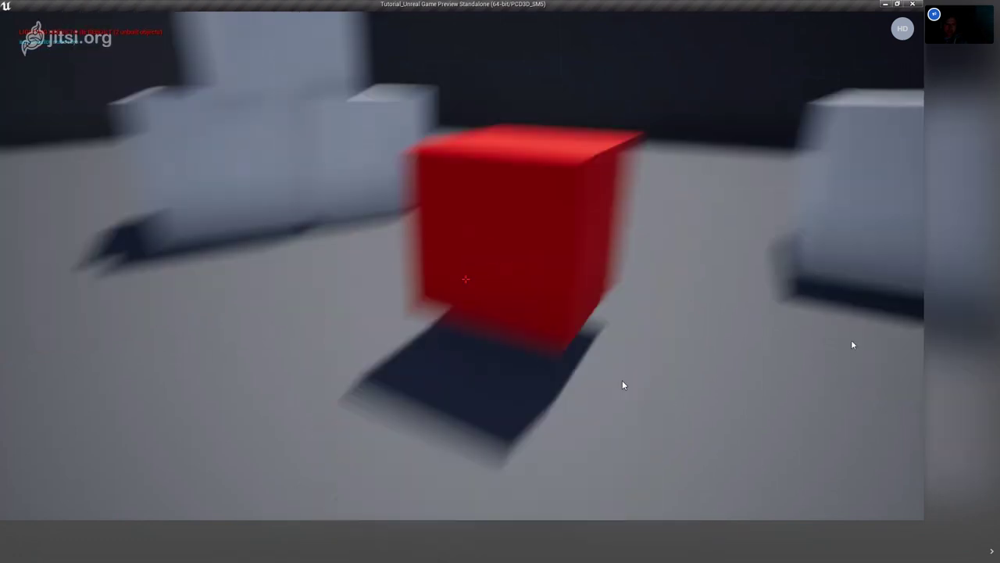
key(w)
key(s)
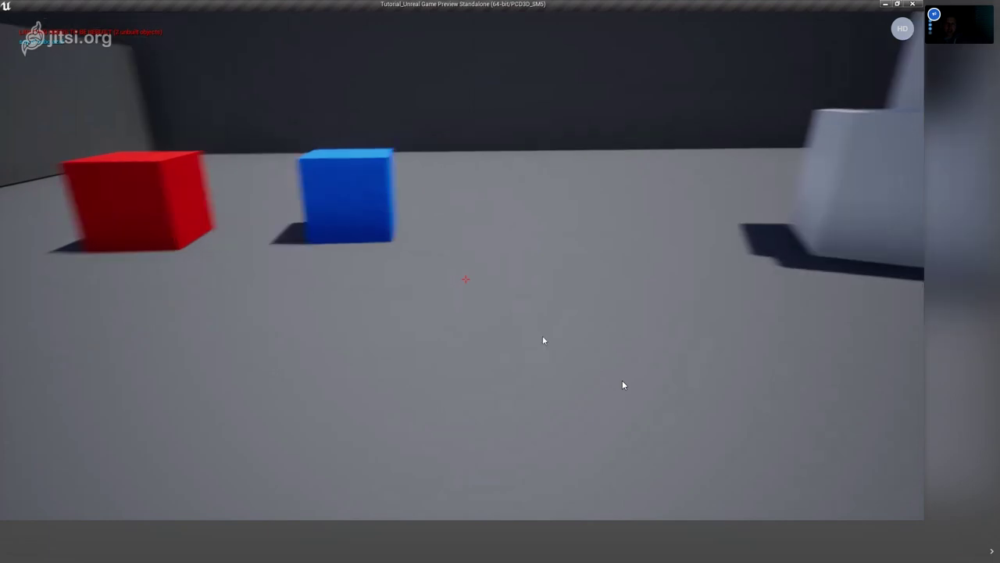
key(w)
key(s)
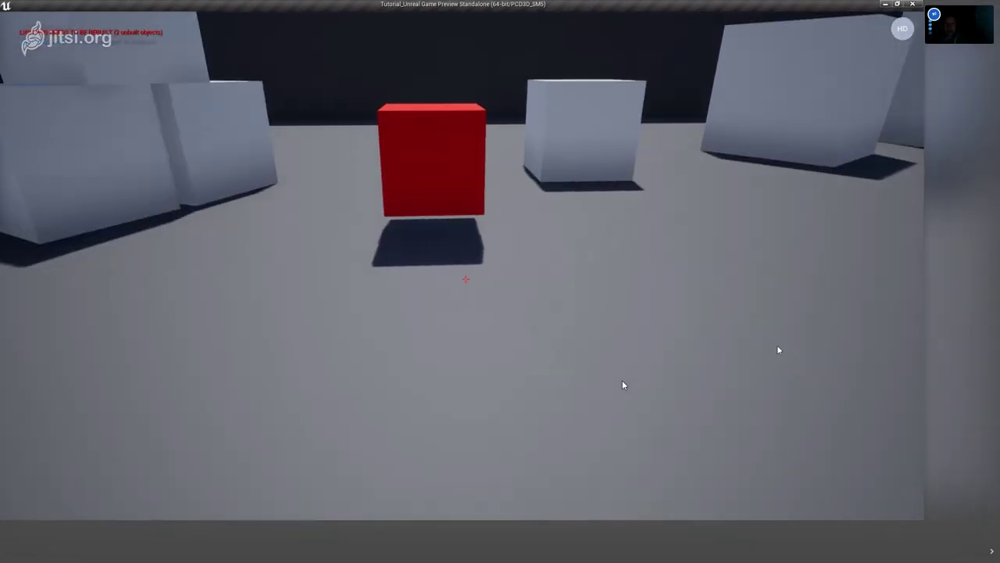
key(Escape)
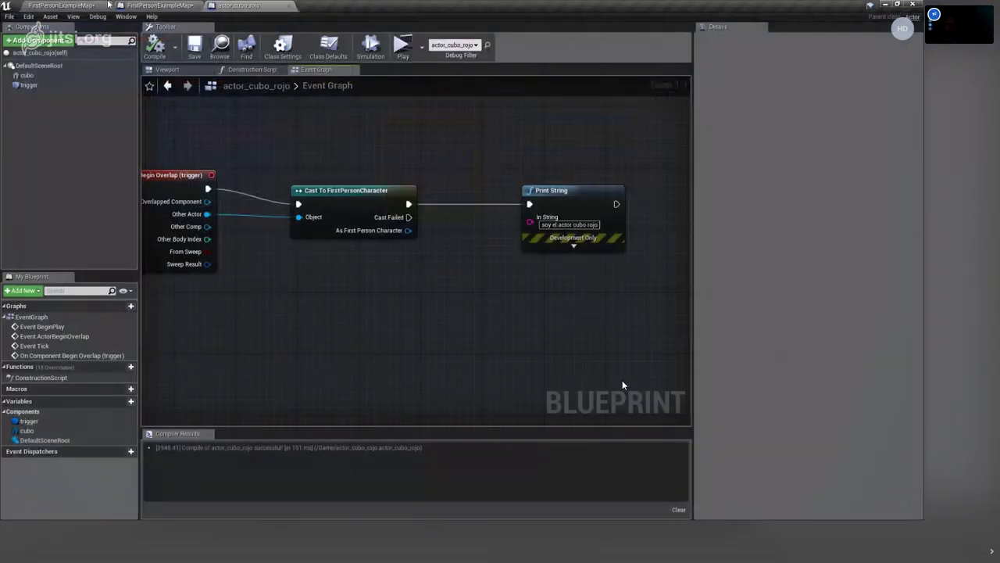
Rebuild FirstPersonExampleMap's lighting so map check reports 0 errors, then move the viewport camera closer.
click(88, 5)
click(439, 47)
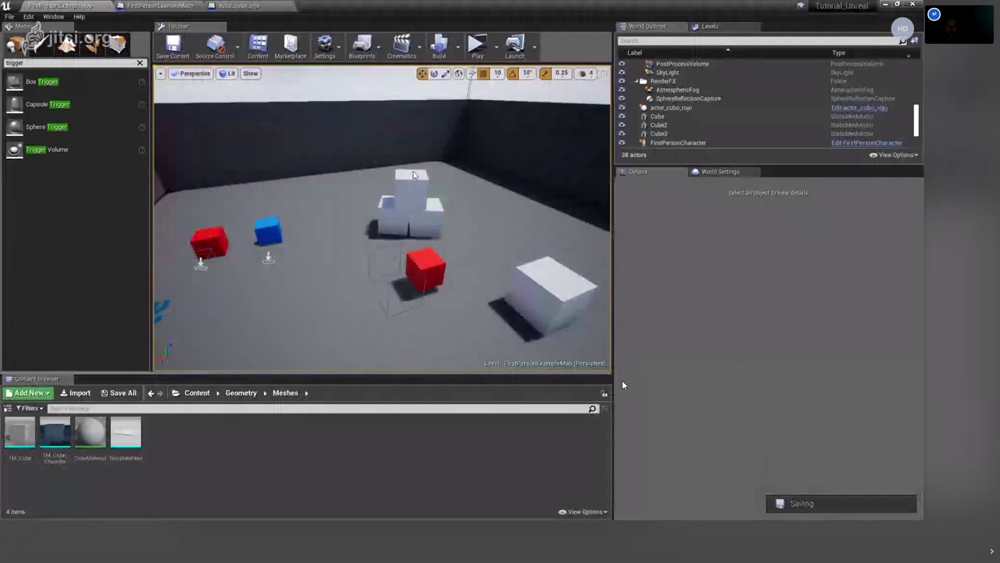
drag(383, 356, 384, 313)
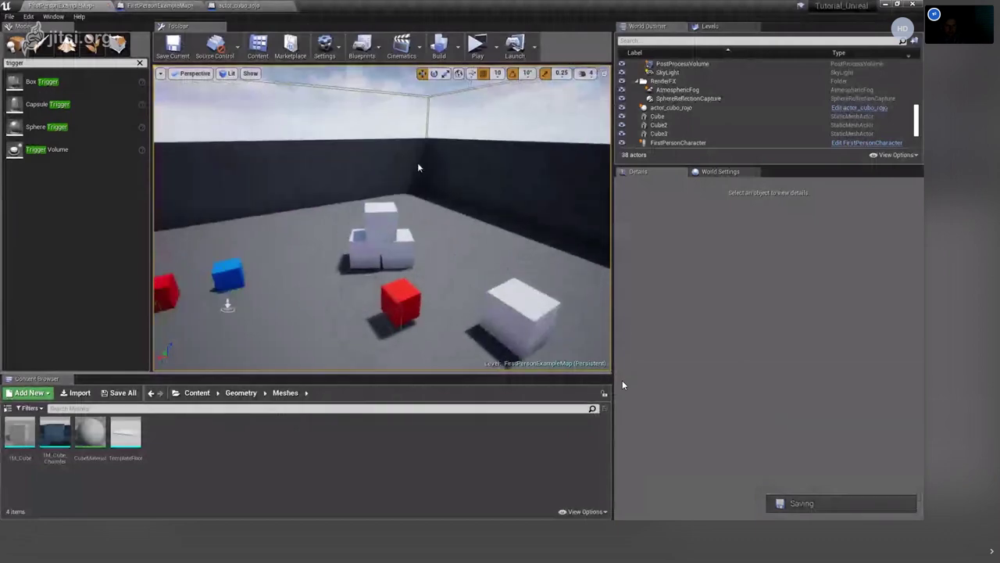
Give the Print String node a dark teal text colour, recompile, and briefly play-test.
click(238, 6)
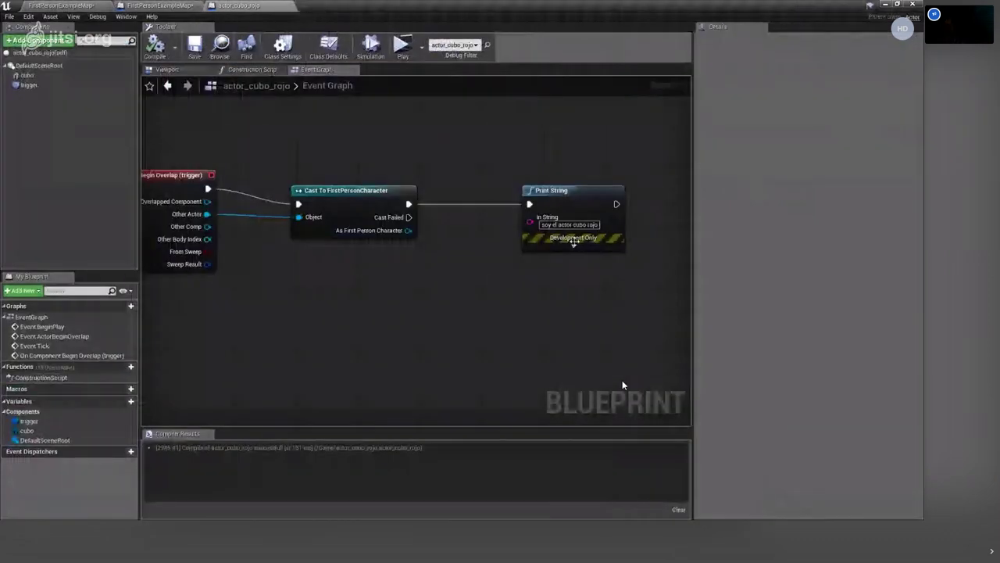
click(574, 307)
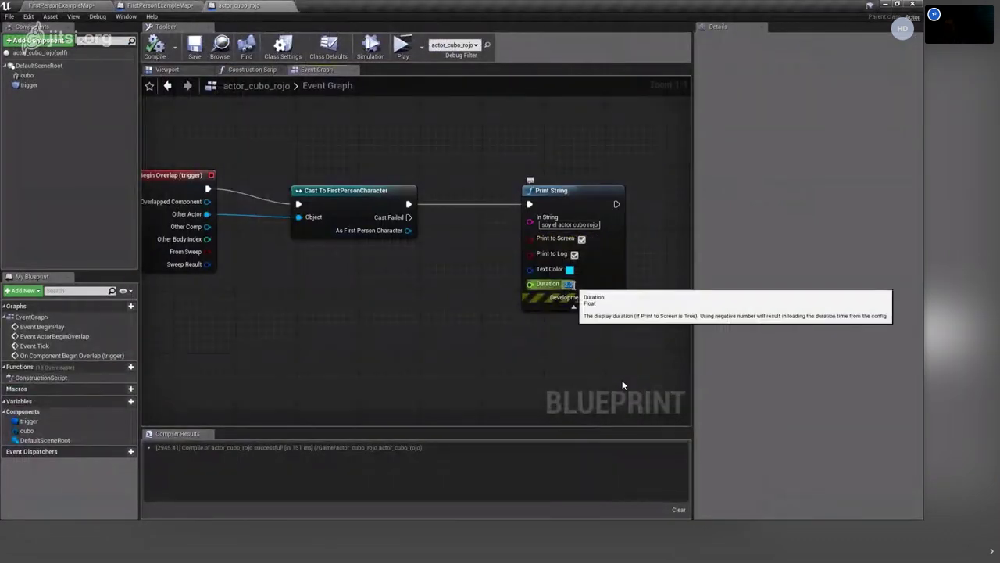
click(569, 269)
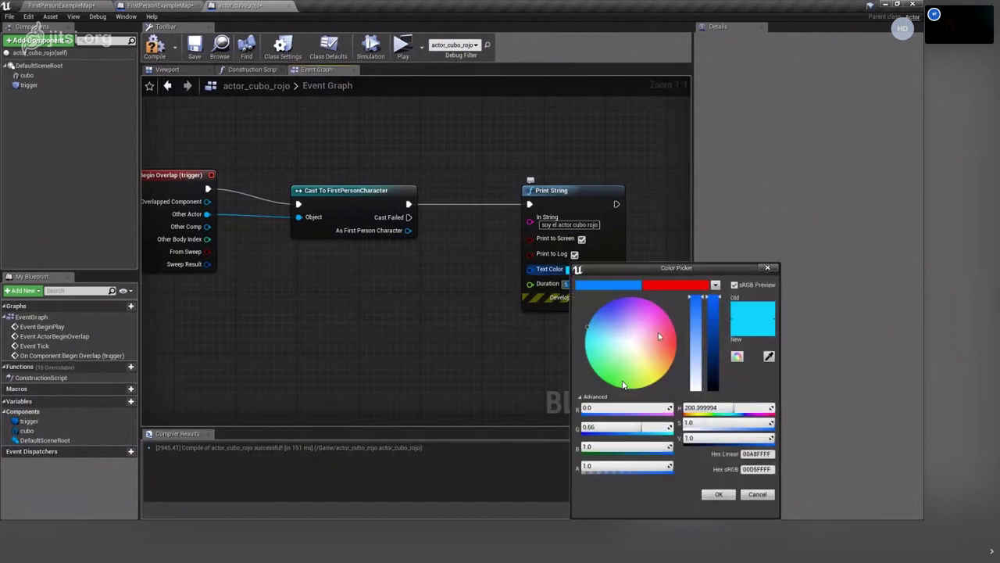
drag(713, 360, 716, 379)
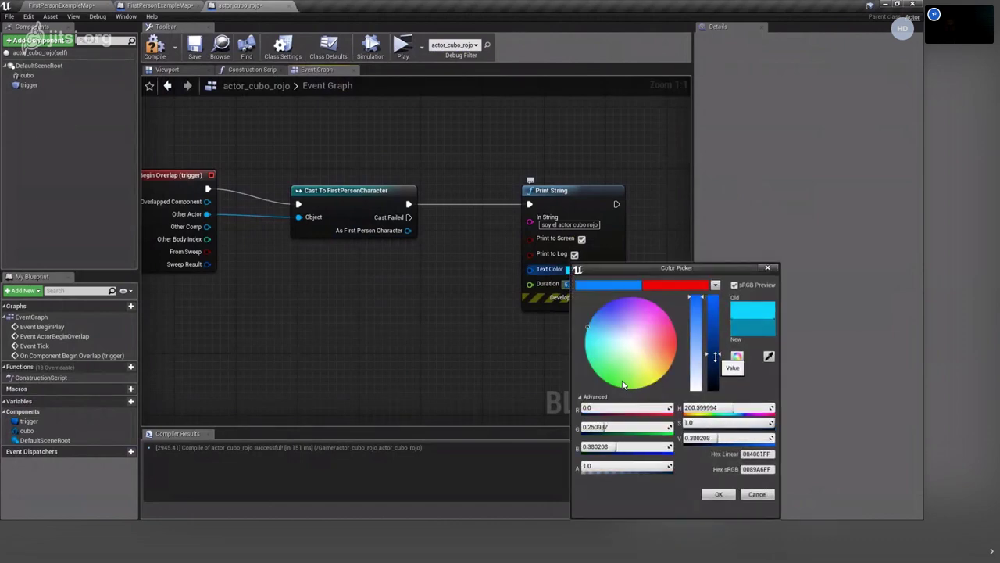
click(719, 494)
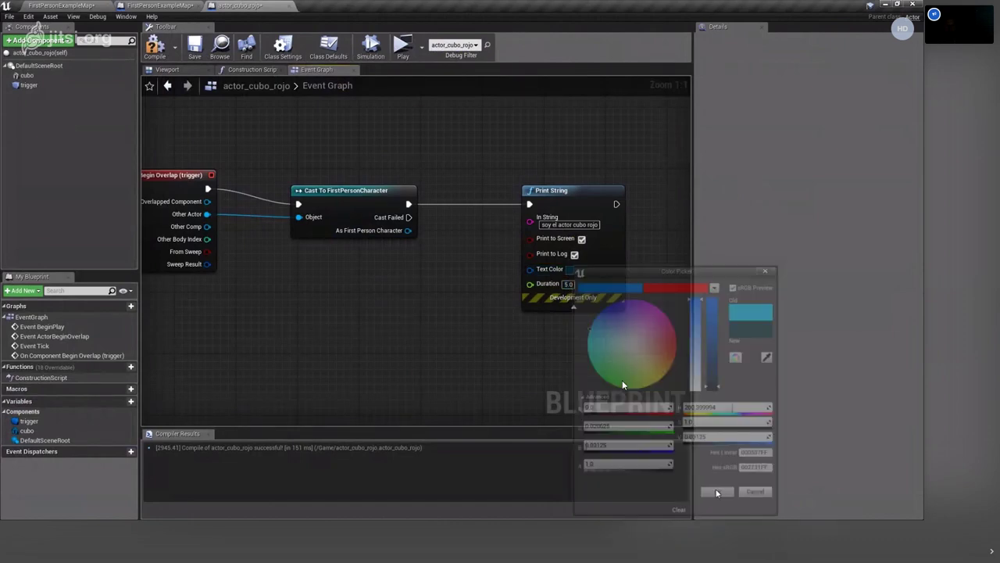
click(155, 47)
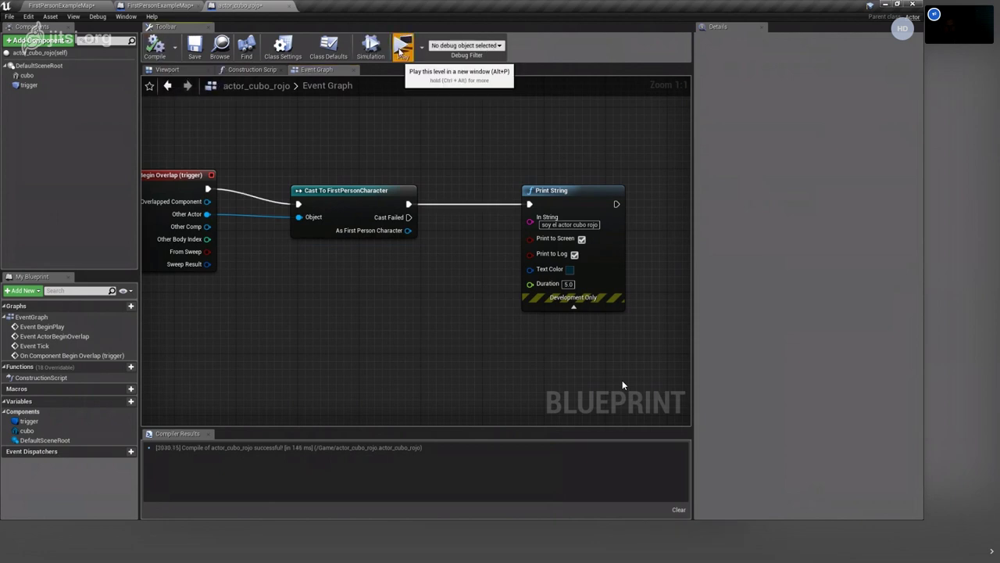
click(400, 49)
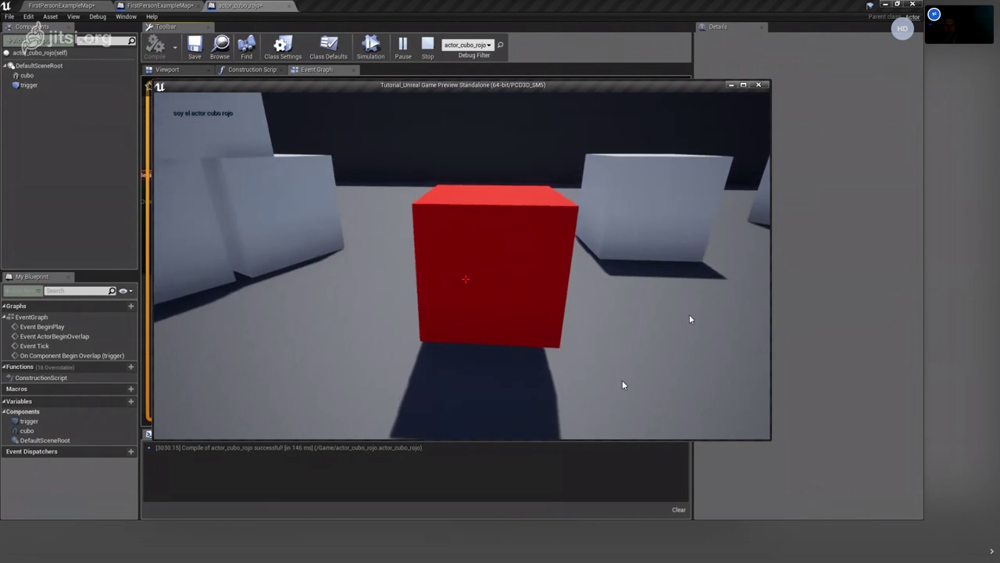
key(Escape)
Shift the message text colour toward teal and play-test by walking up to the red cube.
click(565, 271)
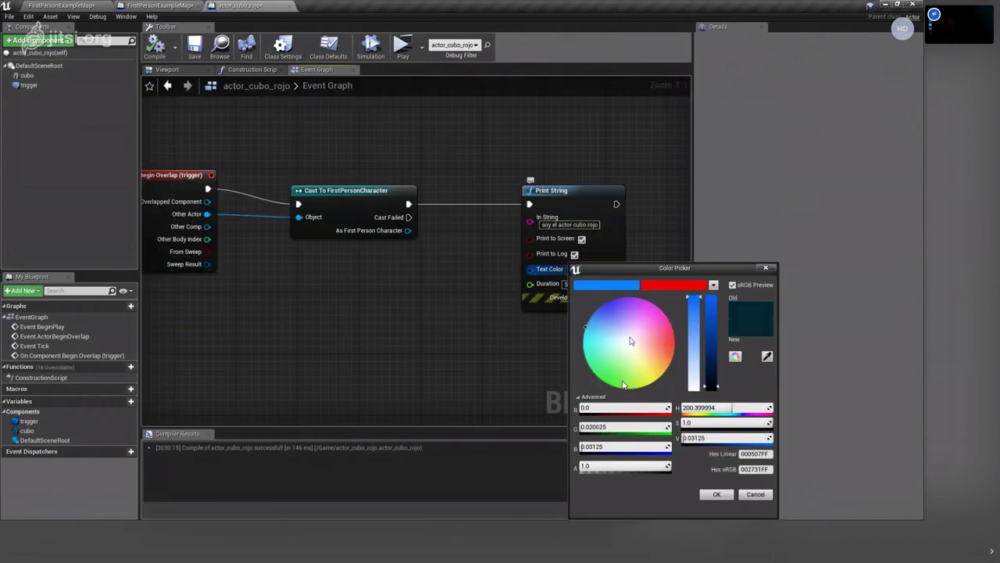
drag(590, 329, 576, 355)
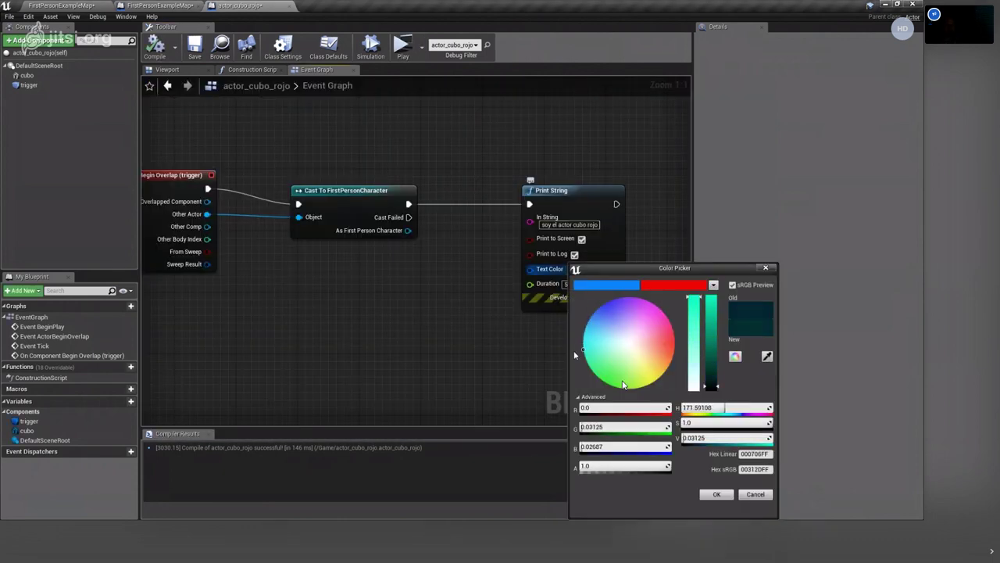
click(713, 494)
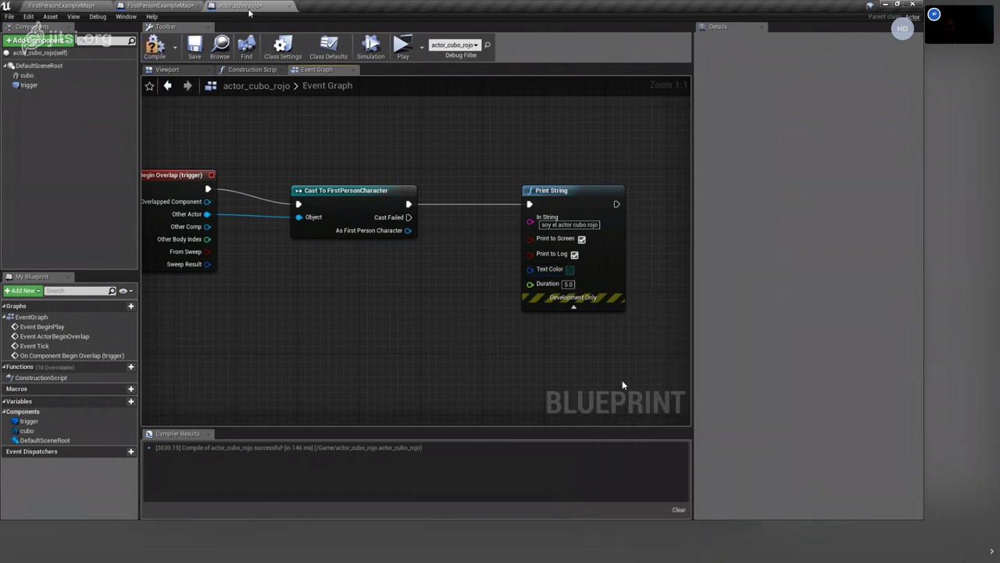
click(395, 50)
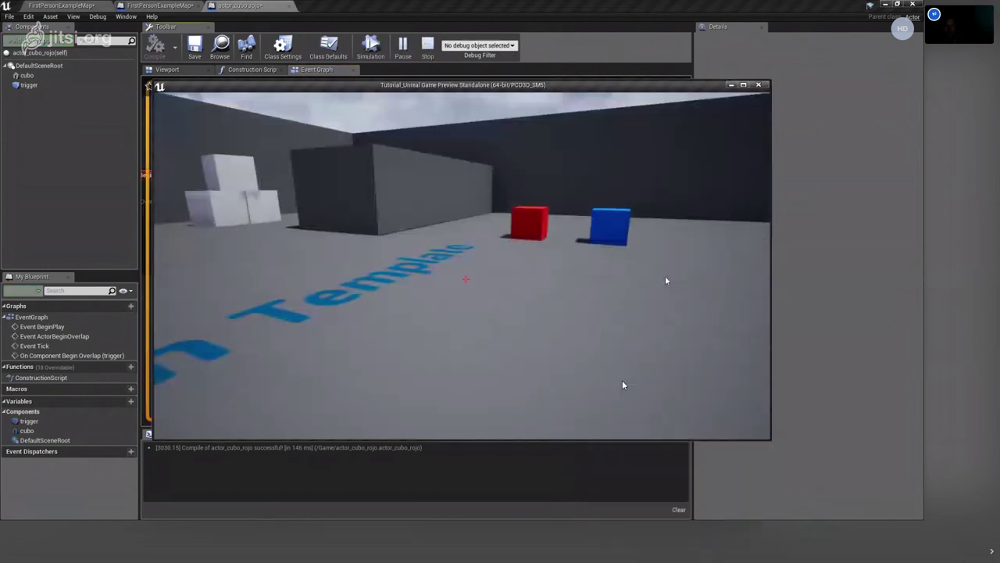
key(w)
key(Escape)
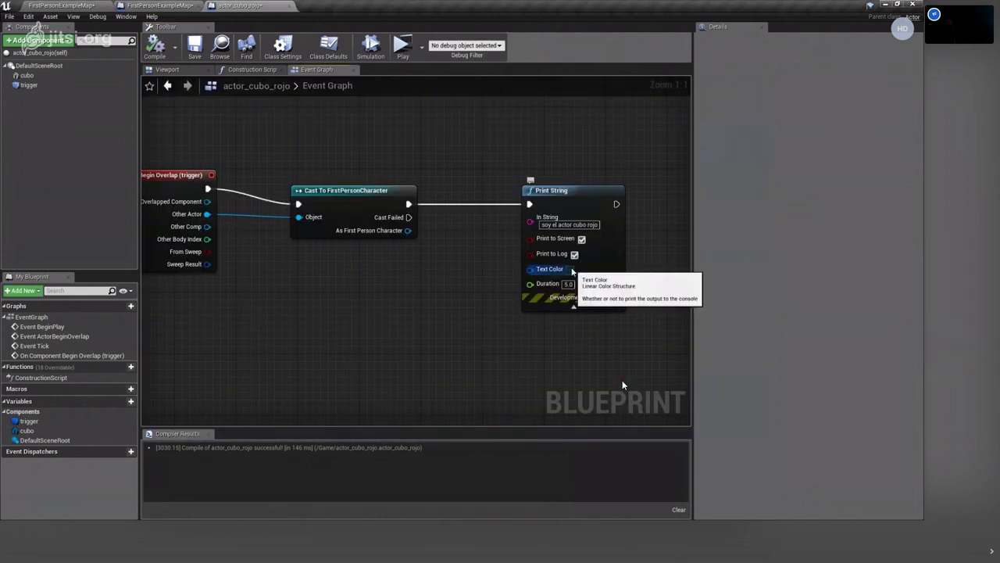
Set the message text colour to bright blue and recompile actor_cubo_rojo.
click(570, 269)
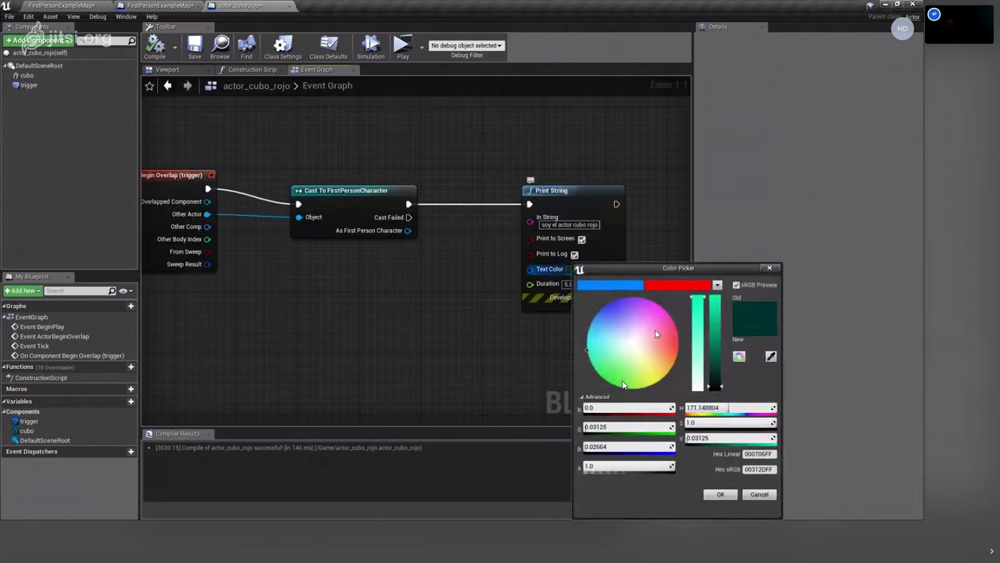
click(592, 332)
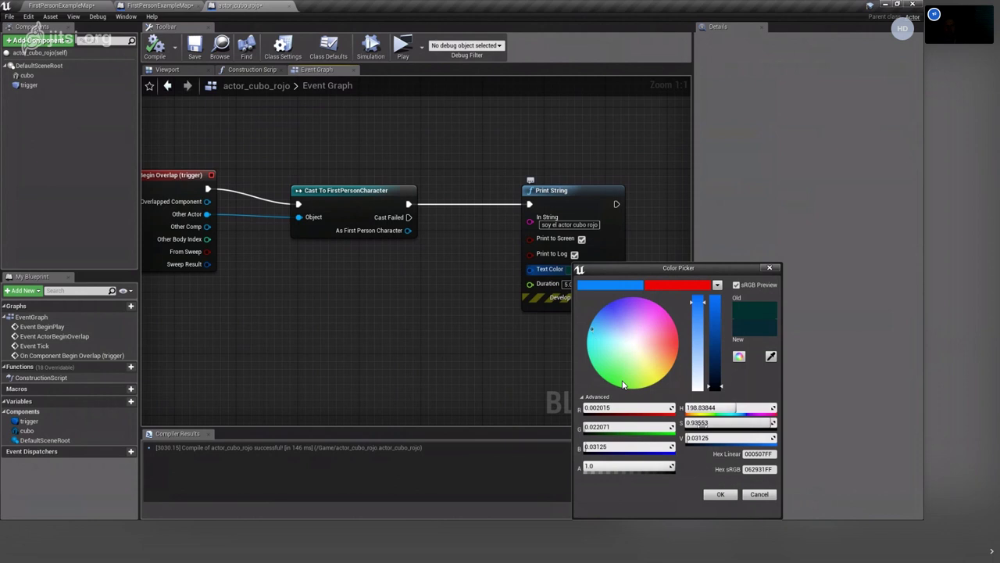
click(715, 301)
drag(715, 301, 716, 338)
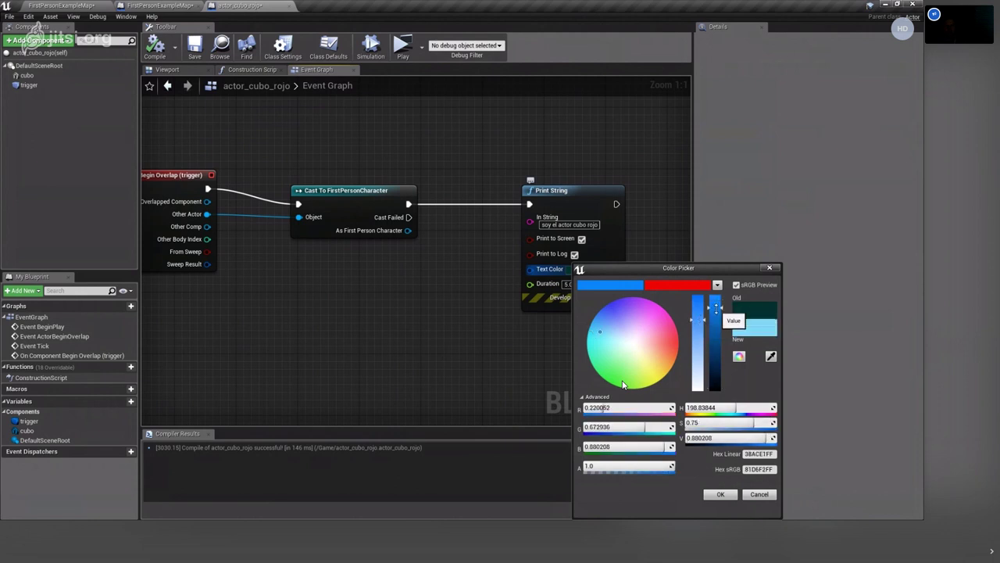
click(611, 283)
click(720, 494)
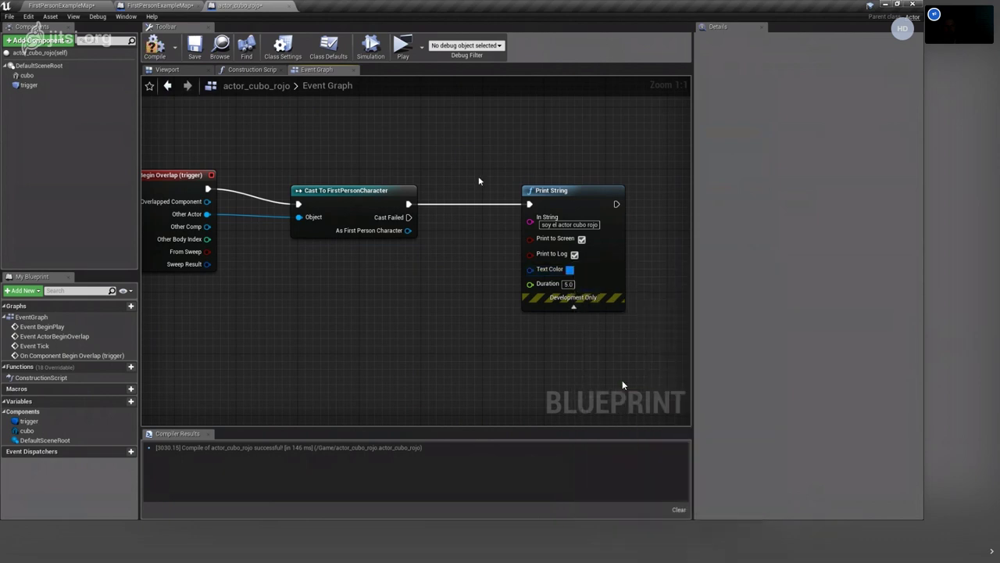
click(155, 47)
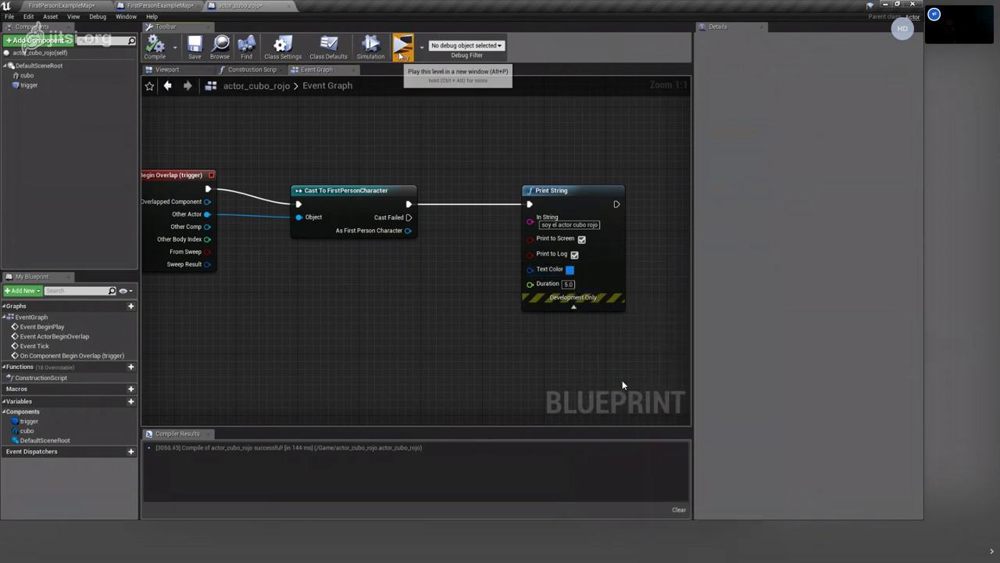
Play the level, walking into the blue cube then the red cube to see each message.
click(401, 53)
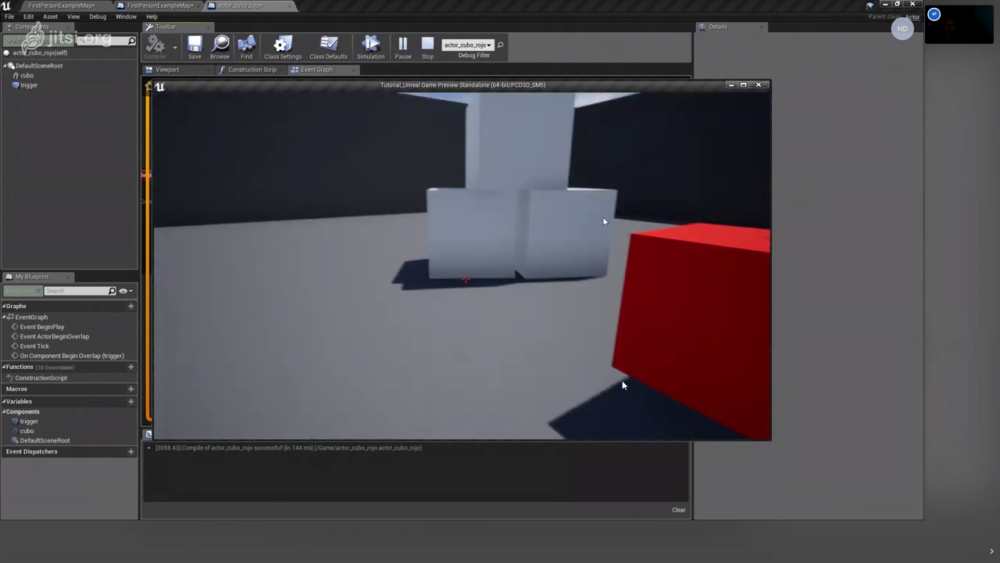
key(w)
key(a)
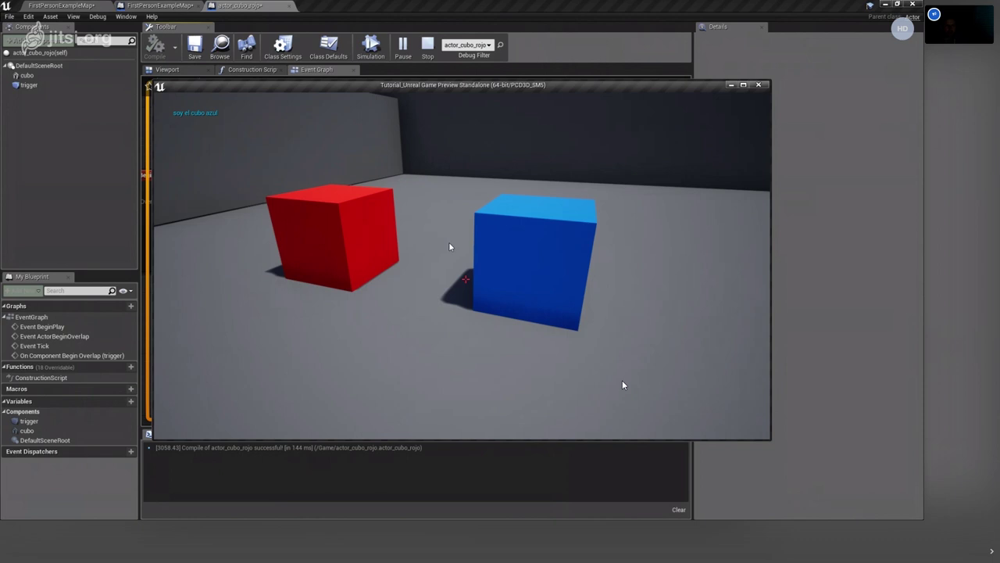
key(d)
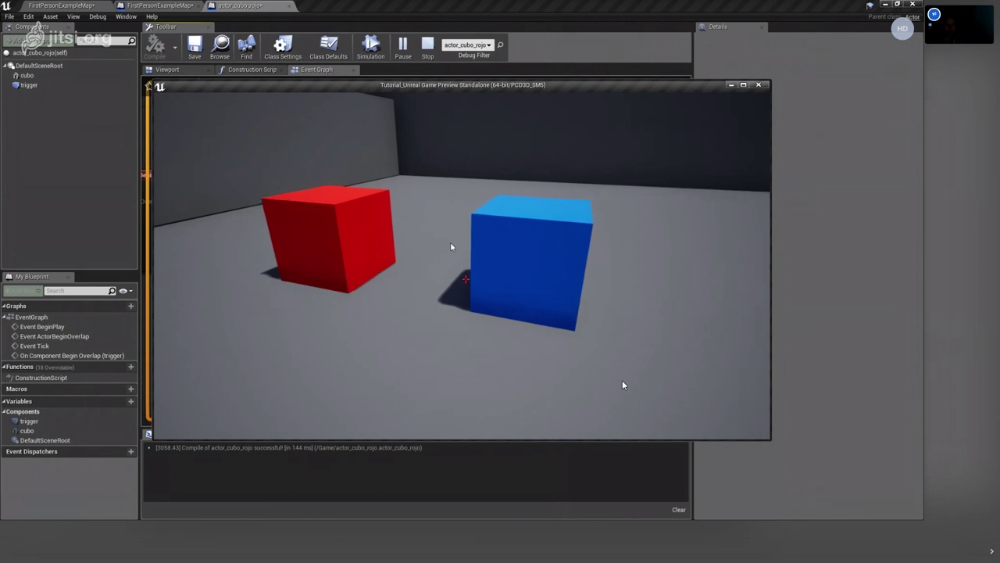
key(a)
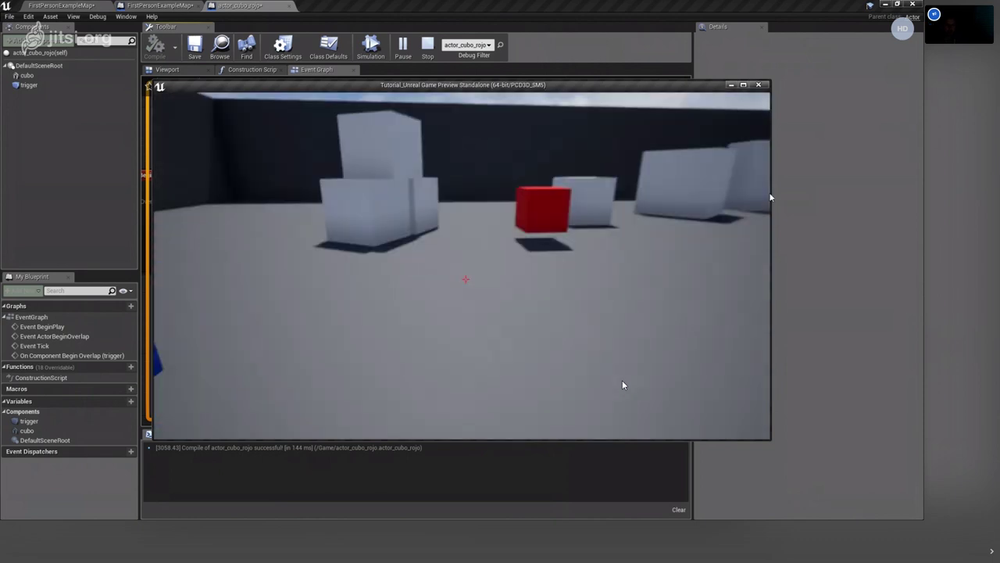
key(w)
mouse_move(742, 211)
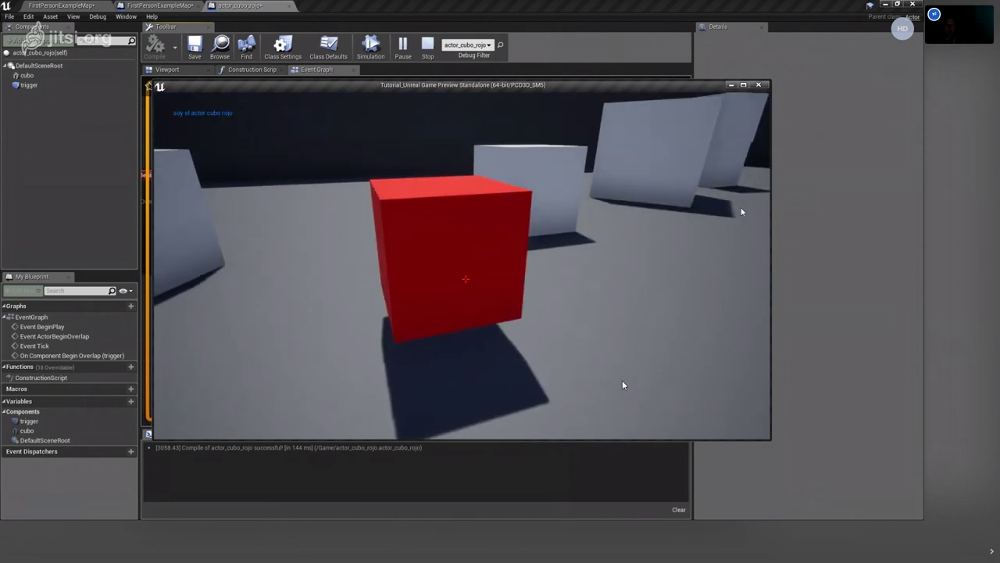
key(Escape)
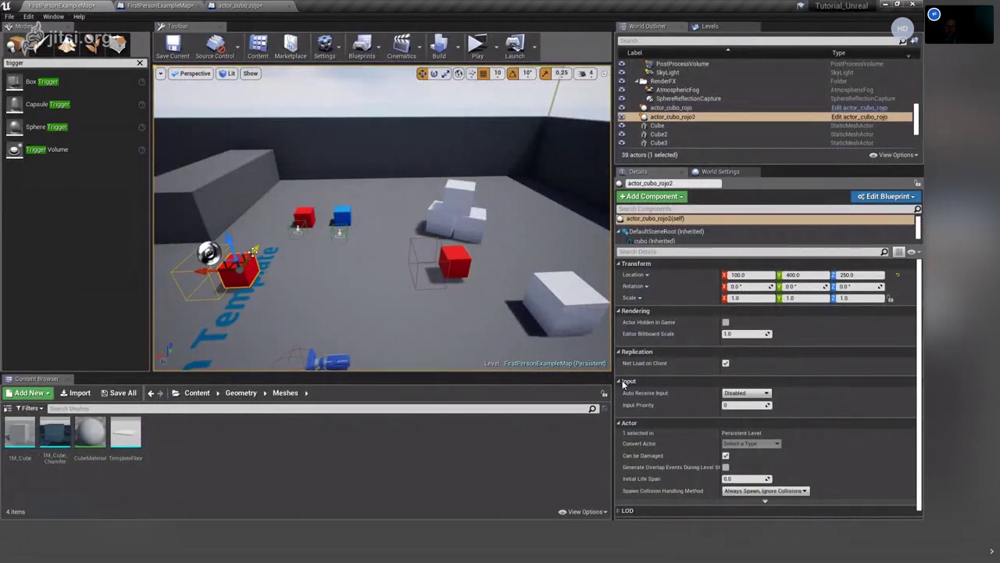
Duplicate the red cube beside the white boxes and place another actor_cubo_rojo, raised slightly.
key(ctrl+w)
drag(232, 236, 405, 231)
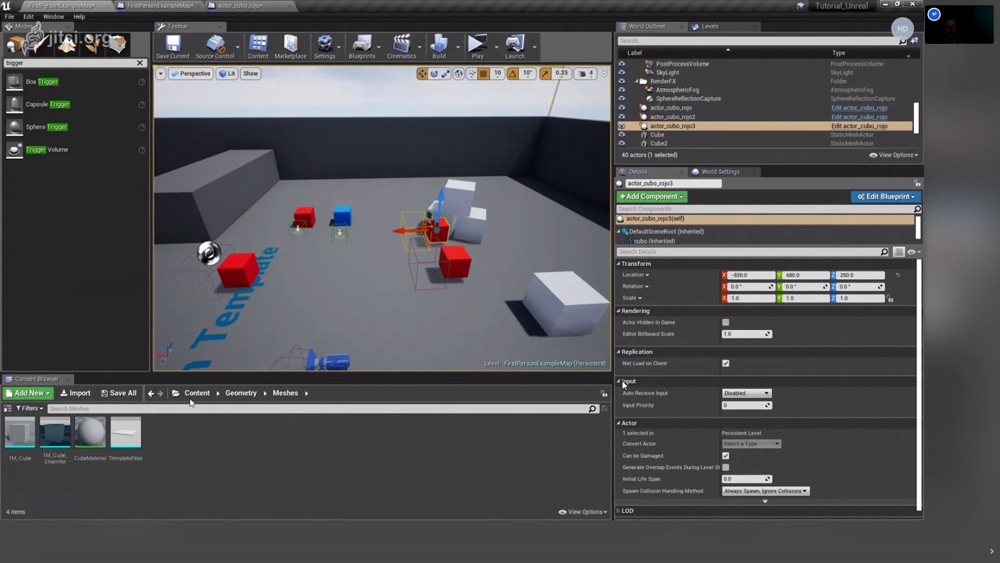
click(197, 392)
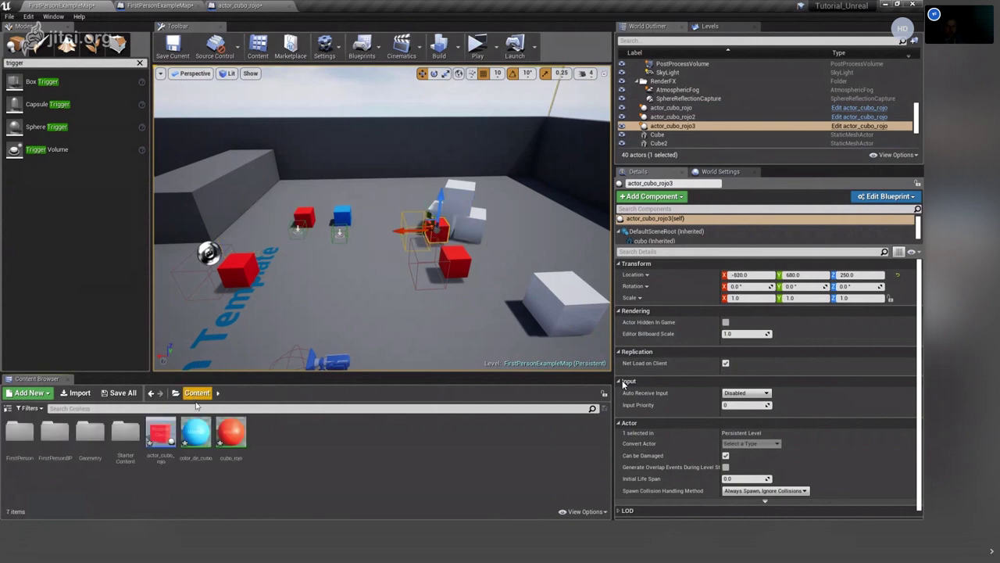
click(155, 443)
mouse_move(189, 260)
right_down()
mouse_move(181, 290)
mouse_move(188, 281)
right_up()
drag(160, 434, 244, 269)
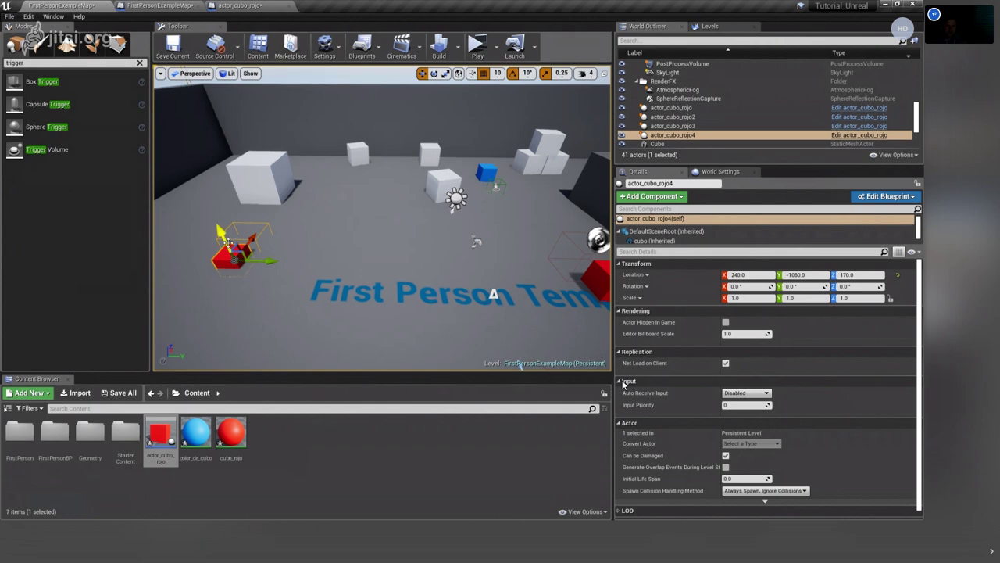
drag(221, 232, 215, 221)
Lower actor_cubo_rojo2 in the middle of the level to height 220.
right_drag(214, 225, 258, 226)
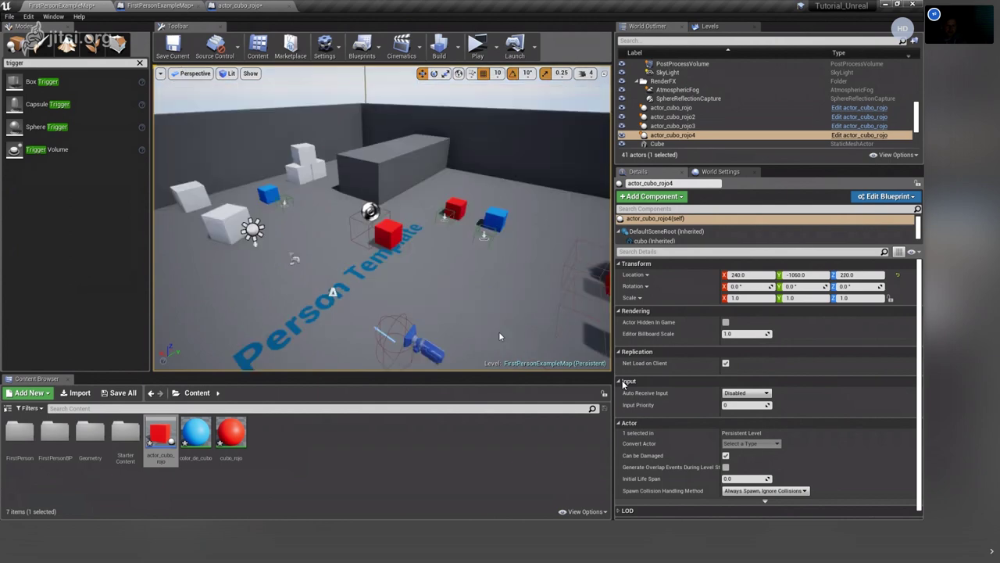
click(383, 234)
drag(383, 233, 383, 244)
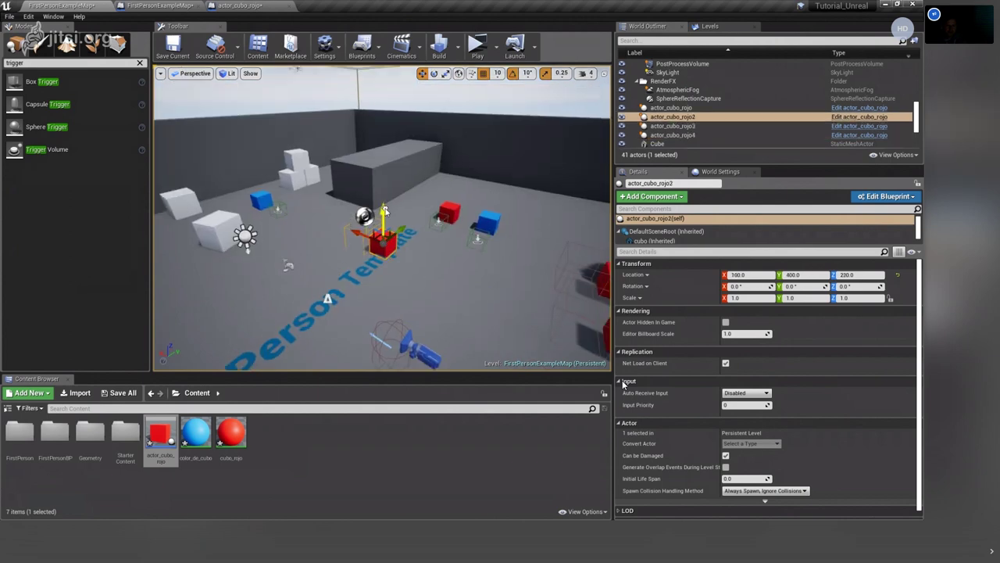
right_drag(383, 243, 451, 270)
click(451, 271)
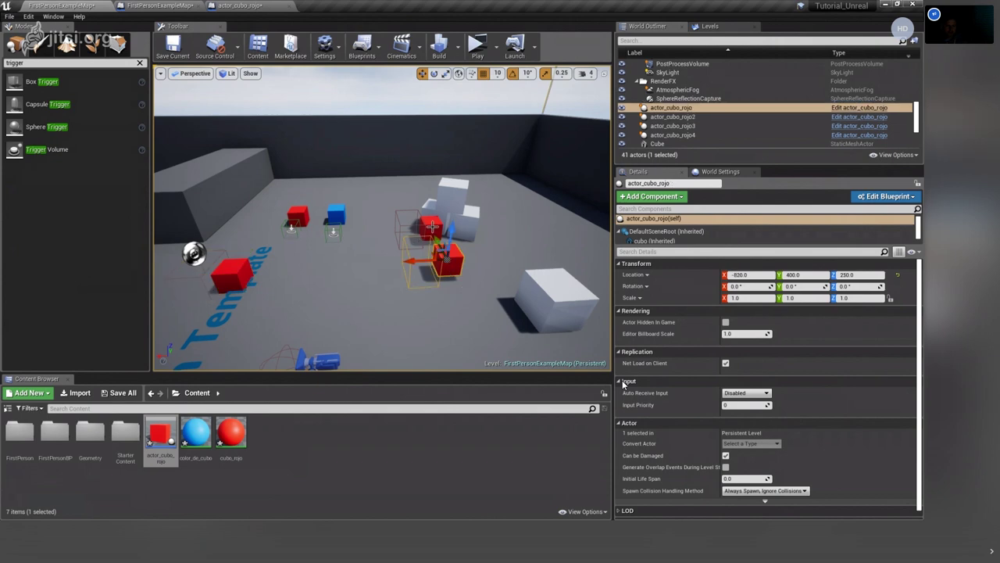
Play-test, repeatedly walking into the red cubes to print 'soy el actor cubo rojo'.
ctrl+click(430, 228)
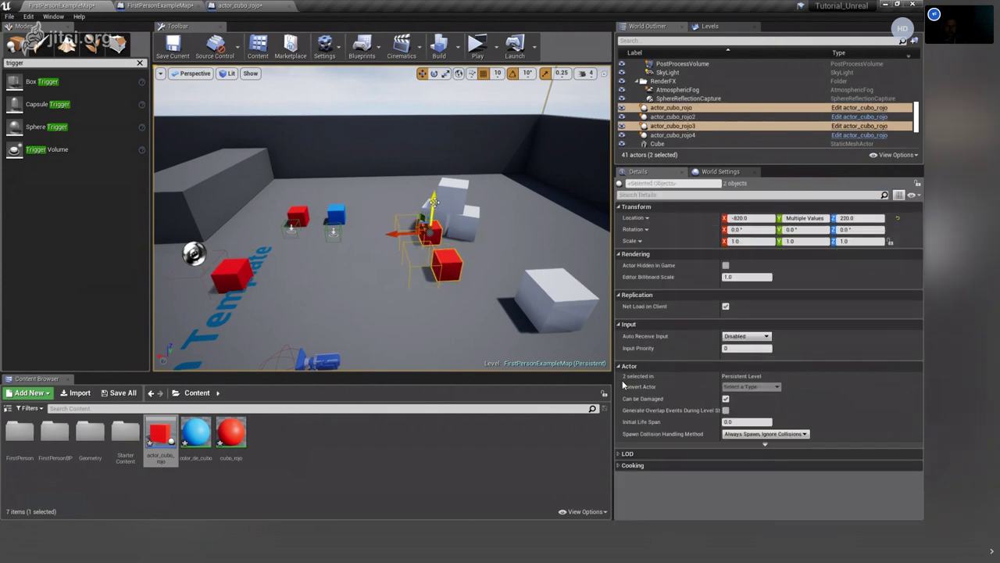
click(477, 47)
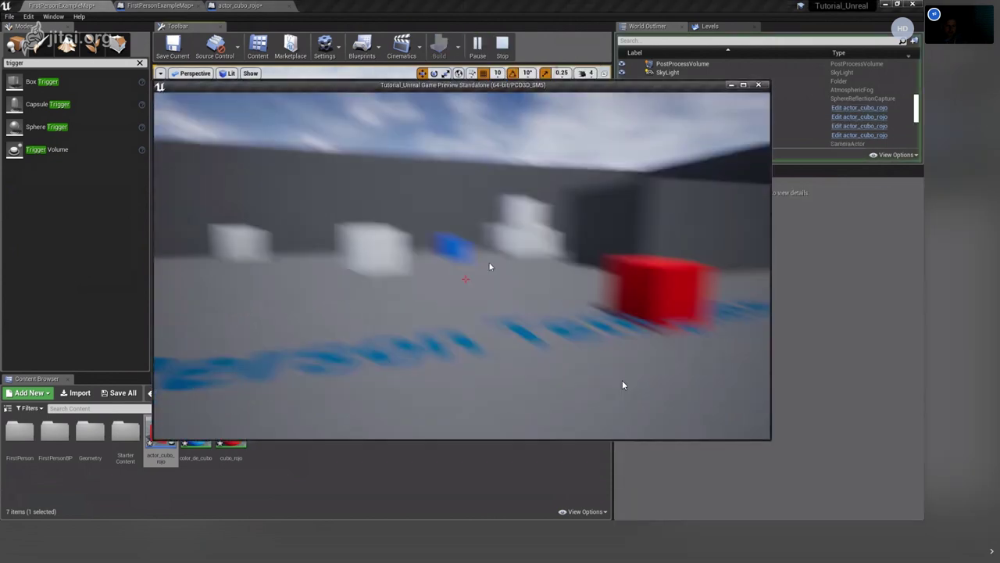
key(w)
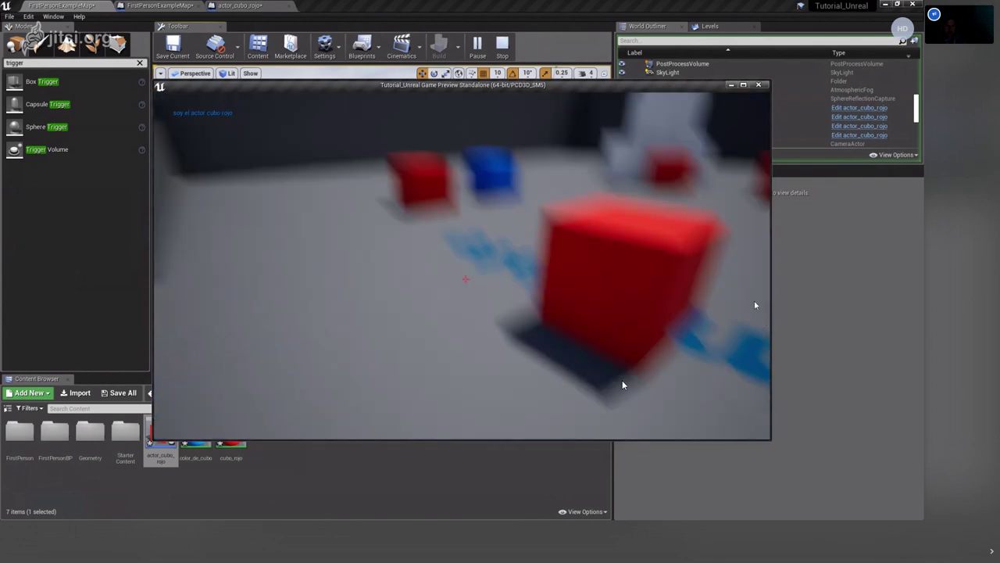
key(s)
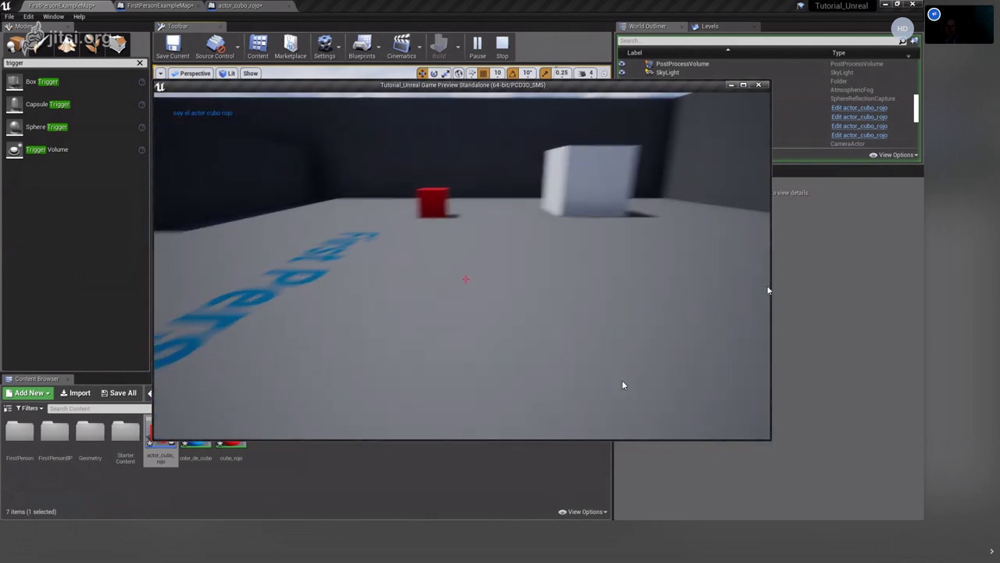
key(w)
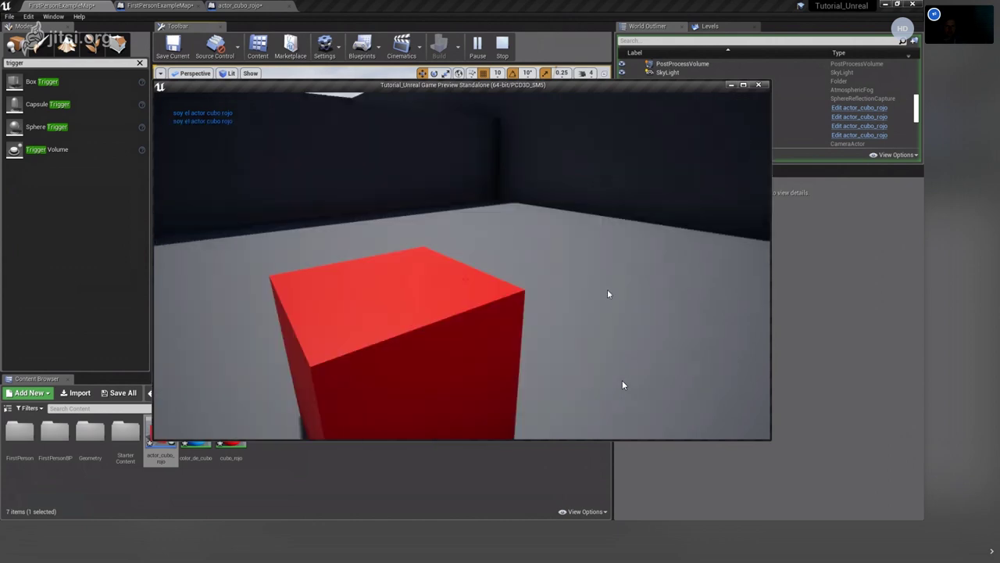
key(s)
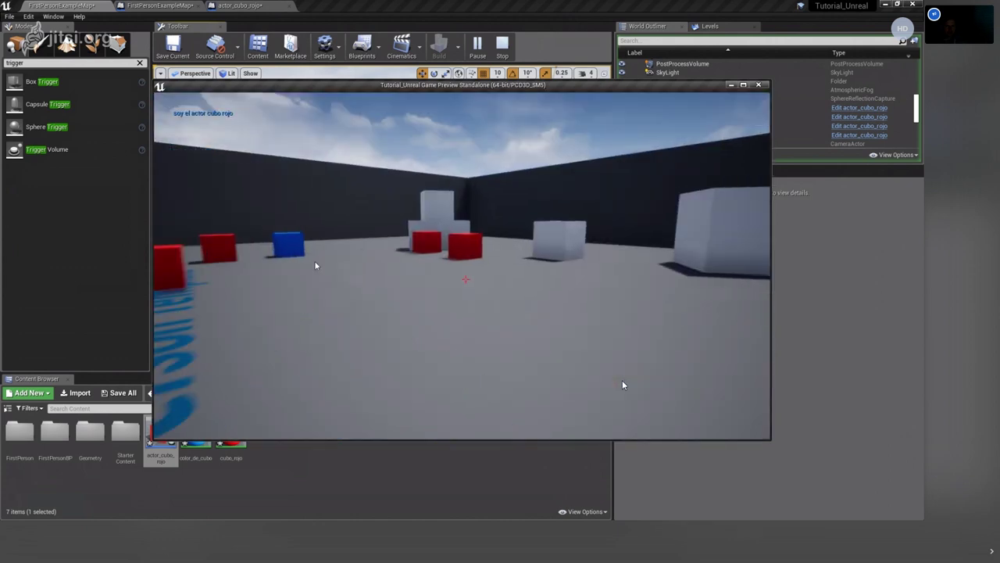
key(w)
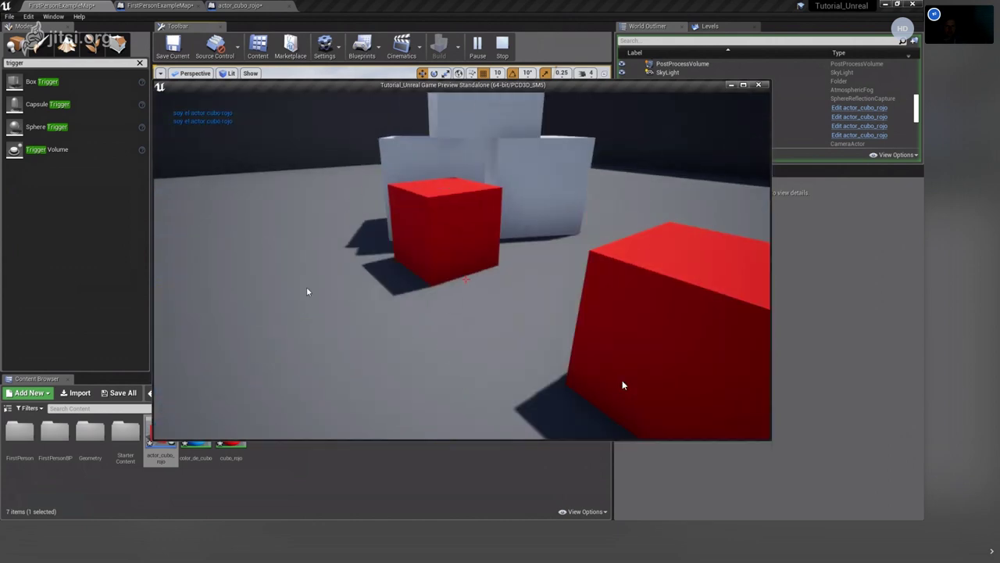
key(s)
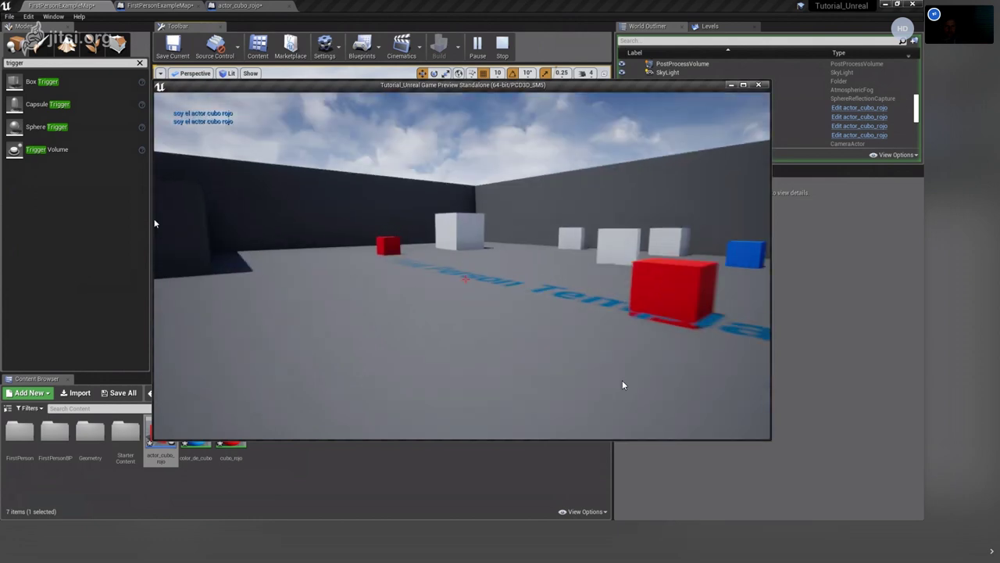
key(w)
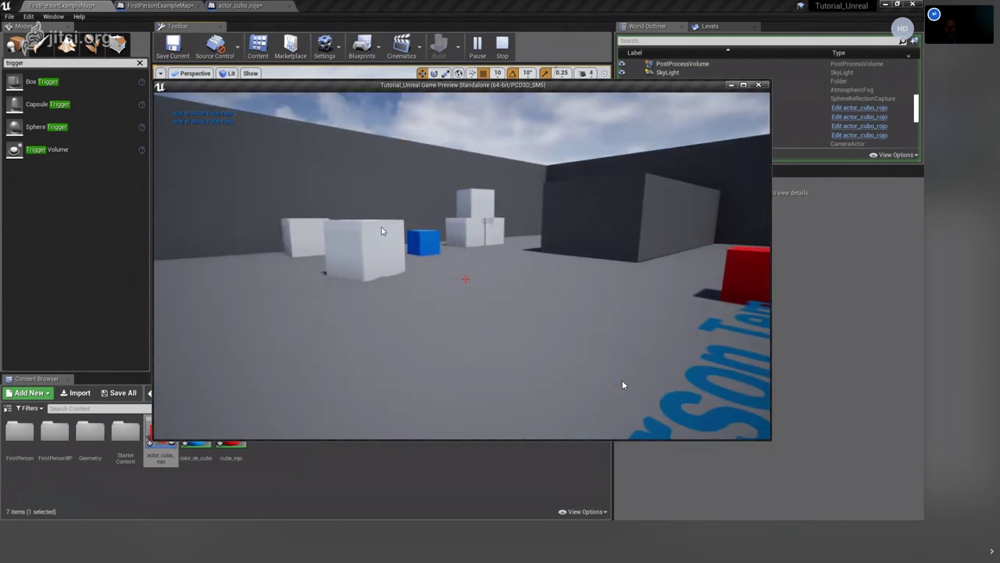
key(w)
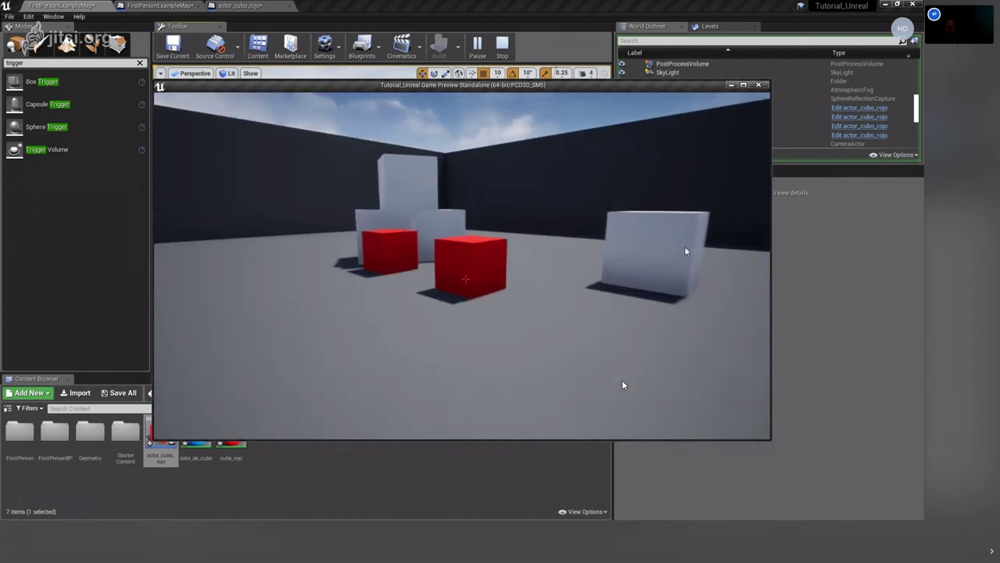
key(Escape)
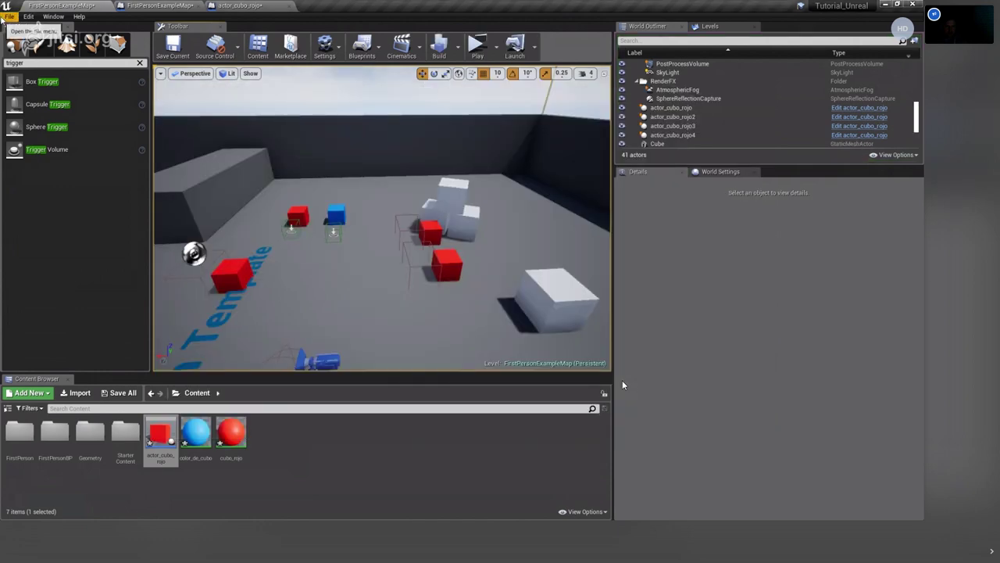
Save the current level and all changed assets.
click(10, 16)
click(176, 57)
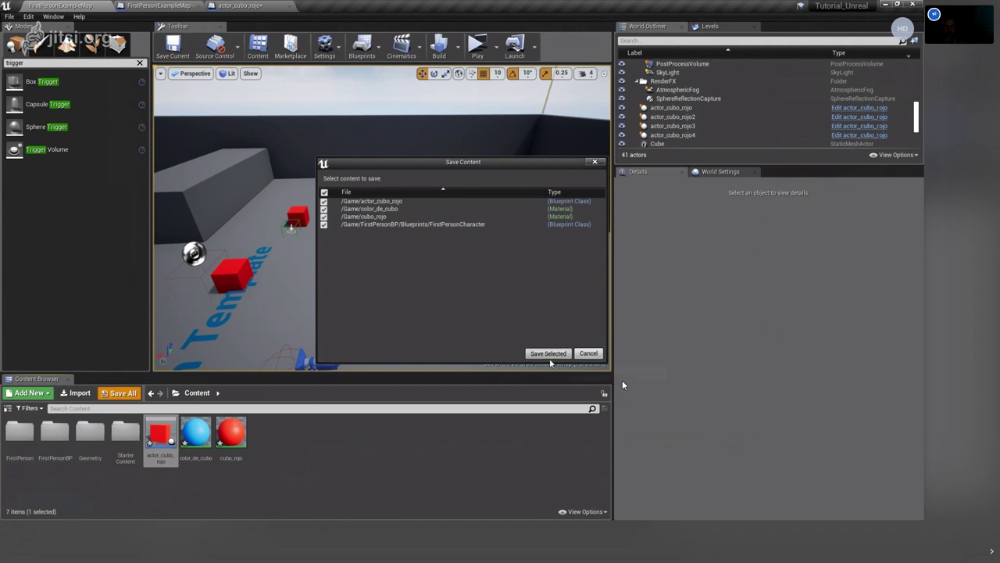
click(548, 352)
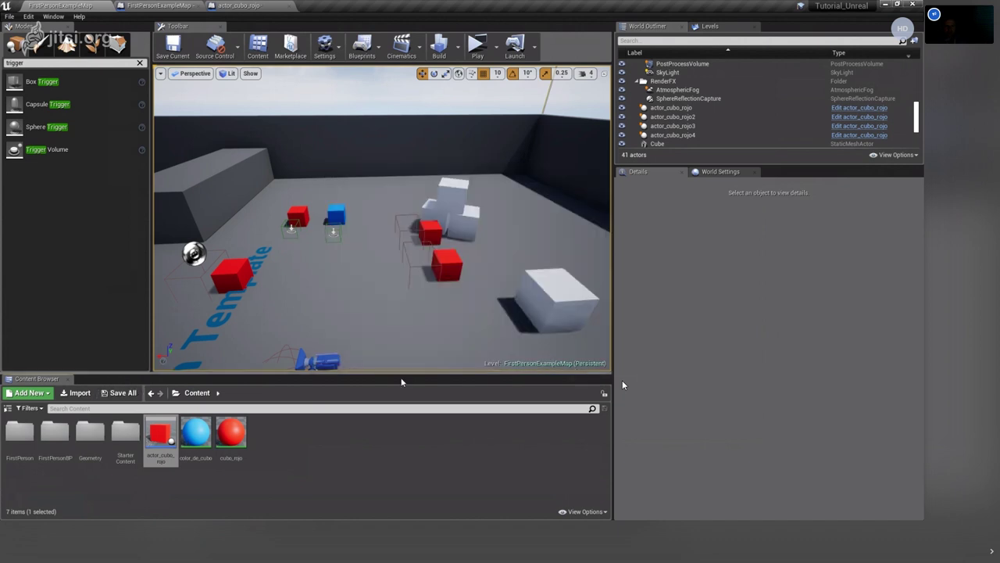
Create a Default new level and place an actor_cubo_rojo on its floor at Z 90.
click(10, 16)
click(32, 35)
click(360, 223)
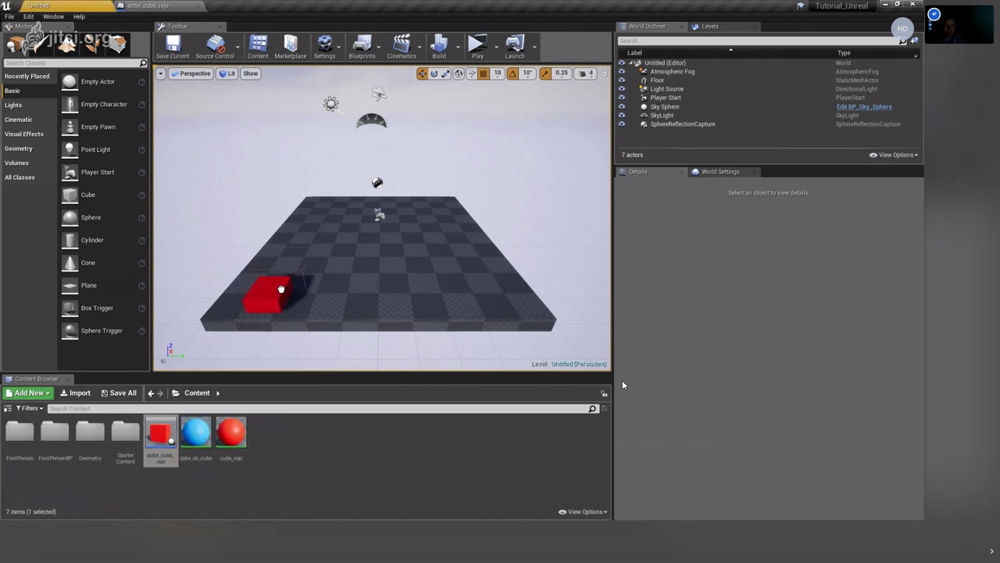
drag(160, 434, 356, 225)
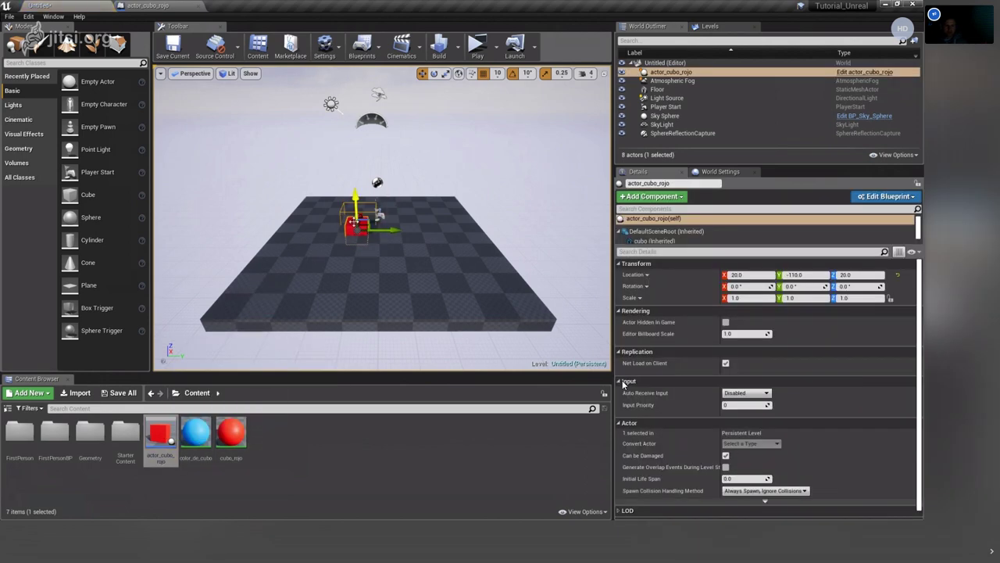
drag(356, 196, 355, 187)
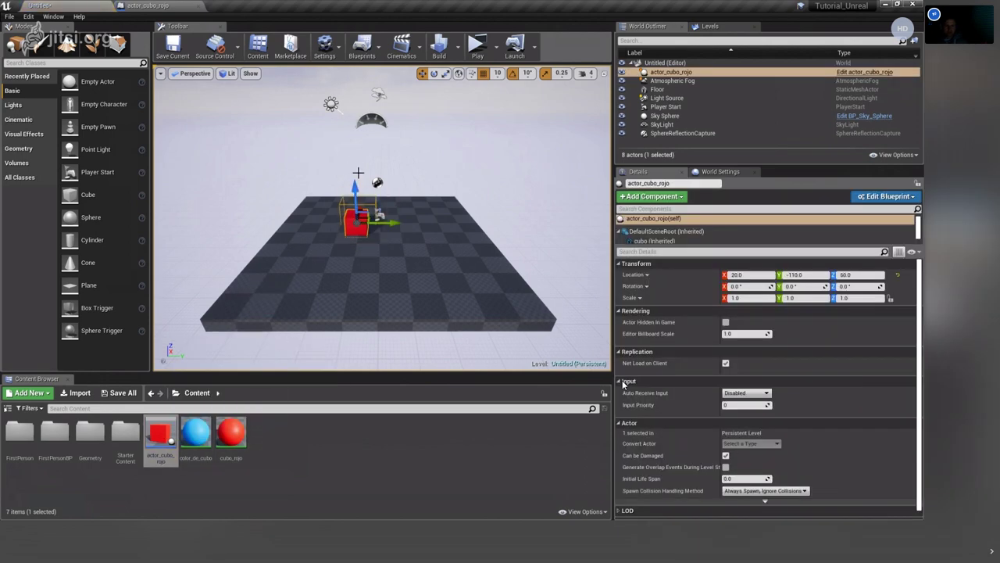
Play-test the new level by walking around the red cube.
key(alt+p)
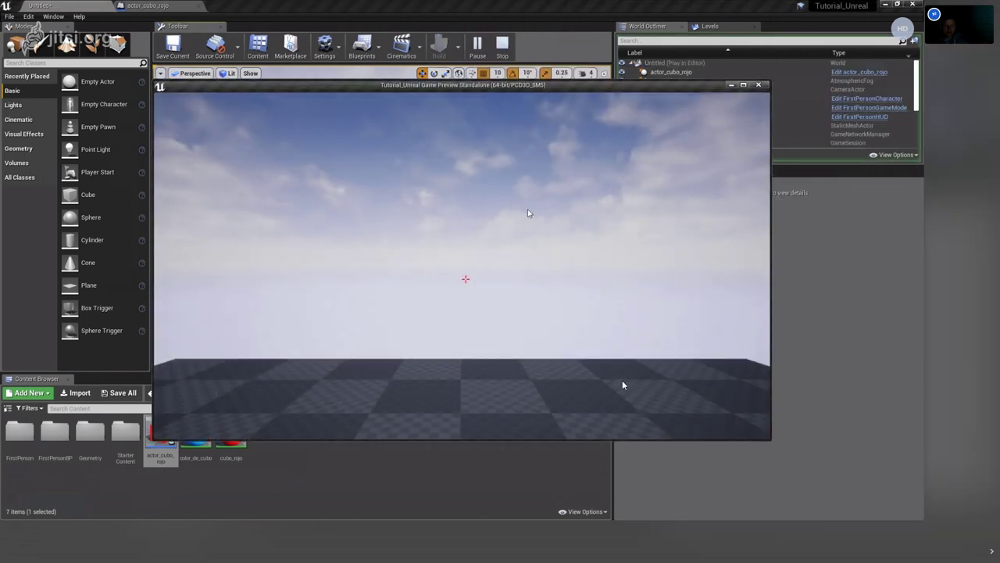
click(492, 278)
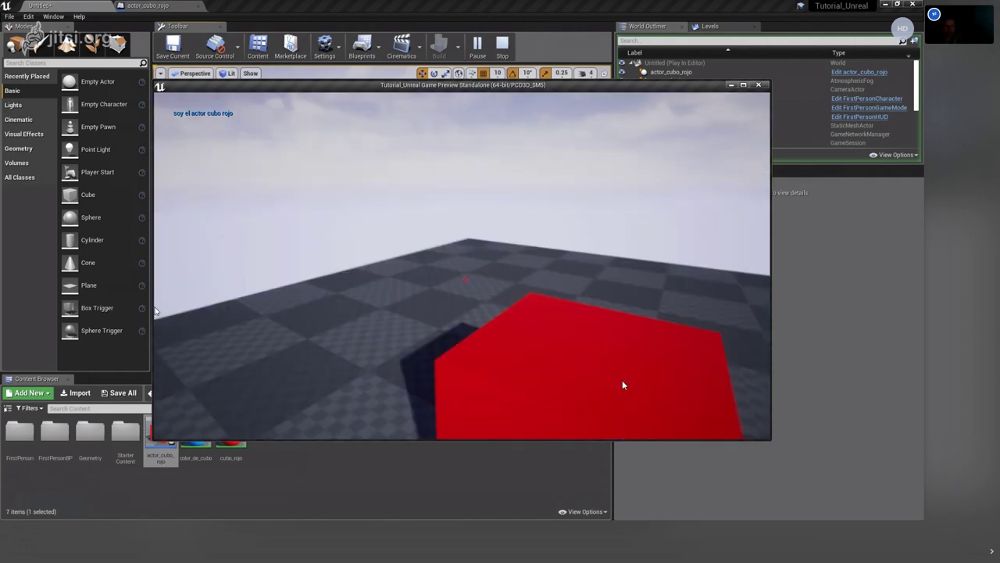
click(465, 279)
drag(252, 322, 490, 329)
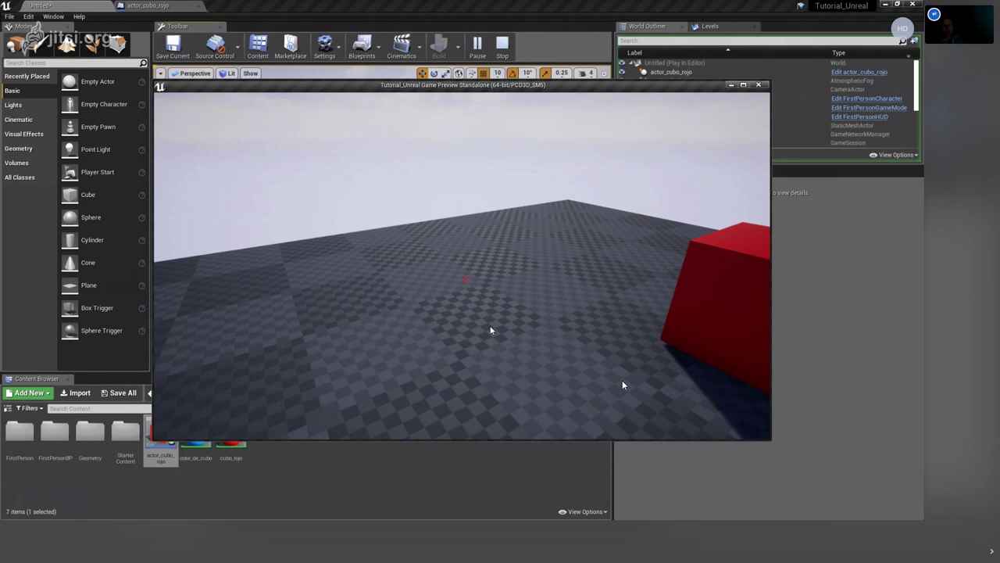
key(Escape)
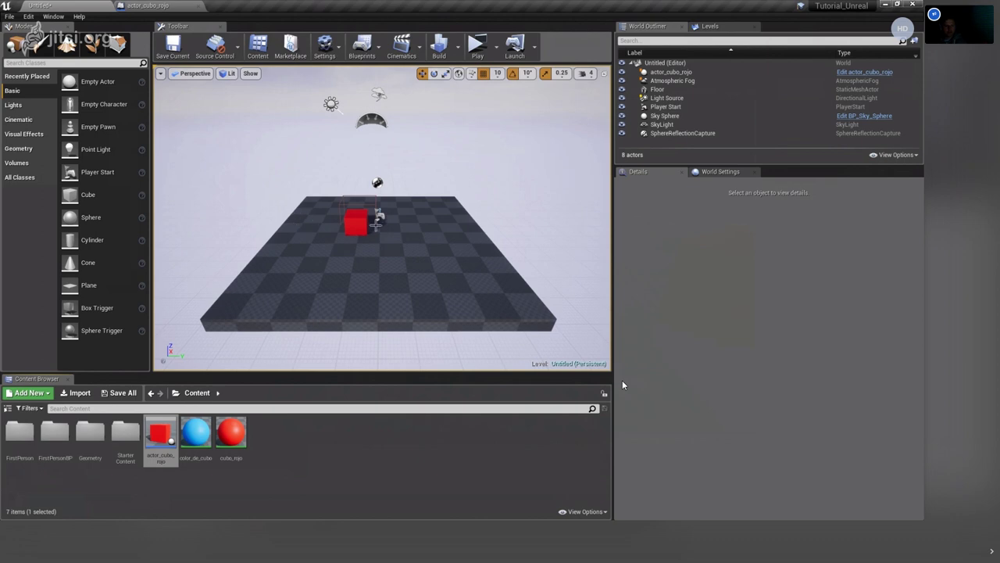
Select the red cube, open the Level Blueprint from the Blueprints menu, then return to the level.
drag(376, 228, 364, 229)
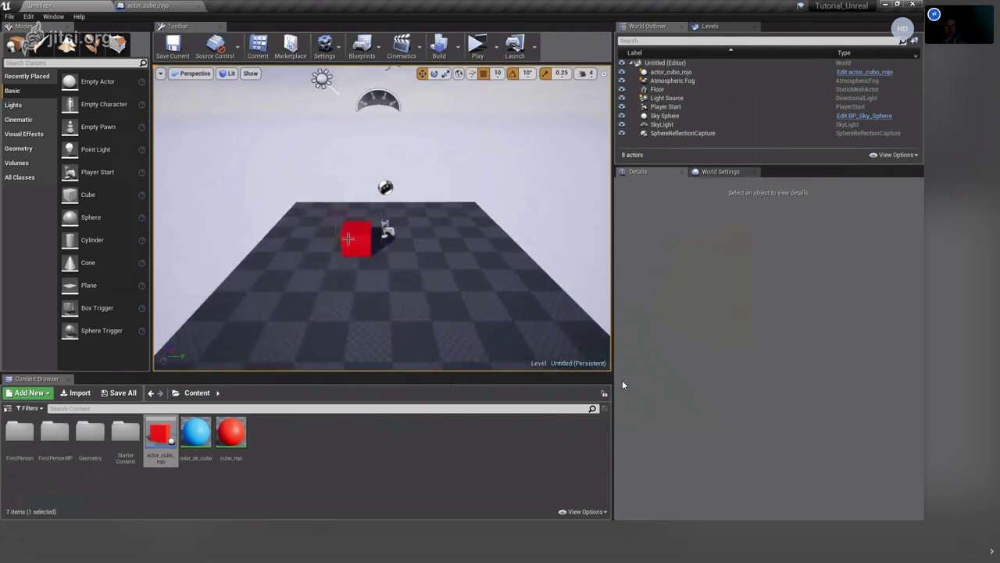
click(348, 238)
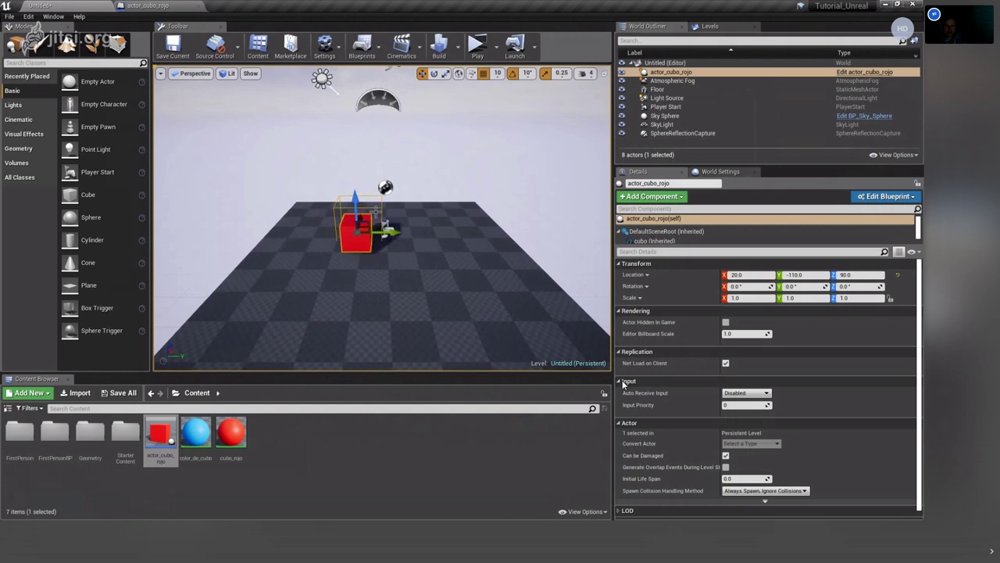
mouse_move(433, 305)
mouse_down()
mouse_move(460, 297)
mouse_move(218, 219)
mouse_up()
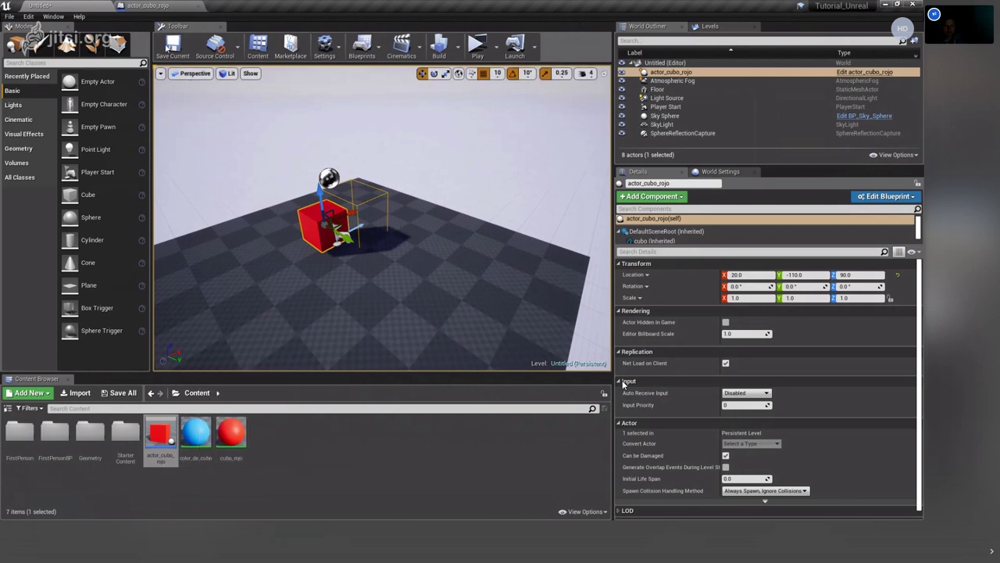
click(373, 56)
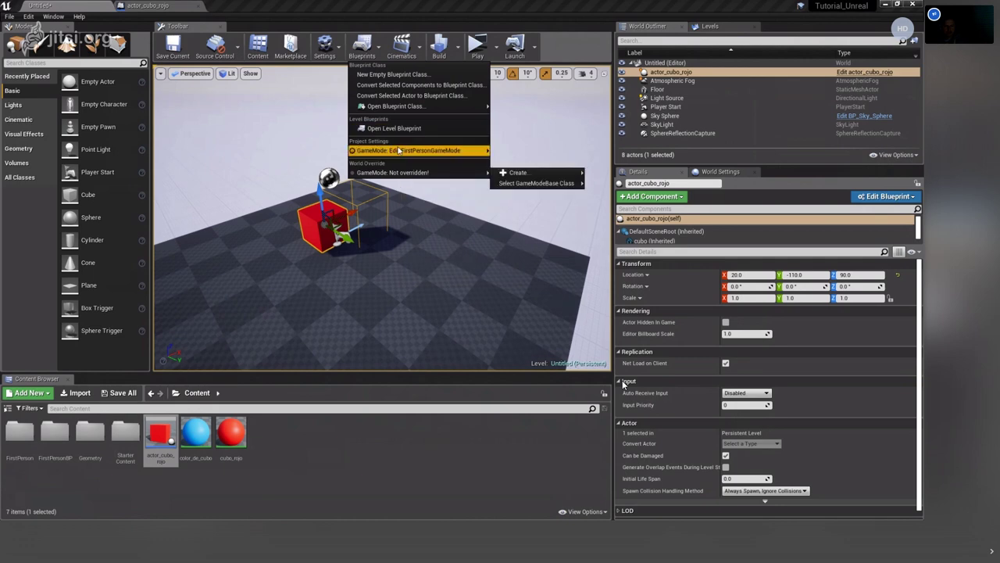
click(400, 129)
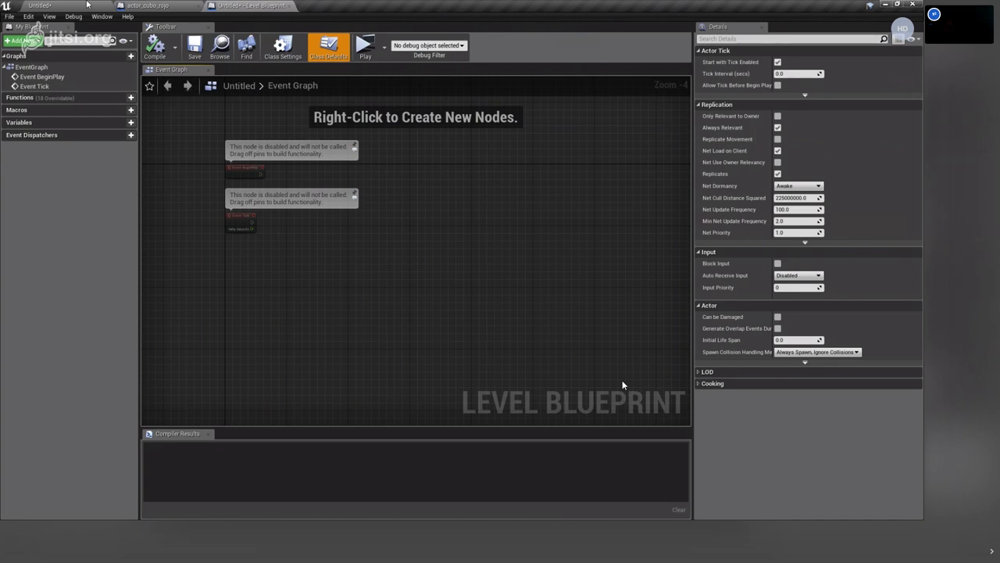
click(86, 5)
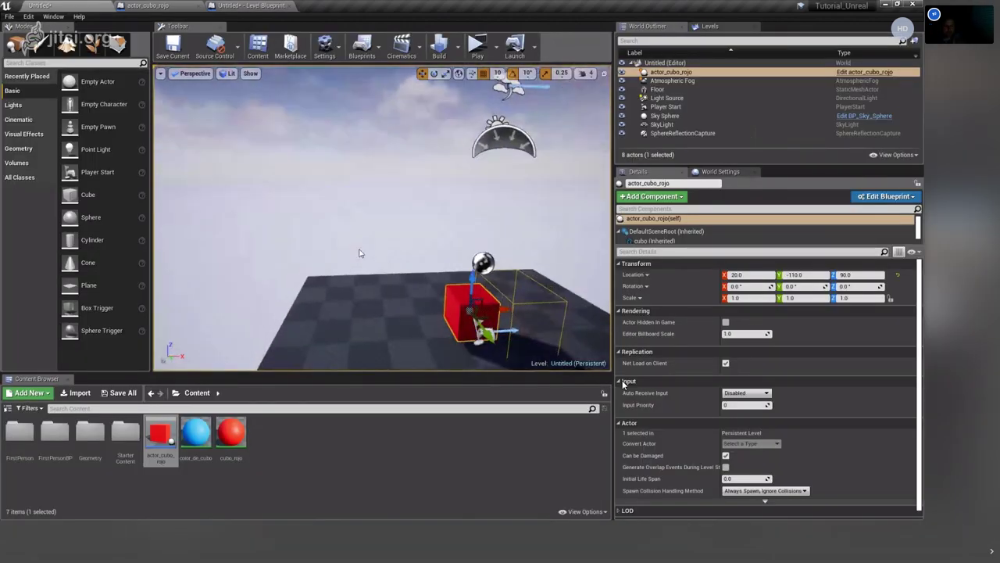
right_drag(439, 272, 407, 261)
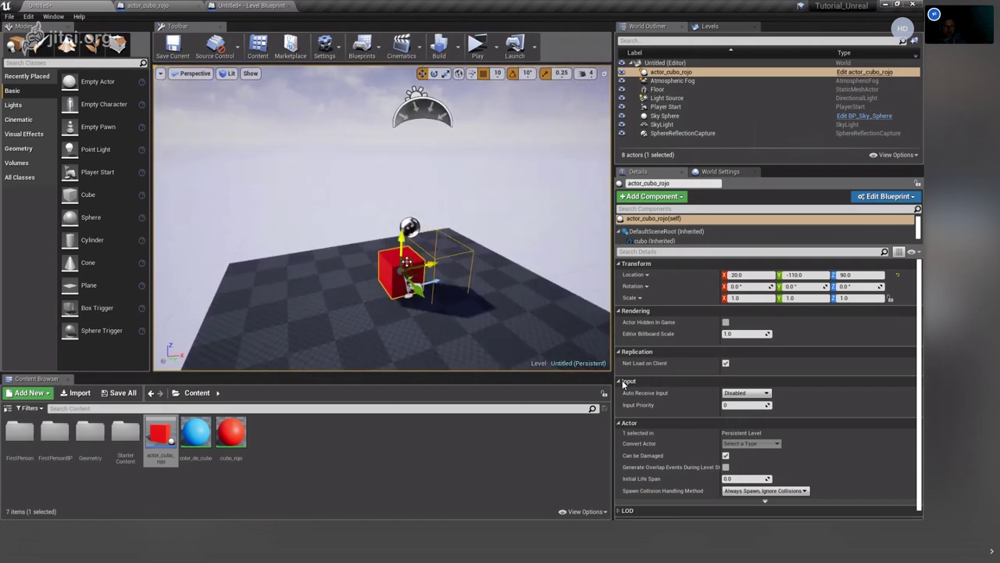
mouse_move(410, 226)
right_down()
mouse_move(466, 202)
mouse_move(378, 197)
mouse_move(378, 184)
right_up()
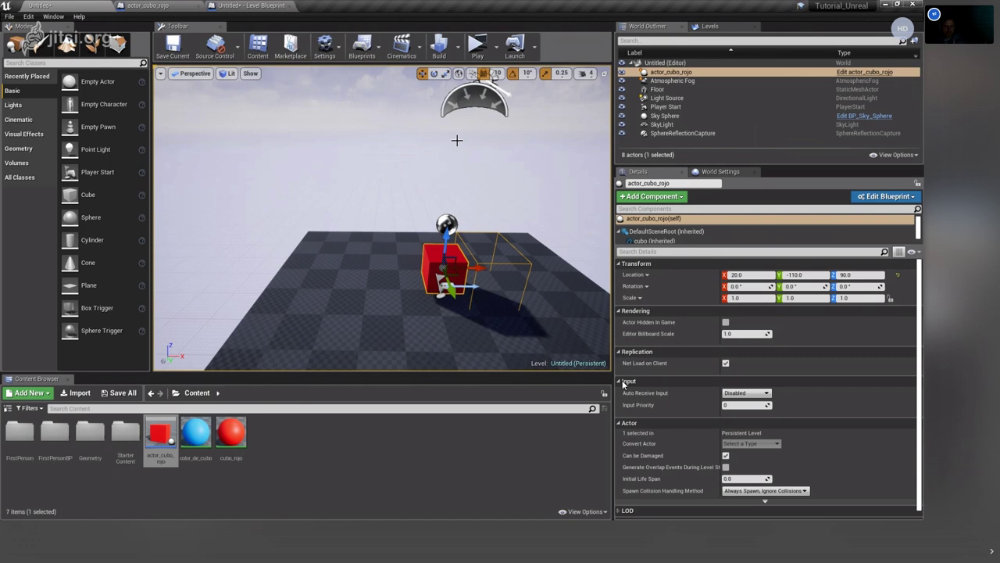
click(10, 17)
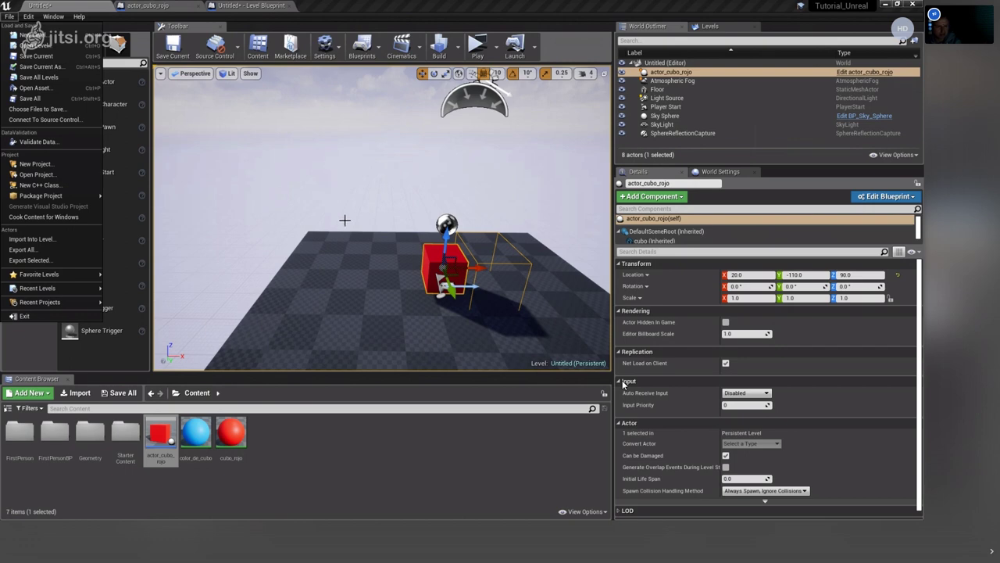
mouse_move(344, 221)
right_down()
mouse_move(227, 285)
mouse_move(301, 268)
right_up()
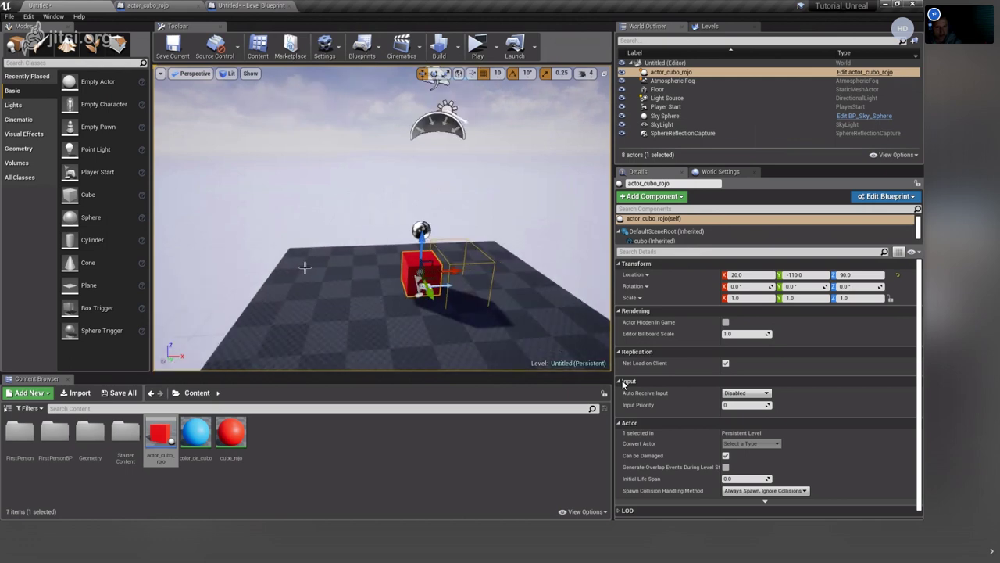
mouse_move(301, 267)
right_down()
mouse_move(318, 267)
mouse_move(308, 275)
mouse_move(383, 247)
right_up()
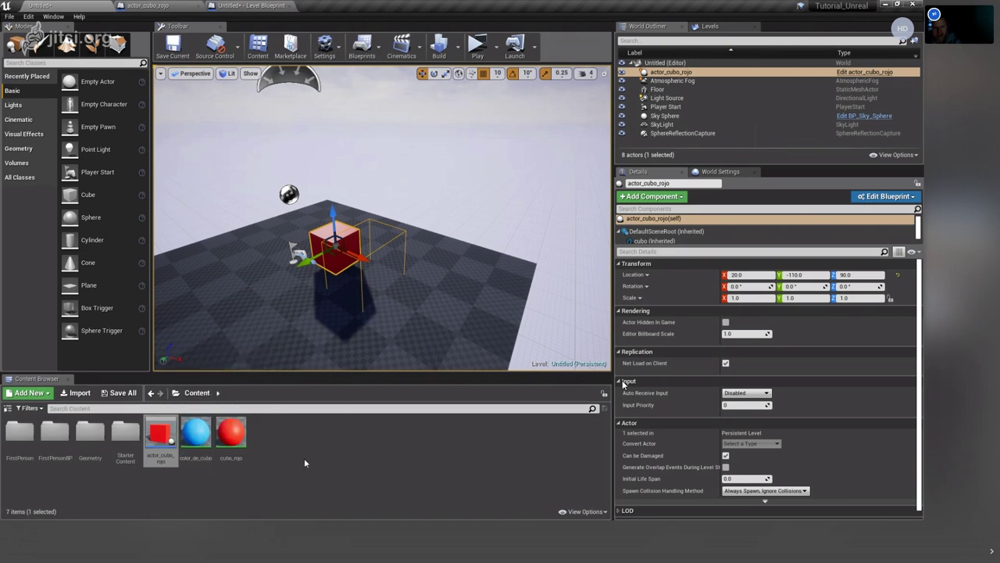
Select the color_de_cubo and cubo_rojo materials, then raise the Content Browser Thumbnails Scale.
click(208, 439)
click(231, 435)
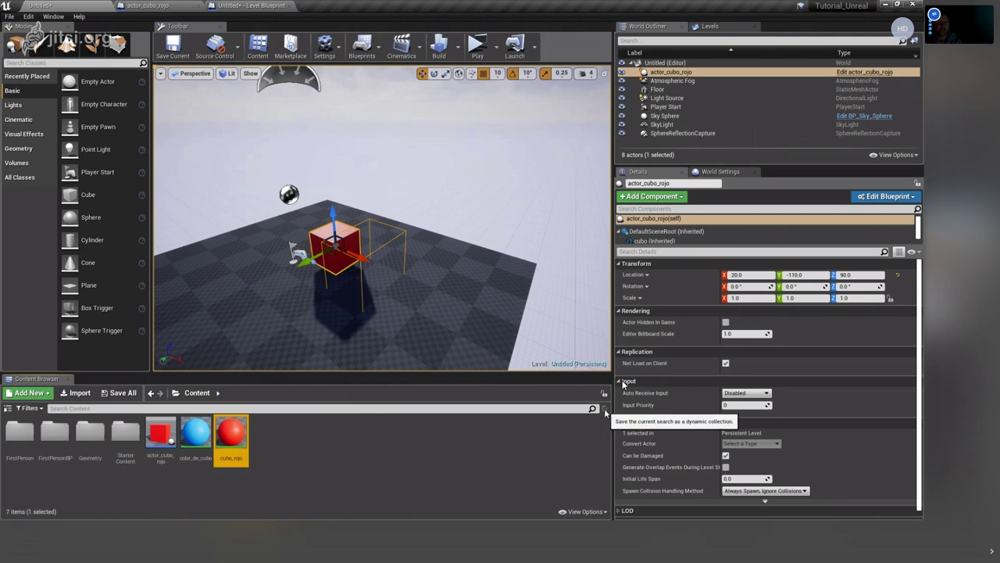
click(584, 511)
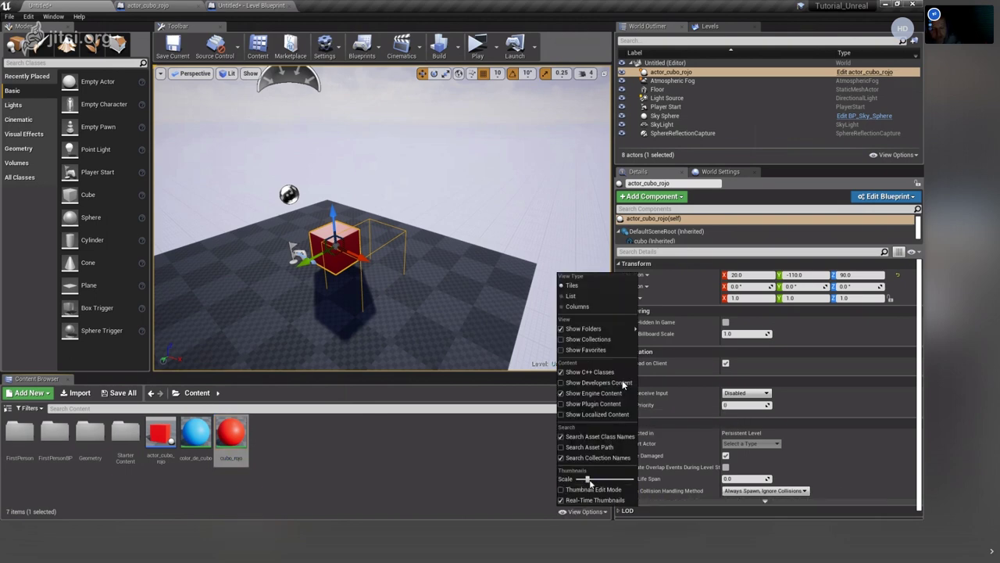
drag(592, 479, 592, 479)
click(468, 489)
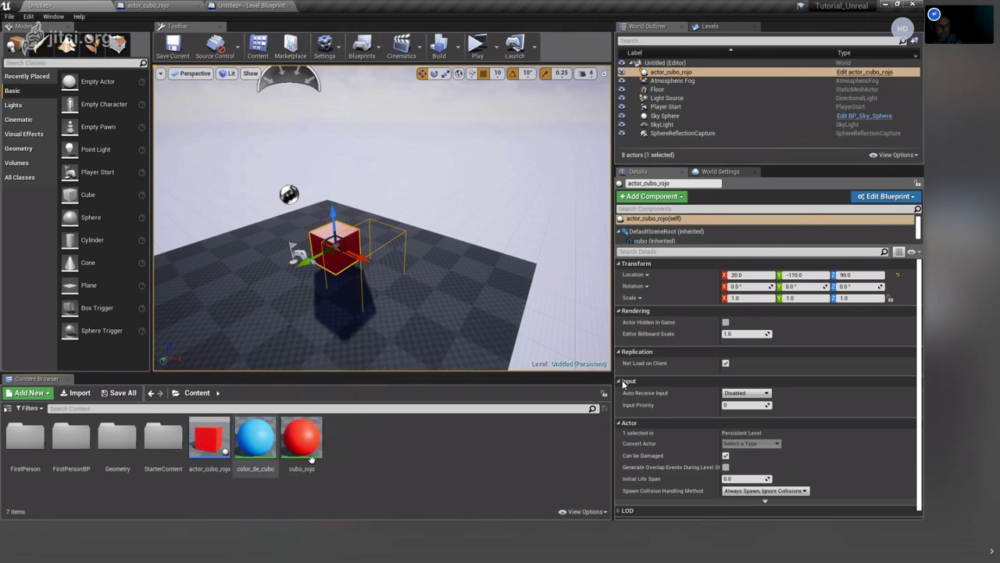
click(585, 512)
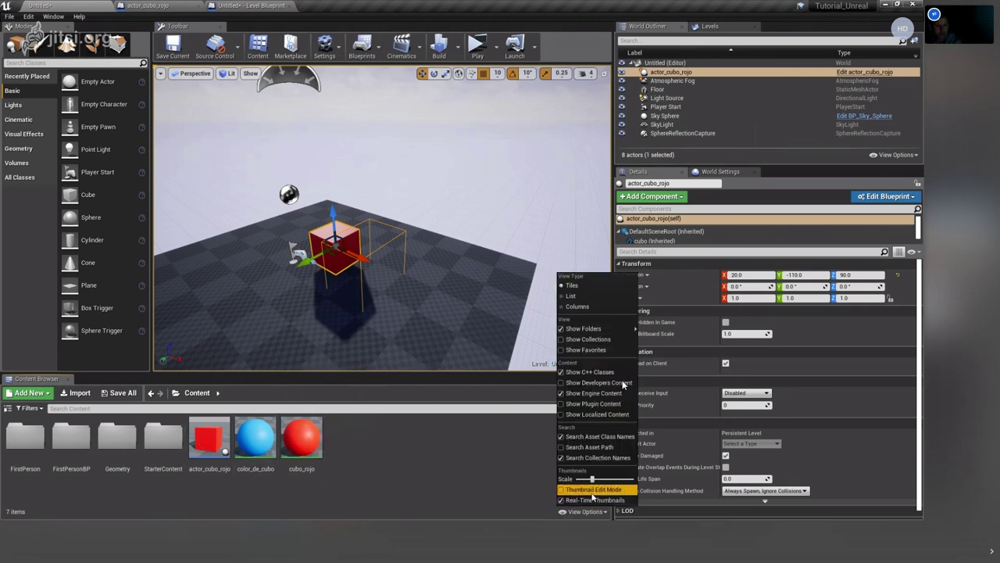
drag(594, 479, 602, 479)
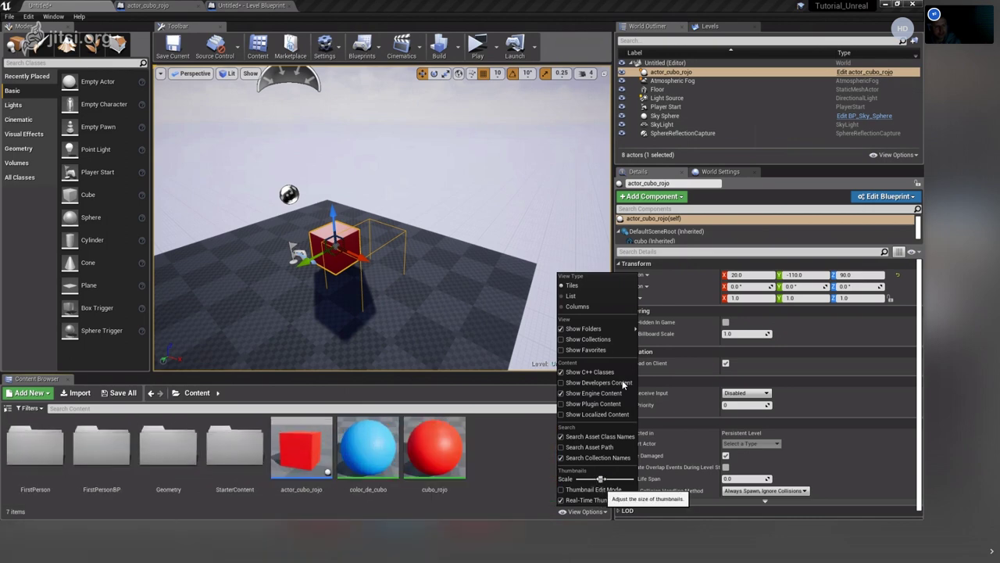
drag(600, 479, 603, 479)
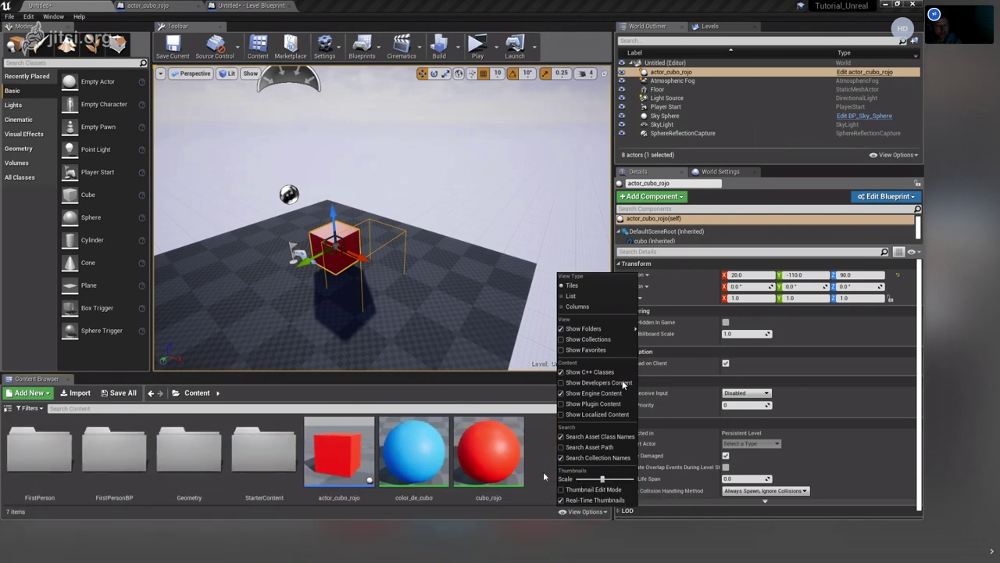
click(543, 473)
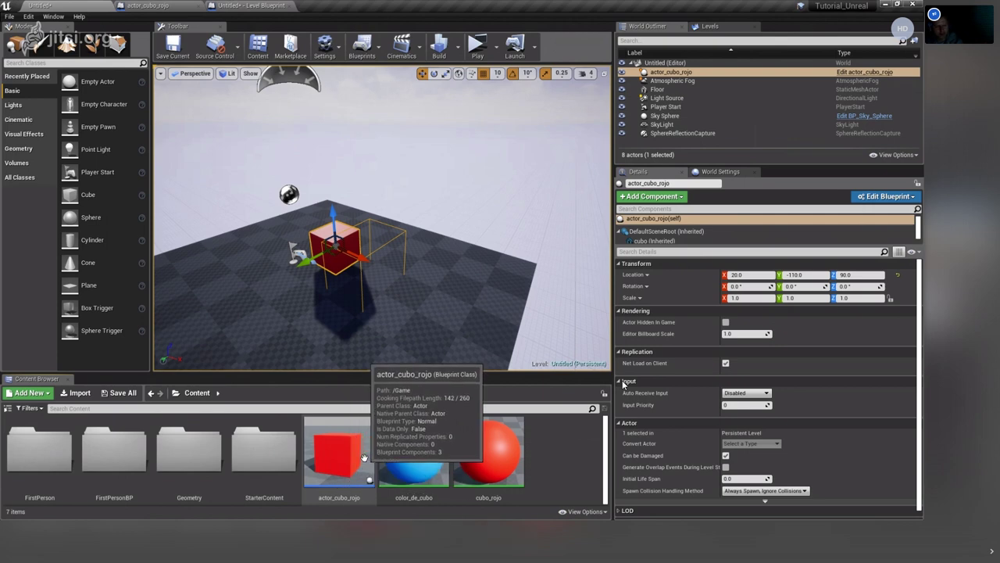
Browse Geometry > Meshes, then navigate to the FirstPerson/Character/Mesh folder.
double_click(176, 448)
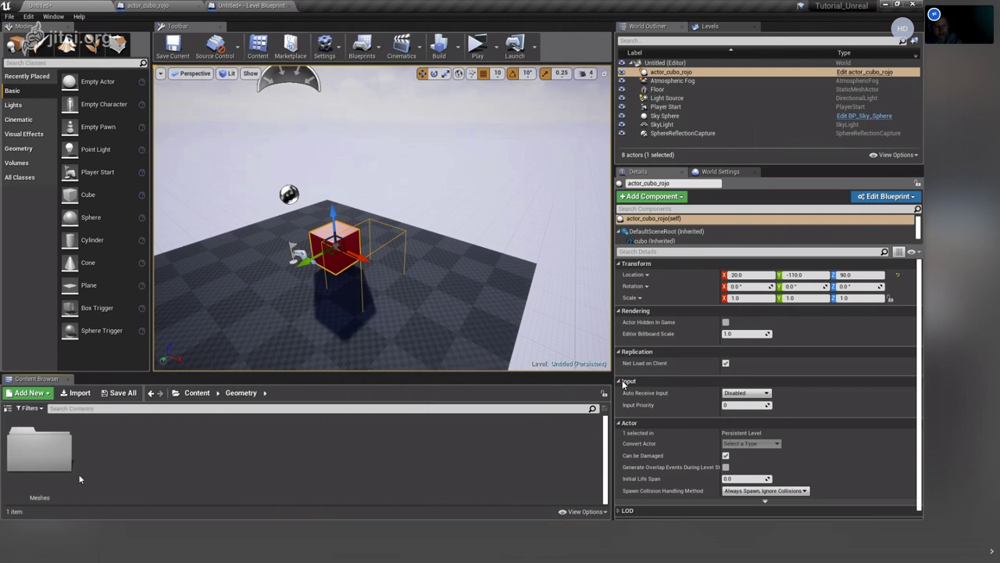
double_click(39, 450)
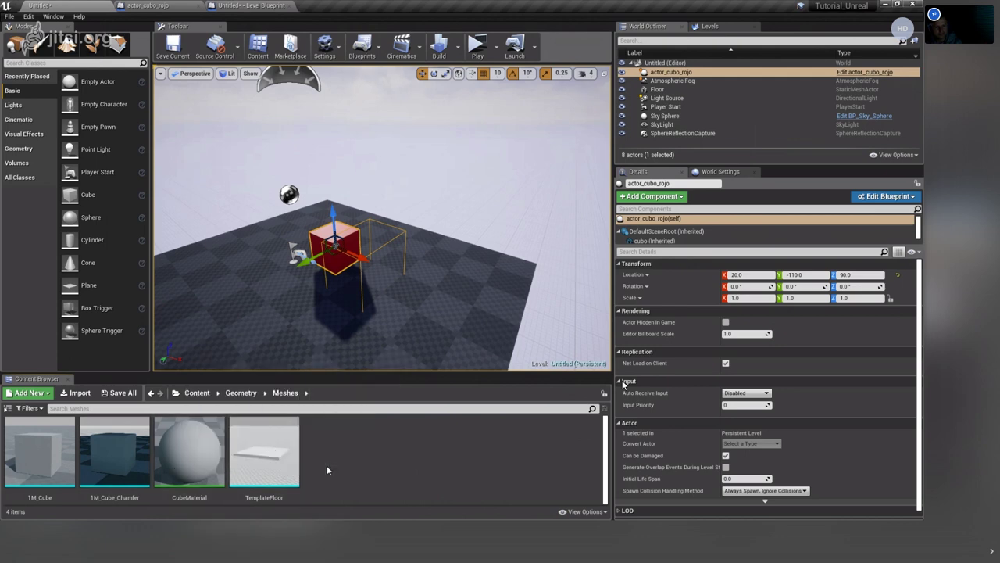
click(198, 394)
double_click(42, 458)
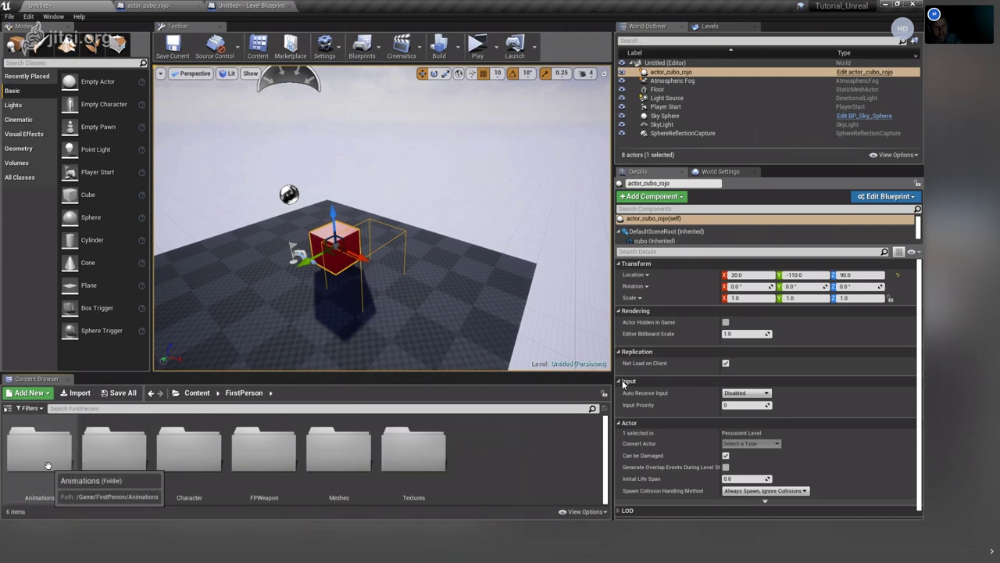
click(205, 459)
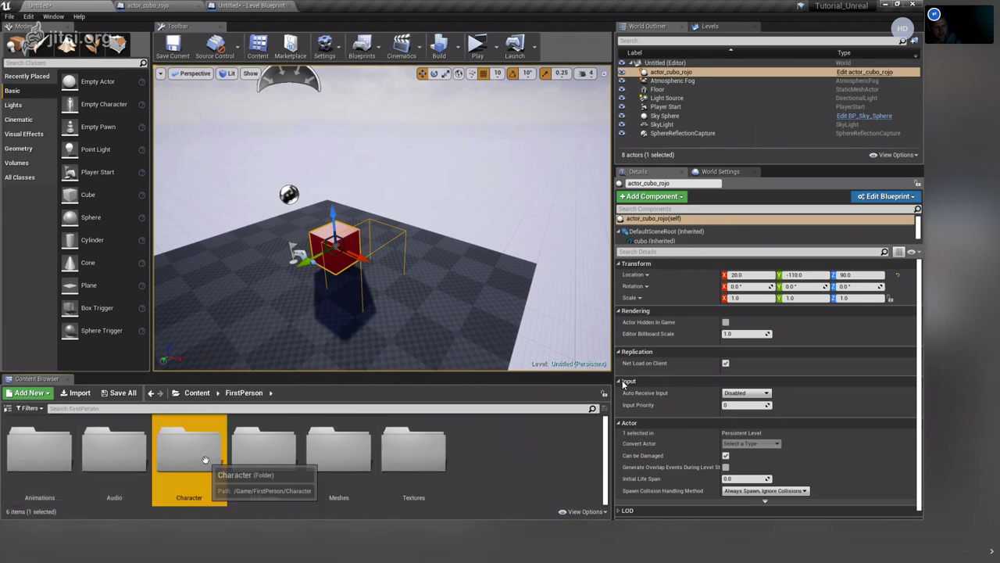
double_click(205, 459)
click(114, 458)
double_click(114, 457)
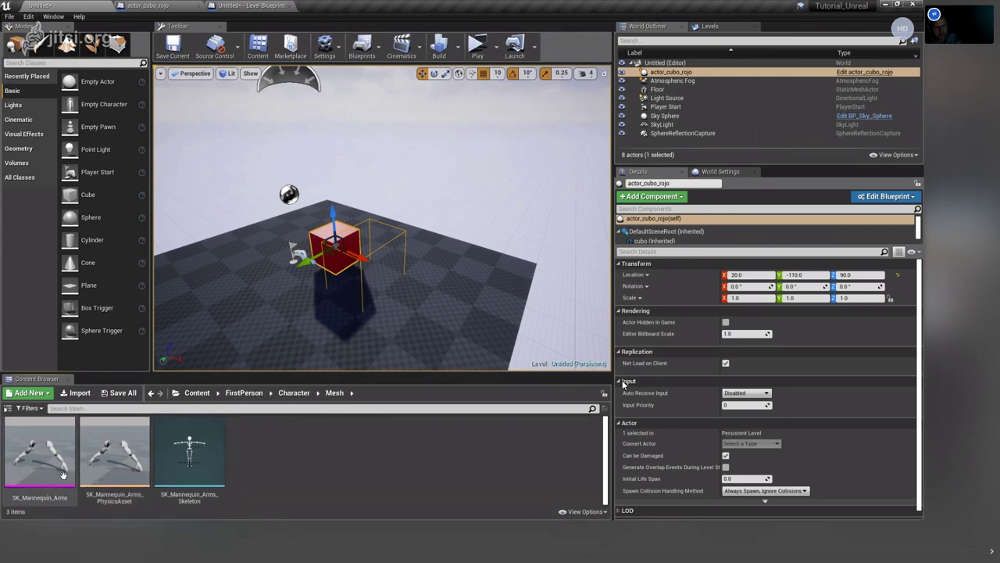
Preview SK_Mannequin_Arms, select its skeleton, and glance at the actor_cubo_rojo graph before returning.
click(47, 459)
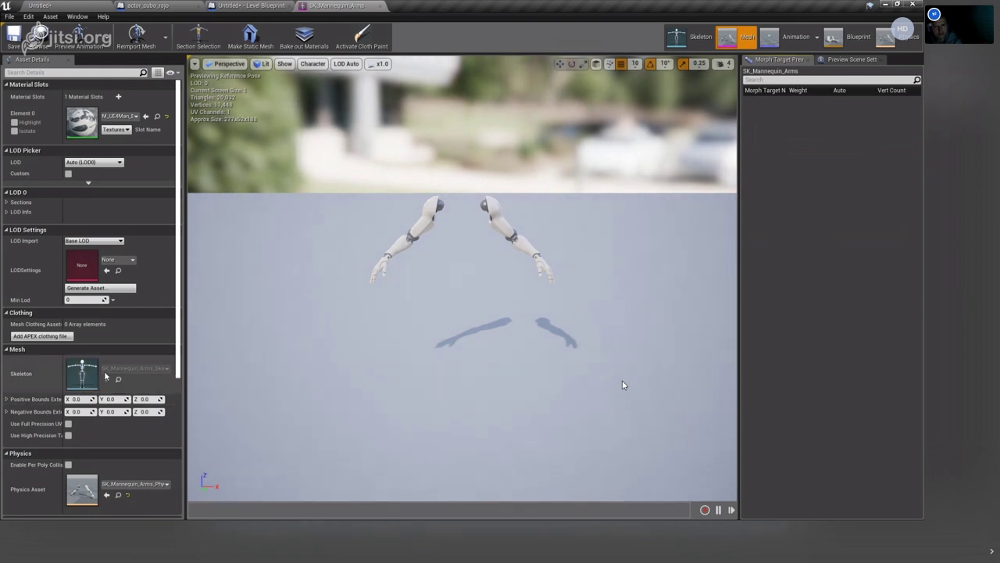
click(381, 8)
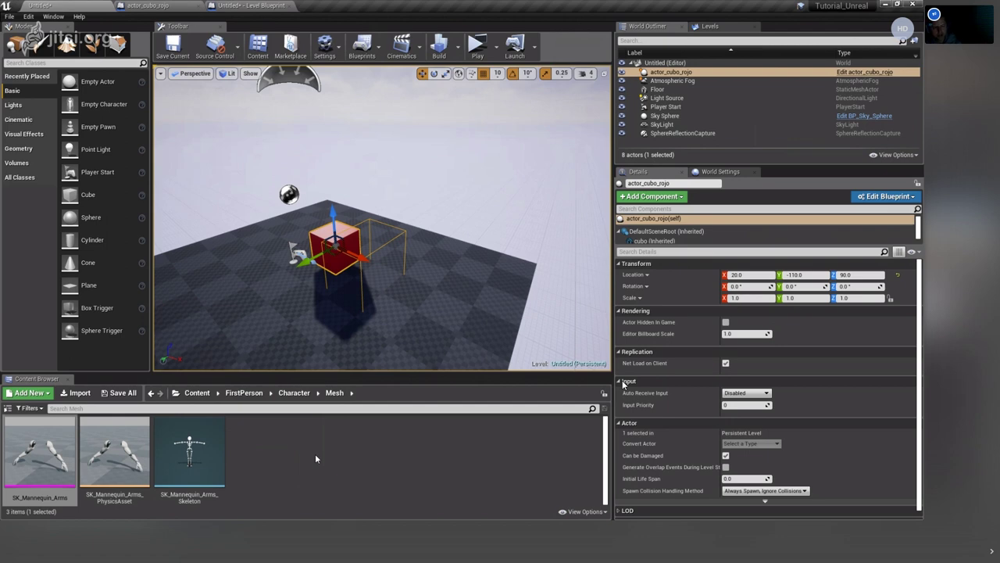
click(191, 457)
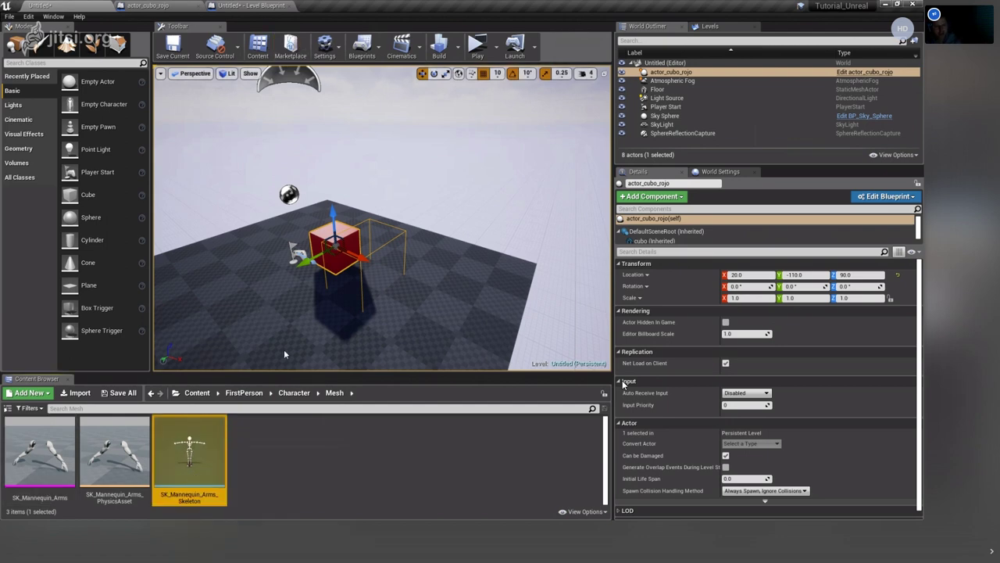
click(231, 4)
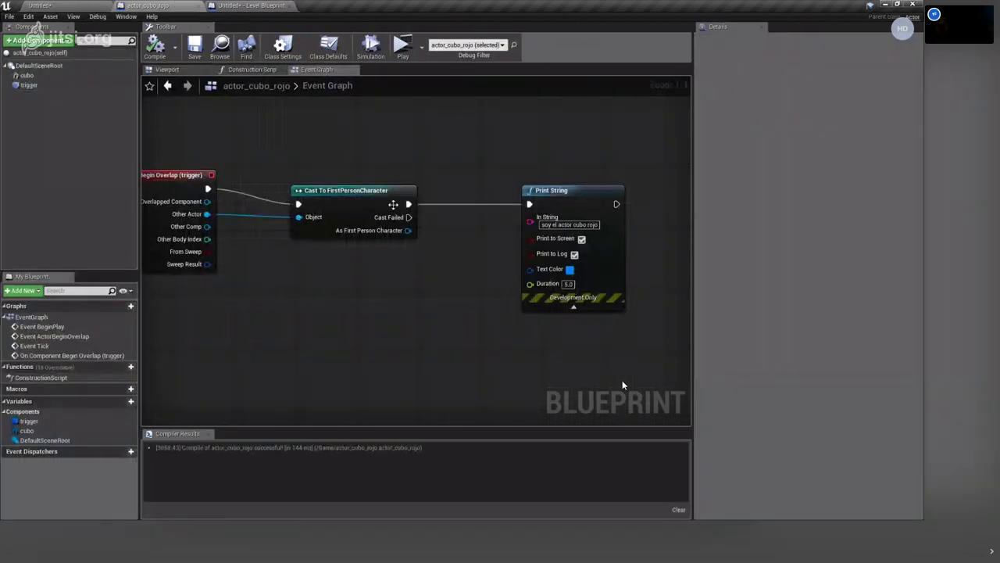
click(39, 5)
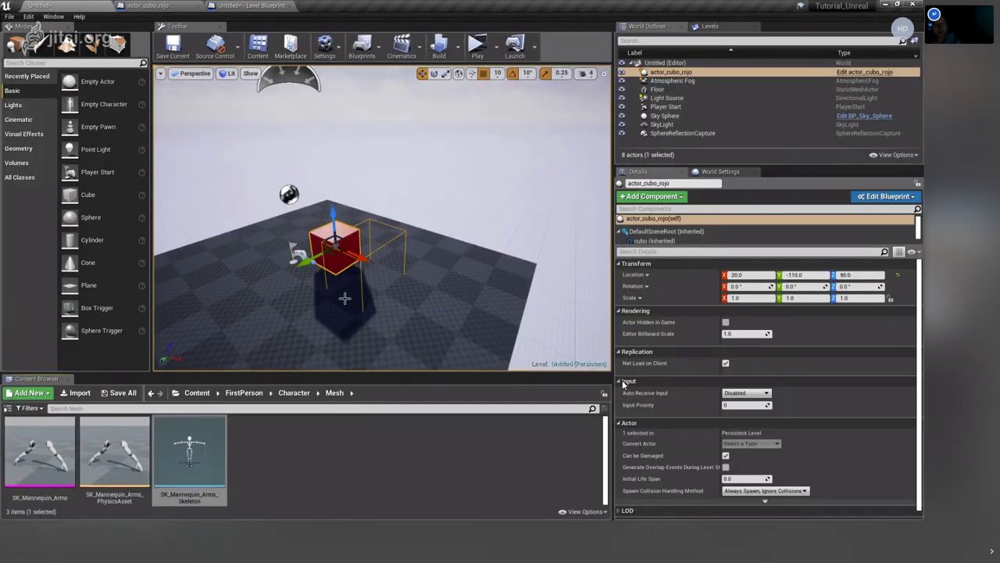
Drag another actor_cubo_rojo from Content into the level, landing at -270, 0, 70.
mouse_move(334, 315)
mouse_down()
mouse_move(435, 353)
mouse_move(355, 268)
mouse_up()
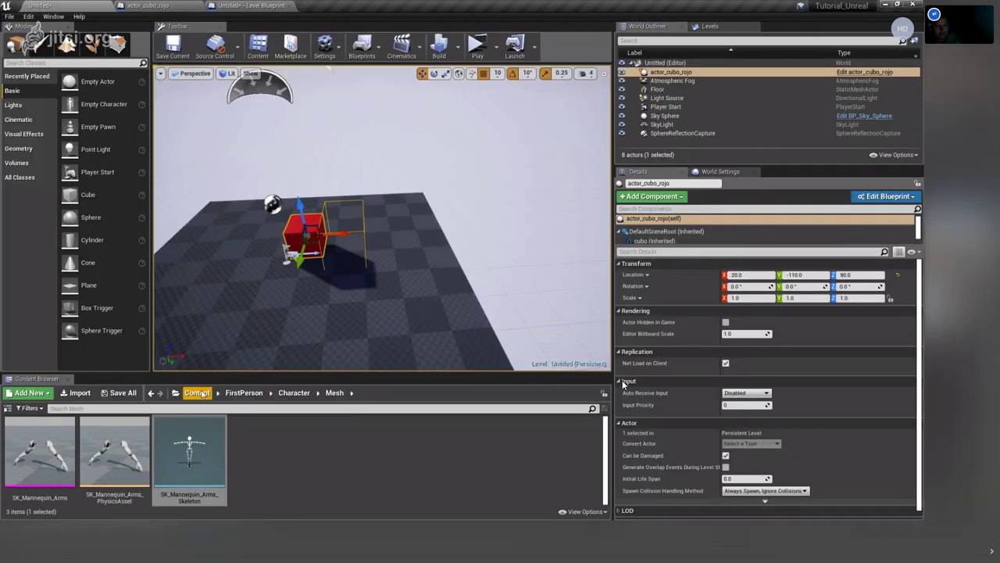
click(198, 392)
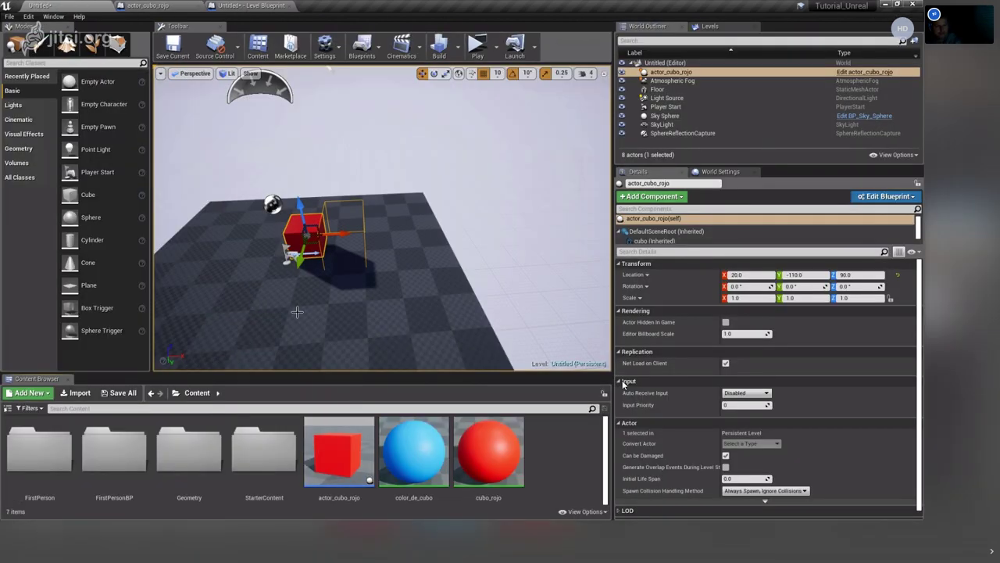
mouse_move(338, 452)
mouse_down()
mouse_move(200, 279)
mouse_move(285, 304)
mouse_up()
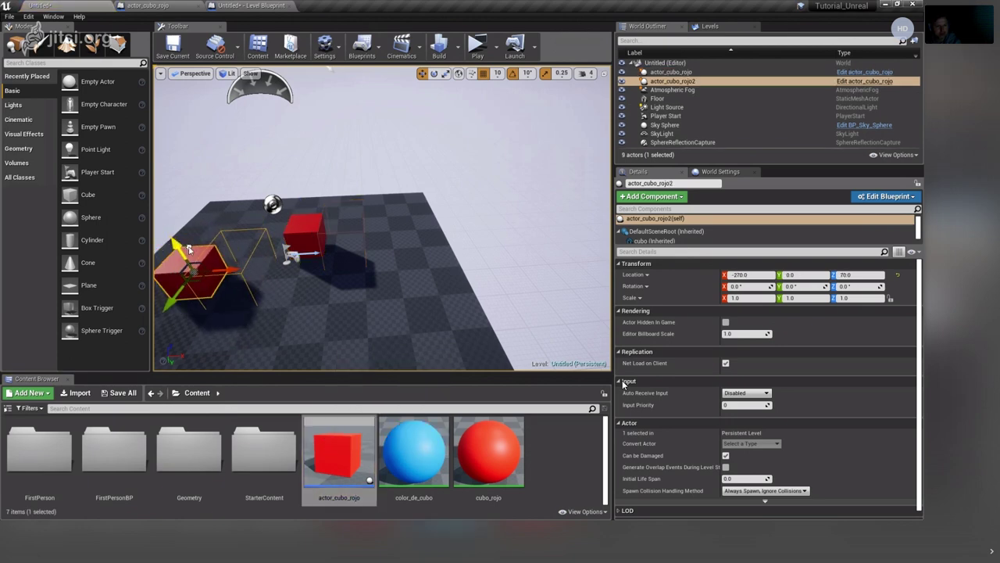
scroll(284, 305, down, 4)
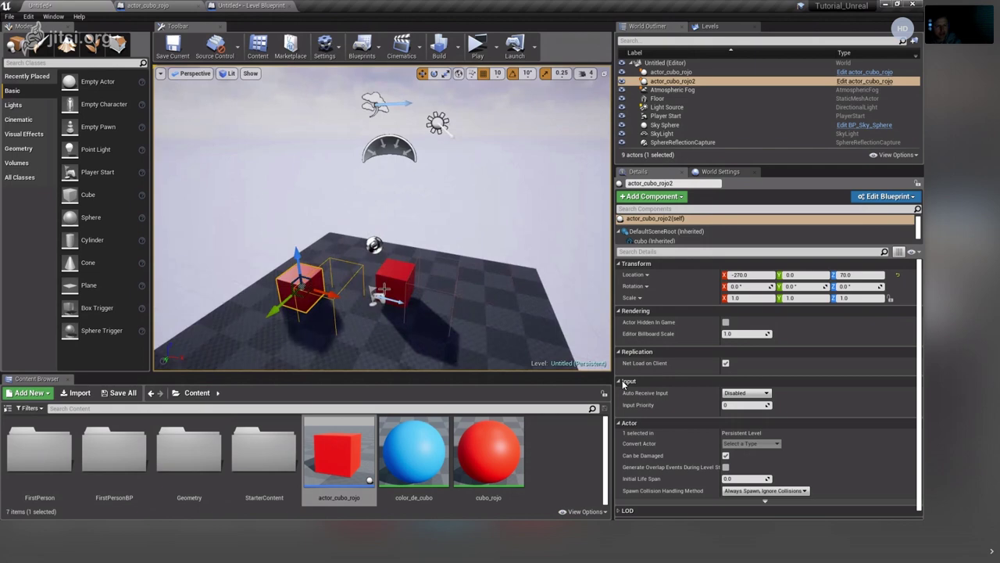
Assign the blue color_de_cubo material to actor_cubo_rojo's cubo component on Element 0.
click(177, 5)
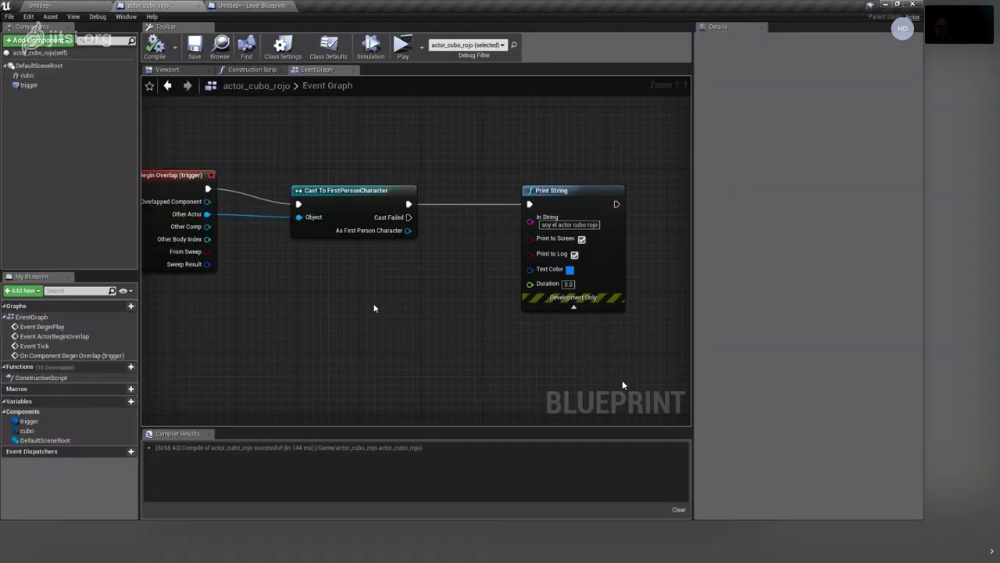
click(27, 76)
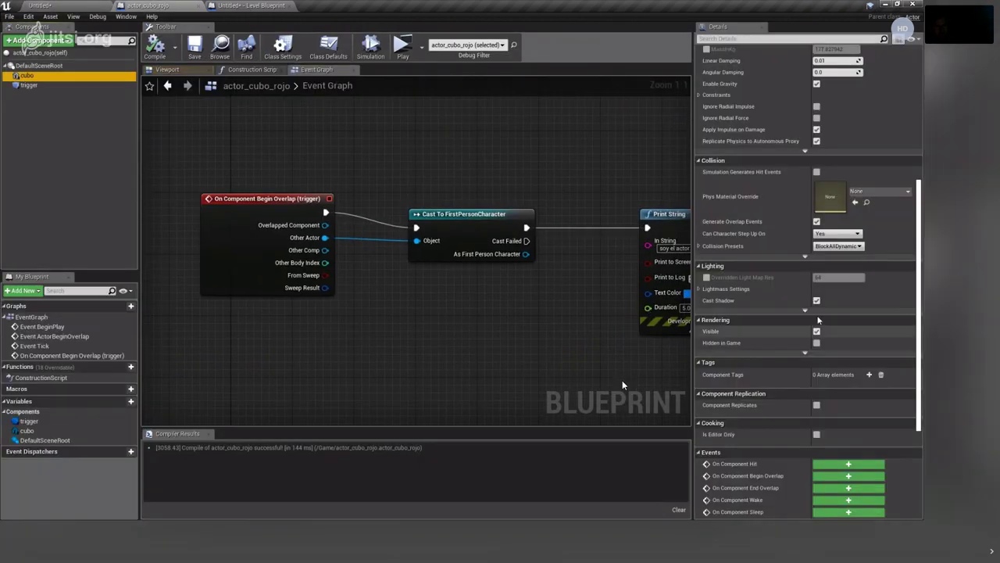
scroll(836, 357, up, 5)
scroll(836, 357, up, 3)
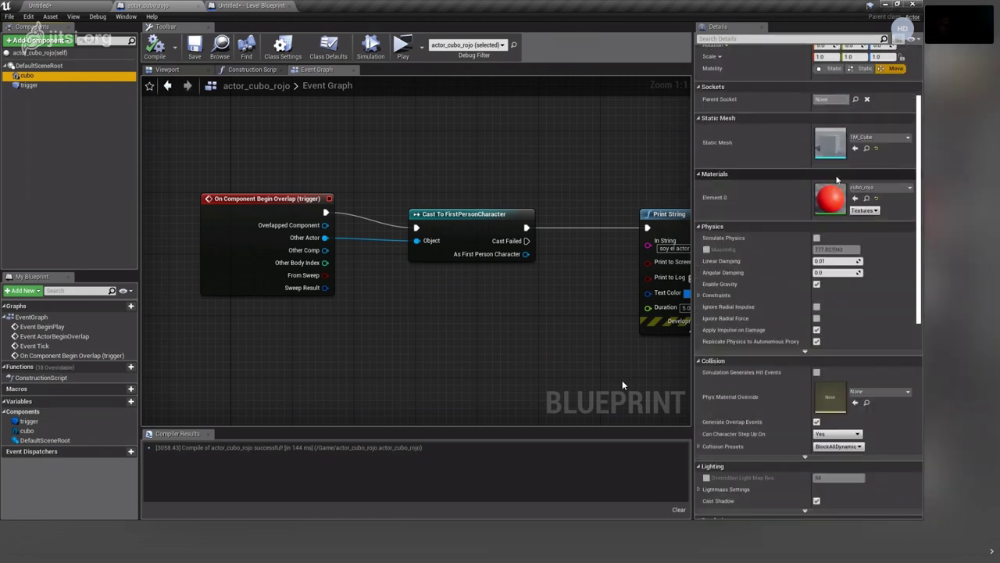
click(47, 6)
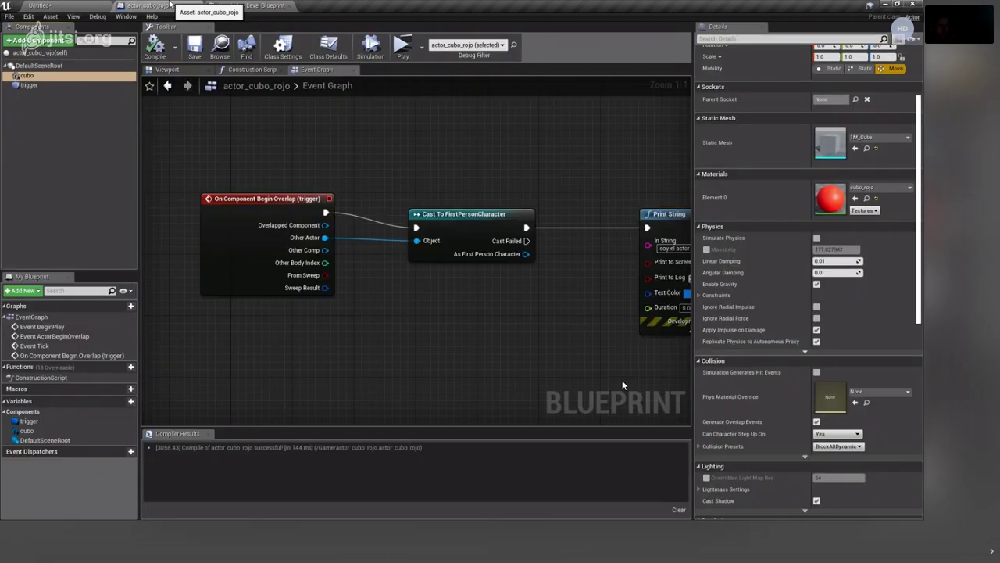
drag(149, 6, 266, 141)
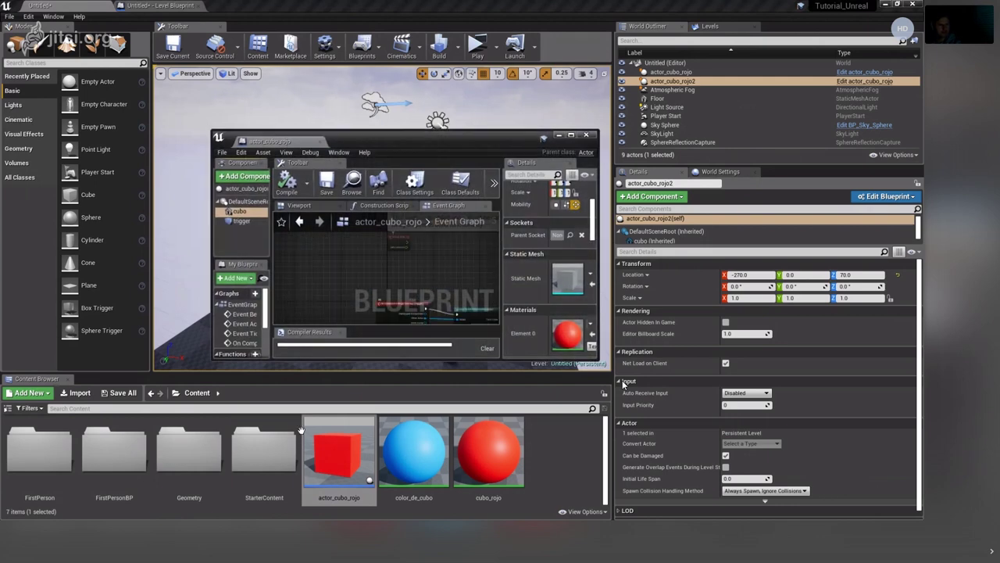
click(444, 459)
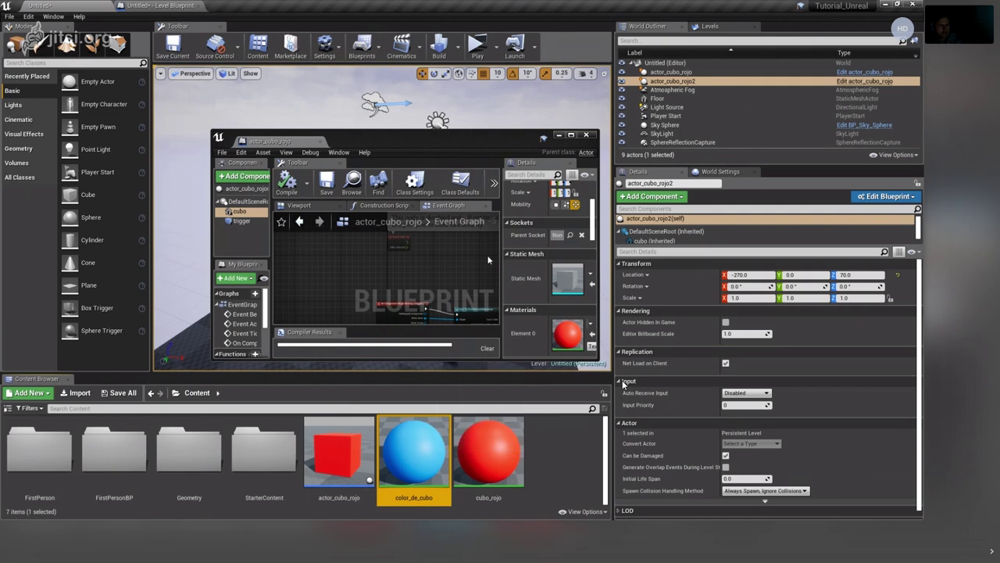
scroll(554, 297, down, 2)
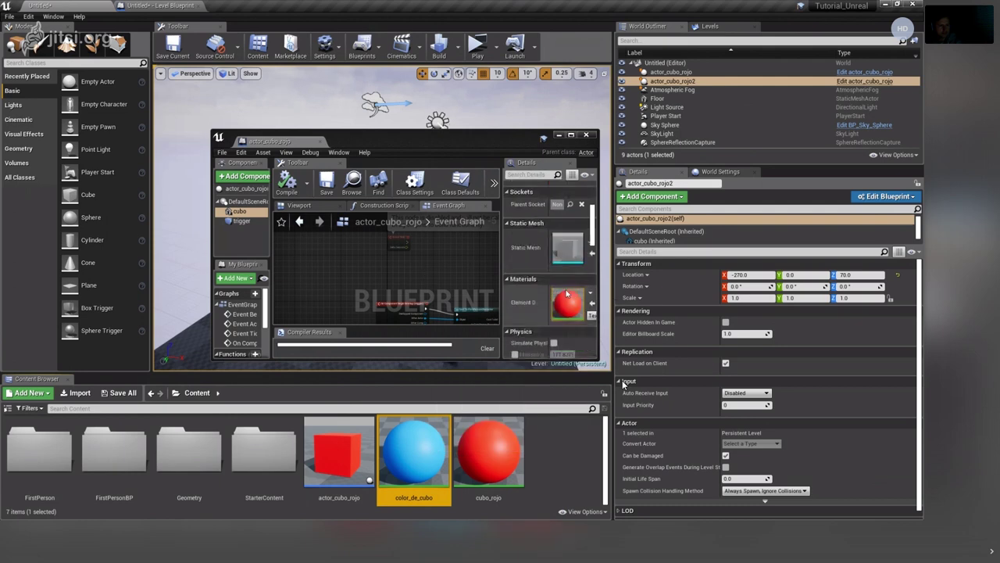
click(571, 135)
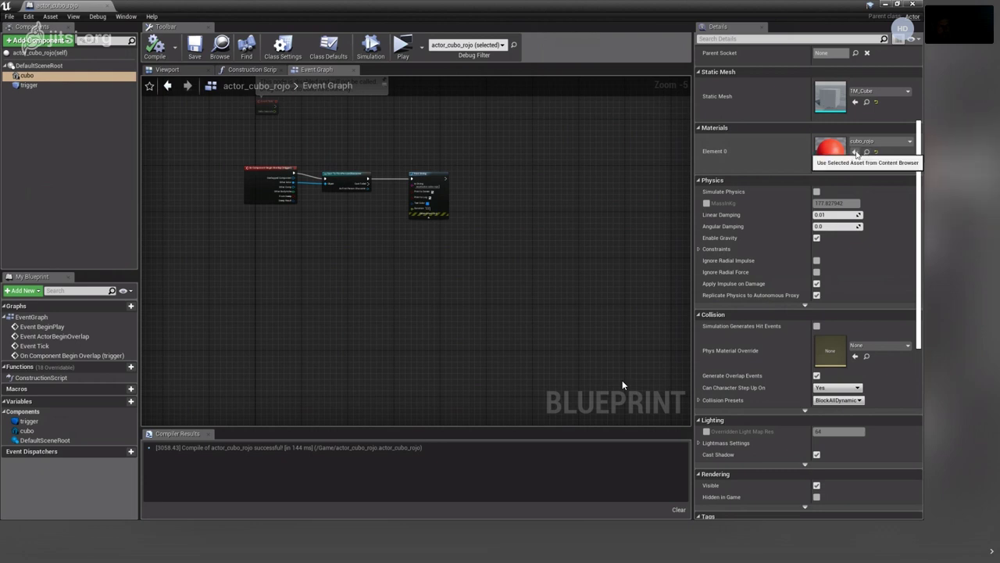
click(856, 152)
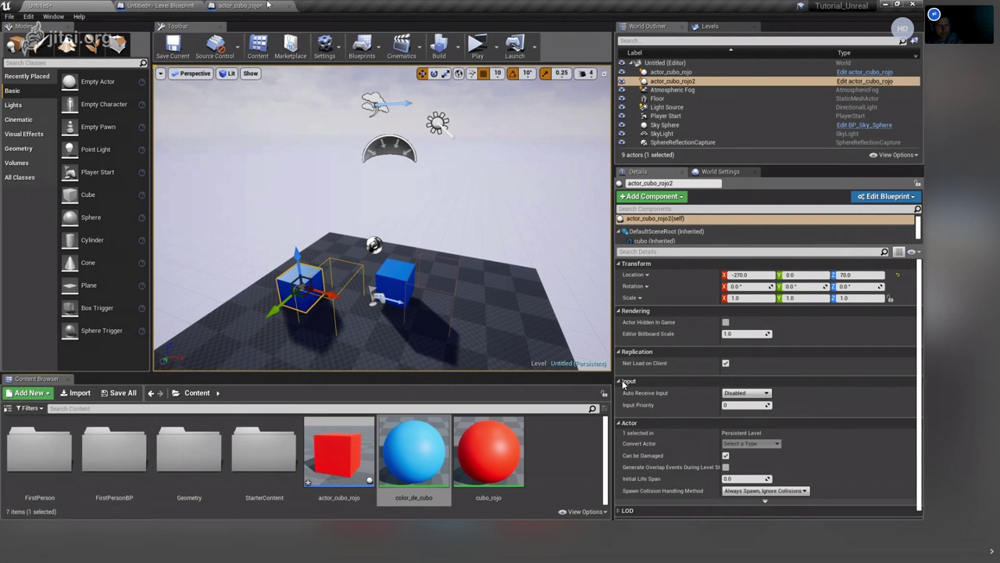
Duplicate the actor_cubo_rojo Blueprint and name the copy actor_cubo_azul.
click(265, 5)
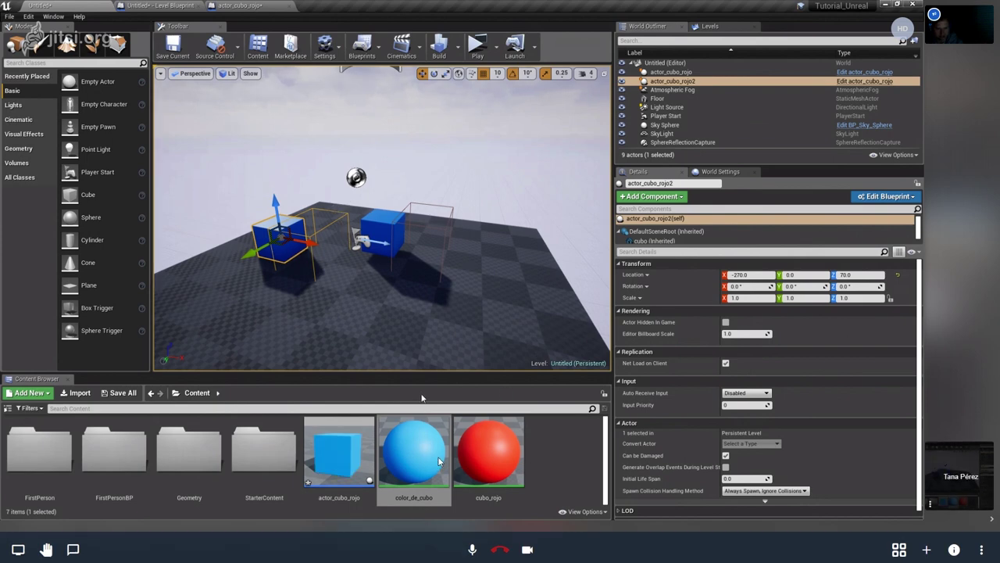
right_click(338, 461)
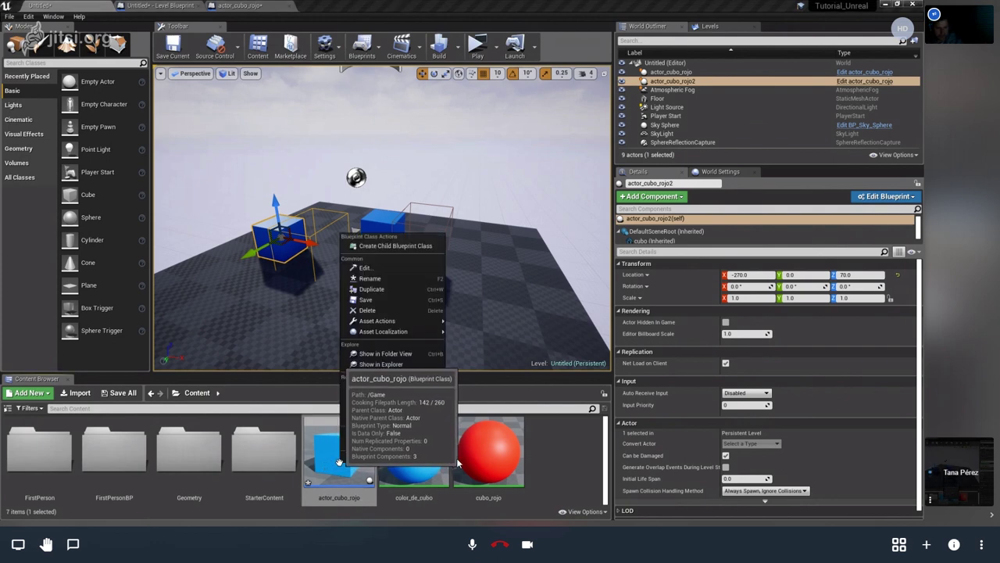
click(395, 289)
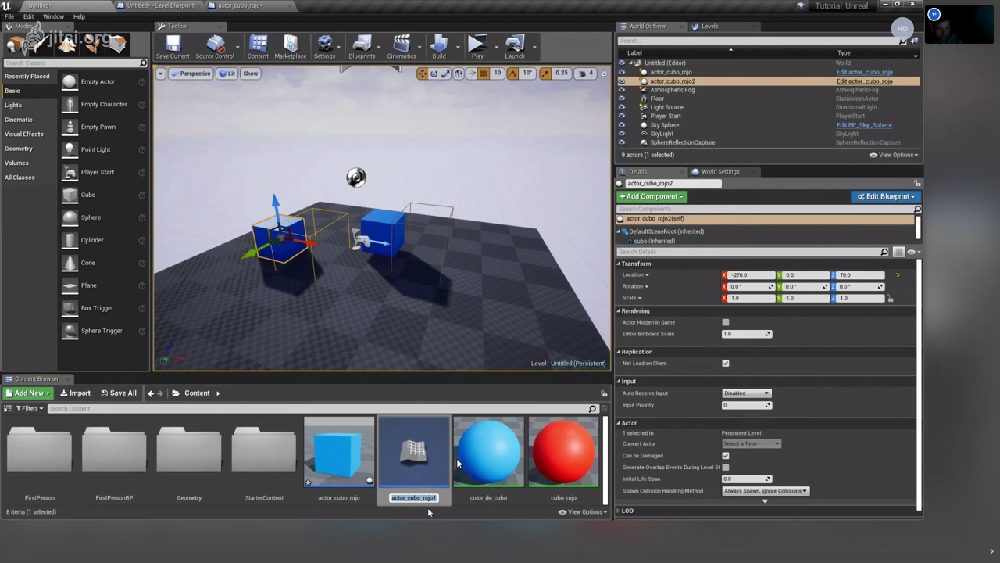
key(ctrl+shift+Left)
text(a)
text(zul)
key(Return)
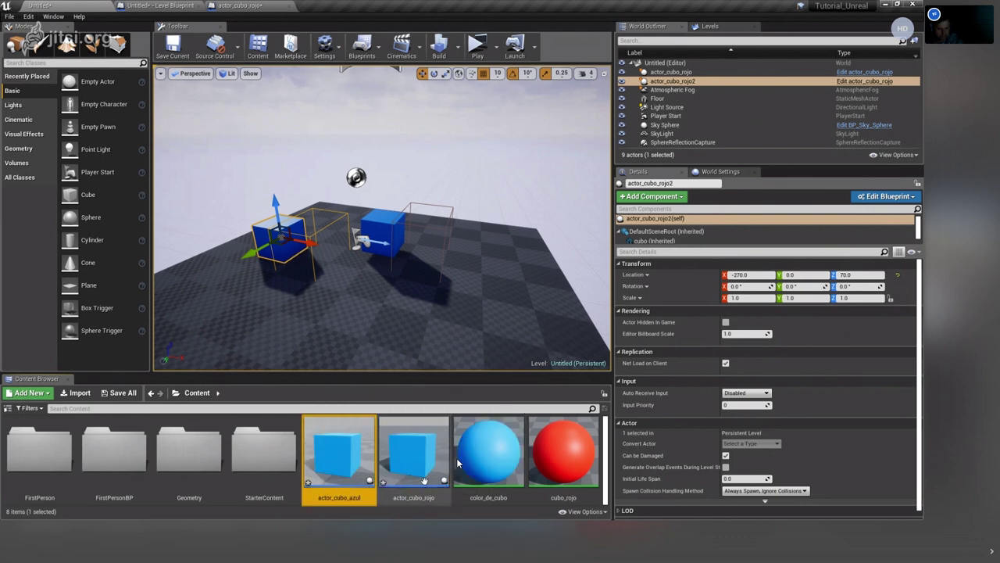
key(Right)
key(Right)
key(Right)
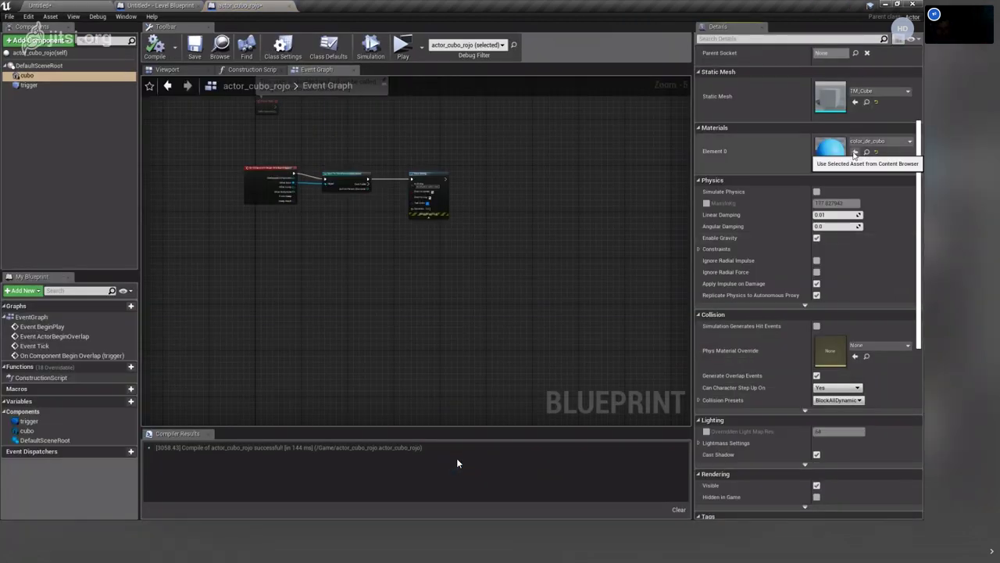
Set the red cube's Element 0 material back to cubo_rojo.
click(855, 153)
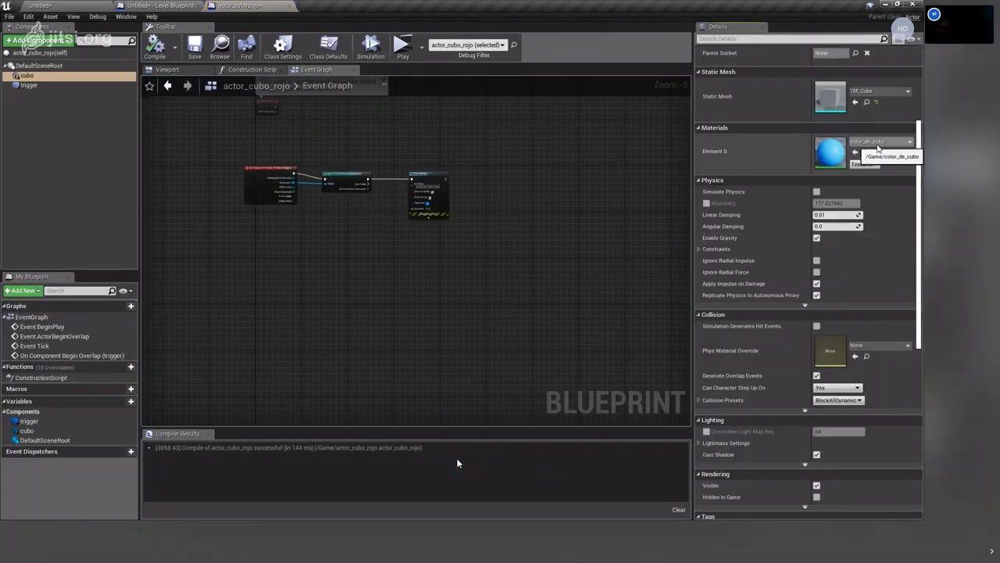
click(878, 145)
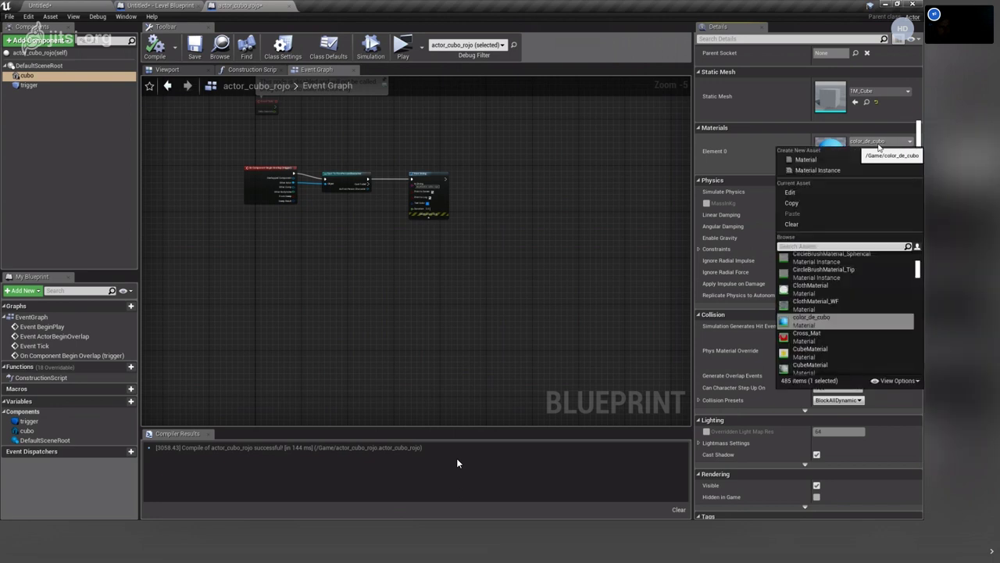
text(cubo)
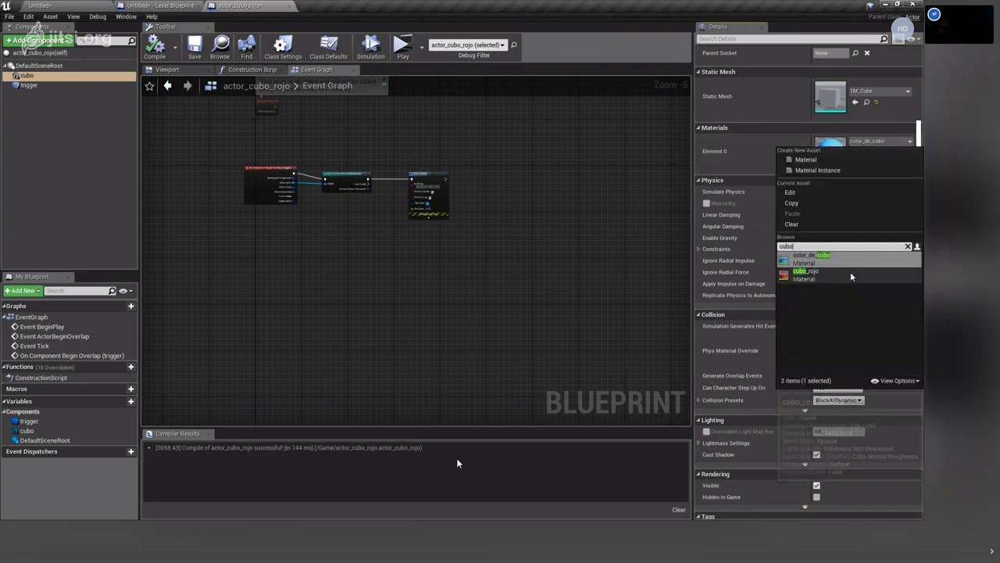
click(813, 275)
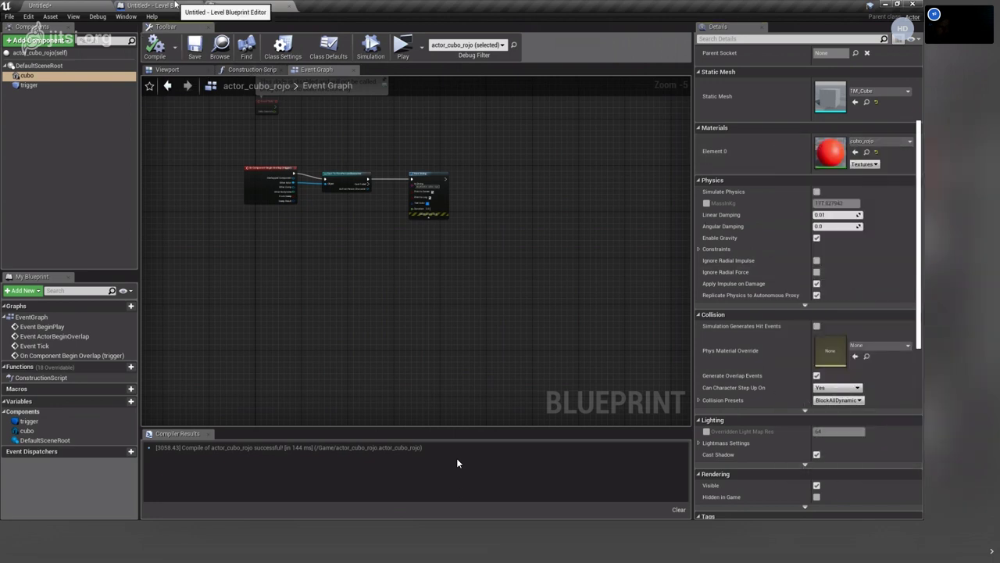
Close the Level Blueprint and place an actor_cubo_azul cube in the level, raised to Z 90.
click(165, 6)
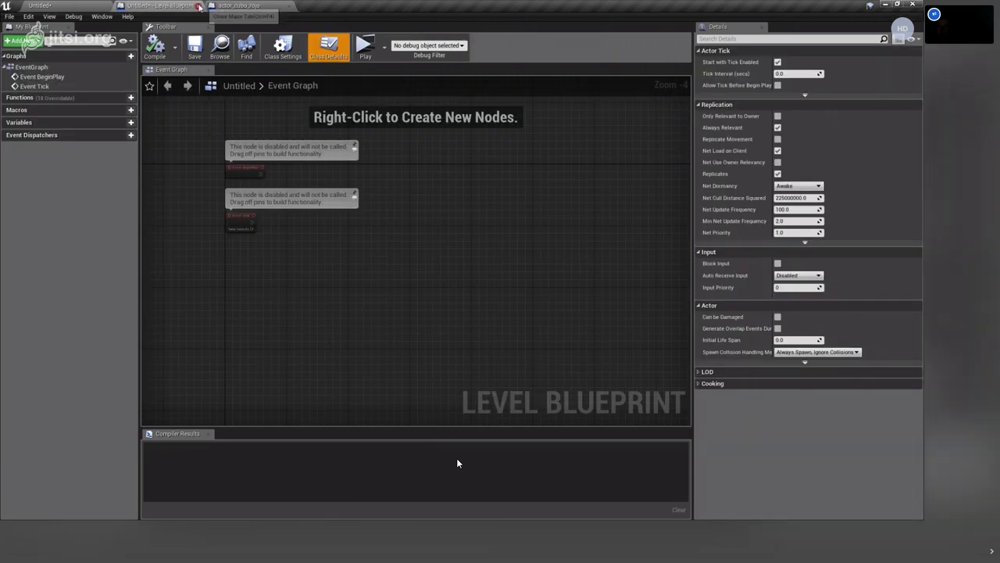
click(201, 6)
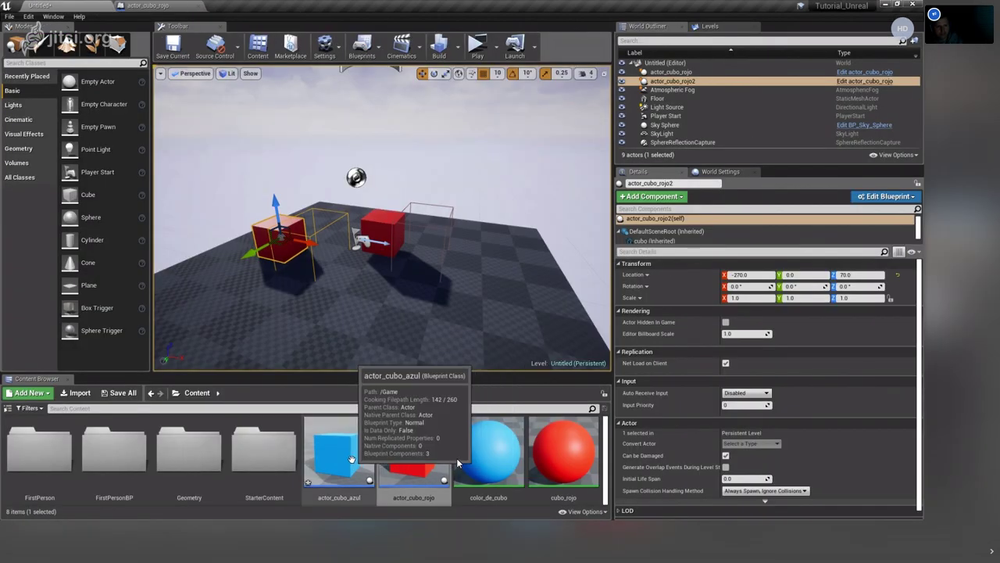
drag(338, 449, 223, 320)
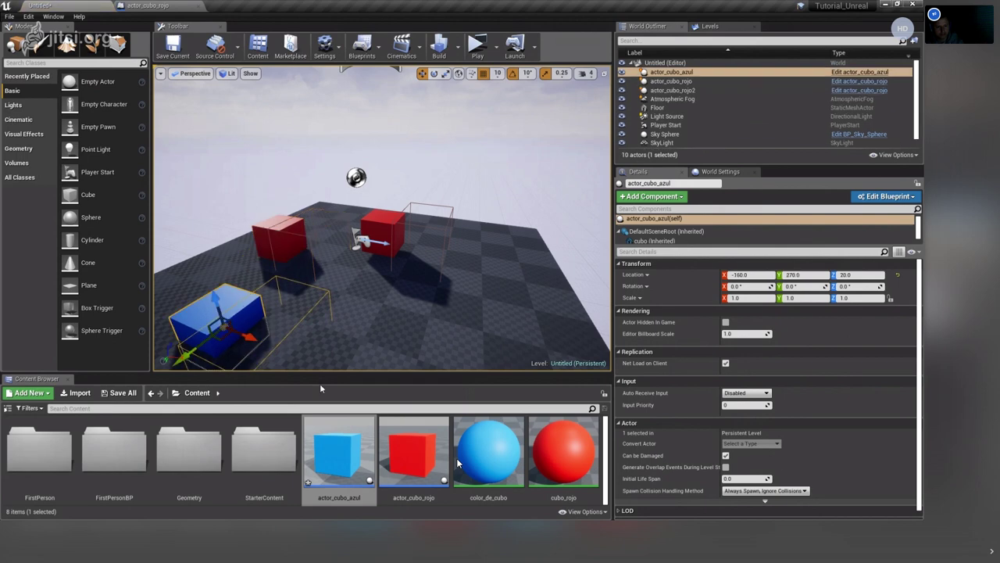
key(f)
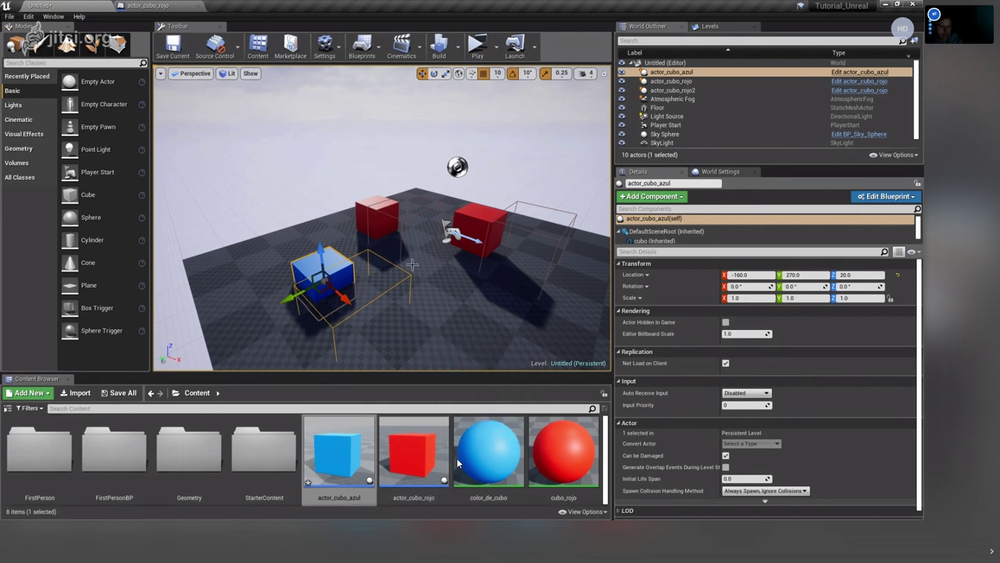
drag(322, 257, 334, 225)
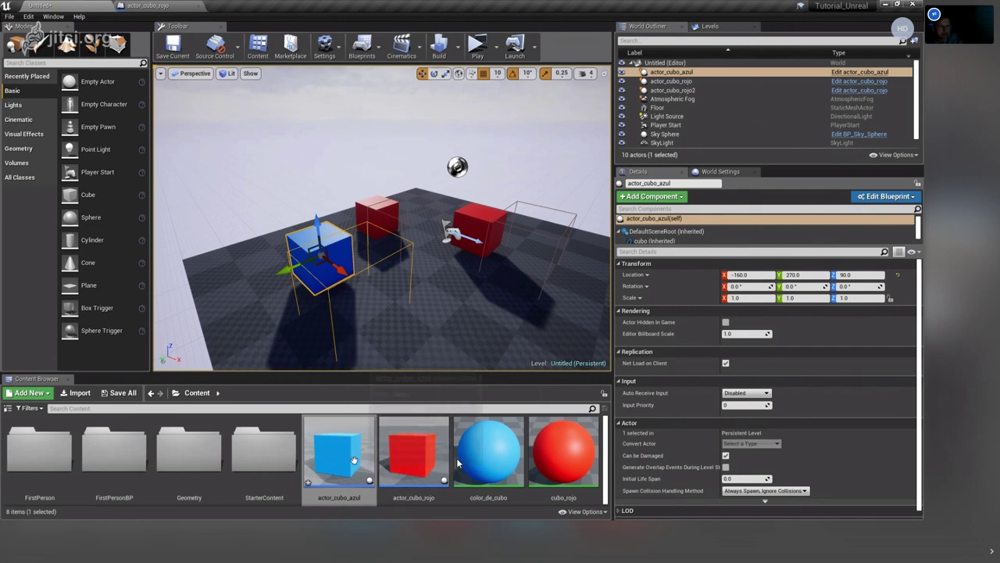
In actor_cubo_rojo's Viewport, select the trigger box and drag it upward.
click(143, 5)
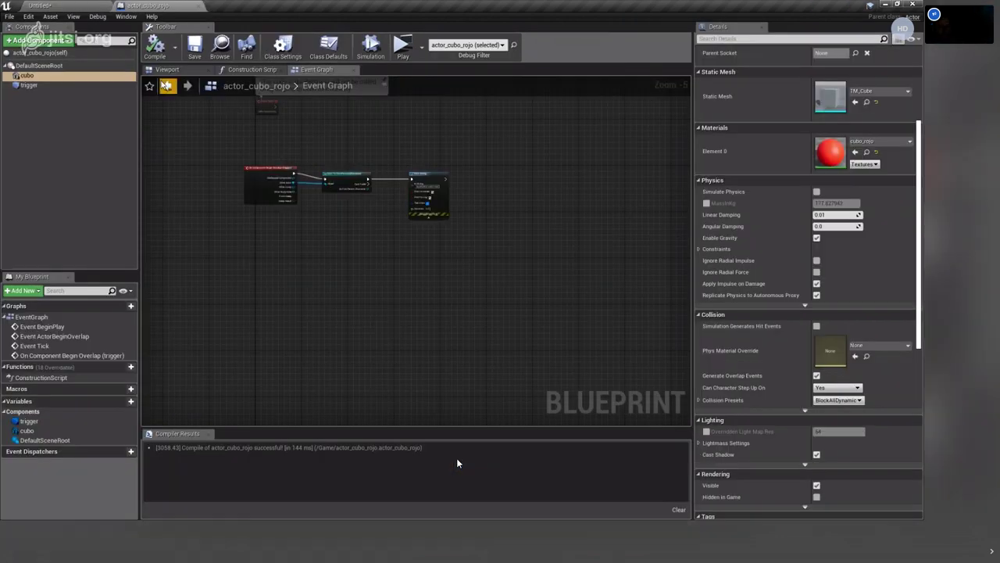
click(180, 84)
right_drag(395, 267, 409, 297)
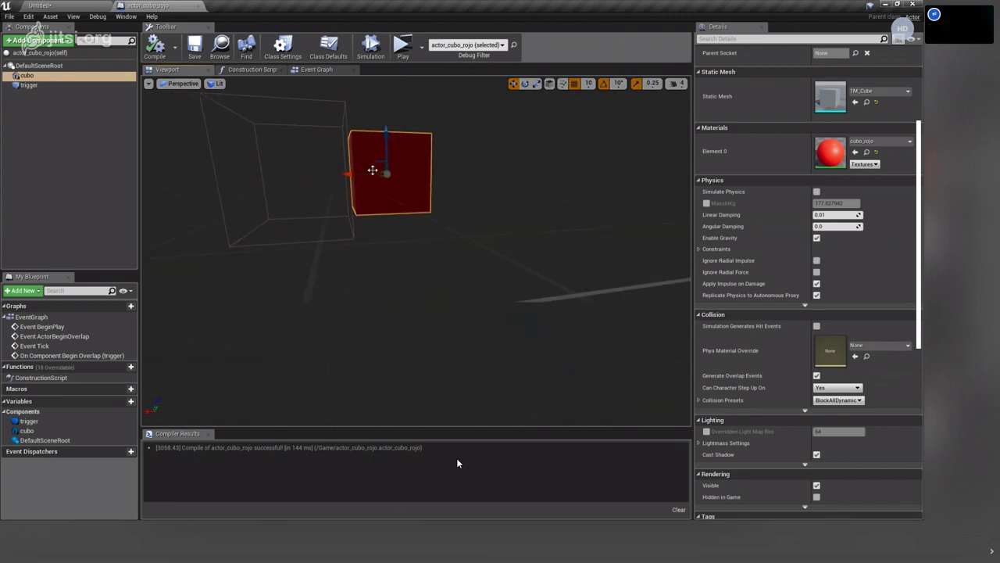
click(213, 165)
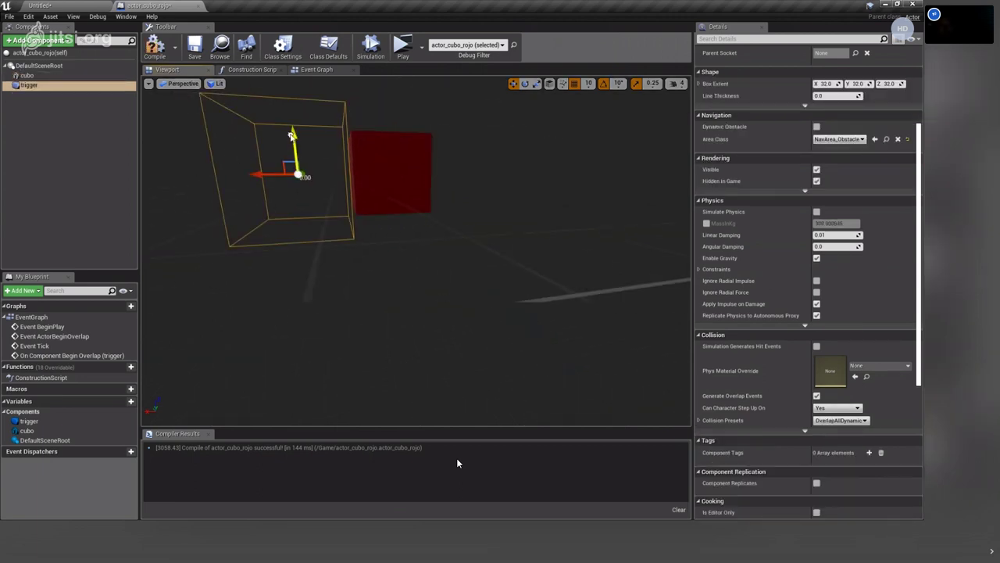
drag(290, 129, 289, 111)
Fine-tune the trigger box height in Left view, then return to the Perspective preview.
click(180, 84)
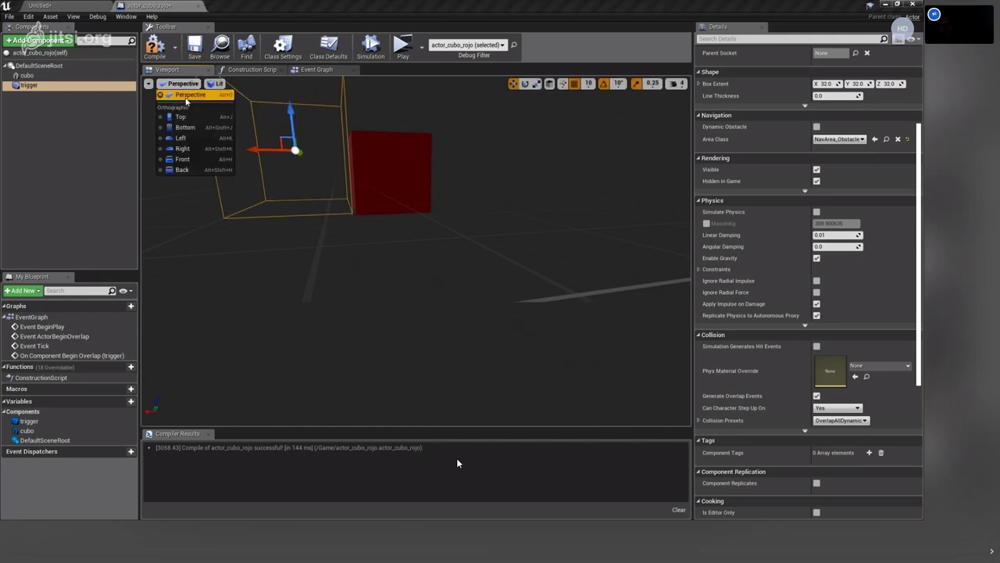
click(188, 141)
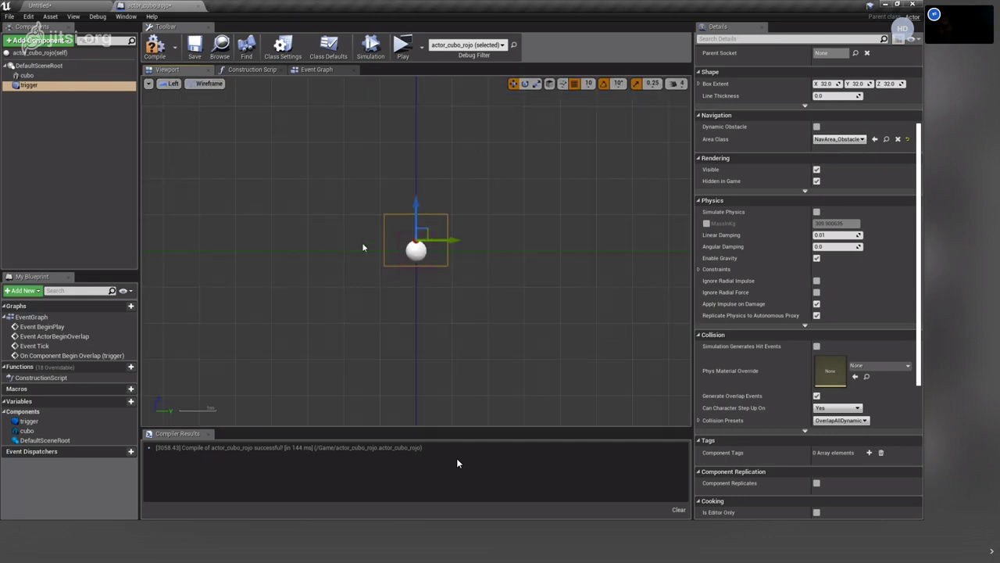
drag(411, 208, 411, 212)
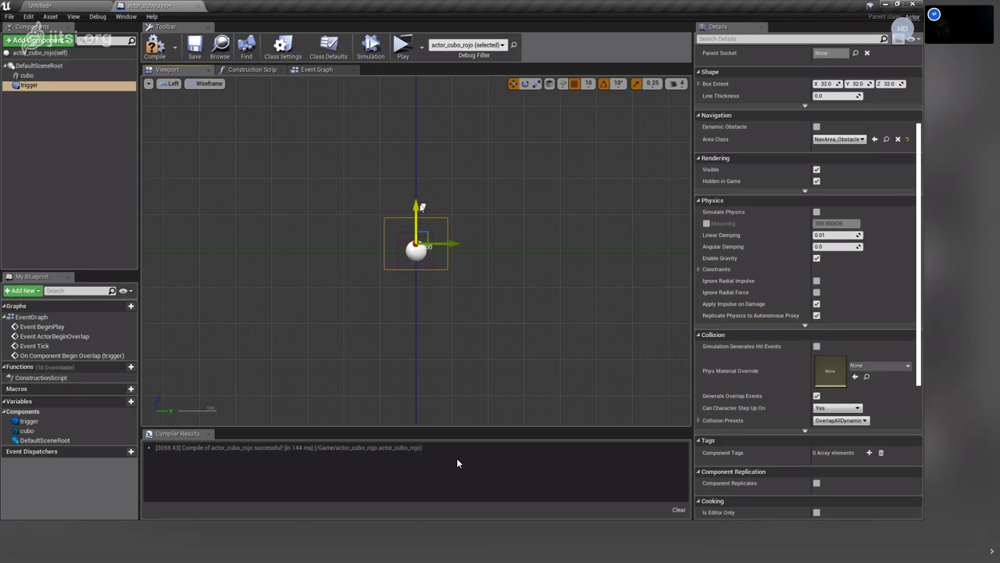
click(172, 84)
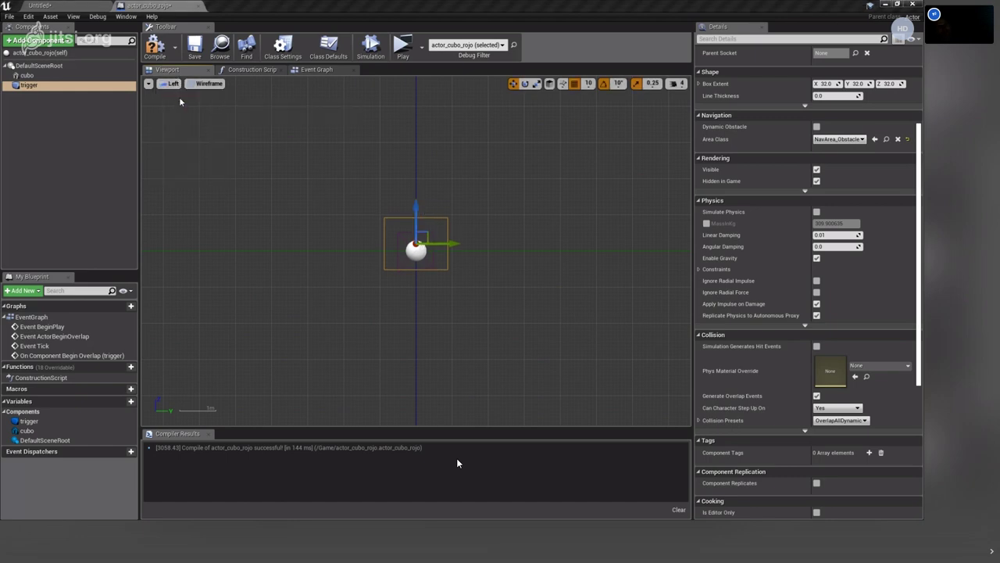
click(187, 97)
right_drag(224, 188, 239, 188)
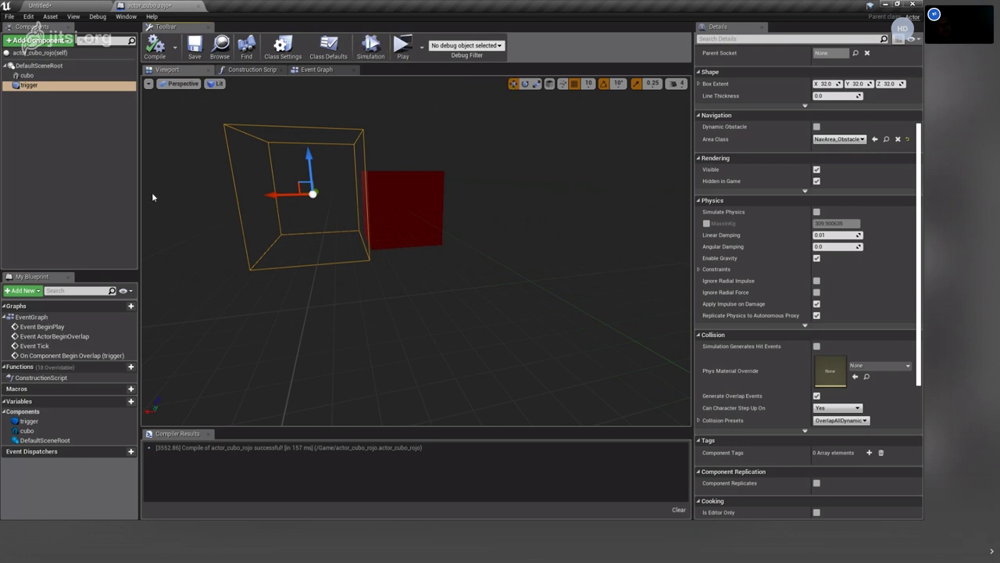
right_drag(276, 256, 292, 279)
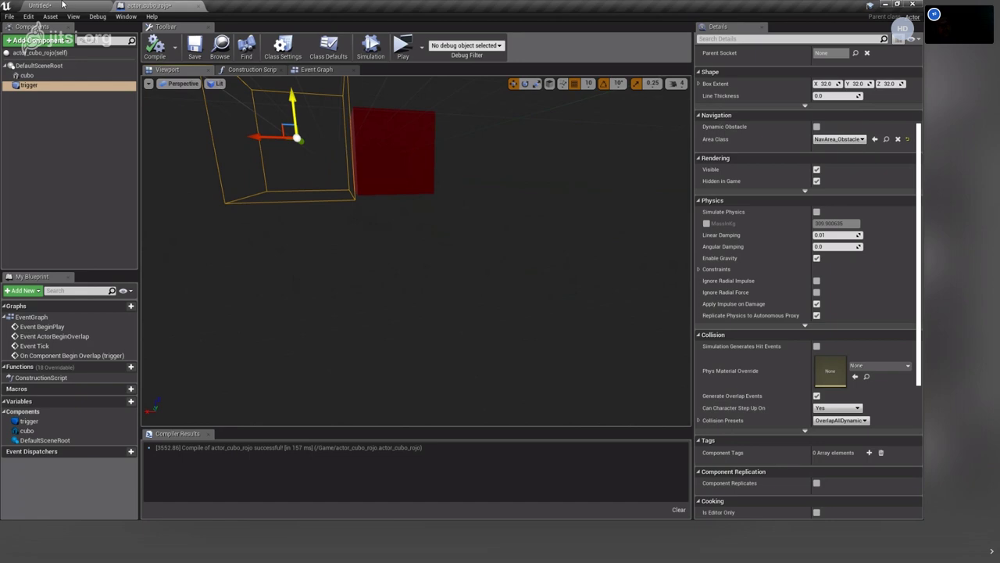
click(62, 5)
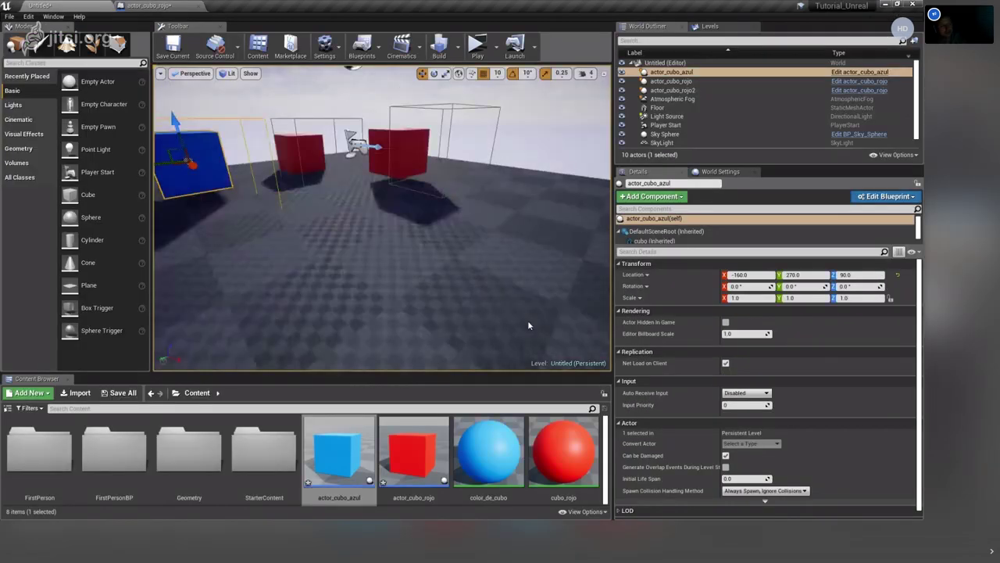
Change actor_cubo_azul's Print String message to 'soy el actor cubo azul' and compile it.
middle_drag(528, 325, 432, 245)
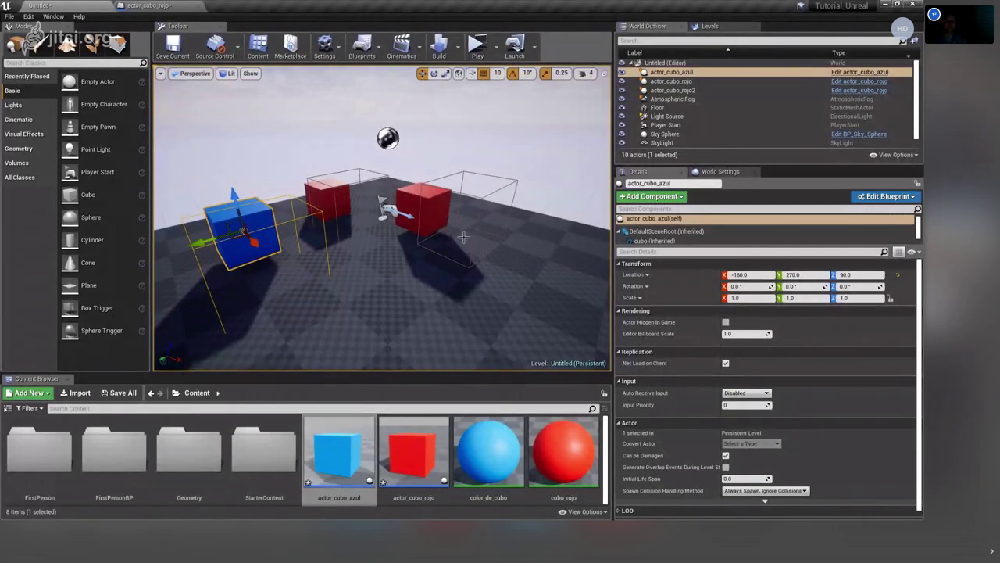
mouse_move(463, 236)
mouse_down()
mouse_move(486, 248)
mouse_move(504, 233)
mouse_up()
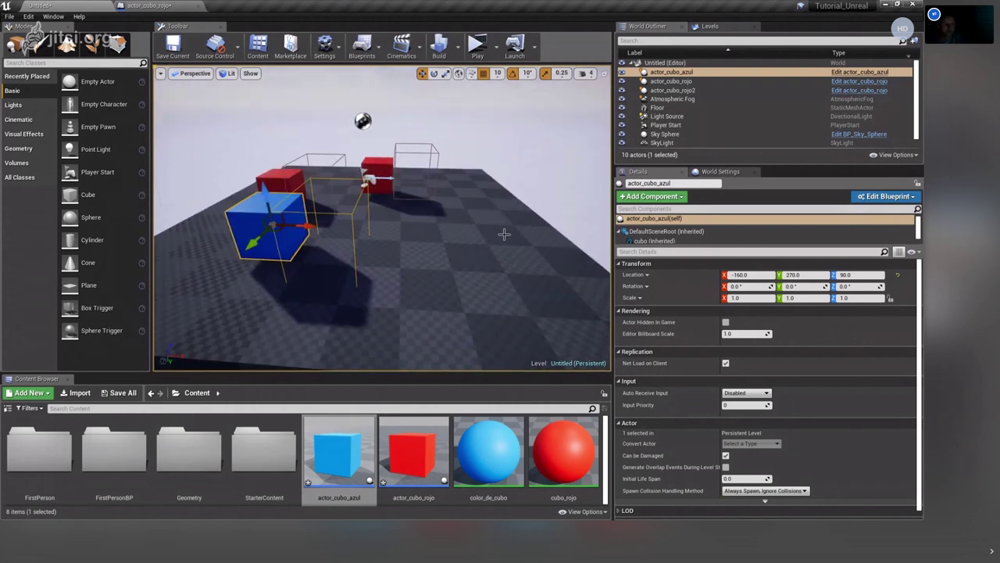
click(353, 457)
double_click(340, 460)
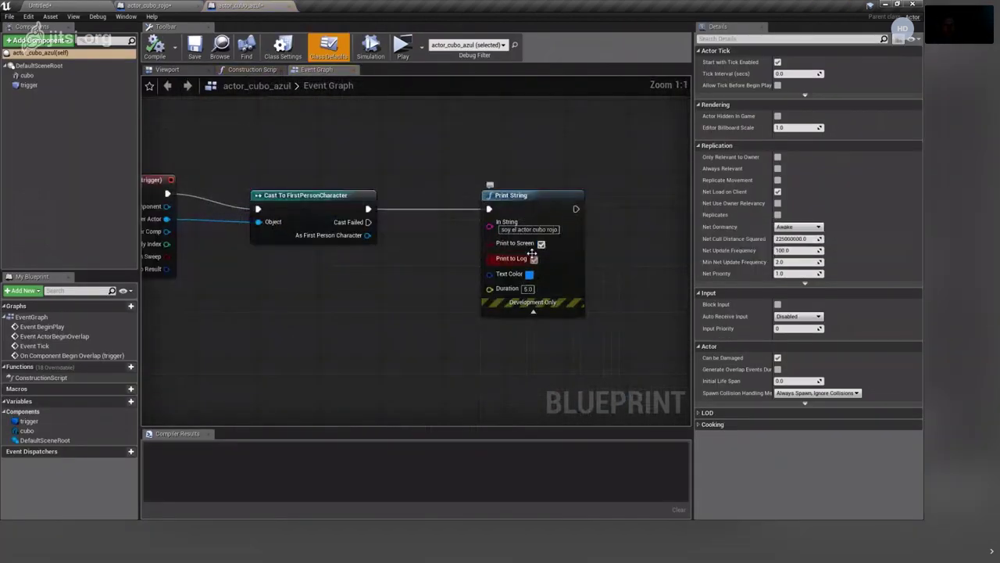
double_click(552, 229)
text(azul)
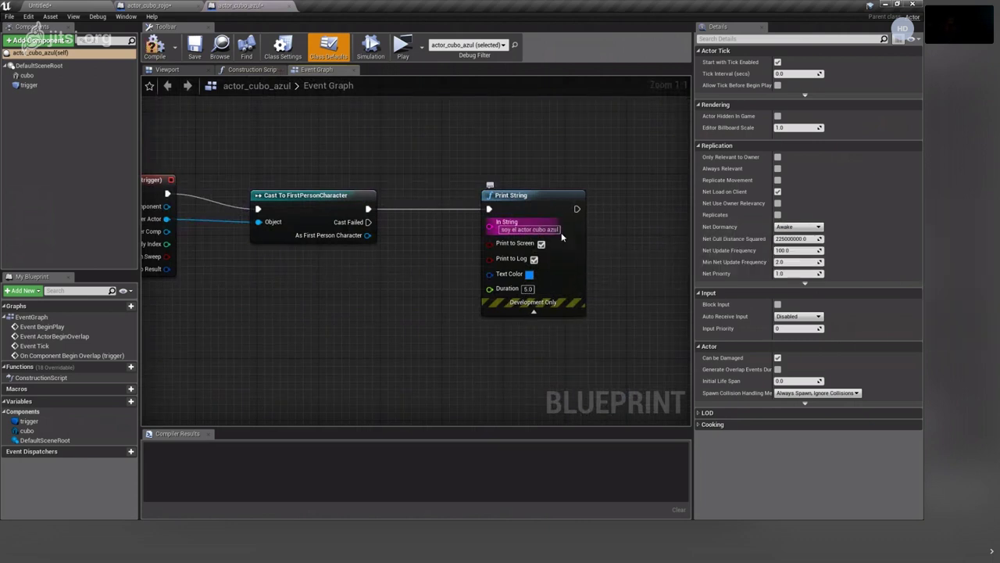
key(Return)
click(154, 47)
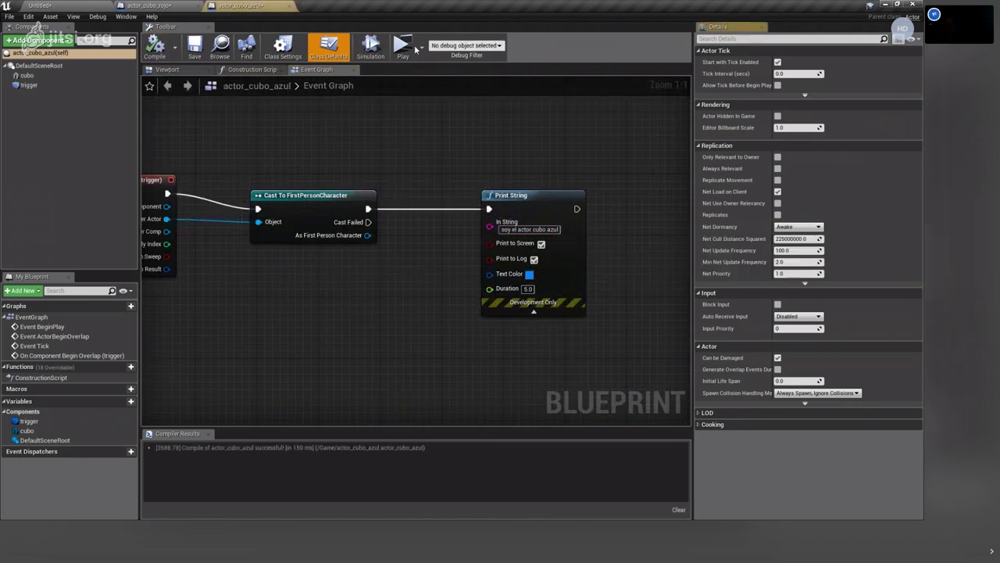
Play the level full-screen and walk forward into the blue cube to show its message.
click(414, 53)
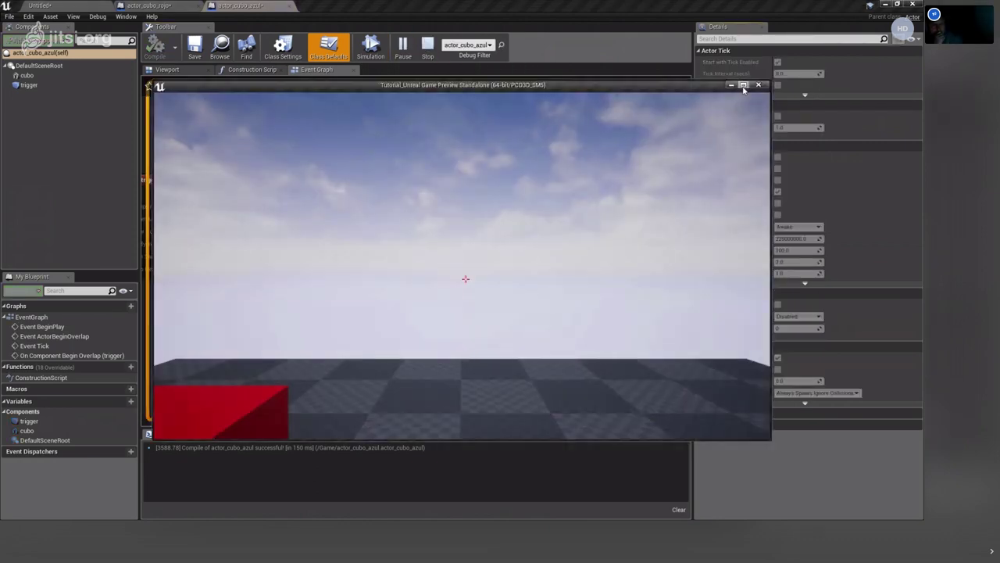
click(743, 86)
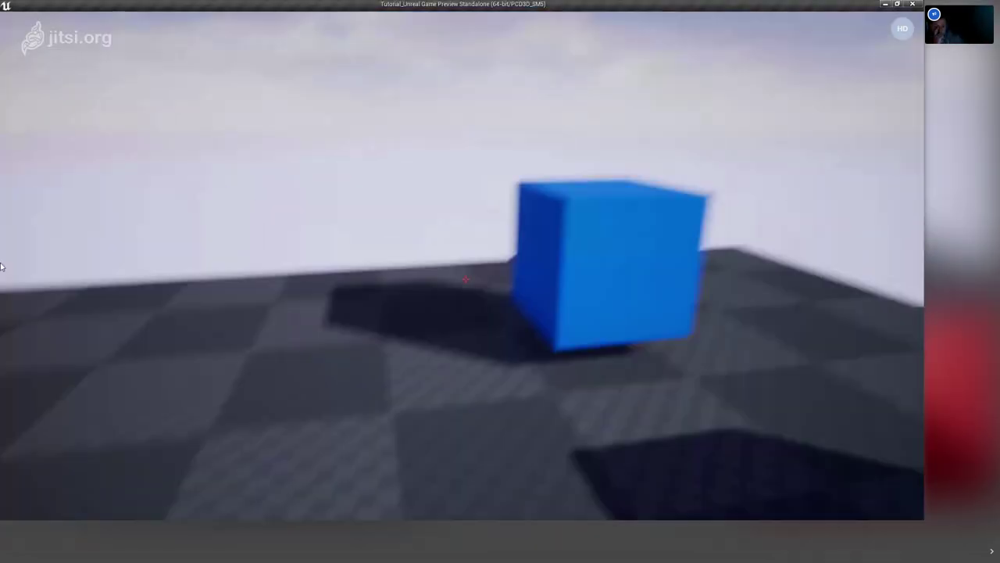
key(w)
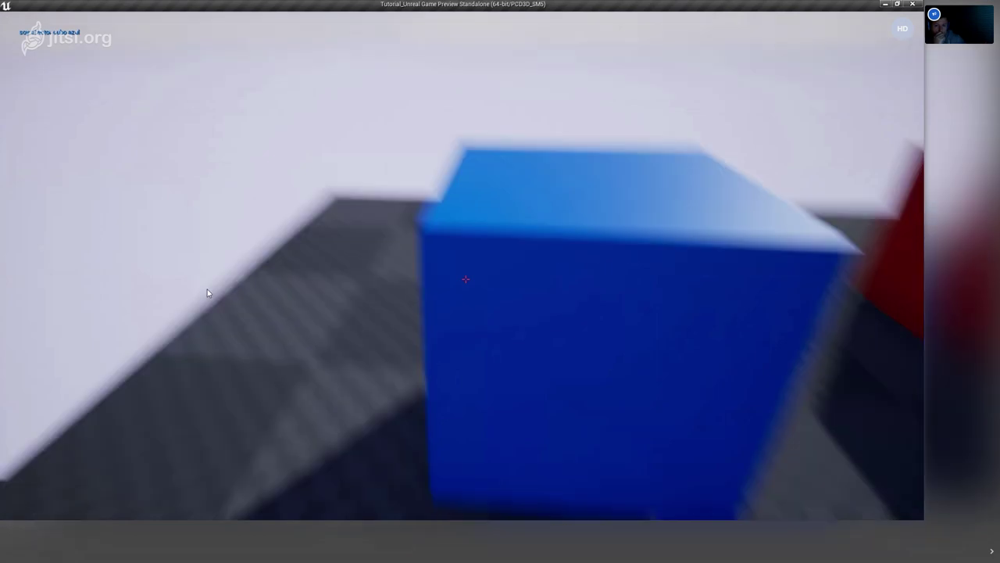
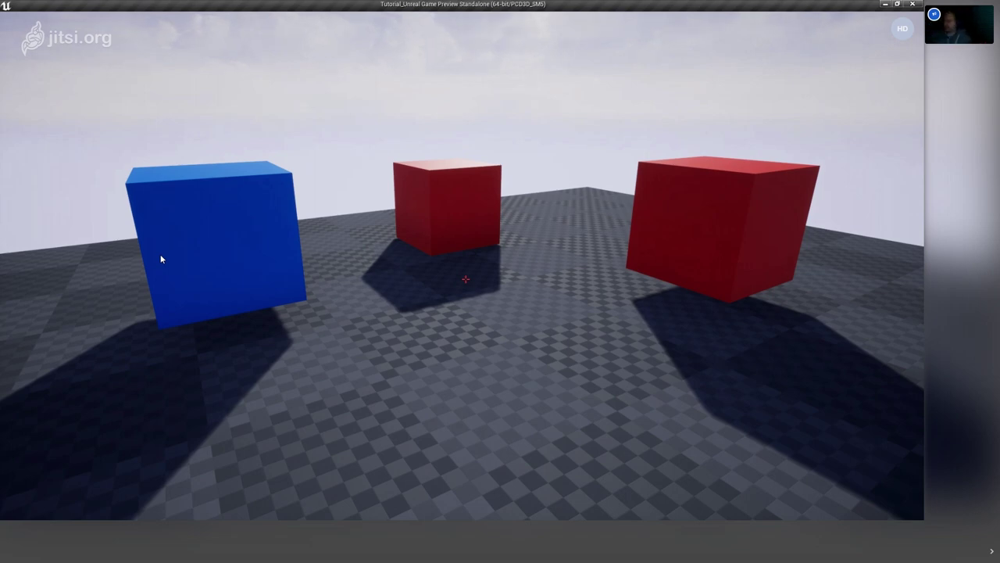
Stop the standalone preview, look over the cubes, and open the actor_cubo_rojo Blueprint editor.
key(Escape)
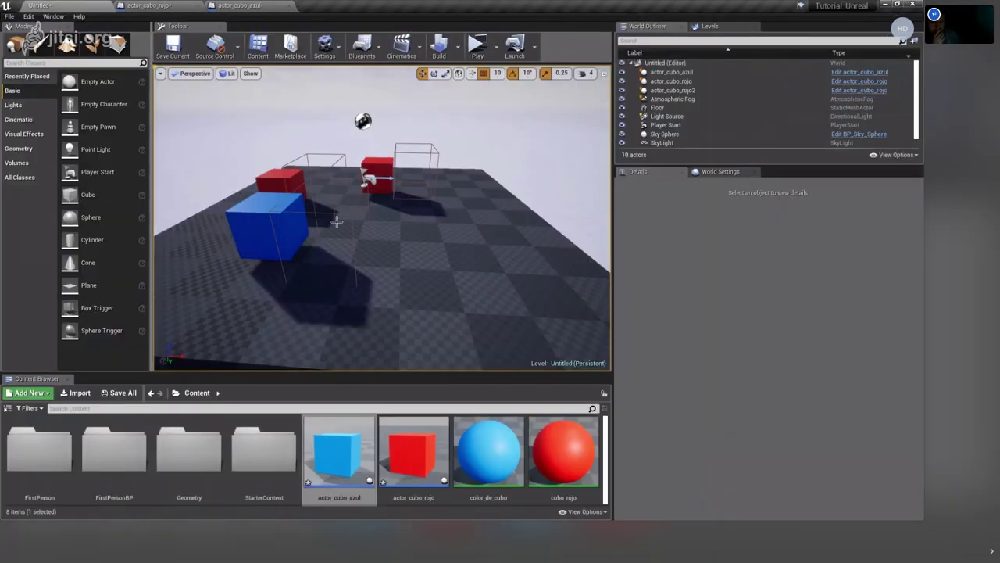
mouse_move(336, 222)
alt+mouse_down()
mouse_move(272, 240)
mouse_move(380, 231)
alt+mouse_up()
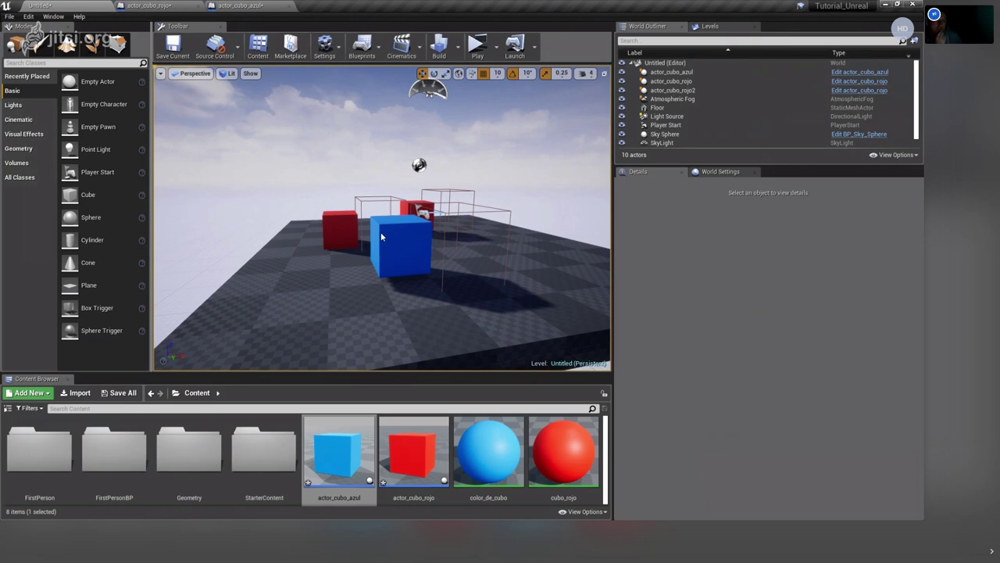
scroll(381, 231, up, 5)
scroll(439, 296, up, 4)
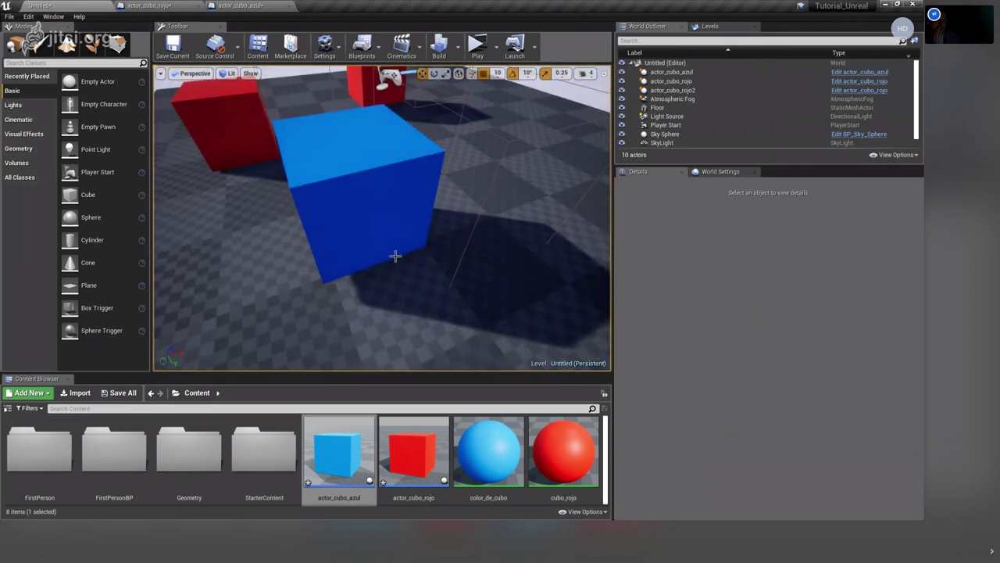
scroll(390, 239, down, 10)
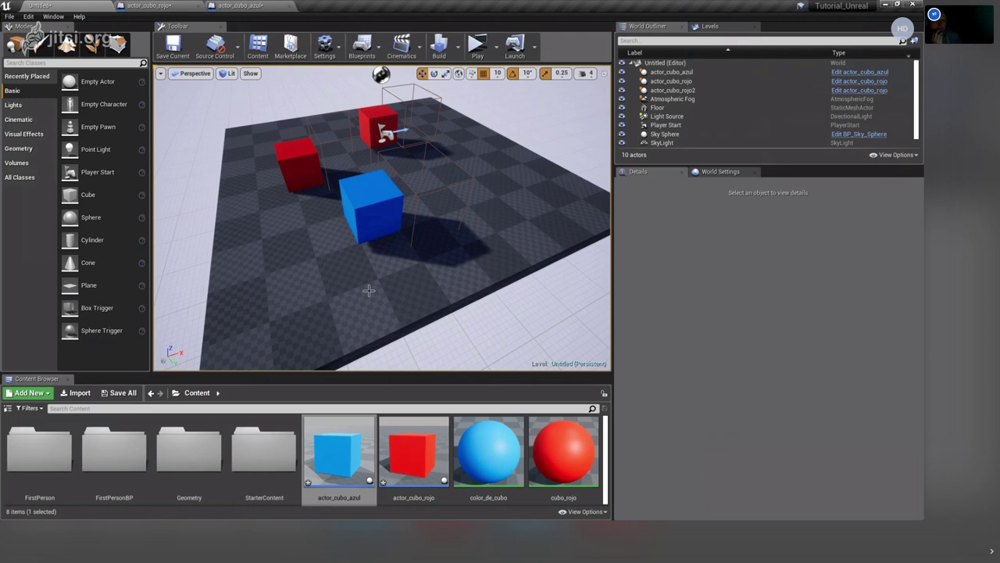
click(178, 5)
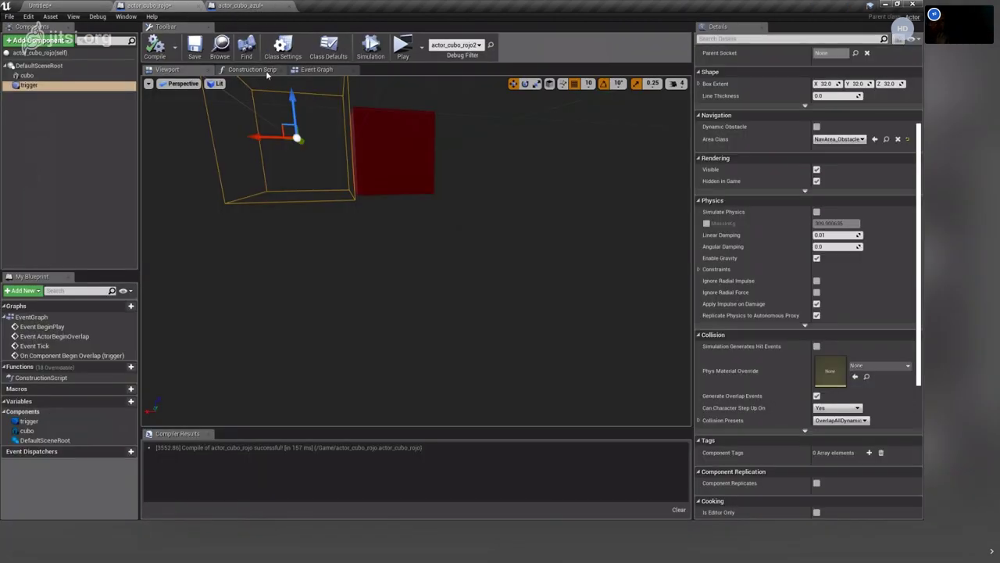
Show the red cube's Event Graph and arrange the overlap event and Cast To FirstPersonCharacter nodes.
click(315, 70)
scroll(369, 202, up, 5)
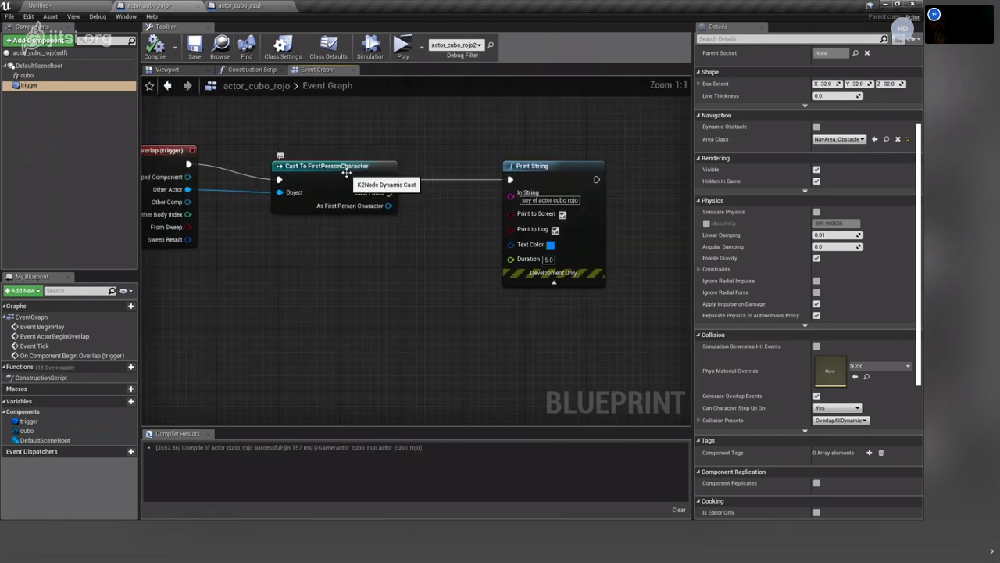
click(359, 183)
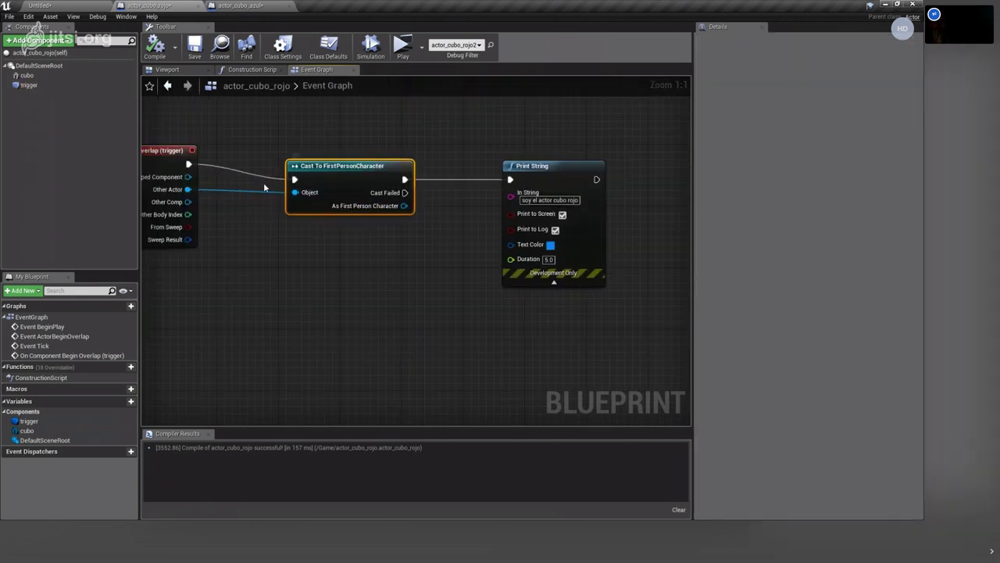
right_drag(255, 252, 341, 231)
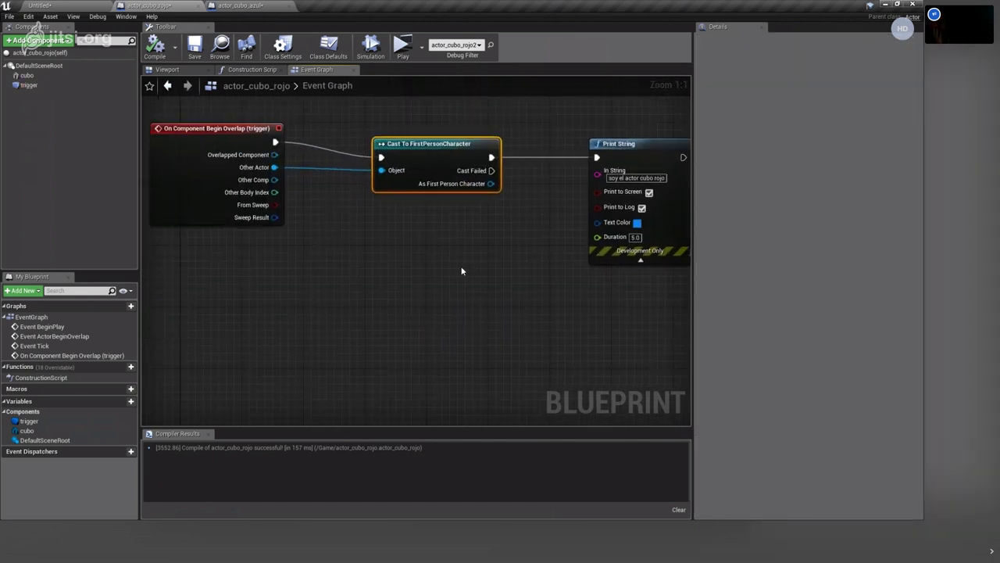
mouse_move(385, 249)
right_down()
mouse_move(112, 208)
mouse_move(224, 162)
right_up()
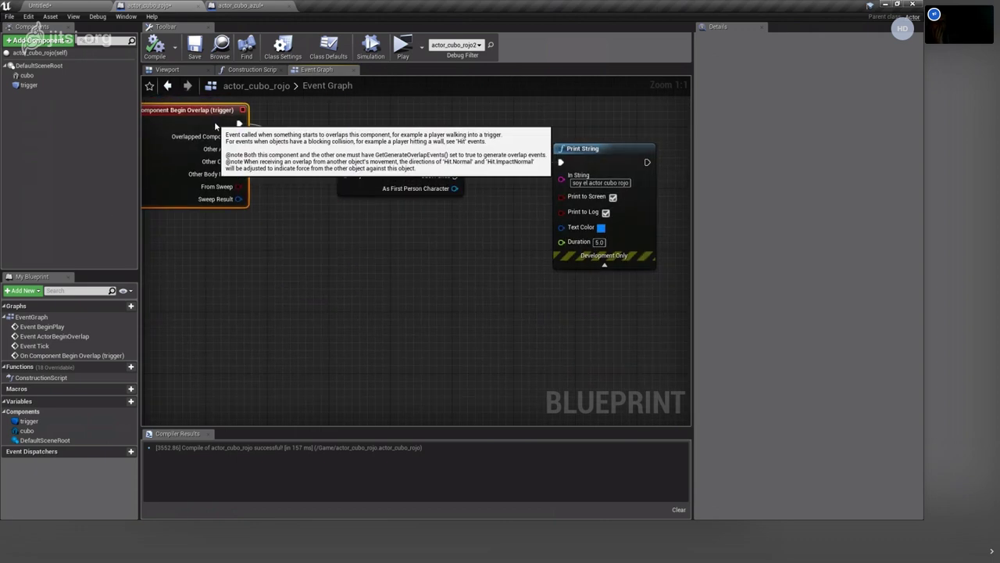
drag(224, 162, 217, 154)
drag(418, 162, 414, 185)
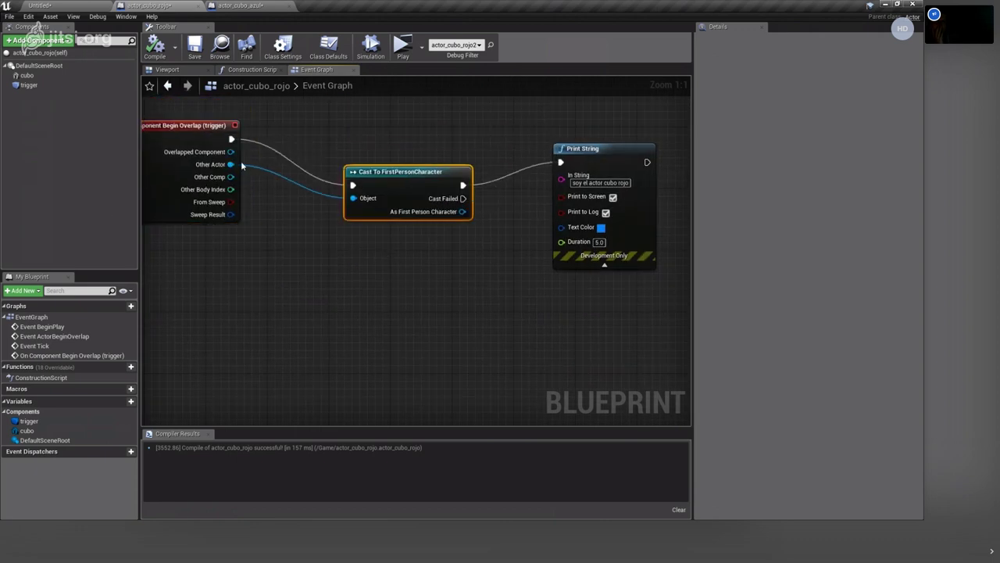
right_drag(266, 285, 425, 336)
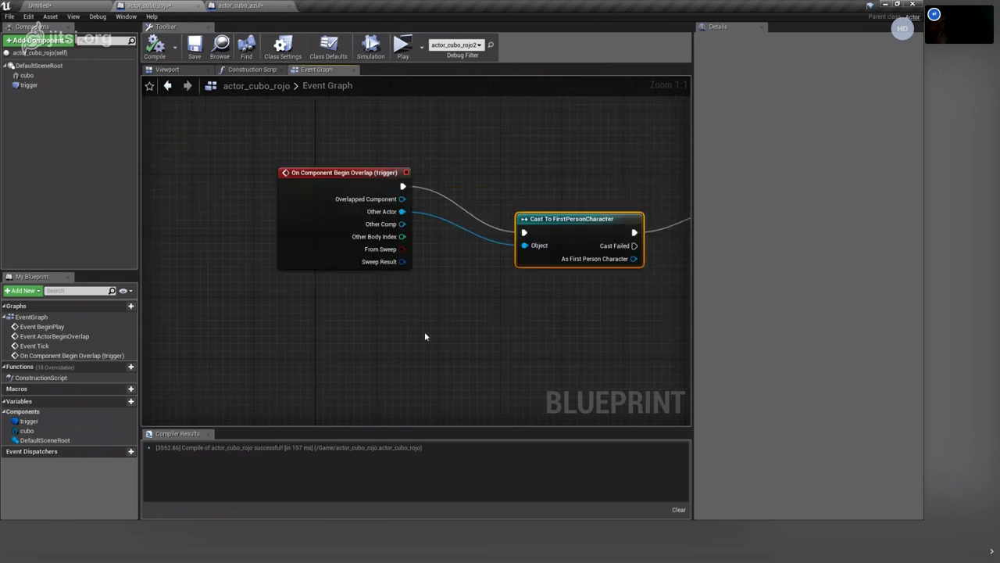
drag(334, 175, 324, 143)
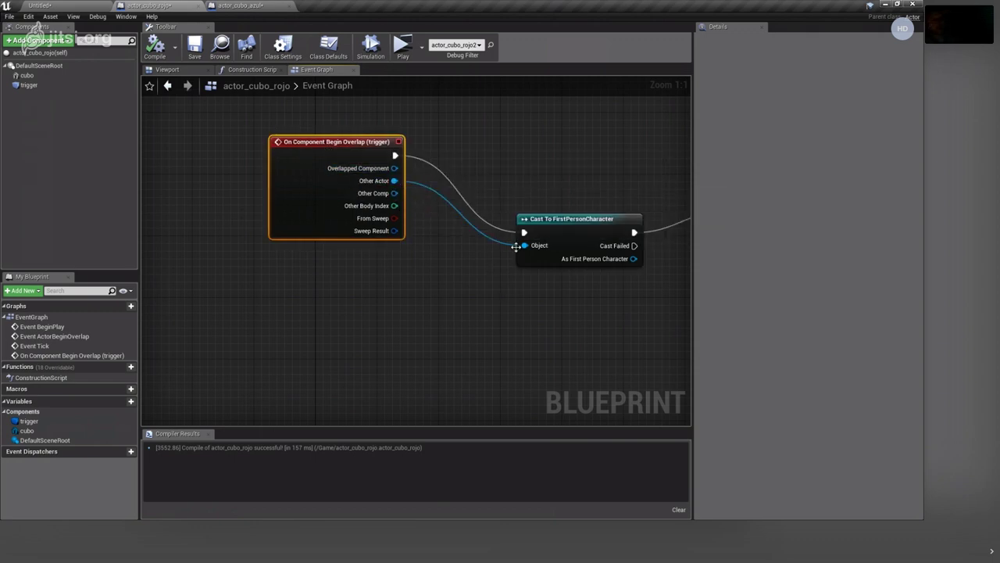
Disconnect Other Actor from the Cast's Object pin and recompile the blueprint.
mouse_move(395, 181)
ctrl+mouse_down()
mouse_move(387, 193)
mouse_move(395, 188)
mouse_move(450, 224)
mouse_move(463, 294)
ctrl+mouse_up()
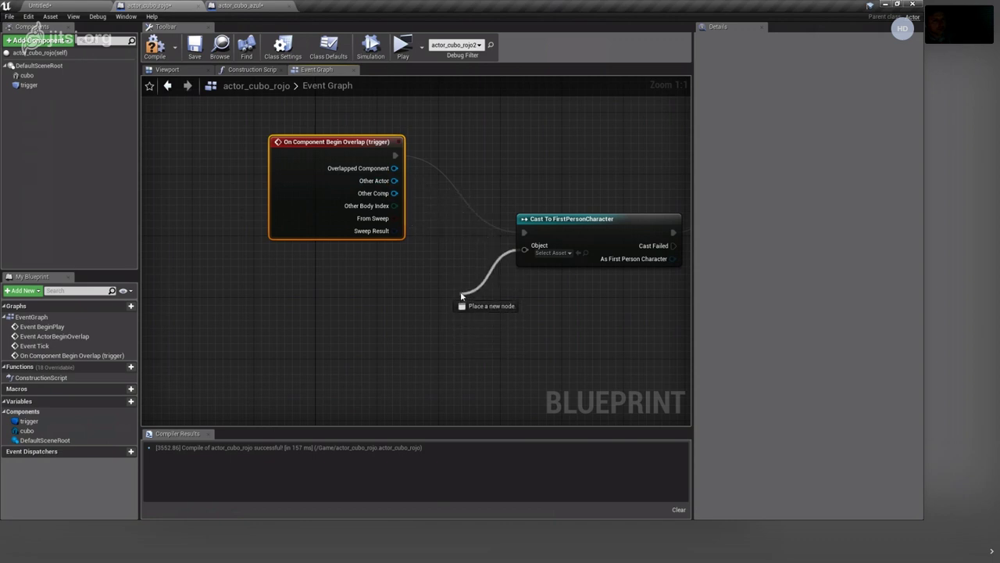
ctrl+drag(463, 293, 476, 286)
click(479, 245)
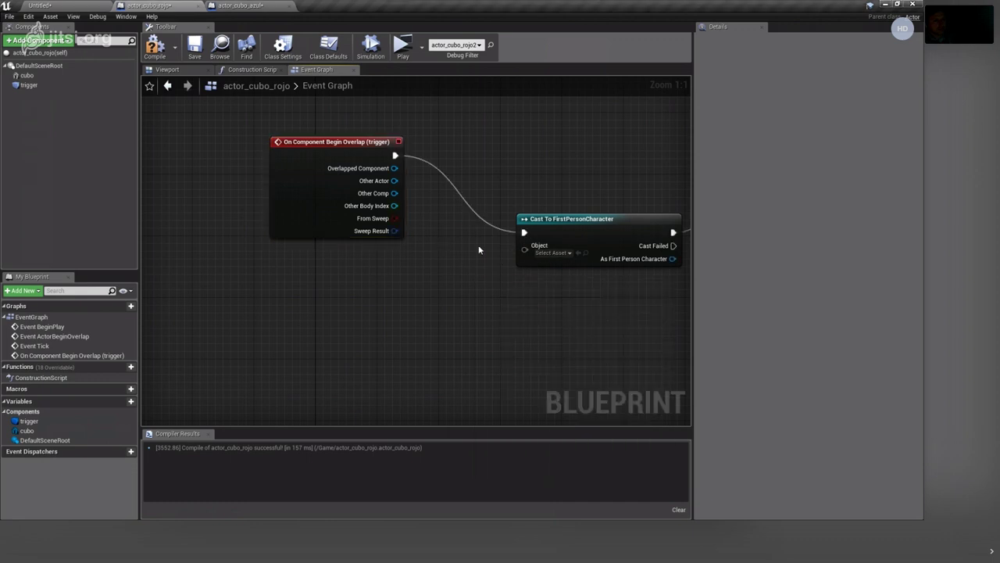
mouse_move(524, 249)
mouse_down()
mouse_move(485, 294)
mouse_move(462, 283)
mouse_up()
click(155, 45)
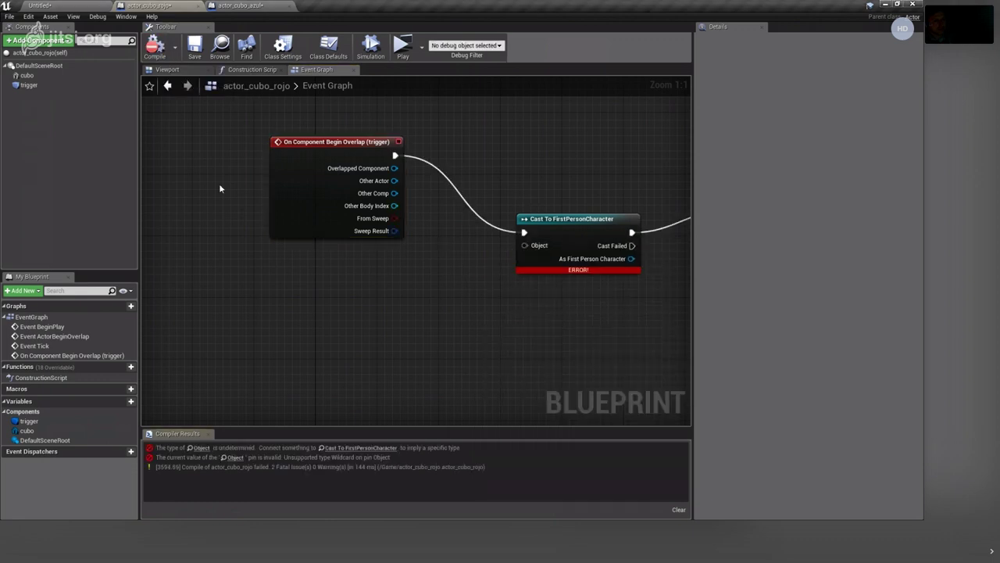
Break the overlap event's exec link into the Cast node and reposition the nodes.
alt+click(396, 157)
drag(344, 142, 228, 166)
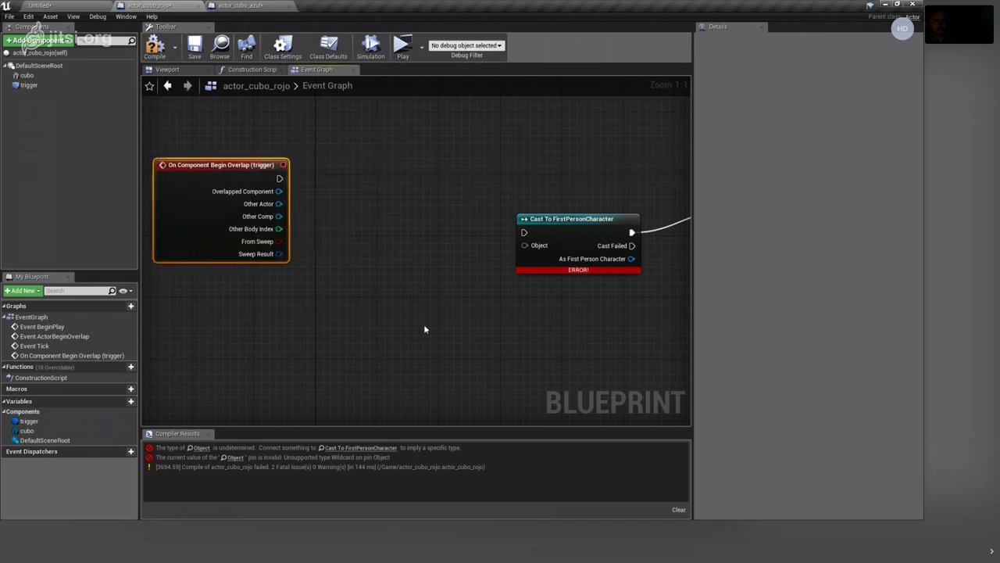
right_drag(424, 329, 291, 263)
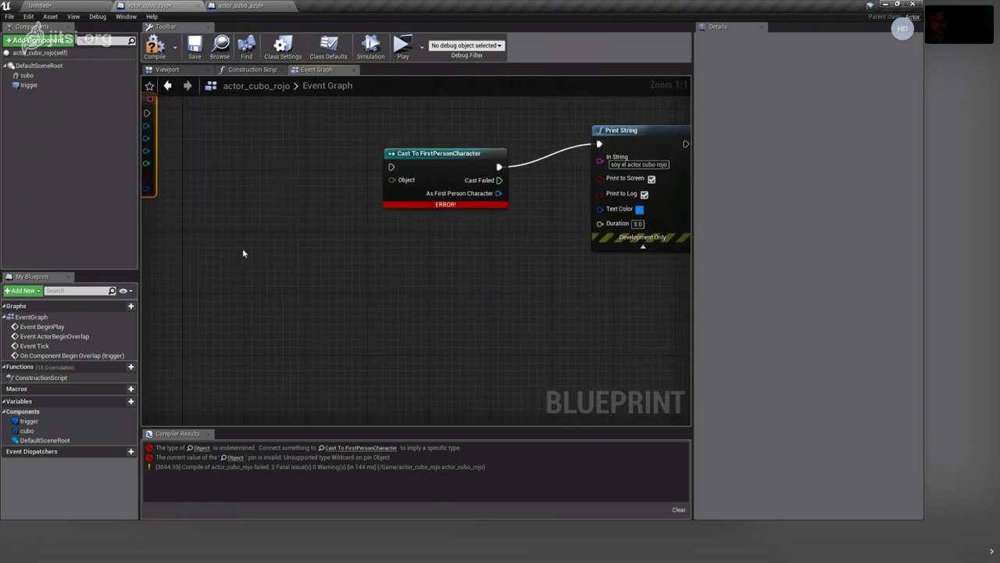
mouse_move(242, 254)
right_down()
mouse_move(447, 344)
mouse_move(346, 248)
right_up()
Add a custom event named 'colision' and place it beside the Cast To FirstPersonCharacter node.
right_click(345, 249)
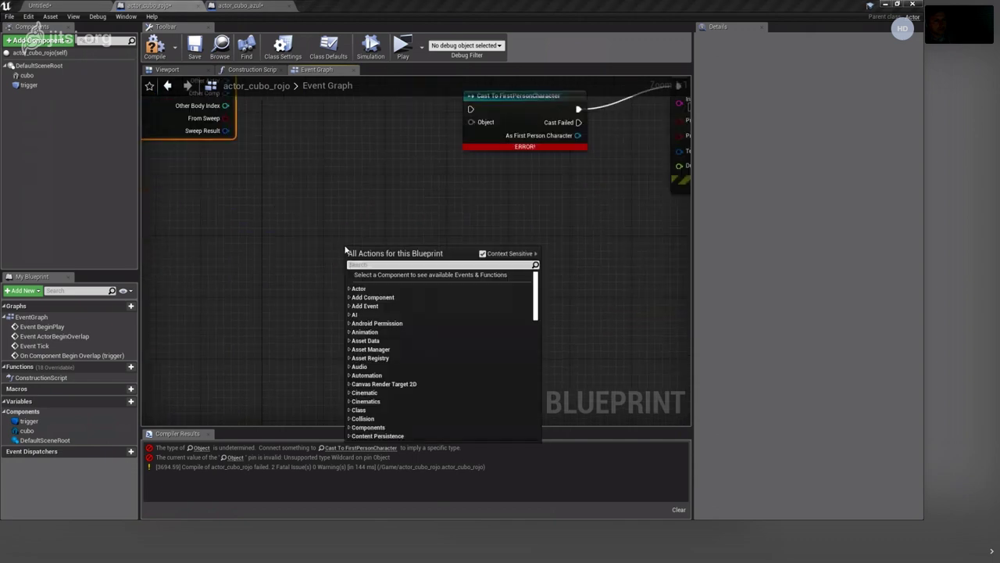
text(add cus)
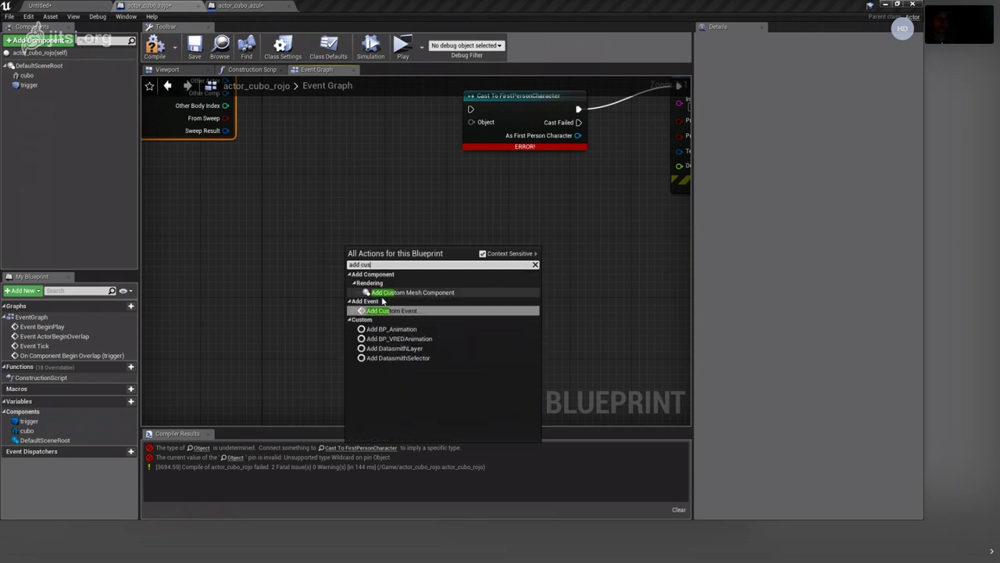
click(401, 312)
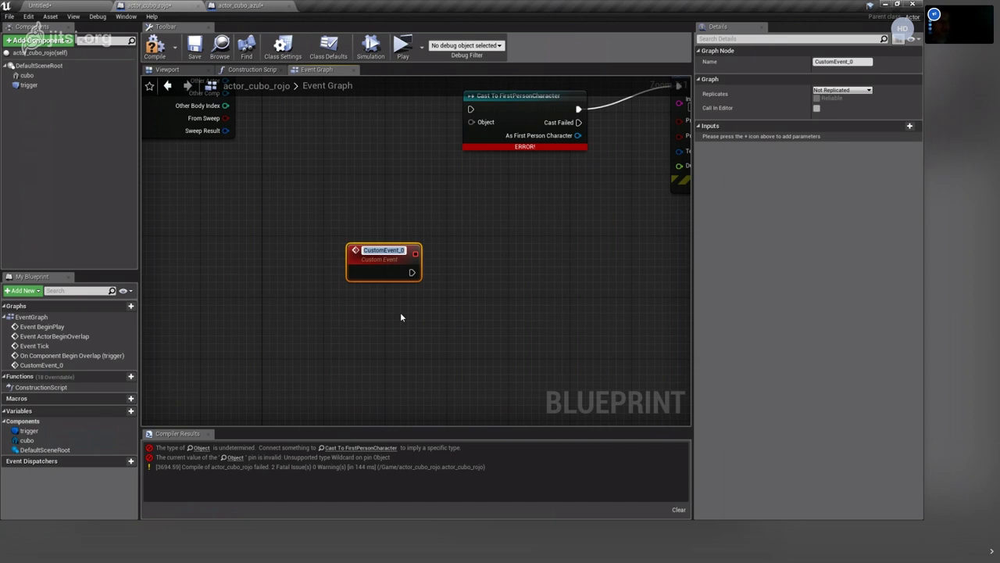
text(colision)
key(Return)
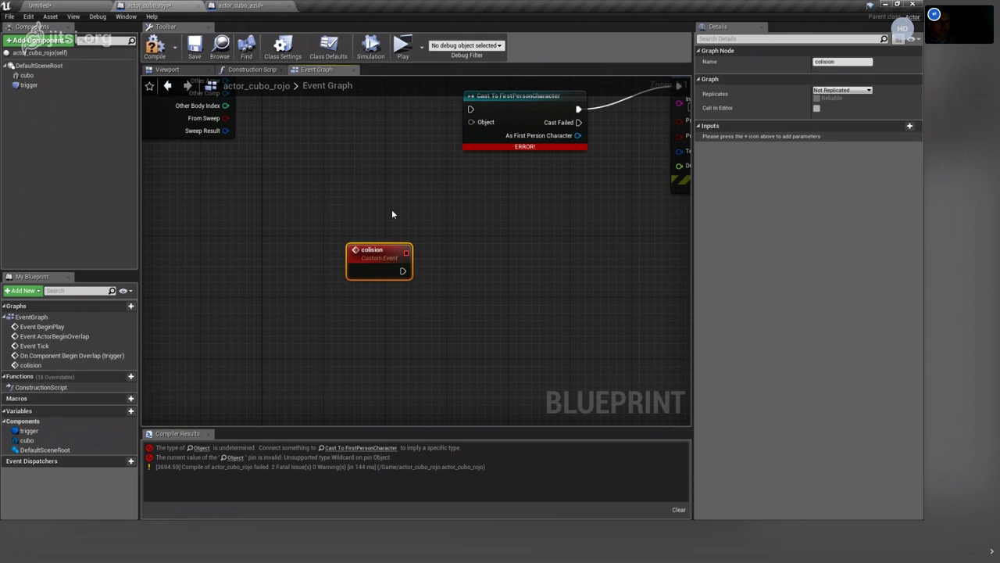
right_drag(392, 208, 340, 287)
scroll(339, 287, down, 3)
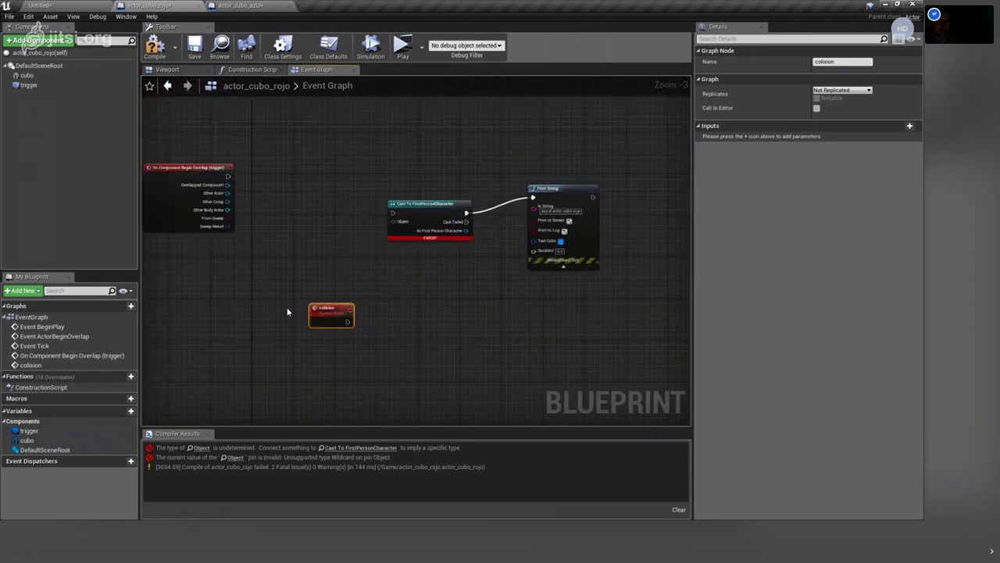
mouse_move(309, 318)
mouse_down()
mouse_move(310, 234)
mouse_move(312, 259)
mouse_move(297, 251)
mouse_move(410, 192)
mouse_up()
scroll(334, 284, up, 2)
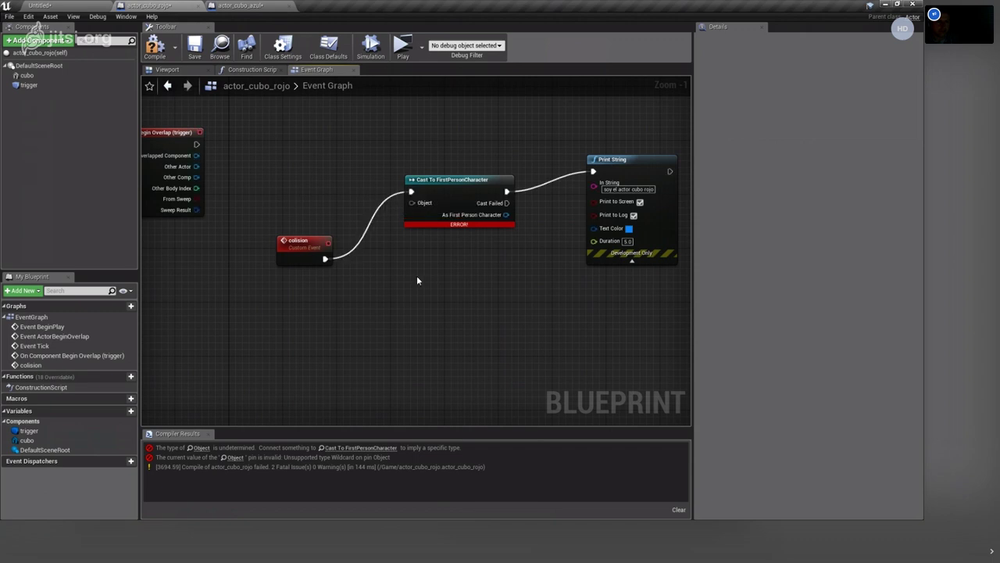
Delete the On Component Begin Overlap node and recompile the blueprint.
click(155, 47)
click(166, 134)
key(Delete)
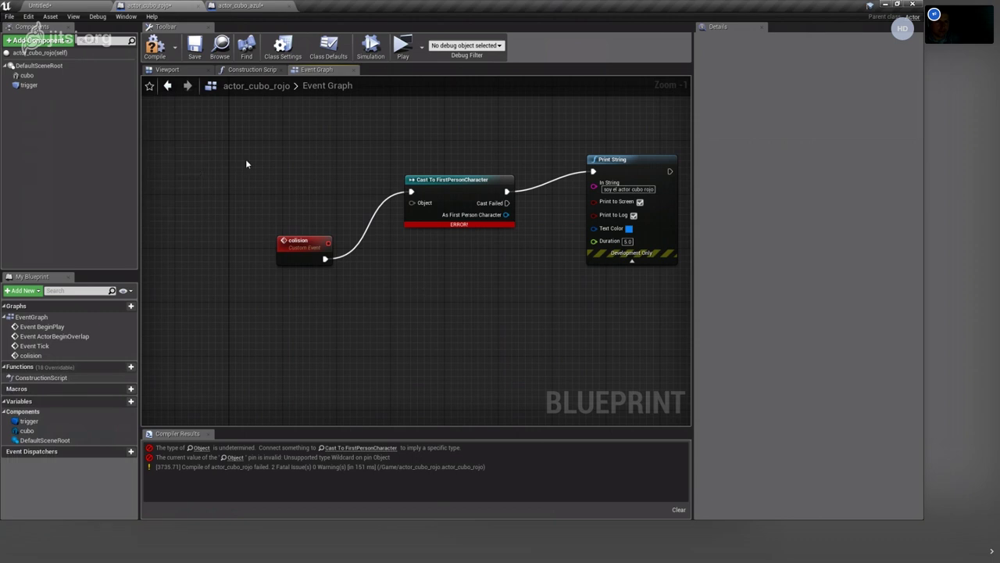
click(155, 47)
Feed a Get Player Character node into the Cast's Object input, compile, and rearrange the nodes.
right_drag(564, 351, 463, 316)
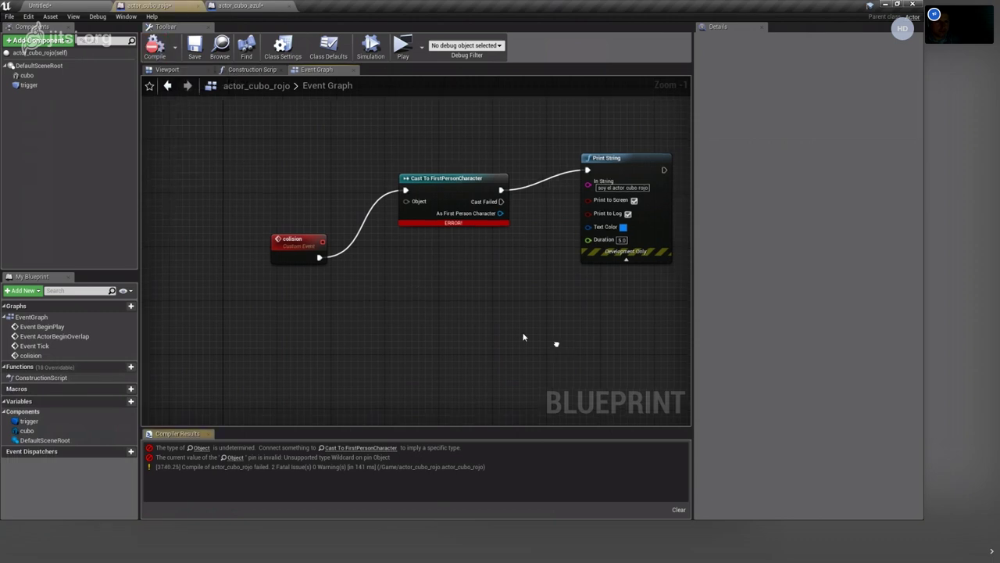
mouse_move(311, 168)
mouse_down()
mouse_move(302, 272)
mouse_move(422, 279)
mouse_move(440, 324)
mouse_up()
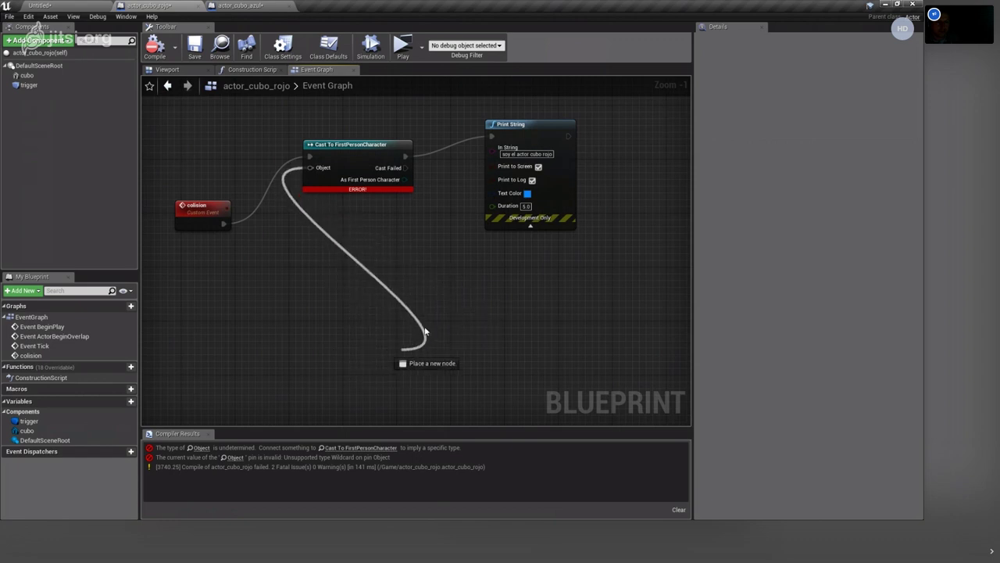
drag(440, 324, 412, 317)
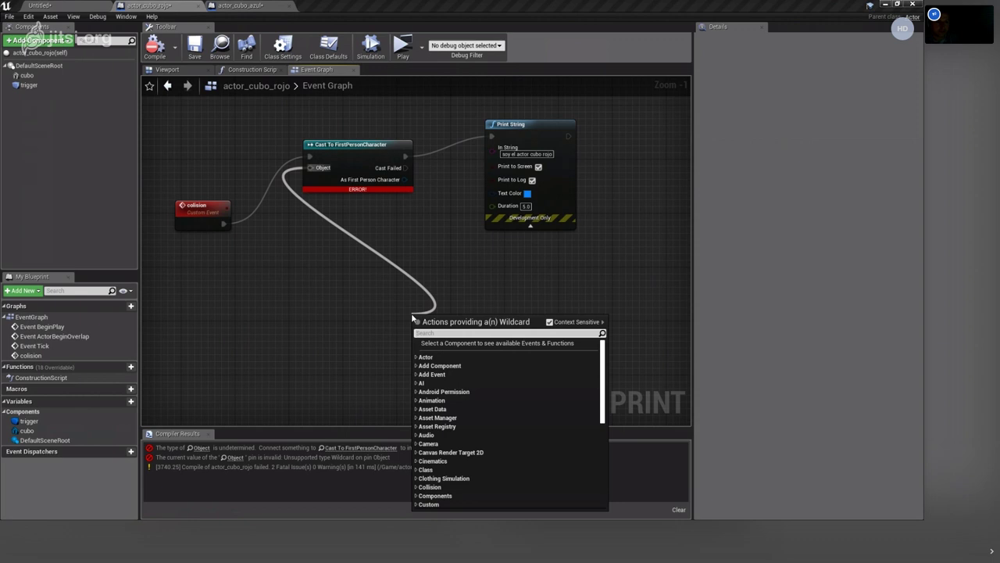
text(get)
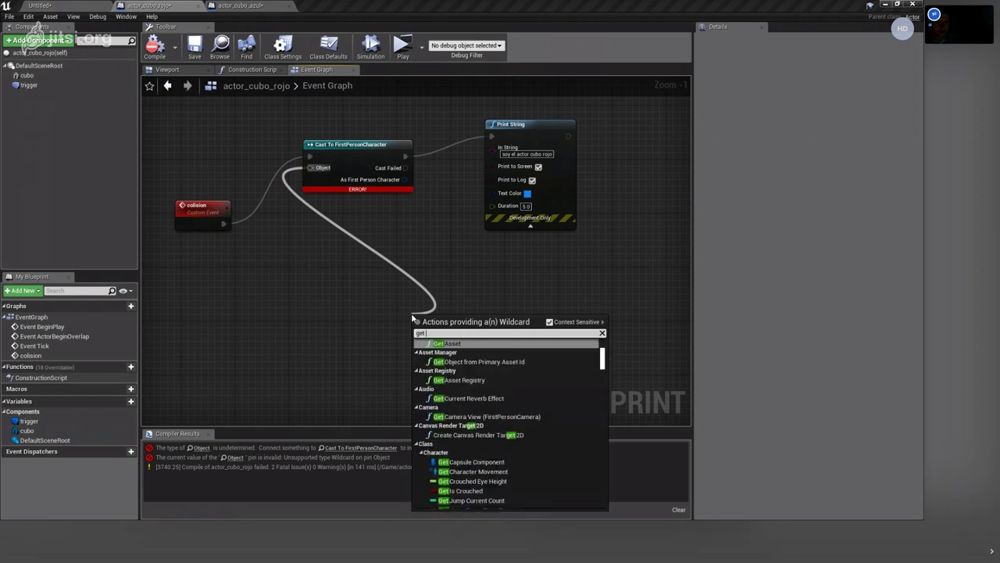
text( pla)
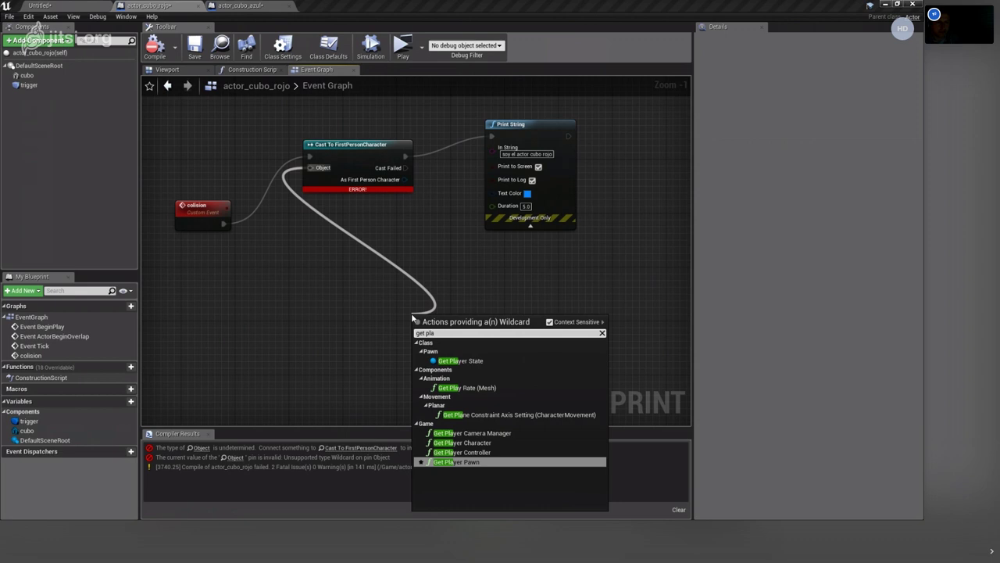
click(487, 445)
click(155, 49)
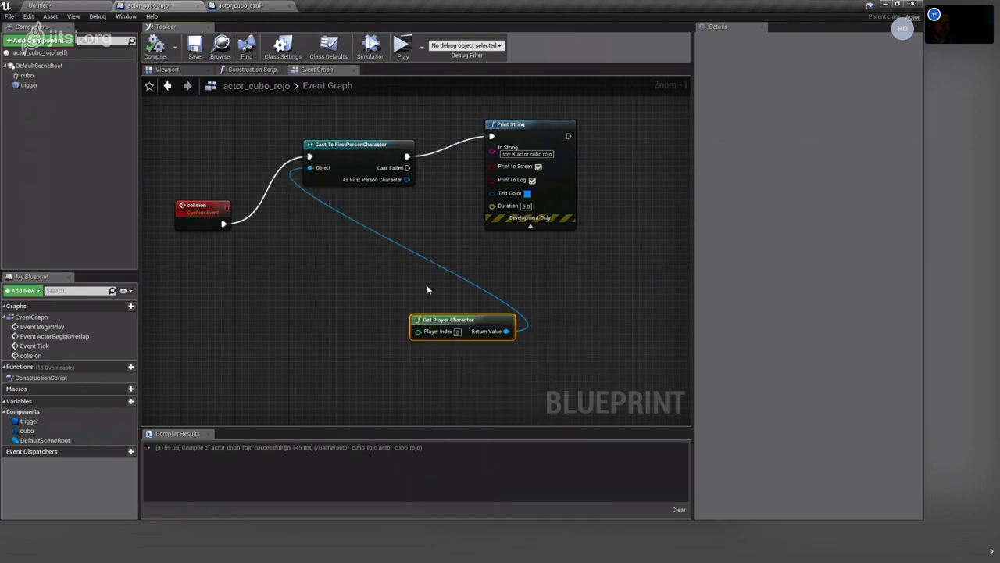
drag(445, 318, 196, 131)
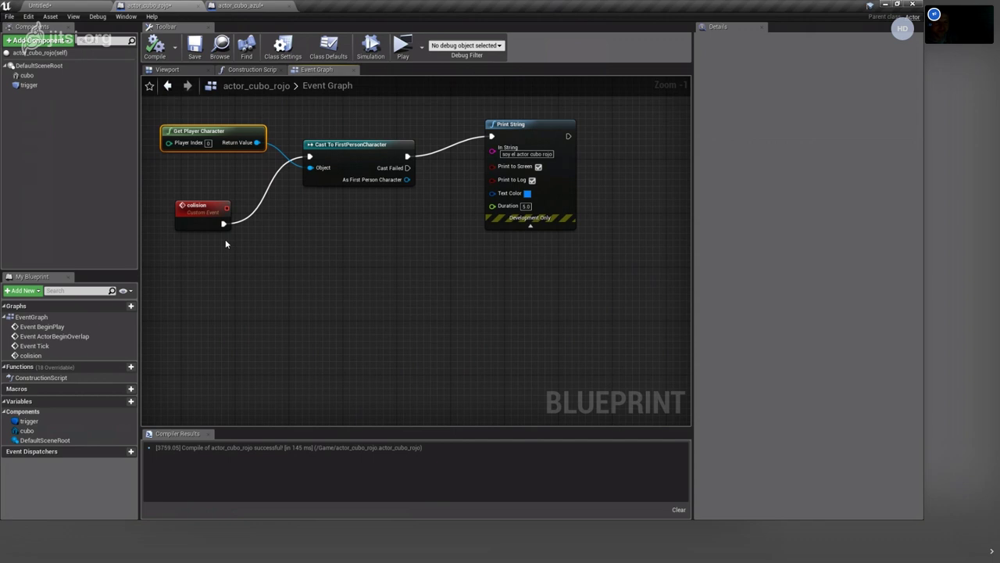
drag(359, 146, 400, 233)
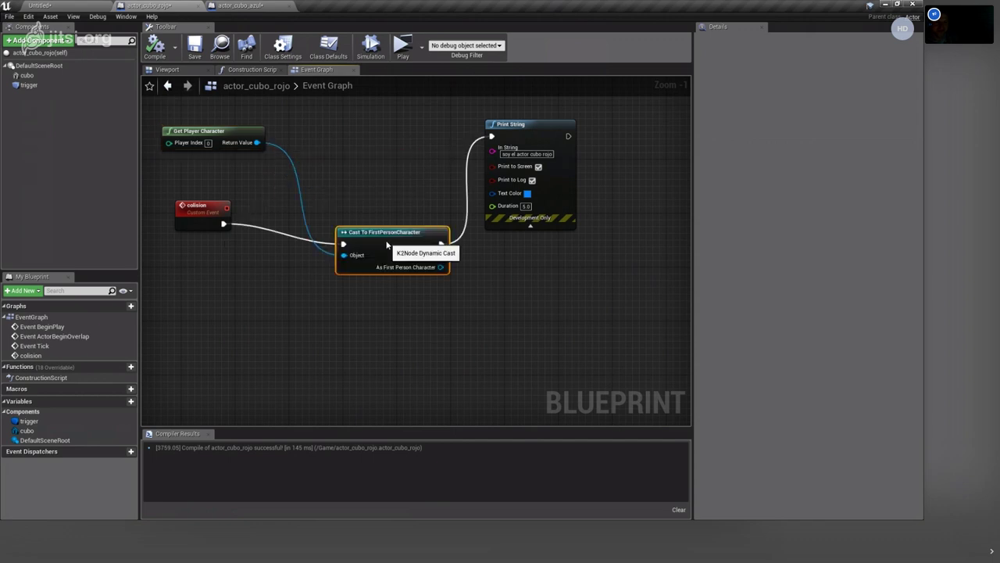
drag(191, 127, 218, 342)
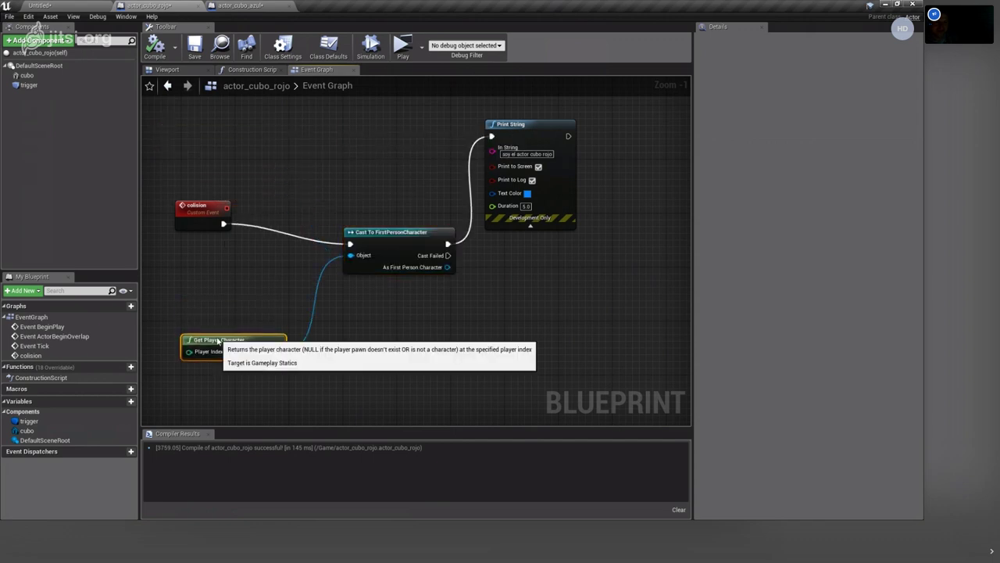
Return to the level, open the FirstPersonBP folder, and select the cubes in the viewport.
click(78, 5)
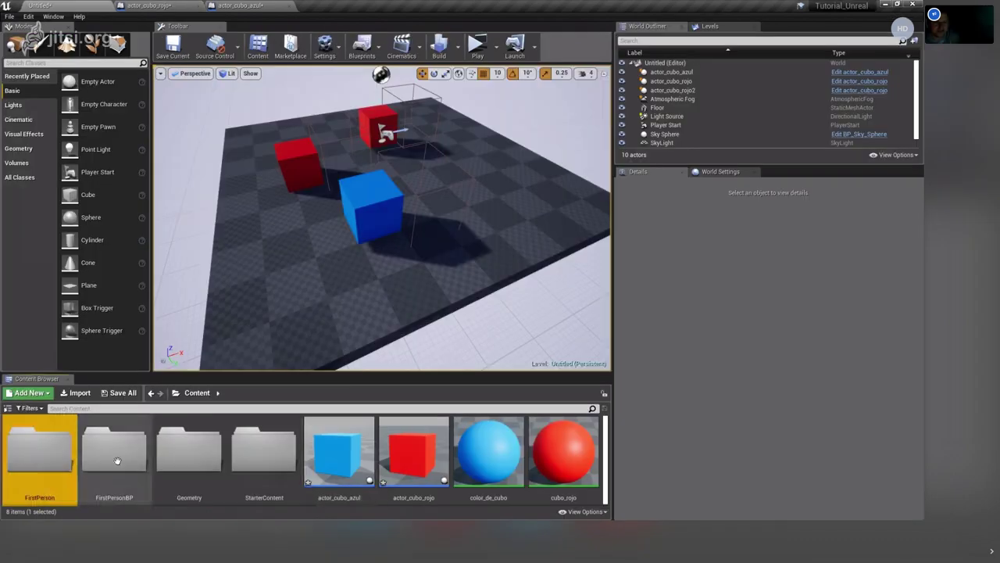
double_click(107, 457)
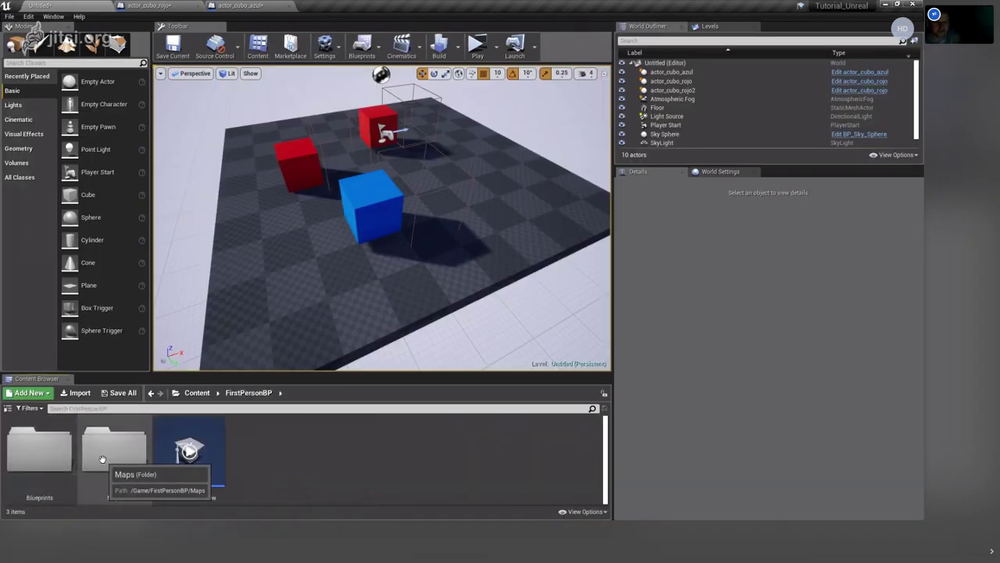
right_drag(355, 181, 324, 157)
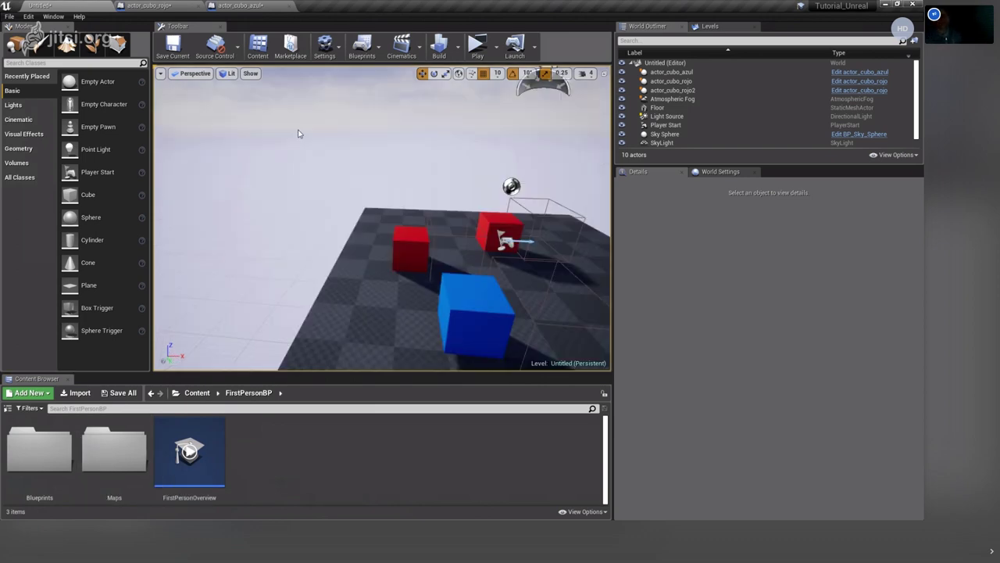
click(324, 158)
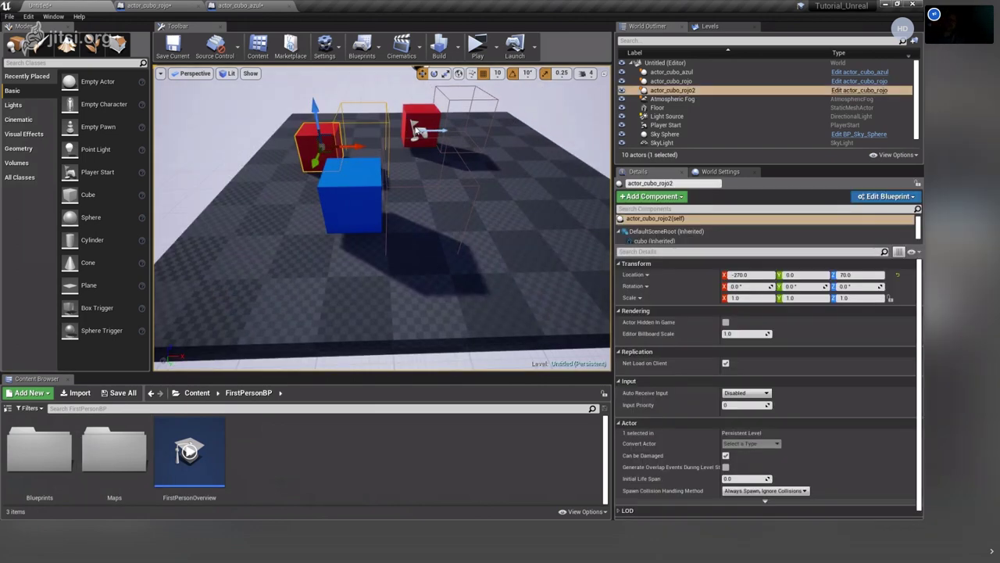
click(422, 125)
click(350, 196)
mouse_move(249, 234)
right_down()
mouse_move(459, 202)
mouse_move(285, 193)
right_up()
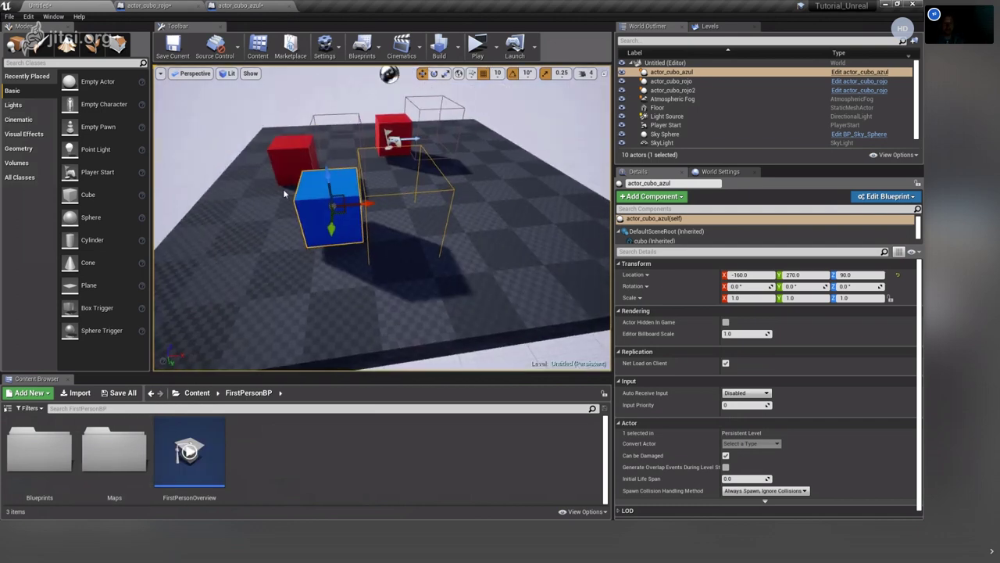
click(291, 153)
click(395, 131)
right_drag(346, 216, 399, 307)
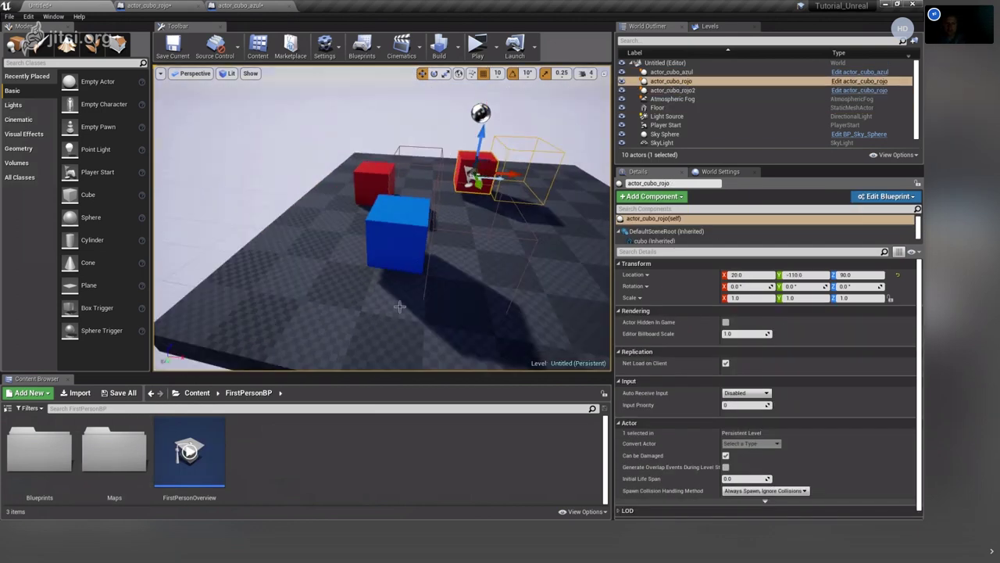
Open the FirstPersonCharacter blueprint from the FirstPersonBP > Blueprints folder.
click(51, 454)
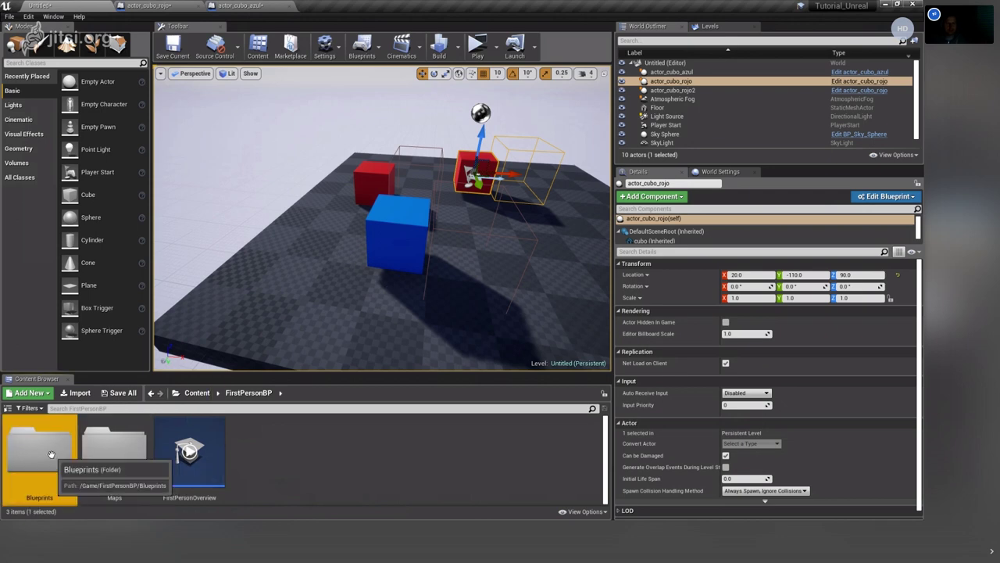
double_click(50, 454)
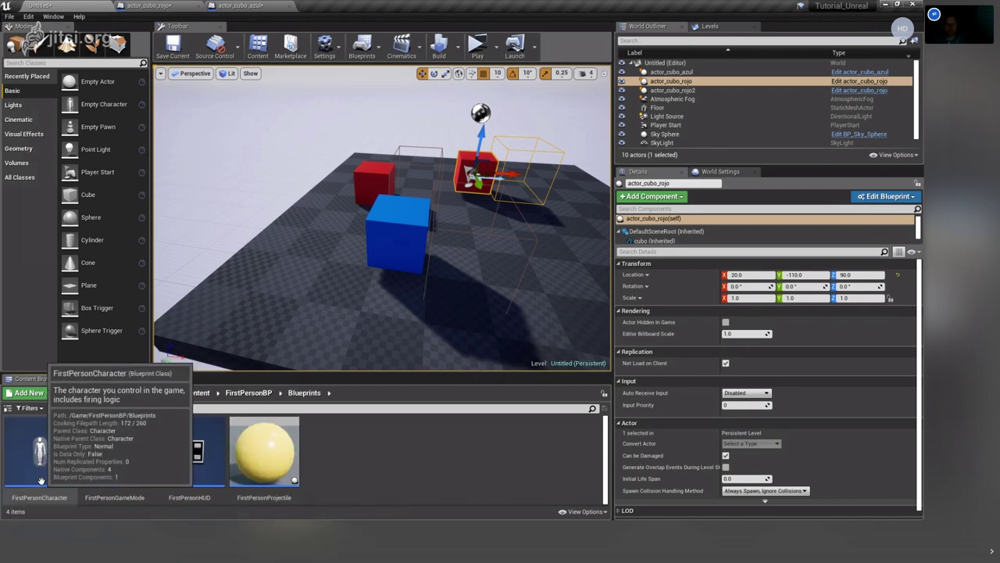
click(47, 460)
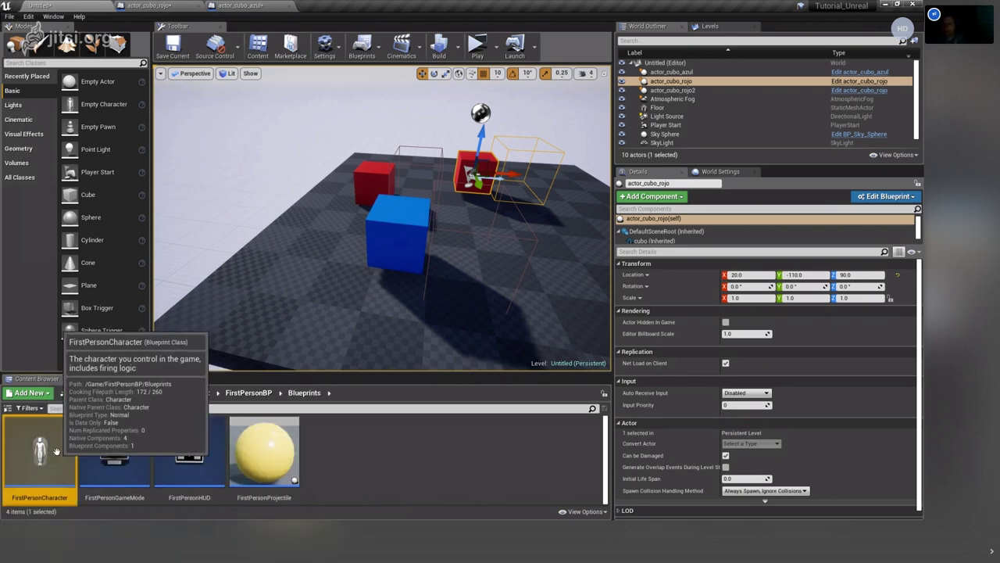
double_click(57, 451)
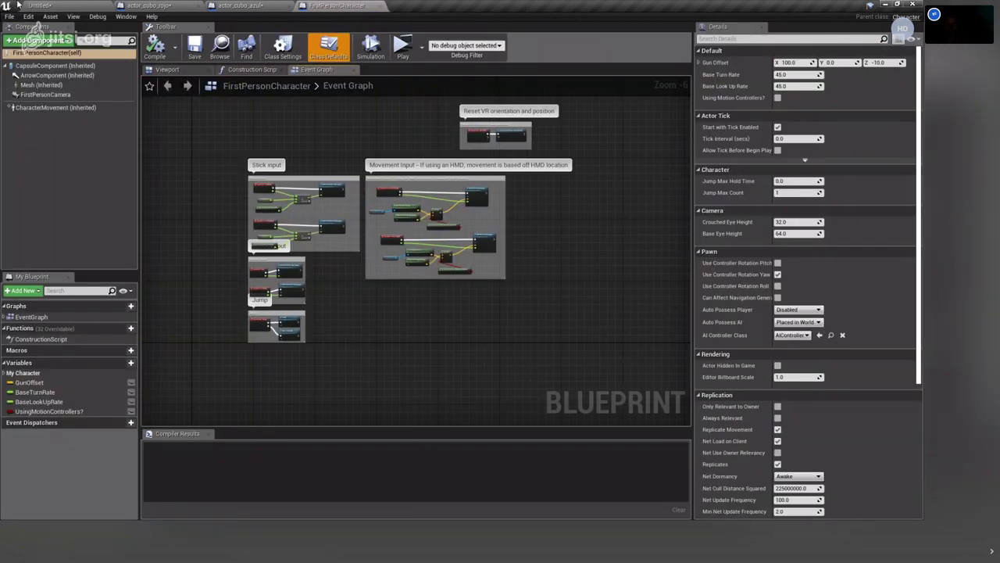
Open the FirstPersonGameMode blueprint from the Content Browser to review its class defaults.
click(43, 5)
double_click(141, 427)
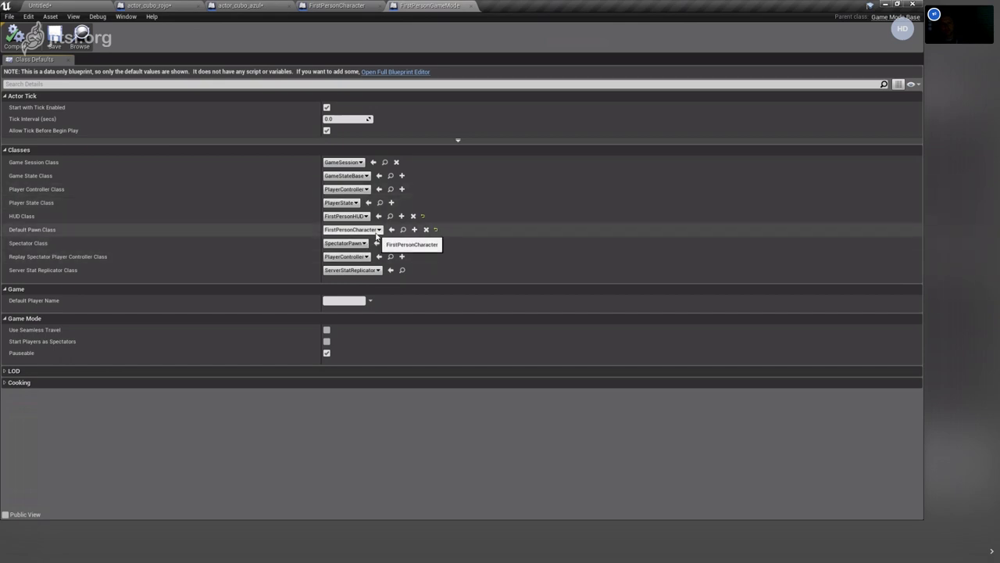
In the actor_cubo_rojo graph, search actions for 'pawn' and cancel without adding a node.
click(137, 5)
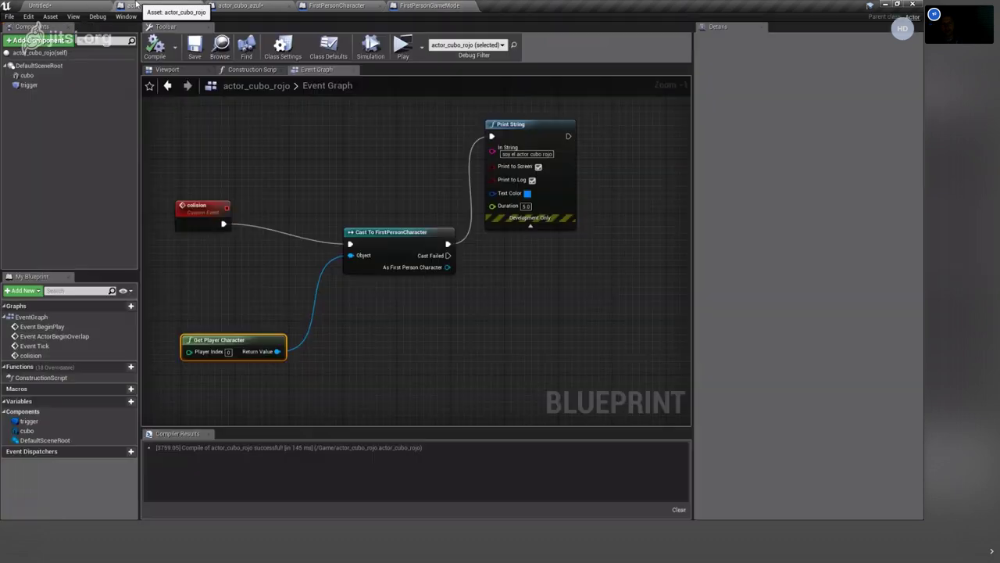
right_click(369, 362)
text(pawn)
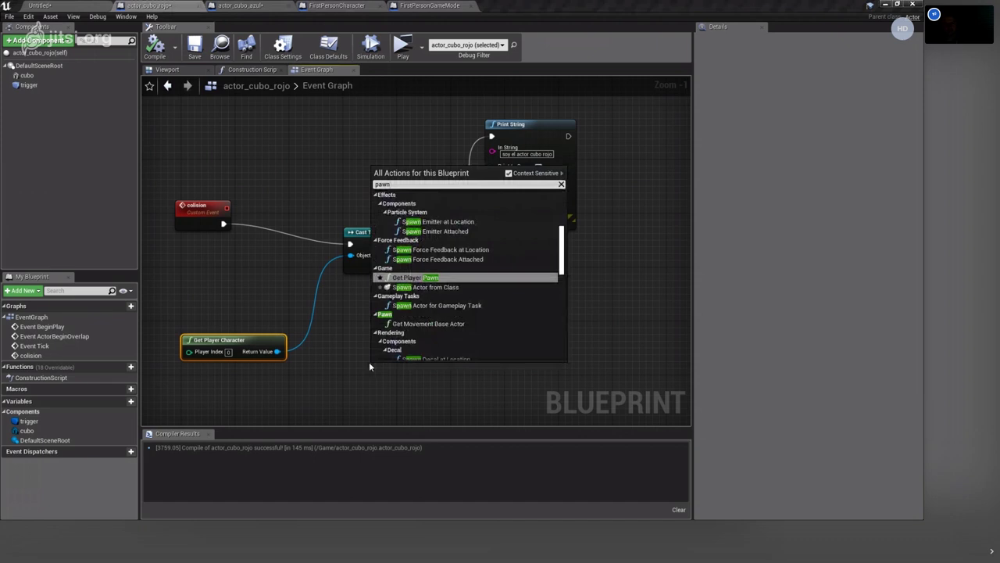
key(BackSpace)
key(BackSpace)
key(BackSpace)
click(283, 285)
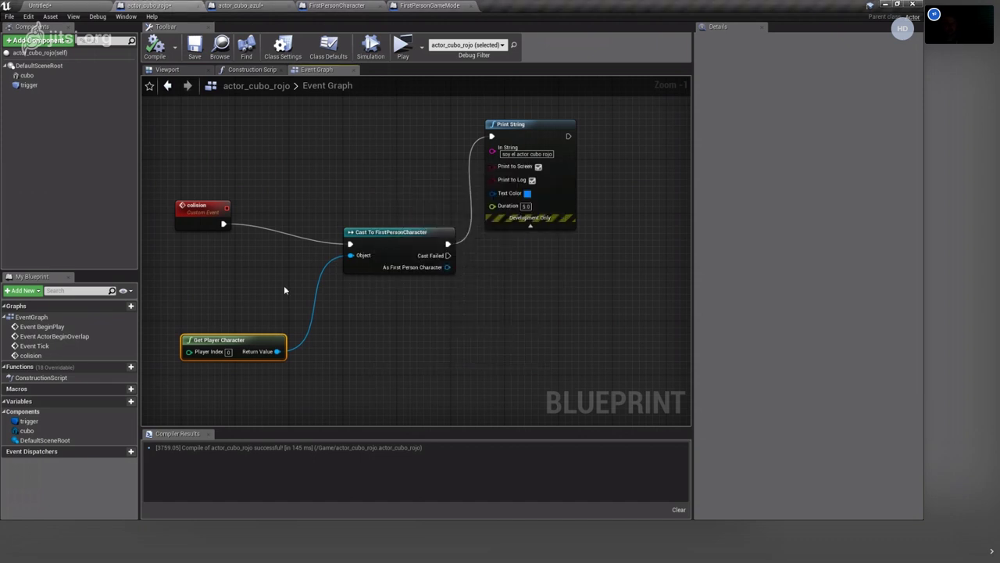
Move Get Player Character above the colision event and the Cast node up beside it.
mouse_move(220, 341)
mouse_down()
mouse_move(268, 138)
mouse_move(254, 138)
mouse_up()
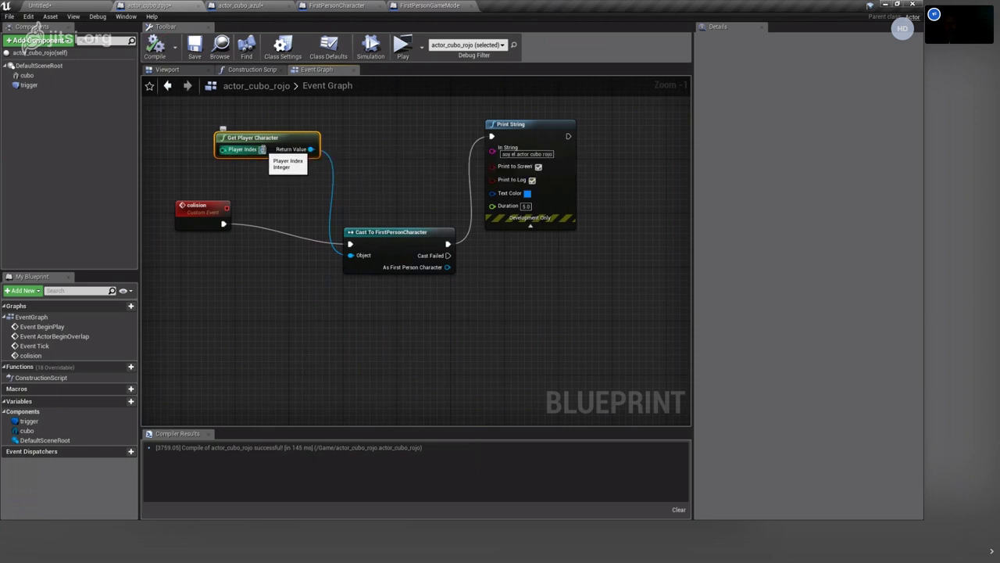
click(264, 150)
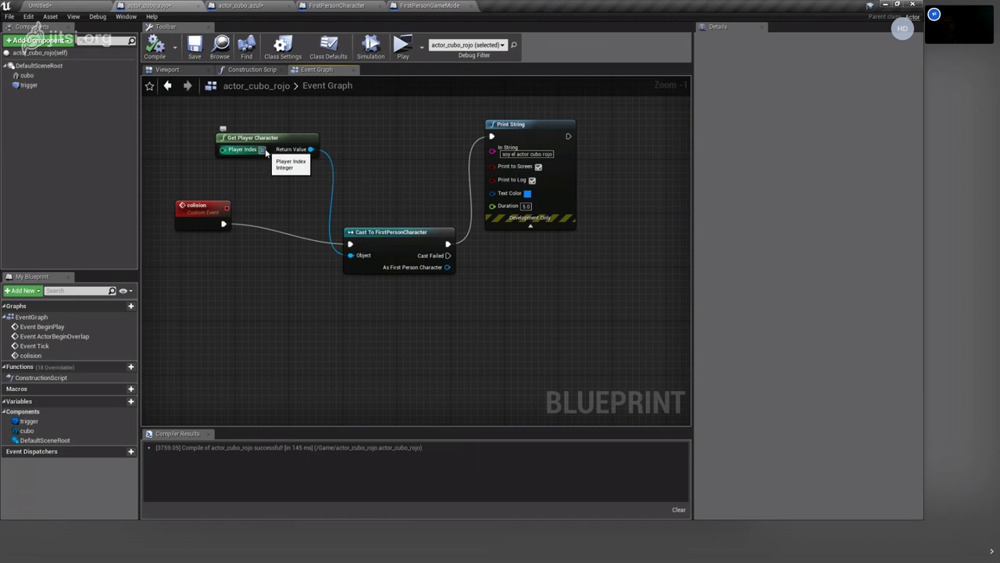
drag(269, 142, 254, 155)
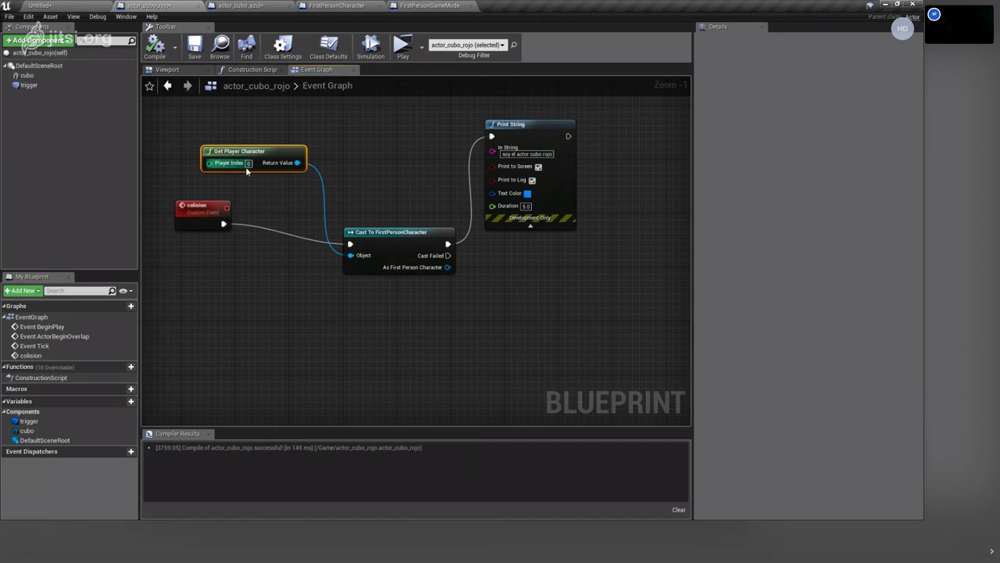
drag(409, 232, 393, 178)
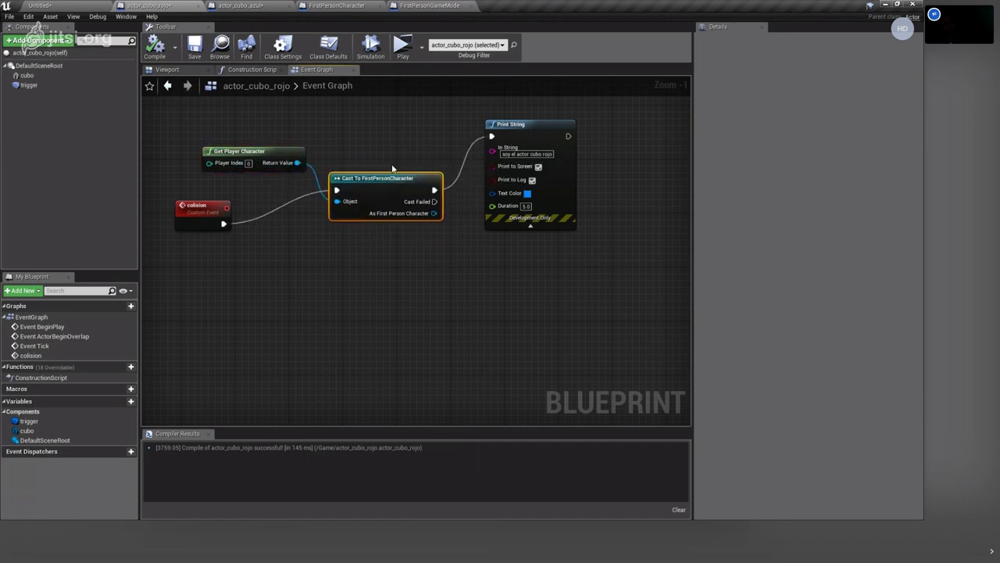
drag(255, 150, 247, 149)
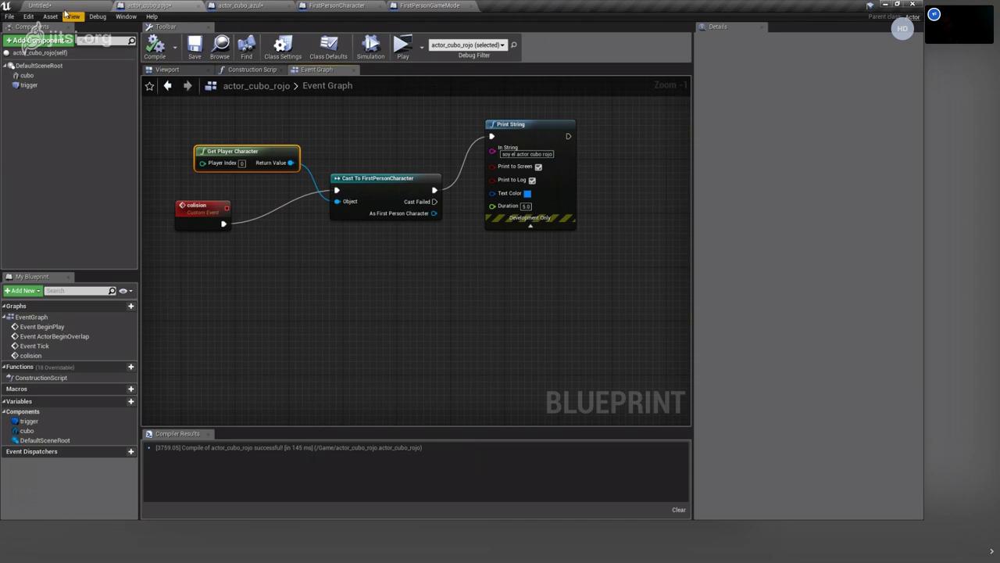
click(39, 5)
Drag a FirstPersonCharacter from the Content Browser into the level beside the cubes.
drag(39, 453, 336, 229)
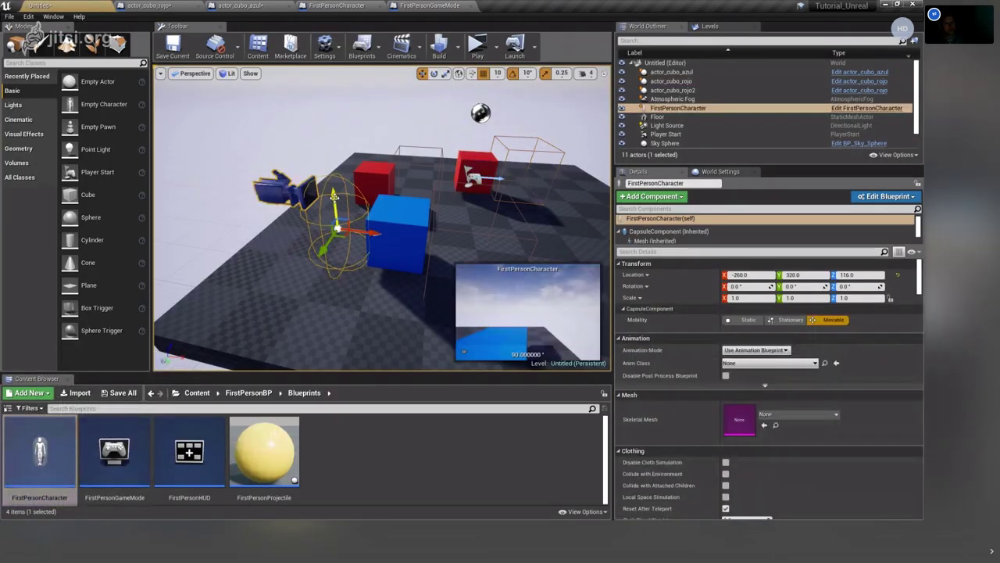
scroll(766, 392, down, 3)
scroll(765, 393, down, 3)
scroll(766, 393, down, 3)
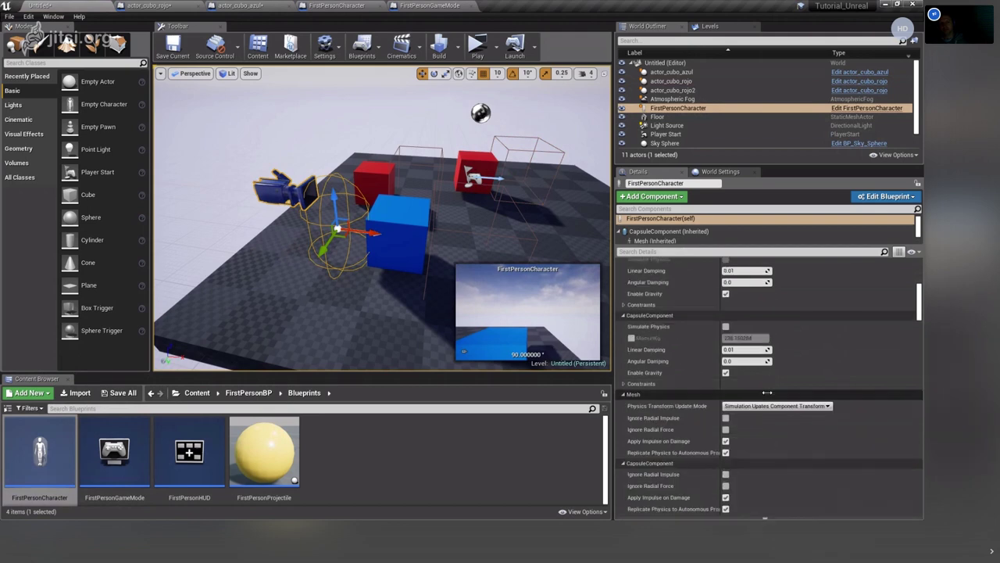
scroll(767, 392, down, 3)
scroll(767, 392, down, 3)
scroll(767, 392, up, 2)
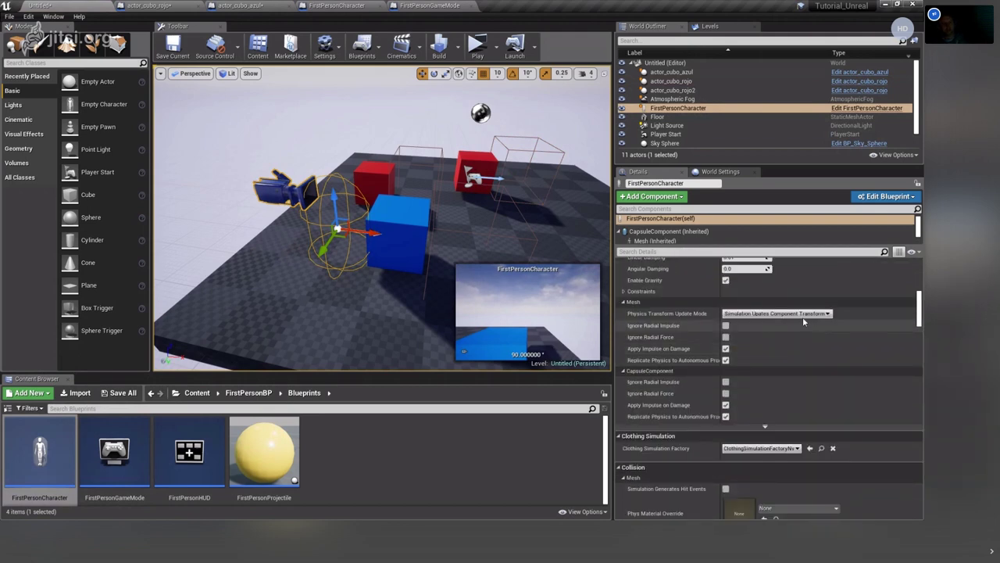
Check Player Start's Auto Receive Input unchanged, then delete the placed FirstPersonCharacter.
click(680, 136)
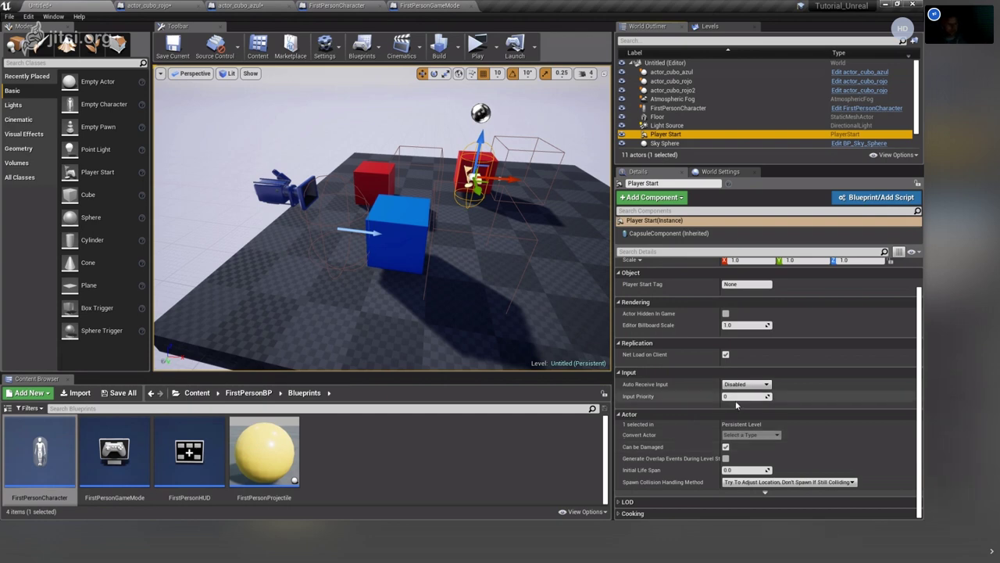
click(767, 385)
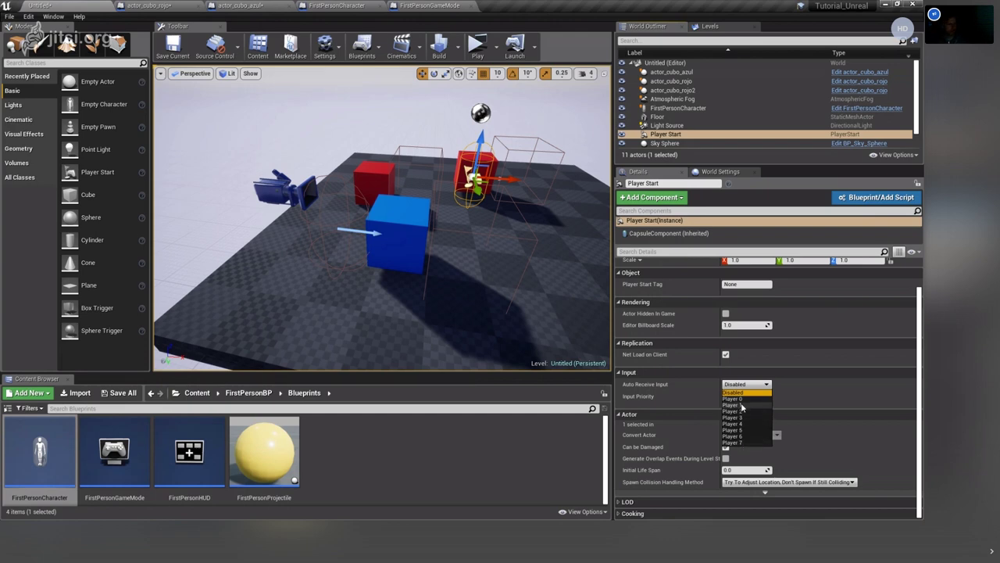
click(299, 188)
click(299, 187)
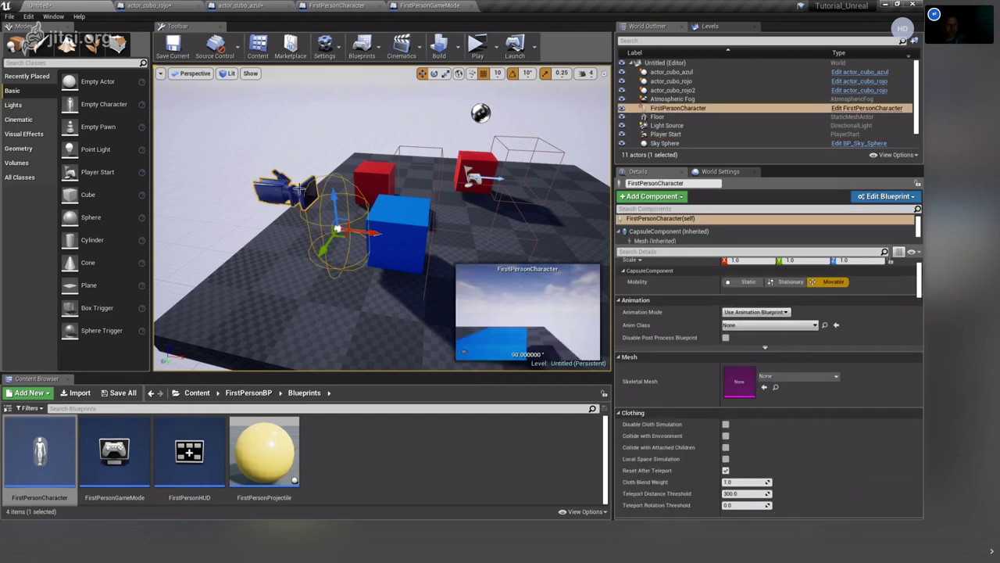
key(Delete)
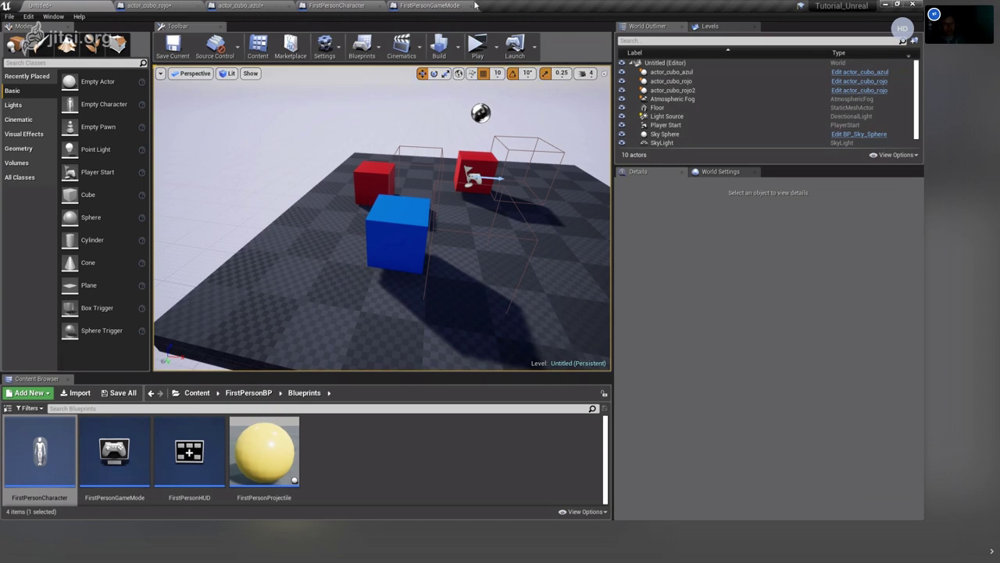
click(406, 4)
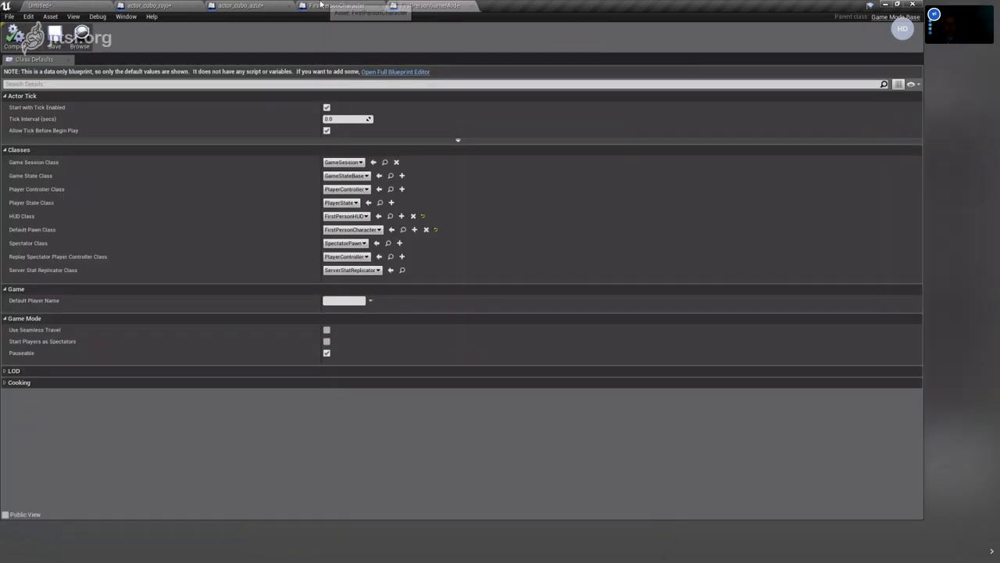
Move the colision custom event closer to the Get Player Character and Cast nodes.
click(149, 6)
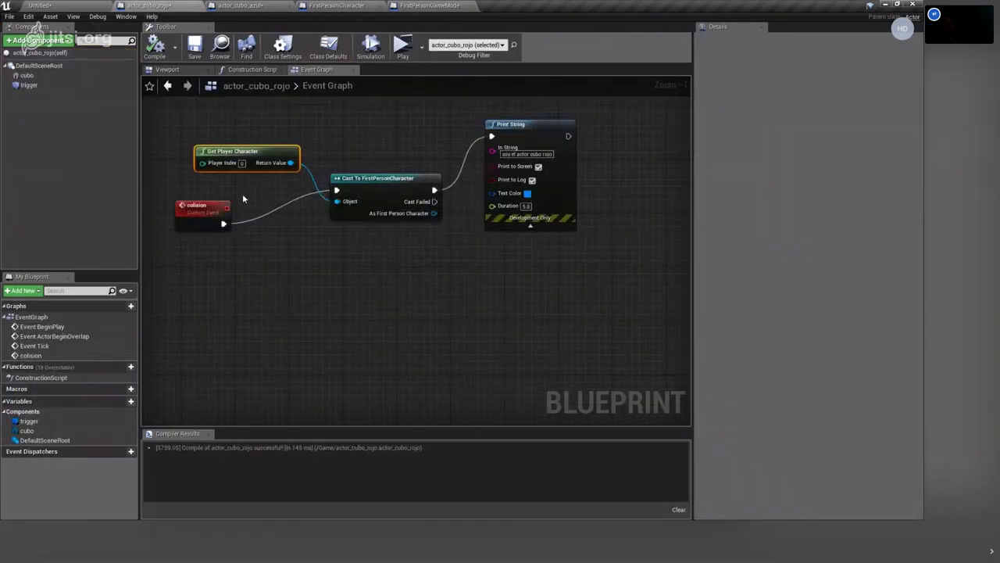
right_drag(243, 187, 376, 182)
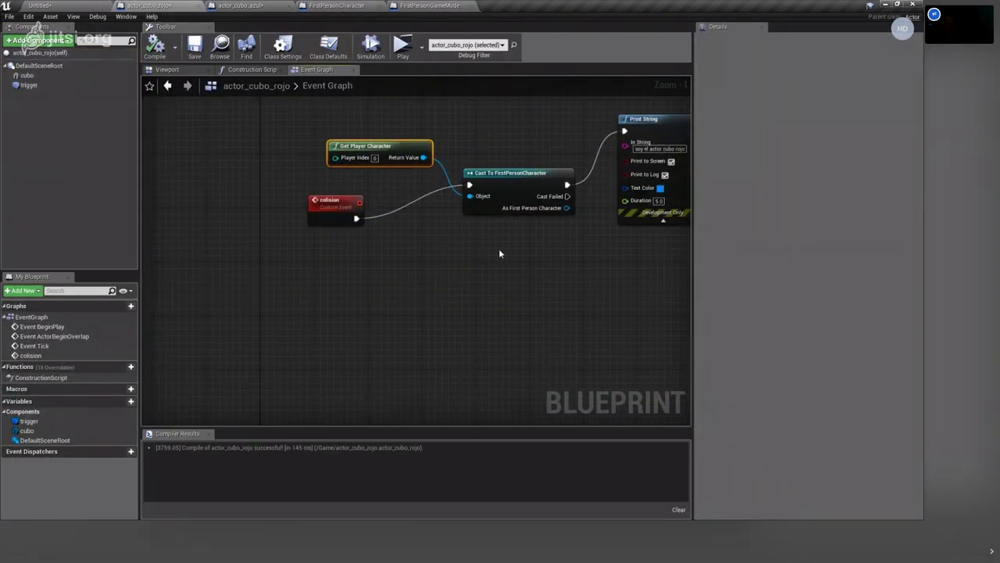
right_drag(500, 253, 455, 286)
scroll(455, 286, down, 3)
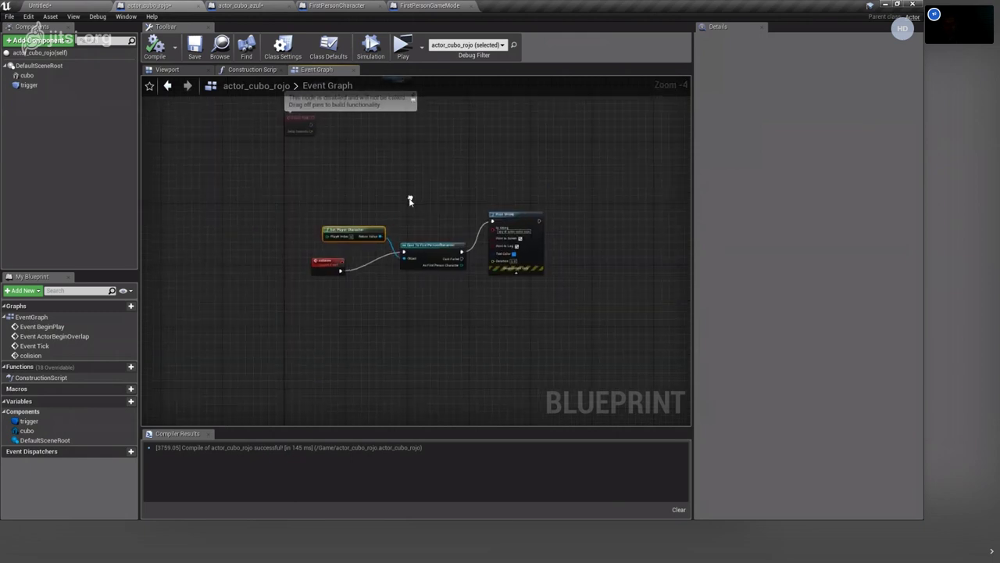
right_drag(410, 201, 384, 251)
scroll(384, 250, up, 3)
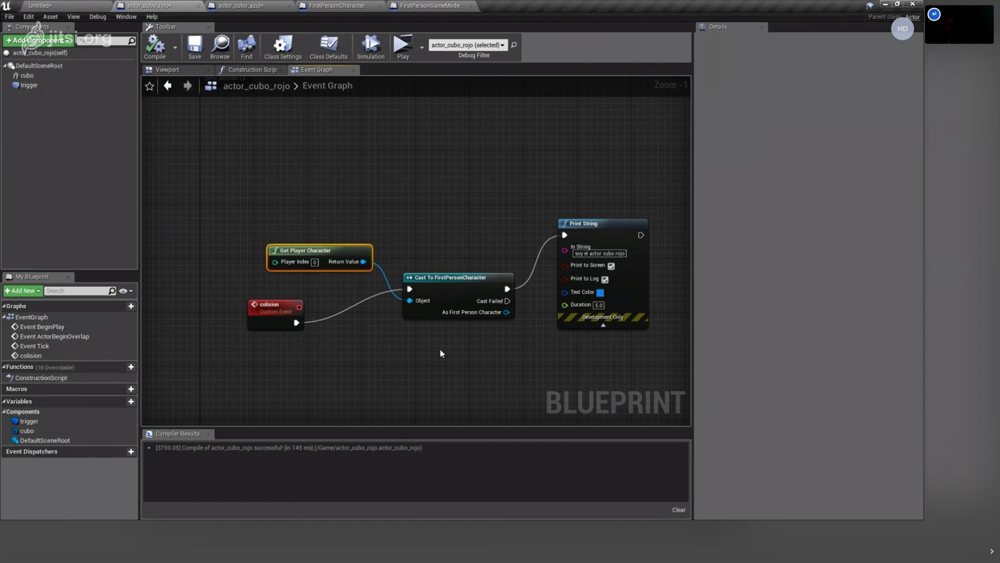
right_drag(440, 354, 358, 239)
click(168, 205)
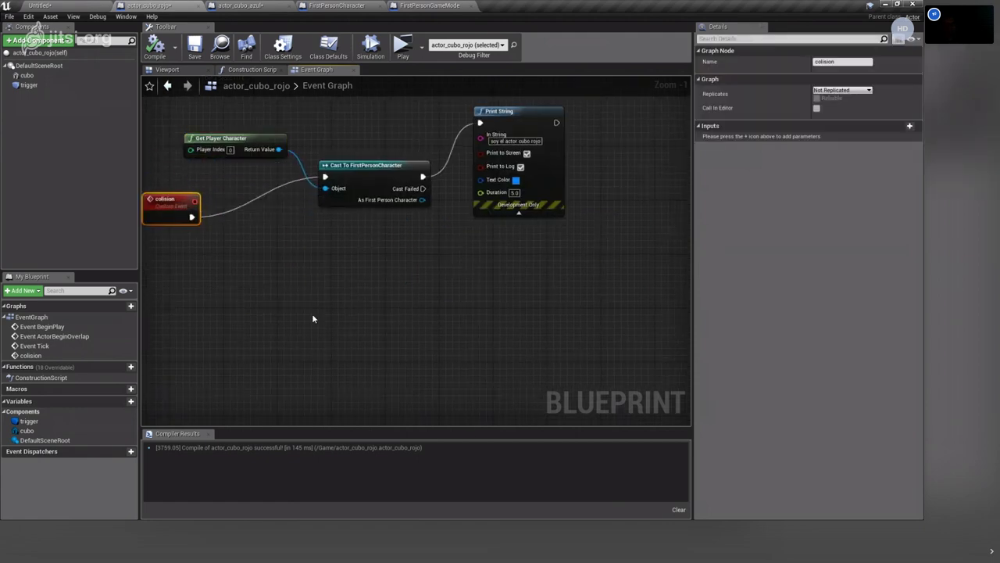
right_drag(312, 318, 460, 367)
drag(323, 243, 207, 194)
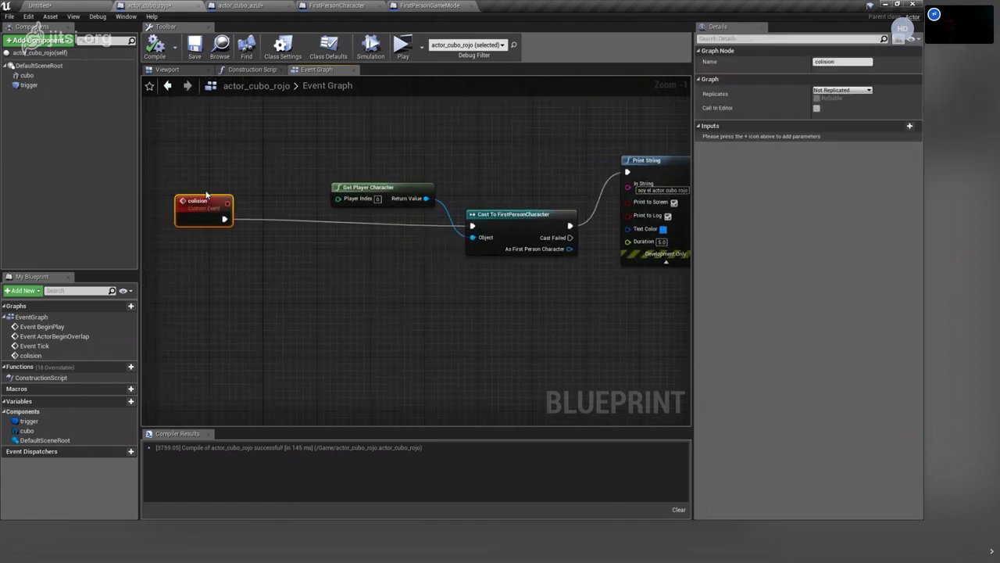
Select the Get Player Character, Cast and Print String chain and bring Print String into view.
drag(286, 146, 750, 314)
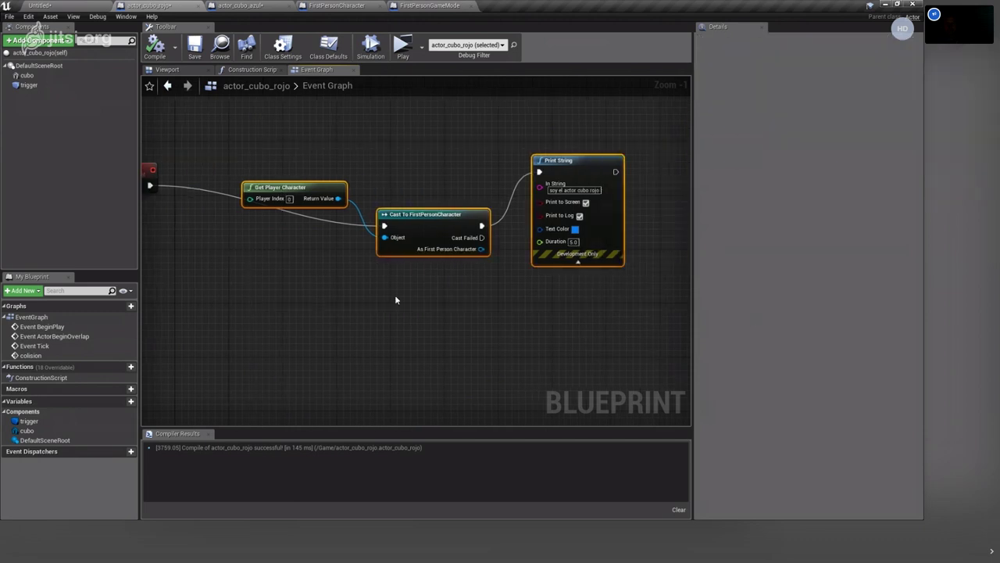
right_drag(274, 248, 484, 282)
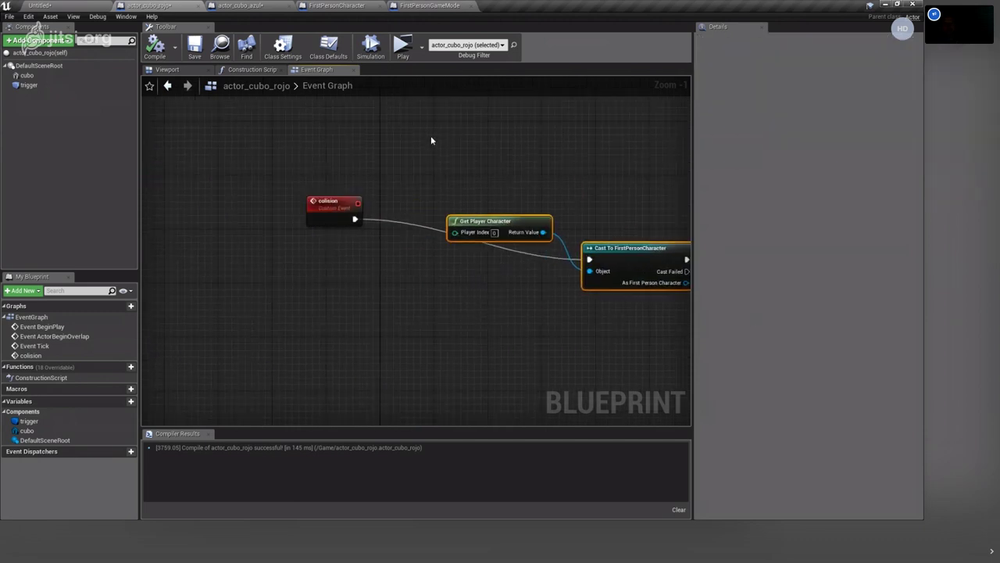
right_drag(360, 190, 367, 341)
right_drag(373, 290, 305, 143)
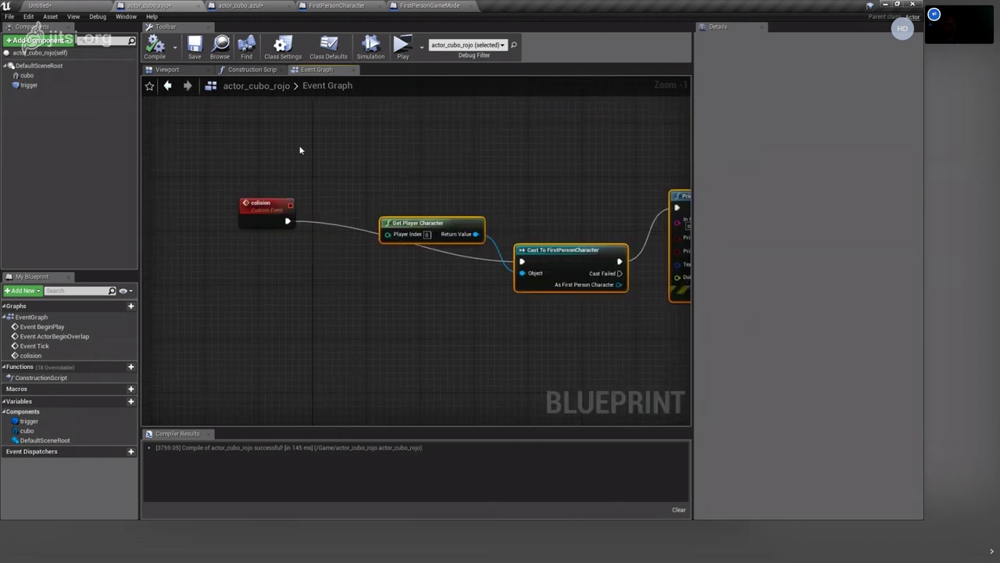
right_drag(452, 354, 359, 337)
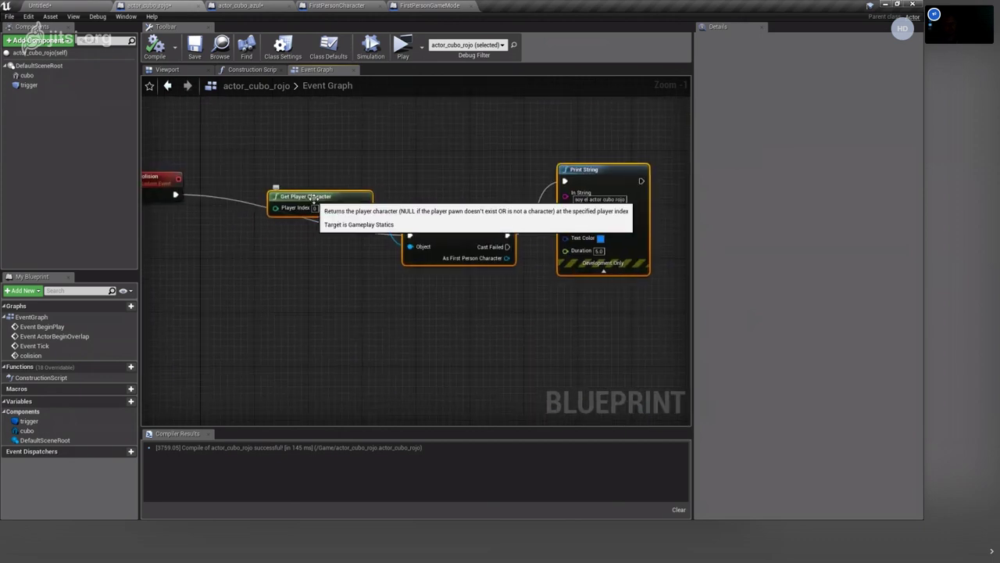
Add an On Component Hit event for the trigger, then delete it.
click(28, 84)
scroll(805, 312, down, 2)
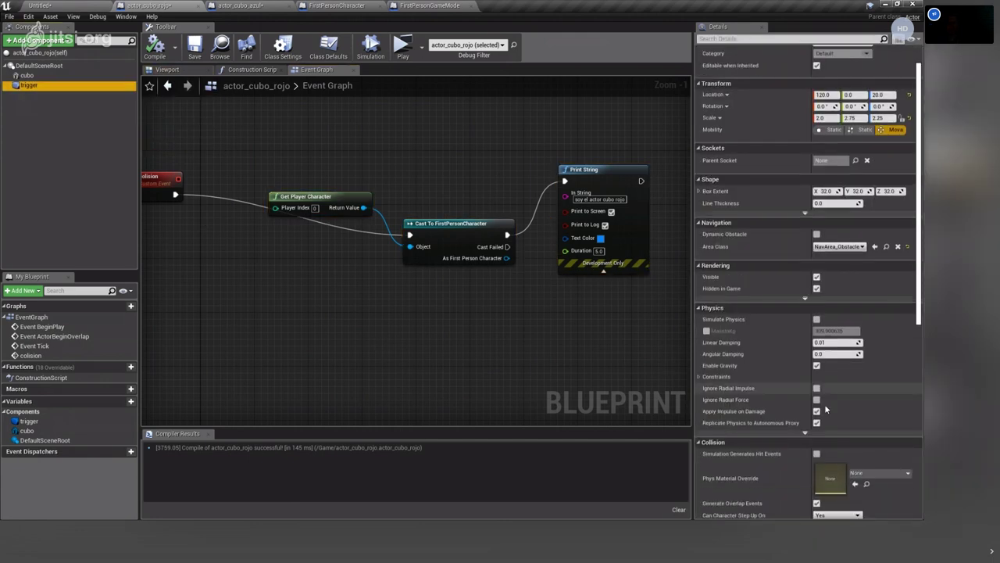
scroll(805, 313, down, 6)
click(829, 388)
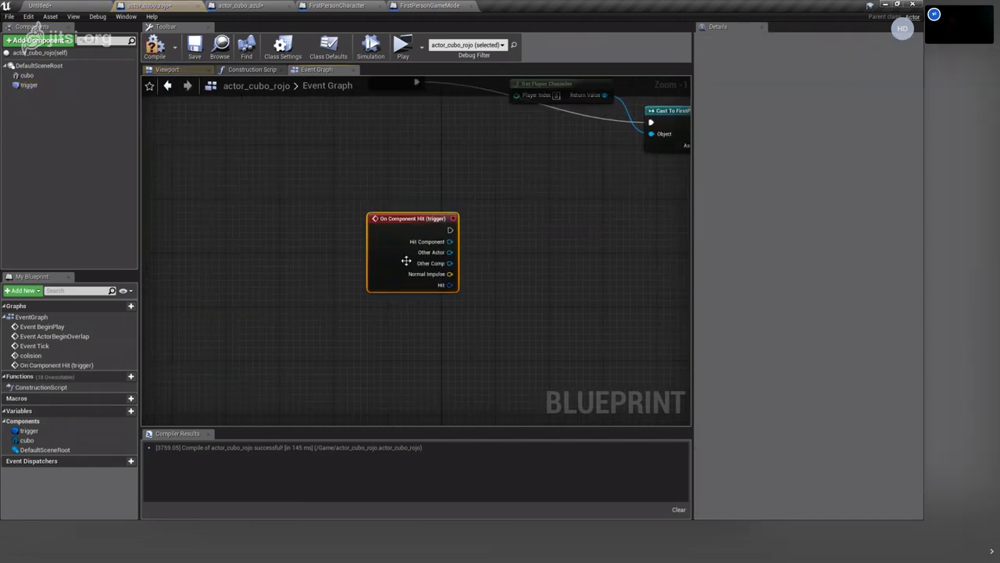
right_drag(524, 290, 397, 259)
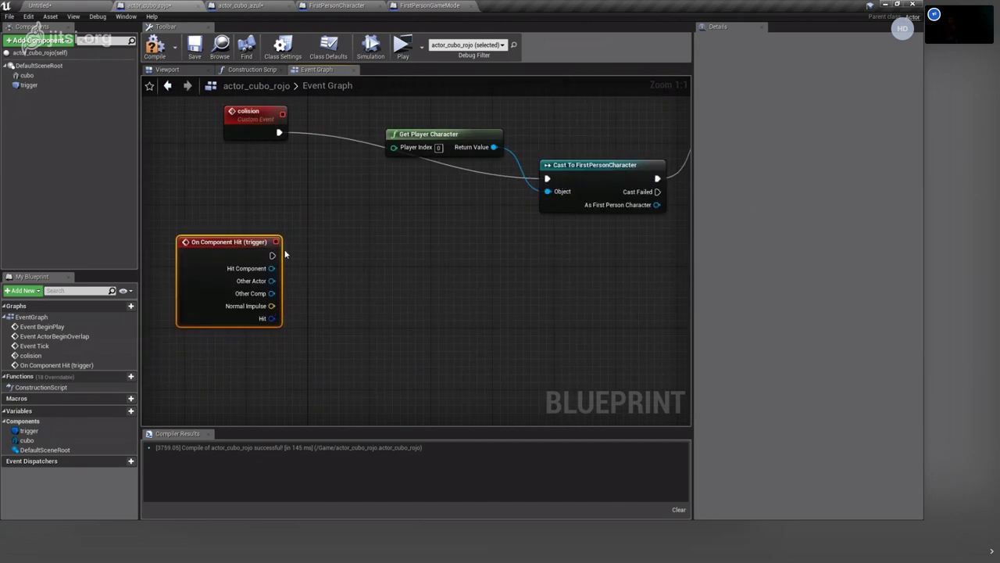
key(Delete)
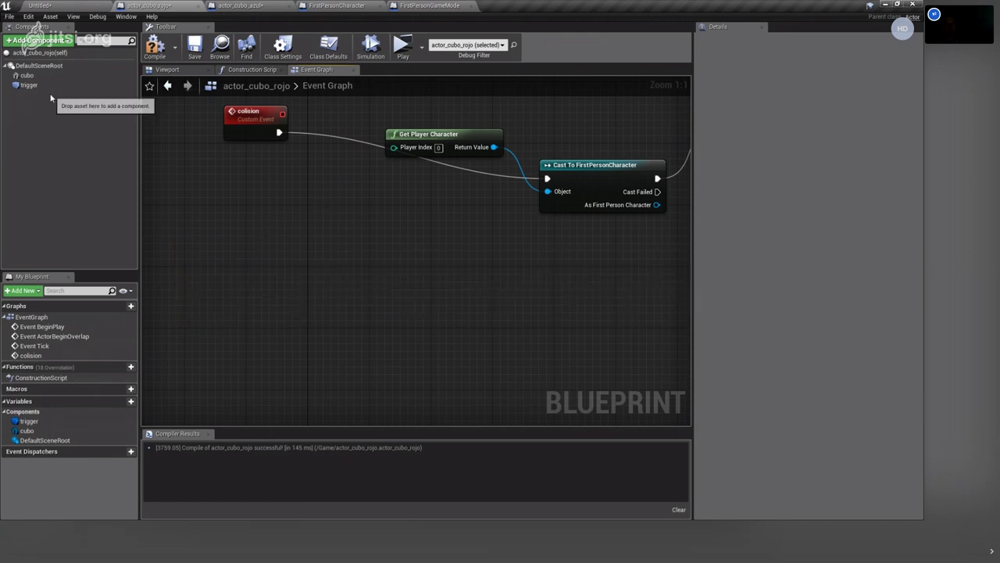
Add an On Component Begin Overlap (trigger) event and wire it into a new Colision call node.
click(29, 84)
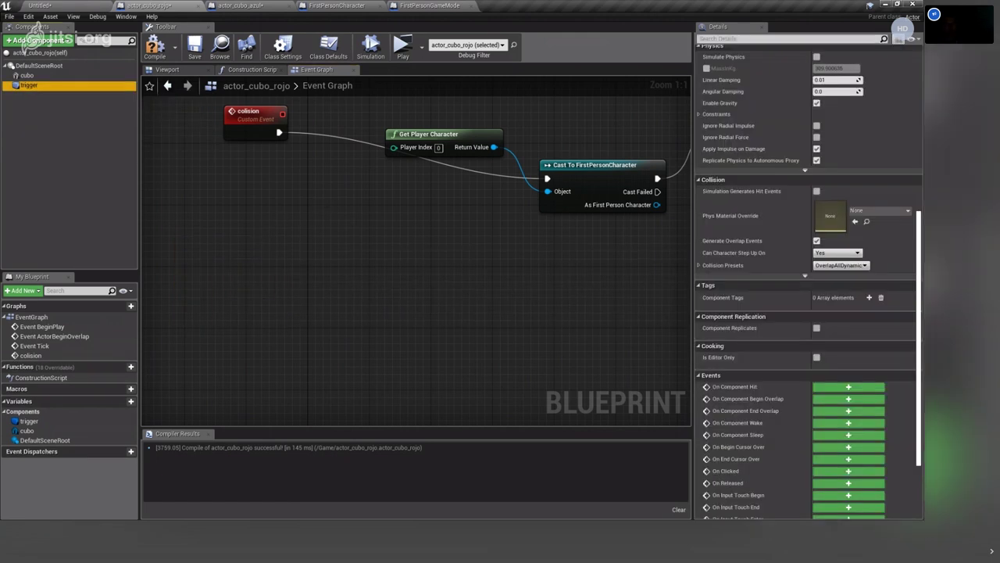
click(842, 400)
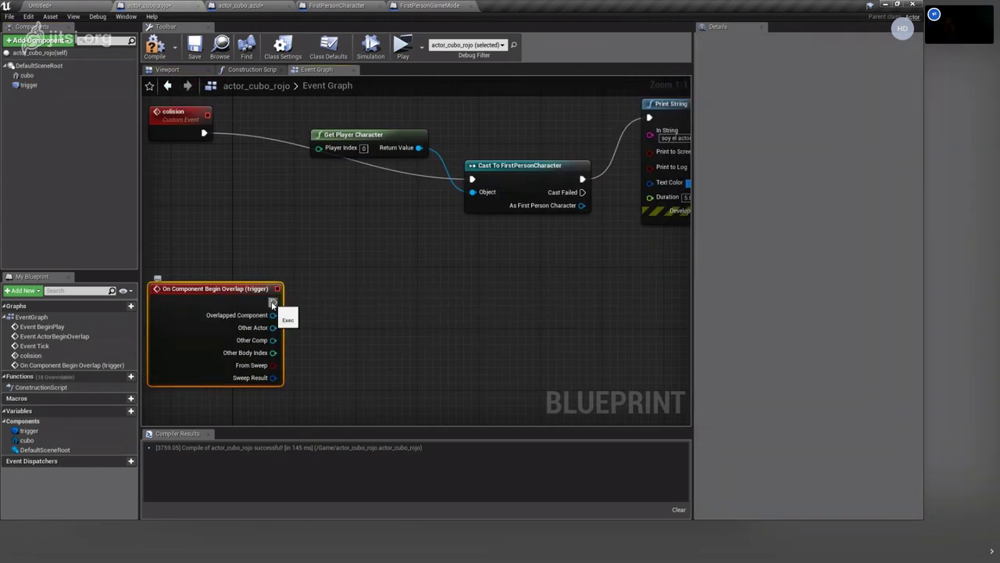
click(182, 119)
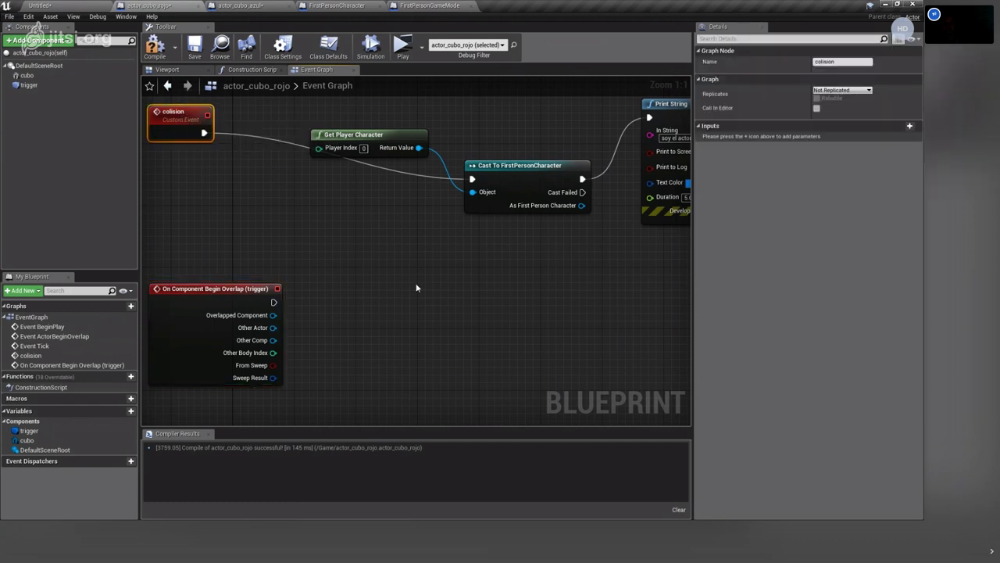
right_click(465, 301)
text(colisi)
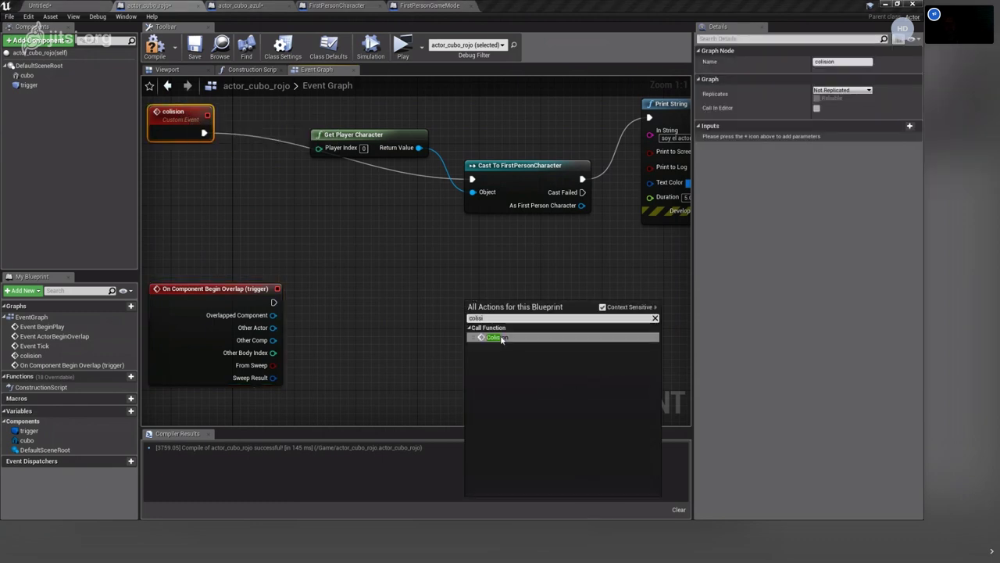
click(500, 337)
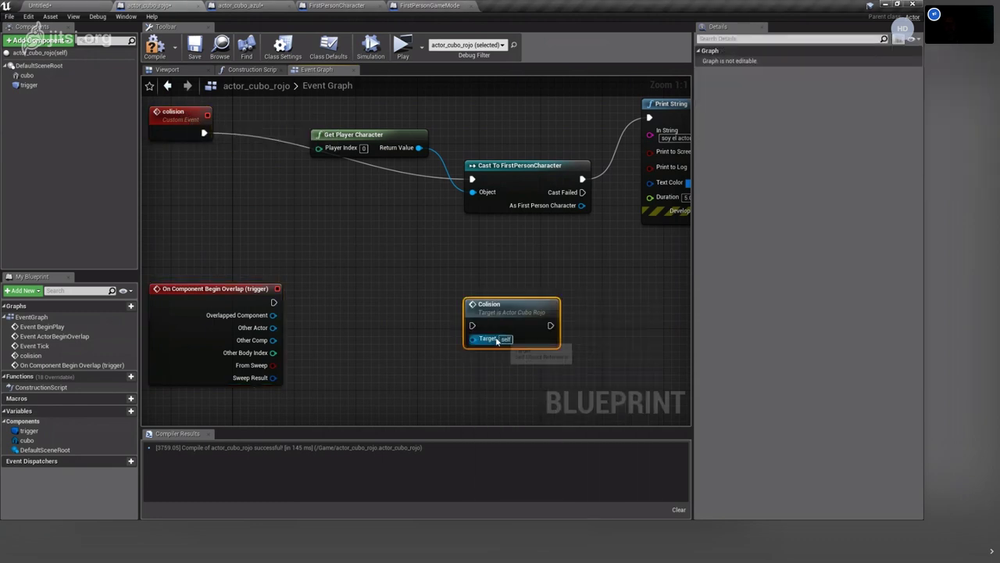
drag(506, 318, 528, 266)
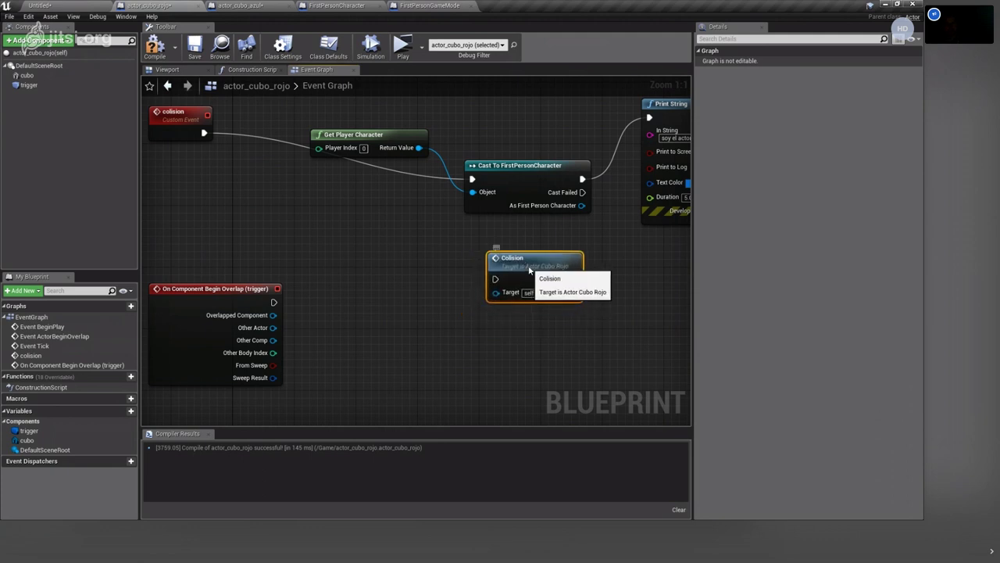
double_click(530, 270)
mouse_move(276, 288)
mouse_down()
mouse_move(538, 266)
mouse_move(530, 354)
mouse_up()
Select the Get Player Character, Cast and Print String nodes and bring the Colision call into view.
right_drag(349, 219, 281, 308)
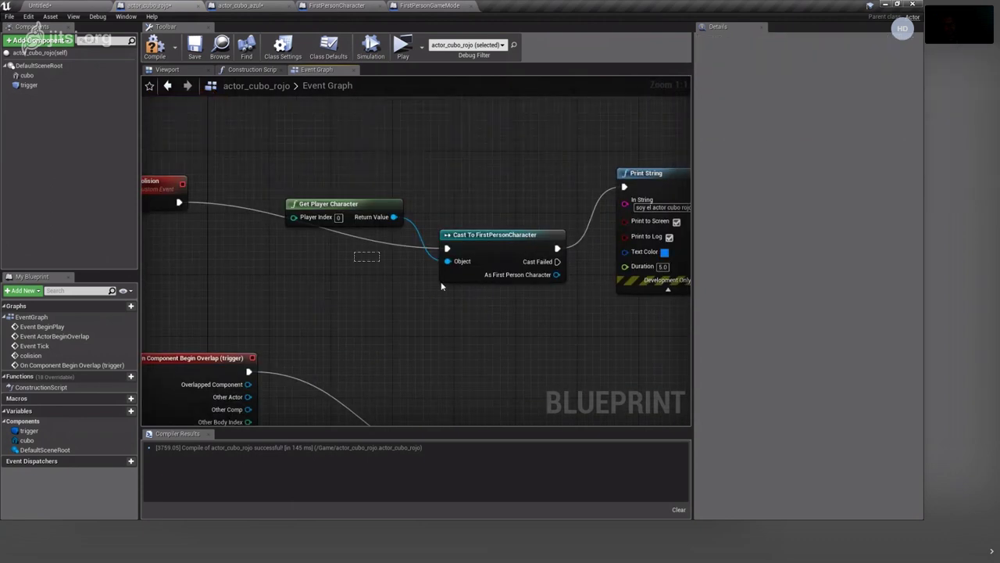
drag(210, 143, 636, 312)
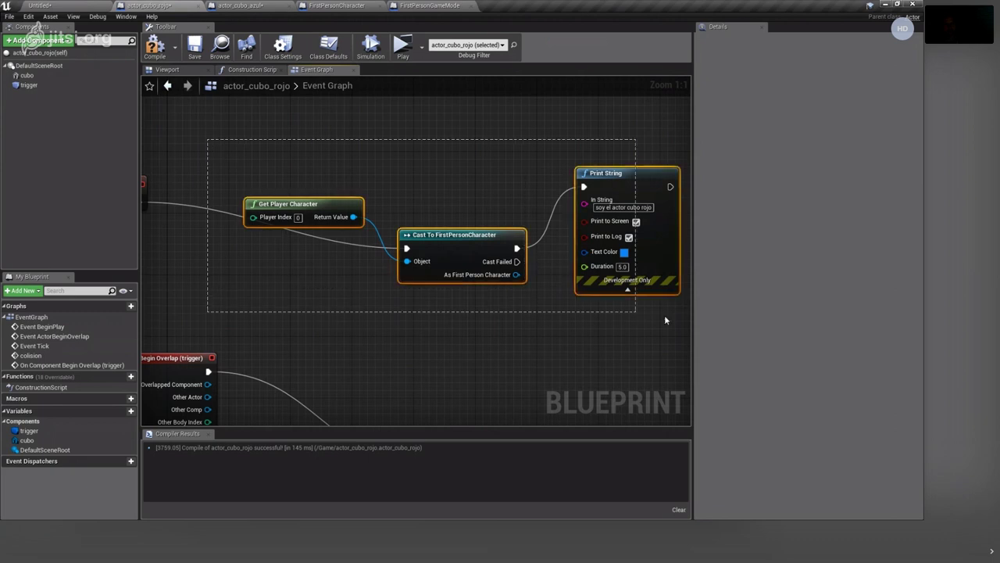
right_drag(426, 388, 507, 263)
Delete the On Component Begin Overlap event and unhook the colision event from the Cast node.
right_drag(370, 211, 429, 308)
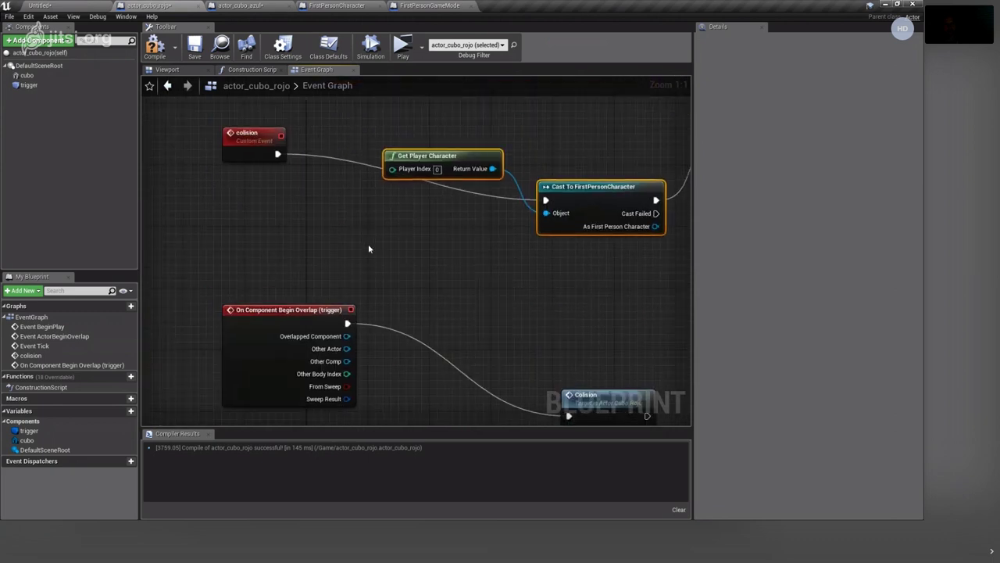
drag(199, 283, 502, 413)
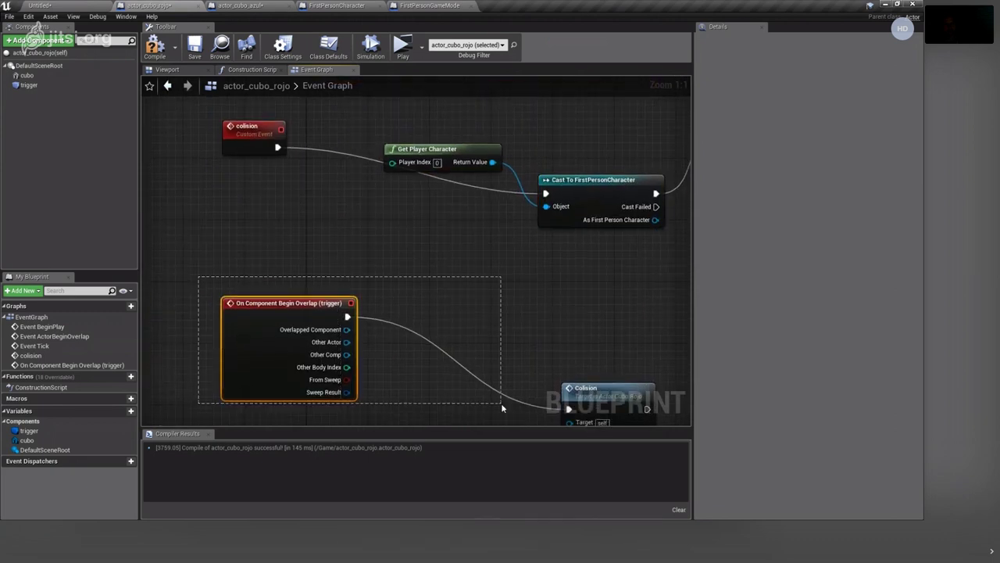
mouse_move(534, 274)
right_down()
mouse_move(446, 224)
mouse_move(519, 300)
right_up()
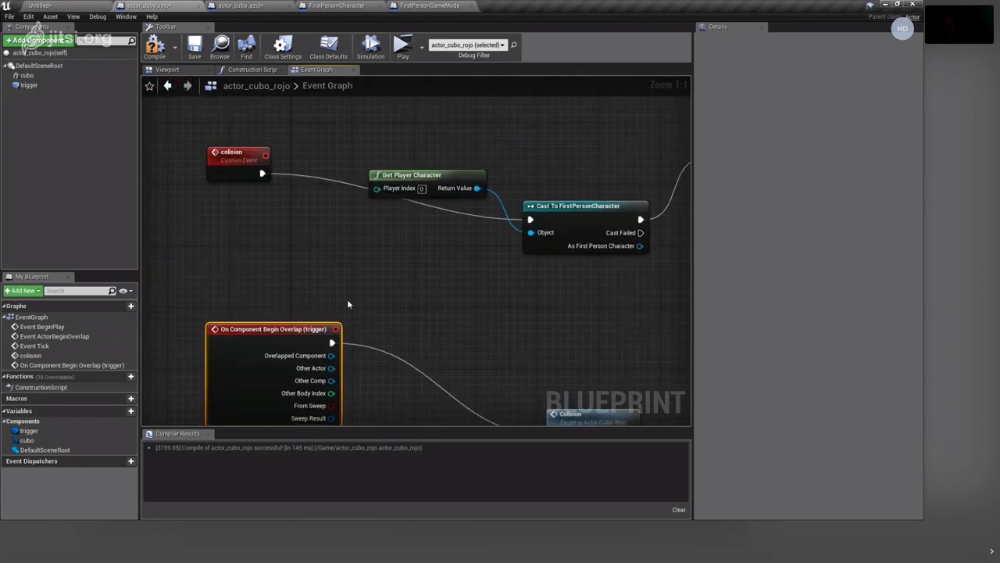
key(Delete)
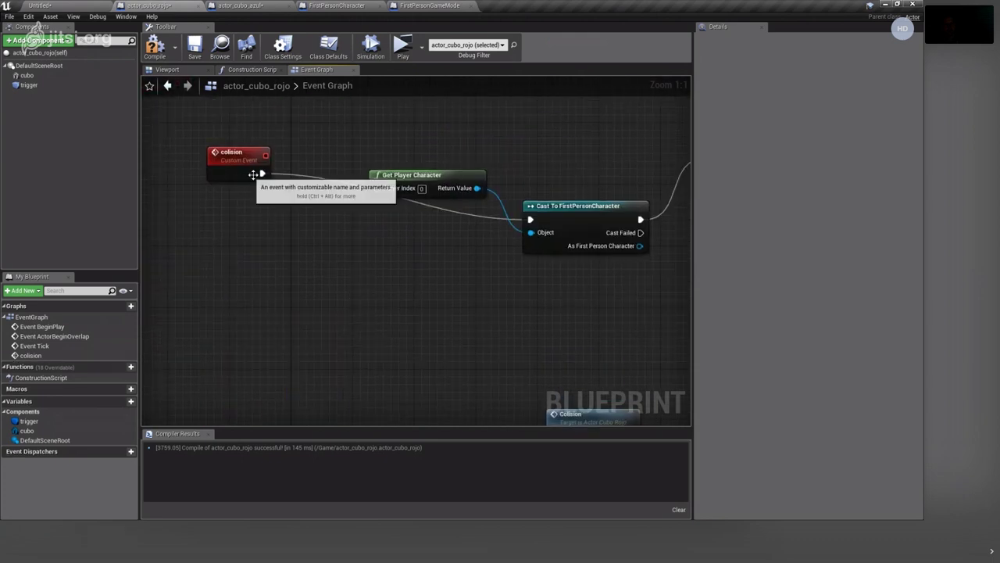
alt+click(263, 173)
Rearrange the nodes so the Colision call node sits just below the colision custom event.
drag(250, 190, 352, 375)
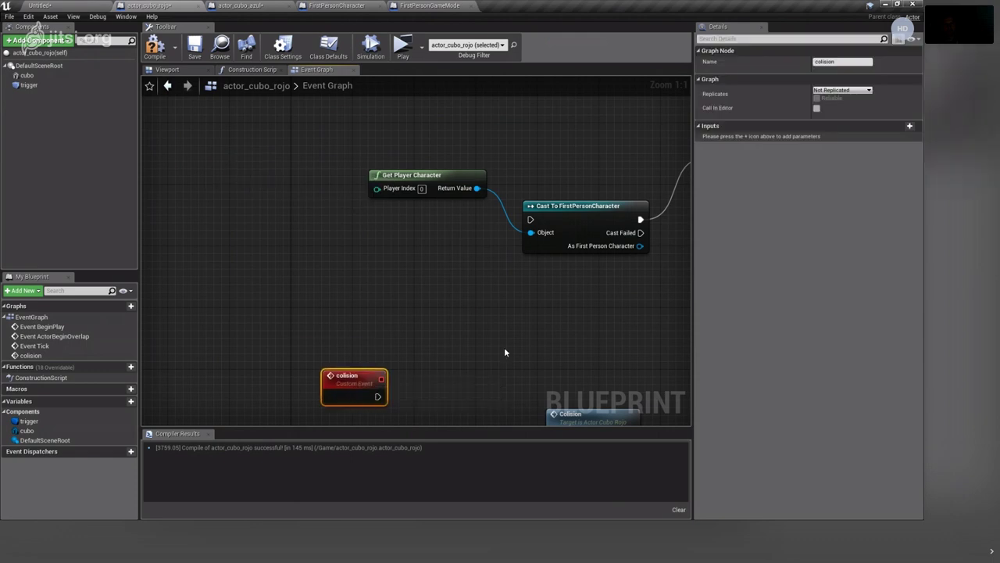
right_drag(505, 351, 411, 190)
drag(499, 245, 494, 214)
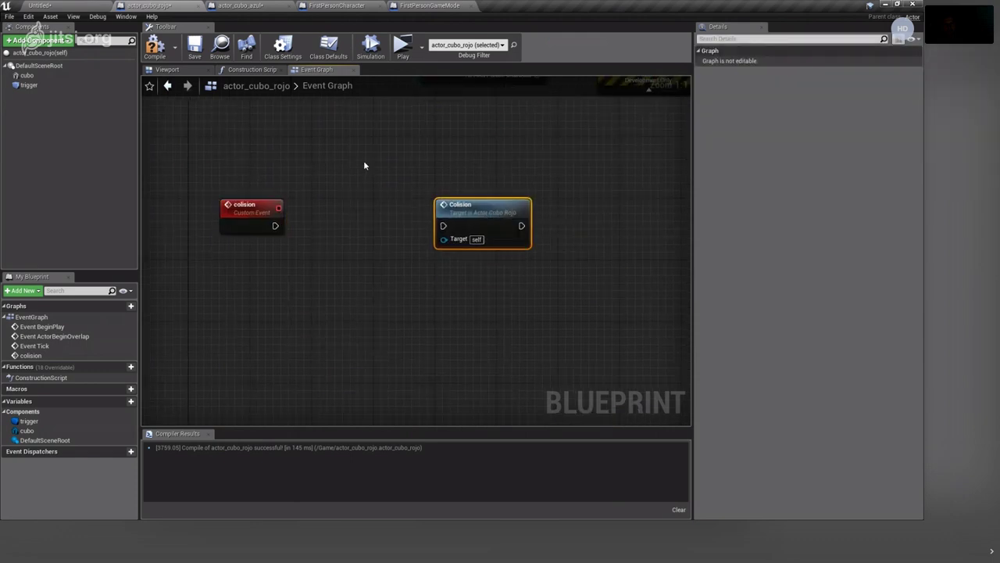
mouse_move(172, 170)
right_down()
mouse_move(272, 292)
mouse_move(359, 273)
mouse_move(312, 317)
right_up()
mouse_move(292, 219)
mouse_down()
mouse_move(276, 194)
mouse_move(307, 185)
mouse_up()
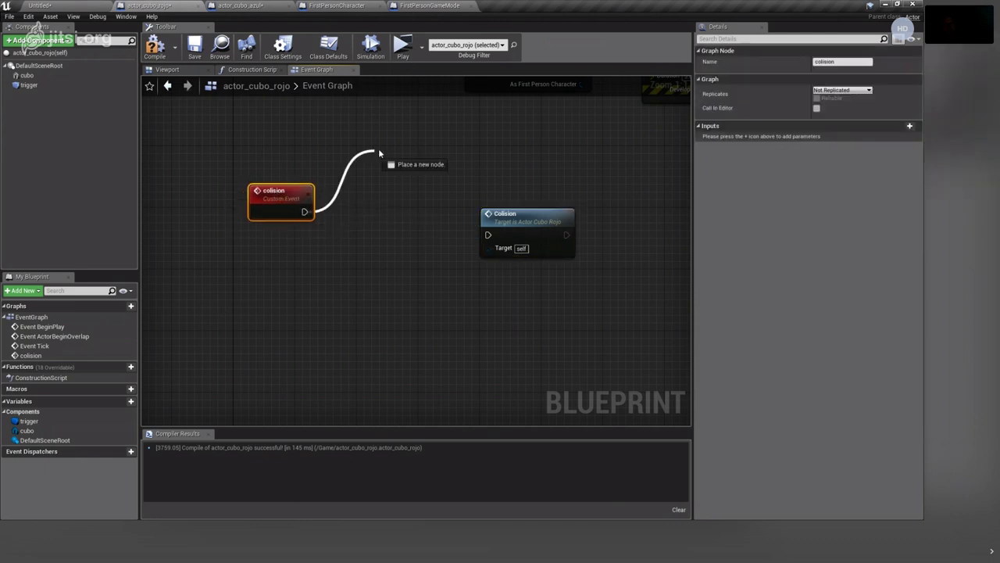
right_drag(293, 160, 621, 193)
mouse_move(257, 253)
mouse_down()
mouse_move(238, 182)
mouse_move(545, 178)
mouse_up()
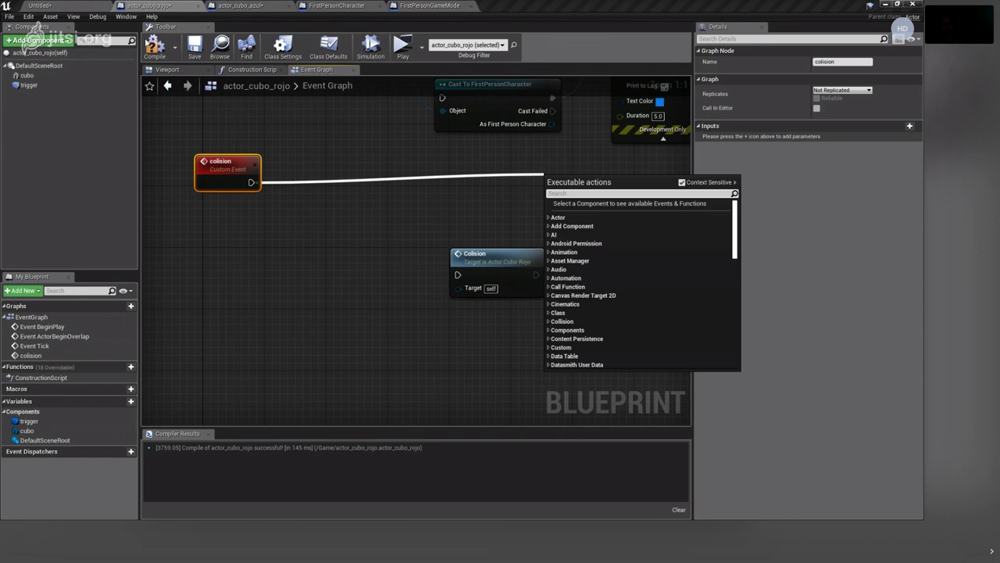
mouse_move(507, 272)
mouse_down()
mouse_move(405, 322)
mouse_move(486, 291)
mouse_move(494, 276)
mouse_up()
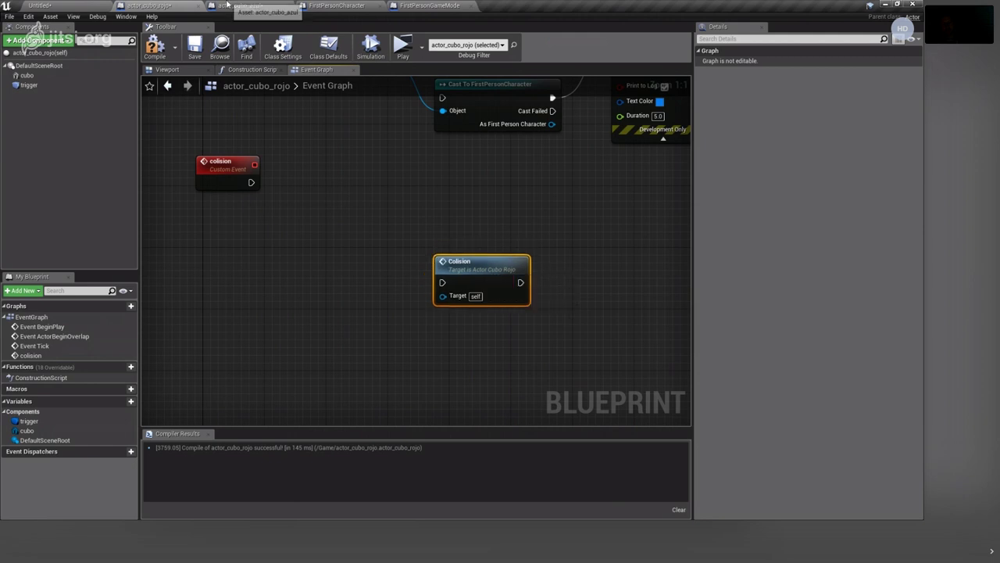
Review actor_cubo_azul's cast actions and FirstPersonCharacter's action list, then return to actor_cubo_rojo.
click(242, 4)
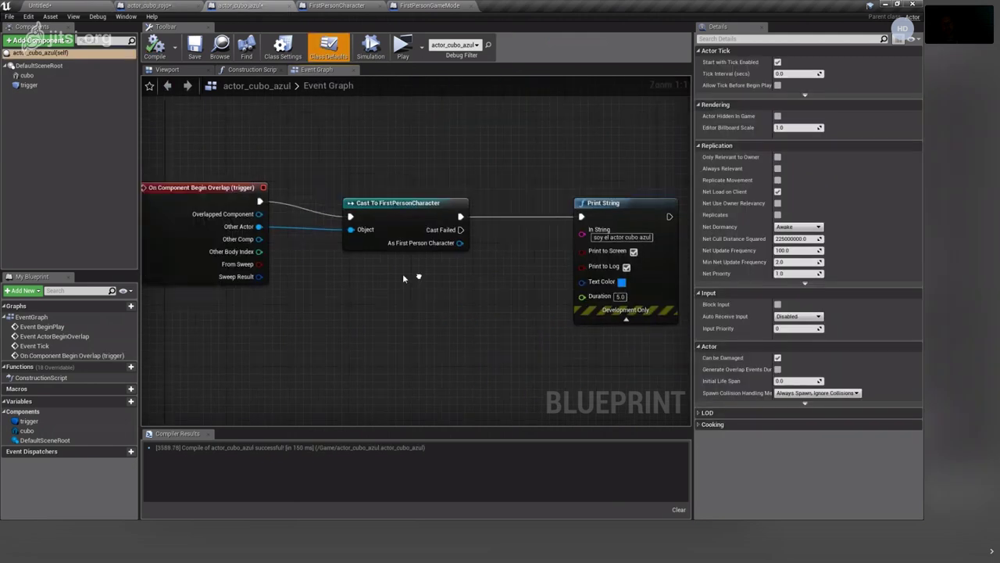
drag(491, 241, 421, 374)
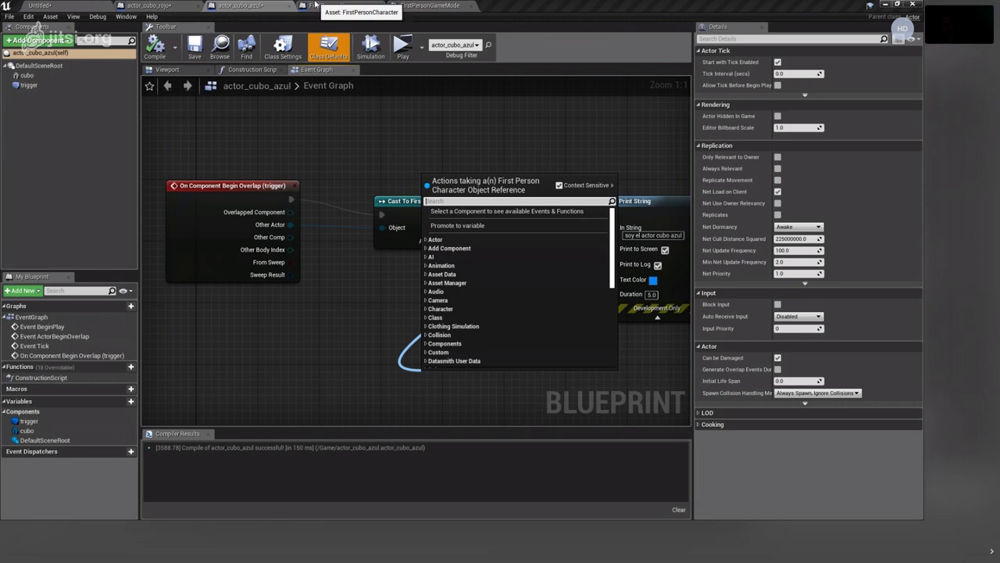
click(150, 5)
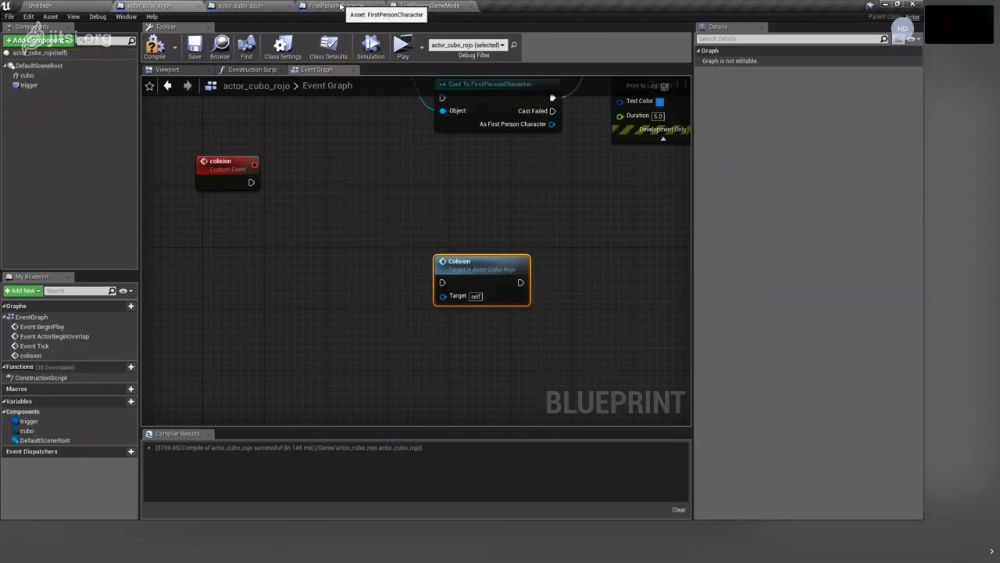
click(240, 6)
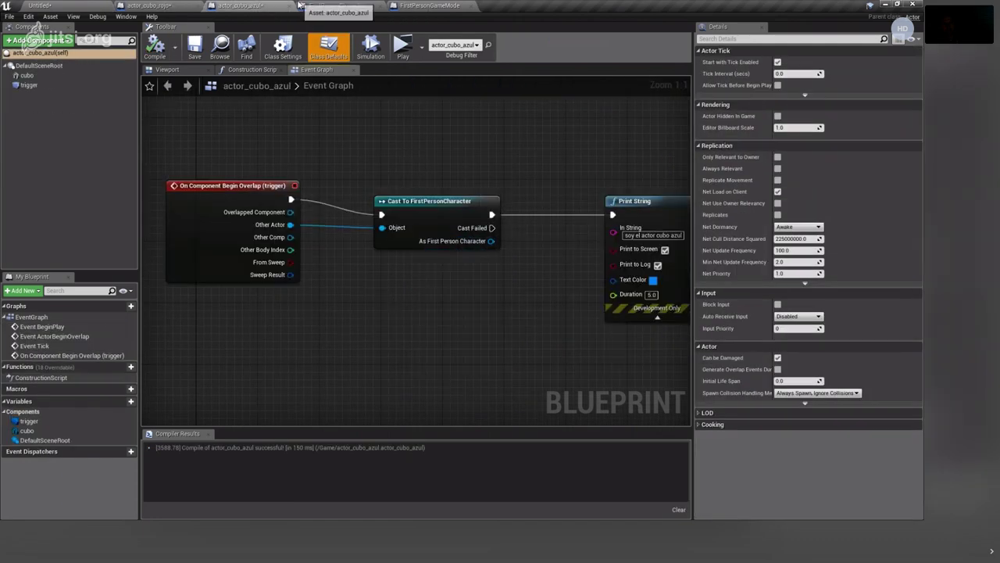
click(332, 5)
right_click(383, 246)
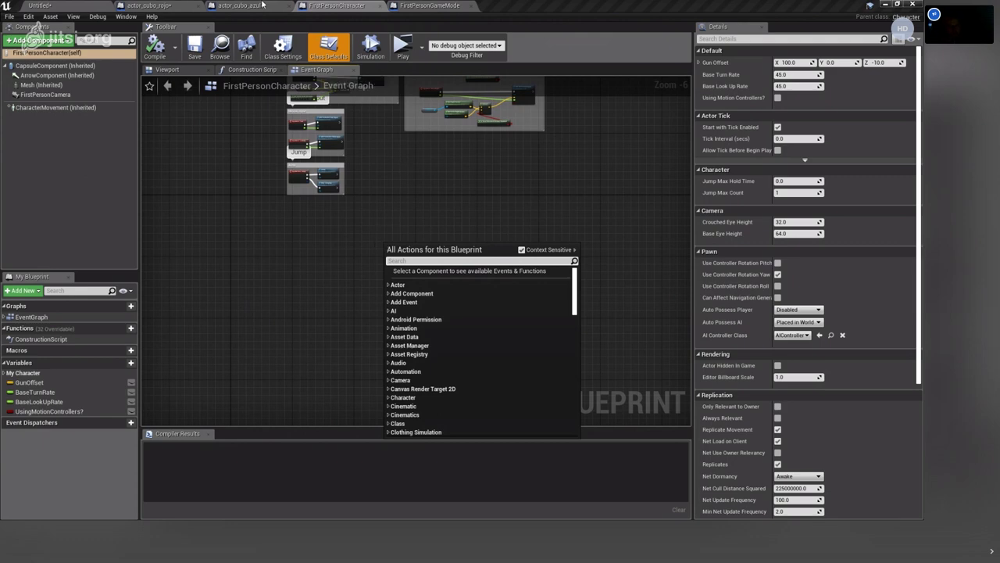
click(264, 6)
scroll(374, 243, up, 5)
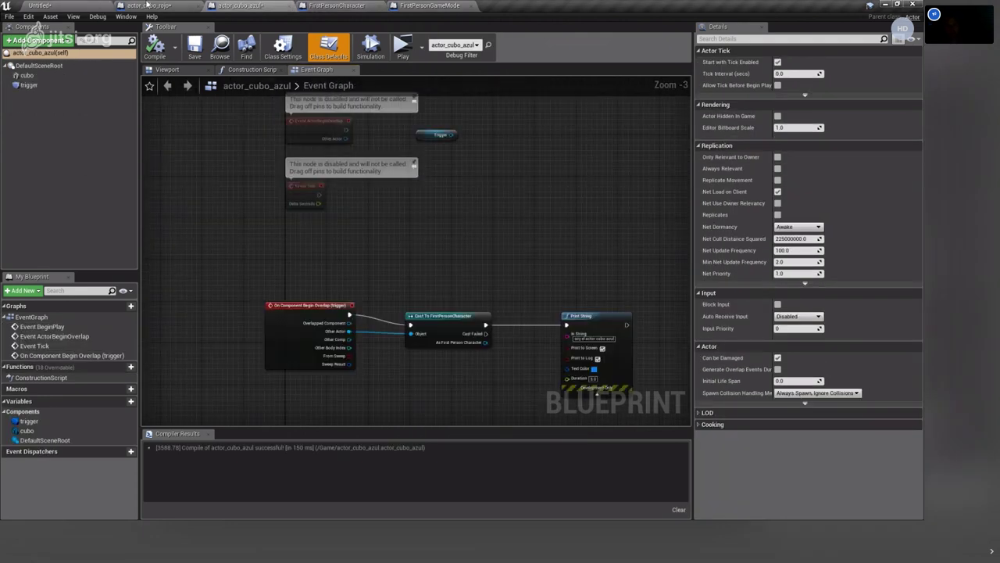
click(148, 5)
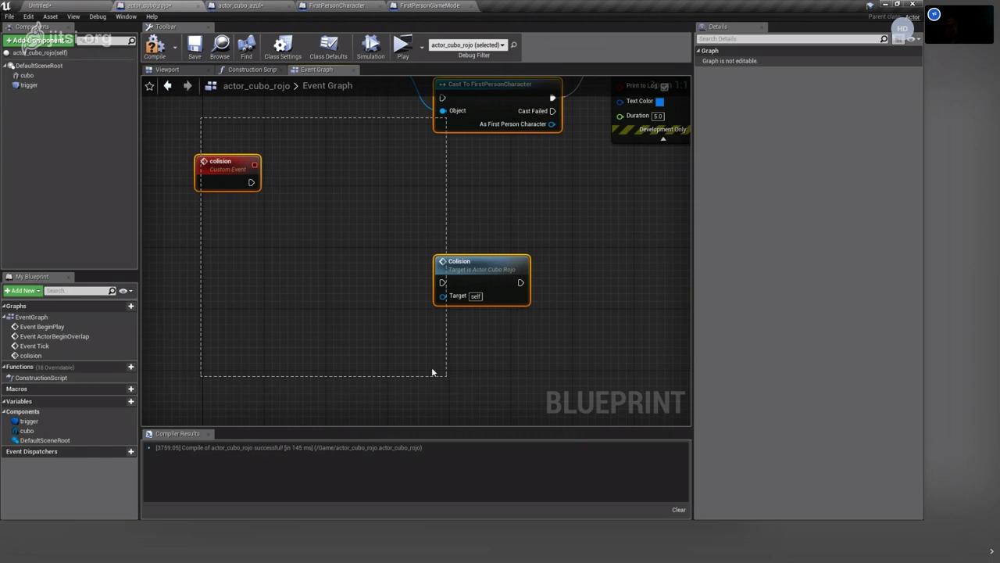
Delete the colision nodes plus Get Player Character, Cast and Print String from actor_cubo_rojo.
drag(523, 393, 432, 367)
drag(159, 160, 486, 333)
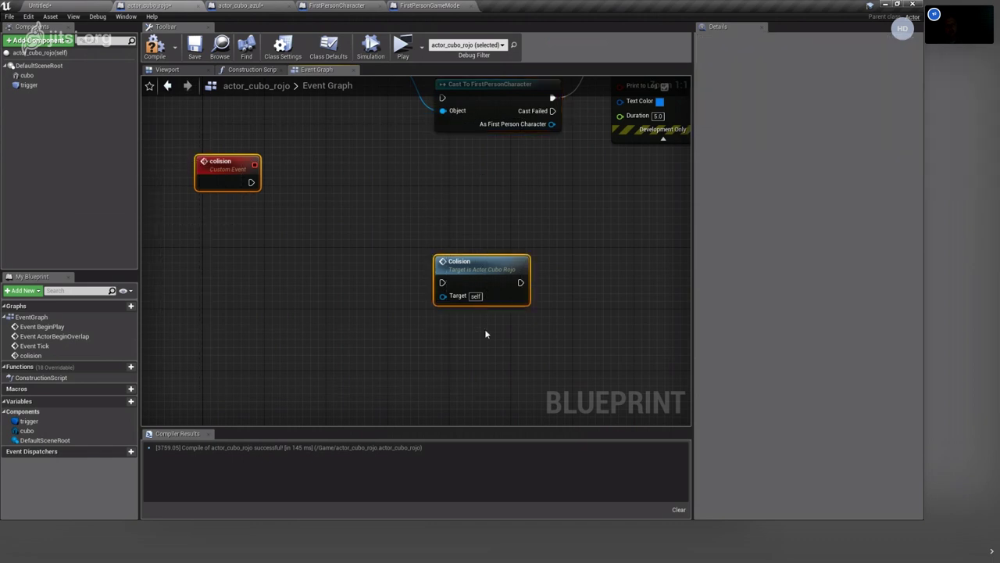
key(Delete)
right_drag(561, 256, 481, 380)
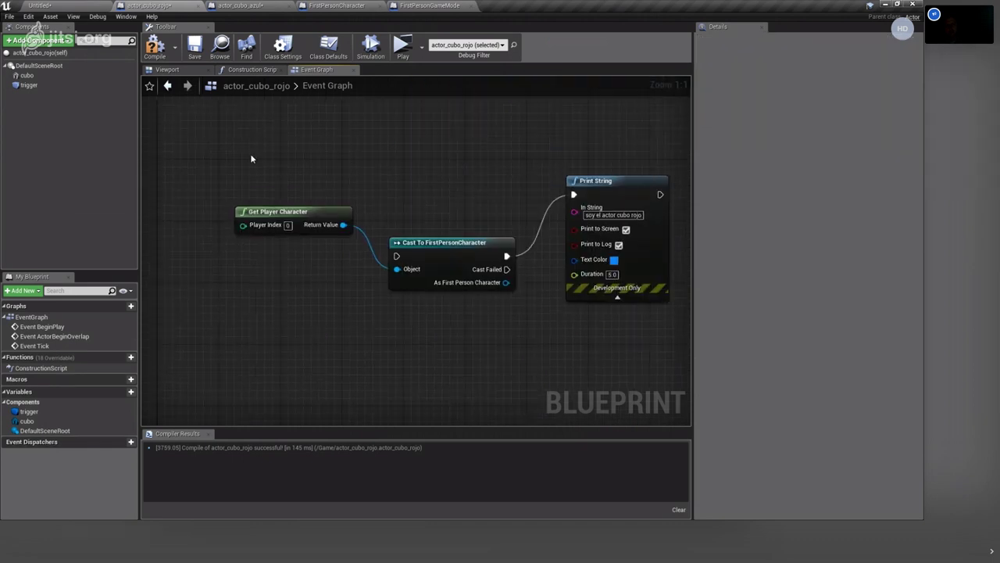
drag(250, 155, 625, 336)
key(Delete)
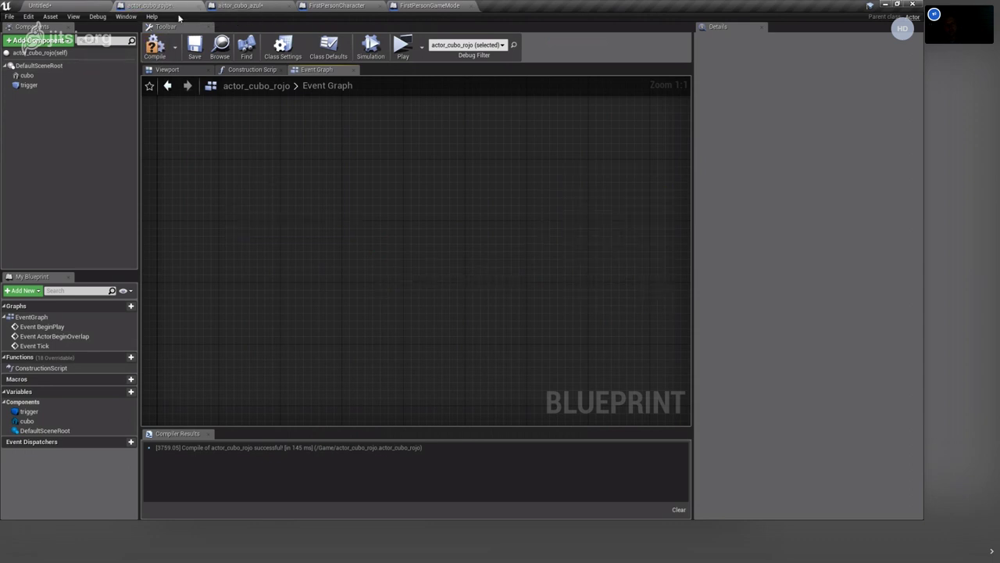
Close the FirstPersonGameMode blueprint and select actor_cubo_azul's Cast and Print String nodes for copying.
click(336, 5)
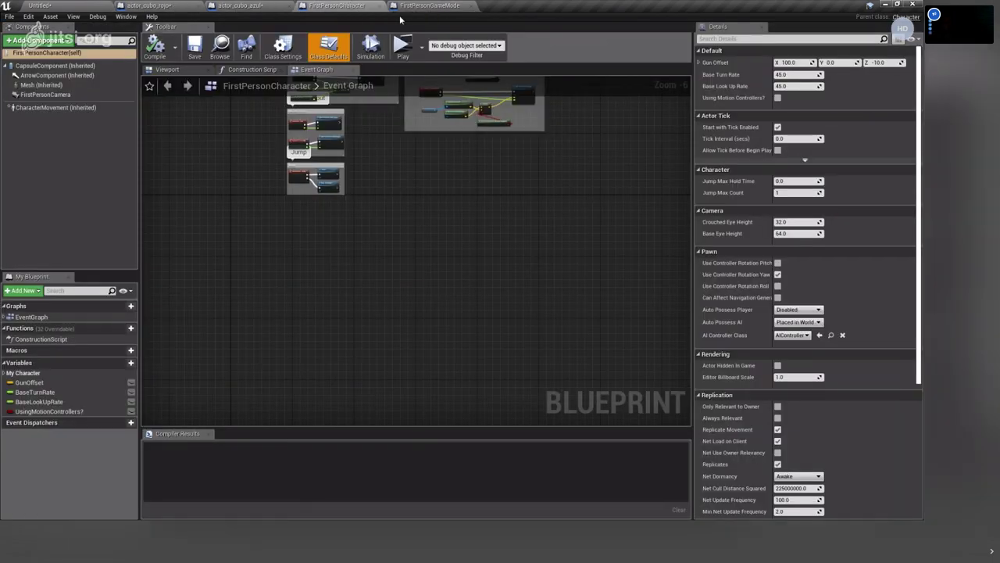
click(471, 6)
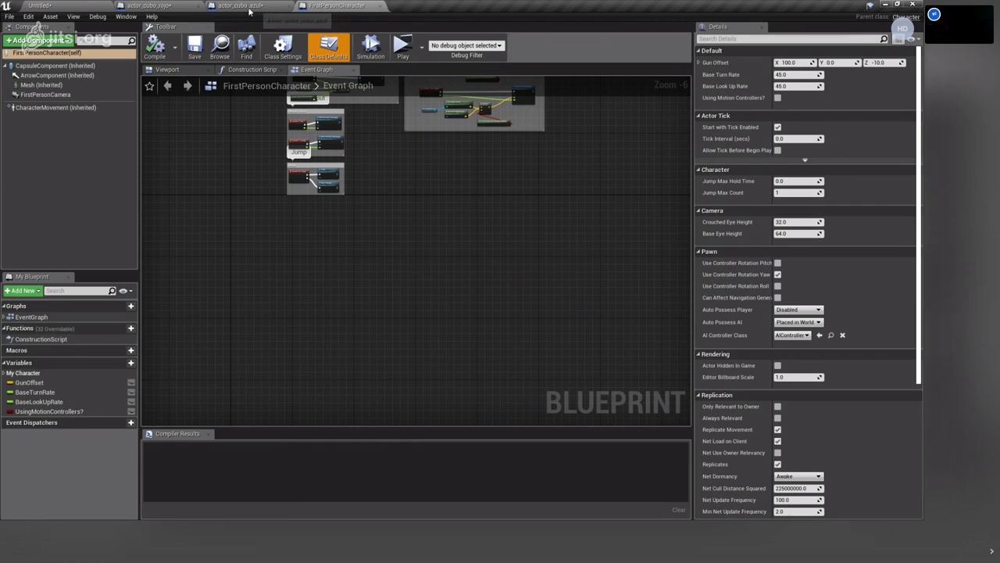
click(249, 9)
drag(290, 175, 580, 335)
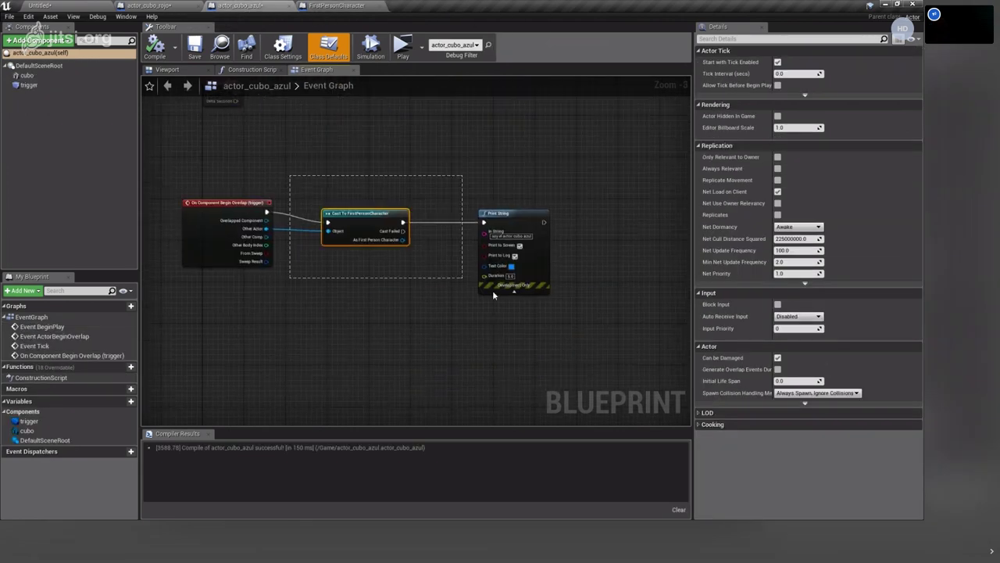
Paste the copied Cast and Print String nodes into the empty actor_cubo_rojo graph.
click(156, 5)
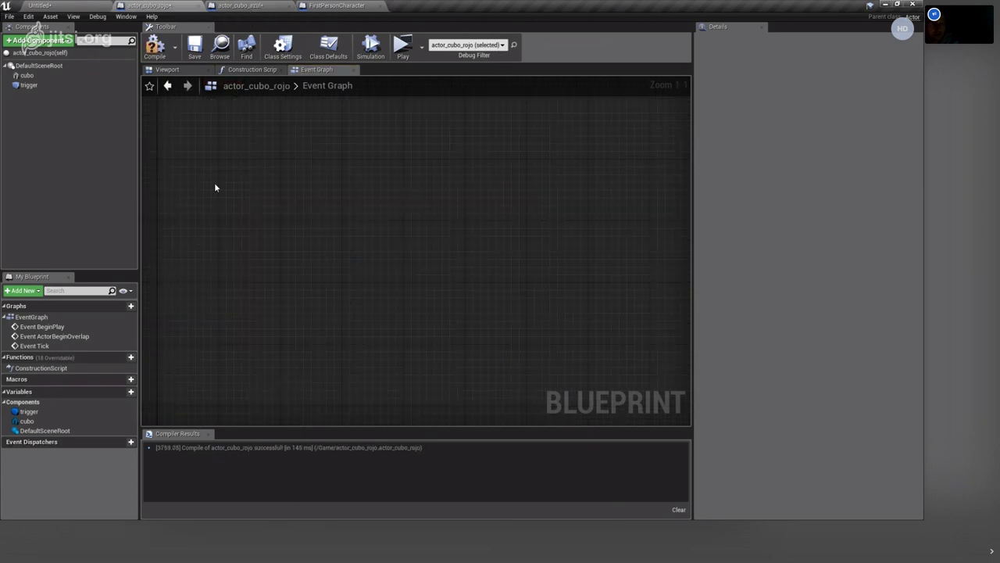
right_click(449, 243)
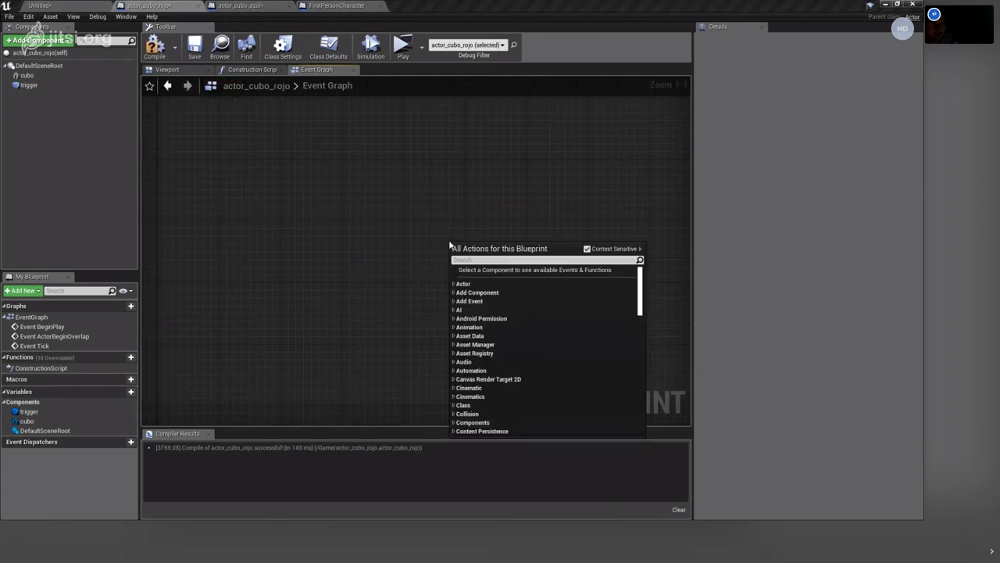
key(ctrl+v)
key(Escape)
key(ctrl+v)
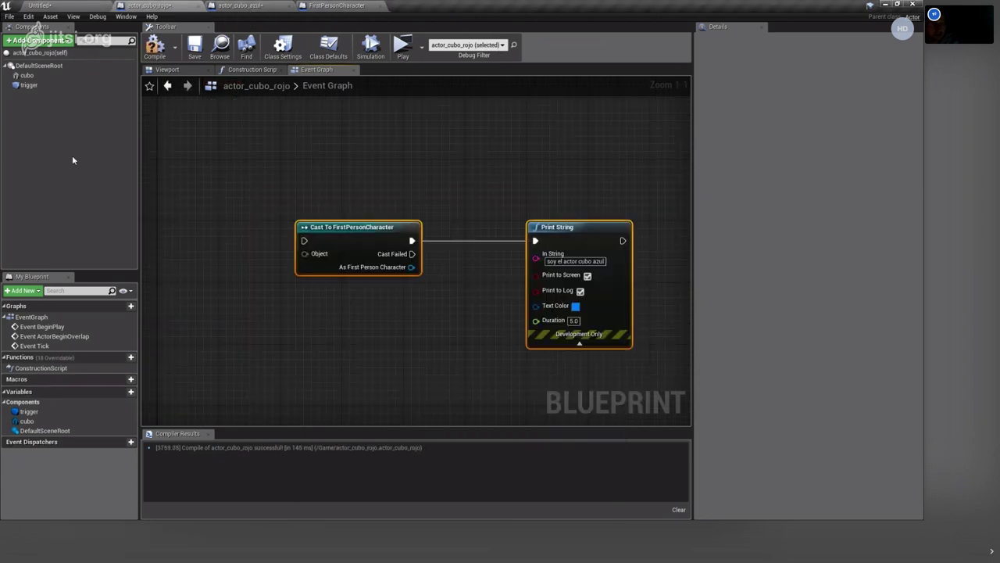
Add the trigger's On Component Begin Overlap event and wire its exec and Other Actor into the Cast.
click(29, 84)
scroll(859, 429, down, 3)
scroll(860, 433, down, 3)
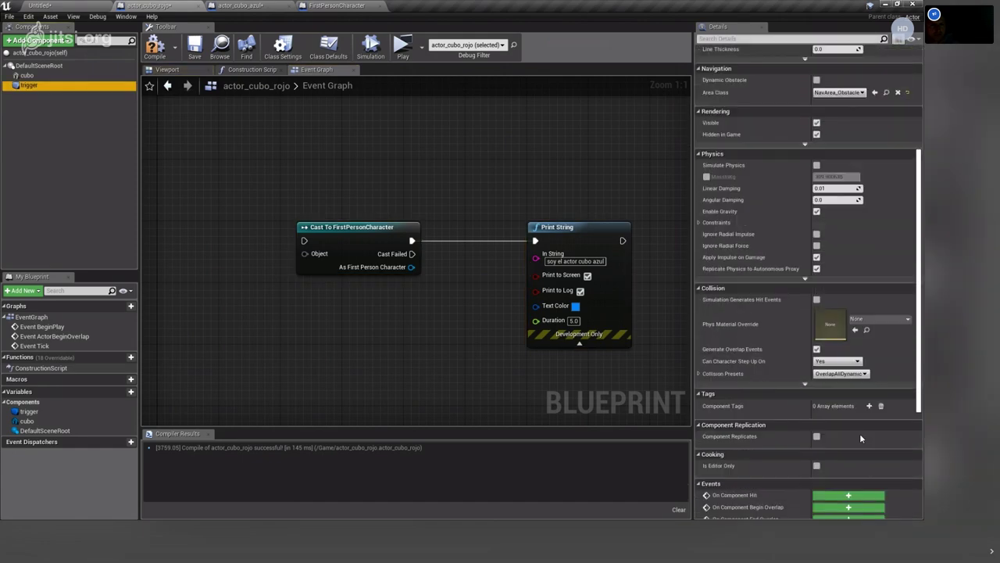
scroll(860, 433, down, 3)
click(848, 398)
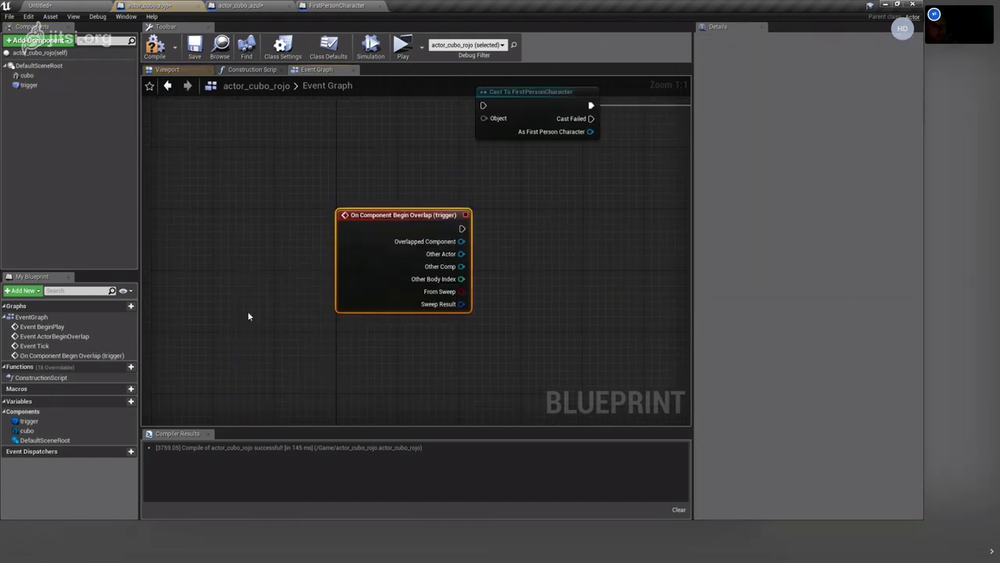
right_drag(396, 200, 294, 383)
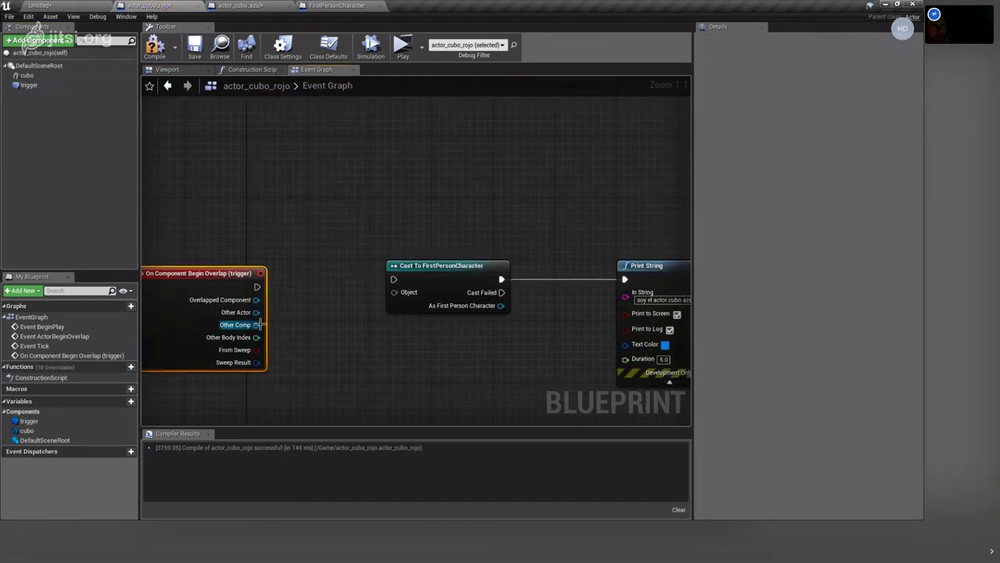
drag(255, 312, 393, 293)
drag(258, 286, 393, 279)
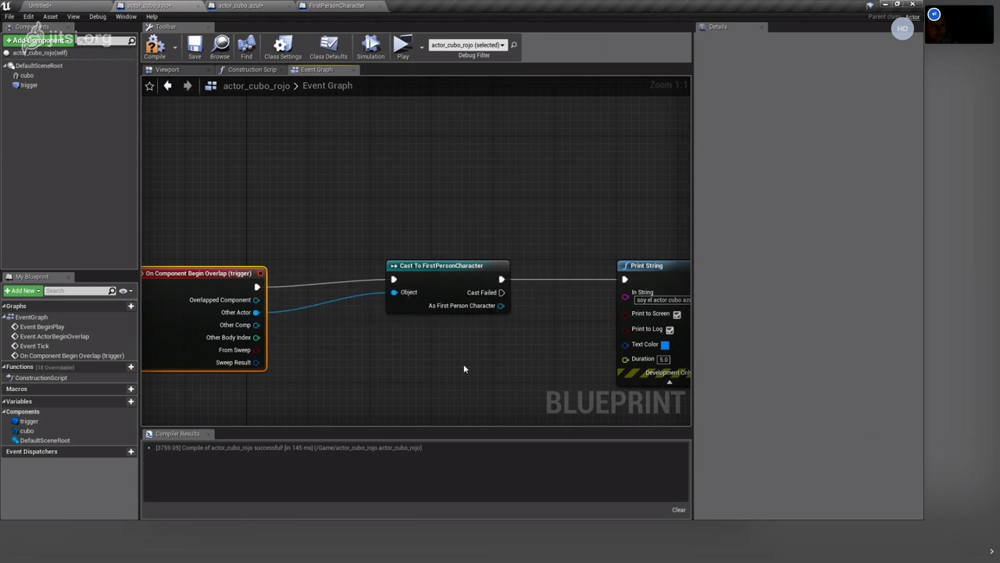
Change the Print String text to 'soy el actor cubo rojo' and compile.
right_drag(472, 359, 253, 321)
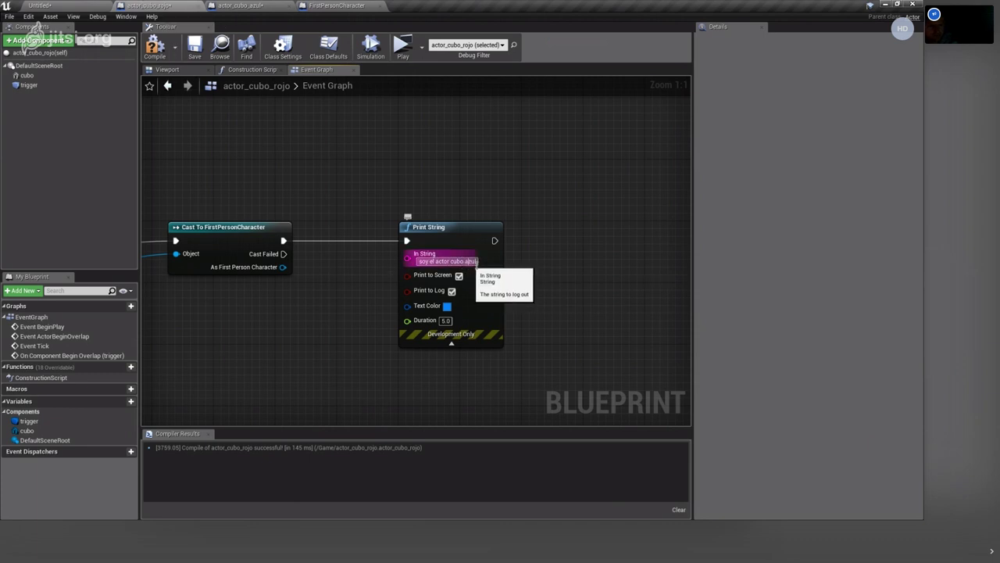
text(rojo)
key(Return)
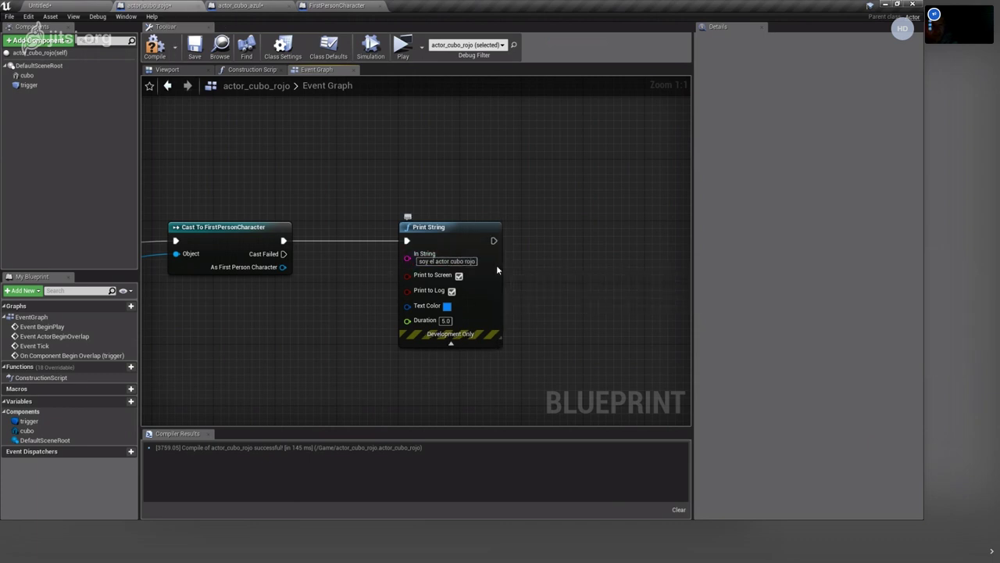
click(155, 47)
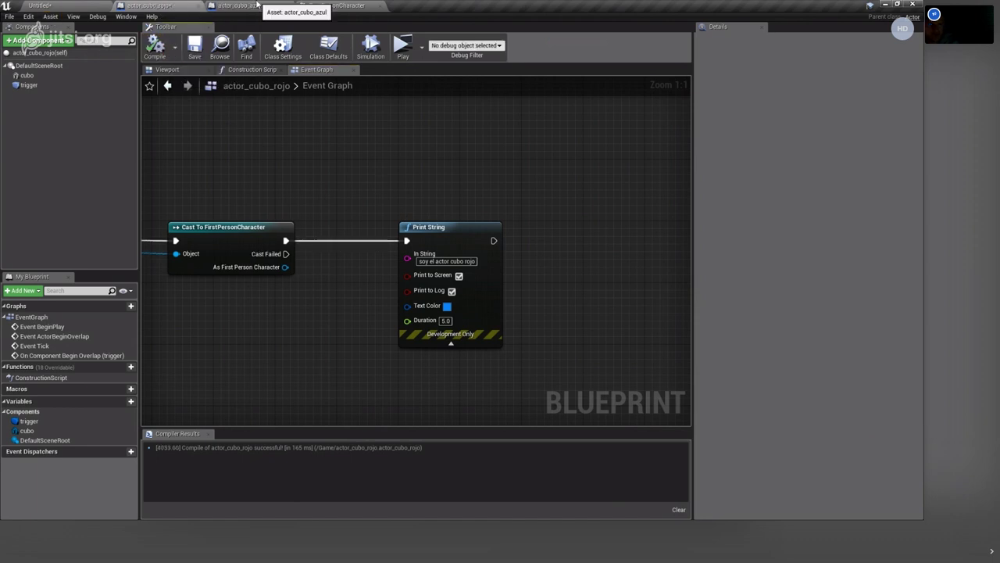
click(257, 5)
scroll(485, 234, up, 2)
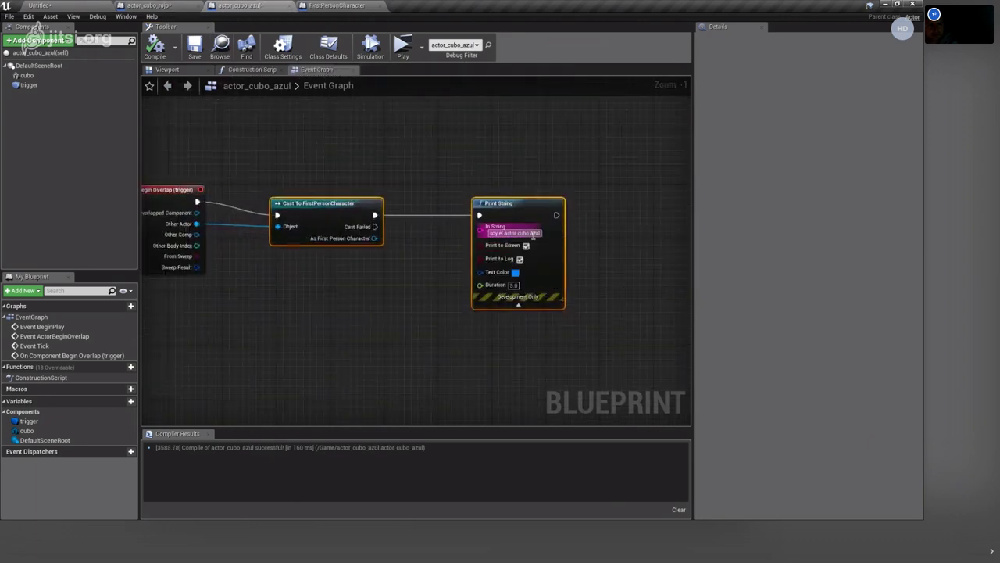
click(195, 52)
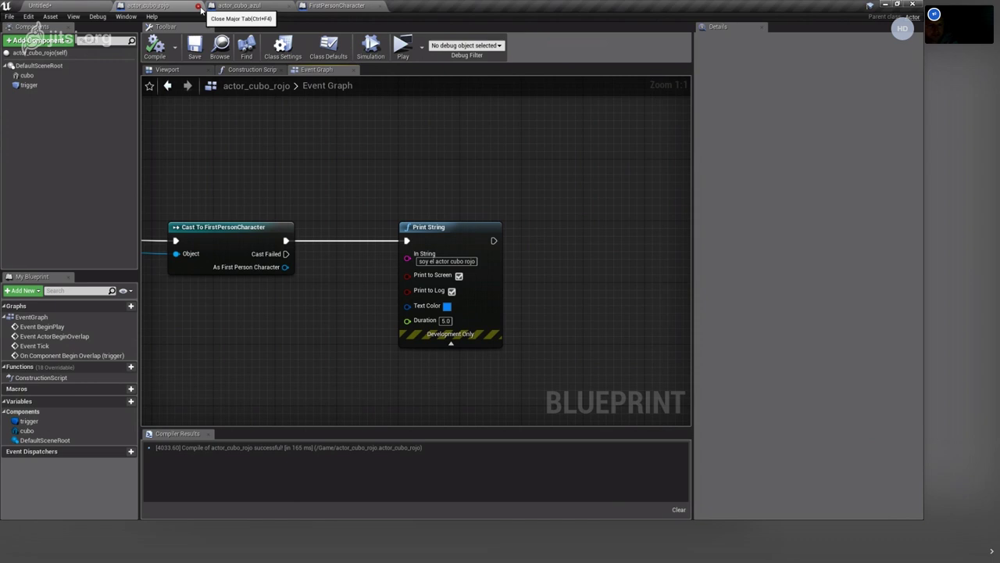
click(199, 6)
click(246, 5)
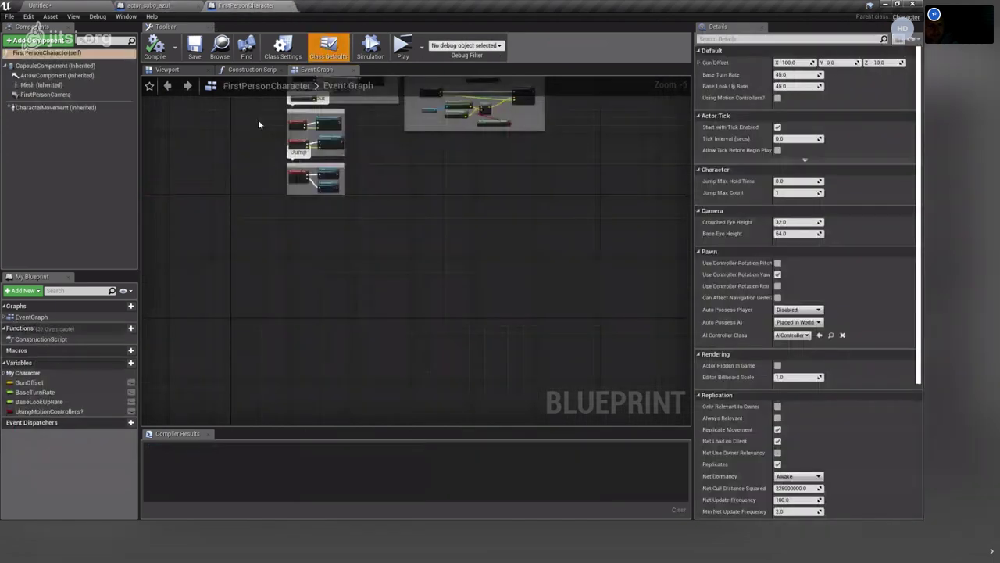
click(151, 5)
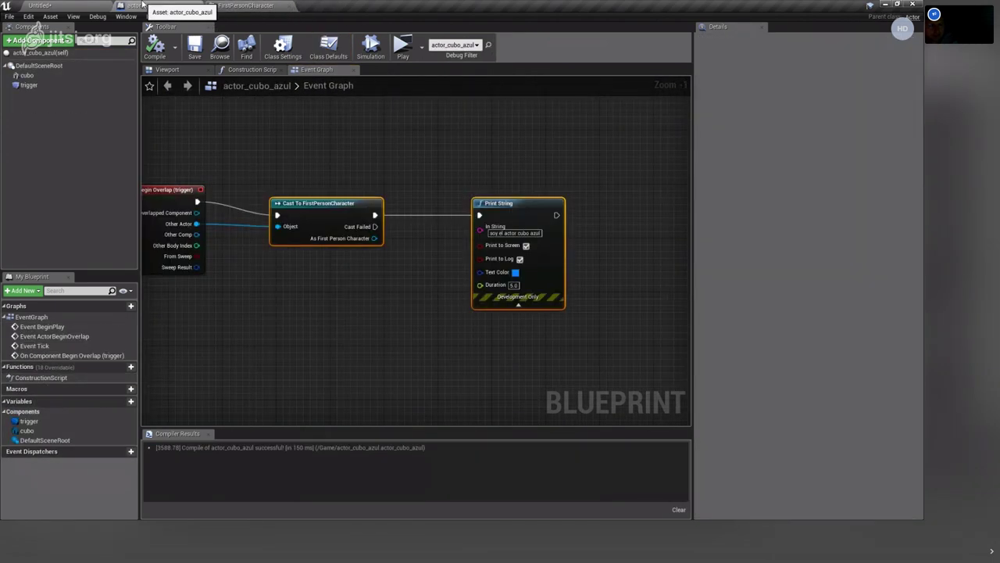
right_drag(298, 244, 516, 142)
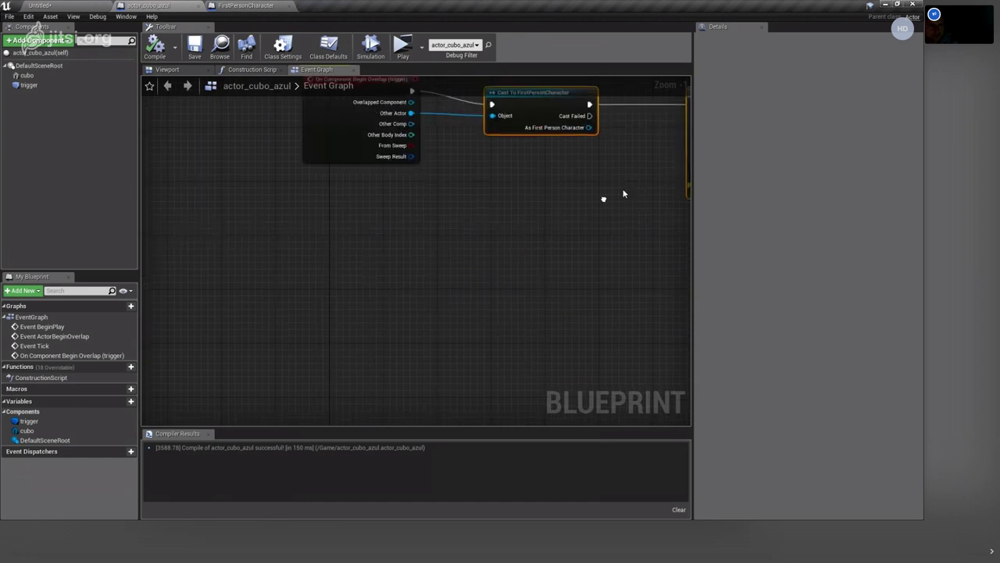
click(257, 6)
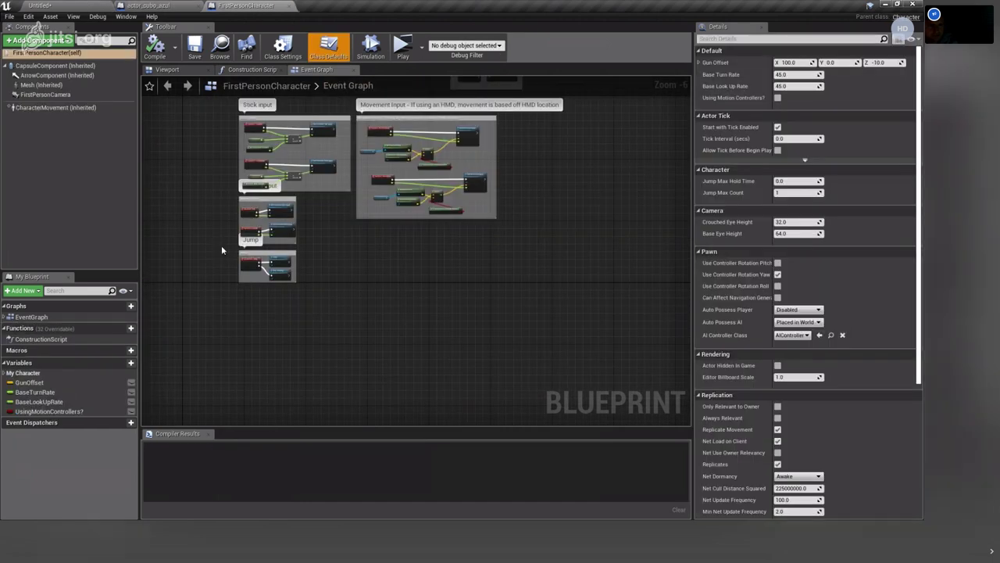
click(189, 10)
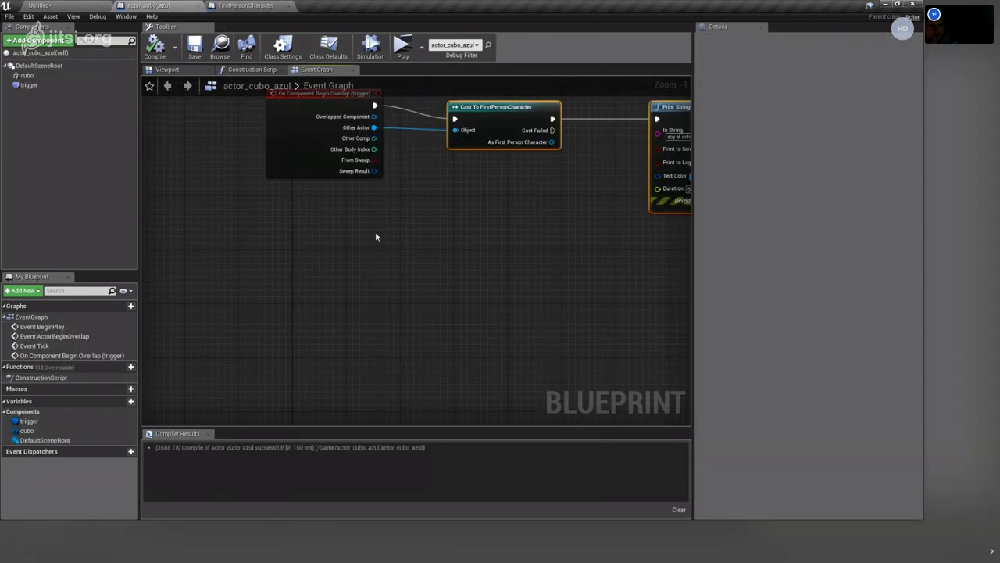
click(256, 5)
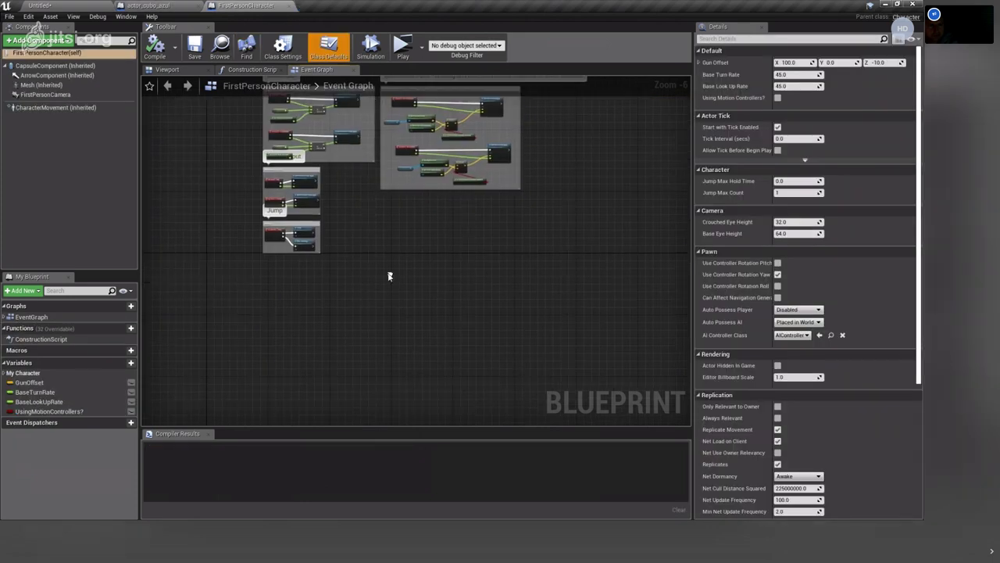
scroll(402, 269, down, 3)
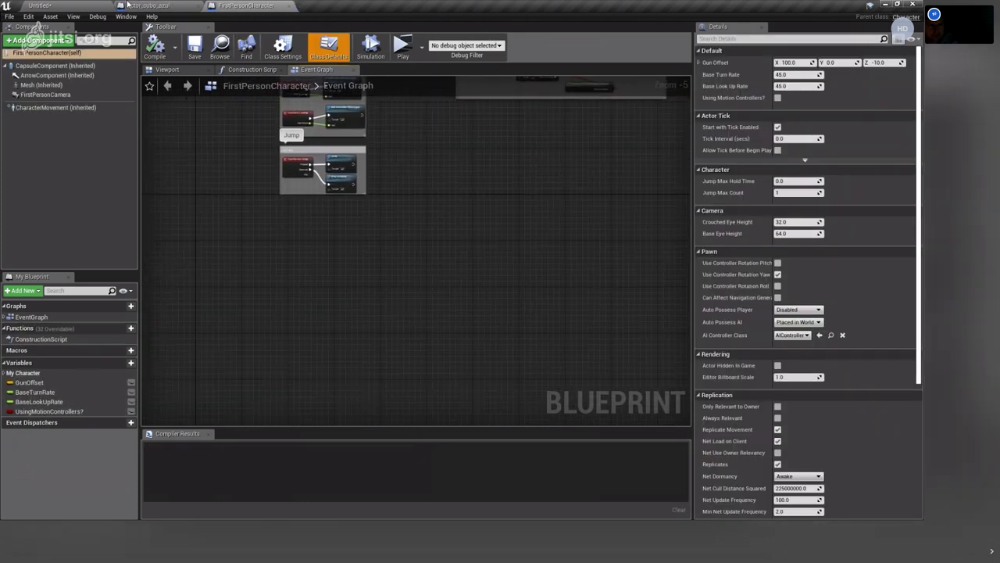
click(148, 5)
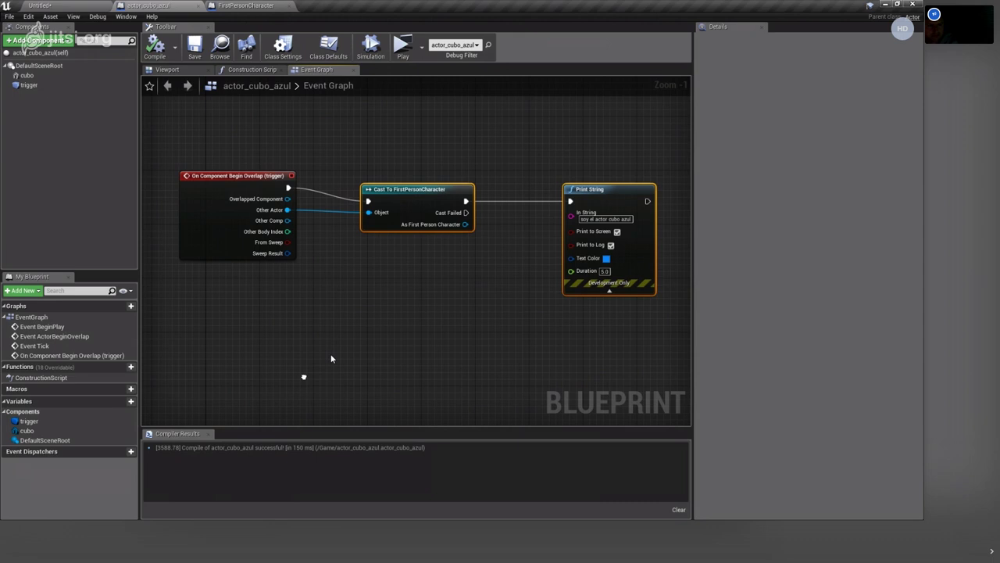
drag(566, 120, 659, 288)
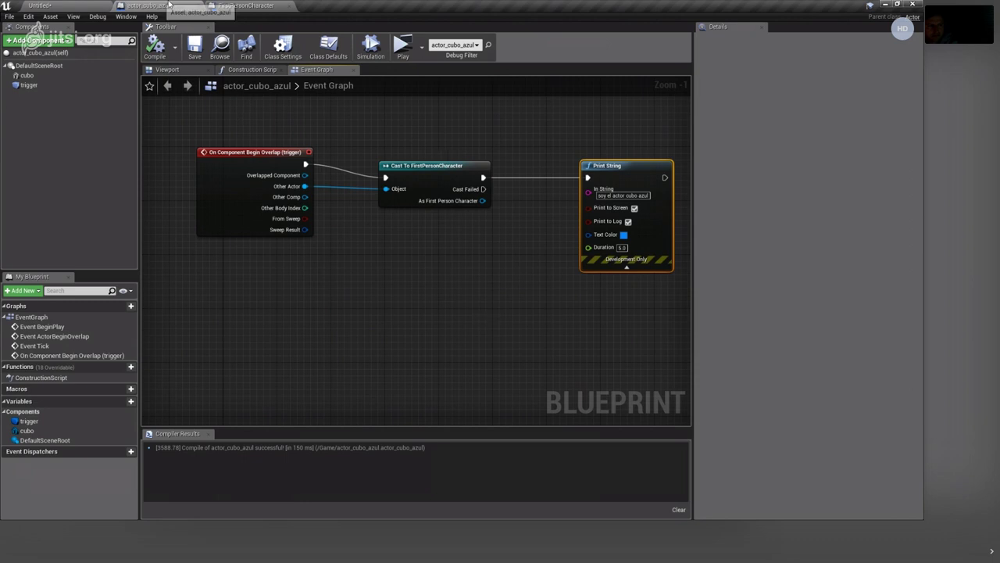
right_drag(458, 299, 350, 331)
drag(437, 135, 545, 333)
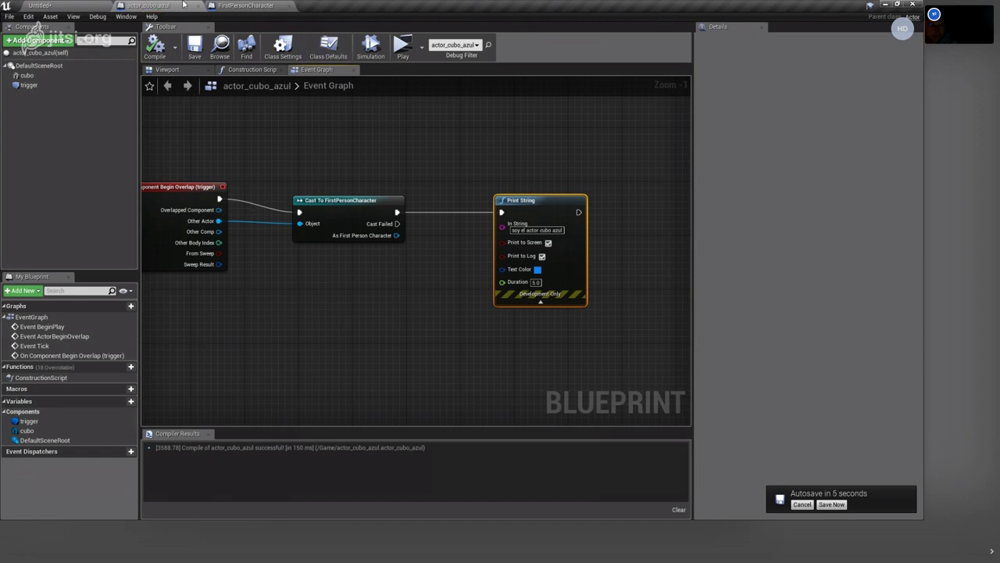
right_drag(344, 153, 402, 123)
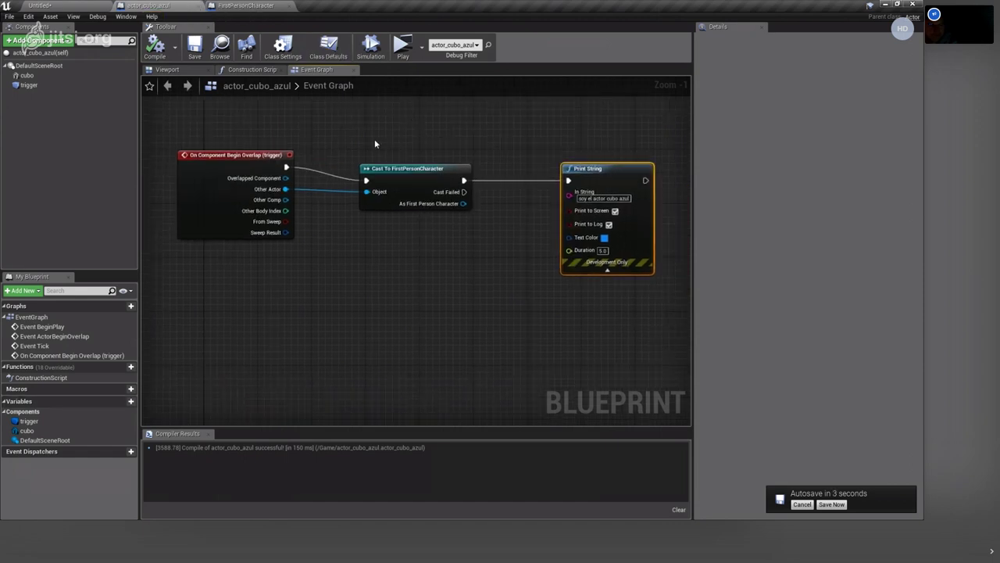
right_drag(309, 265, 336, 227)
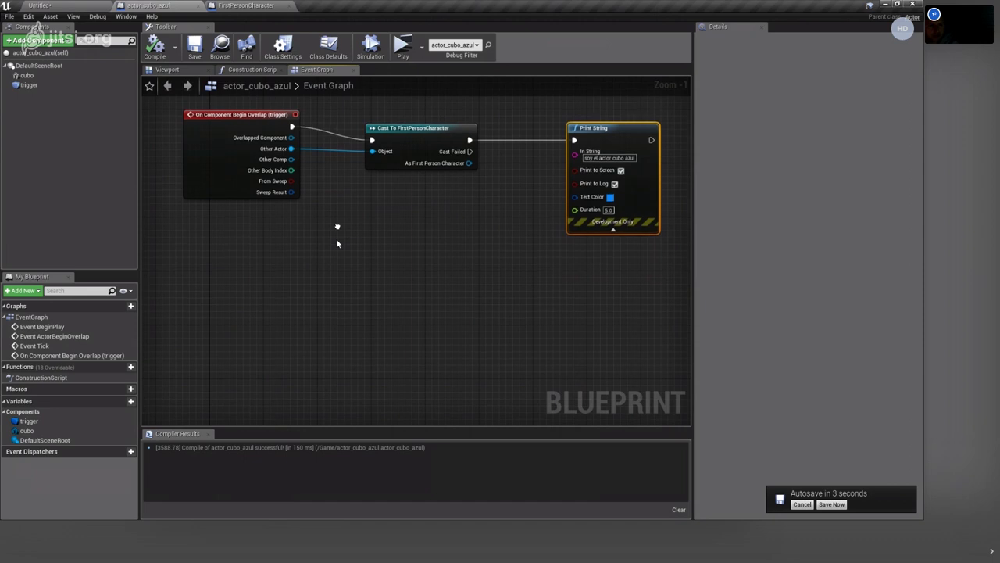
Add a custom event named texto to the FirstPersonCharacter graph.
click(240, 4)
right_click(320, 292)
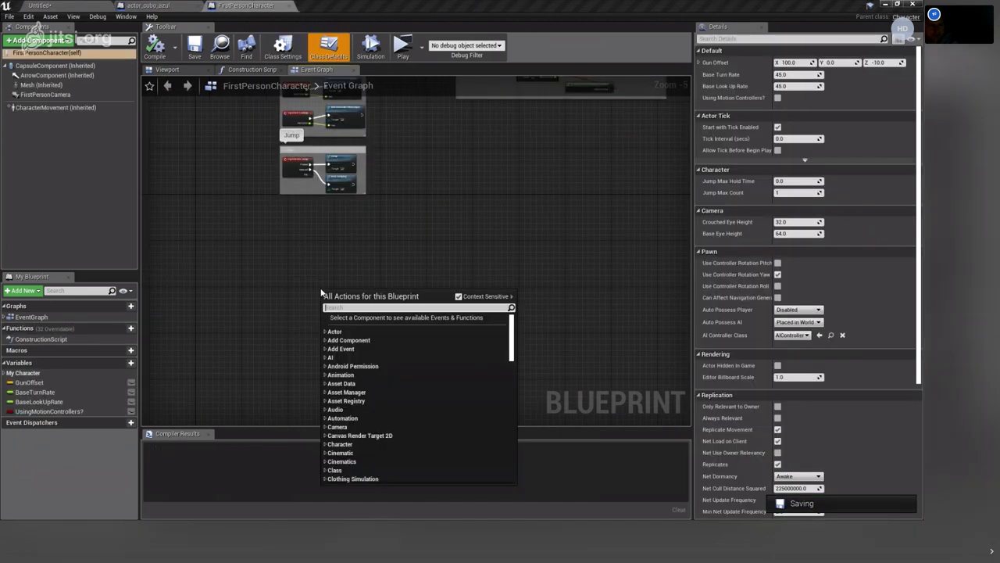
text(custom)
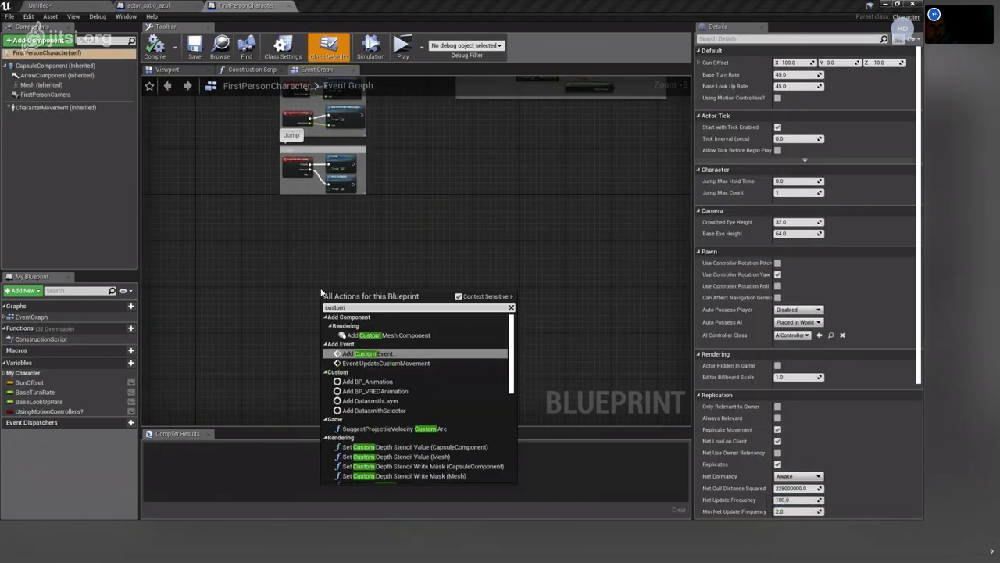
click(375, 353)
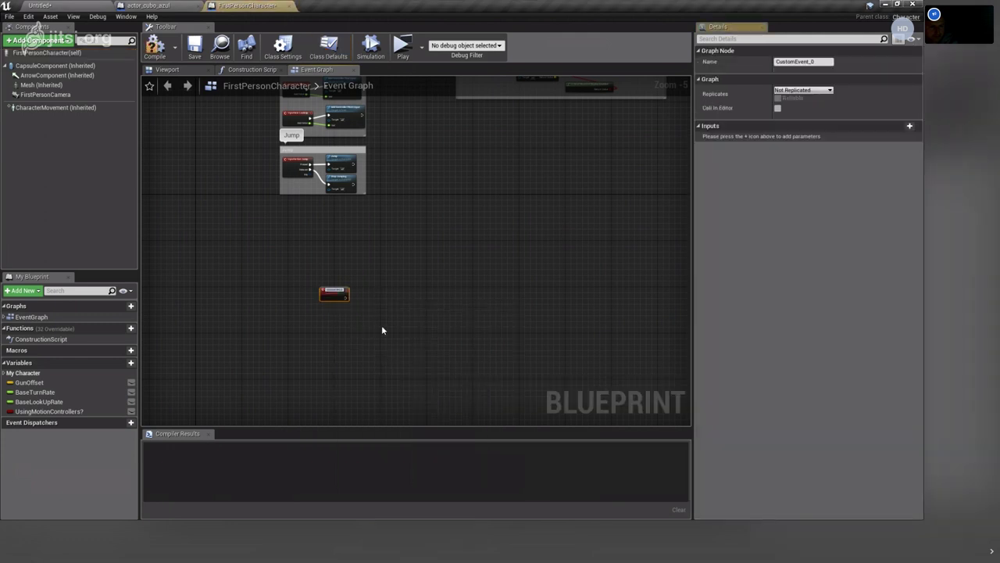
scroll(365, 316, up, 4)
click(264, 307)
drag(290, 261, 302, 232)
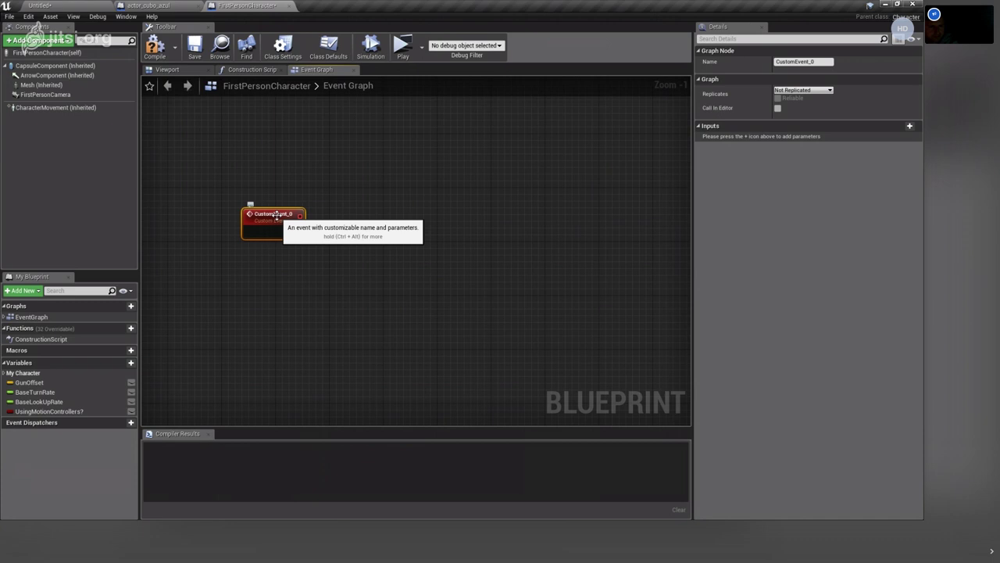
double_click(277, 215)
text(texto)
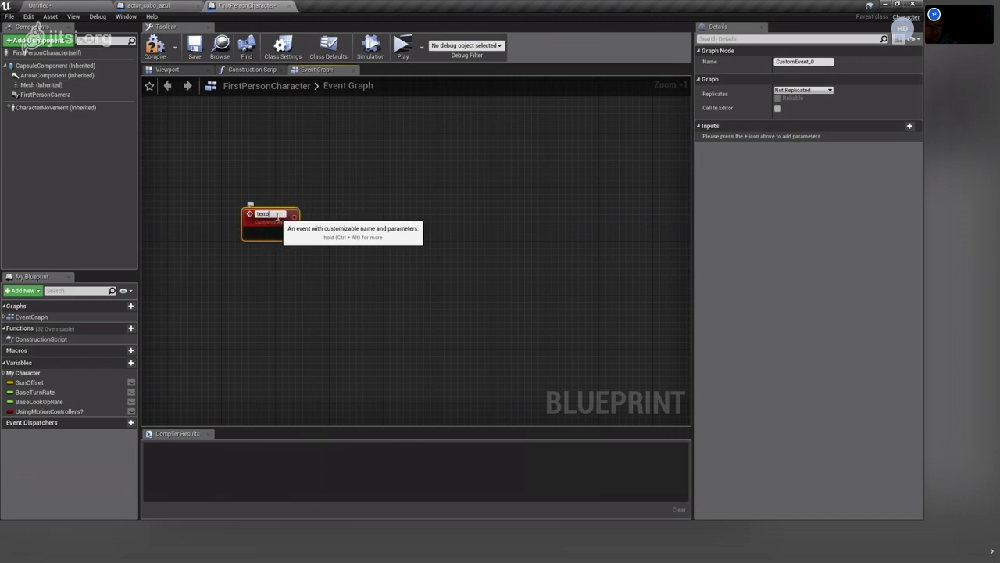
key(Return)
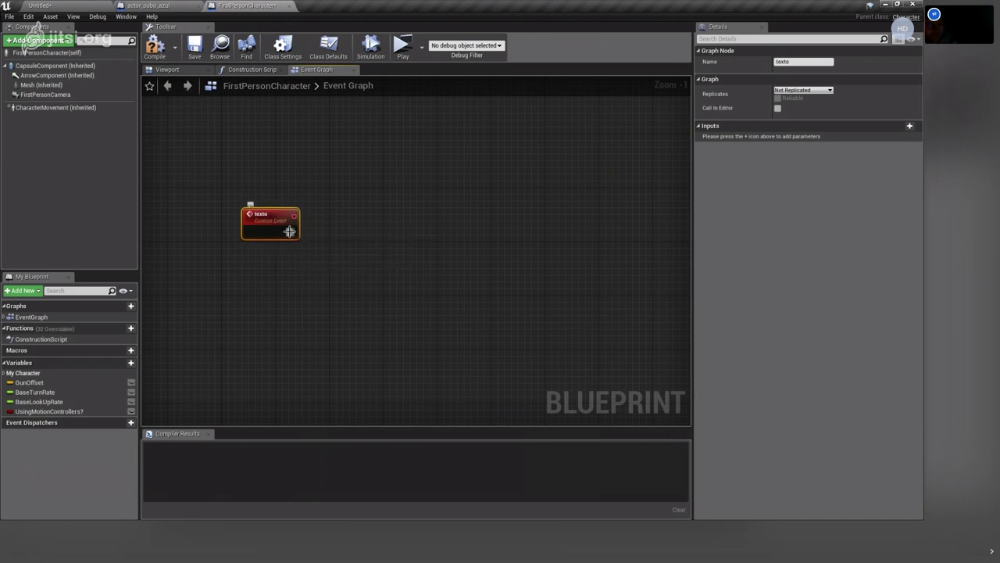
Wire a Print String to texto printing 'HOLA ESTOY SIENDO EJECUTADO DESDE EL CHARACTER'.
drag(290, 232, 388, 232)
text(p)
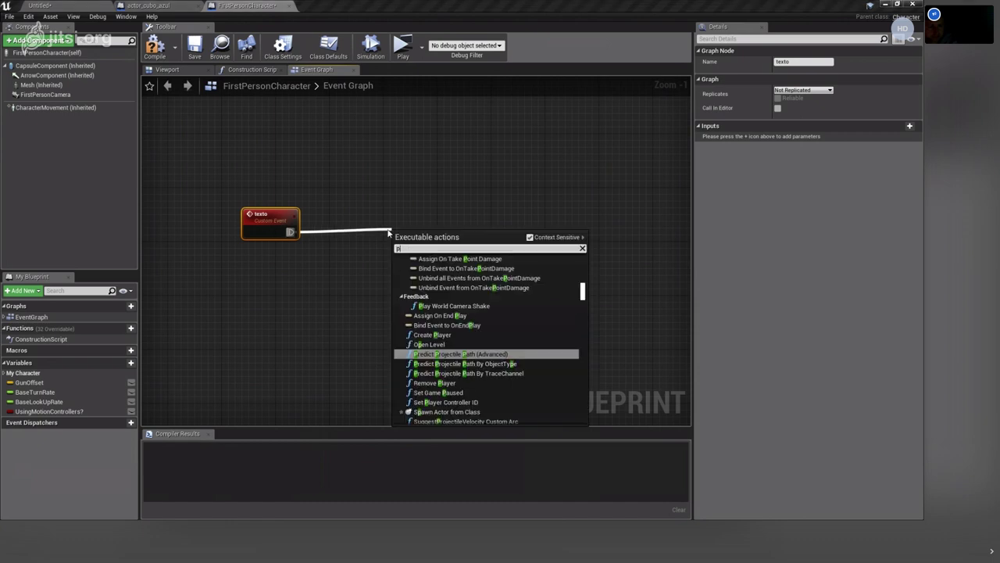
text(rint string)
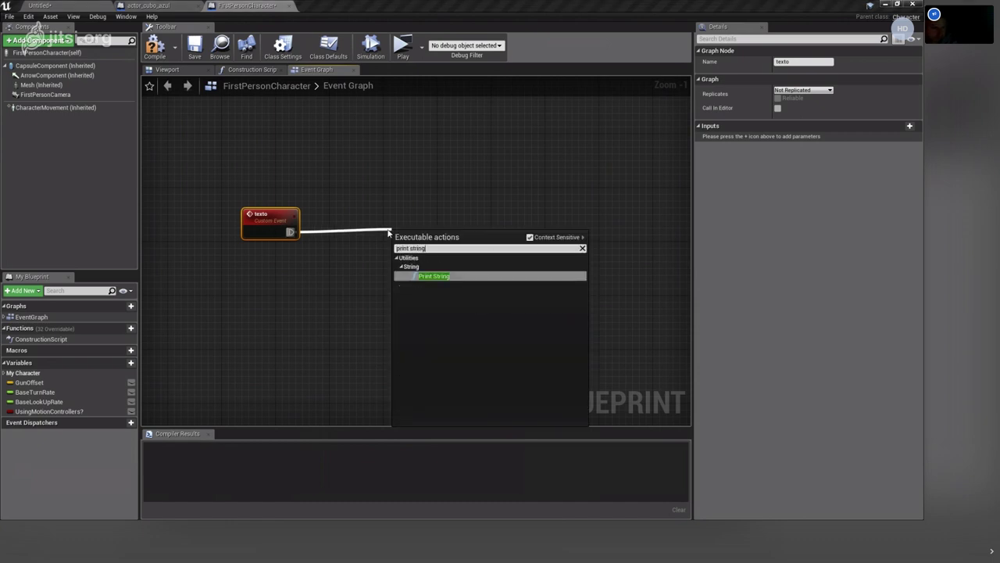
click(453, 283)
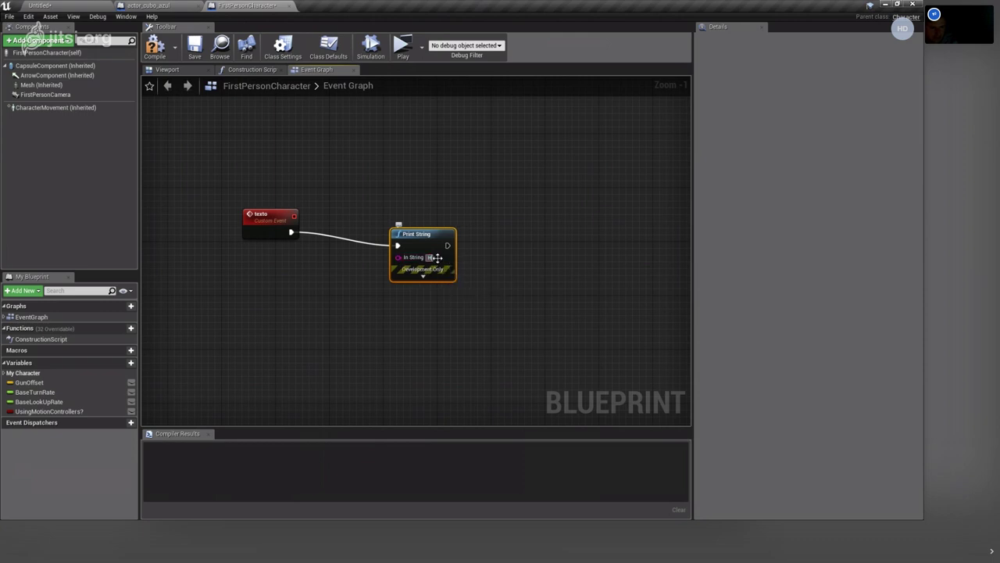
text(HOLA ESTOY DEN)
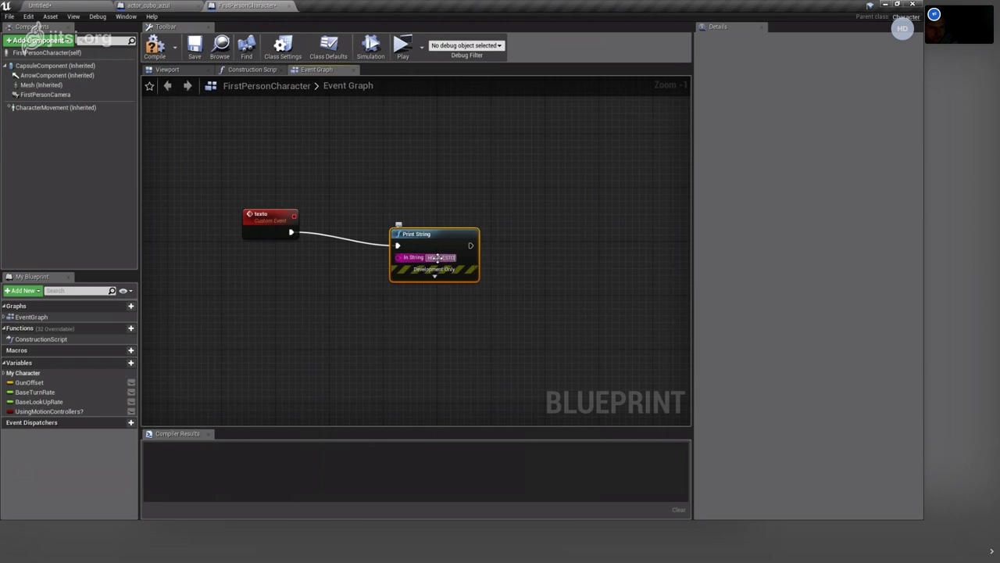
text(TR)
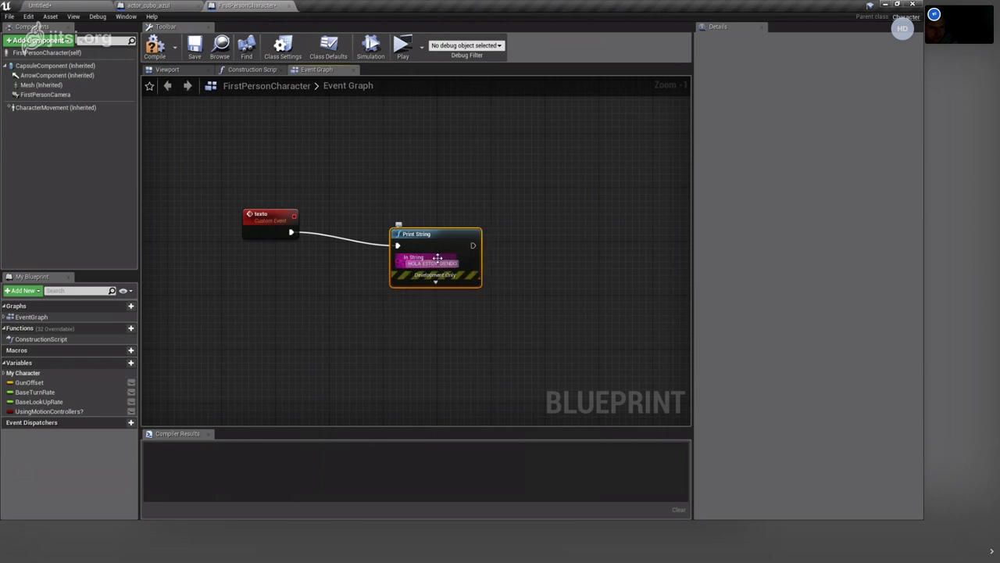
text( EJECUTADO)
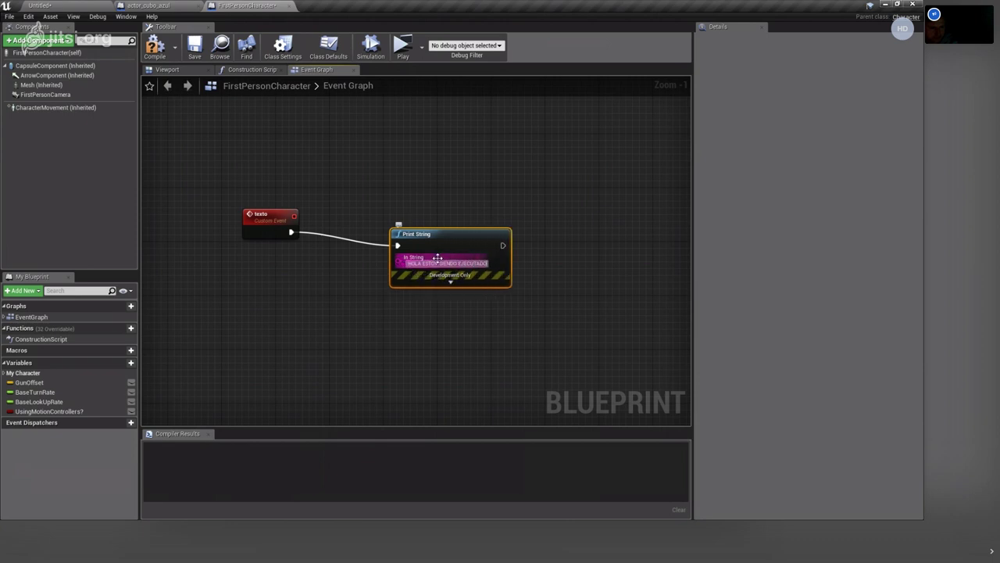
text( DESDE EL CH)
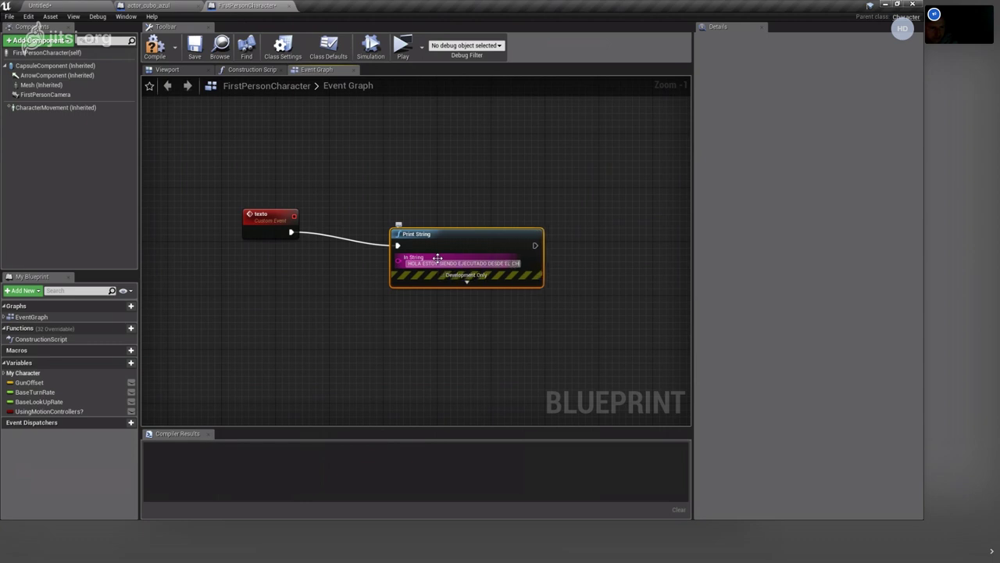
text(ARACTER)
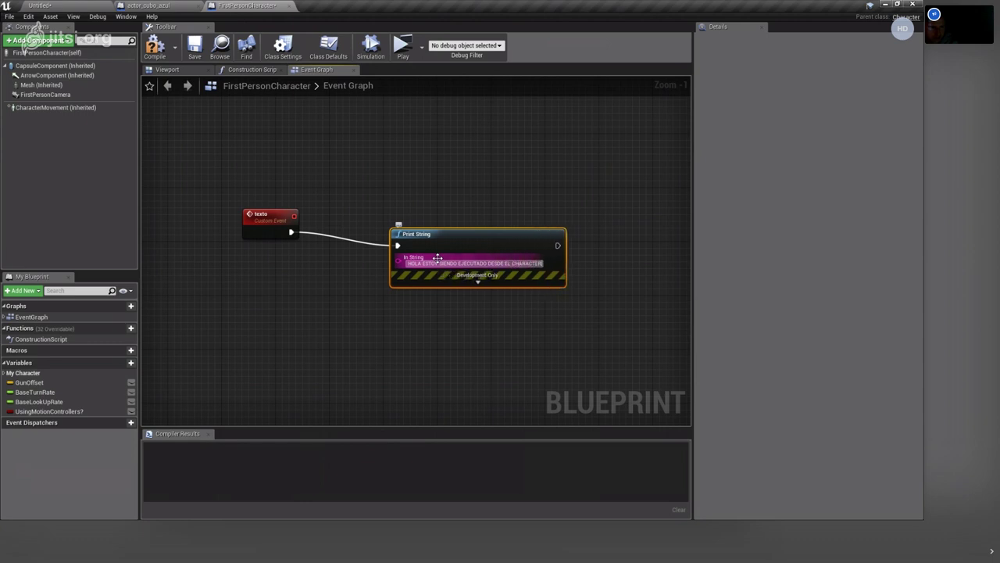
key(Return)
Expand the Print String's extra options and arrange it beside the texto event.
click(453, 155)
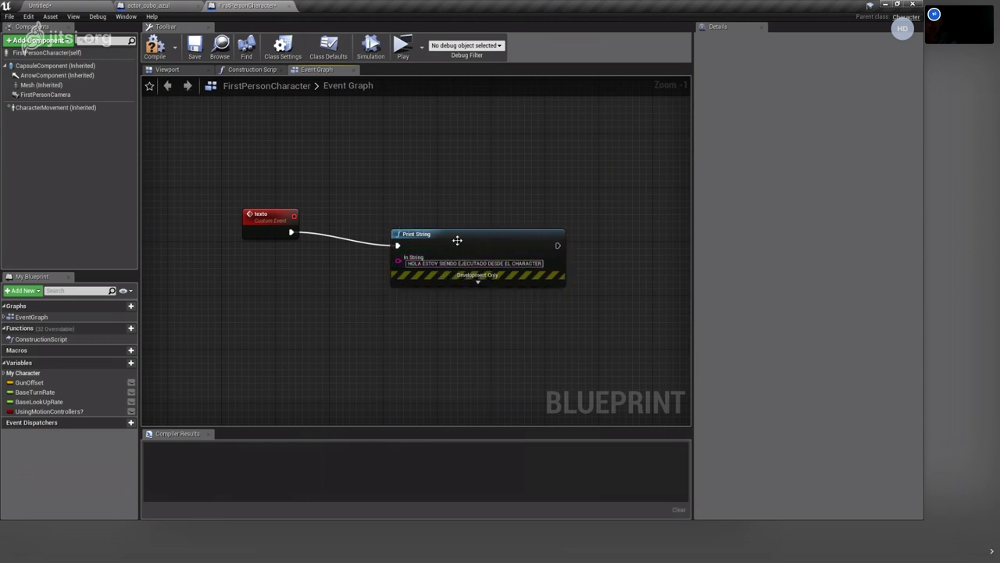
drag(398, 260, 400, 262)
click(478, 278)
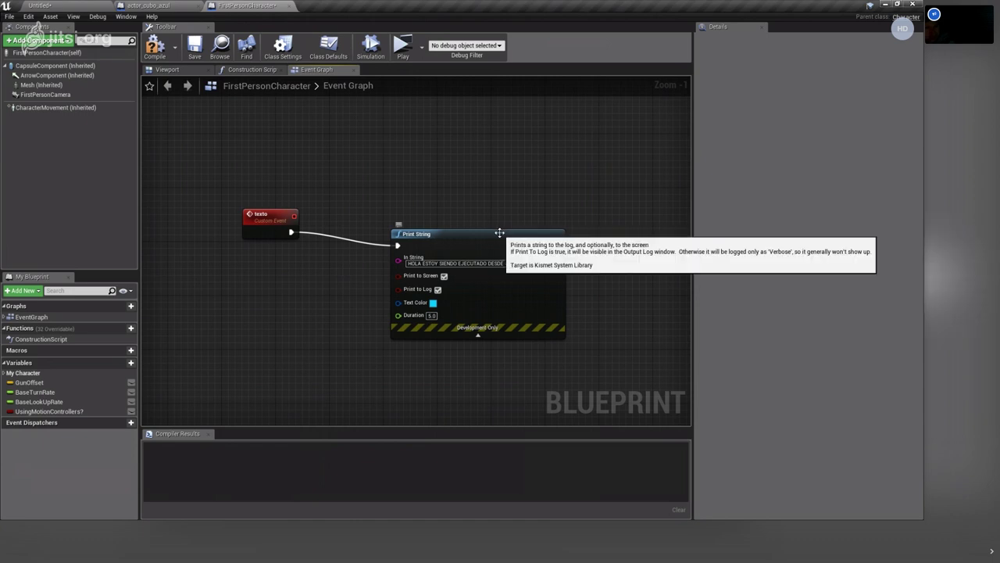
drag(435, 238, 455, 188)
scroll(289, 227, down, 4)
scroll(298, 201, down, 3)
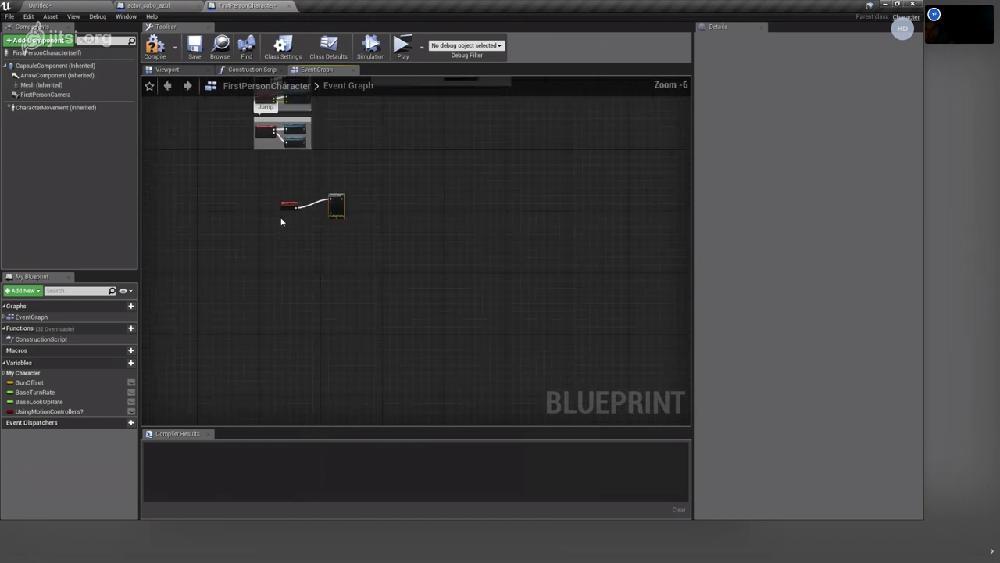
scroll(285, 187, up, 5)
drag(275, 152, 319, 196)
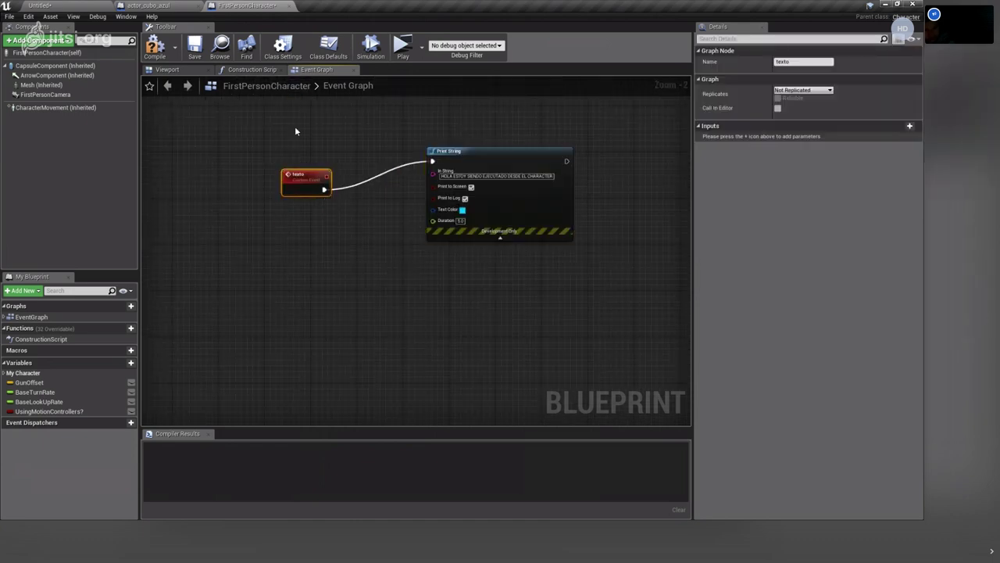
Compile FirstPersonCharacter and tidy the Cast and Print String nodes in actor_cubo_azul.
click(155, 47)
click(148, 5)
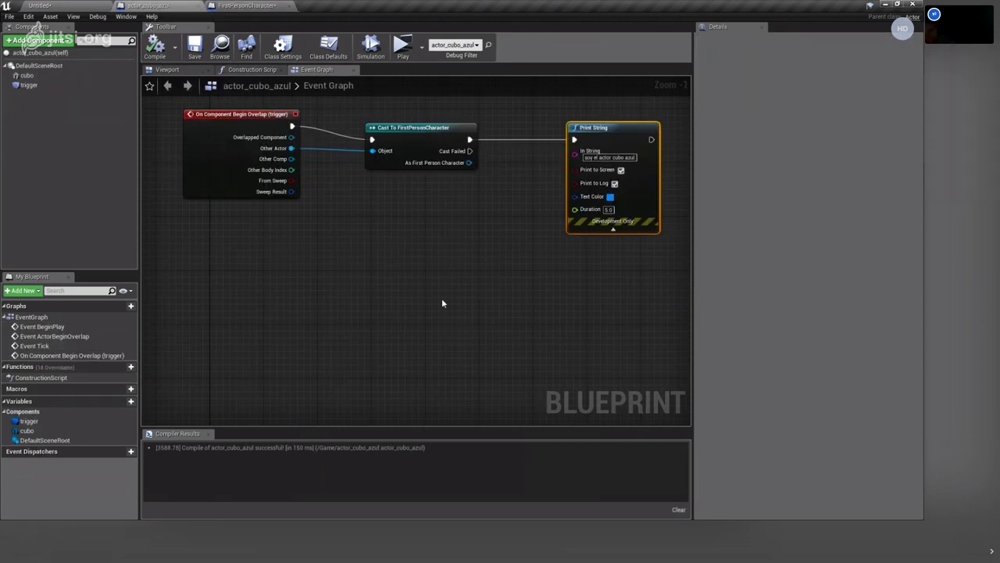
right_drag(421, 274, 381, 269)
right_drag(273, 245, 361, 245)
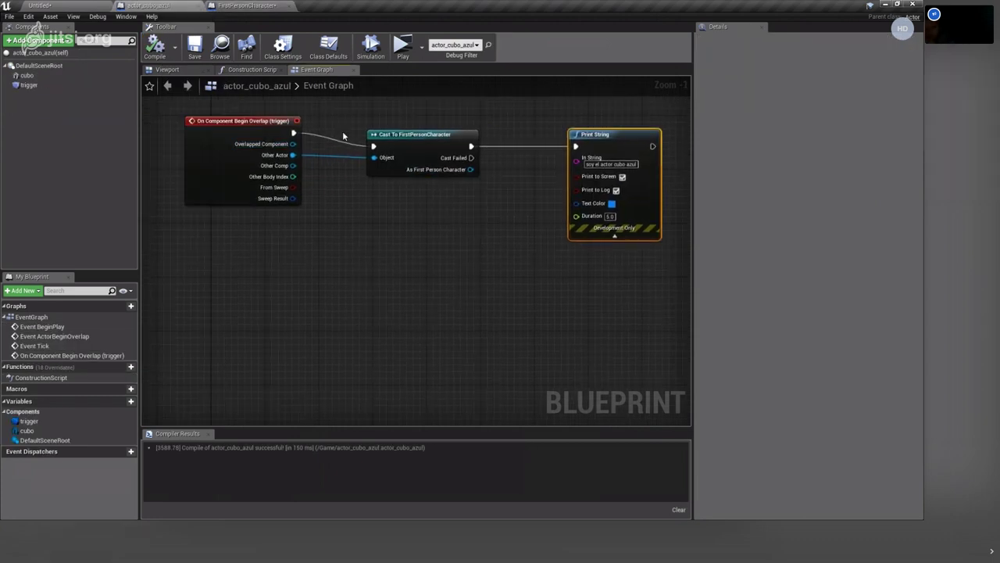
click(426, 133)
drag(420, 139, 420, 121)
right_drag(621, 139, 459, 124)
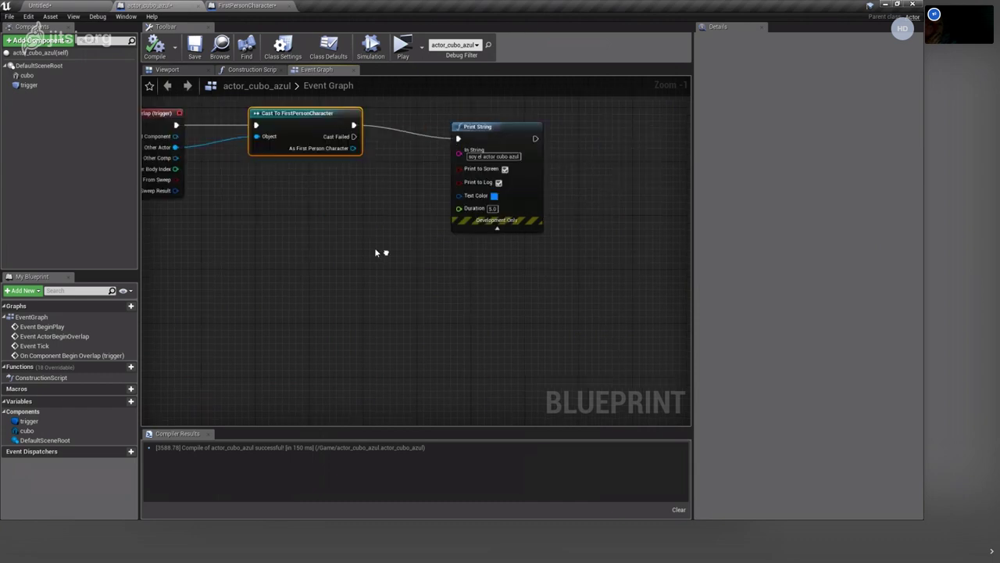
mouse_move(458, 124)
mouse_down()
mouse_move(485, 130)
mouse_move(417, 123)
mouse_up()
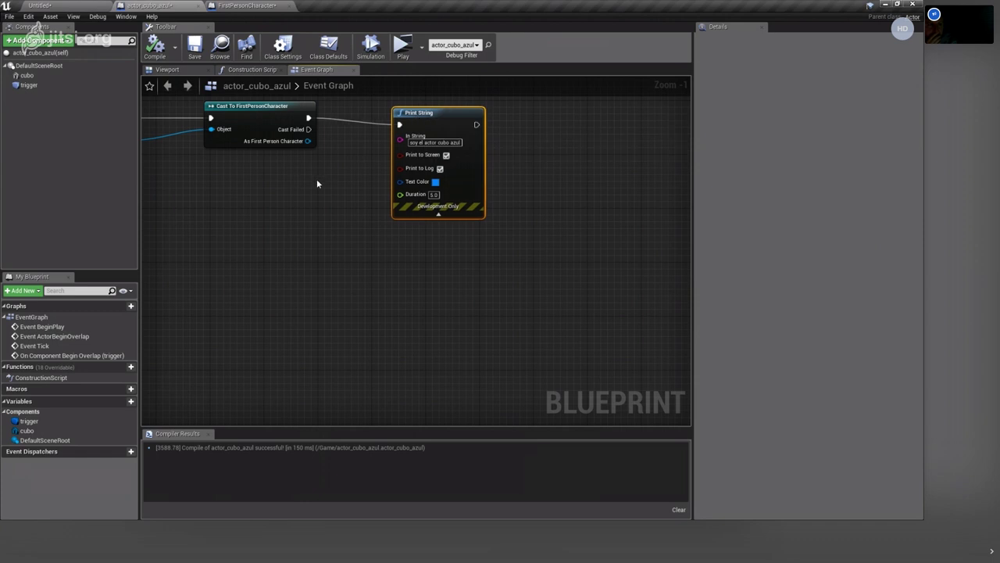
Add a Texto call on the cast character, run it after Print String, and compile.
drag(309, 141, 515, 332)
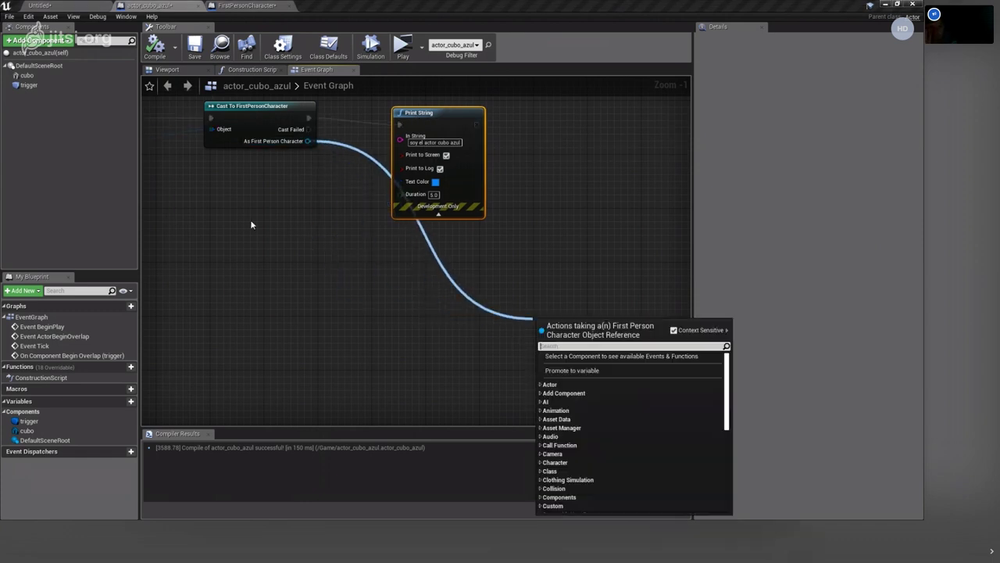
click(308, 141)
mouse_move(308, 142)
mouse_down()
mouse_move(445, 301)
mouse_move(480, 290)
mouse_move(367, 289)
mouse_up()
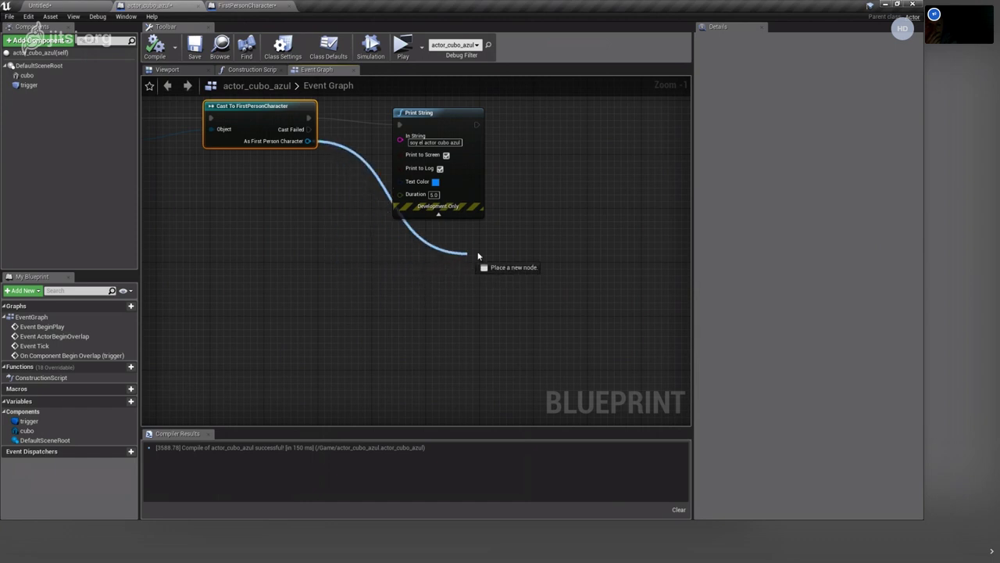
drag(366, 289, 482, 289)
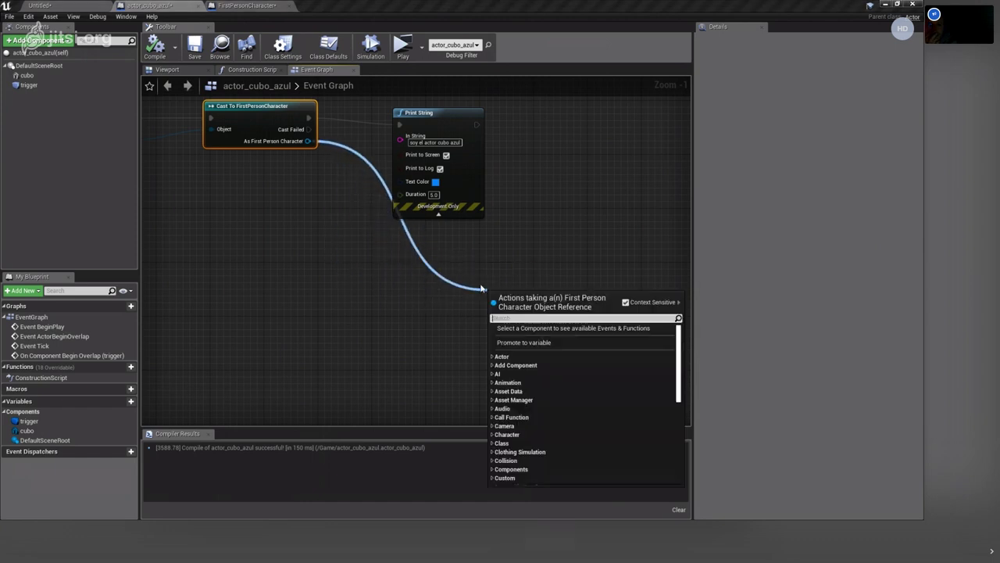
text(TEX)
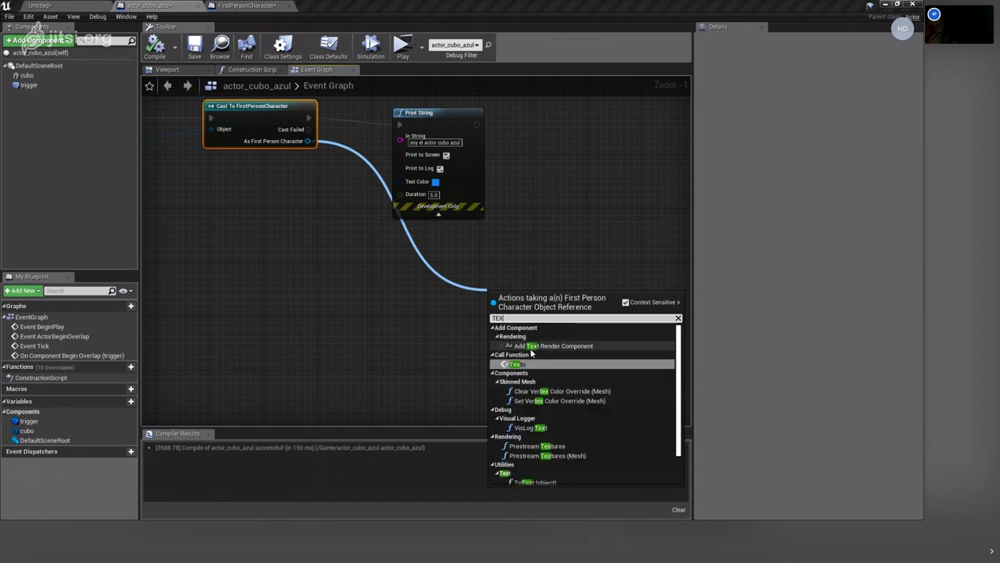
click(528, 364)
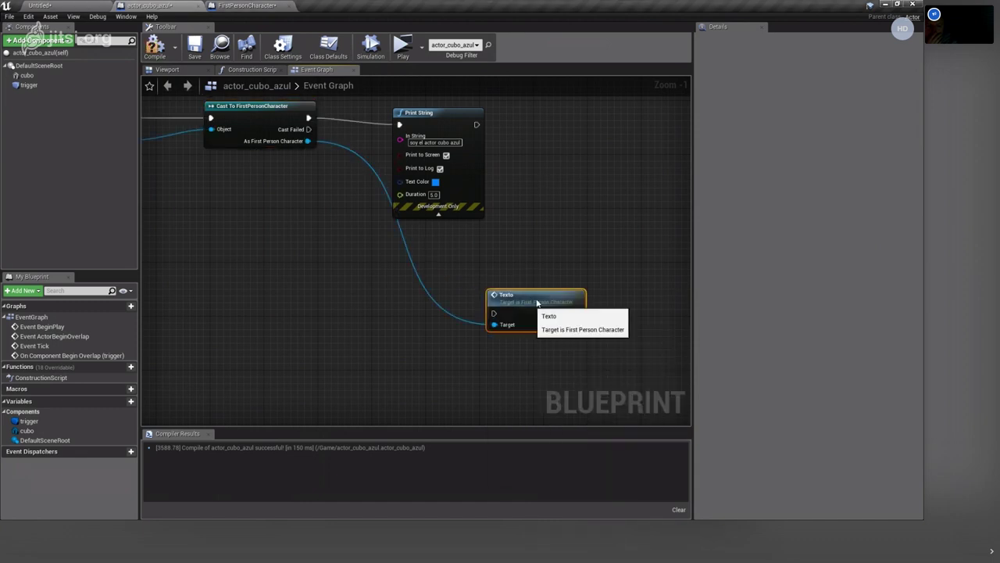
drag(537, 306, 590, 123)
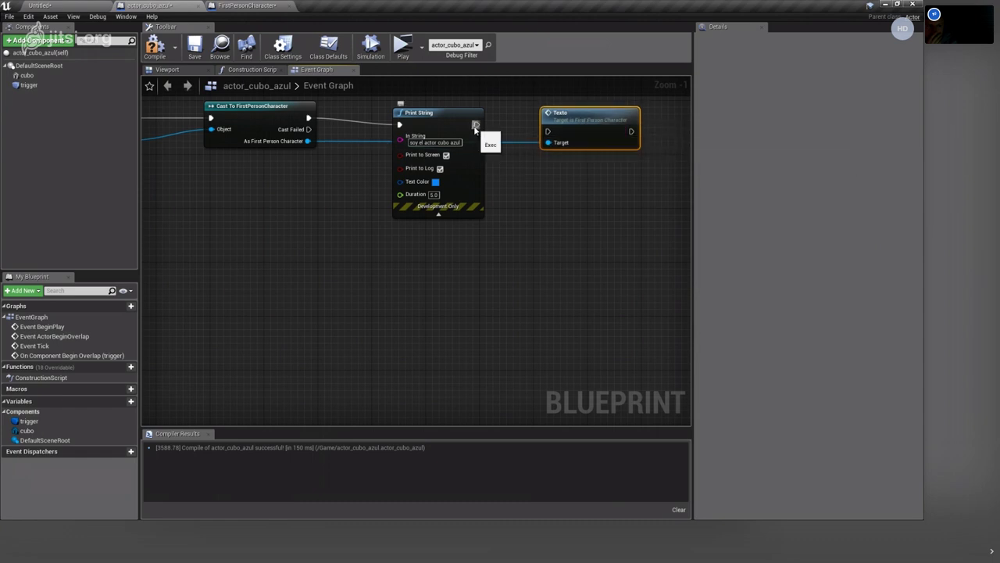
drag(476, 125, 547, 131)
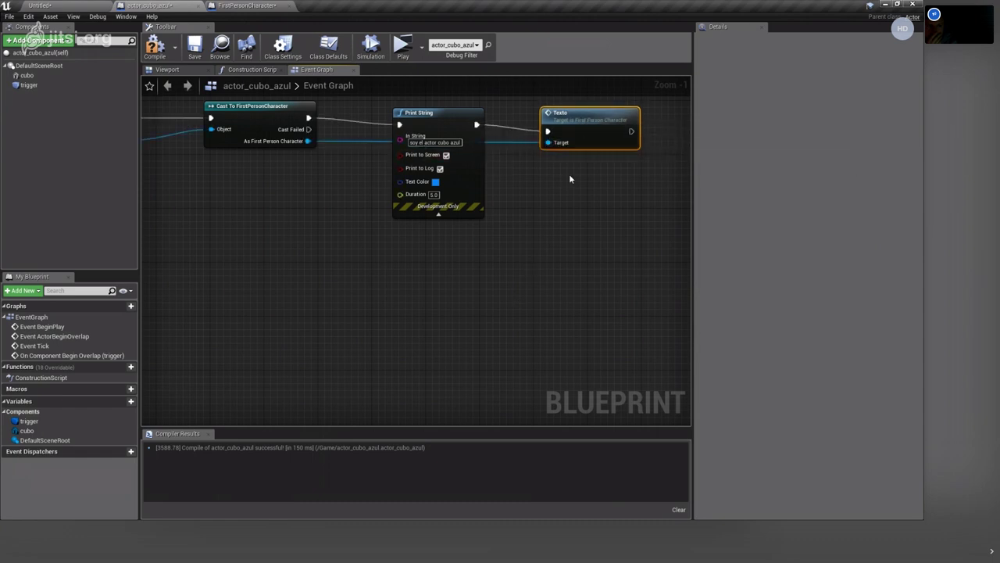
click(154, 45)
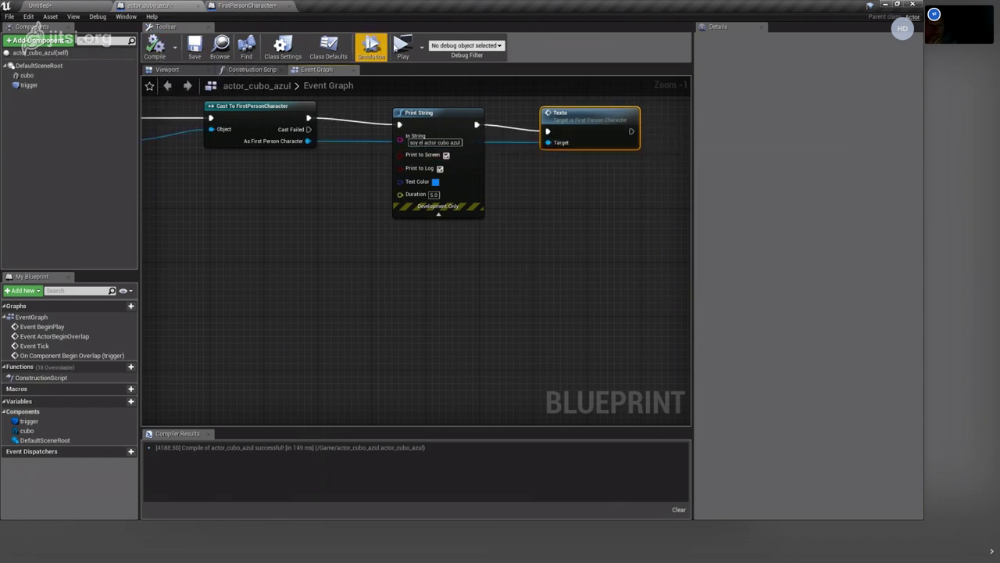
click(413, 45)
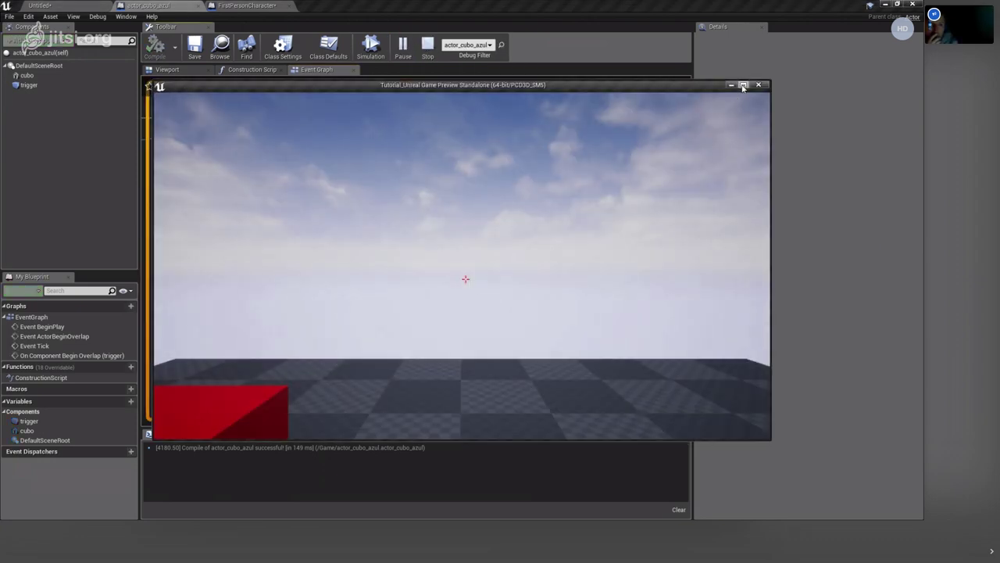
click(744, 87)
key(w)
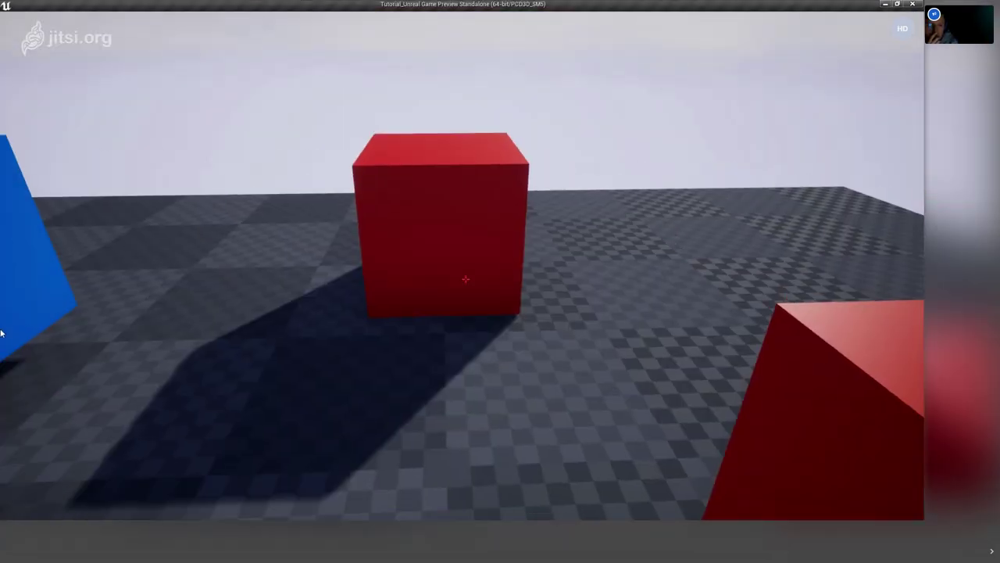
key(e)
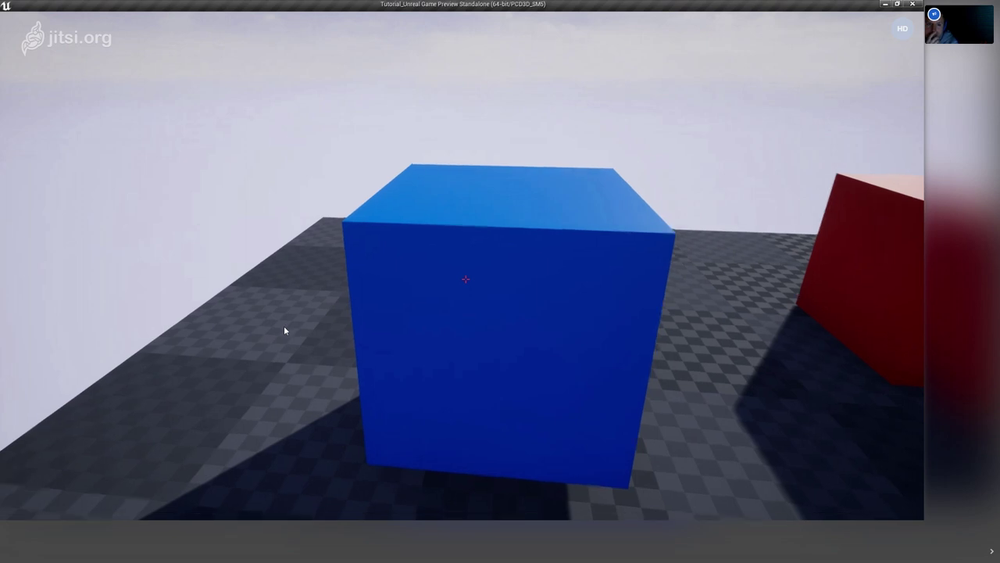
key(w)
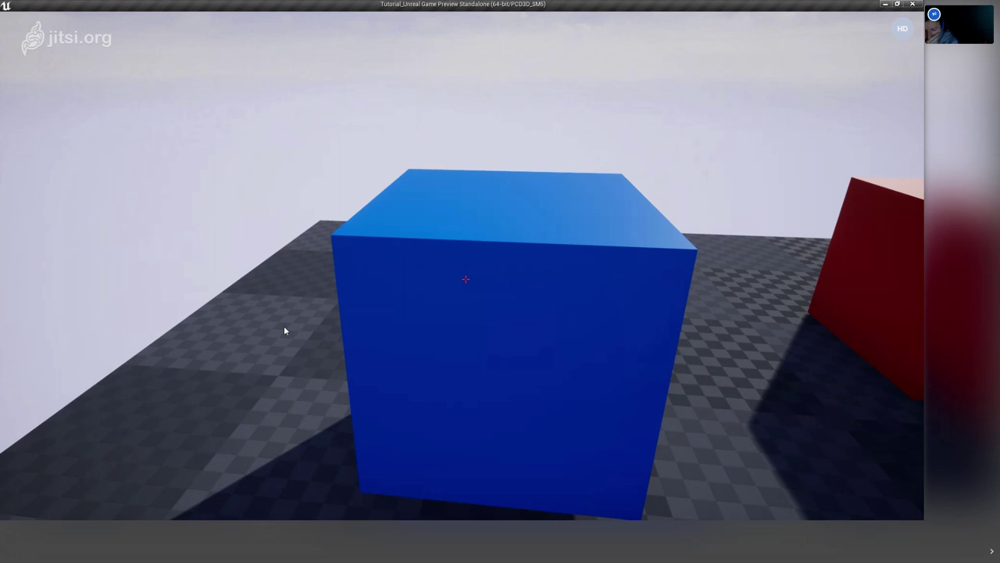
key(s)
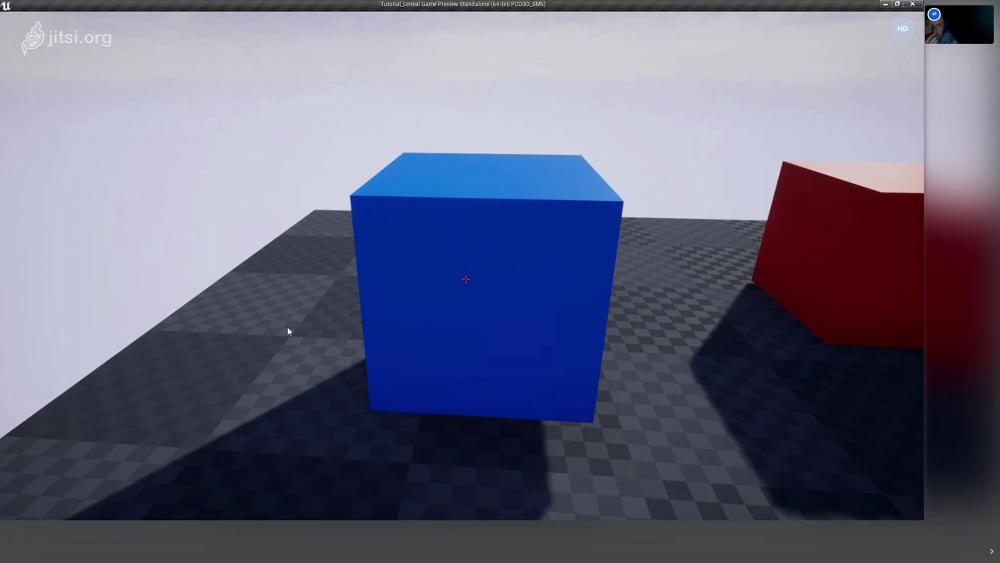
key(w)
key(s)
key(w)
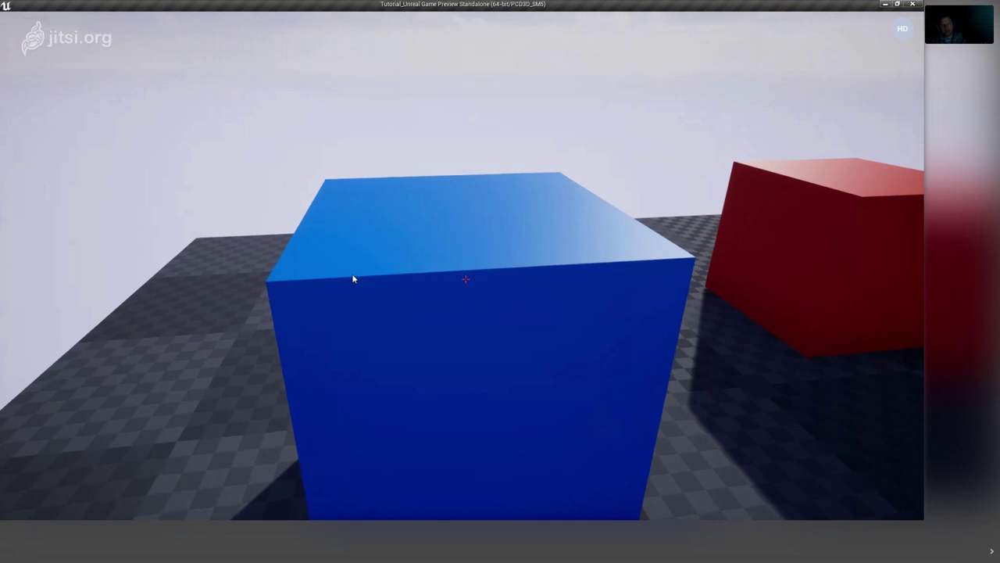
key(s)
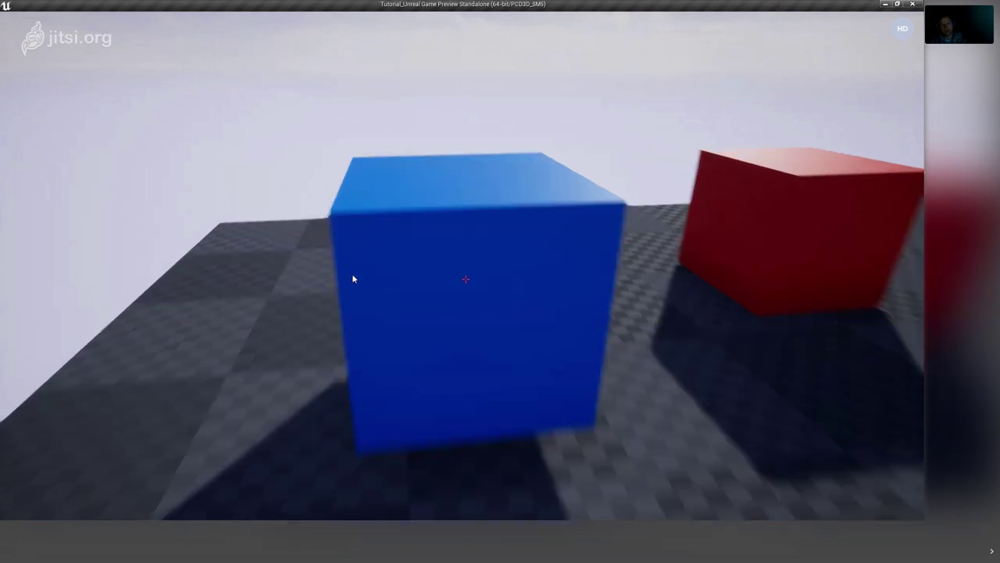
key(w)
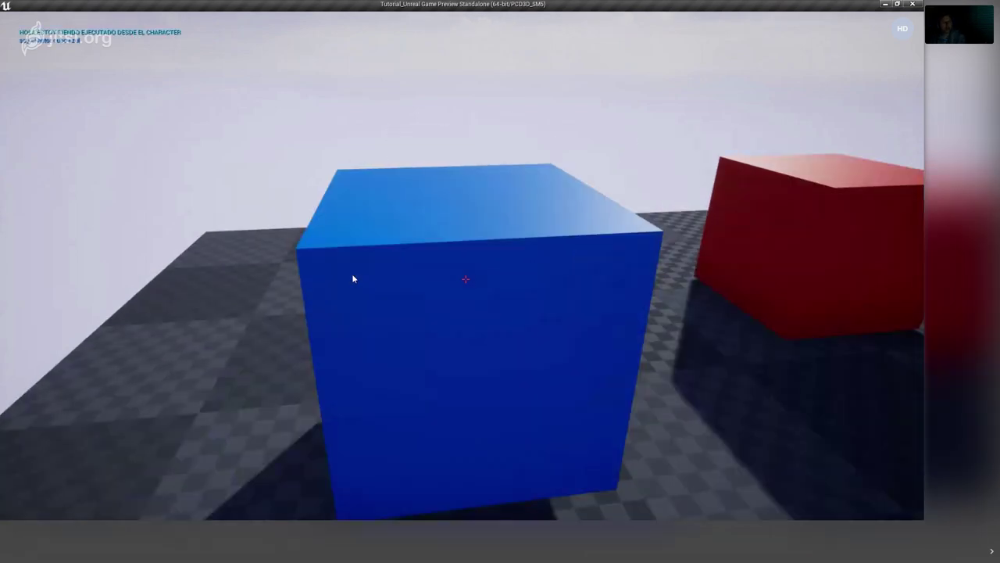
key(s)
key(w)
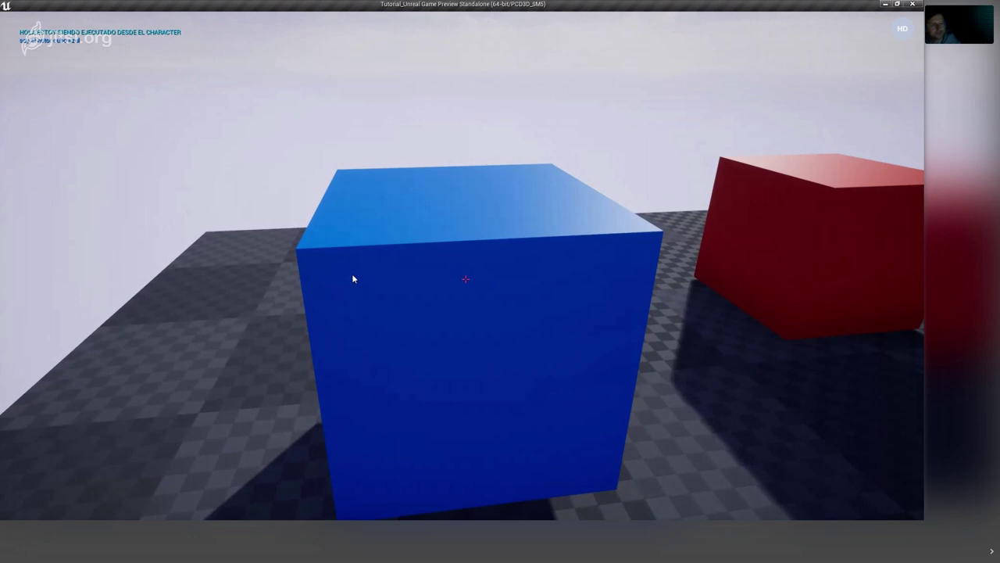
key(s)
key(w)
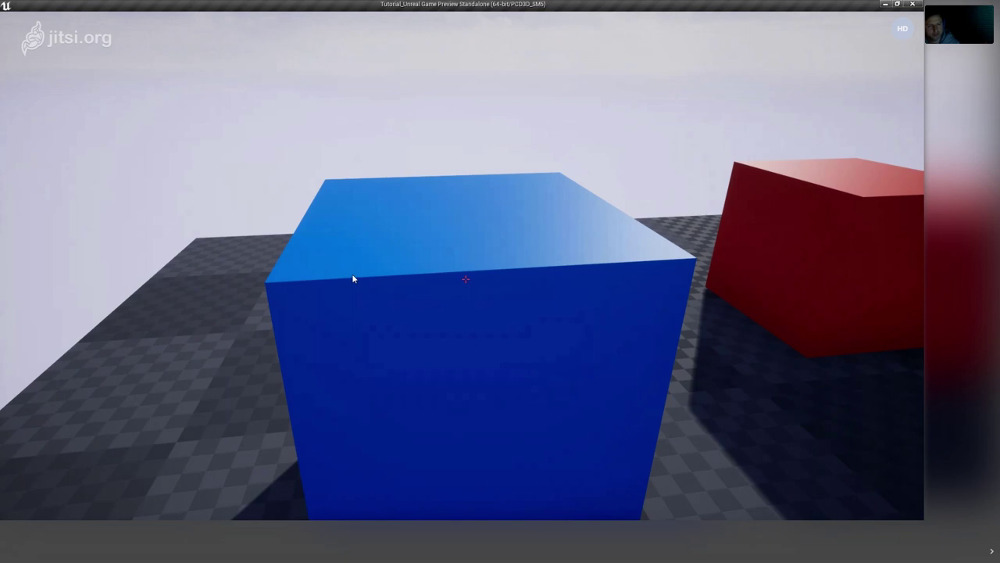
key(Escape)
right_drag(352, 279, 360, 316)
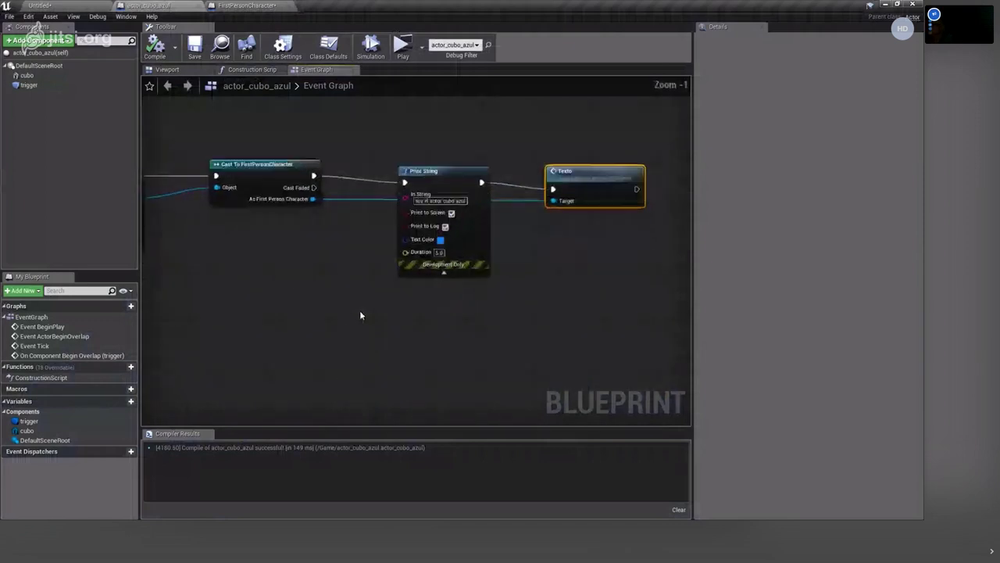
Zoom out and pan the Event Graph to view the whole overlap-to-Texto chain.
scroll(489, 292, down, 2)
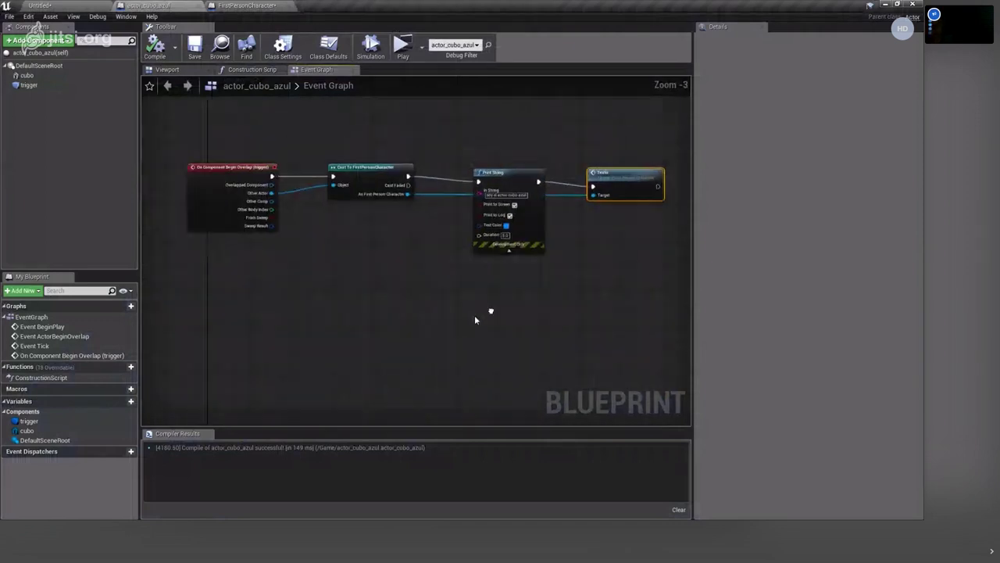
mouse_move(474, 319)
right_down()
mouse_move(503, 318)
mouse_move(481, 363)
mouse_move(470, 347)
right_up()
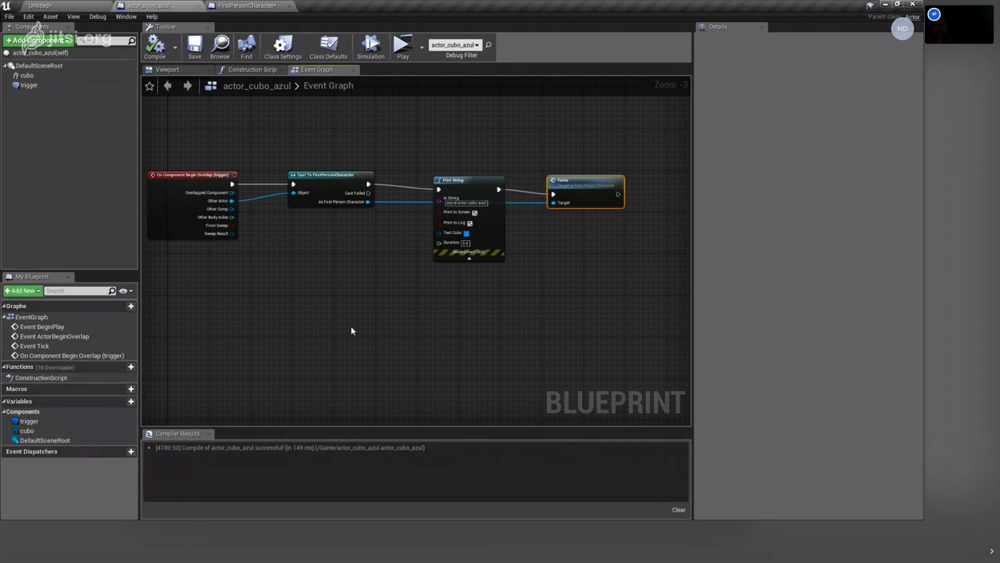
right_drag(350, 330, 463, 327)
Show the Content root folder in the level editor with smaller content browser thumbnails.
click(76, 6)
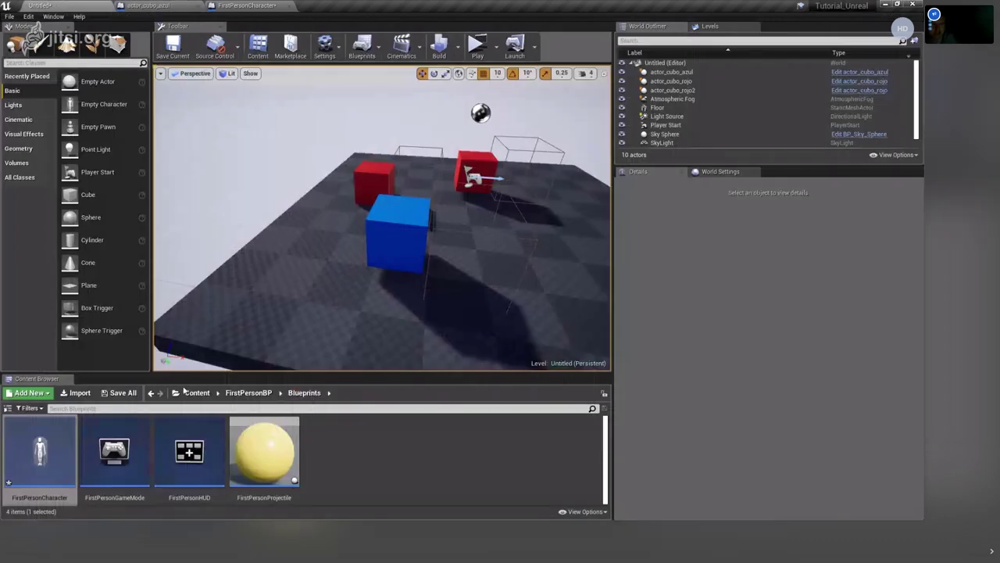
click(197, 392)
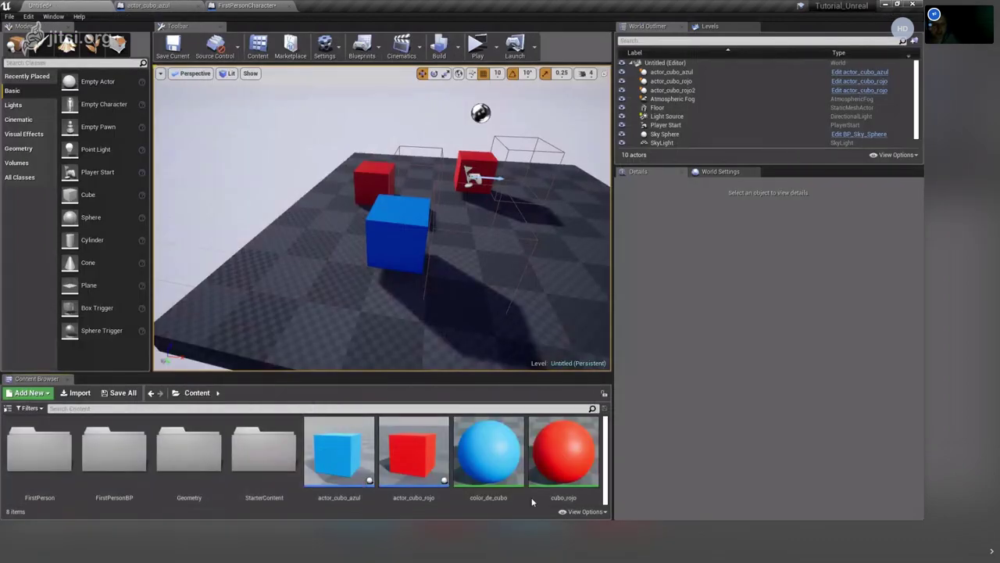
click(585, 511)
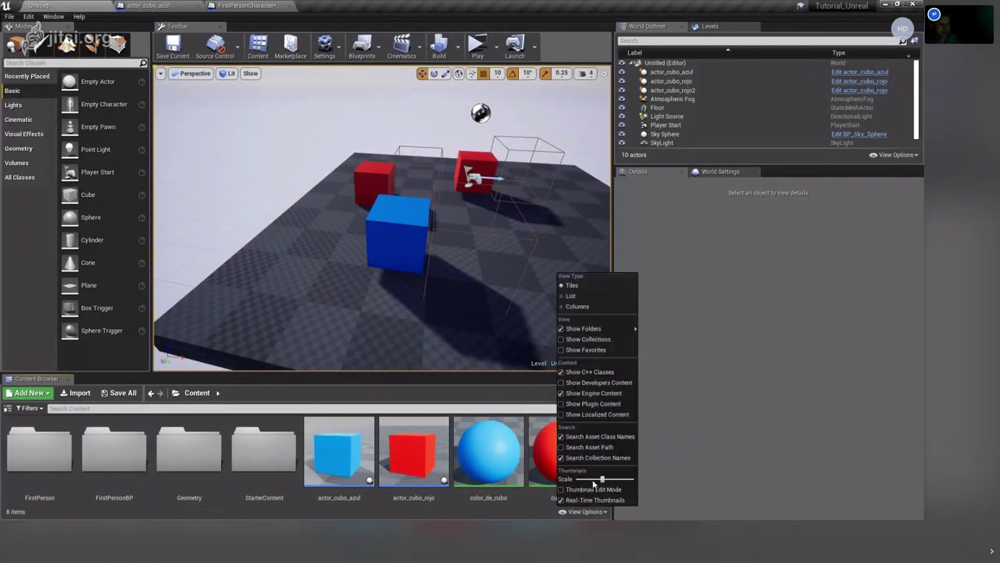
drag(597, 480, 600, 479)
click(402, 452)
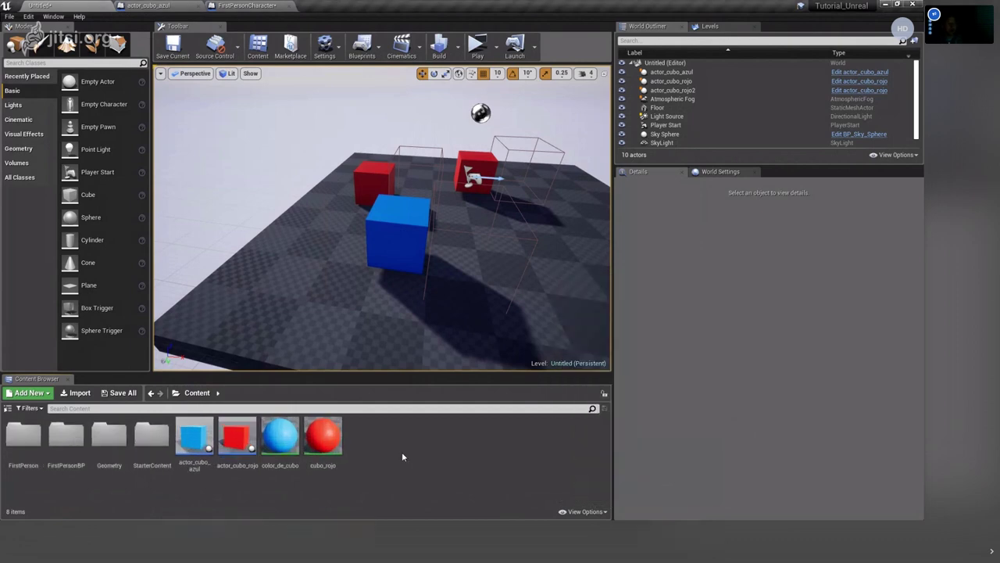
Look through the content browser and level context menus, then return to actor_cubo_azul.
right_click(402, 451)
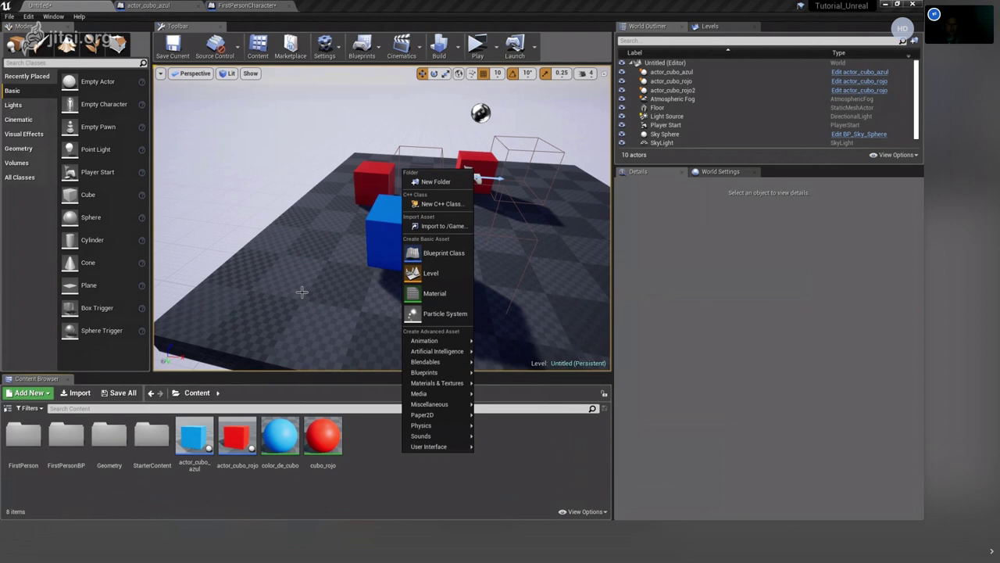
right_click(301, 291)
click(338, 144)
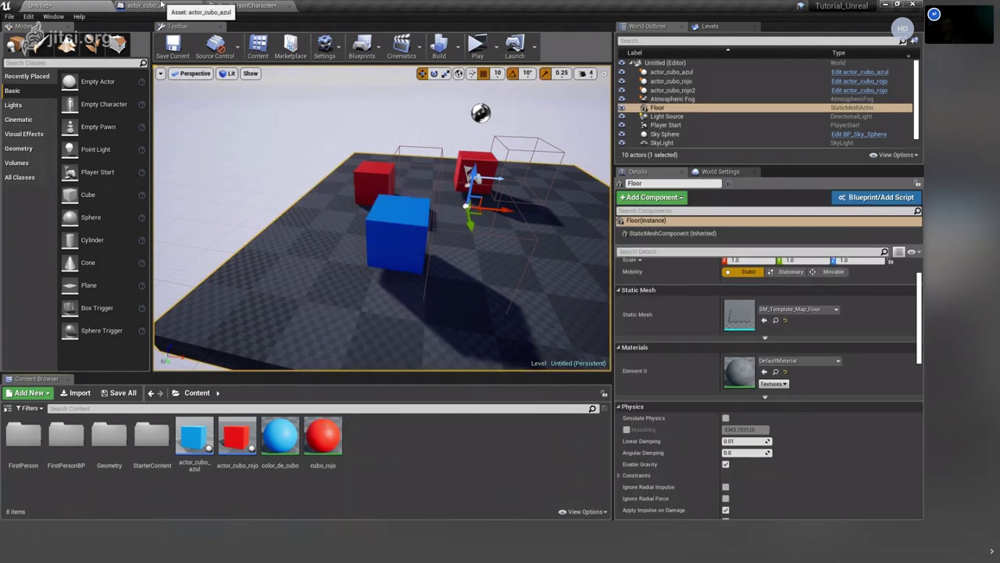
click(161, 5)
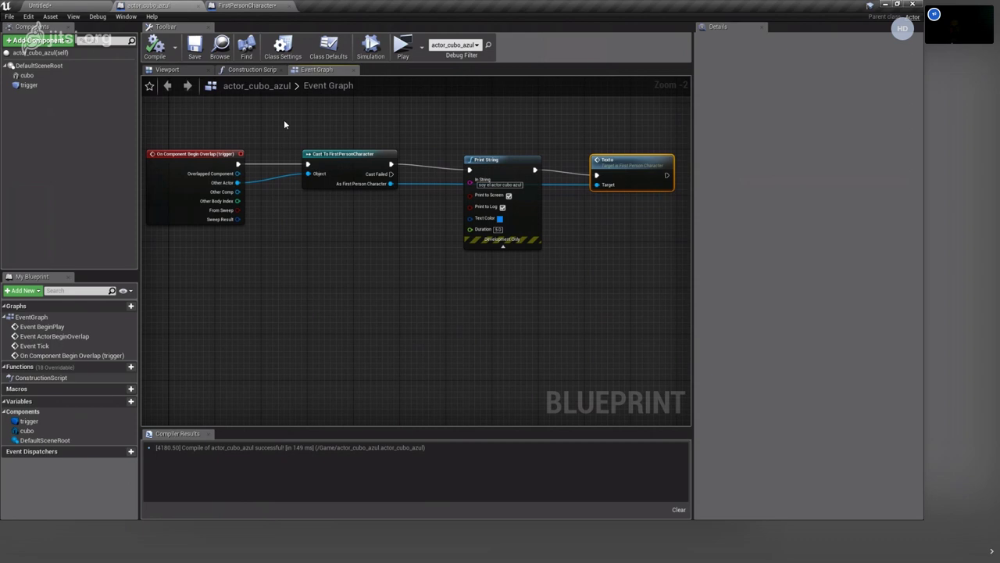
Disconnect the cast result from Texto's Target and select the Print String and Texto nodes.
drag(453, 116, 647, 300)
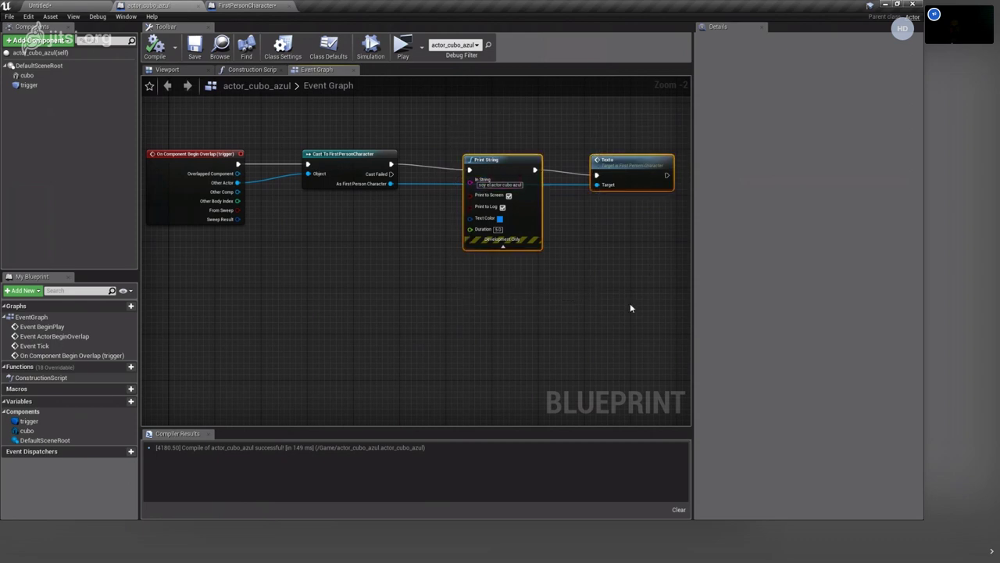
key(Delete)
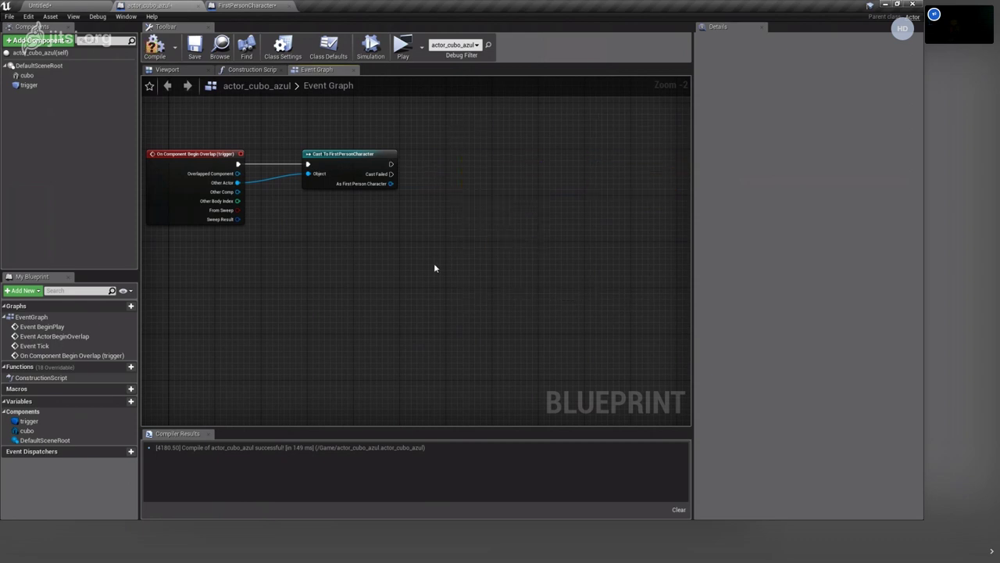
key(ctrl+z)
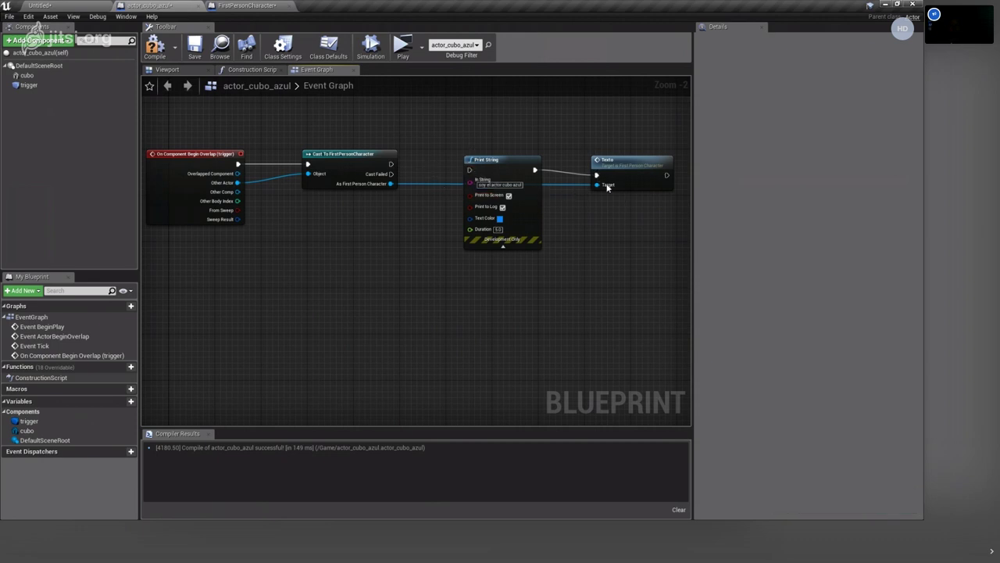
alt+click(608, 185)
drag(445, 141, 586, 264)
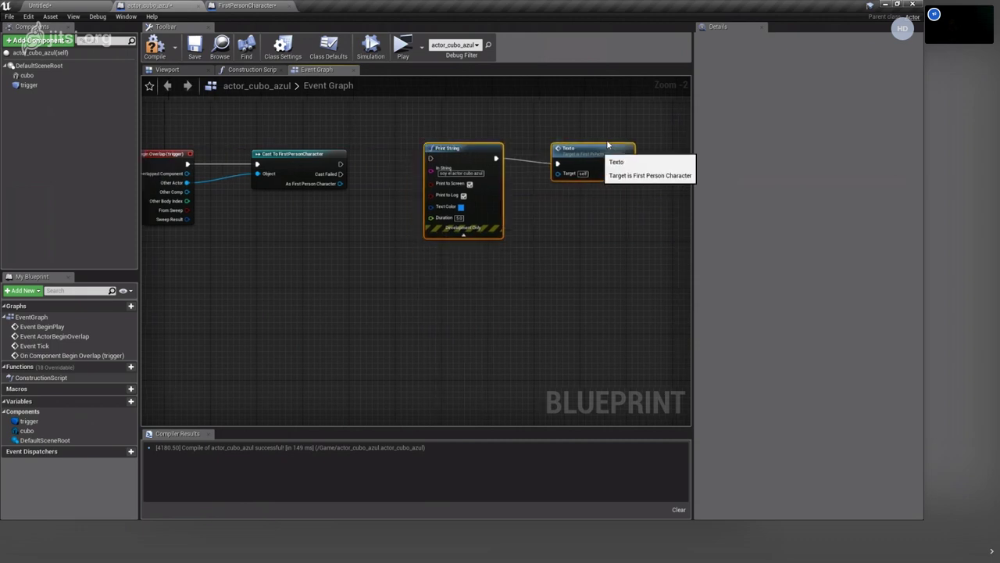
Add a DestroyActor node targeting self after the successful cast to FirstPersonCharacter.
right_drag(601, 248, 605, 256)
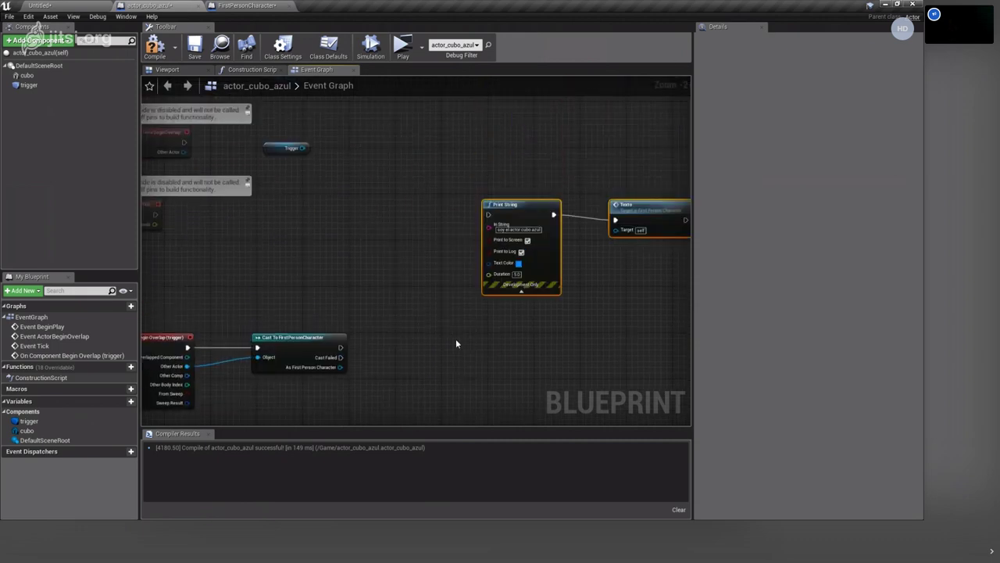
right_drag(456, 338, 471, 224)
drag(356, 232, 426, 248)
text(DESTROY)
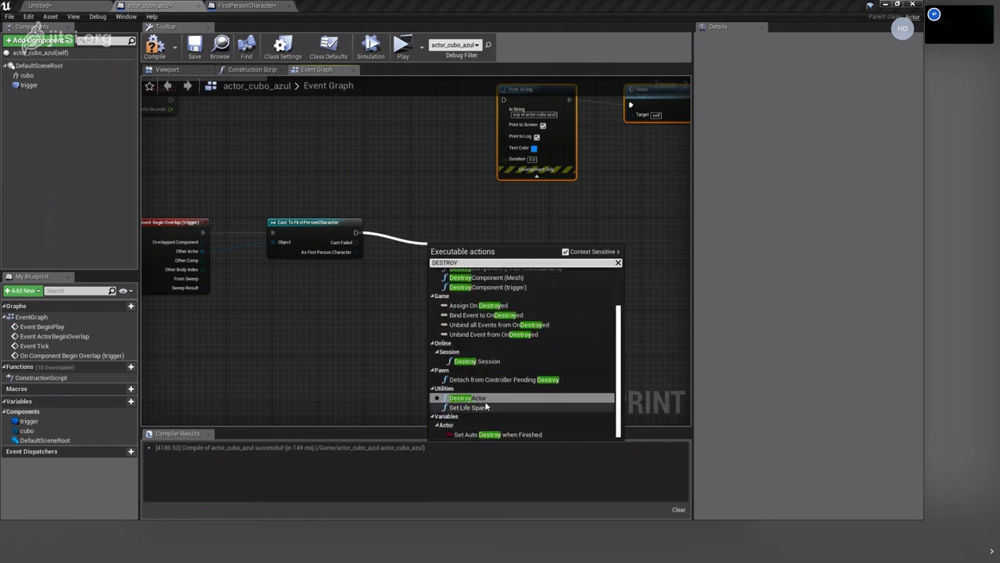
click(468, 397)
scroll(457, 303, up, 2)
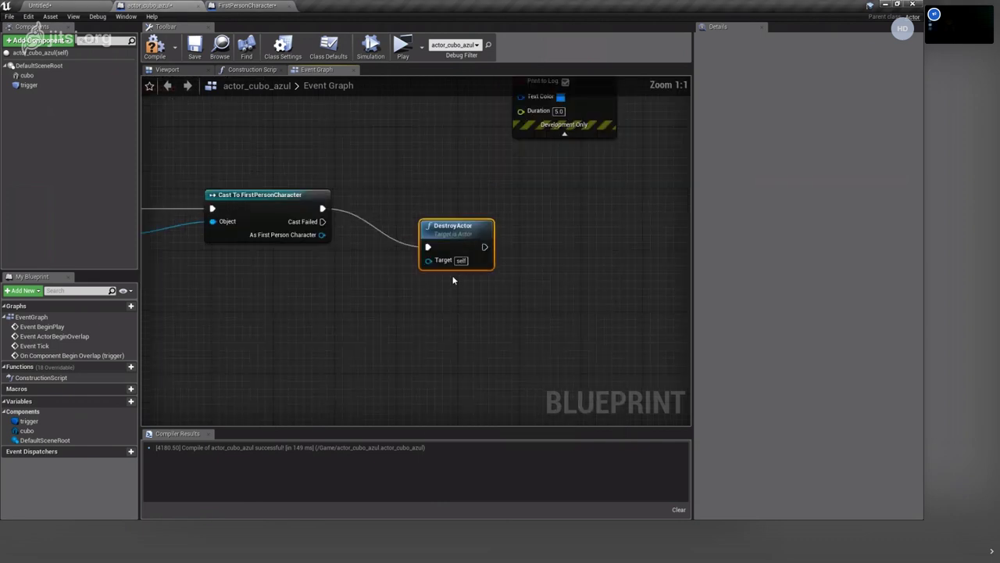
drag(428, 261, 388, 307)
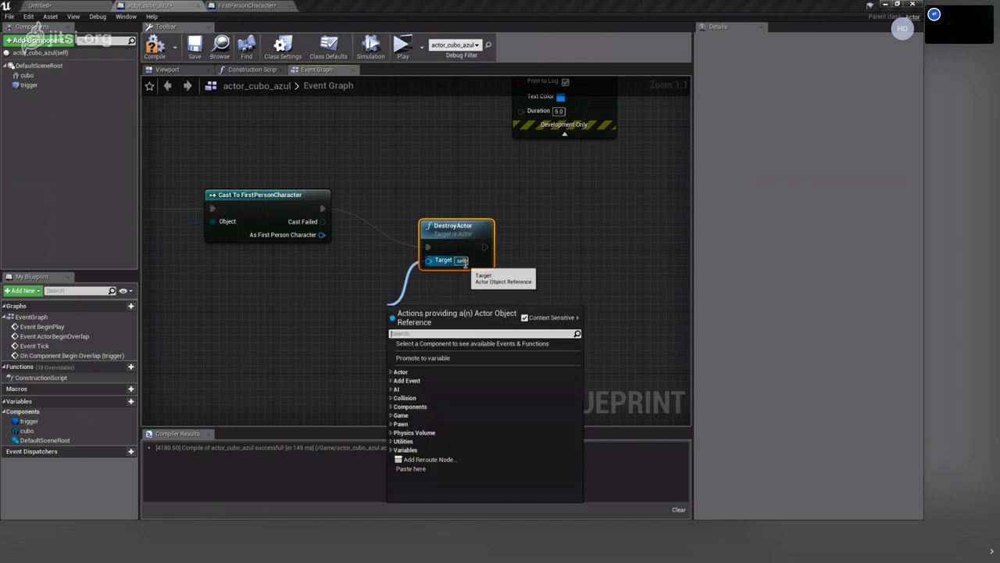
click(514, 271)
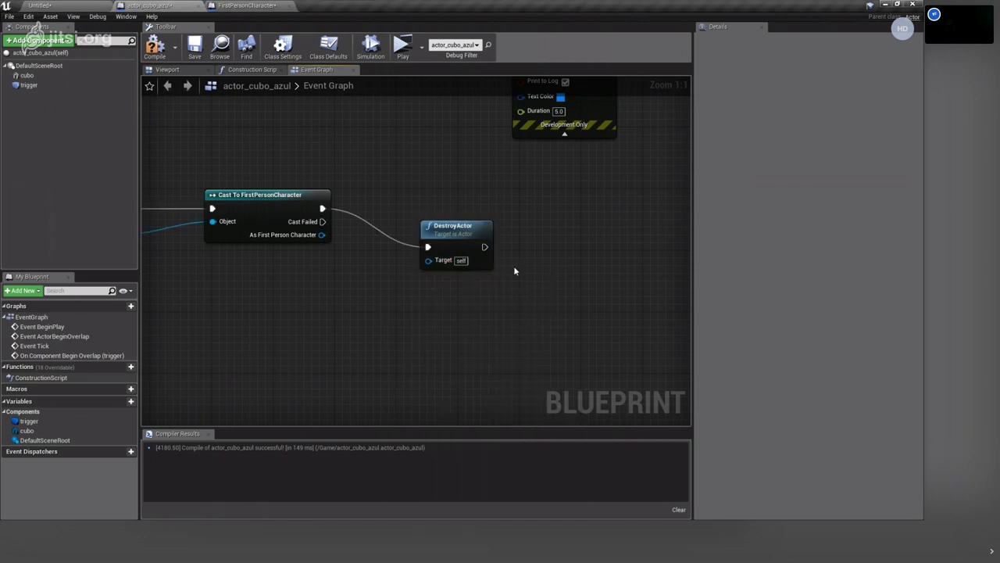
mouse_move(227, 277)
right_down()
mouse_move(395, 312)
mouse_move(389, 266)
right_up()
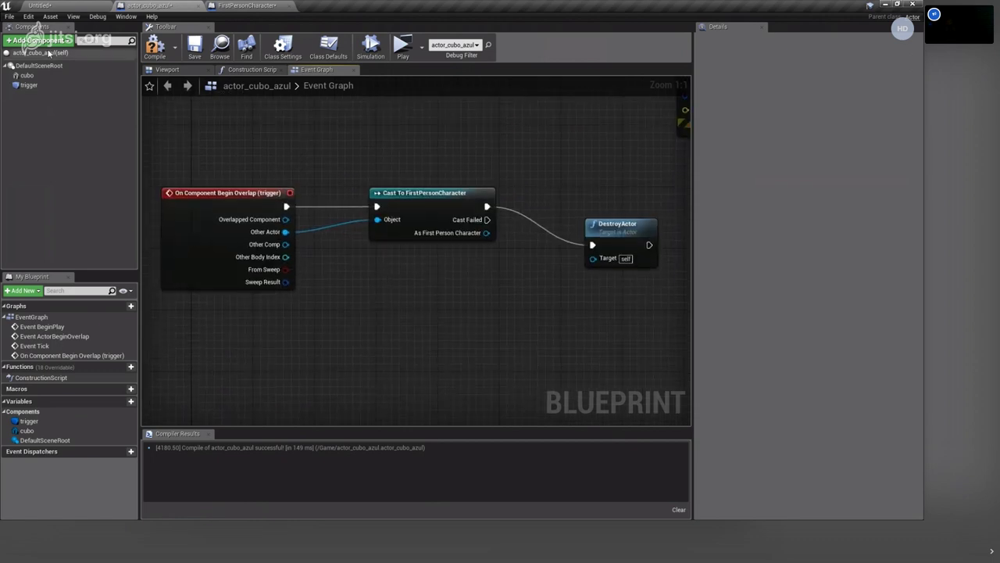
Rename the actor_cubo_azul blueprint asset to ENEMIGO.
click(91, 5)
right_click(195, 437)
click(235, 259)
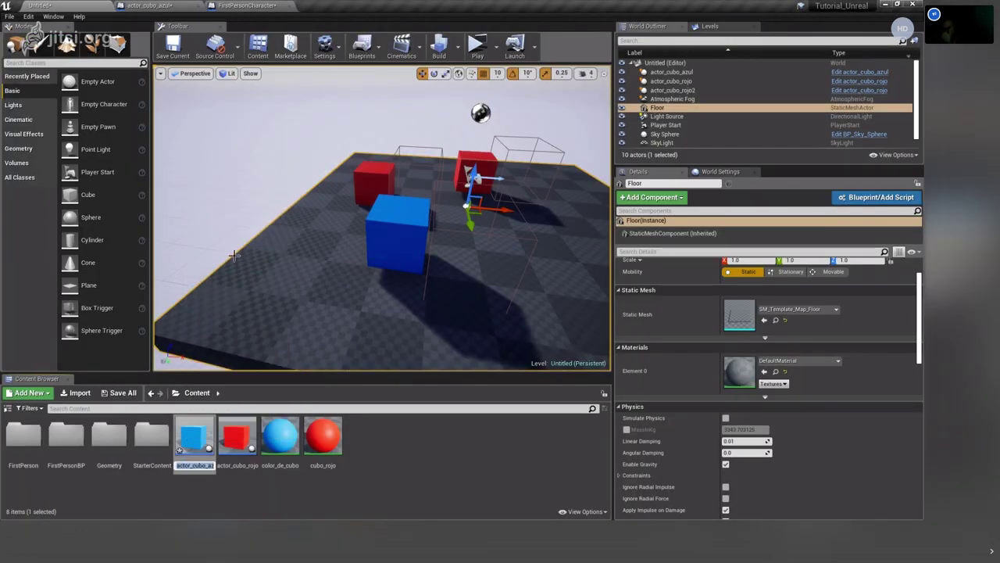
text(ENEMIG)
text(O)
key(Return)
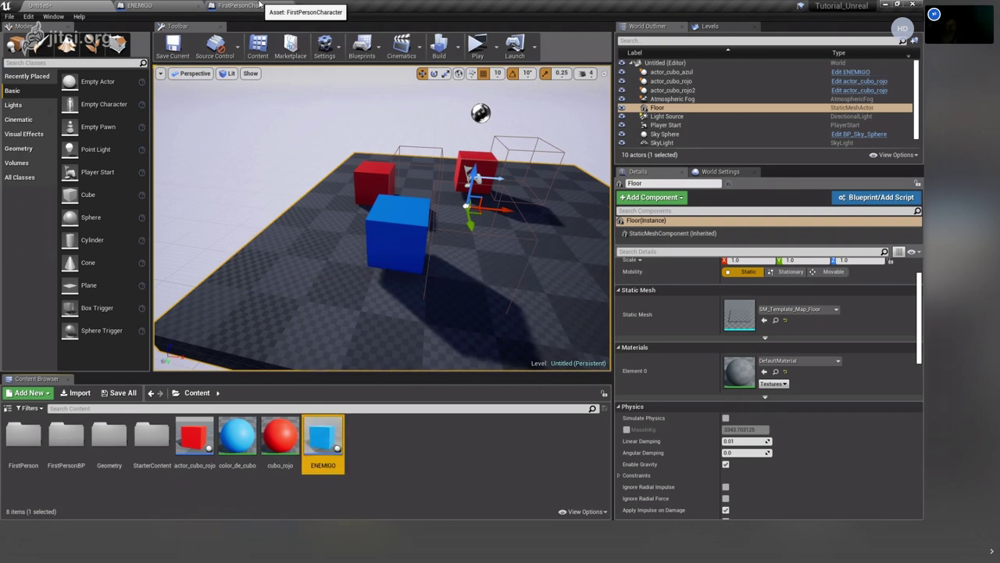
Show ENEMIGO's Viewport and view the cube and trigger box from above.
click(260, 6)
click(139, 6)
mouse_move(434, 291)
right_down()
mouse_move(473, 257)
mouse_move(461, 261)
right_up()
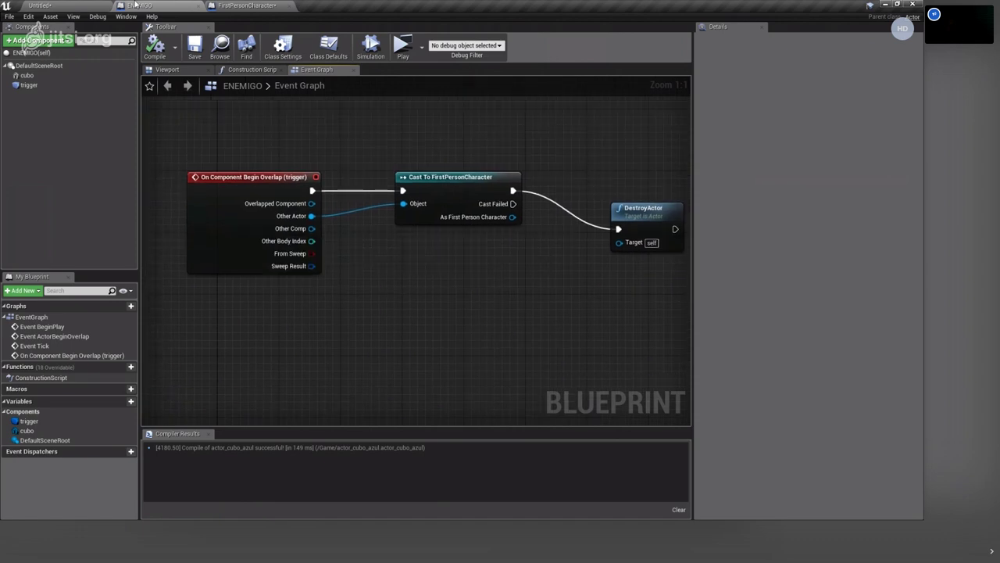
click(74, 5)
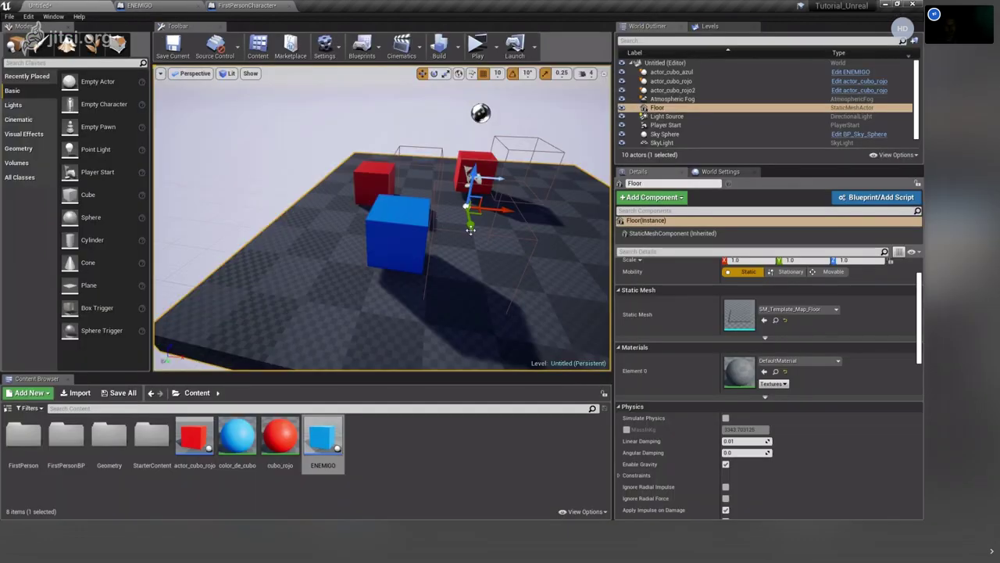
click(246, 5)
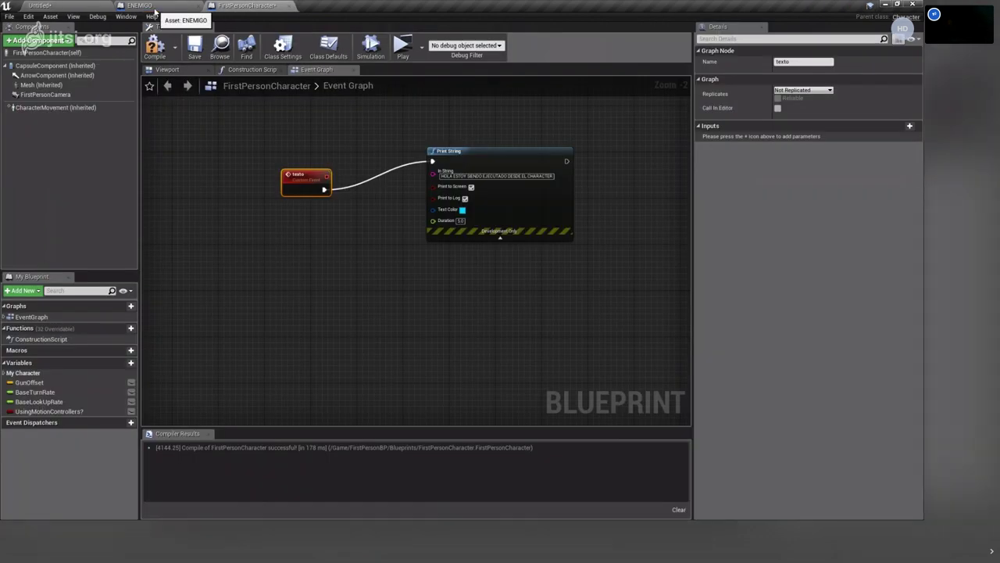
click(155, 9)
right_drag(551, 254, 405, 240)
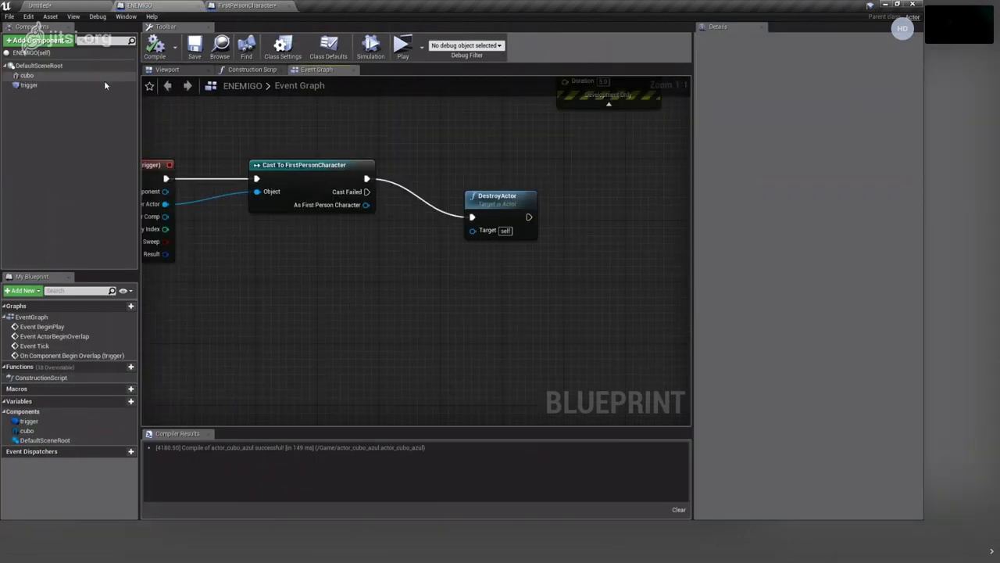
click(164, 70)
right_drag(472, 312, 533, 361)
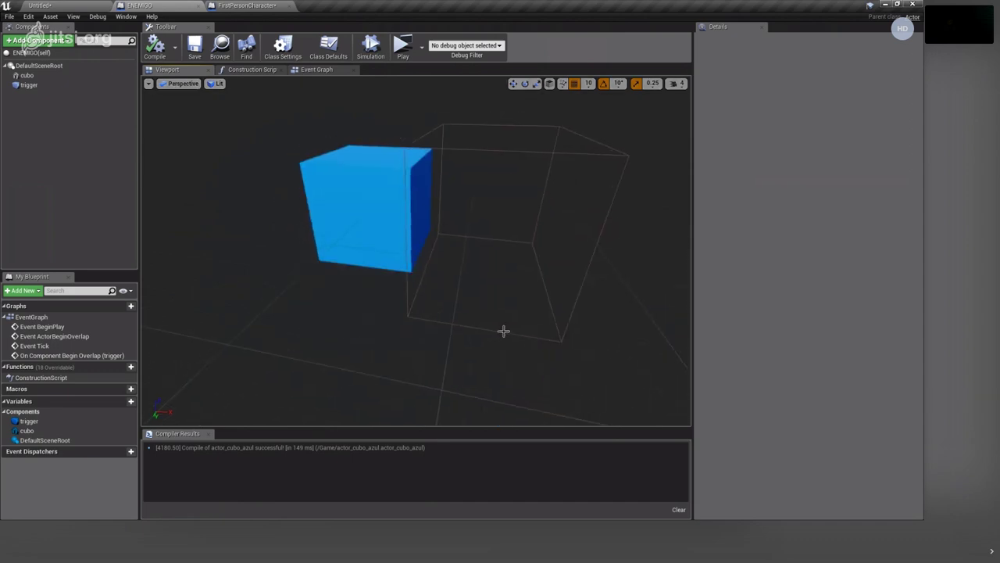
Recentre ENEMIGO's trigger box at Location X 0.0 around the cube.
click(505, 330)
right_drag(495, 224, 471, 220)
drag(472, 220, 416, 216)
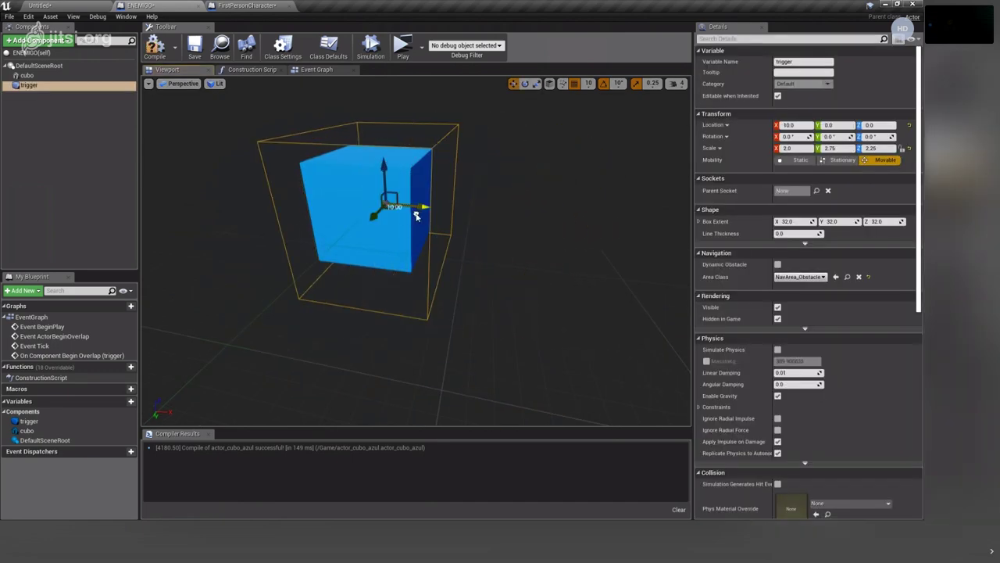
right_drag(367, 328, 441, 298)
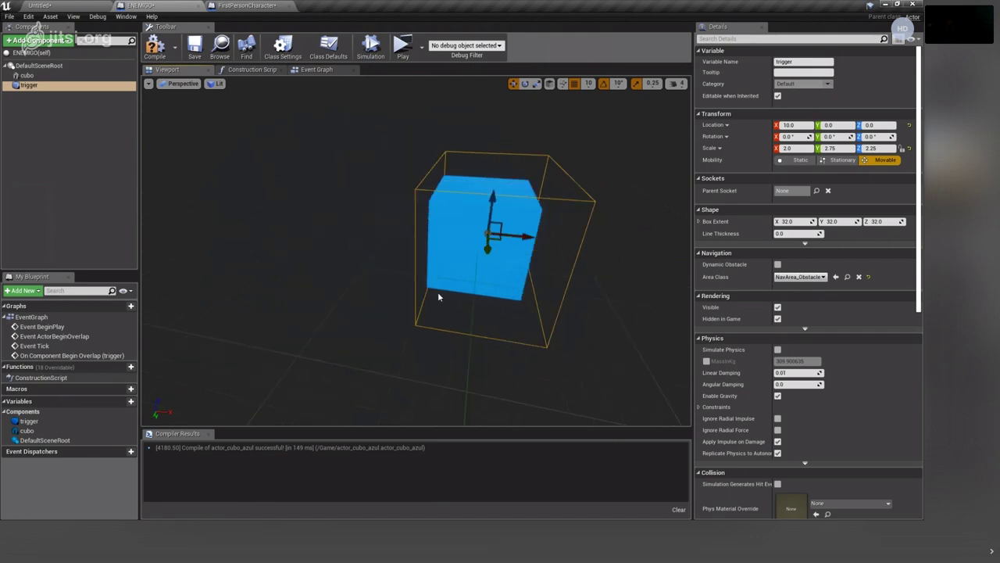
drag(526, 233, 518, 235)
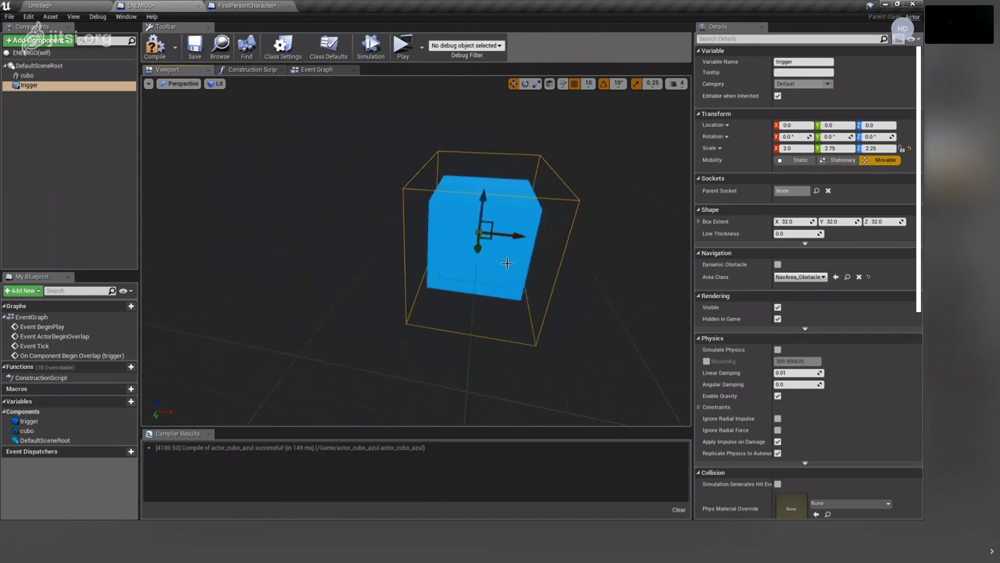
mouse_move(512, 235)
right_down()
mouse_move(578, 268)
mouse_move(527, 279)
mouse_move(513, 263)
right_up()
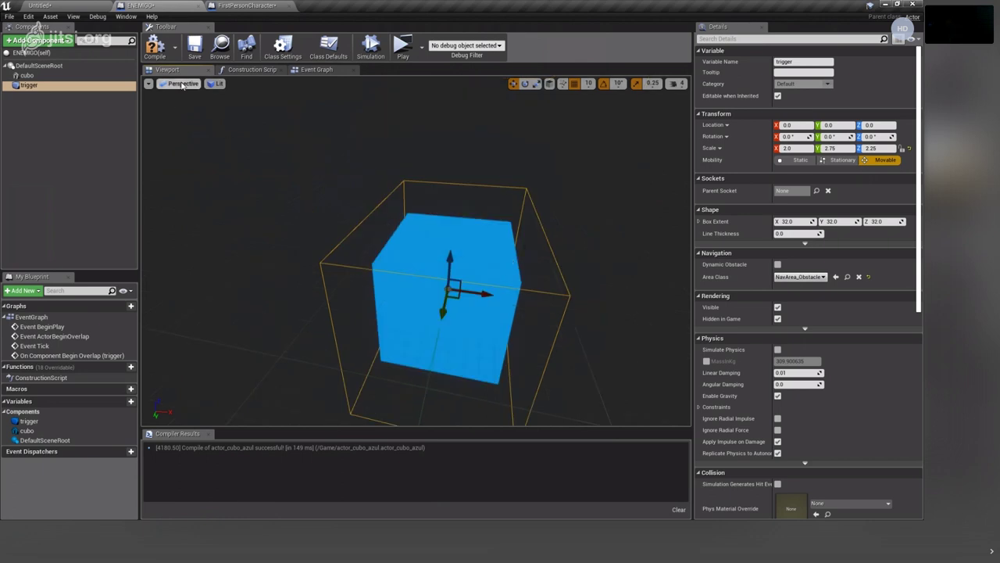
Compile ENEMIGO and bring the full overlap event back into view in the Event Graph.
click(155, 50)
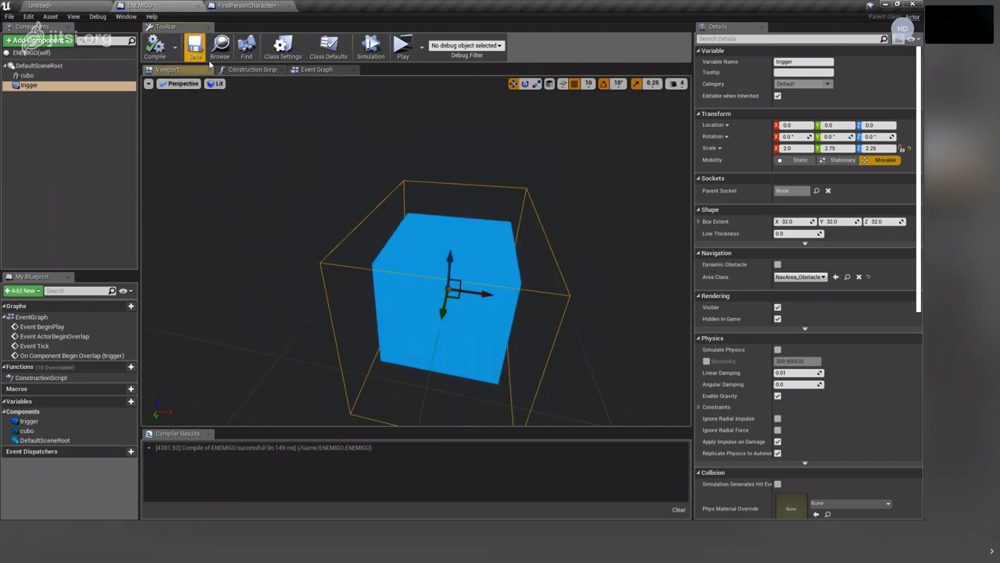
click(330, 70)
right_drag(287, 265, 347, 266)
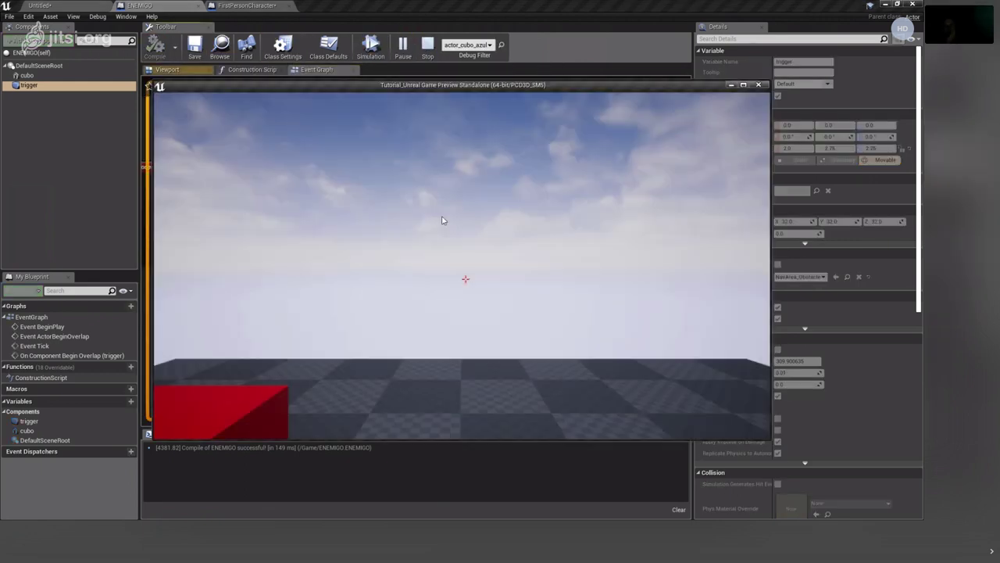
Play the level full screen, walk toward a red cube, then stop the test with Esc.
click(744, 85)
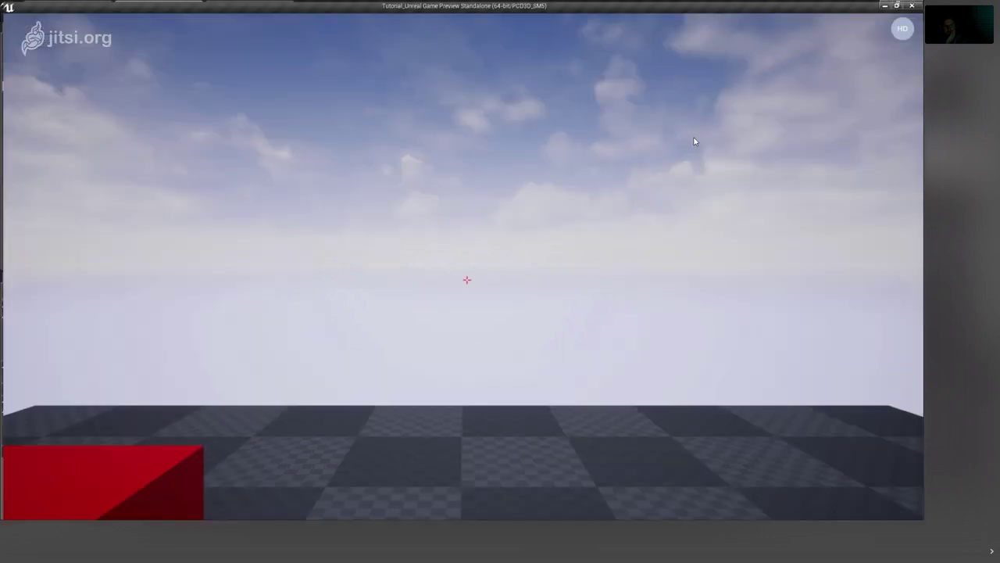
drag(616, 191, 37, 237)
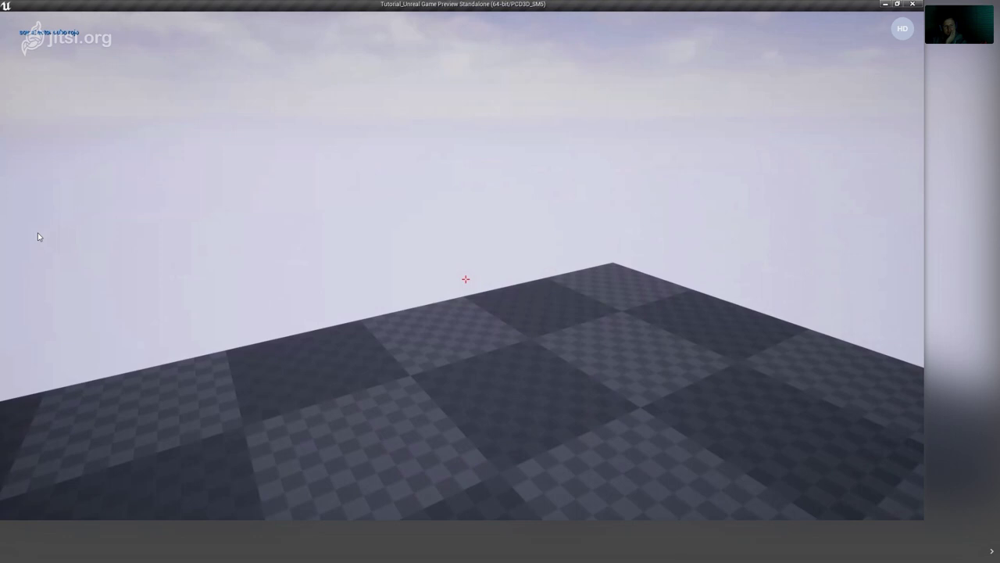
key(w)
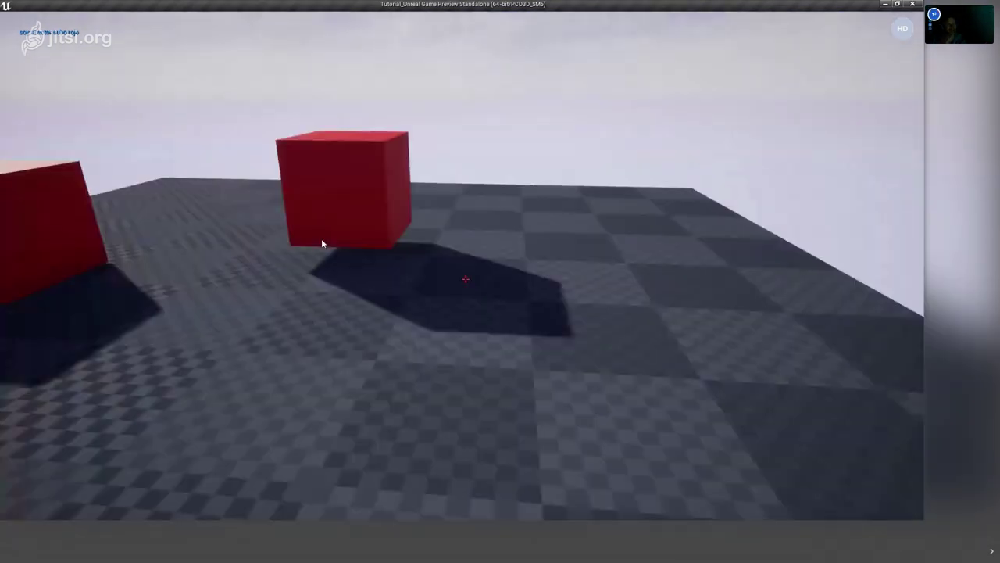
right_drag(321, 239, 109, 238)
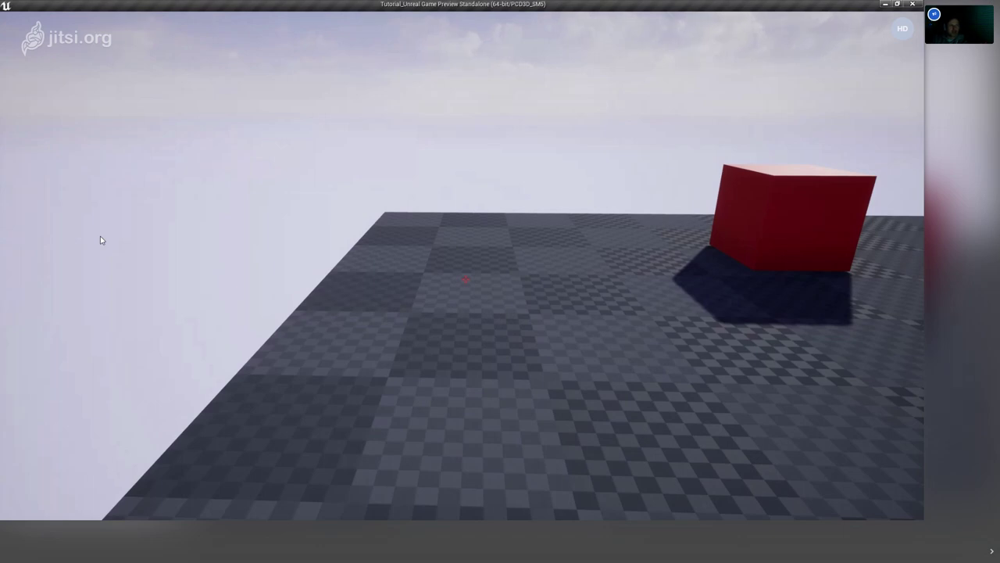
key(Escape)
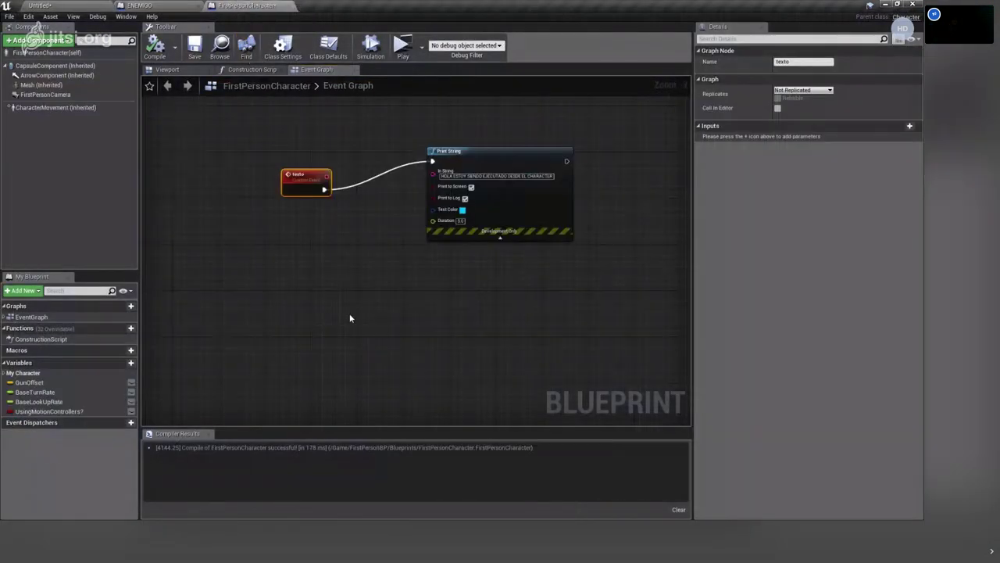
Add an Integer variable named CUBOS to FirstPersonCharacter and compile so it defaults to 0.
right_drag(350, 318, 332, 282)
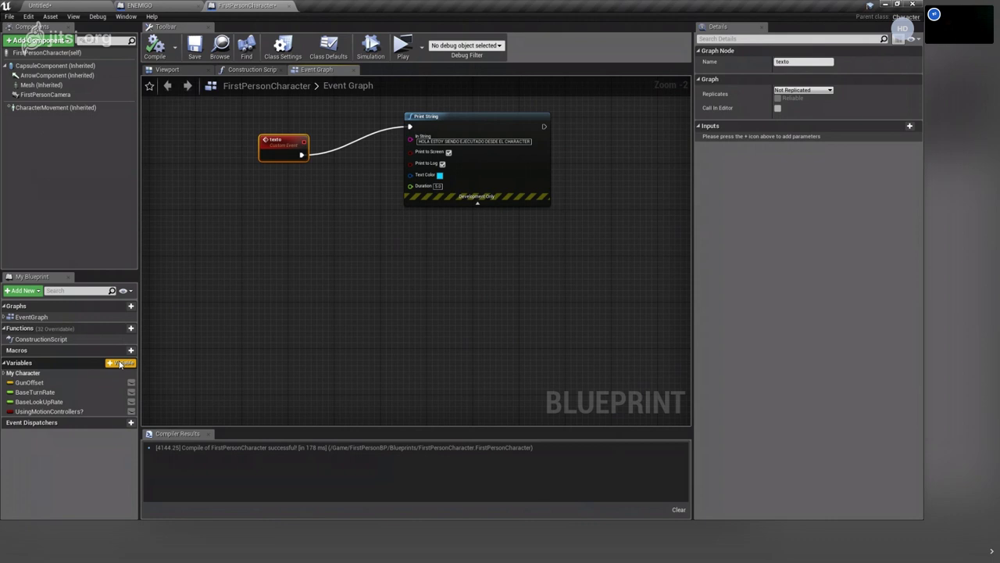
click(119, 363)
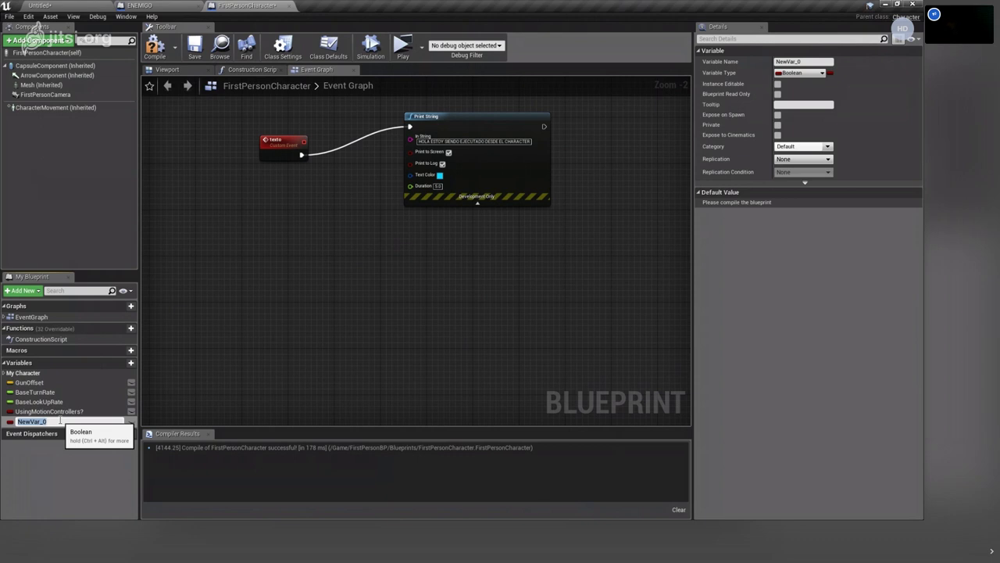
text(CUBOS)
key(Return)
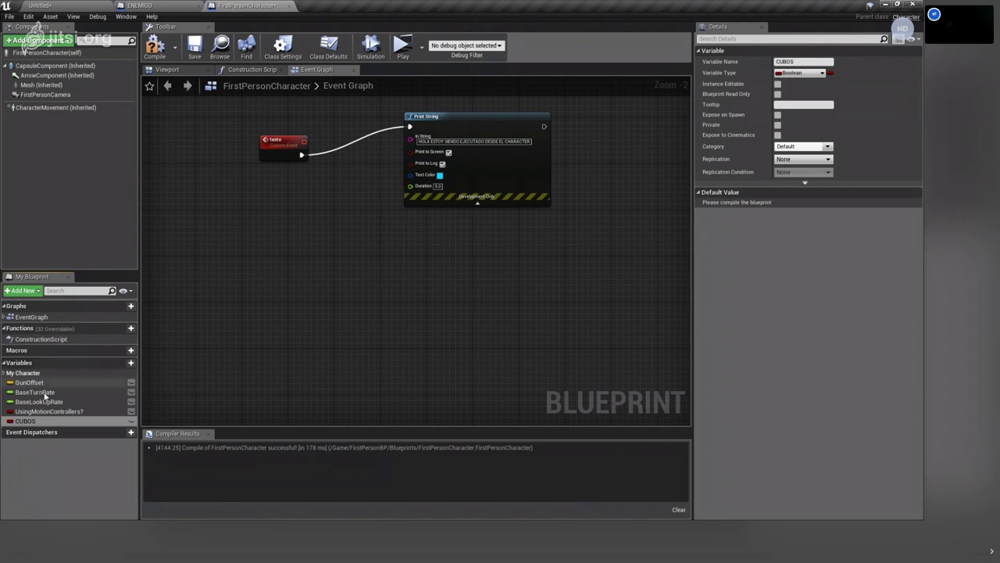
click(799, 73)
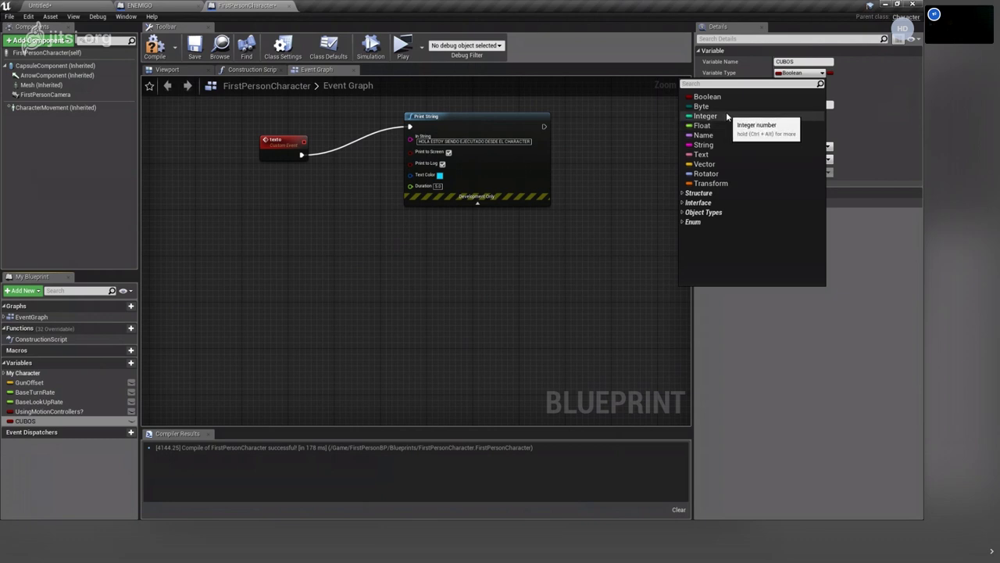
click(725, 116)
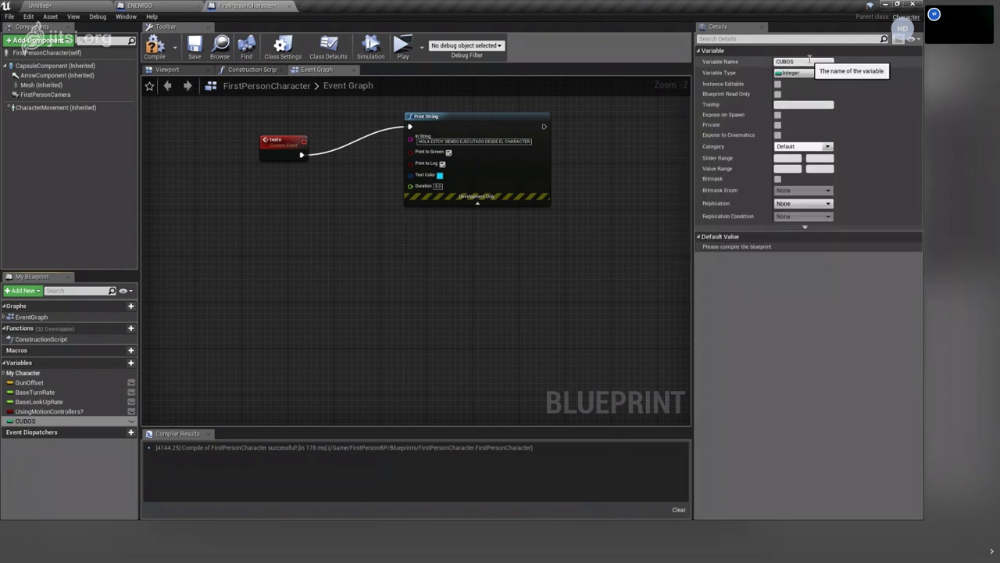
mouse_move(59, 434)
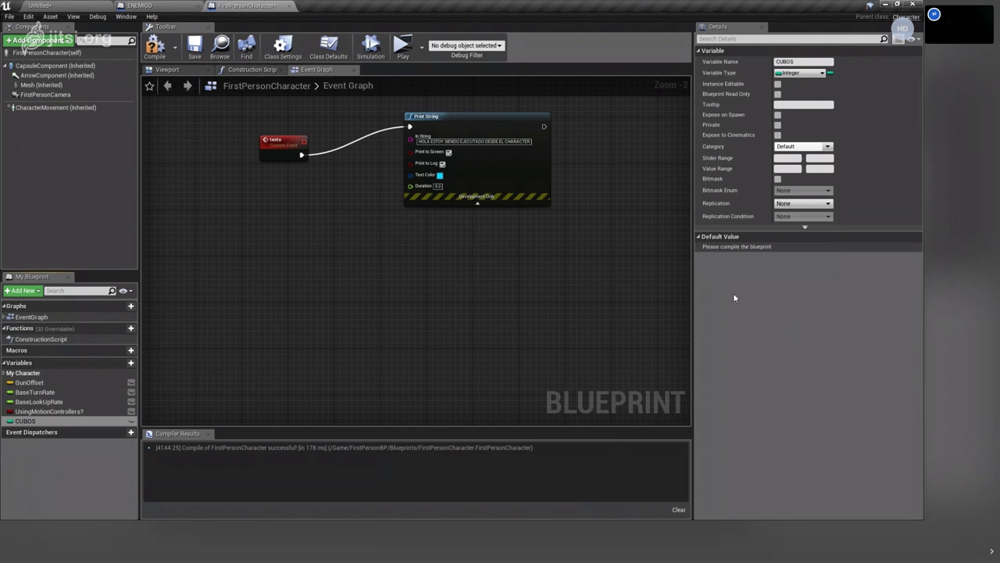
click(155, 47)
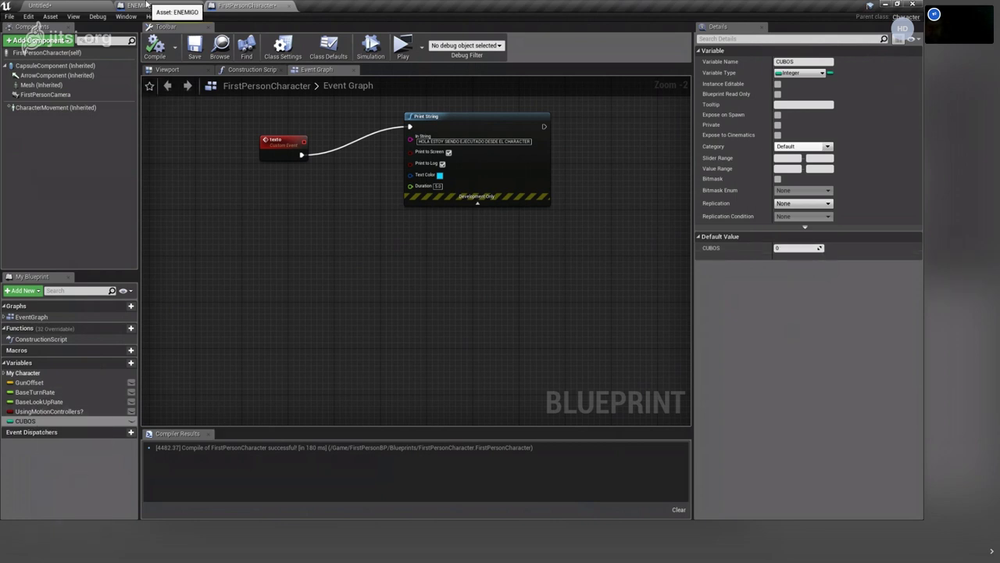
Switch to the ENEMIGO graph and bring DestroyActor near the Cast node, discarding a stray wire.
click(147, 5)
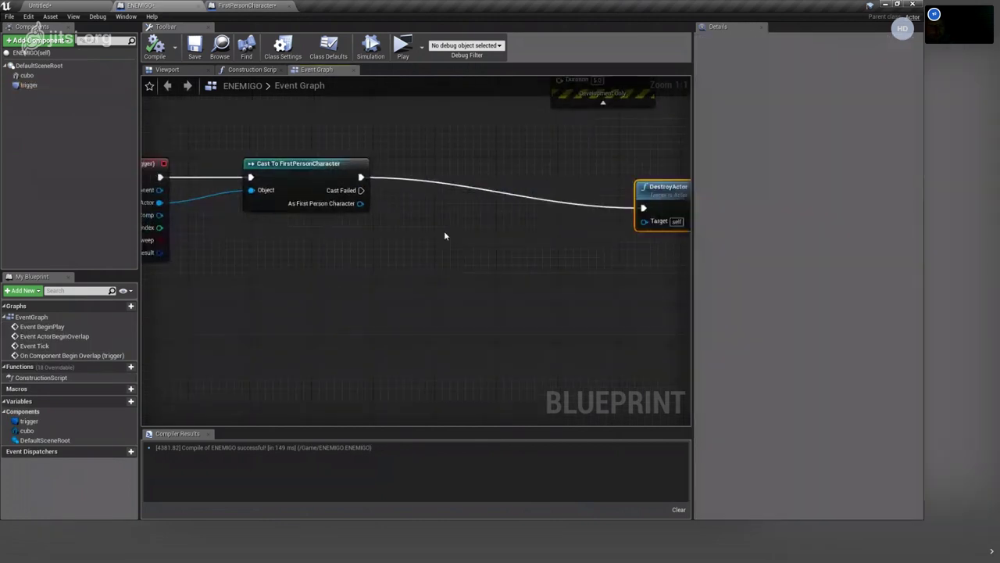
right_drag(444, 235, 282, 249)
drag(528, 205, 349, 205)
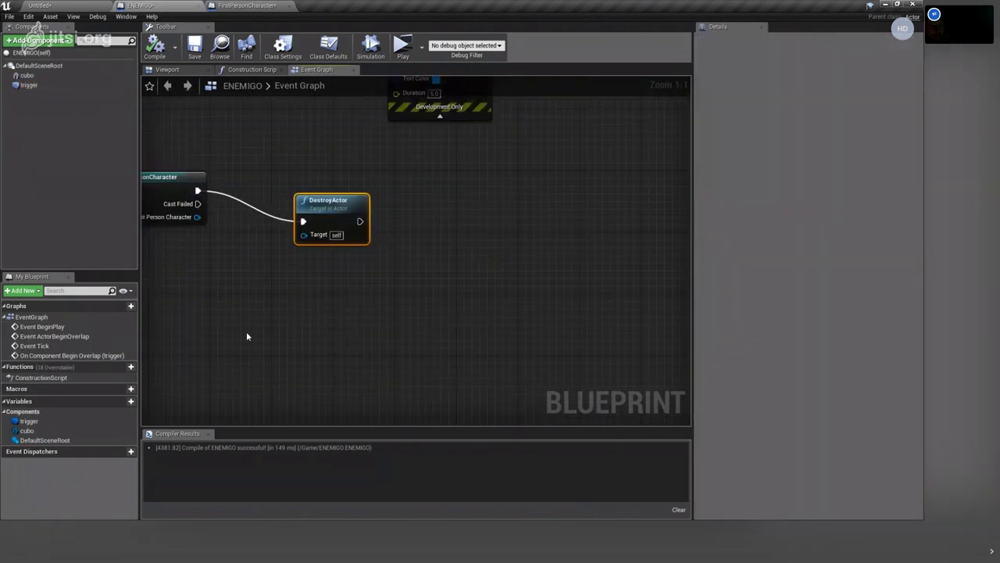
right_drag(246, 336, 356, 368)
drag(470, 254, 672, 213)
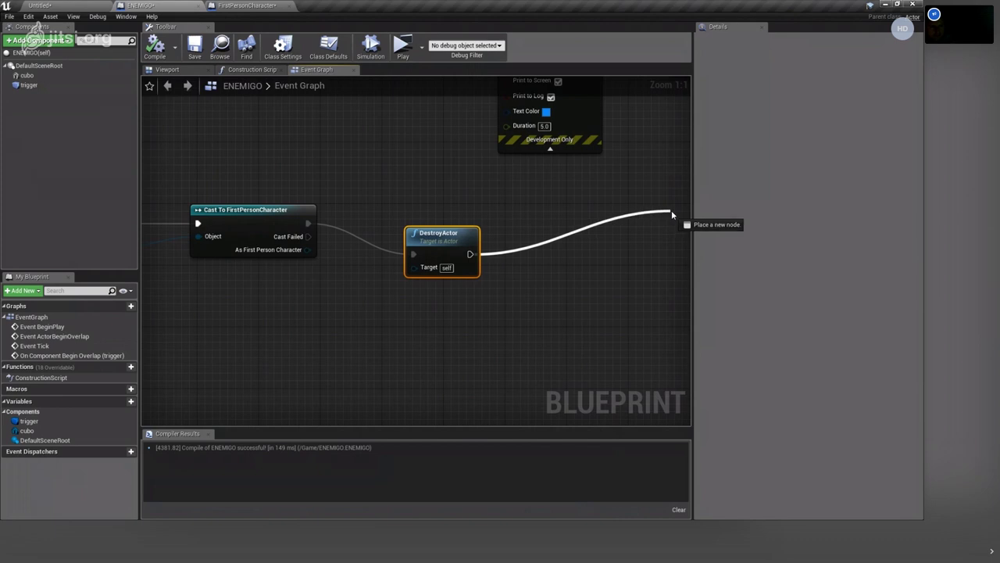
drag(477, 190, 495, 296)
right_drag(494, 296, 340, 296)
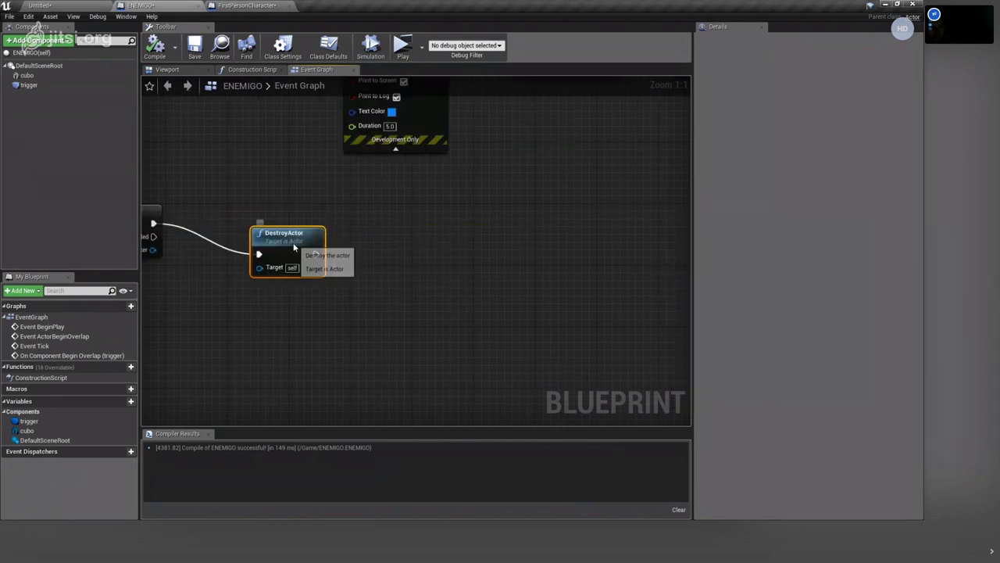
Move DestroyActor far to the right of the Cast node to make room for new nodes.
drag(294, 246, 284, 226)
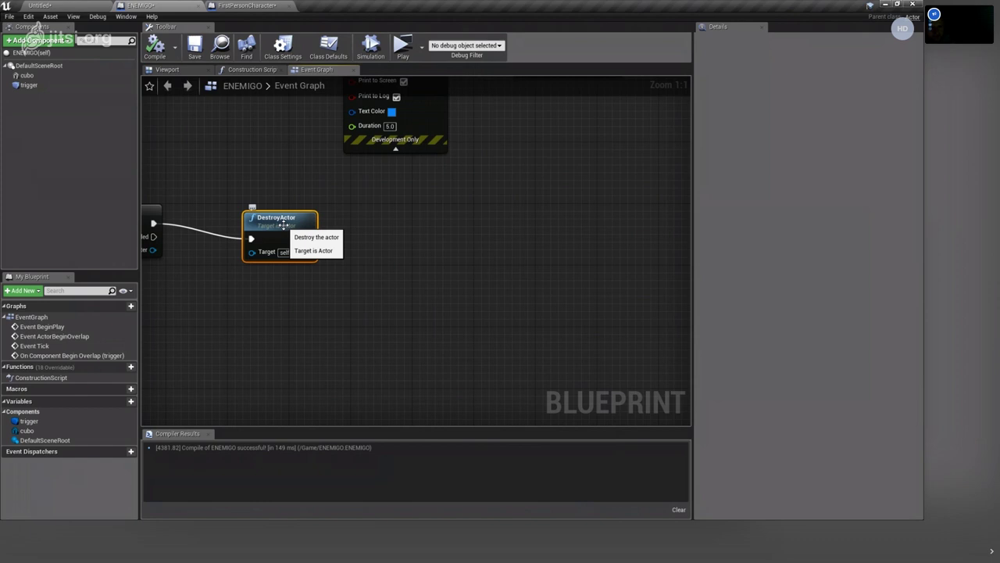
drag(283, 226, 265, 204)
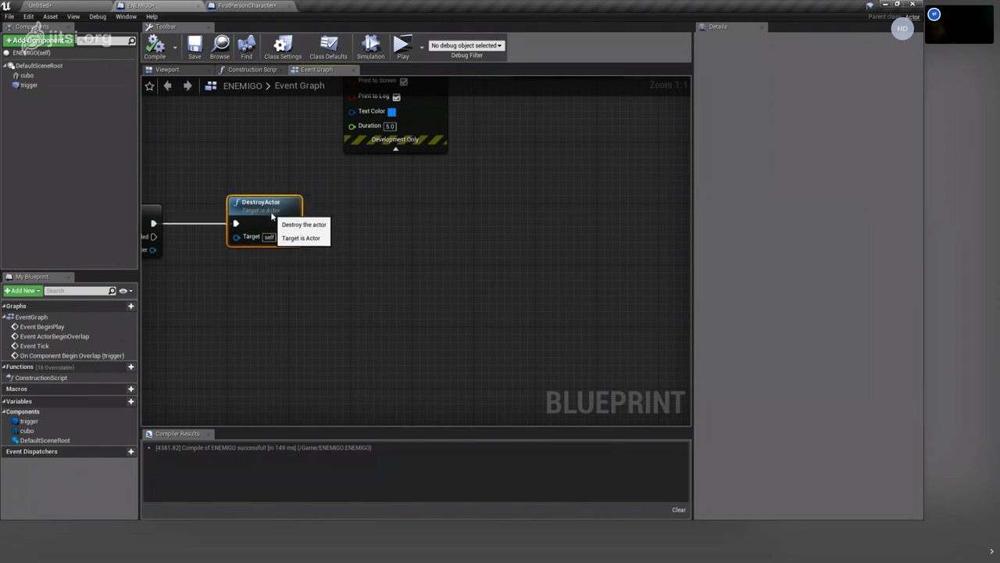
right_drag(243, 279, 368, 304)
drag(363, 243, 363, 267)
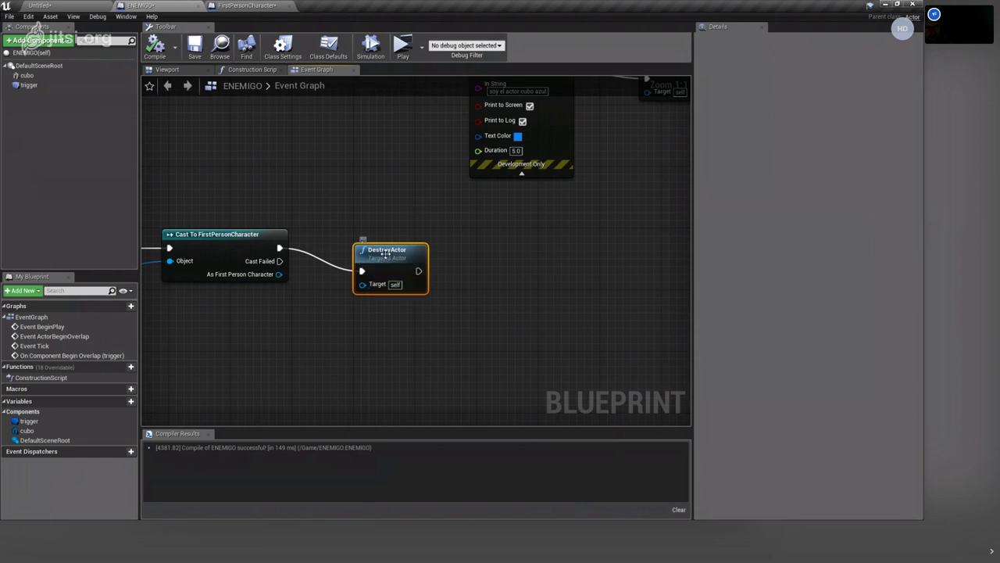
drag(385, 252, 378, 237)
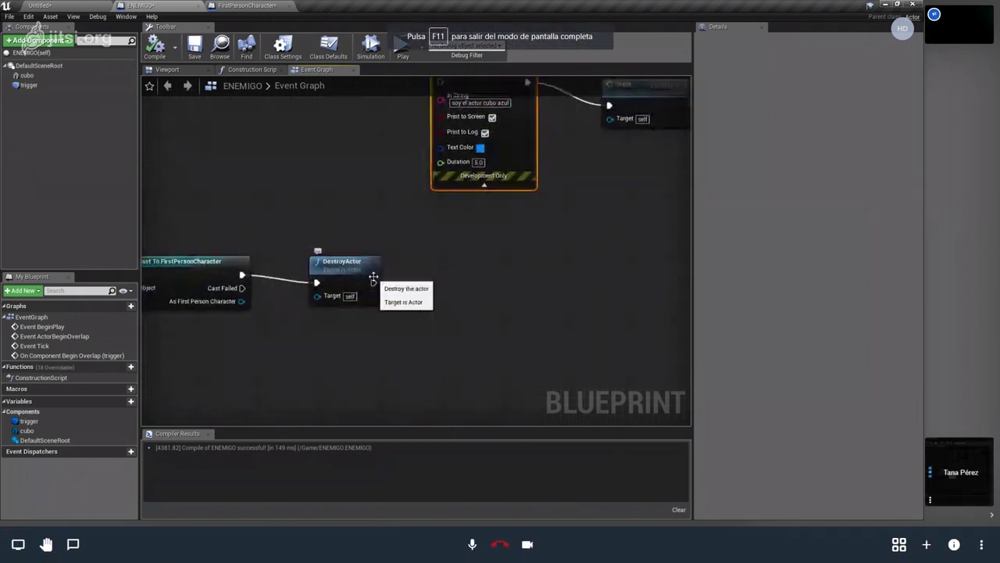
drag(374, 277, 675, 279)
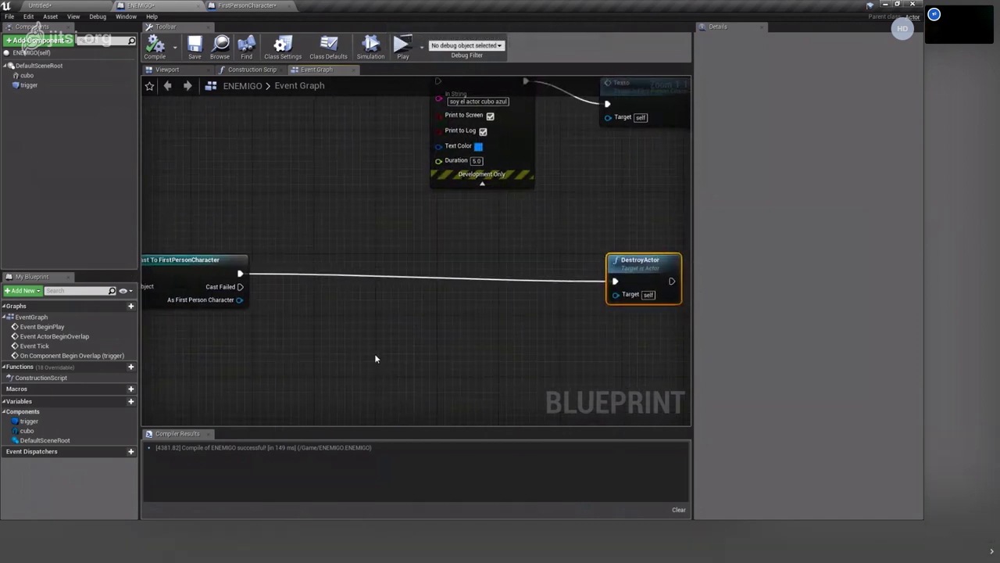
right_drag(372, 342, 512, 316)
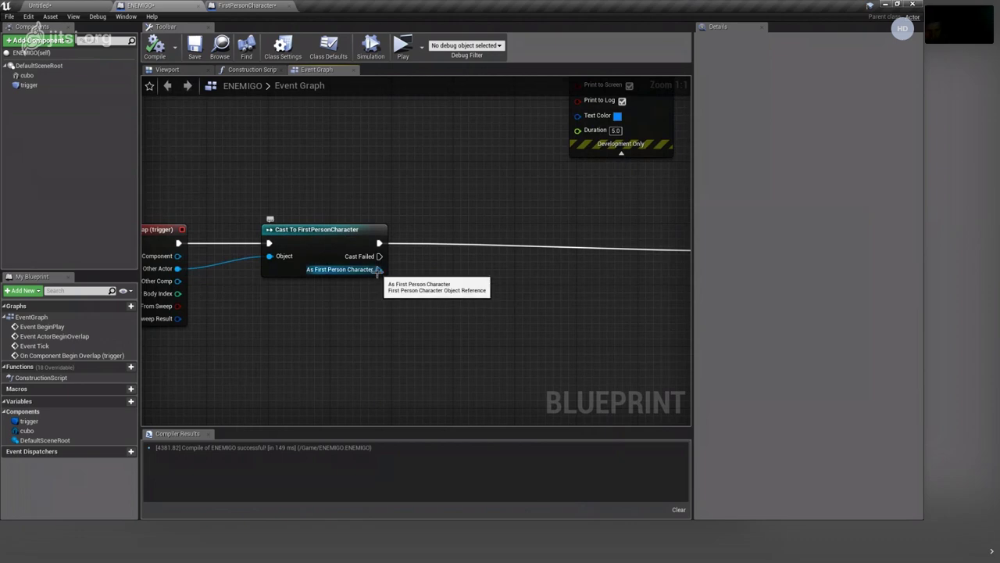
drag(379, 270, 469, 364)
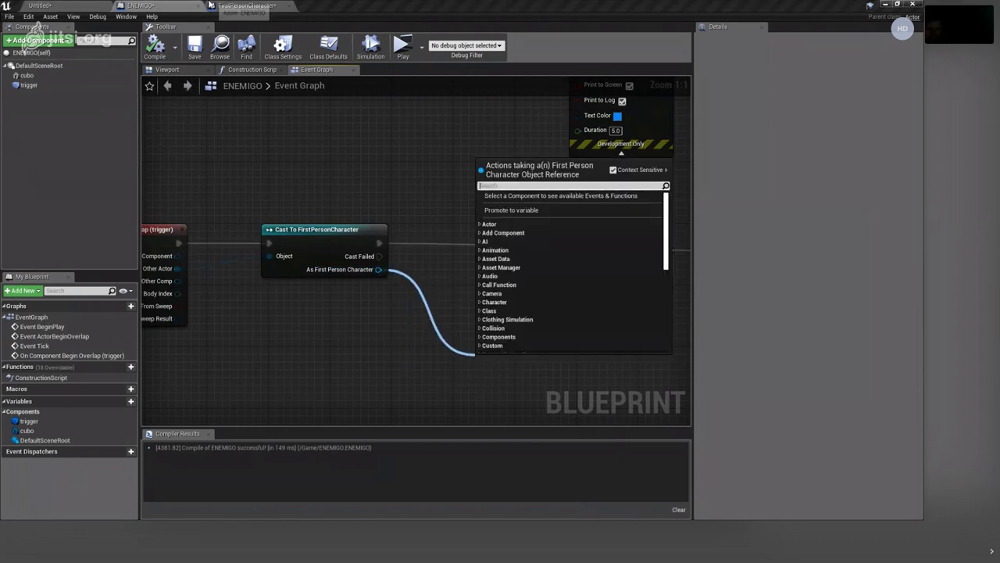
Add a Get CUBOS node reading the cast First Person Character, placed below the Cast.
click(216, 5)
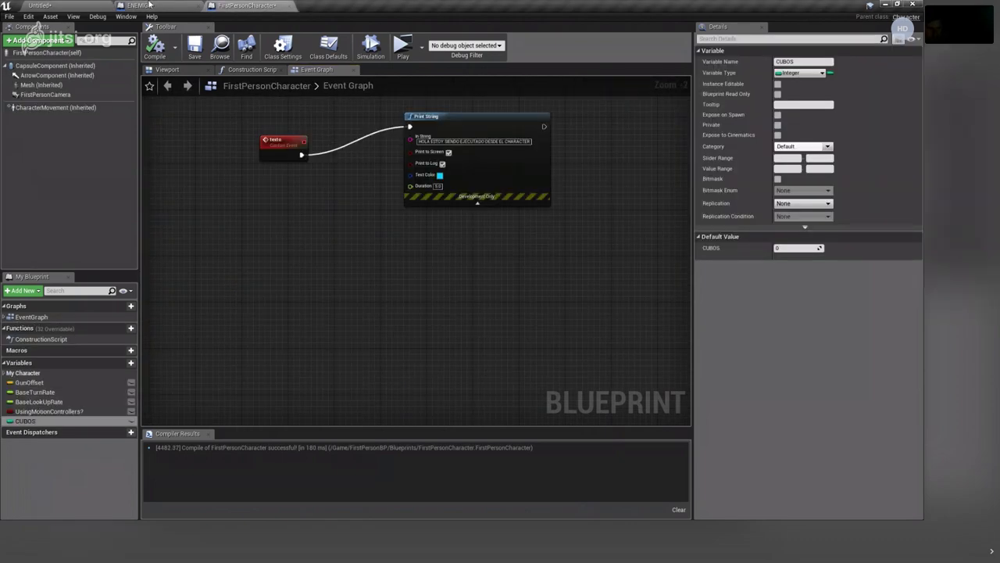
click(148, 6)
drag(378, 269, 438, 357)
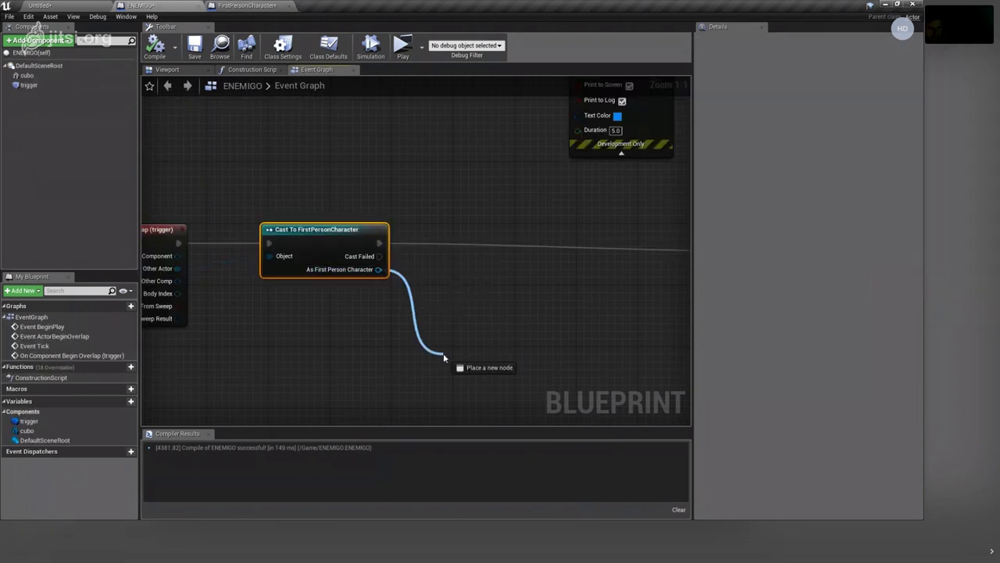
text(CUBOS)
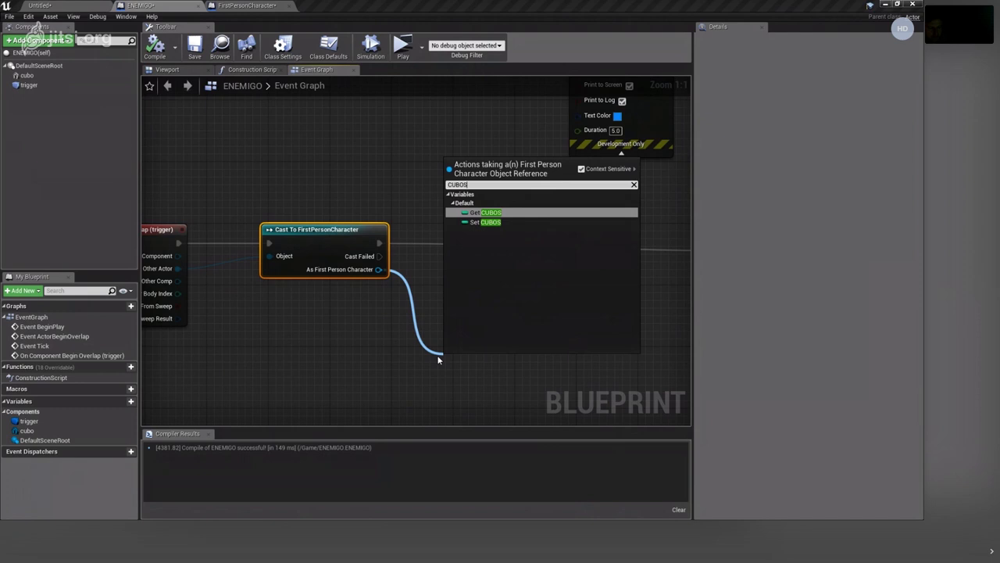
click(498, 219)
drag(485, 358, 414, 348)
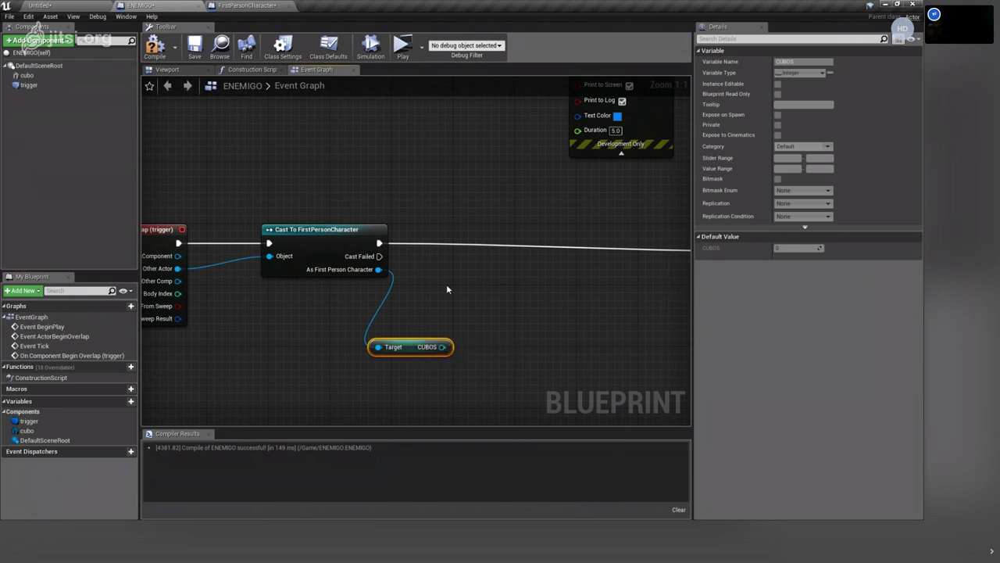
scroll(461, 287, down, 2)
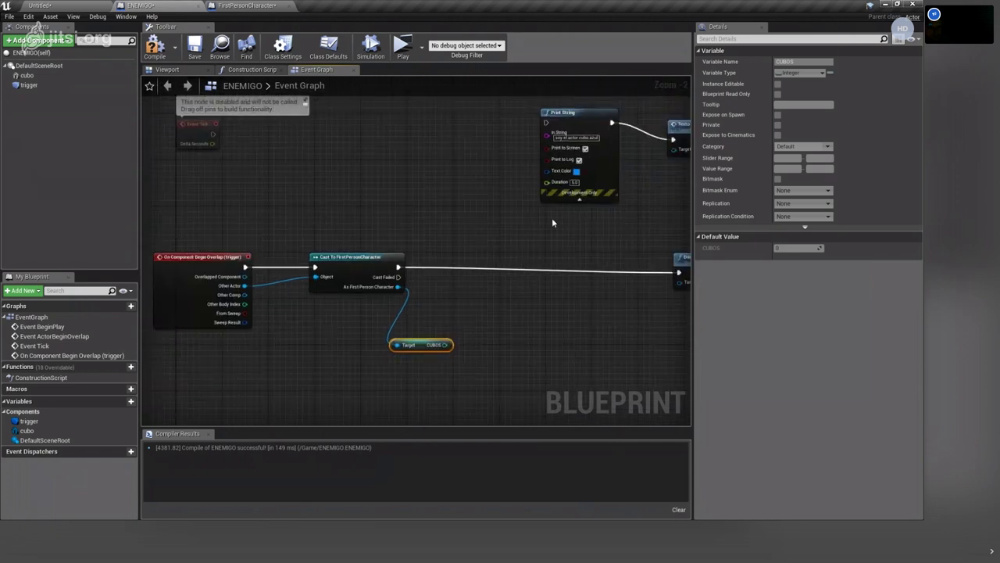
Detach Print String from the Texto node and move it onto the Cast–DestroyActor wire.
right_drag(552, 223, 528, 226)
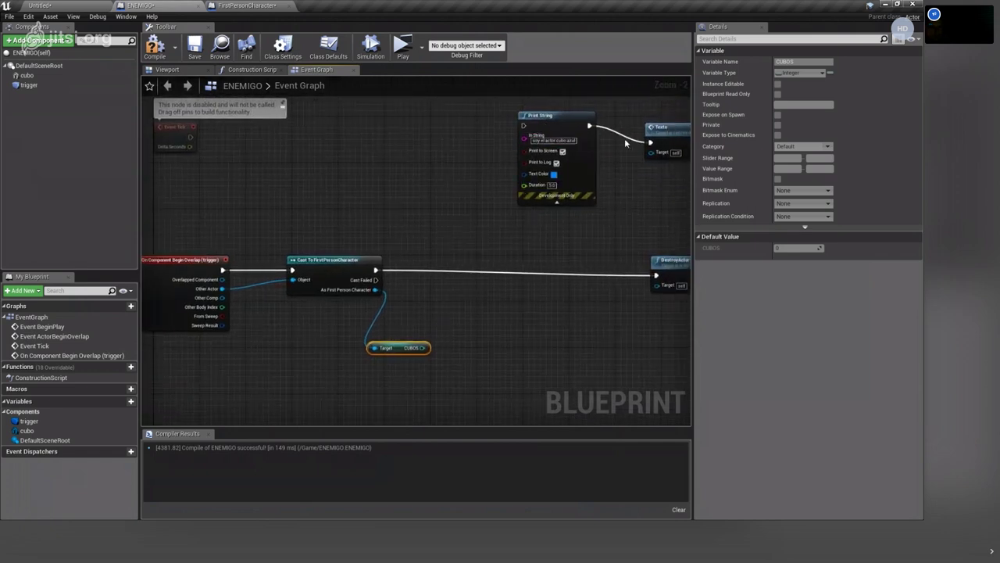
alt+click(590, 125)
drag(547, 144, 521, 307)
Feed CUBOS into Print String's In String and chain Cast → Print String → DestroyActor.
drag(423, 347, 515, 303)
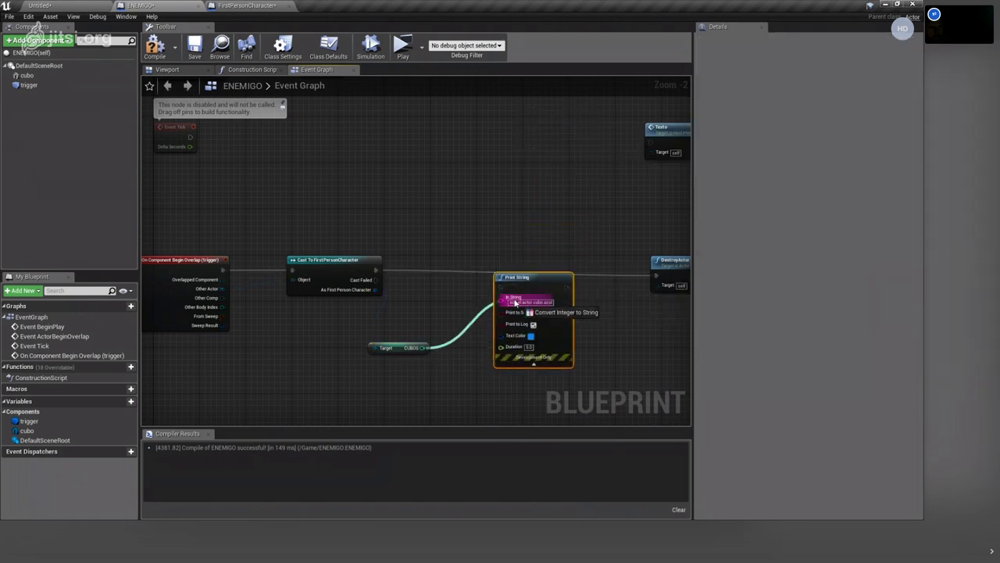
drag(376, 270, 501, 287)
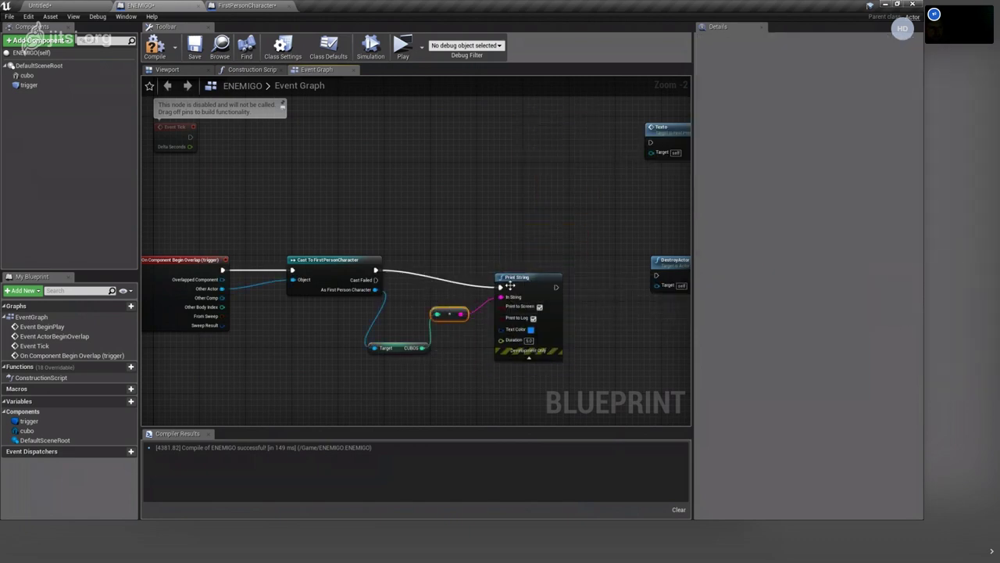
right_drag(631, 268, 613, 204)
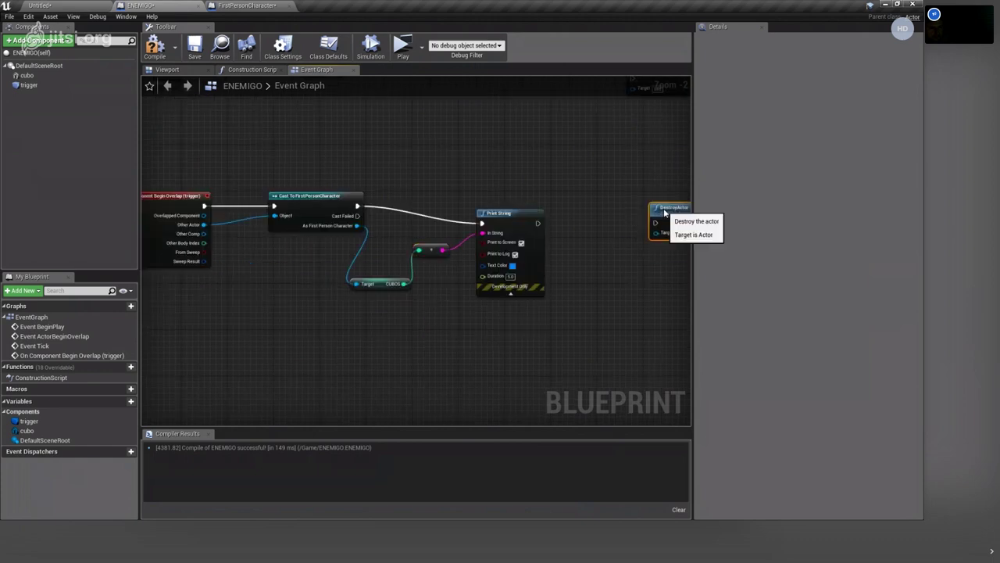
drag(656, 202, 672, 213)
drag(538, 225, 655, 224)
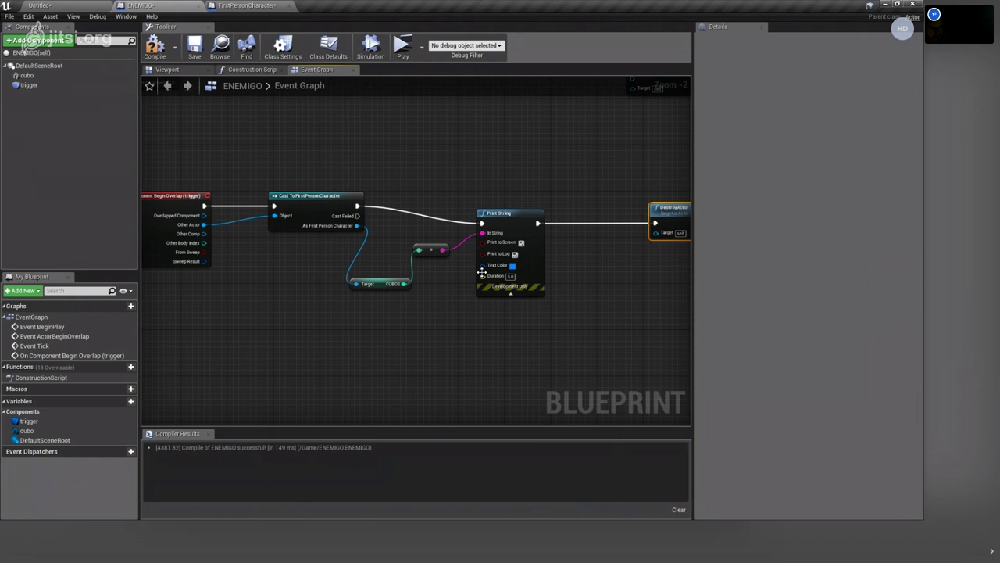
Review the whole overlap node chain and compile the ENEMIGO blueprint.
scroll(483, 272, up, 3)
scroll(359, 347, down, 1)
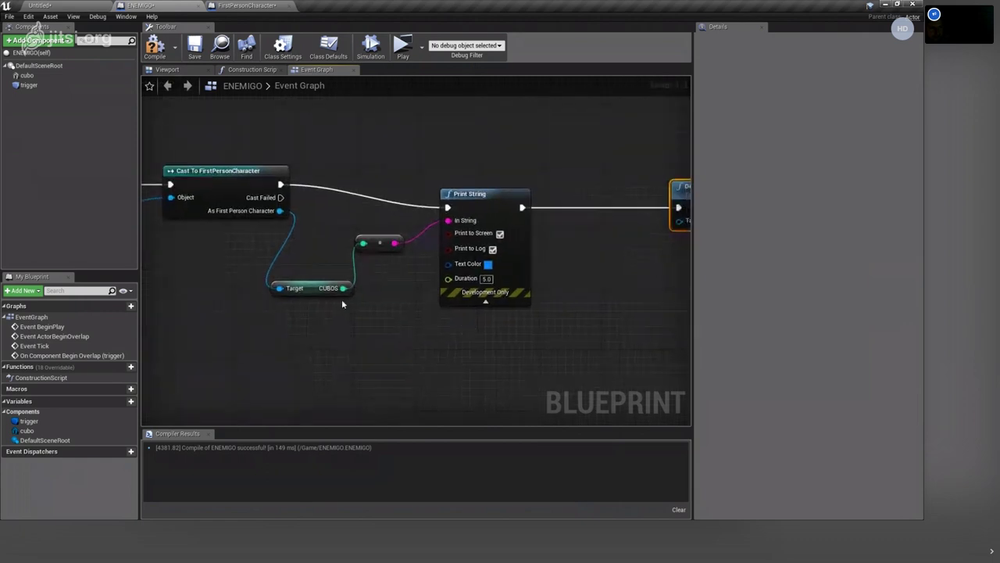
right_drag(391, 149, 269, 149)
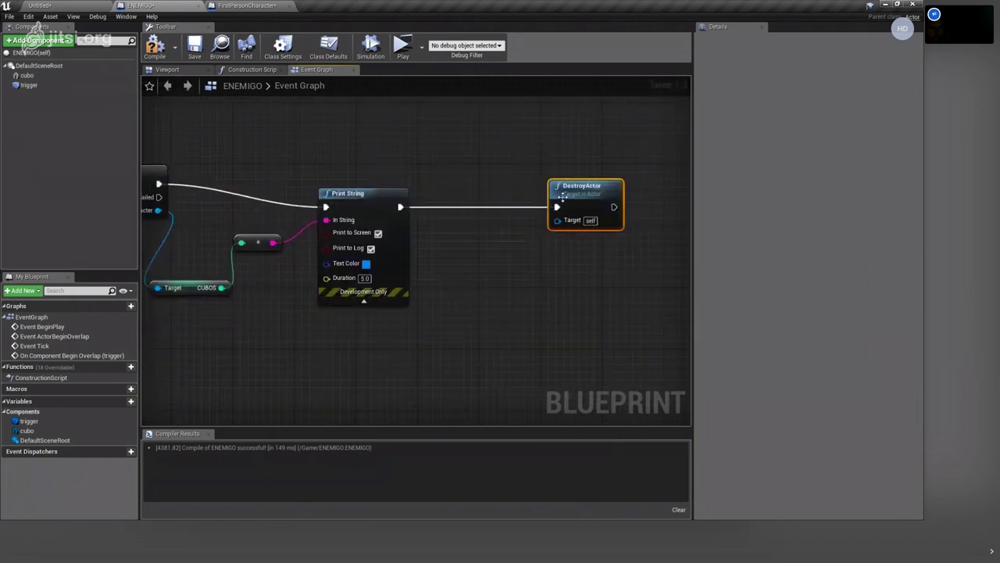
right_drag(500, 297, 233, 234)
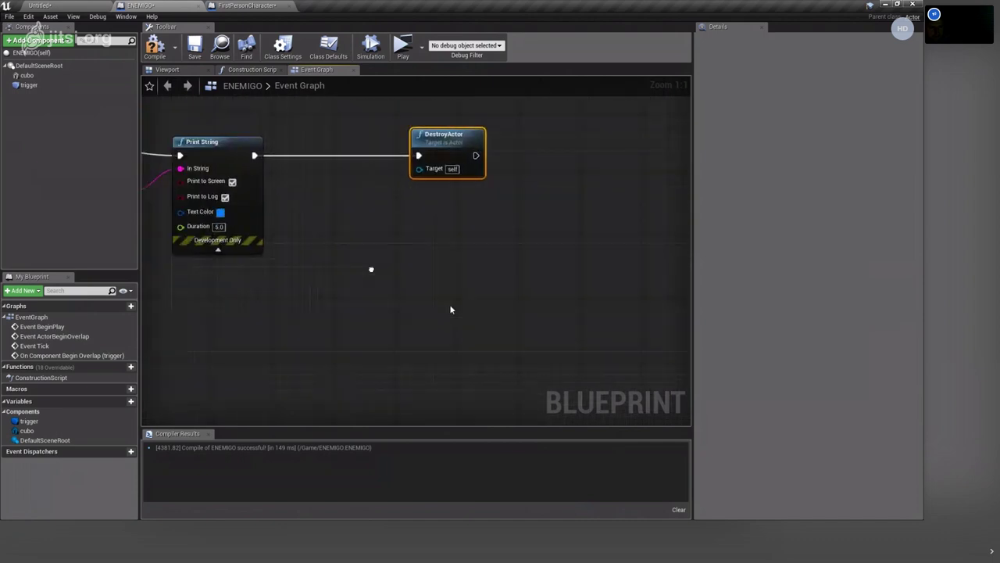
mouse_move(290, 319)
right_down()
mouse_move(652, 388)
mouse_move(425, 283)
right_up()
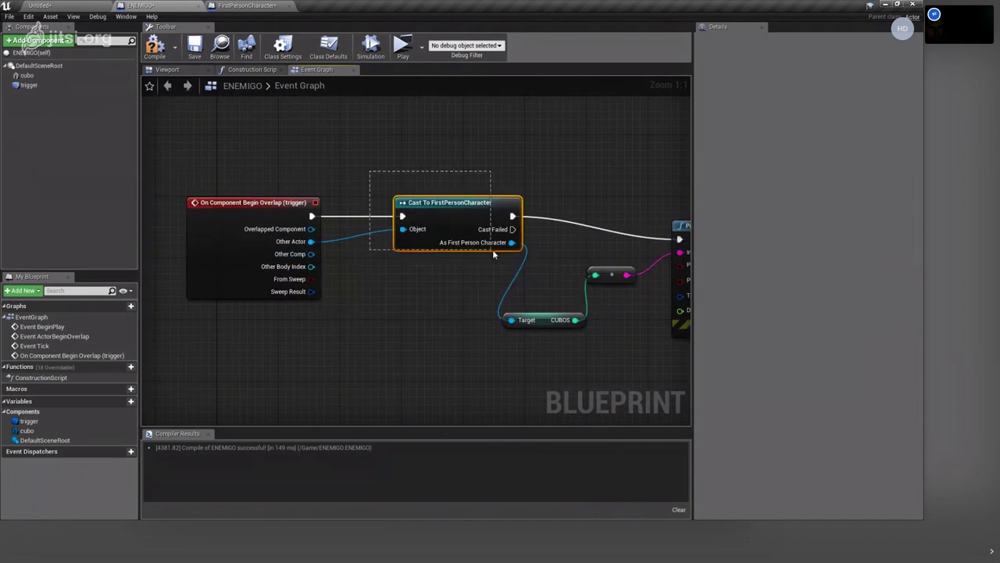
drag(369, 177, 530, 270)
right_drag(568, 267, 502, 214)
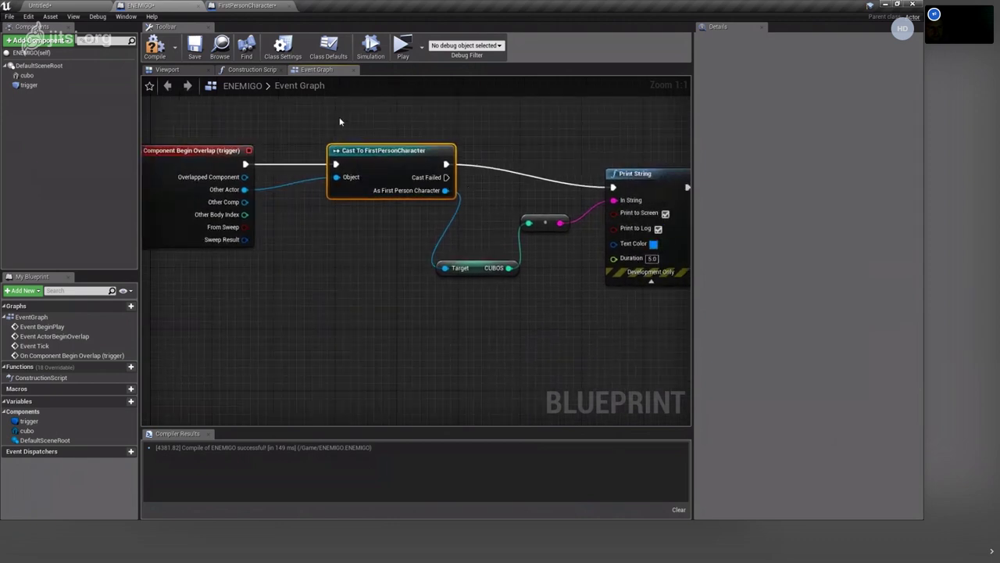
right_drag(345, 244, 326, 251)
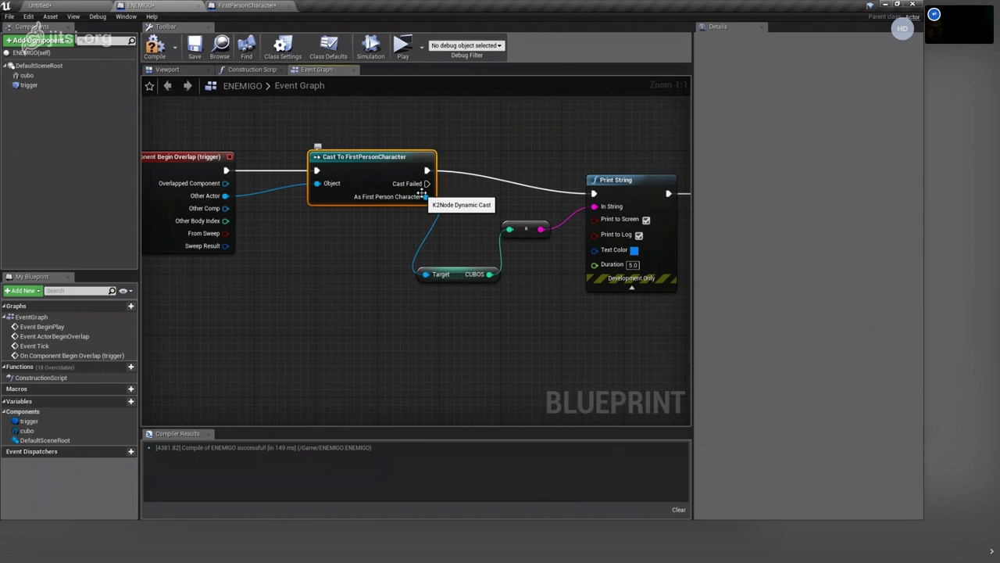
right_click(506, 317)
mouse_move(589, 123)
right_down()
mouse_move(576, 290)
mouse_move(464, 282)
right_up()
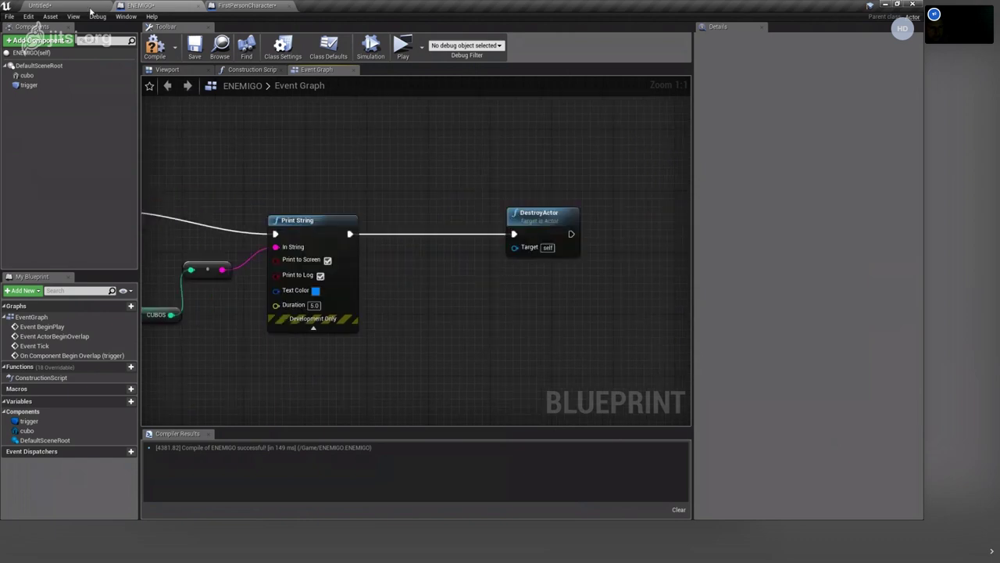
click(154, 47)
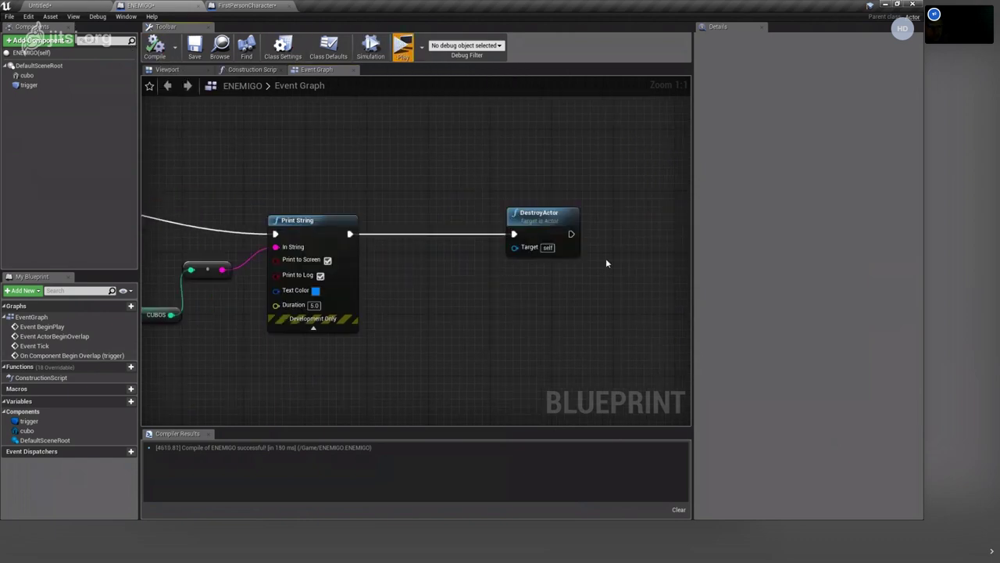
key(w)
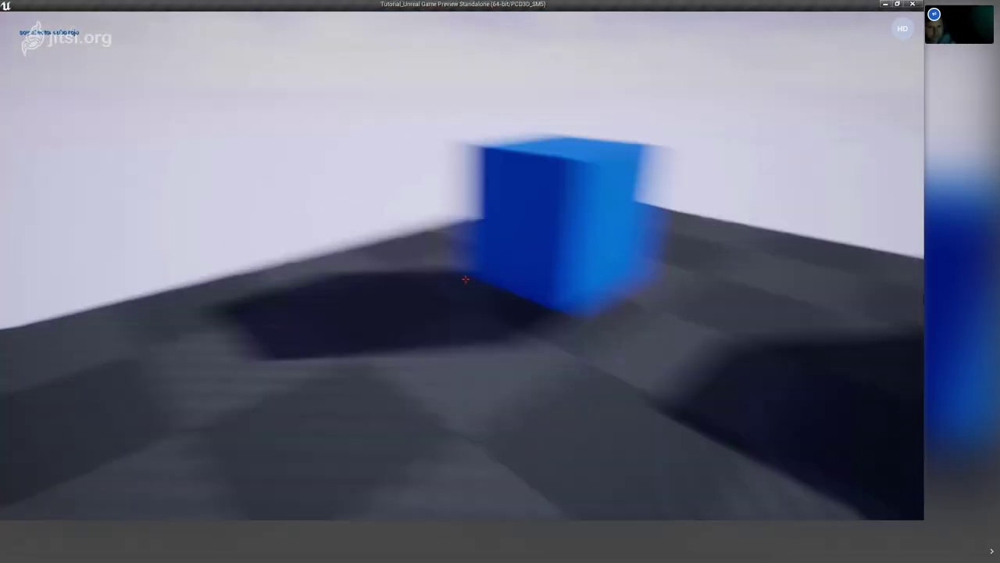
key(w)
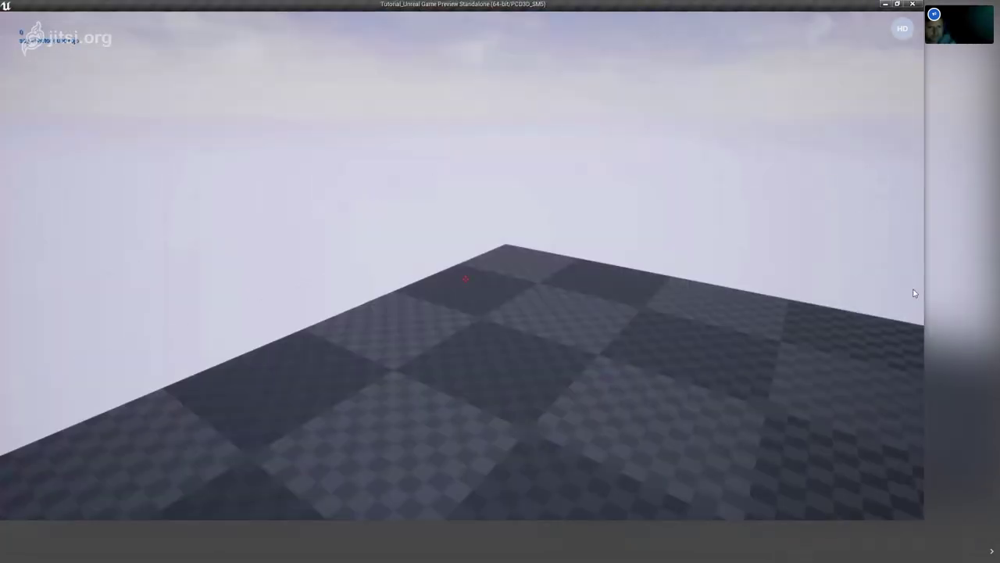
key(w)
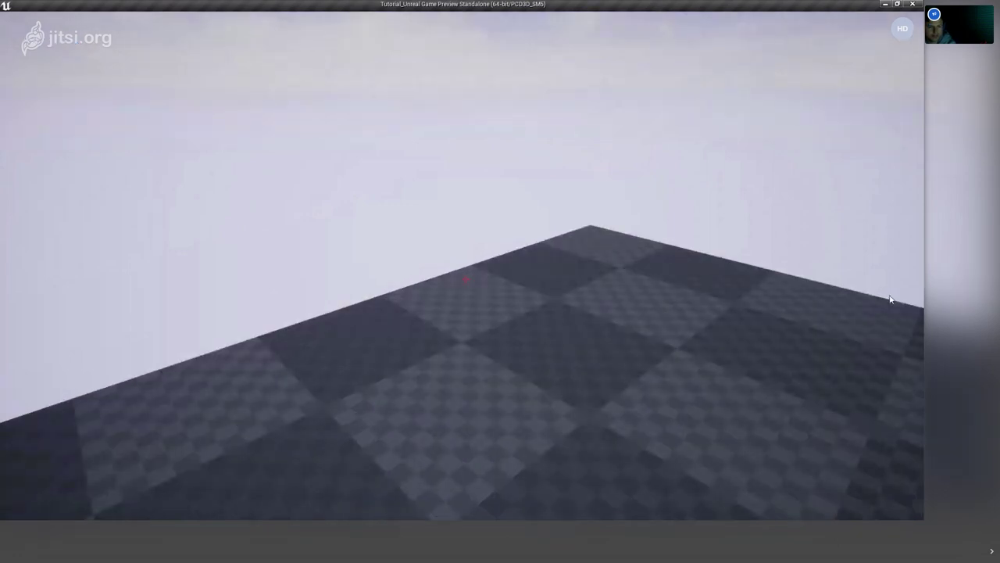
key(Escape)
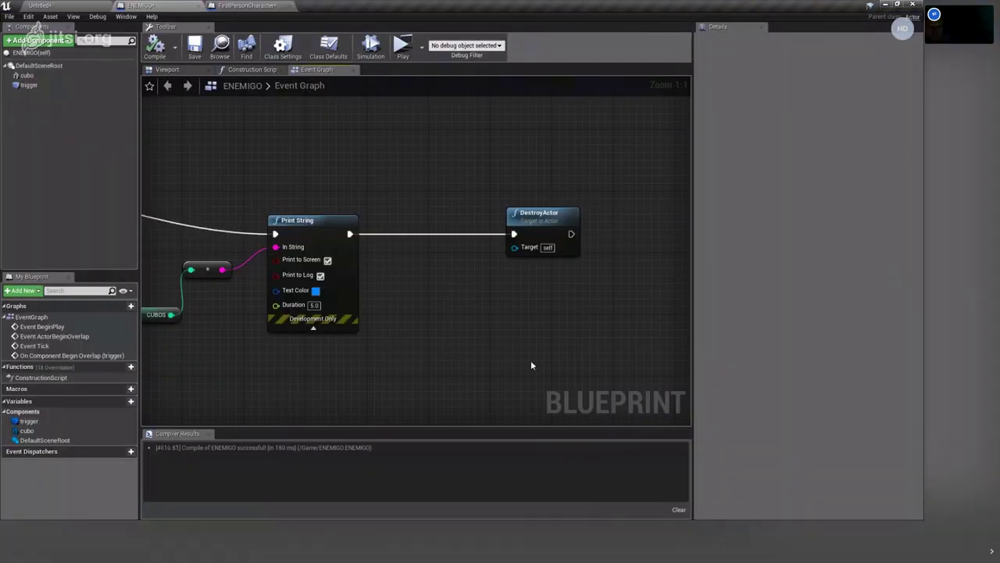
Move Print String aside and add an integer + integer node fed by CUBOS, entering its second input.
click(235, 4)
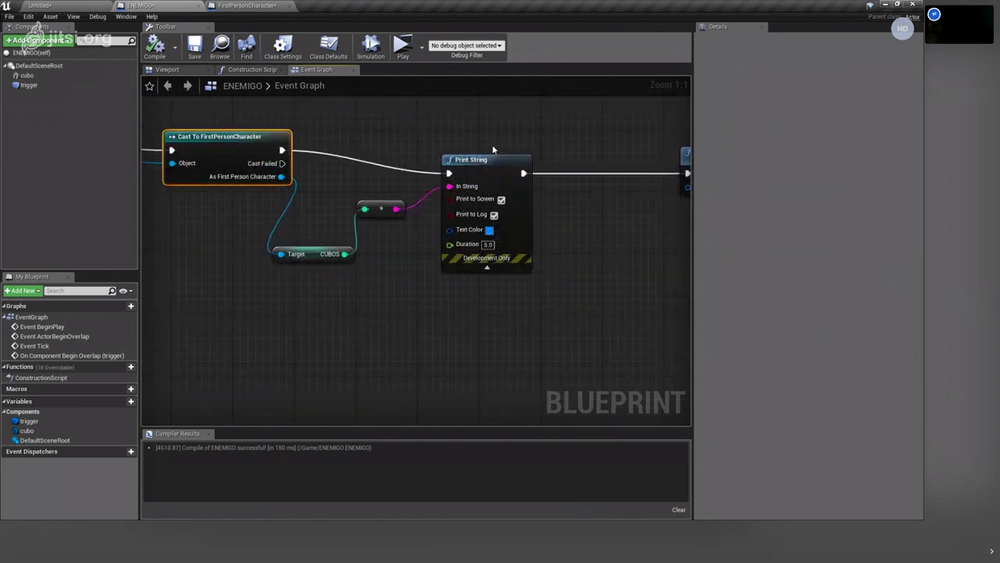
drag(488, 160, 618, 136)
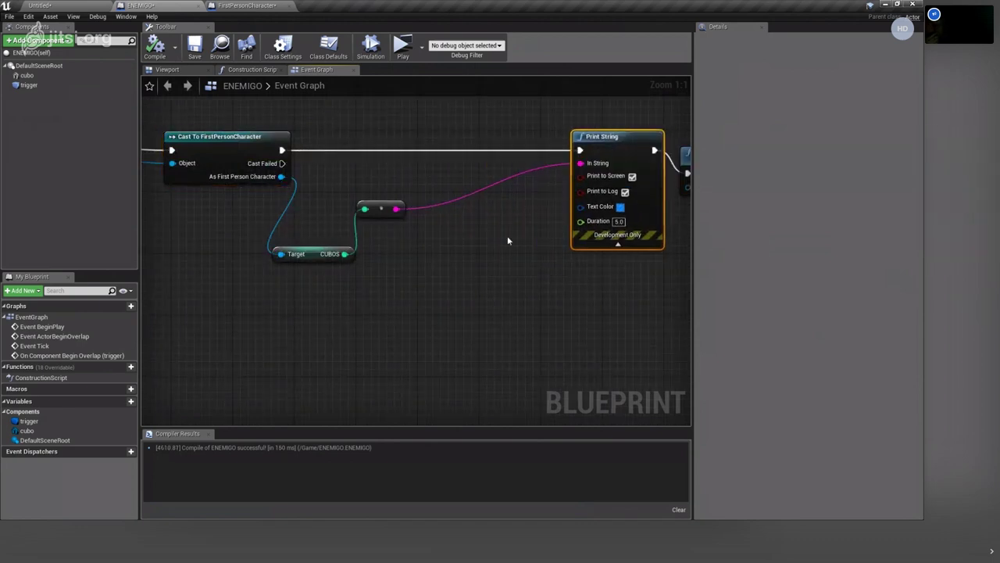
drag(344, 253, 375, 326)
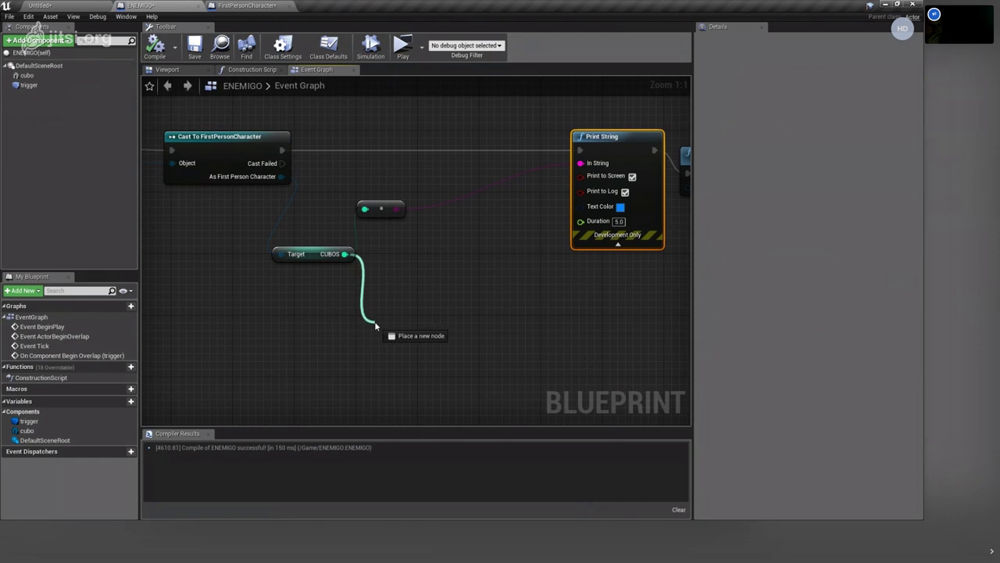
key(Escape)
mouse_move(344, 254)
mouse_down()
mouse_move(450, 270)
mouse_move(426, 323)
mouse_up()
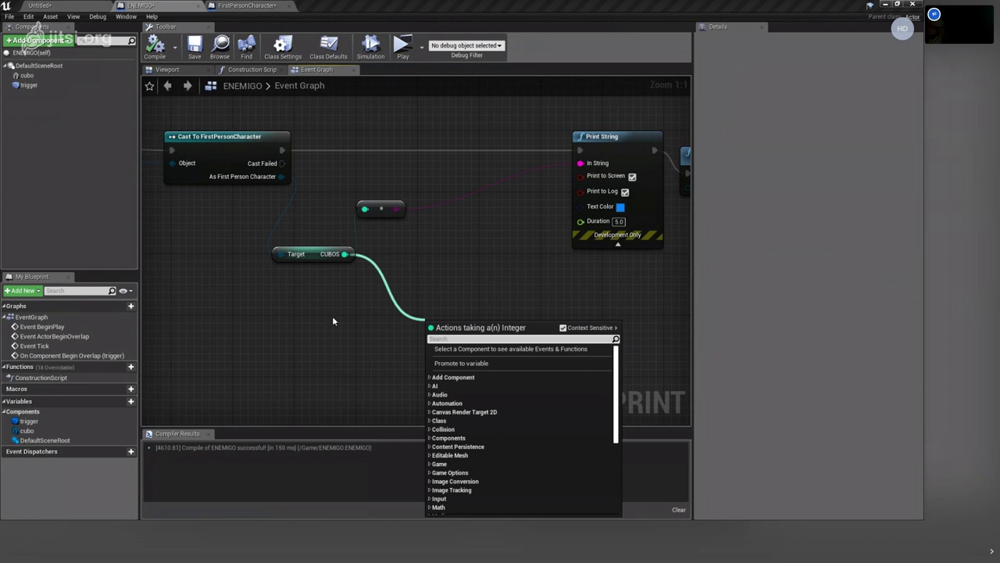
text(+)
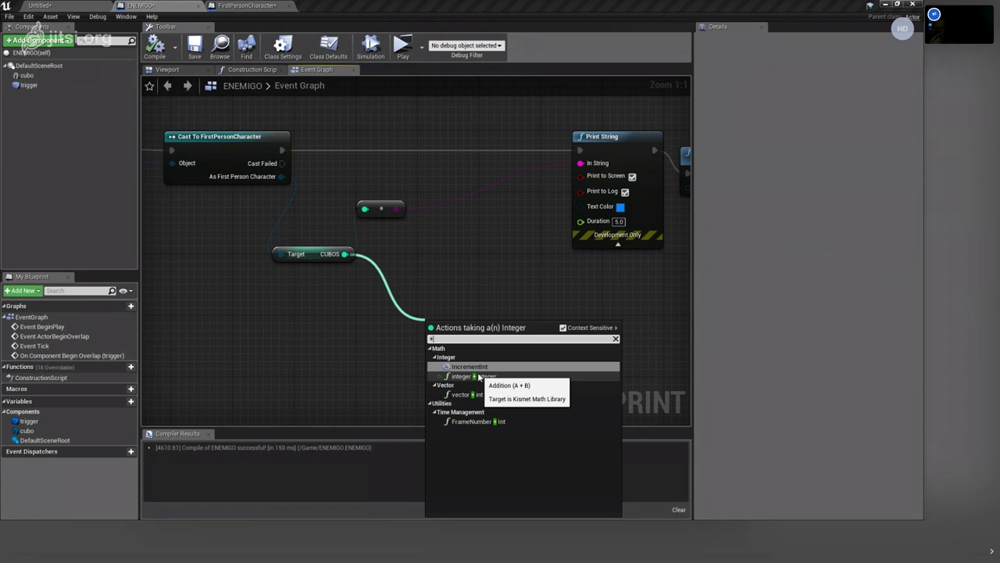
click(486, 378)
click(486, 378)
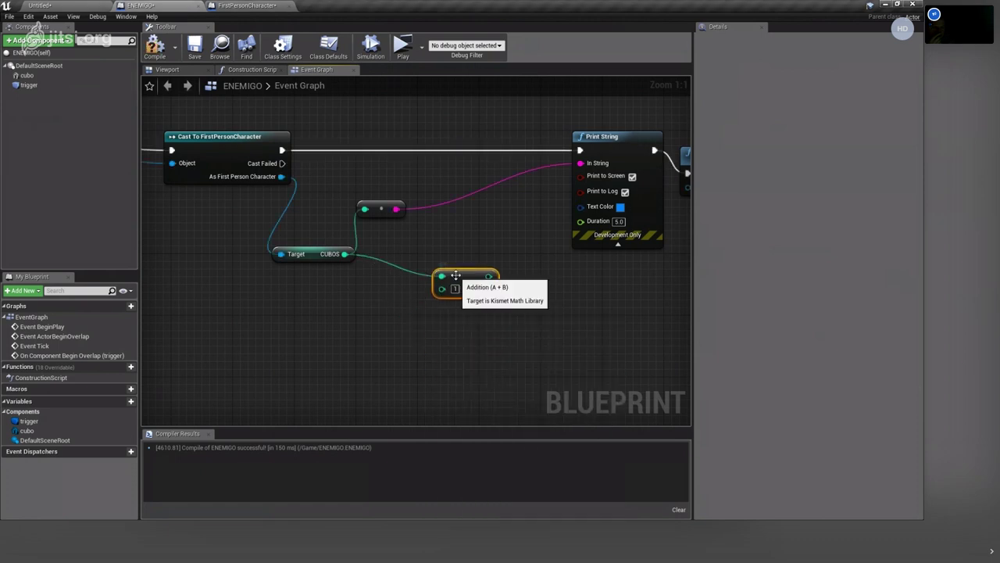
drag(457, 290, 449, 289)
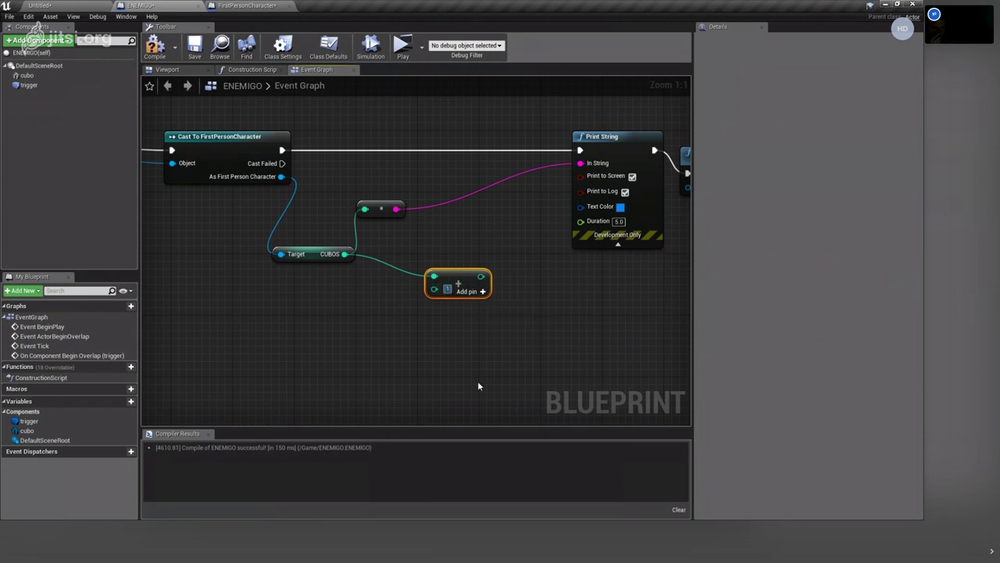
text(5)
click(482, 396)
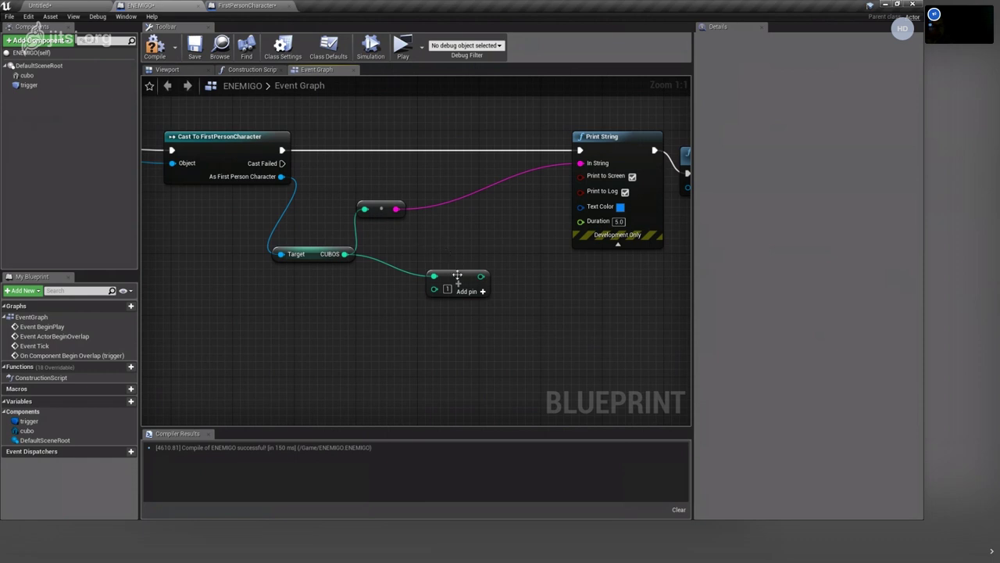
drag(457, 275, 428, 283)
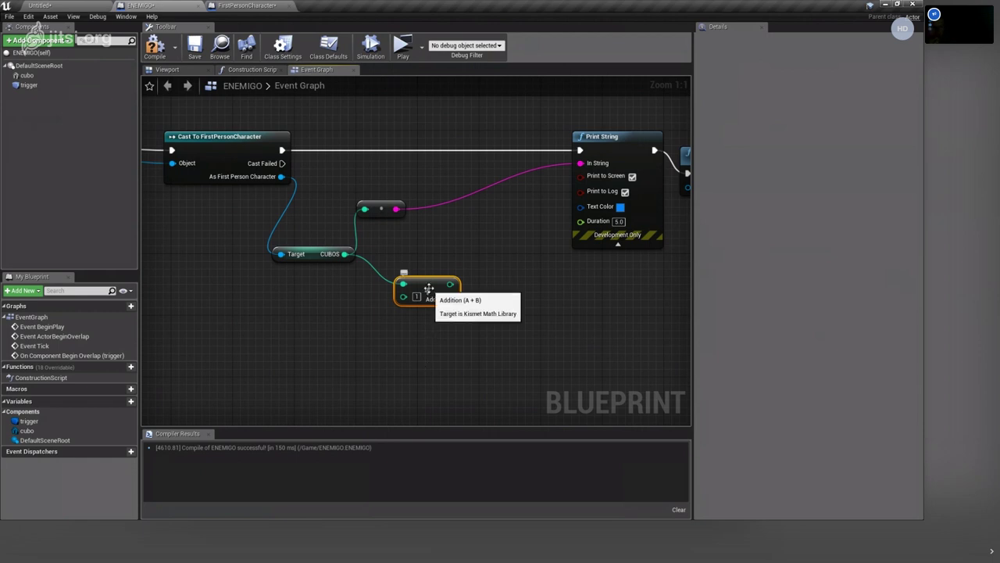
drag(432, 289, 432, 283)
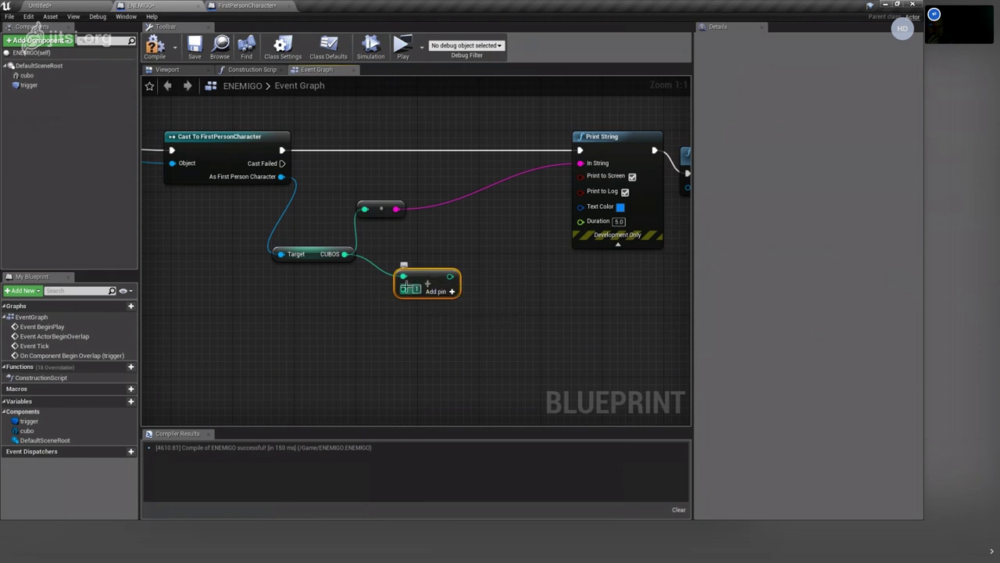
click(313, 257)
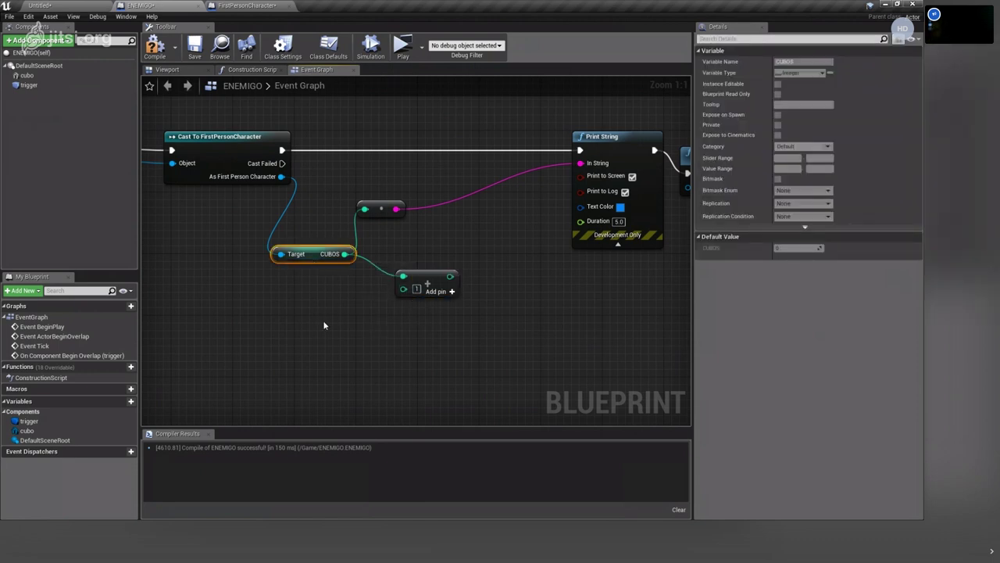
mouse_move(297, 328)
right_down()
mouse_move(362, 287)
mouse_move(438, 310)
mouse_move(422, 293)
right_up()
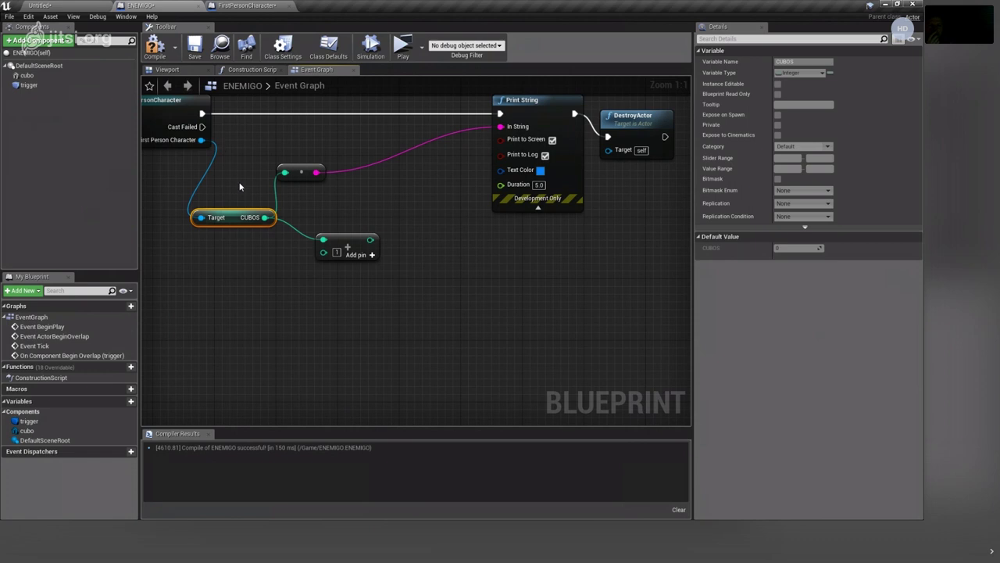
Add a SET CUBOS node targeting the cast First Person Character, placed beside Print String.
mouse_move(201, 140)
mouse_down()
mouse_move(255, 361)
mouse_move(294, 364)
mouse_up()
text(c)
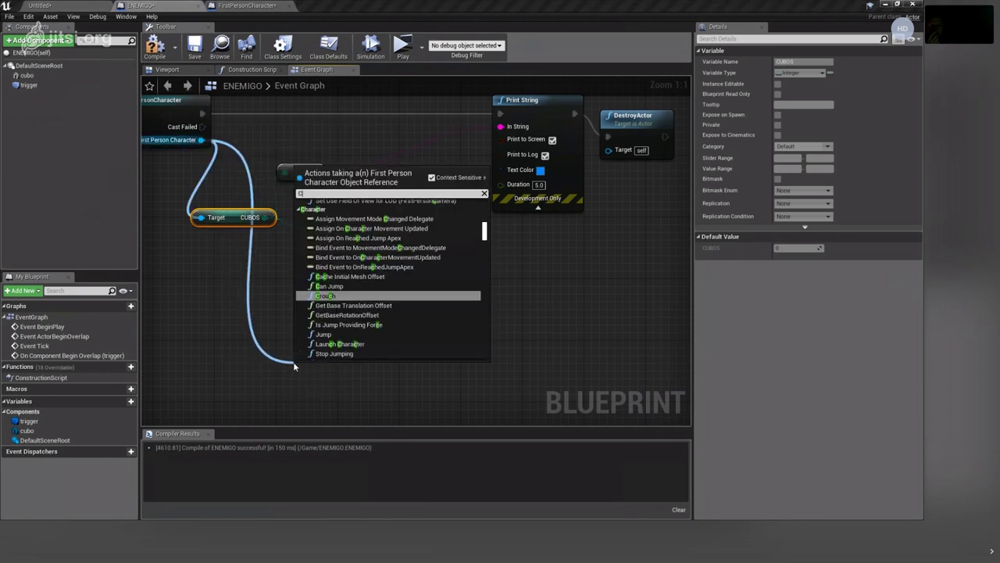
text(UBOS)
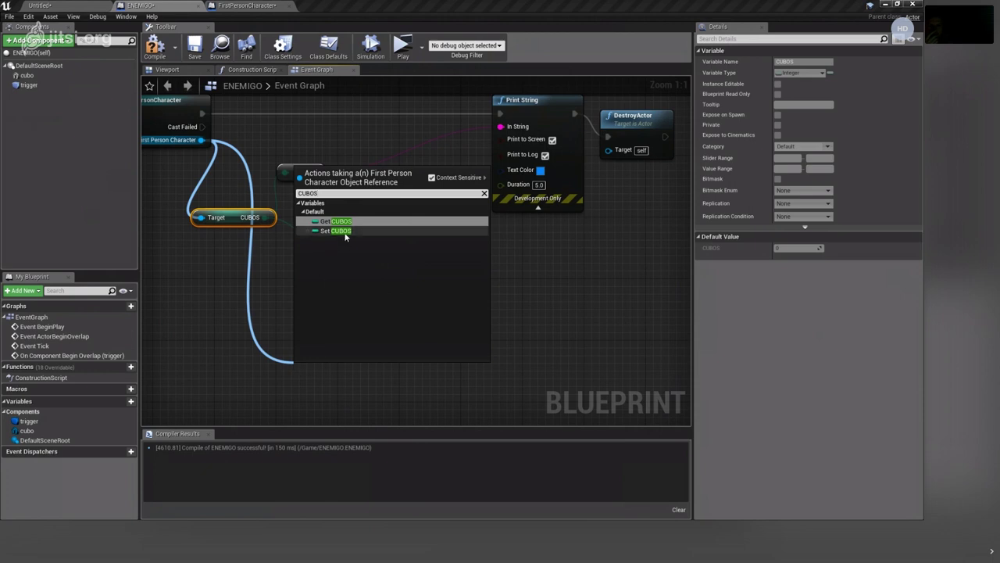
click(342, 231)
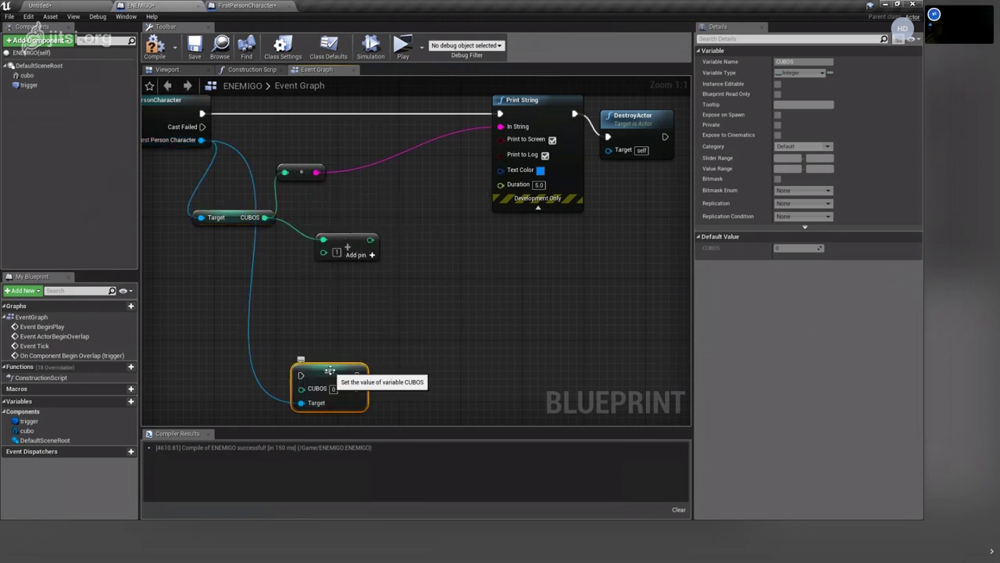
drag(330, 371, 416, 179)
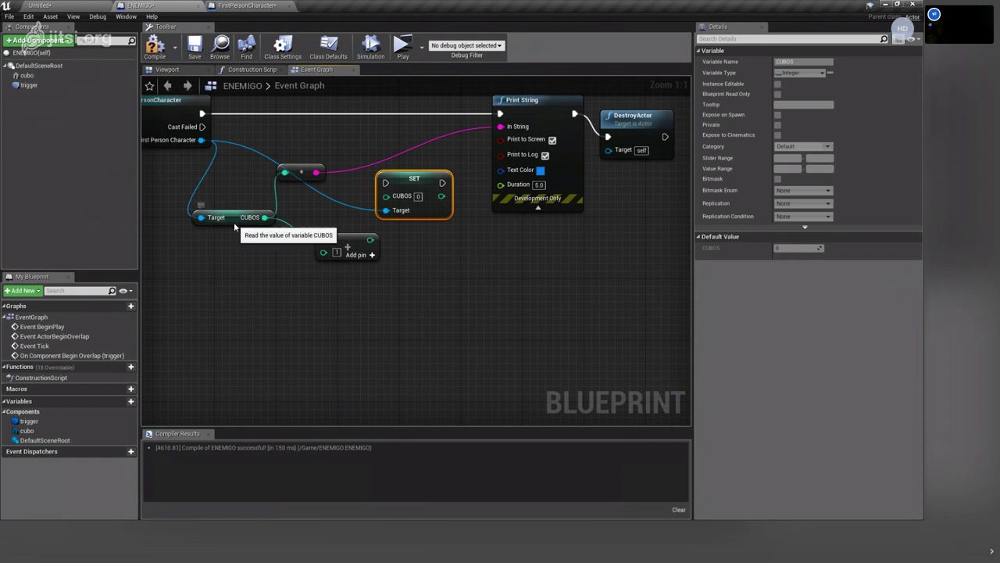
Wire the CUBOS getter into the Add node's input and tidy both nodes' positions.
drag(235, 223, 219, 231)
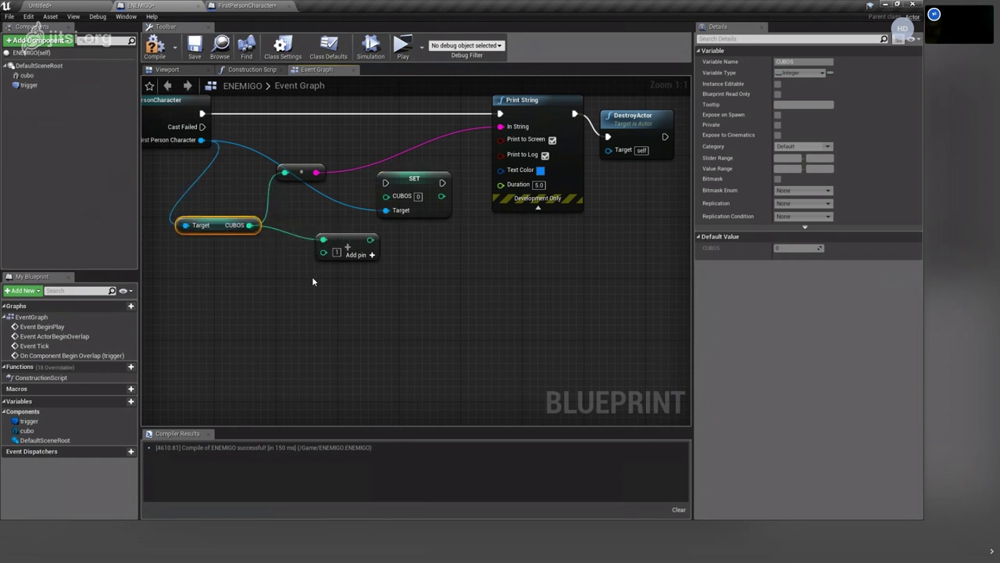
mouse_move(248, 225)
mouse_down()
mouse_move(211, 217)
mouse_move(323, 240)
mouse_up()
click(182, 278)
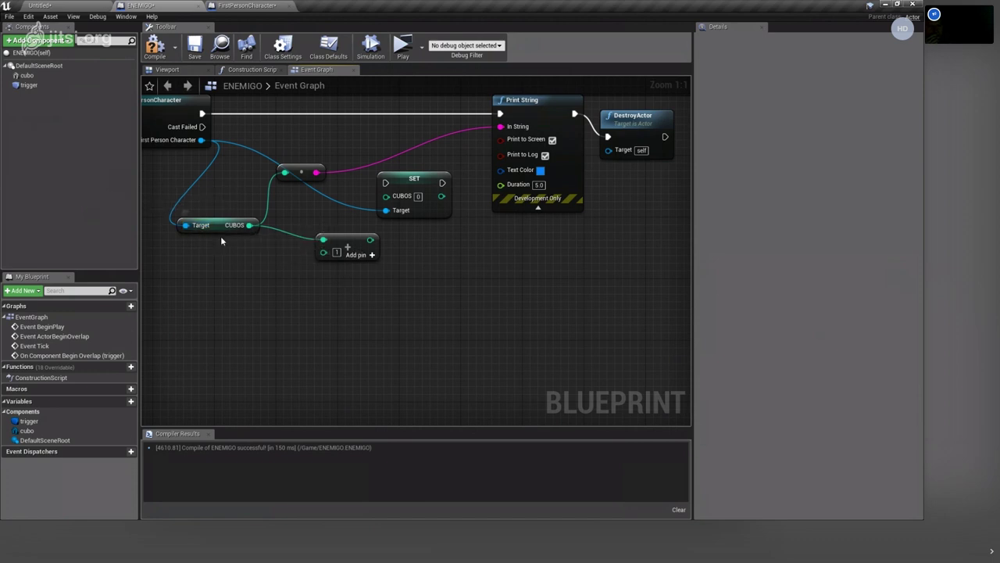
drag(222, 227, 217, 195)
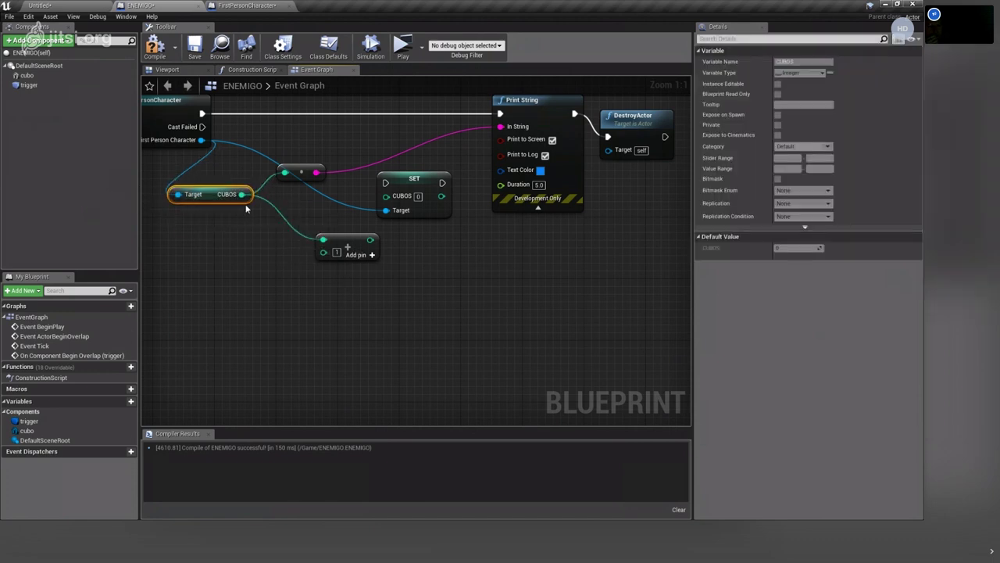
drag(348, 242, 293, 242)
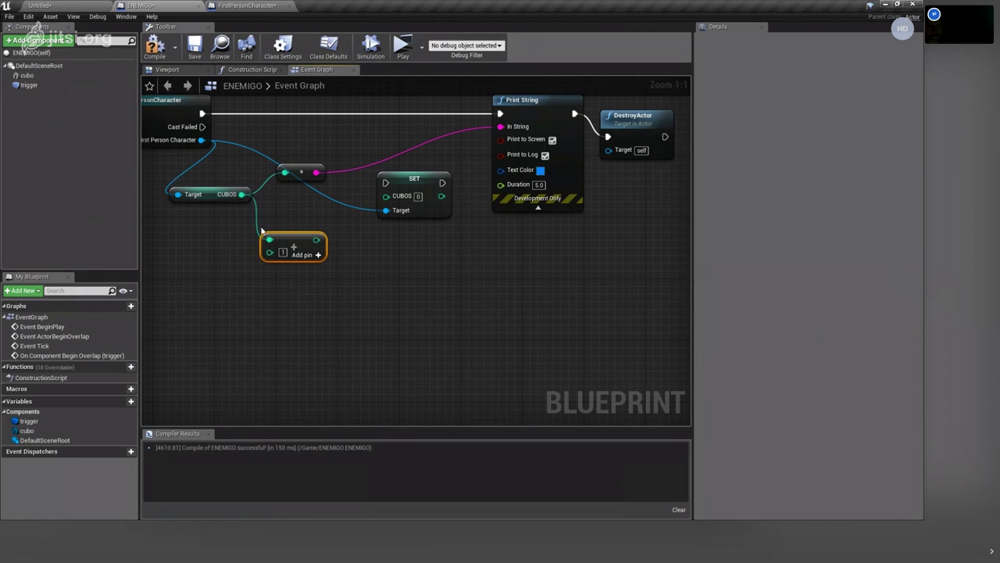
Route execution from Cast through SET CUBOS into Print String, feeding SET with the Add result.
click(420, 178)
mouse_move(201, 113)
mouse_down()
mouse_move(386, 183)
mouse_move(500, 114)
mouse_up()
drag(415, 179, 415, 110)
right_drag(421, 197, 466, 257)
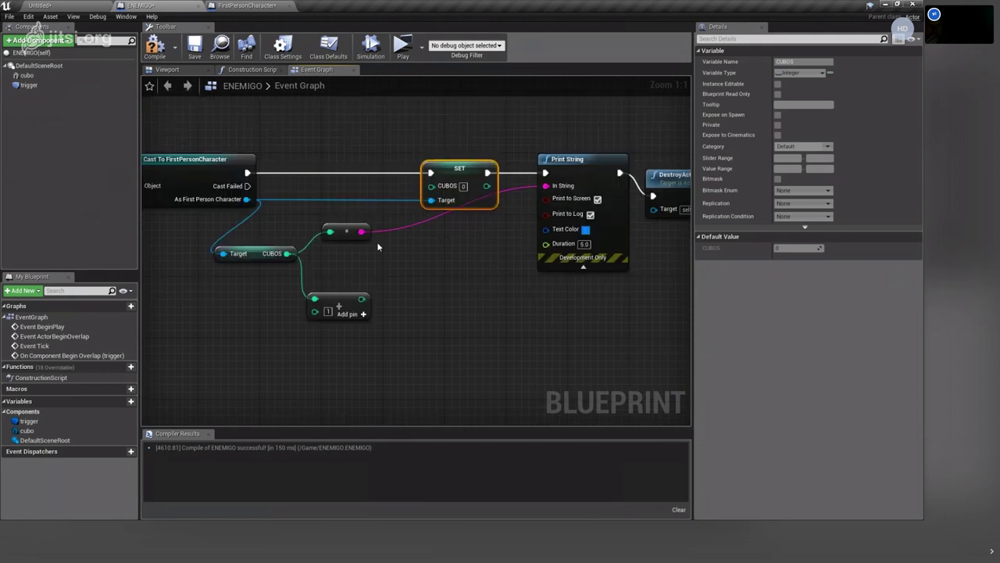
drag(450, 181, 419, 173)
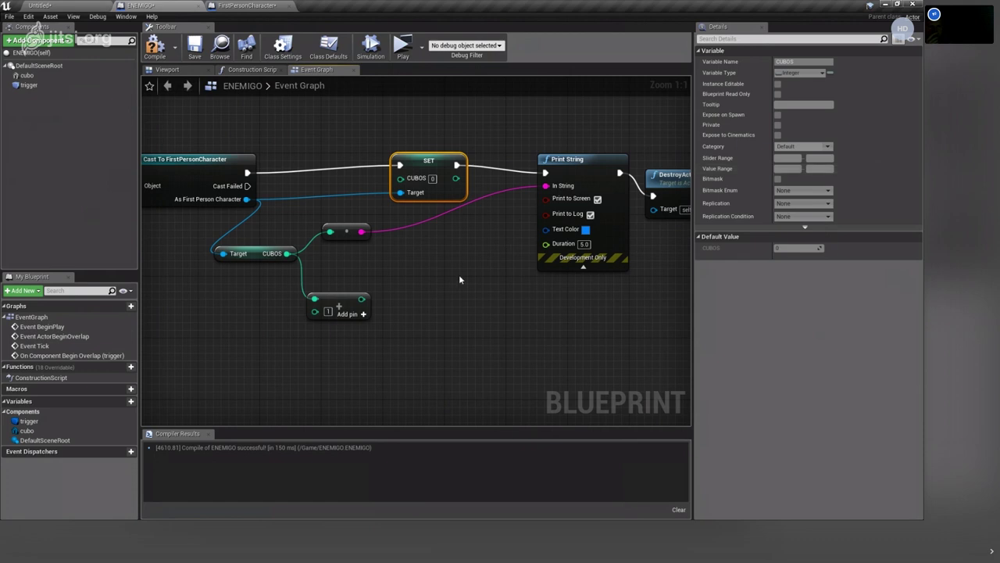
mouse_move(361, 298)
mouse_down()
mouse_move(388, 182)
mouse_move(402, 180)
mouse_up()
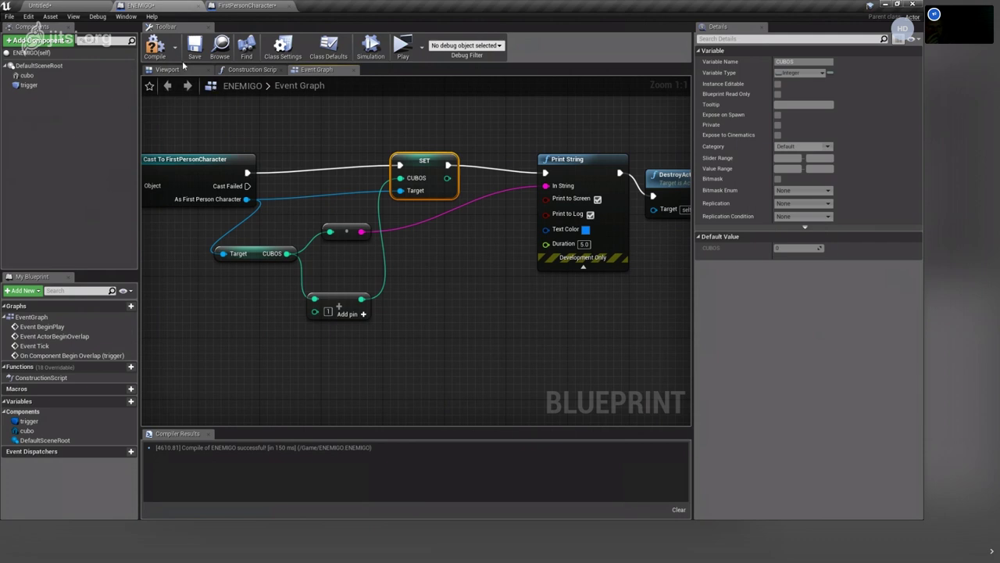
Recompile ENEMIGO with F7 and frame the whole overlap-to-Destroy Actor chain.
key(F7)
right_drag(457, 298, 612, 332)
scroll(359, 346, down, 3)
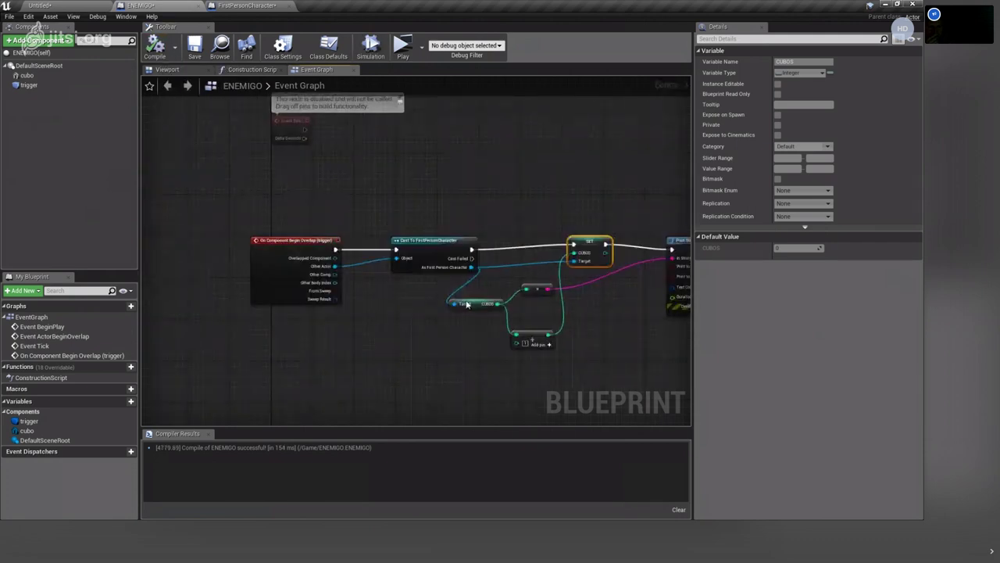
right_drag(616, 301, 533, 302)
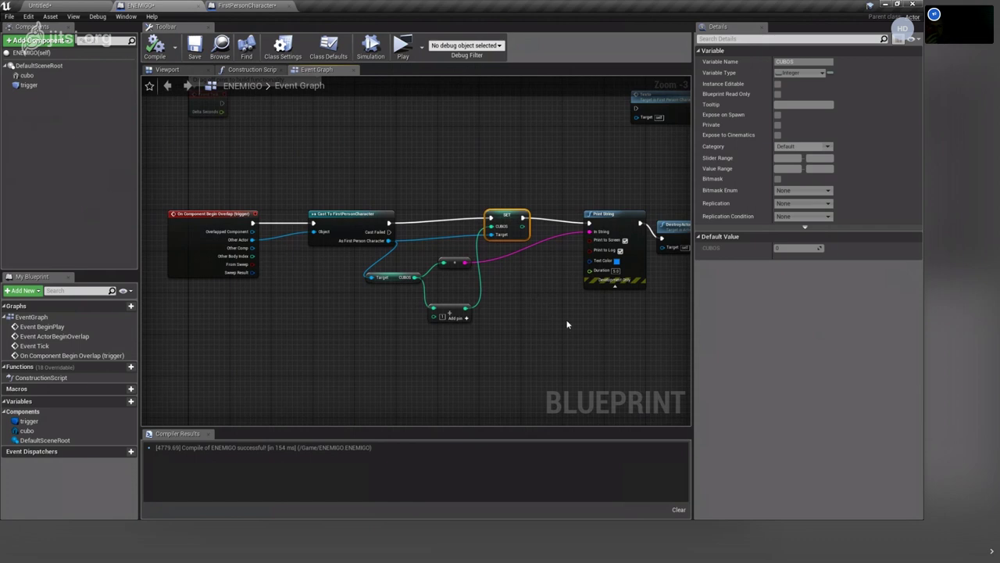
right_drag(568, 324, 496, 315)
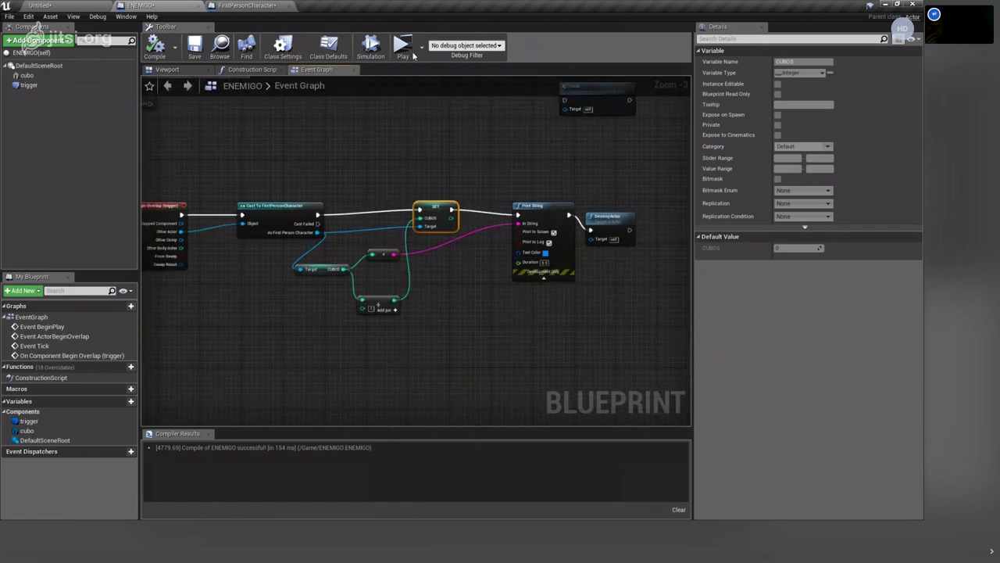
Play-test the level full screen, walking the player over the blue cube, then stop with Esc.
click(402, 47)
click(743, 85)
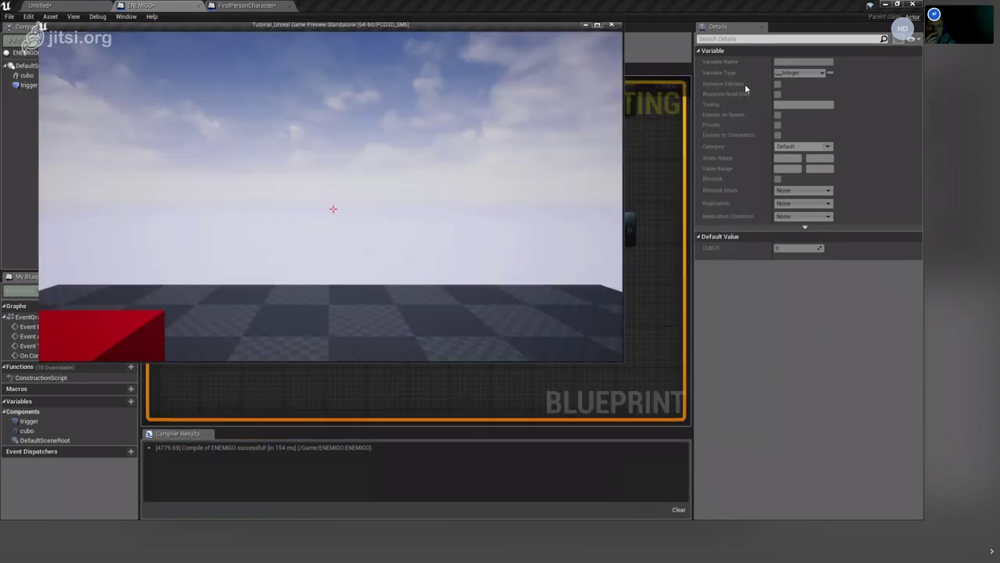
key(w)
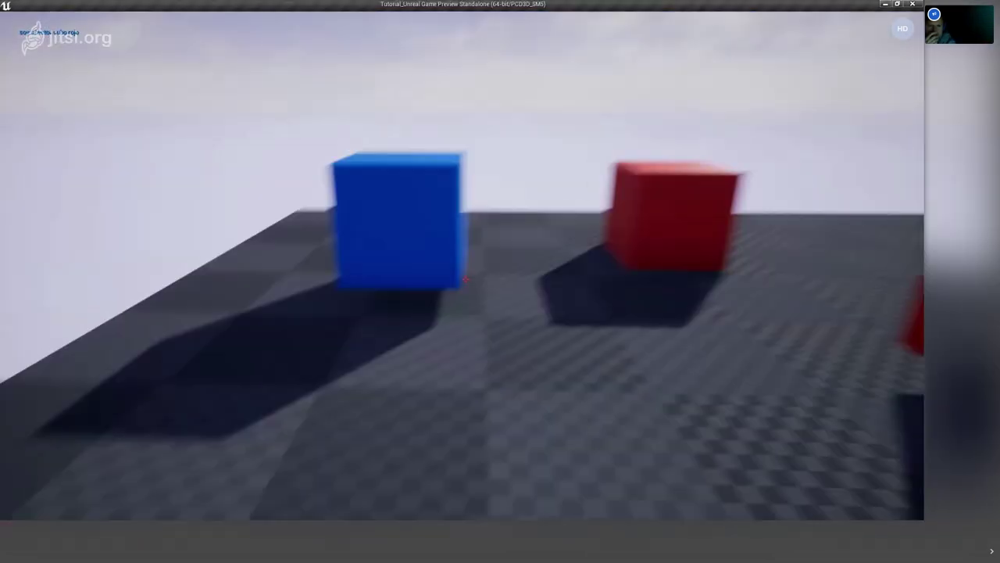
key(w)
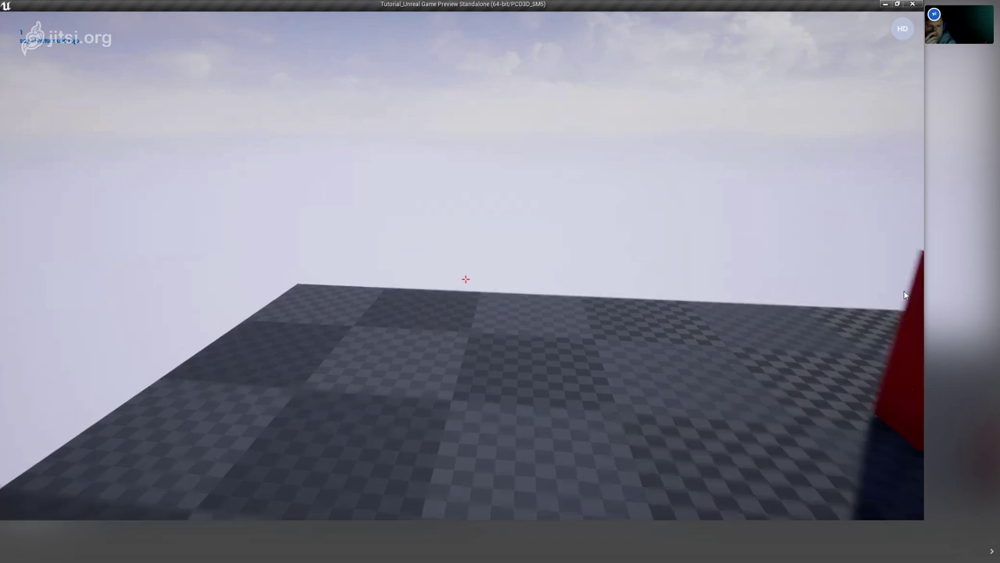
mouse_move(924, 277)
key(Escape)
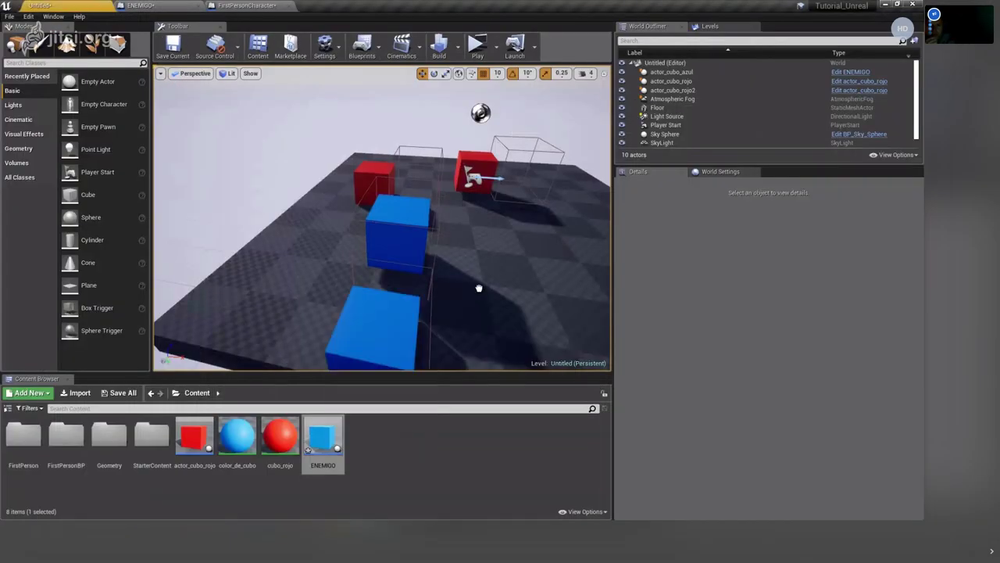
Place an ENEMIGO instance in the level and delete both red cubes.
drag(321, 444, 547, 262)
click(462, 160)
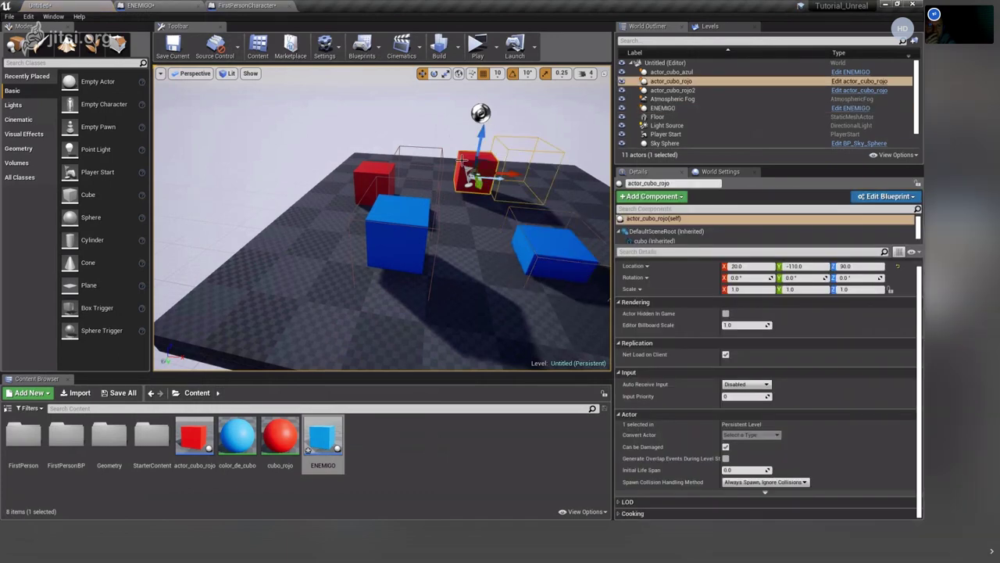
key(Delete)
click(367, 172)
key(Delete)
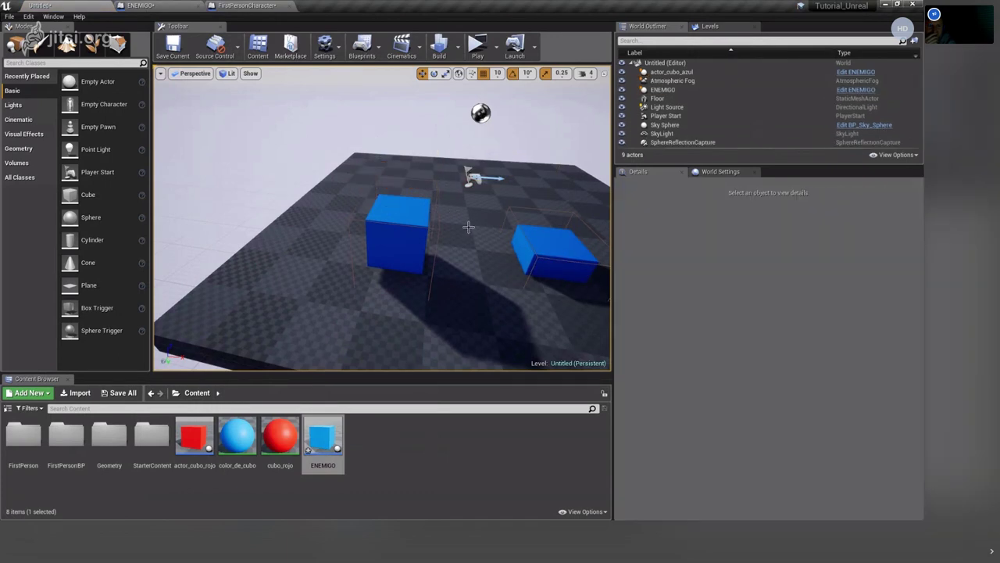
Raise the ENEMIGO cube above the floor and lower actor_cubo_azul to Z 70.
scroll(471, 245, down, 4)
click(471, 245)
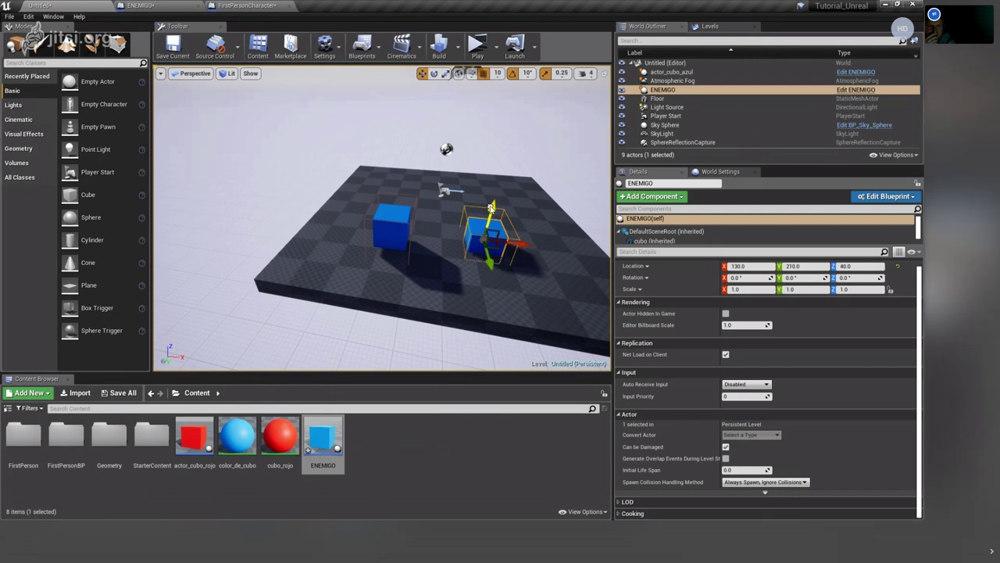
drag(490, 207, 494, 193)
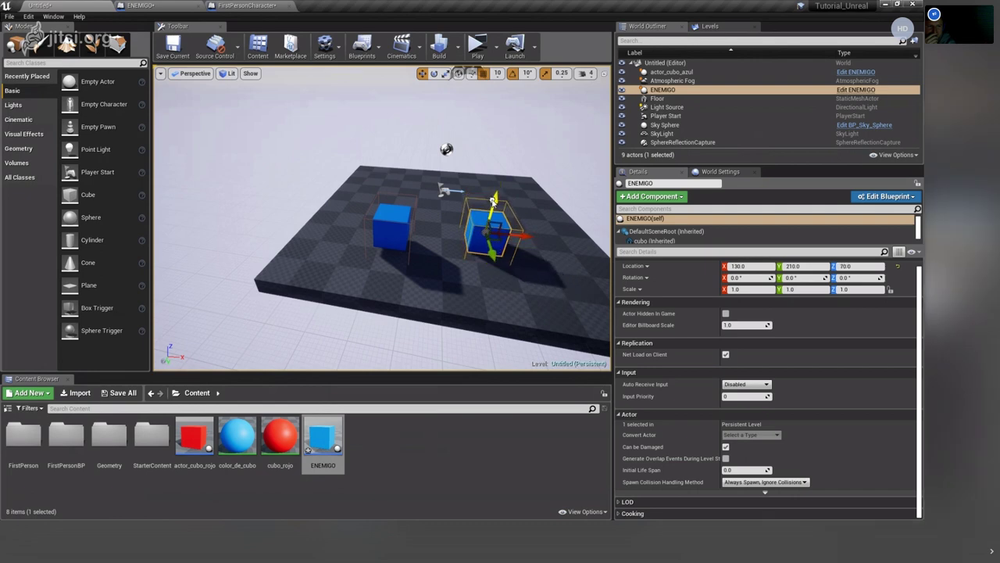
click(399, 224)
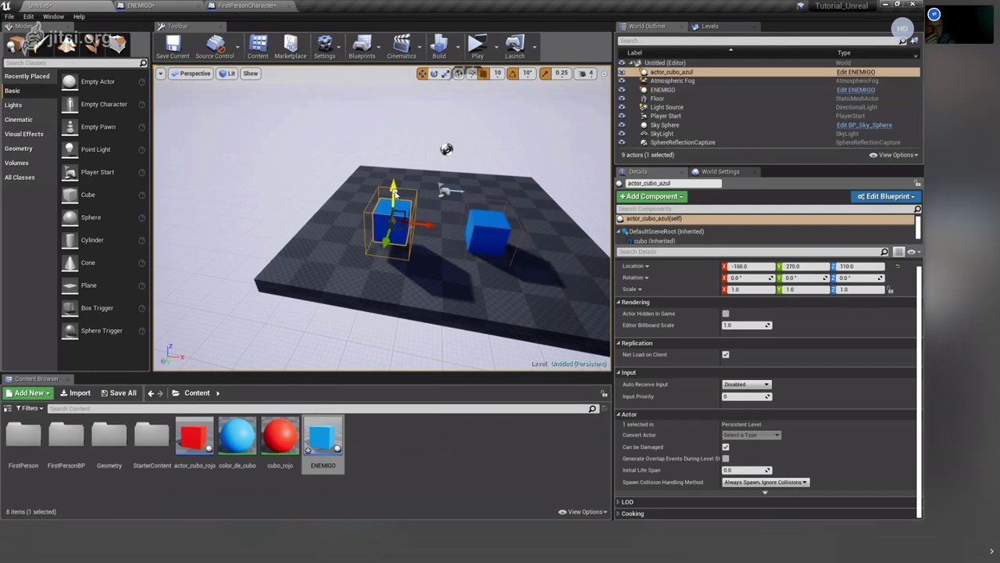
drag(397, 199, 395, 207)
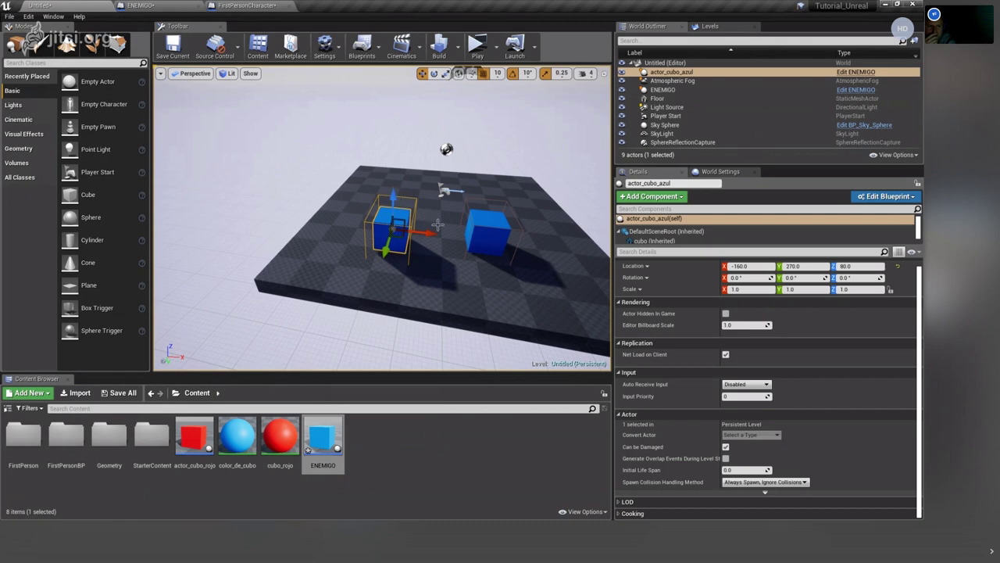
mouse_move(395, 207)
right_down()
mouse_move(401, 279)
mouse_move(368, 282)
right_up()
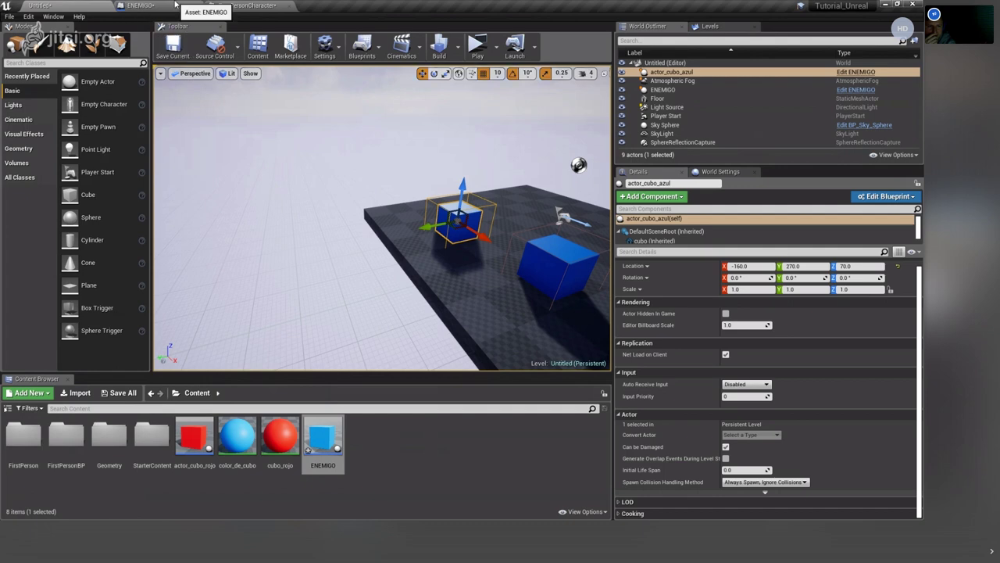
Bring up ENEMIGO's component viewport with the camera close to the cube.
click(175, 5)
click(166, 68)
mouse_move(432, 285)
mouse_down()
mouse_move(240, 282)
mouse_move(298, 278)
mouse_move(193, 144)
mouse_up()
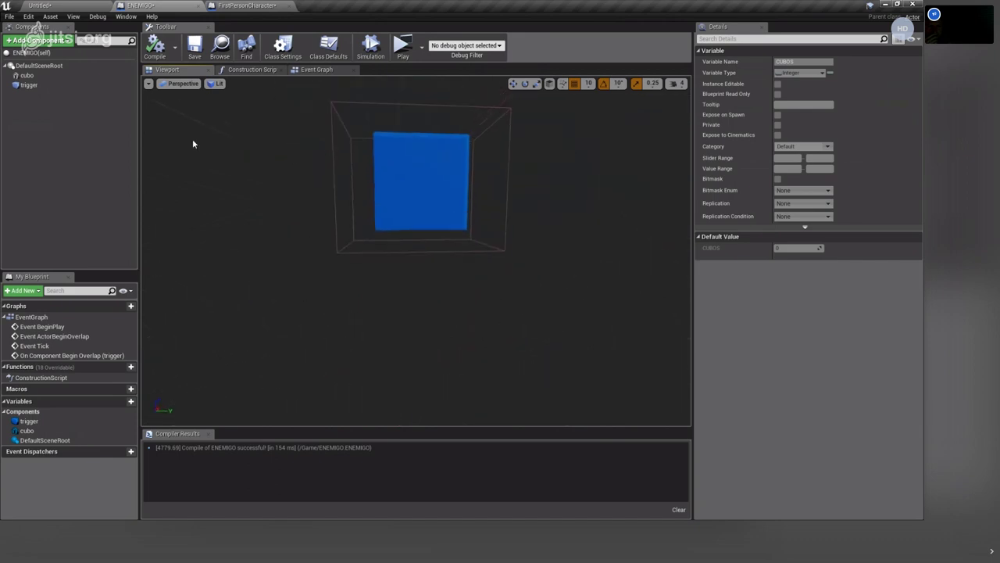
Raise ENEMIGO's trigger box to Z 20, recompile, and return to FirstPersonCharacter's event graph.
click(28, 85)
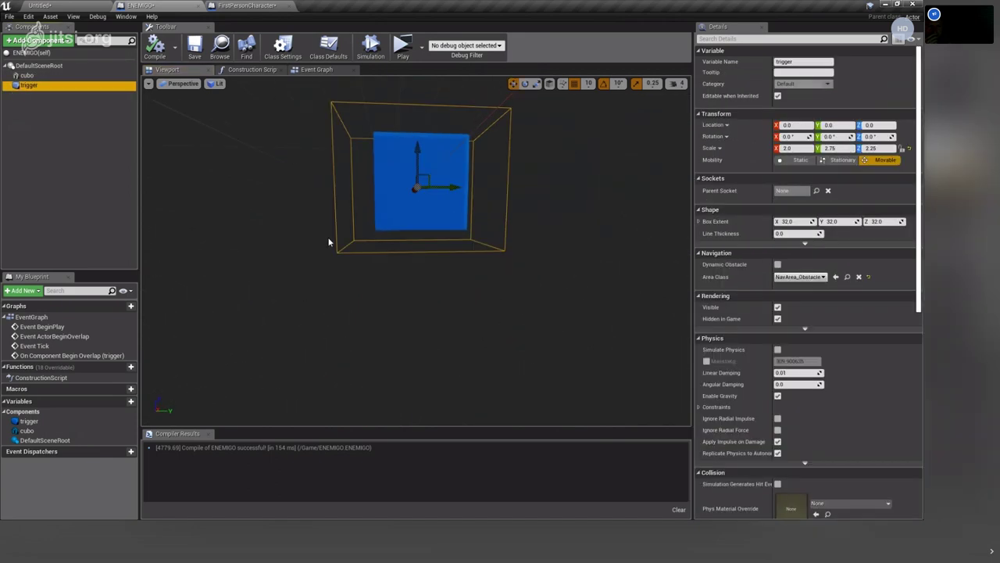
click(336, 235)
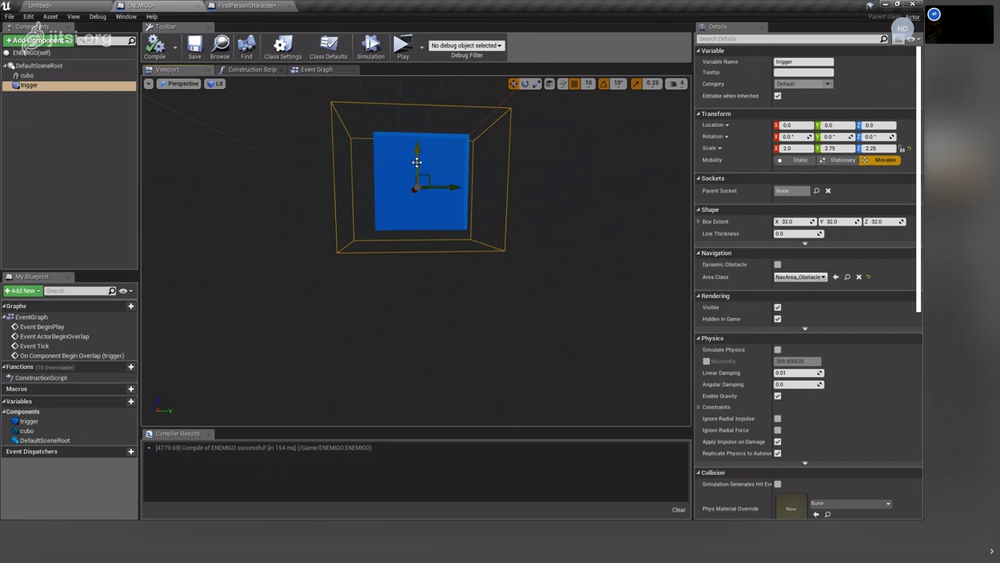
drag(417, 151, 417, 129)
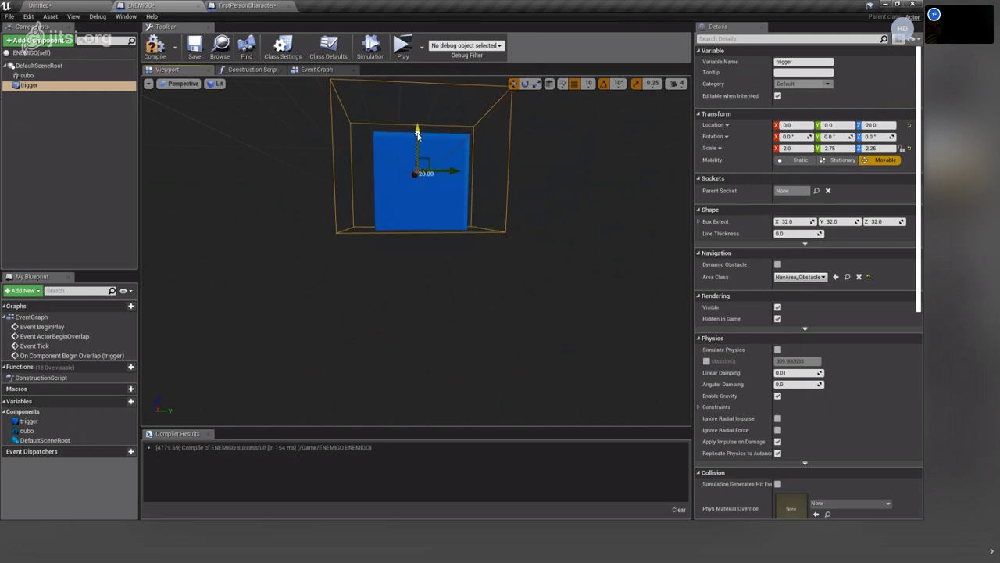
click(161, 49)
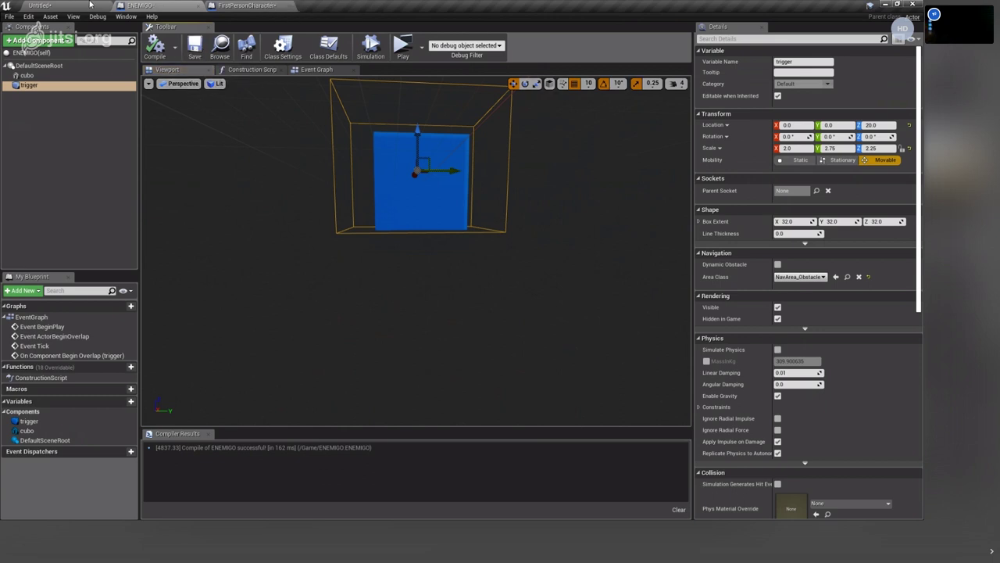
click(249, 6)
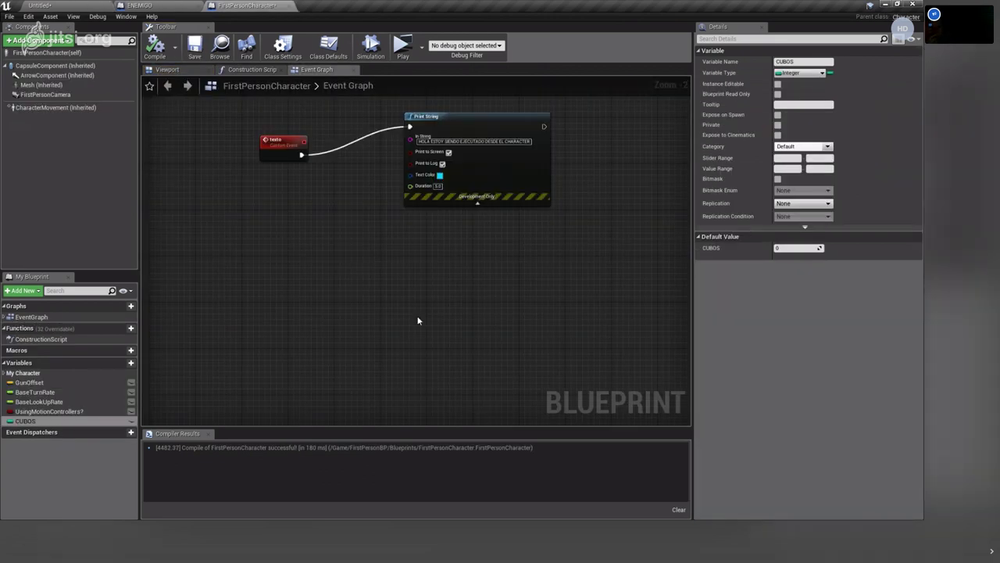
right_drag(417, 321, 428, 354)
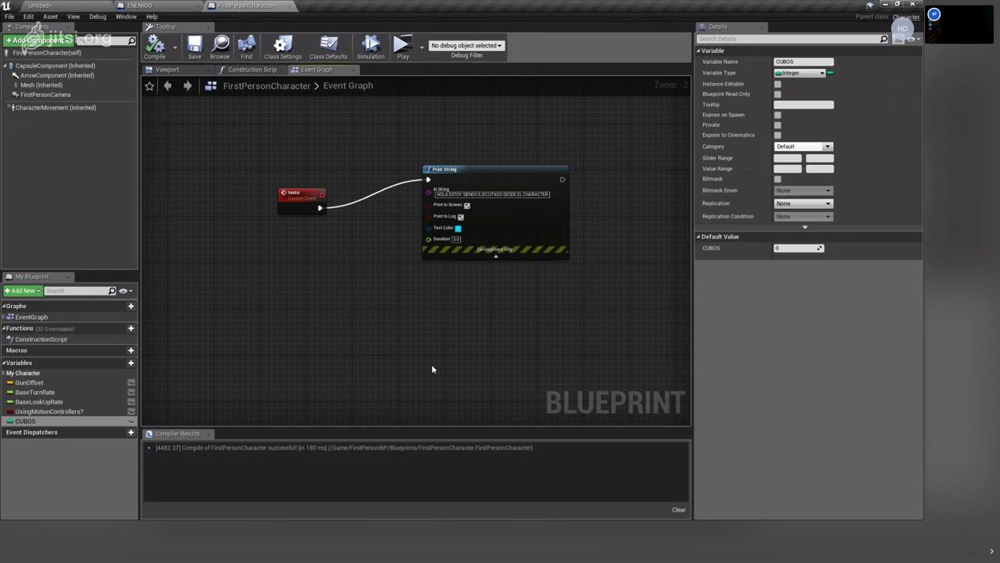
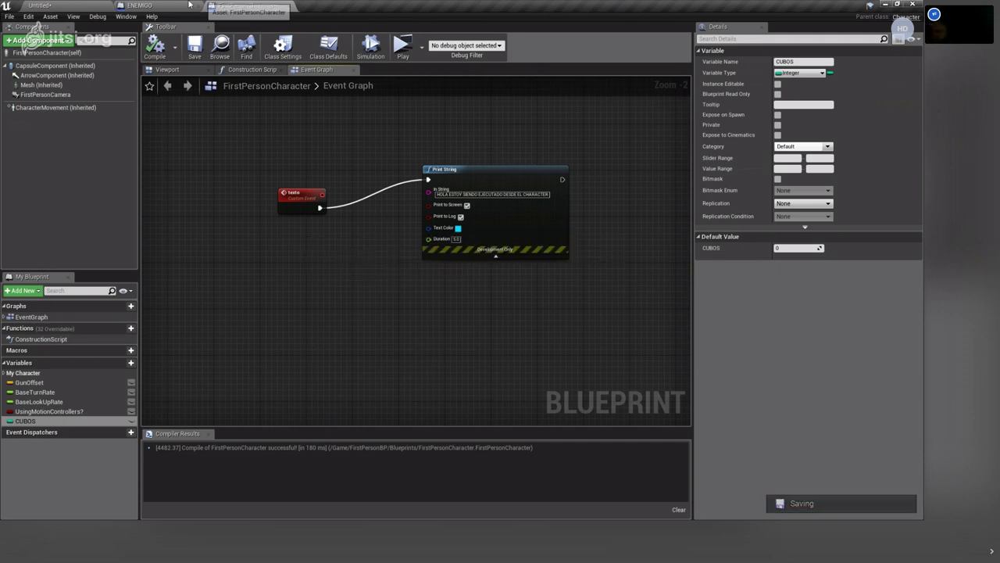
View the ENEMIGO blueprint's Event Graph, then return to the level editor.
click(156, 6)
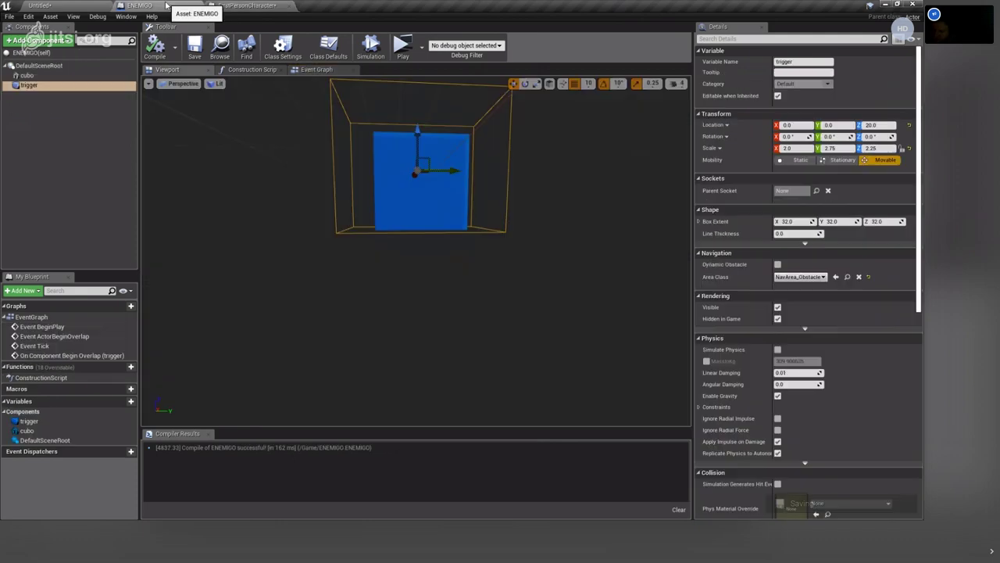
click(317, 70)
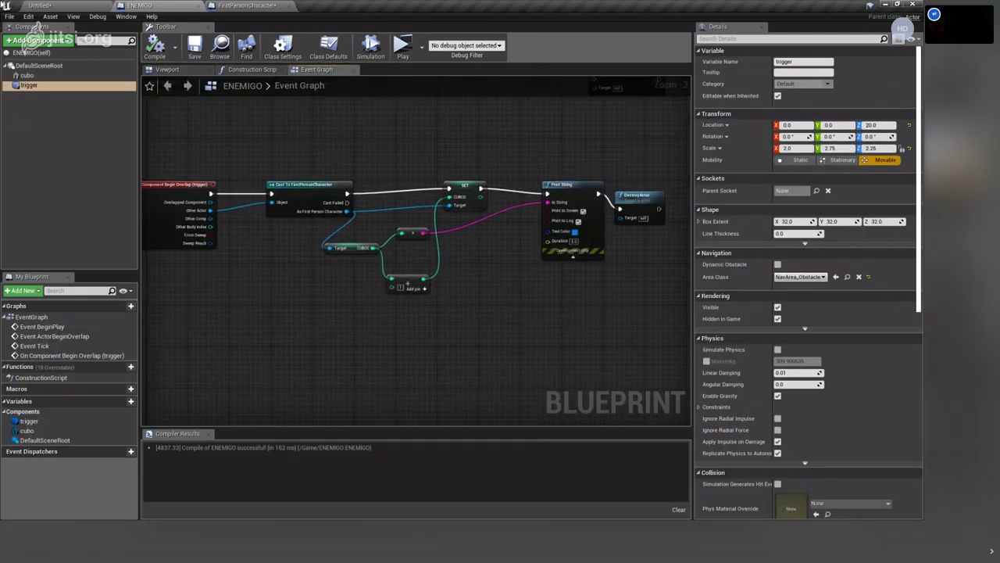
click(39, 6)
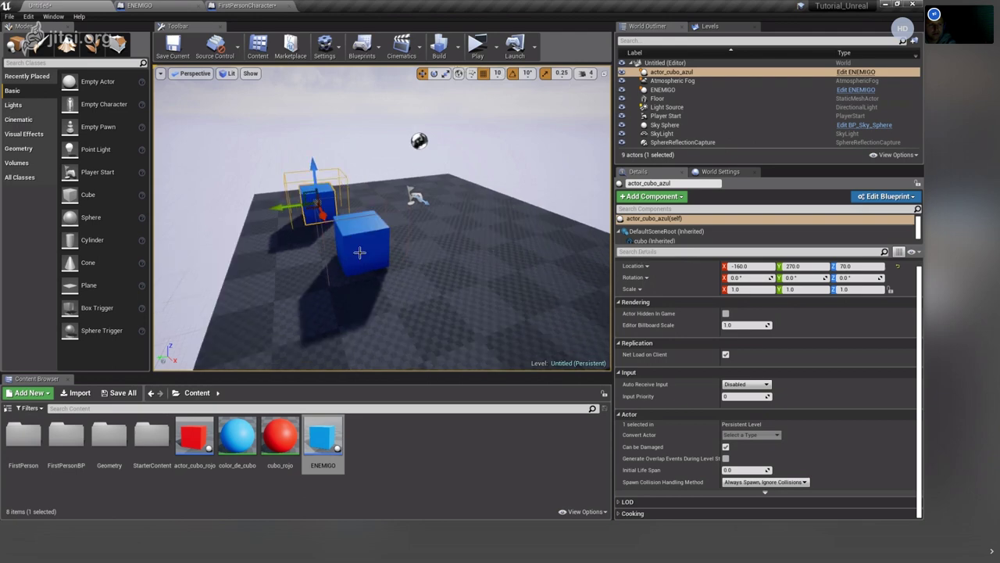
Place a second ENEMIGO cube, ENEMIGO2, at the floor's far right, lowered to Z 40, and play.
drag(323, 438, 491, 185)
drag(506, 151, 506, 155)
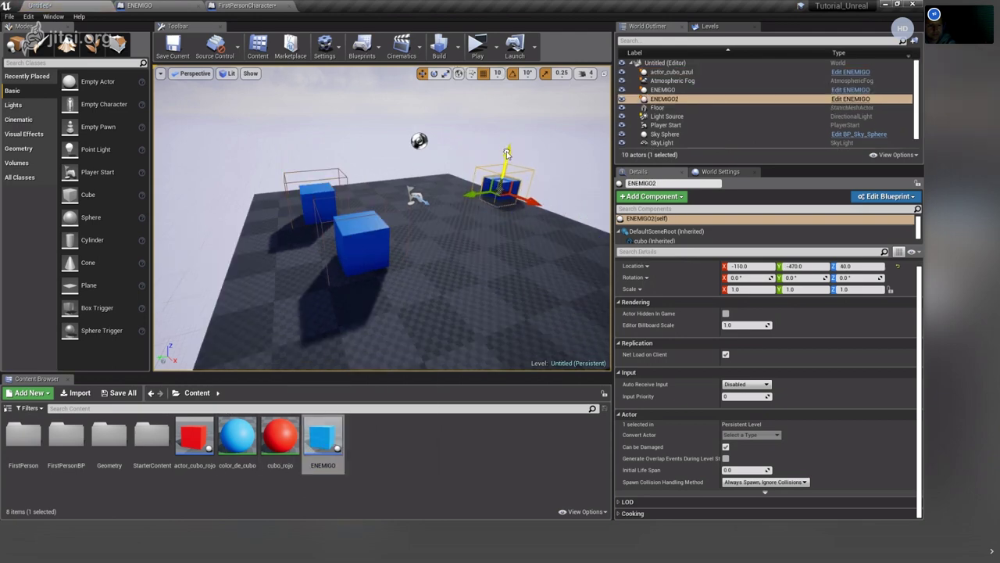
key(alt+p)
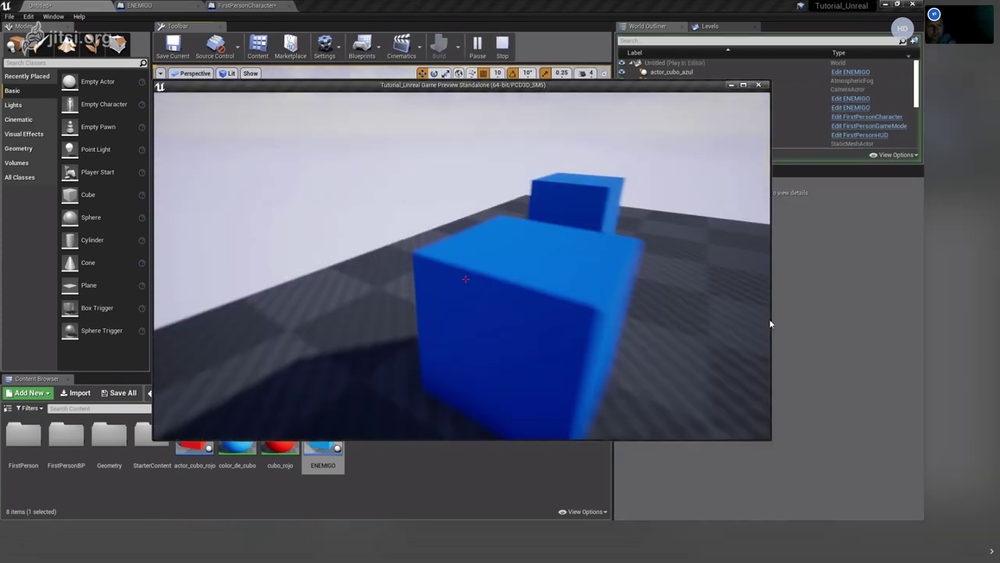
Walk into the blue cubes to collect them, counting up to 3, then stop the preview.
key(w)
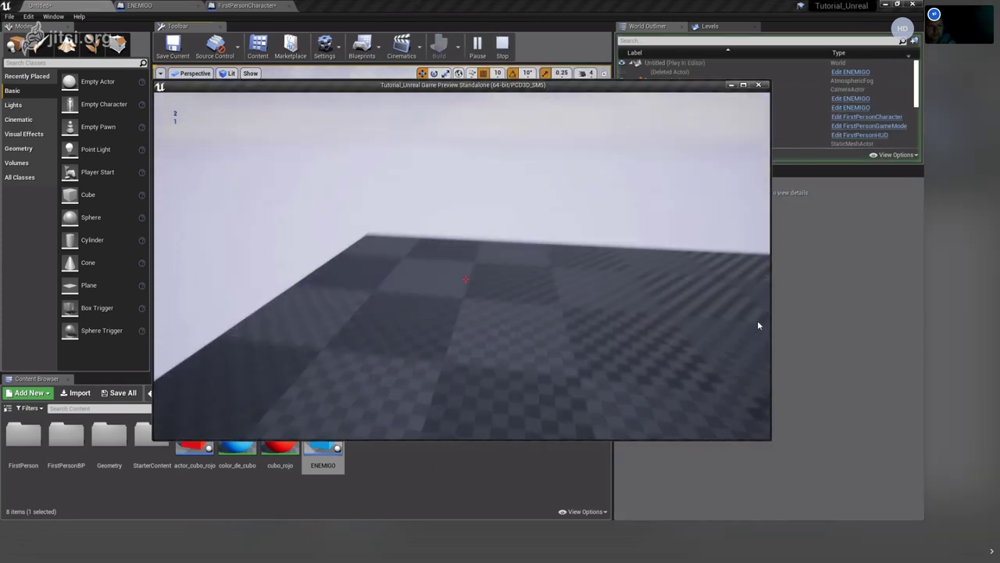
key(w)
key(w)
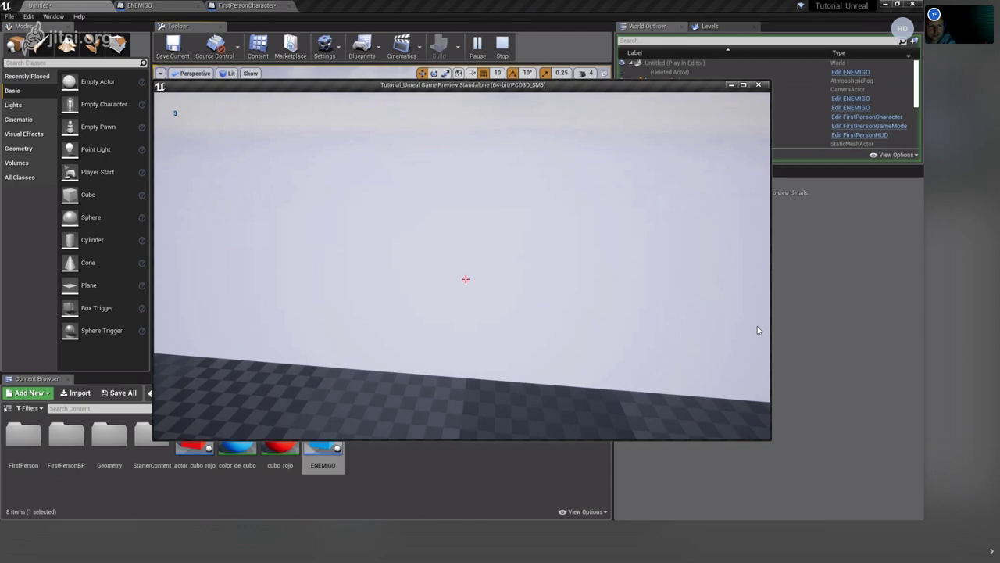
key(Escape)
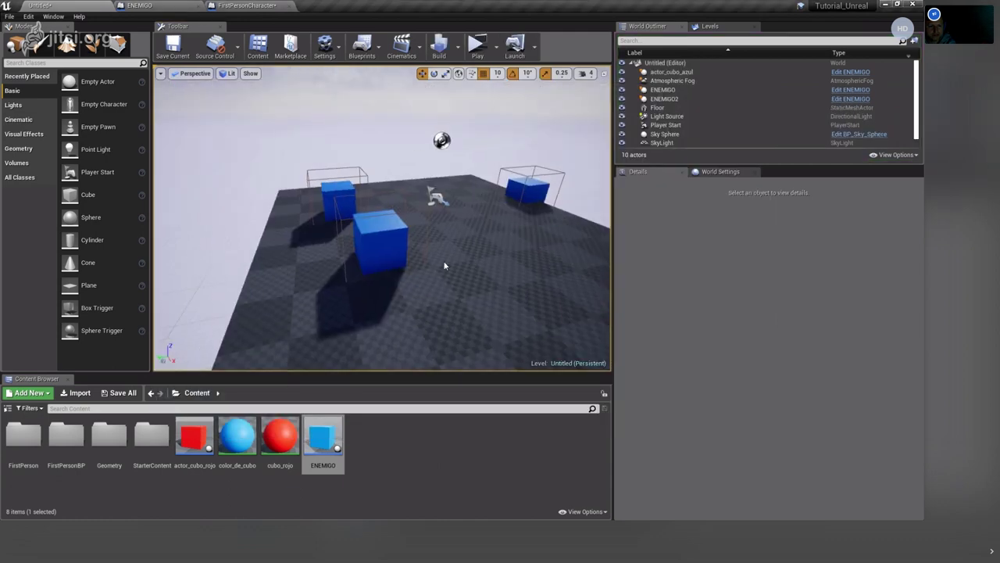
Select the far cube ENEMIGO2 and lift it to location -110, -470, 80.
right_drag(444, 267, 449, 264)
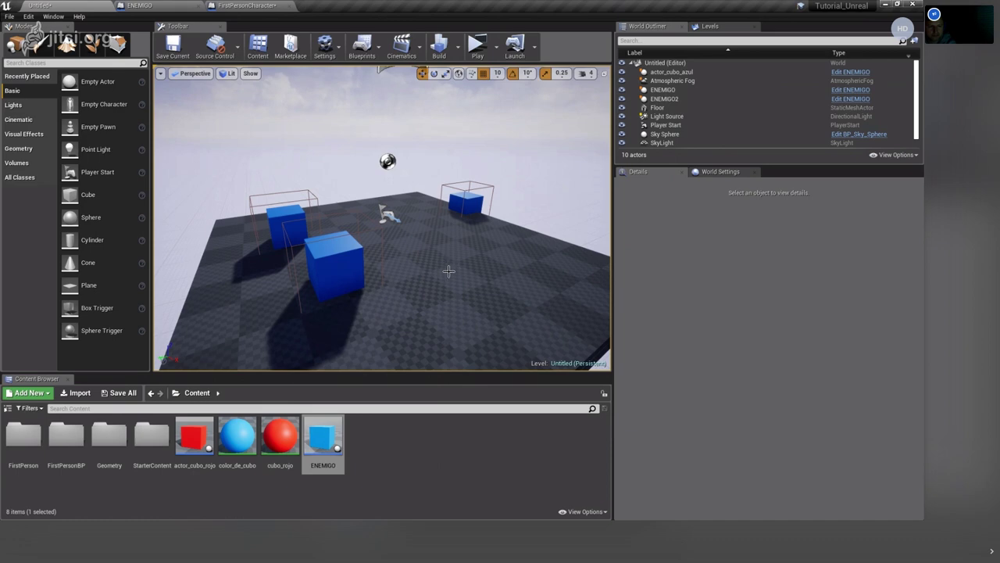
right_drag(446, 265, 444, 272)
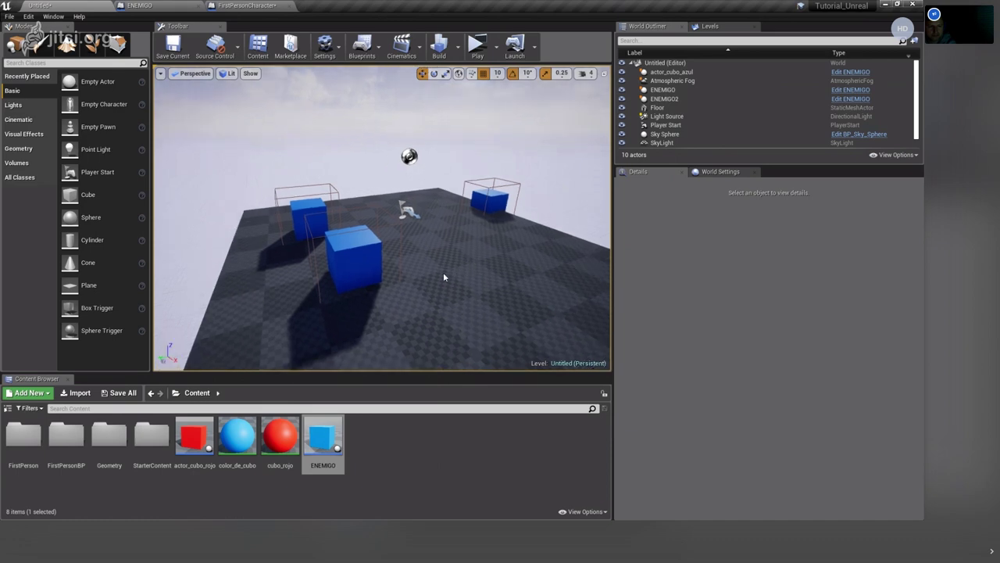
click(477, 200)
drag(482, 165, 484, 162)
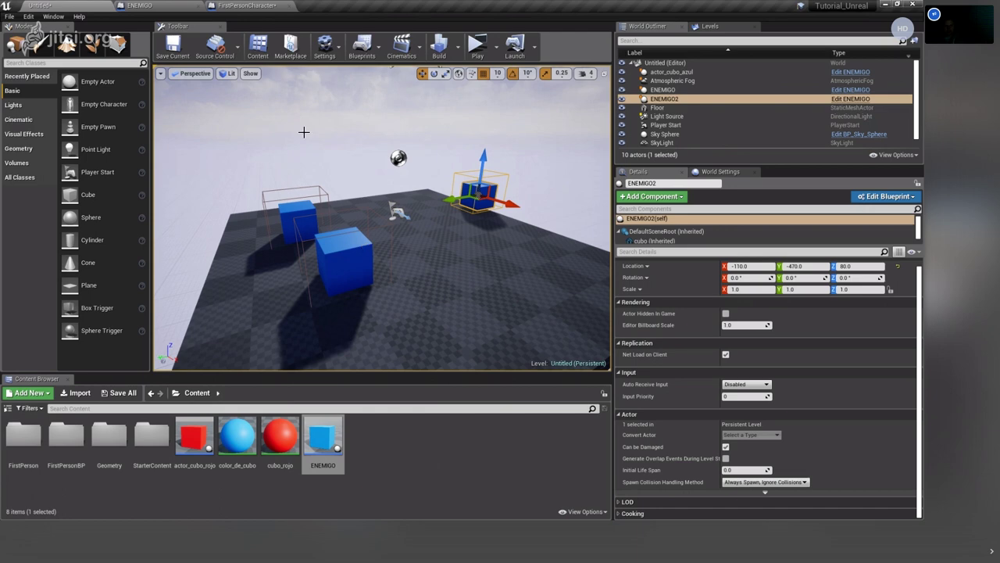
click(232, 4)
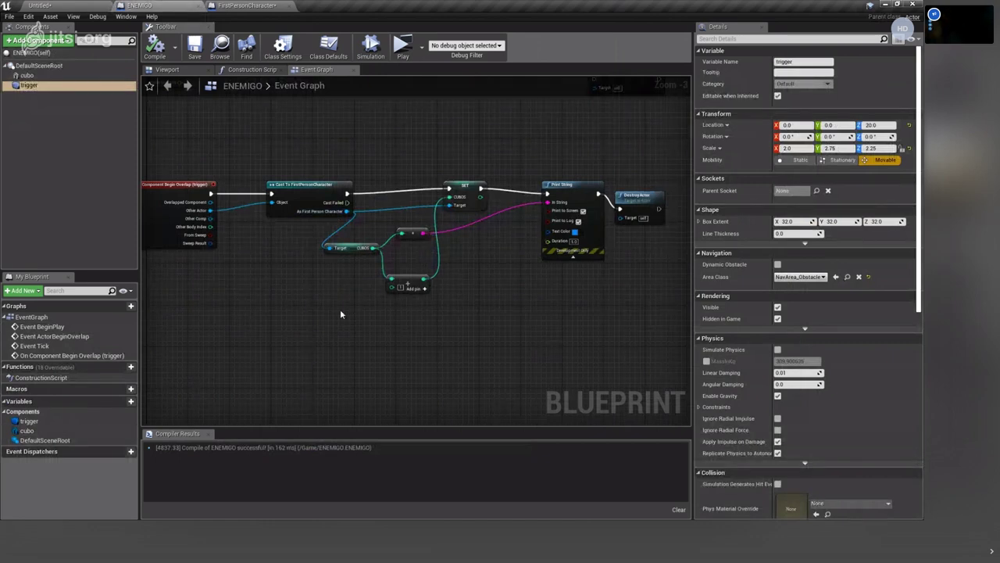
right_drag(340, 309, 368, 262)
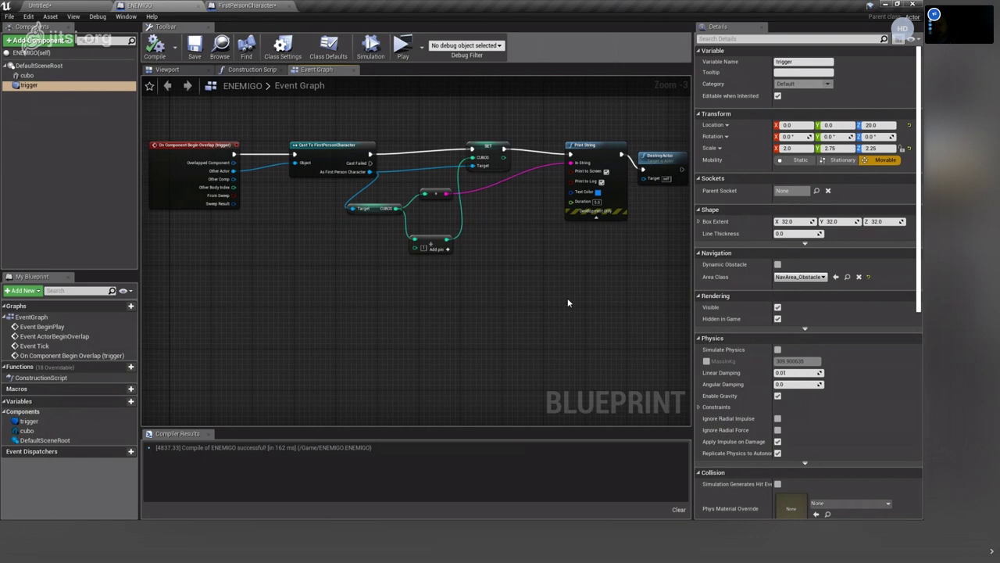
right_drag(567, 303, 407, 327)
scroll(404, 309, up, 2)
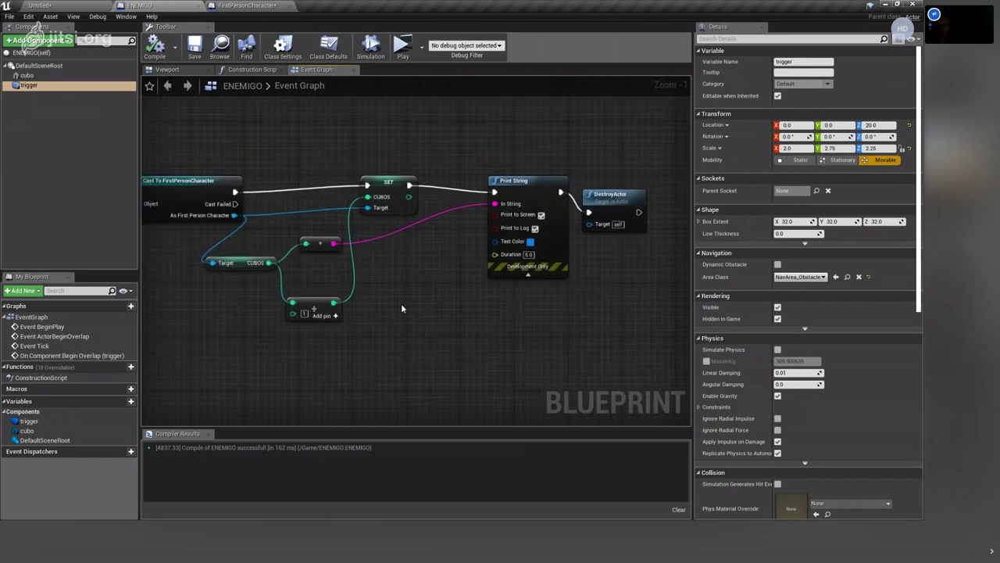
right_drag(402, 308, 456, 294)
scroll(456, 294, down, 3)
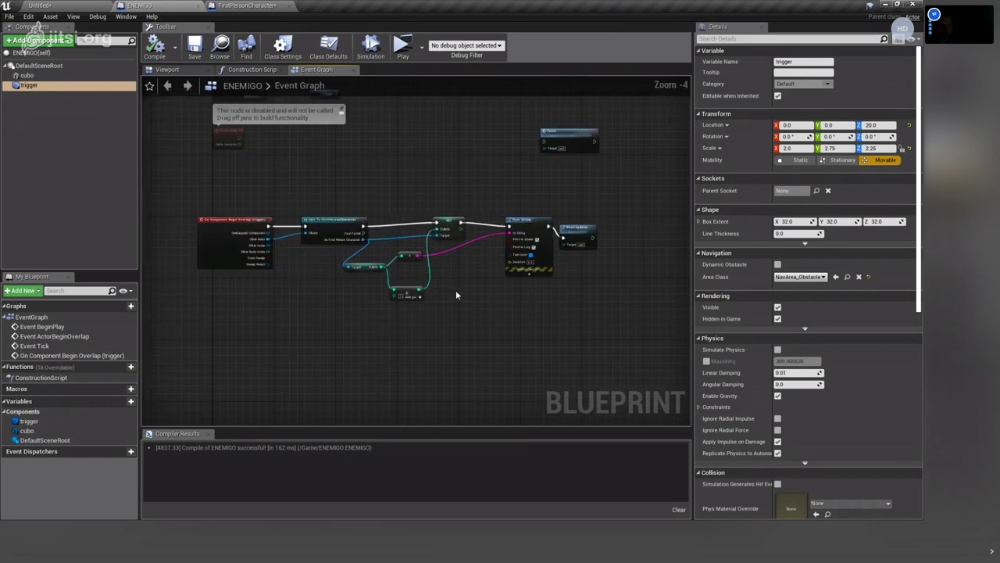
scroll(358, 317, up, 2)
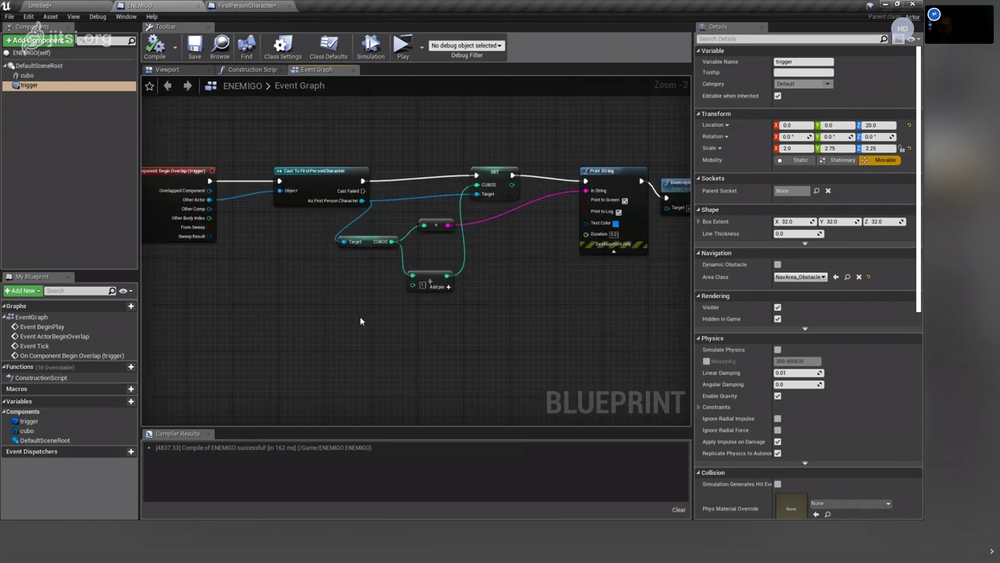
scroll(361, 320, up, 1)
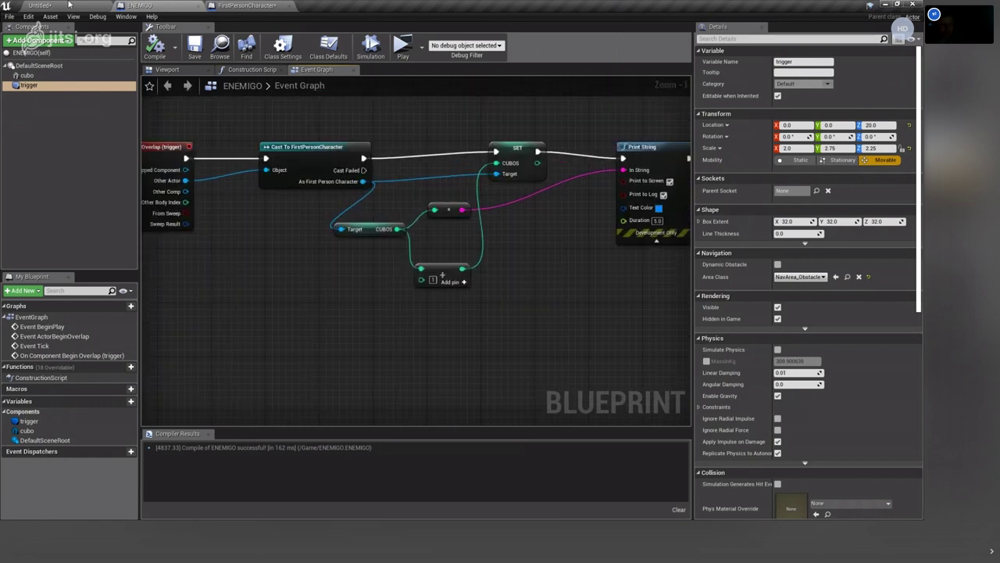
click(69, 5)
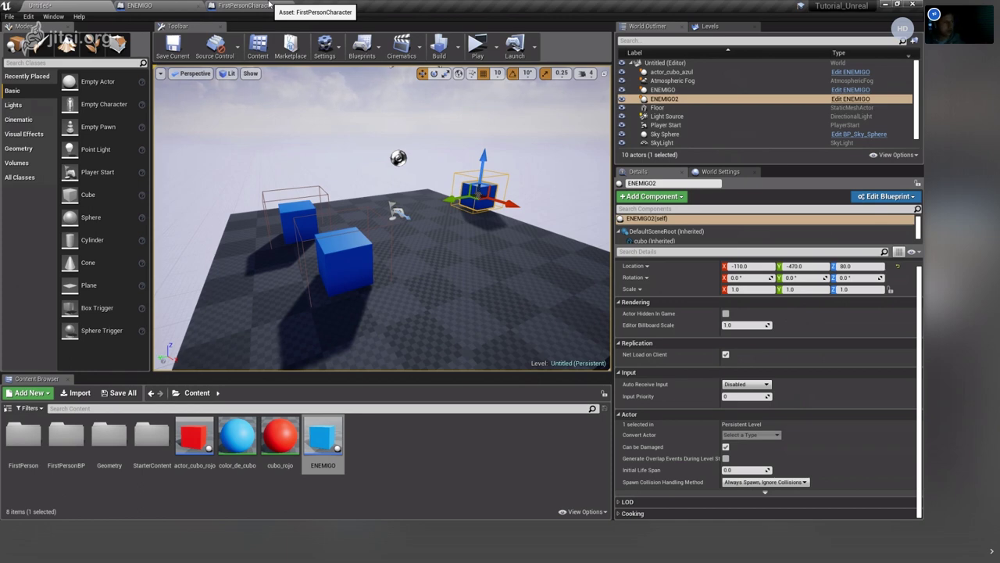
Move the front ENEMIGO cube along Y to 220.0 and frame it in the view.
click(325, 265)
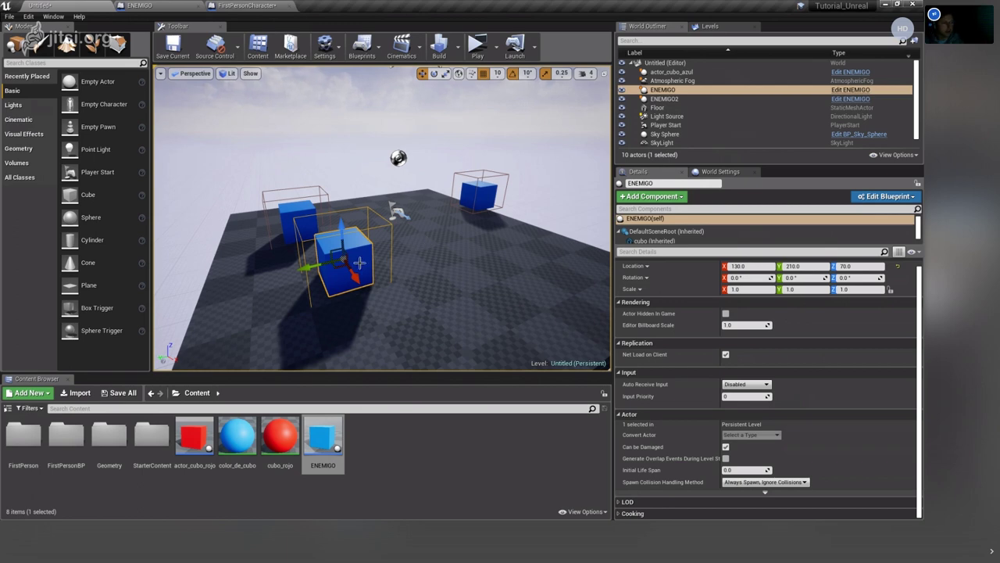
mouse_move(303, 269)
mouse_down()
mouse_move(311, 271)
mouse_move(302, 273)
mouse_up()
mouse_move(421, 257)
middle_down()
mouse_move(418, 246)
mouse_move(459, 272)
mouse_move(399, 237)
middle_up()
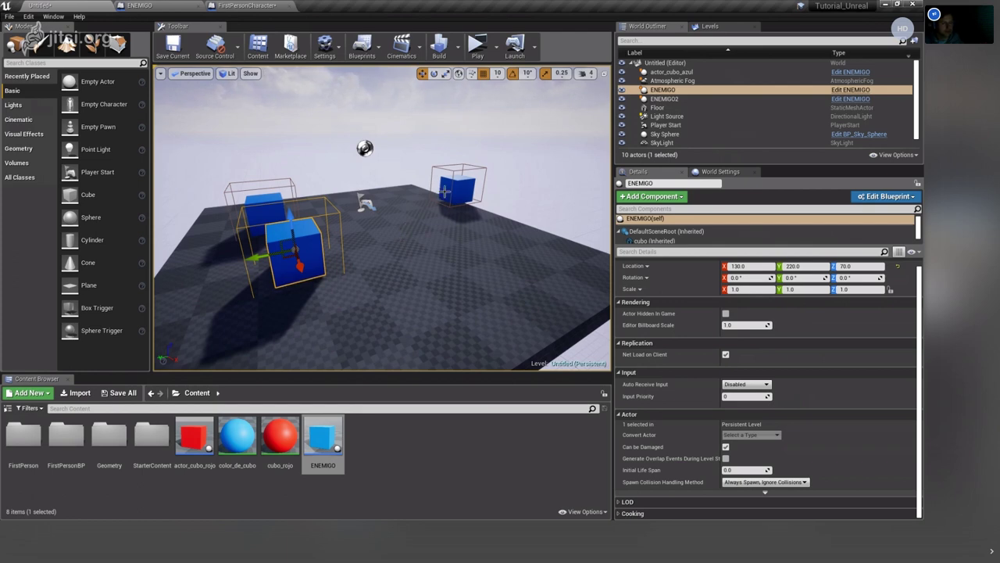
middle_drag(419, 266, 421, 268)
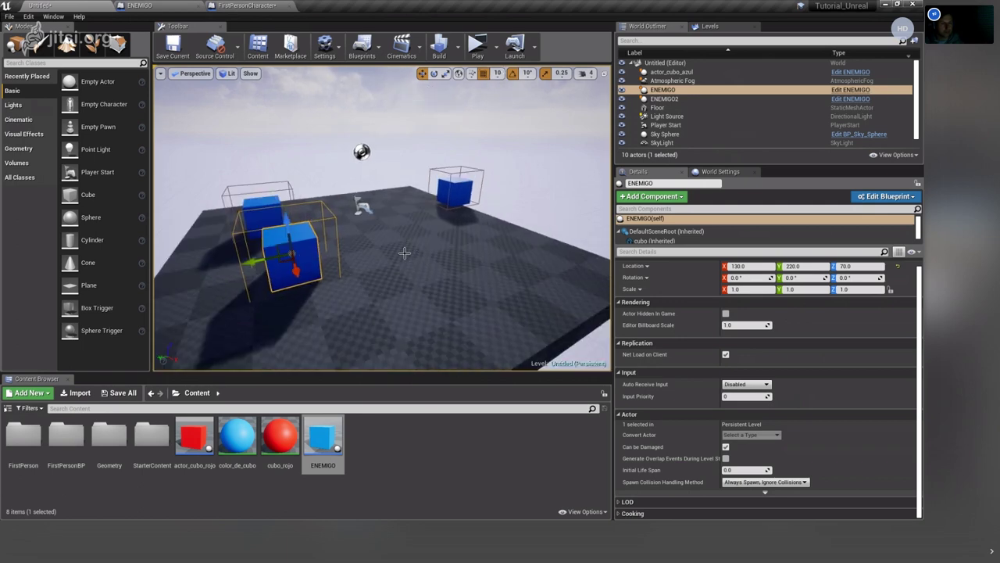
key(f)
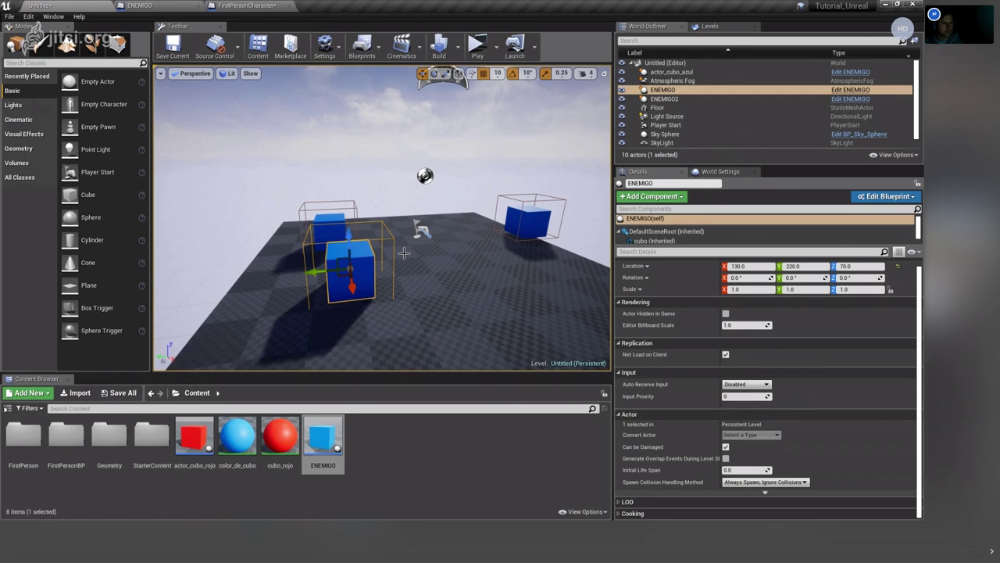
right_drag(404, 252, 415, 256)
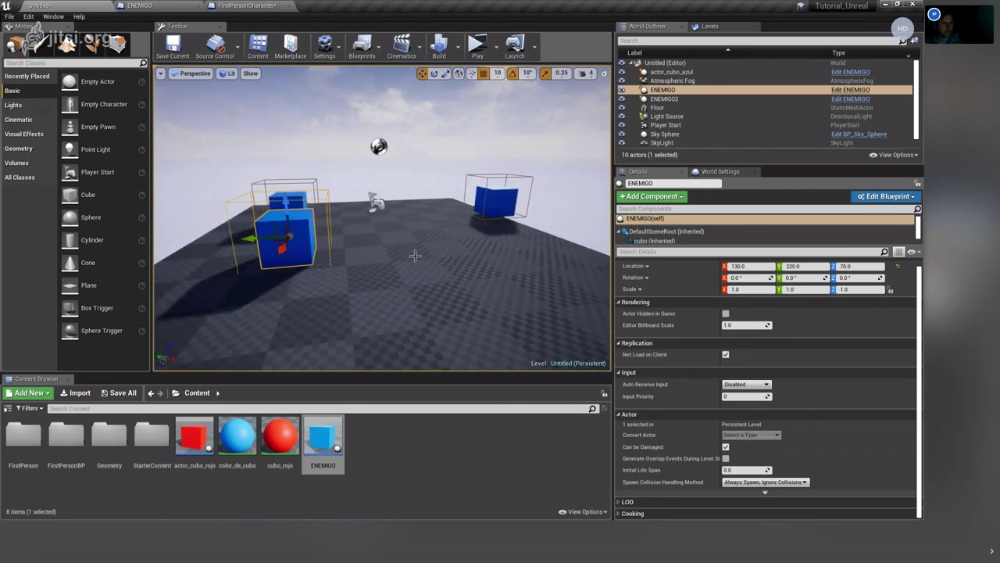
Switch through the blueprint tabs to the ENEMIGO blueprint's Event Graph.
click(295, 232)
click(298, 231)
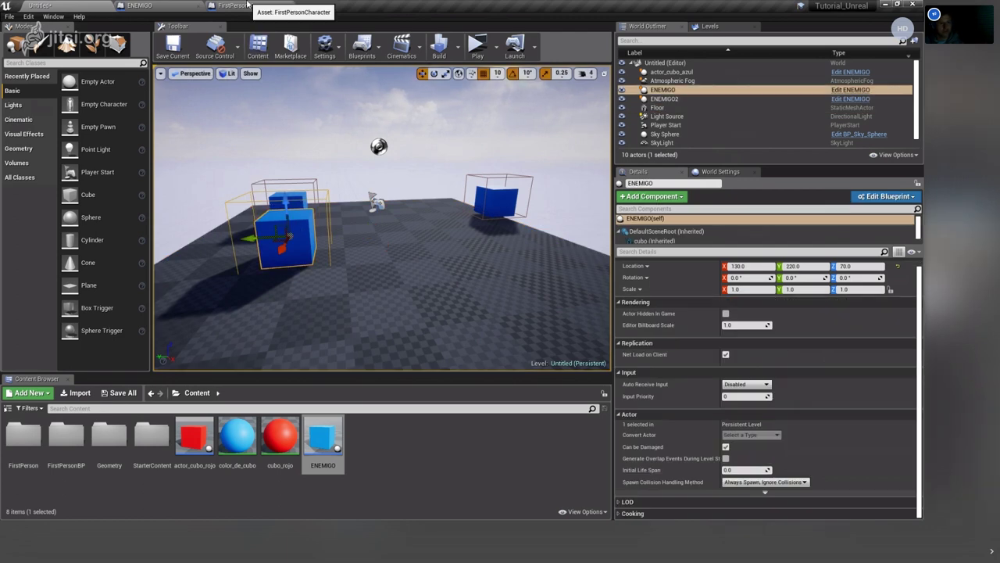
click(247, 5)
click(141, 5)
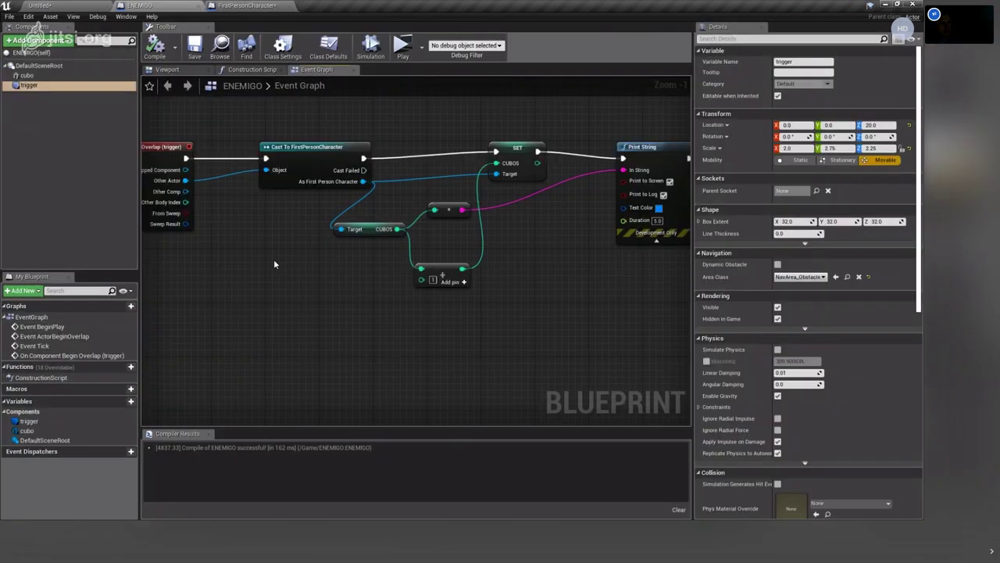
Inspect ENEMIGO's class defaults, trigger component properties and trigger box in the blueprint Viewport.
right_drag(274, 264, 313, 271)
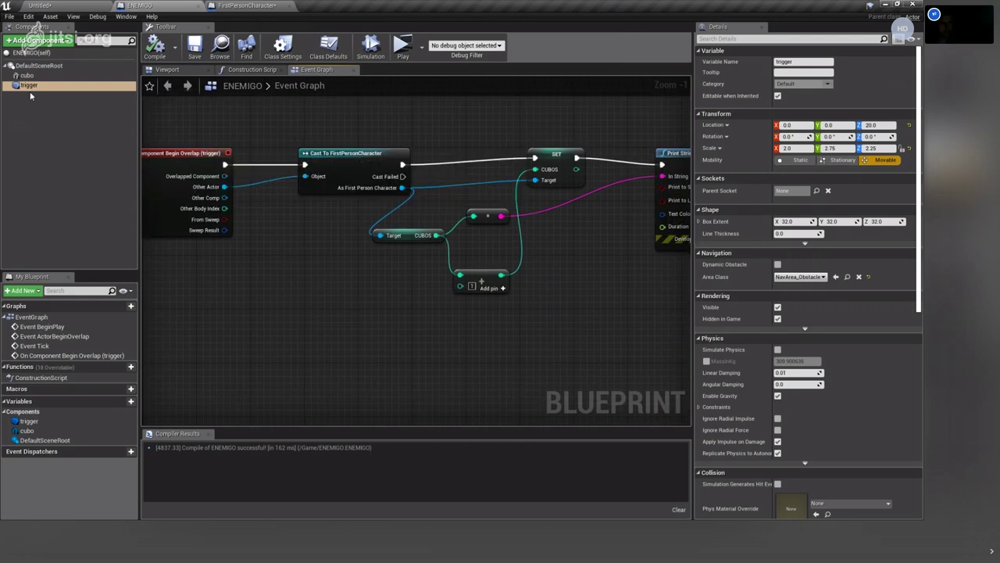
click(32, 53)
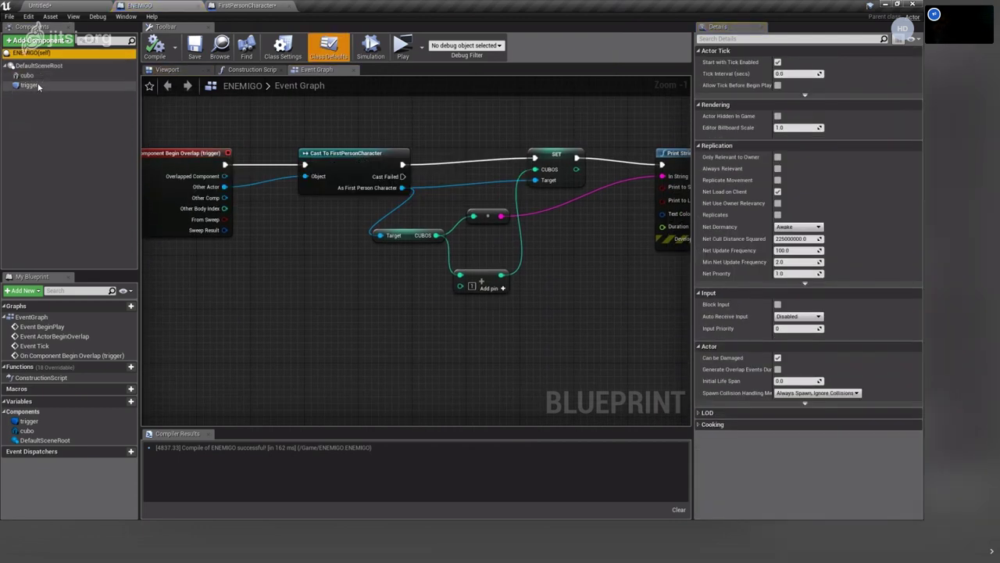
click(29, 85)
click(166, 70)
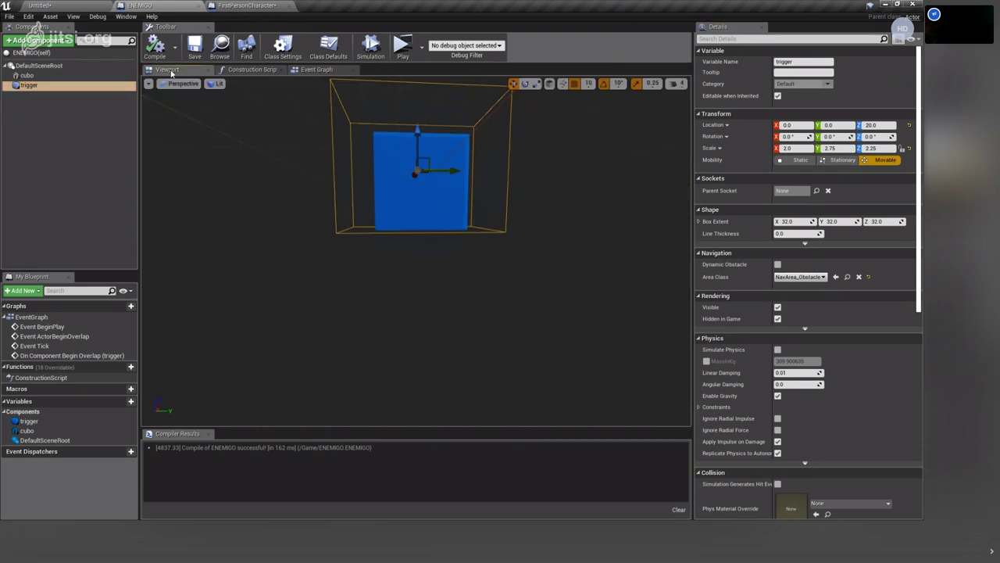
right_drag(418, 249, 408, 260)
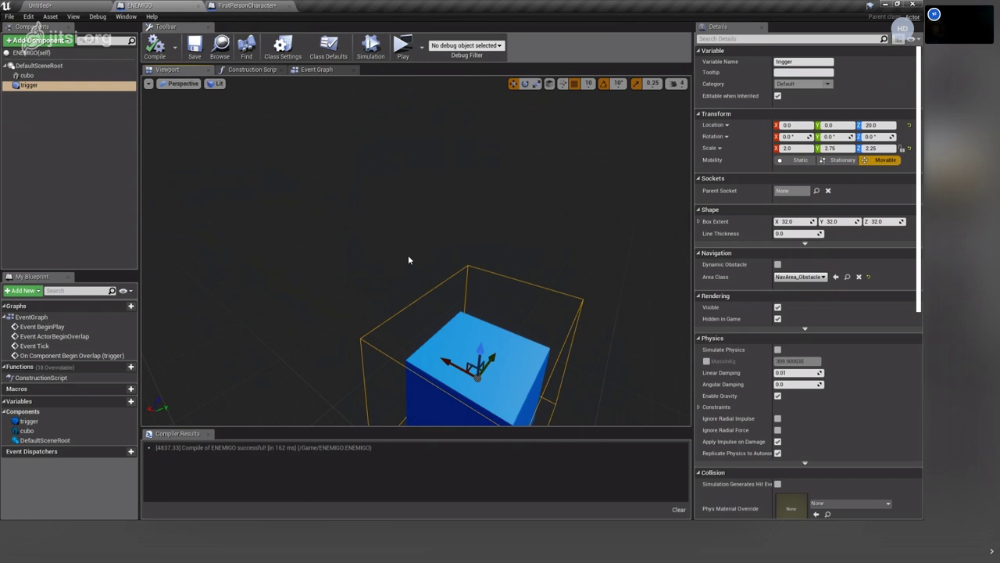
right_drag(432, 241, 451, 266)
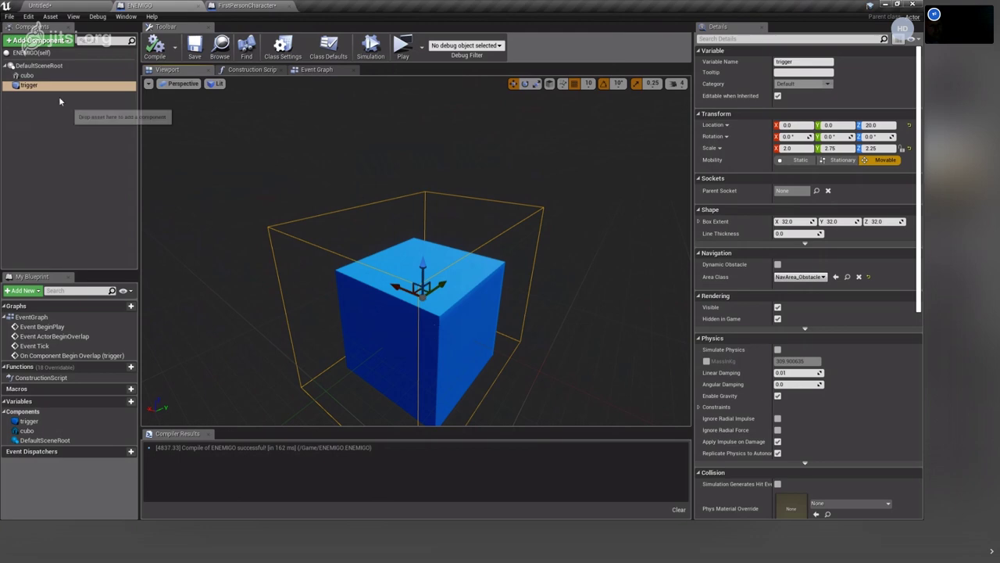
Review the Component Begin Overlap node chain, then return to the Untitled level editor.
click(318, 72)
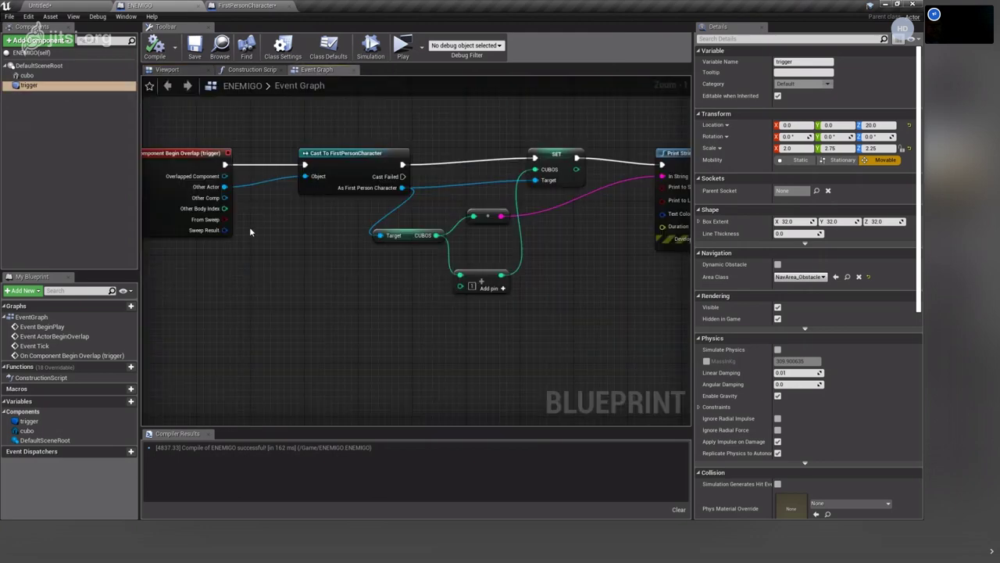
right_drag(250, 227, 344, 210)
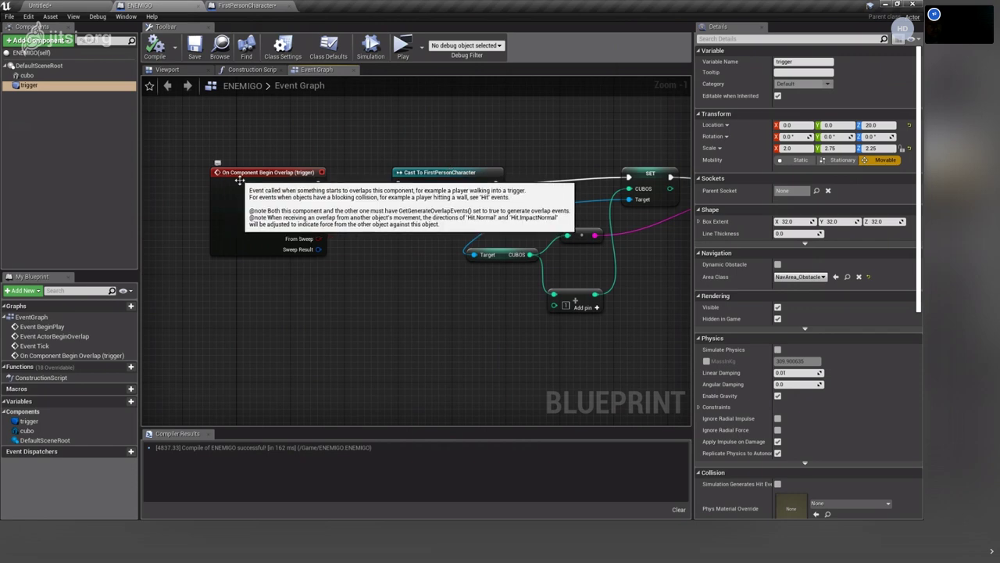
right_drag(451, 134, 399, 136)
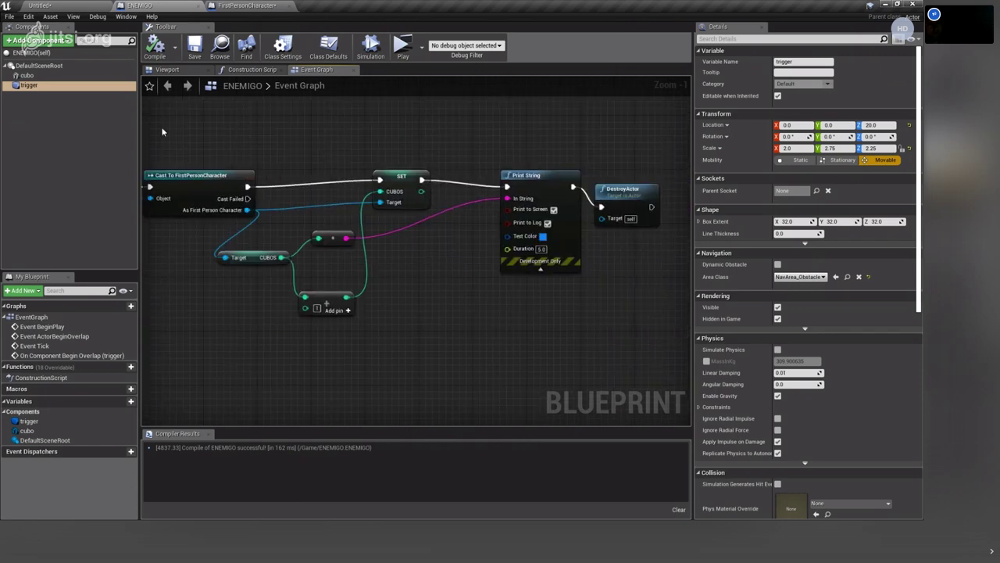
drag(252, 156, 680, 340)
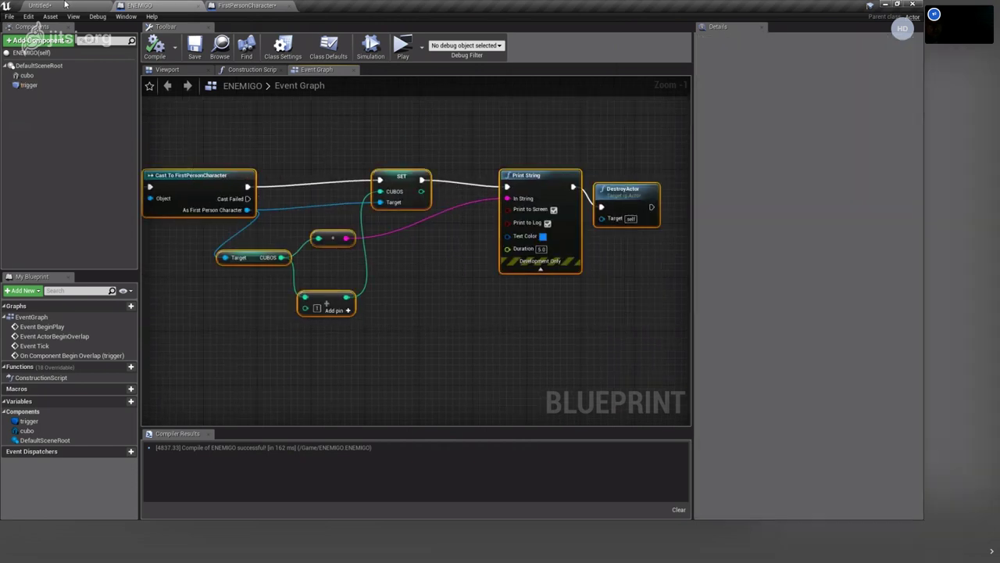
right_drag(392, 131, 544, 150)
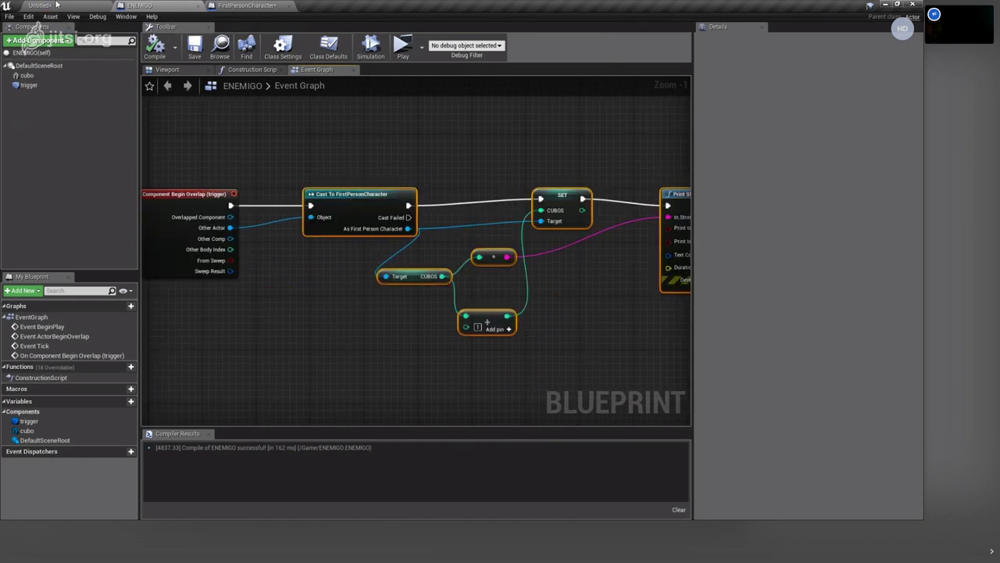
click(56, 4)
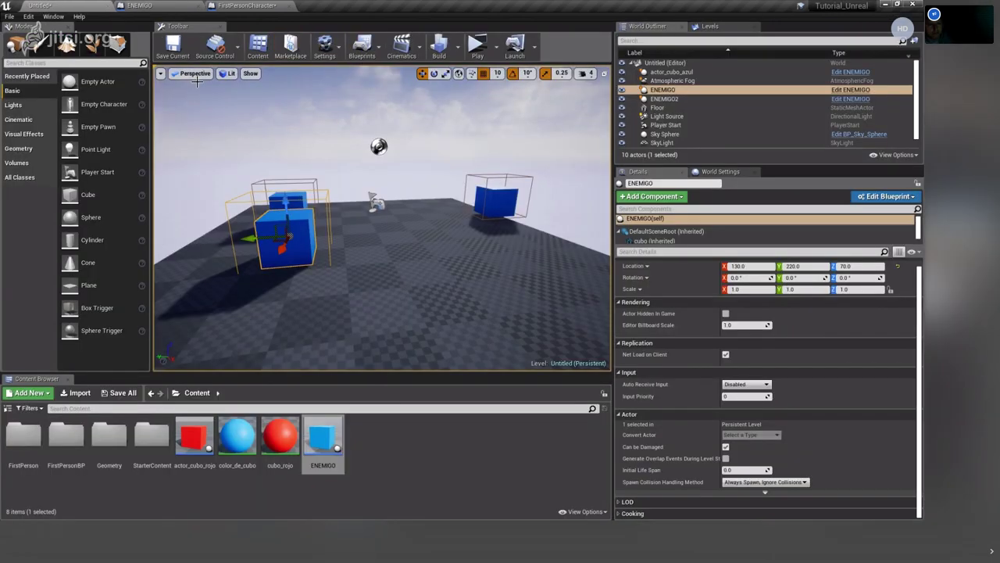
Create a new NIVELES folder under Content and open it.
click(186, 51)
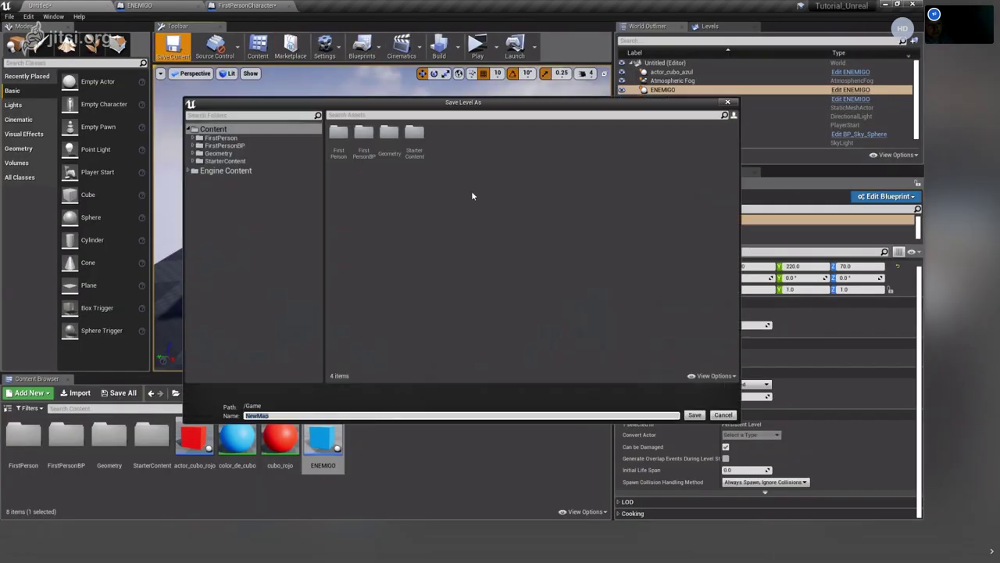
click(721, 418)
right_click(430, 472)
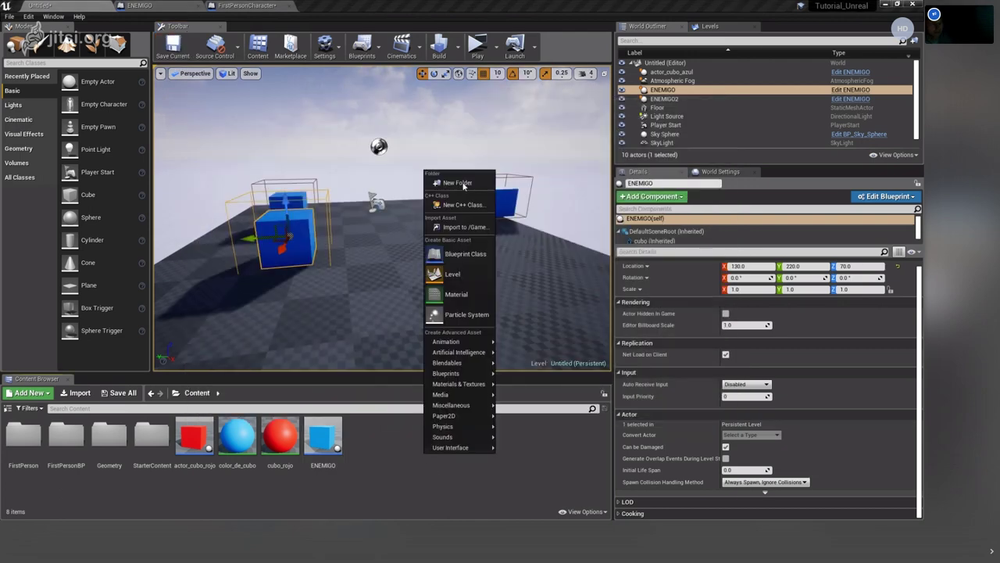
click(458, 183)
text(NIVELE)
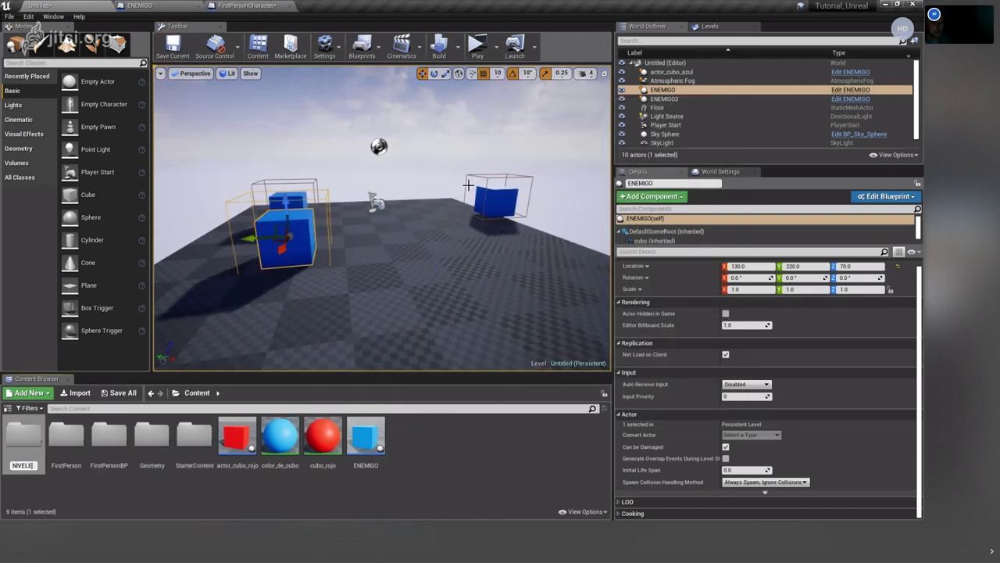
text(S)
key(Return)
double_click(151, 456)
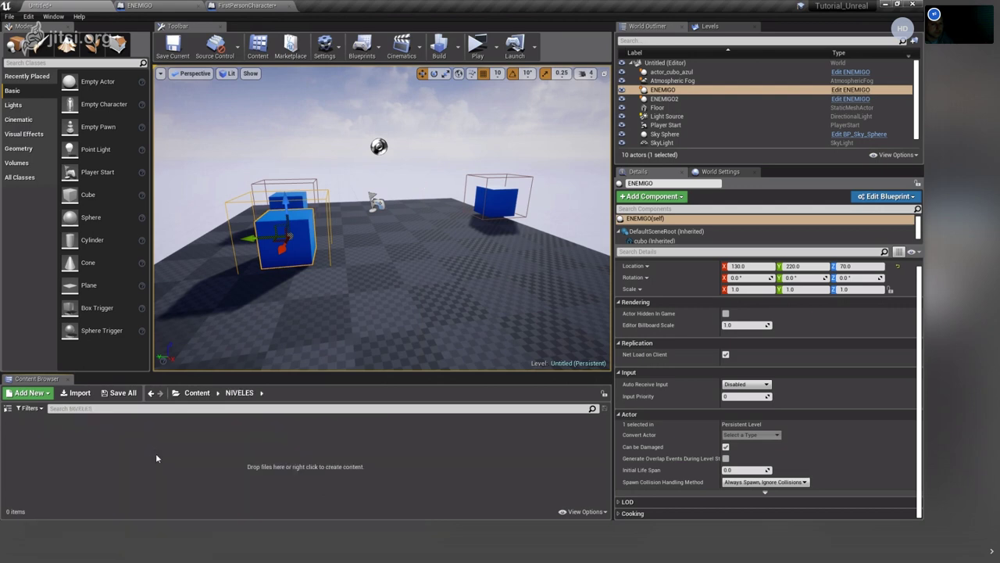
right_click(148, 435)
click(401, 423)
Save the current level as 01 inside NIVELES, then go back to the Content root.
click(171, 47)
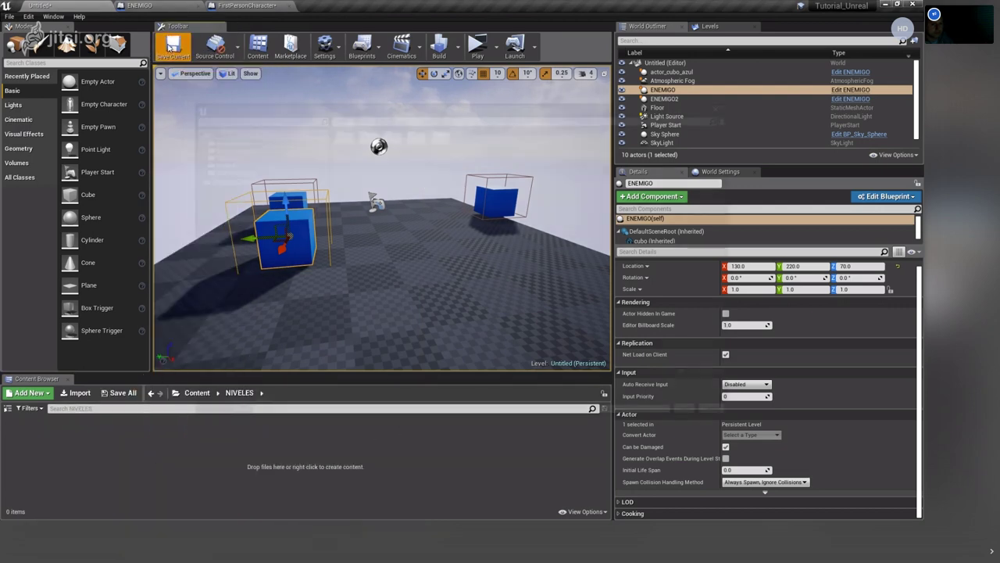
double_click(408, 140)
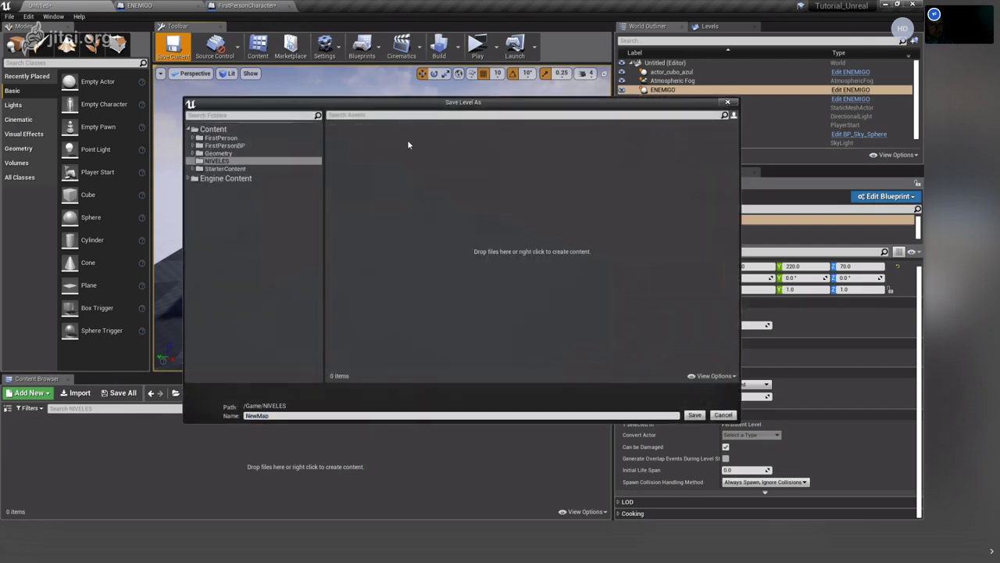
click(296, 415)
text(01)
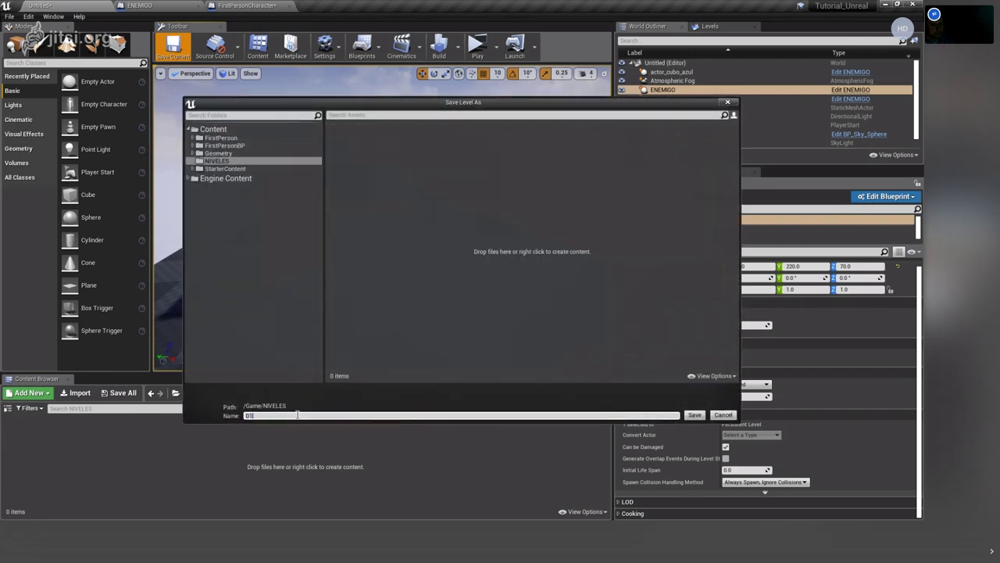
key(Return)
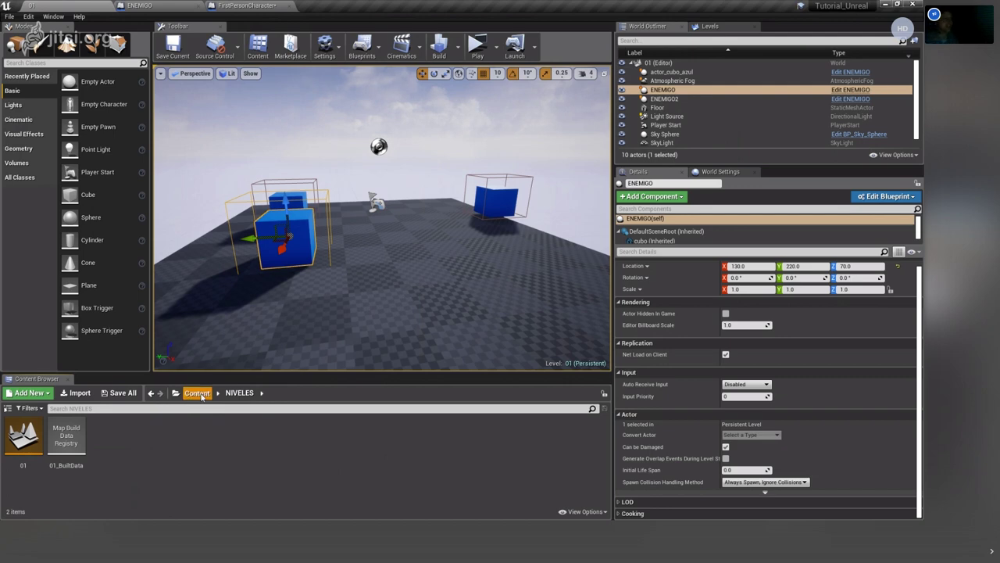
click(197, 393)
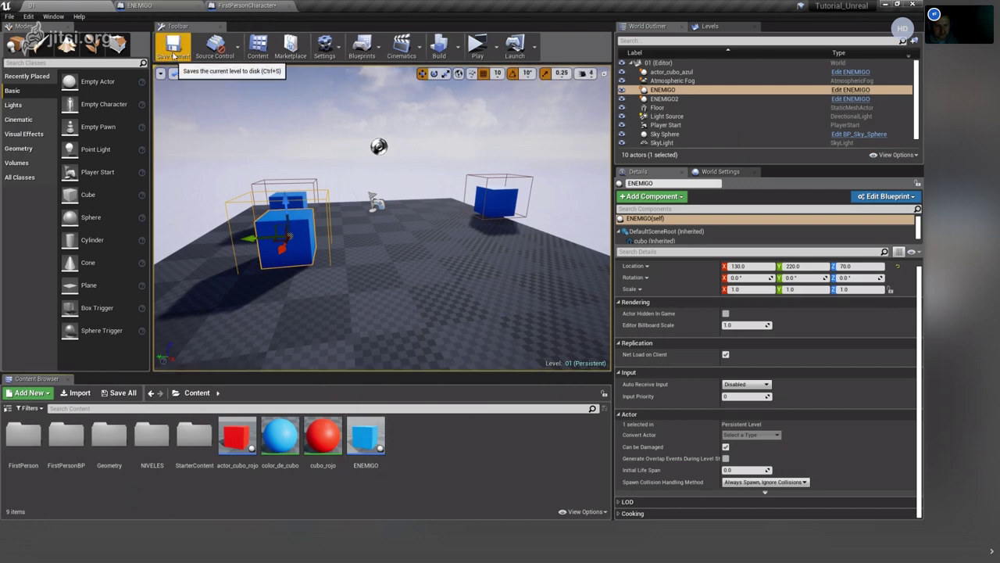
Save FirstPersonCharacter with Save All, then open FirstPersonExampleMap from FirstPersonBP/Maps.
click(118, 392)
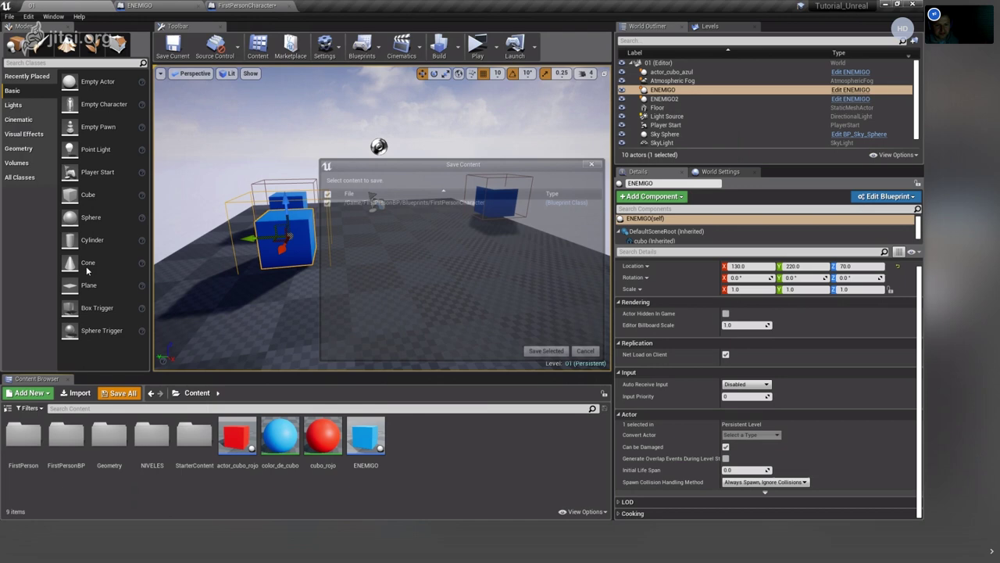
click(547, 353)
click(9, 15)
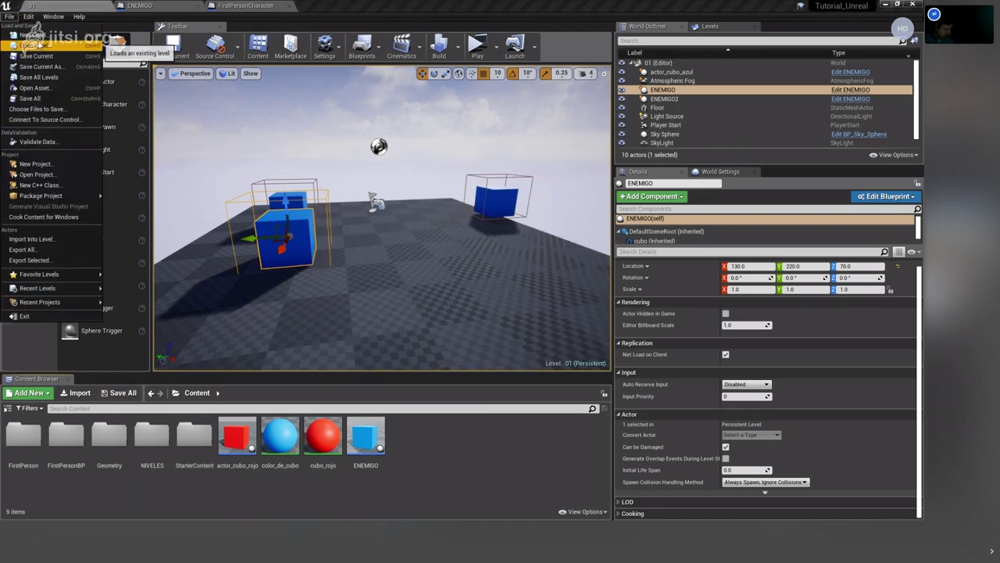
click(37, 45)
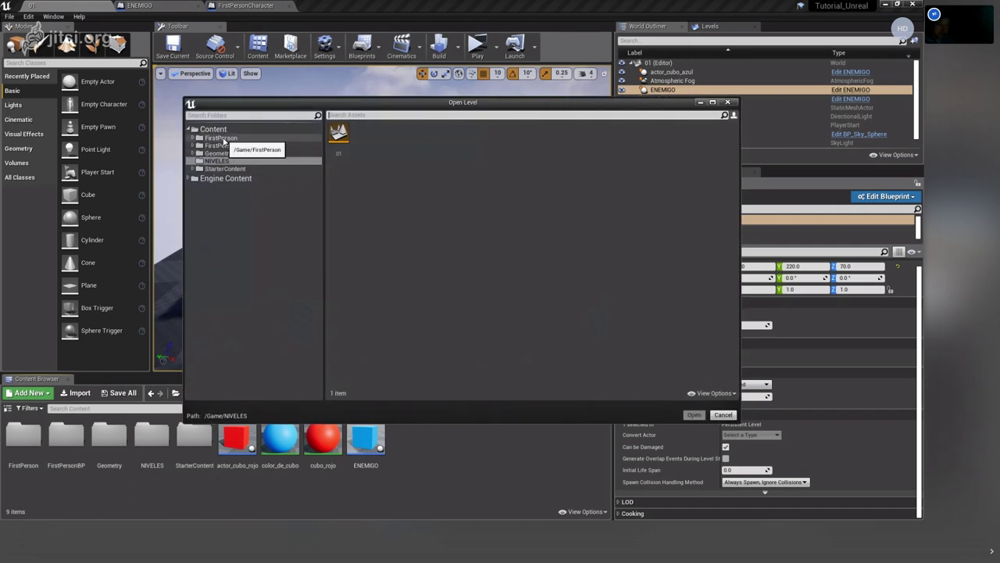
click(233, 146)
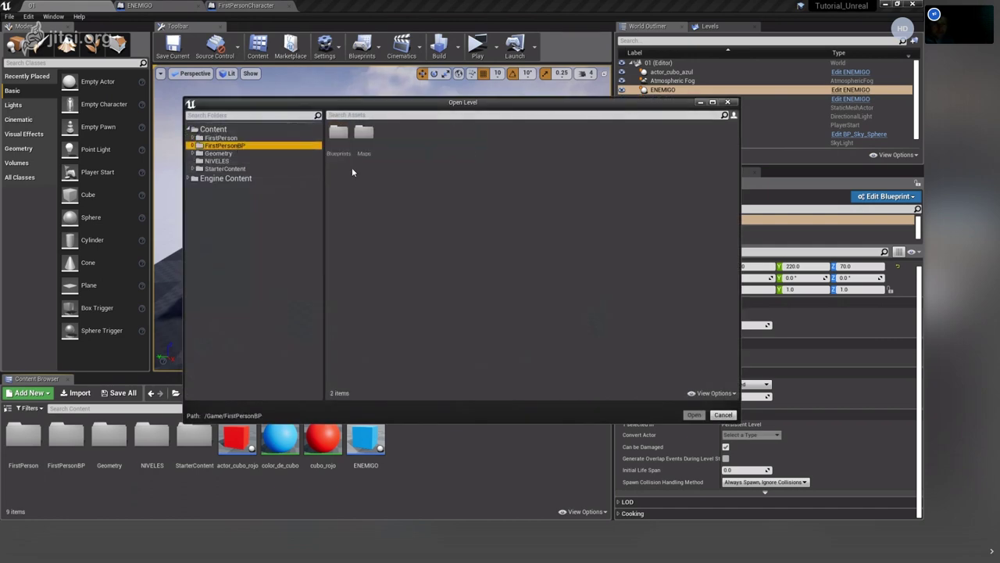
click(369, 144)
double_click(369, 145)
double_click(342, 141)
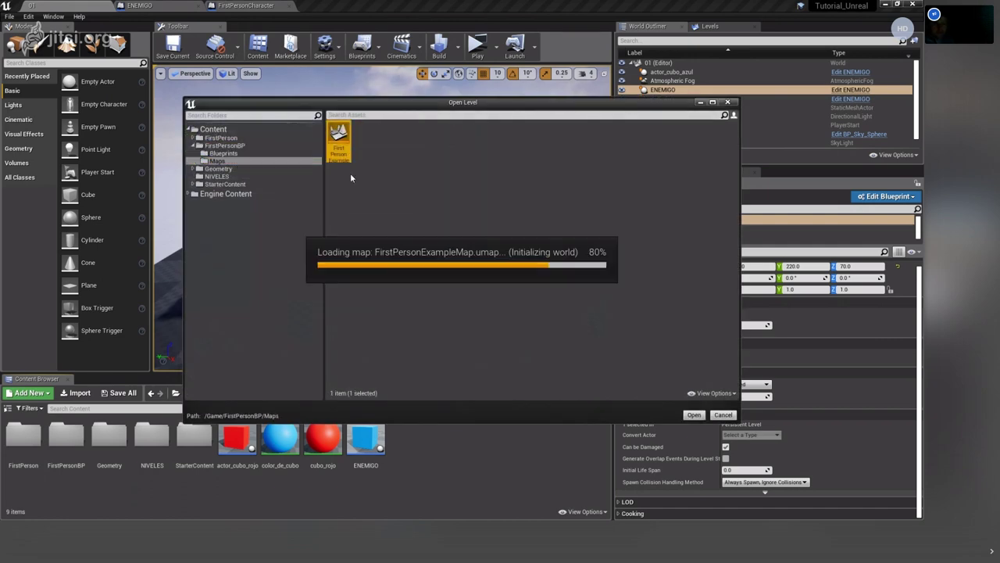
mouse_move(426, 302)
mouse_down()
mouse_move(334, 290)
mouse_move(242, 308)
mouse_move(411, 116)
mouse_up()
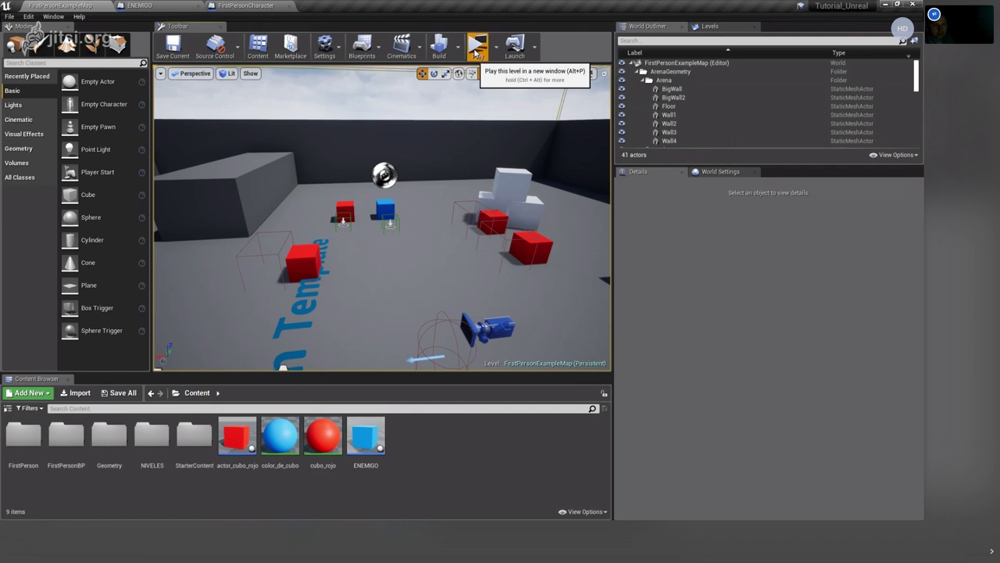
Play the level in a maximized standalone window and walk over to the red and blue cubes.
click(476, 51)
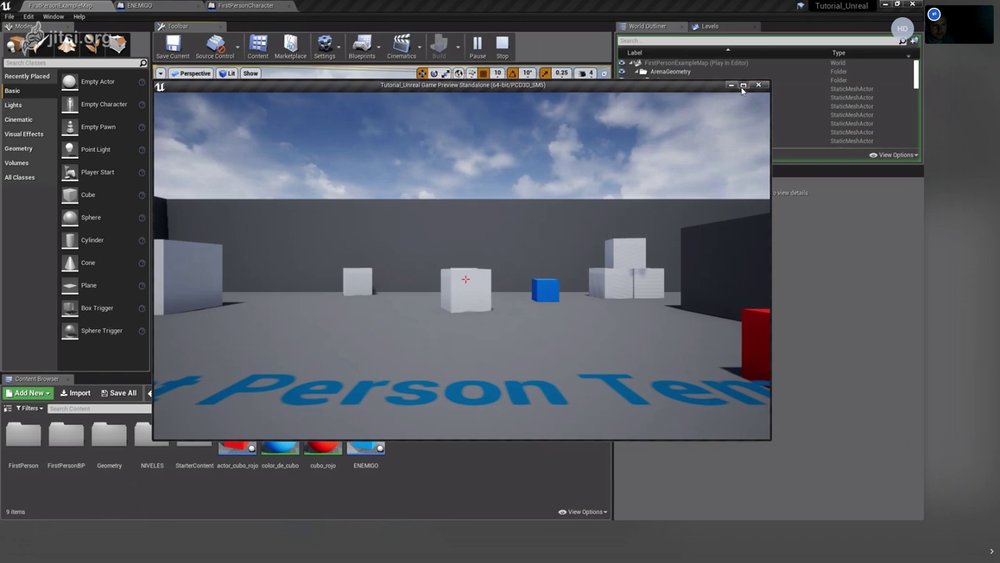
click(743, 85)
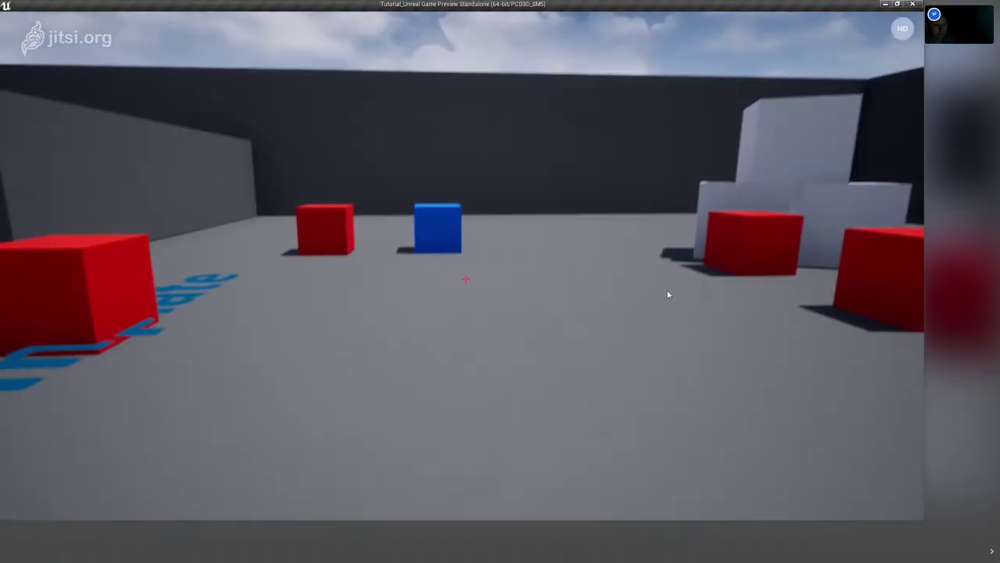
key(w)
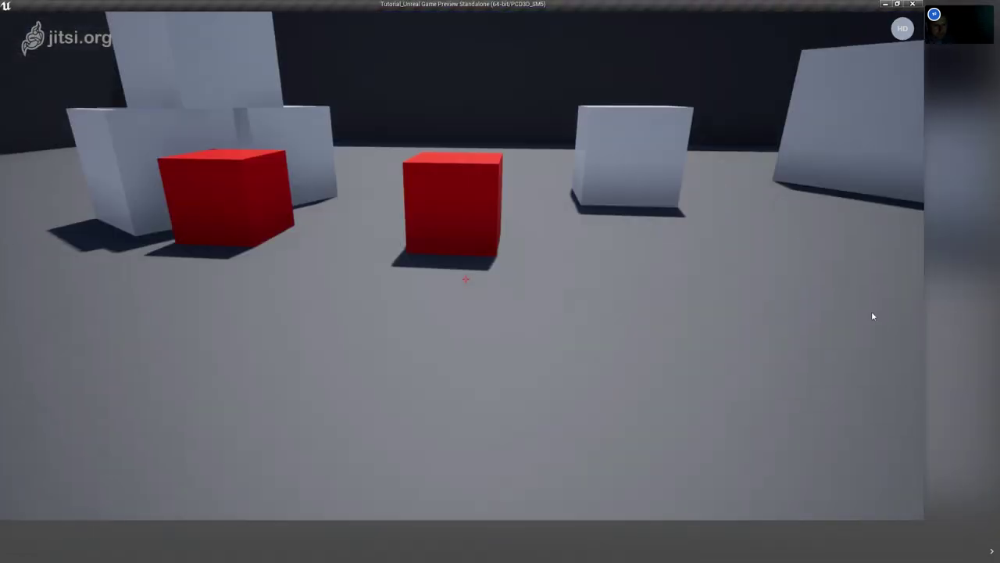
key(w)
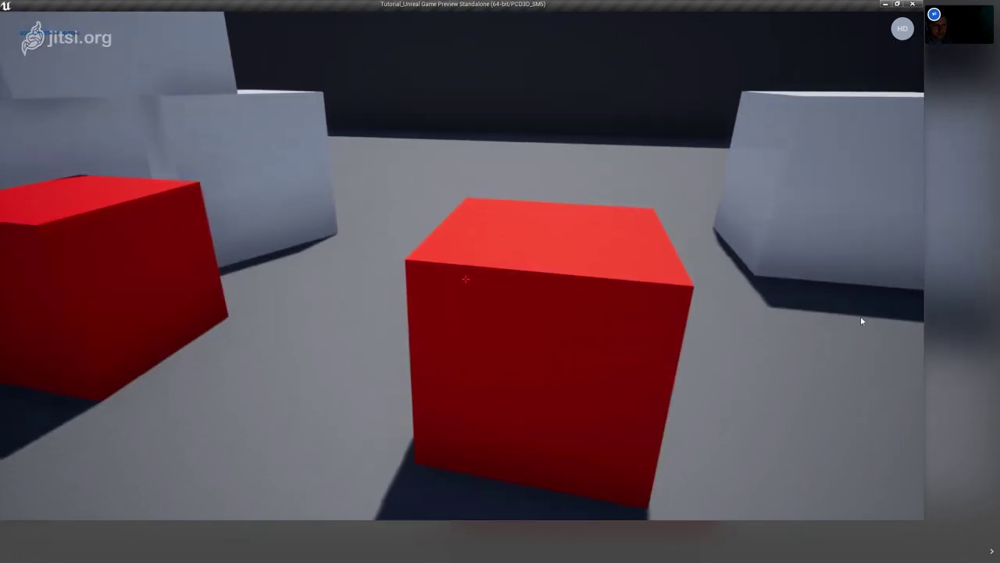
key(w)
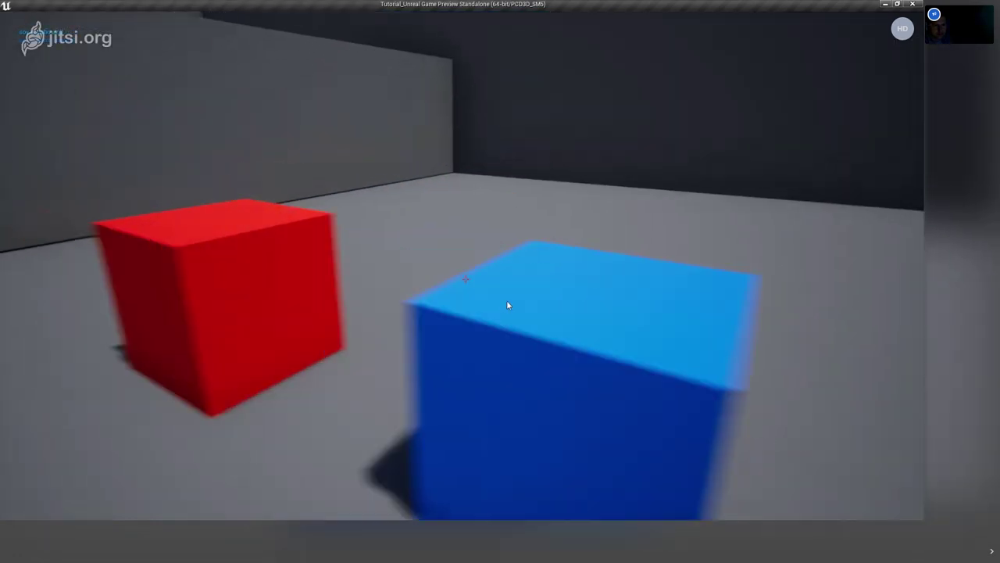
key(a)
key(s)
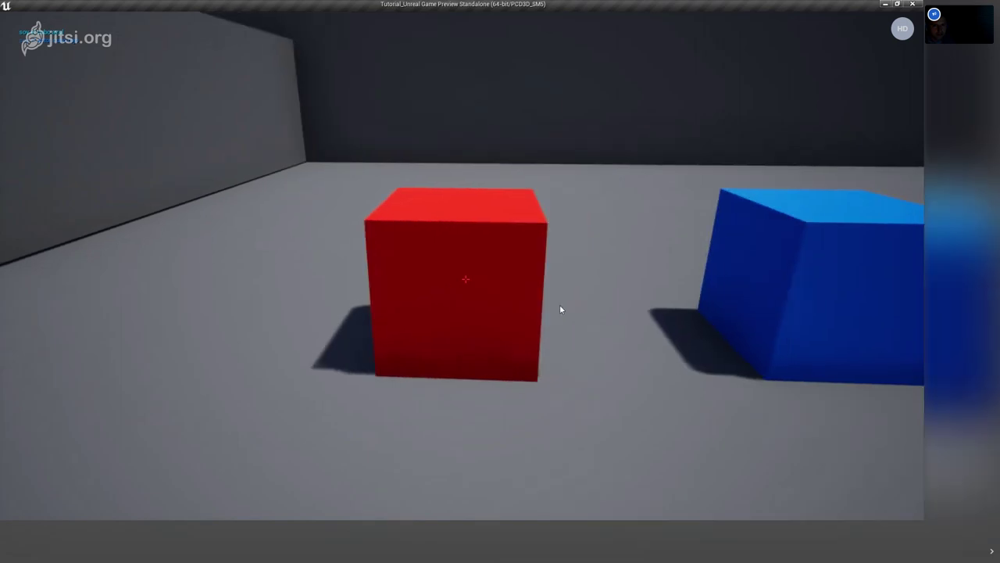
Walk around the blue cube from several sides, then close the game preview.
key(w)
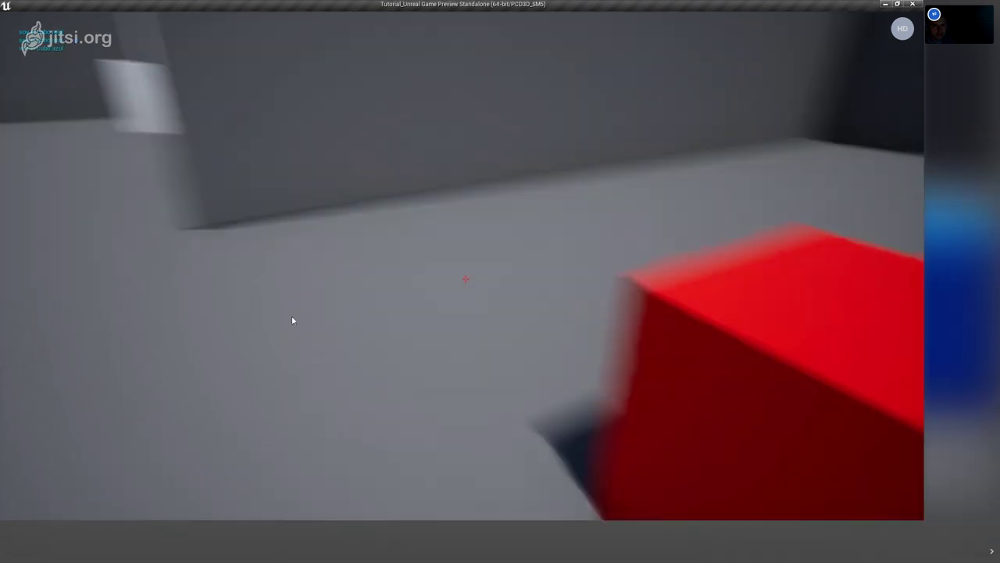
key(w)
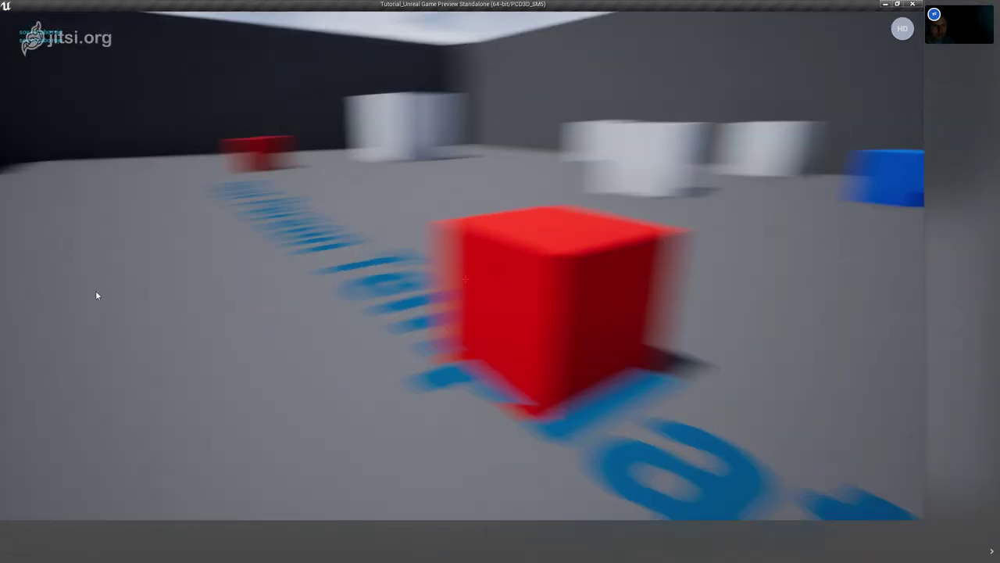
key(w)
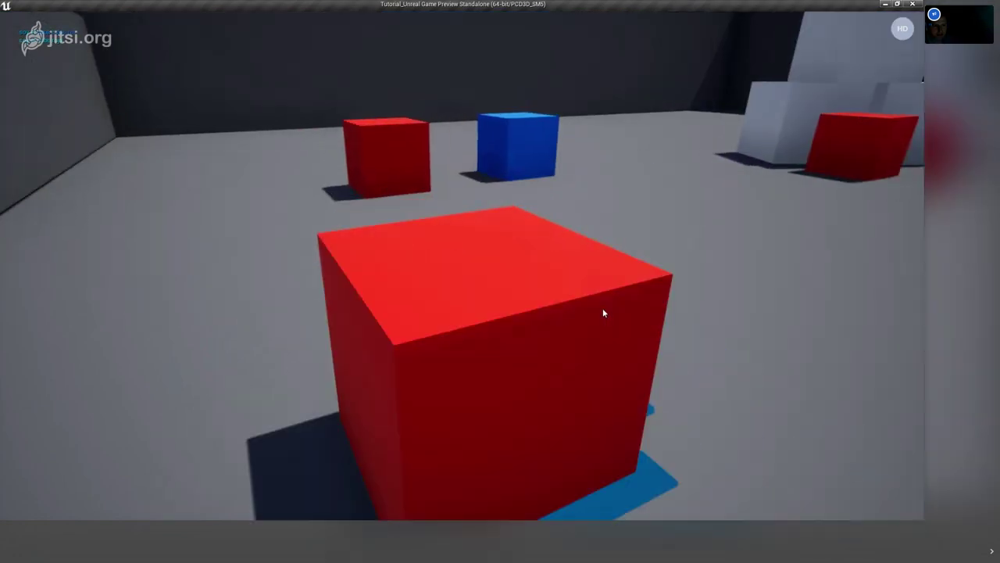
key(w)
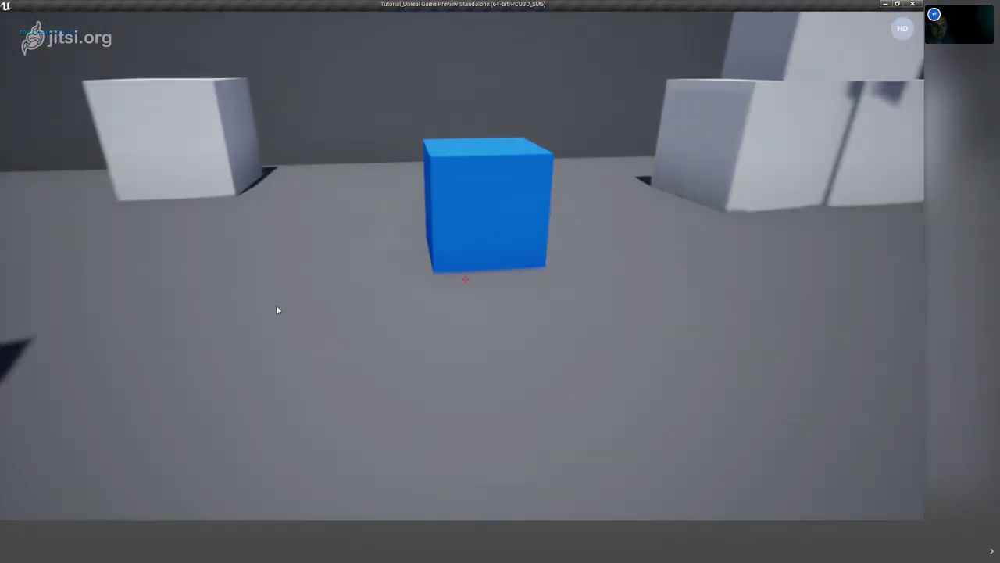
key(s)
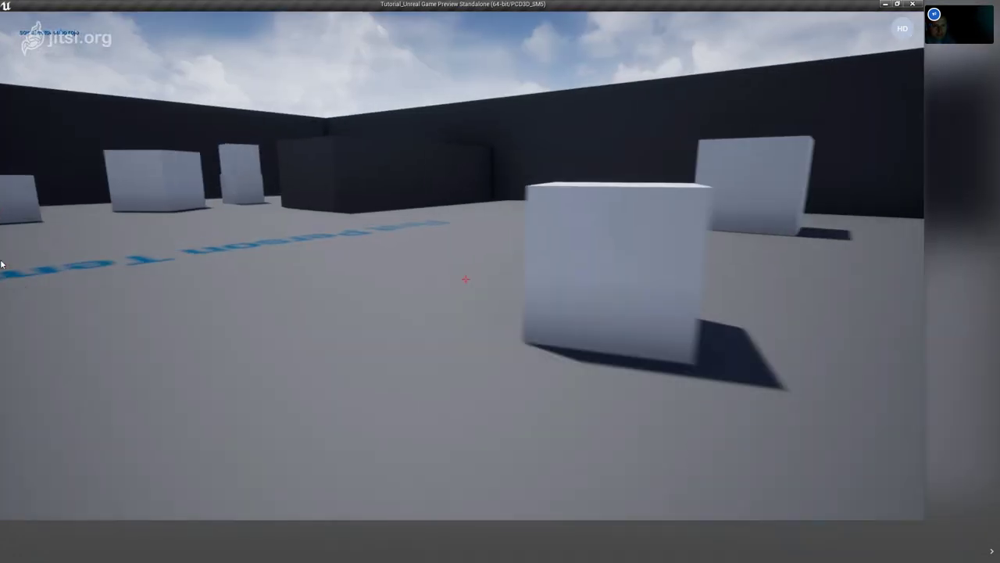
key(w)
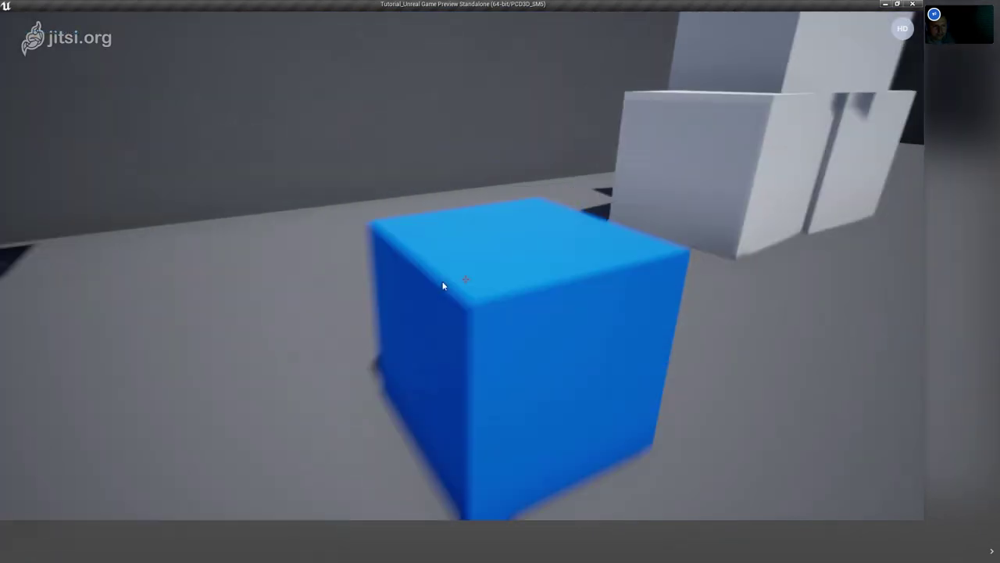
key(w)
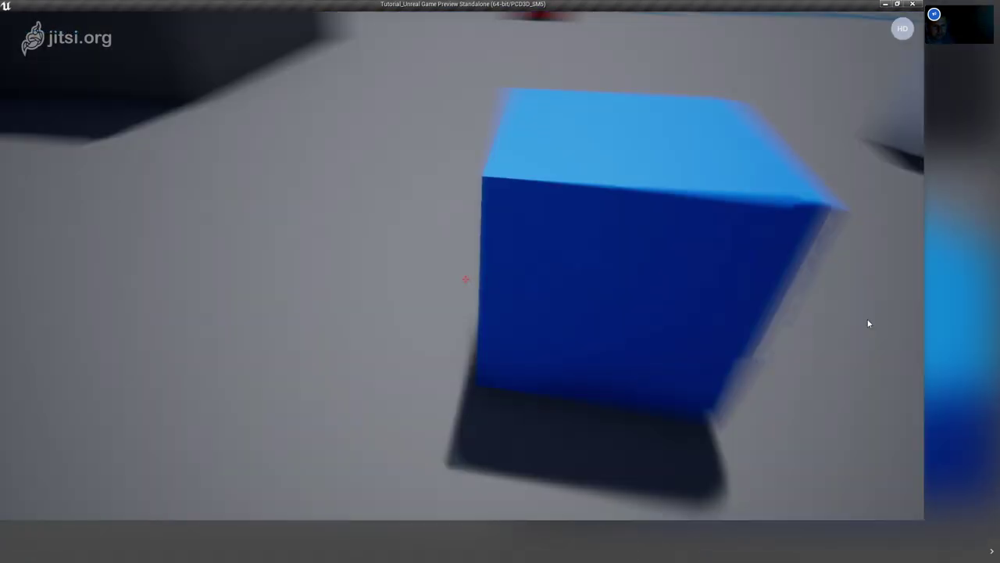
key(w)
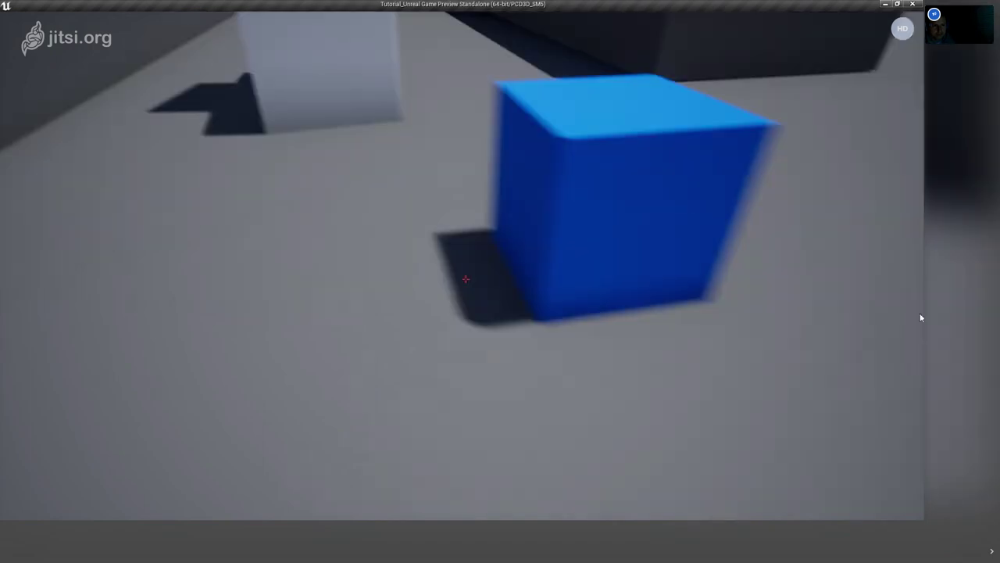
key(w)
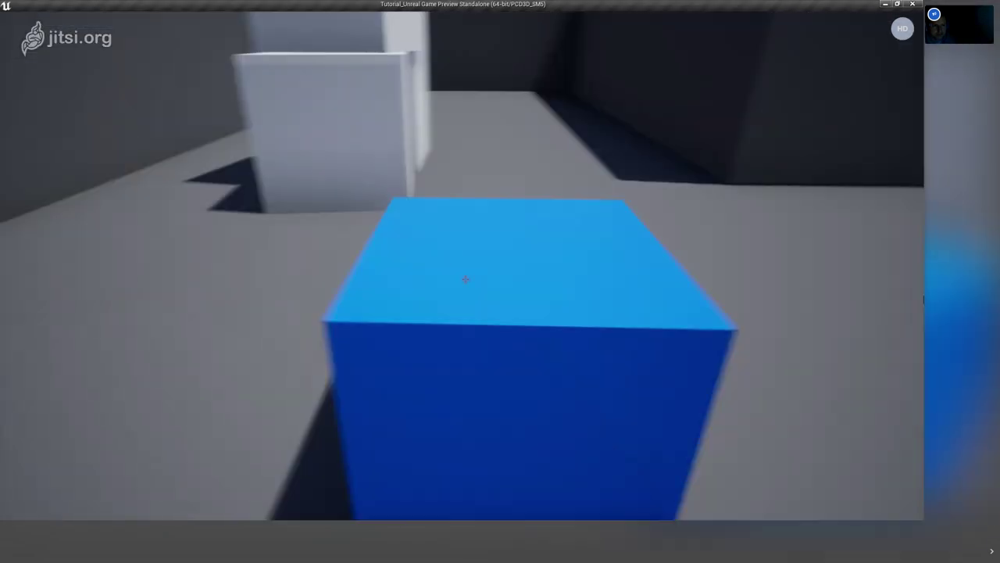
key(w)
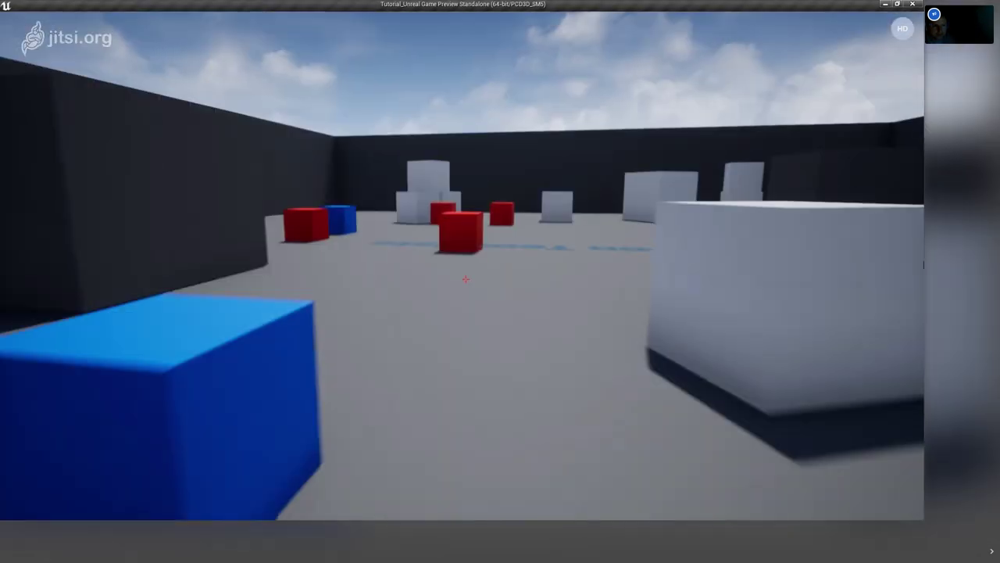
key(w)
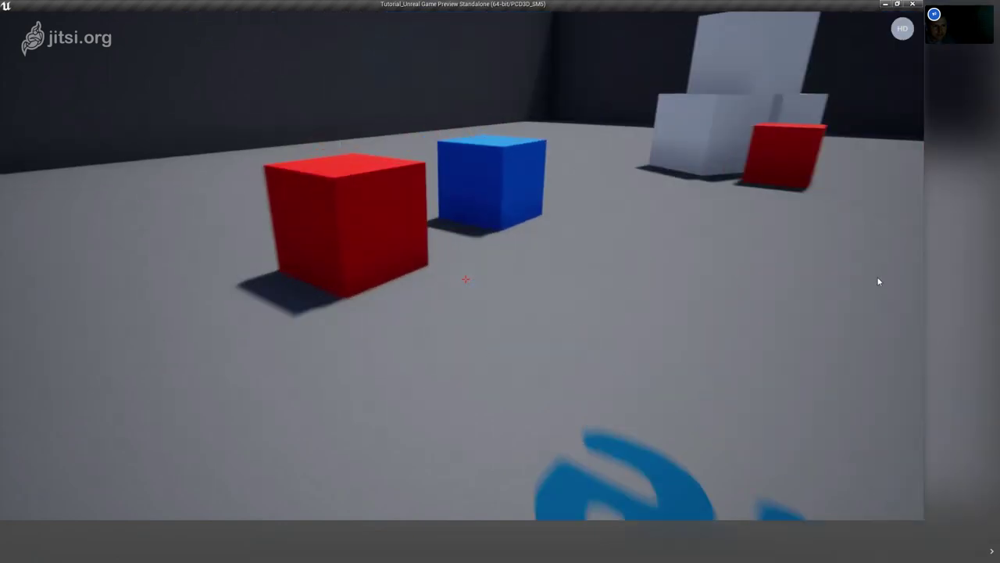
key(s)
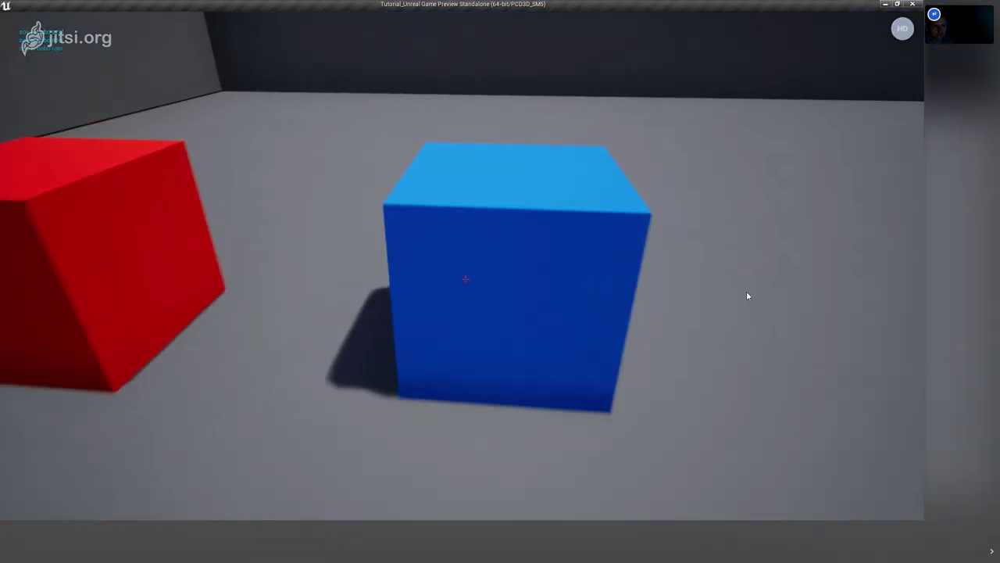
key(Escape)
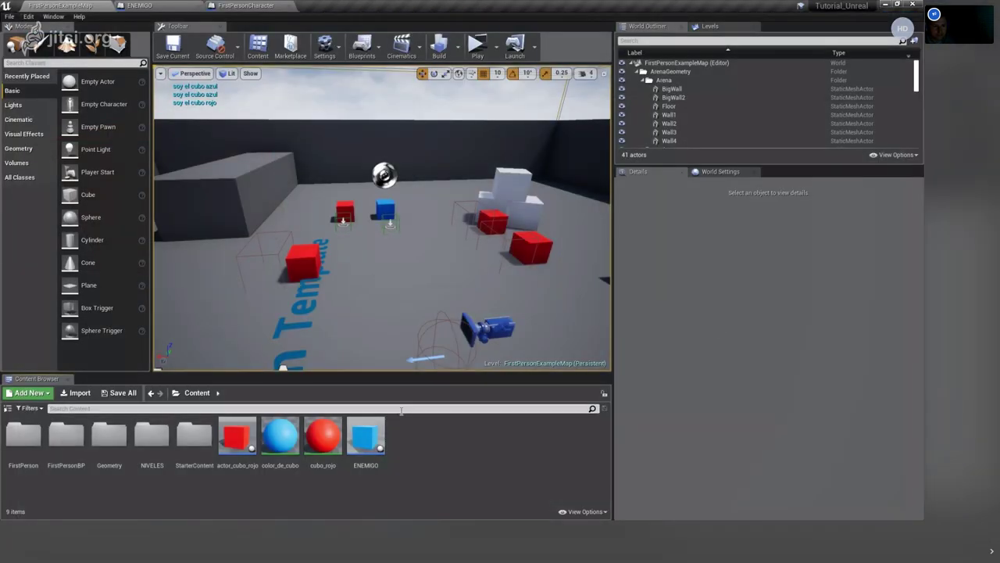
Raise the blue ENEMIGO cube to Z 210 and test-play the level, which prints a count of 1.
click(398, 316)
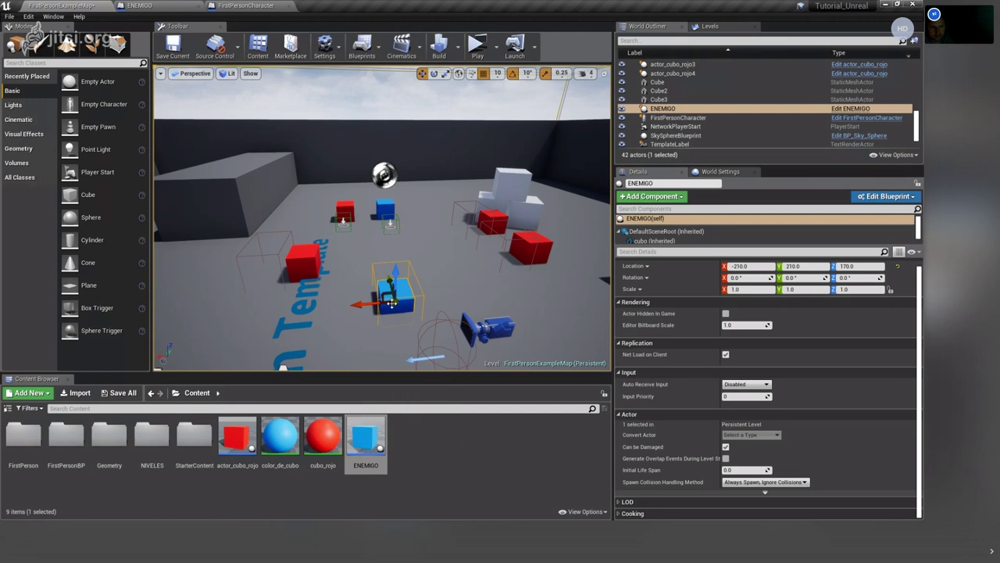
drag(394, 290, 397, 228)
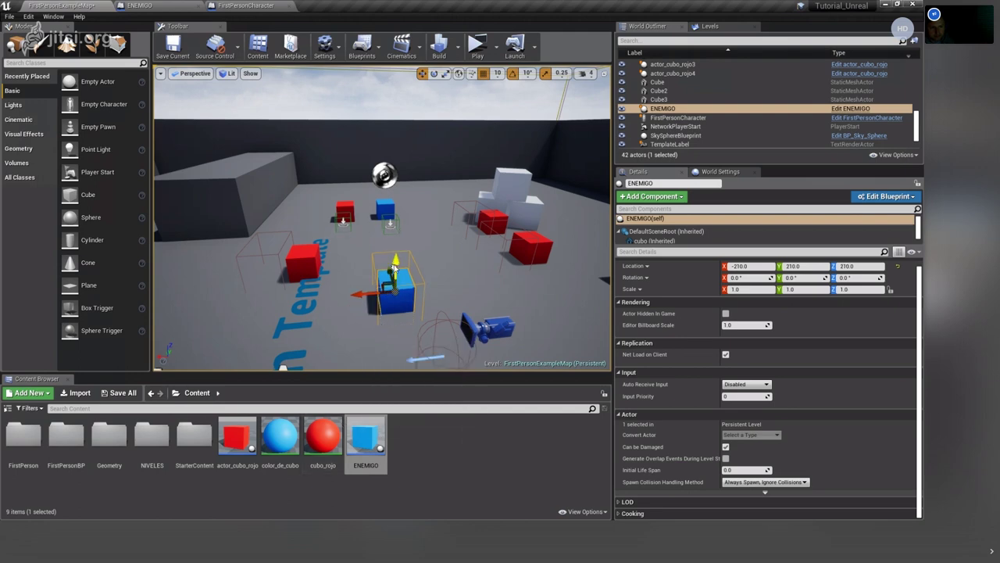
click(482, 36)
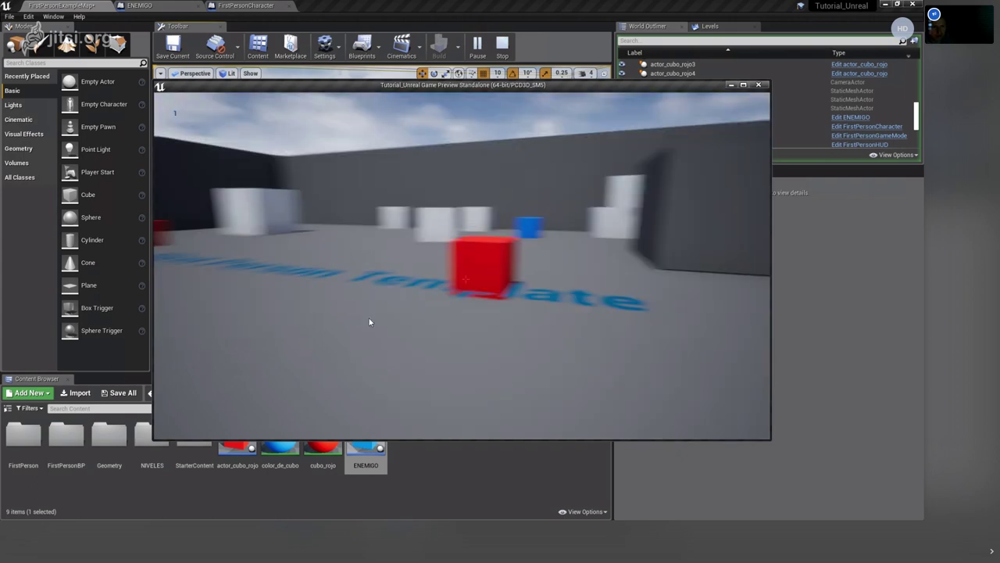
key(Escape)
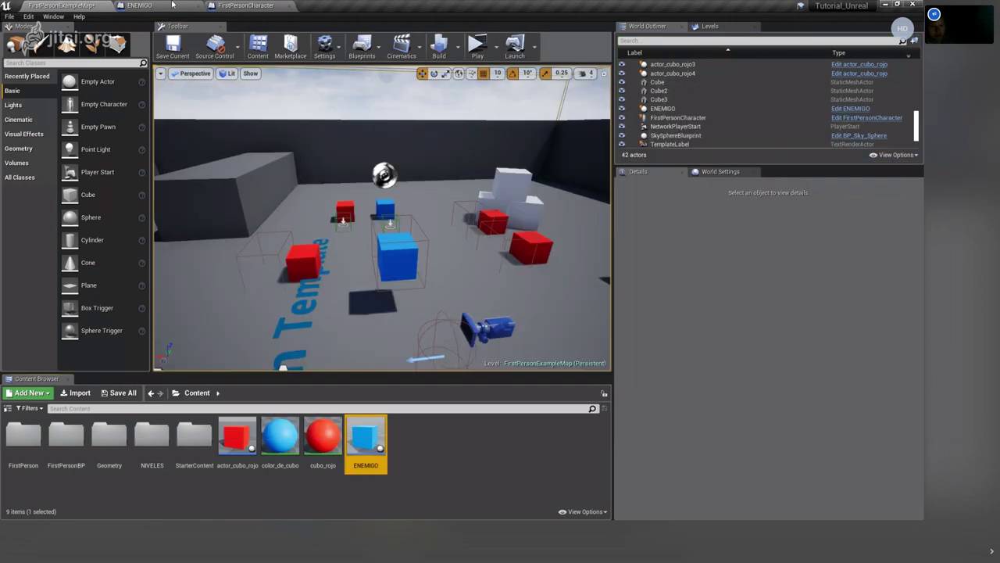
Rename the FirstPersonCharacter's CUBOS variable to PUNTOS.
click(223, 6)
click(137, 5)
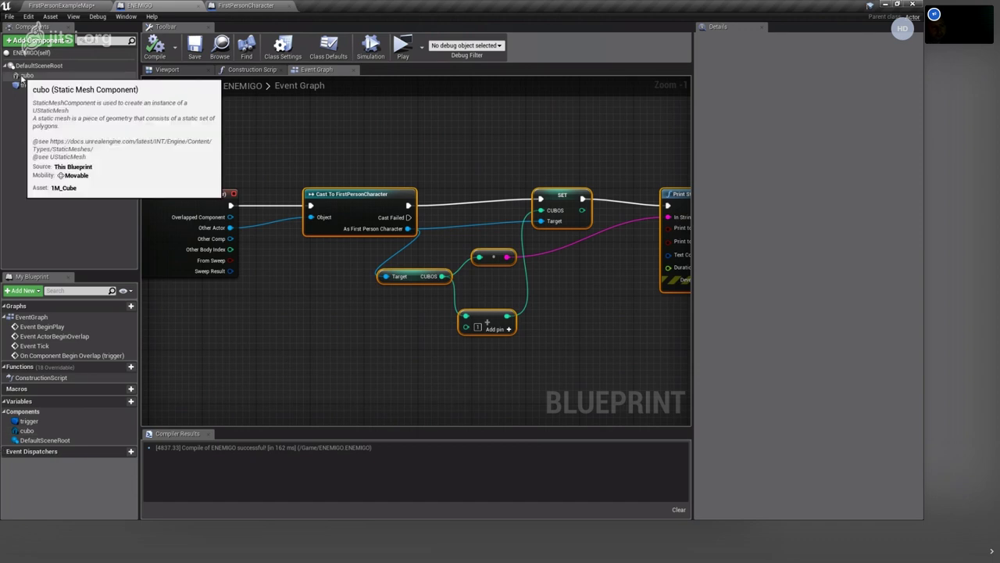
click(210, 5)
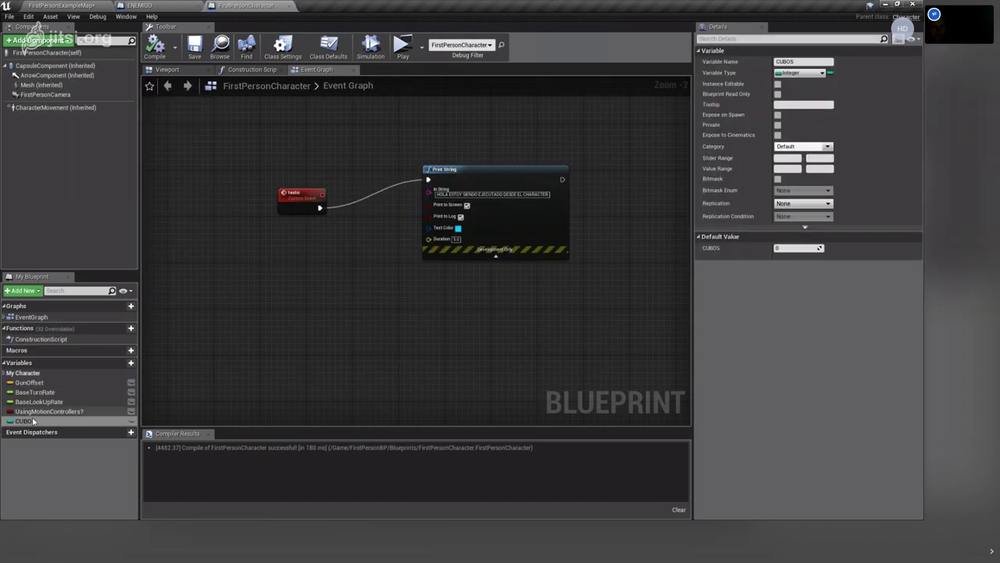
click(31, 422)
click(35, 422)
text(PUNTO)
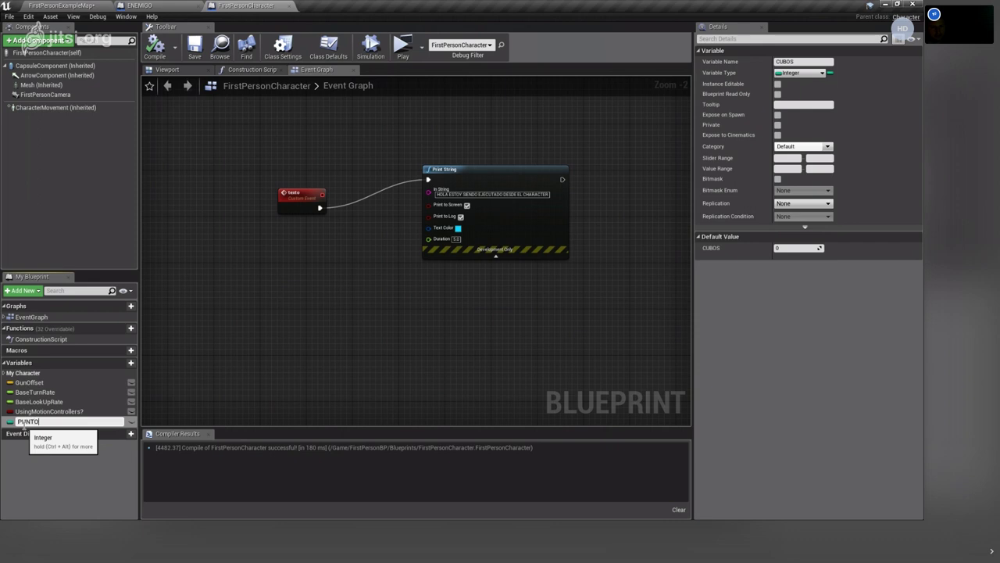
text(S)
key(Return)
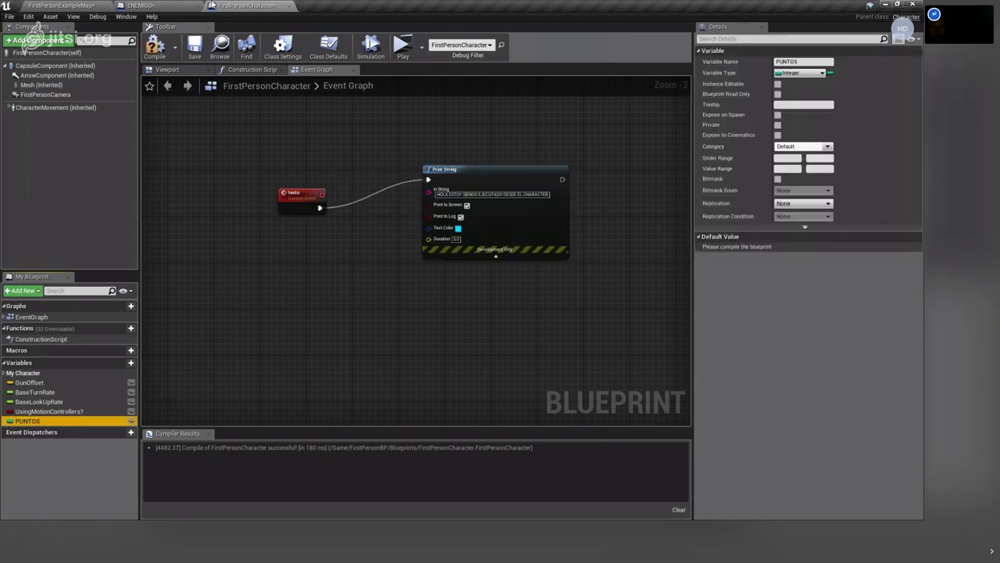
Run a short standalone test play and stop it, surfacing ENEMIGO's Blueprint runtime errors.
click(156, 5)
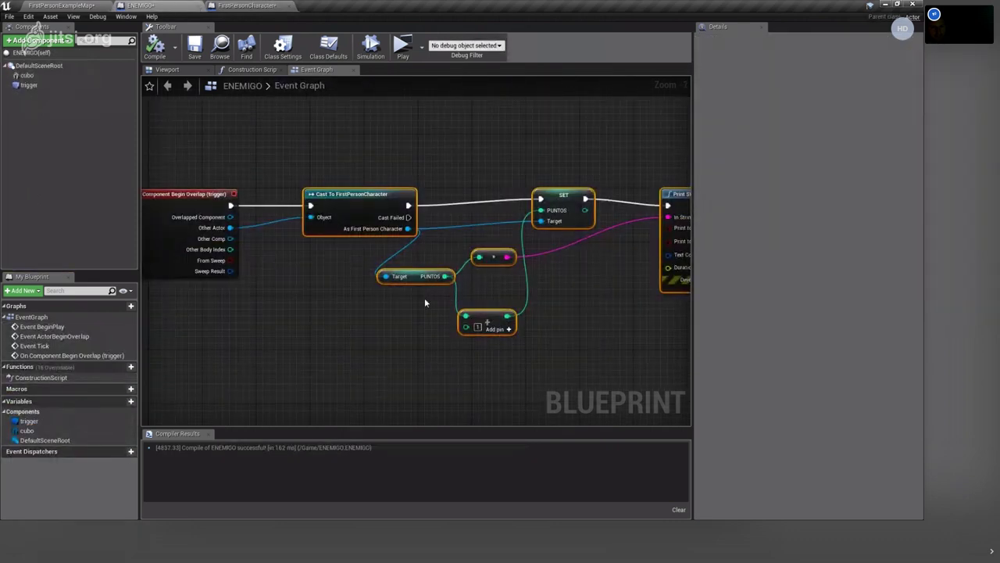
right_drag(531, 354, 462, 365)
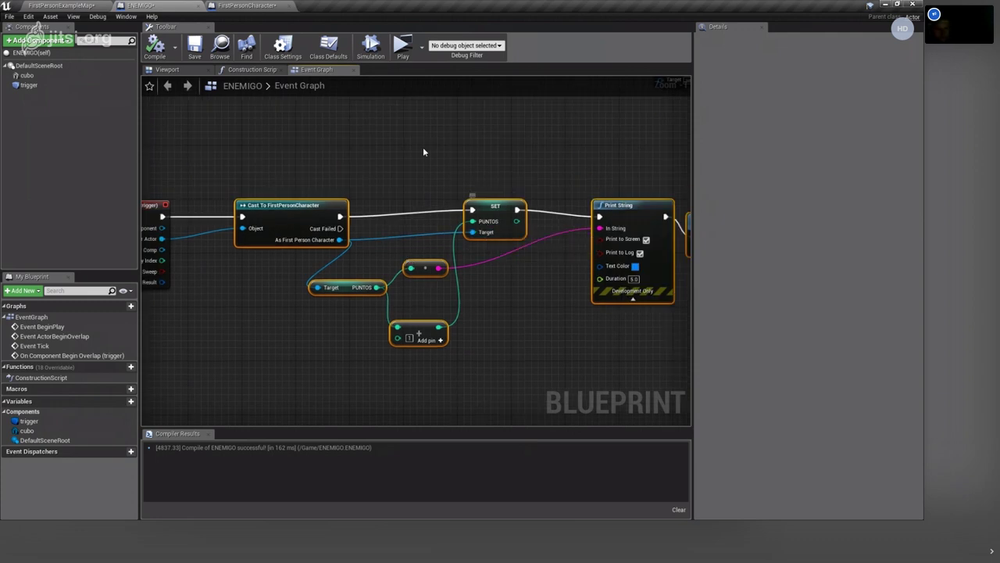
click(403, 49)
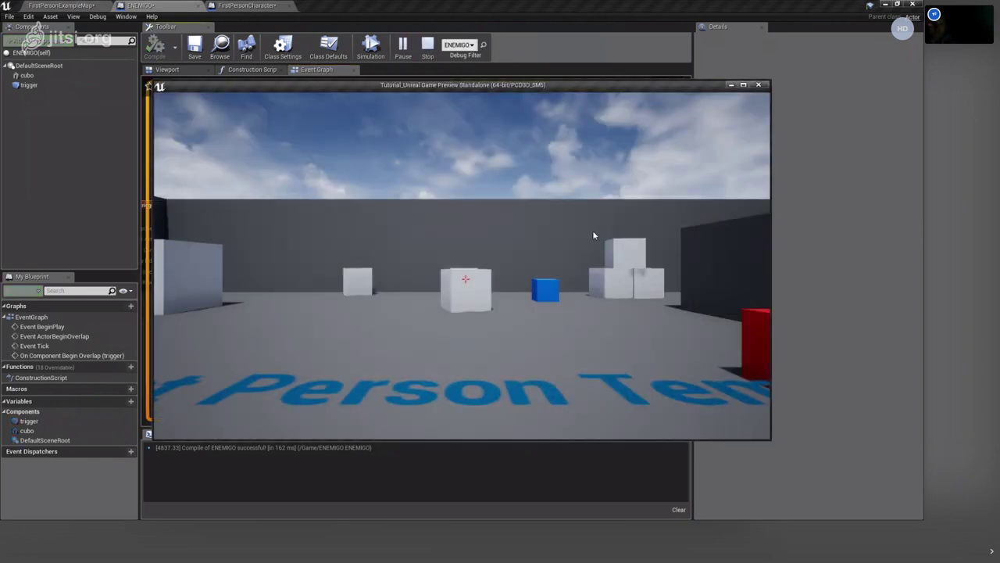
click(592, 229)
key(w)
key(w)
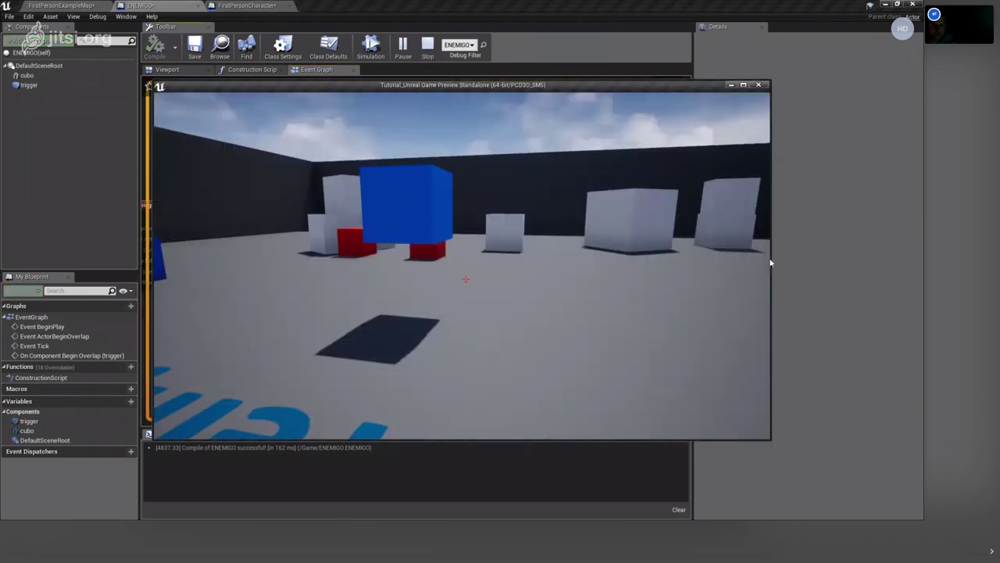
key(s)
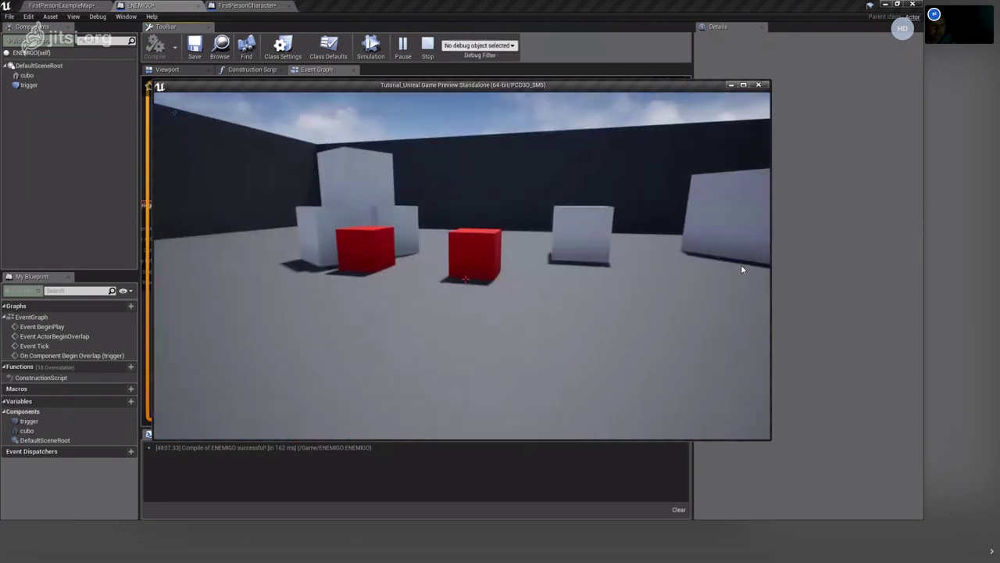
key(Escape)
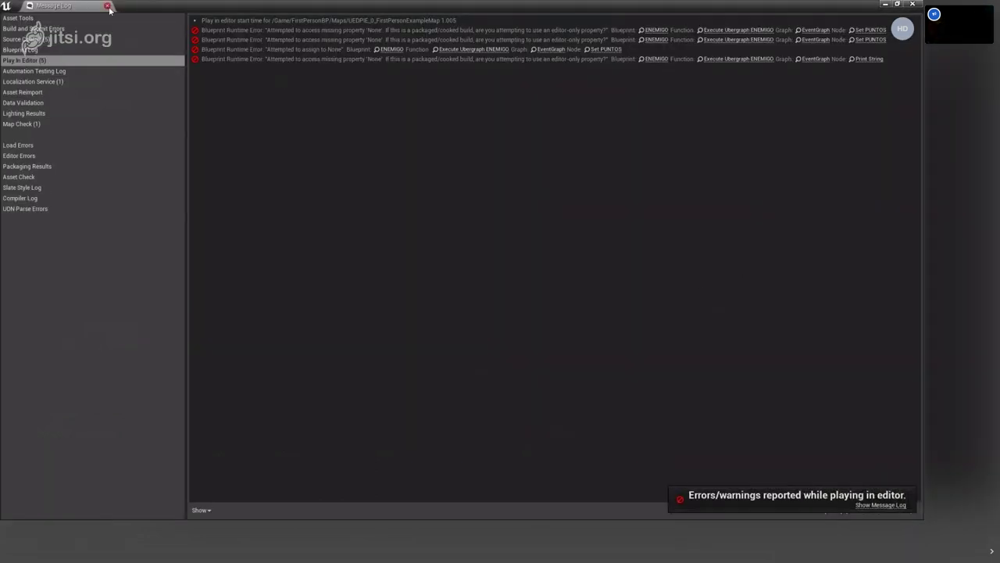
Close the Message Log, recompile ENEMIGO, and run a short test play toward the cubes.
click(108, 7)
click(155, 47)
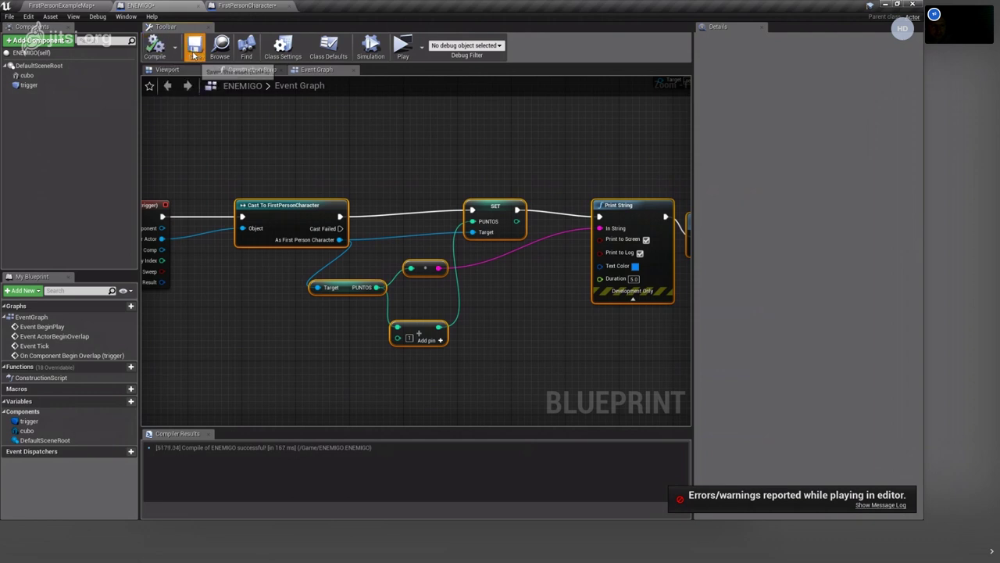
right_drag(309, 378, 417, 310)
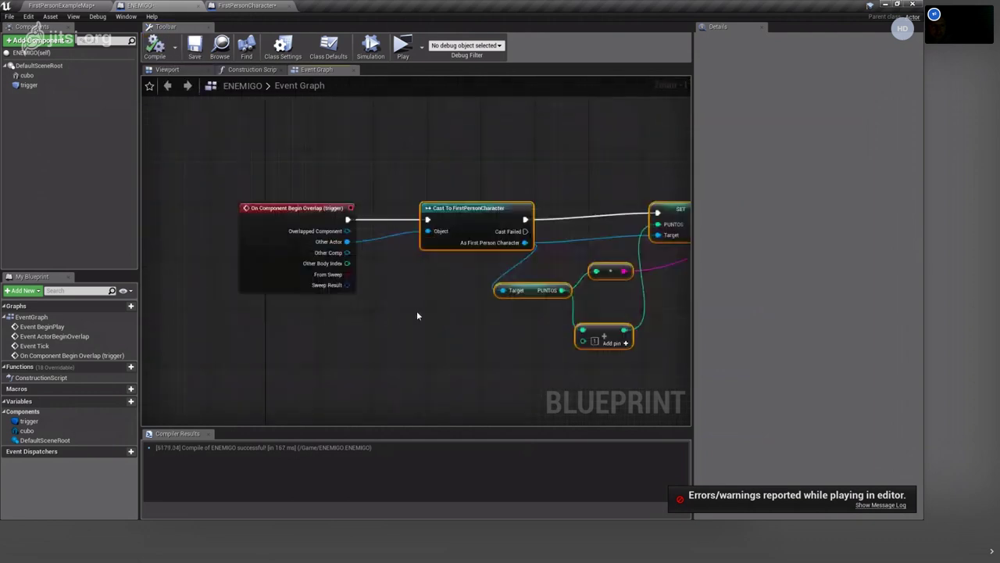
click(404, 47)
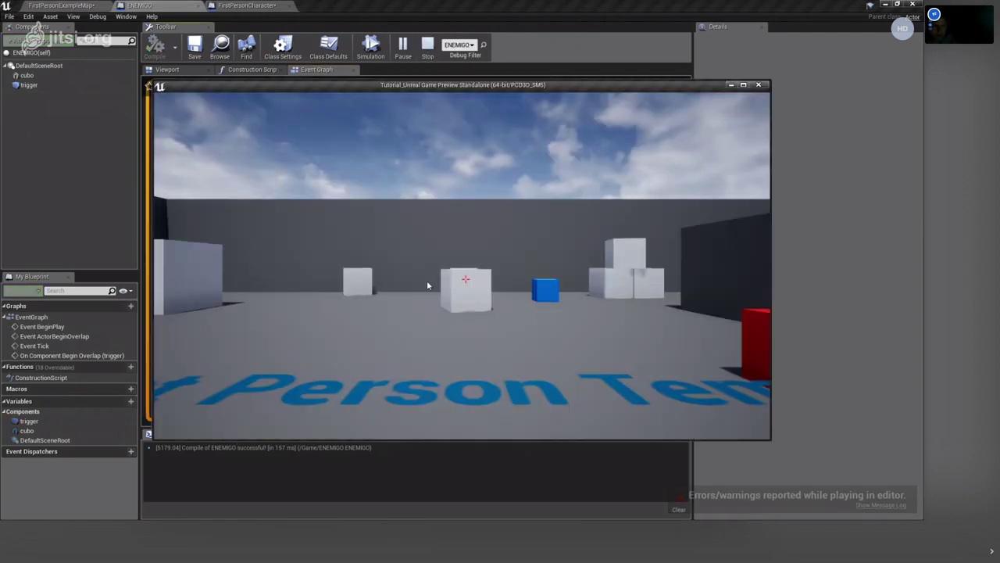
click(426, 279)
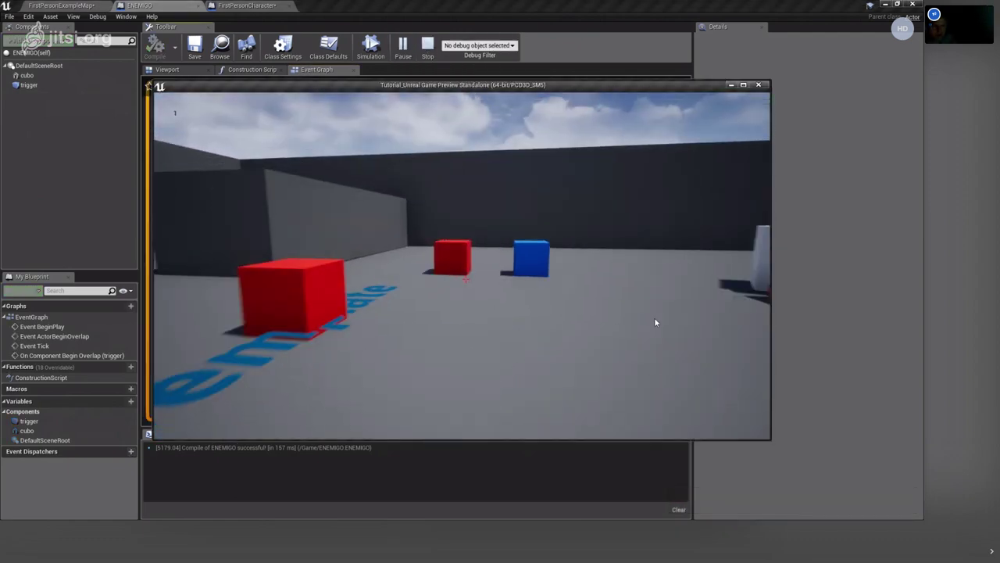
key(Escape)
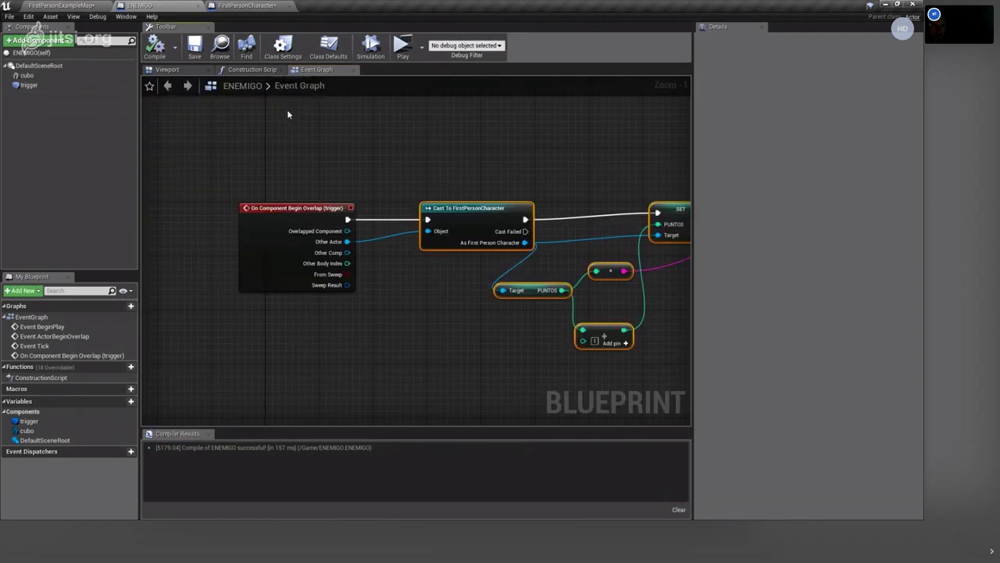
Run a second test play, then return to the FirstPersonExampleMap level editor.
right_drag(340, 124, 207, 96)
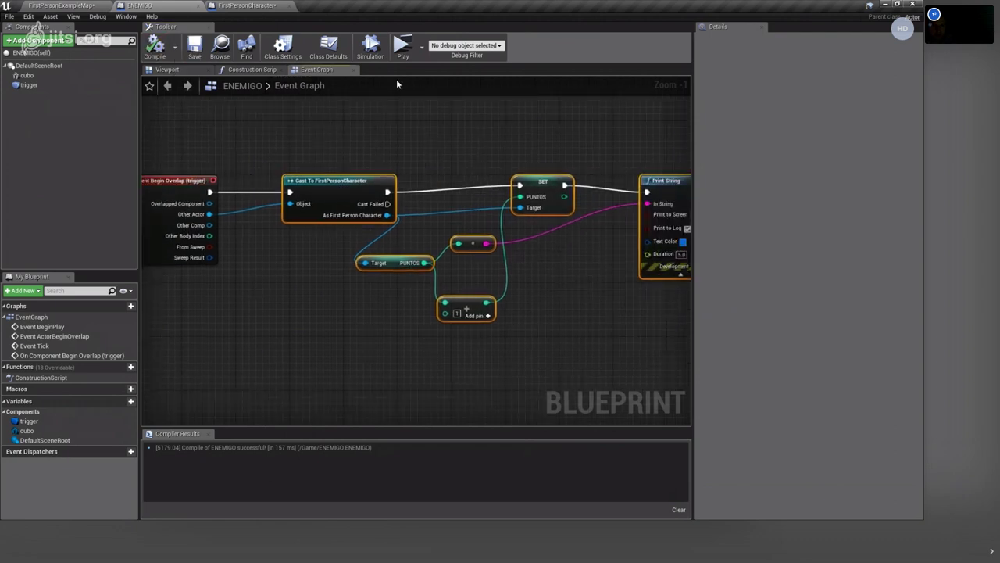
click(464, 258)
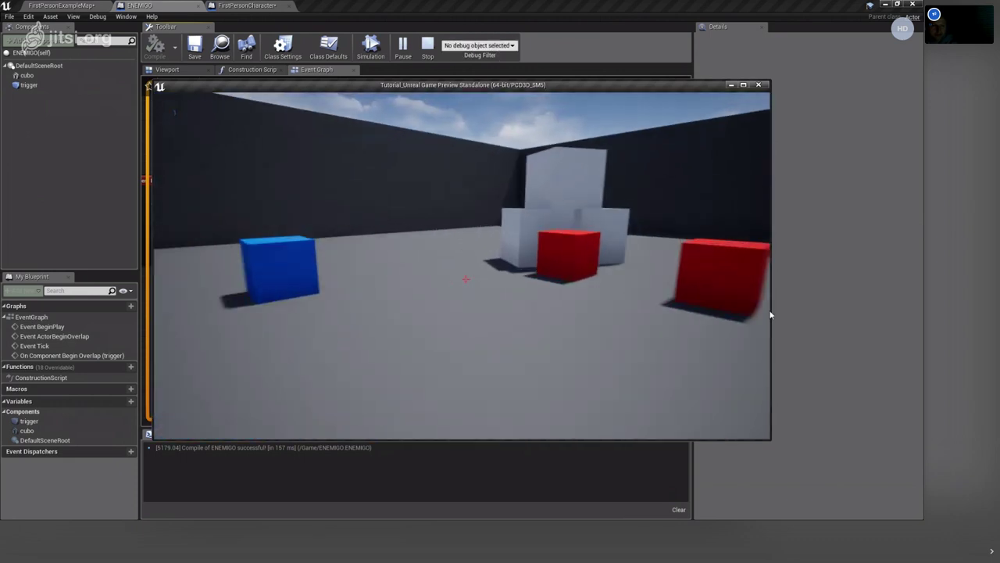
key(Escape)
scroll(428, 291, up, 4)
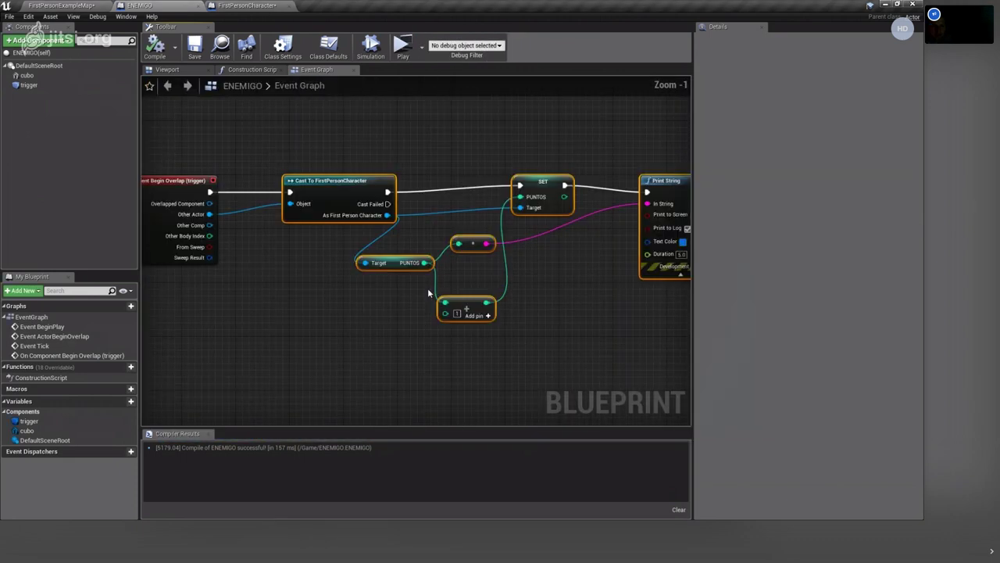
scroll(429, 290, down, 6)
scroll(429, 291, up, 4)
click(53, 7)
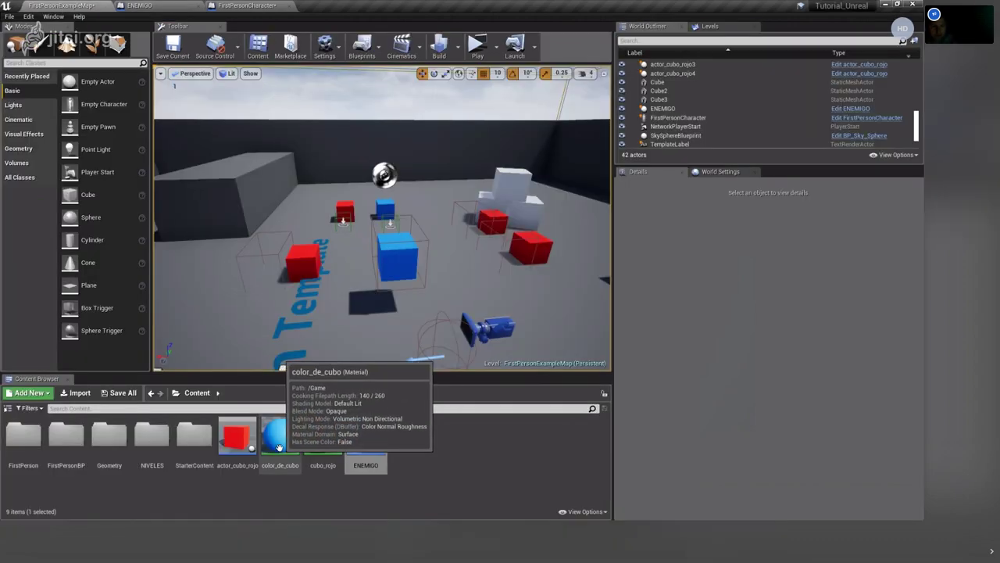
Create a Character-based Blueprint class named NewBlueprint in Content and place it in the level.
right_click(516, 472)
click(545, 274)
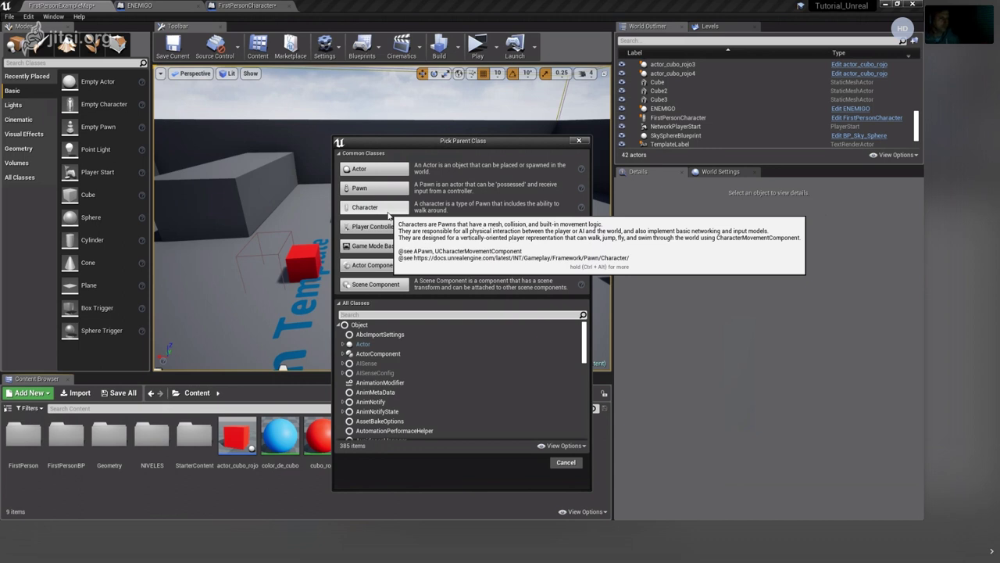
click(388, 214)
drag(407, 437, 390, 332)
Open NewBlueprint and look through its Class Defaults in the Details panel.
click(867, 133)
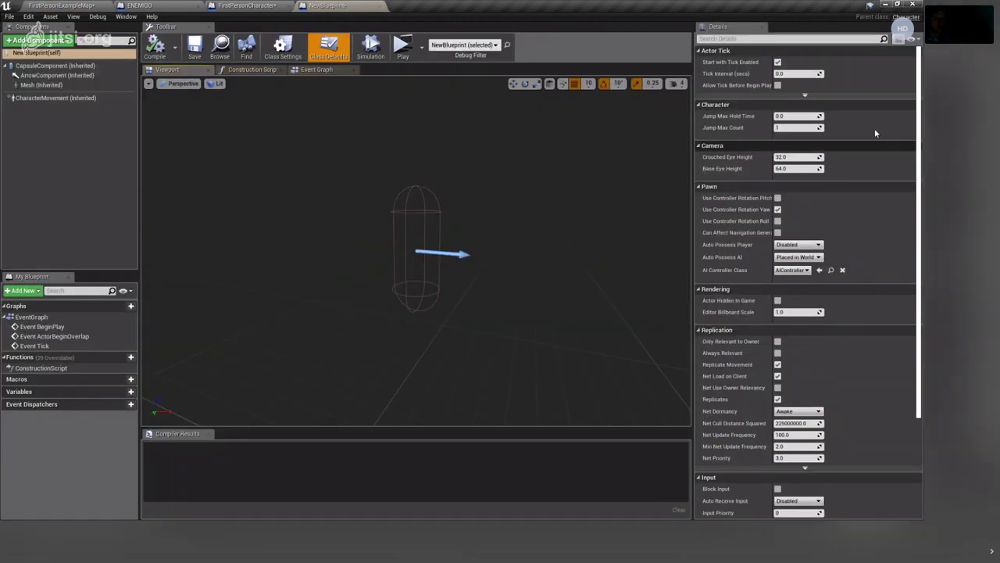
scroll(745, 235, down, 2)
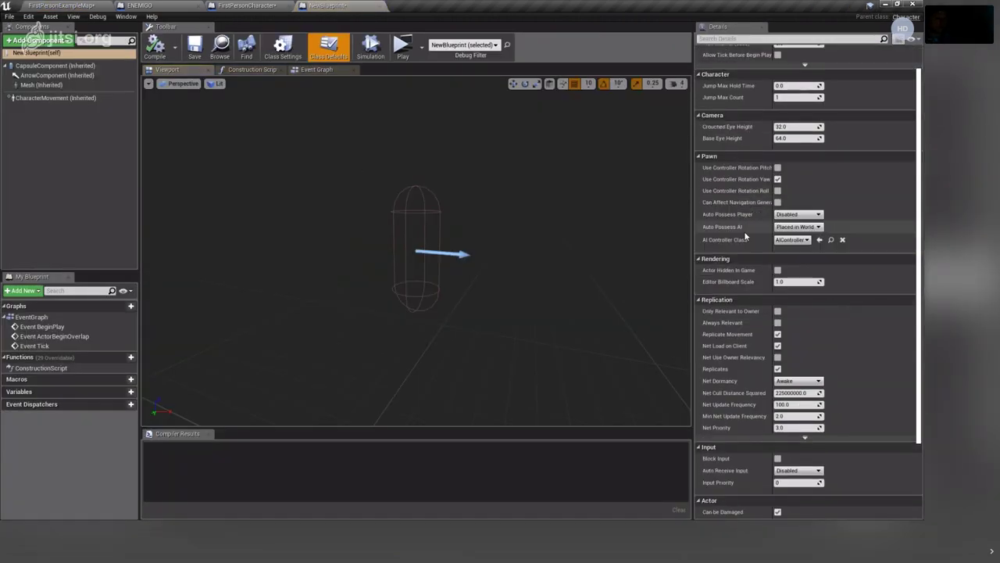
scroll(744, 235, down, 3)
scroll(758, 222, up, 2)
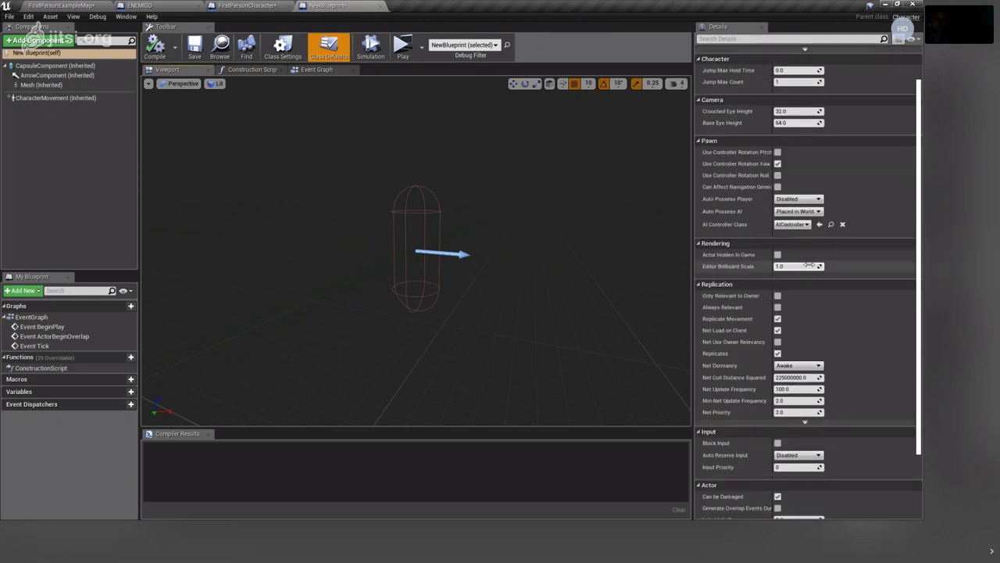
scroll(849, 310, down, 3)
scroll(731, 328, up, 2)
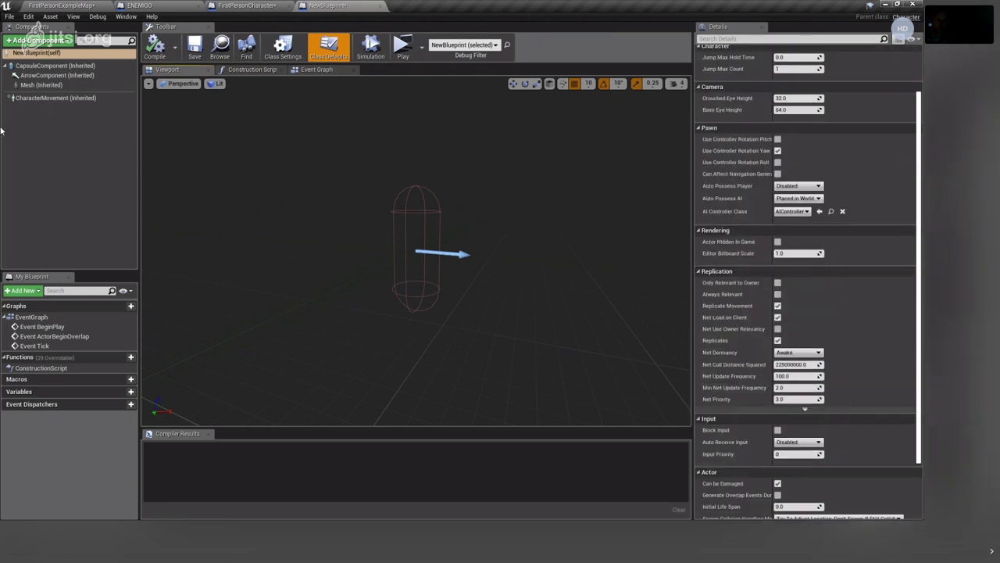
Browse the inherited CharacterMovement settings, such as Max Walk Speed 600.0 and Jump Z Velocity 420.0.
click(43, 102)
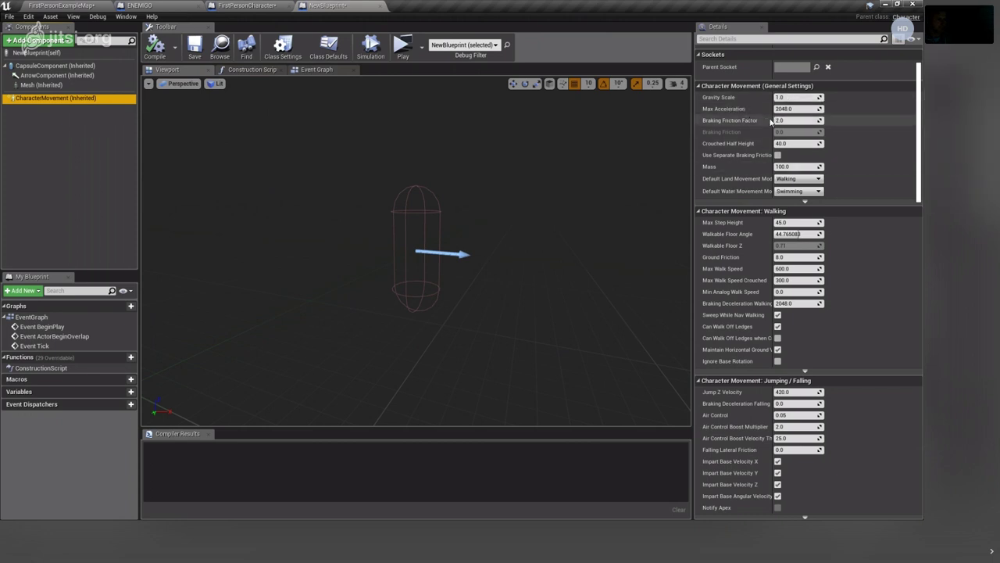
scroll(772, 164, down, 2)
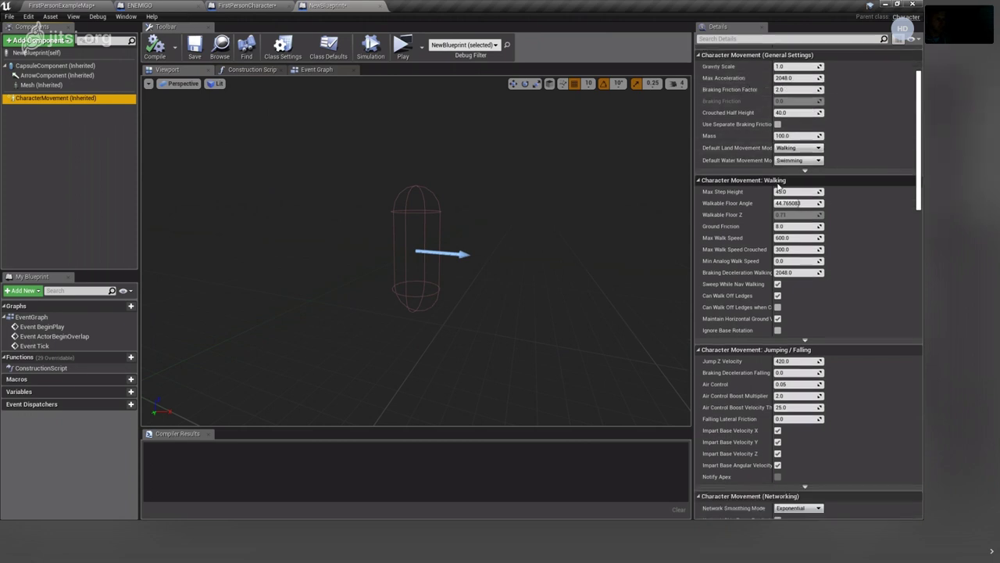
scroll(778, 223, down, 1)
scroll(778, 223, down, 1)
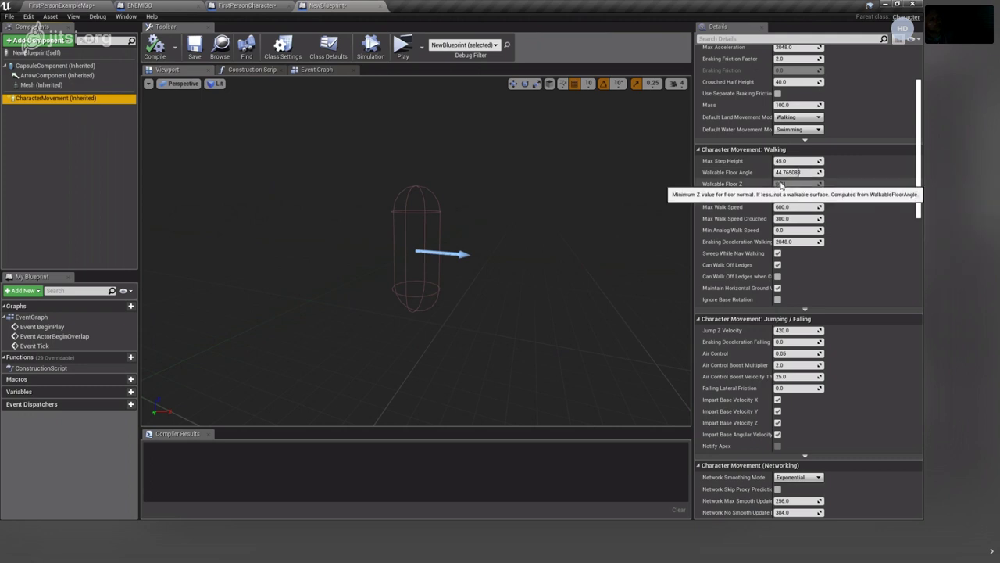
mouse_move(801, 191)
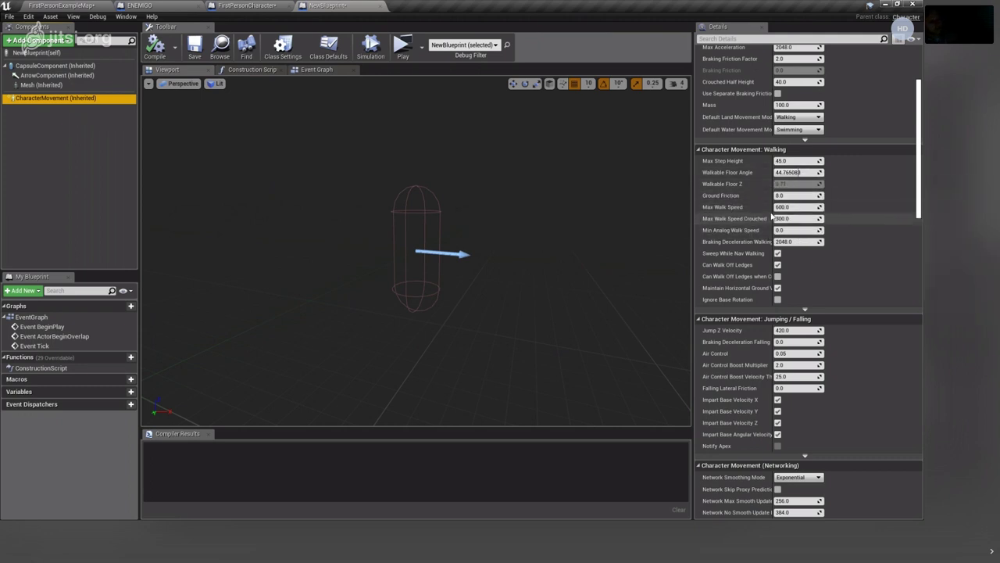
mouse_move(793, 208)
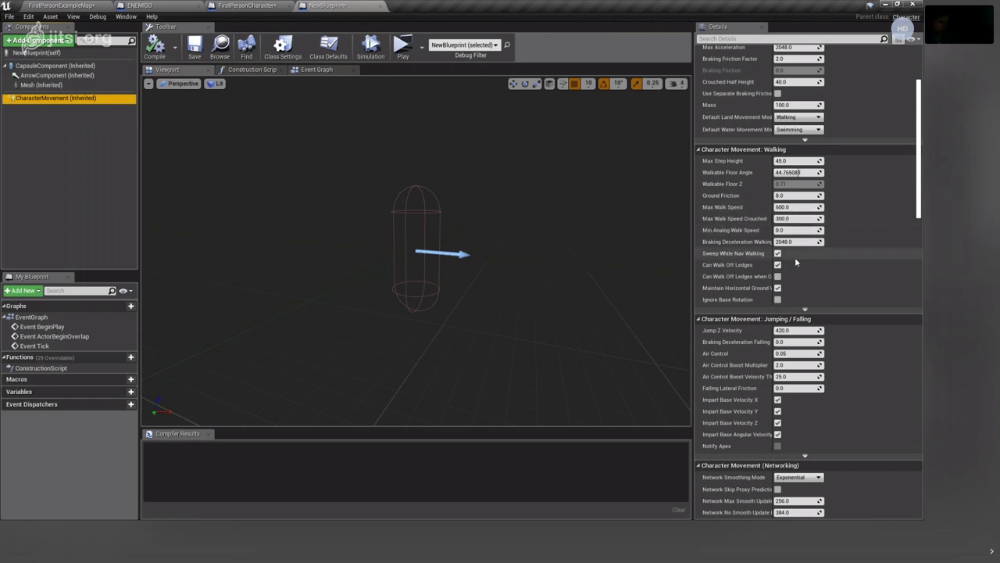
scroll(749, 351, down, 3)
scroll(748, 375, up, 5)
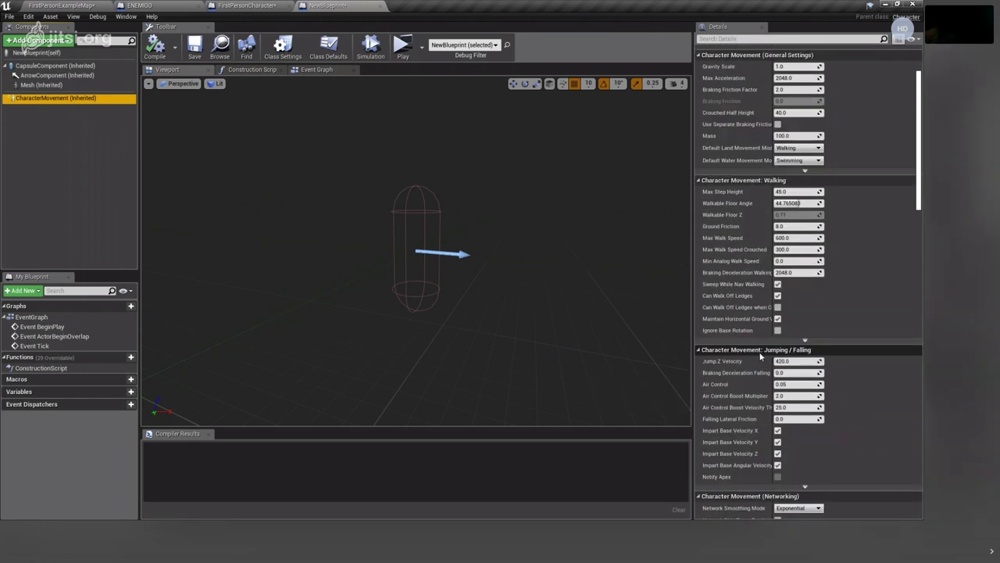
scroll(748, 367, down, 10)
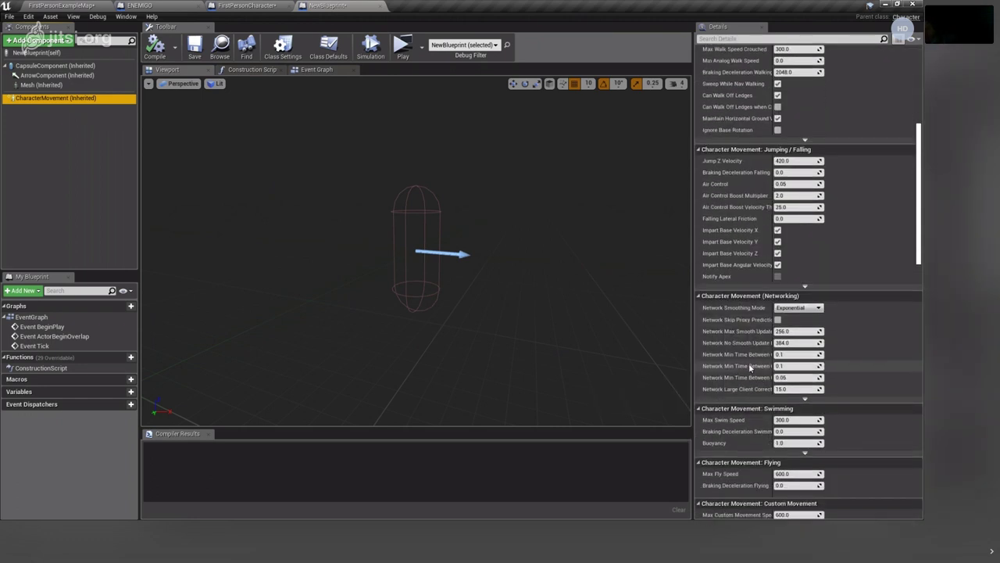
scroll(749, 363, up, 6)
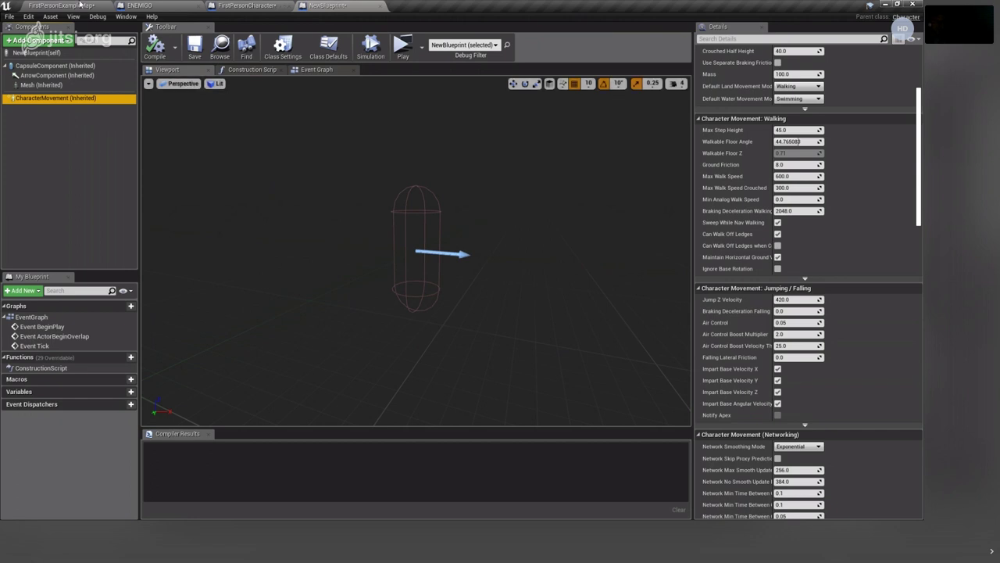
Back in FirstPersonExampleMap, rotate the level camera to face the red and blue cubes.
click(64, 5)
right_click(475, 465)
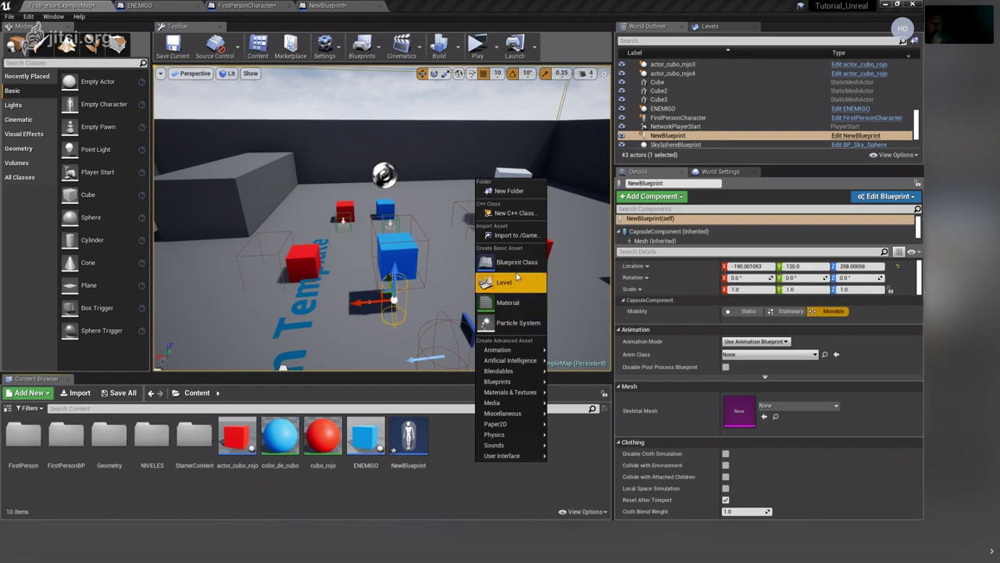
mouse_move(494, 434)
mouse_move(511, 361)
mouse_move(237, 259)
mouse_down()
mouse_move(263, 256)
mouse_move(1, 358)
mouse_move(547, 211)
mouse_up()
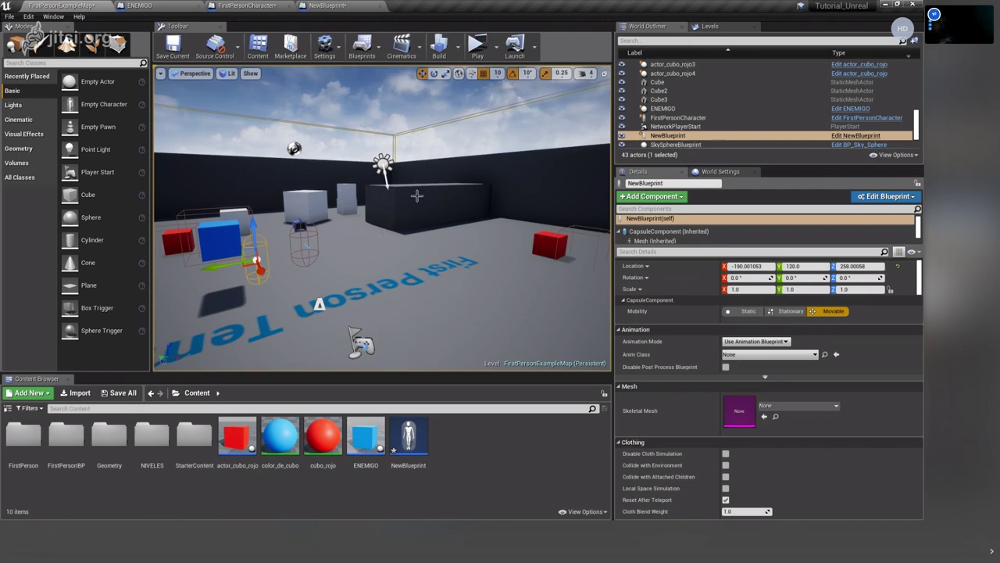
drag(417, 198, 419, 198)
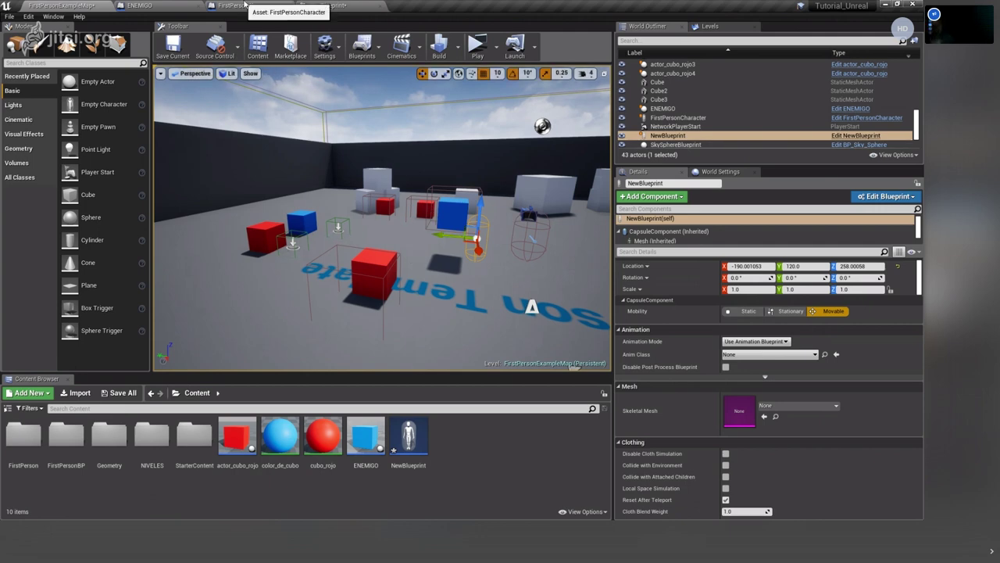
click(139, 6)
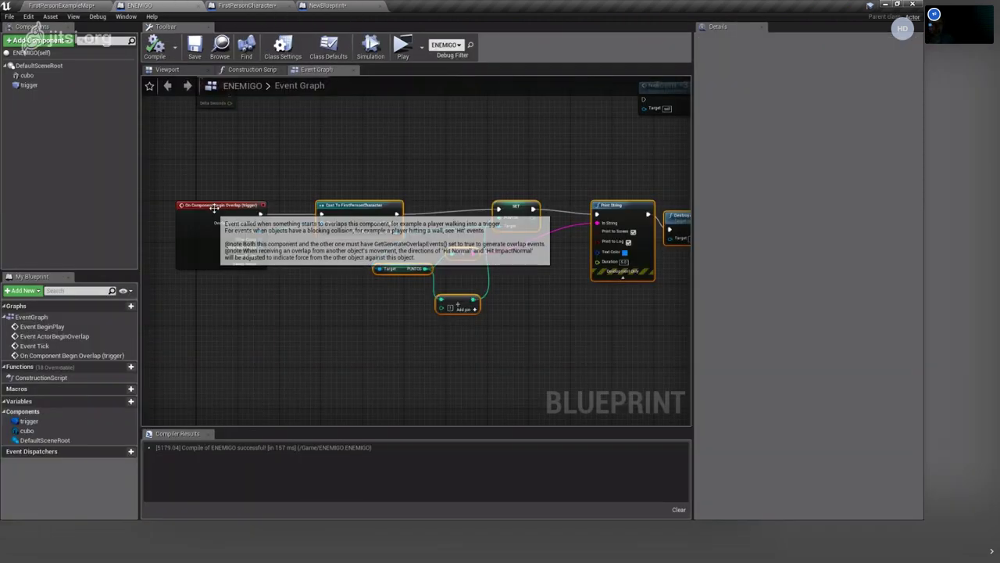
click(188, 71)
scroll(461, 291, down, 3)
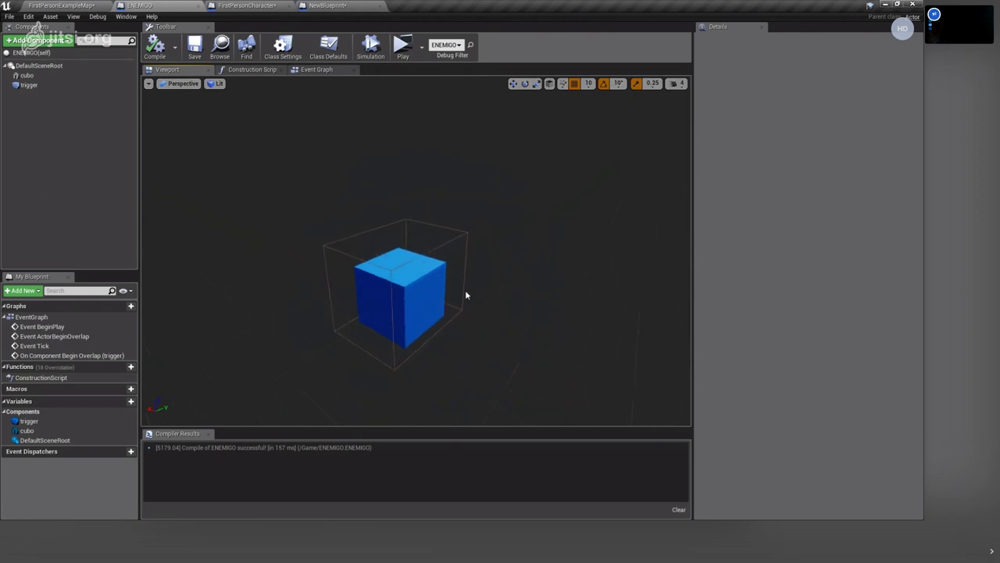
right_drag(465, 290, 490, 324)
scroll(351, 275, up, 5)
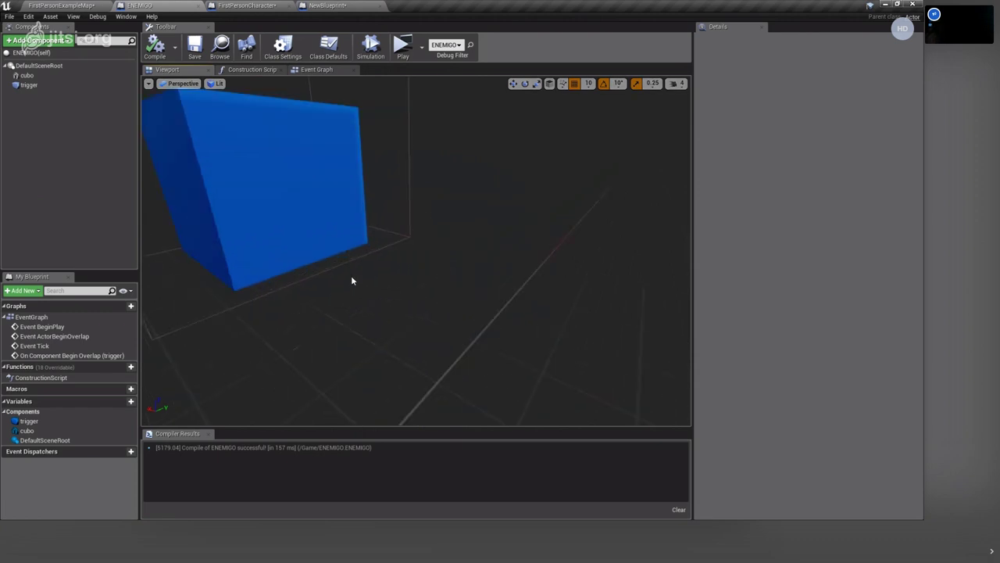
right_drag(351, 275, 275, 288)
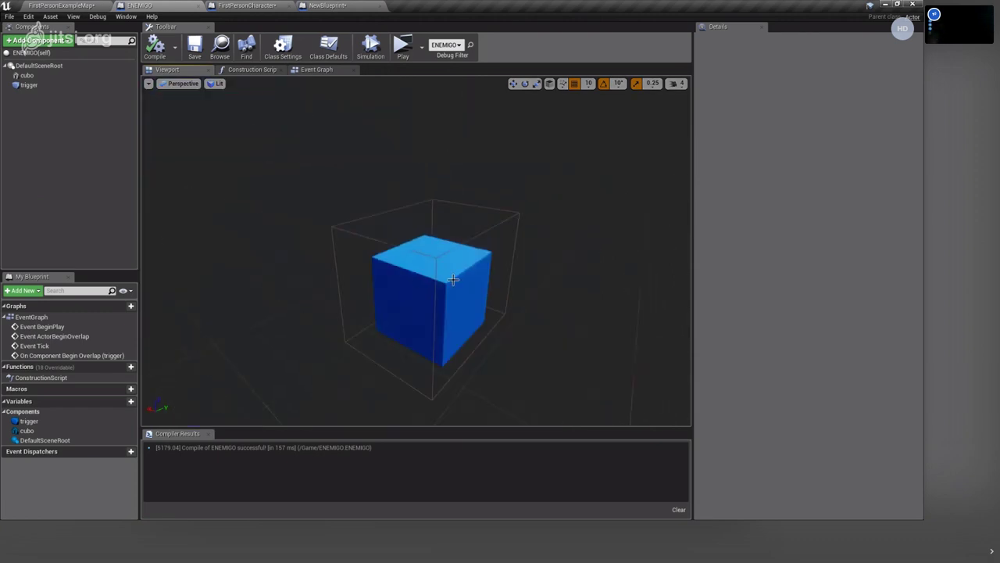
click(454, 280)
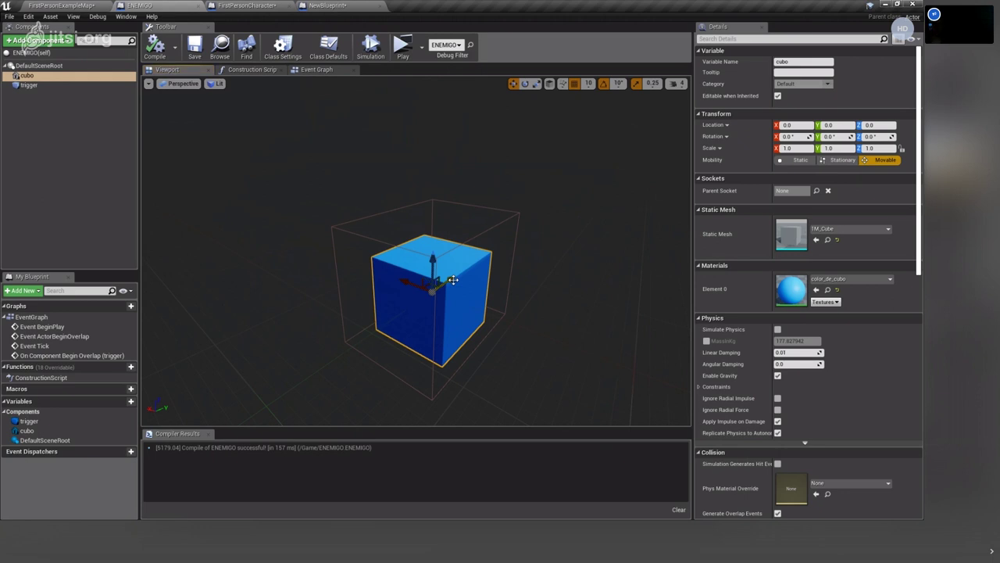
click(834, 230)
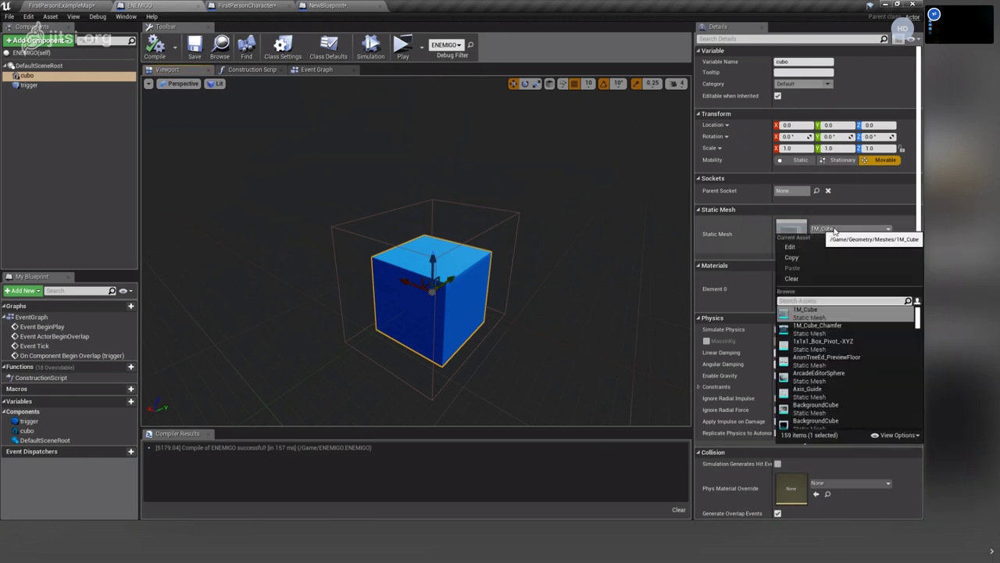
text(SPH)
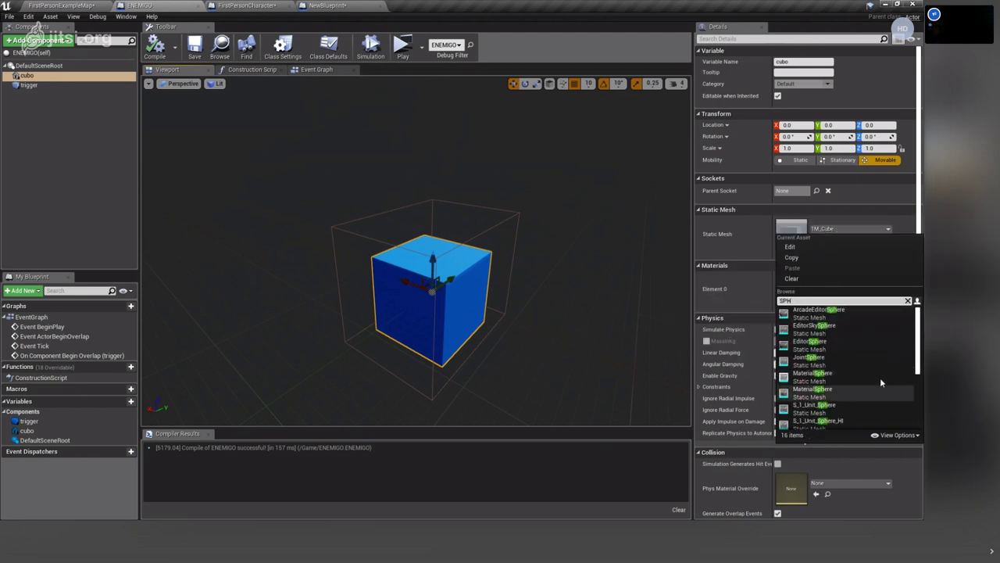
scroll(866, 370, down, 1)
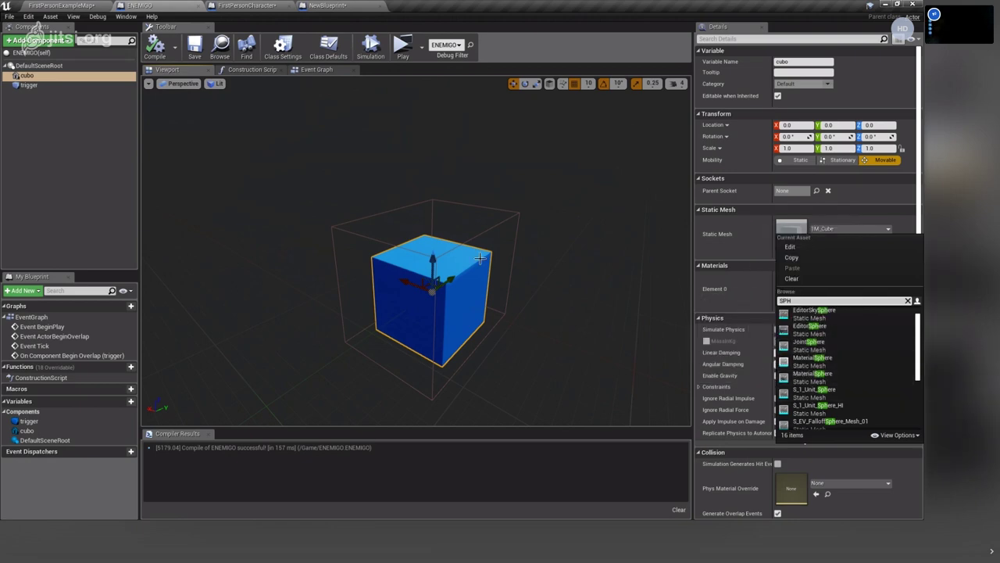
click(339, 173)
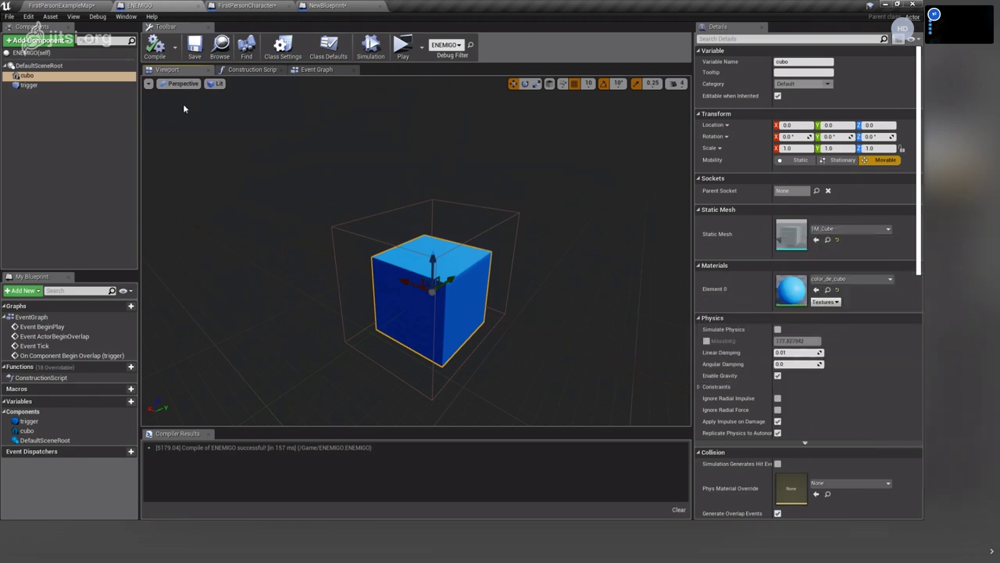
click(61, 6)
Browse the Geometry > Meshes folder in the Content Browser, then return to Content.
double_click(109, 435)
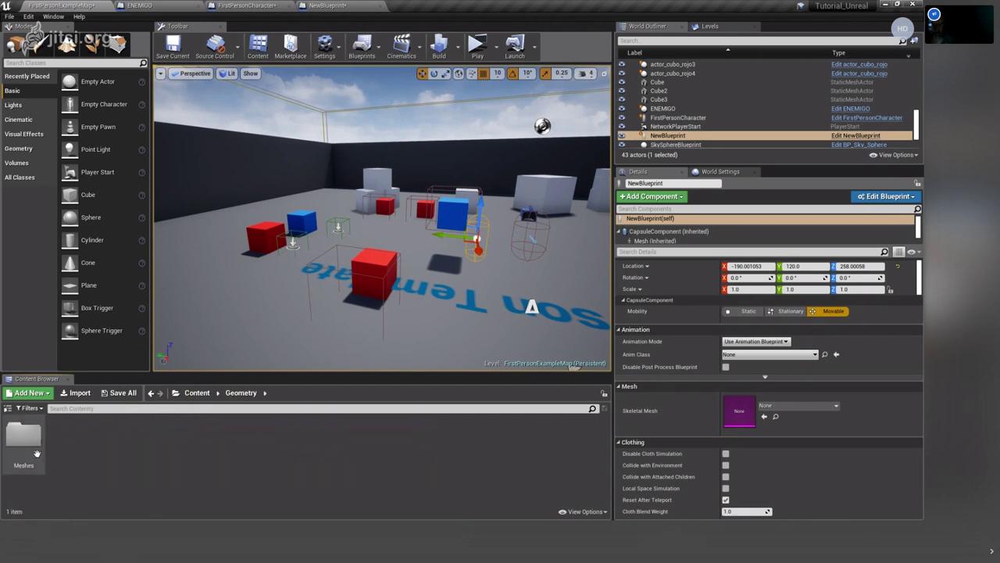
double_click(23, 435)
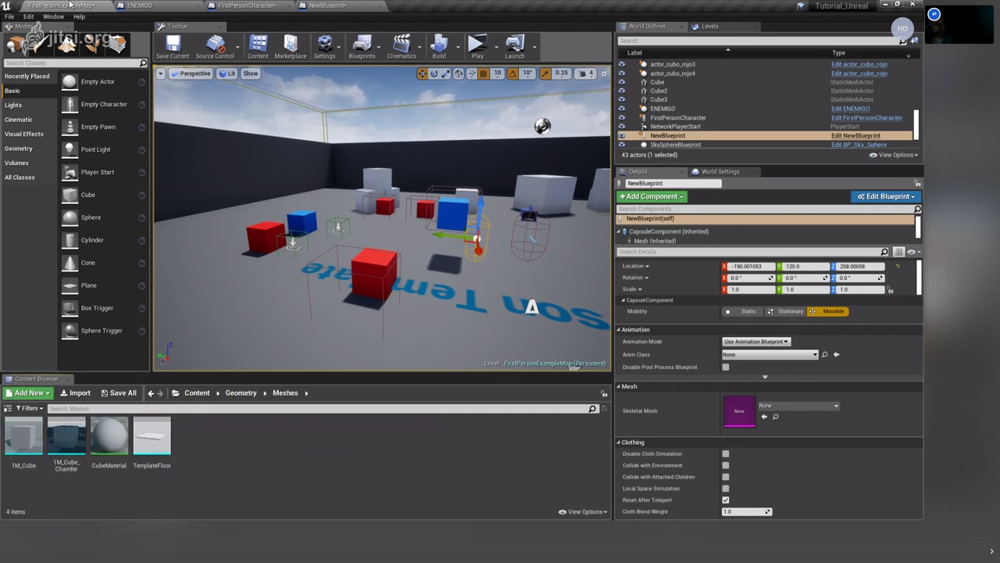
click(109, 435)
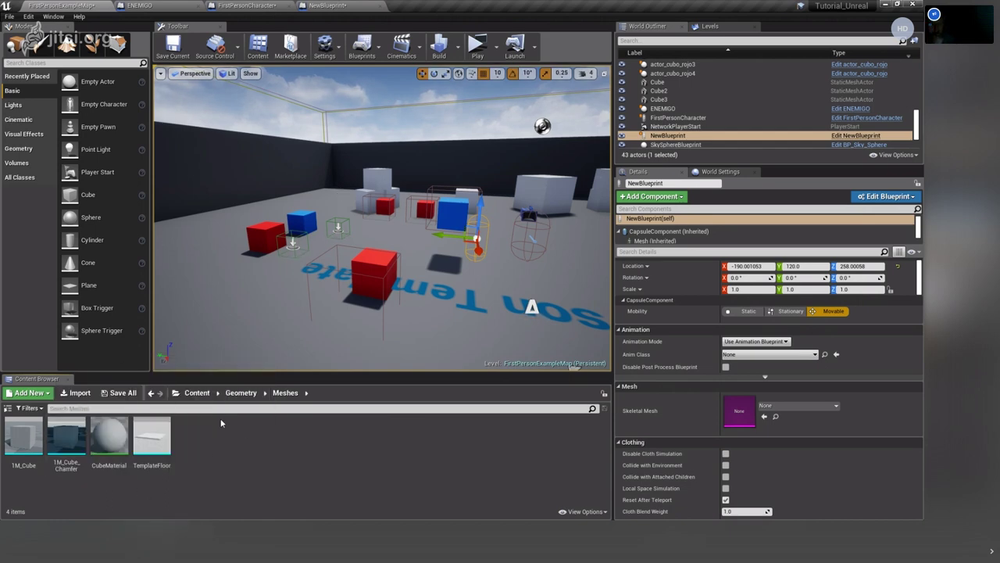
click(197, 392)
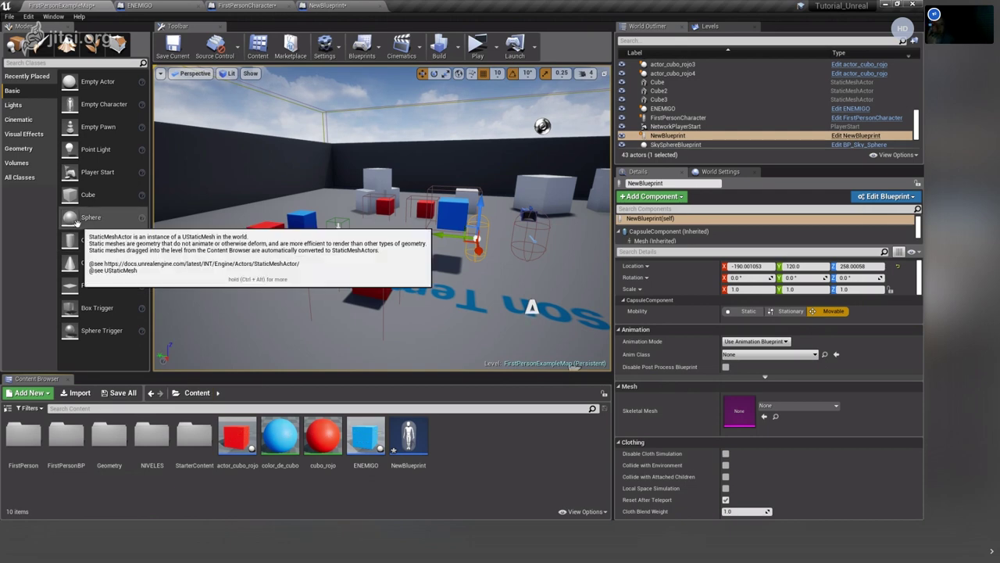
Place a Sphere actor on the level floor at 290, 710, 210 and select the Sphere mesh asset.
mouse_move(76, 223)
mouse_down()
mouse_move(234, 299)
mouse_move(232, 268)
mouse_up()
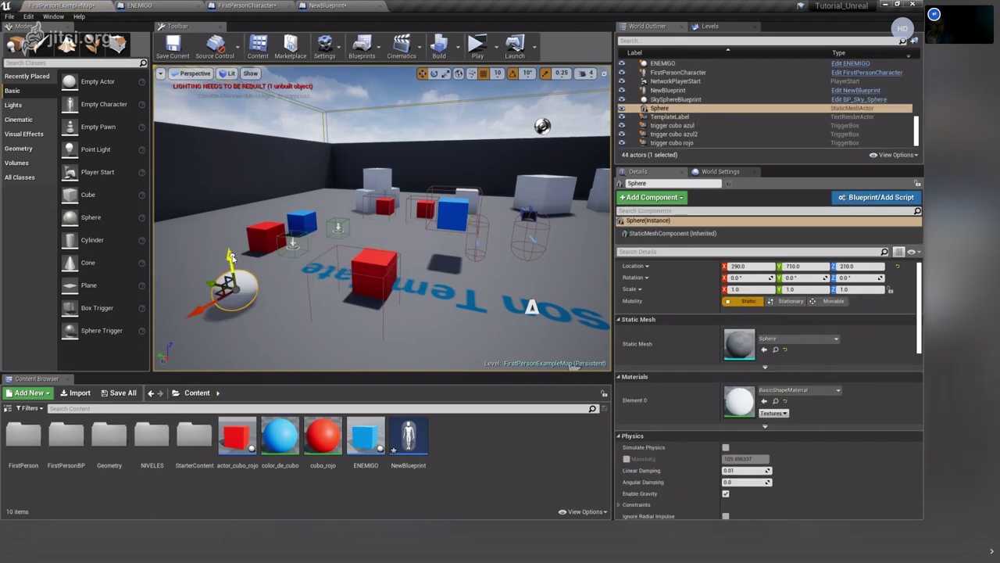
click(776, 352)
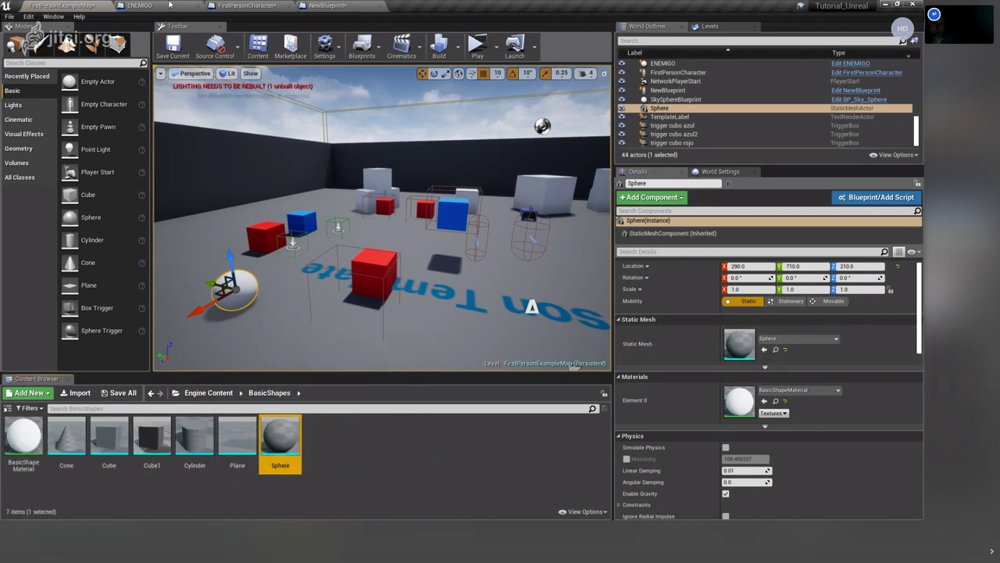
click(139, 5)
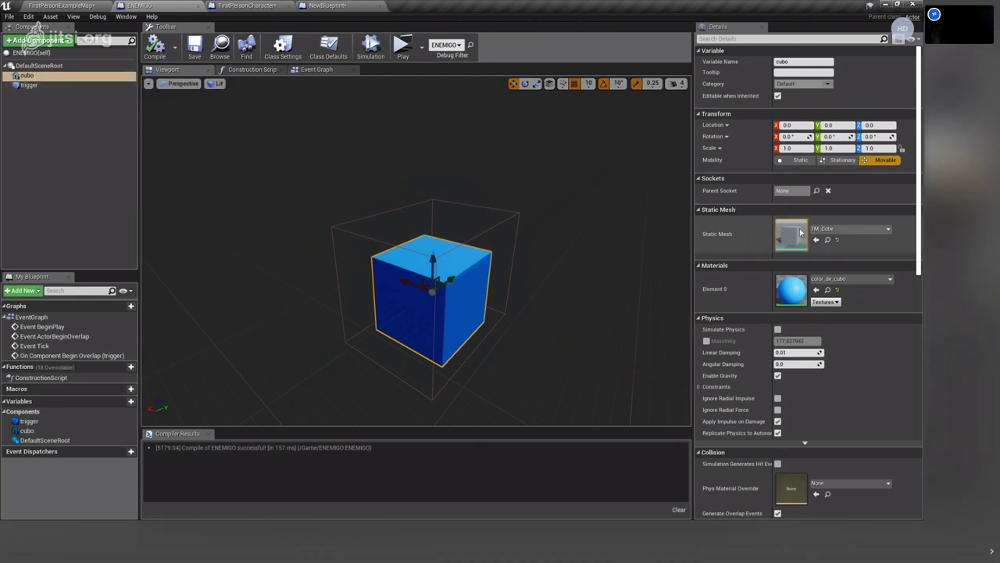
Swap cubo's Static Mesh to the selected Sphere asset and orbit the preview to check it.
click(70, 6)
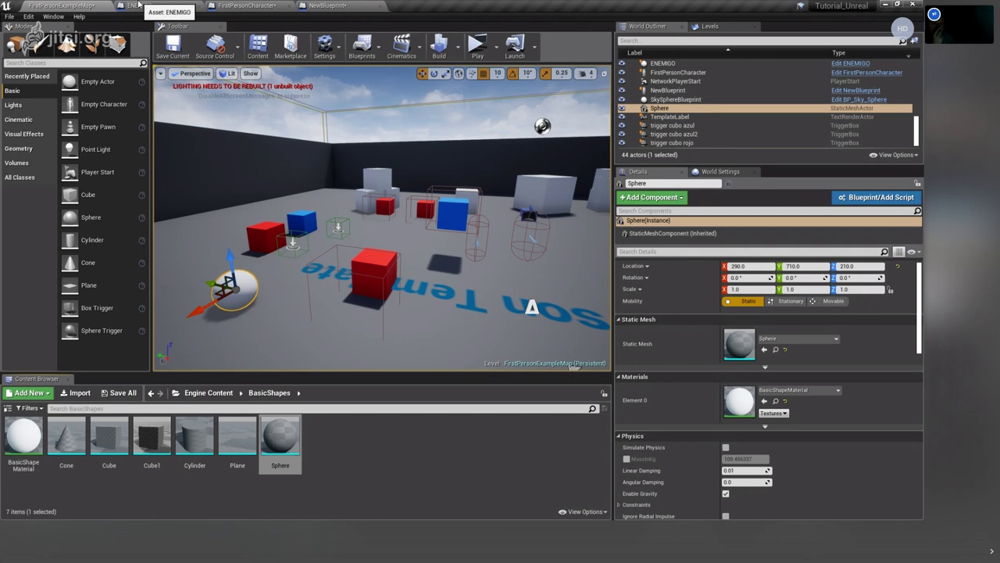
click(139, 5)
click(815, 239)
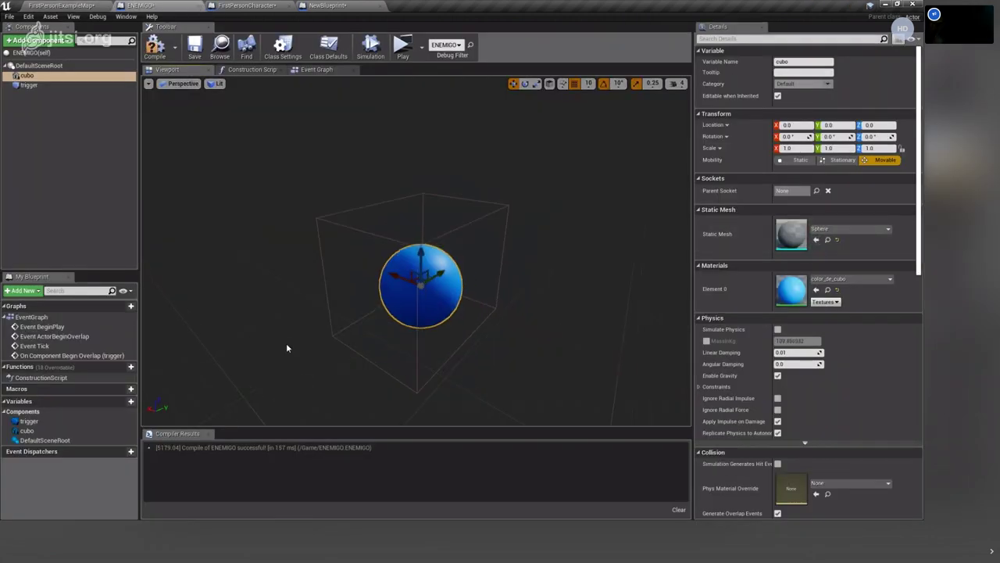
right_drag(250, 341, 294, 378)
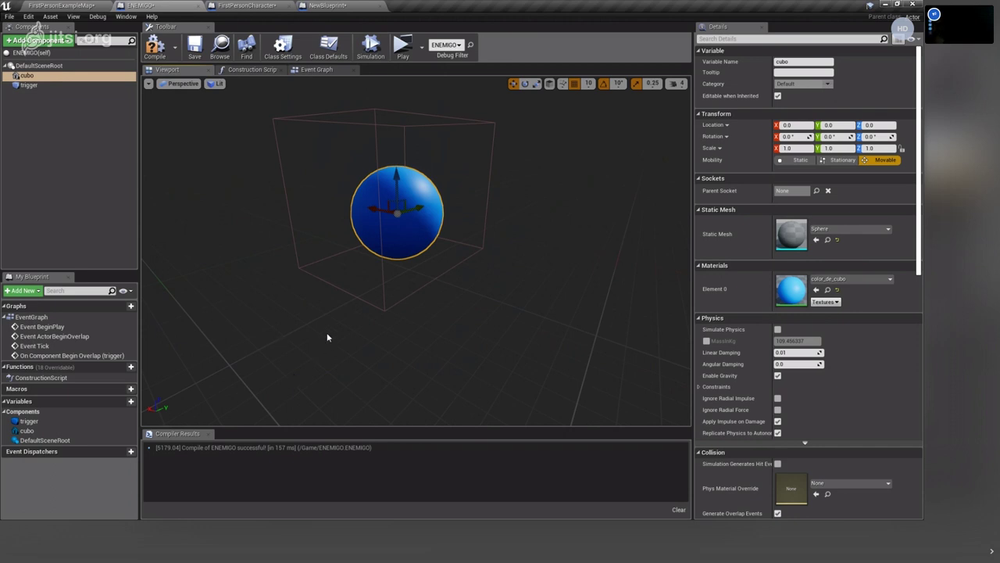
right_drag(327, 337, 329, 338)
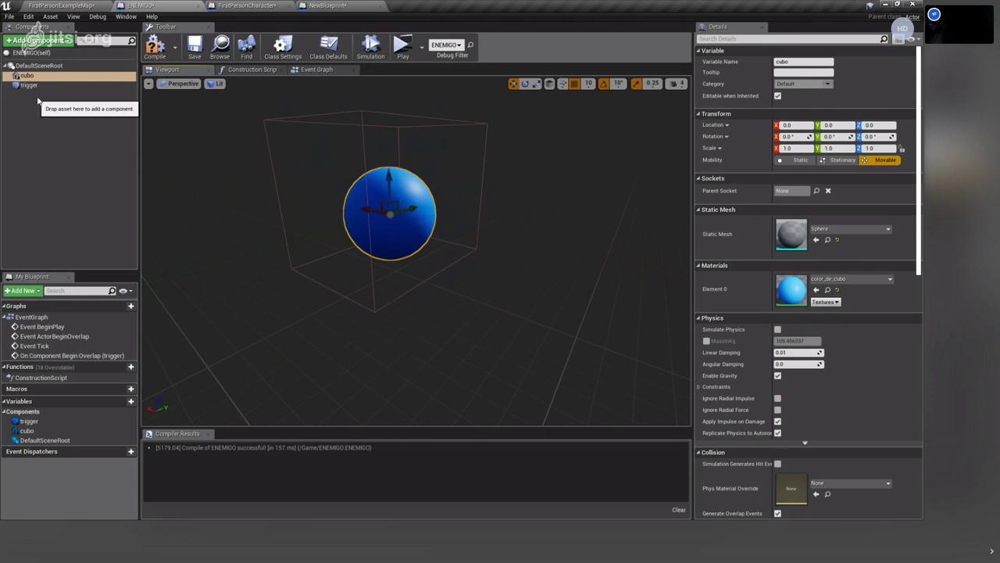
Add a Static Mesh (Sphere) component under cubo using a 'STAT' component search.
click(35, 41)
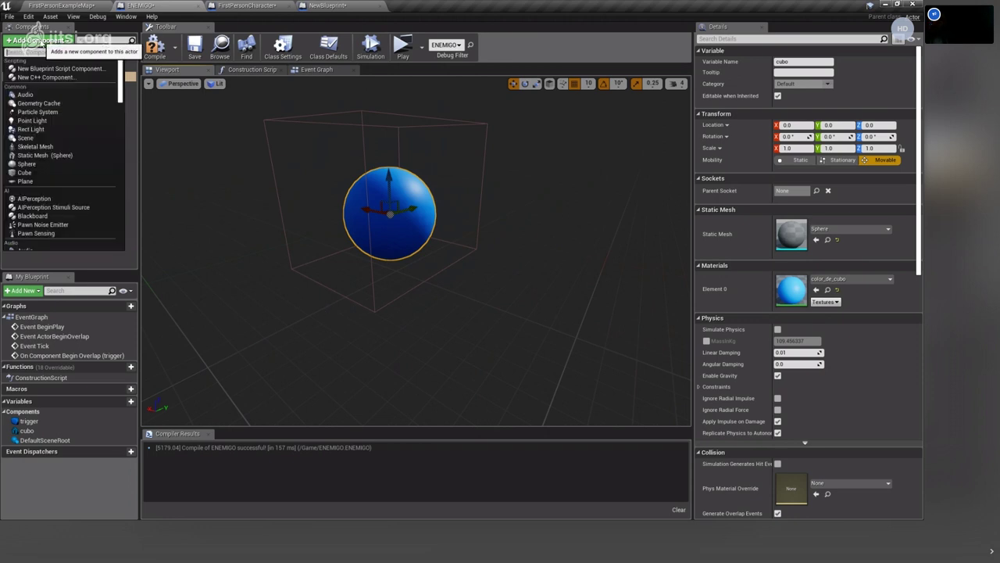
text(STAT)
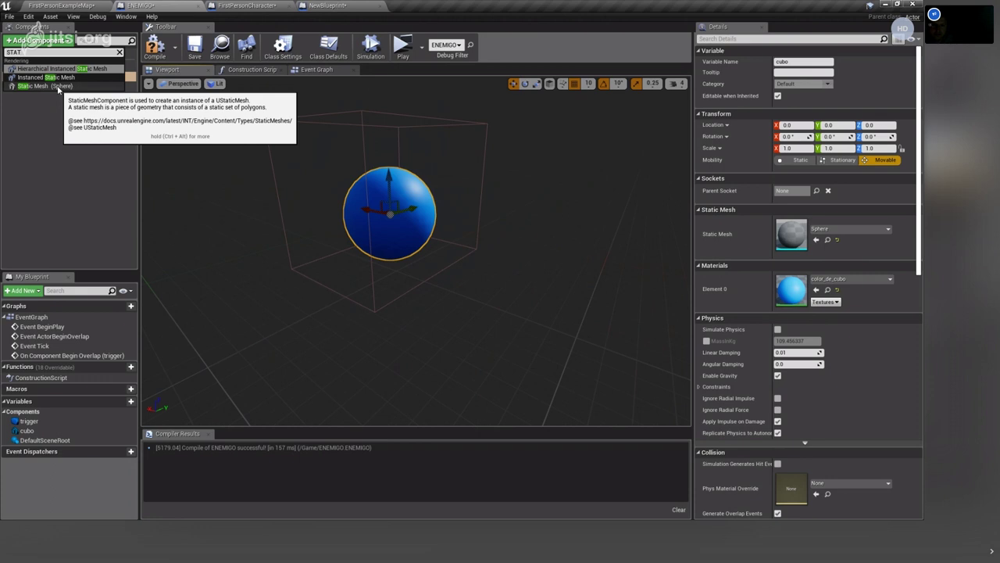
click(59, 87)
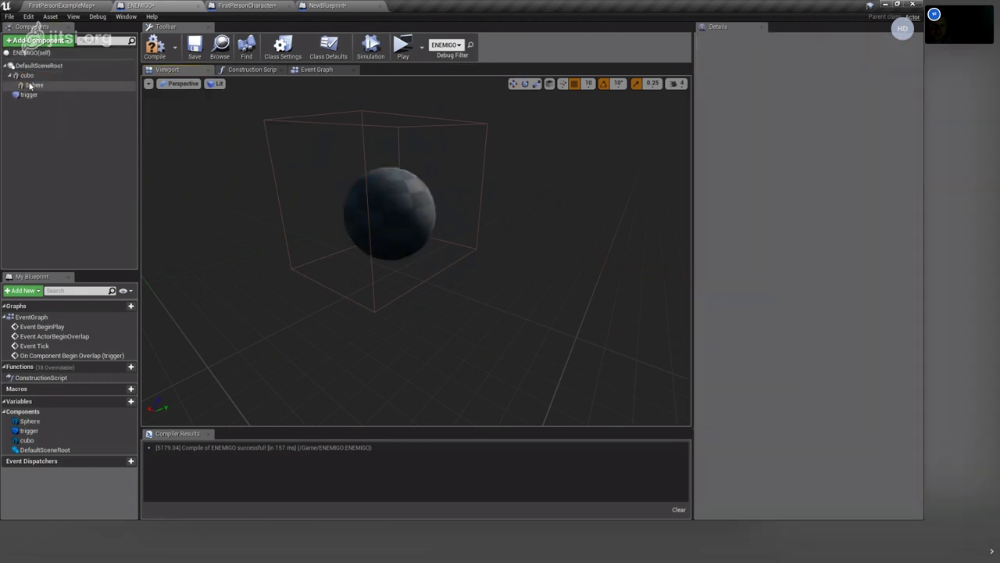
Rename cubo to ESFERA 1 and the new Sphere component to ESFERA 2.
drag(30, 86, 27, 76)
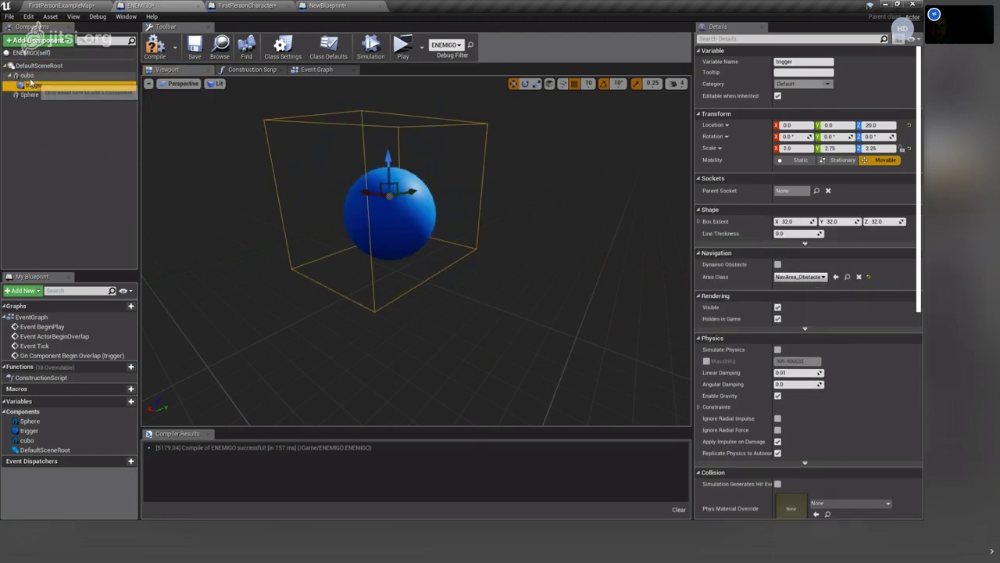
click(31, 78)
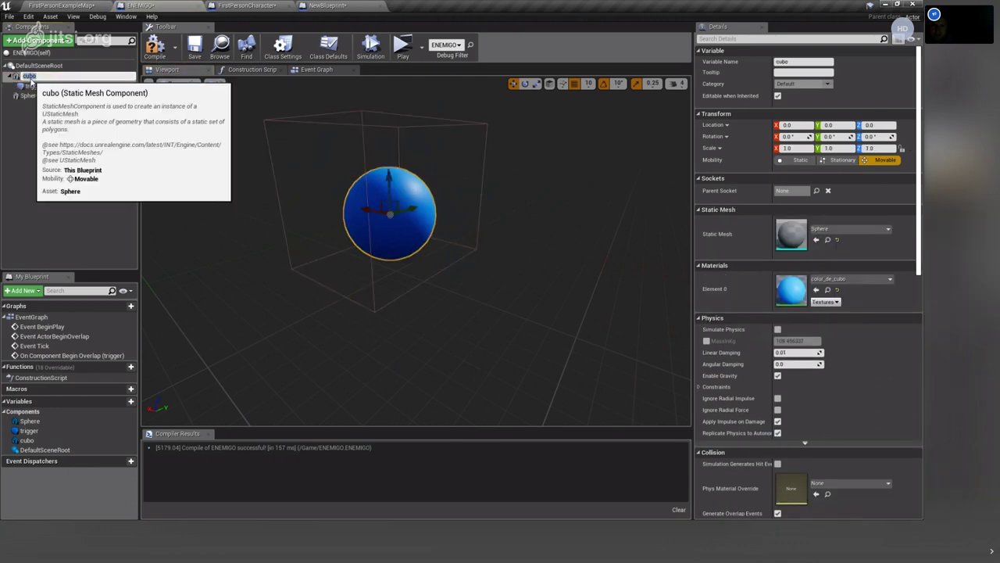
text(ESFERA 1)
key(Return)
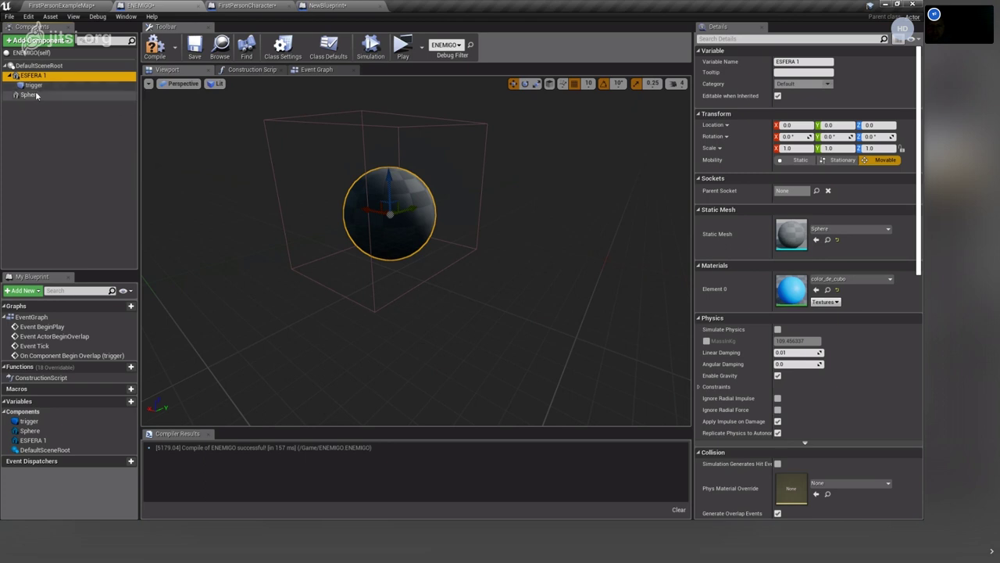
click(33, 95)
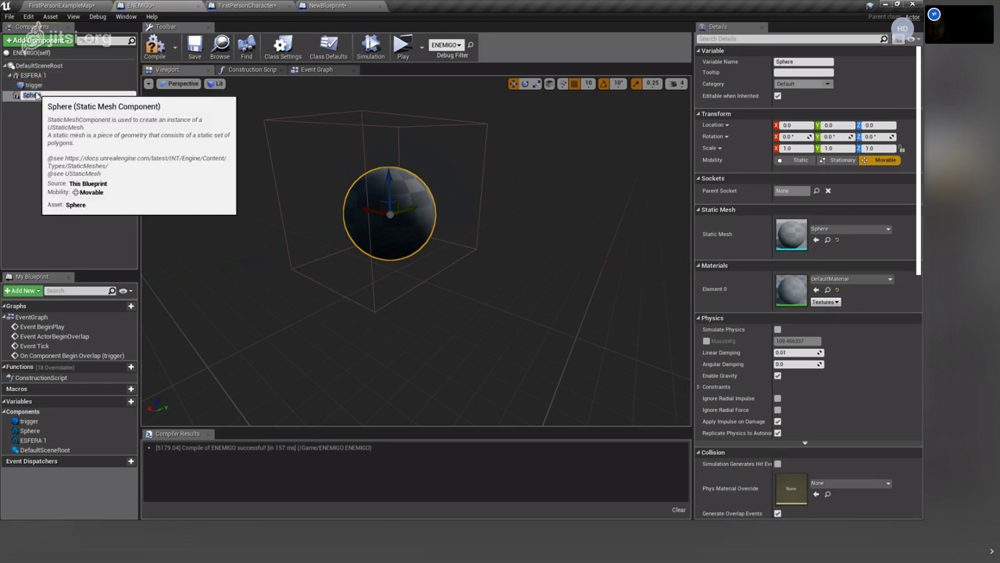
text(ESFERA 2)
key(Return)
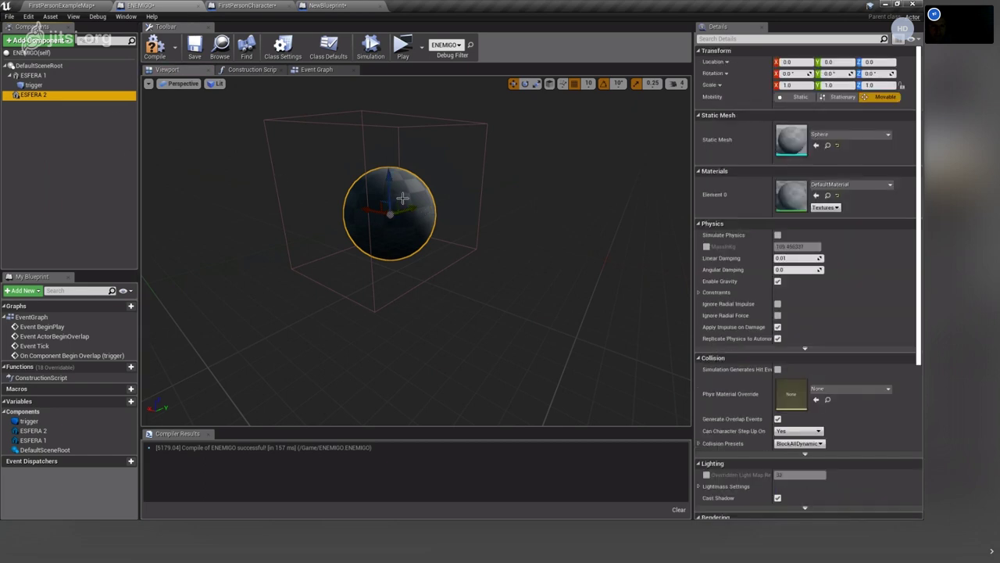
Scale ESFERA 2 to 0.5 and move it up to Z 60, resting atop ESFERA 1.
click(399, 199)
key(e)
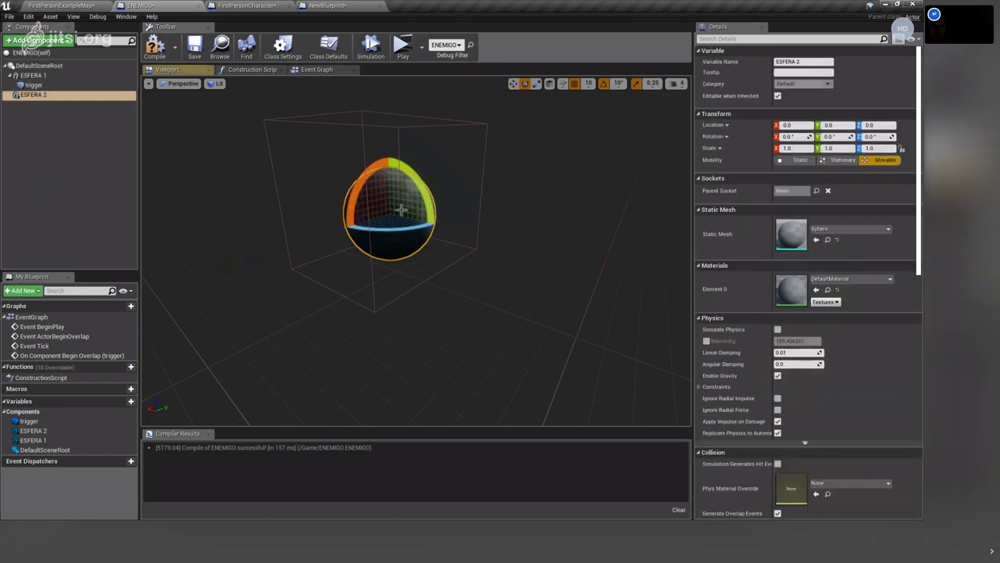
key(r)
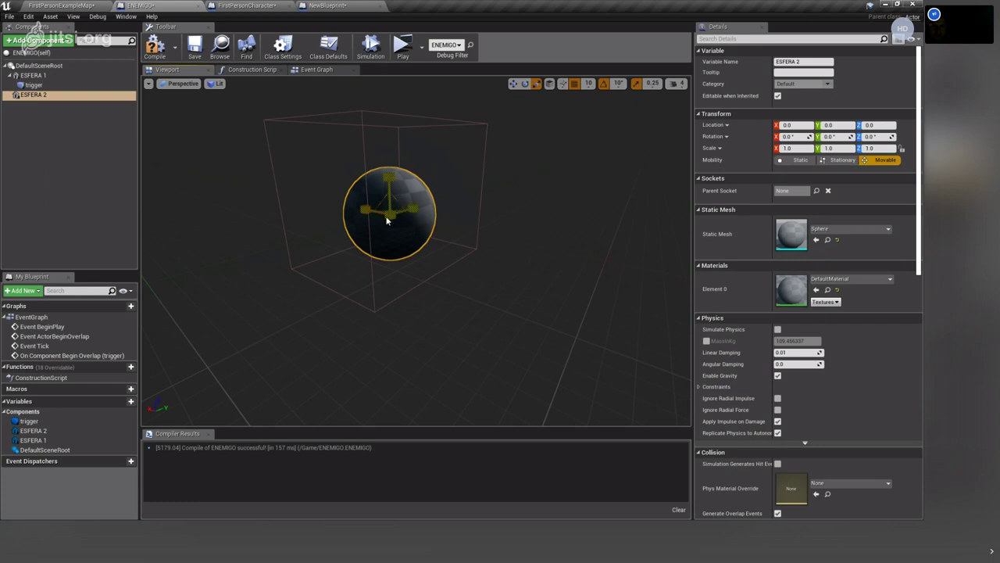
mouse_move(392, 209)
mouse_down()
mouse_move(402, 161)
mouse_move(449, 169)
mouse_up()
key(w)
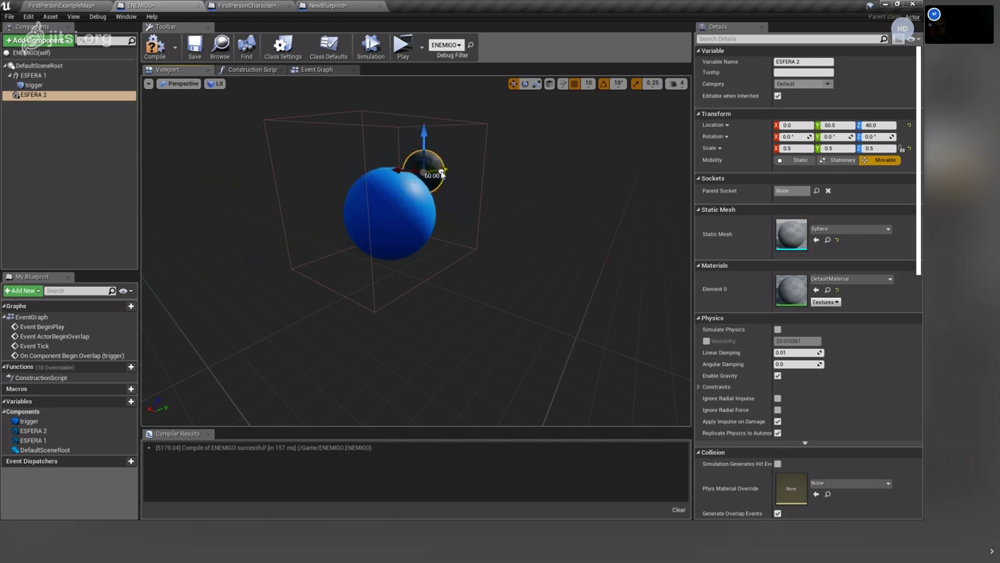
mouse_move(420, 250)
mouse_down()
mouse_move(446, 248)
mouse_move(419, 251)
mouse_up()
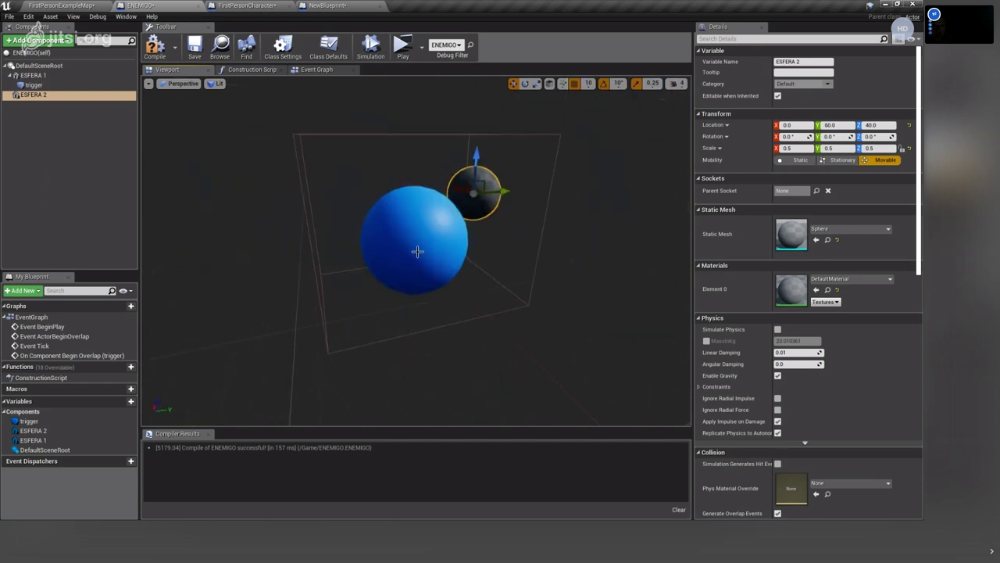
drag(504, 202, 446, 205)
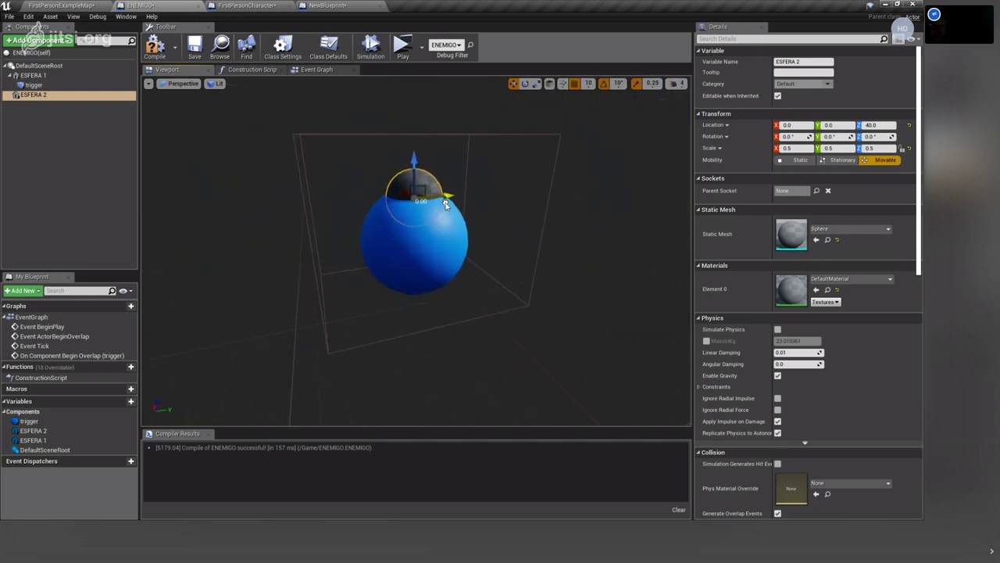
drag(415, 156, 415, 135)
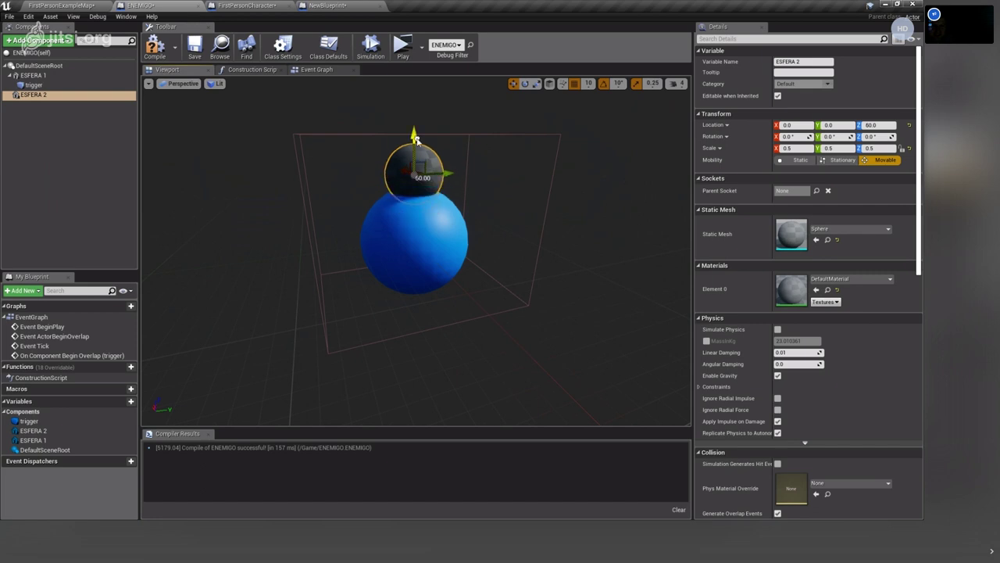
scroll(394, 272, down, 1)
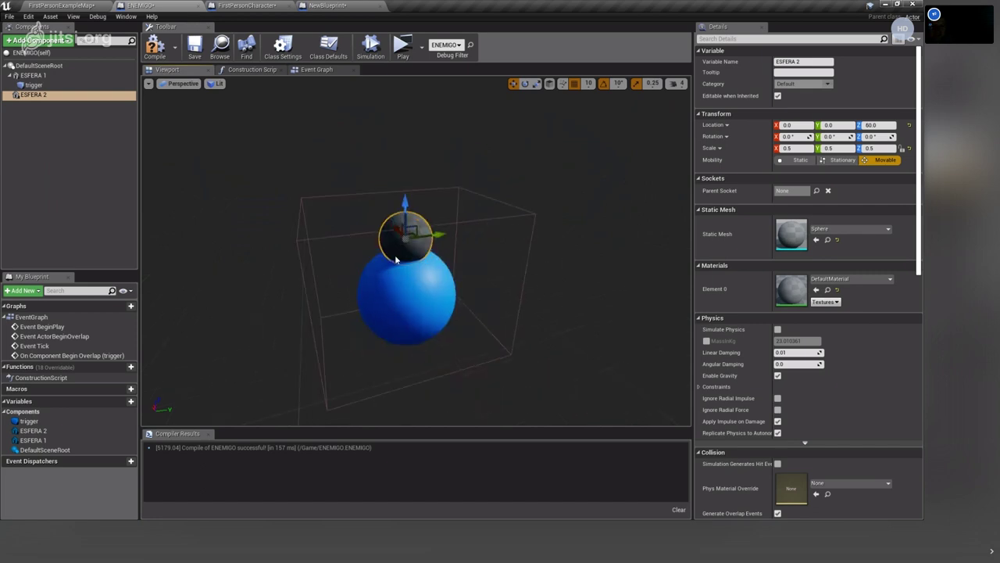
Select ESFERA 2, ESFERA 1 and the trigger box in turn to review the components.
click(22, 117)
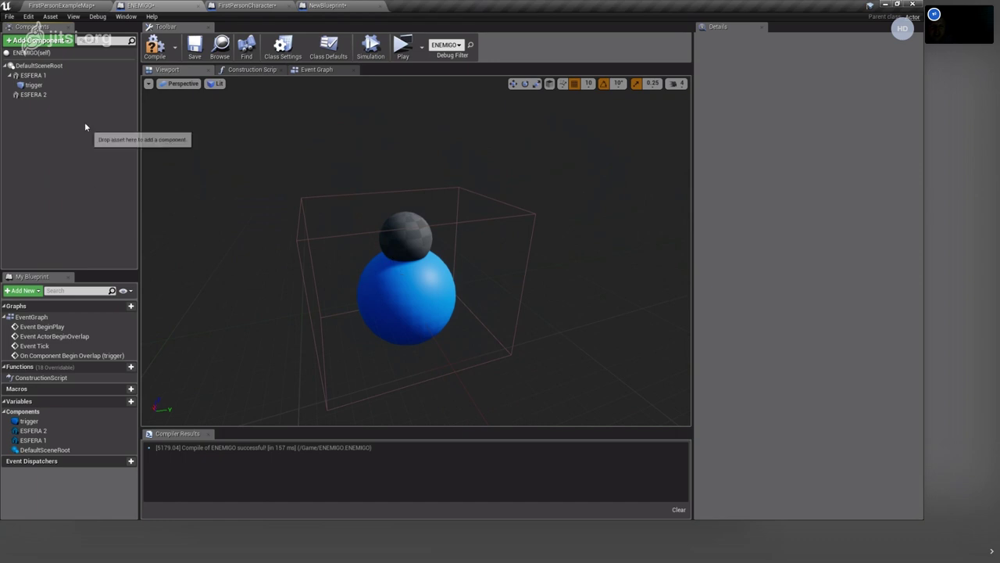
click(40, 97)
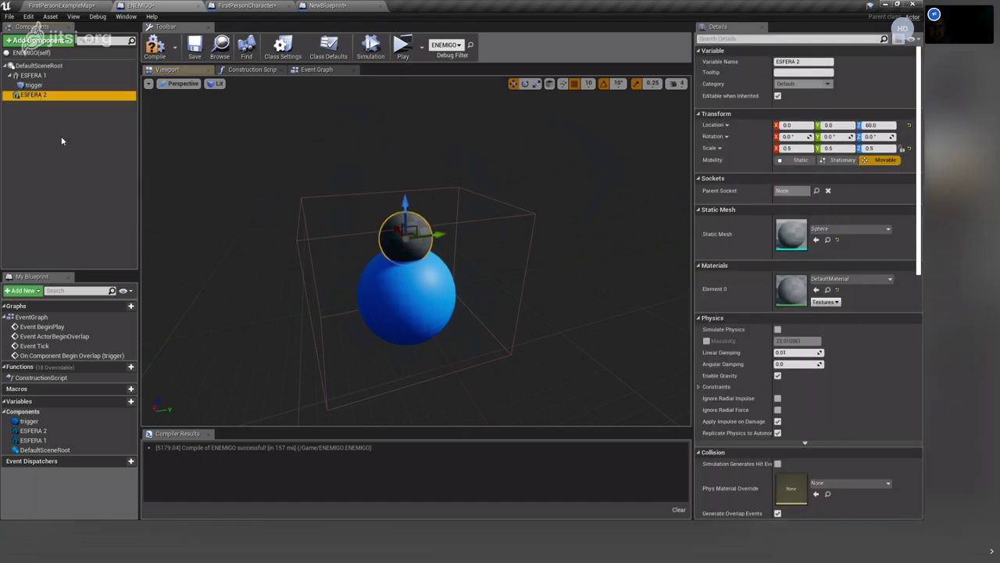
click(35, 75)
click(33, 85)
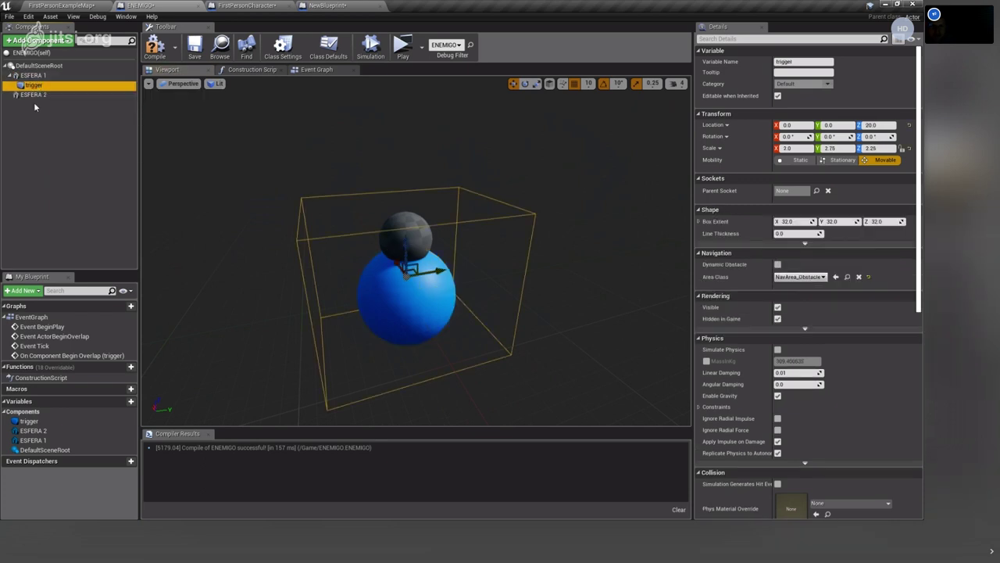
click(35, 95)
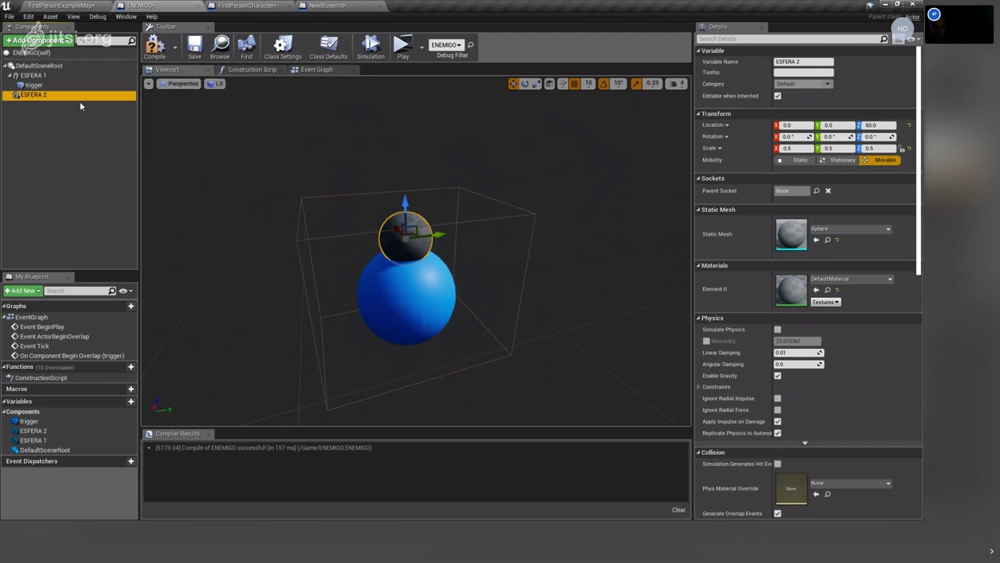
Compile ENEMIGO, give ESFERA 2 the blue color_de_cubo material, and launch a standalone preview.
click(155, 55)
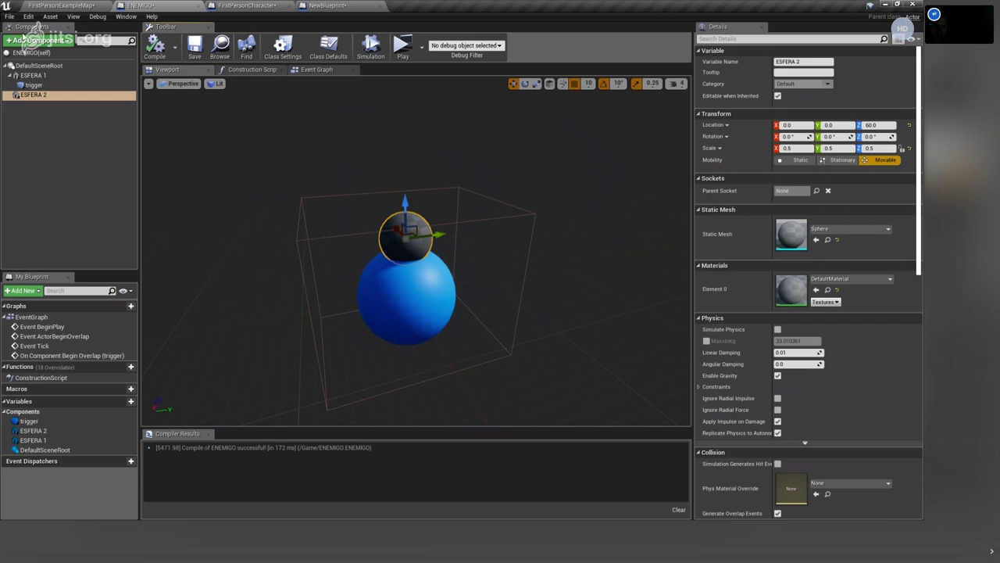
click(33, 75)
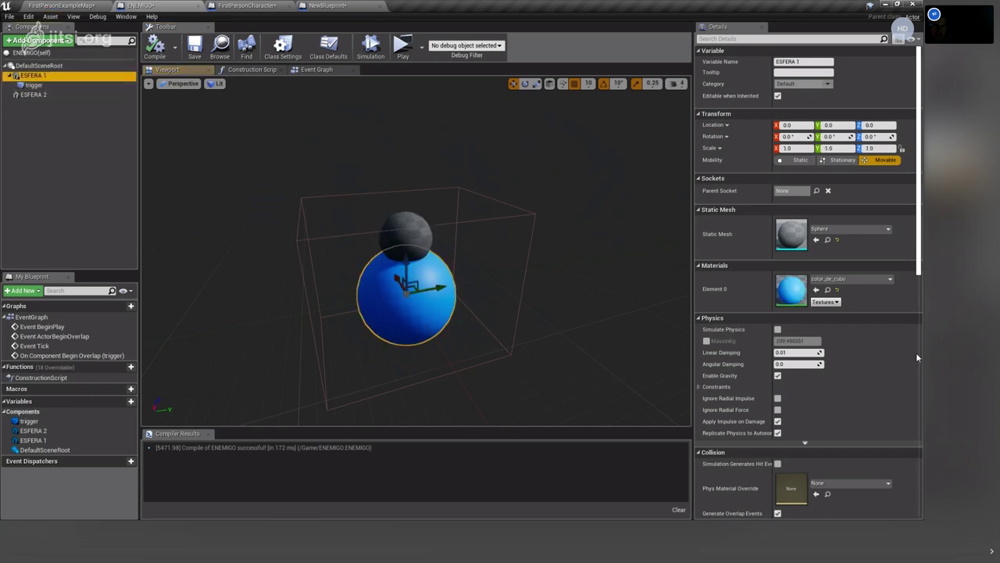
click(827, 290)
click(148, 5)
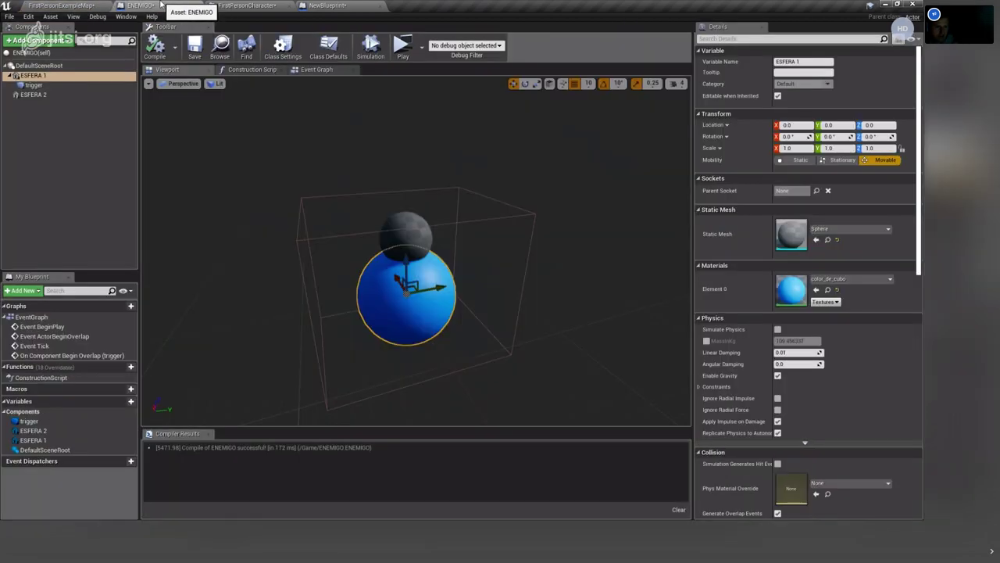
click(34, 96)
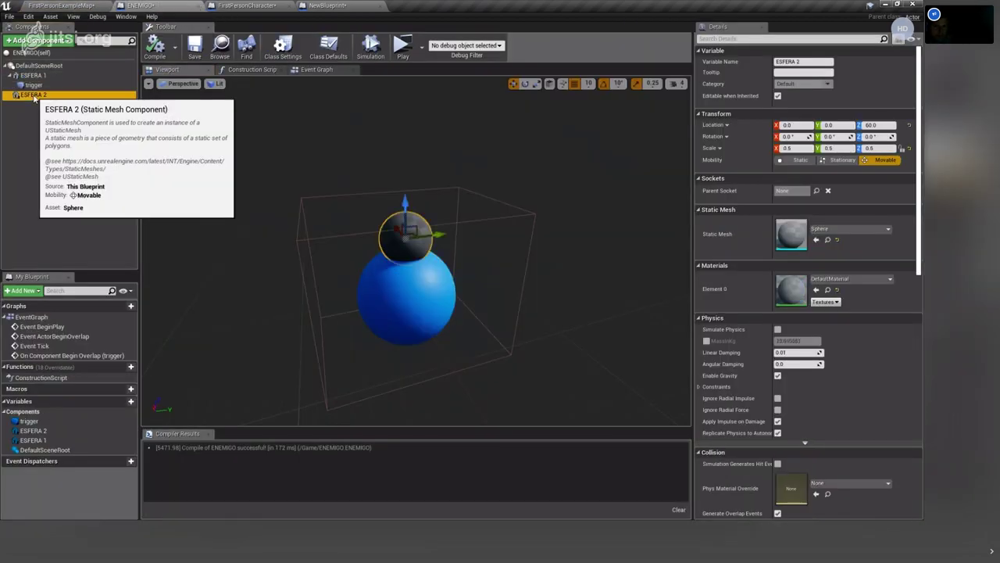
click(815, 290)
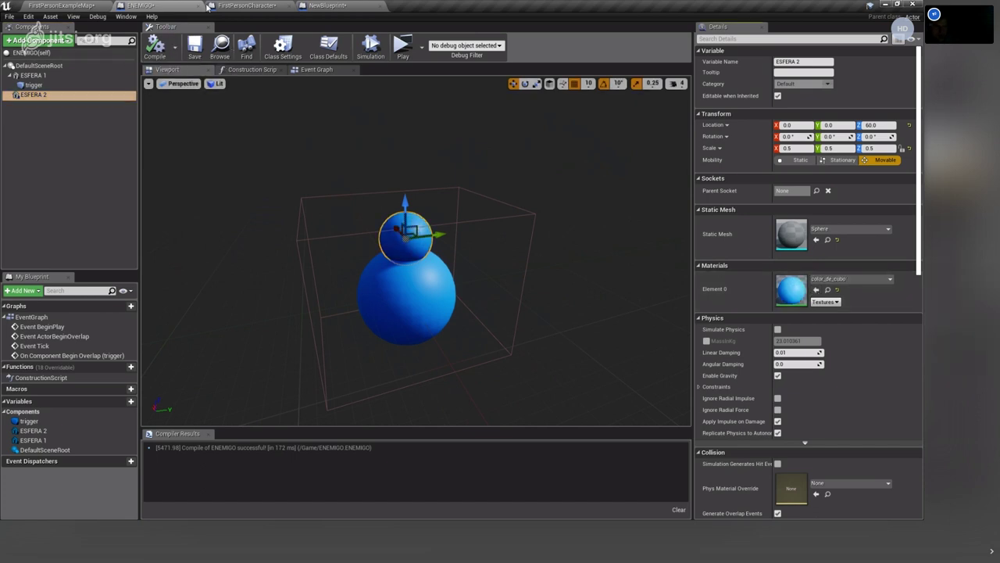
click(400, 47)
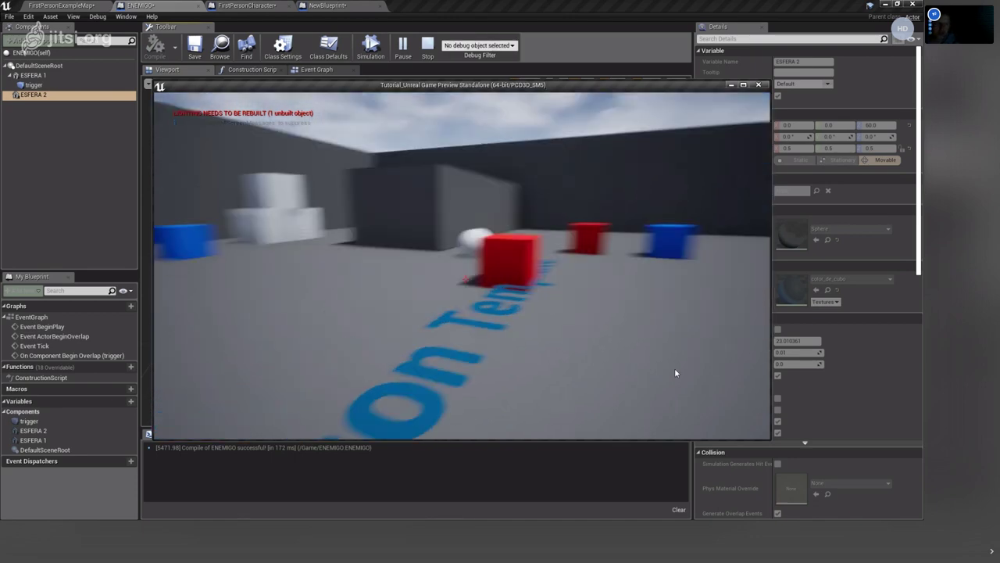
End the preview and lower the ENEMIGO actor toward the FirstPersonExampleMap floor.
key(Escape)
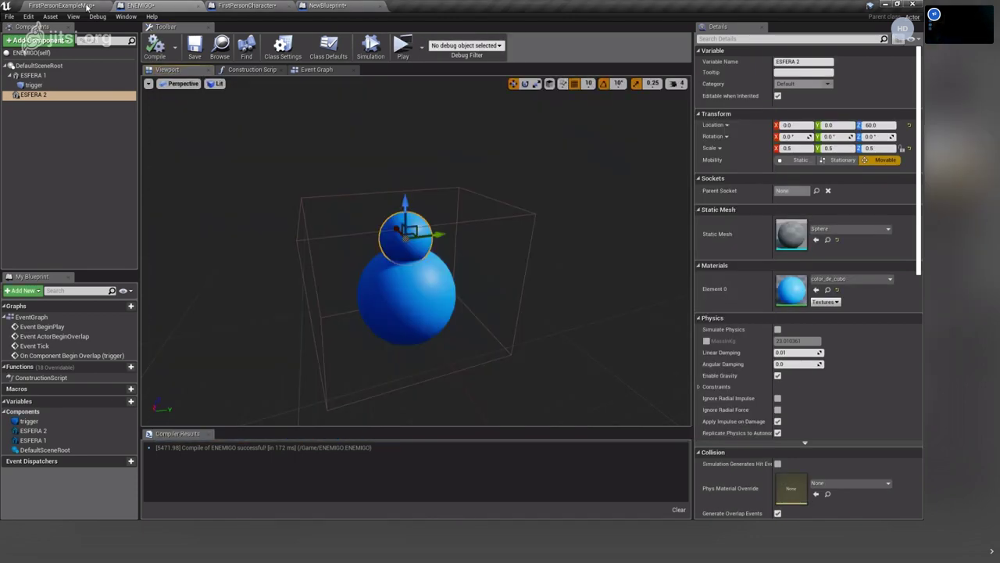
click(78, 5)
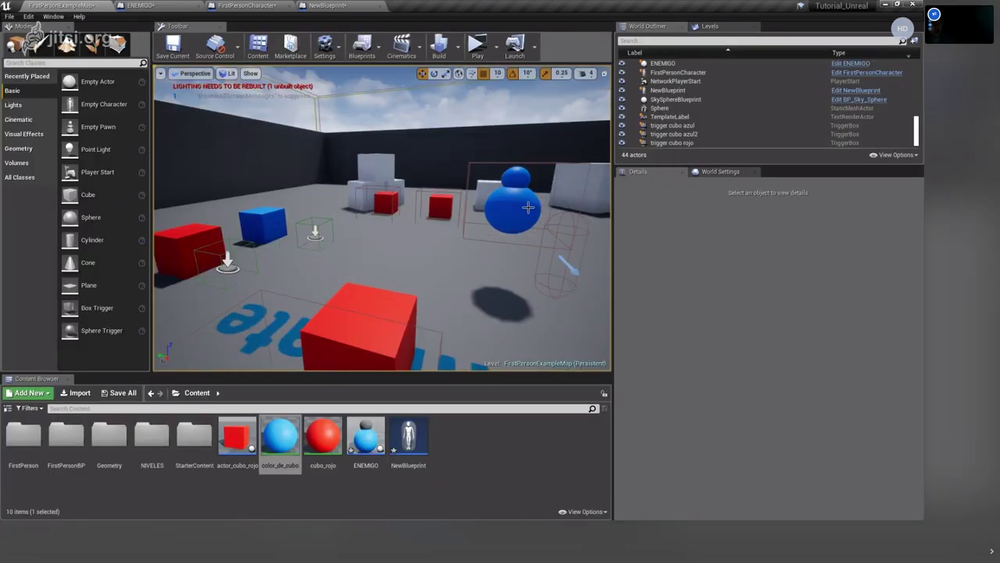
click(512, 205)
drag(518, 182, 512, 241)
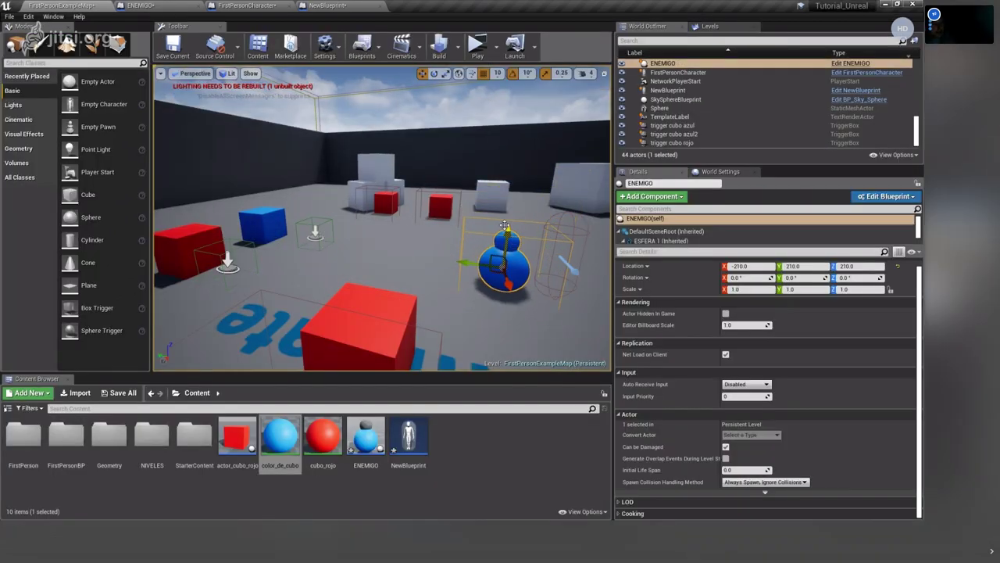
Test-play the level once more, then return to the ENEMIGO blueprint editor.
click(478, 45)
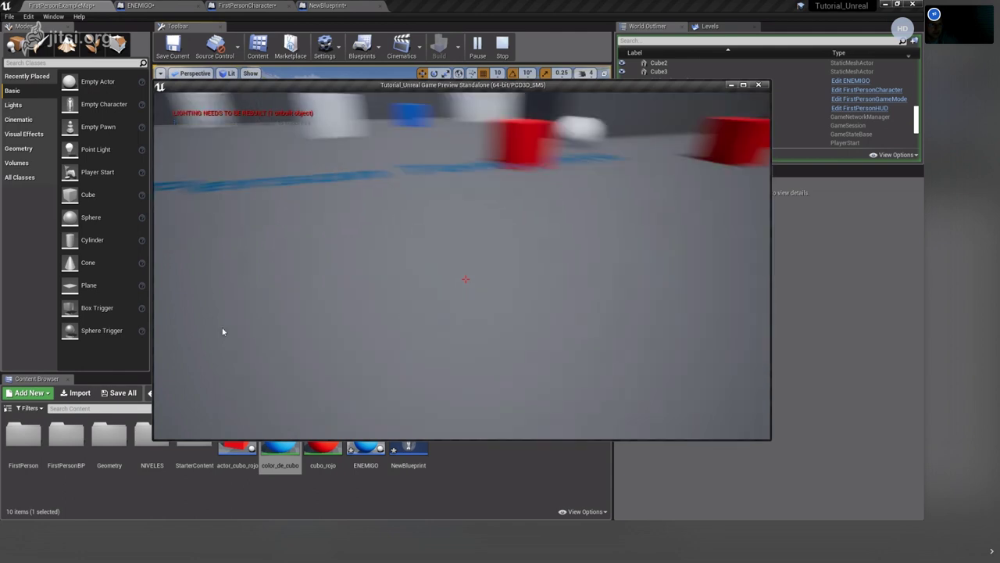
key(Escape)
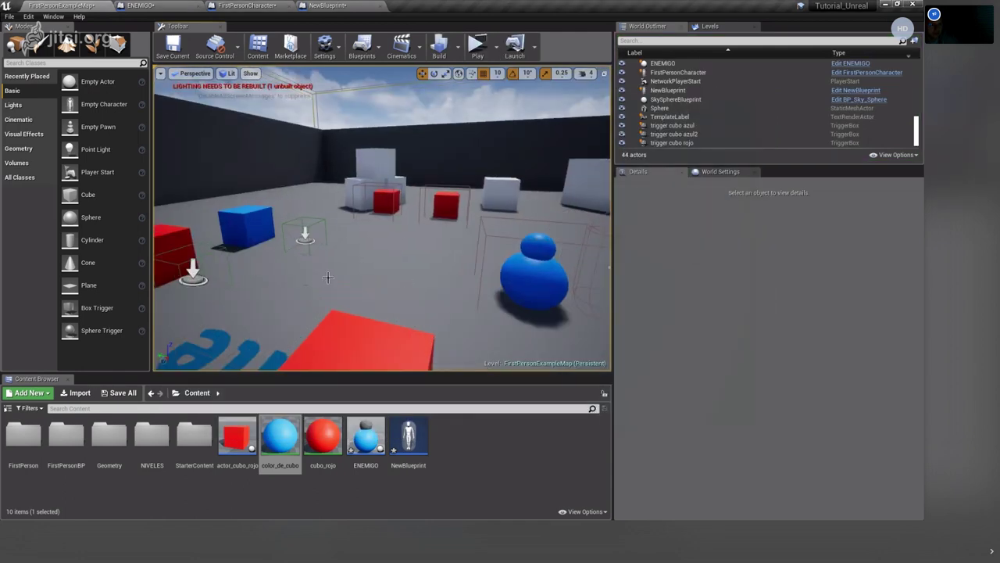
right_drag(307, 283, 177, 84)
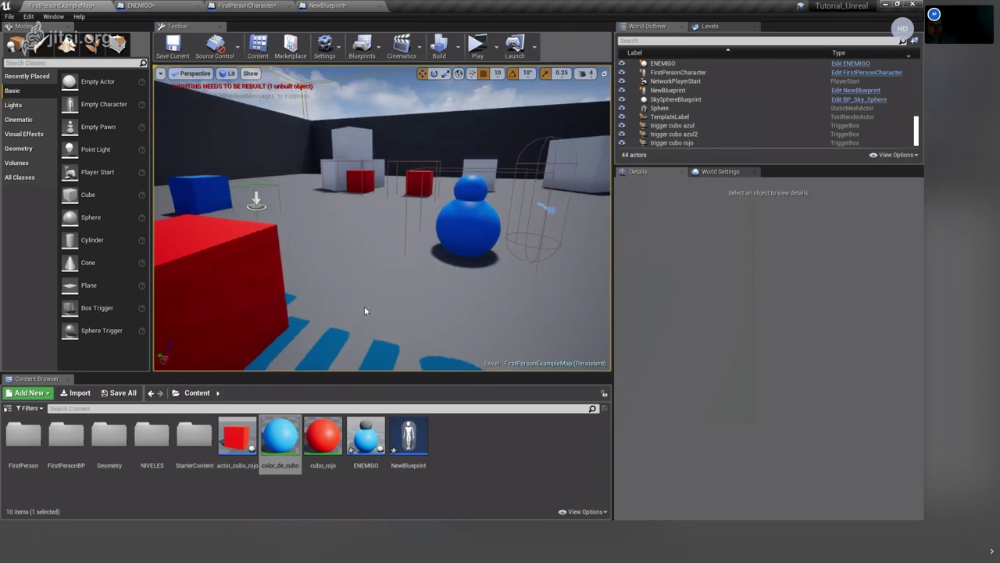
click(144, 6)
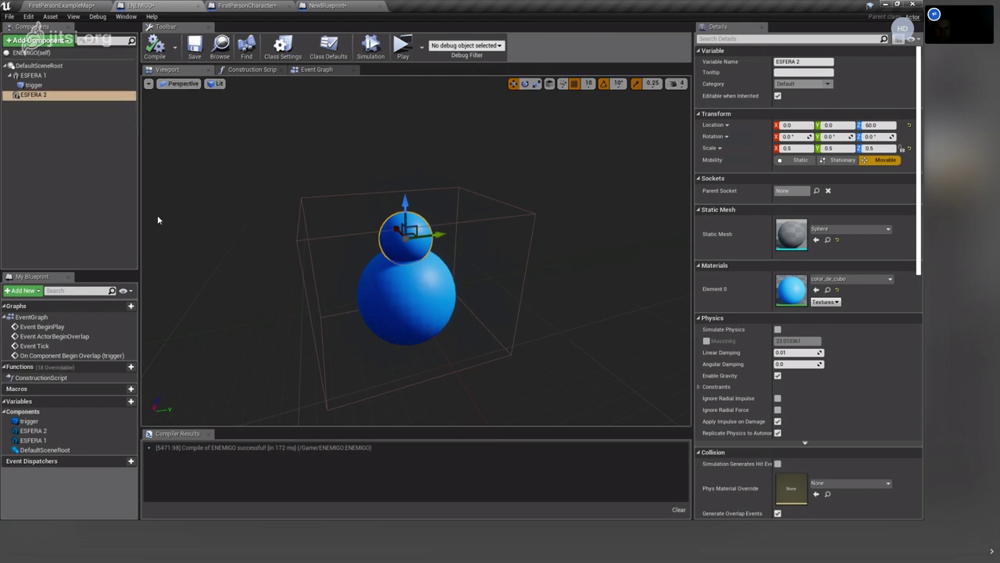
Select the ESFERA 1 component, clear the selection, and orbit closer to the snowman enemy.
drag(369, 229, 365, 228)
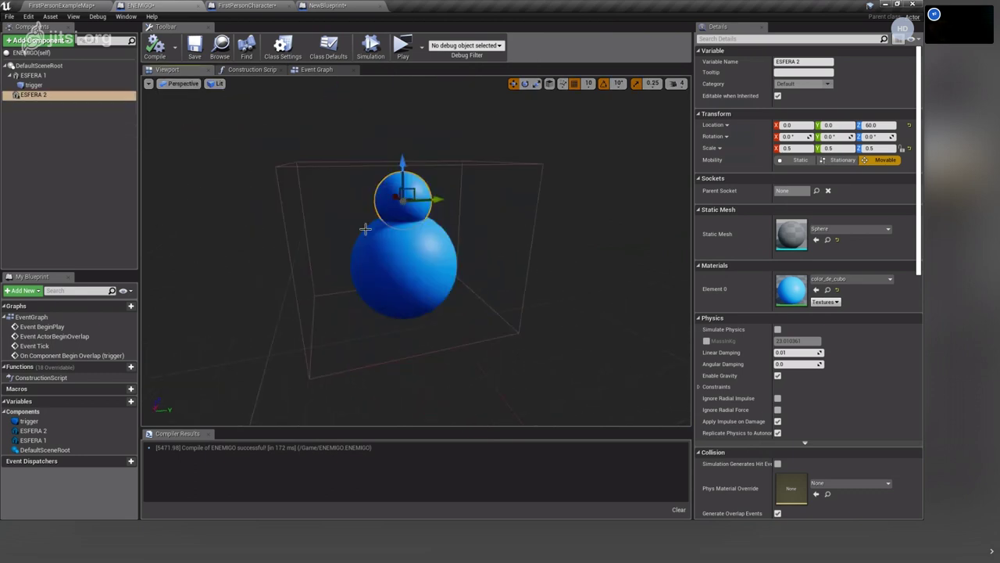
click(33, 76)
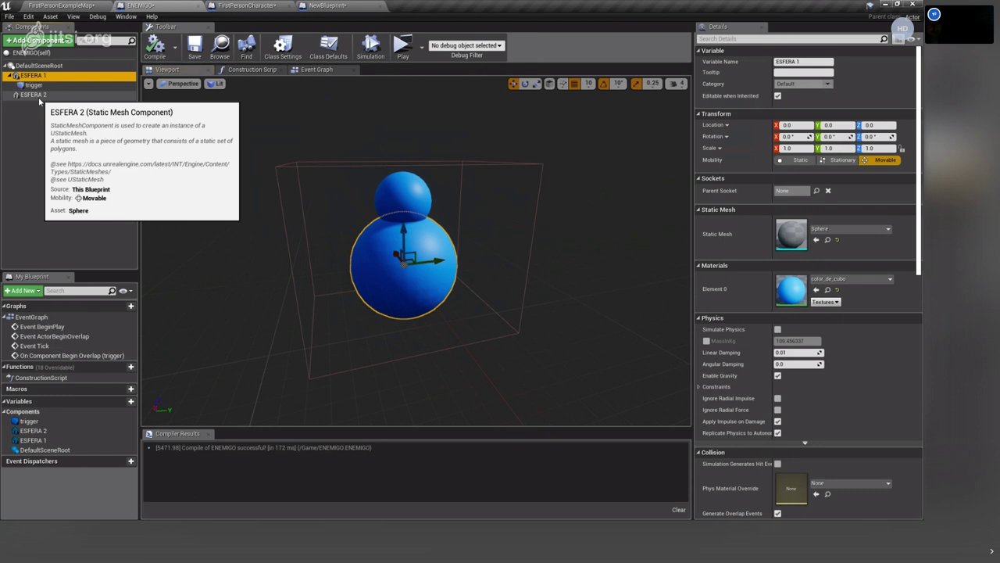
click(42, 117)
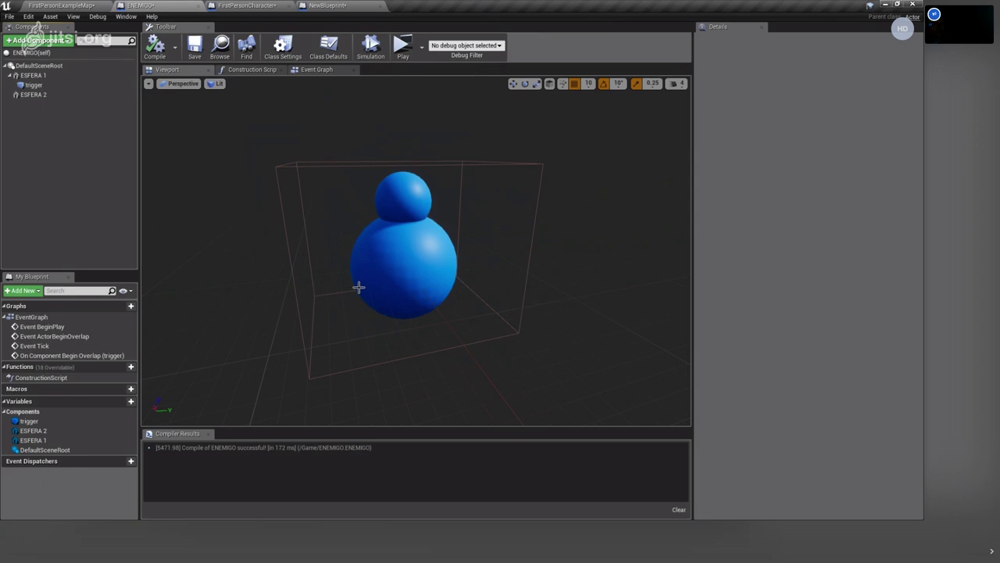
mouse_move(329, 208)
mouse_down()
mouse_move(341, 209)
mouse_move(321, 202)
mouse_move(348, 197)
mouse_move(350, 209)
mouse_up()
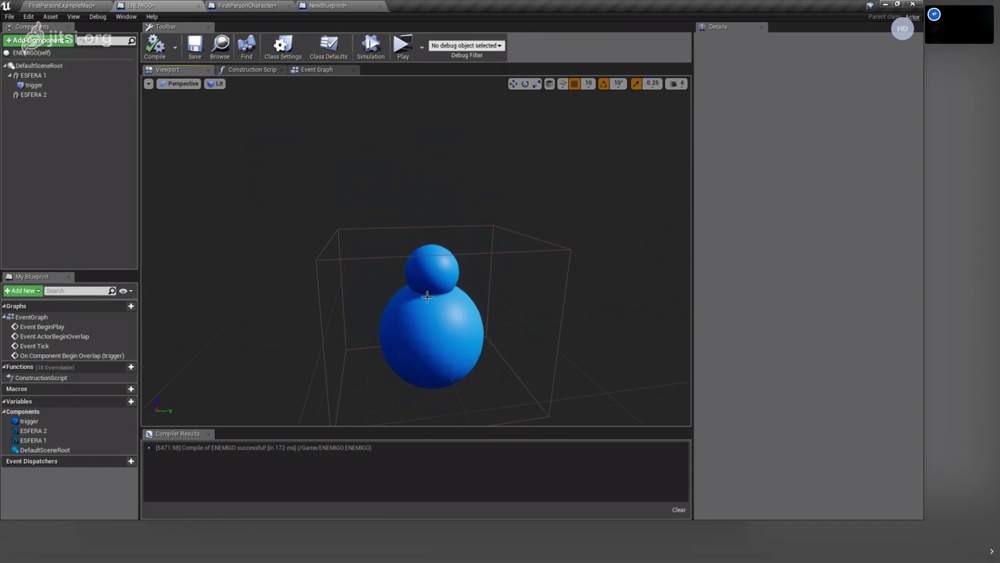
mouse_move(427, 297)
mouse_down()
mouse_move(437, 328)
mouse_move(415, 290)
mouse_move(430, 290)
mouse_move(393, 237)
mouse_up()
Show ENEMIGO's Event Graph, panning it and briefly opening the blueprint actions list.
click(322, 70)
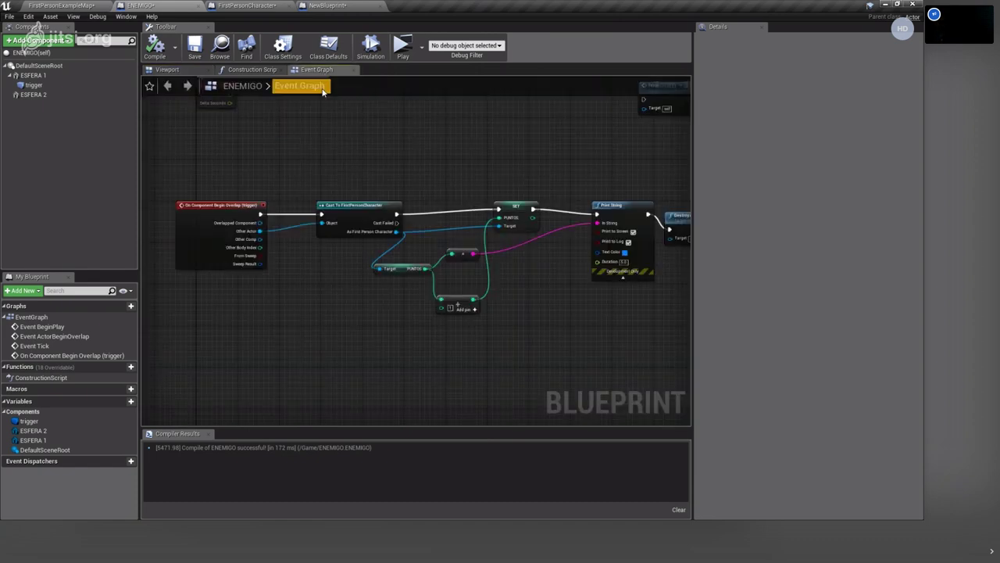
mouse_move(307, 251)
right_down()
mouse_move(334, 353)
mouse_move(357, 261)
mouse_move(345, 249)
right_up()
right_click(346, 249)
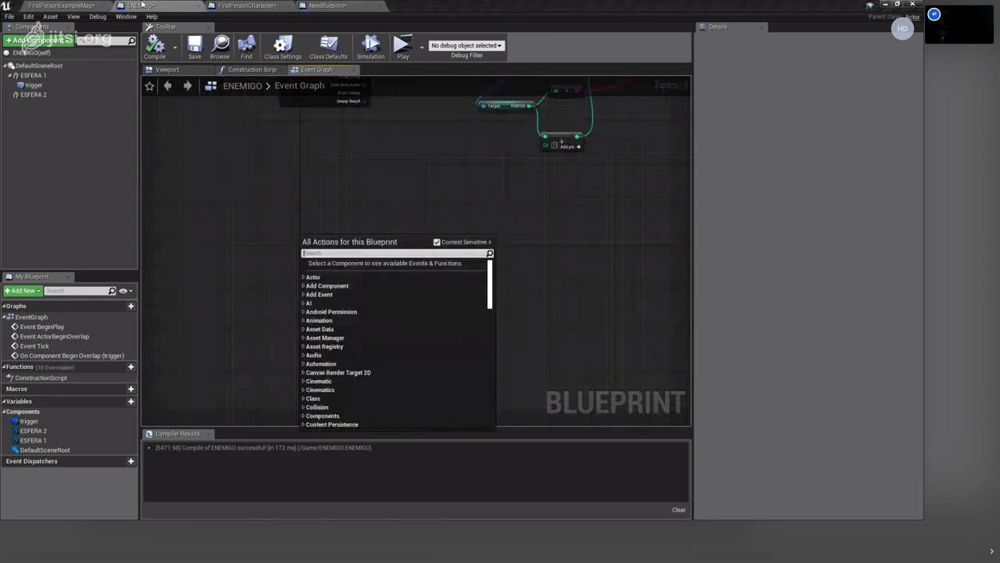
key(Escape)
Back on FirstPersonExampleMap, save the map and the three modified blueprints.
click(35, 4)
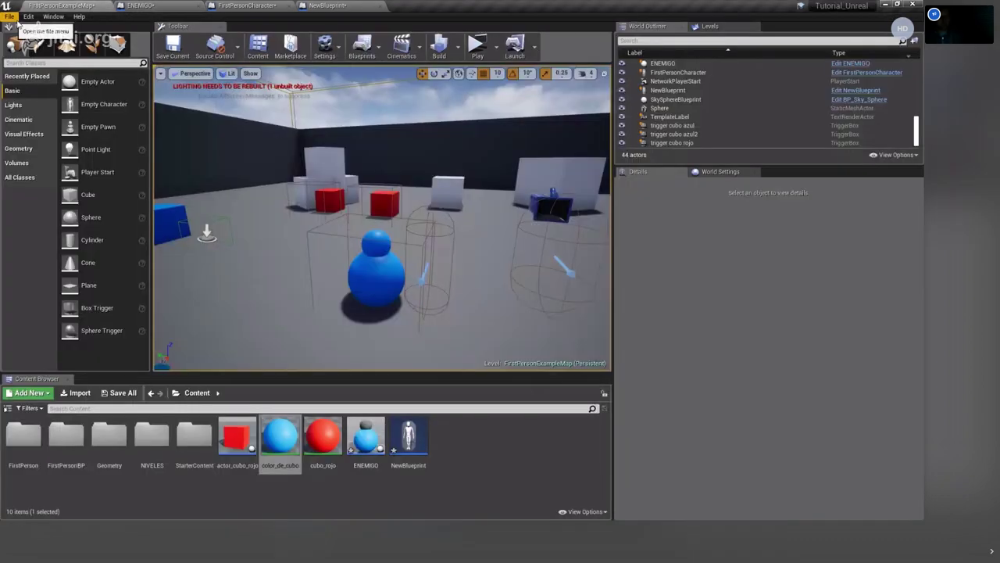
click(173, 47)
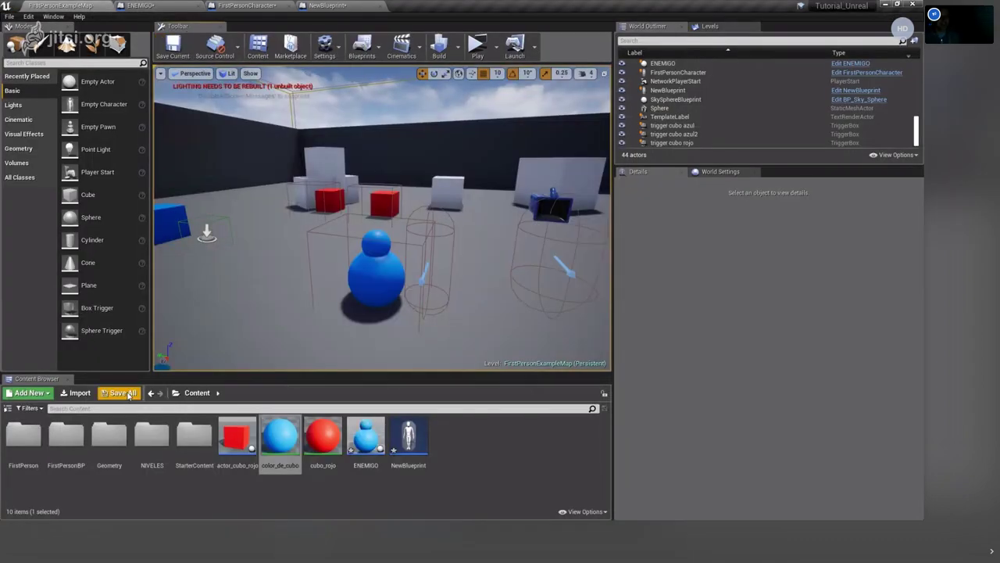
click(124, 393)
click(534, 358)
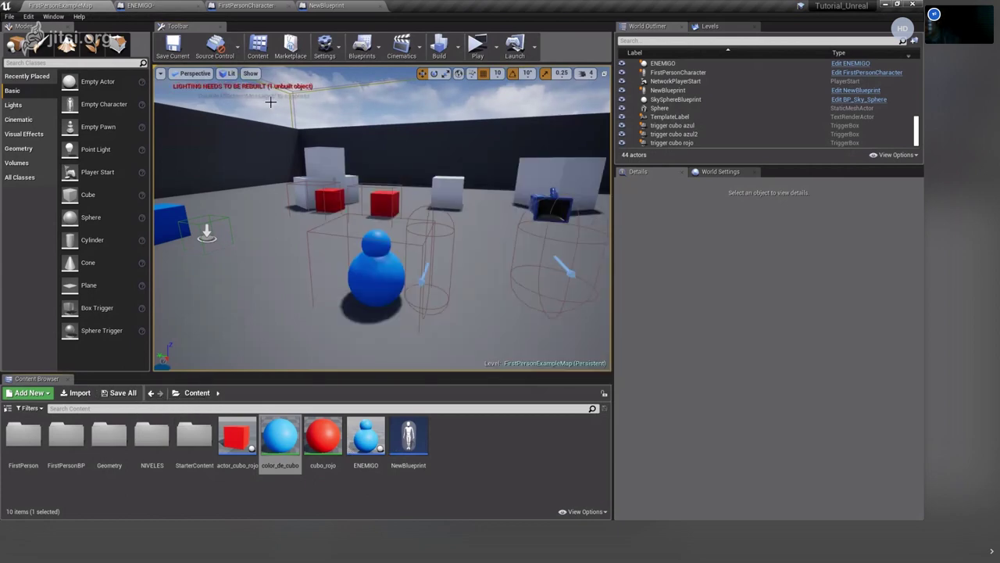
click(9, 16)
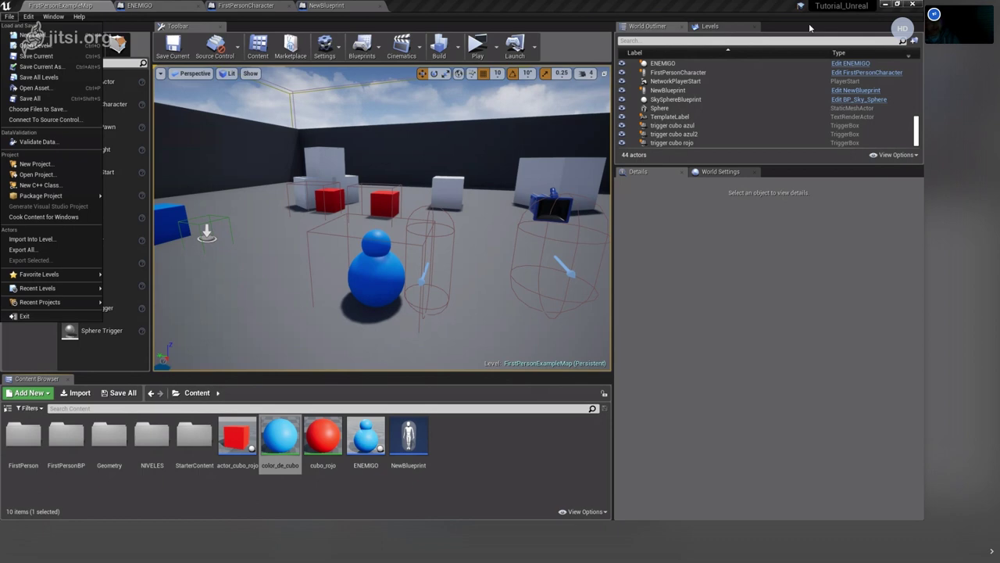
key(alt+Tab)
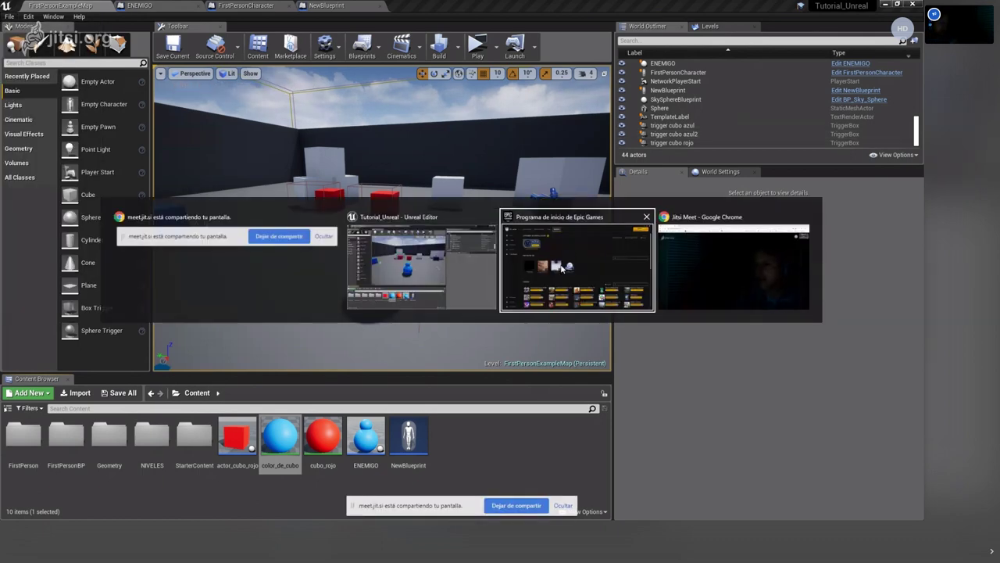
Launch PRUEBAS from the Epic launcher, hide the share bar, and open the JUGADORES folder.
click(561, 268)
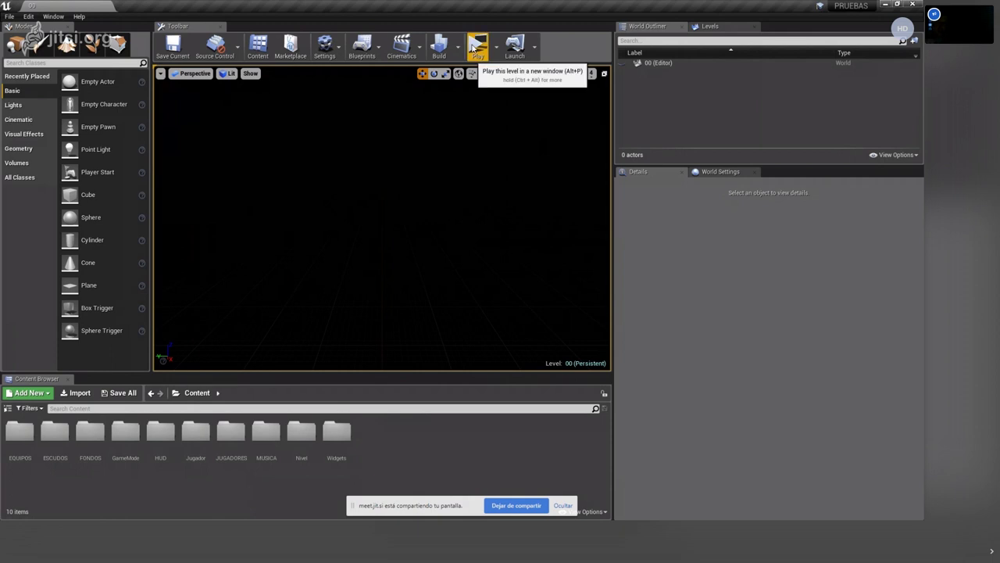
click(563, 505)
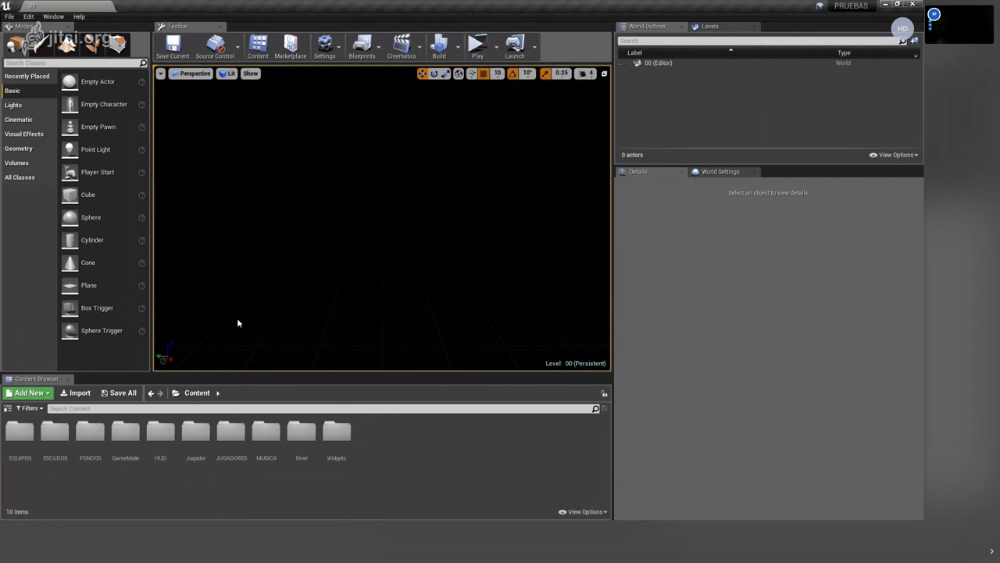
double_click(228, 453)
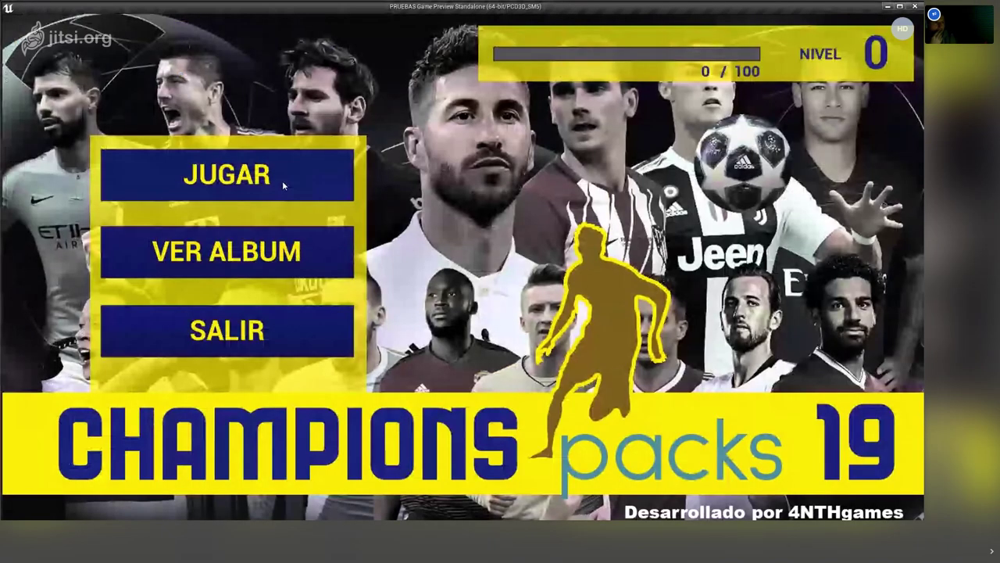
Run a standalone test, fill the octavos round with crests, close it, and return to Content.
click(282, 181)
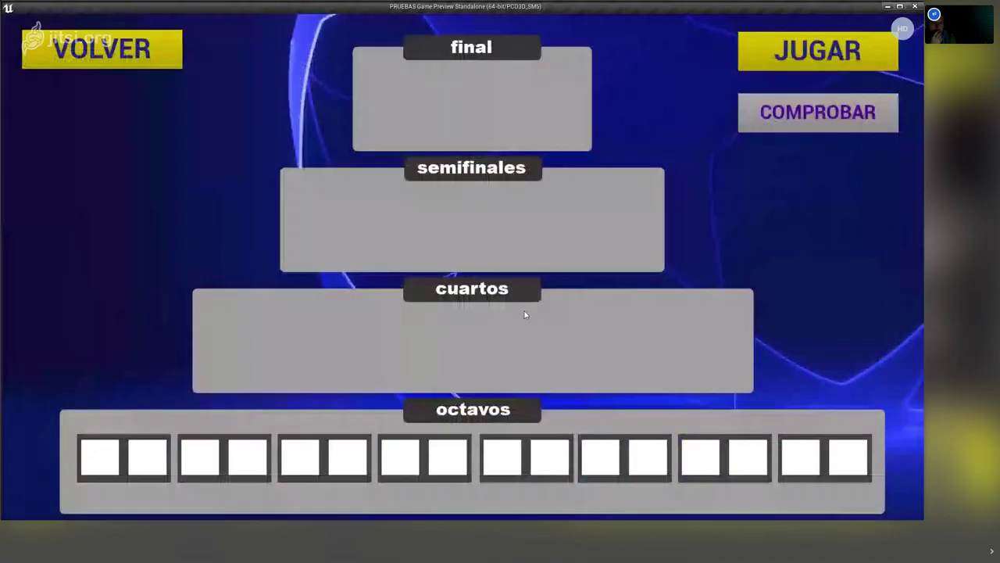
click(790, 55)
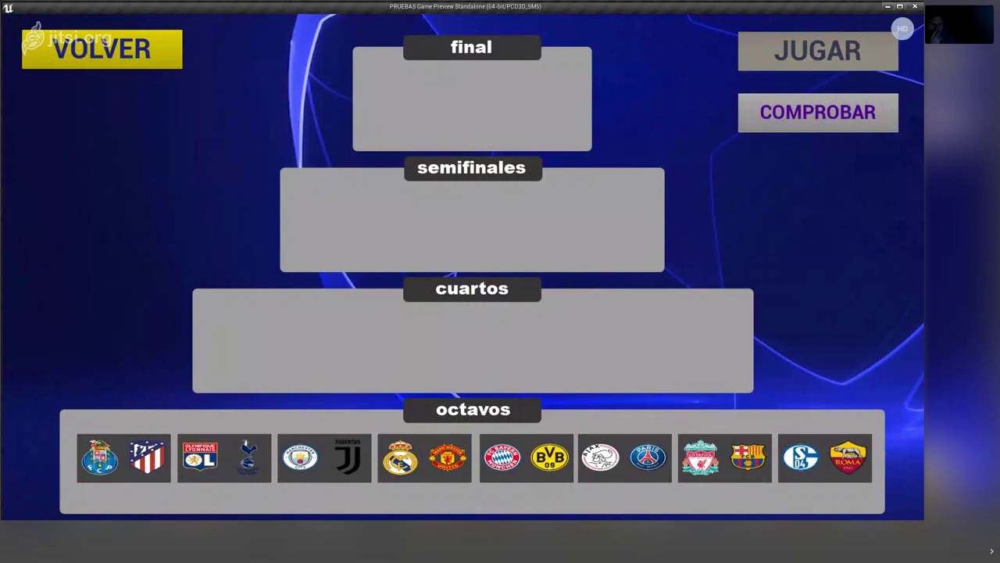
click(915, 6)
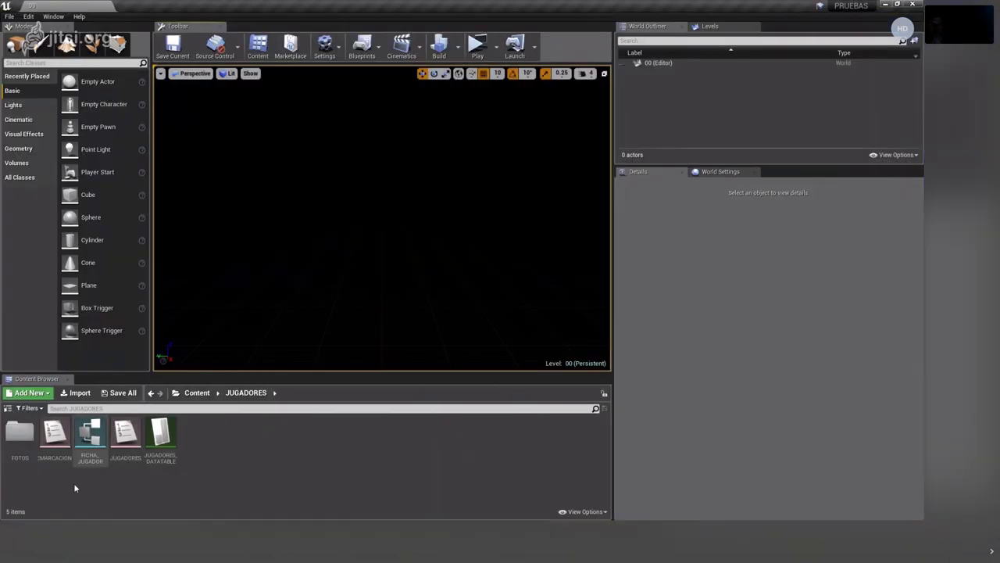
click(197, 393)
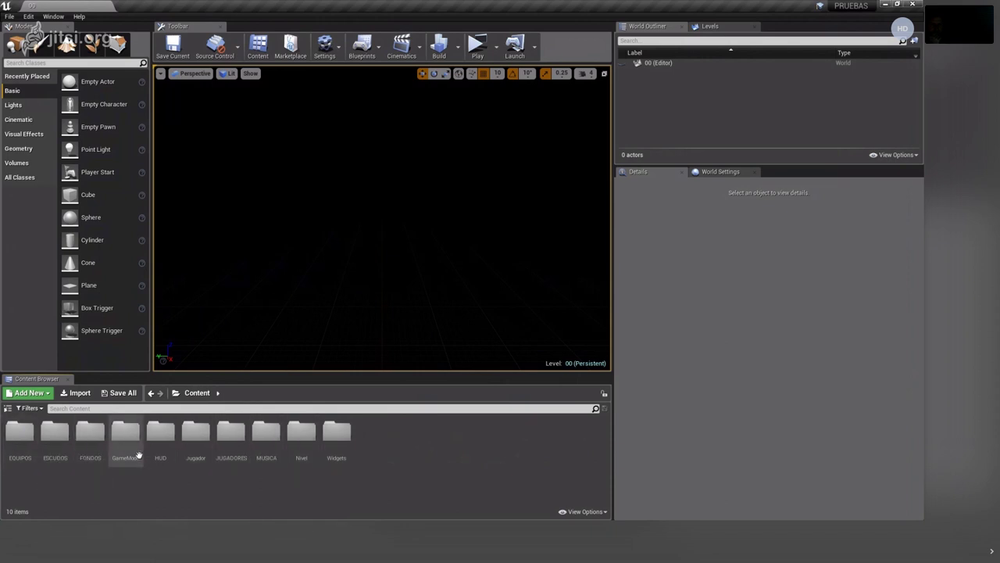
Open ASIGNACION_ESCUDOS maximized and inspect team rows from REAL MADRID to BAYERN MUNICH.
double_click(55, 432)
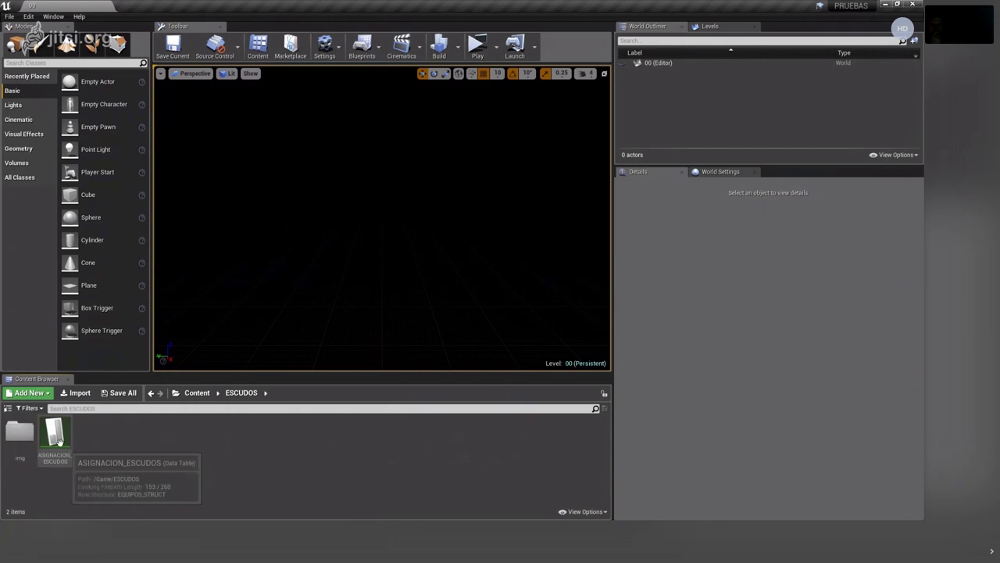
click(55, 436)
double_click(55, 436)
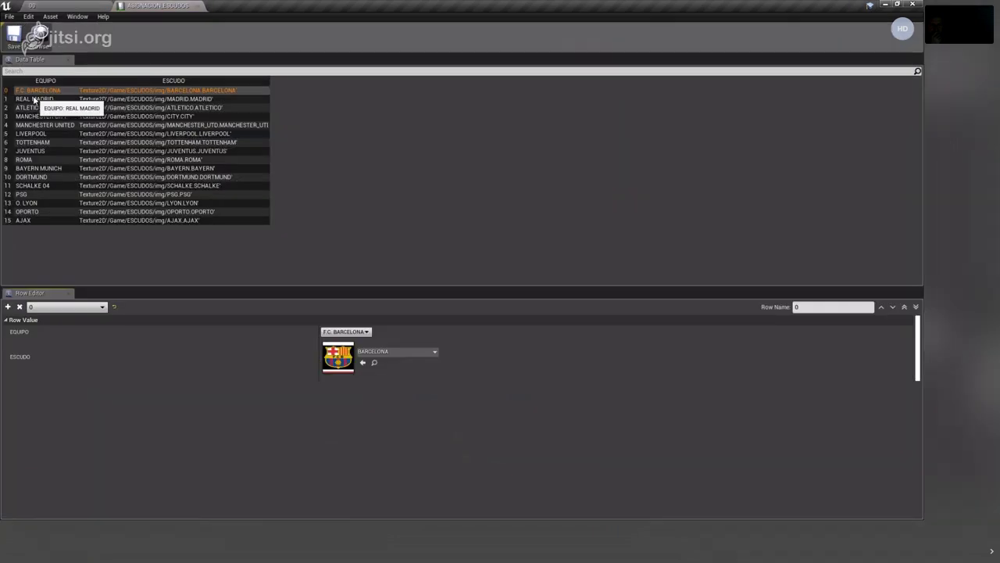
double_click(176, 11)
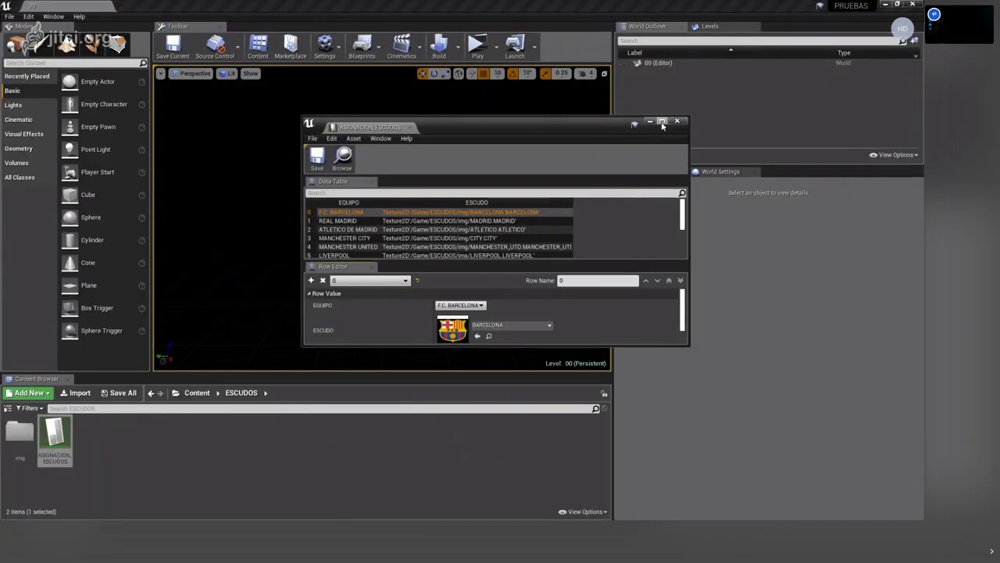
click(661, 122)
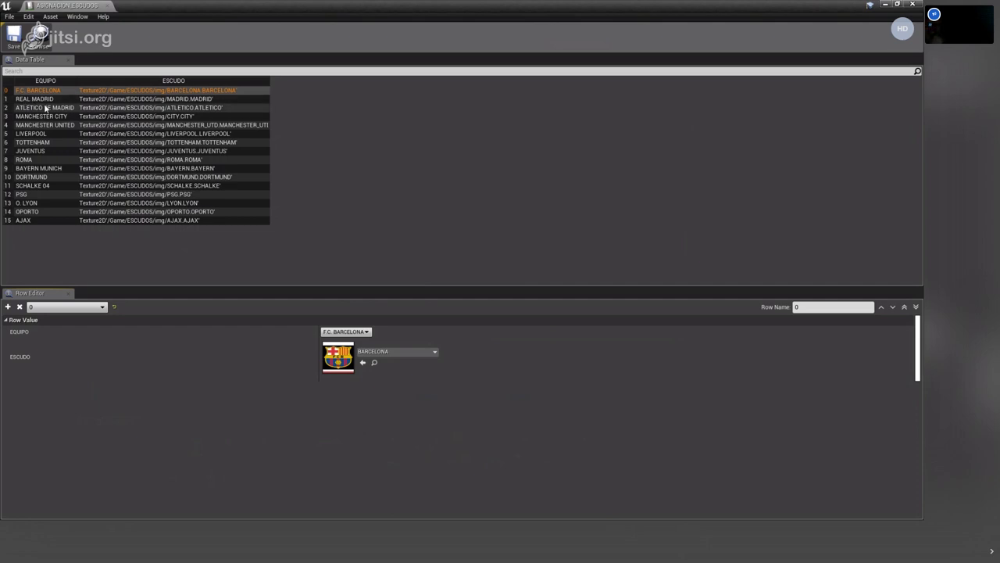
click(46, 99)
click(49, 108)
click(55, 116)
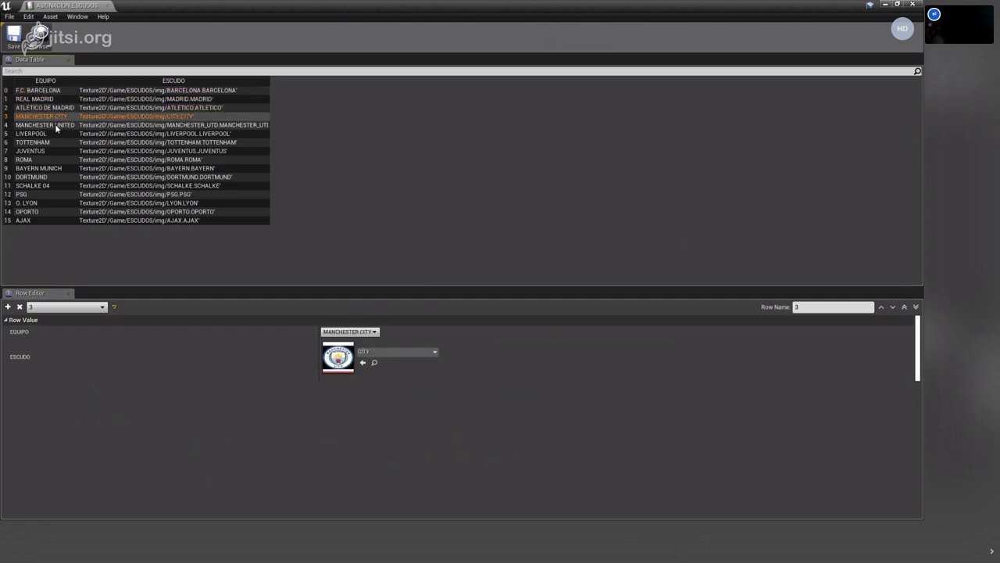
click(54, 125)
click(54, 134)
key(Down)
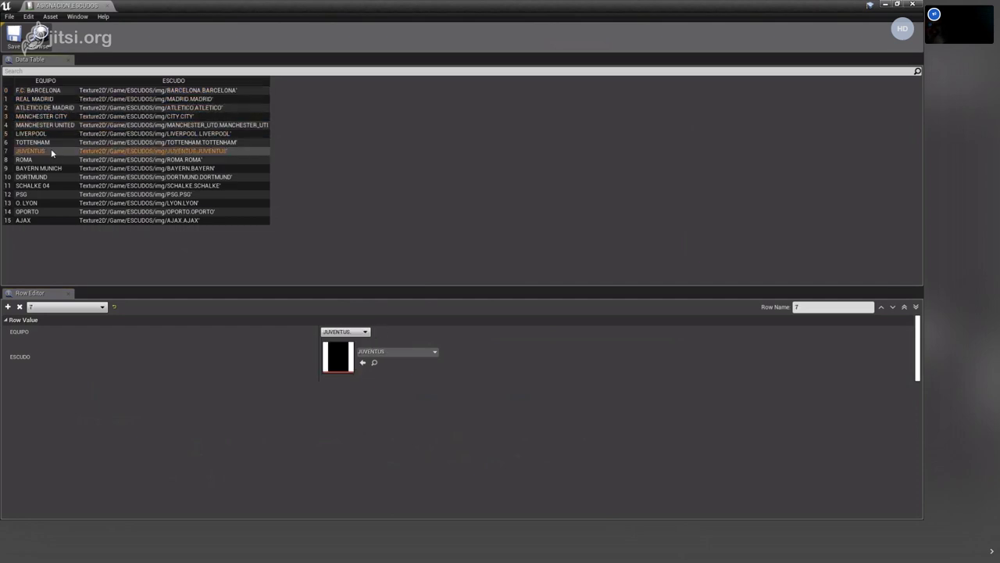
key(Down)
key(Down)
key(Down)
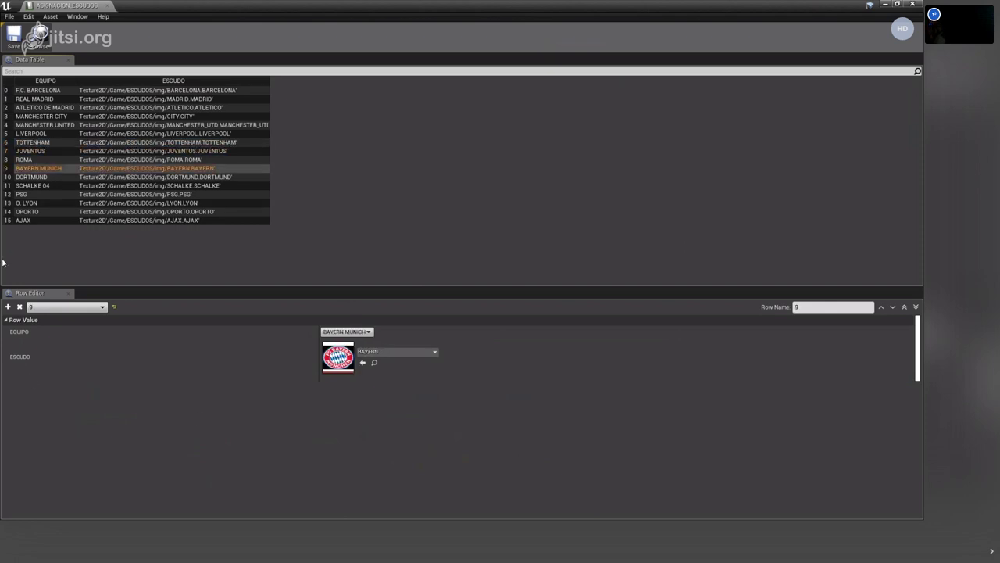
double_click(68, 9)
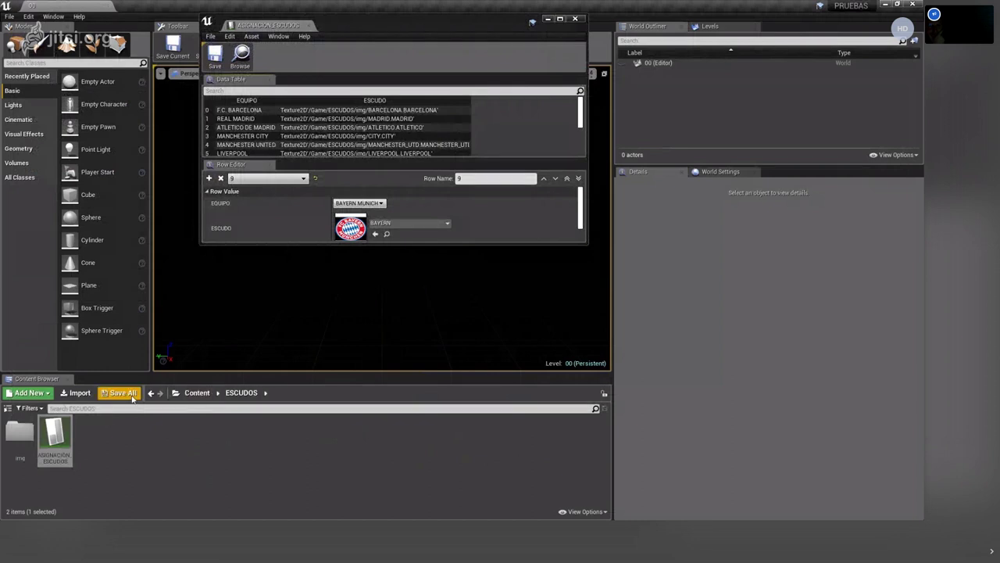
Go to Content > JUGADORES and open the FICHA_JUGADOR structure.
click(196, 395)
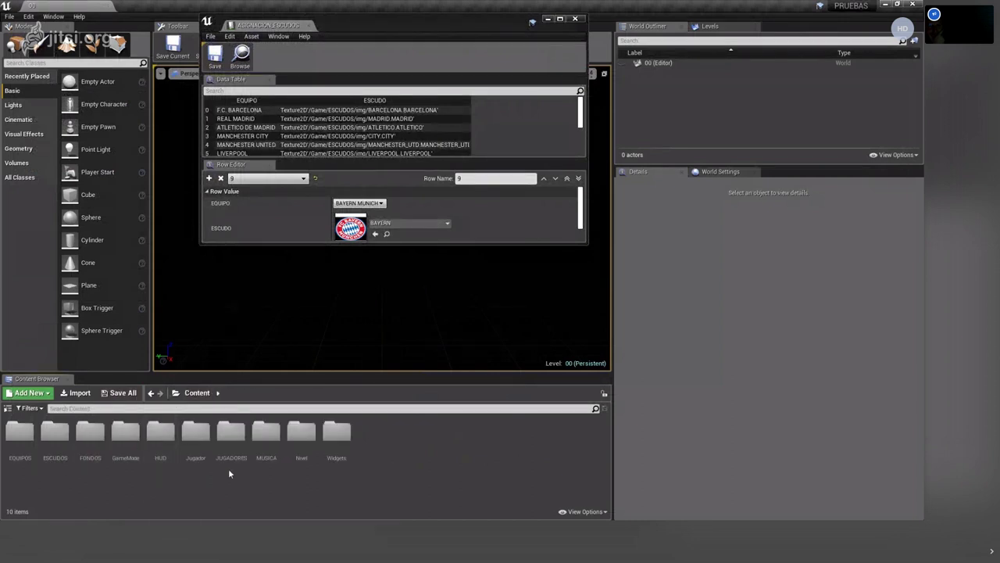
double_click(209, 443)
click(196, 393)
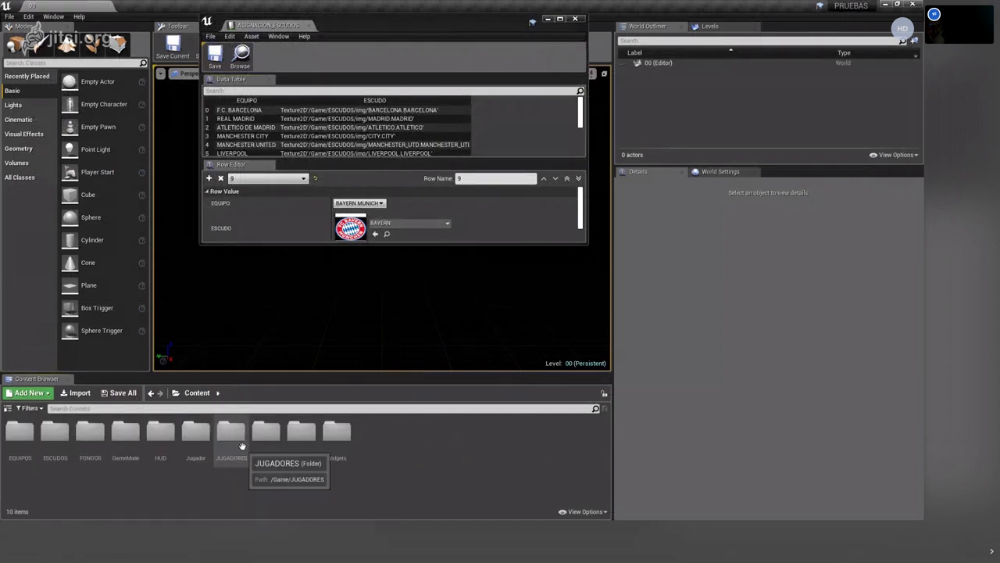
double_click(233, 439)
double_click(90, 435)
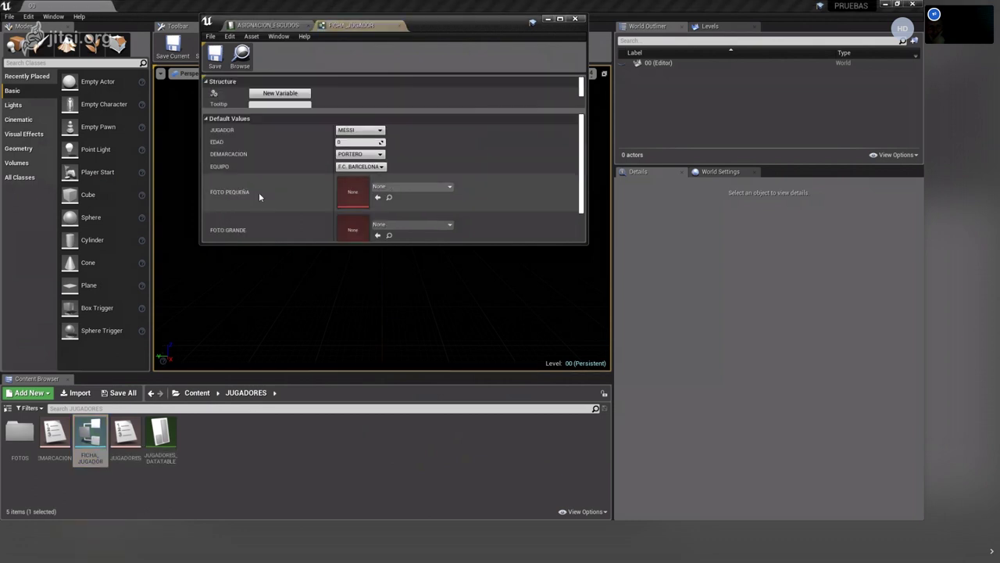
Maximize FICHA_JUGADOR and assign AGUERO, ATLETICO and aouar textures to FOTO PEQUEÑA, FOTO GRANDE, ESCUDO.
click(559, 18)
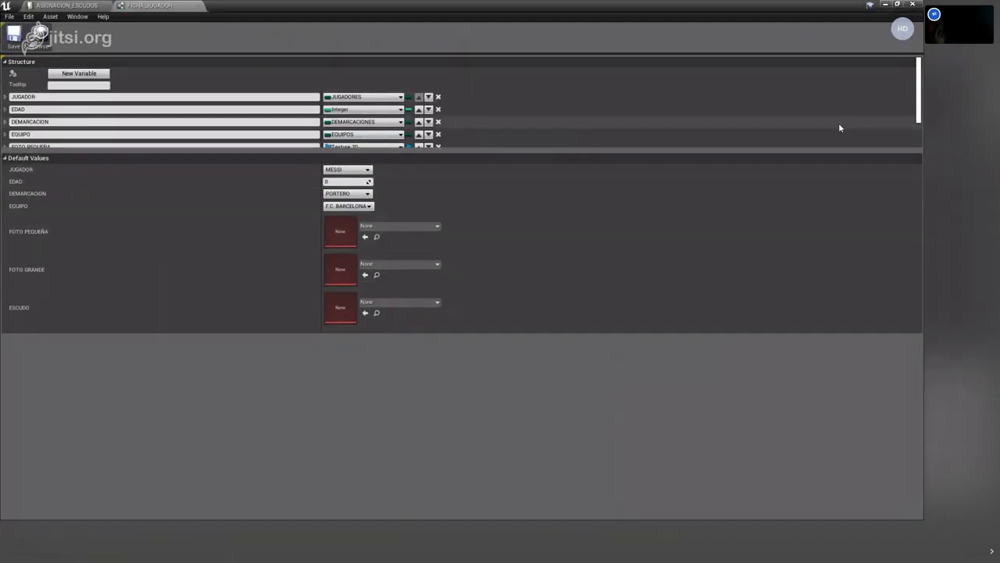
drag(560, 149, 562, 258)
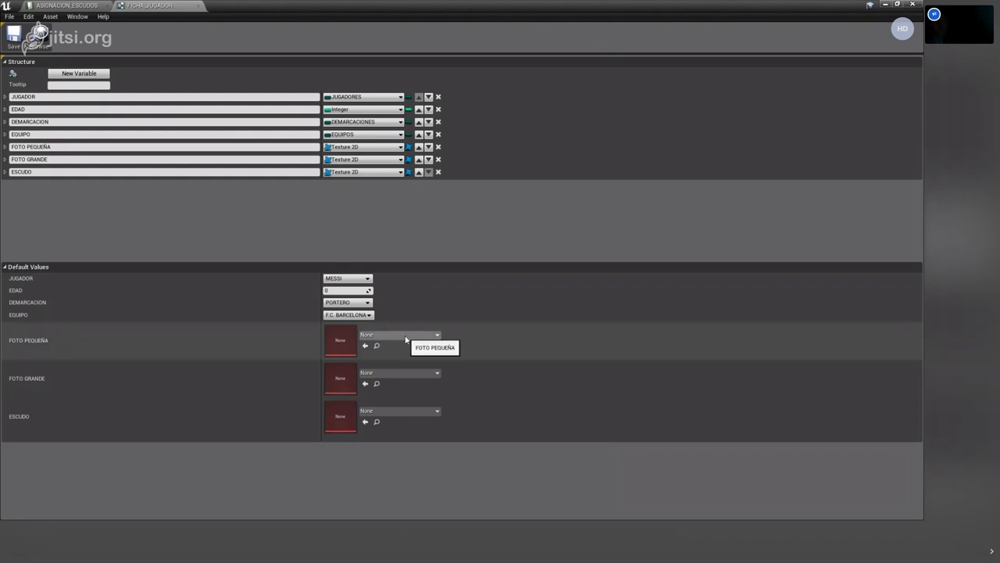
click(399, 335)
click(406, 212)
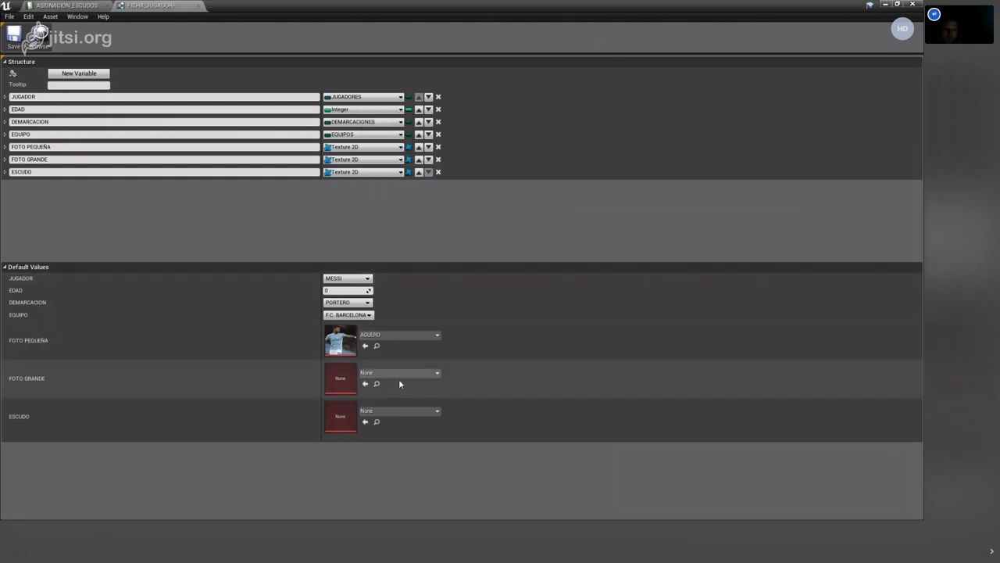
click(399, 374)
click(395, 347)
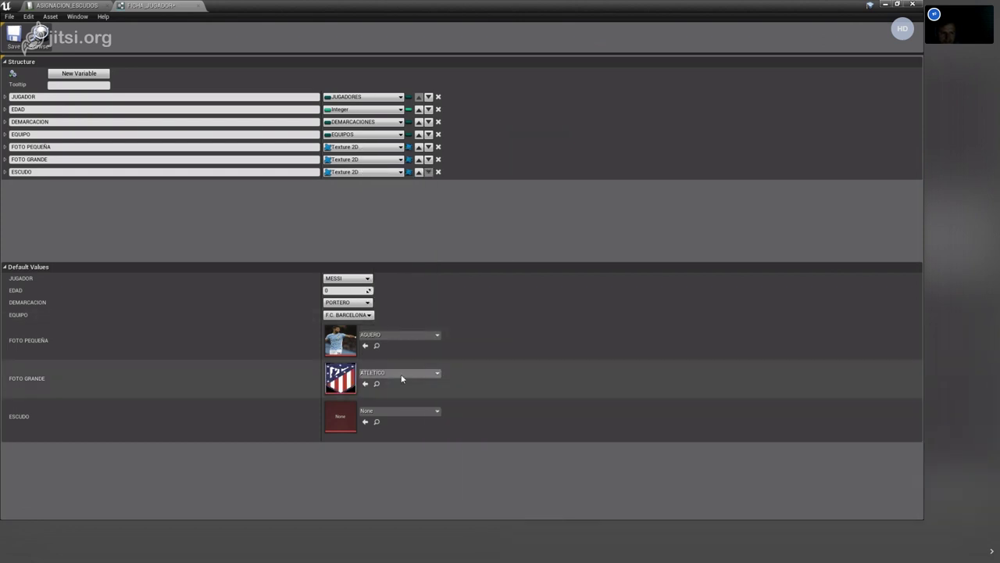
click(400, 412)
click(403, 356)
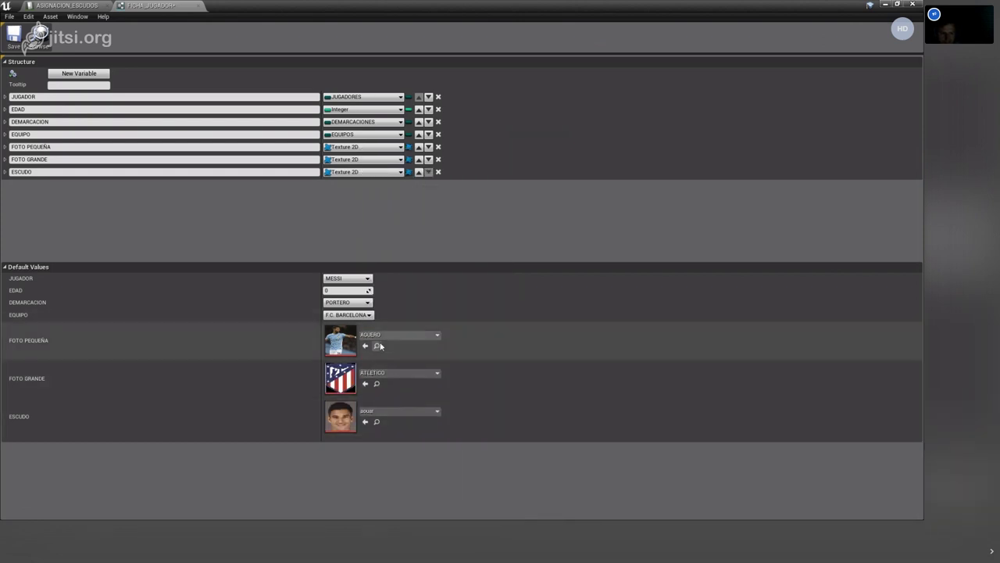
Set DEMARCACION to EXTREMO and EDAD to 26, then close the structure editor.
click(348, 303)
click(355, 348)
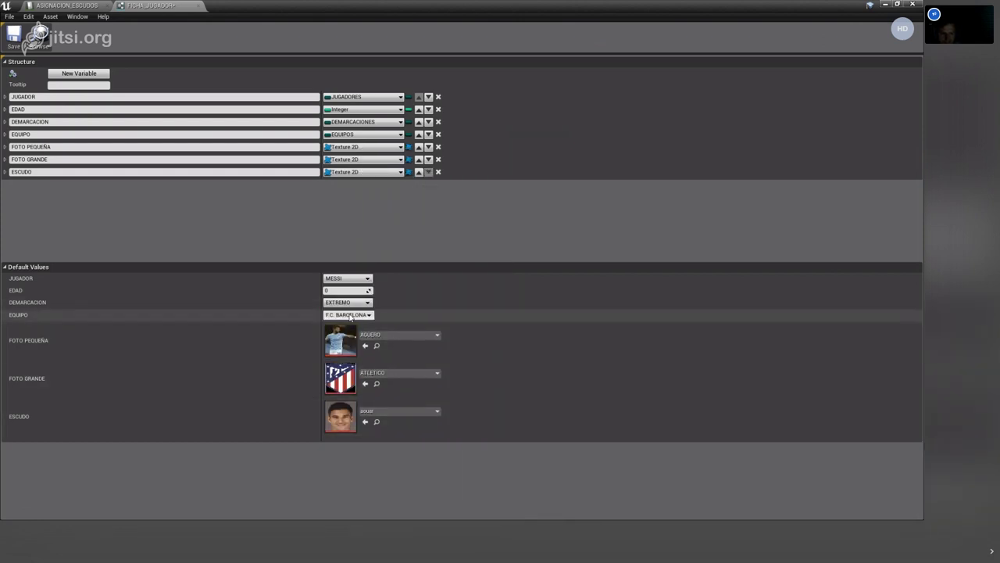
click(352, 292)
text(26)
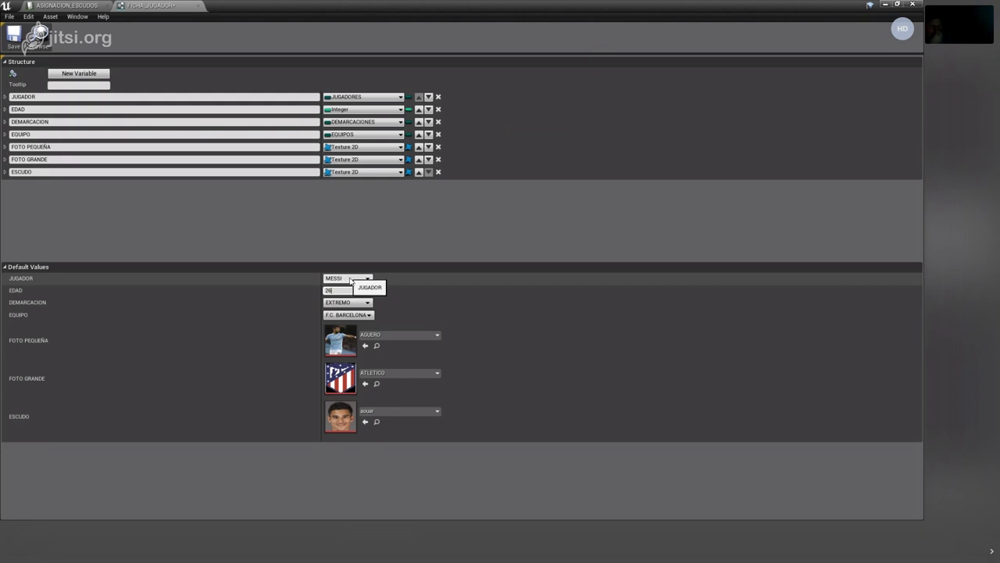
click(199, 7)
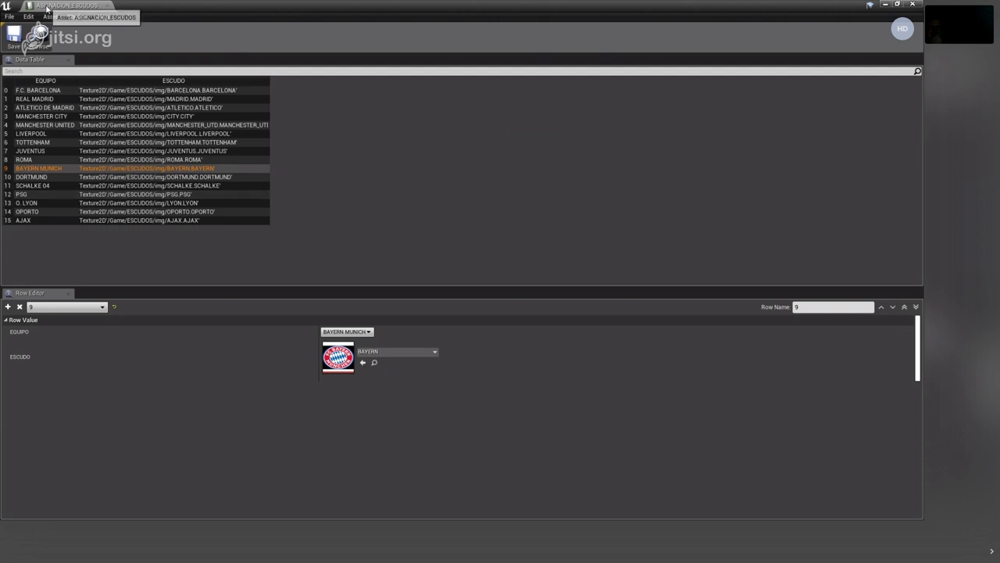
Peek at the JUGADORES asset, ASIGNACION_ESCUDOS and the DEMARCACIONES enum, then close DEMARCACIONES.
click(40, 8)
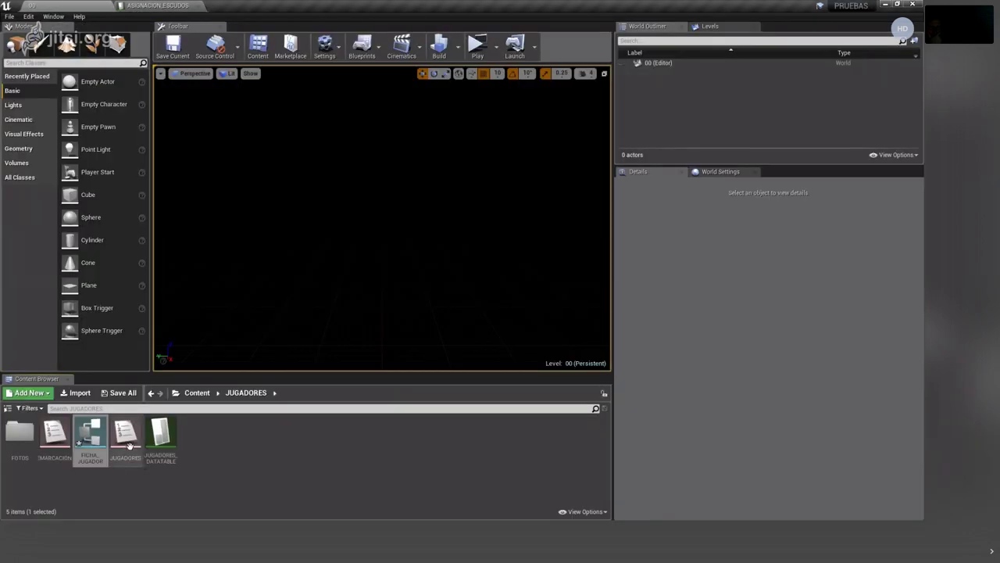
double_click(125, 435)
click(156, 6)
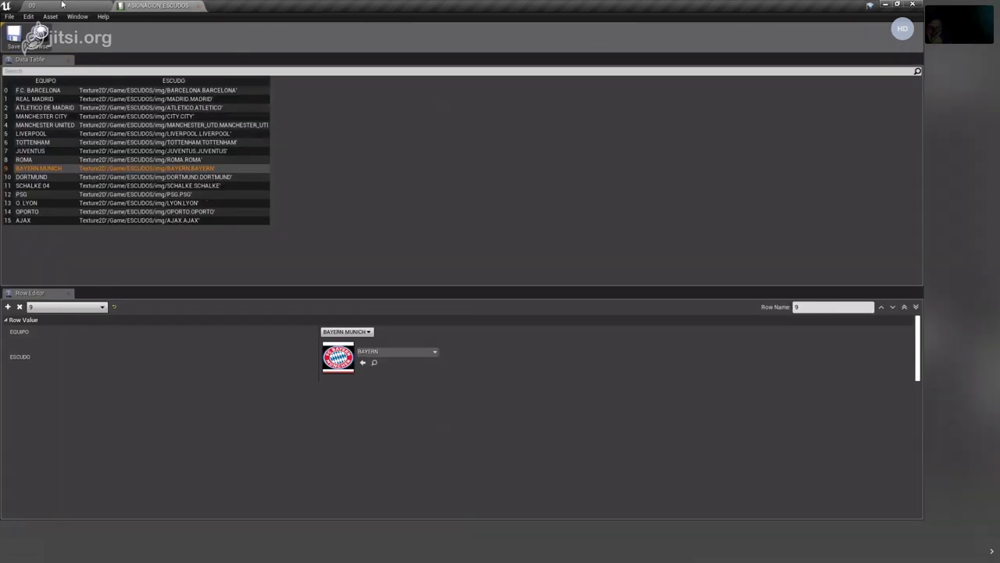
click(61, 4)
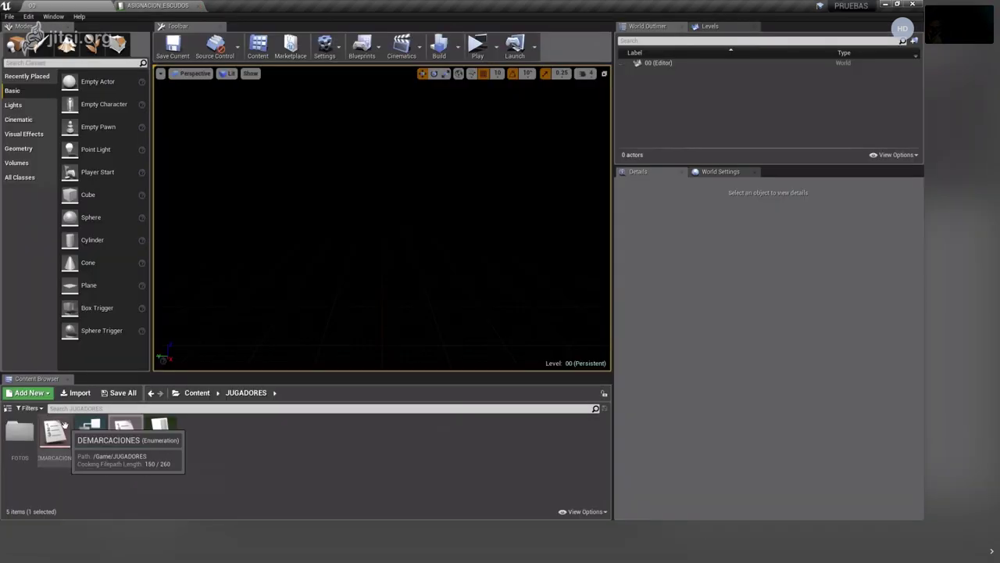
double_click(63, 428)
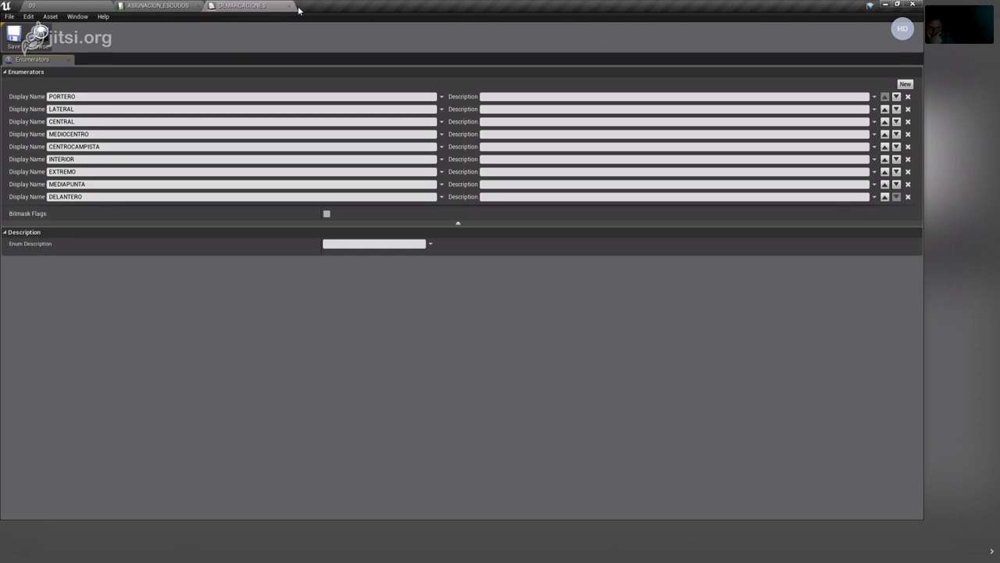
click(292, 6)
click(96, 6)
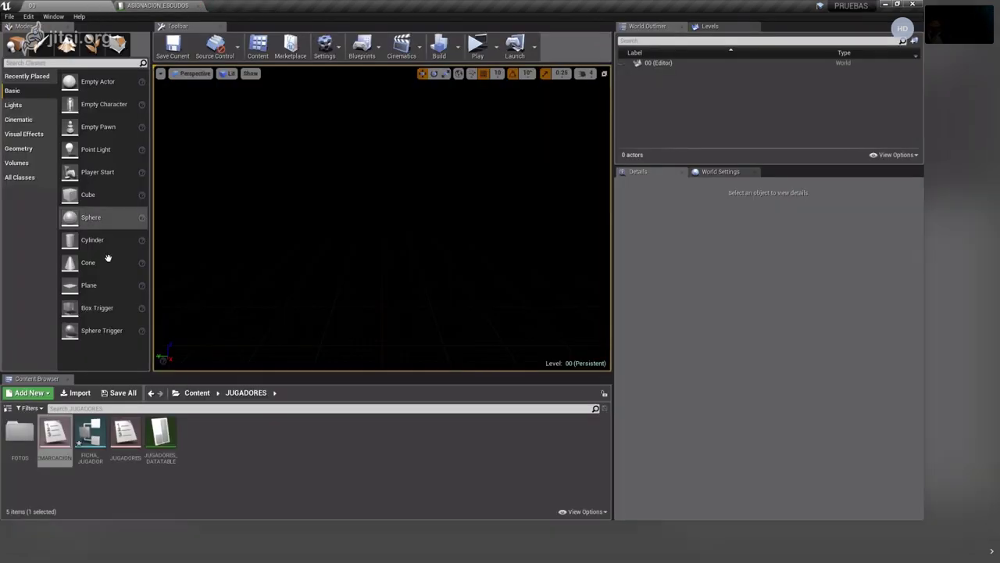
Browse Content > JUGADORES and open JUGADORES_DATATABLE in its own tab.
click(203, 392)
click(68, 438)
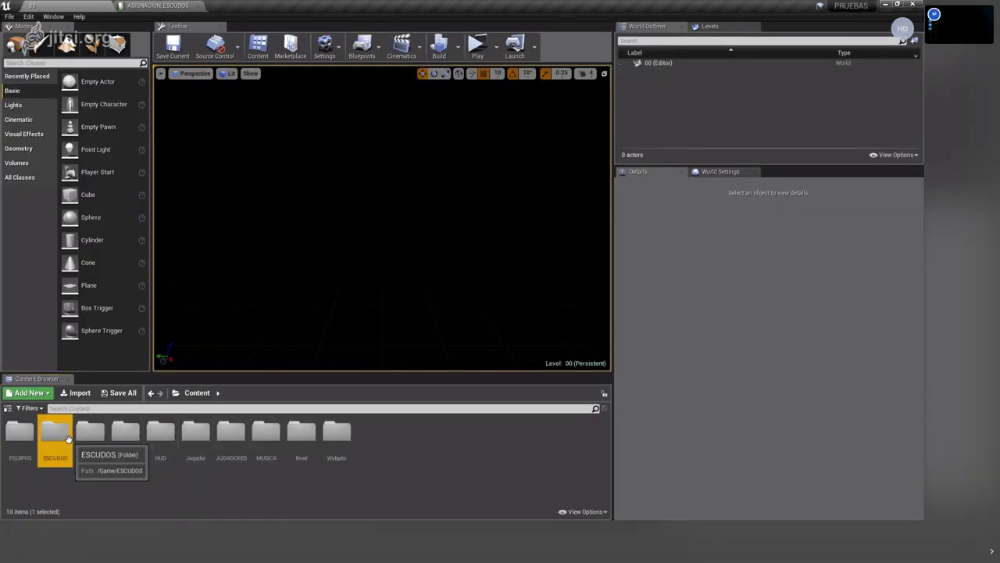
double_click(232, 434)
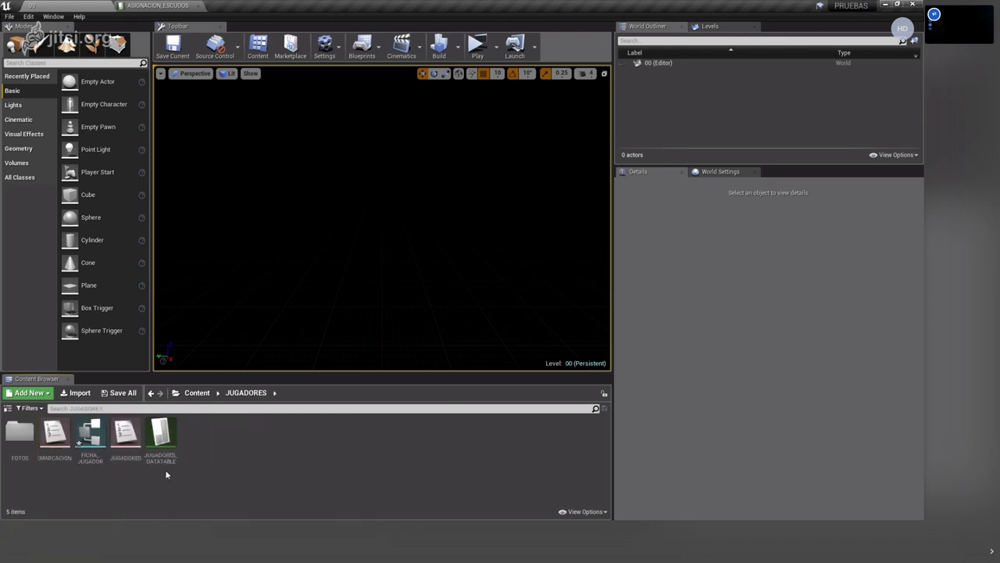
click(171, 443)
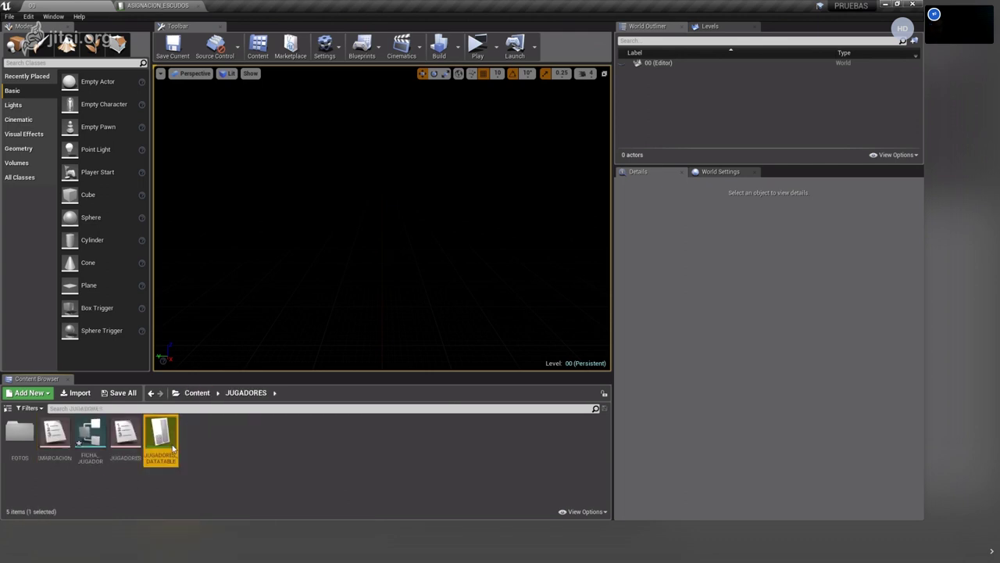
double_click(173, 448)
click(142, 5)
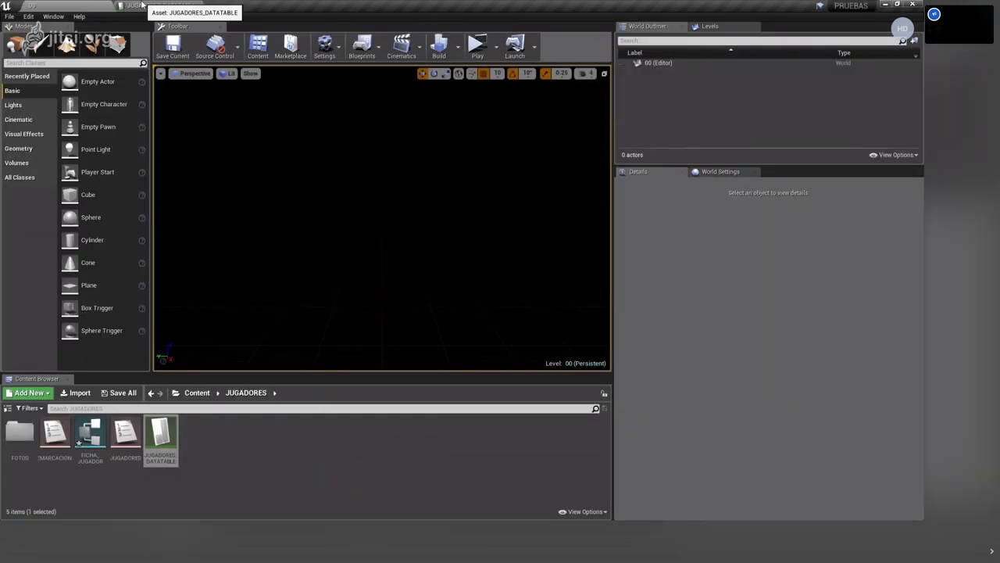
Inspect the SUAREZ and RAMOS rows of JUGADORES_DATATABLE, then close its editor.
click(142, 6)
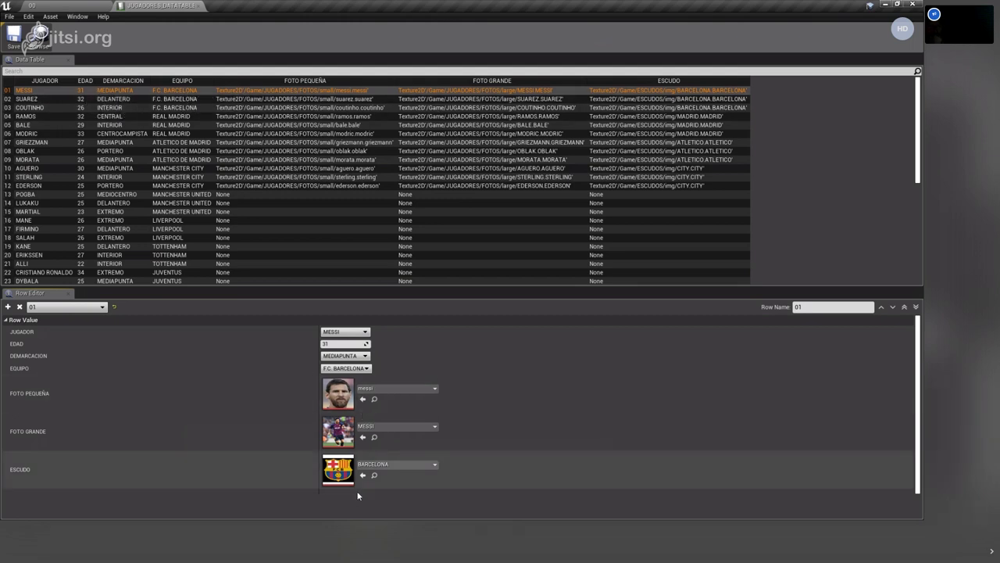
click(52, 100)
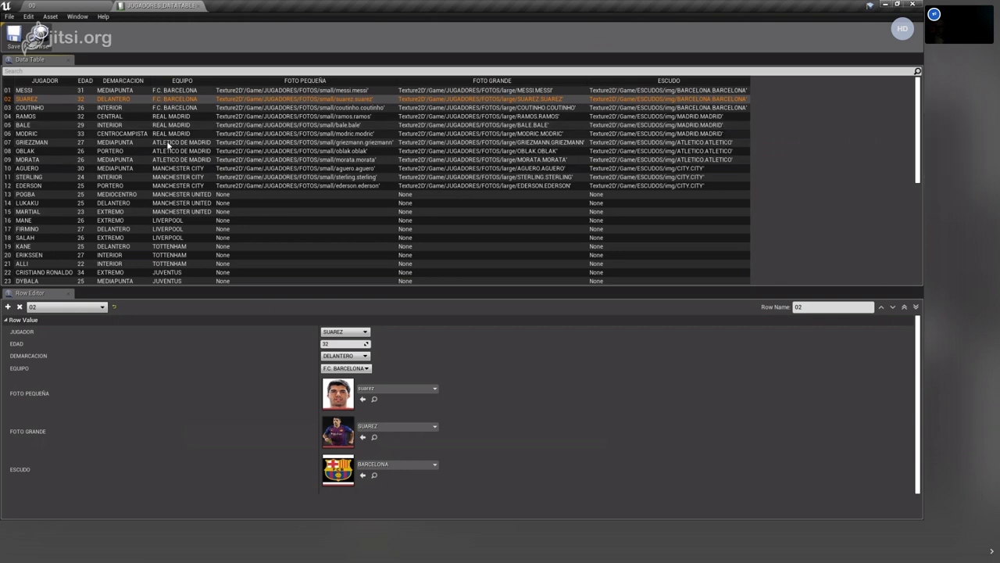
click(8, 116)
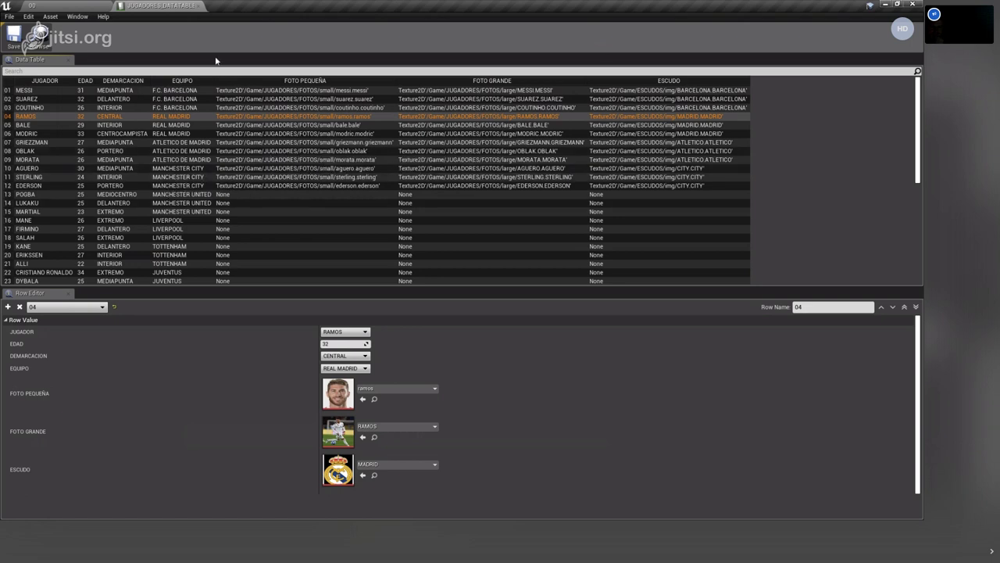
click(198, 6)
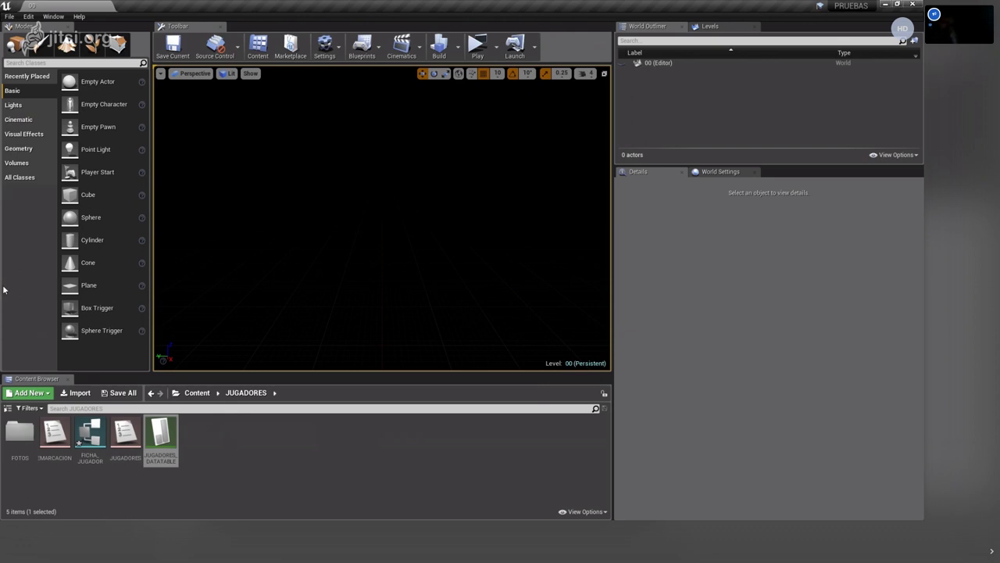
Alt+Tab from the Unreal Editor to the Jitsi Meet call window.
key(alt+Tab)
key(Tab)
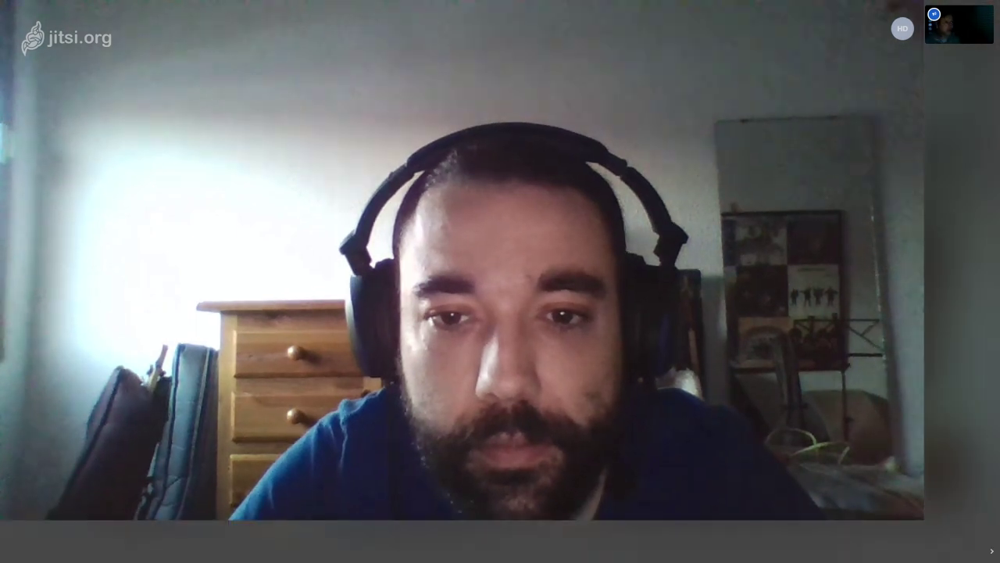
Switch to Discord, glance at material-formativo-ue, and return to #general-ue.
key(alt+Tab)
key(alt+Tab)
key(alt+Tab)
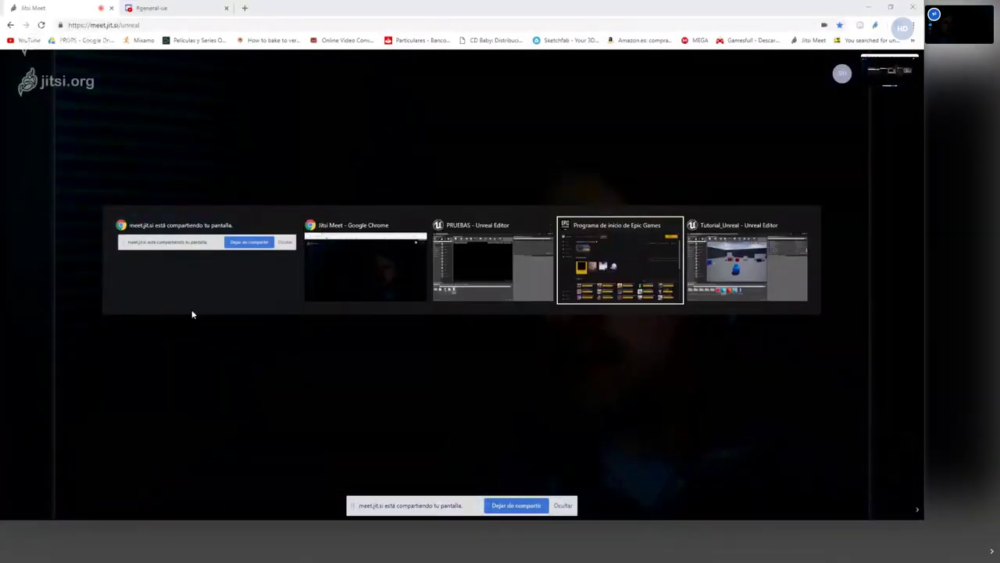
key(alt+Tab)
key(alt+Tab)
key(alt+Tab)
click(176, 5)
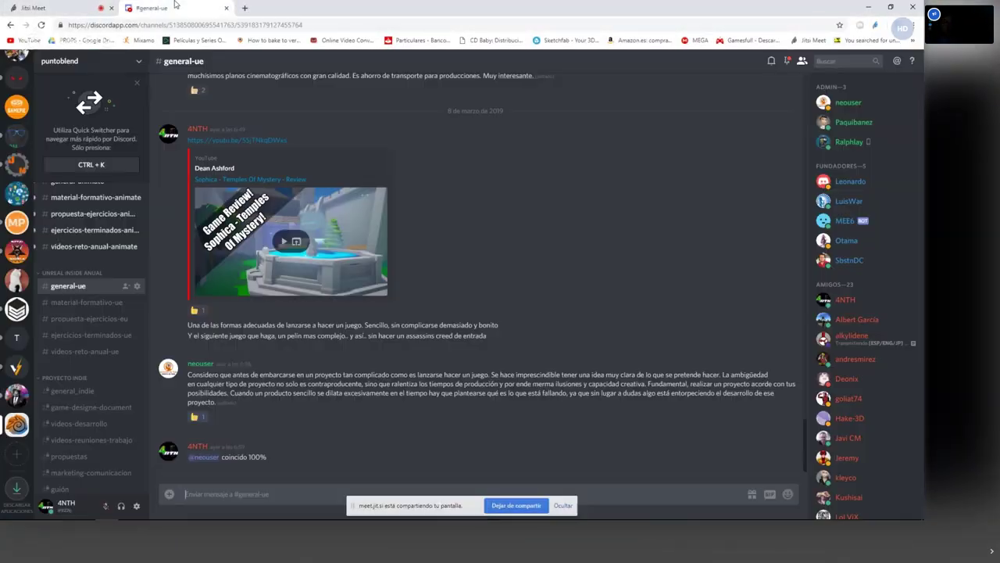
click(82, 302)
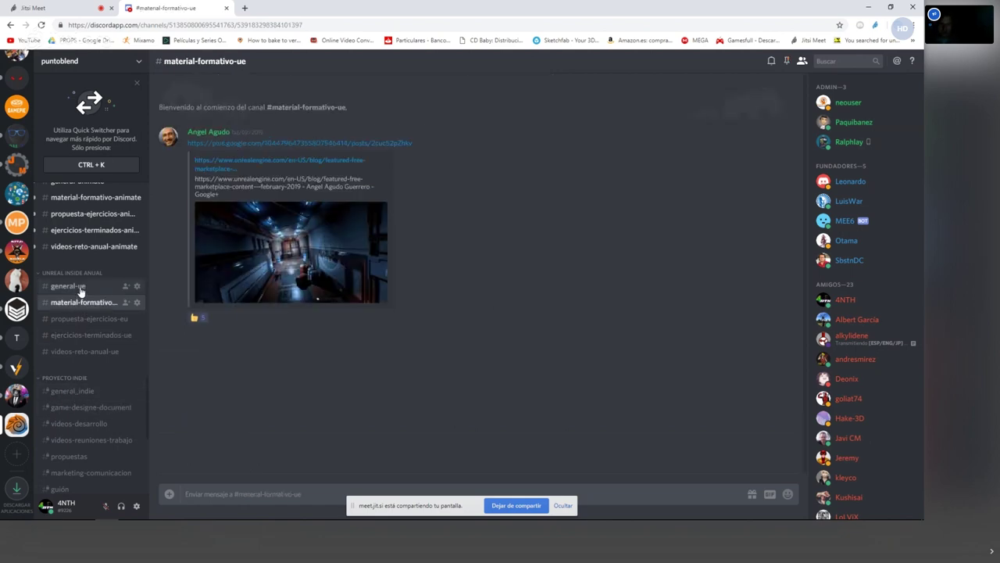
click(78, 287)
Scroll through the #general-ue message history and hide the meet.jit.si sharing bar.
scroll(568, 171, up, 3)
scroll(571, 177, up, 5)
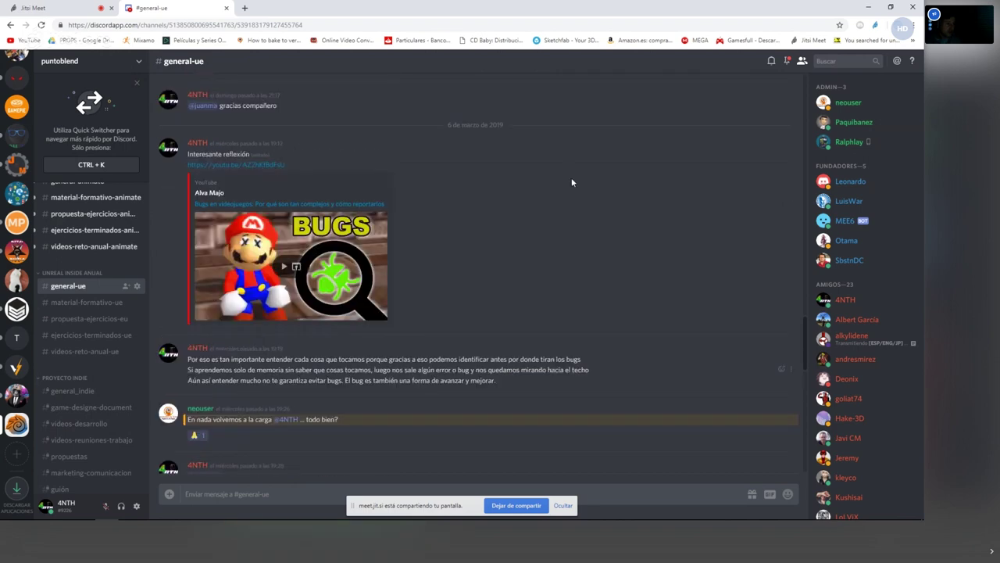
scroll(572, 182, up, 5)
scroll(566, 241, up, 5)
scroll(564, 284, up, 5)
scroll(564, 288, down, 1)
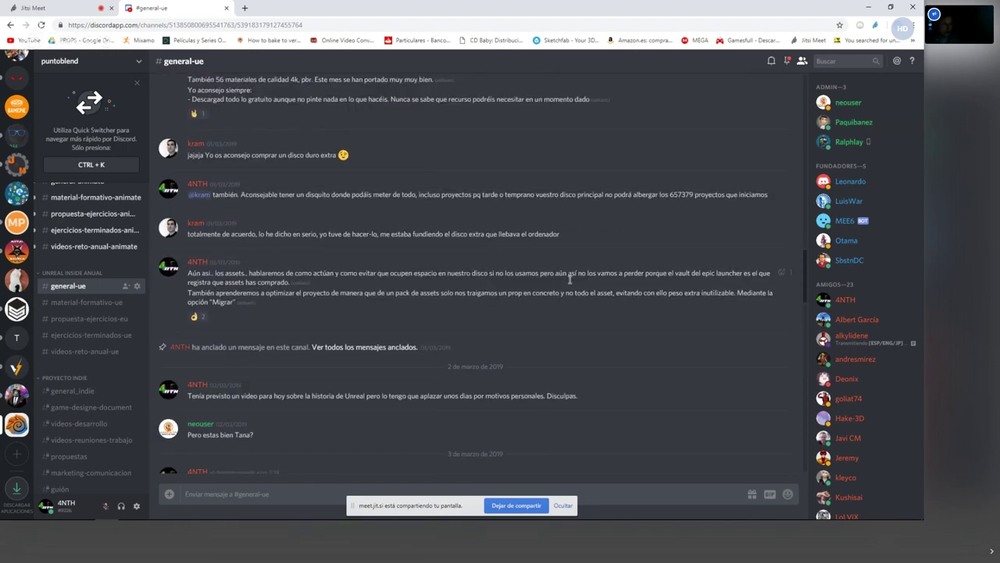
scroll(569, 283, down, 4)
scroll(569, 284, down, 2)
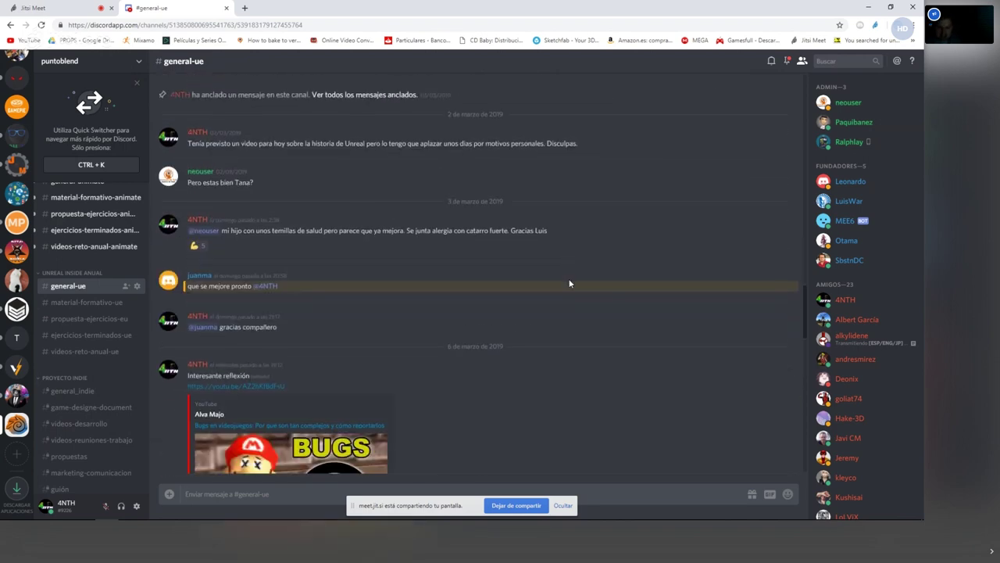
scroll(569, 283, down, 2)
scroll(570, 284, down, 4)
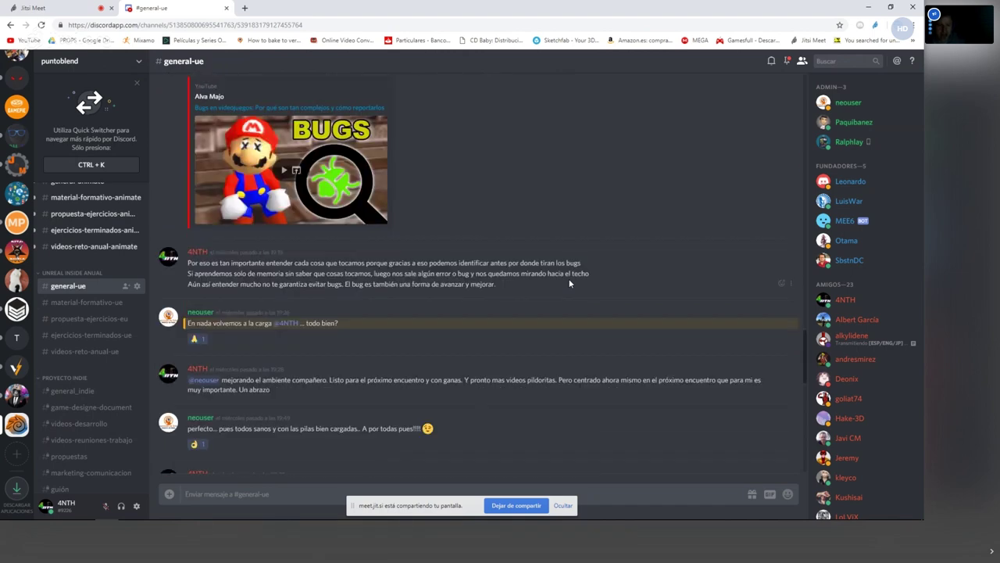
scroll(569, 283, down, 2)
scroll(569, 284, down, 3)
scroll(570, 284, down, 1)
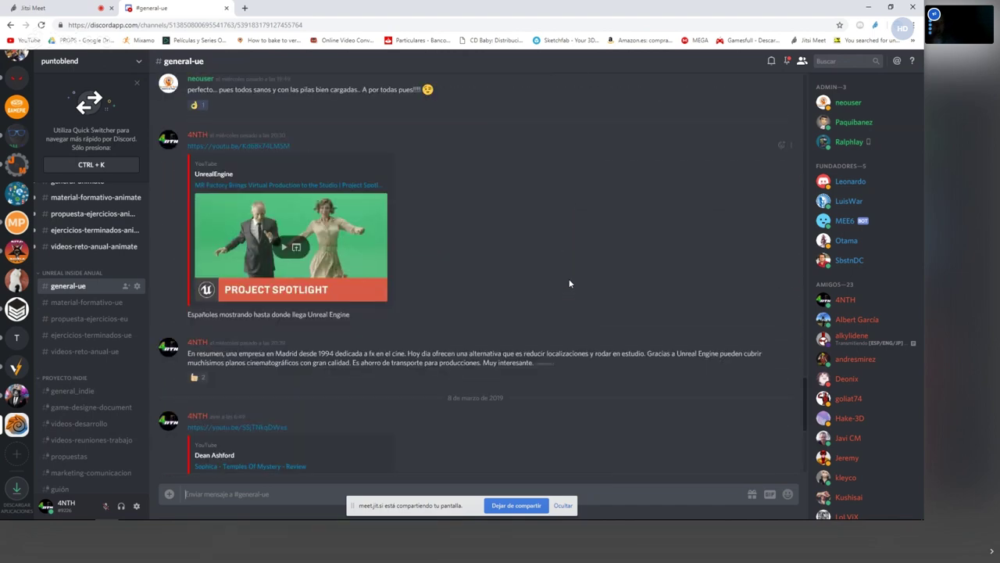
scroll(570, 283, down, 2)
click(562, 506)
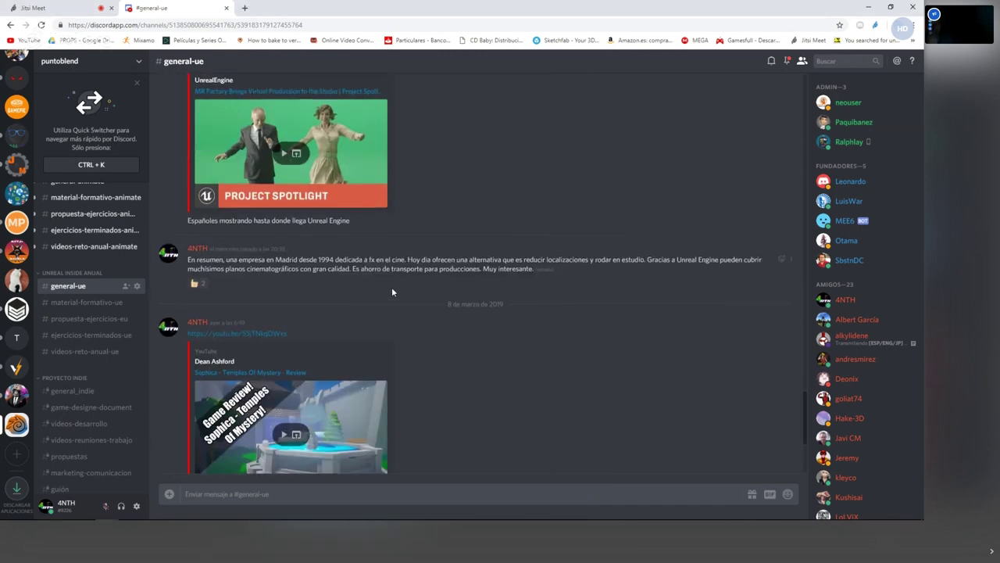
scroll(392, 287, up, 2)
scroll(391, 287, up, 6)
scroll(394, 284, up, 1)
scroll(437, 312, up, 4)
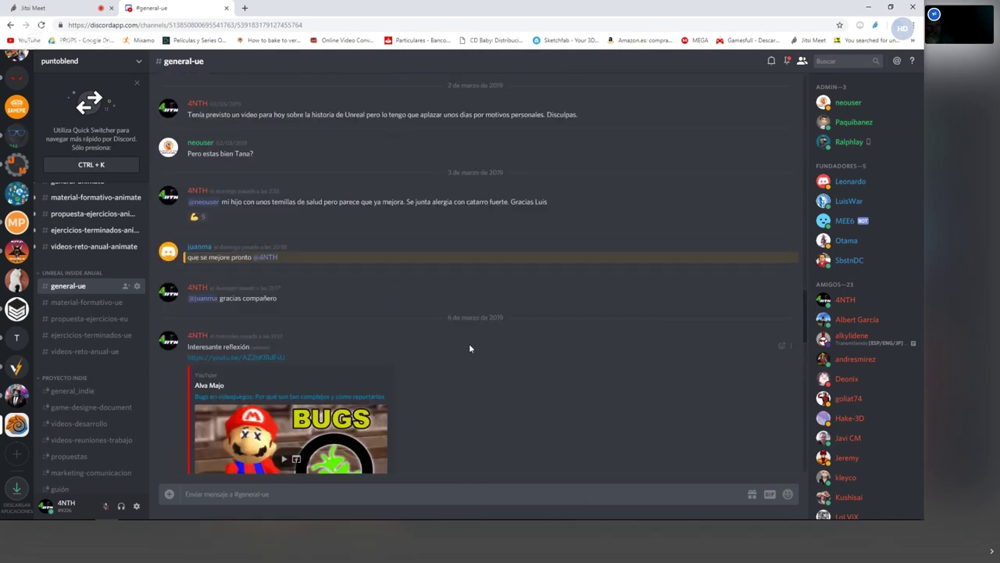
scroll(473, 340, down, 1)
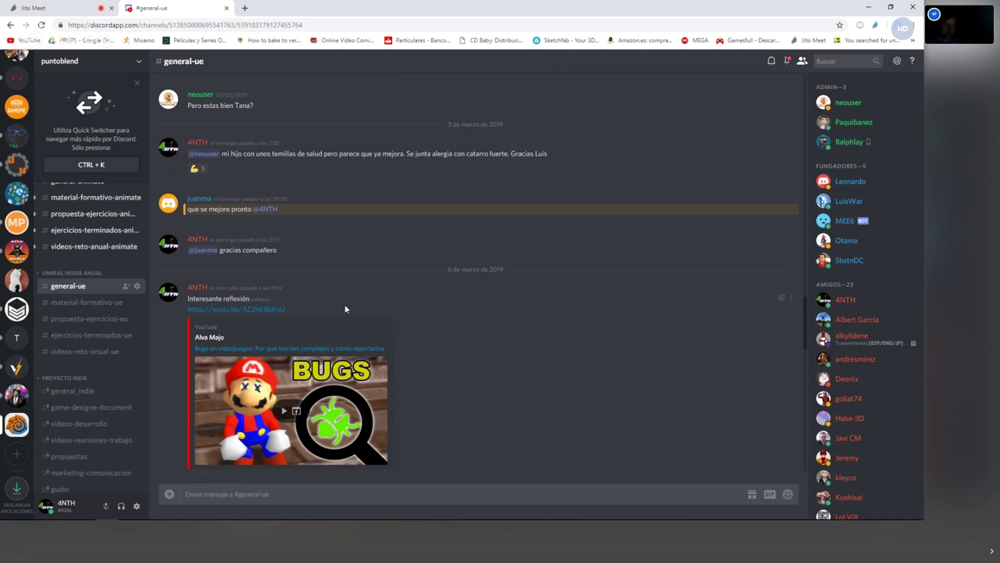
scroll(349, 328, up, 1)
scroll(350, 320, up, 2)
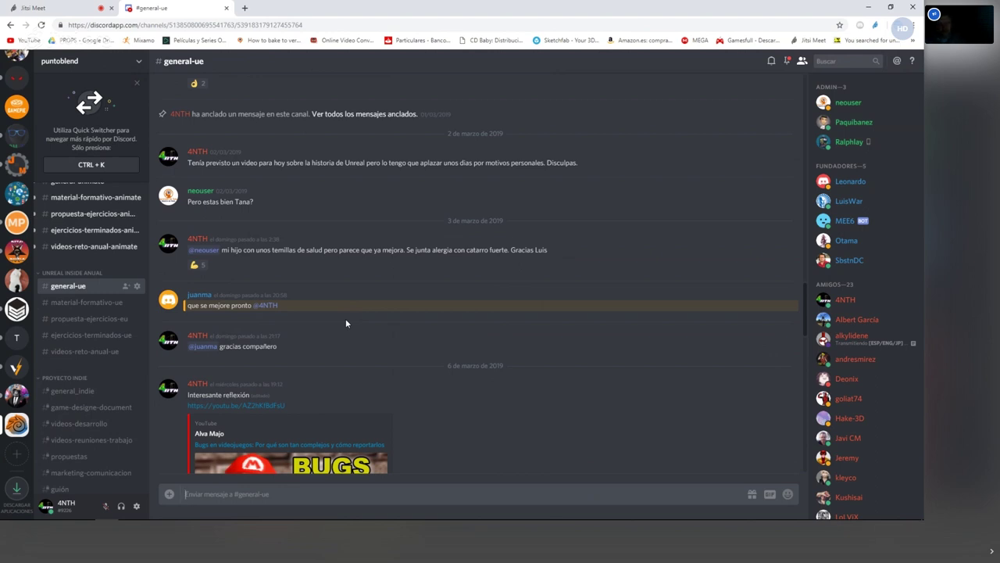
scroll(429, 242, up, 5)
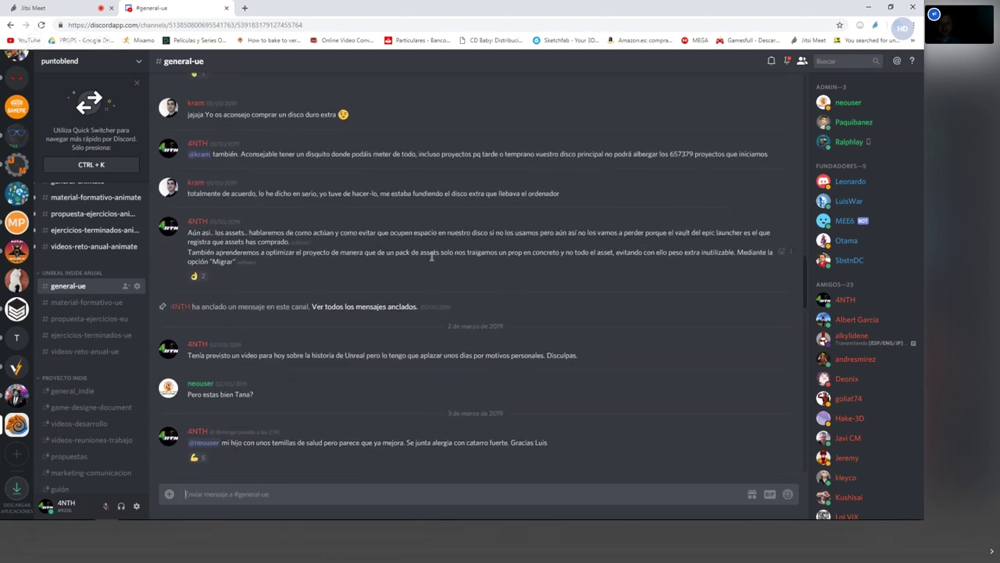
scroll(460, 217, down, 1)
scroll(466, 226, down, 4)
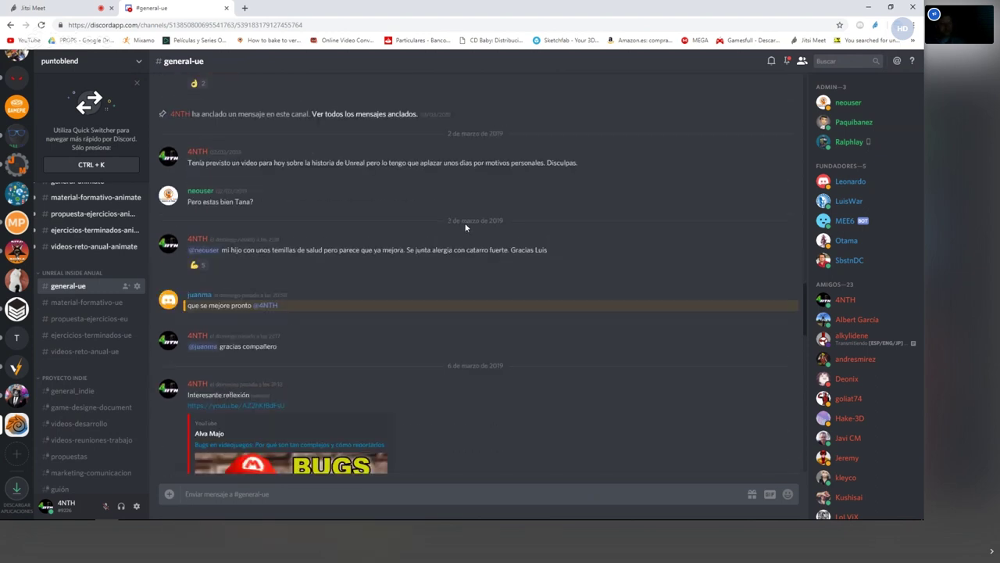
scroll(457, 243, down, 3)
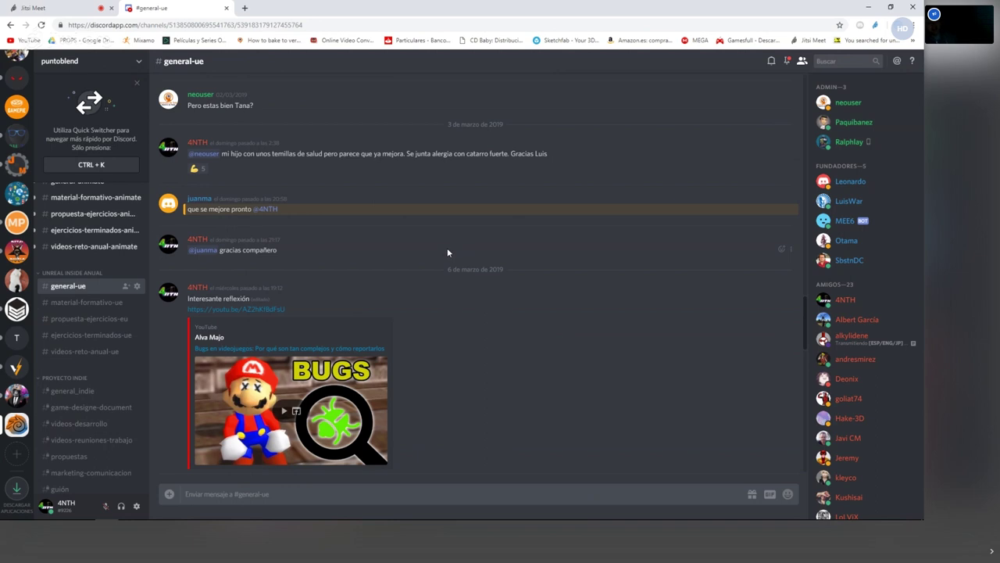
scroll(447, 247, down, 4)
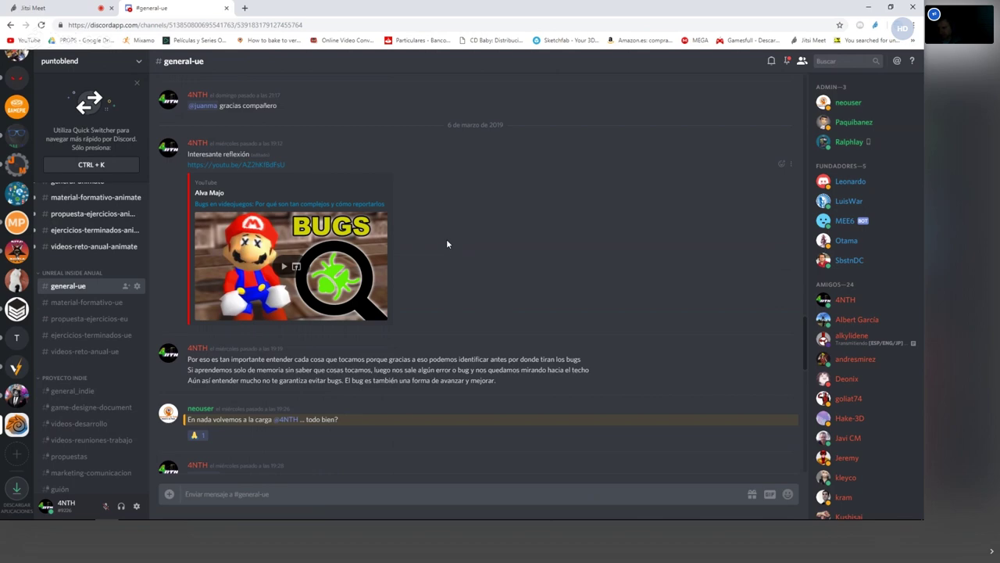
scroll(446, 238, down, 3)
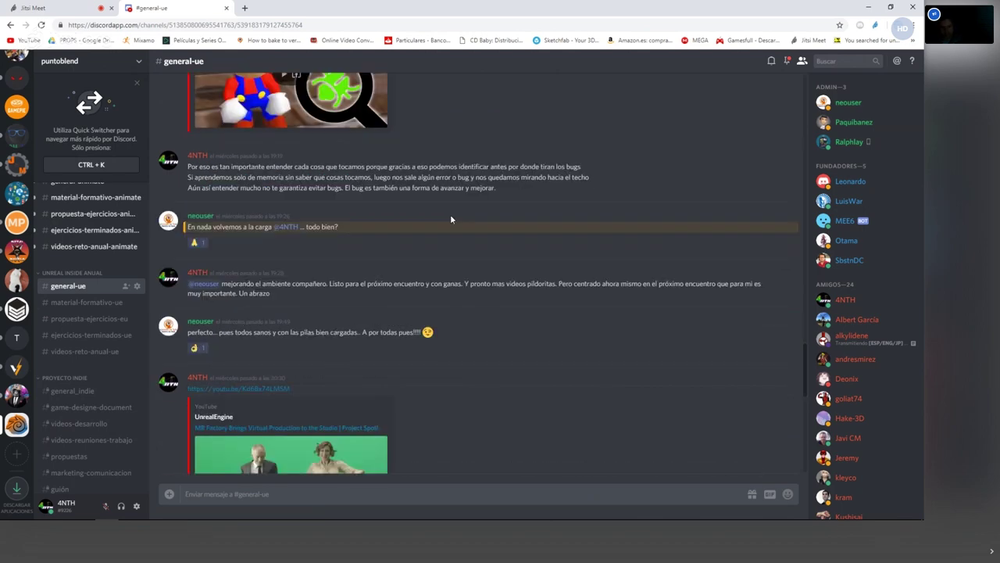
scroll(450, 217, down, 2)
scroll(457, 195, up, 2)
scroll(447, 260, up, 1)
scroll(444, 301, down, 4)
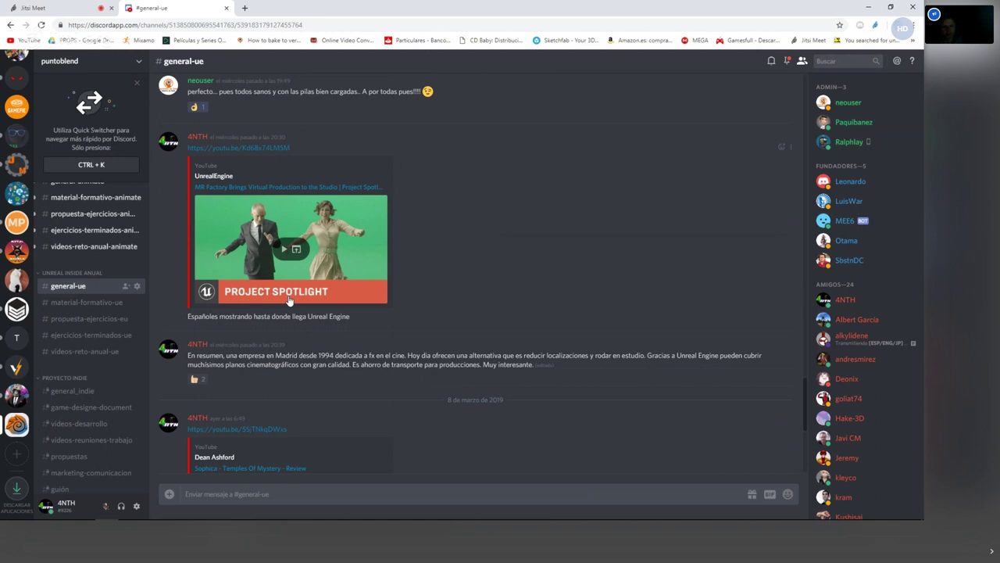
scroll(447, 250, down, 1)
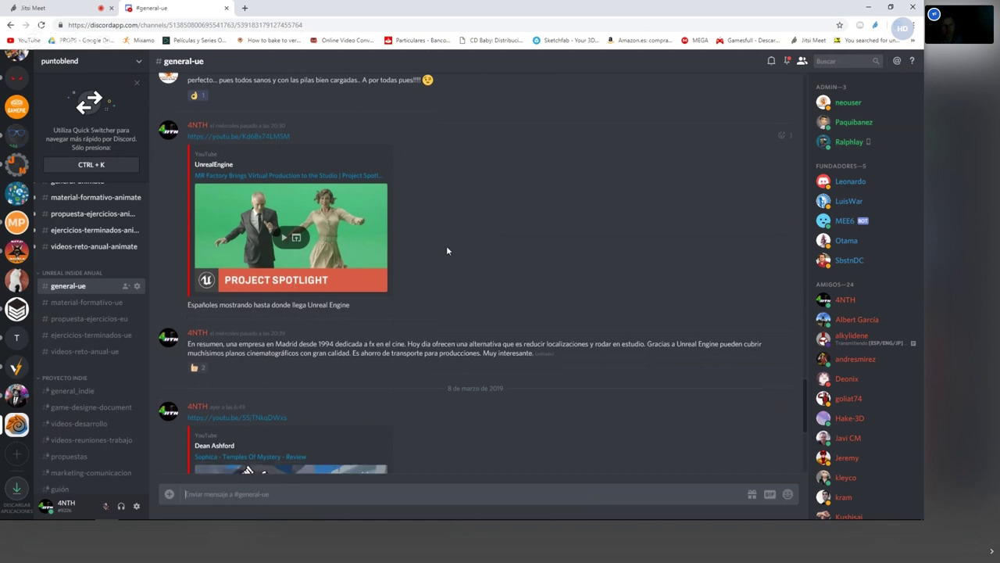
scroll(446, 245, down, 5)
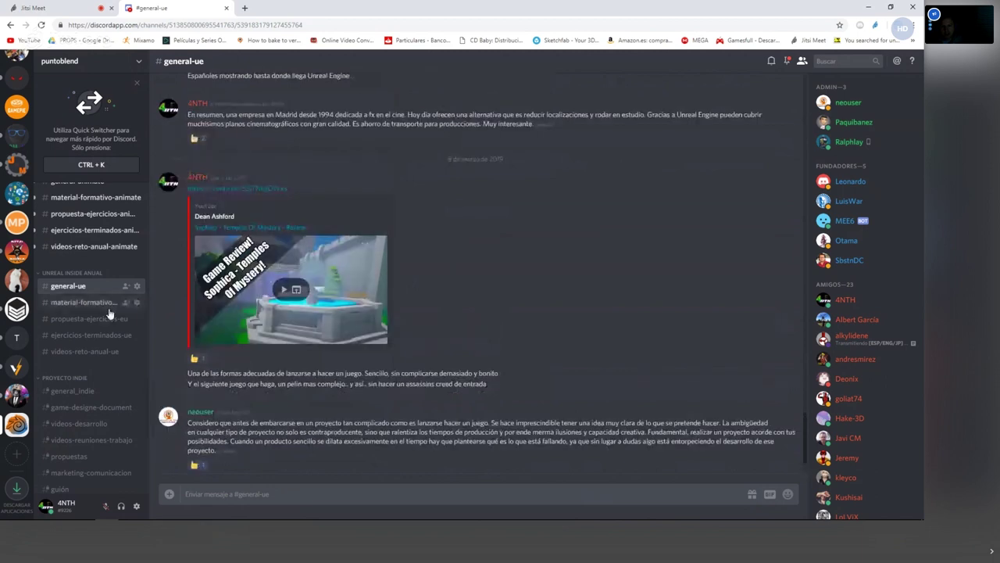
Flip between material-formativo-ue, general-ue and propuesta-ejercicios-eu, ending on propuesta-ejercicios-eu.
click(82, 301)
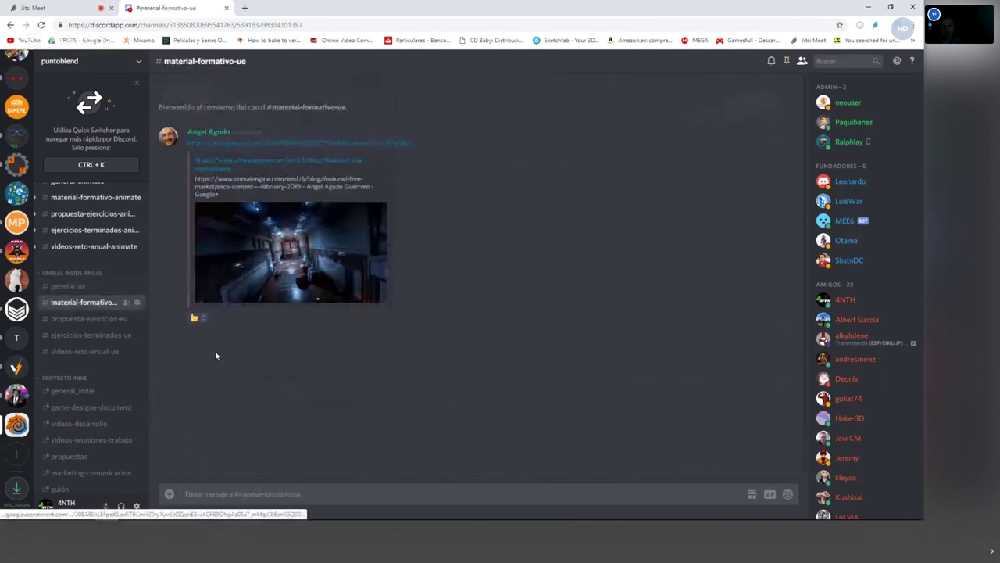
click(96, 320)
click(92, 302)
click(96, 322)
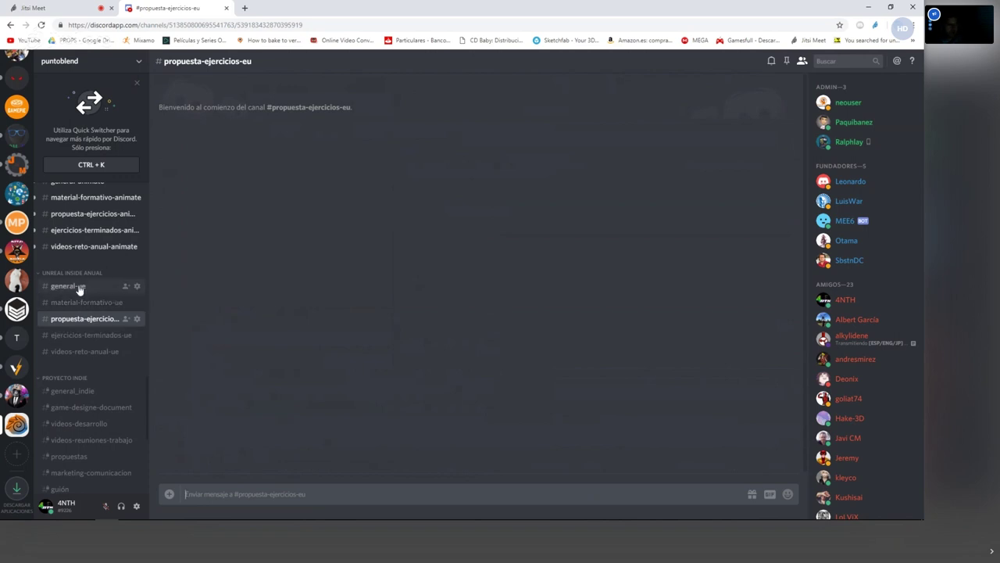
click(79, 289)
click(89, 319)
click(82, 293)
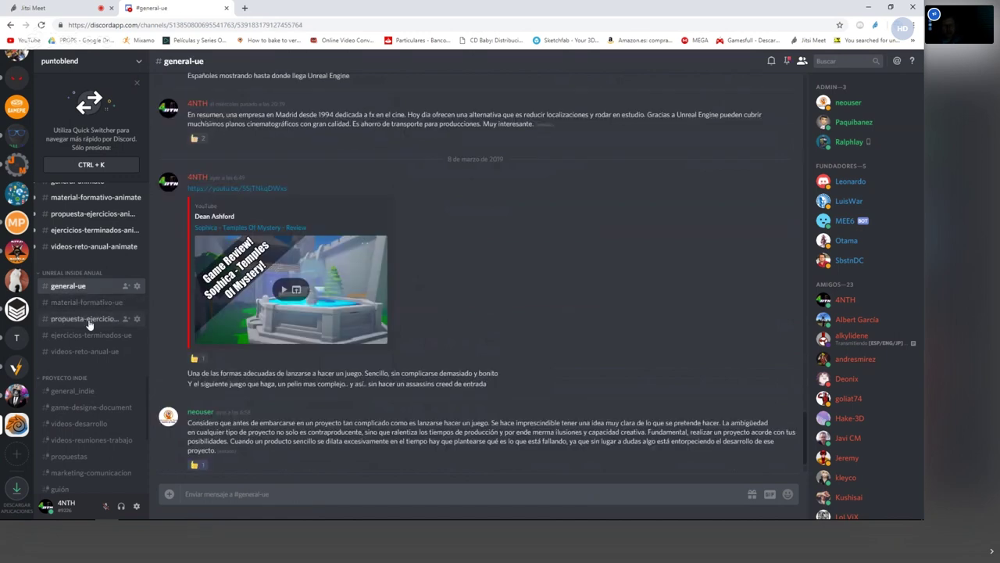
click(89, 321)
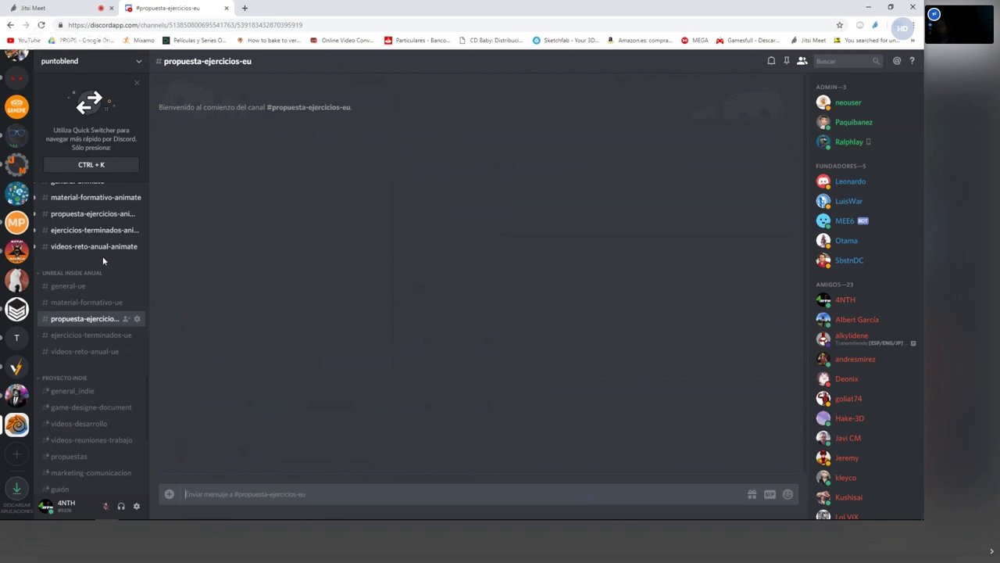
Stop sharing the screen to the meet.jit.si call with 'Dejar de compartir'.
key(alt+Tab)
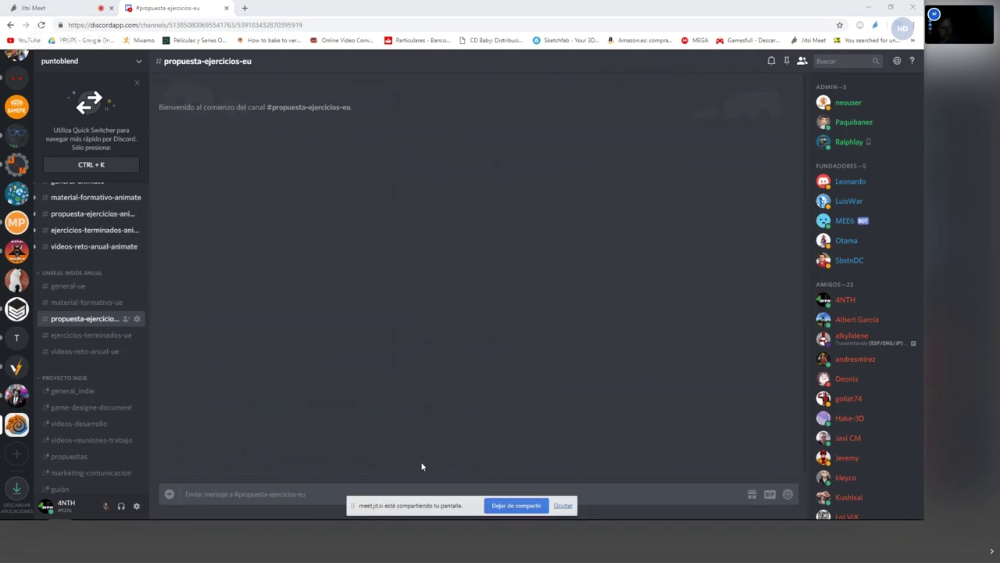
click(540, 508)
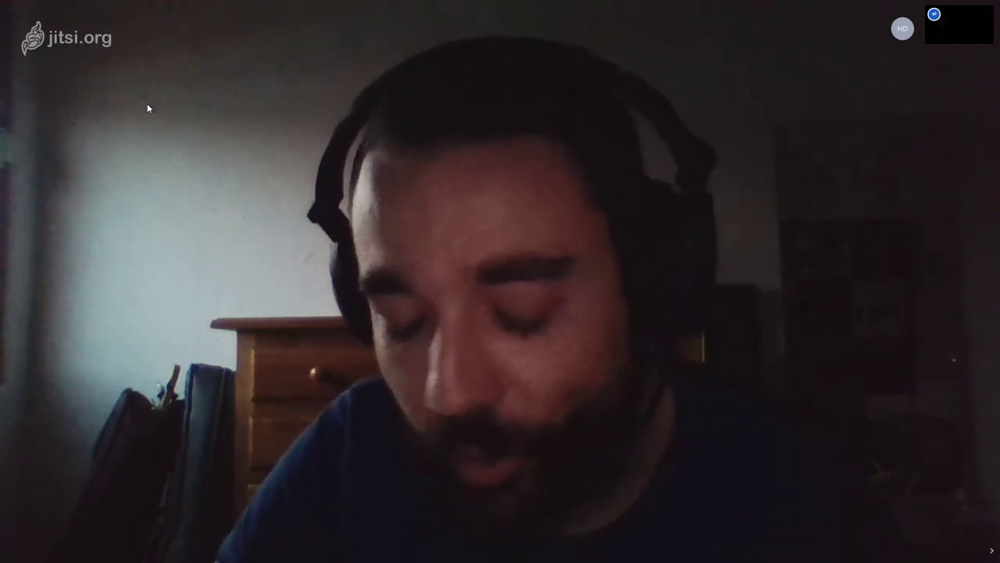
Bring up the GeForce Experience overlay with Alt+Z over the Jitsi call to stop recording.
mouse_move(148, 104)
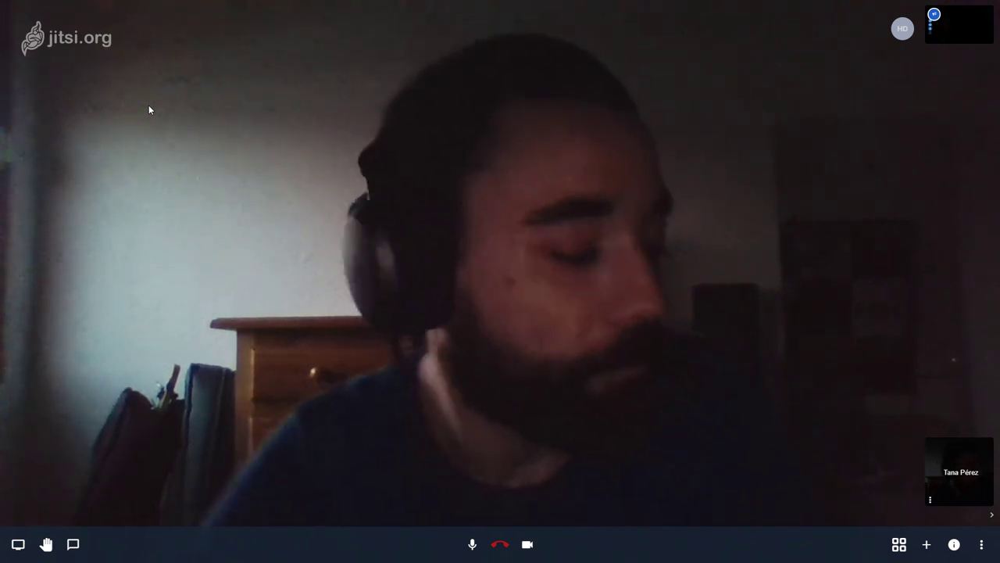
mouse_move(207, 99)
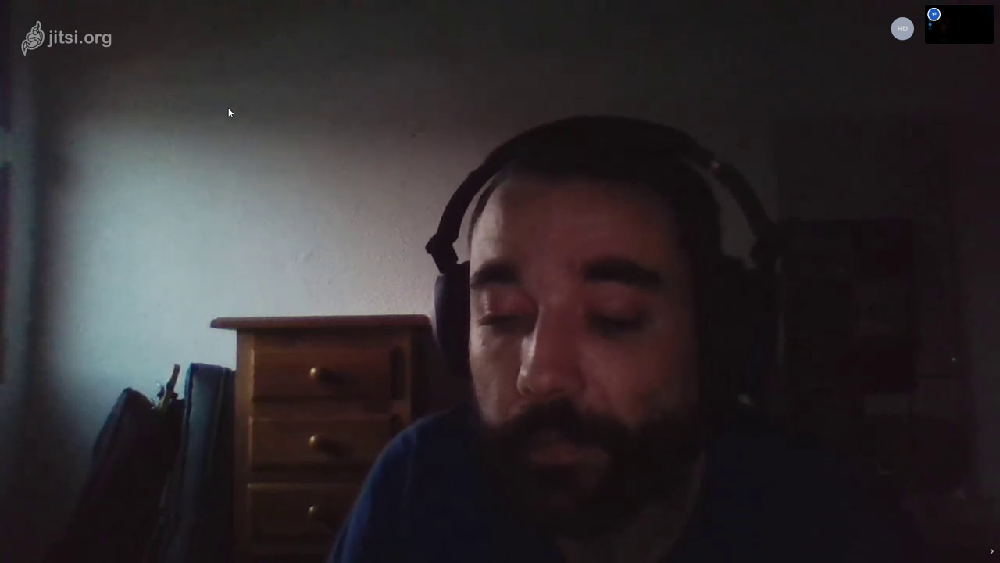
mouse_move(229, 113)
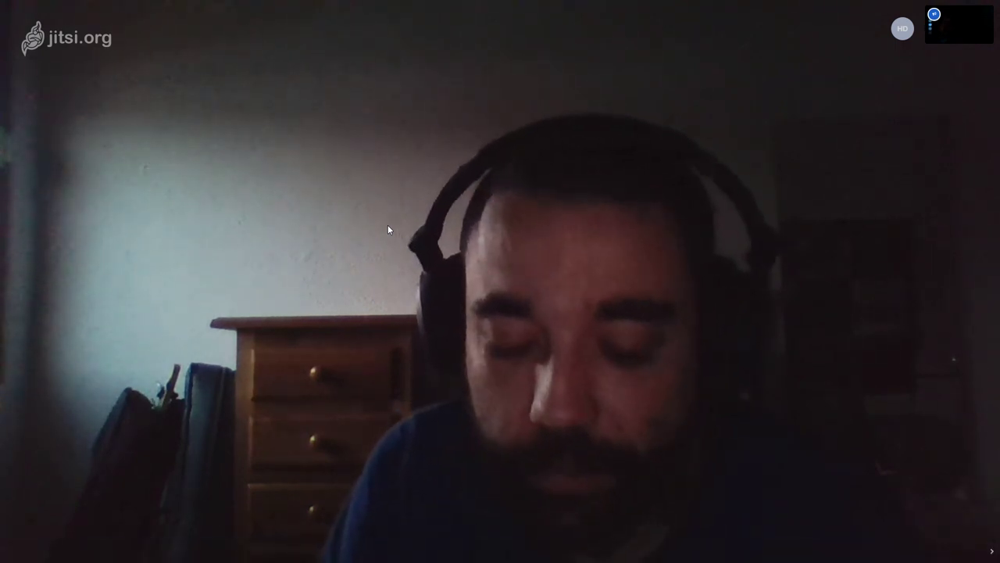
key(alt+z)
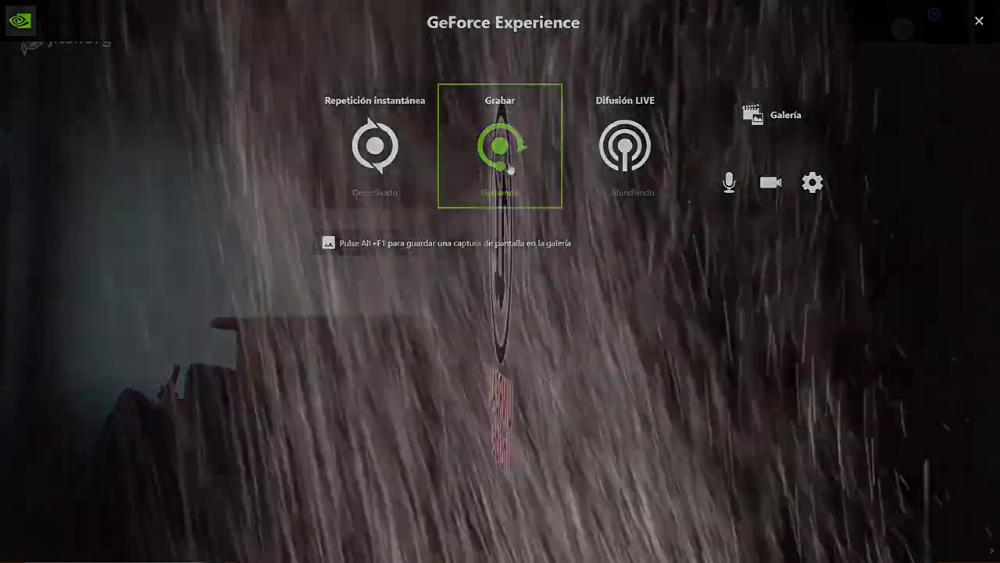